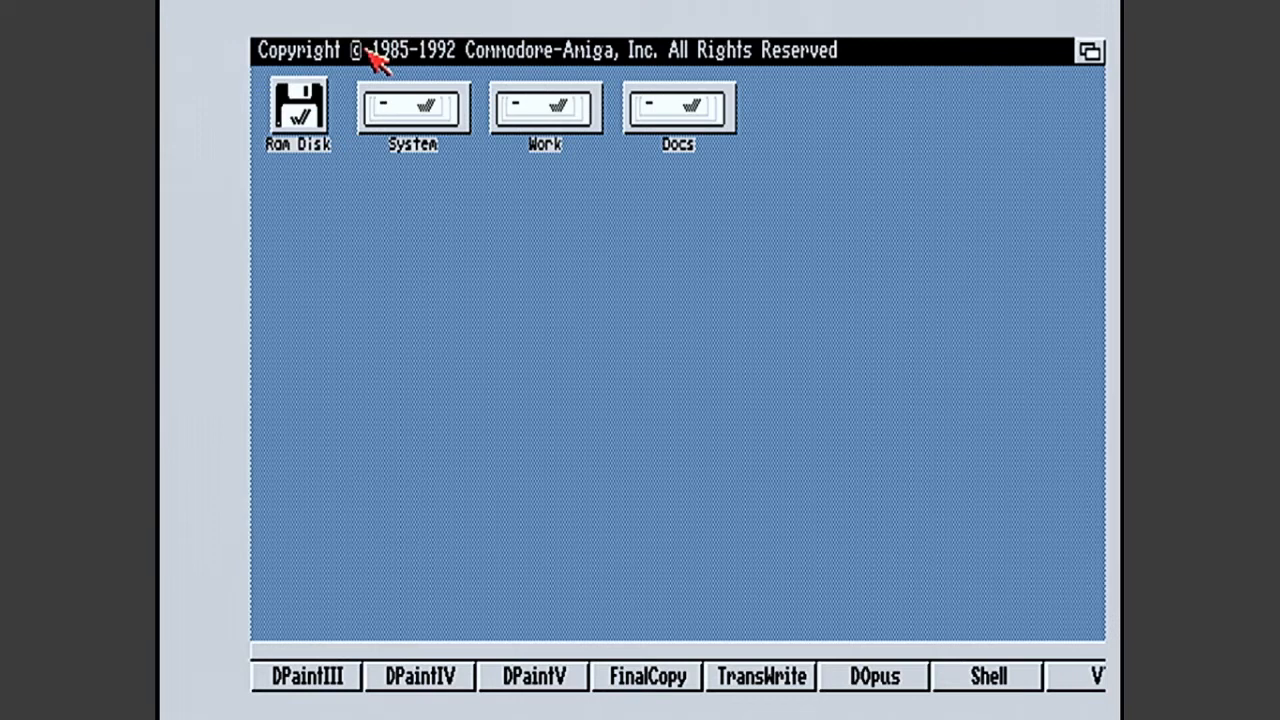
- Apply the HP23xi-Overscan.pre preset from the Presets drawer inside the System disk's Prefs drawer
double_click(378, 130)
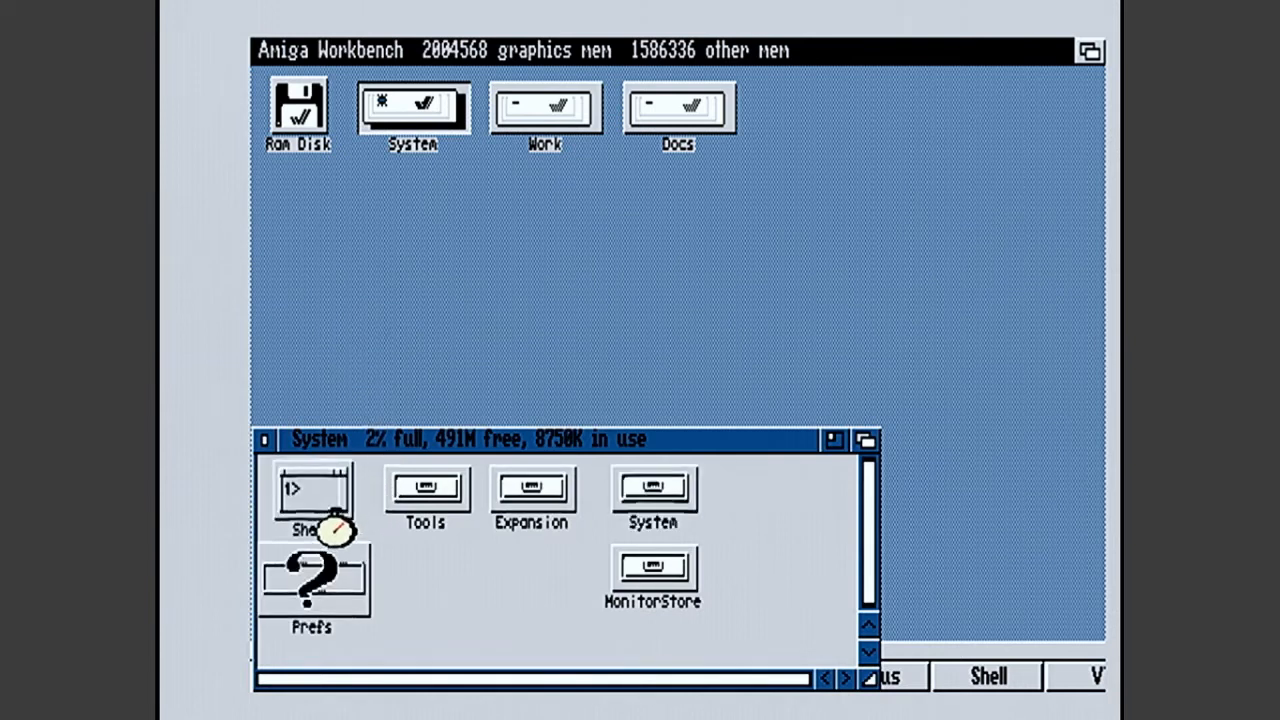
double_click(312, 575)
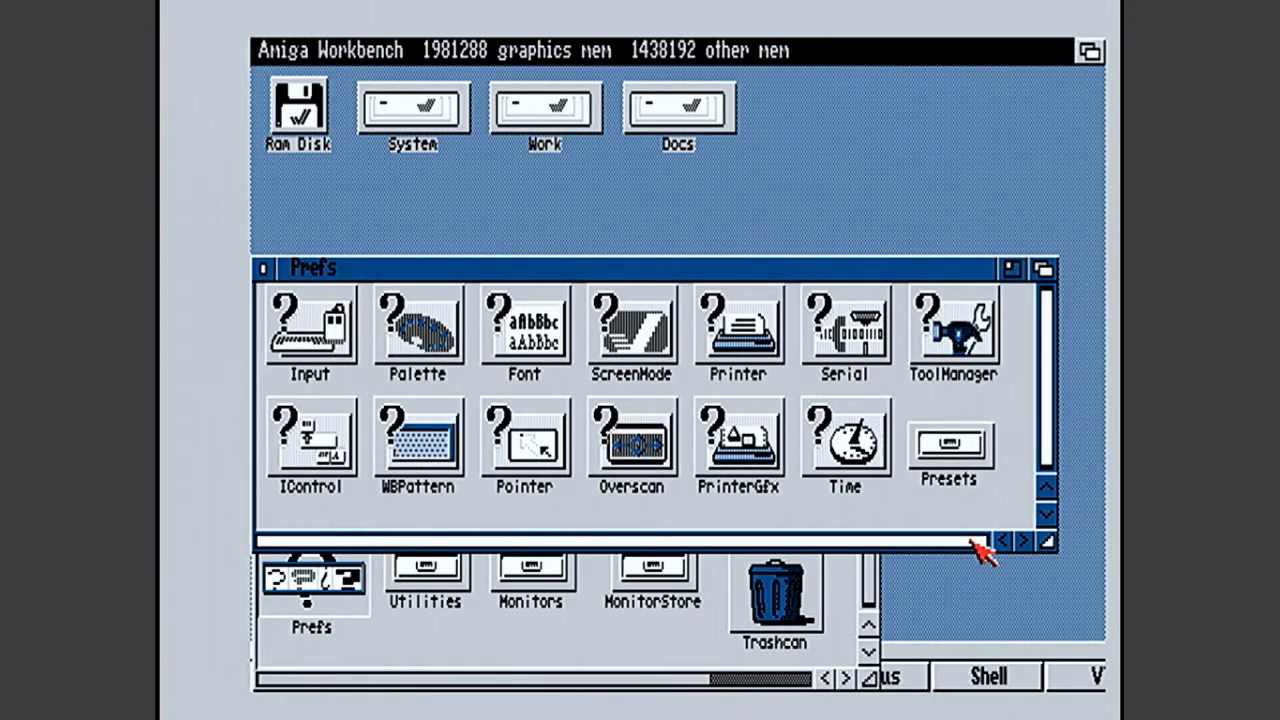
double_click(958, 465)
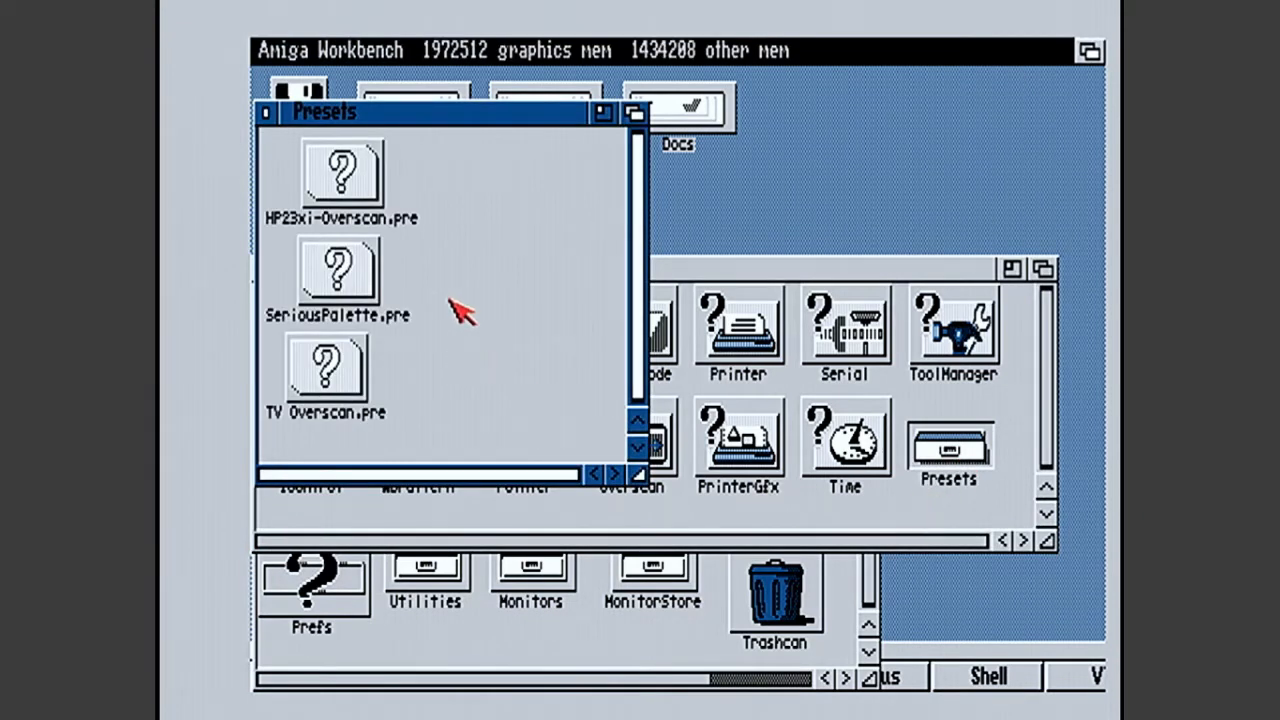
double_click(326, 193)
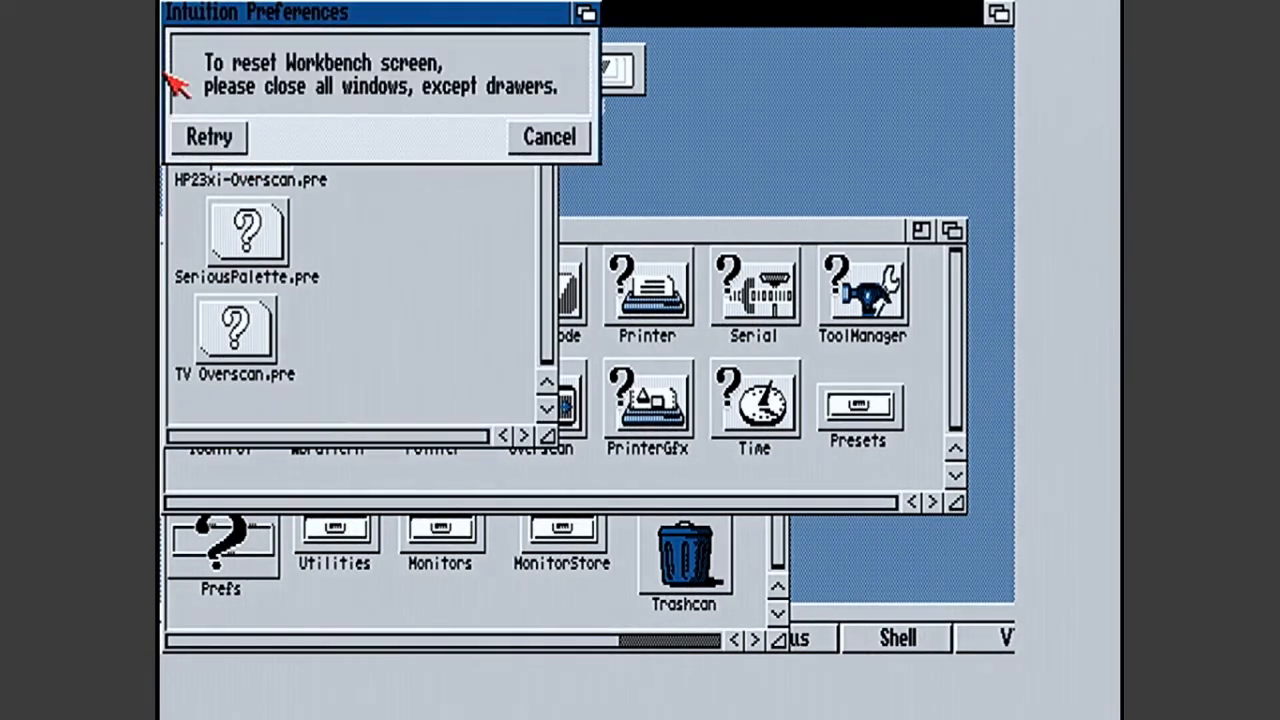
- Close the program launcher dock to let the Workbench screen reset with the new overscan
left_click(909, 614)
key("Escape")
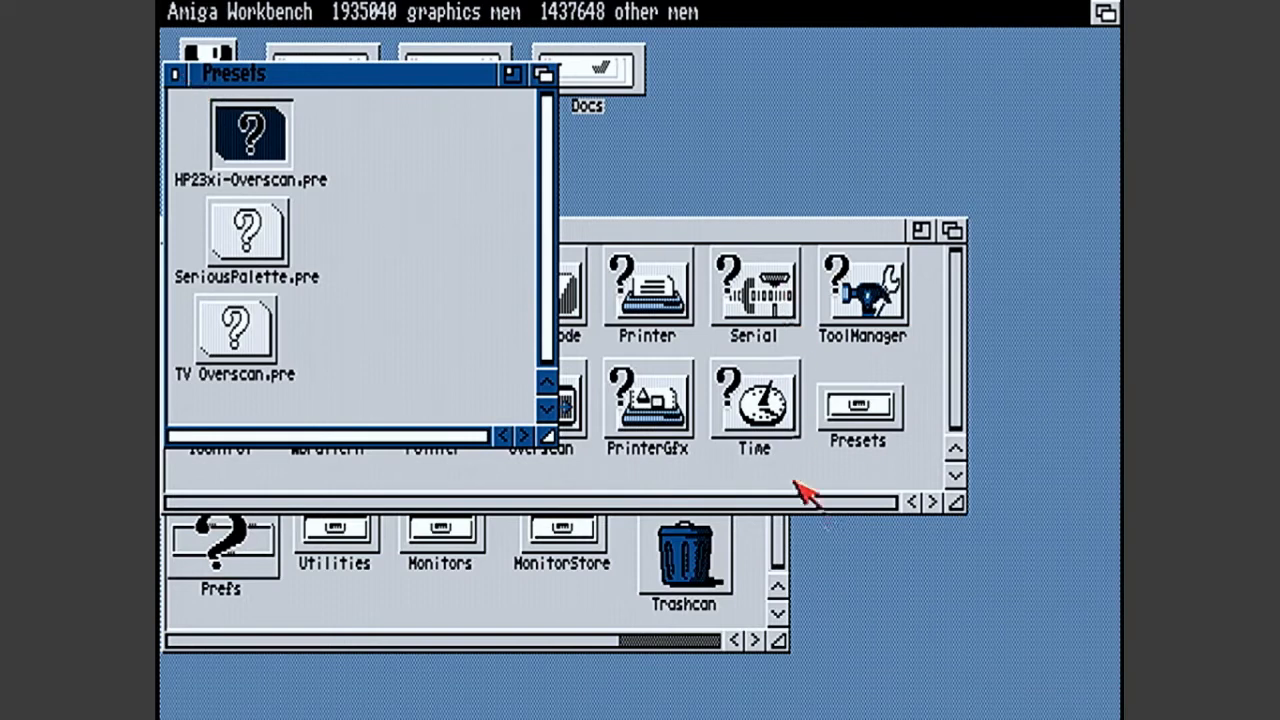
left_click(885, 570)
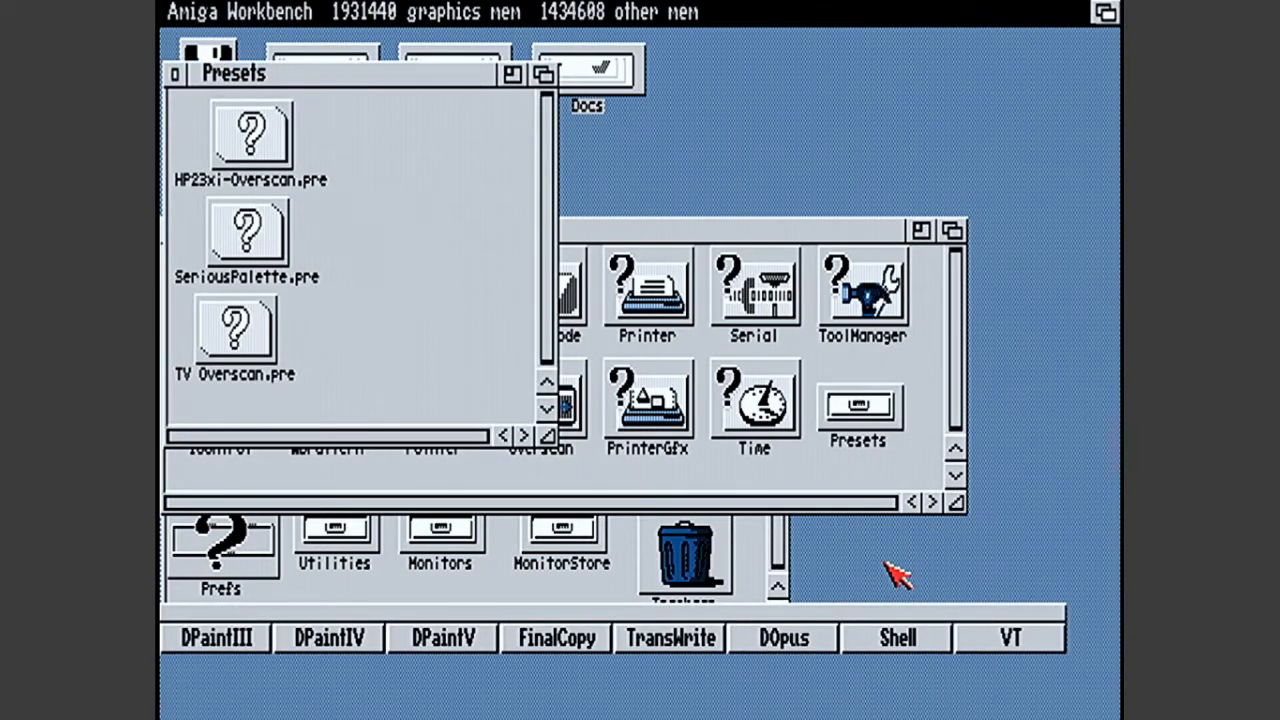
- Close the Presets, Prefs and System drawer windows
left_click(174, 74)
left_click(172, 230)
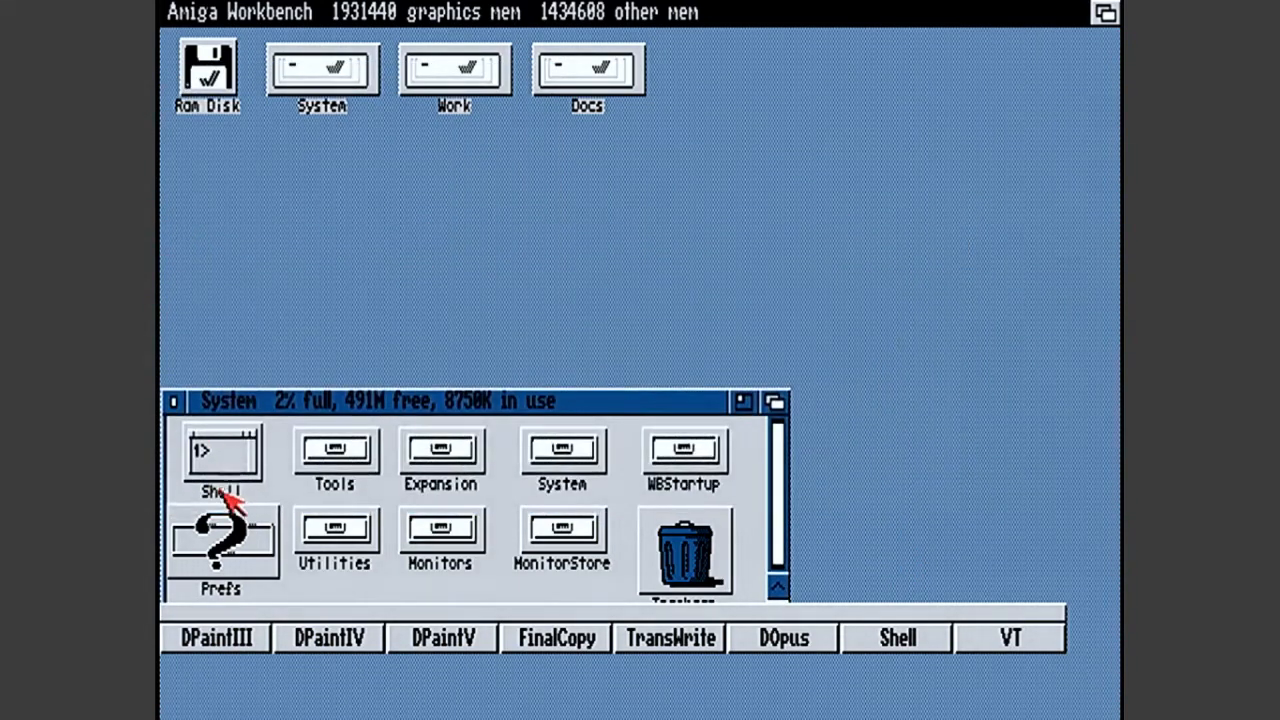
left_click(173, 403)
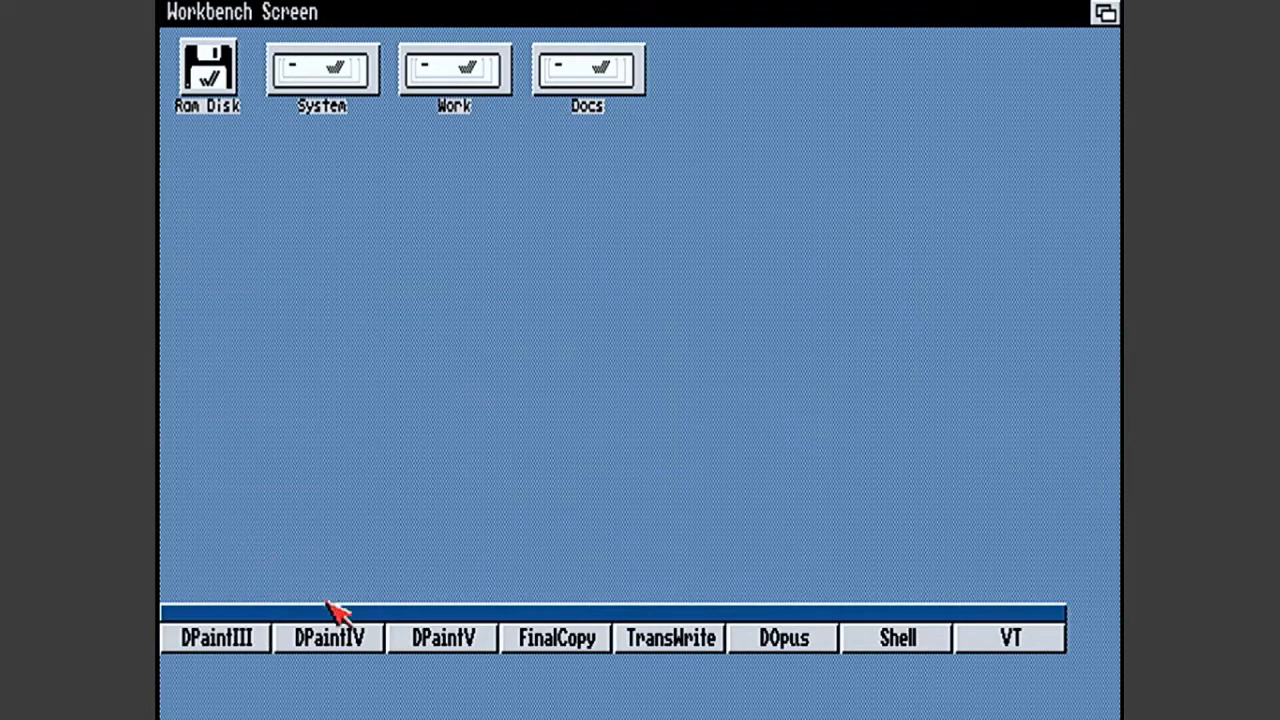
- Open the Ranma-Cat-Fu drawer inside Ranma ½ in the Docs disk's Graphics drawer
double_click(582, 80)
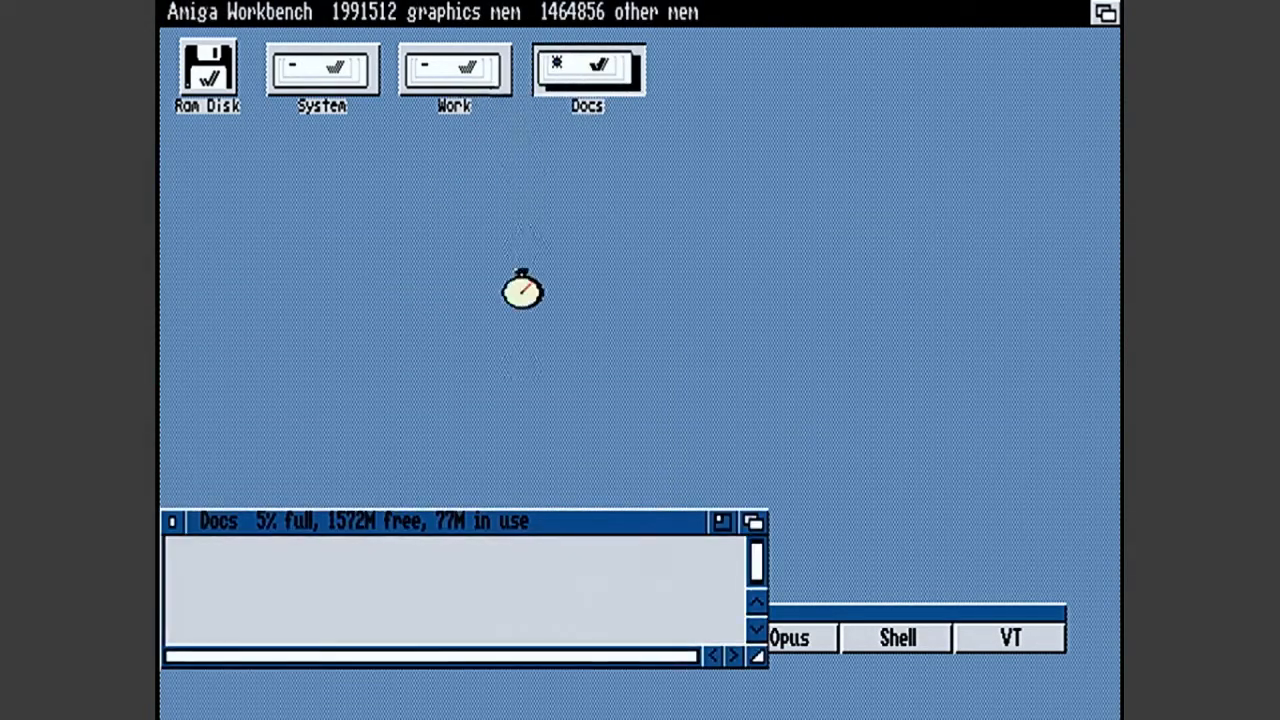
double_click(218, 585)
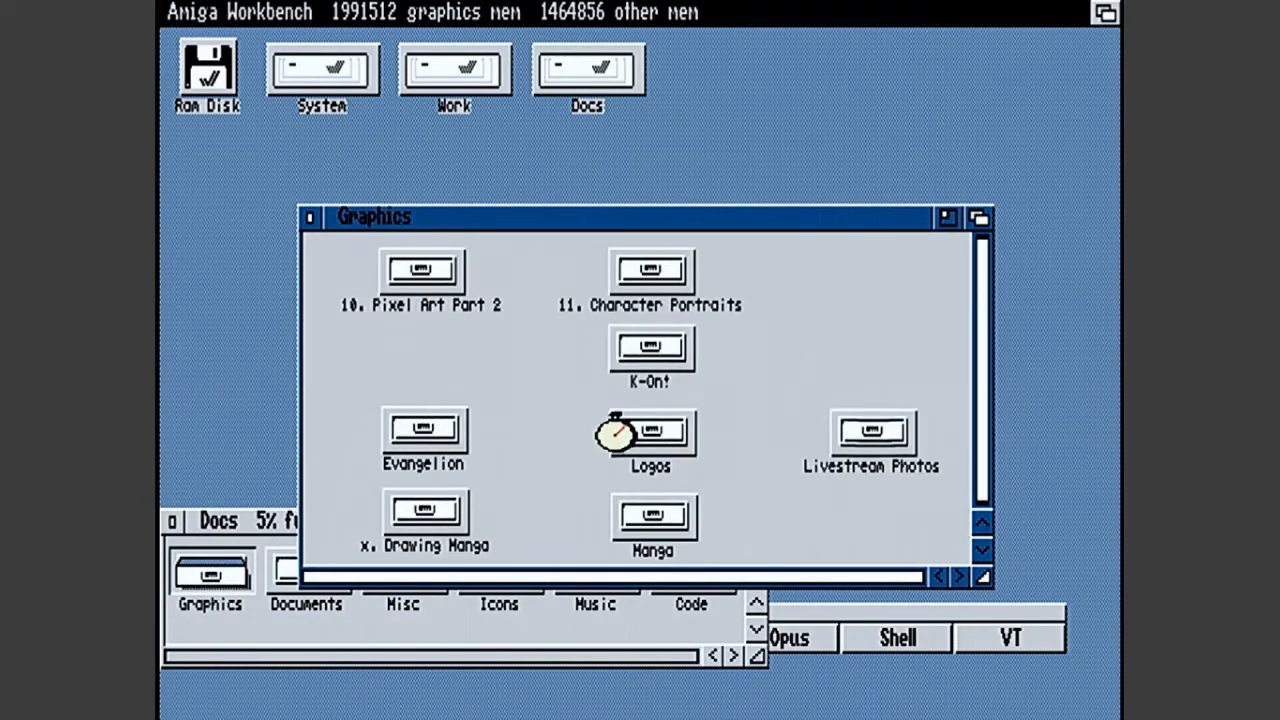
double_click(568, 432)
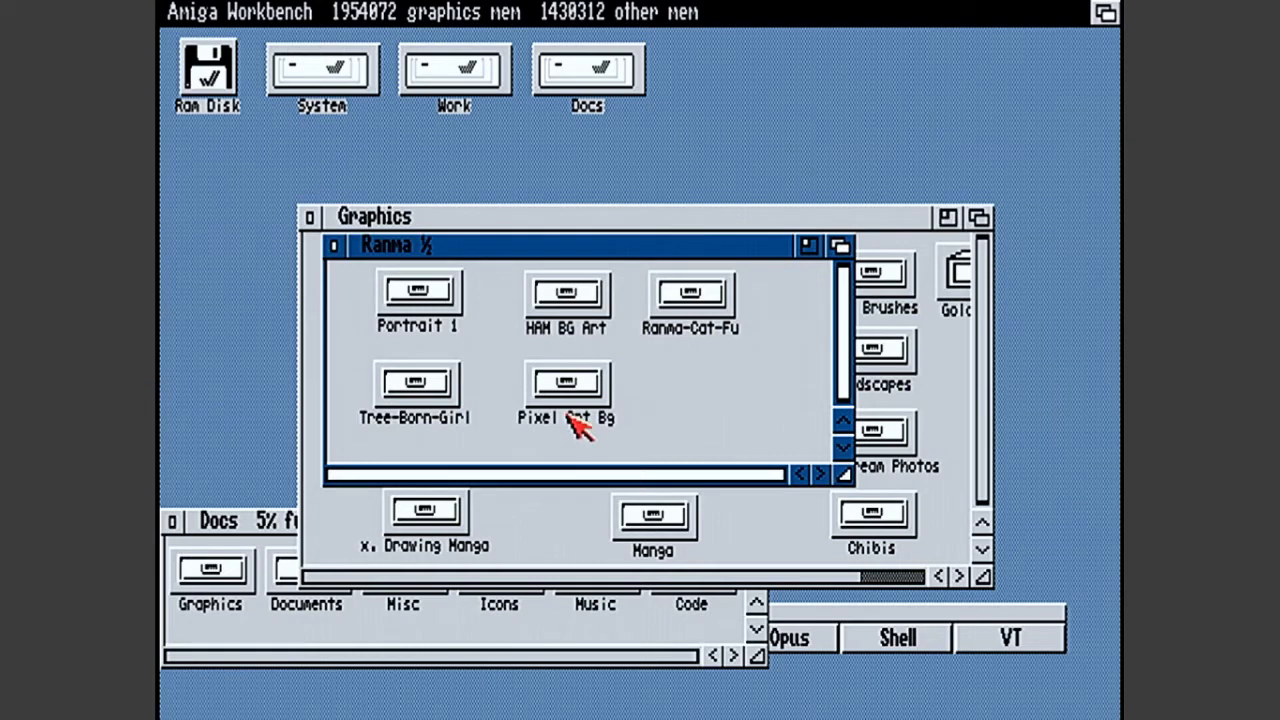
double_click(684, 296)
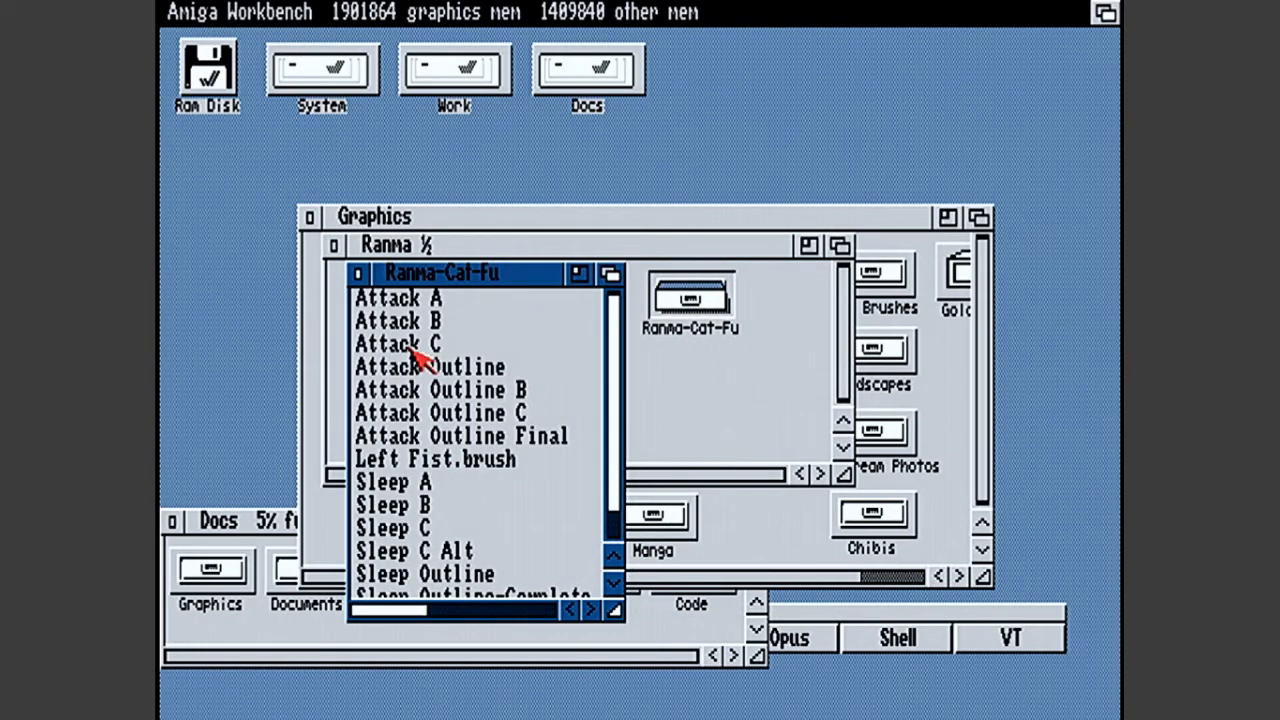
- Move the launcher dock below the open drawer windows and open the Attack C picture in DPaintIV
left_click(210, 525)
left_click_drag(257, 615, 270, 688)
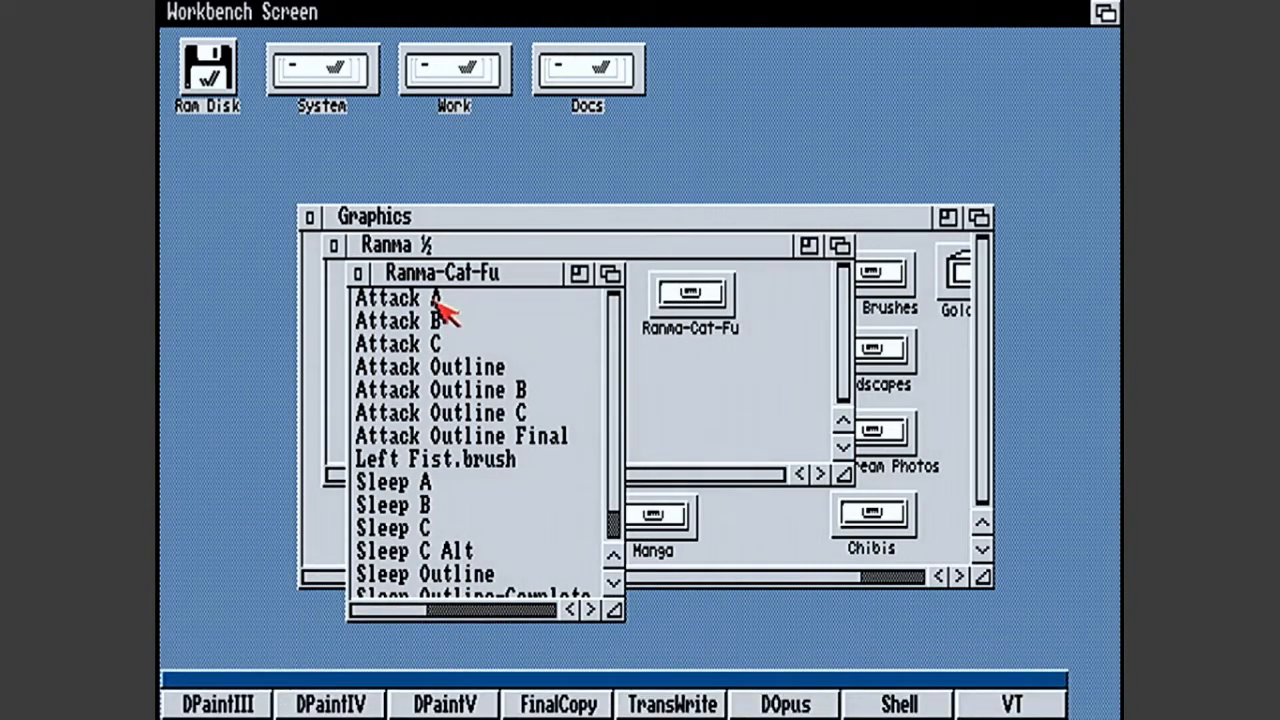
left_click_drag(428, 350, 300, 705)
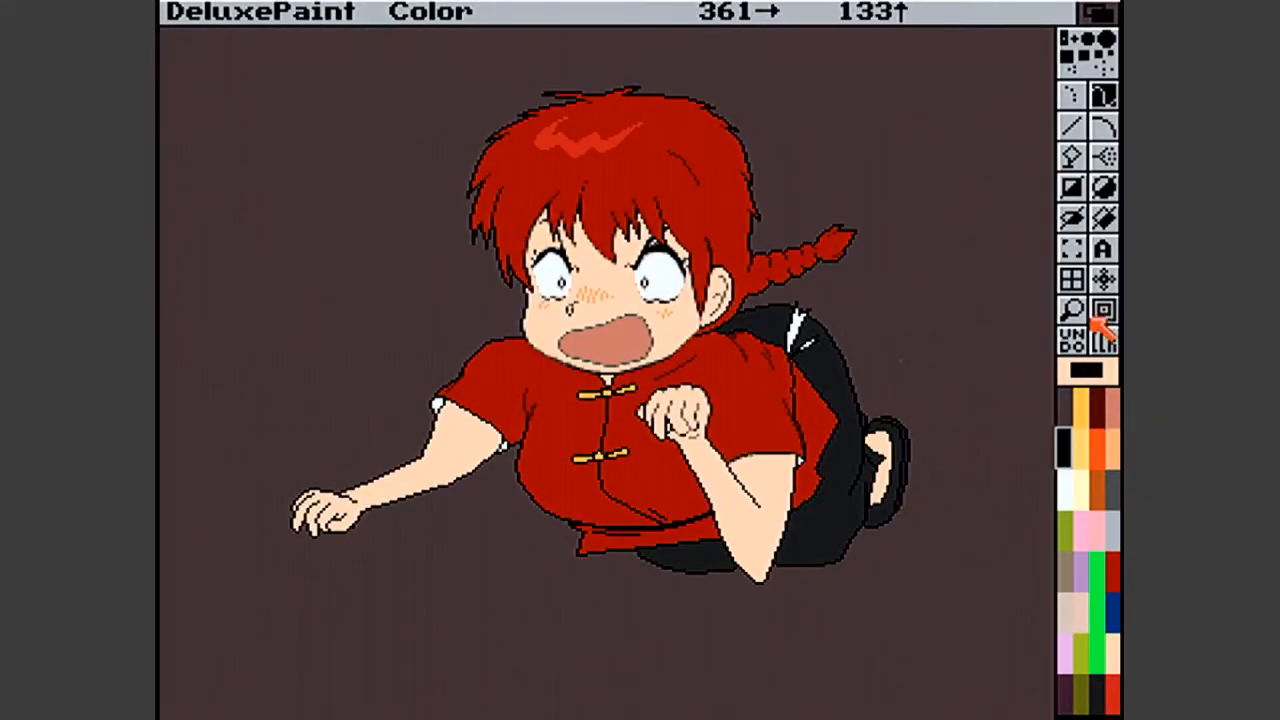
- Magnify the area around the white highlight on the character's black trousers
left_click(1072, 311)
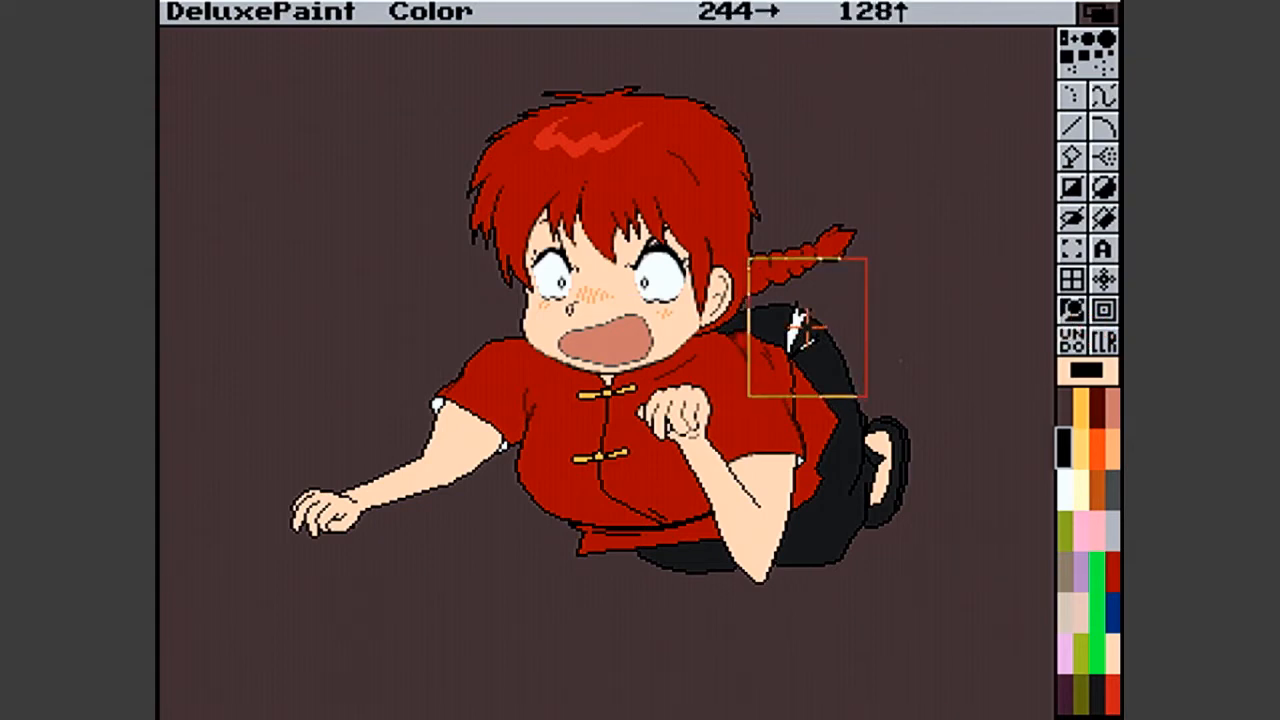
left_click(804, 328)
- Load the Attack Outline Final picture from the Ranma-Cat-Fu drawer into the spare page
right_click(251, 9)
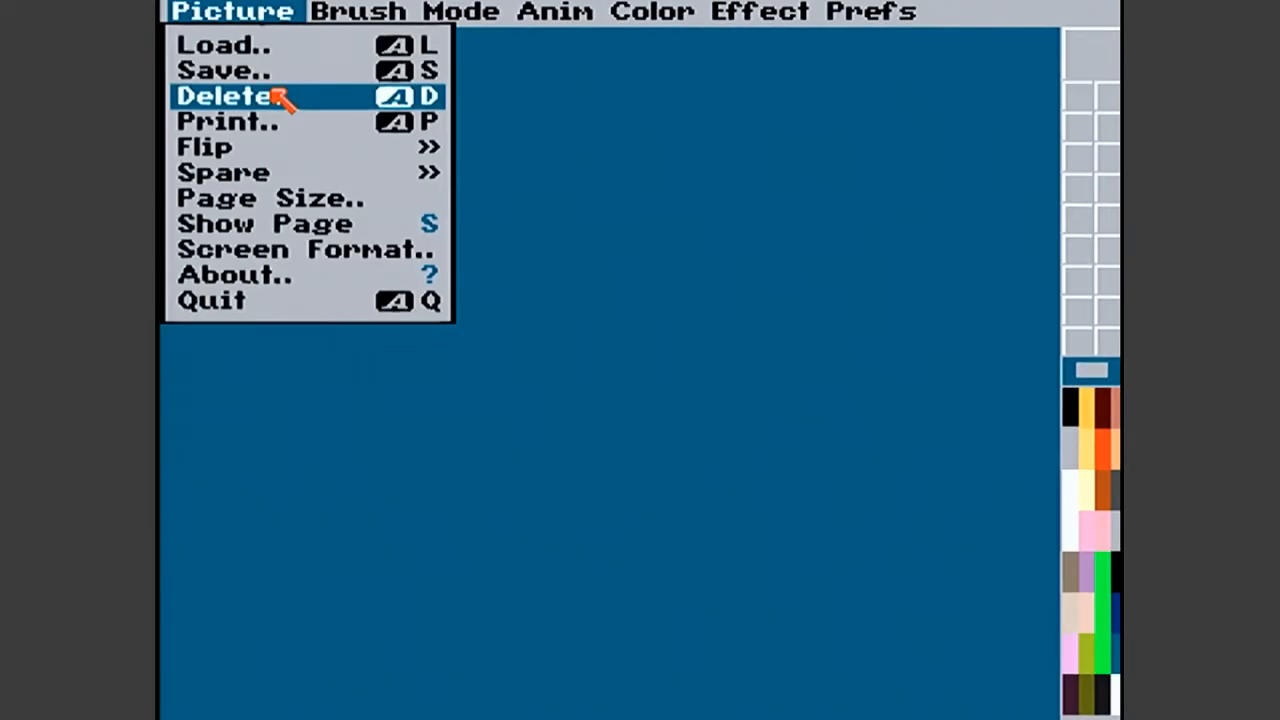
right_click(277, 57)
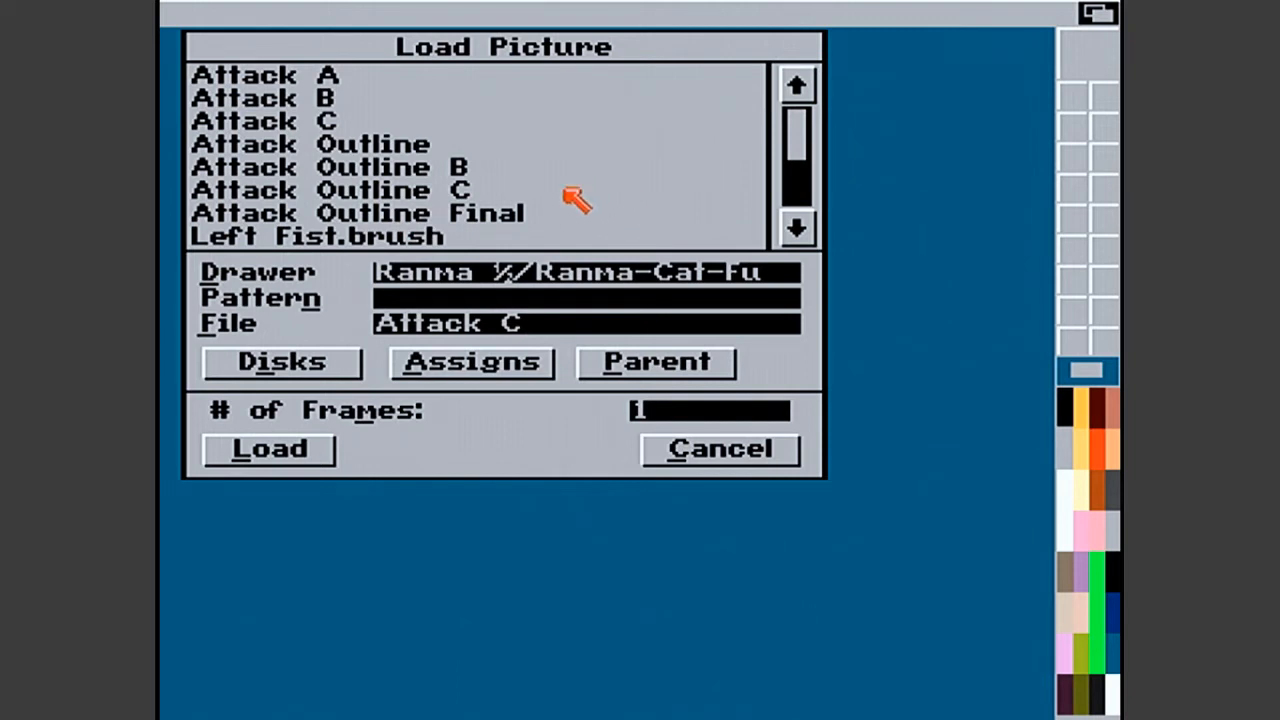
left_click(538, 215)
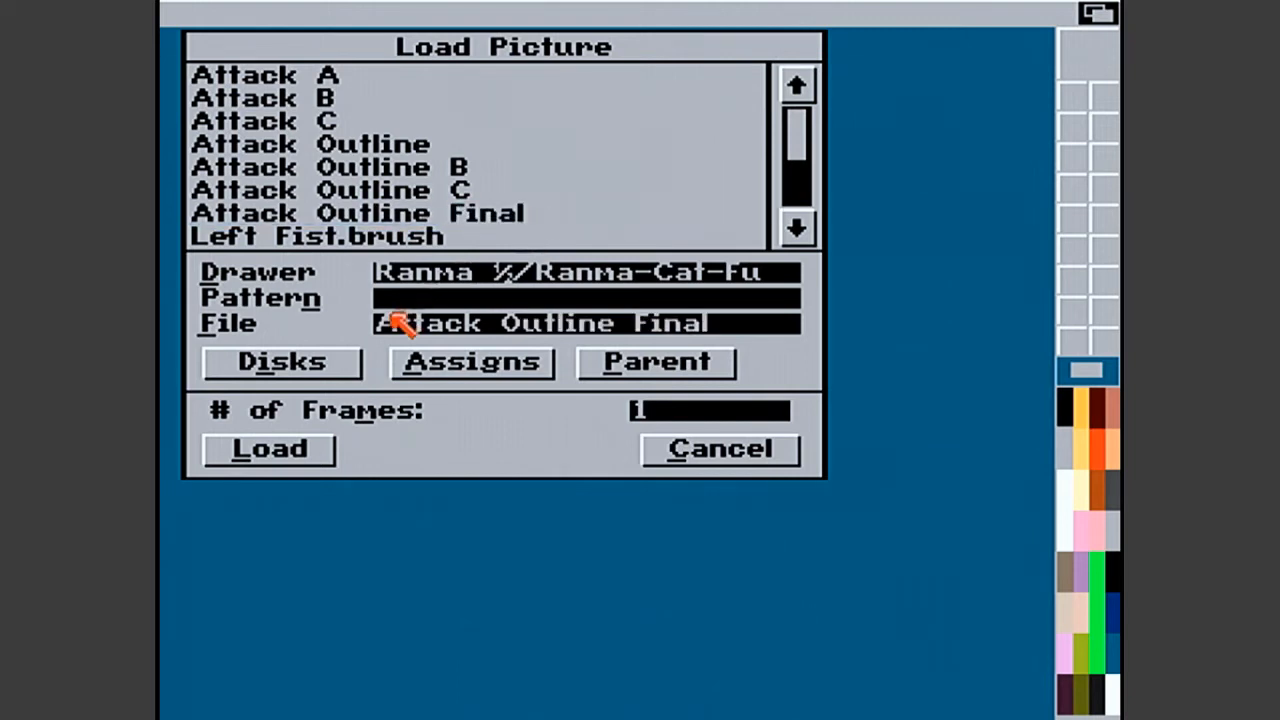
left_click(286, 456)
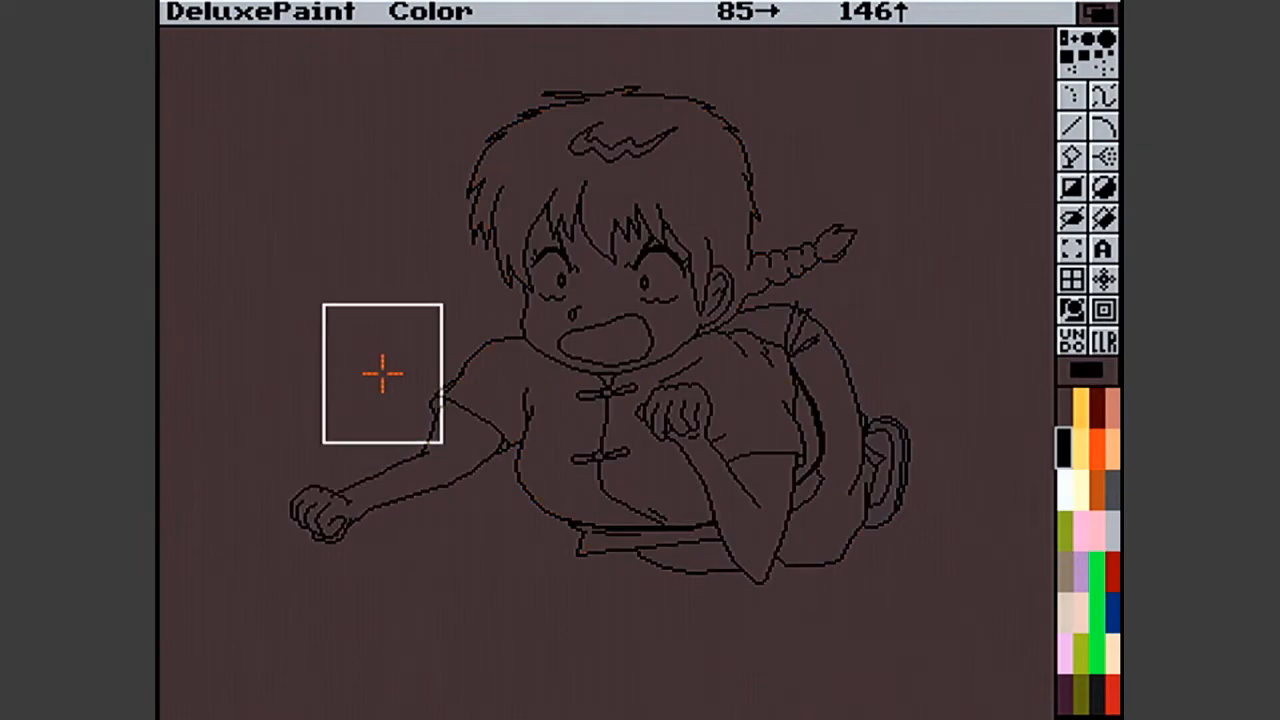
- Switch repeatedly between the main and spare pages to compare the coloured drawing with its outline
key("j")
key("j")
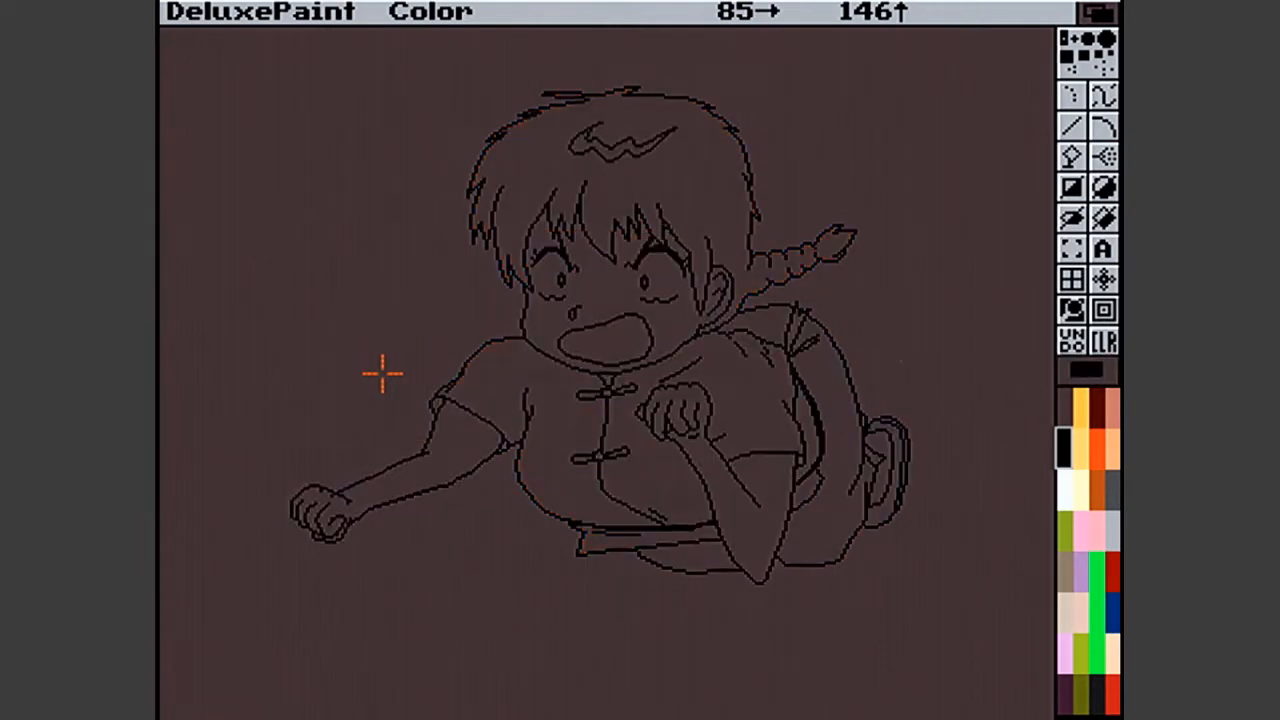
key("j")
key("j")
key("j")
key("j")
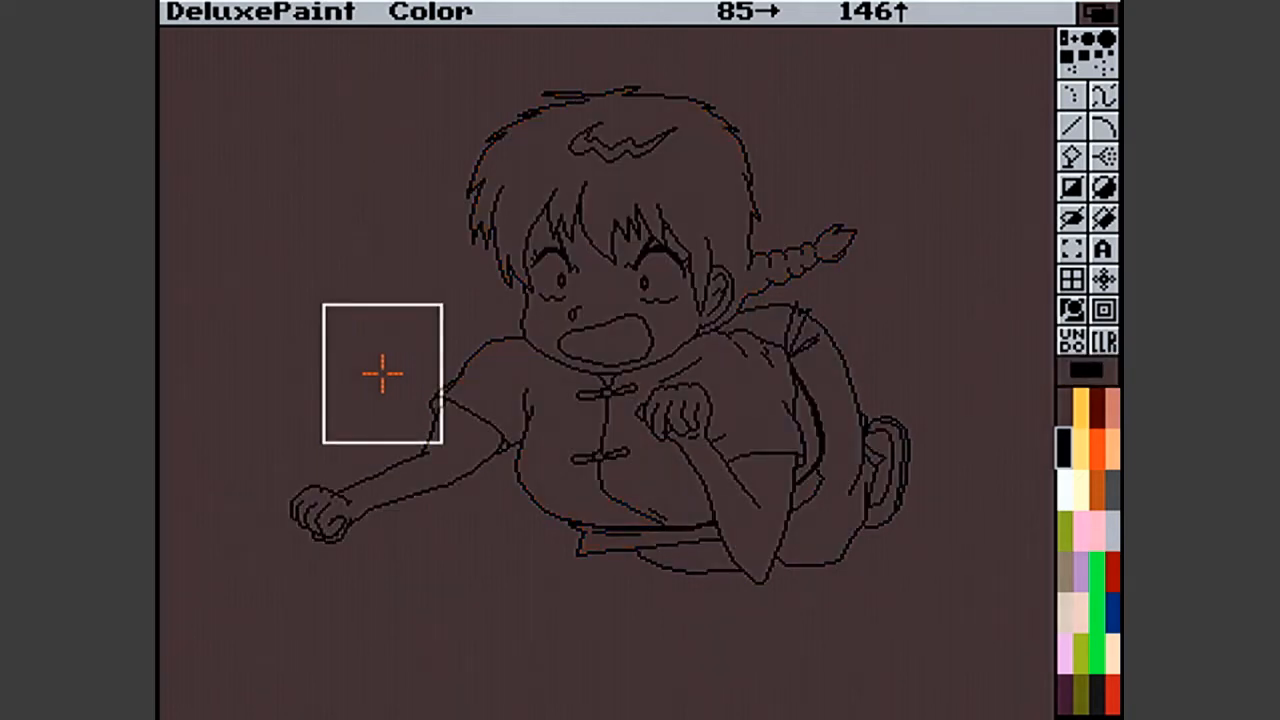
key("j")
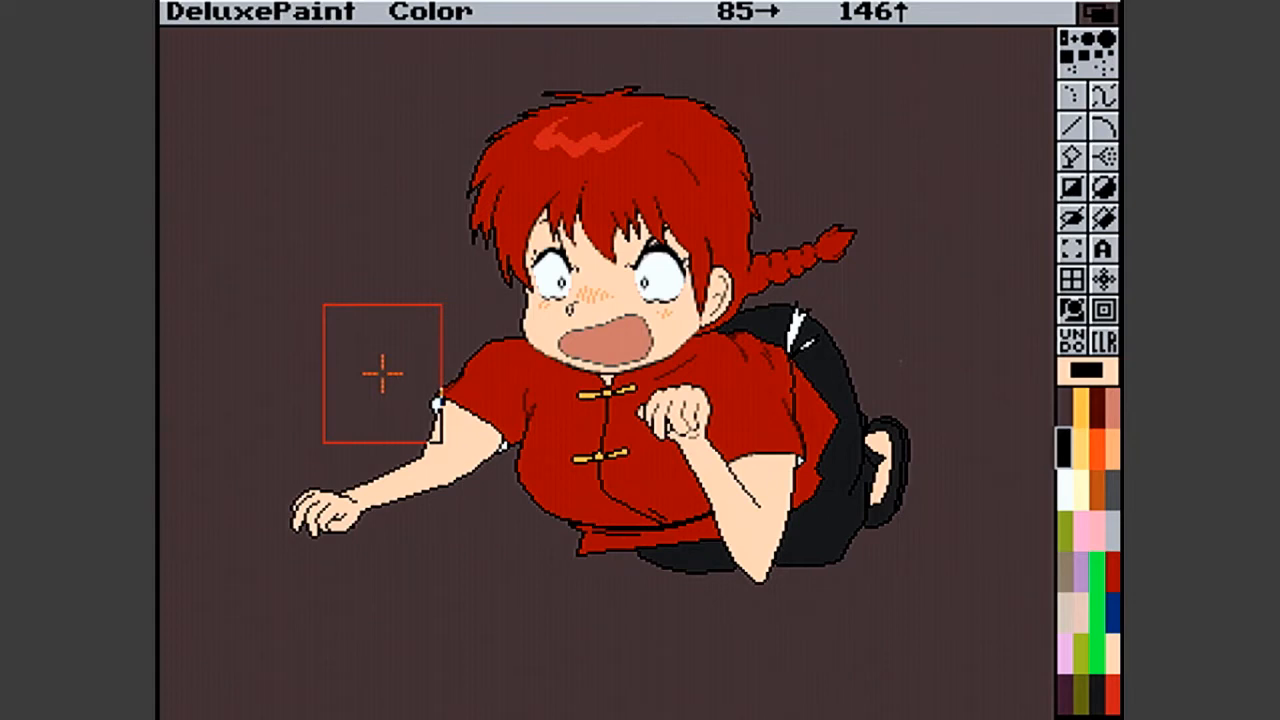
key("j")
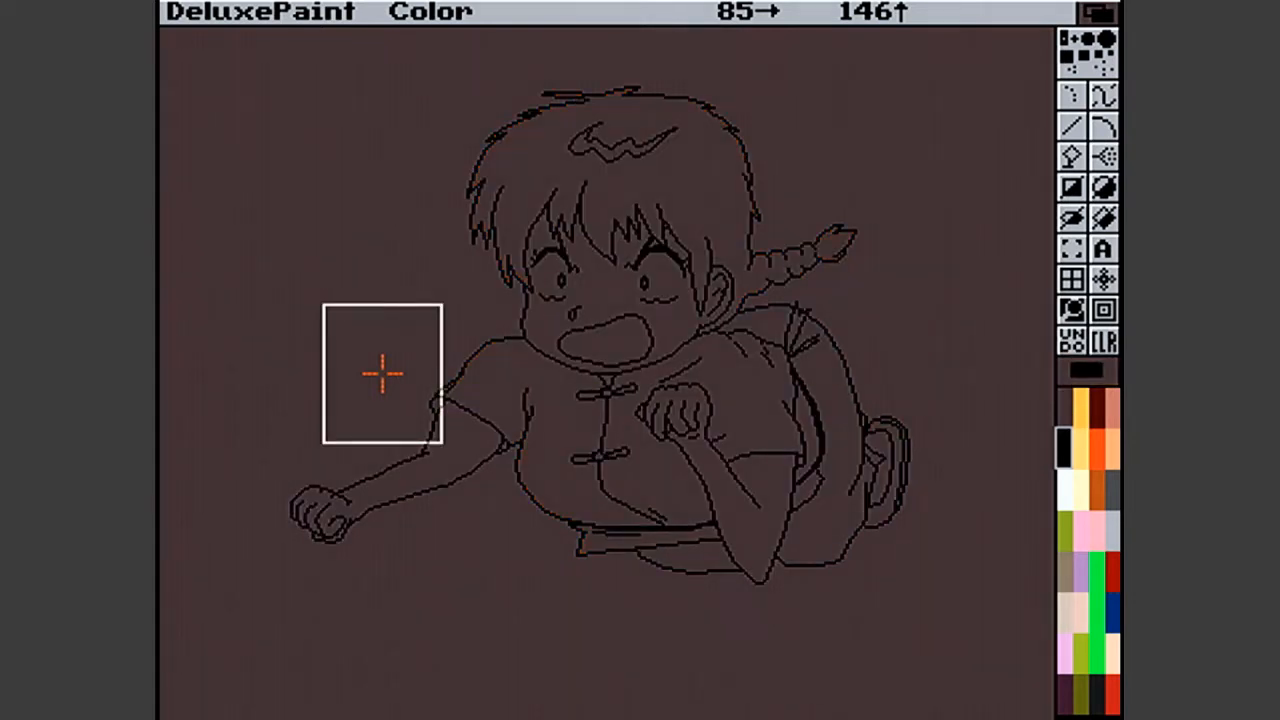
key("j")
key("j")
key("j")
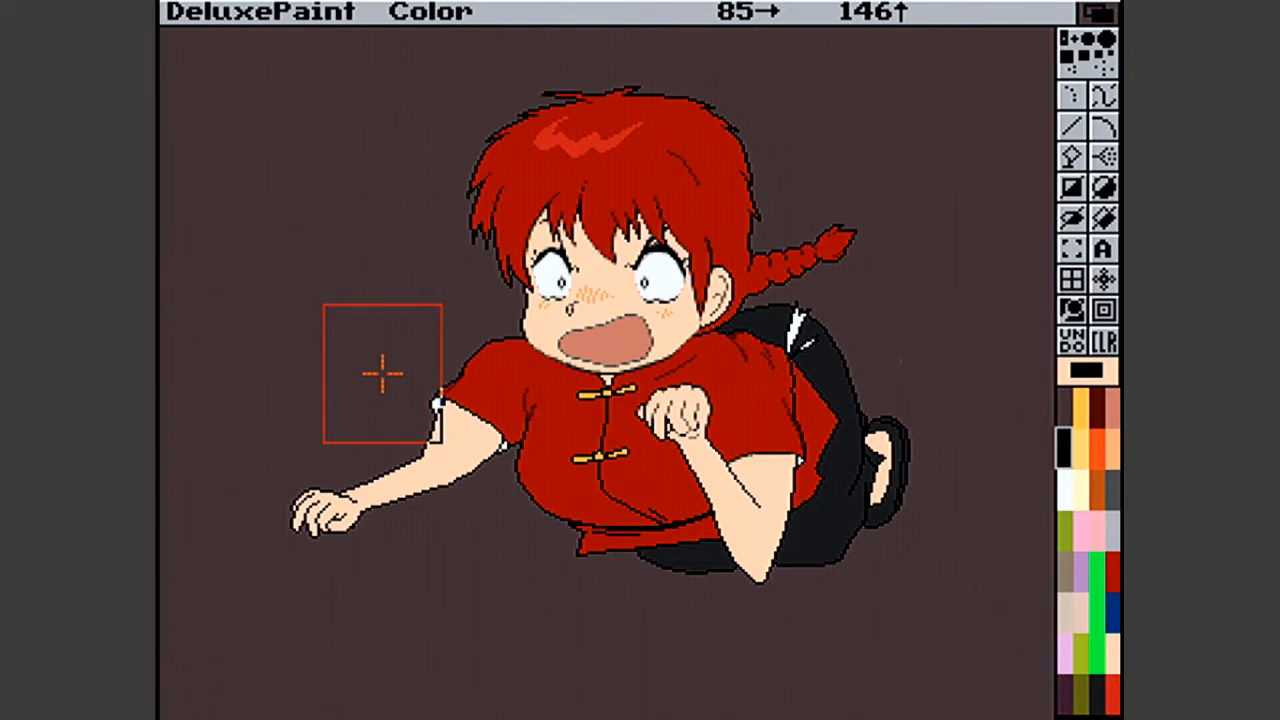
- Return to Workbench, close the Ranma-Cat-Fu drawer and look into the Tree-Born-Girl drawer before closing it
left_click(1097, 16)
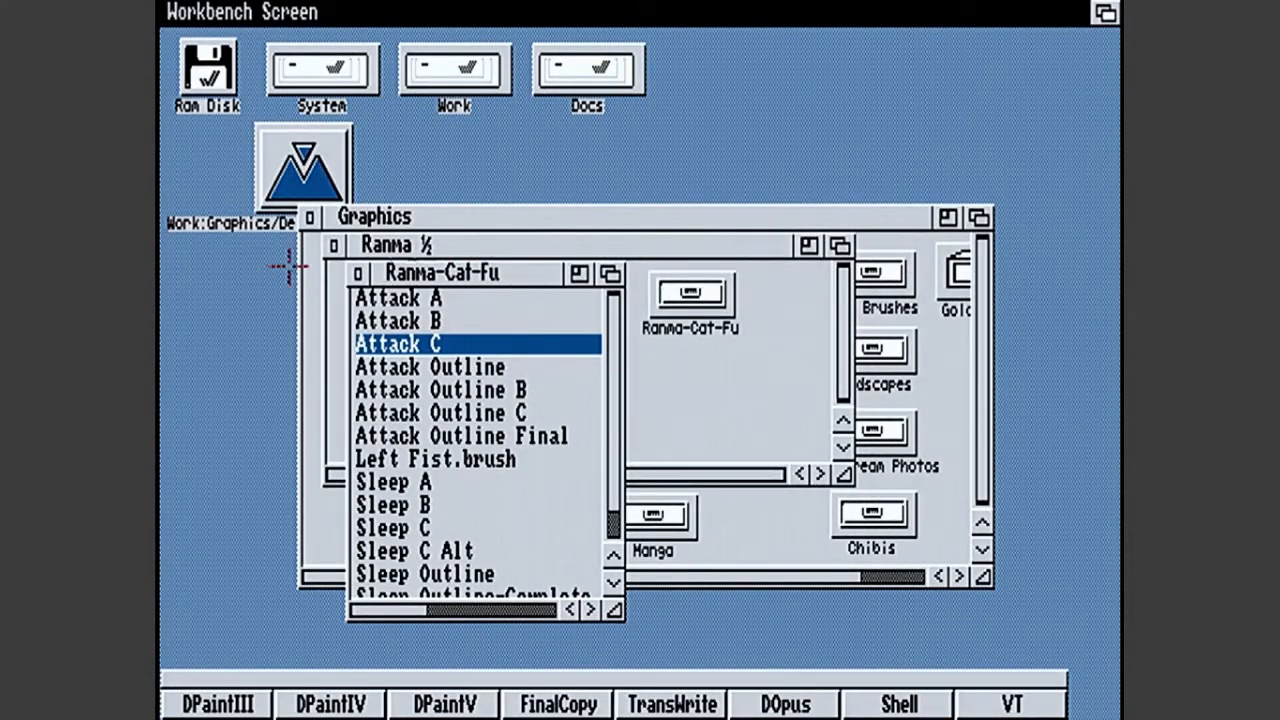
left_click(358, 273)
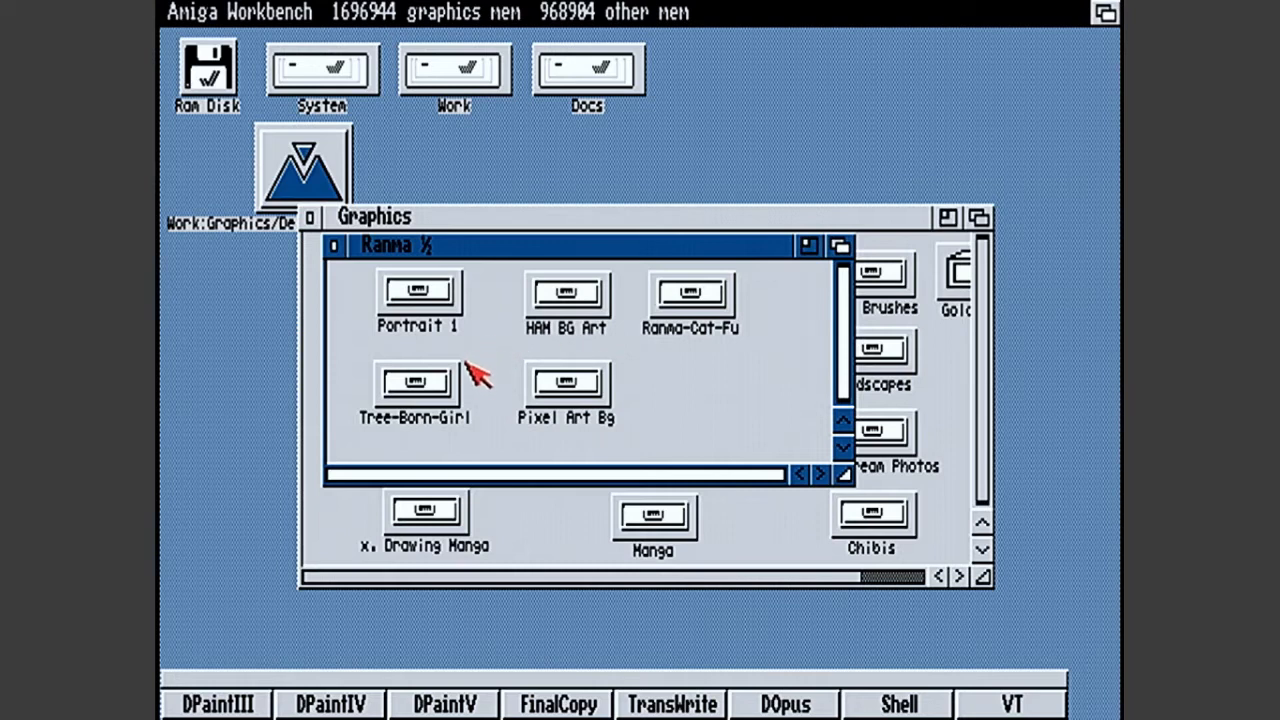
double_click(420, 388)
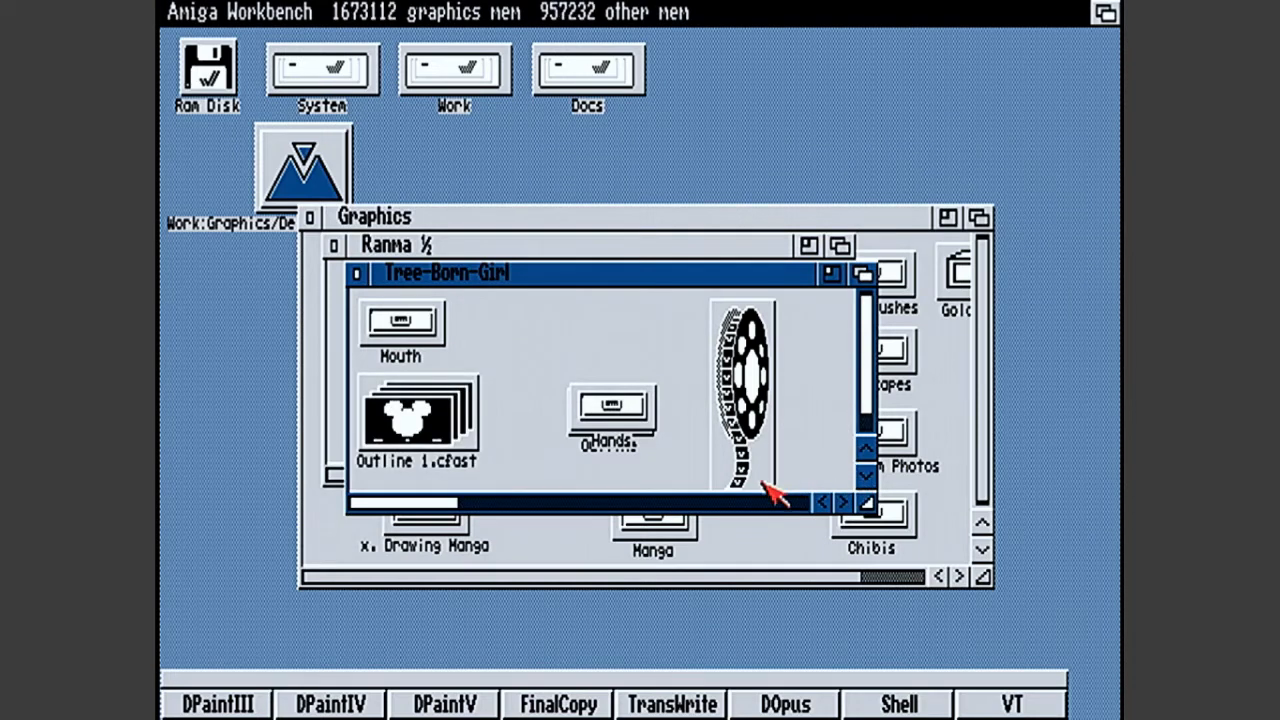
left_click(357, 273)
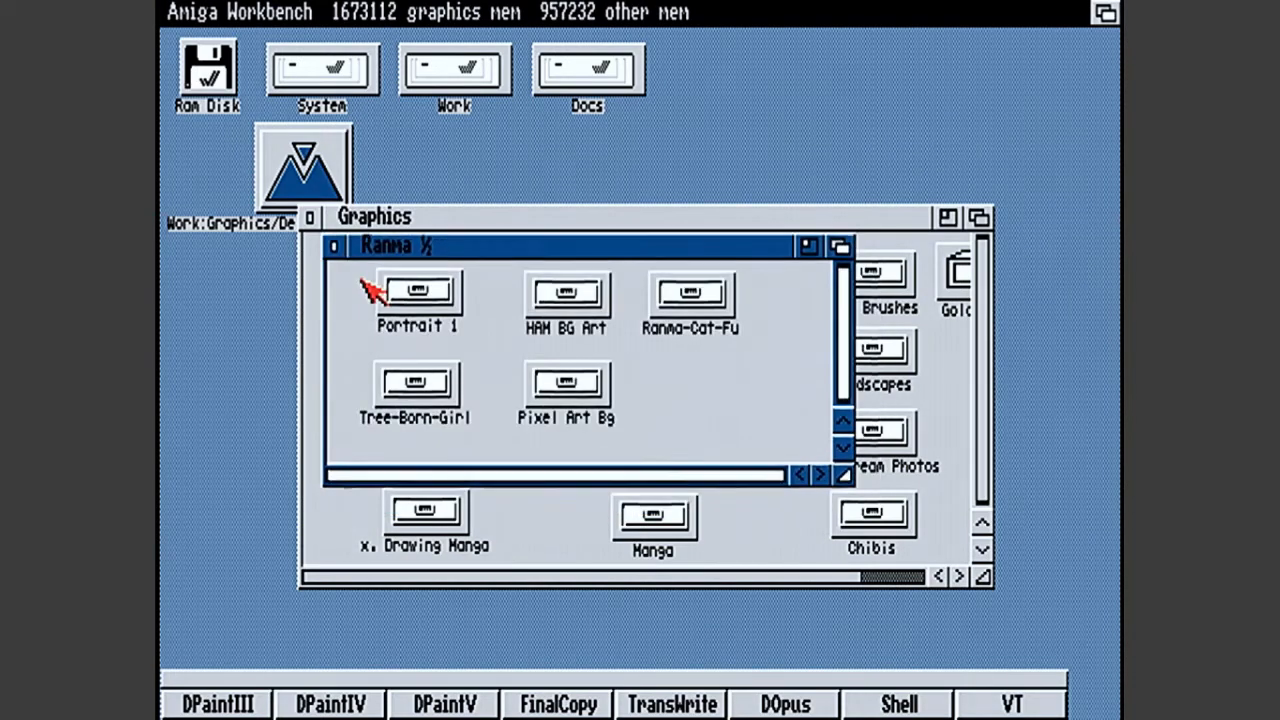
- Open the Pixel Art Bg drawer from Ranma ½ and enlarge its window to show more icons
double_click(588, 362)
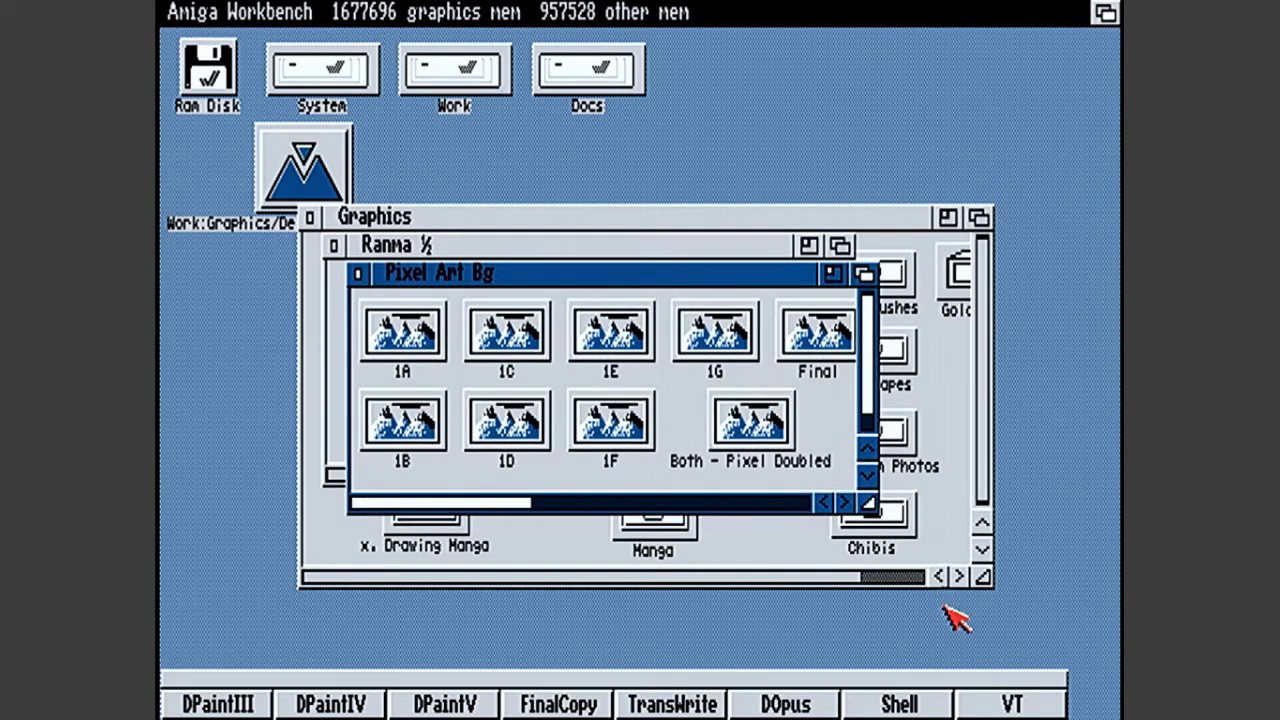
left_click_drag(862, 505, 1100, 620)
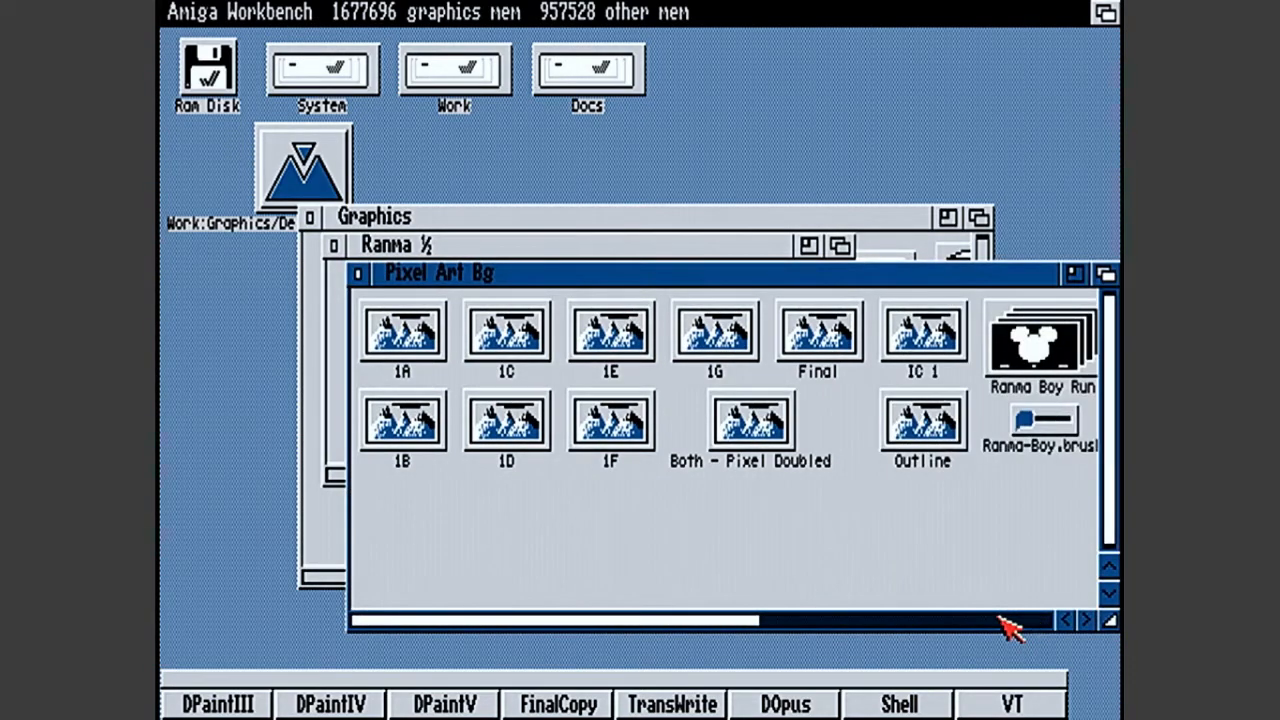
- Preview the Outline picture from the Pixel Art Bg drawer in VT and open it in DPaintIV
left_click(1005, 623)
left_click_drag(1005, 623, 537, 609)
left_click_drag(905, 425, 1003, 703)
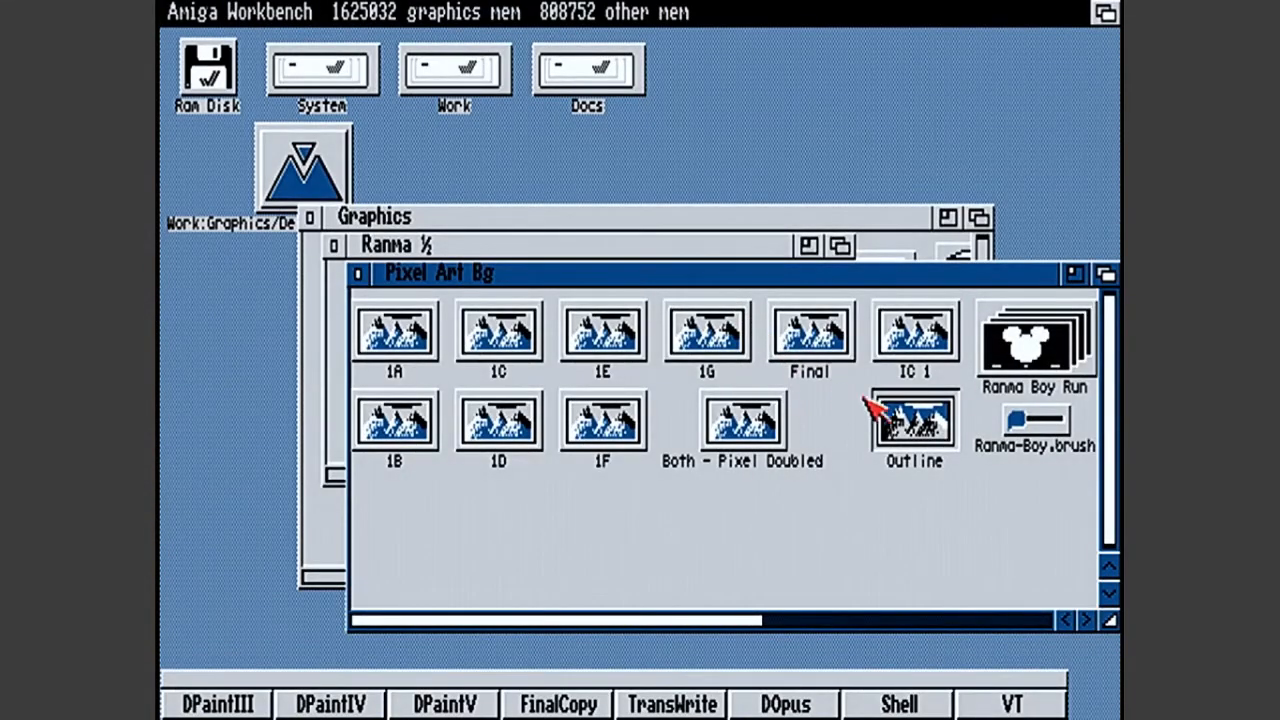
left_click(354, 703)
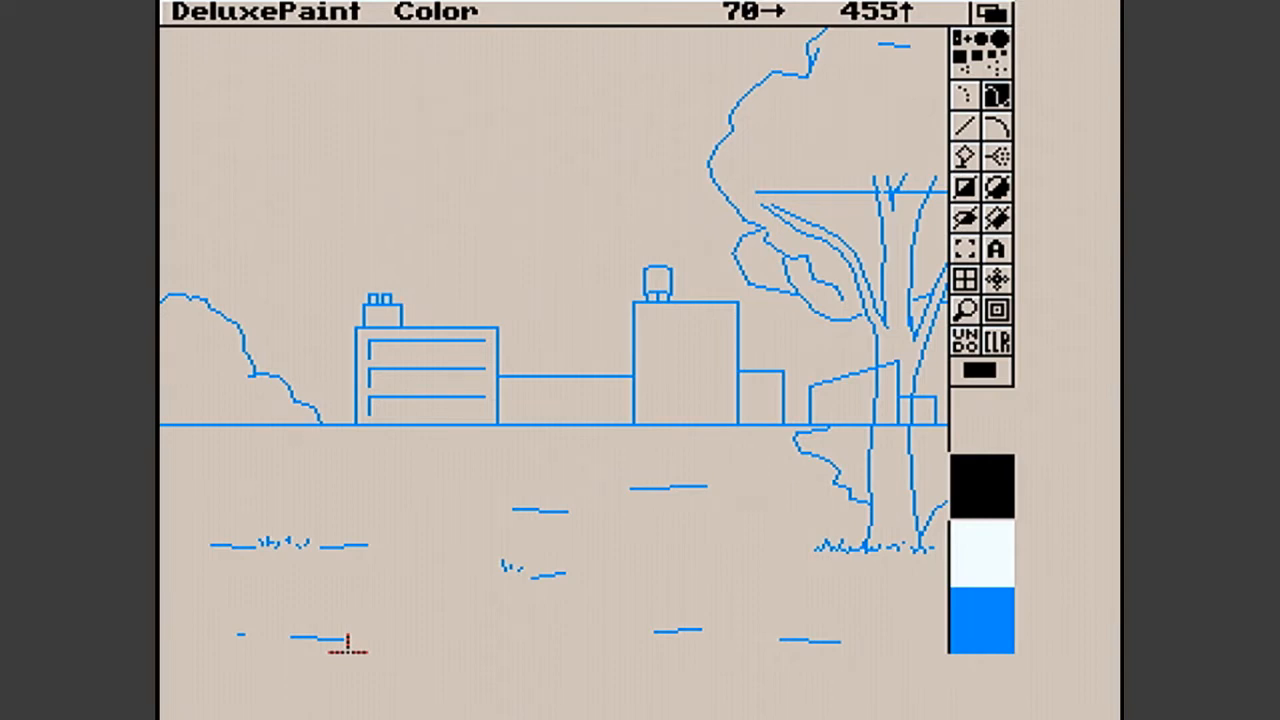
- Try copying the black palette colour onto background colour 0
key("p")
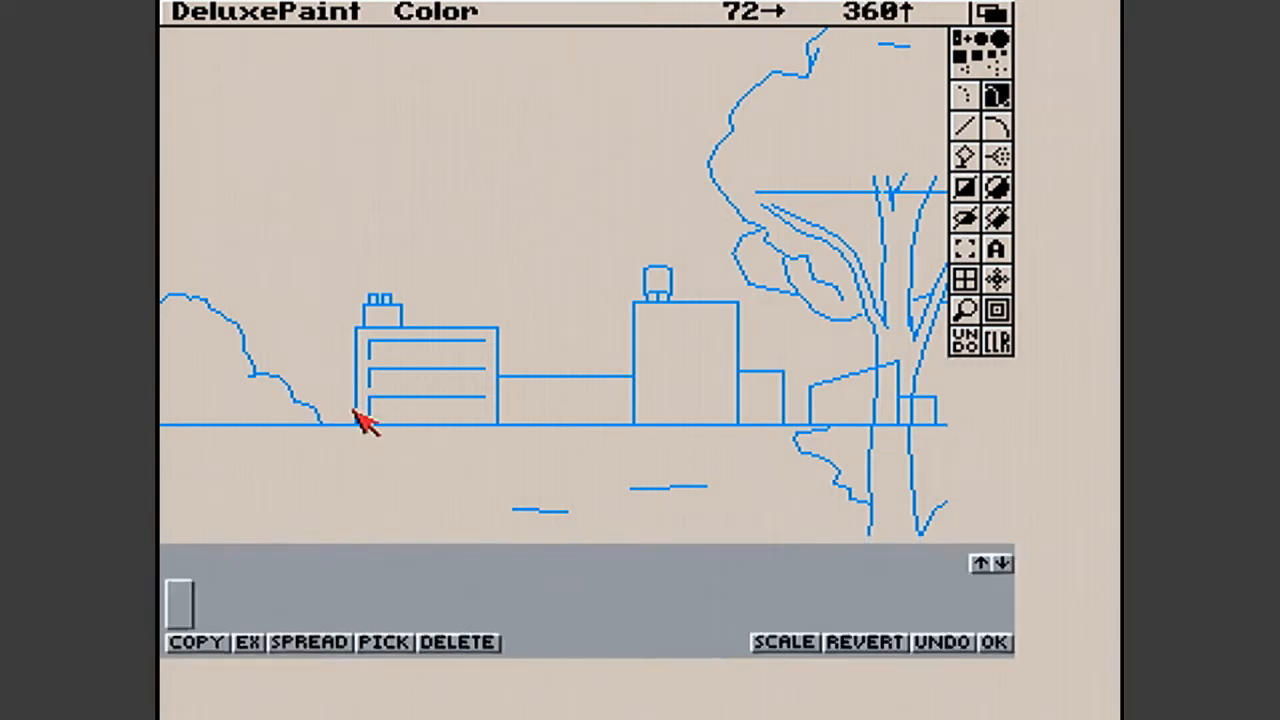
left_click(216, 638)
left_click(212, 565)
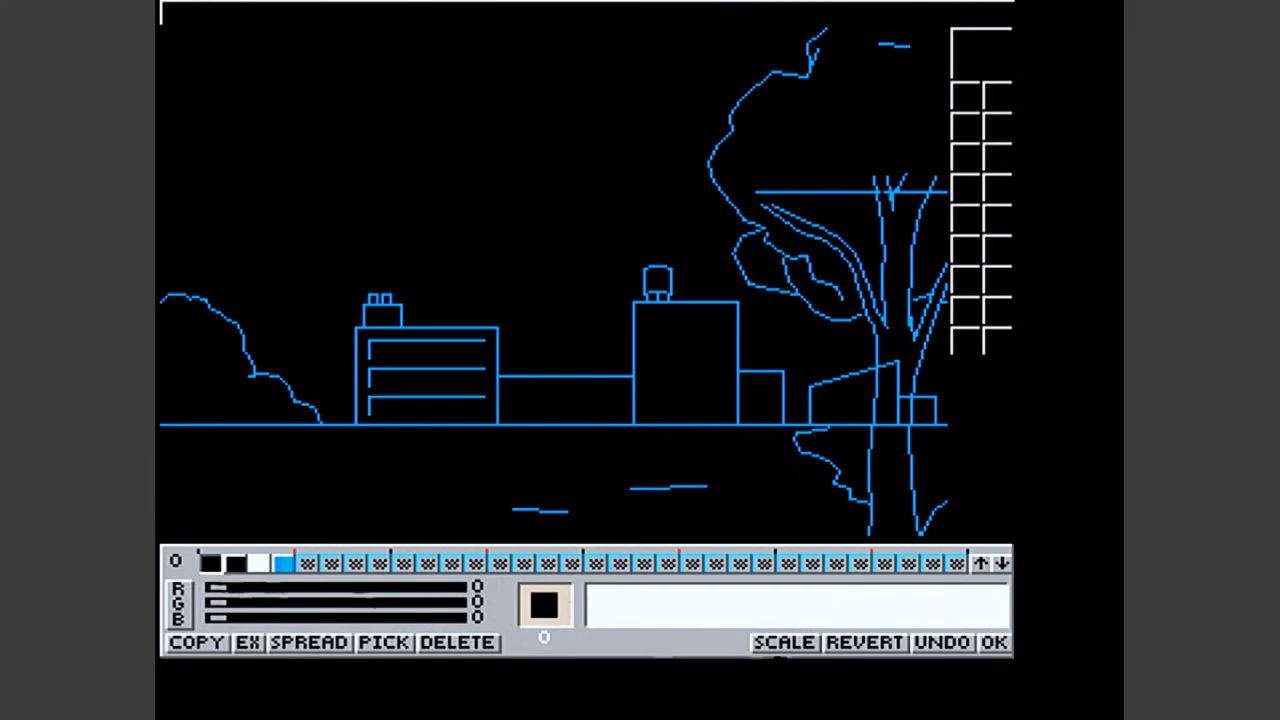
left_click(985, 640)
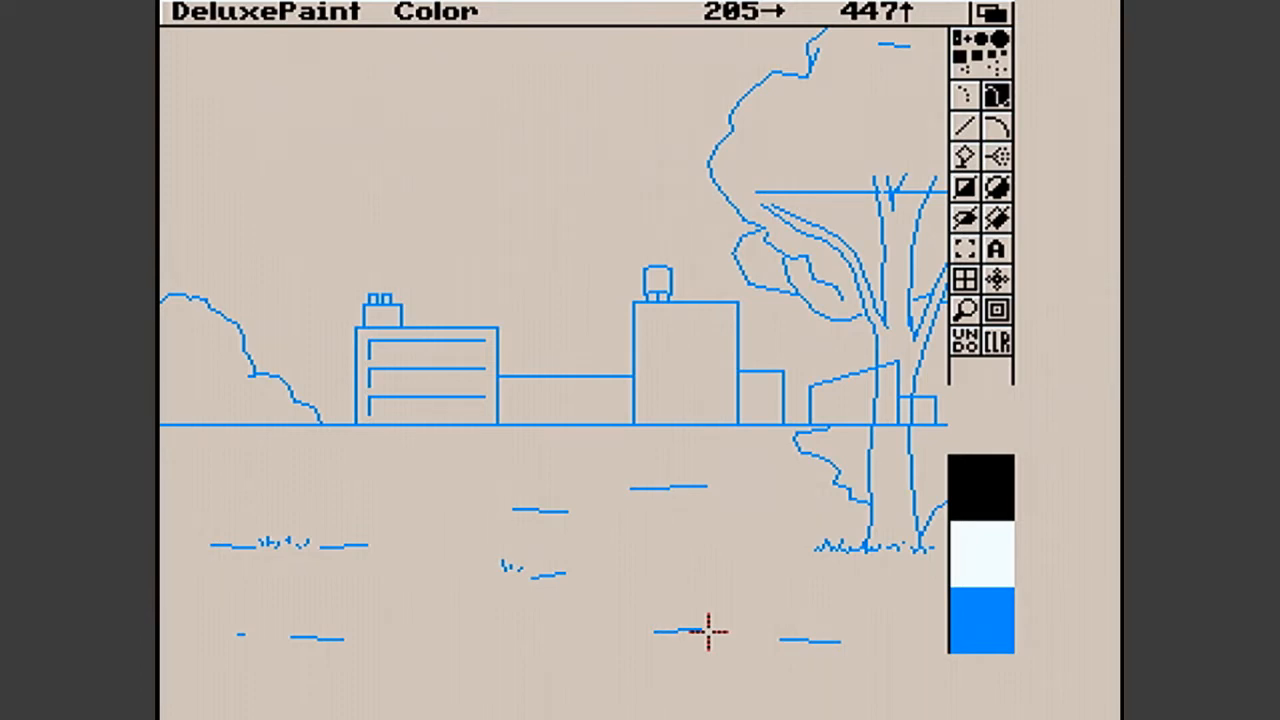
- Load picture 1A from the Pixel Art Bg drawer, accepting the file's 320 x 256 x 16 screen format
right_click(182, 10)
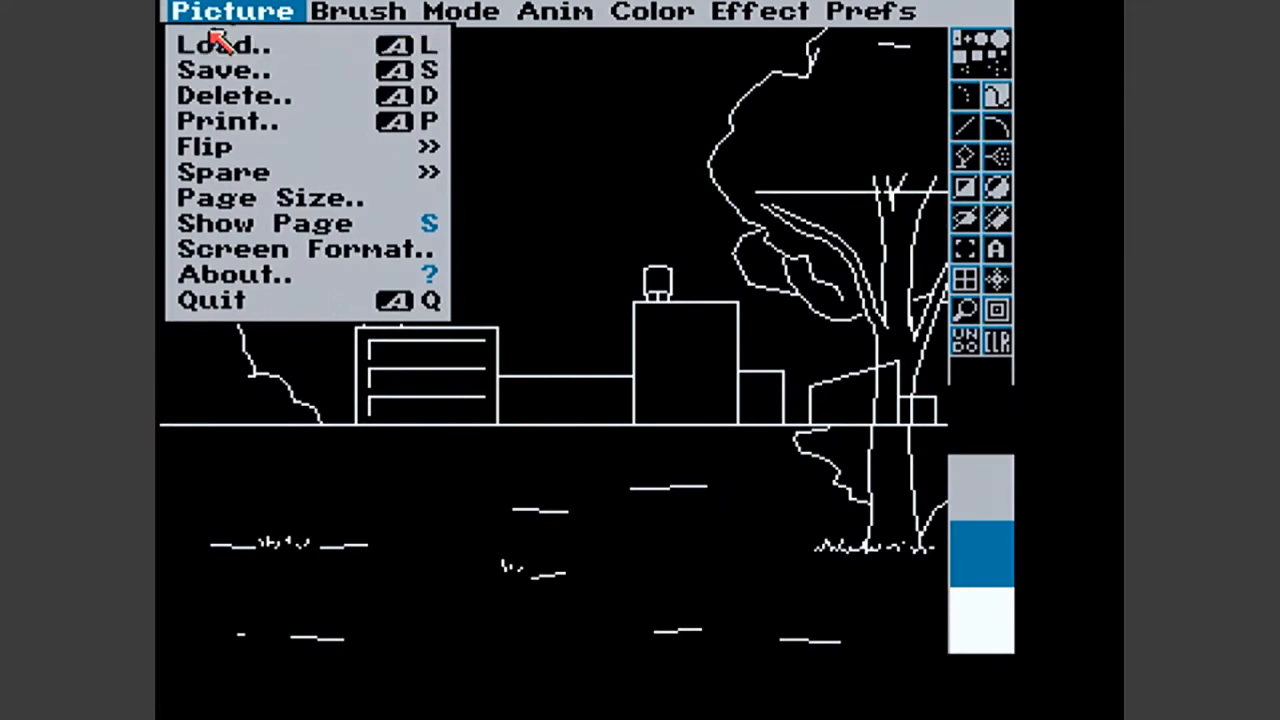
right_click(220, 48)
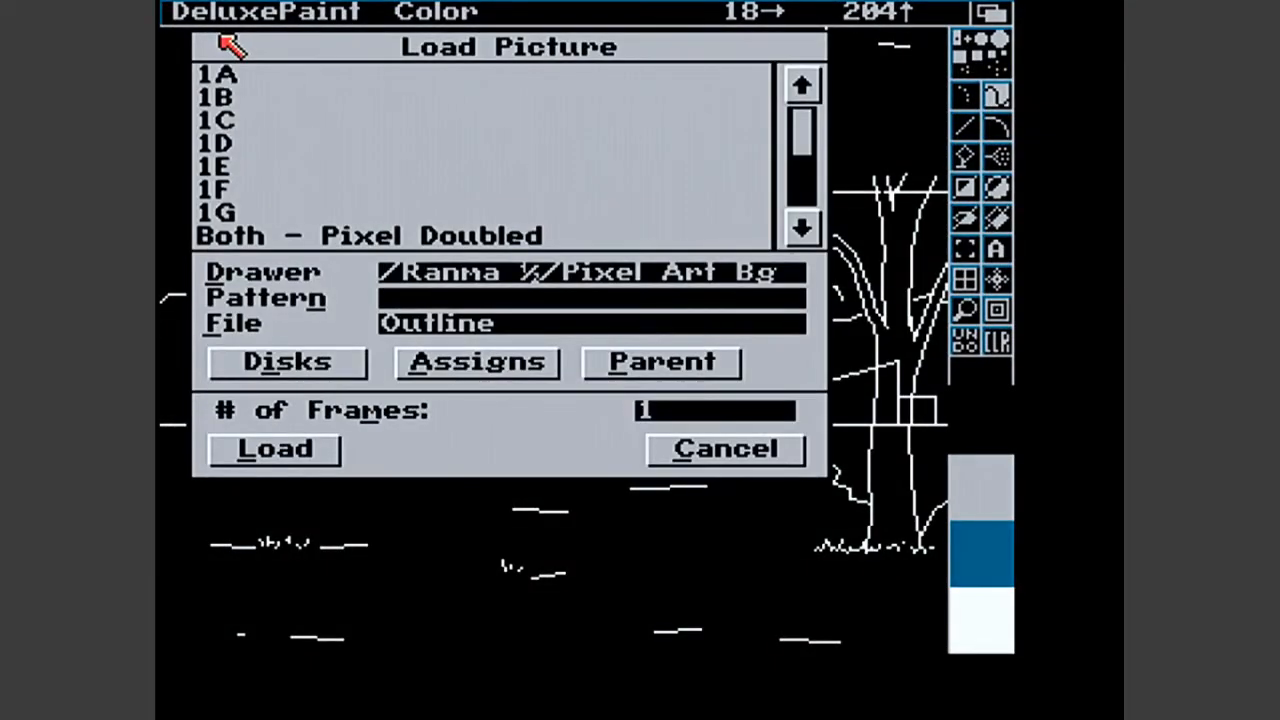
double_click(226, 76)
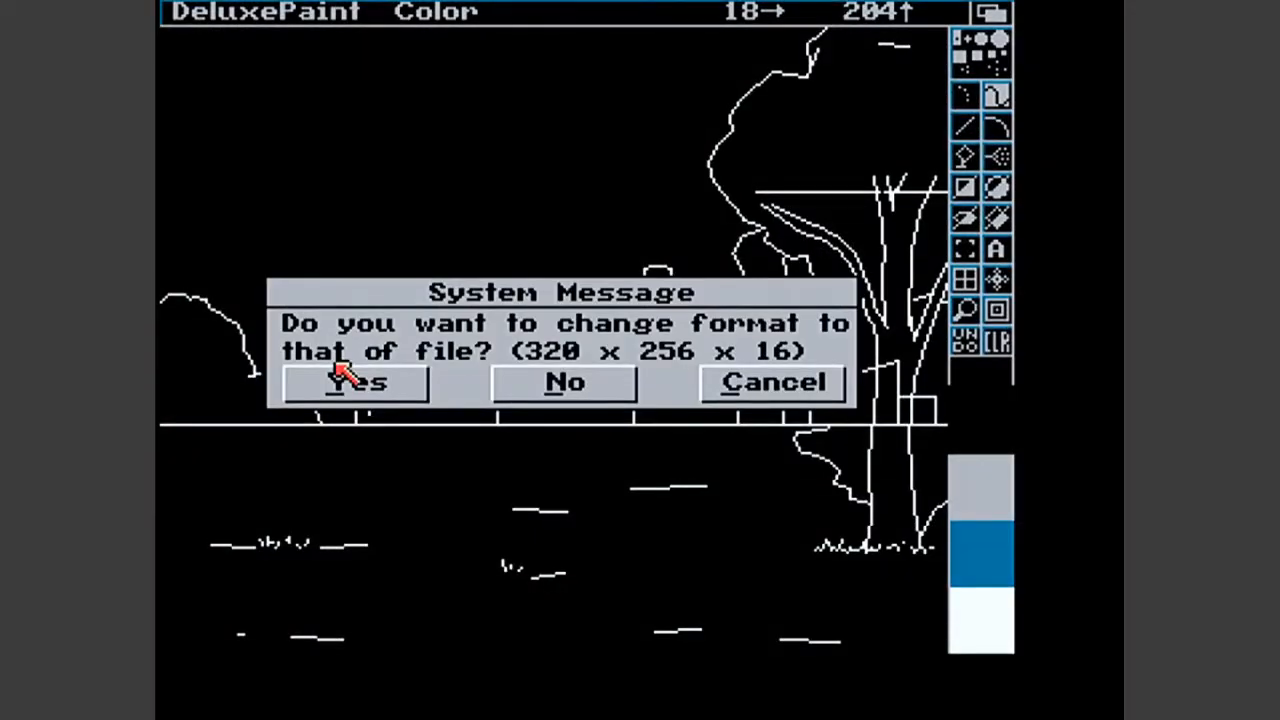
left_click(341, 372)
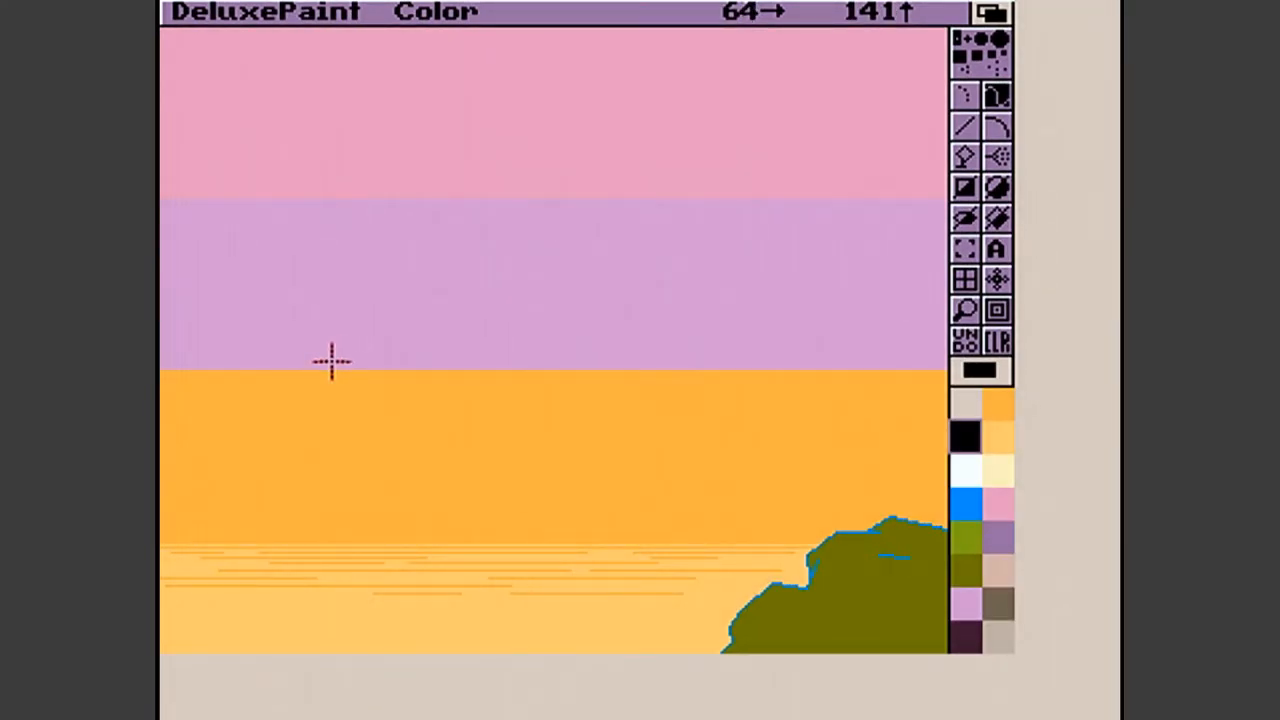
- Copy the black palette colour onto background colour 0 of the coloured picture and accept the palette
key("Down")
key("Down")
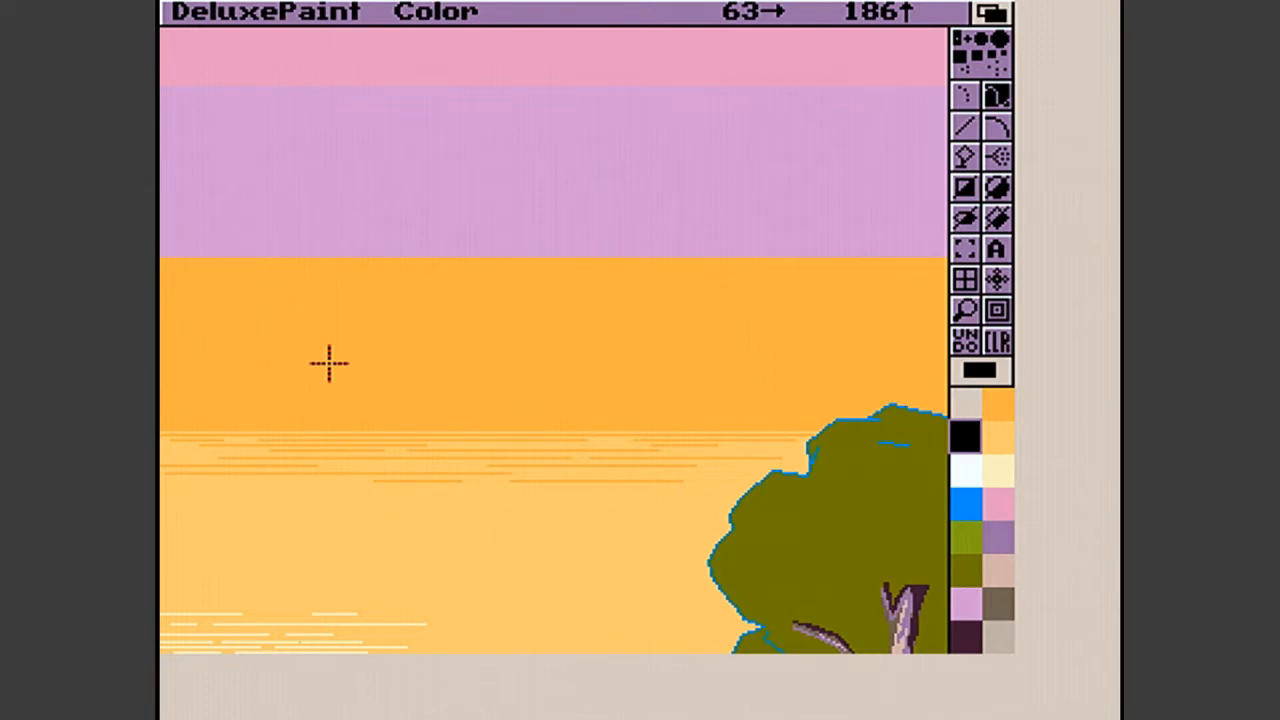
key("p")
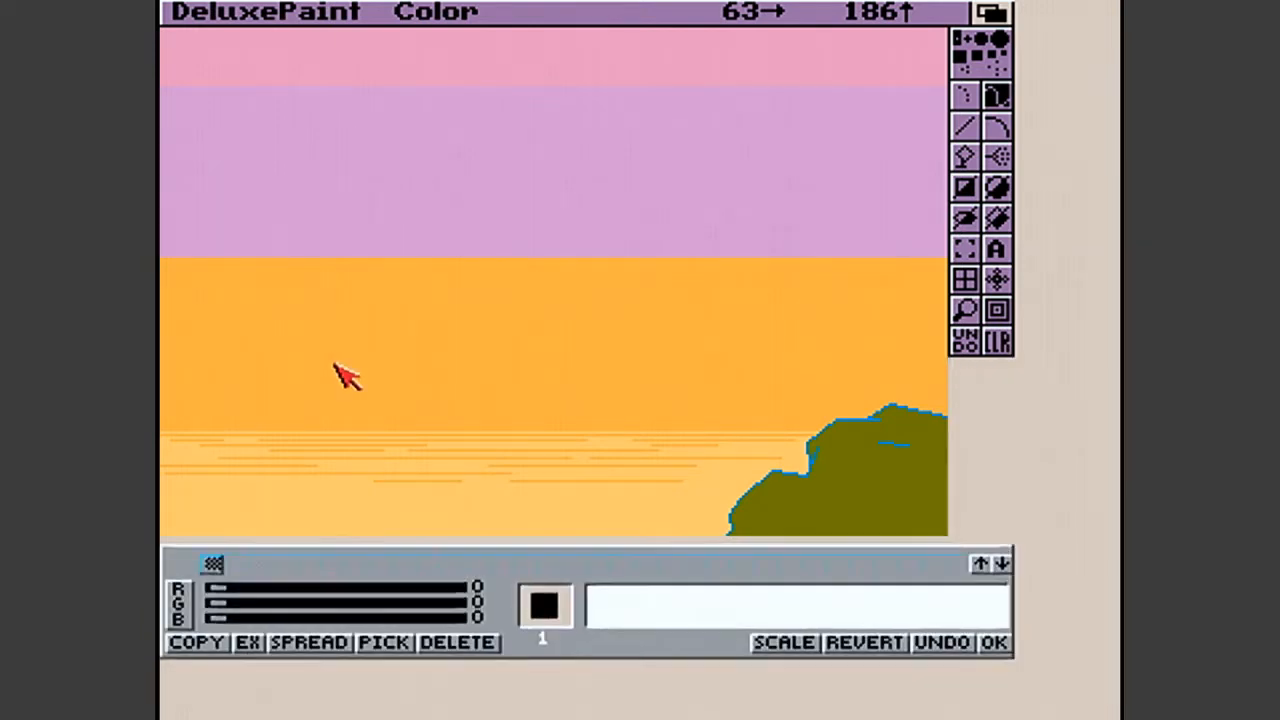
left_click(215, 643)
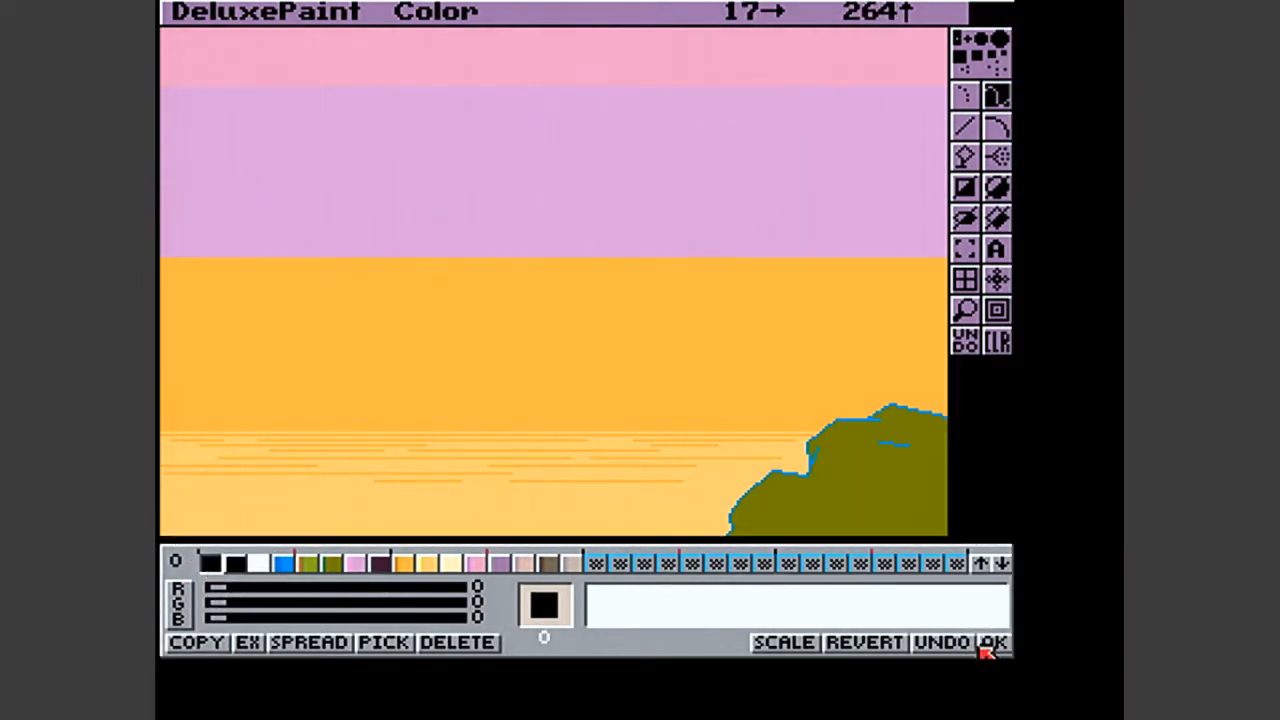
left_click(993, 642)
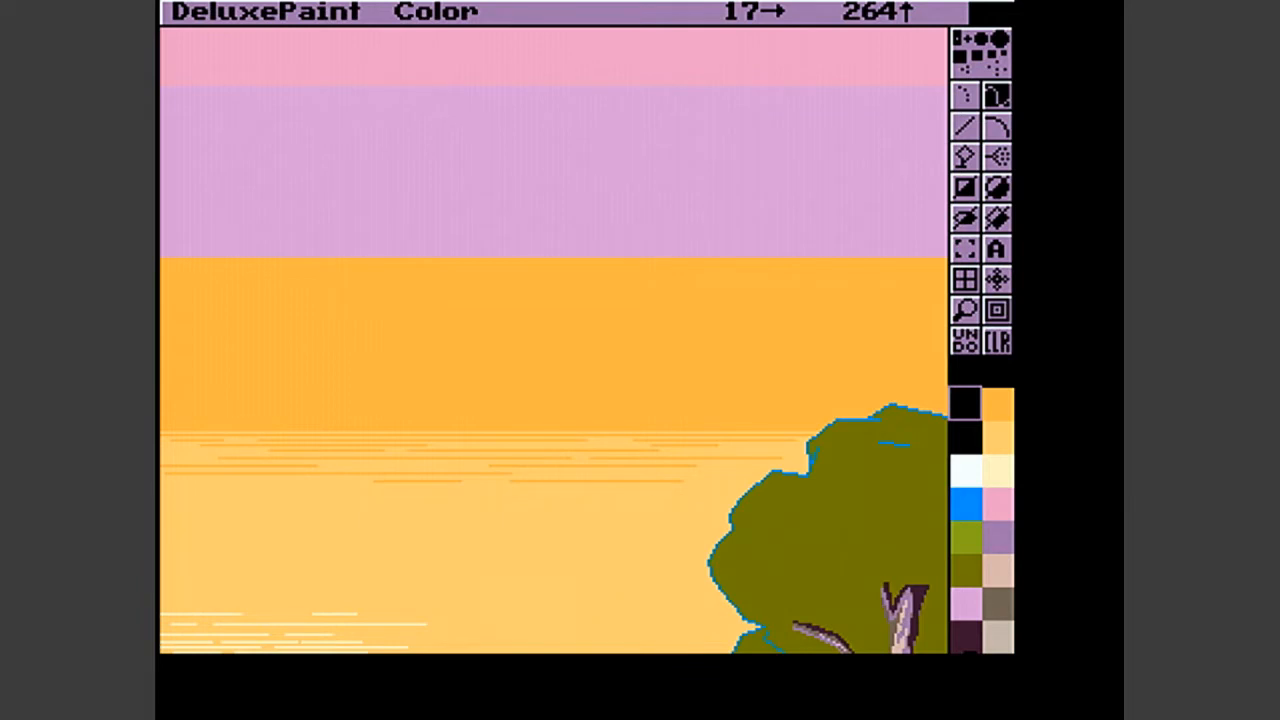
- Set background colour 0 to a beige-grey of red 11, green 11 and blue 10
key("p")
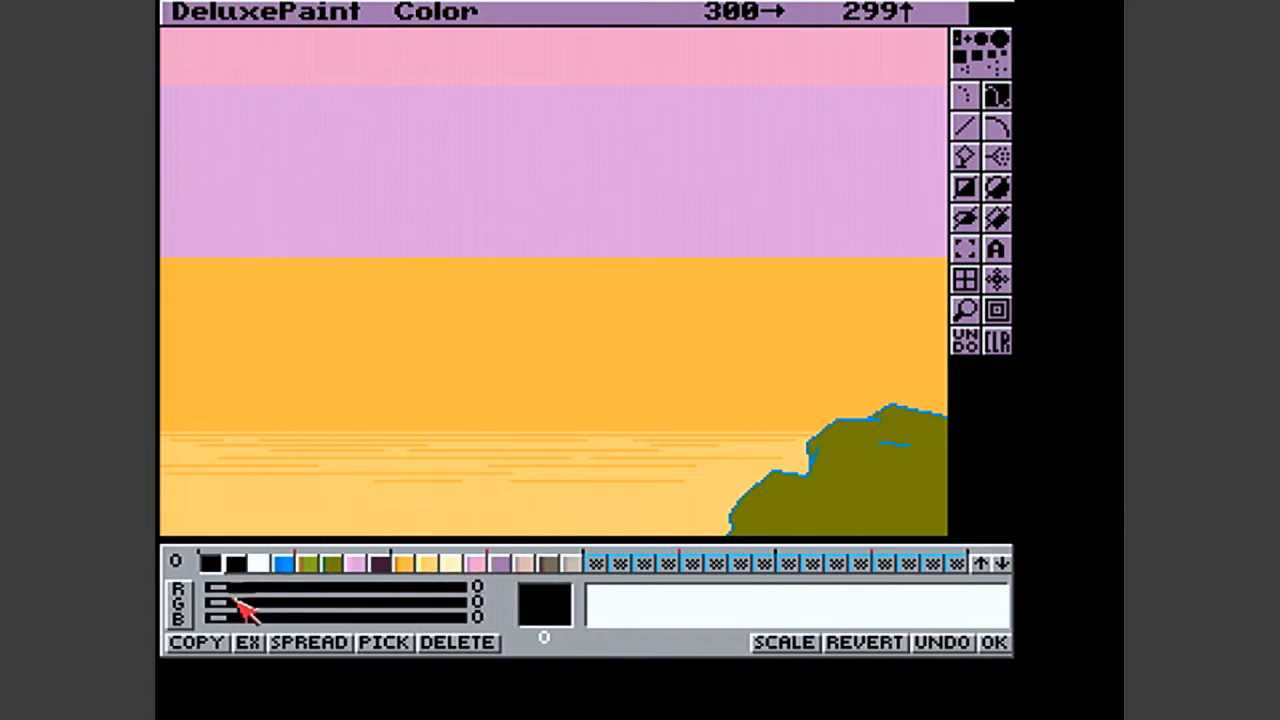
left_click_drag(272, 620, 343, 620)
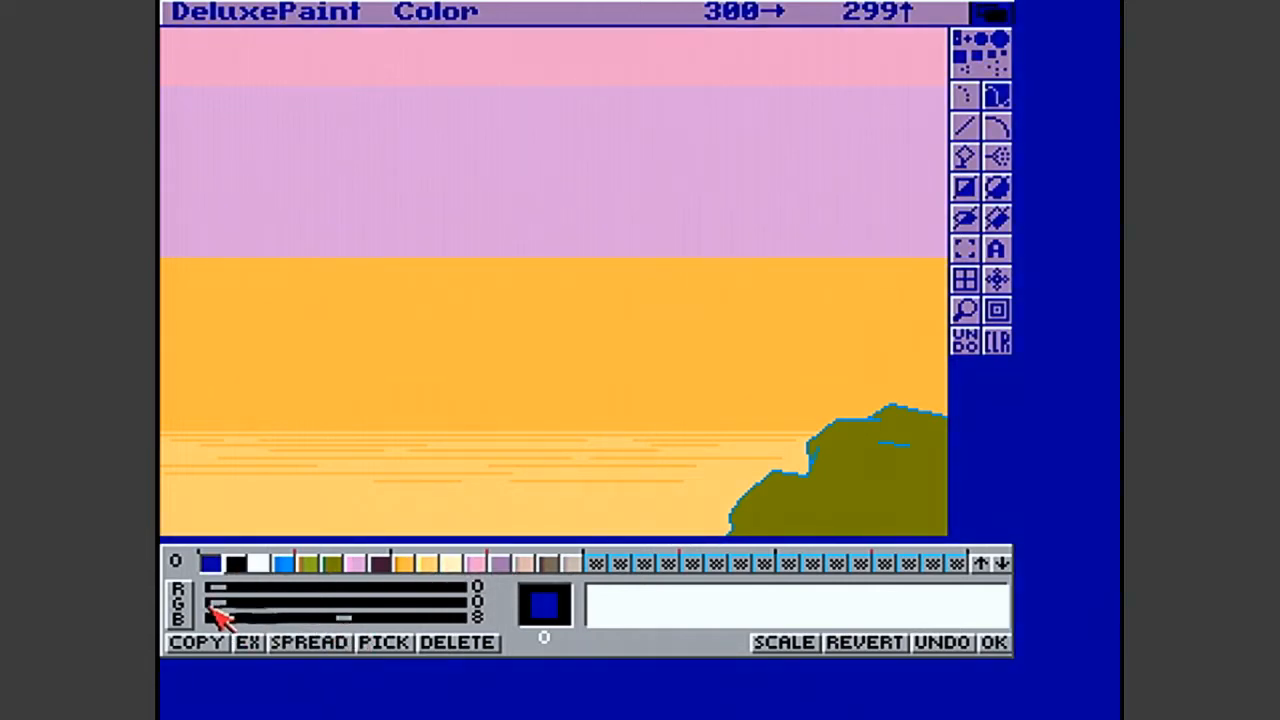
left_click_drag(237, 604, 366, 608)
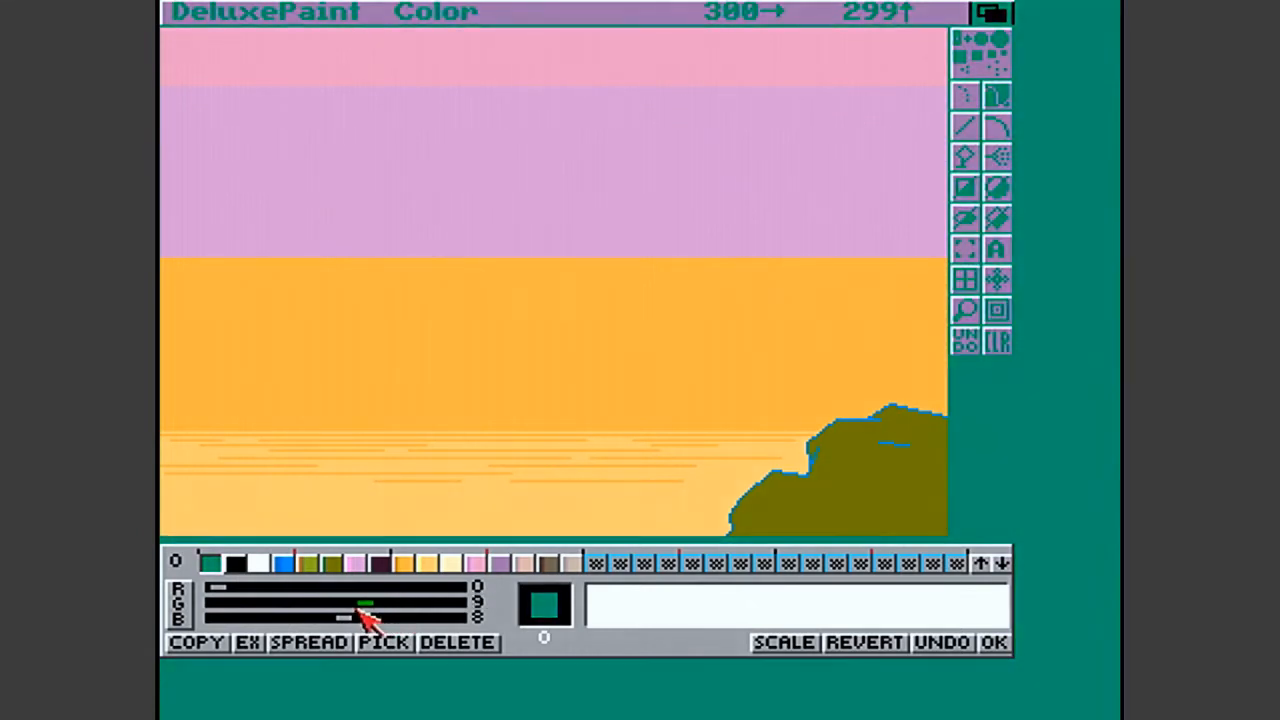
left_click_drag(222, 590, 412, 594)
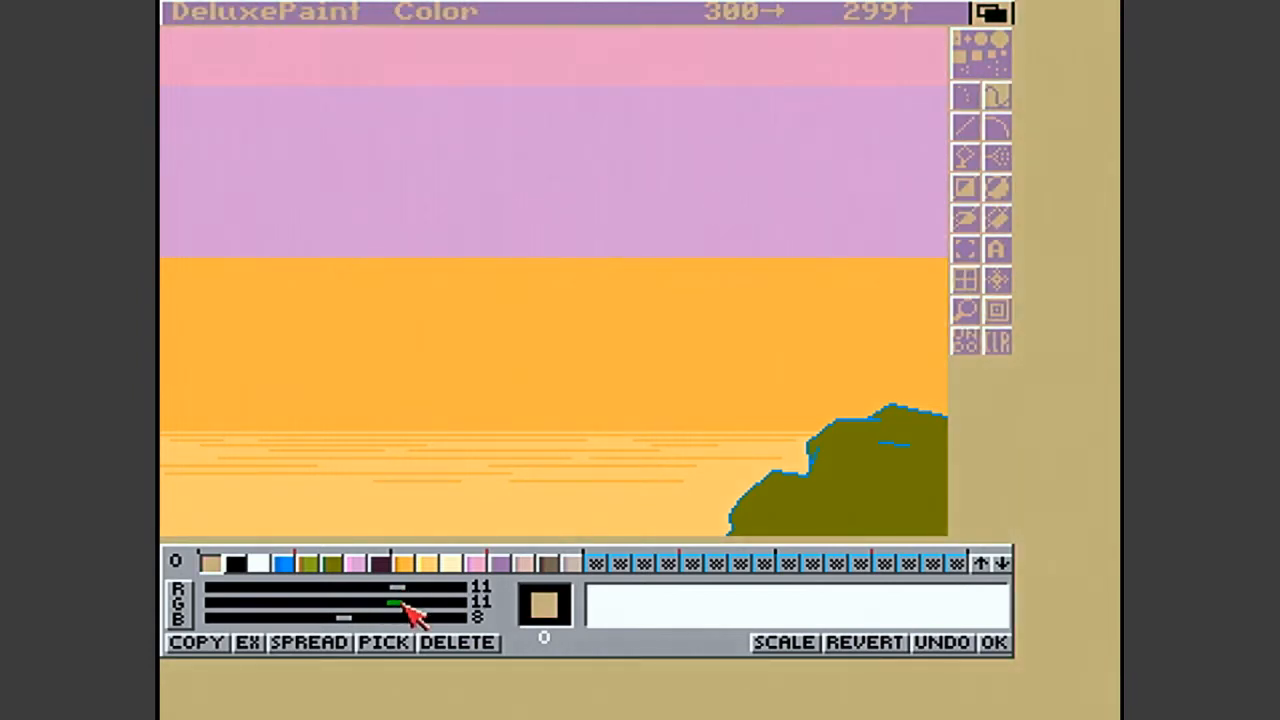
left_click_drag(337, 617, 366, 622)
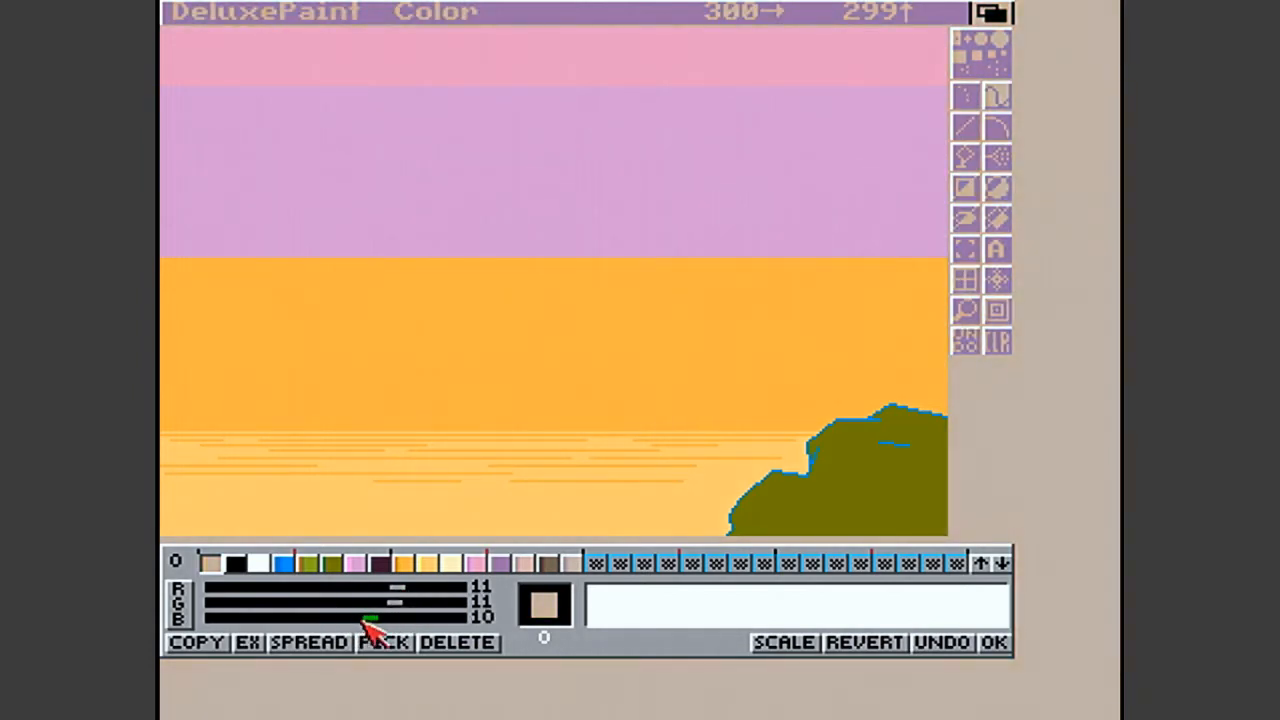
left_click(1003, 641)
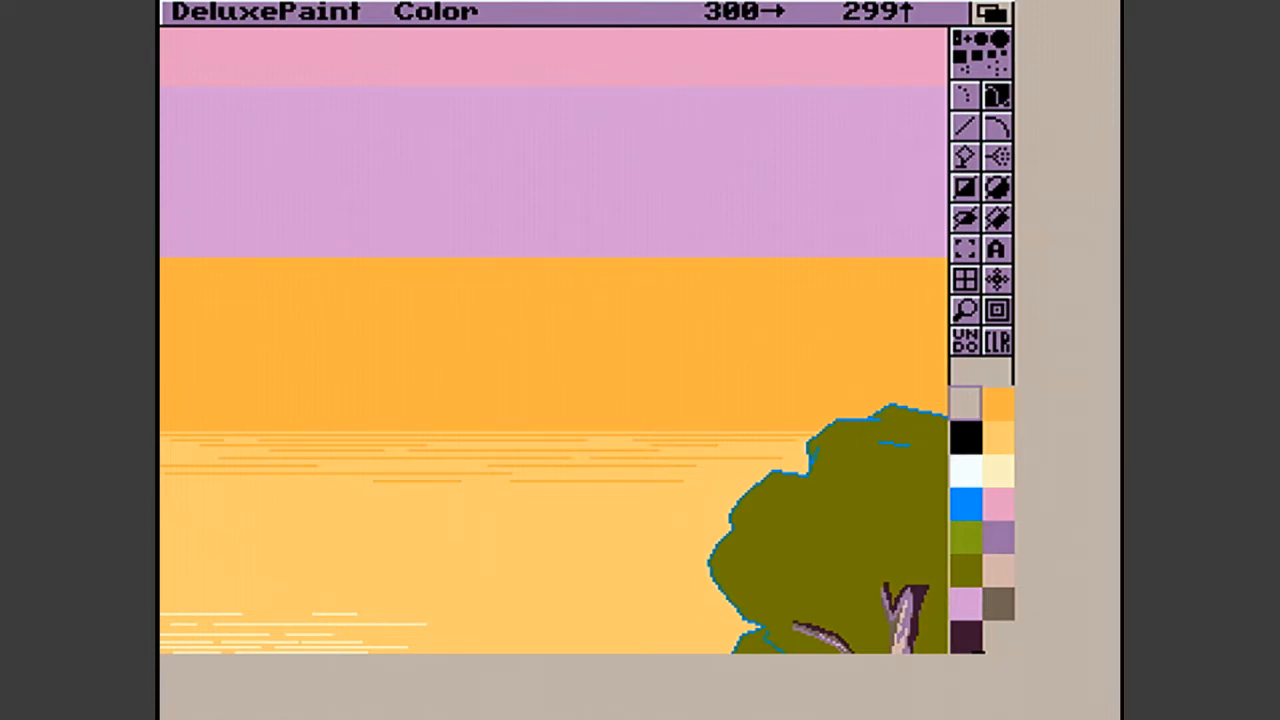
- Examine the coloured picture over its full height, from the sky bands to the buildings, tree and grass
key("Down")
key("Down")
key("Down")
key("Down")
key("Down")
key("Down")
key("Down")
key("Down")
key("Down")
key("Down")
key("Down")
key("Down")
key("Down")
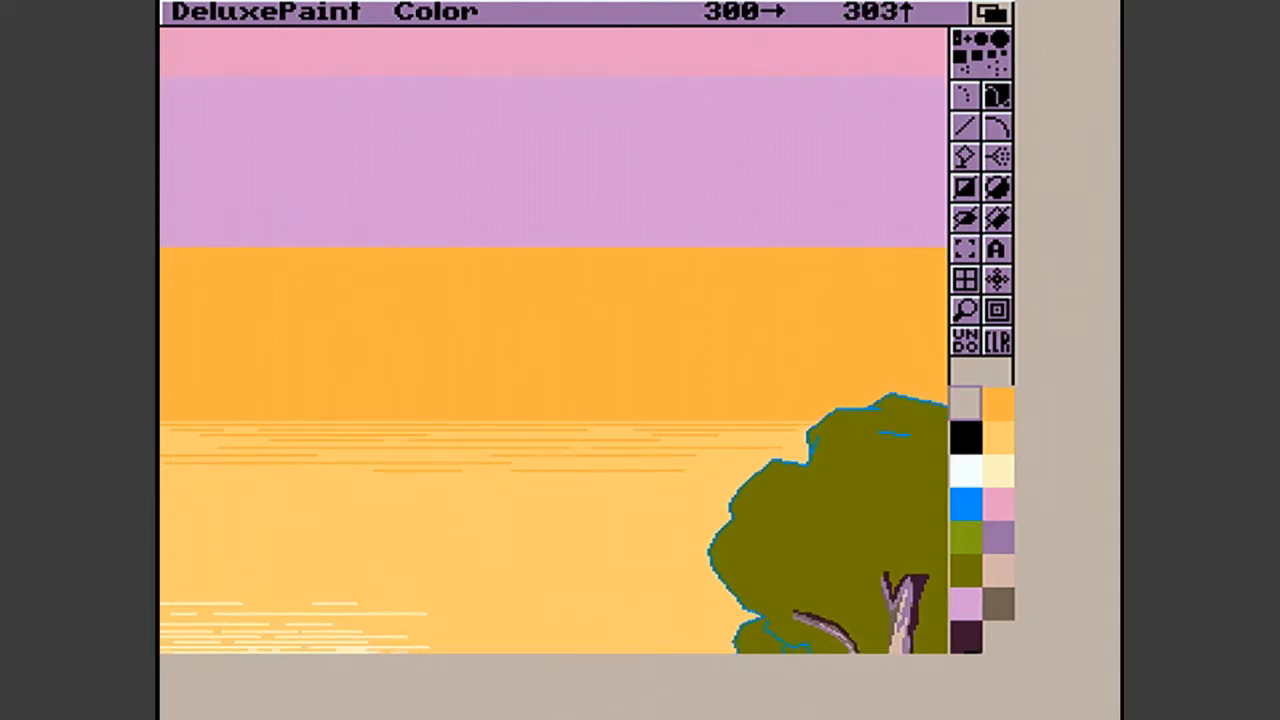
key("Down")
key("Down")
key("Down")
key("Down")
key("Down")
key("Down")
key("Down")
key("Down")
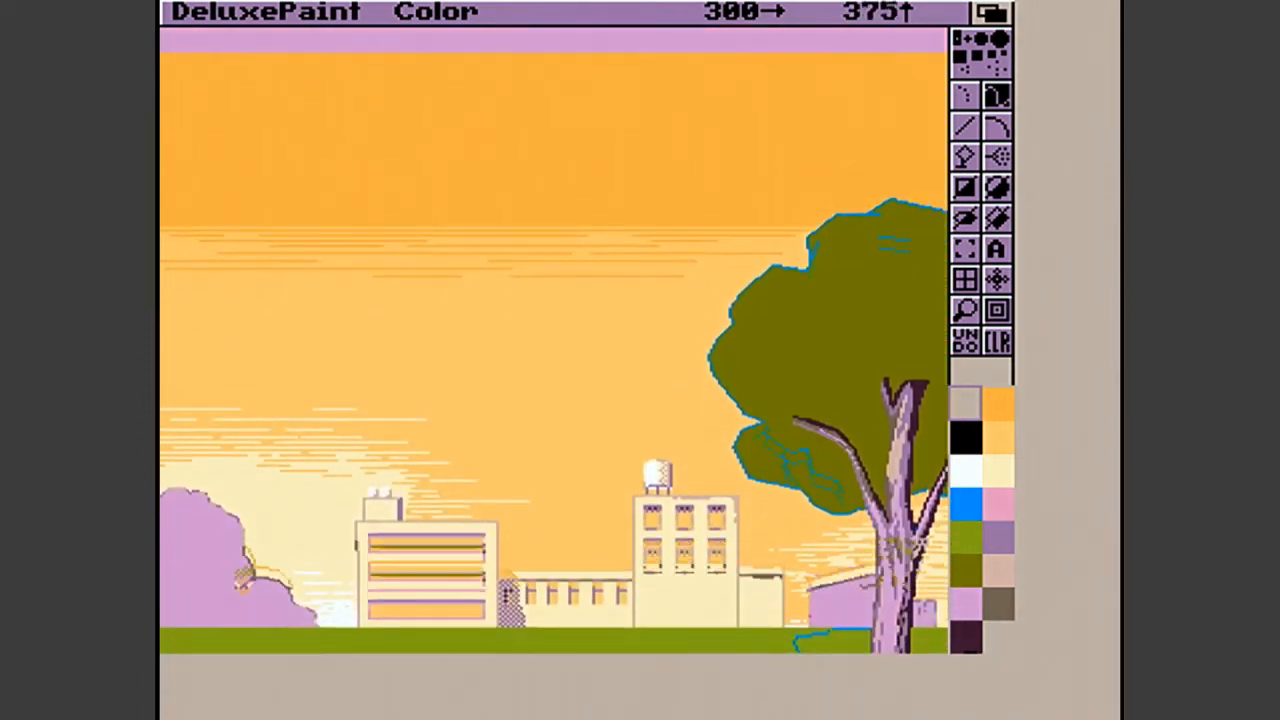
key("Down")
key("Down")
key("Down")
key("Down")
key("Down")
key("Down")
key("Down")
key("Down")
key("Down")
key("Down")
key("Down")
key("Down")
key("Down")
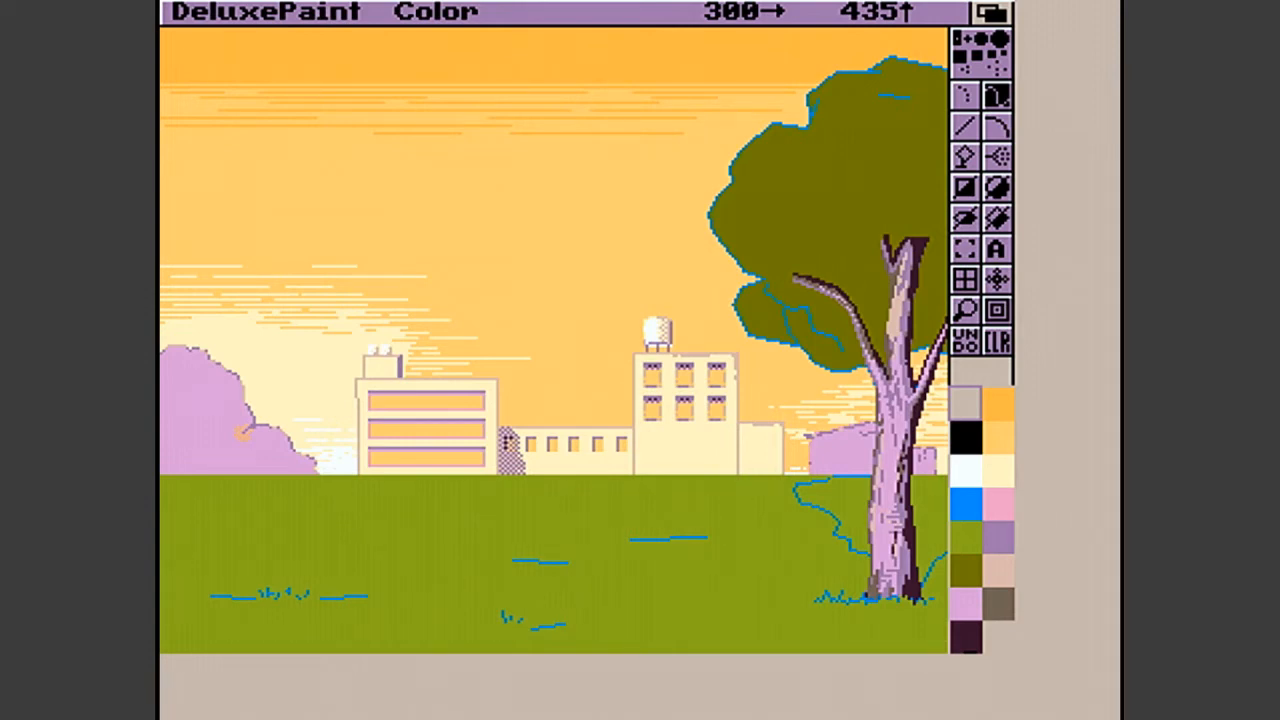
key("Up")
key("Up")
key("Up")
key("Up")
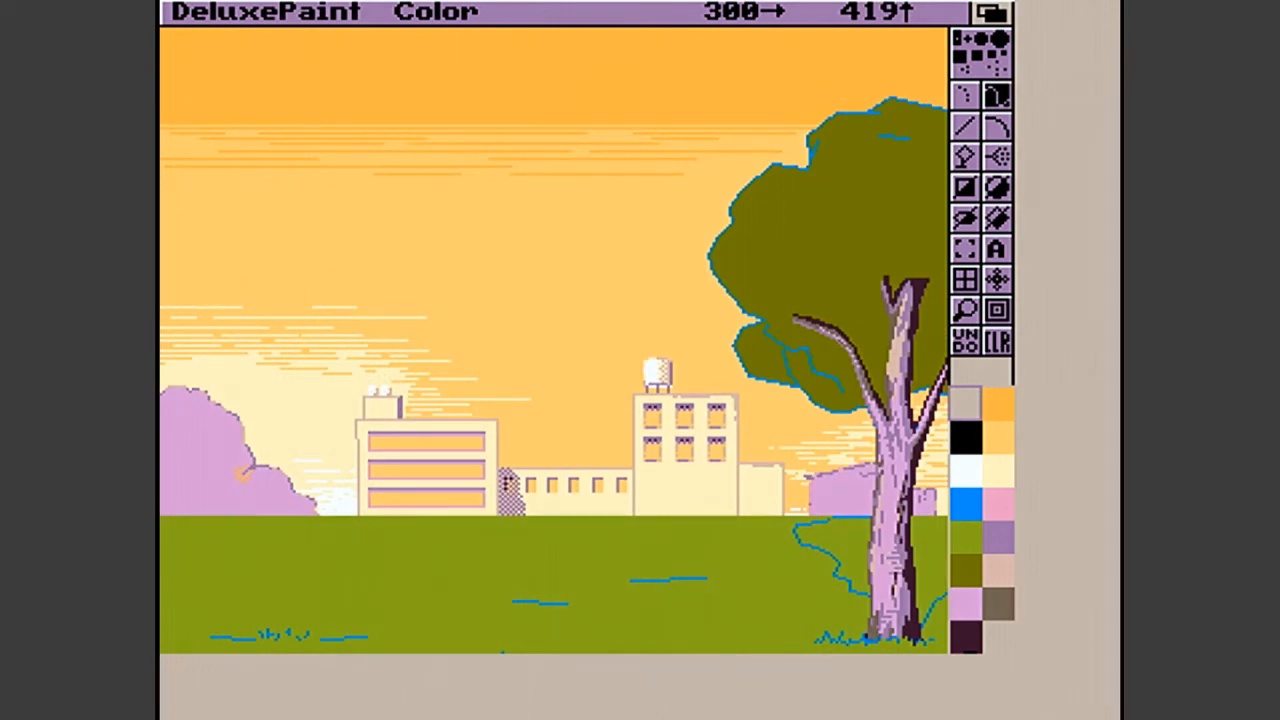
key("Up")
key("Up")
key("Up")
key("Up")
key("Up")
key("Up")
key("Up")
key("Up")
key("Up")
key("Up")
key("Up")
key("Up")
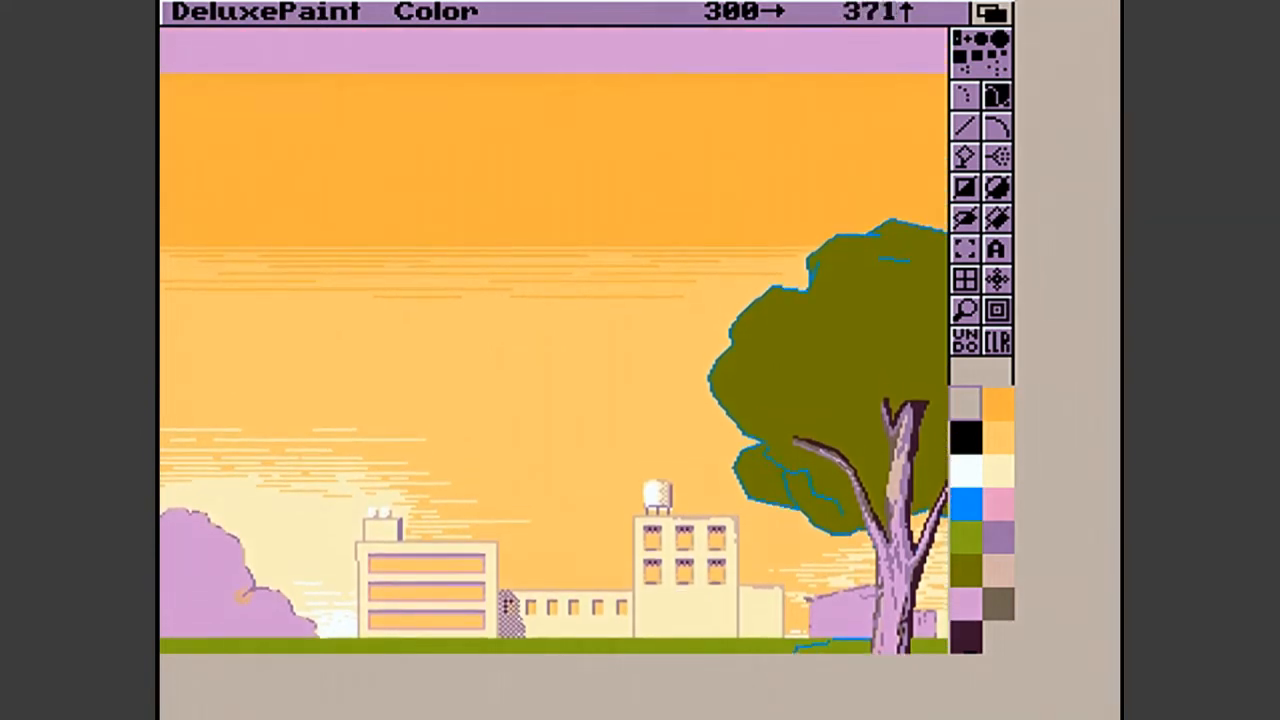
key("Up")
key("Up")
key("Up")
key("Up")
key("Up")
key("Up")
key("Up")
key("Up")
key("Up")
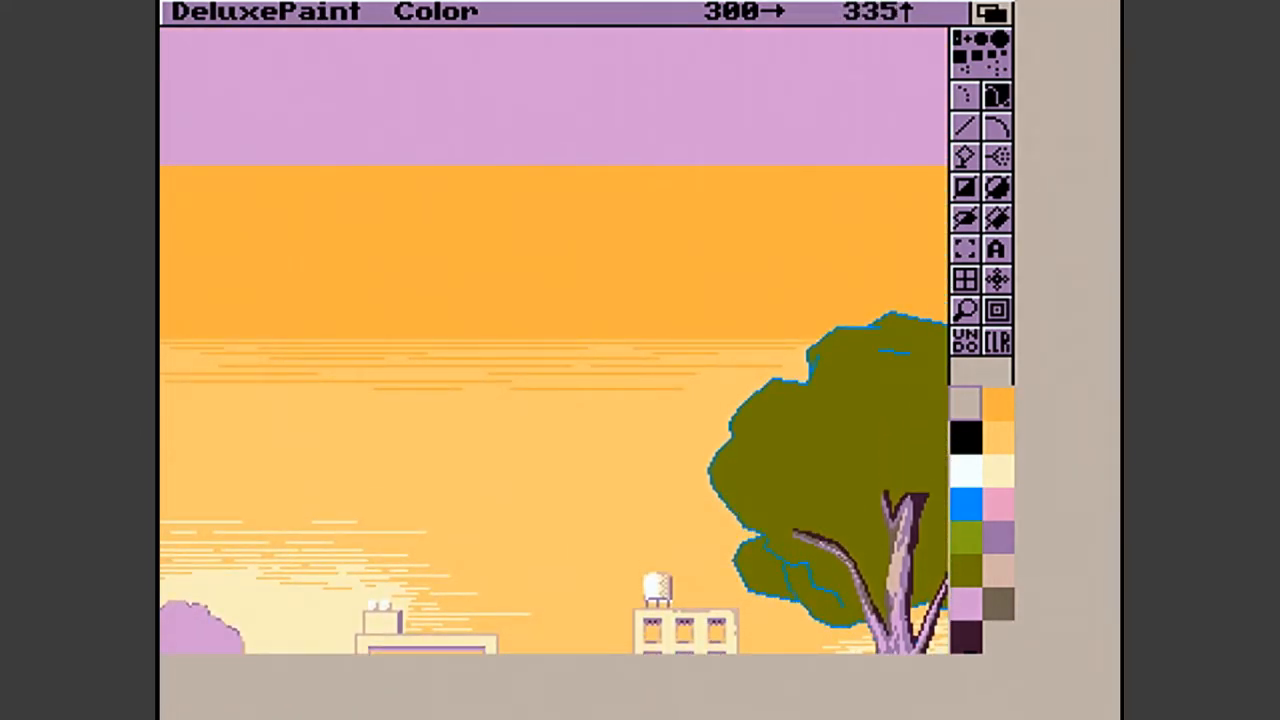
key("Up")
key("Up")
key("Up")
key("Up")
key("Up")
key("Up")
key("Up")
key("Up")
key("Up")
key("Up")
key("Up")
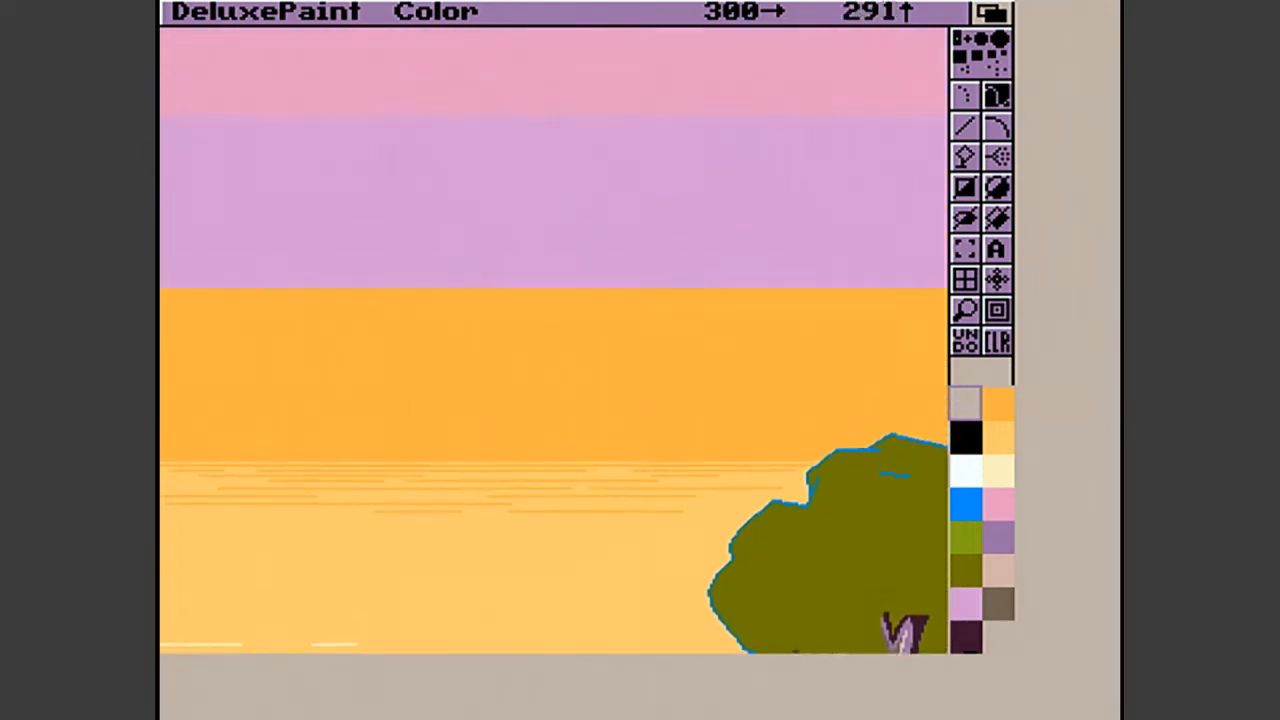
key("Up")
key("Up")
key("Up")
key("Up")
key("Up")
key("Up")
key("Up")
key("Up")
key("Up")
key("Up")
key("Up")
key("Up")
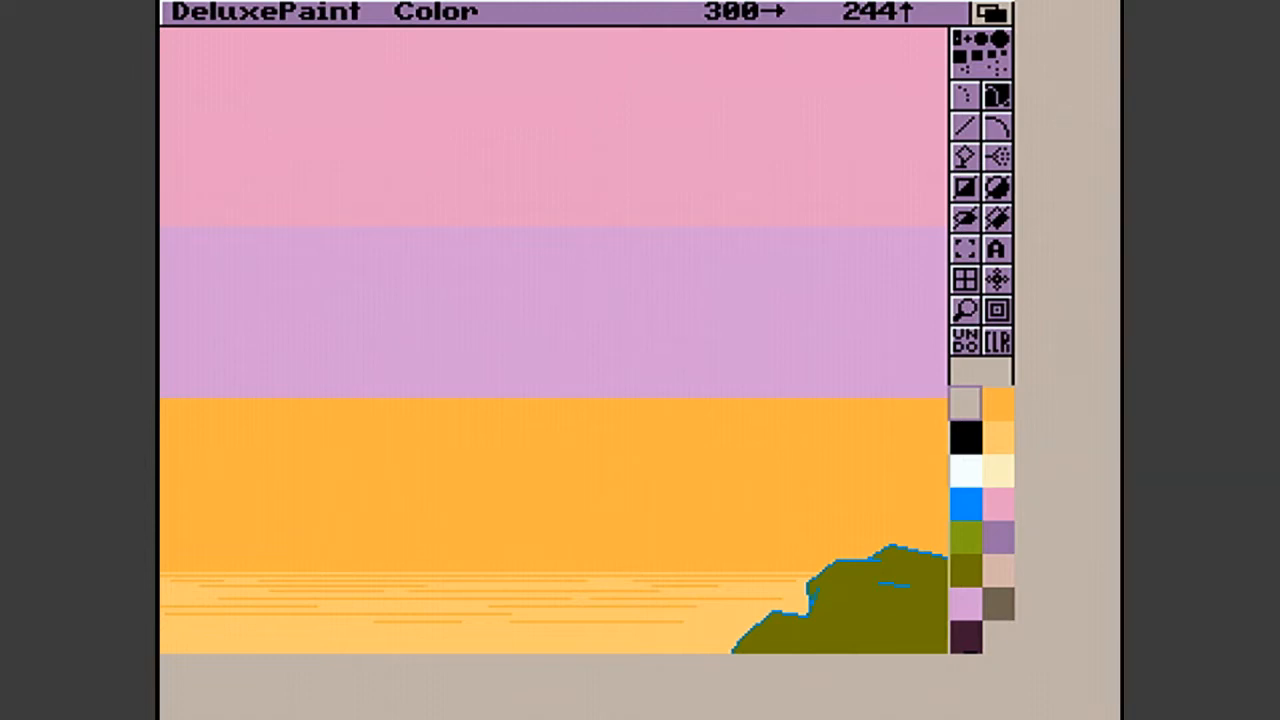
key("Down")
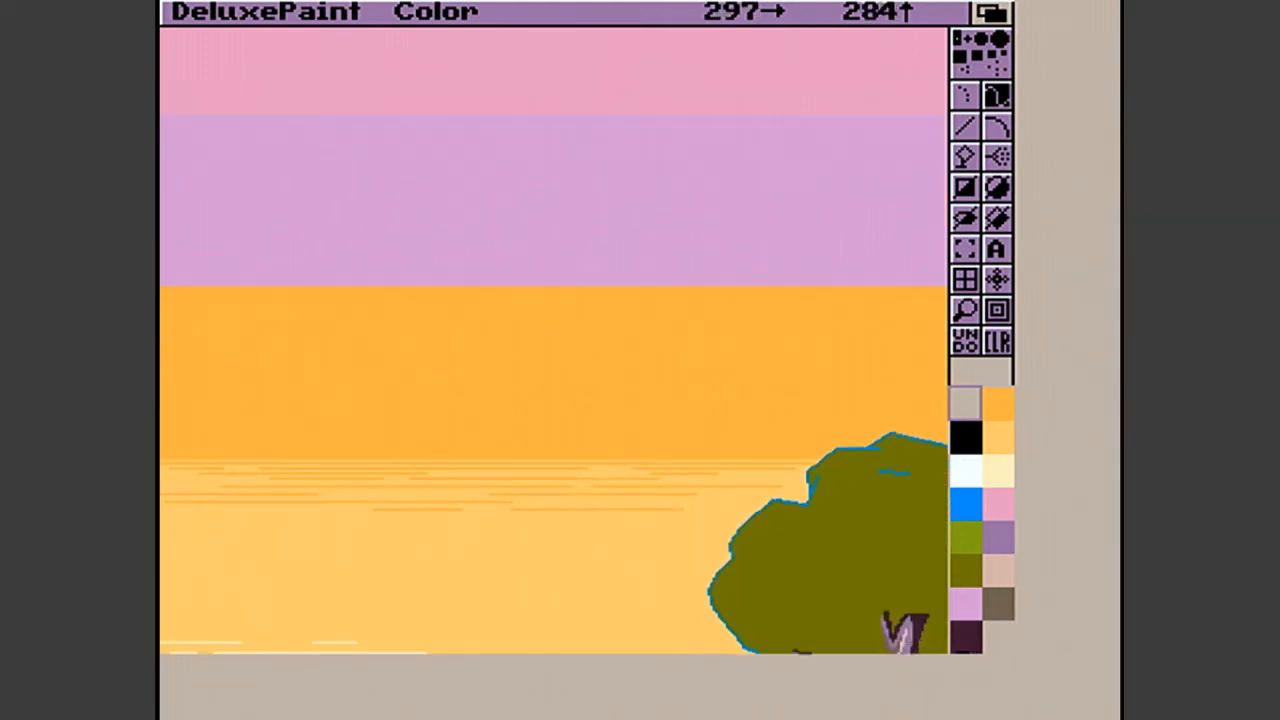
key("Down")
key("Down")
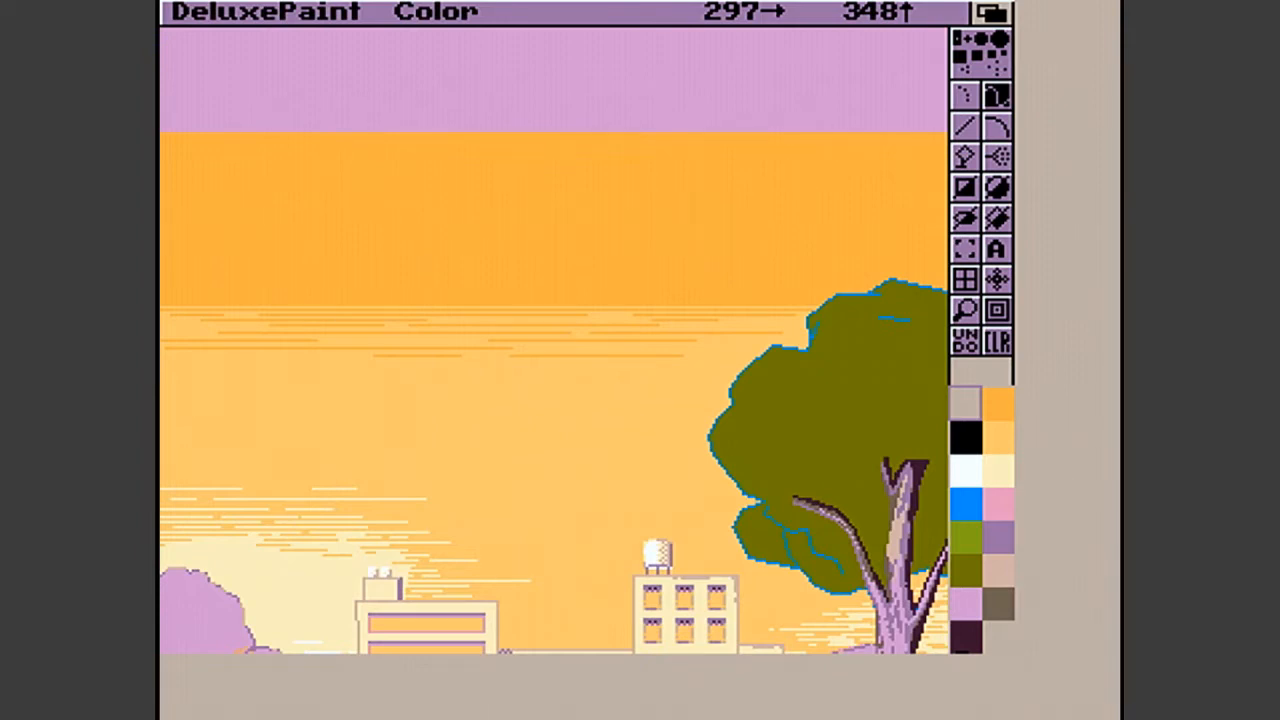
key("Down")
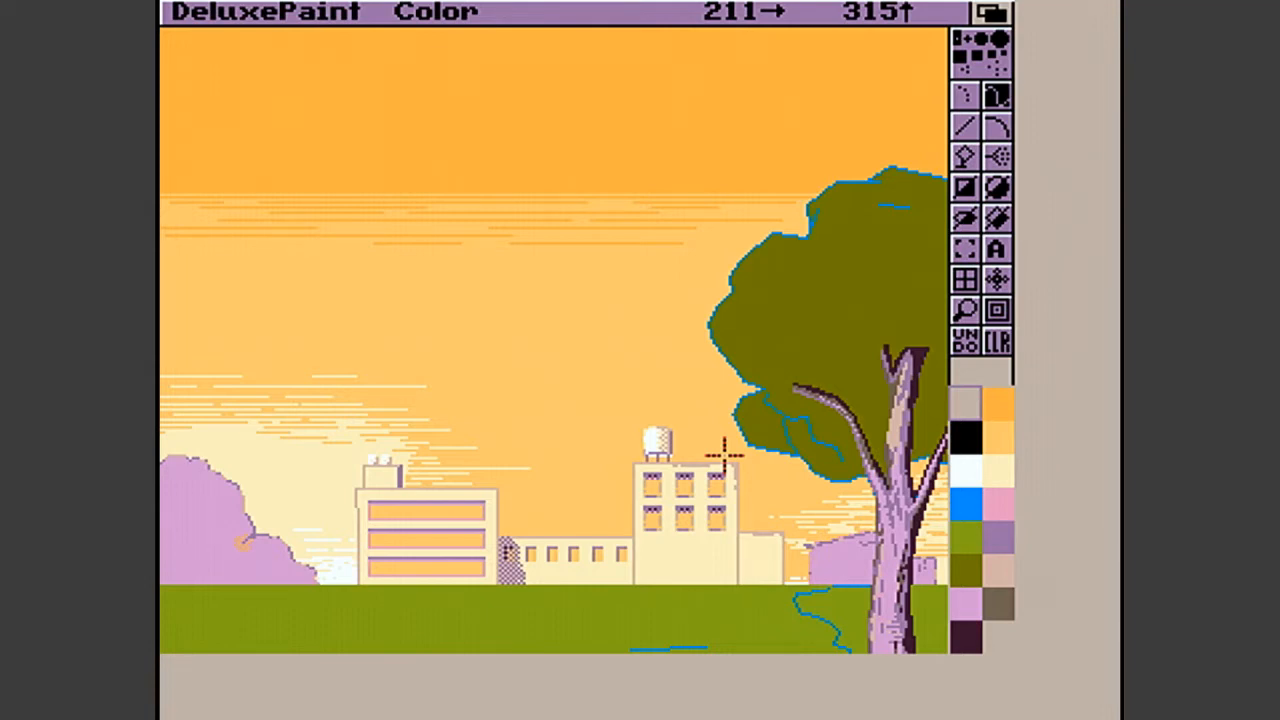
- Change the screen format to a 32-colour palette while retaining the picture
left_click_drag(234, 11, 250, 250)
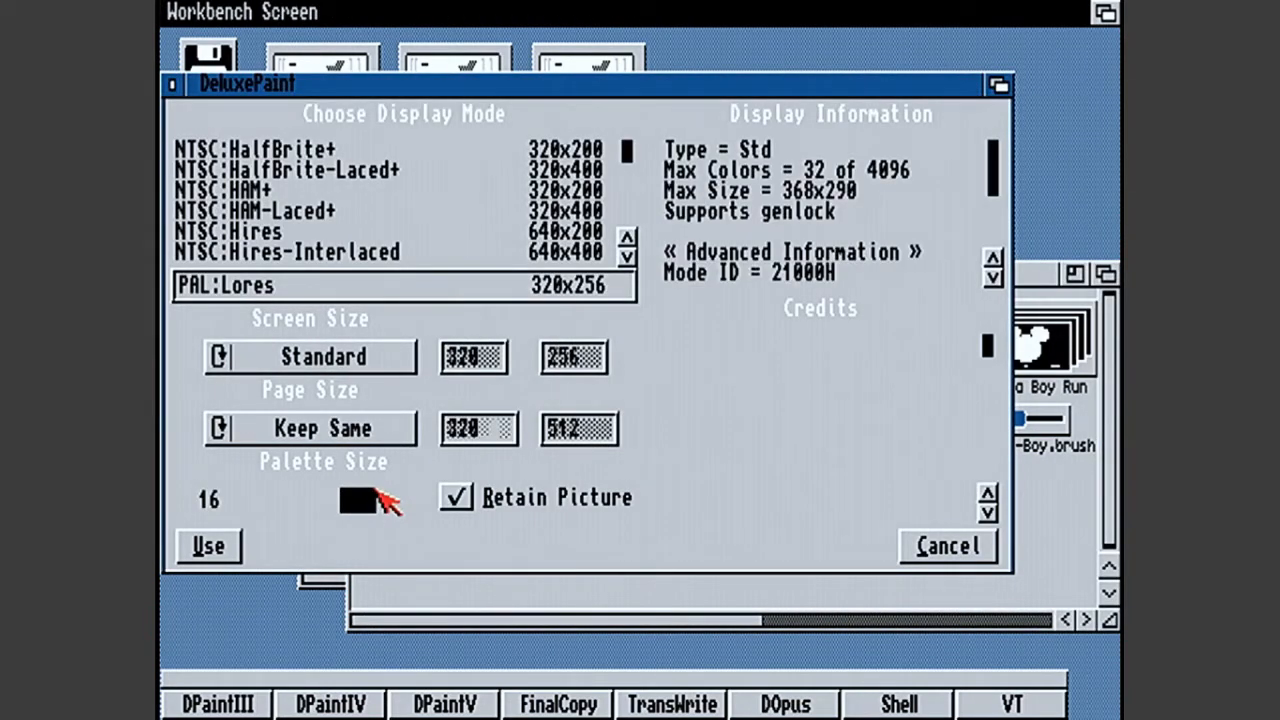
left_click(395, 505)
left_click(205, 545)
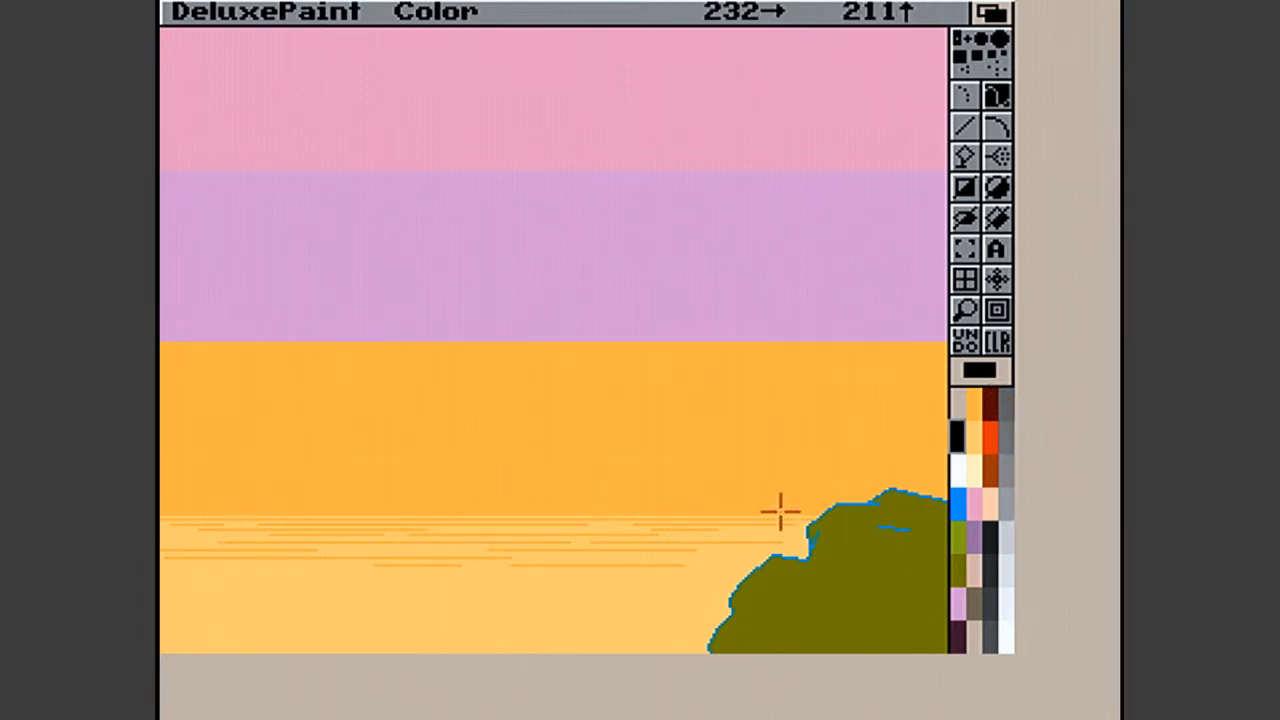
- Look through palette colours 13 to 16 and set colour 13 to white with red, green and blue at 15
key("p")
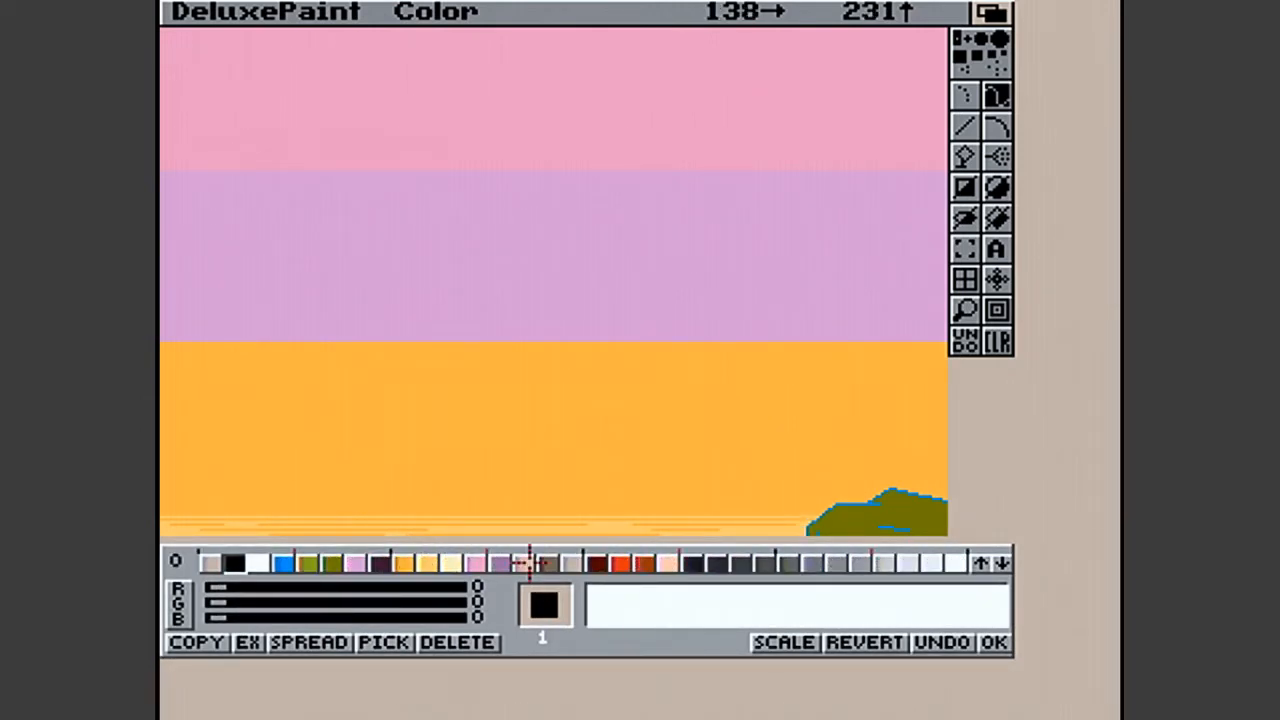
left_click(525, 563)
left_click(548, 564)
left_click(572, 563)
left_click(596, 564)
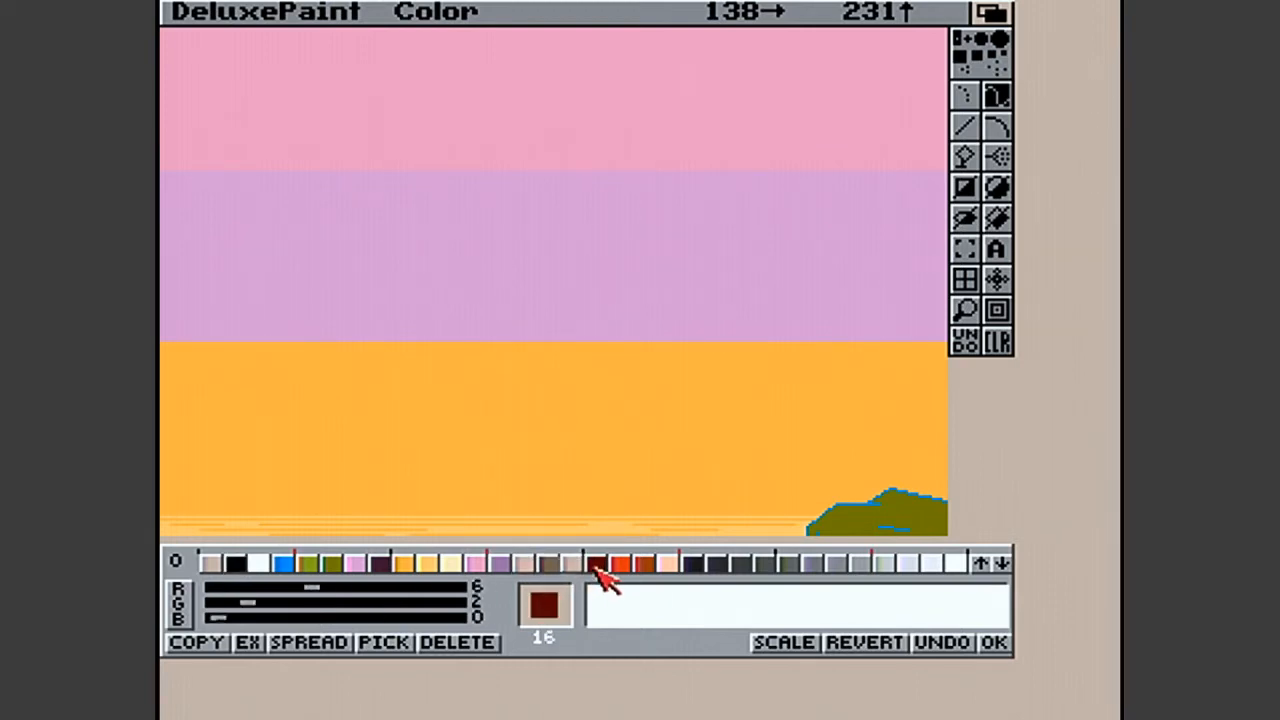
left_click(528, 569)
left_click_drag(416, 587, 580, 595)
left_click_drag(380, 604, 494, 611)
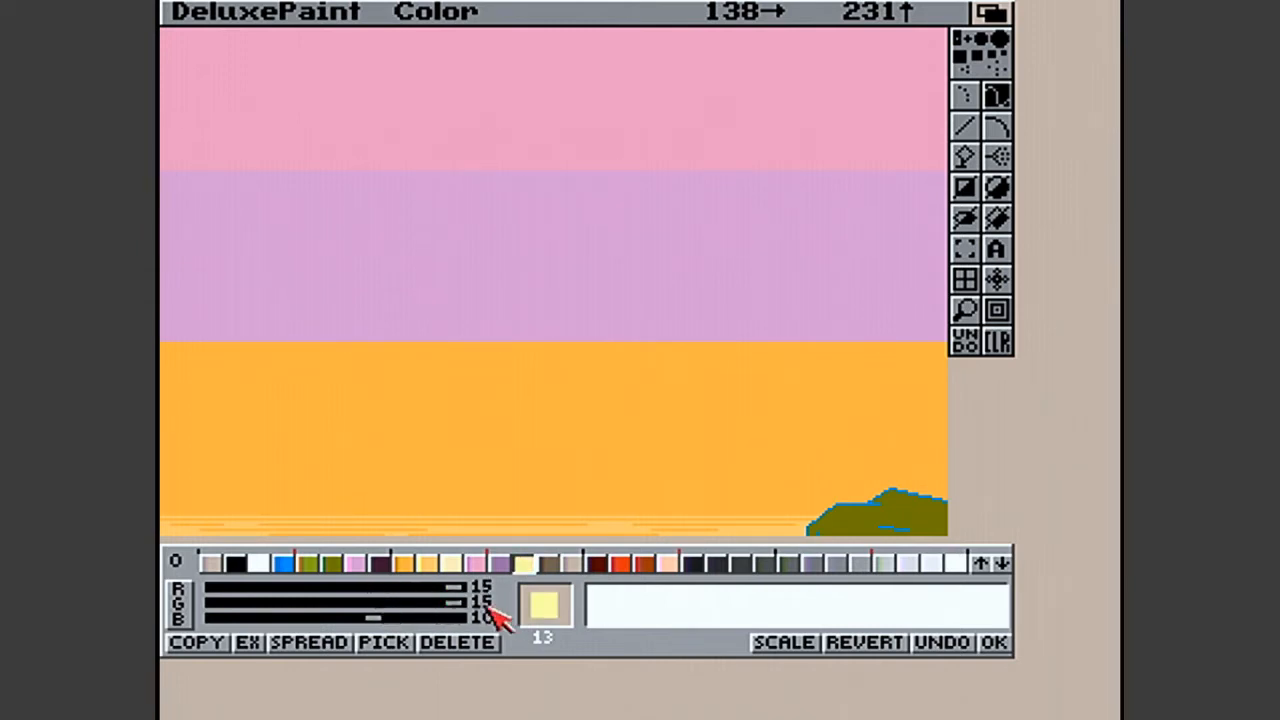
left_click(354, 619)
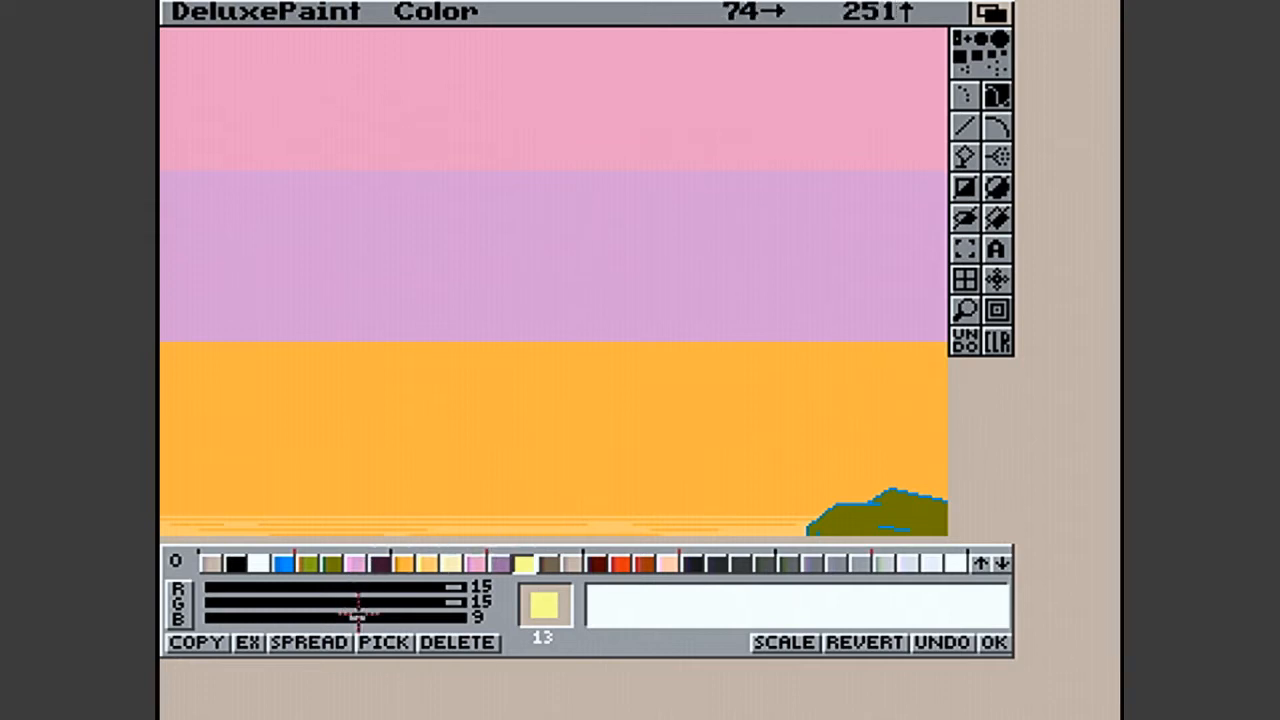
left_click_drag(528, 613, 556, 611)
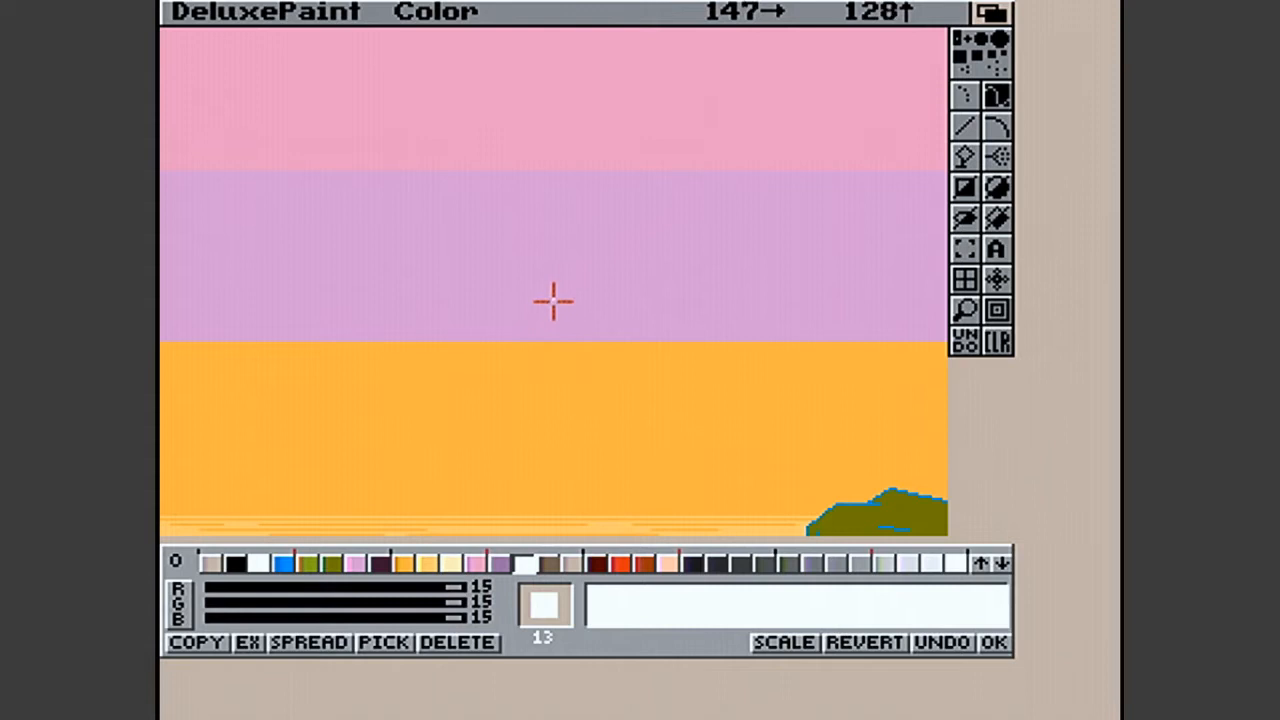
- Set palette colour 14 to white with red, green and blue at 15
left_click(546, 564)
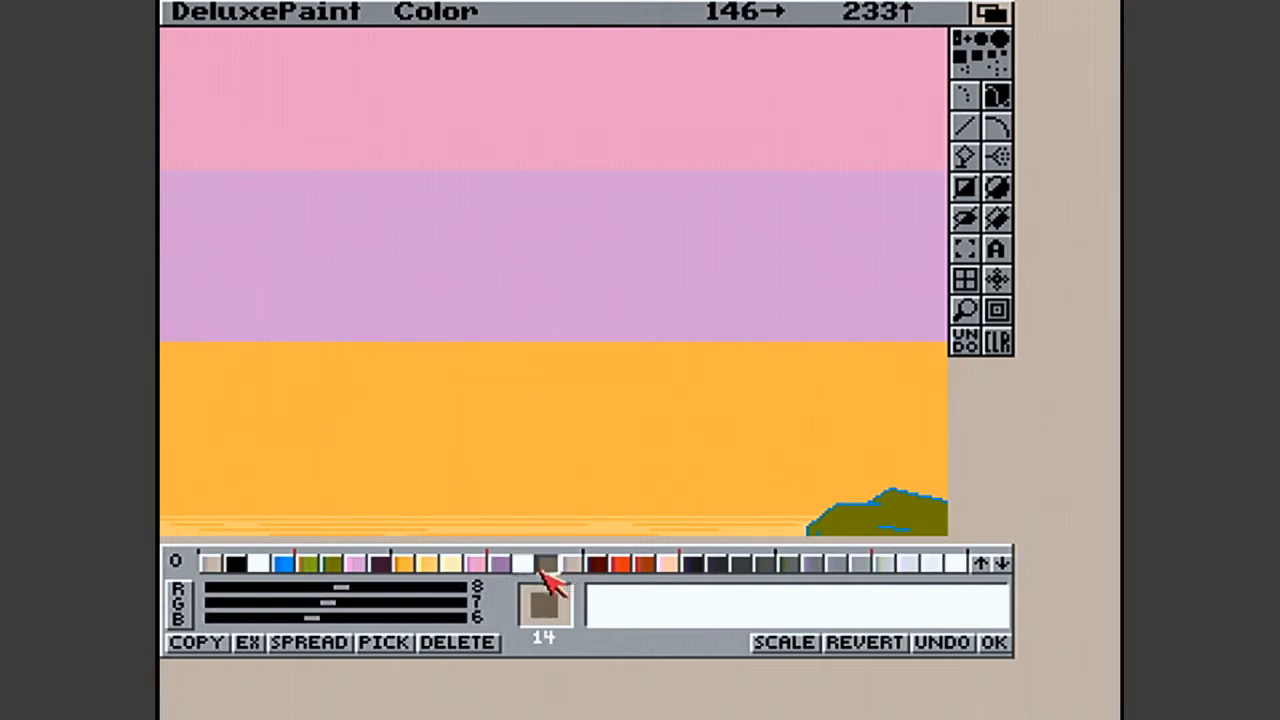
left_click_drag(343, 588, 531, 591)
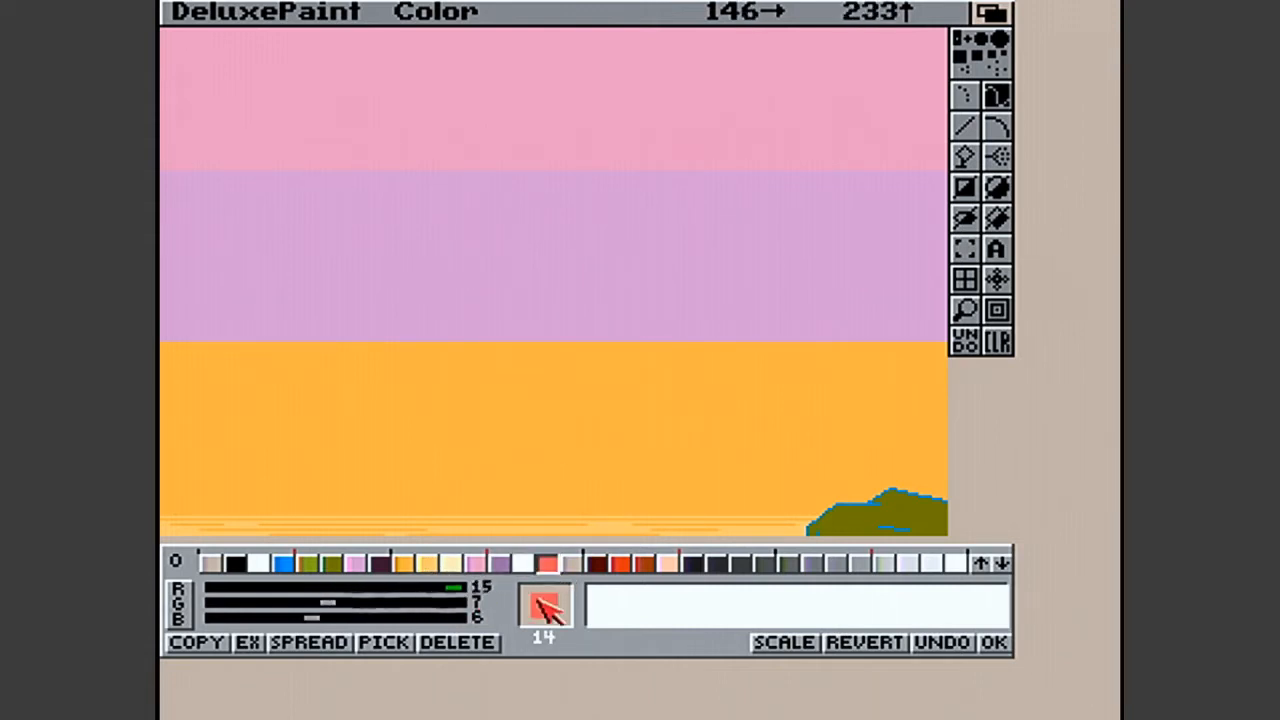
left_click_drag(329, 603, 580, 608)
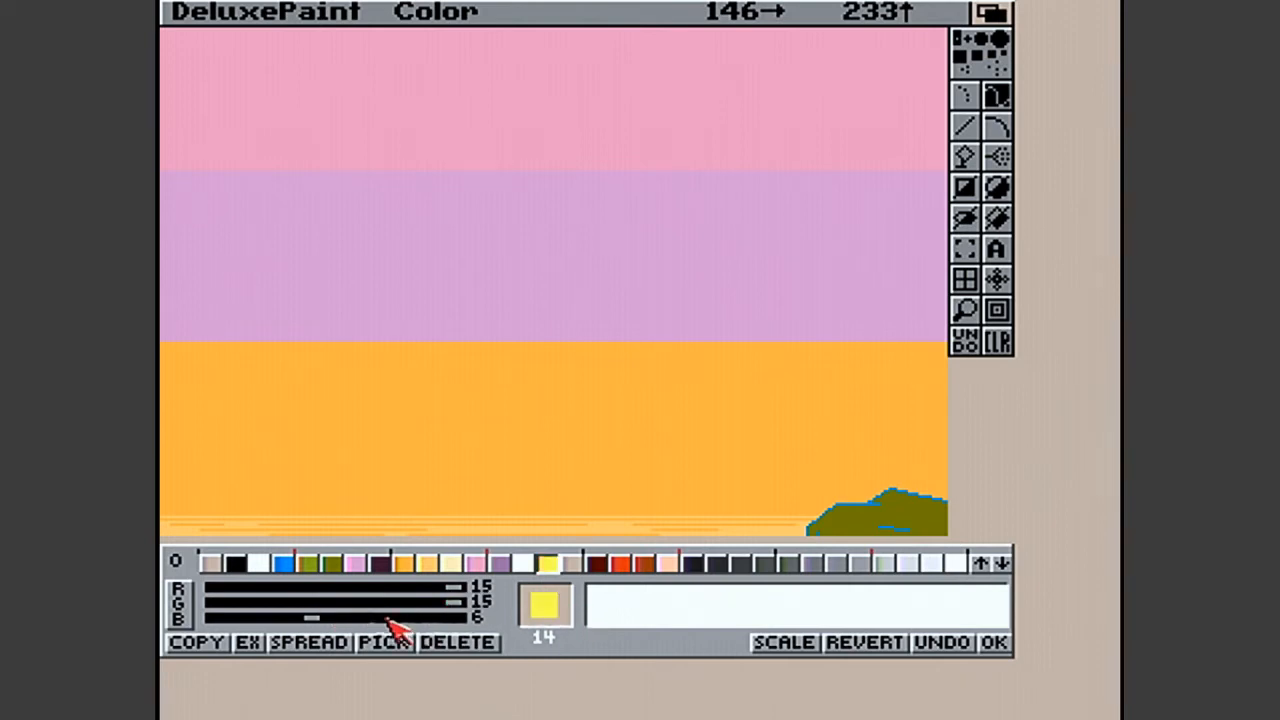
left_click_drag(306, 617, 468, 618)
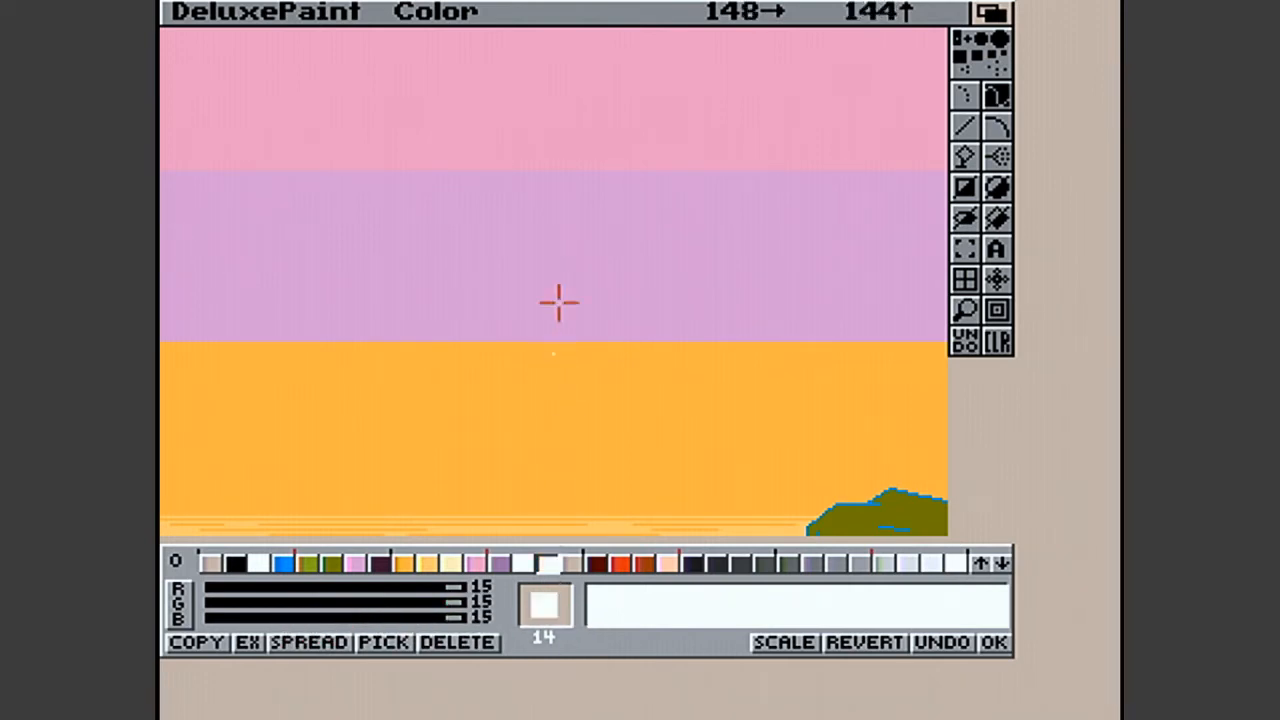
- Set palette colour 15 to white with red, green and blue at 15
left_click(597, 564)
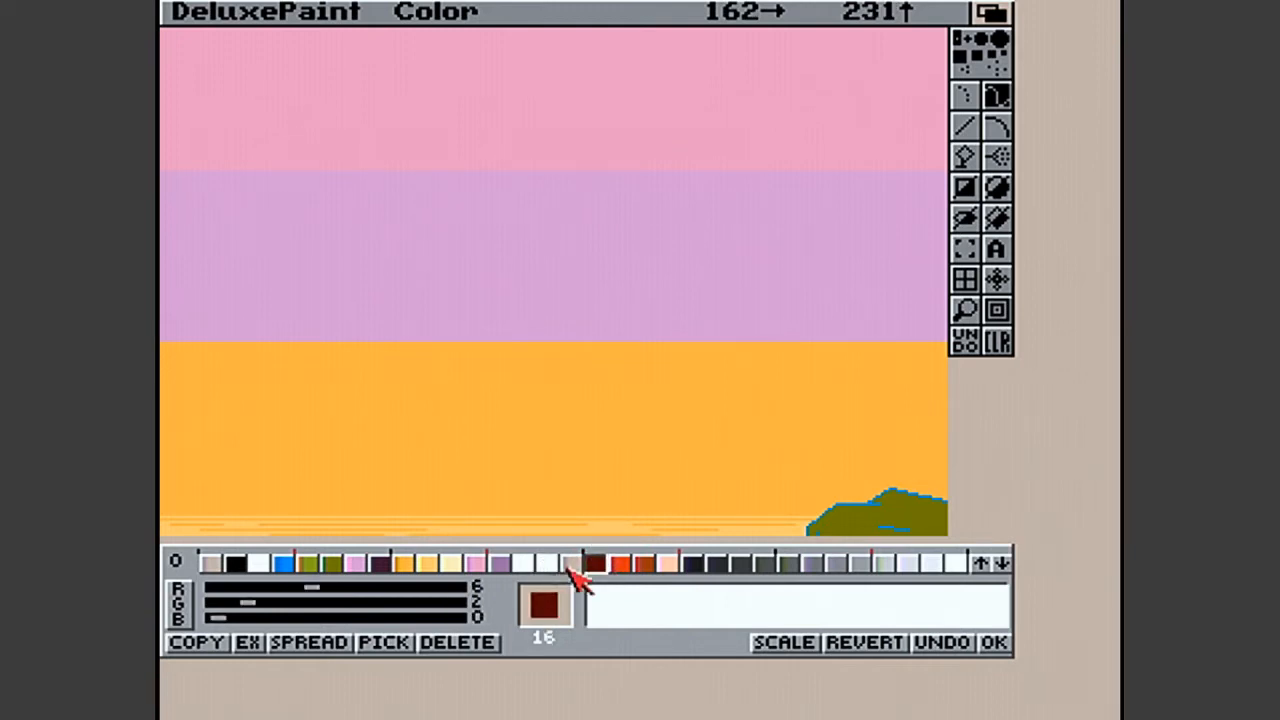
left_click(570, 564)
left_click_drag(400, 586, 472, 592)
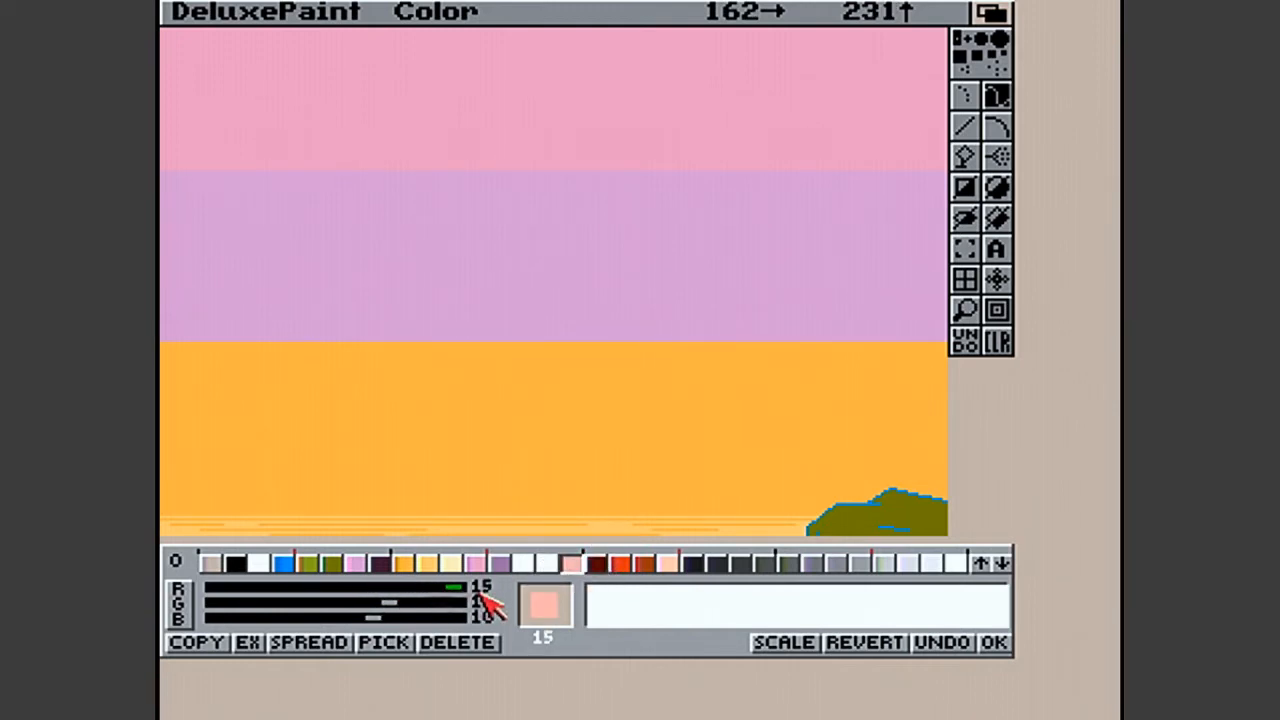
left_click_drag(368, 603, 521, 603)
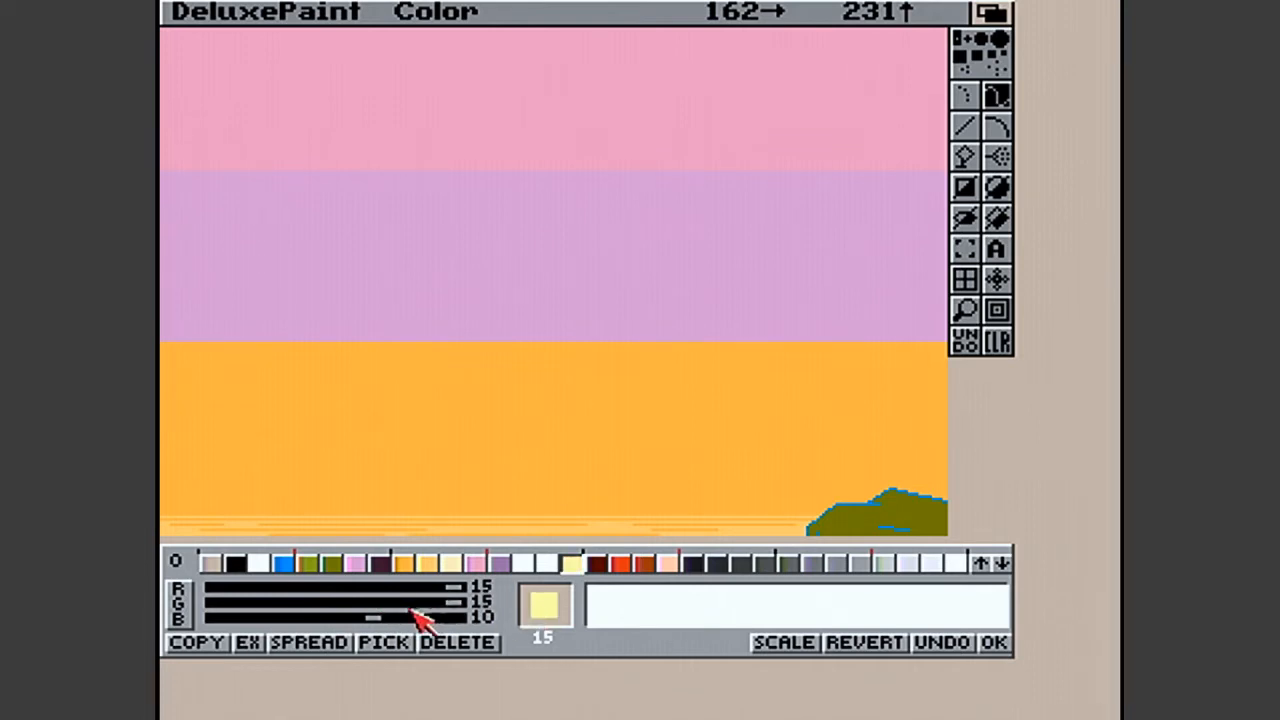
left_click_drag(374, 616, 455, 616)
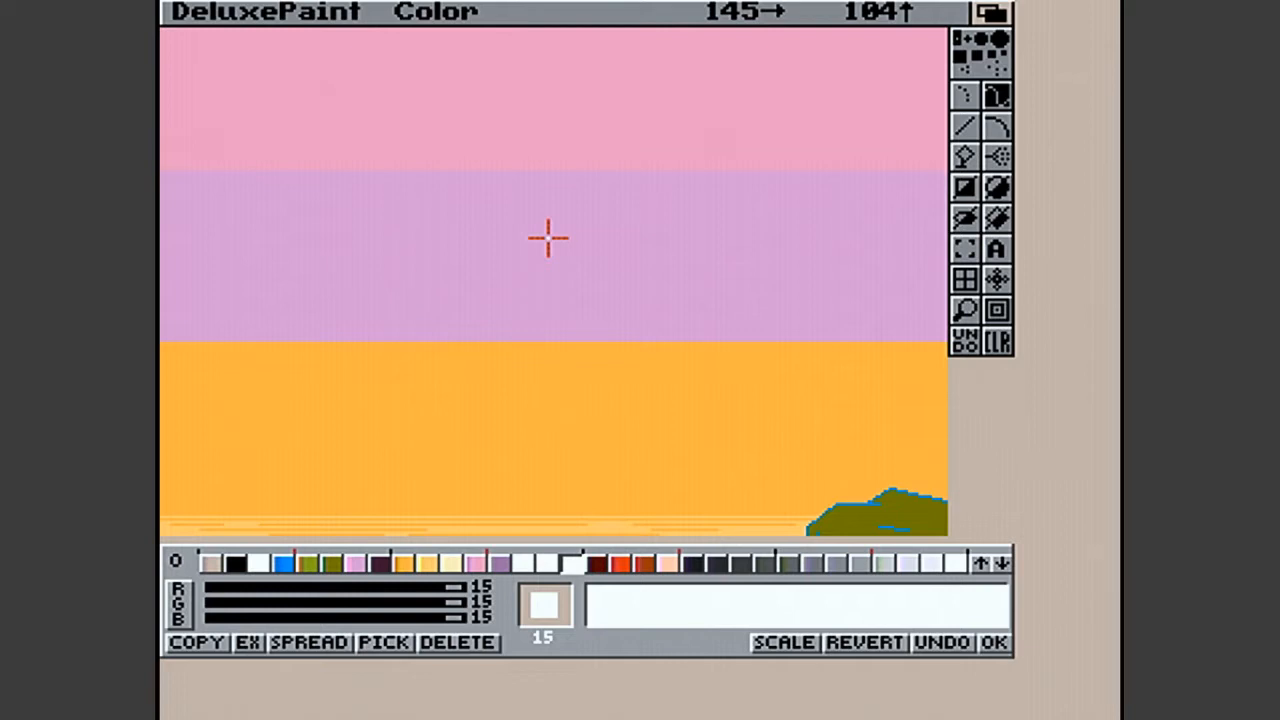
- Set palette colour 16 to white with red, green and blue at 15 and accept the palette changes
left_click(596, 564)
left_click_drag(310, 588, 571, 594)
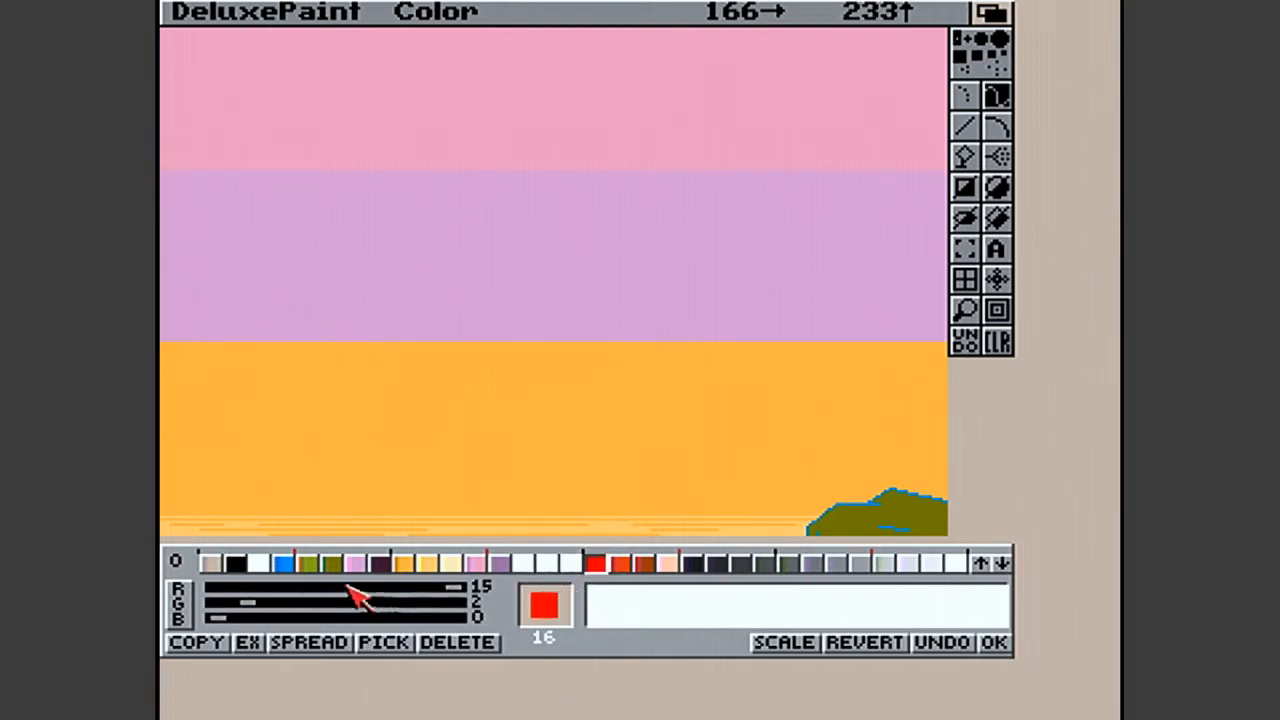
left_click_drag(251, 607, 414, 606)
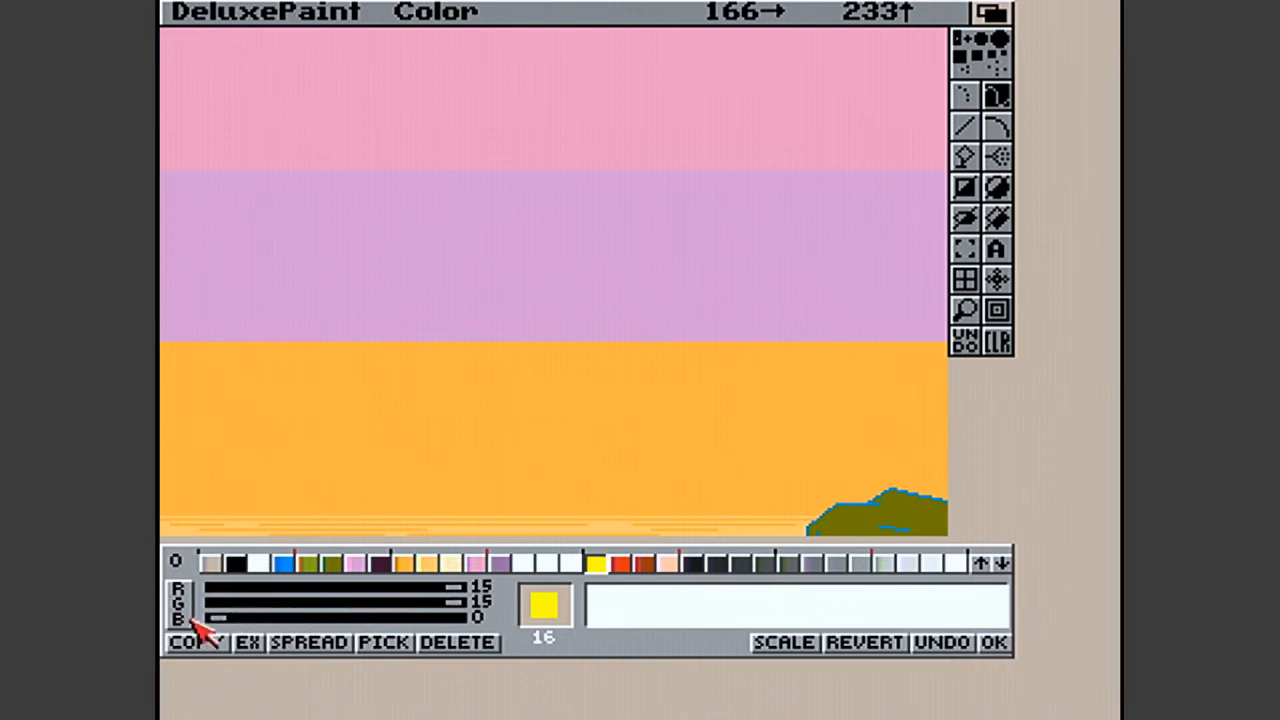
left_click_drag(219, 618, 545, 615)
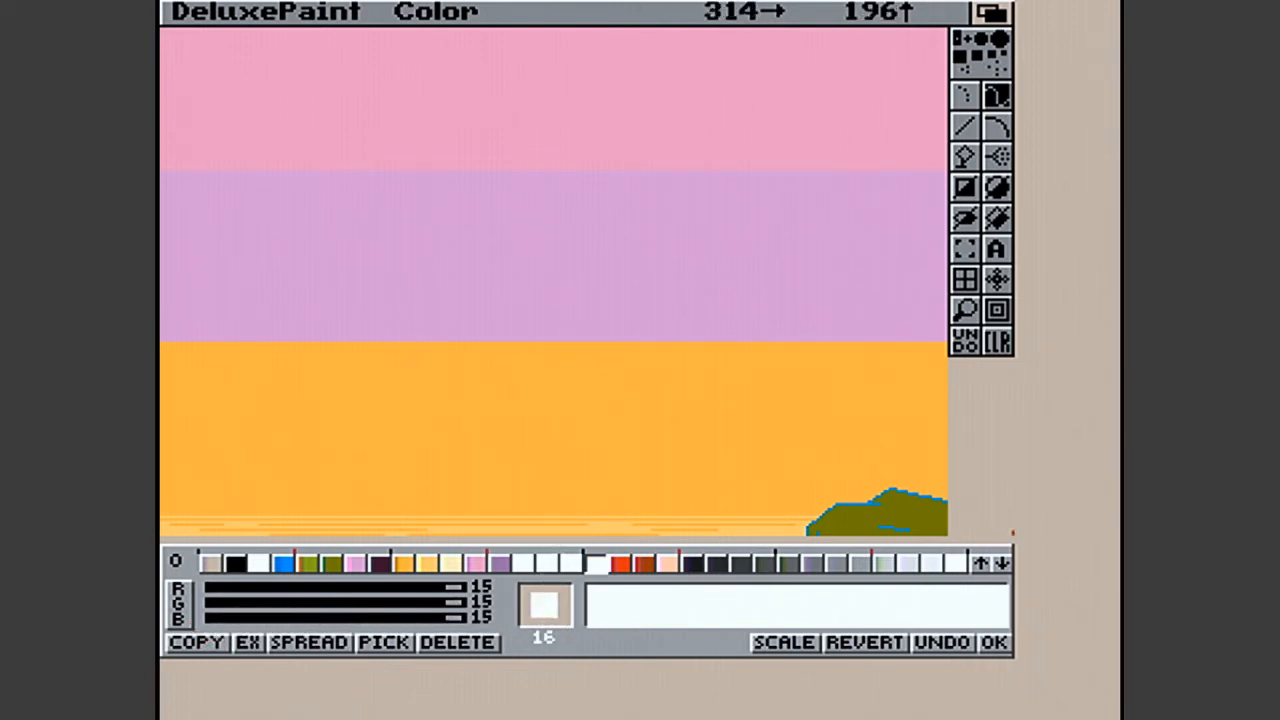
left_click(1008, 638)
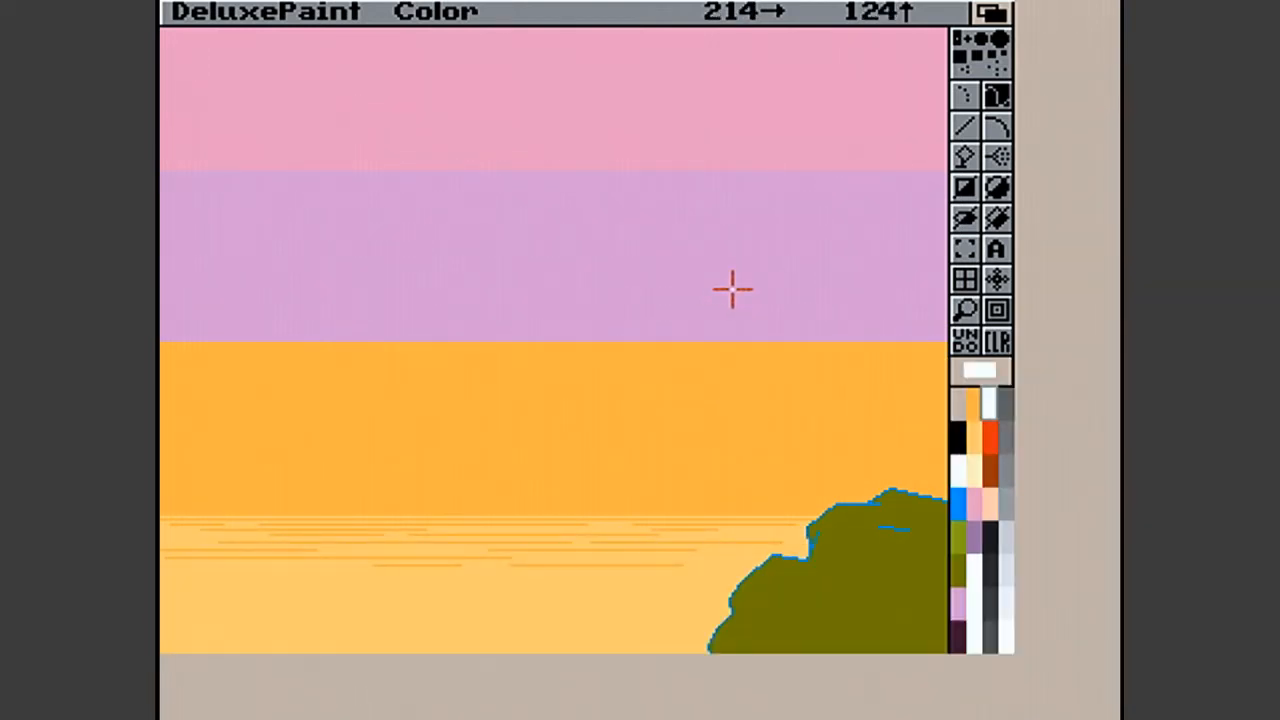
- Reopen the palette editor, look over colours 13 and 14, and set colour 17 to white with red, green and blue at 15
key("p")
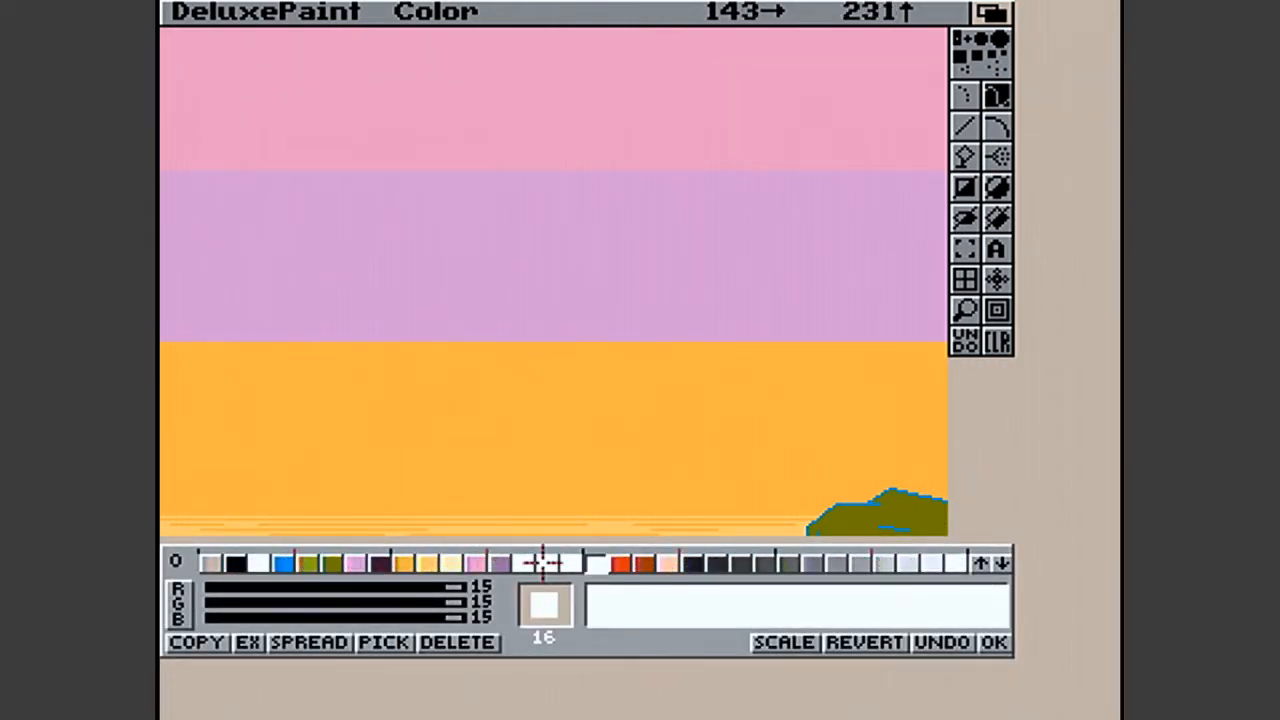
left_click(621, 564)
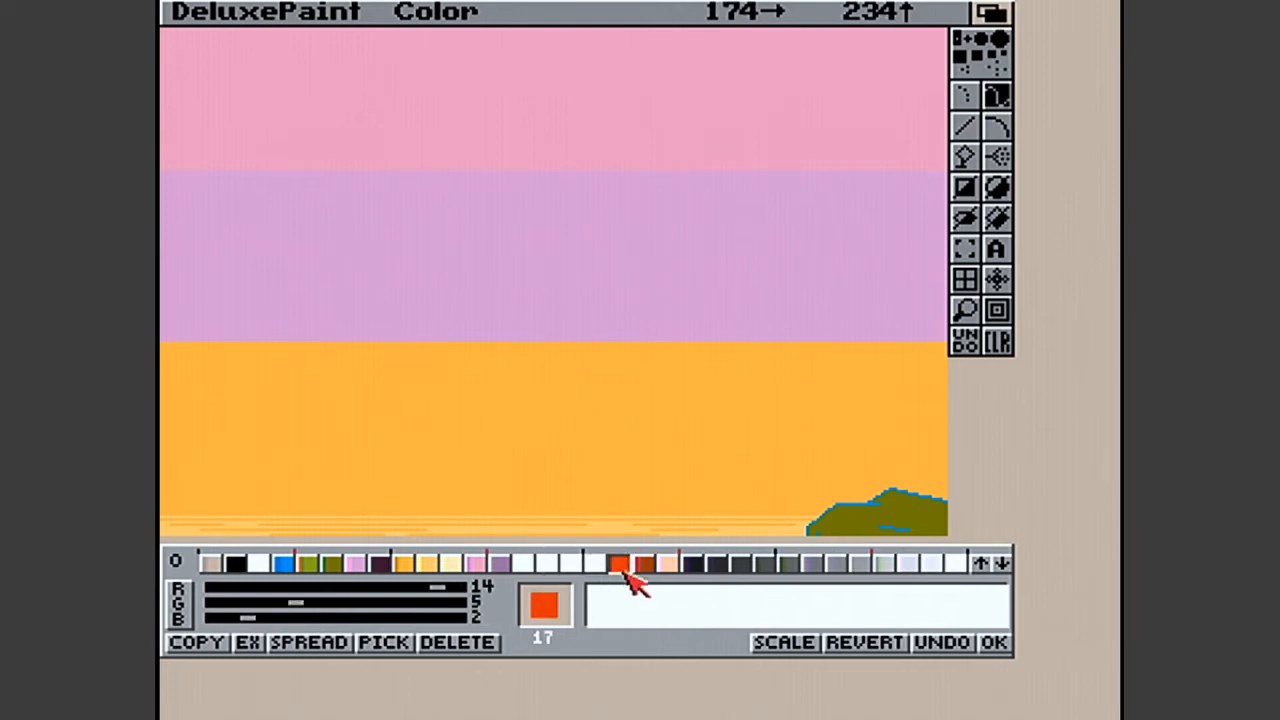
left_click(527, 566)
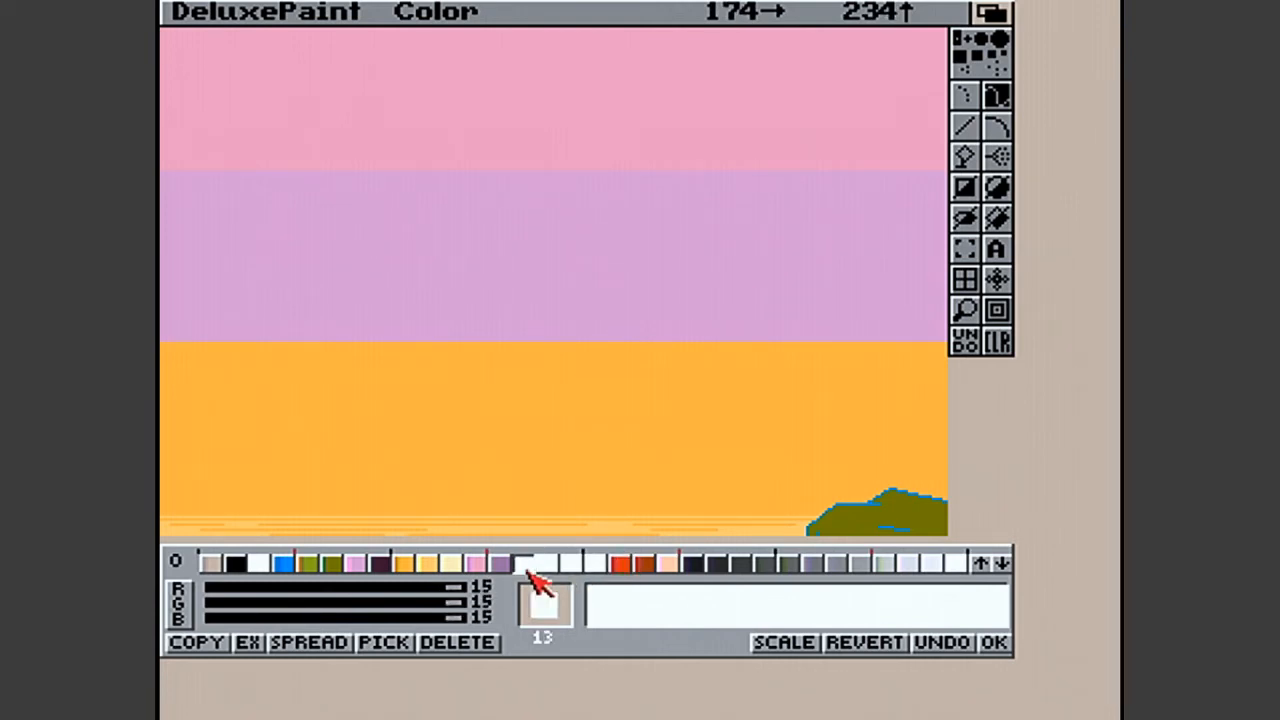
left_click(550, 567)
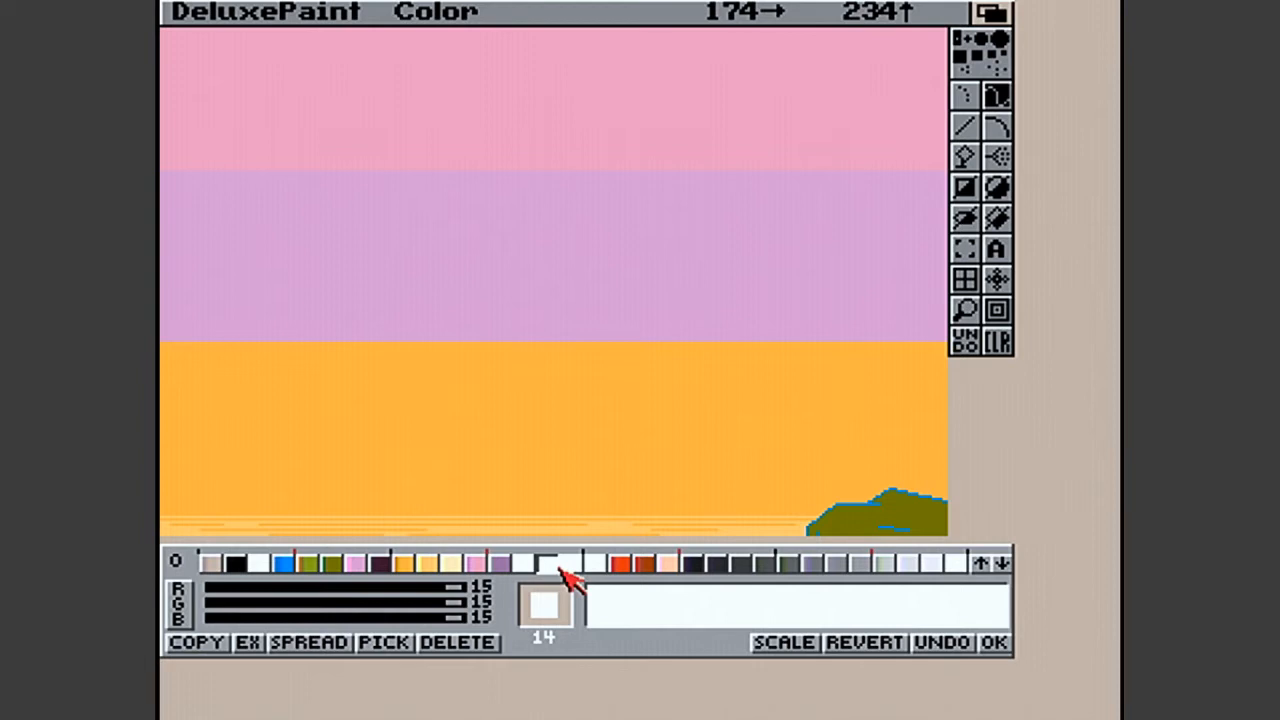
left_click(530, 565)
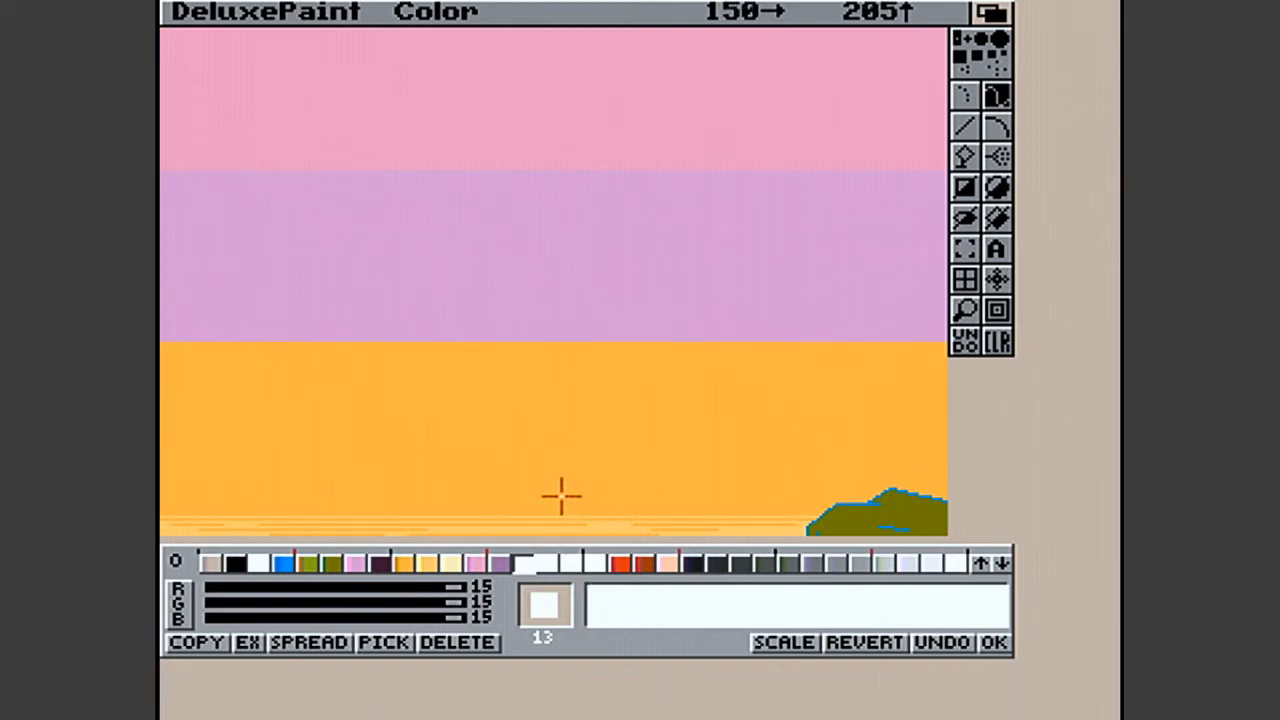
left_click(628, 563)
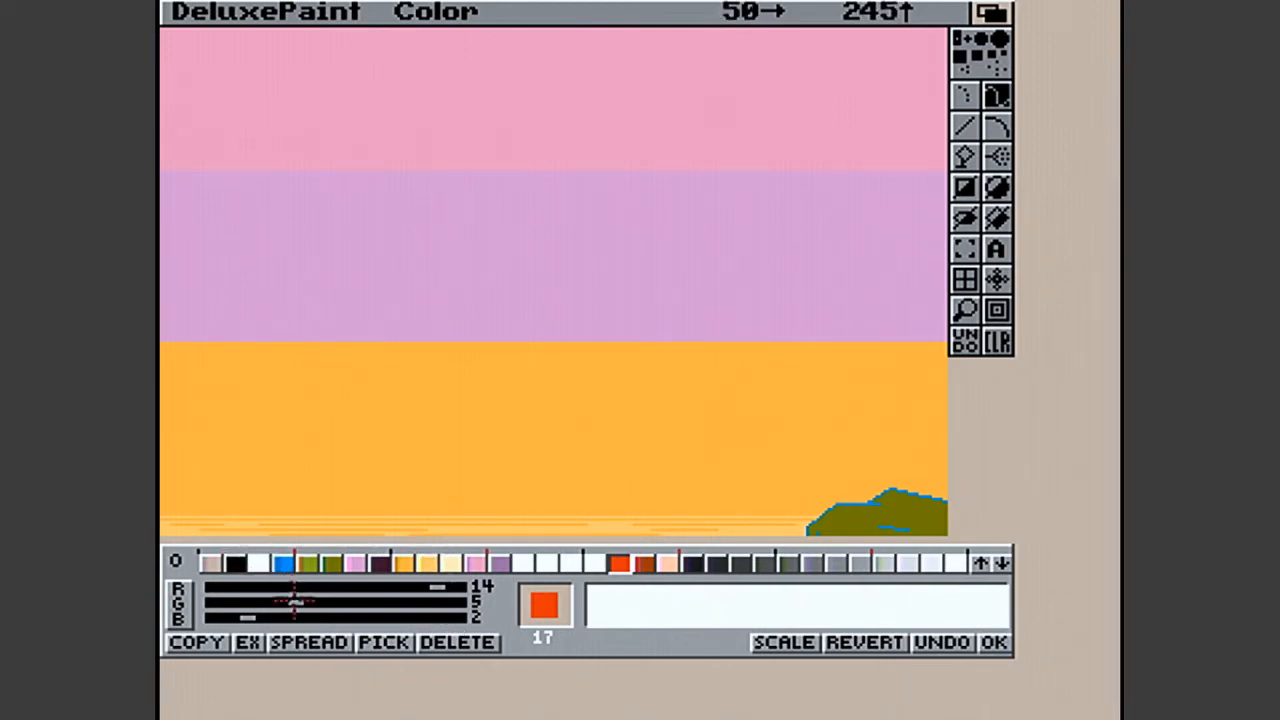
left_click(468, 602)
left_click(457, 589)
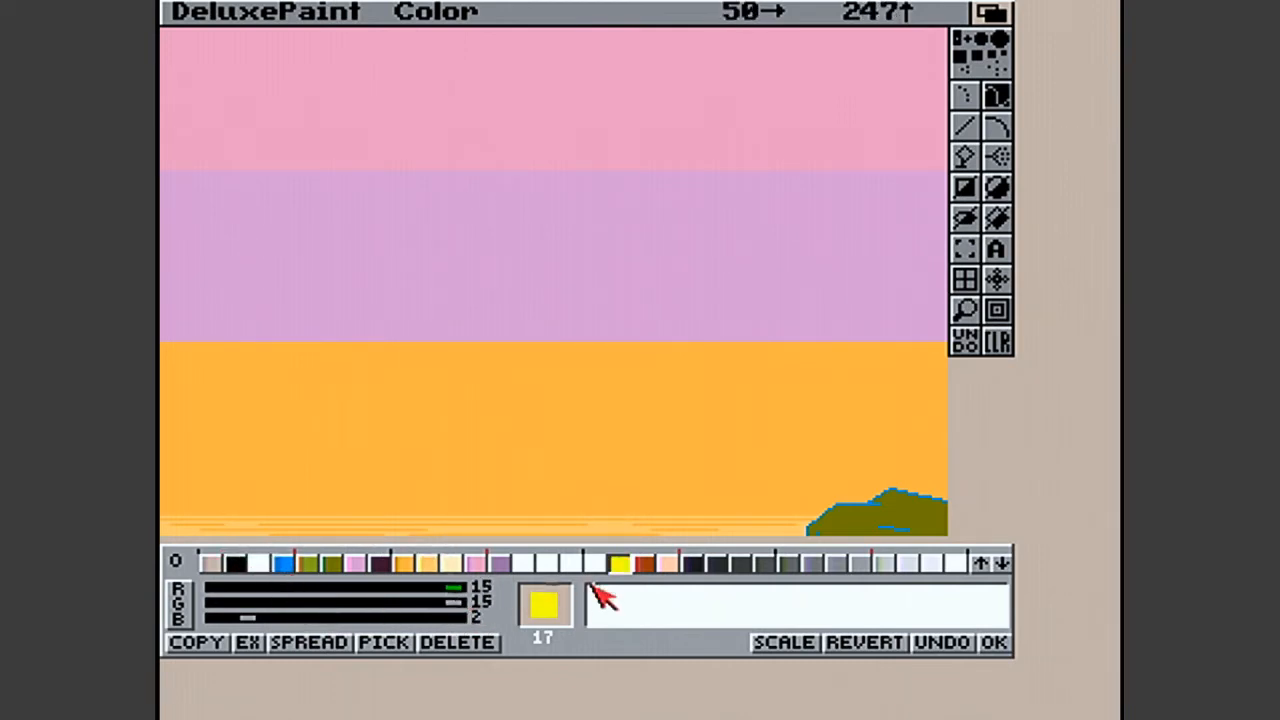
left_click(395, 618)
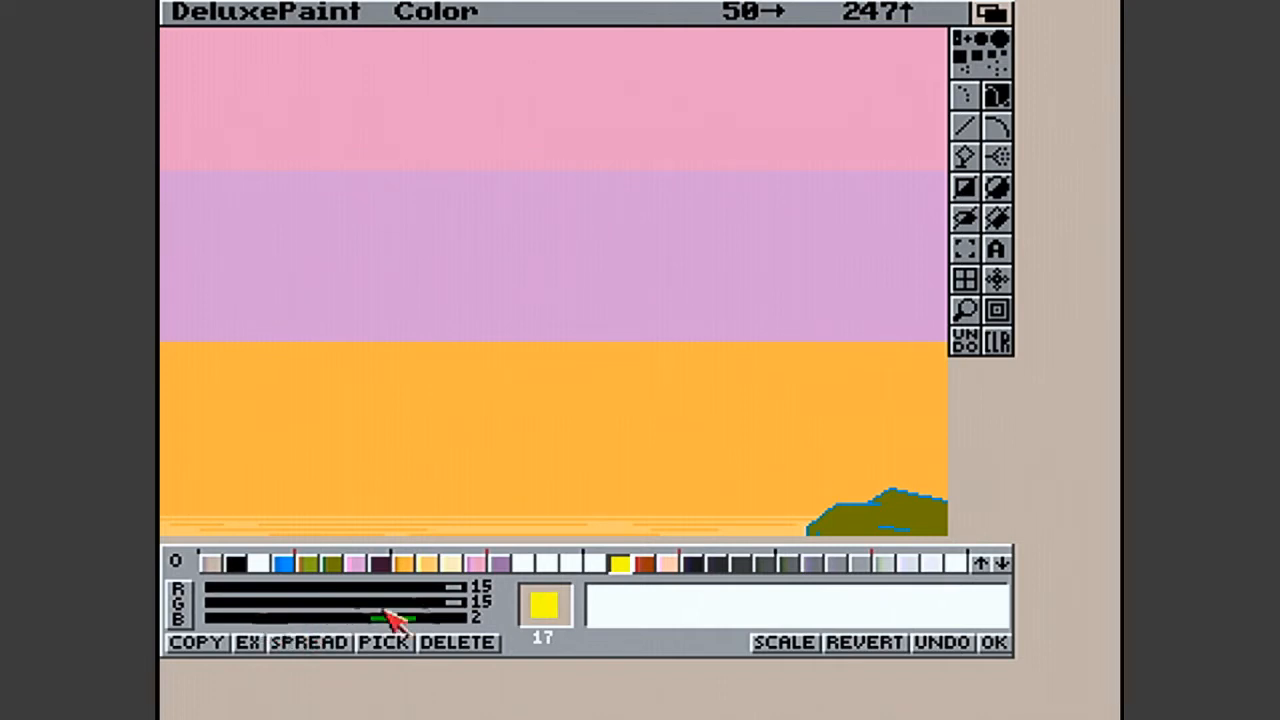
left_click_drag(395, 618, 500, 606)
- Set palette colours 18 and 19 to white, each with red, green and blue at 15
left_click(650, 566)
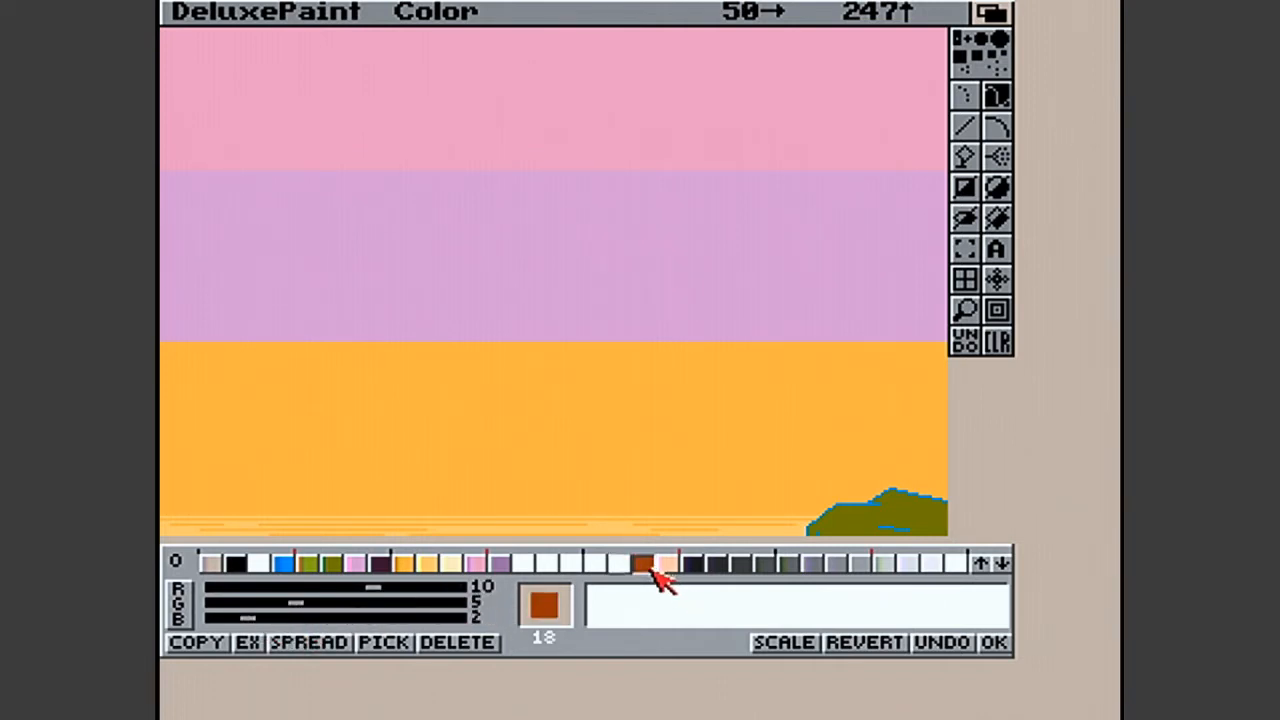
left_click_drag(375, 587, 553, 586)
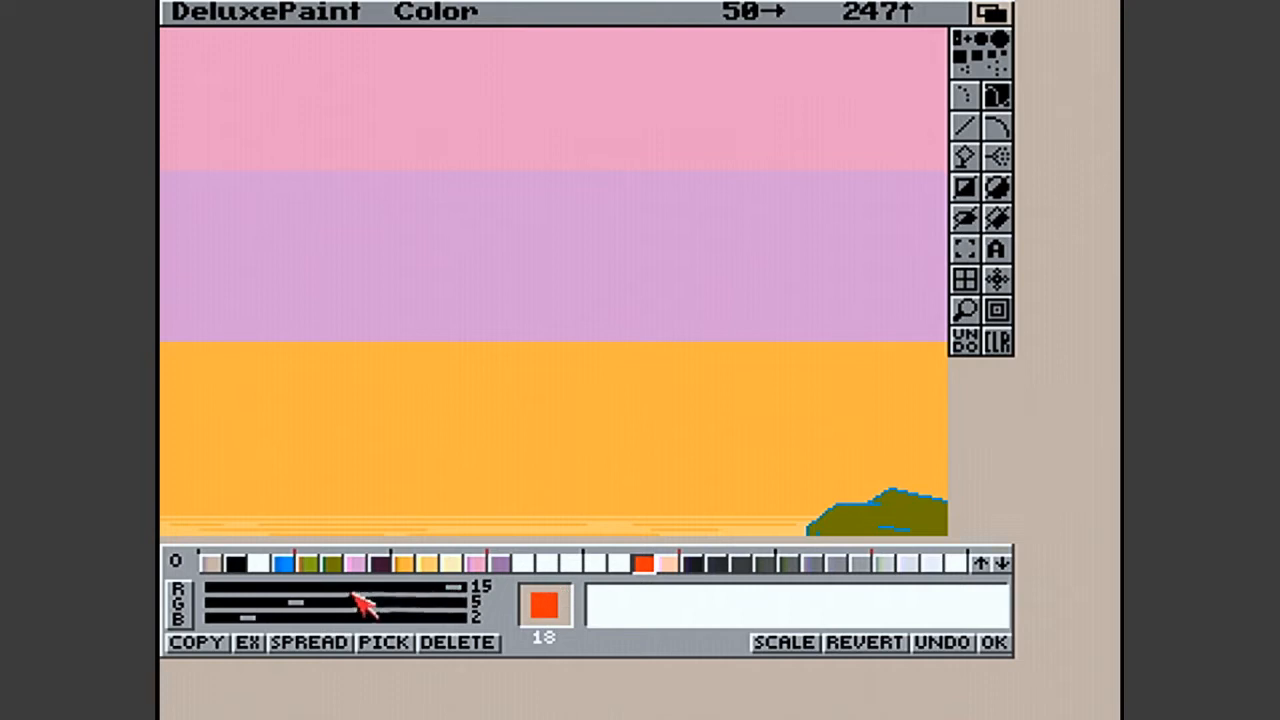
left_click_drag(300, 604, 491, 603)
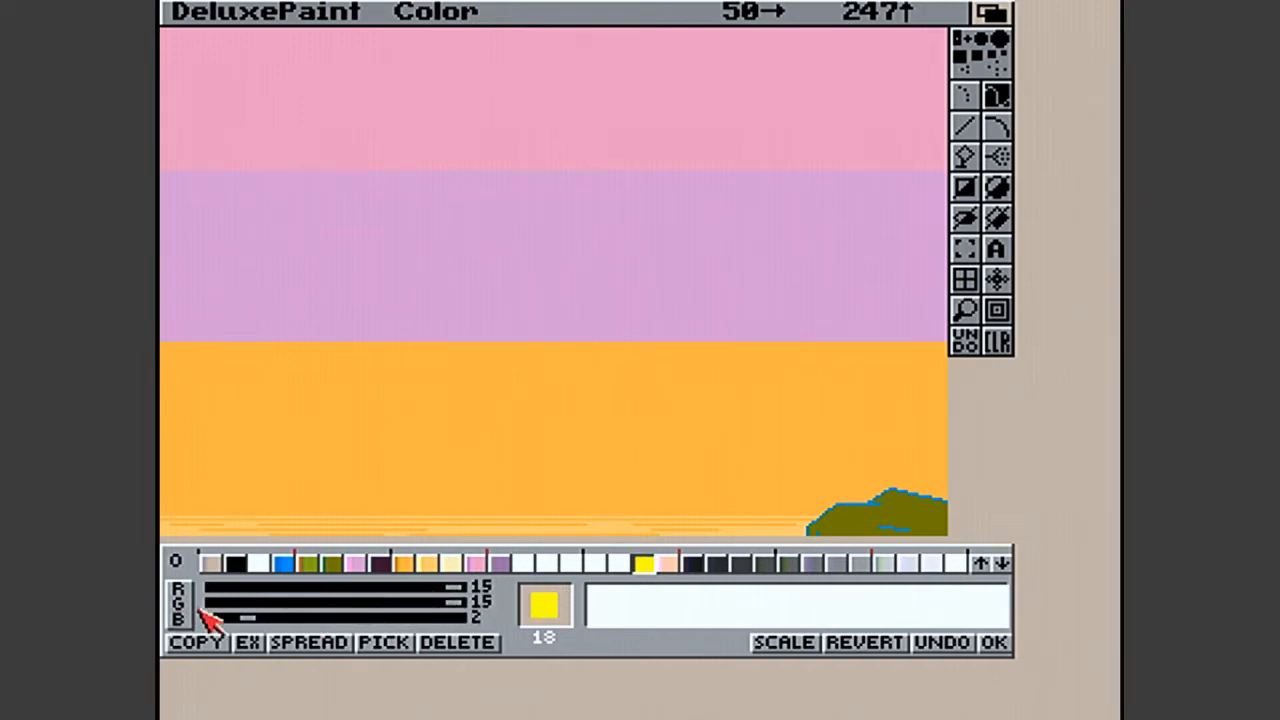
left_click_drag(248, 618, 515, 620)
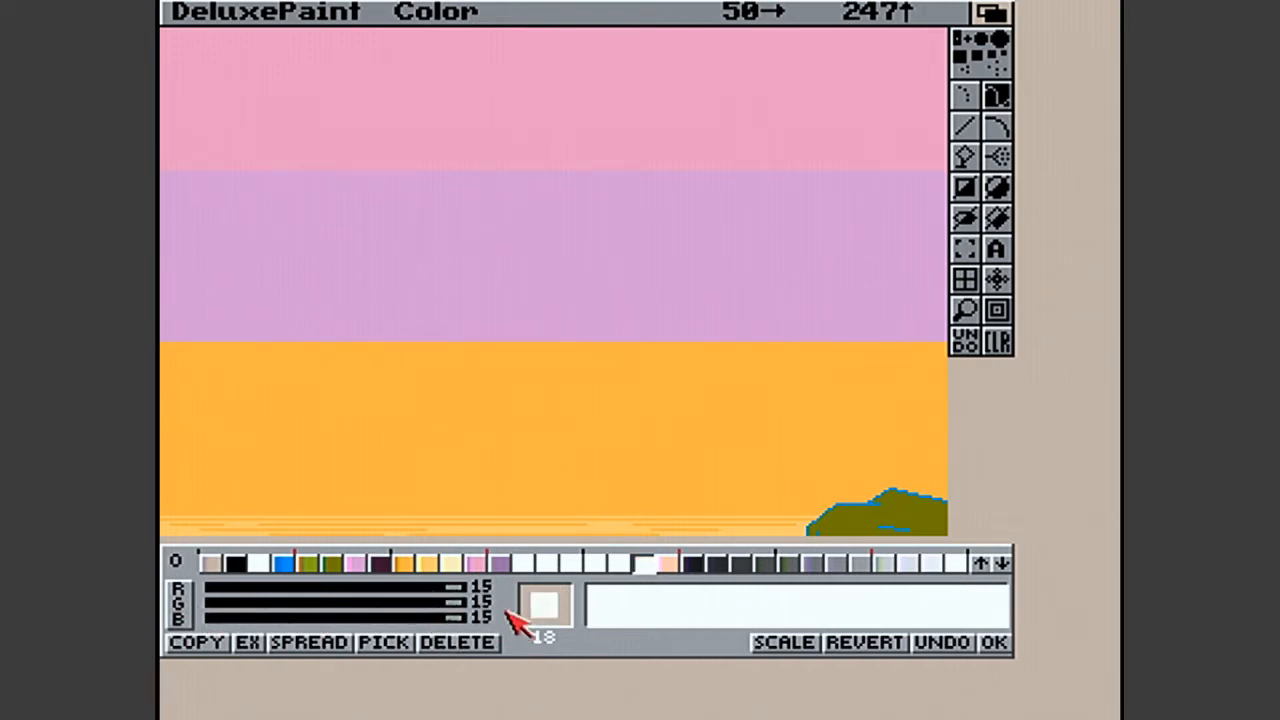
left_click(668, 568)
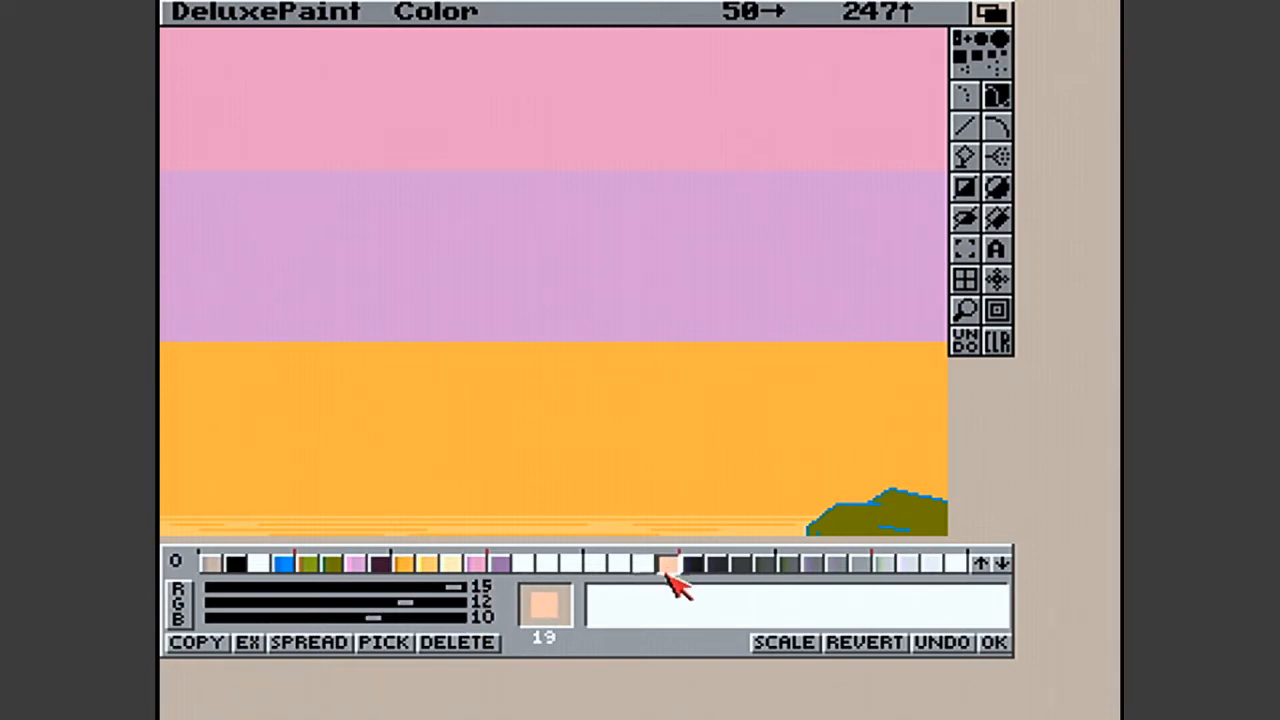
left_click_drag(420, 605, 491, 603)
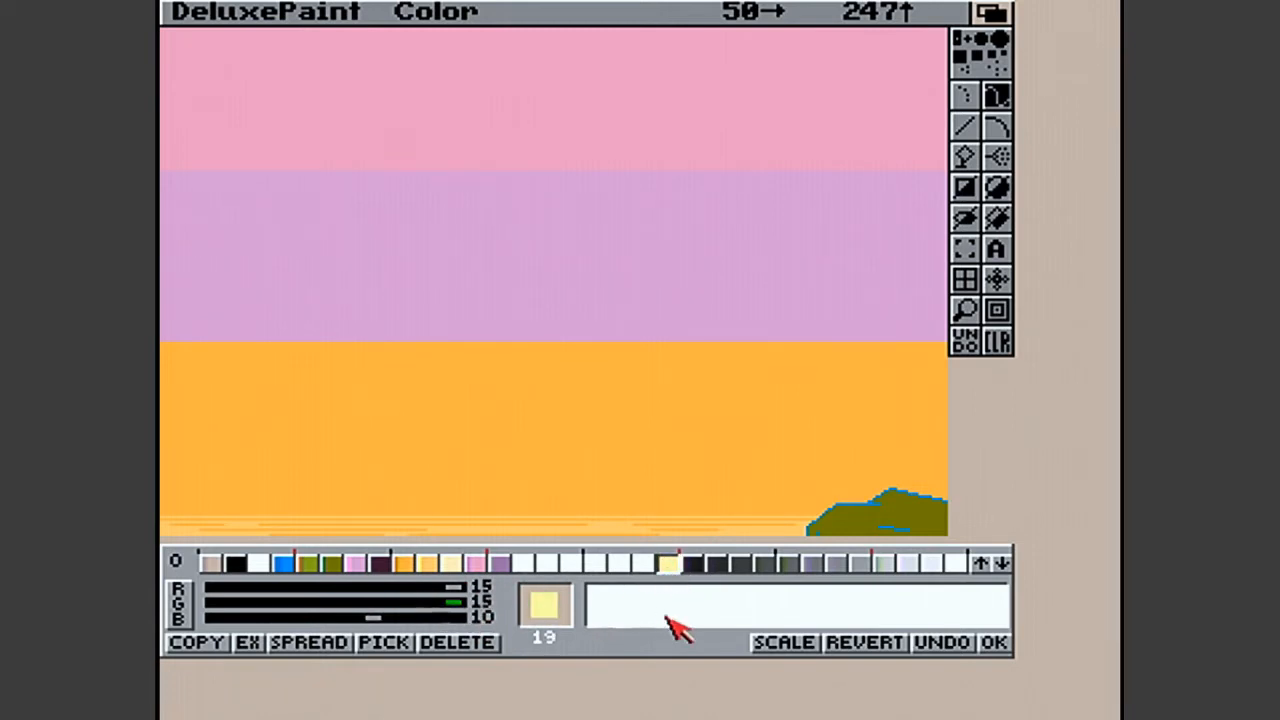
left_click_drag(384, 618, 549, 629)
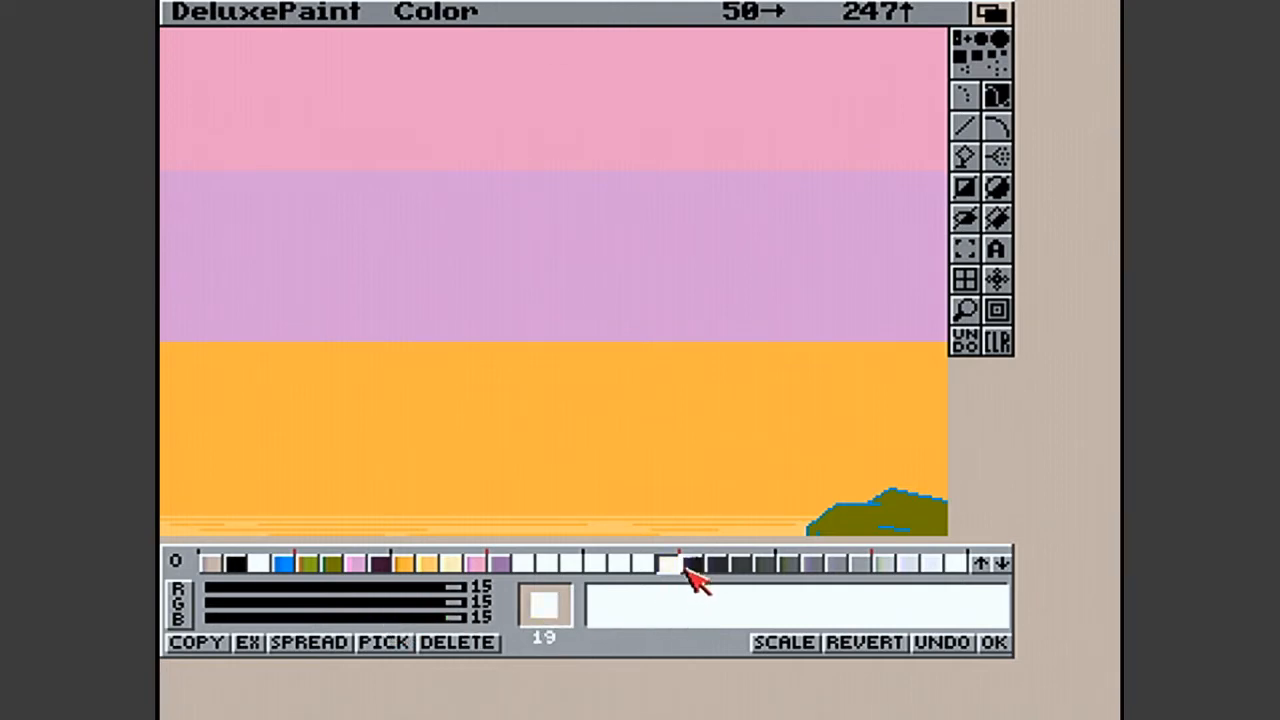
- Set palette colour 20 to white with red, green and blue at 15 and accept the palette changes
left_click(690, 565)
left_click_drag(254, 592, 598, 602)
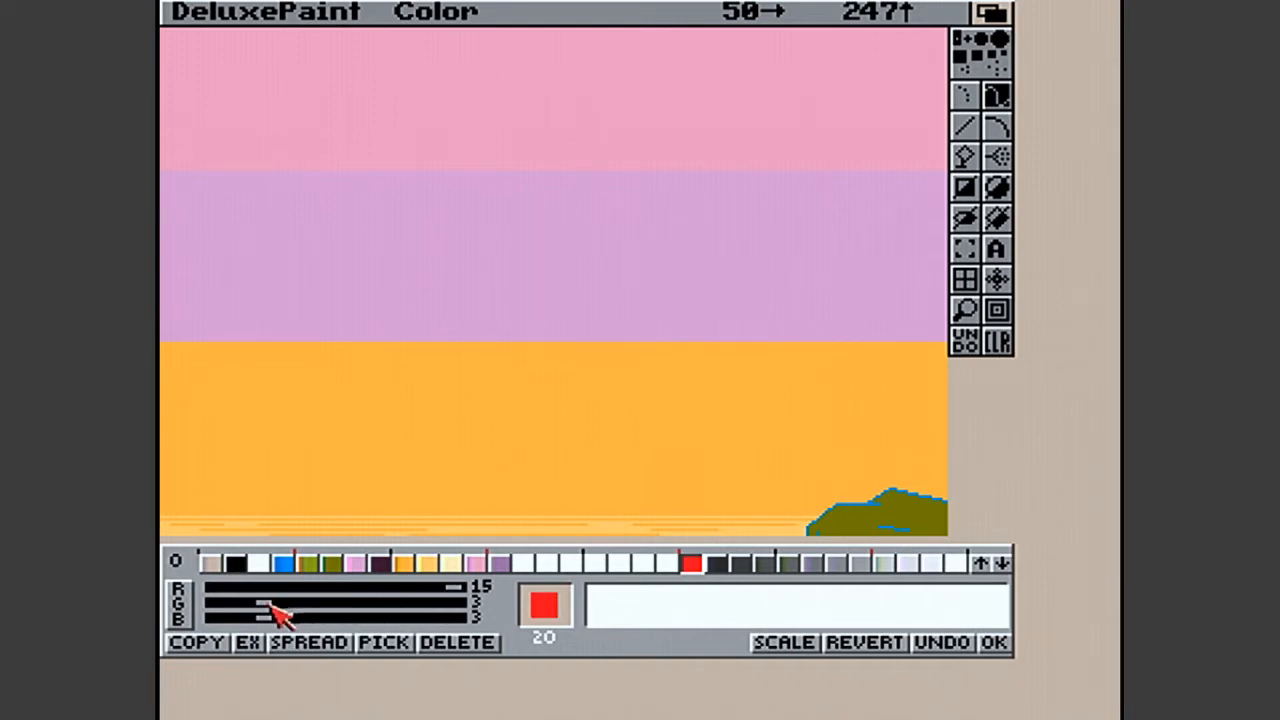
left_click_drag(266, 603, 560, 606)
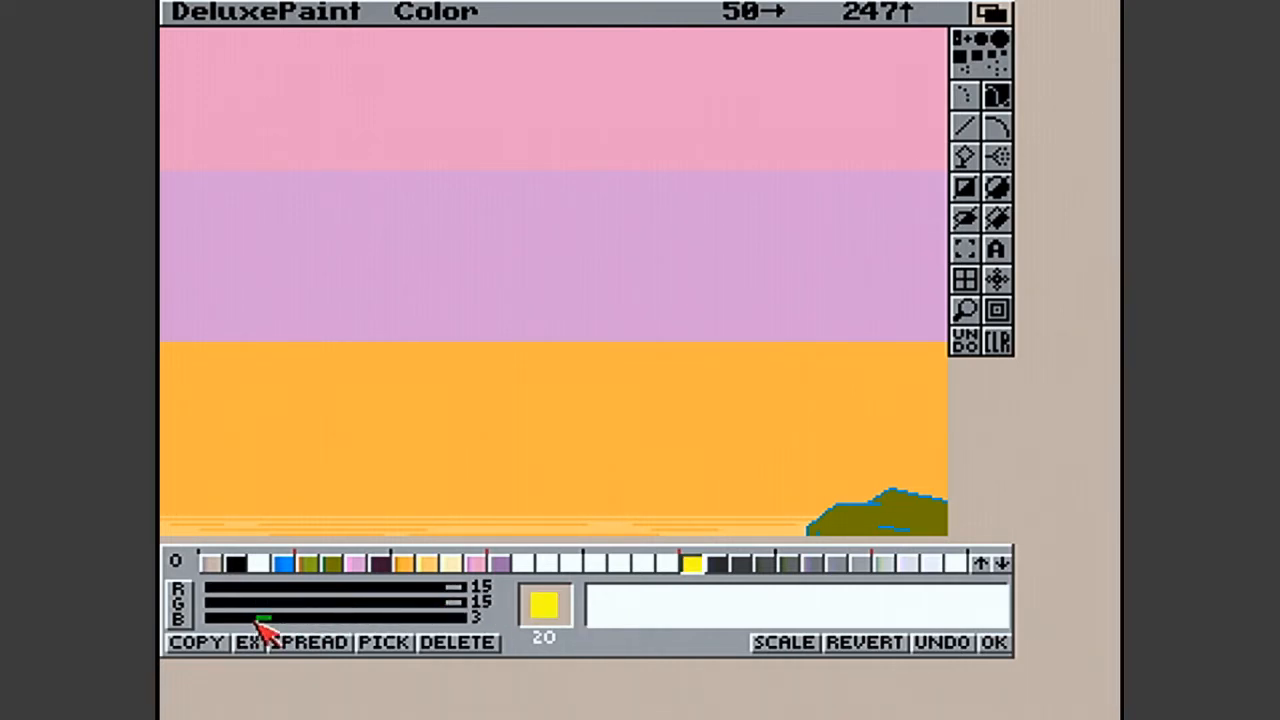
left_click_drag(258, 618, 508, 634)
left_click(990, 642)
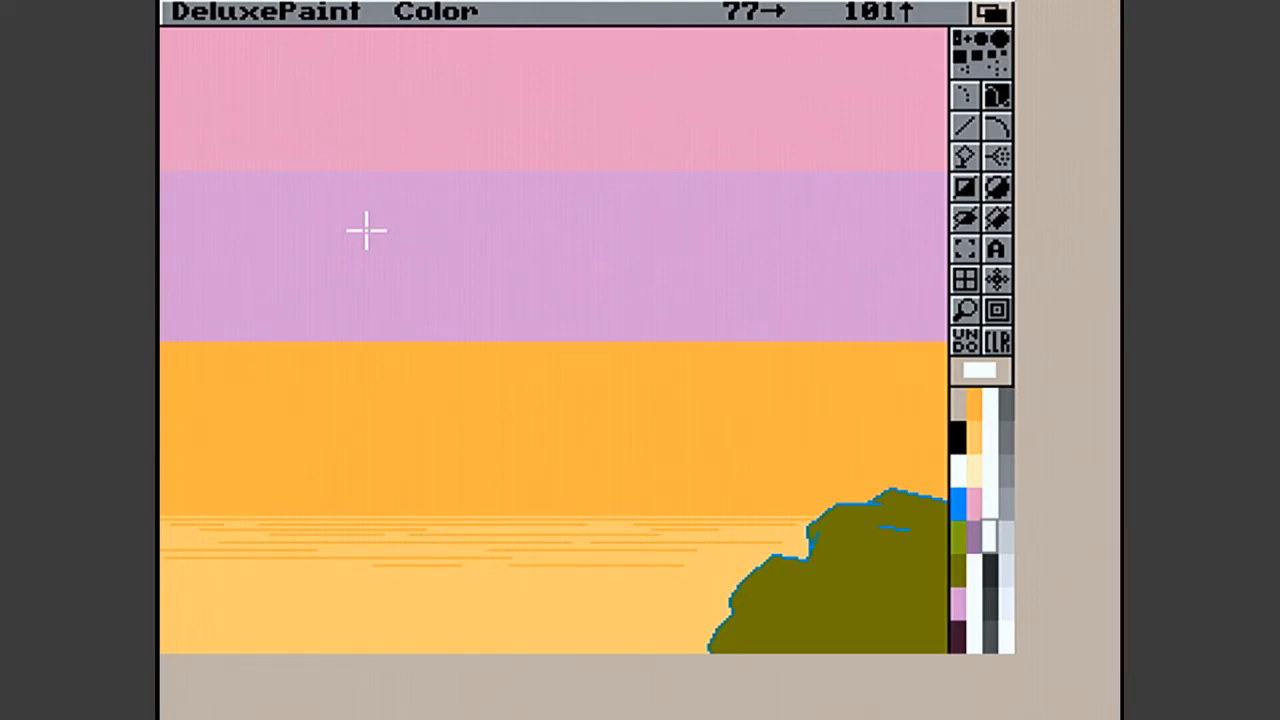
- Load picture 1C from the Pixel Art Bg drawer, changing the screen format to the file's 320 x 256 x 16
key("Down")
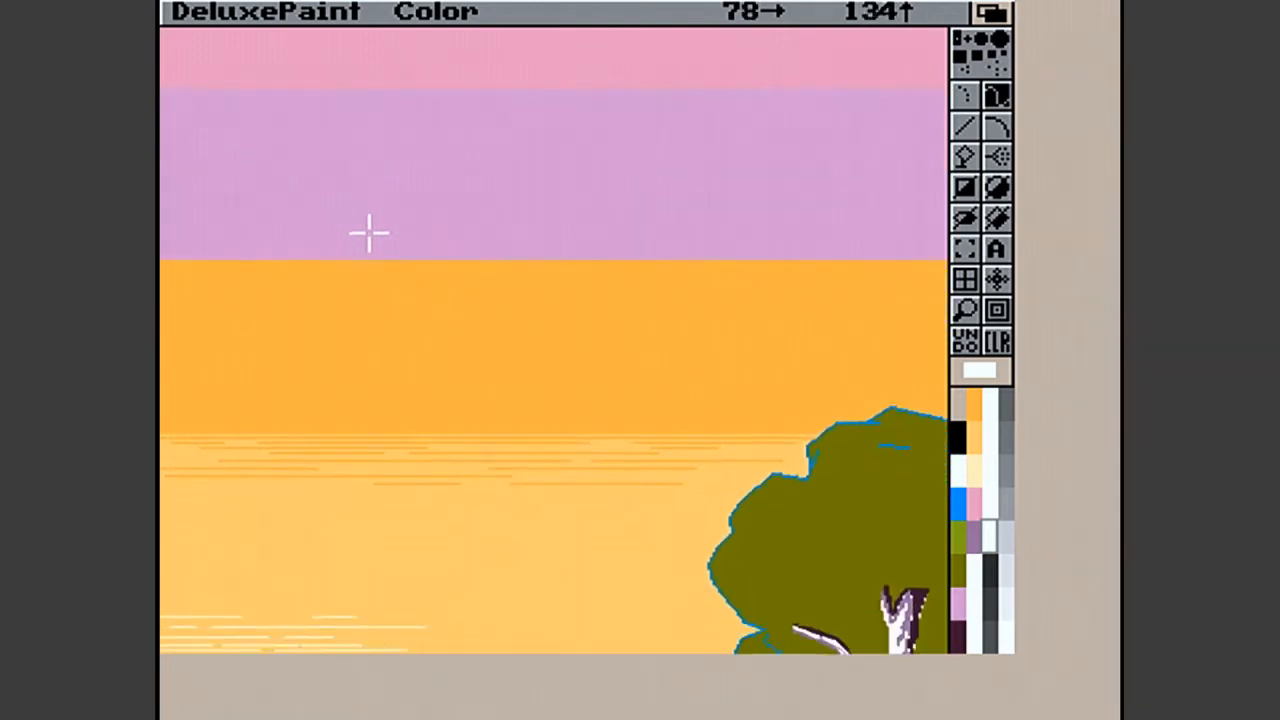
key("Down")
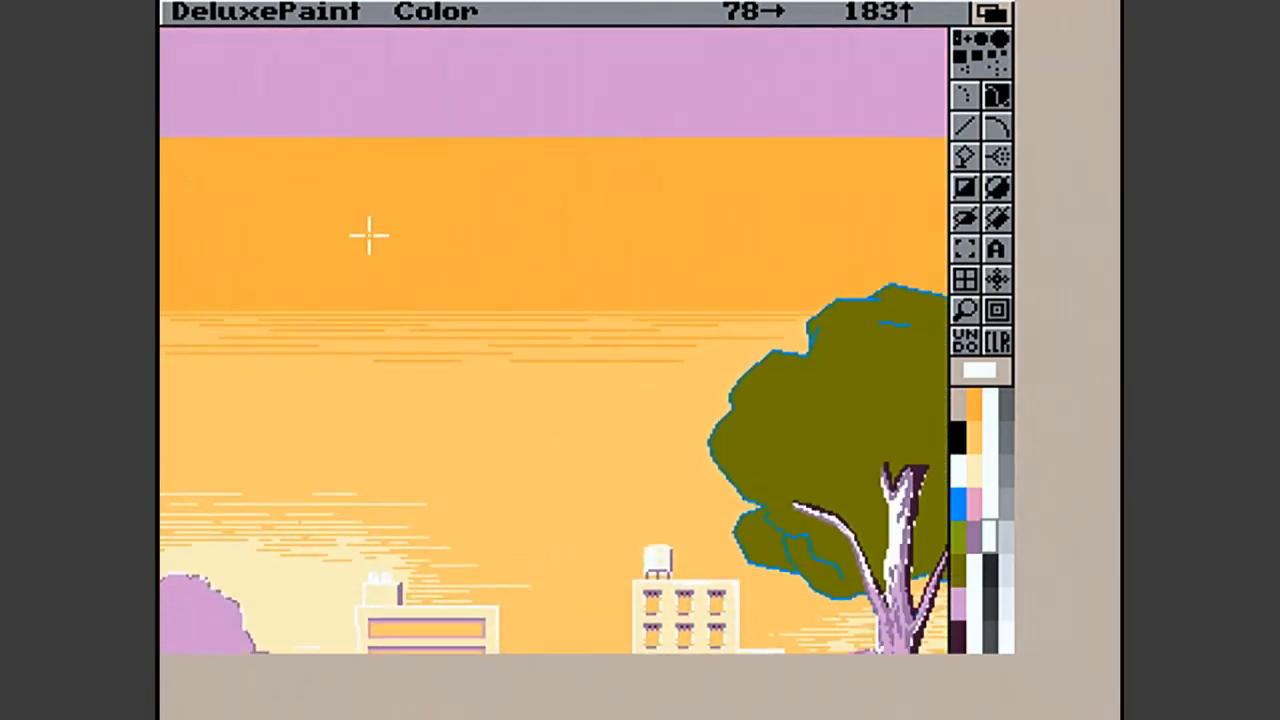
right_click(202, 40)
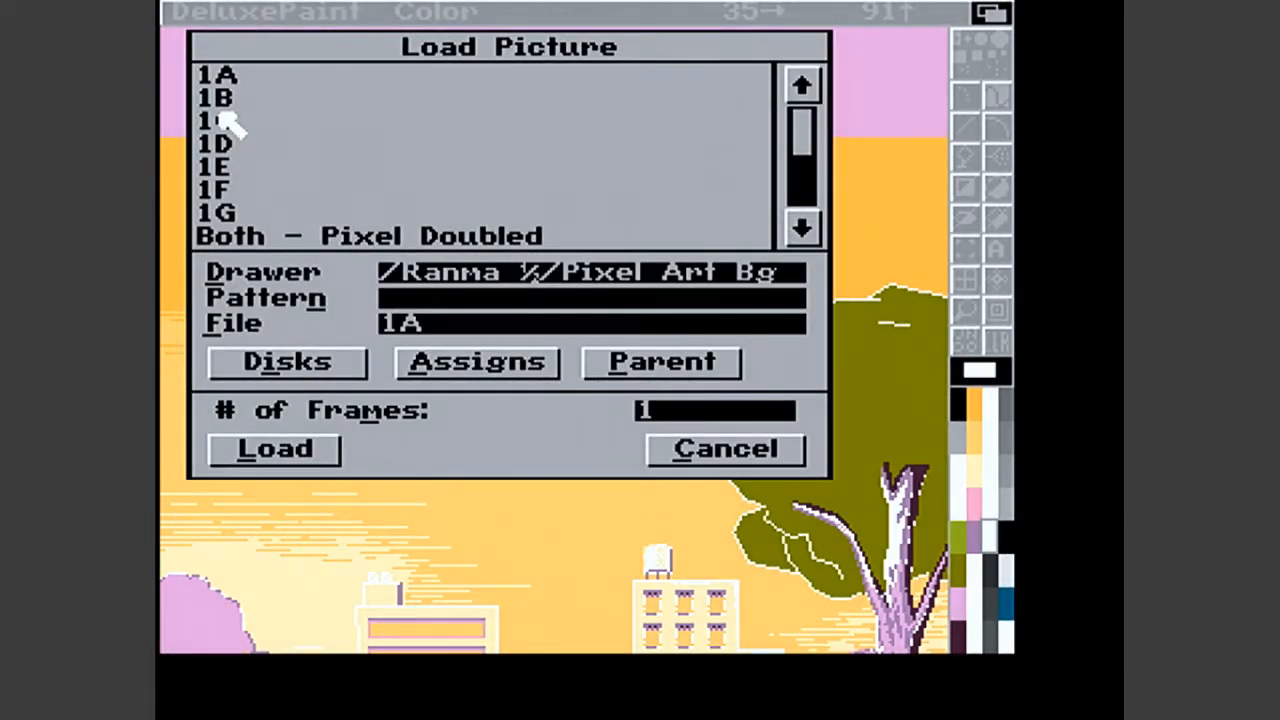
double_click(230, 118)
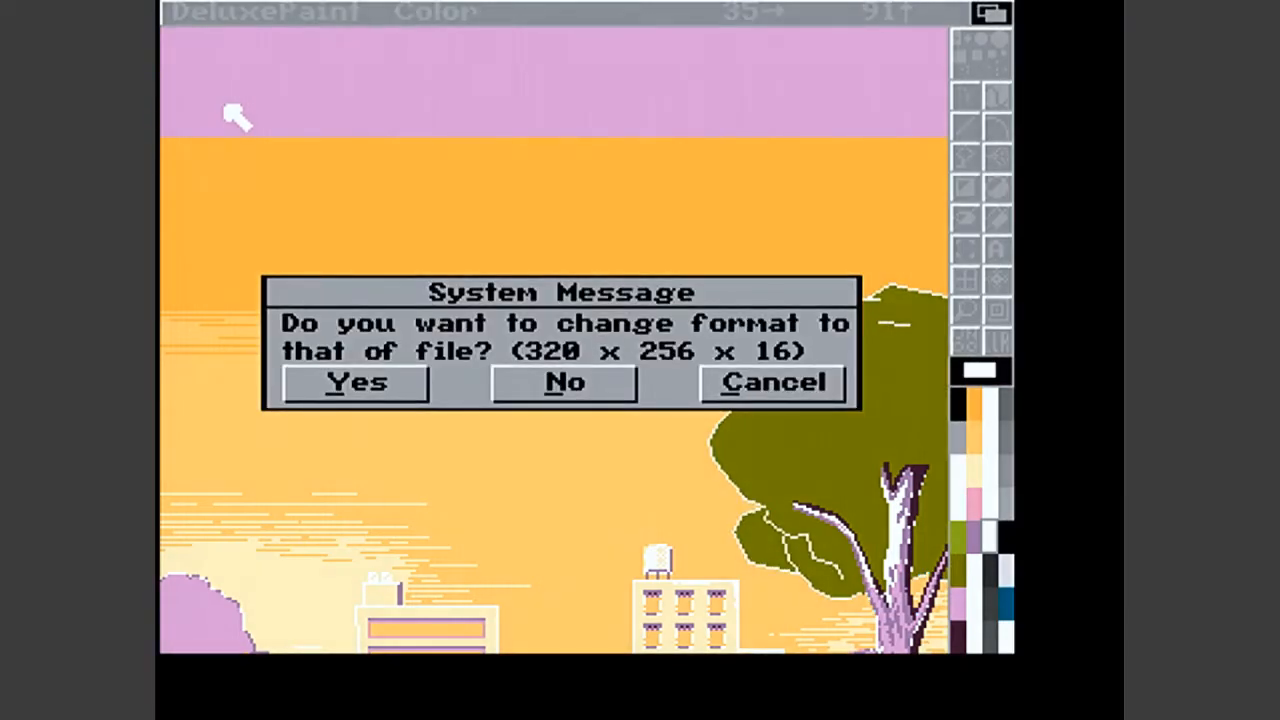
key("y")
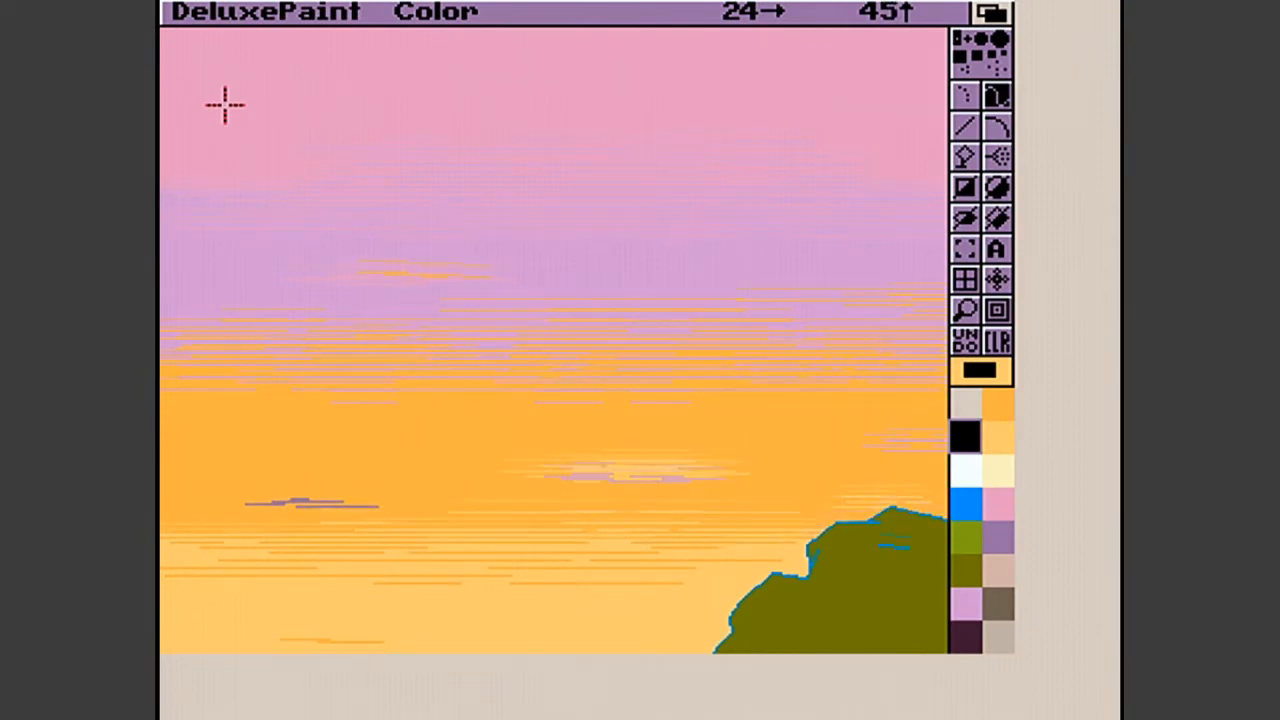
- Examine picture 1C from the pink and orange sky down to the buildings, tree and lawn
key("Down")
key("Down")
key("Down")
key("Down")
key("Down")
key("Down")
key("Down")
key("Down")
key("Down")
key("Down")
key("Down")
key("Down")
key("Down")
key("Down")
key("Down")
key("Down")
key("Down")
key("Down")
key("Down")
key("Down")
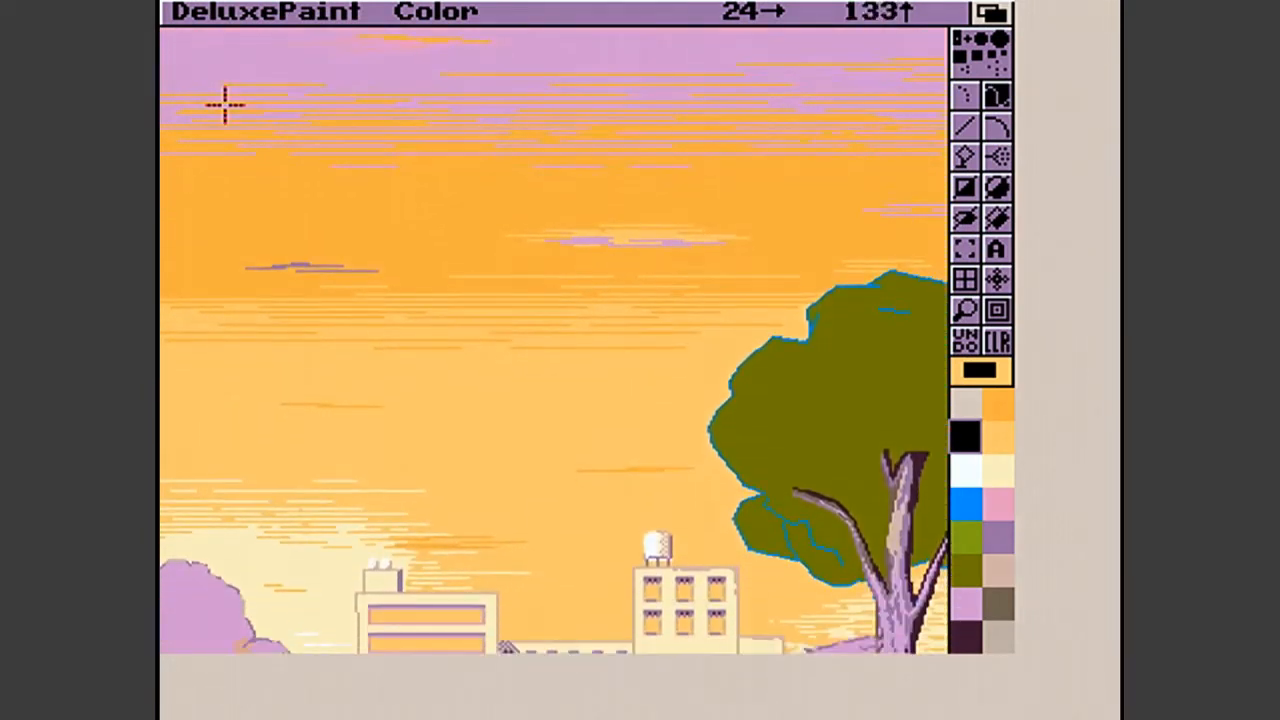
key("Down")
key("Down")
key("Down")
key("Down")
key("Down")
key("Down")
key("Down")
key("Down")
key("Down")
key("Down")
key("Down")
key("Down")
key("Down")
key("Down")
key("Down")
key("Down")
key("Down")
key("Down")
key("Down")
key("Down")
key("Up")
key("Up")
key("Up")
key("Up")
key("Up")
key("Up")
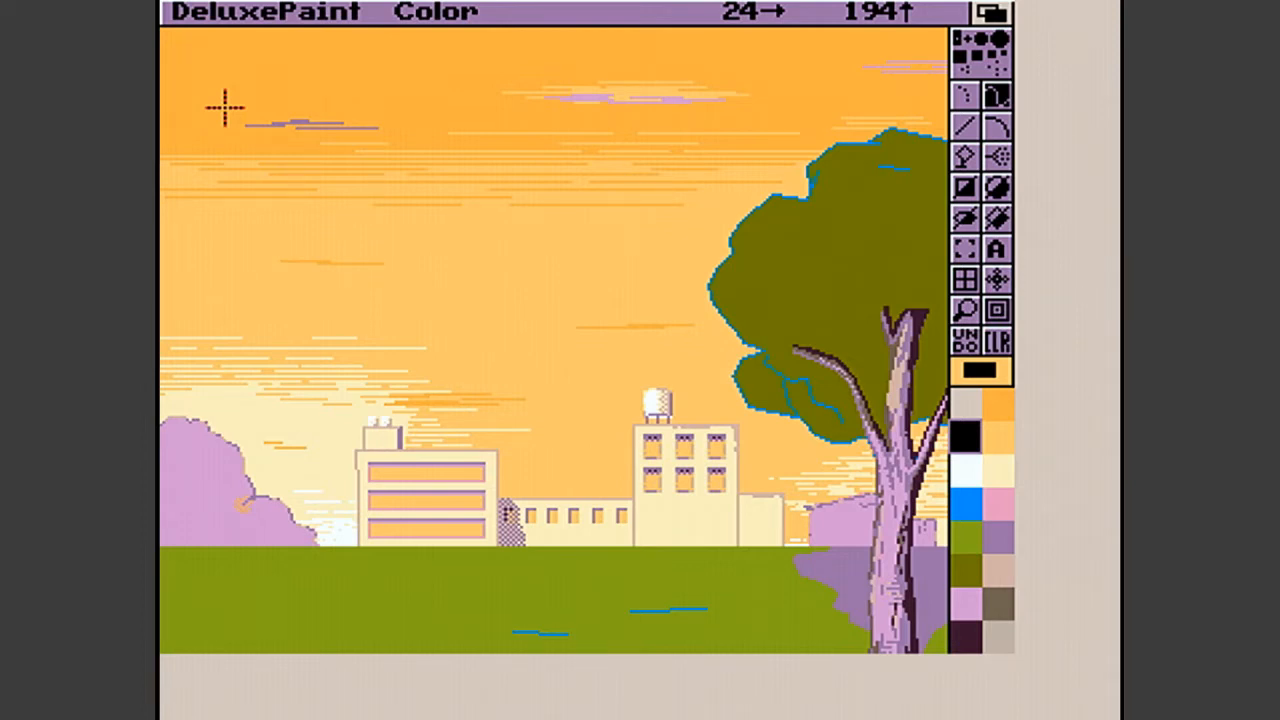
key("Up")
key("Up")
key("Up")
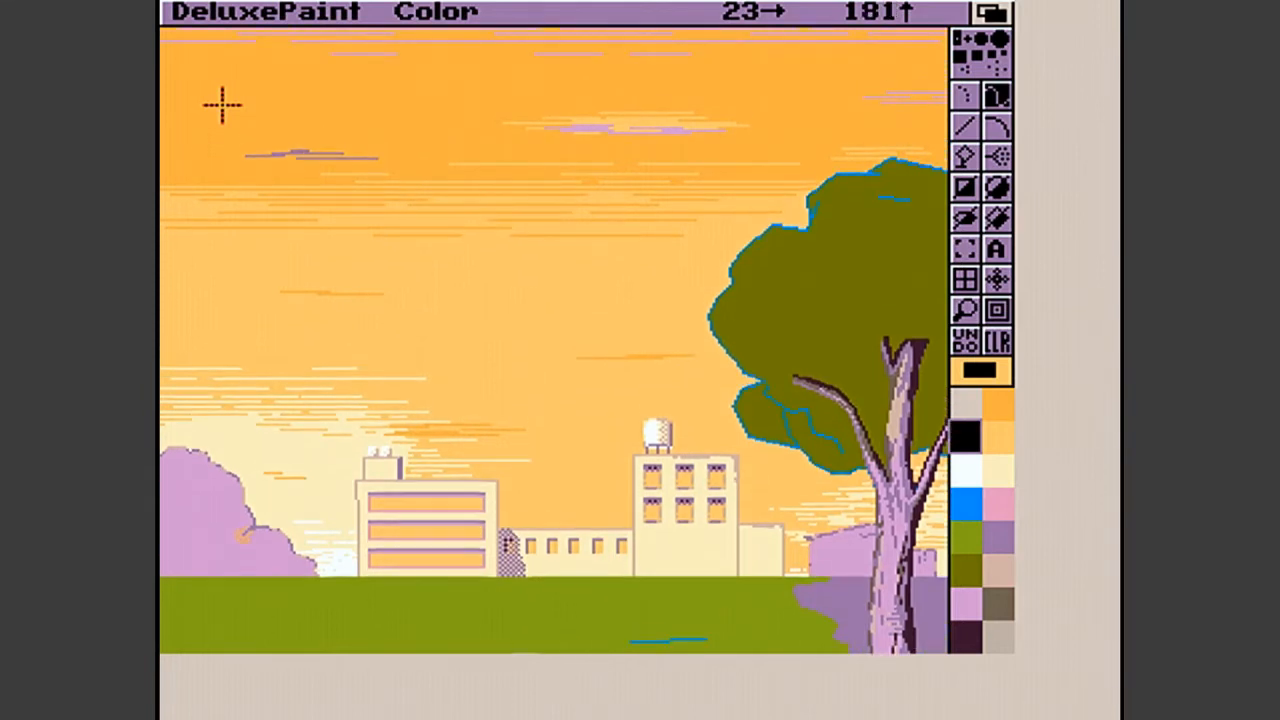
- Load picture 1F from the Pixel Art Bg drawer and look over its detailed foliage and grass tufts
right_click(210, 43)
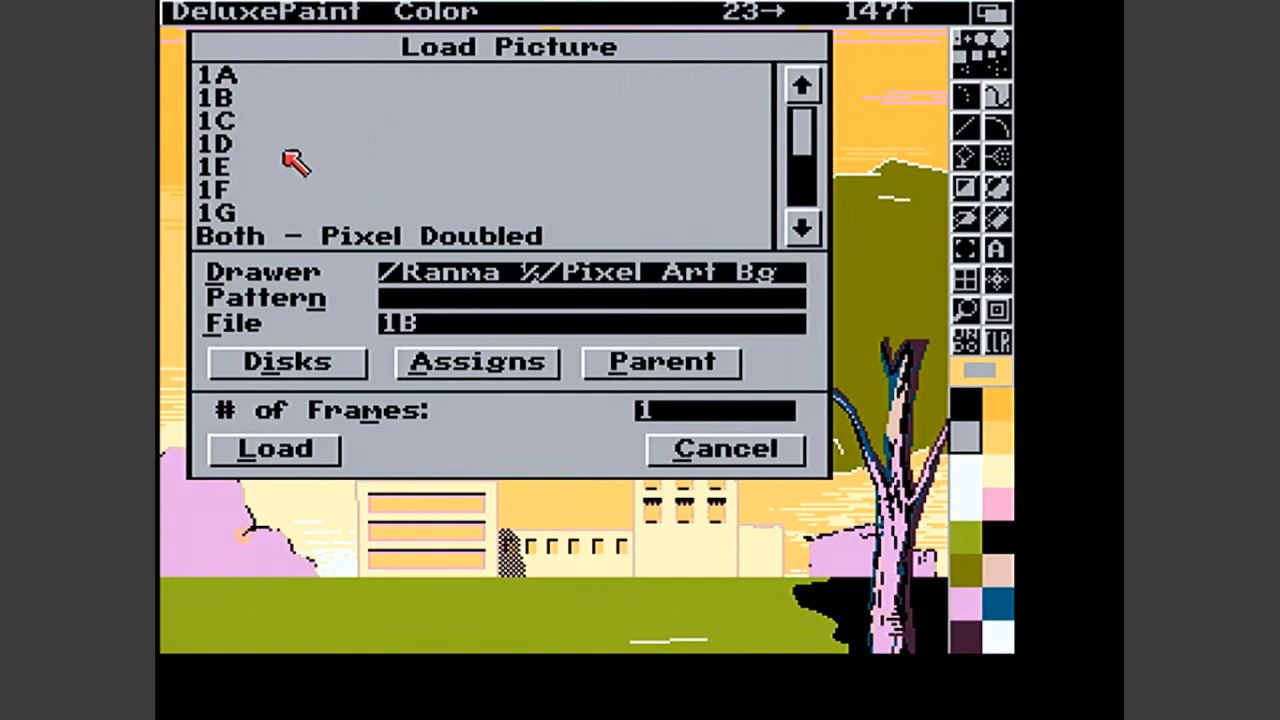
left_click(263, 192)
left_click(263, 192)
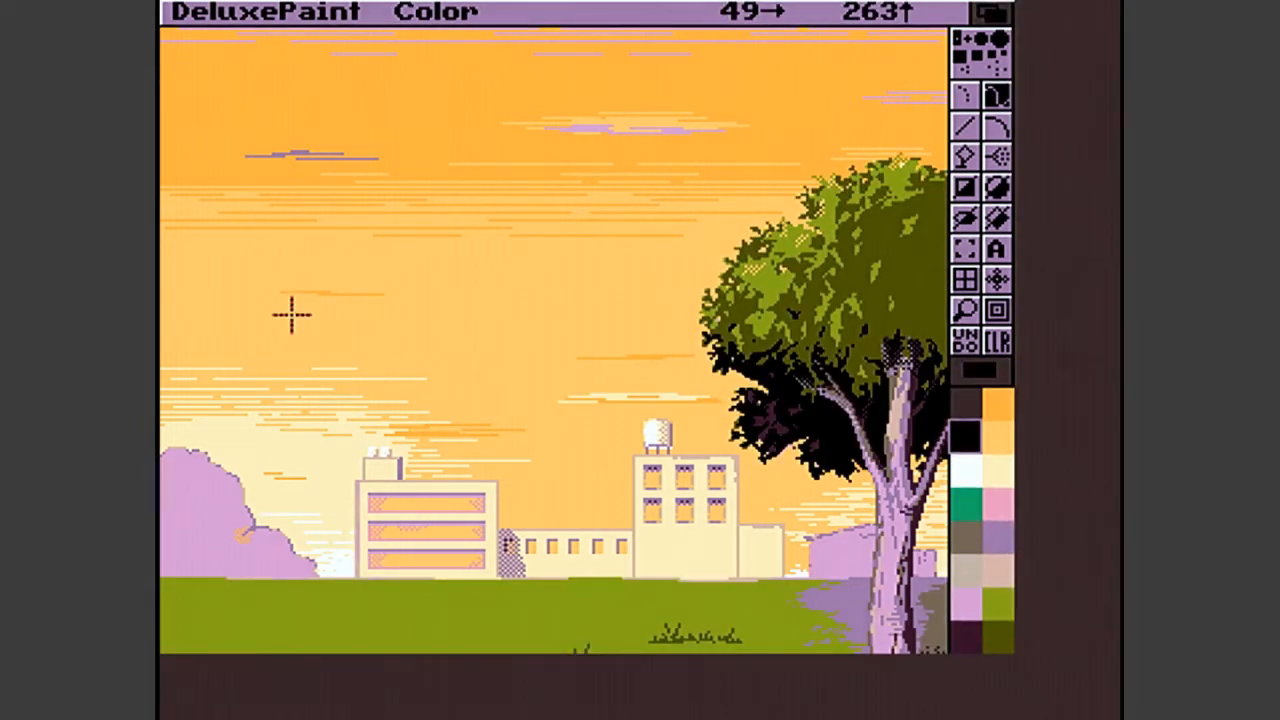
key("Down")
key("Down")
key("Down")
key("Down")
key("Down")
key("Down")
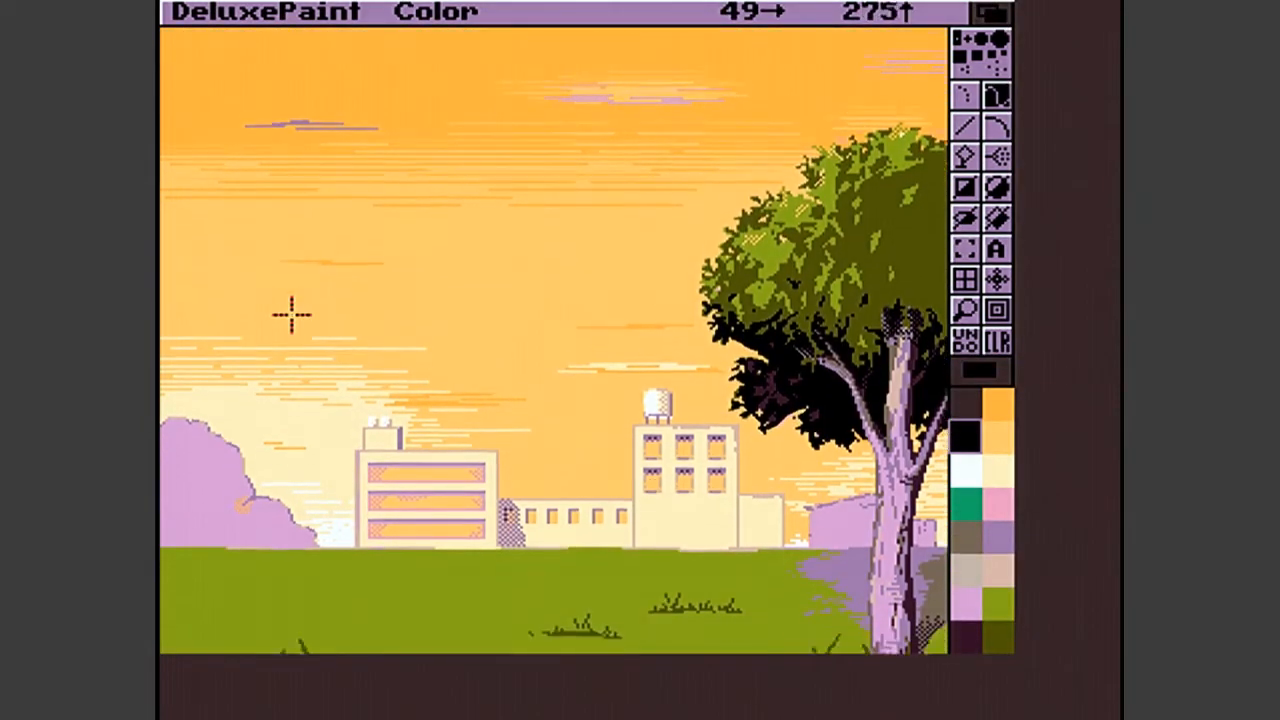
key("Up")
key("Up")
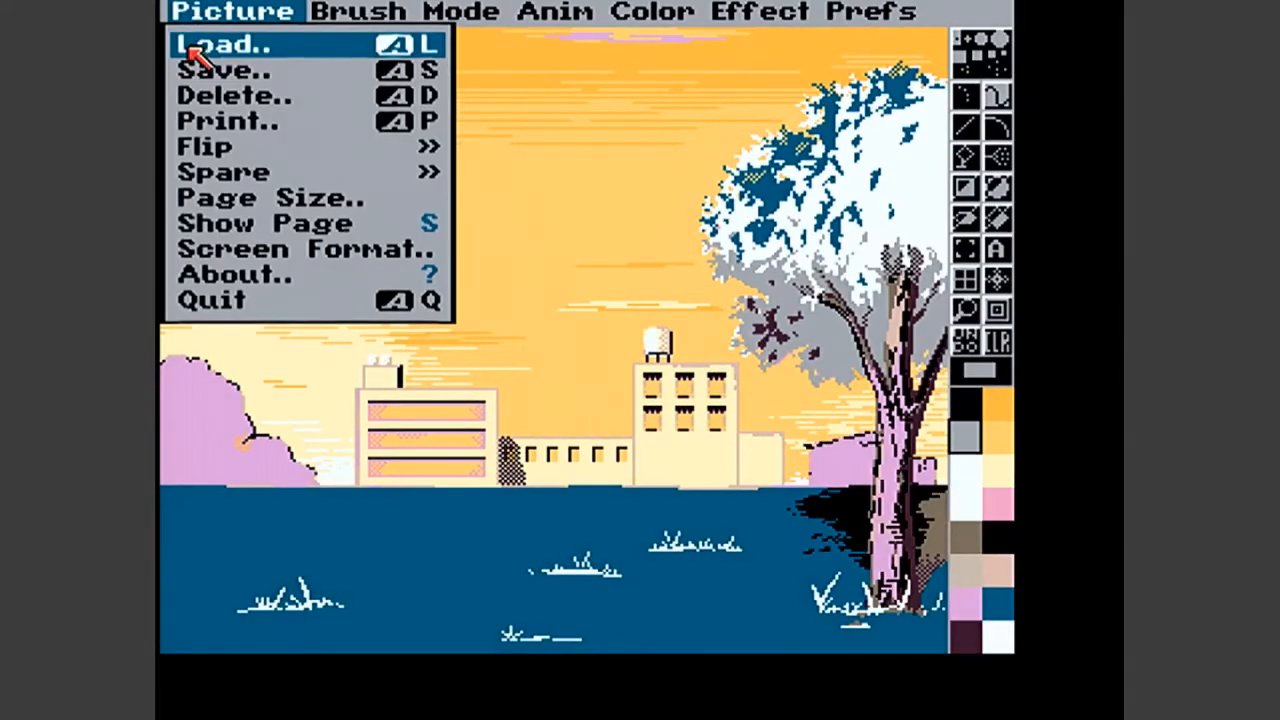
- Load the stage with the half-finished tree crown from the Pixel Art Bg drawer, followed by picture 1G
right_click(191, 43)
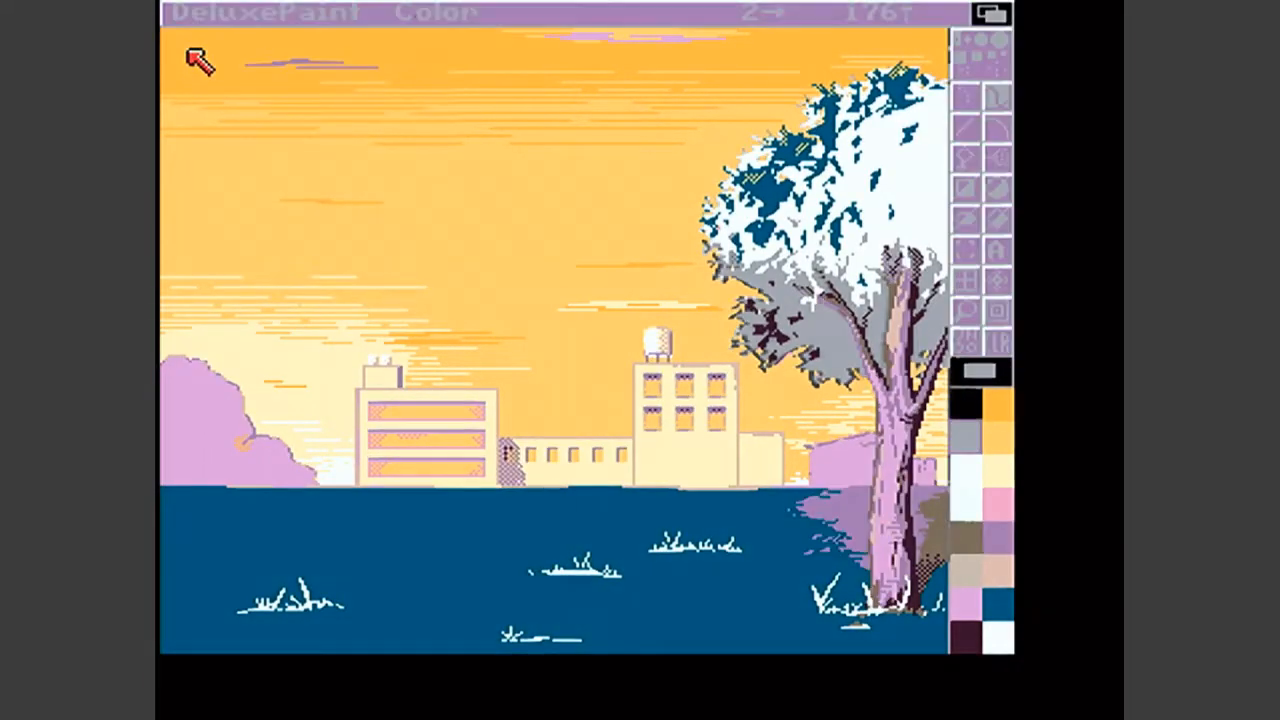
double_click(224, 117)
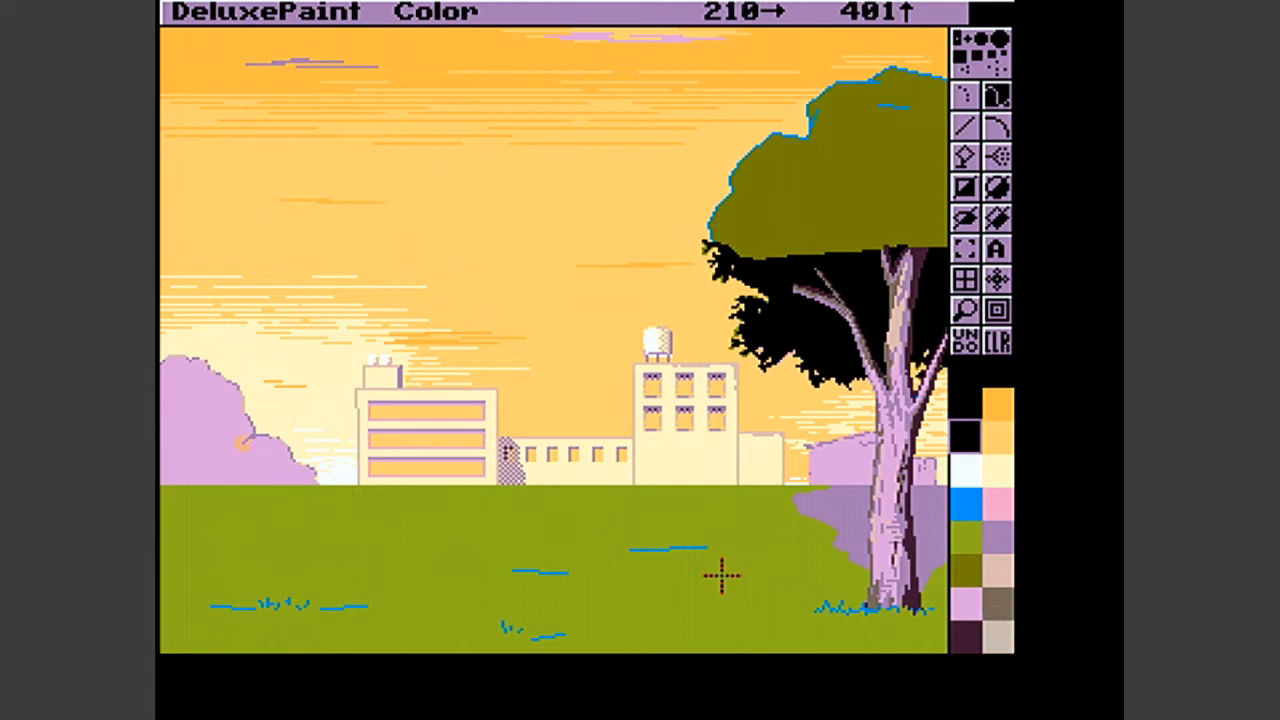
right_click(180, 11)
left_click(226, 50)
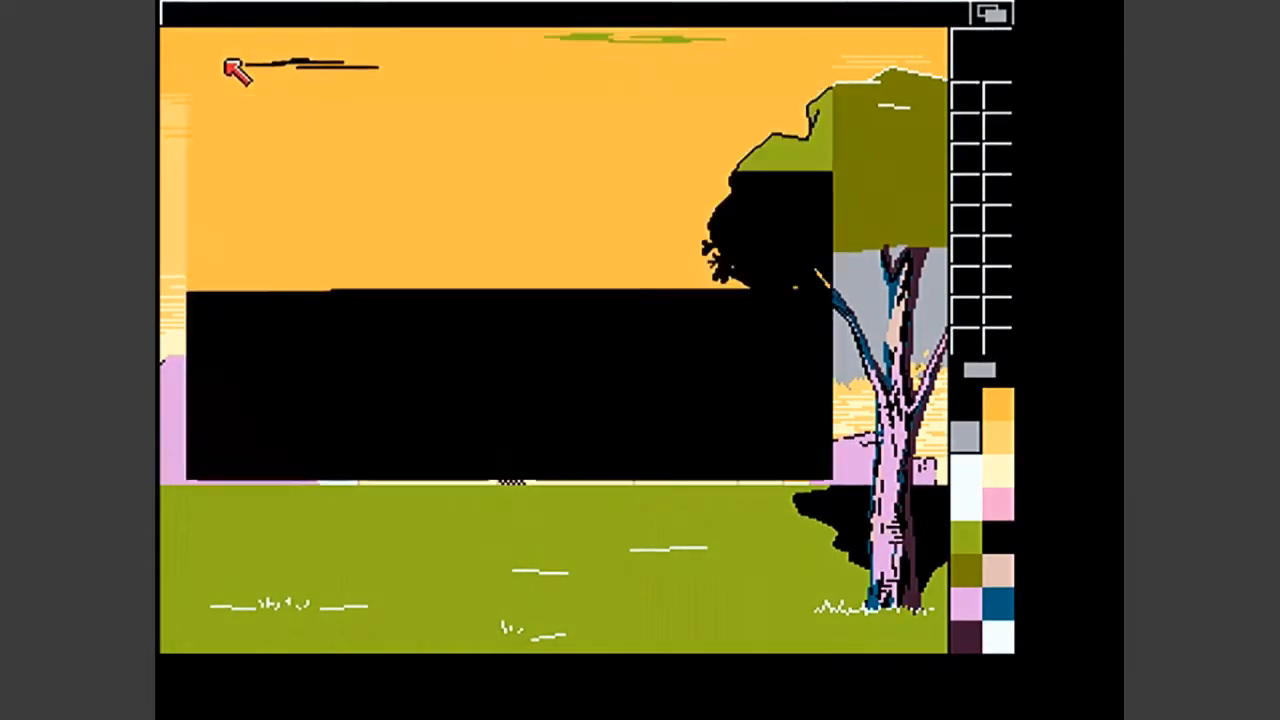
double_click(249, 210)
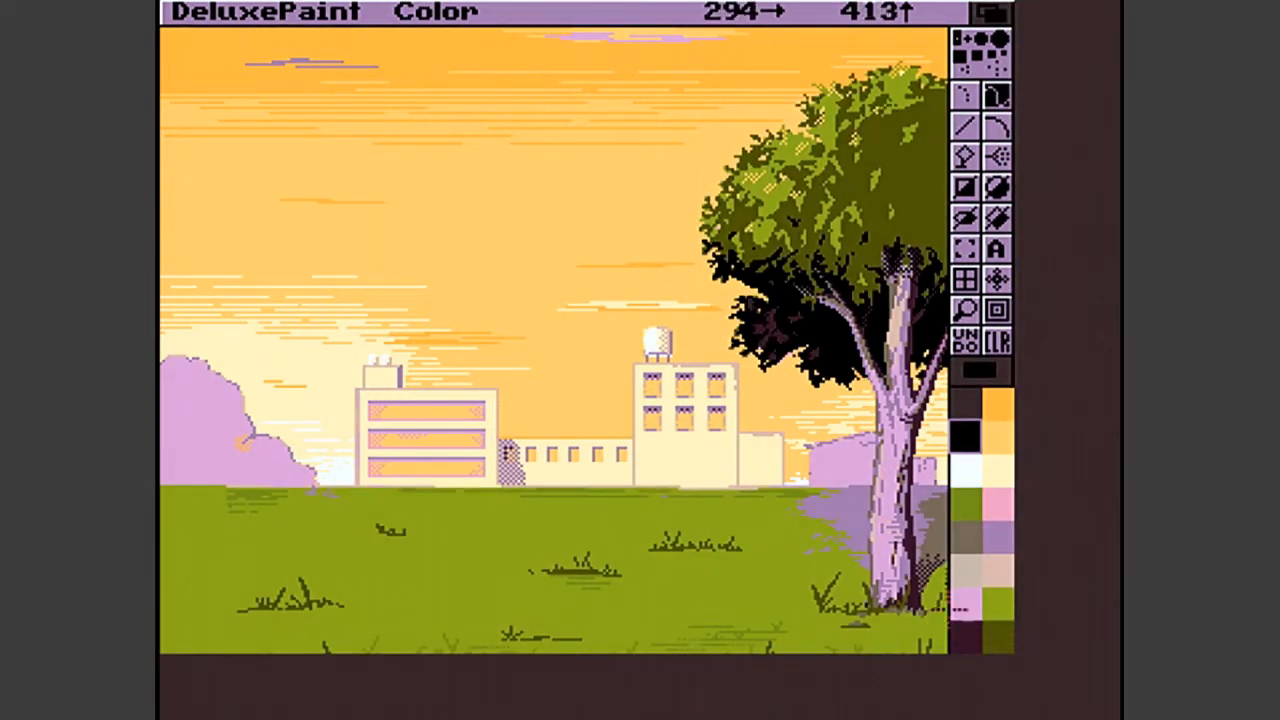
- Examine picture 1G's textured lawn, grass tufts and the full width of the tree with its shadow
key("Down")
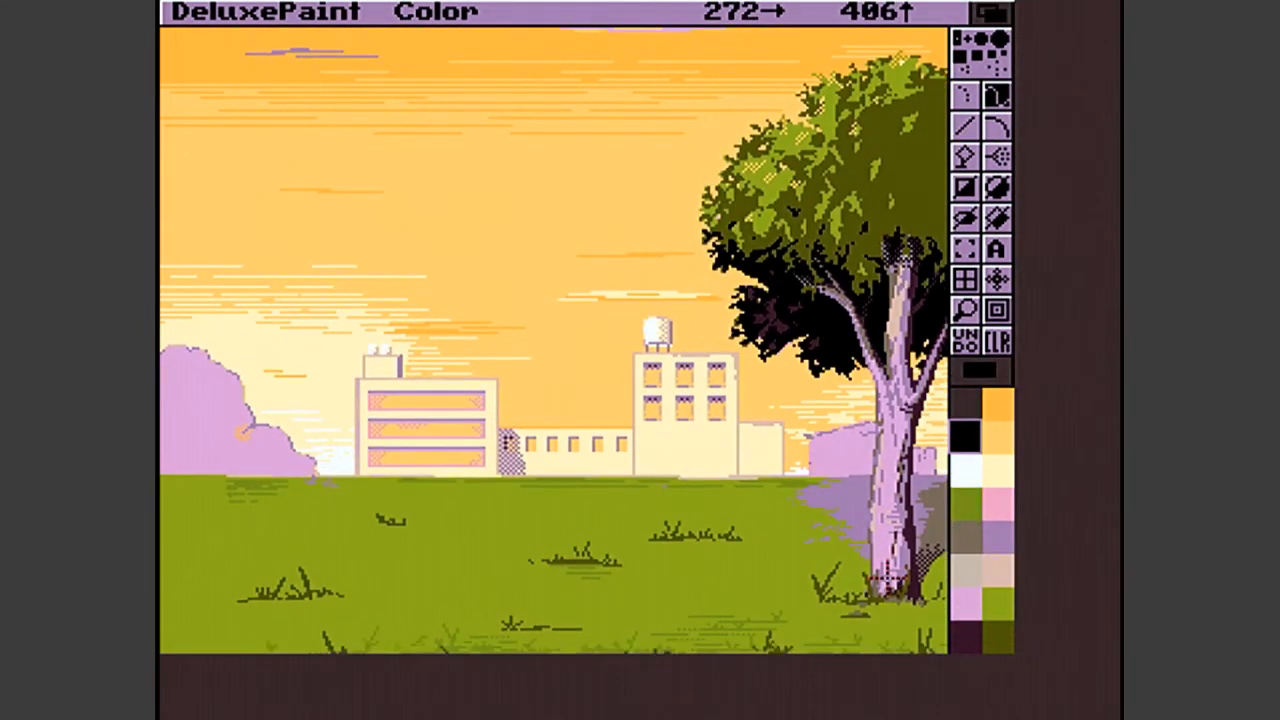
key("Down")
key("Down")
key("Down")
key("Down")
key("Down")
key("Down")
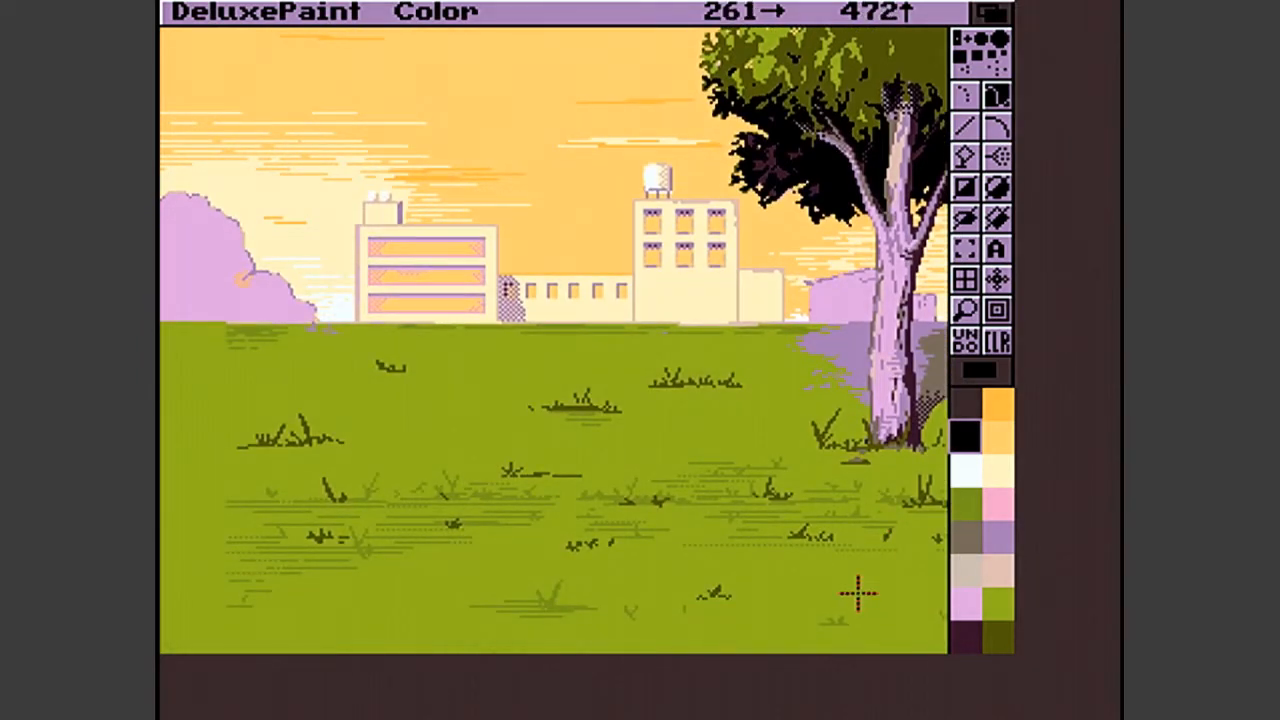
key("Down")
key("Down")
key("Down")
key("Down")
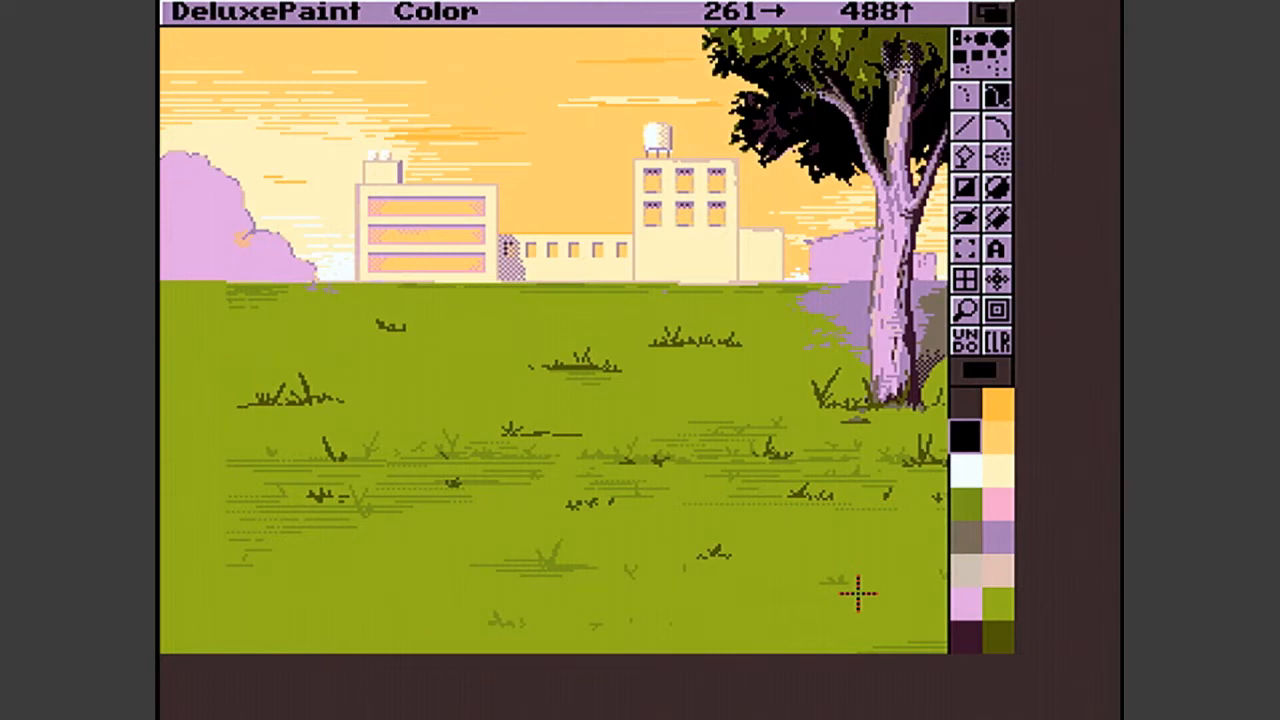
key("Up")
key("Up")
key("Up")
key("Up")
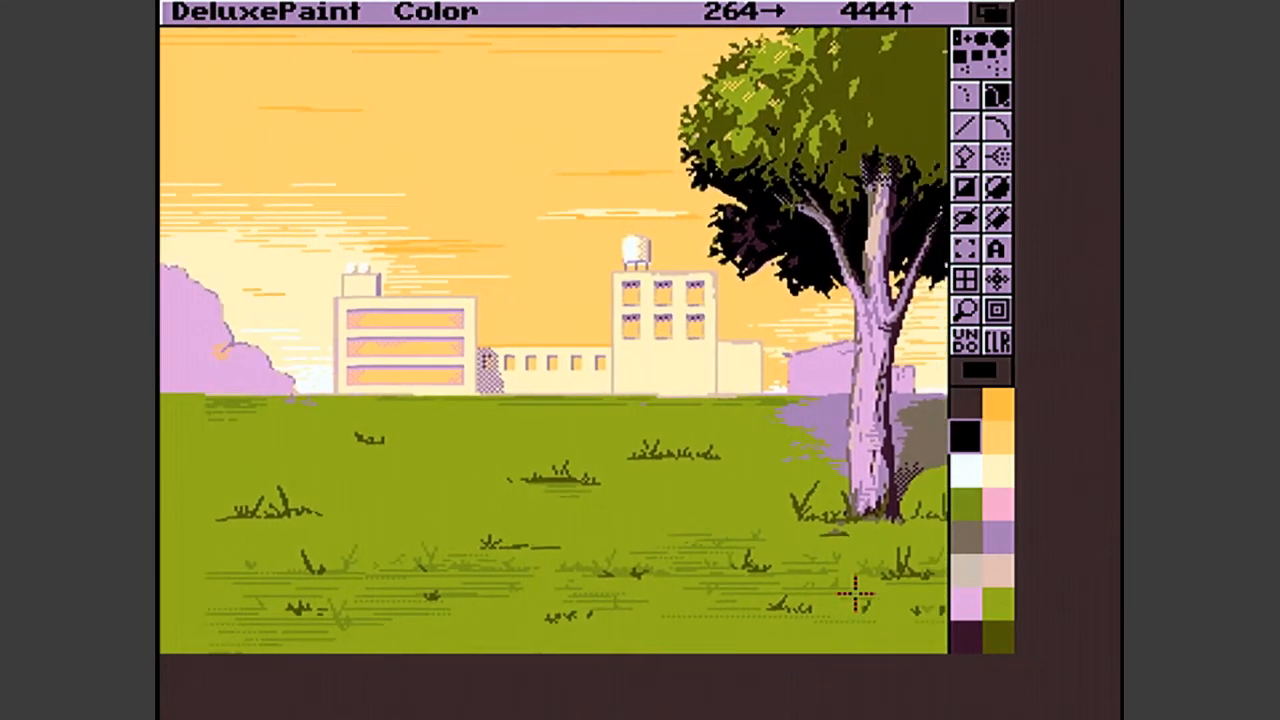
key("Right")
key("Right")
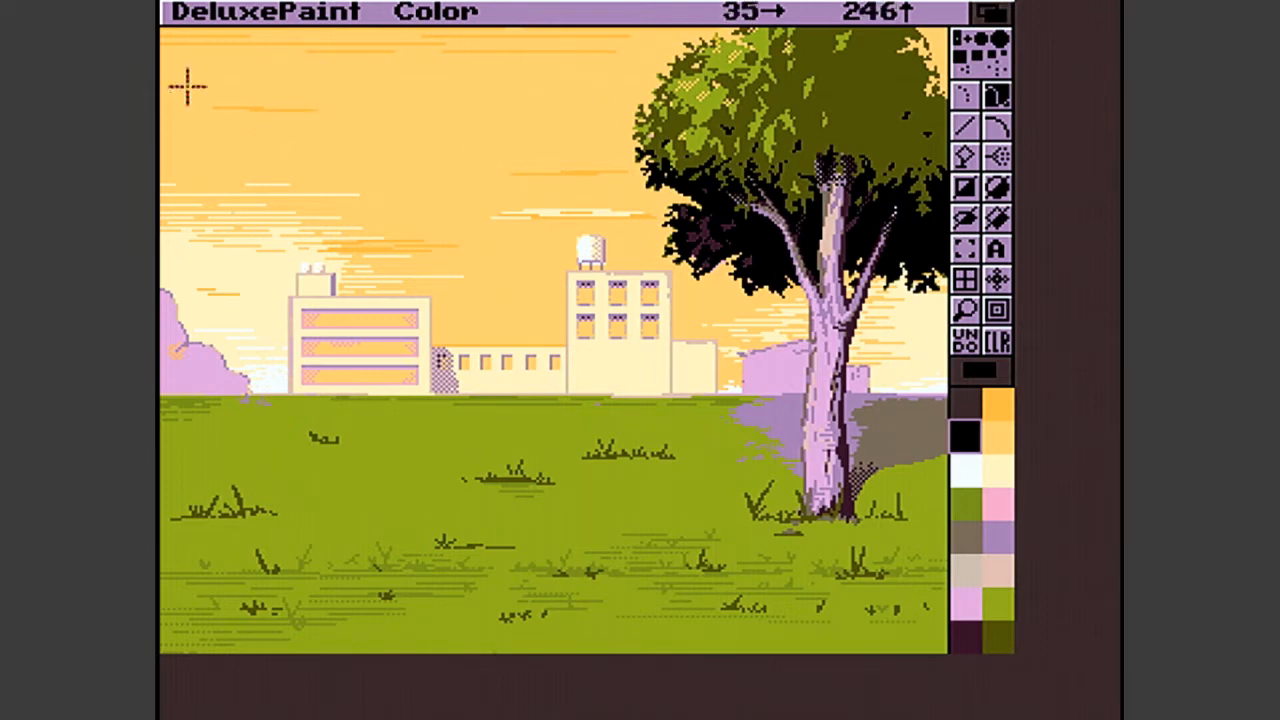
- Quit the background picture's paint session and switch to the DeluxePaint screen with the red-haired character
right_click(180, 10)
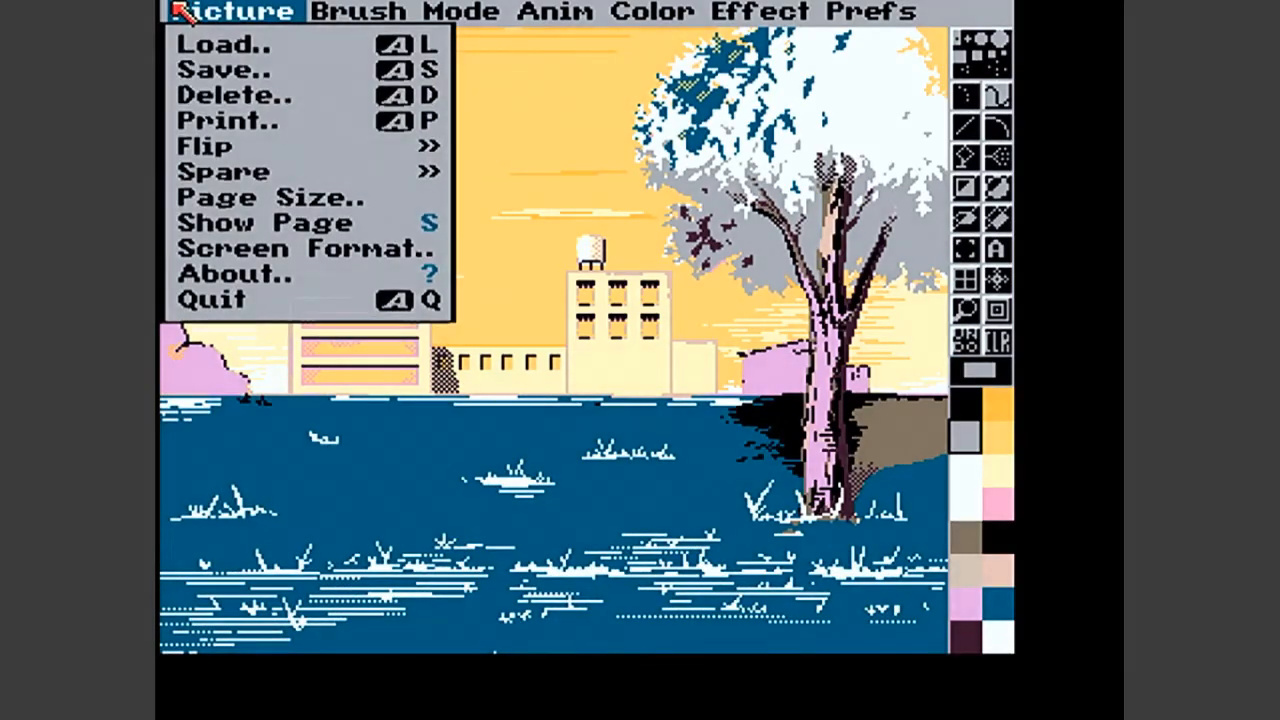
right_click(180, 10)
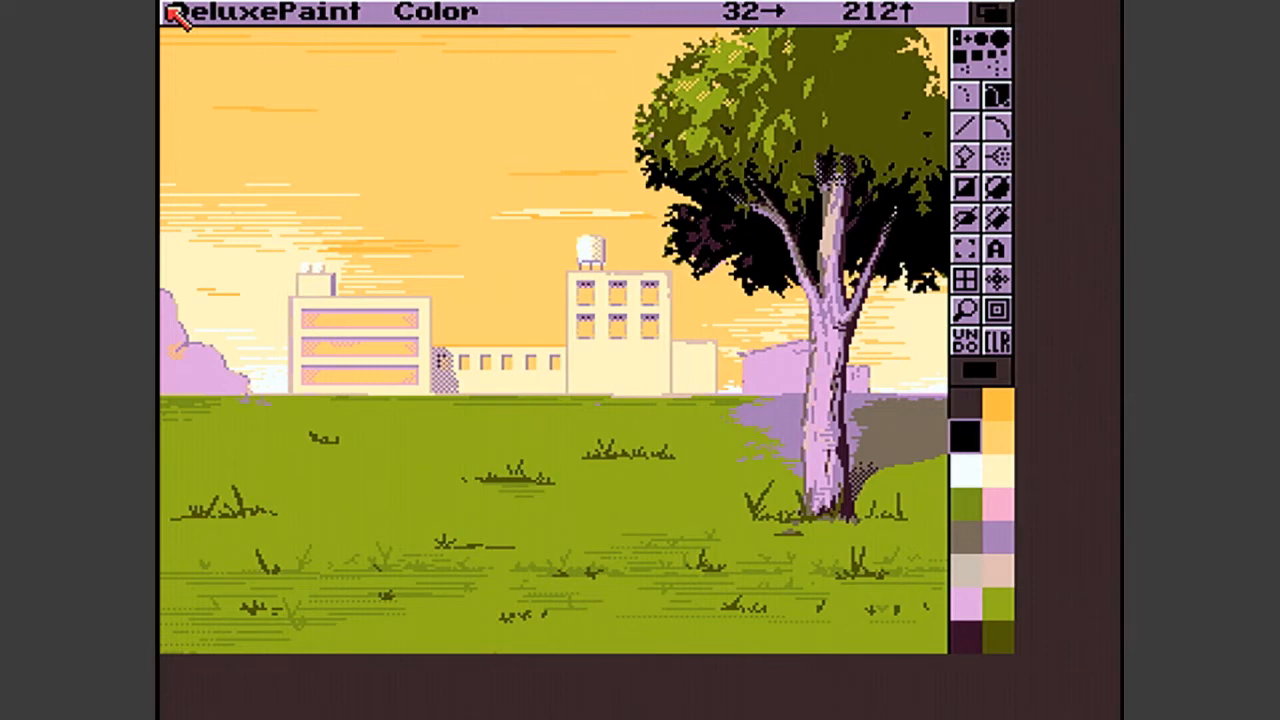
right_click(229, 18)
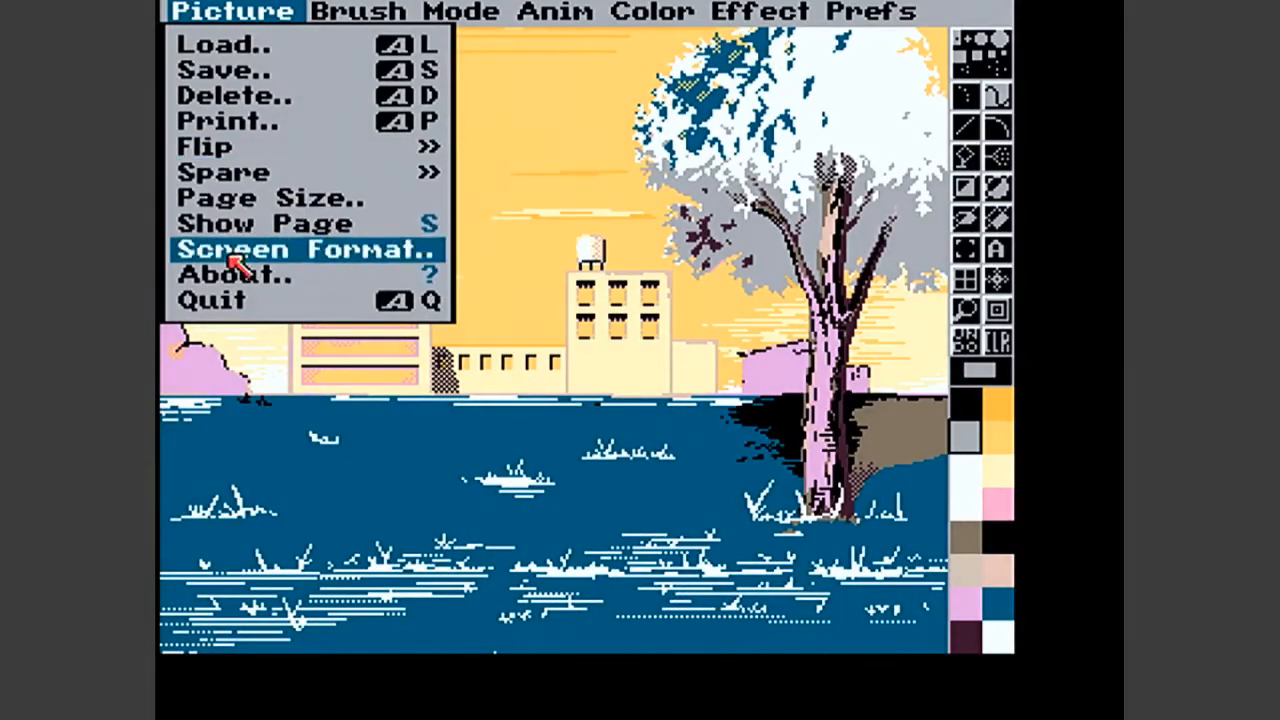
right_click(232, 298)
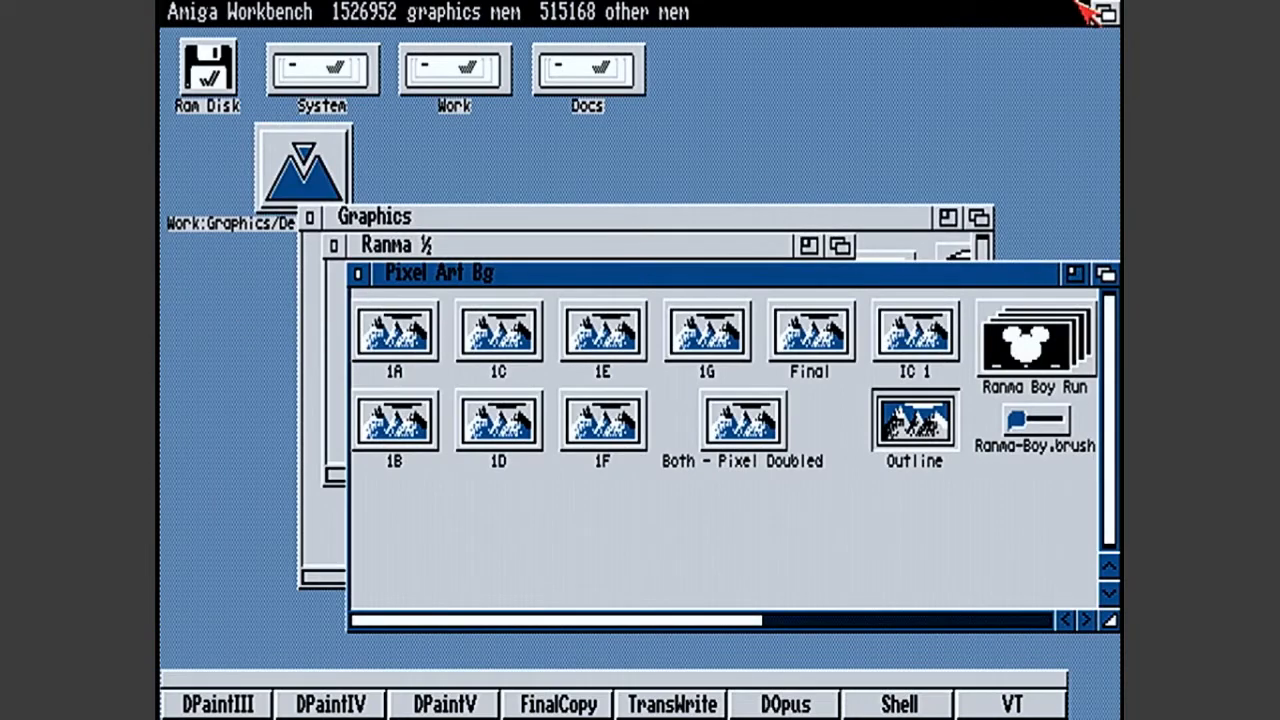
left_click(1105, 12)
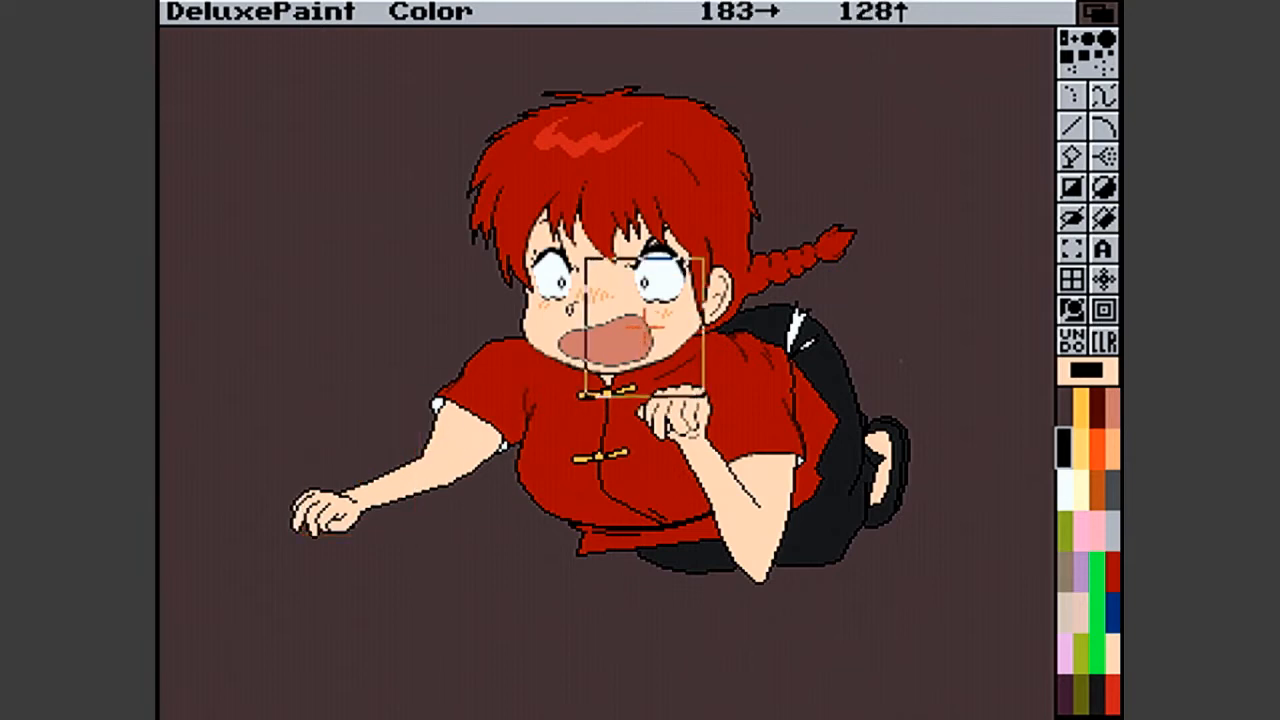
- Inspect the character's eye and mouth magnified, and move the magnification to the empty area above the braid's tip
left_click(648, 300)
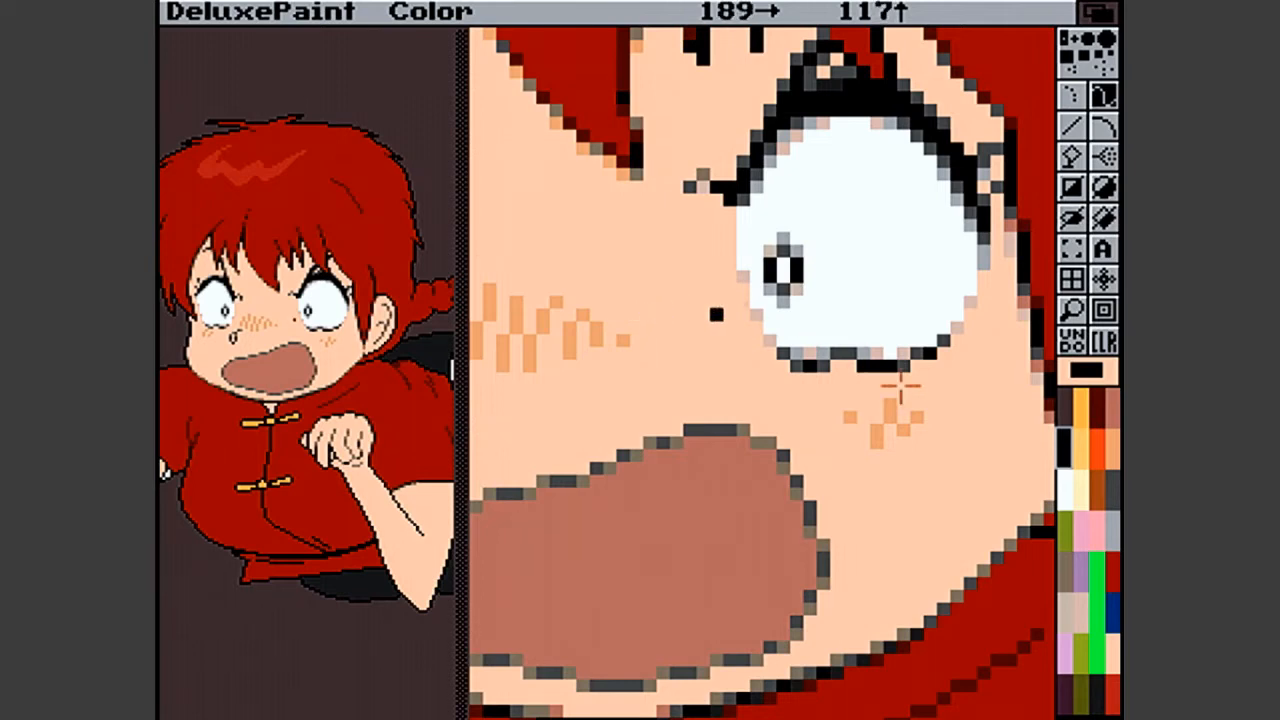
left_click(1080, 312)
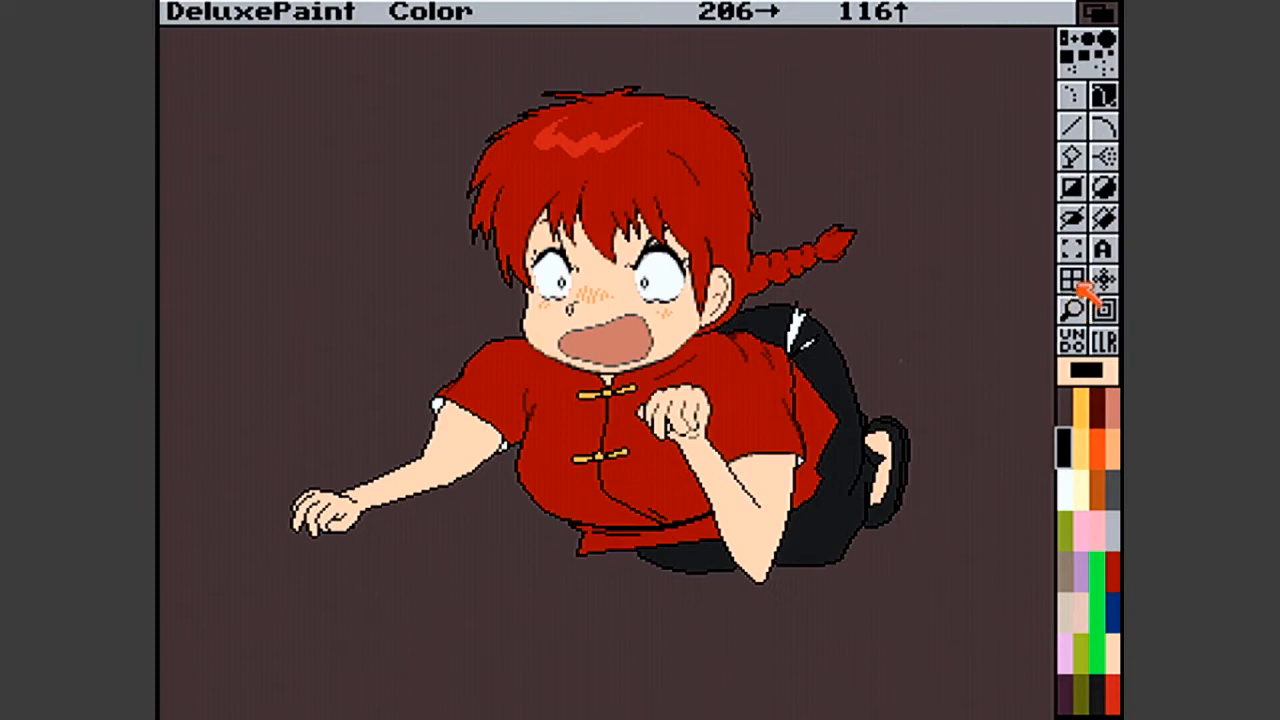
left_click(1085, 312)
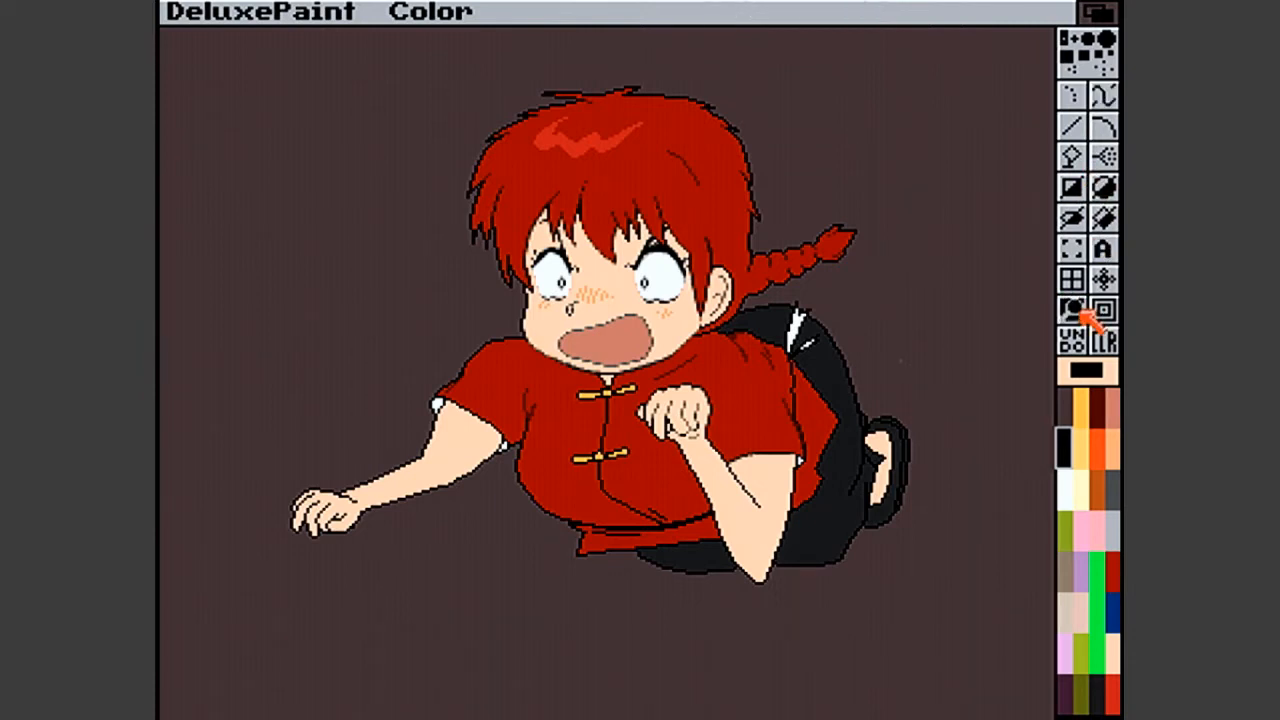
left_click(900, 208)
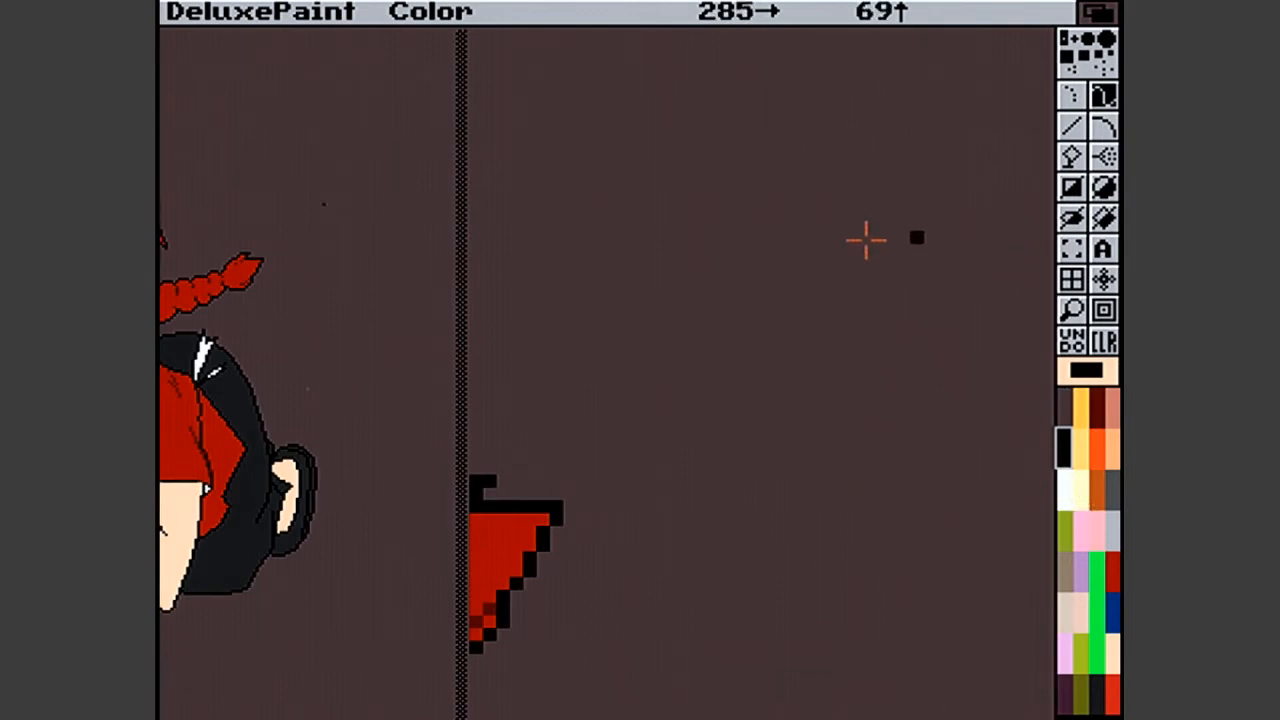
- Draw a curved black stroke in the empty area above the braid's tip with the straight line tool
left_click_drag(887, 163, 873, 210)
key("u")
key("v")
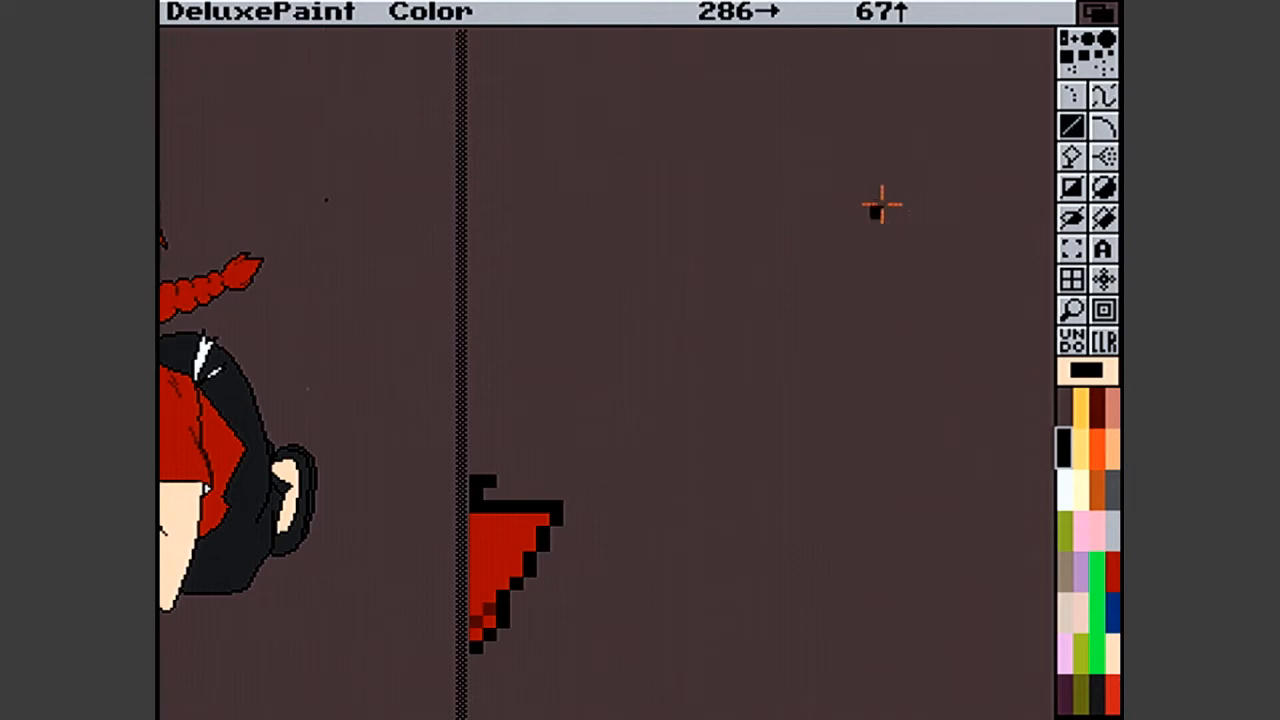
left_click_drag(916, 161, 906, 217)
mouse_move(906, 228)
left_mouse_down()
mouse_move(866, 269)
mouse_move(797, 271)
mouse_move(746, 286)
mouse_move(740, 304)
left_mouse_up()
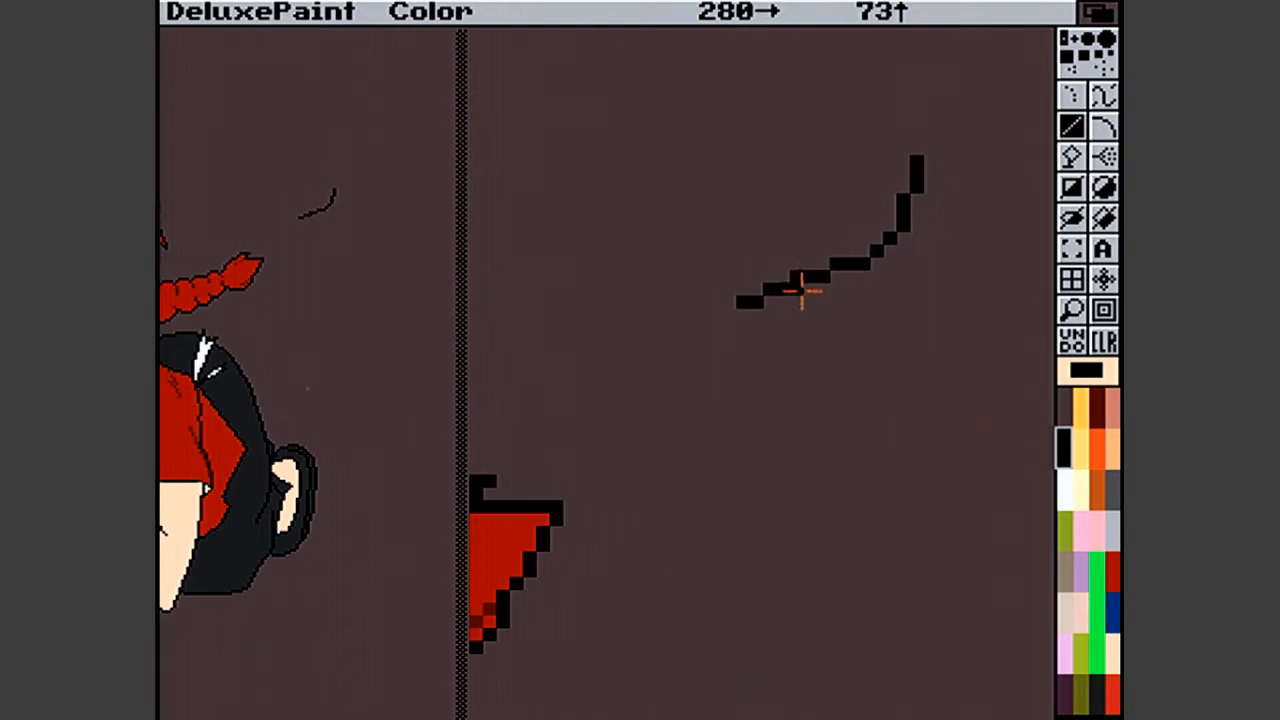
- Set the background colour to the dark brown and use it to erase stray pixels and smooth the curved stroke
right_click(835, 262)
right_click(1066, 412)
right_click(835, 264)
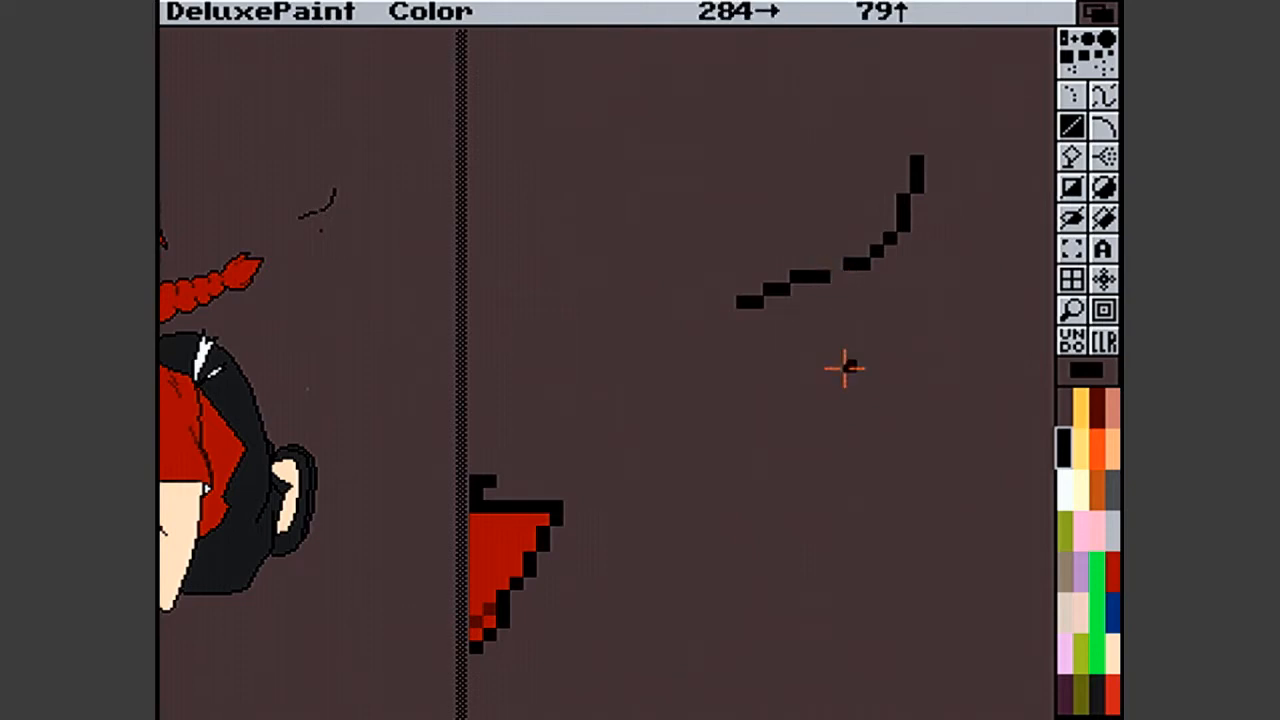
right_click(799, 276)
left_click(865, 252)
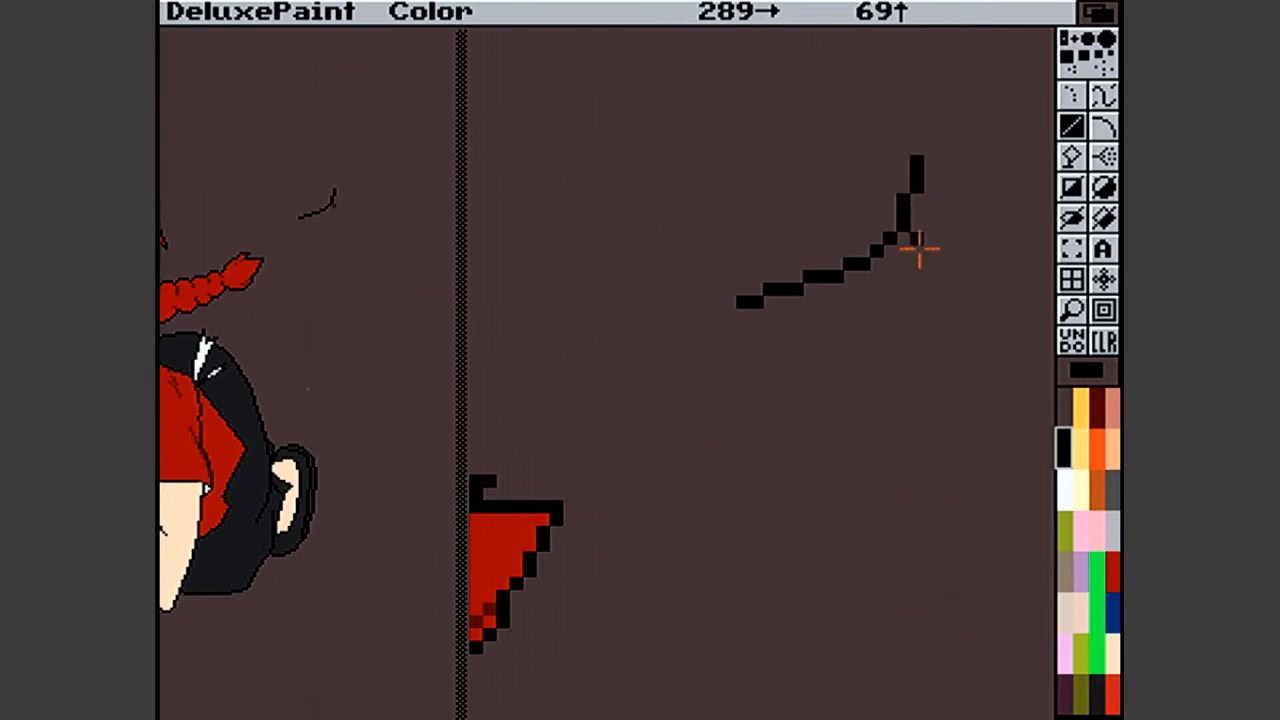
- Draw a second curved black stroke beneath the first, extending its lower end further towards the braid
mouse_move(899, 311)
left_mouse_down()
mouse_move(891, 354)
mouse_move(794, 386)
mouse_move(812, 391)
left_mouse_up()
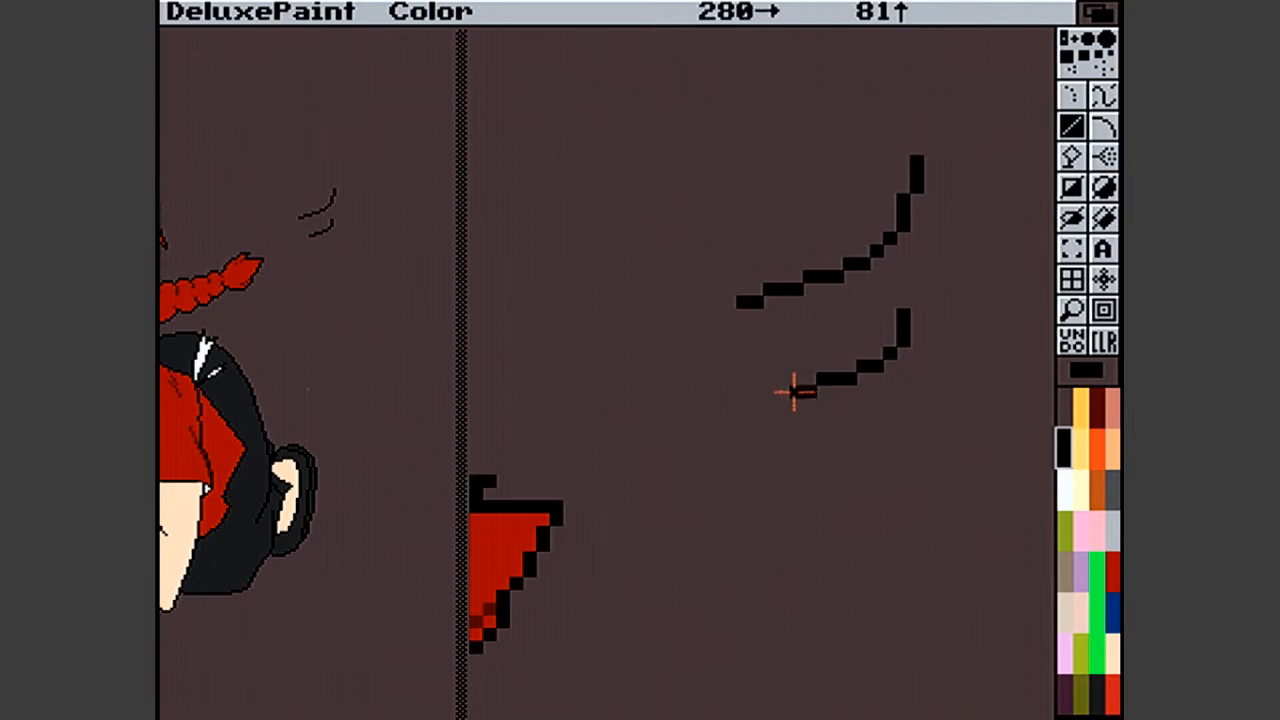
left_click(783, 394)
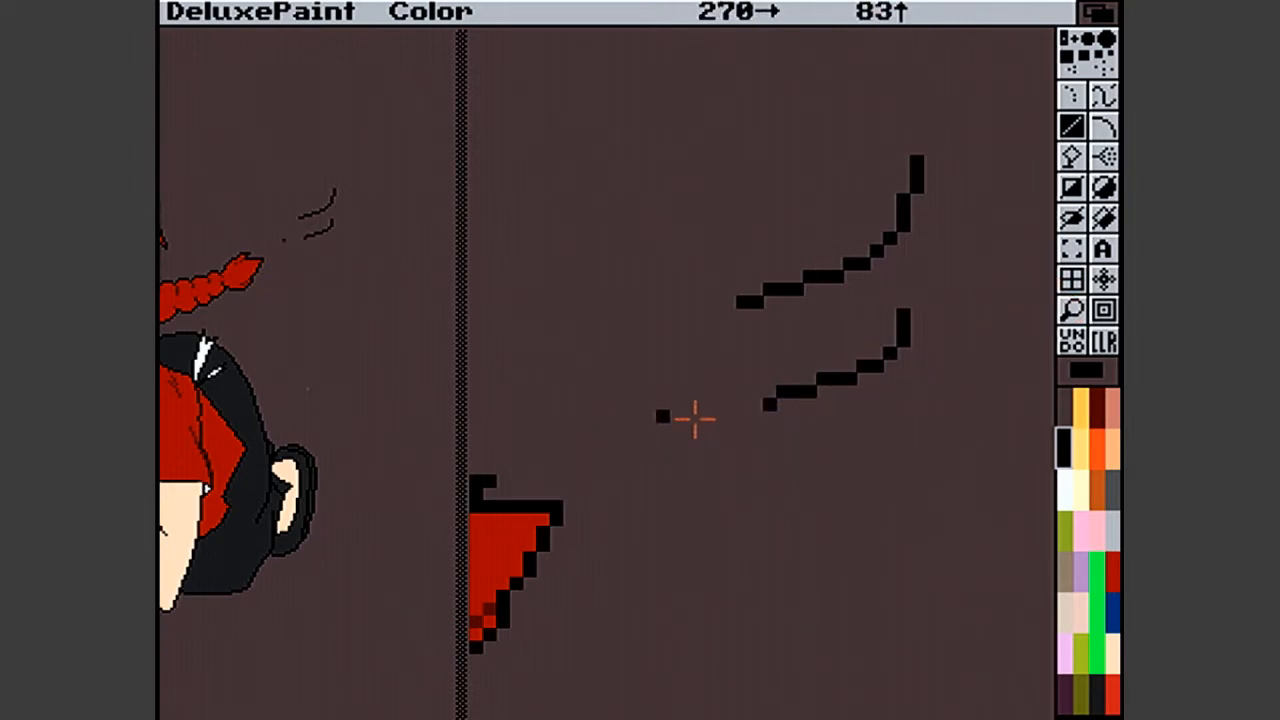
left_click_drag(748, 413, 714, 434)
left_click(727, 420)
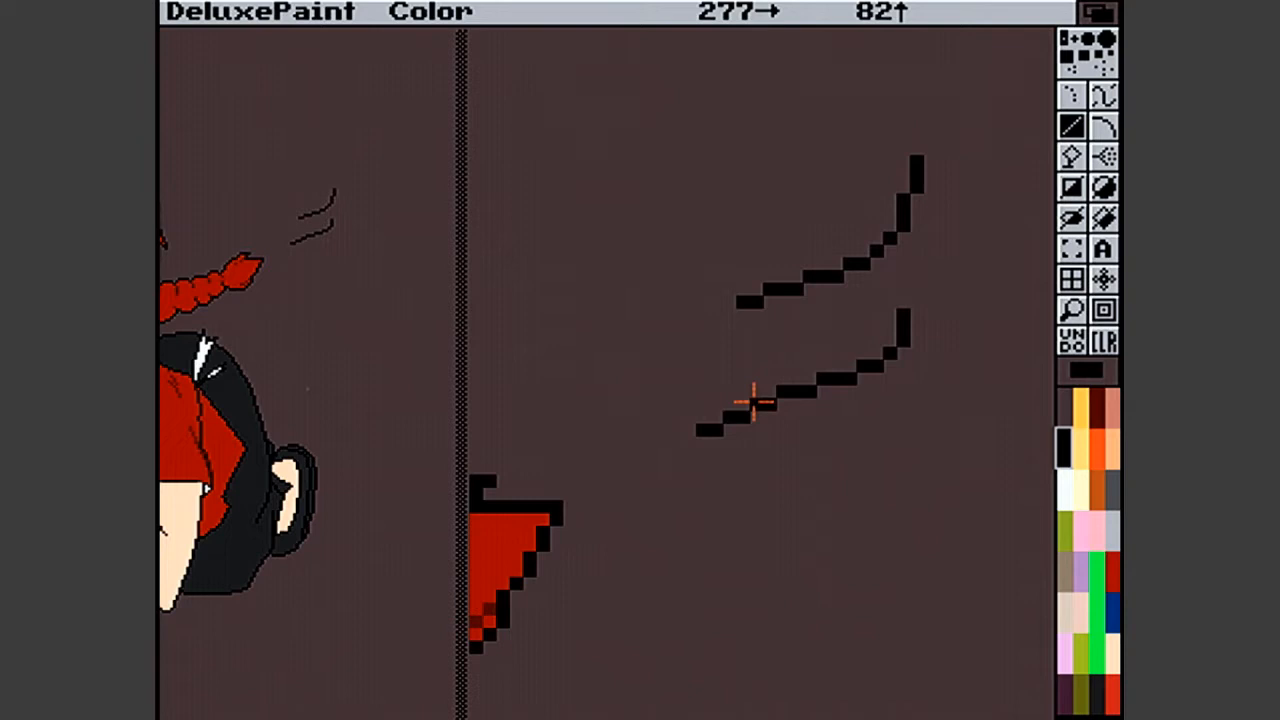
- Even out the lower stroke's pixel steps by adding black pixels and erasing surplus ones at its bend
left_click(769, 443)
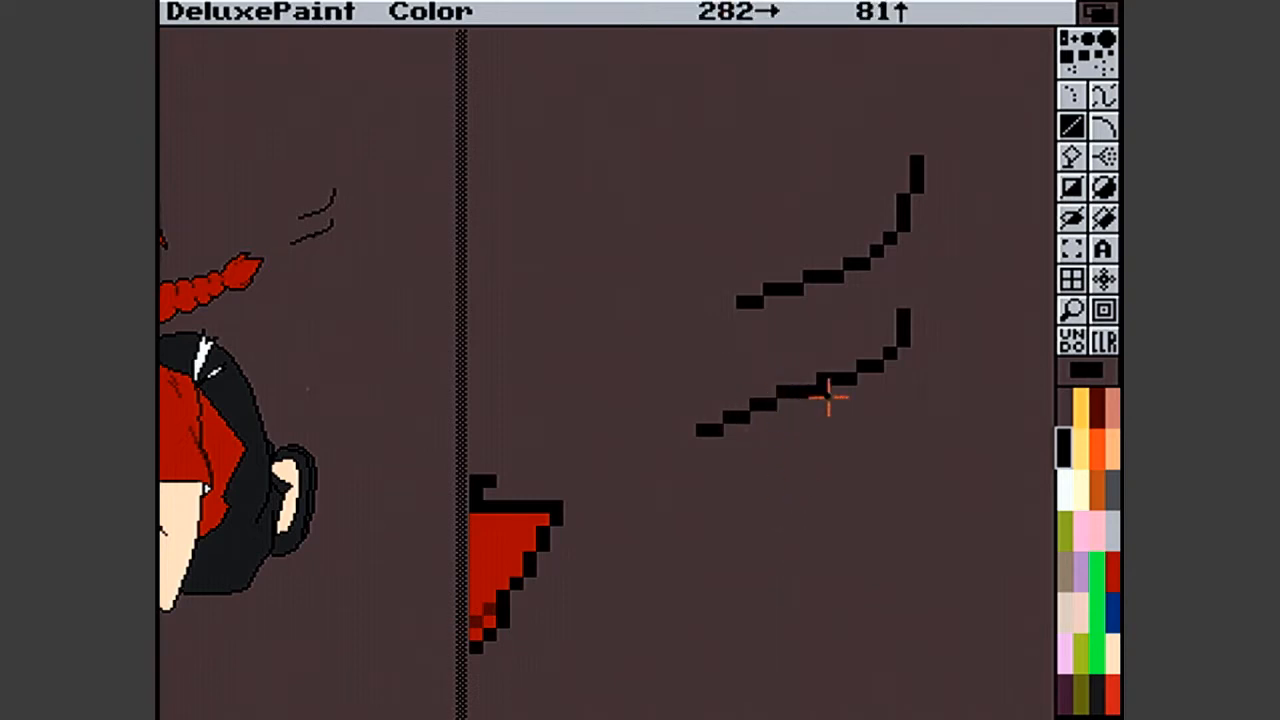
left_click(878, 354)
right_click(892, 352)
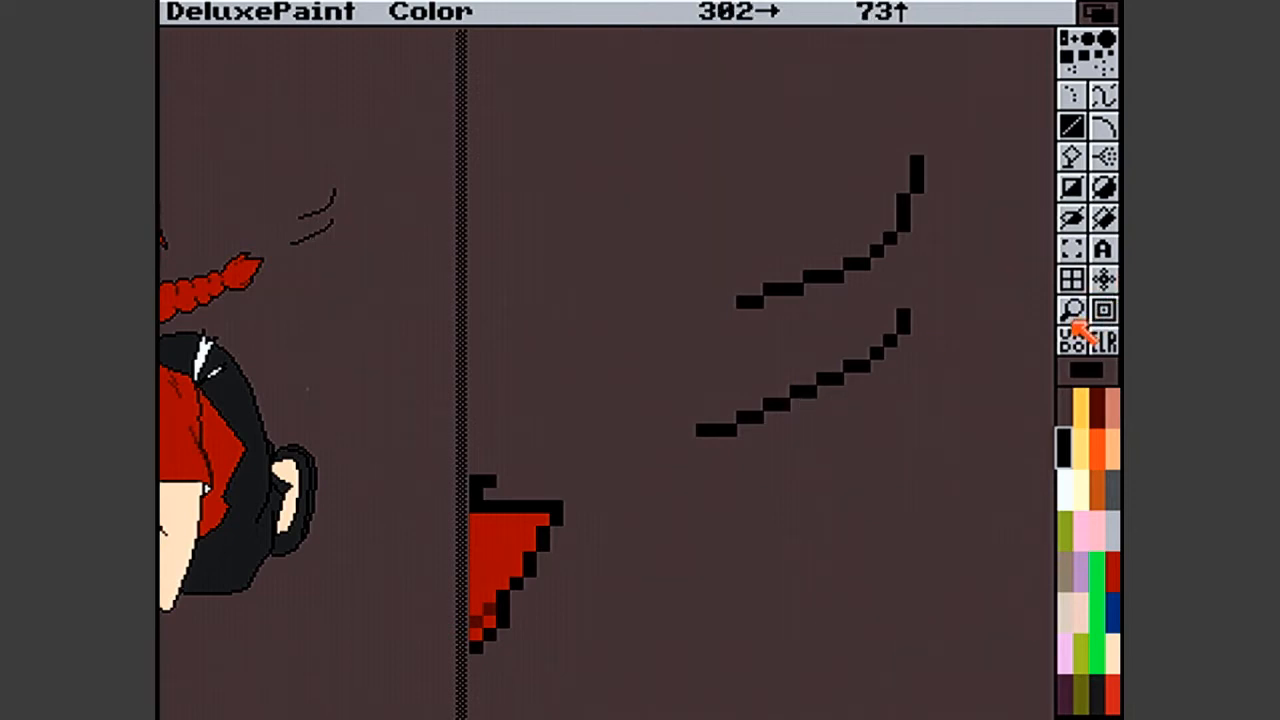
left_click(796, 417)
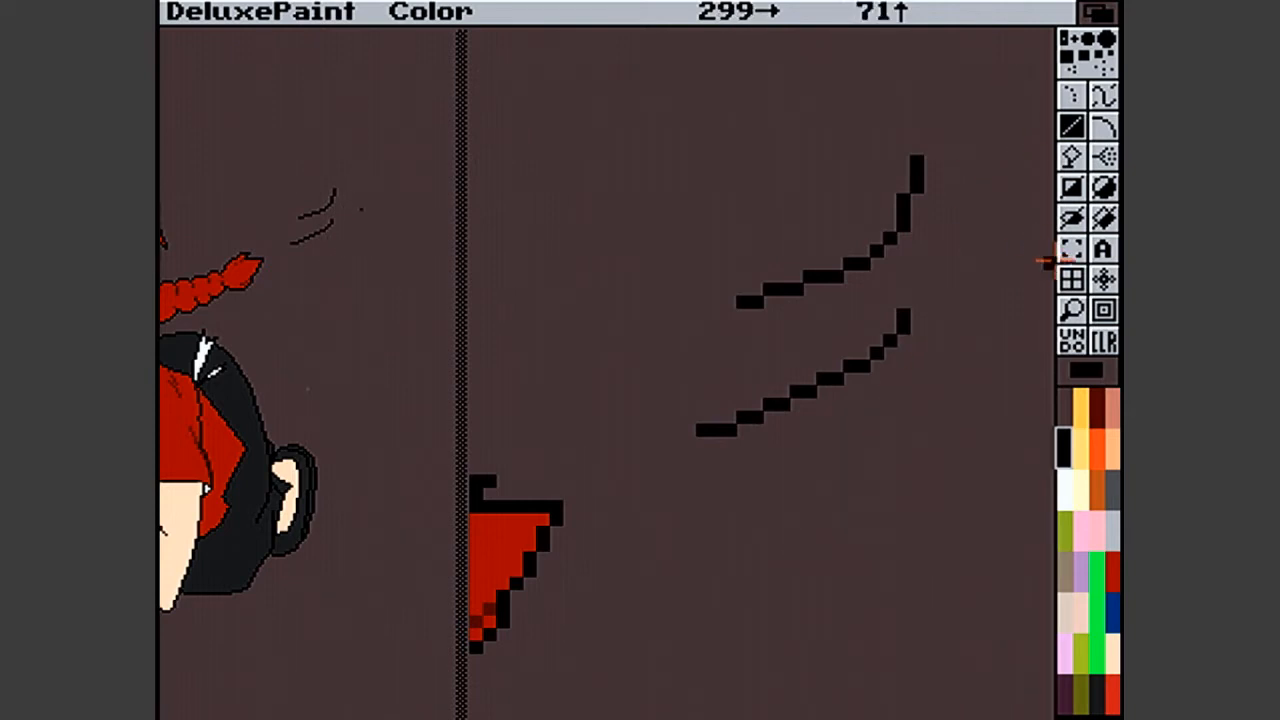
- Magnify the area where the red shirt's pointed side edge meets the black trousers
left_click(1071, 309)
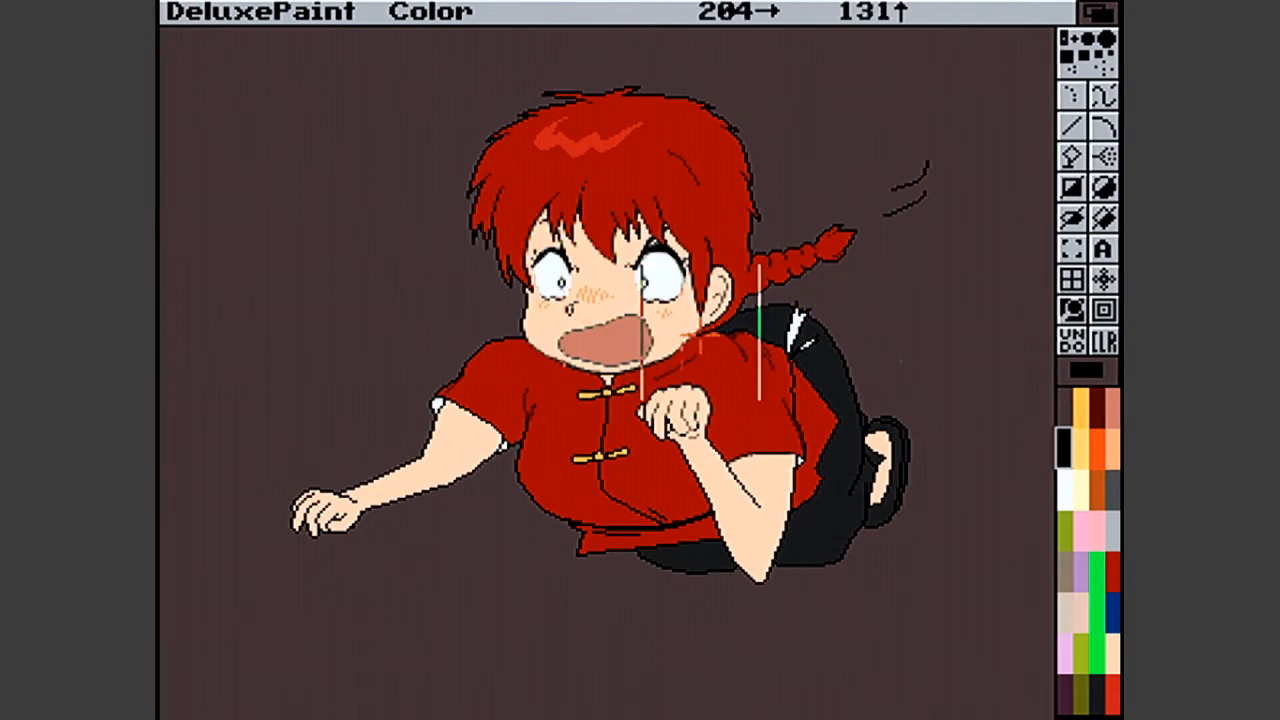
left_click(766, 366)
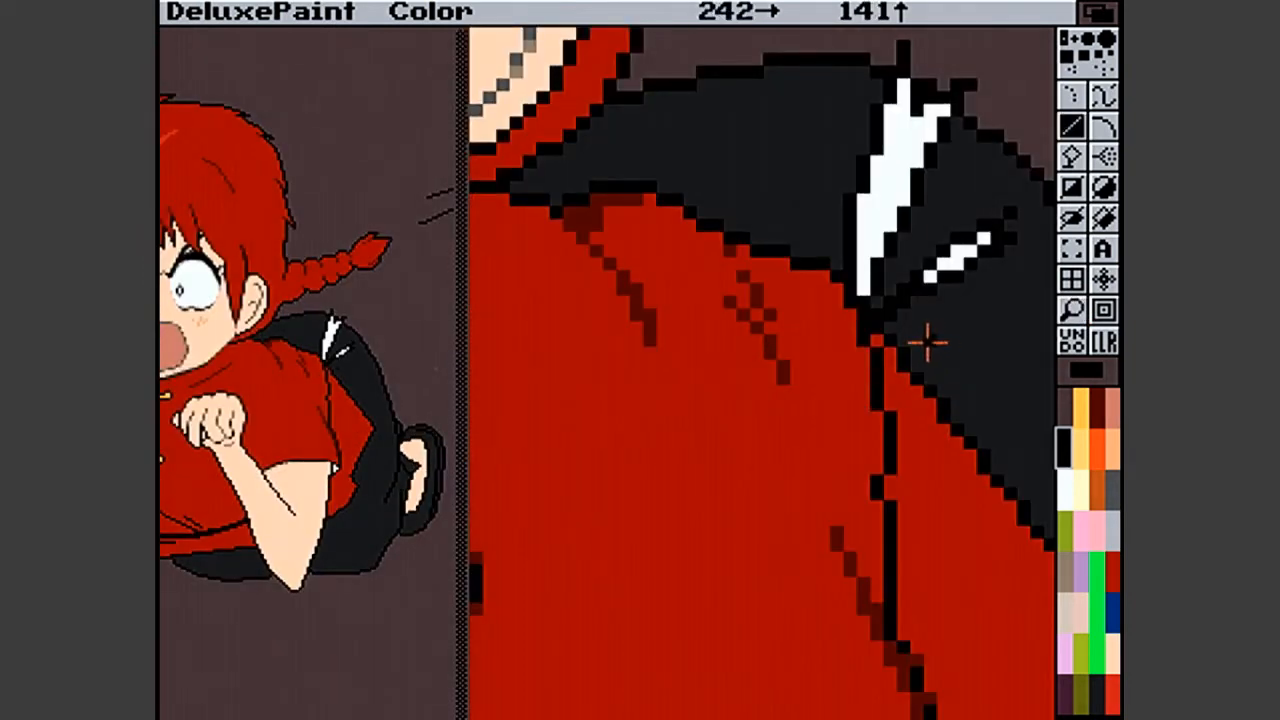
key("Right")
key("Right")
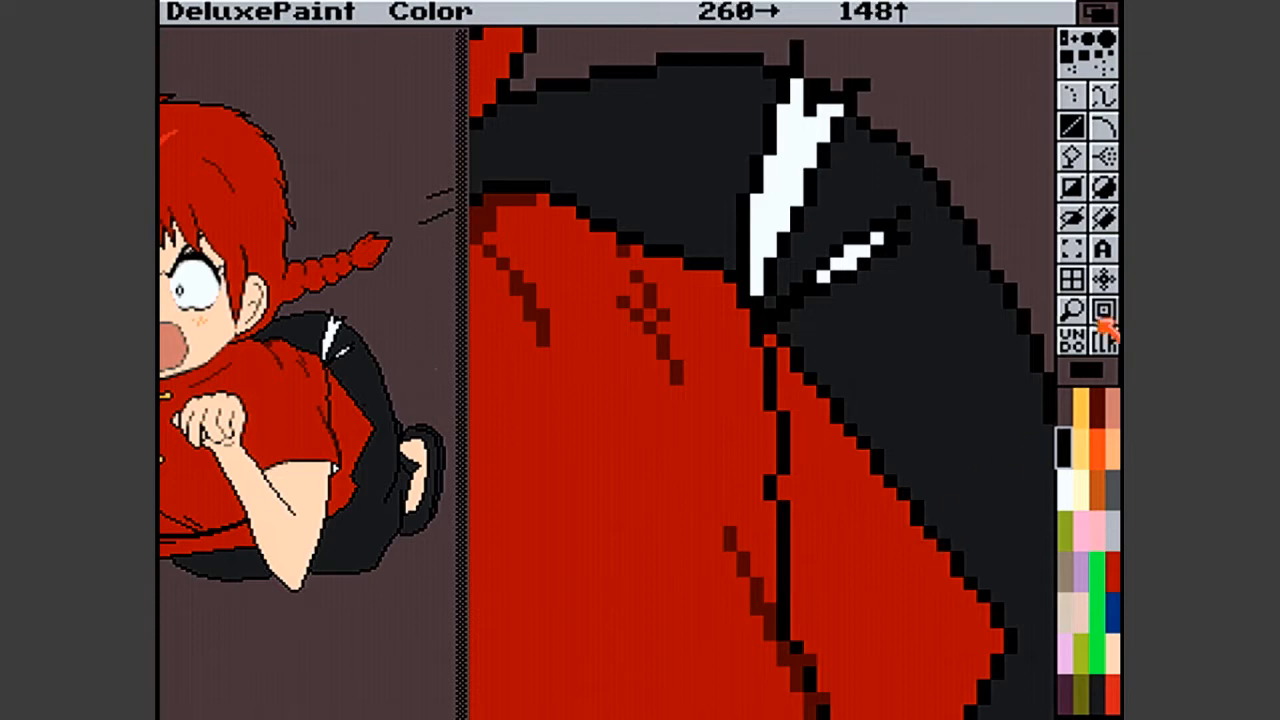
left_click(1078, 310)
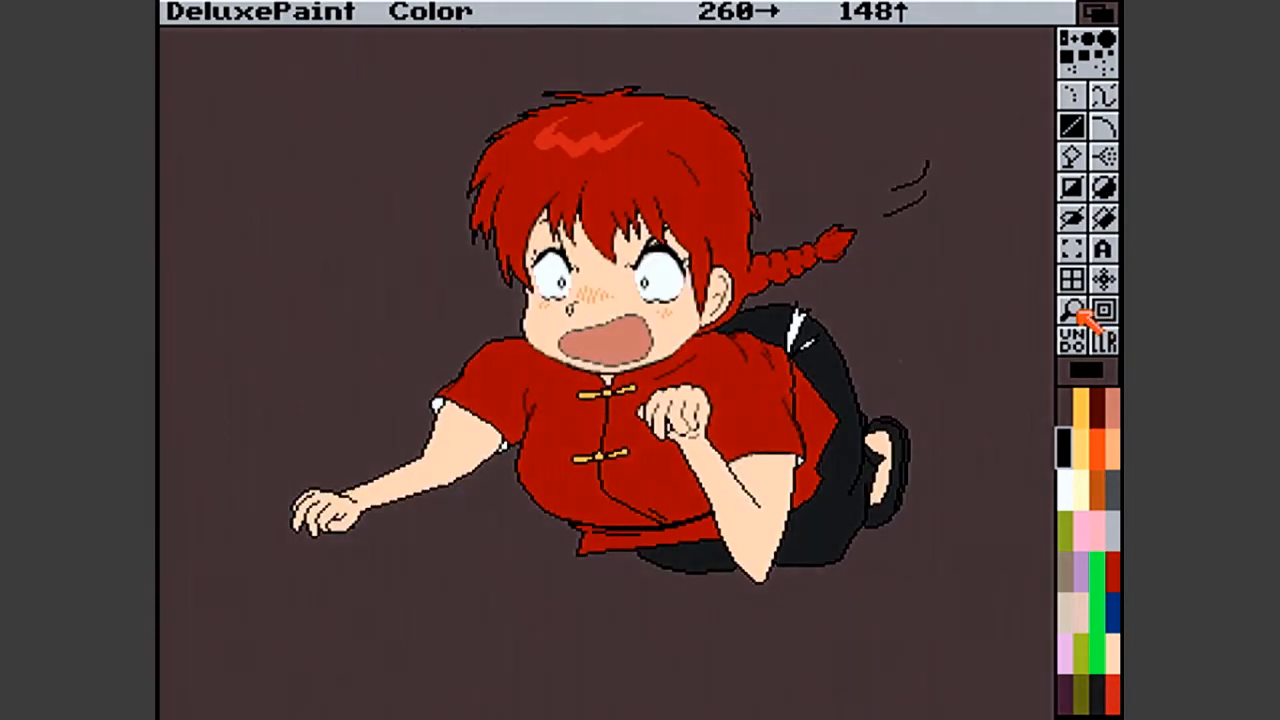
left_click(1080, 312)
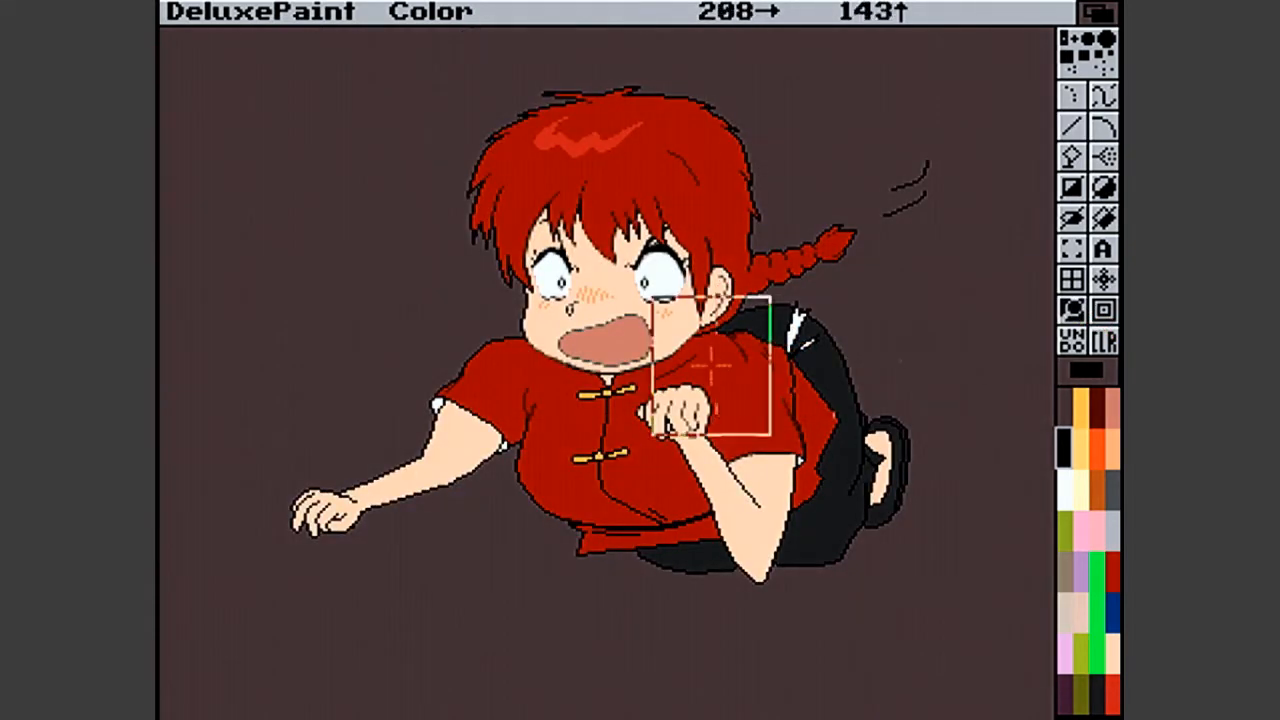
left_click(790, 383)
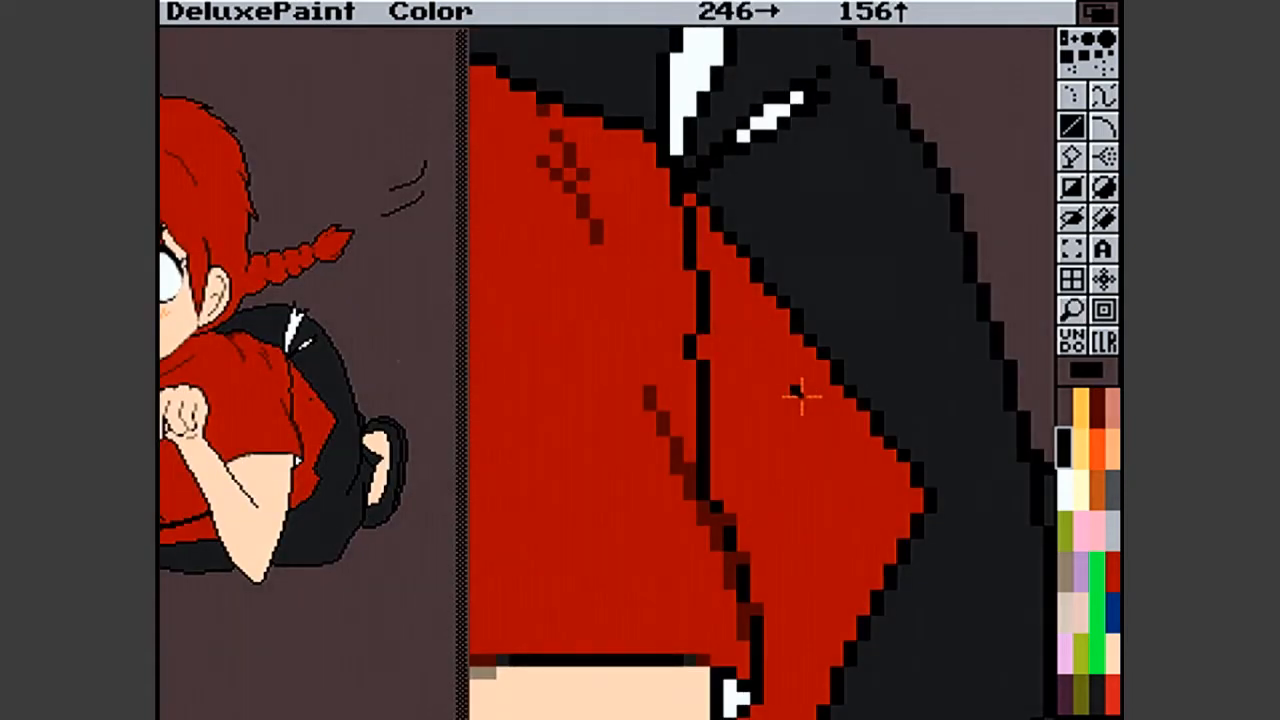
- Try grey smoothing pixels at the steps of the diagonal outline between the red shirt and the black trousers
left_click(1098, 688)
left_click(863, 557)
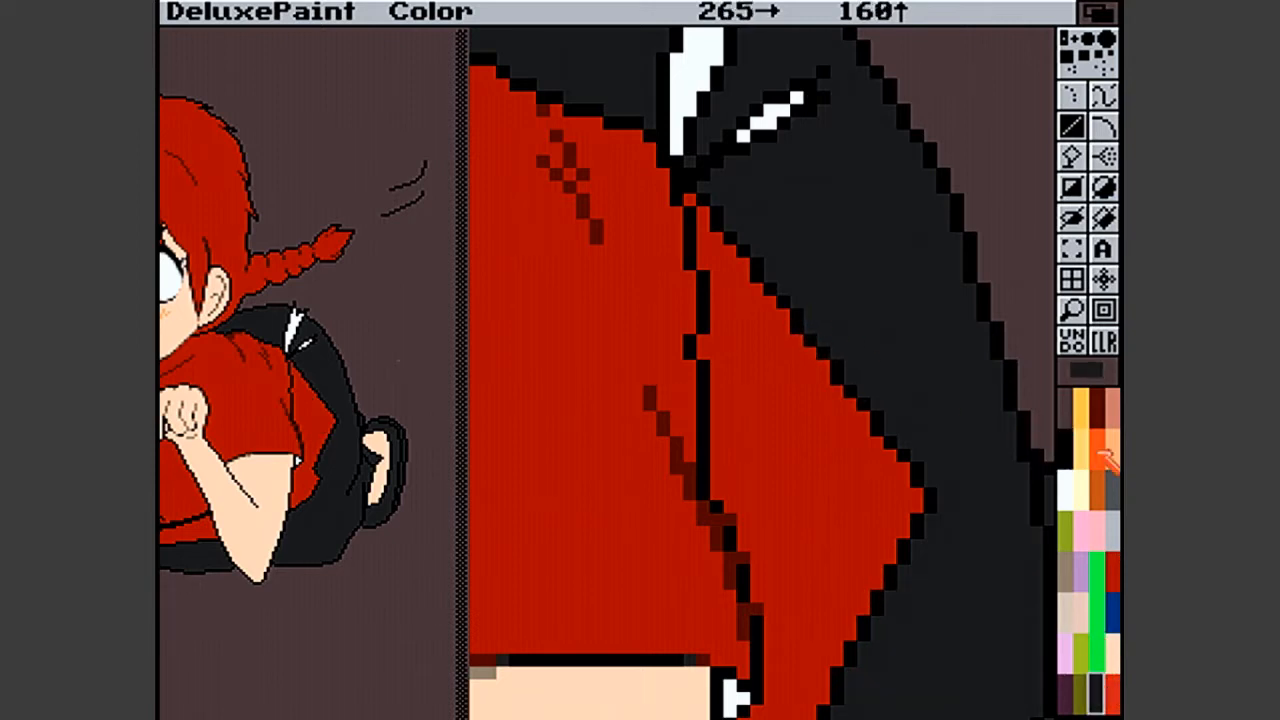
left_click(1112, 488)
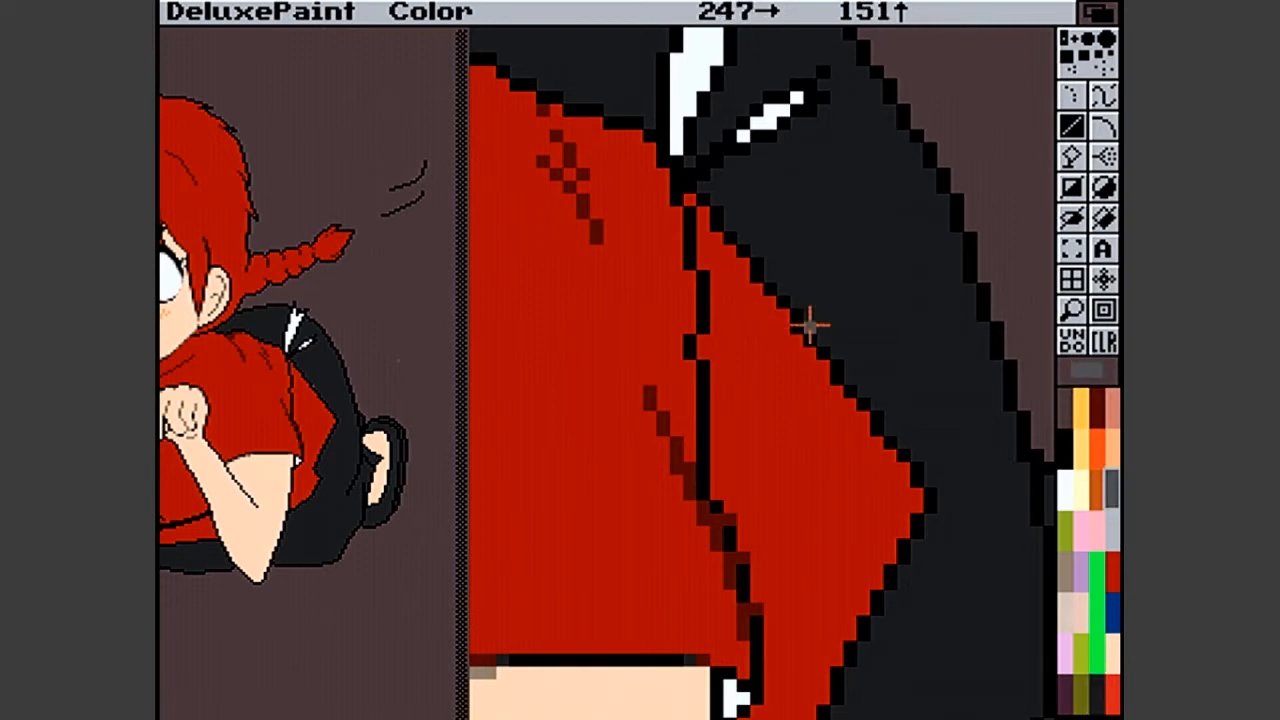
left_click(810, 326)
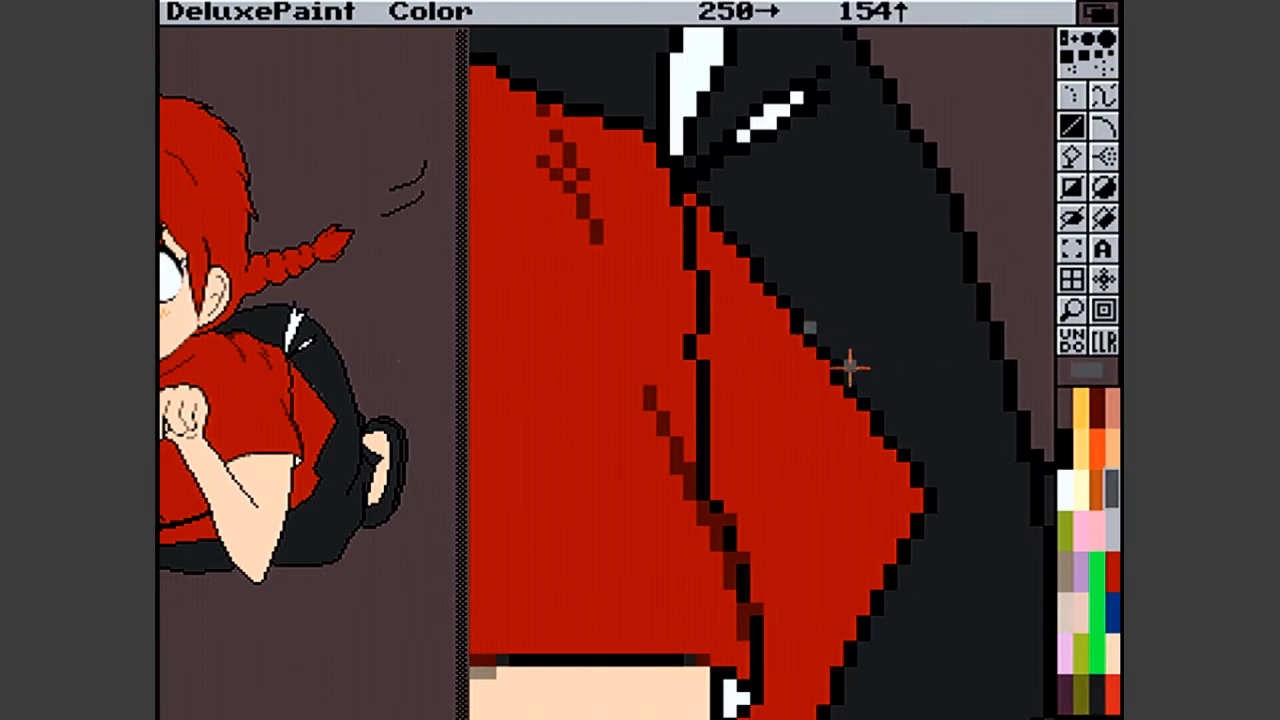
left_click(849, 377)
left_click(888, 430)
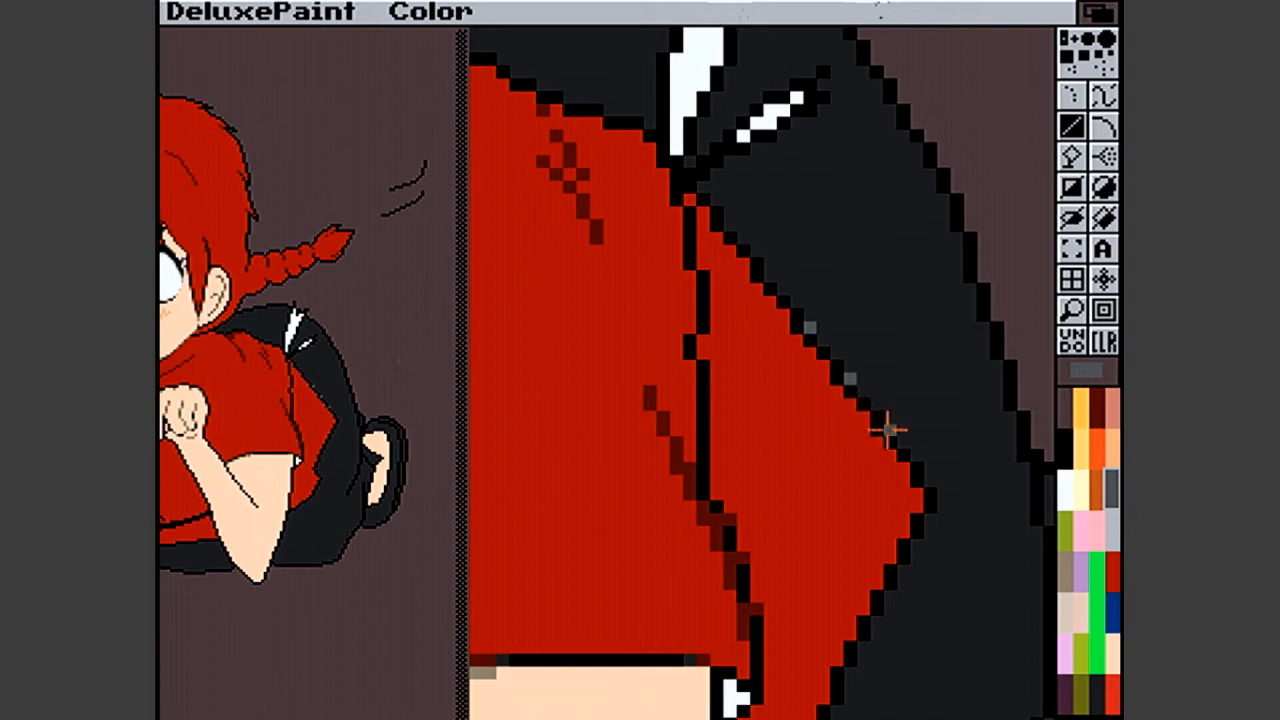
left_click(930, 481)
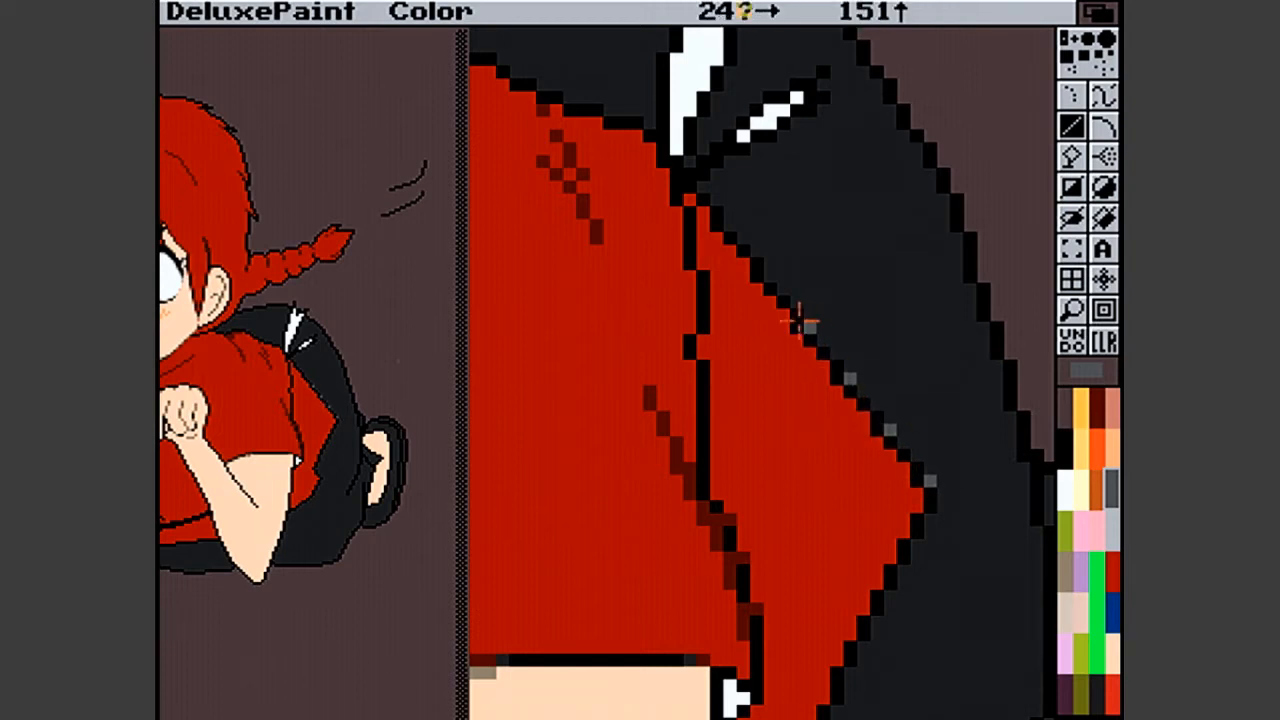
left_click(768, 277)
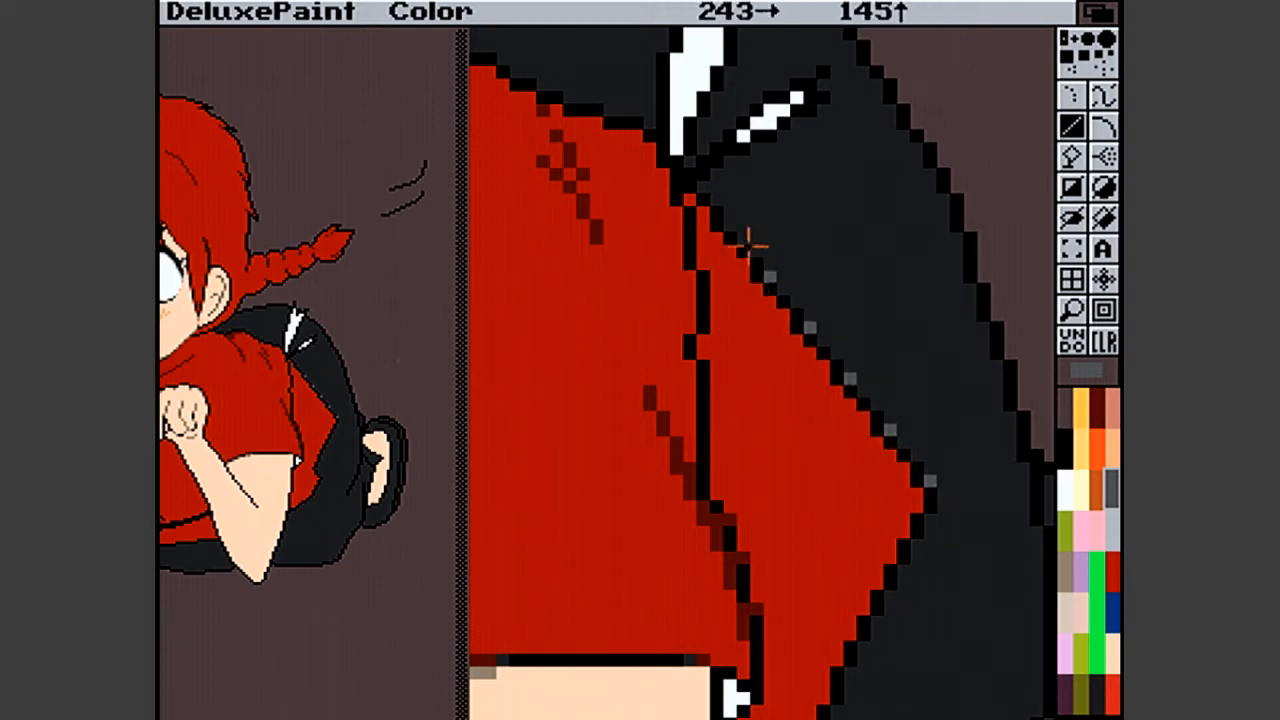
left_click(729, 224)
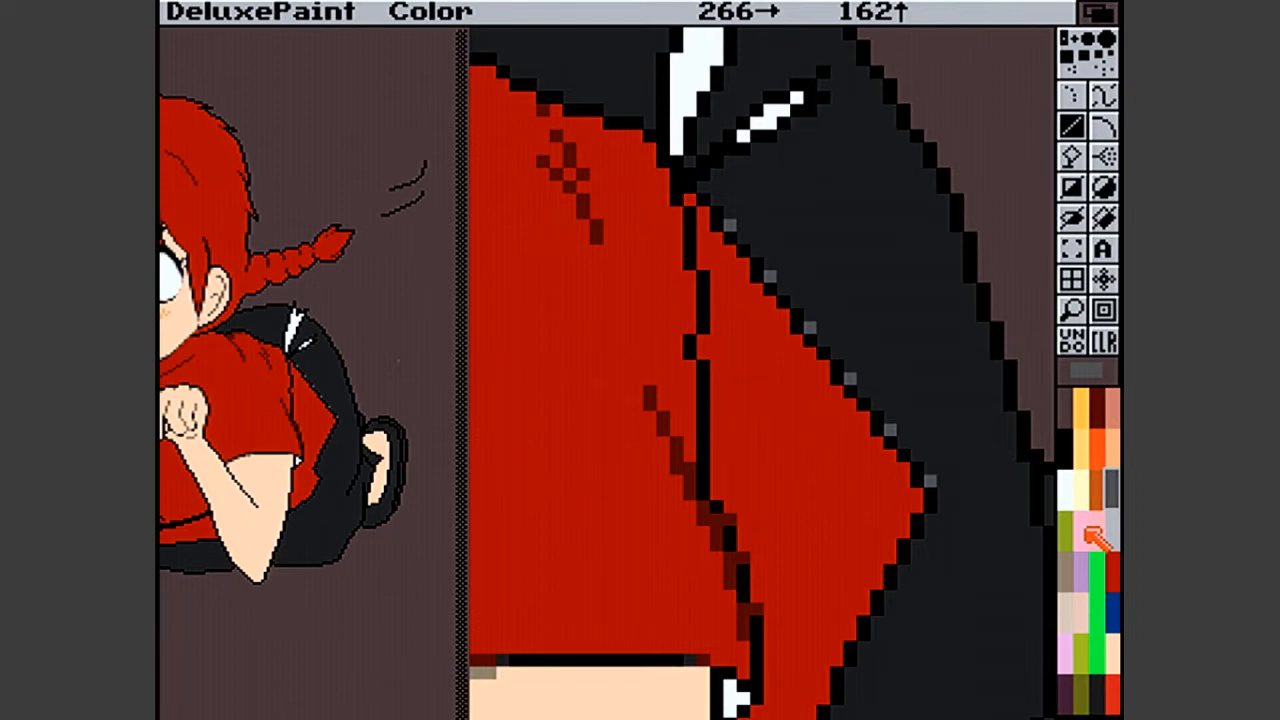
- Recolour the six grey smoothing pixels along the shirt's diagonal outline in dark purple
left_click(1070, 695)
left_click(922, 478)
left_click(891, 430)
left_click(848, 377)
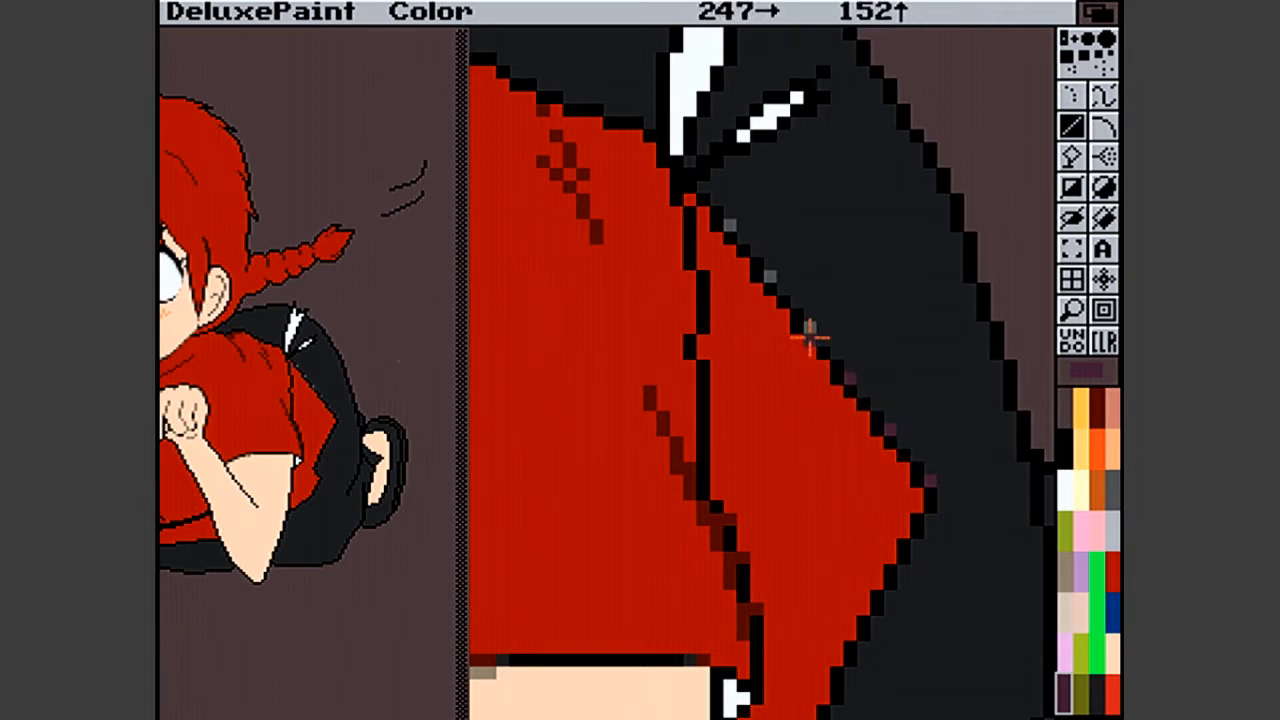
left_click(808, 326)
left_click(772, 272)
left_click(729, 224)
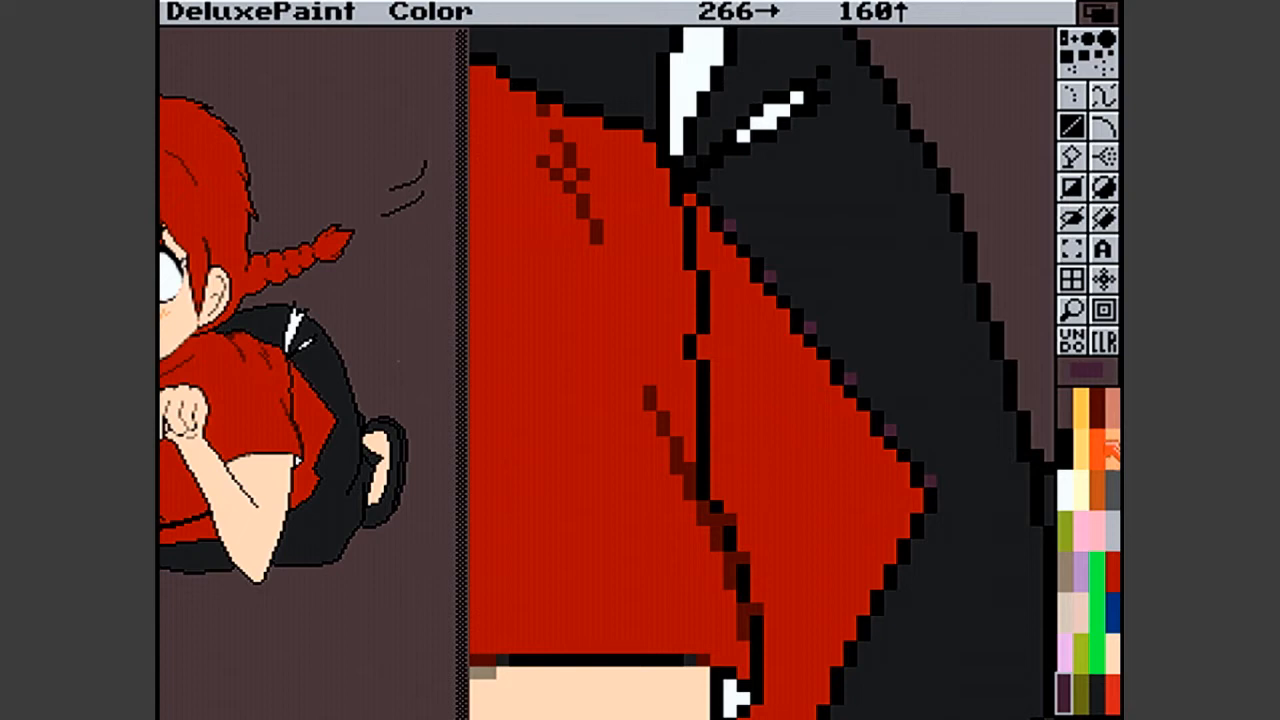
- Replace the dark purple smoothing pixels along the shirt's diagonal outline with dark red ones
left_click(1097, 402)
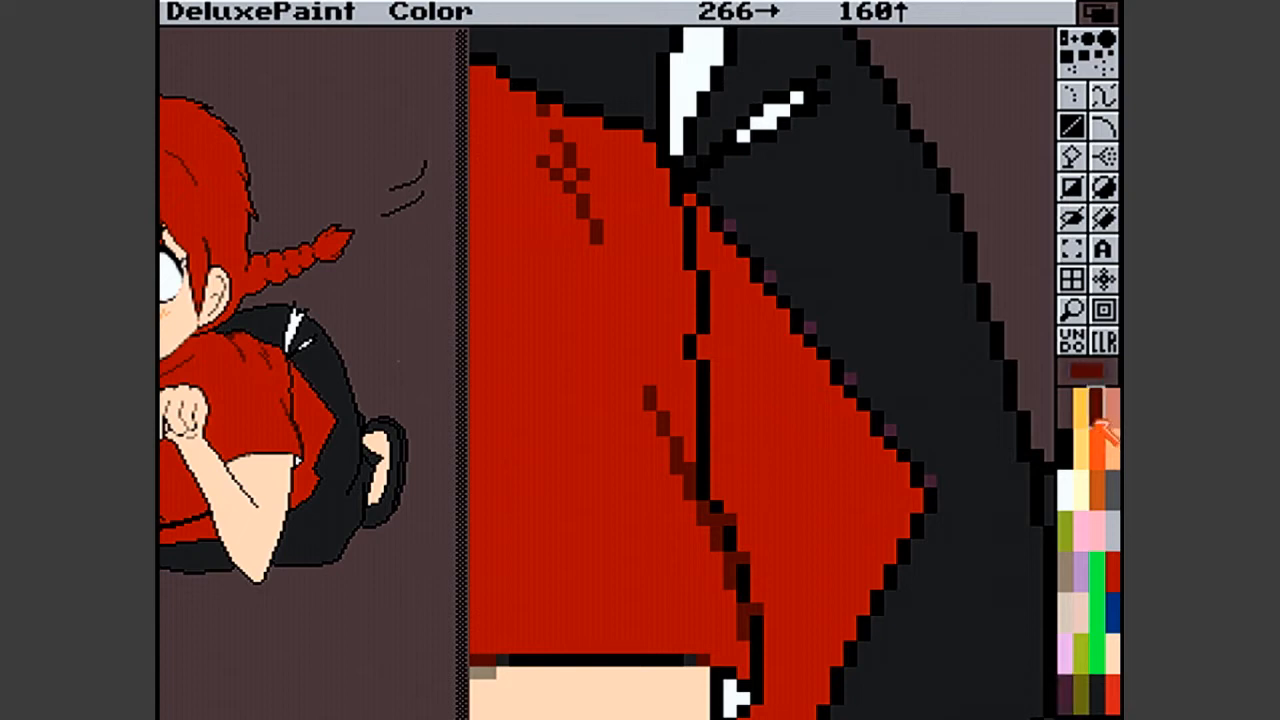
left_click(929, 480)
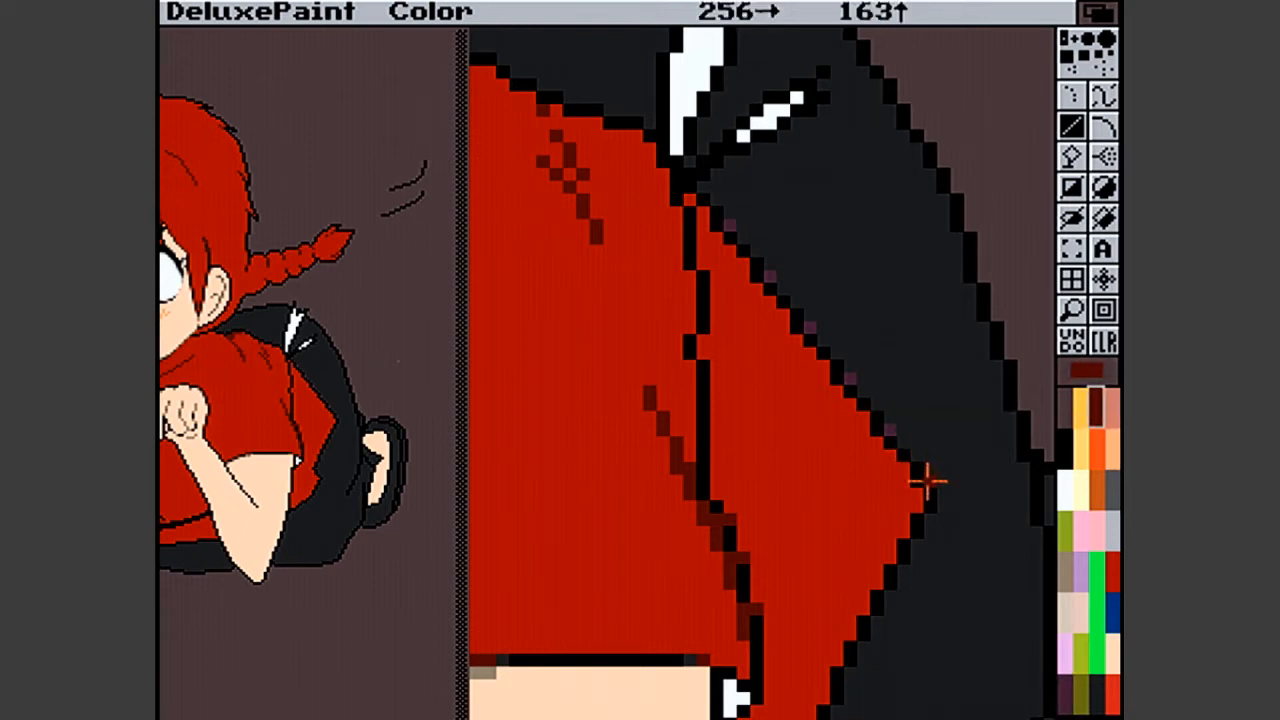
left_click(888, 425)
left_click(851, 377)
left_click(808, 325)
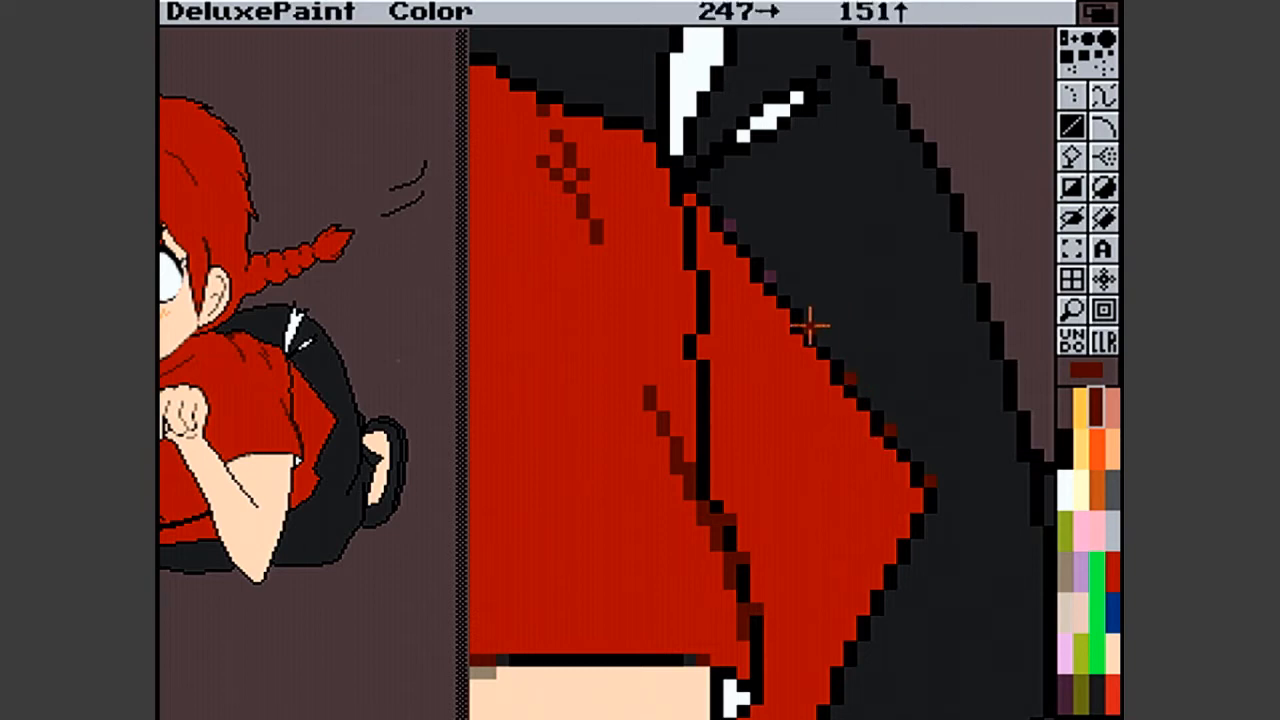
left_click(772, 281)
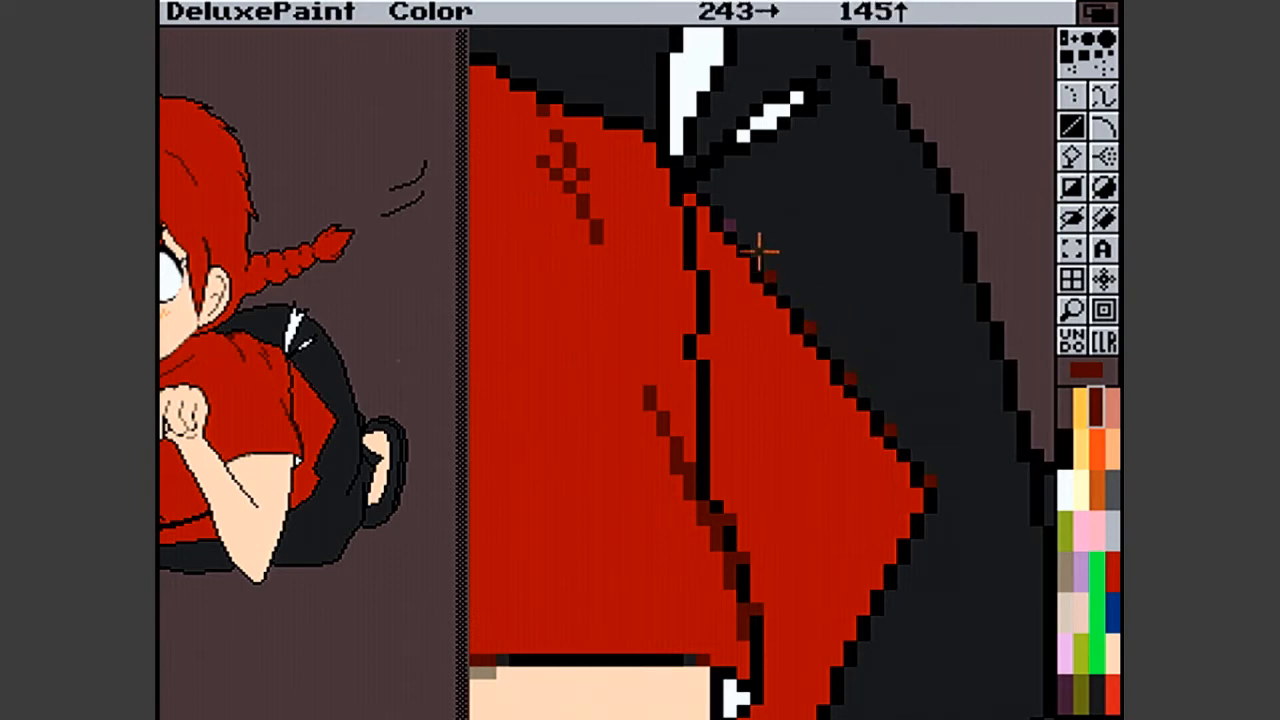
left_click(729, 224)
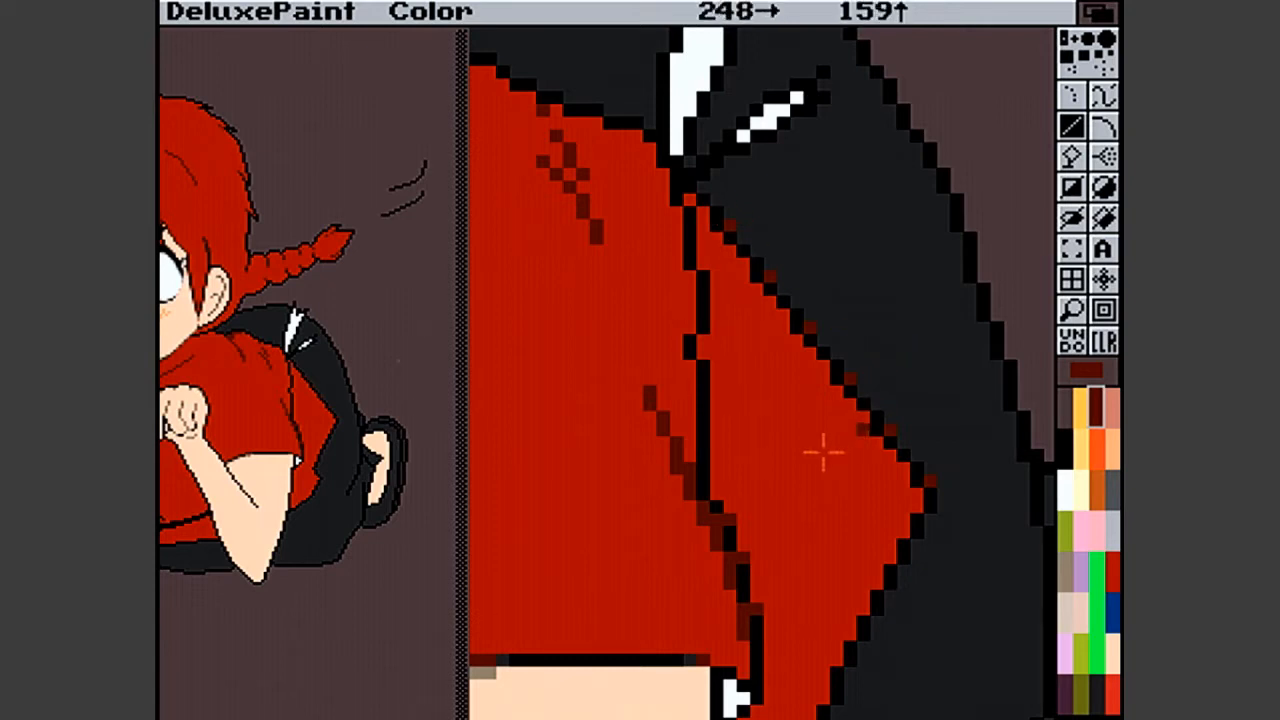
- Widen the dark red smoothing along the diagonal outline by recolouring the neighbouring black outline pixels dark red
left_click(840, 378)
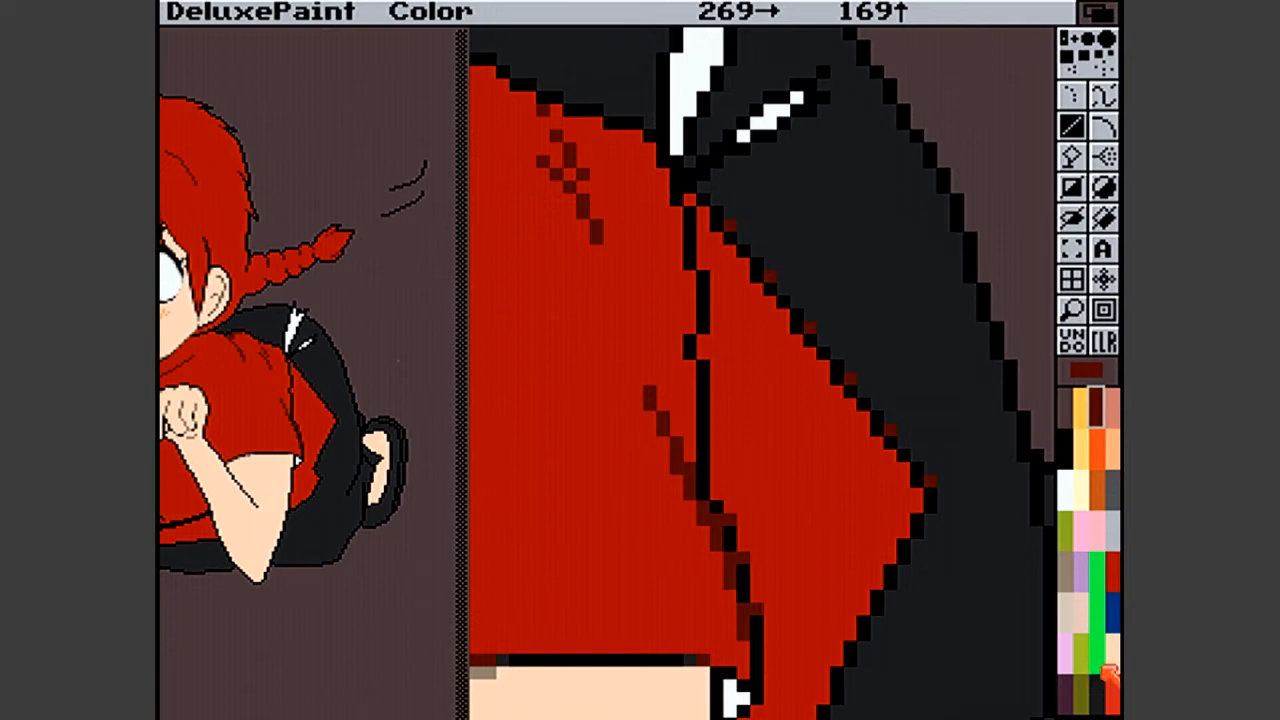
left_click(1066, 571)
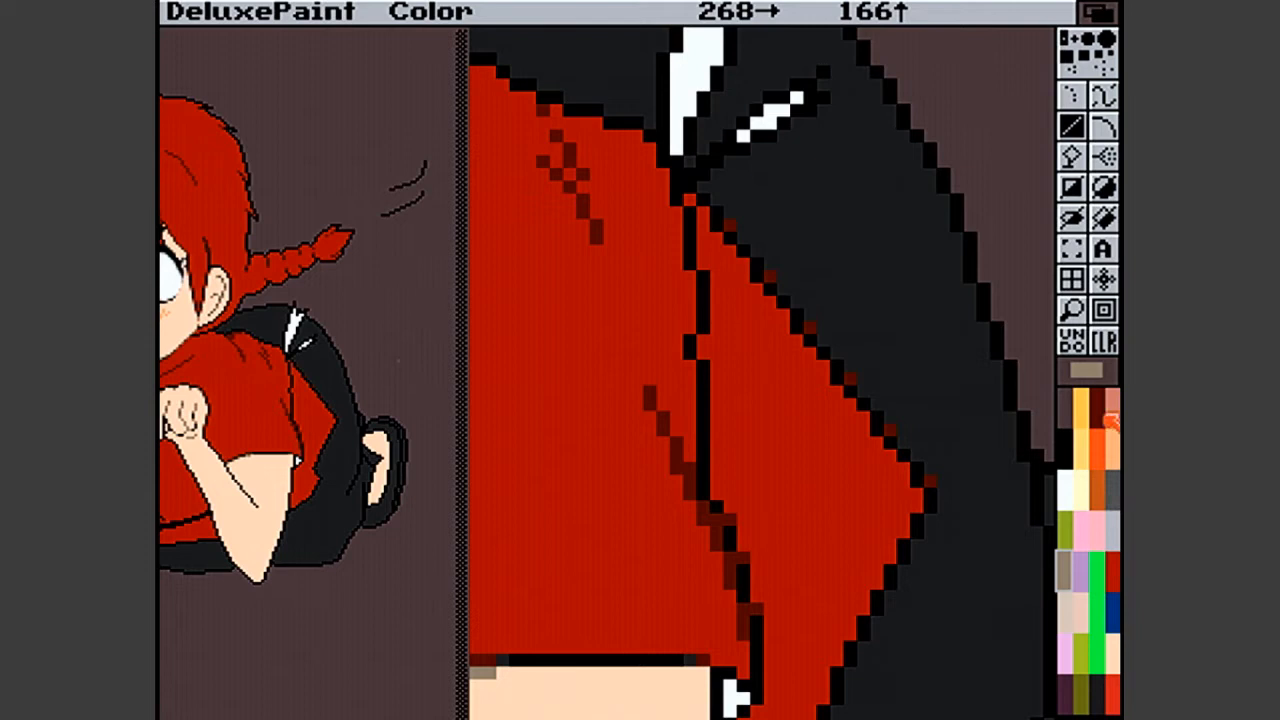
left_click(1100, 413)
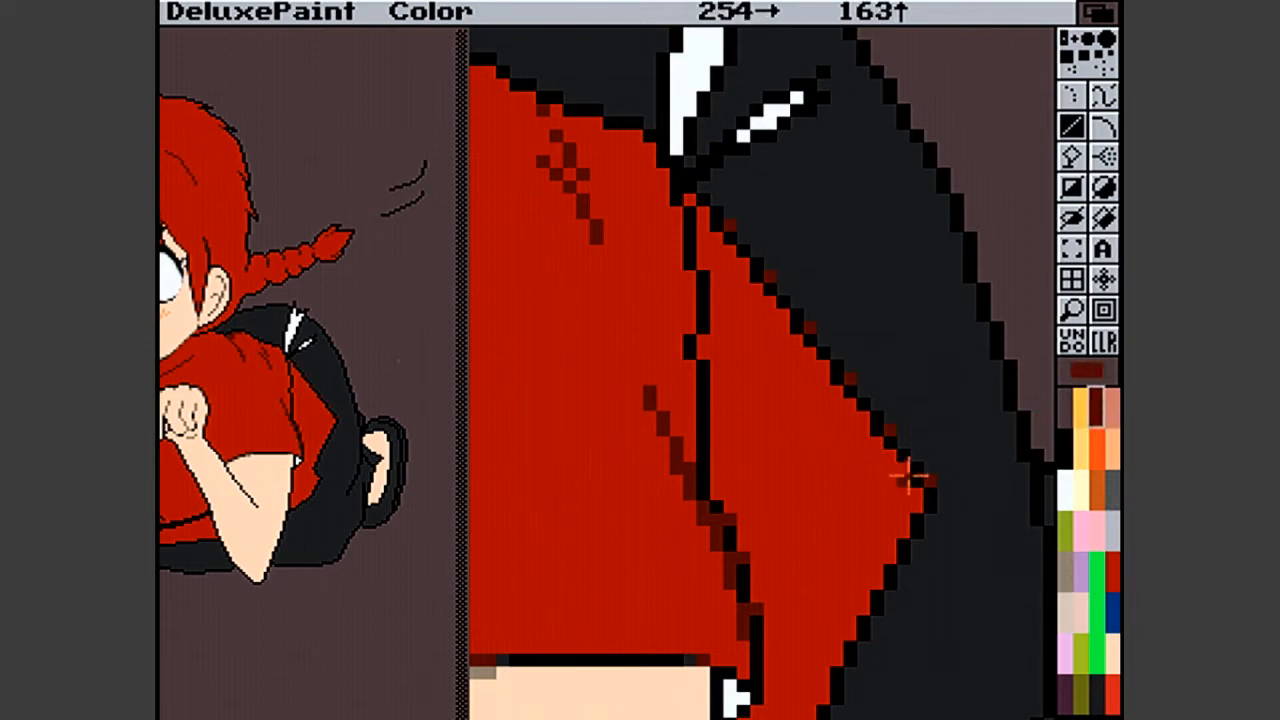
left_click(877, 430)
left_click(838, 380)
left_click(796, 416)
key("u")
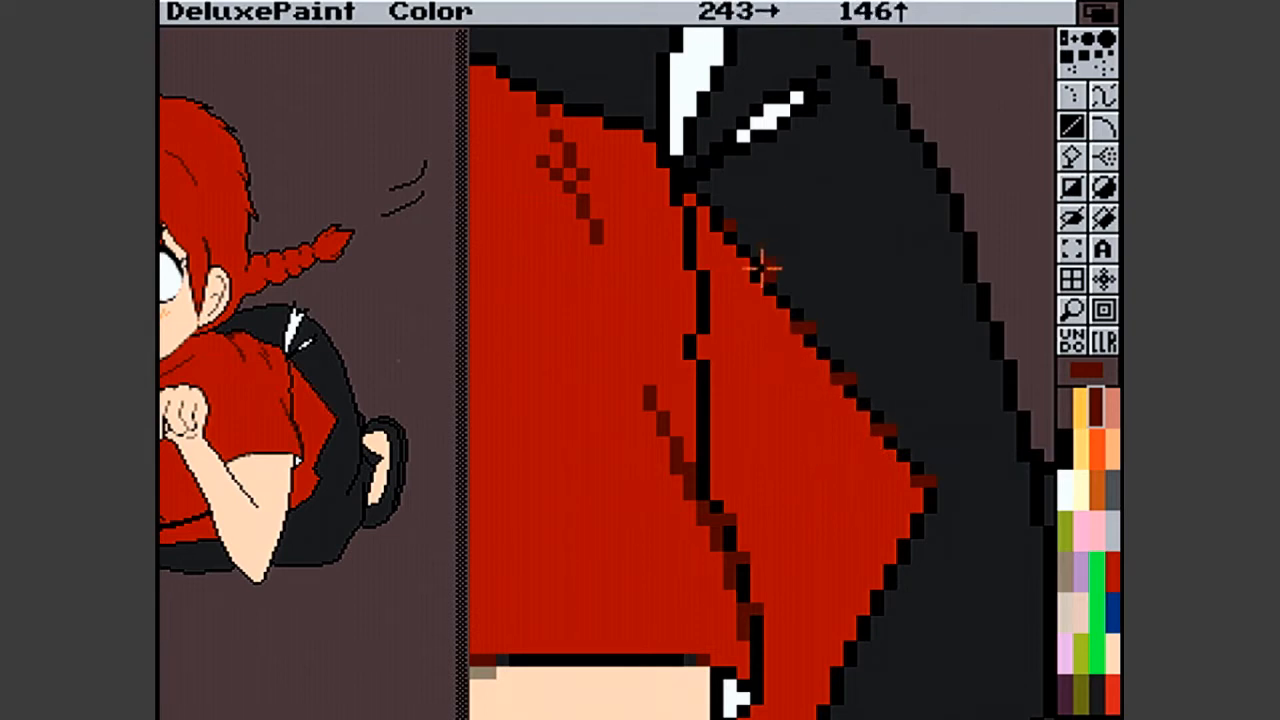
left_click(720, 222)
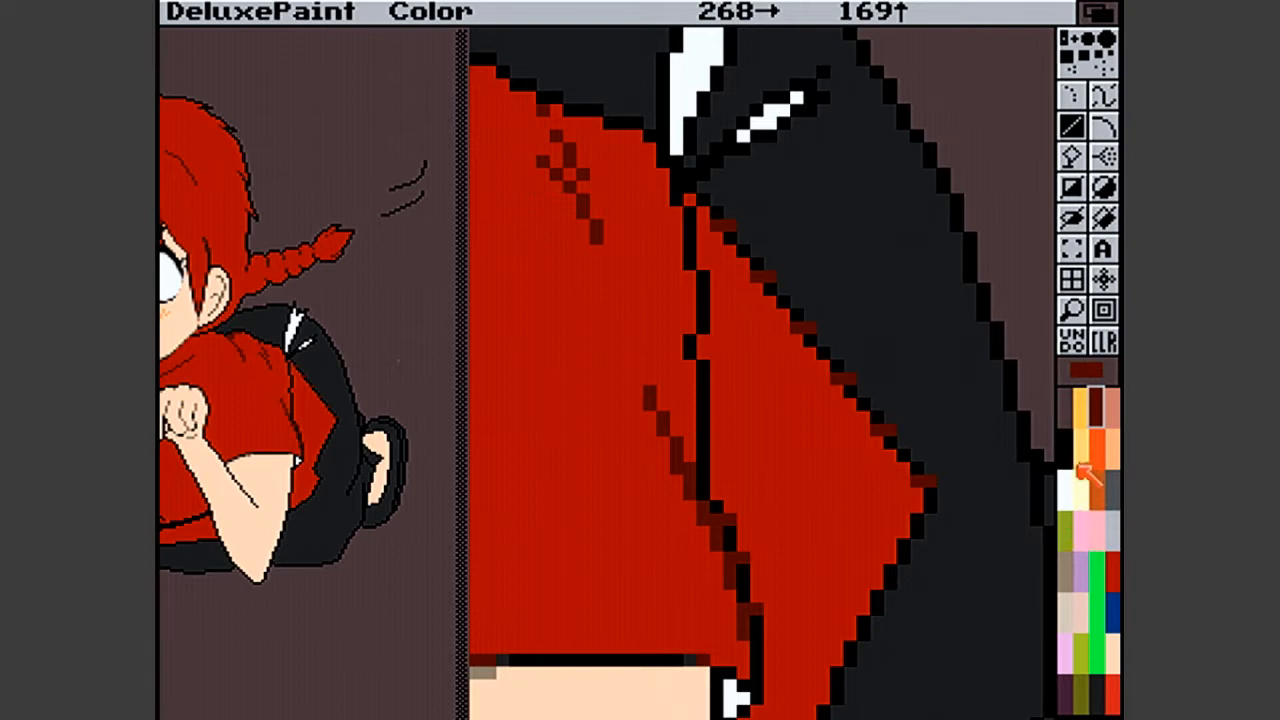
- Try dark purple pixels on the shirt side of the diagonal outline, just below the three lower dark red steps
left_click(1096, 688)
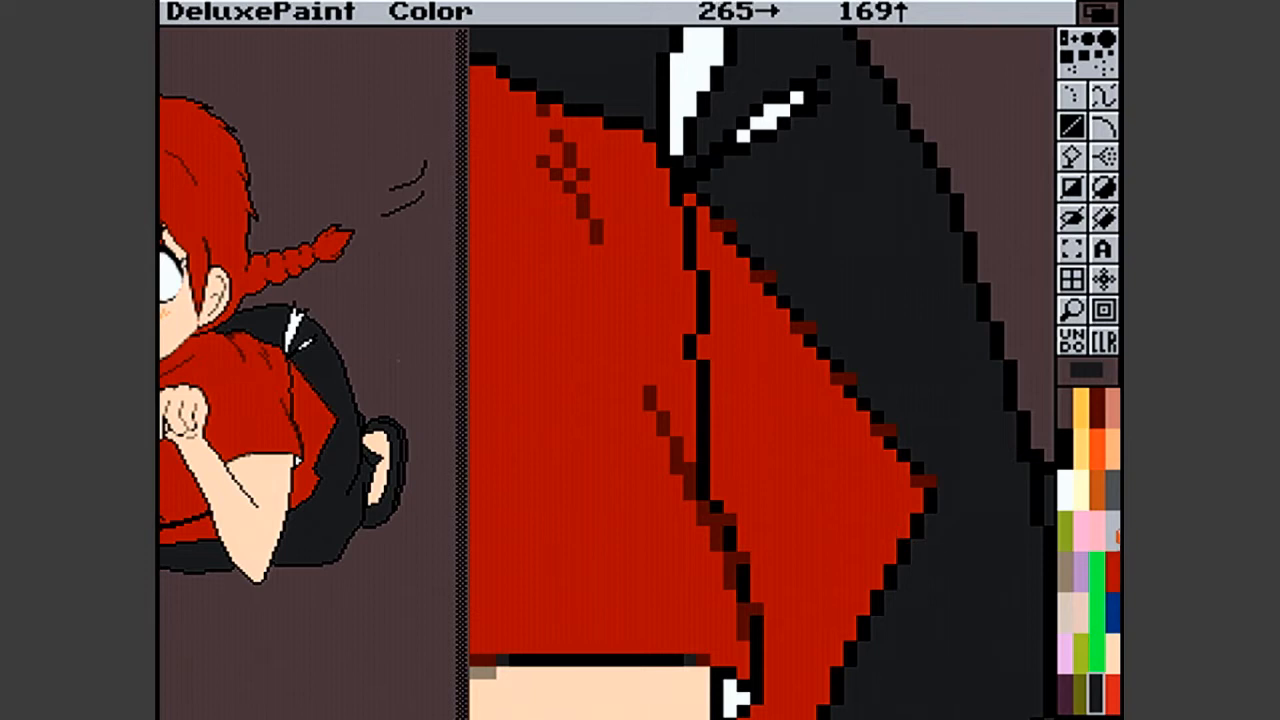
left_click(1113, 505)
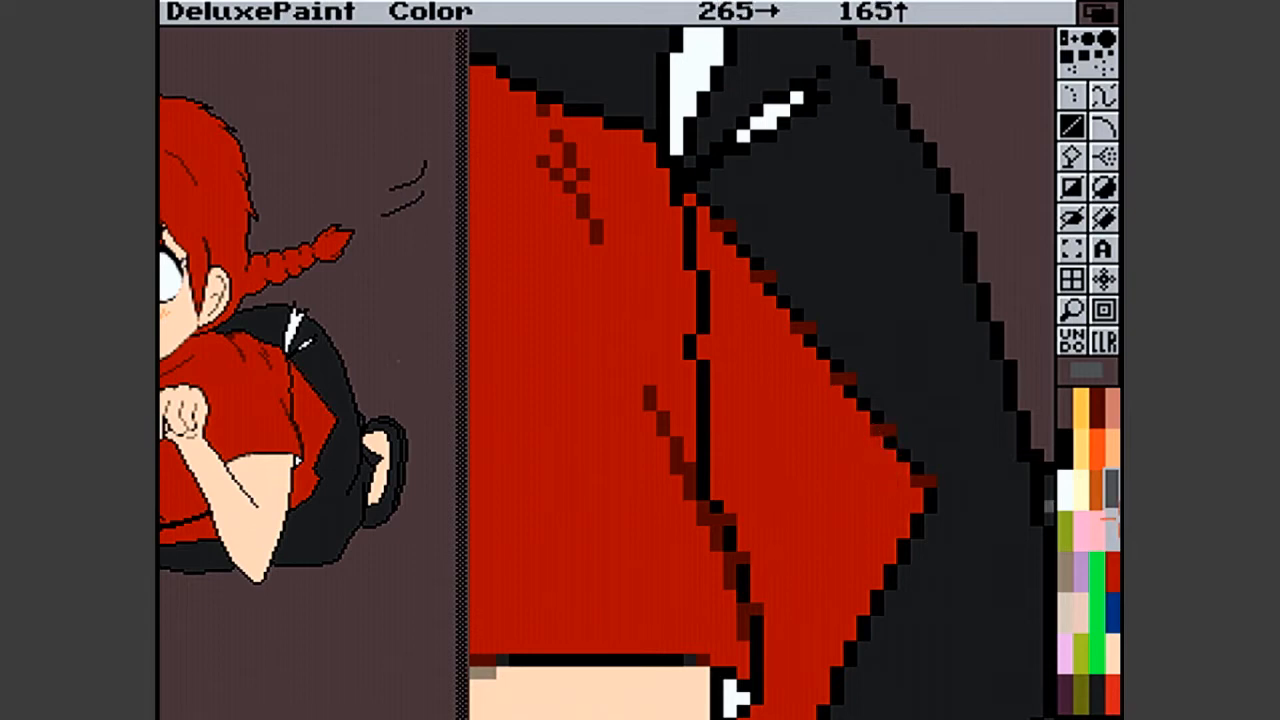
left_click(1066, 692)
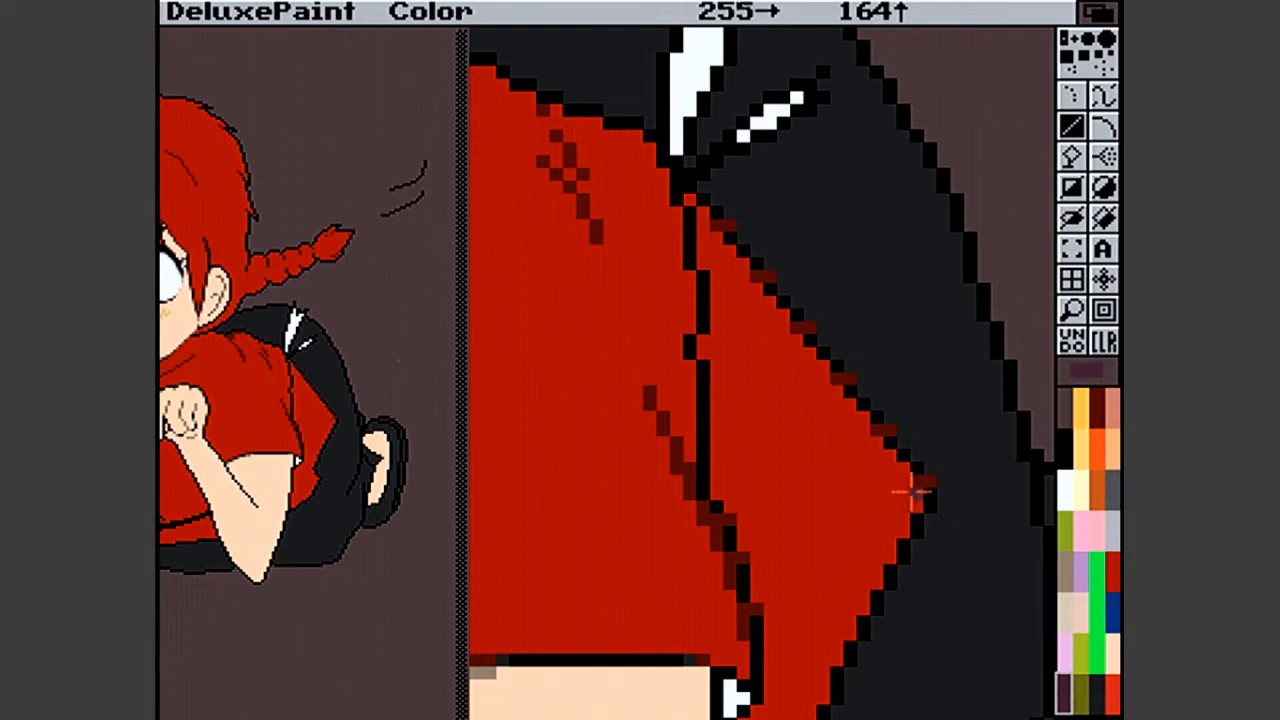
left_click(914, 492)
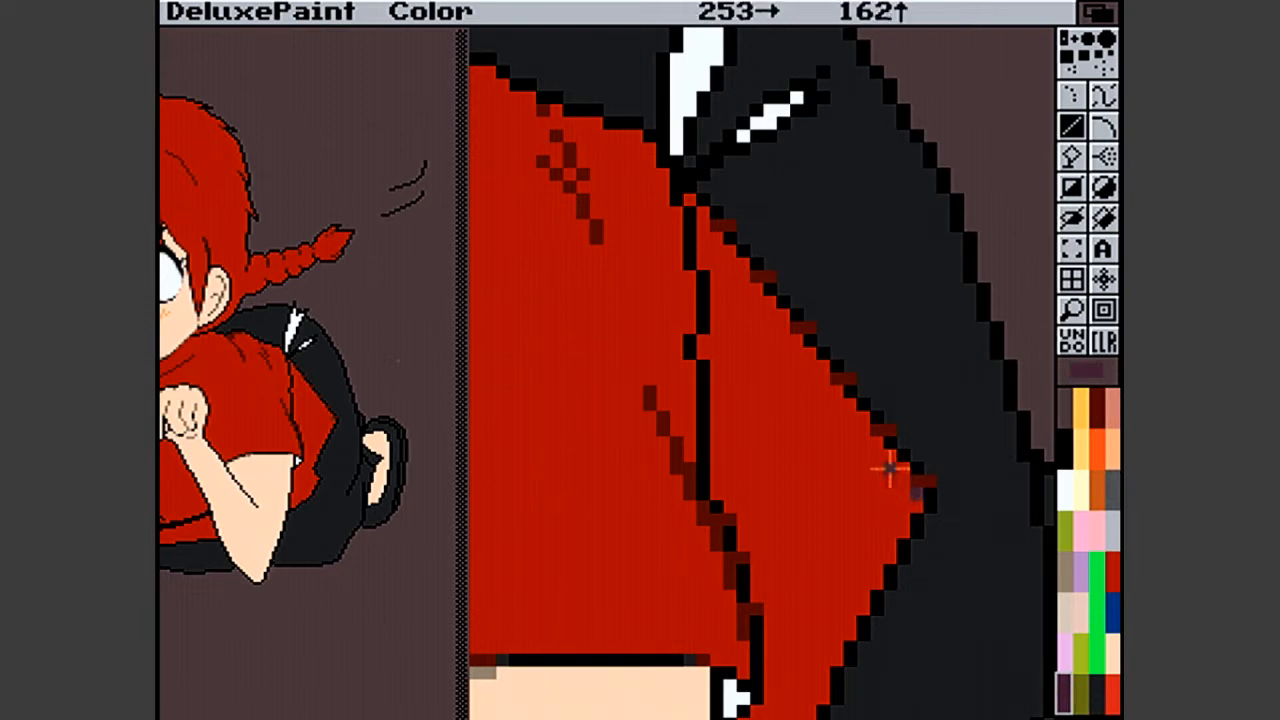
left_click(878, 440)
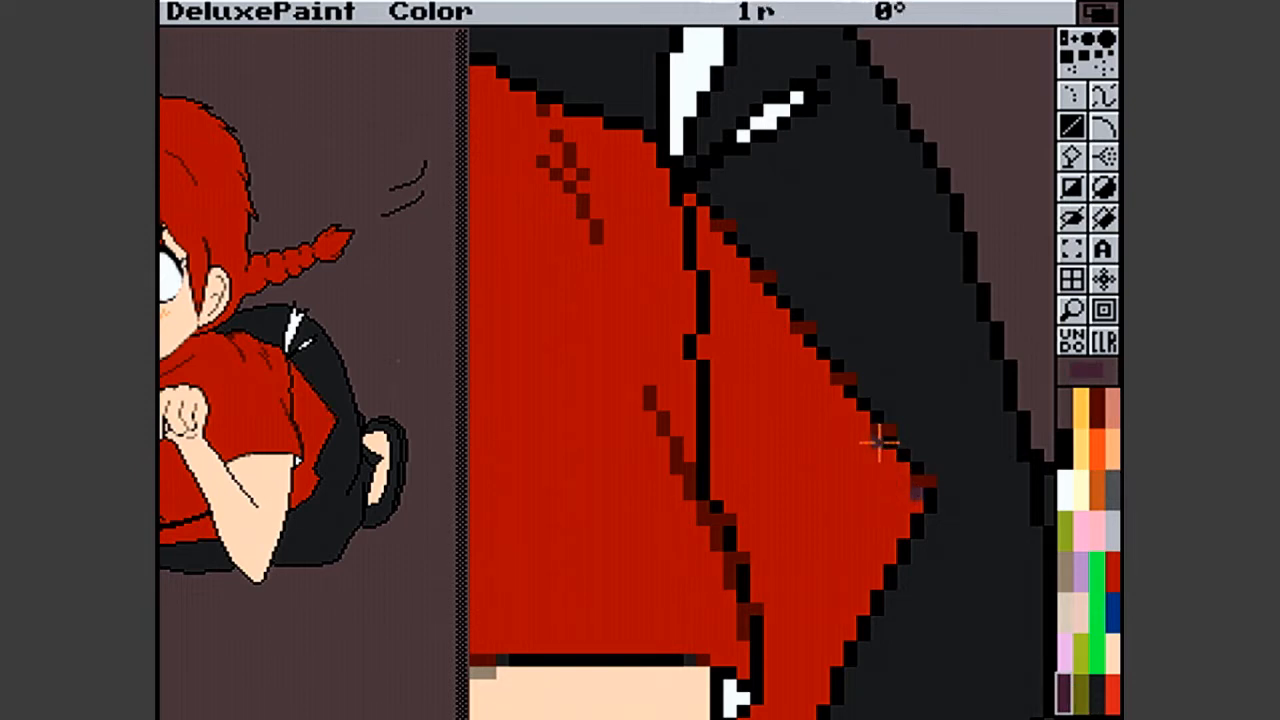
left_click(837, 382)
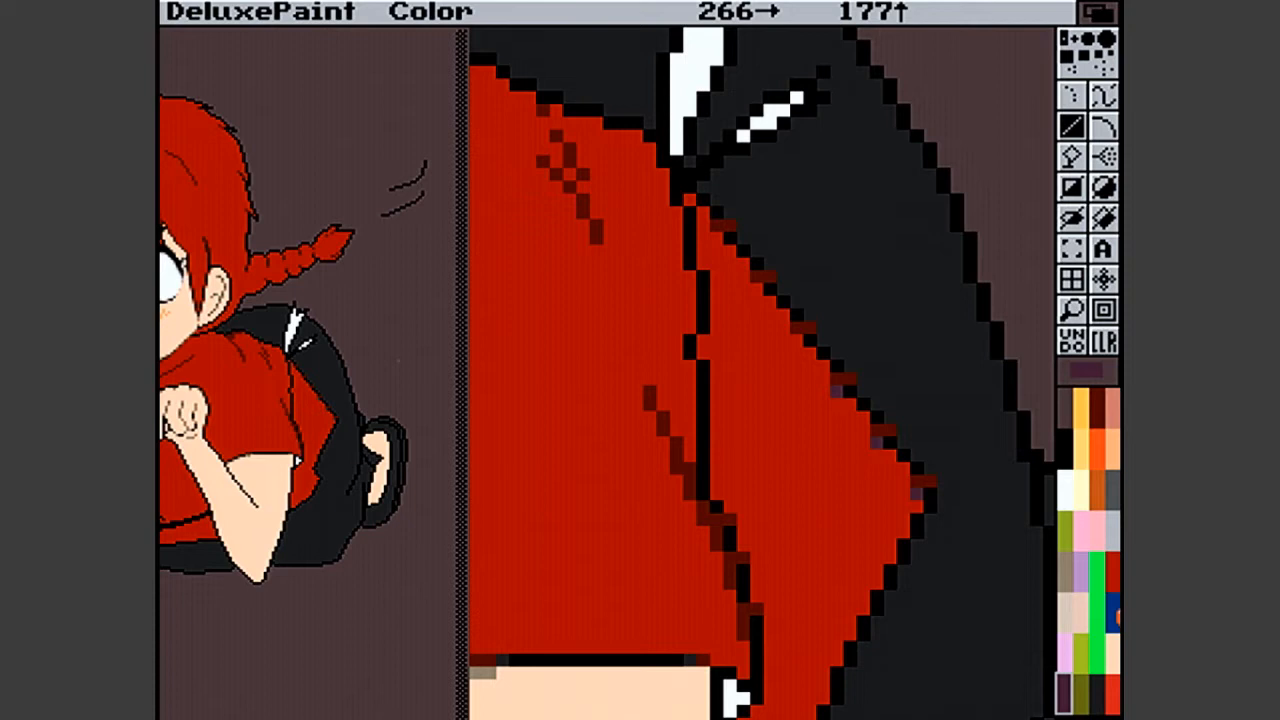
- Paint over the dark purple pixels with the shirt's red and trim the extra dark red pixels along the outline's upper part
left_click(1077, 608)
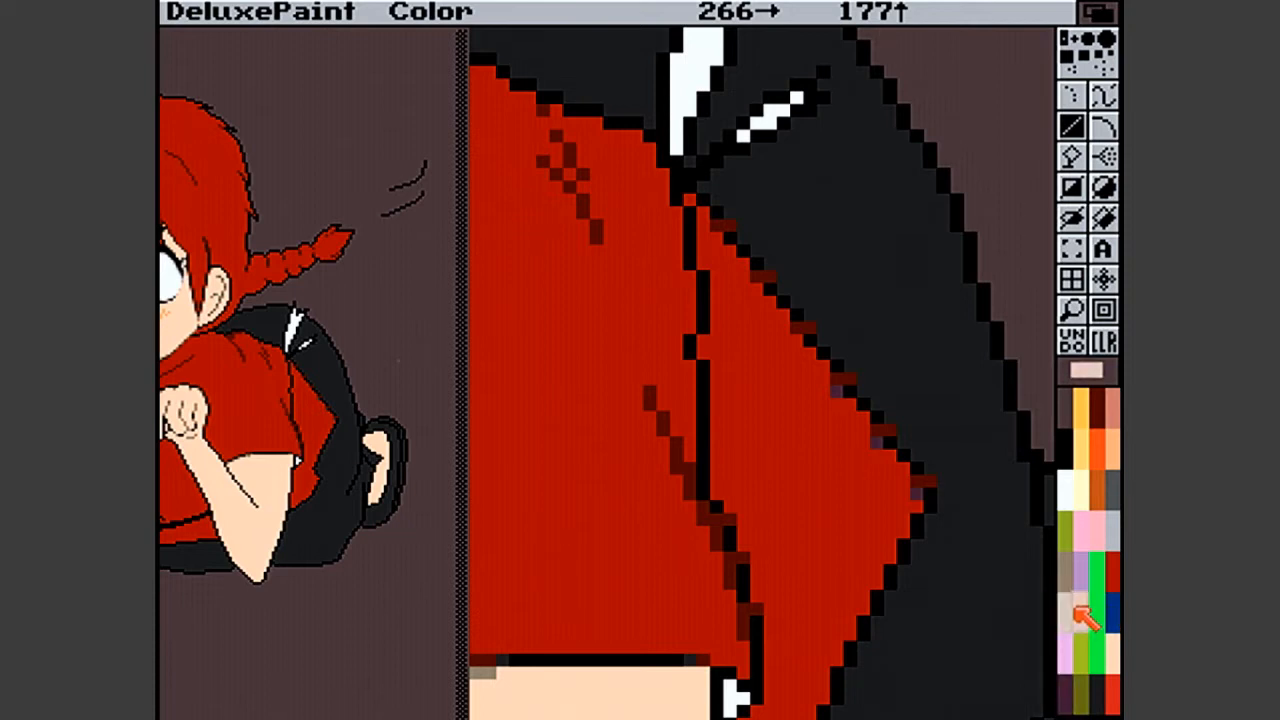
left_click(1112, 572)
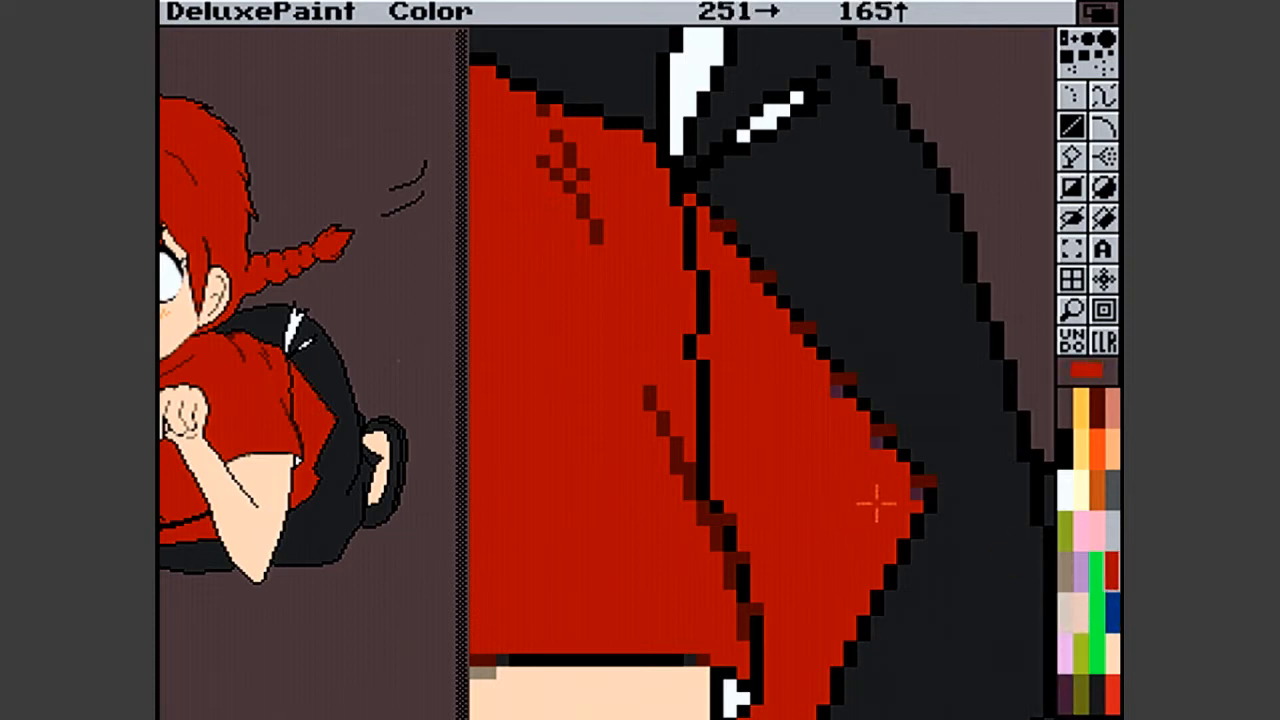
left_click(877, 446)
left_click(838, 393)
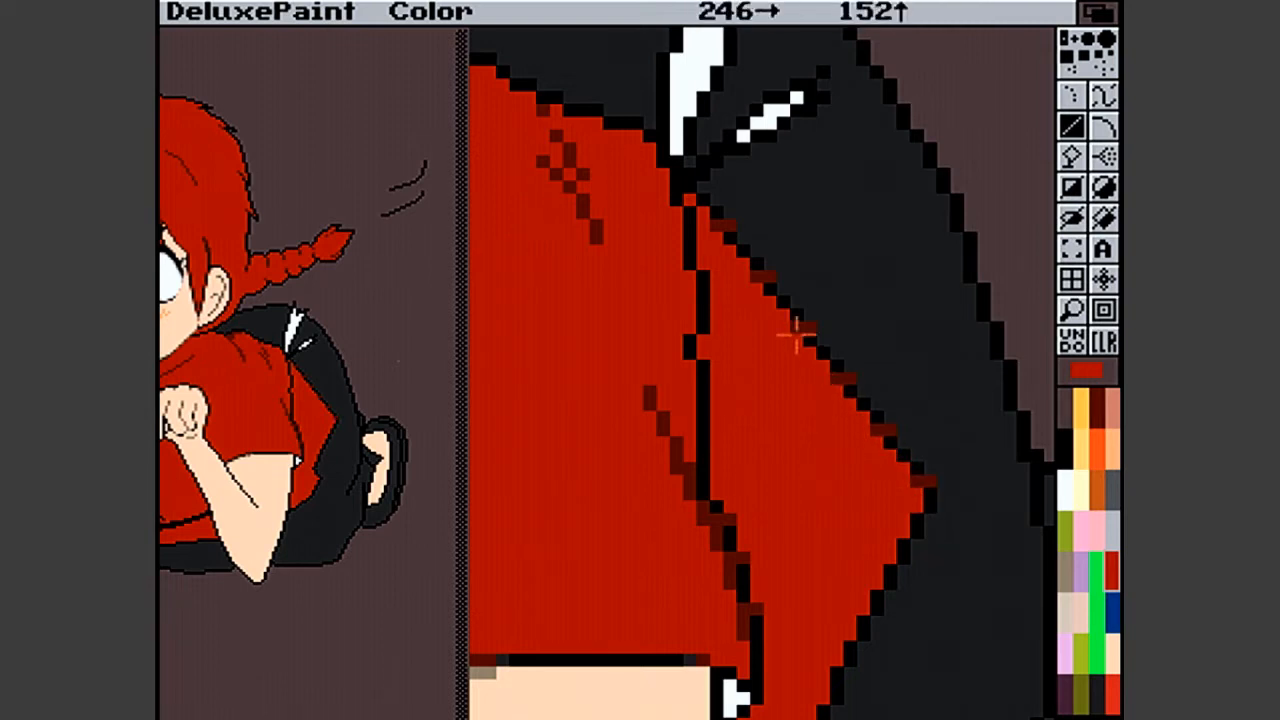
left_click(715, 232)
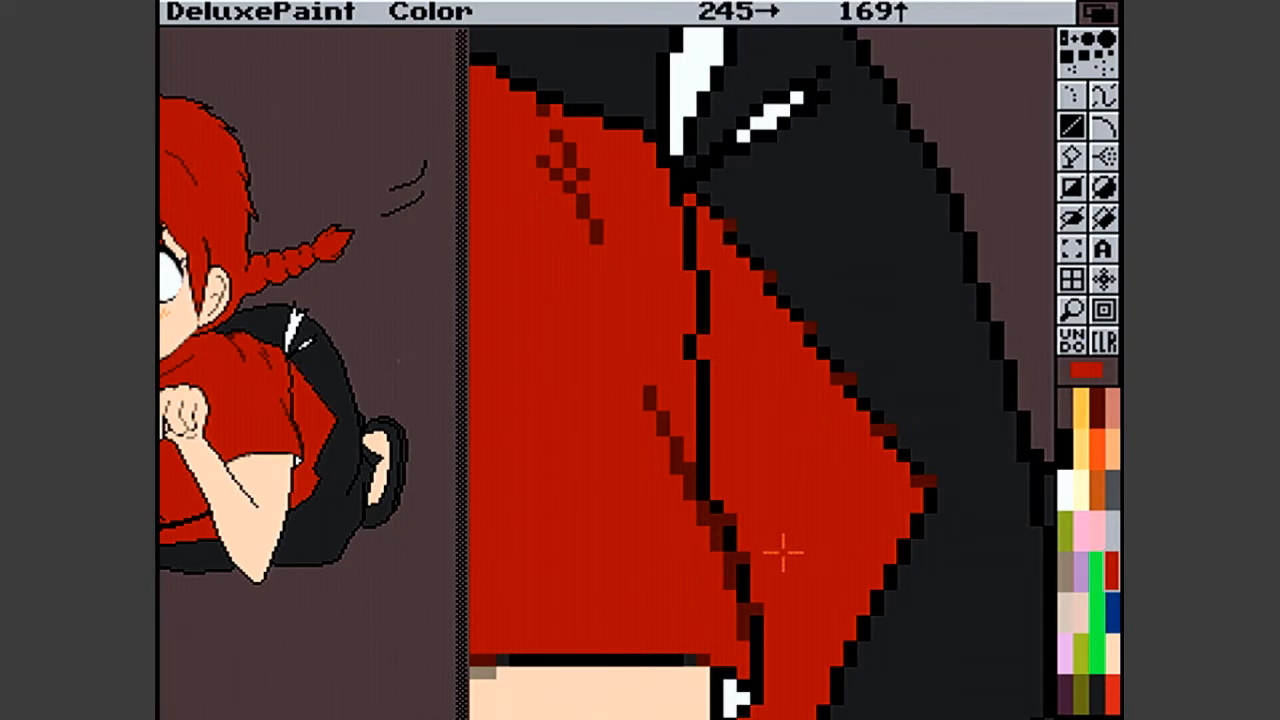
- Set the anti-aliasing effect to Low
right_click(762, 12)
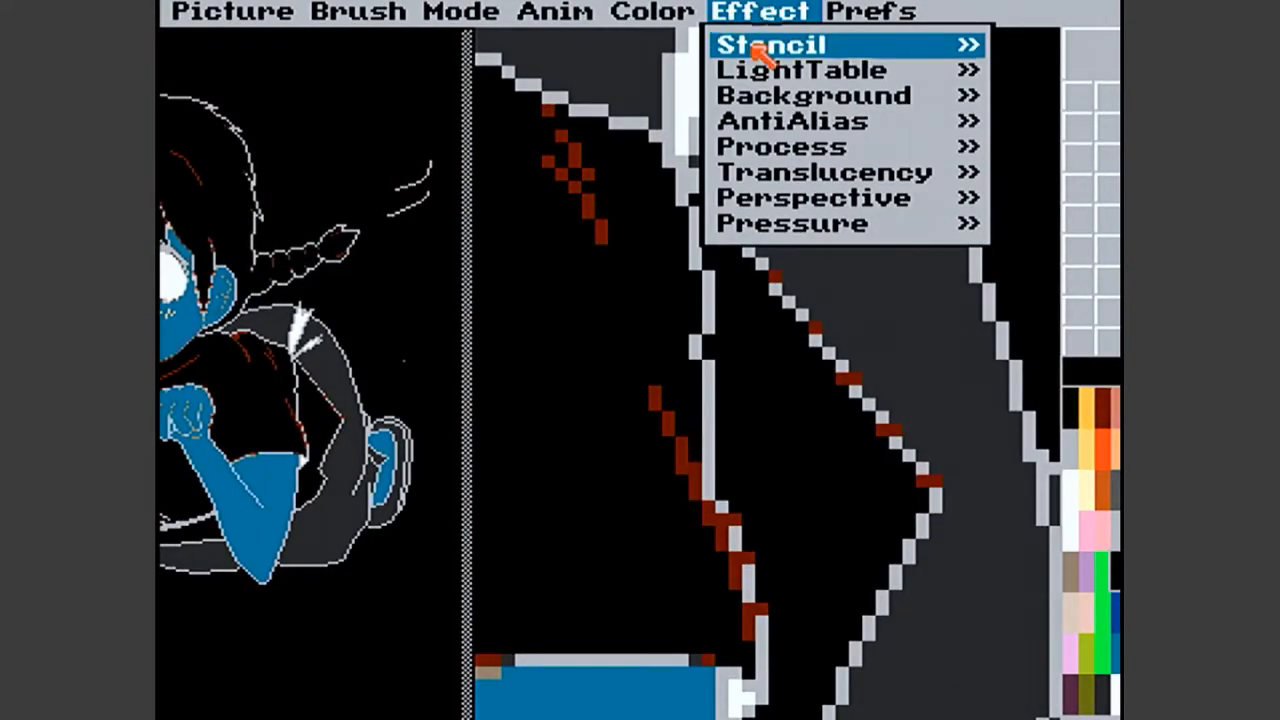
mouse_move(766, 131)
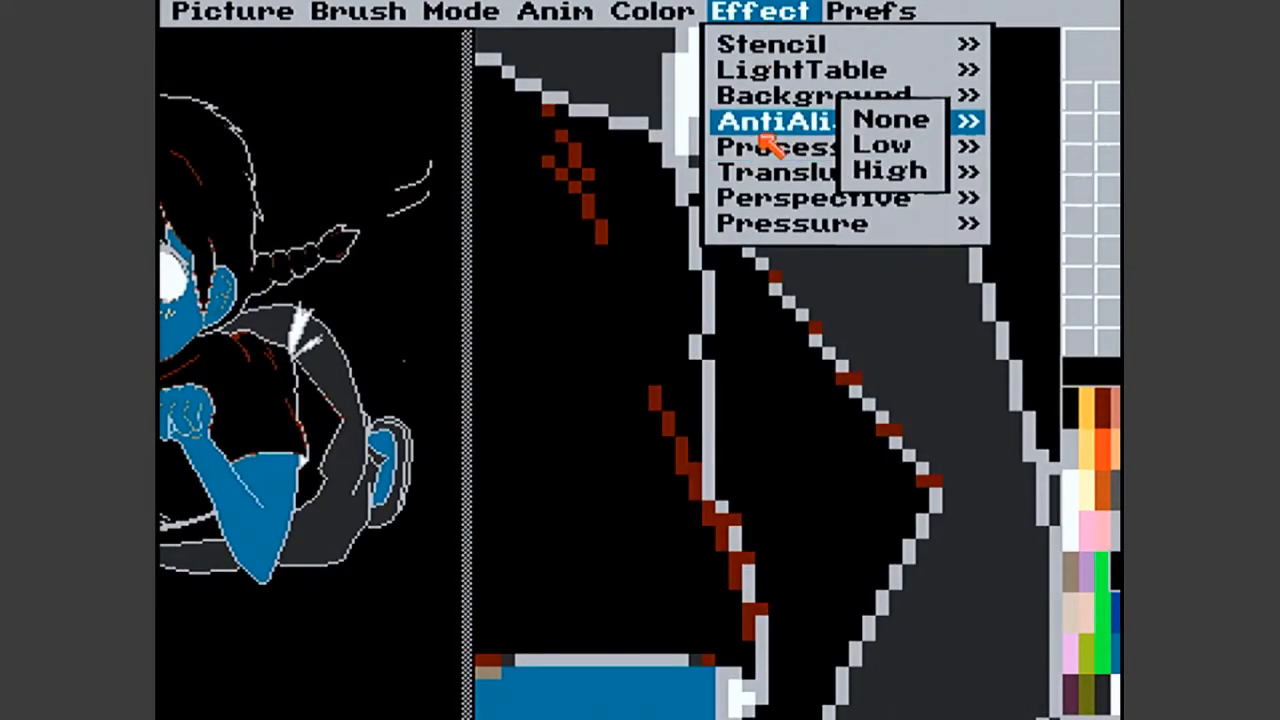
right_click(891, 145)
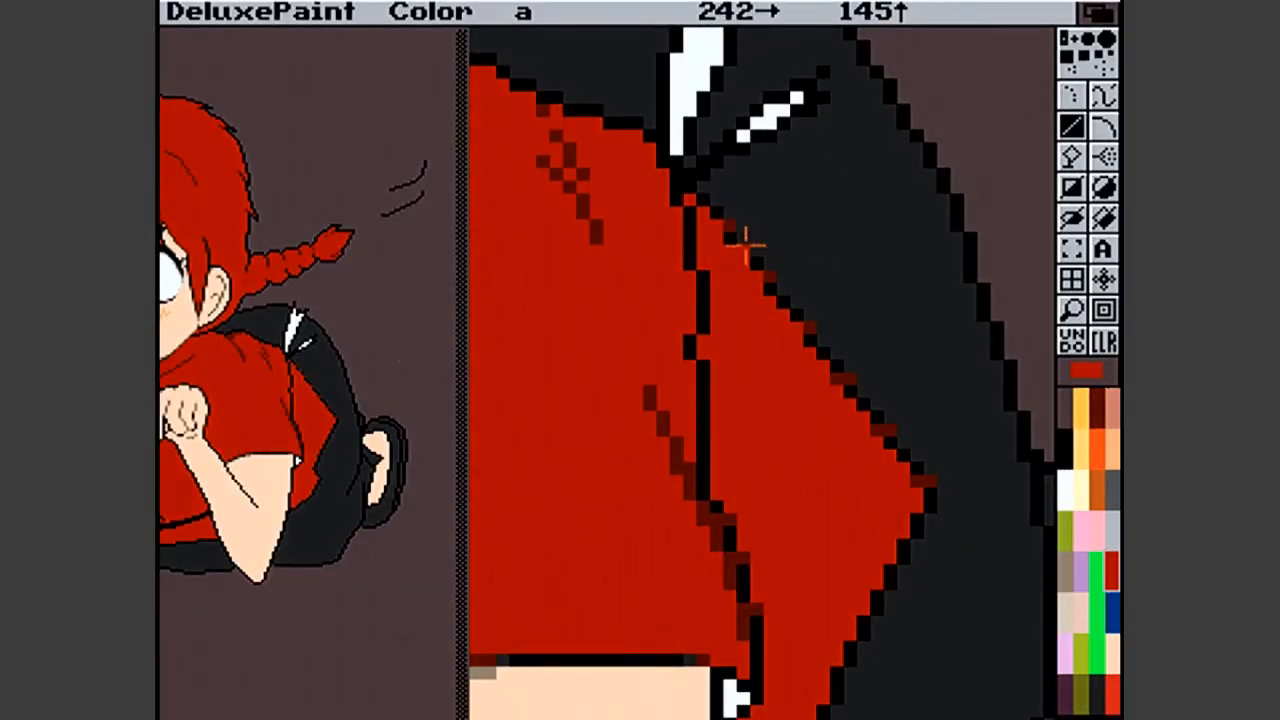
- Try an anti-aliased black curve along the shirt's diagonal outline, from the white highlights to the red corner, and undo it
left_click(1065, 450)
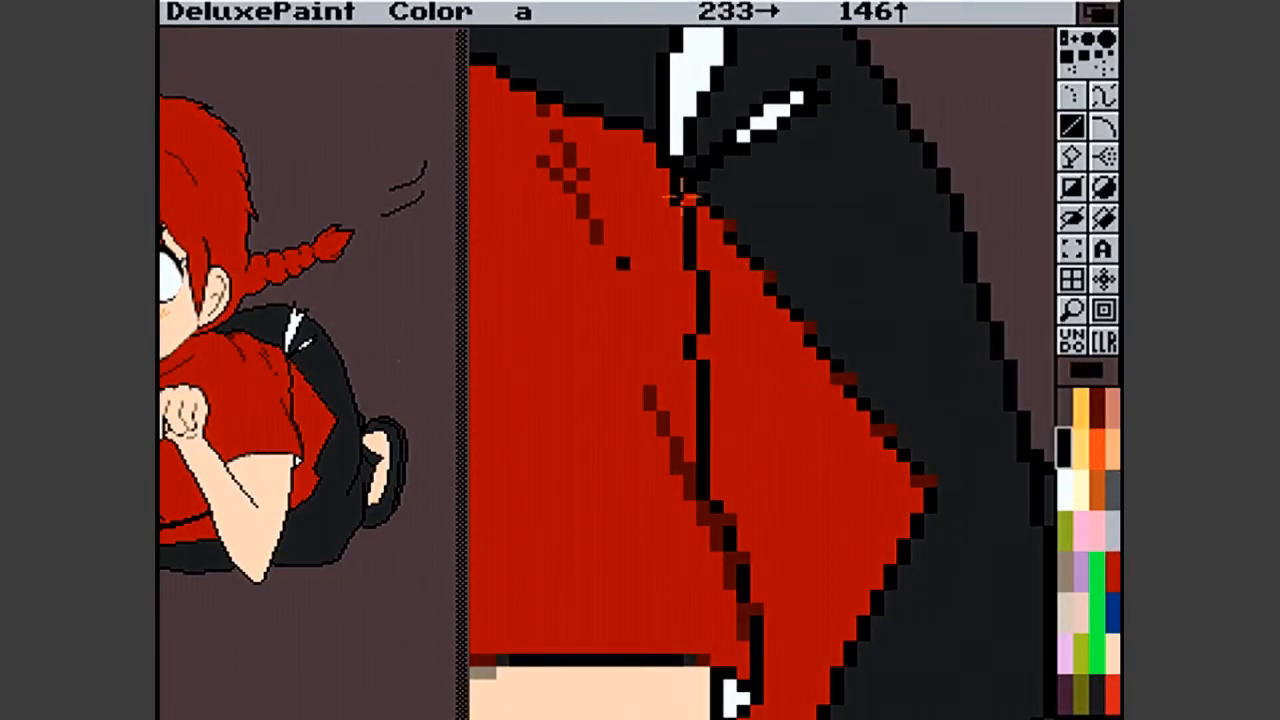
left_click(1095, 136)
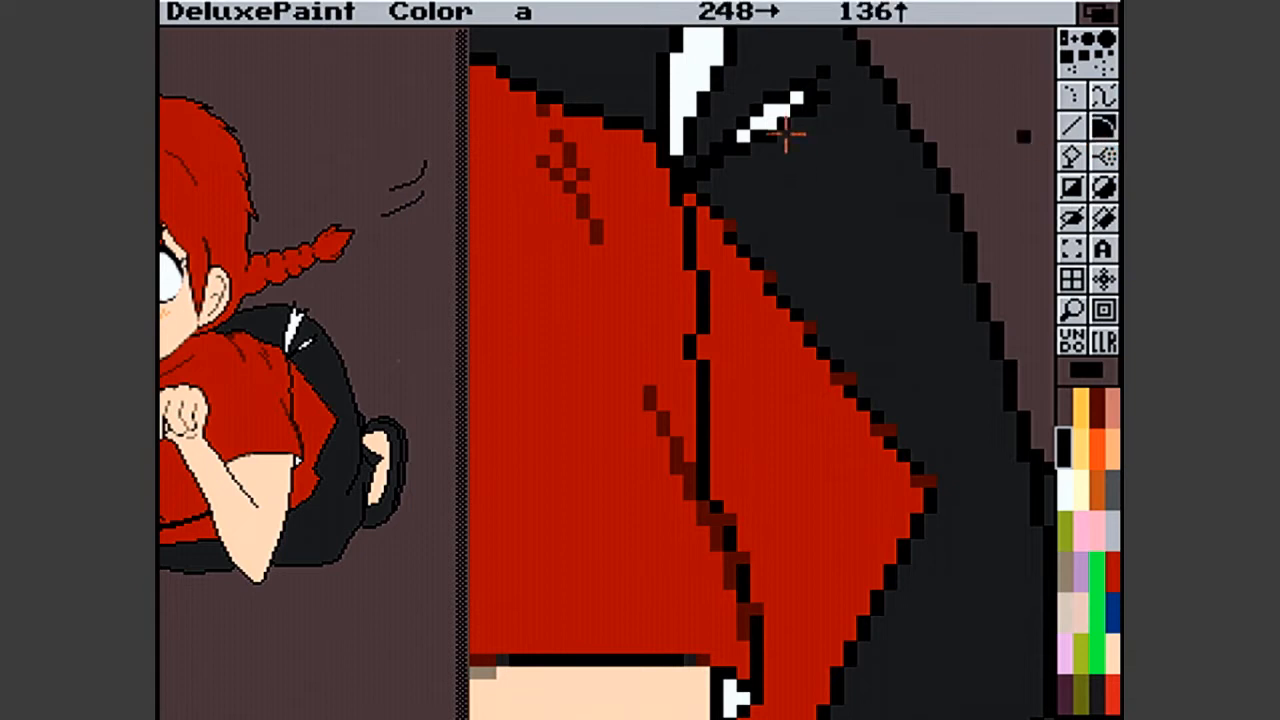
left_click_drag(704, 204, 928, 491)
left_click_drag(804, 336, 802, 335)
left_click(802, 335)
left_click(804, 330)
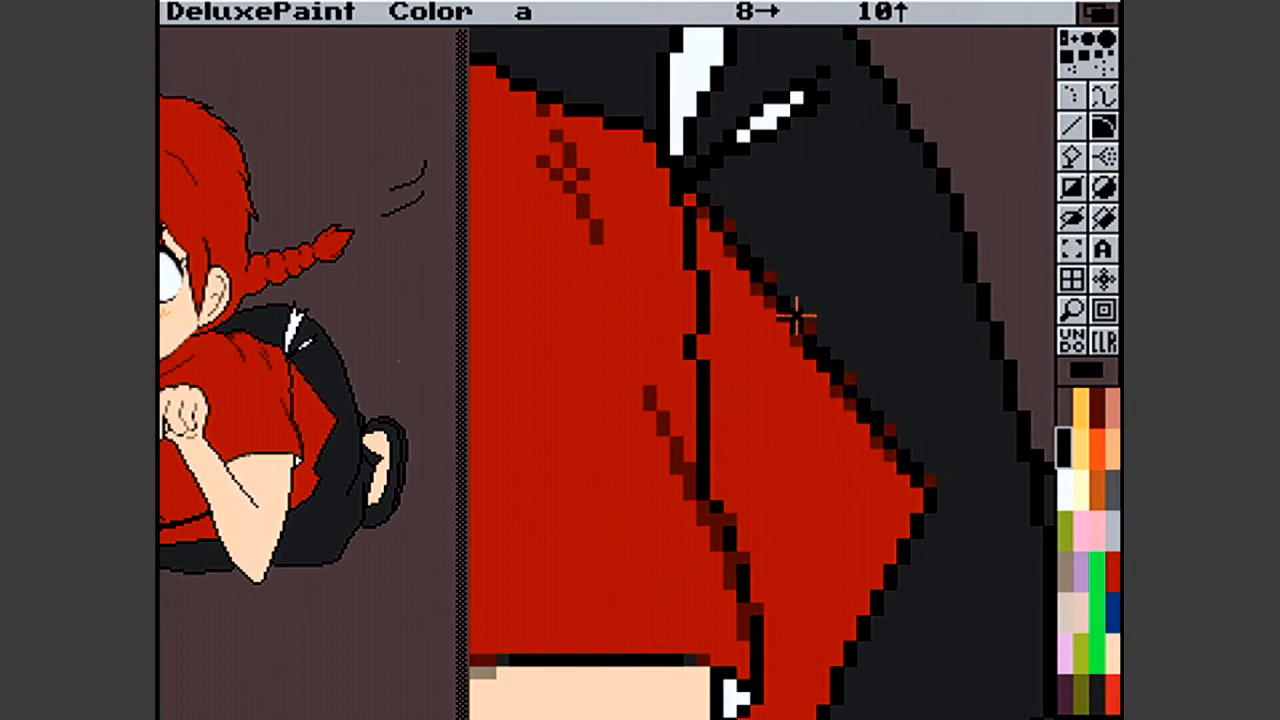
left_click(795, 313)
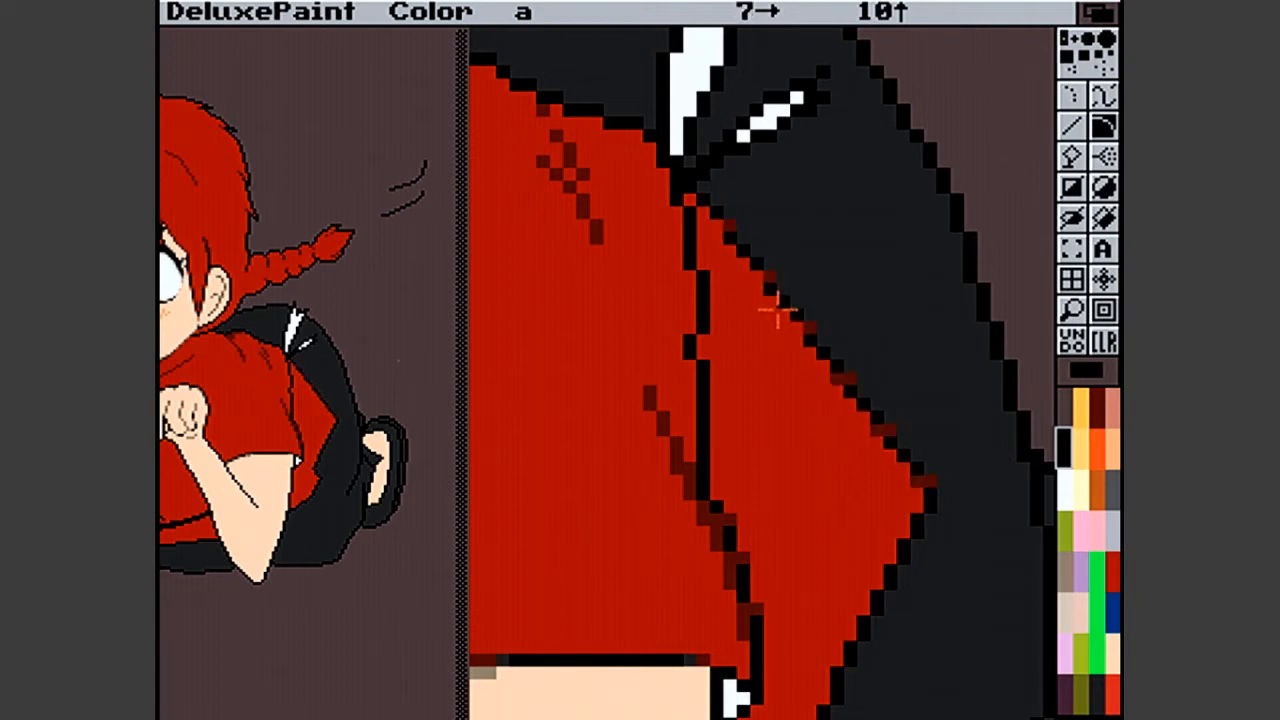
left_click(777, 310)
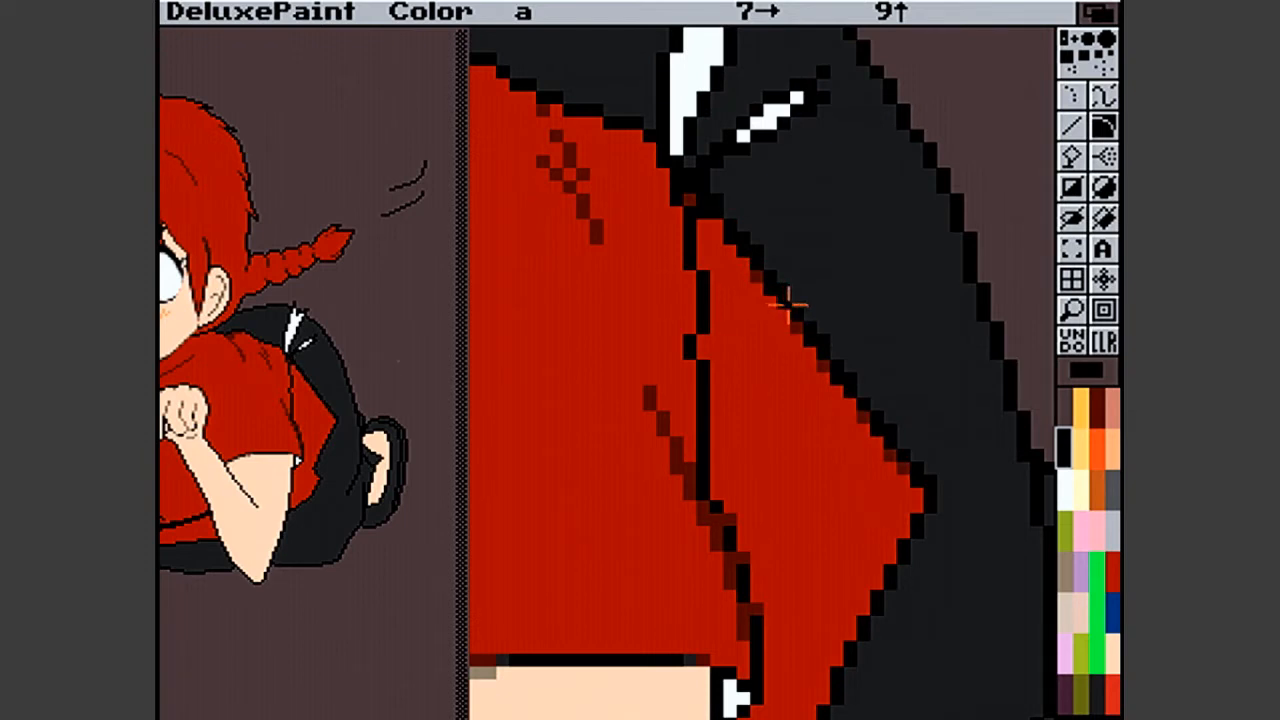
left_click(793, 308)
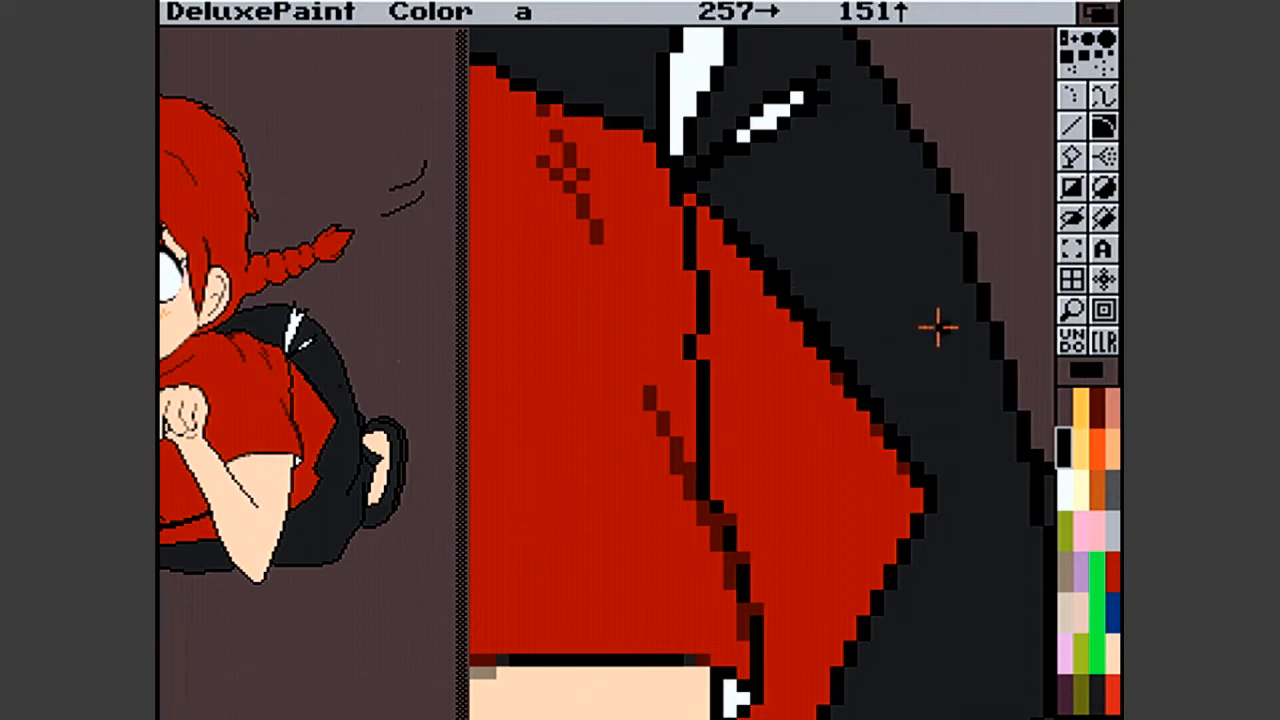
key("u")
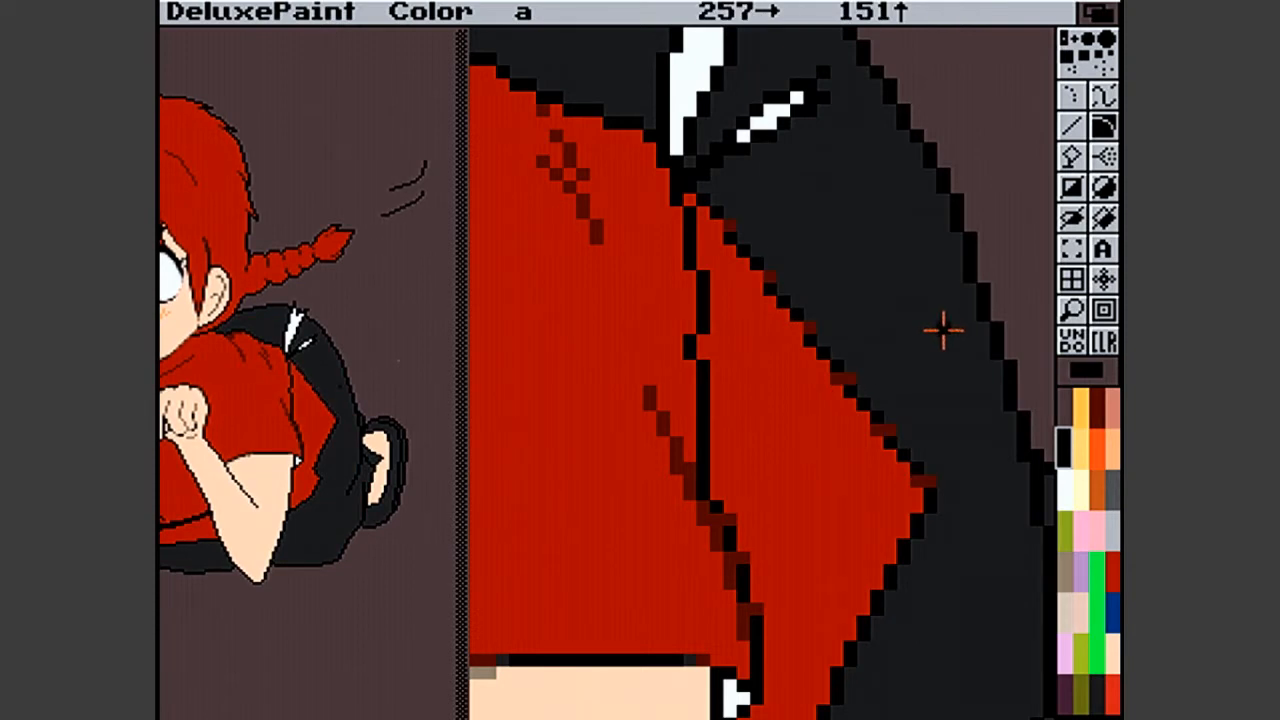
- Magnify the empty background beside the character's trousers and set the anti-aliasing effect to None
key("v")
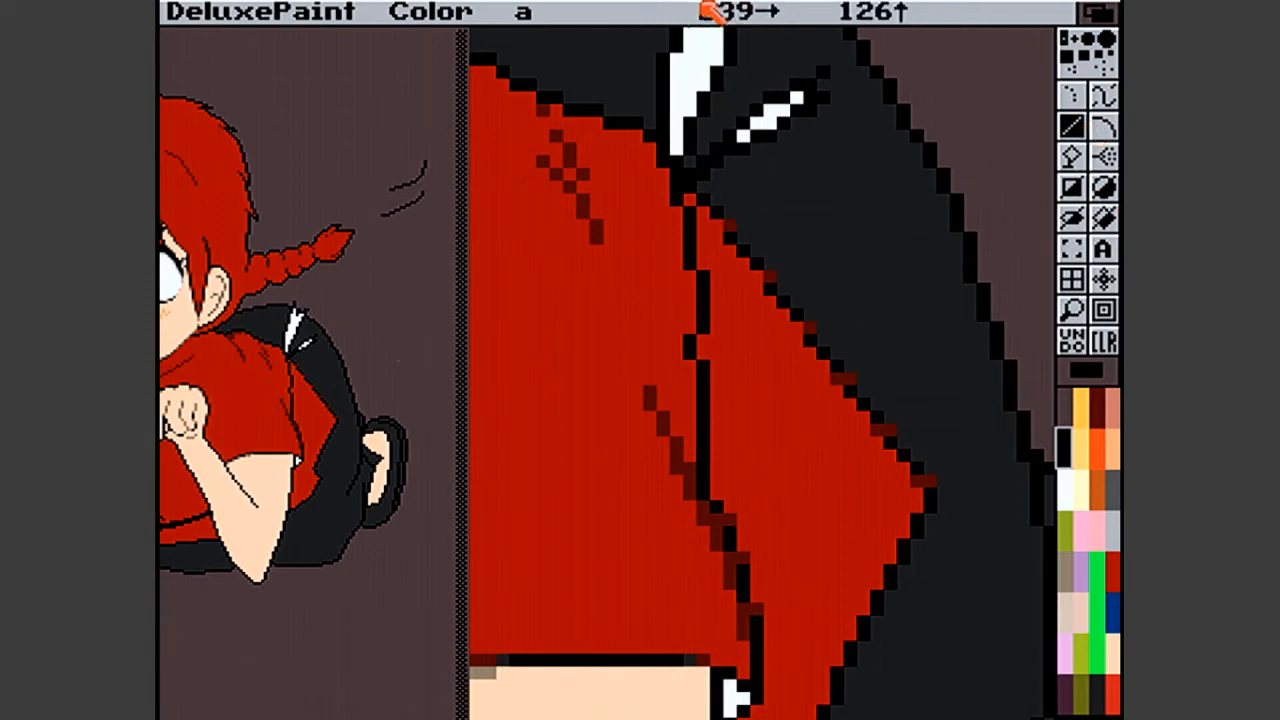
right_click(718, 8)
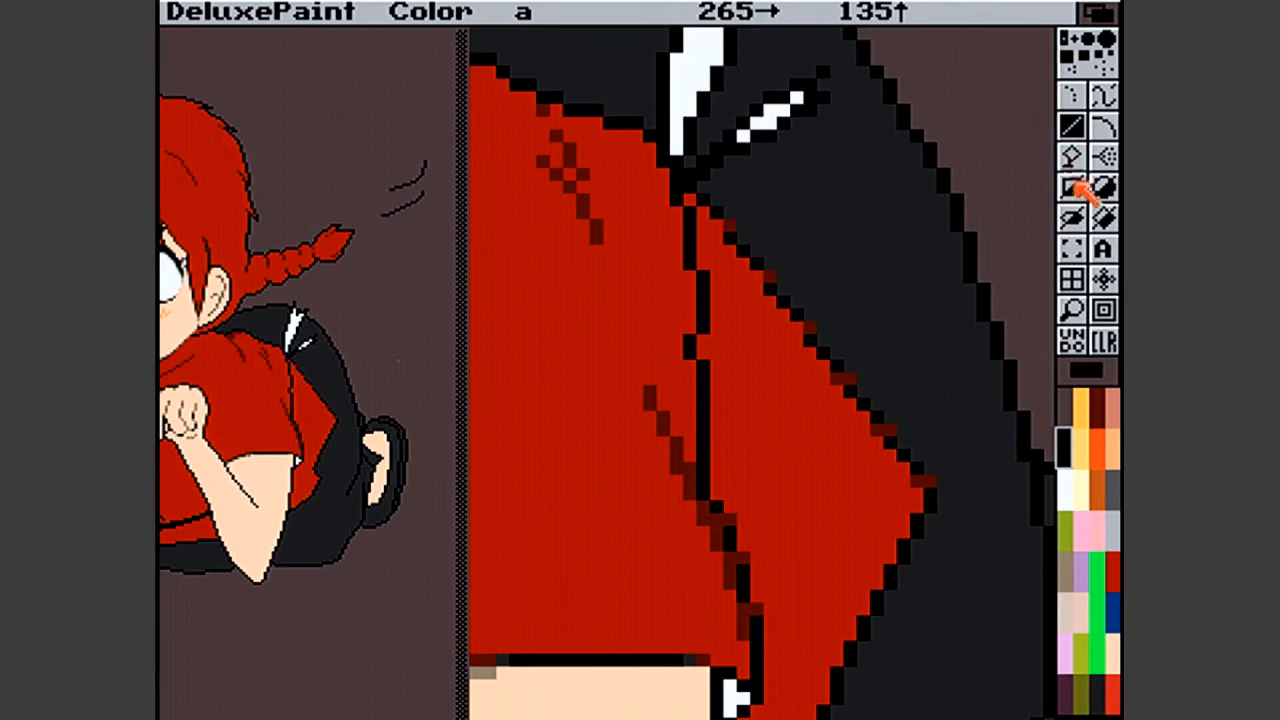
left_click(1104, 219)
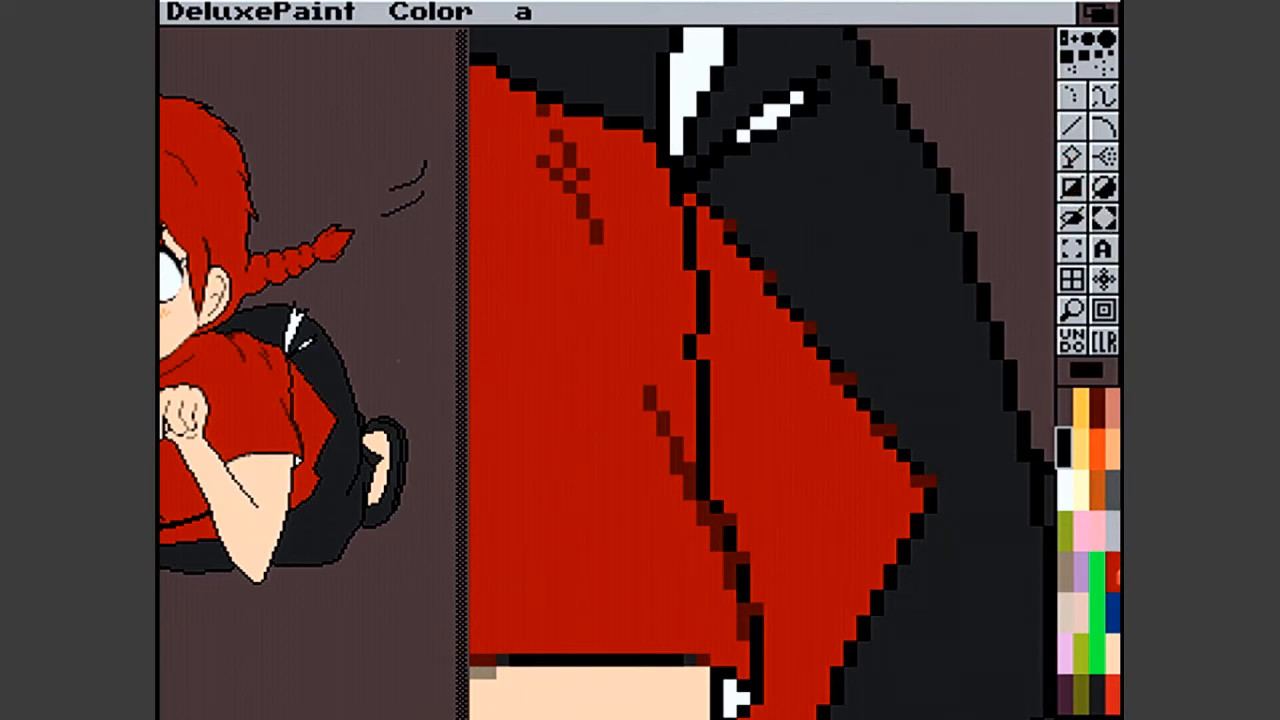
left_click(1112, 711)
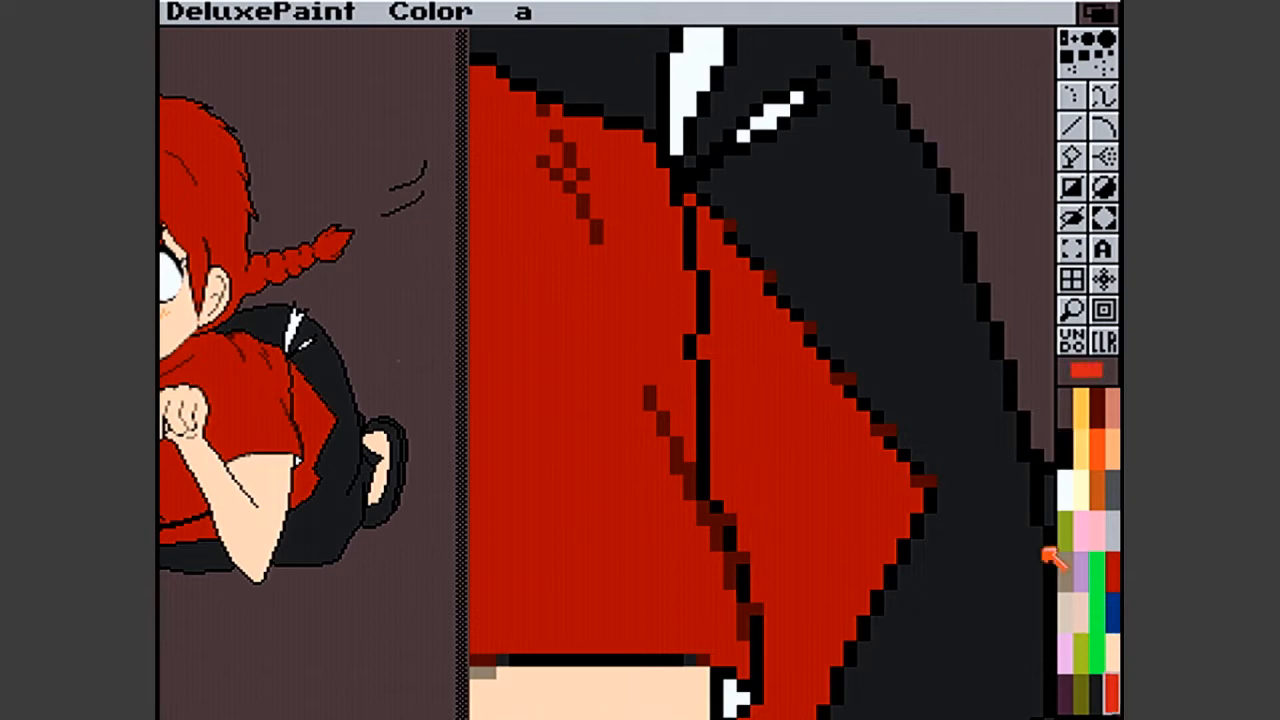
left_click(1074, 312)
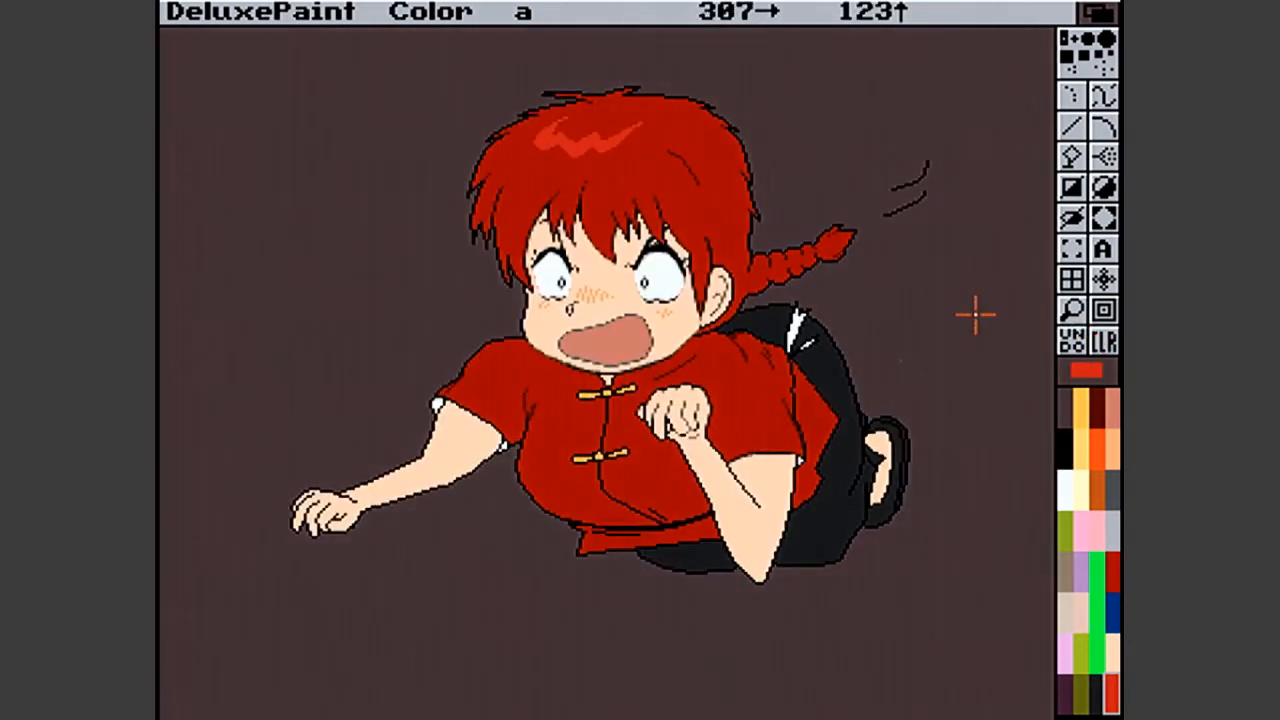
left_click(1074, 312)
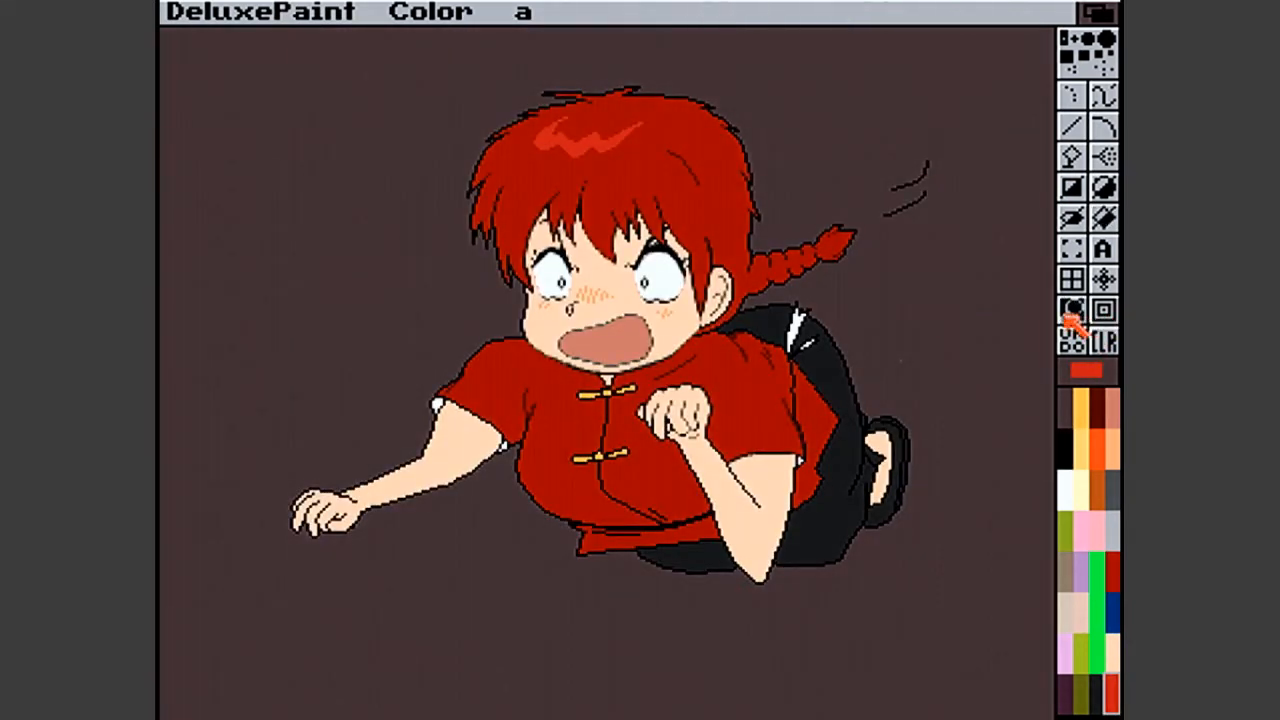
left_click(928, 318)
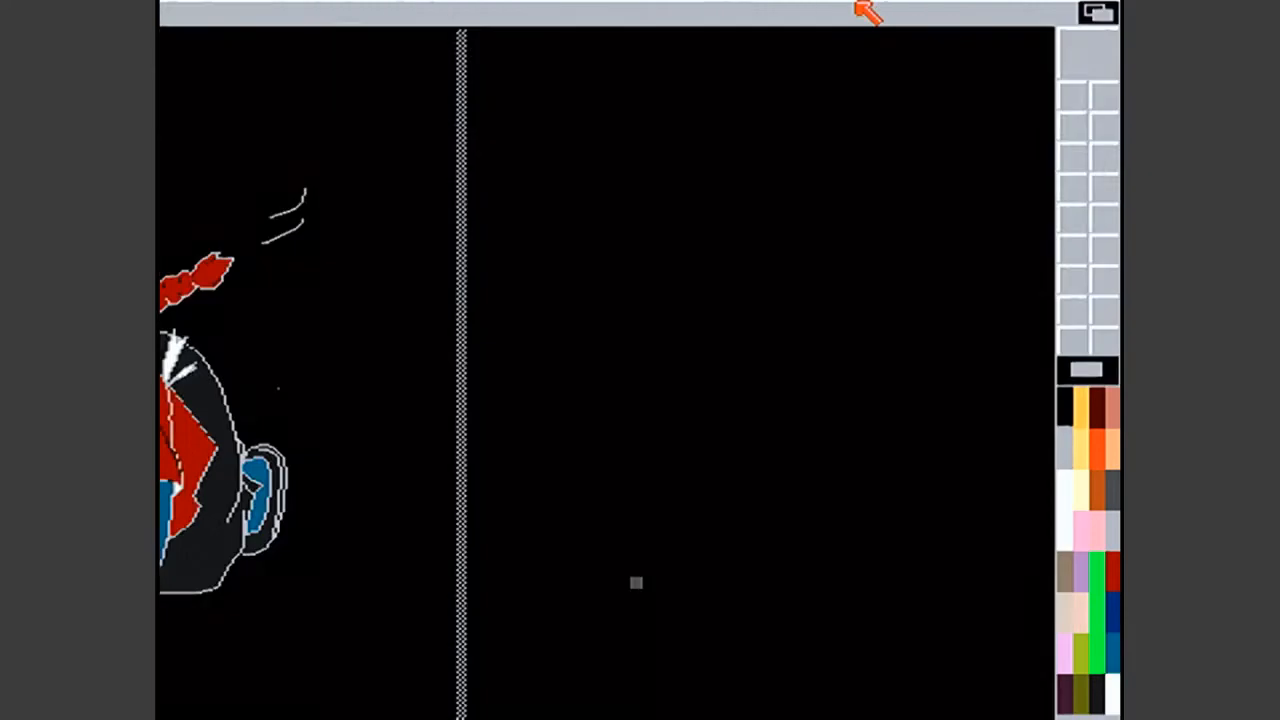
right_click(866, 9)
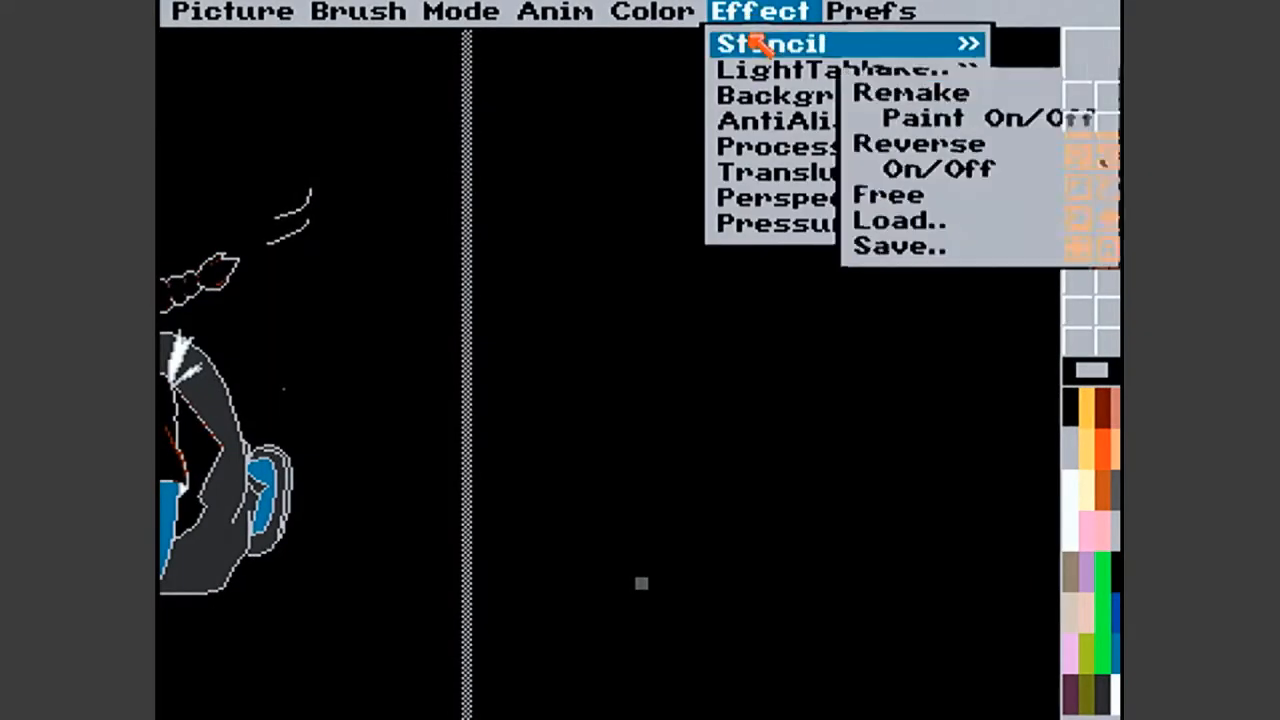
right_click(894, 123)
- Draw a straight black diagonal line descending to the right on the empty background
left_click_drag(701, 174, 847, 509)
key("u")
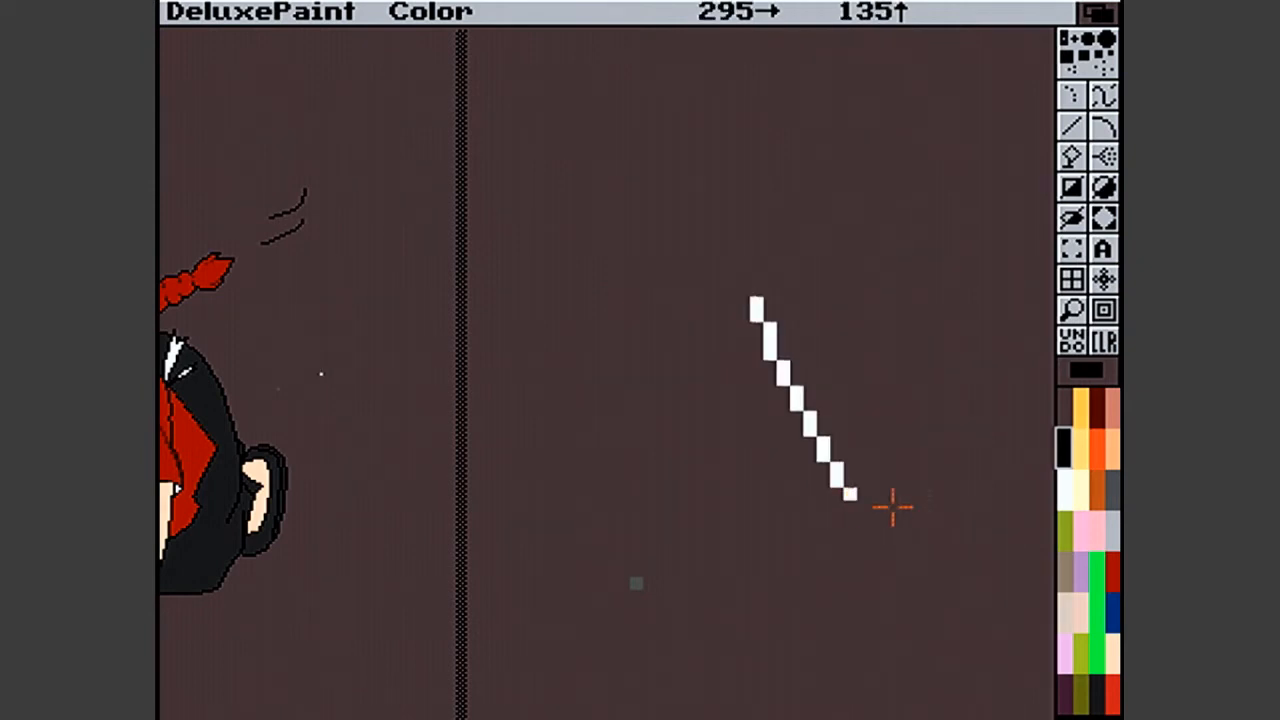
left_click(1071, 126)
left_click_drag(703, 187, 898, 434)
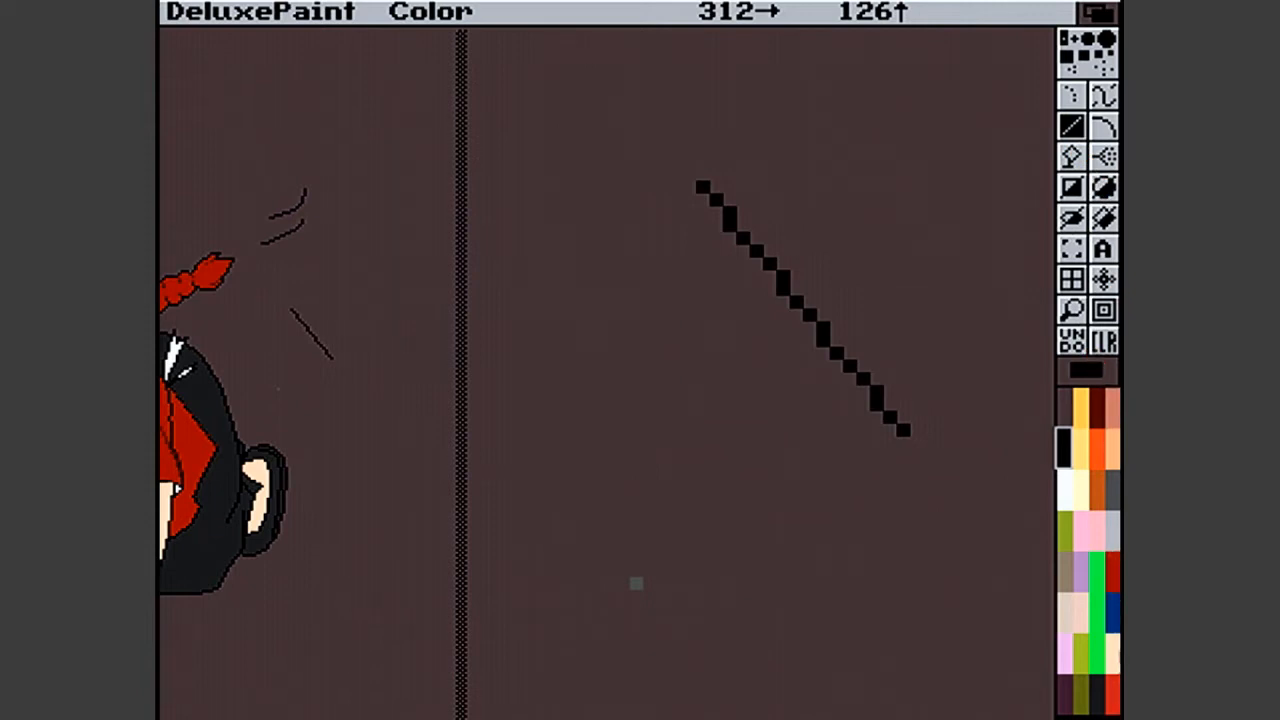
- Box in the diagonal line with red left and lower edges and grey right and upper edges
left_click(1110, 693)
left_click_drag(703, 200, 897, 432)
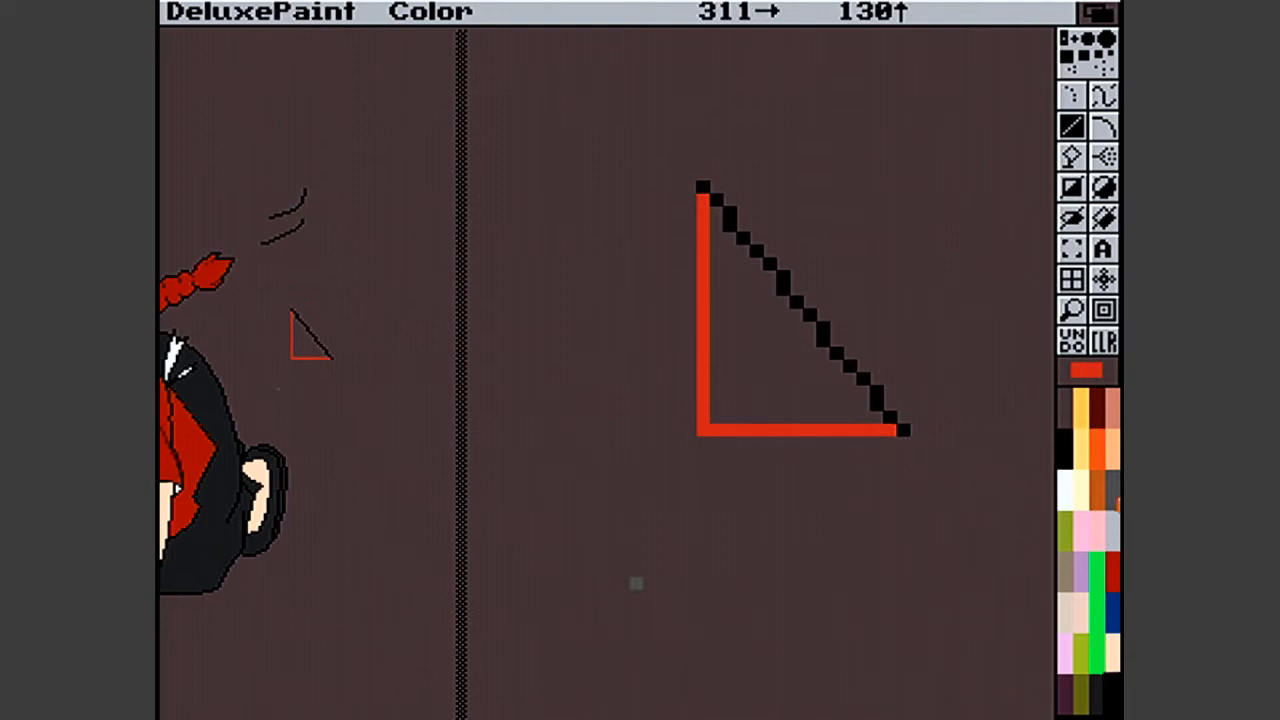
left_click(1112, 495)
left_click_drag(903, 410, 903, 185)
left_click_drag(903, 185, 705, 186)
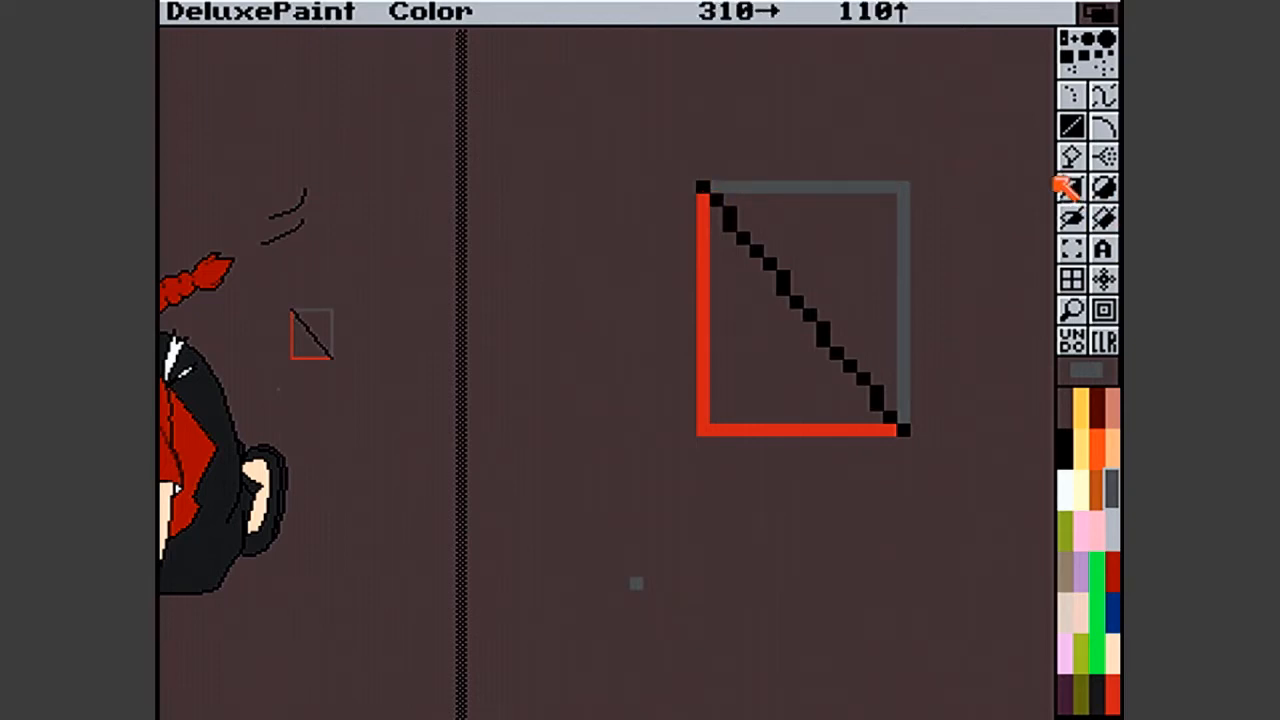
- Fill the triangle above the diagonal with grey and the one below it with the shirt's darker red
left_click(1072, 156)
left_click(823, 236)
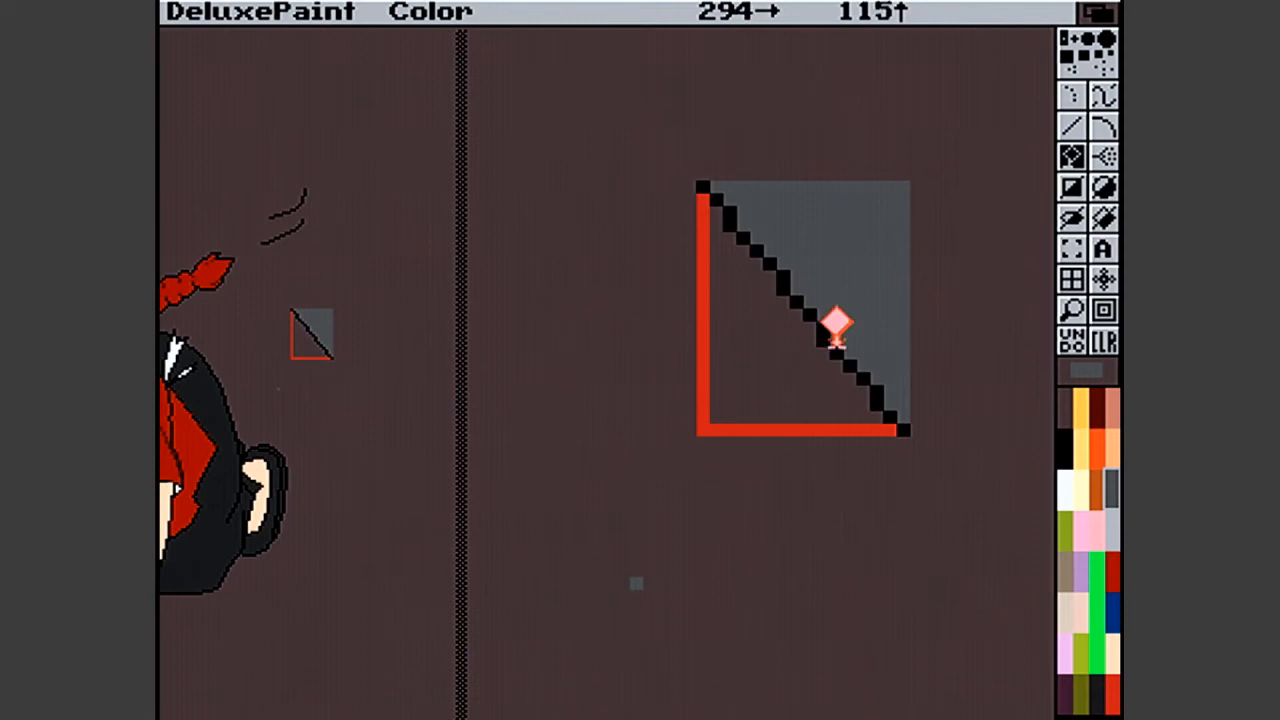
left_click(1112, 700)
left_click(746, 350)
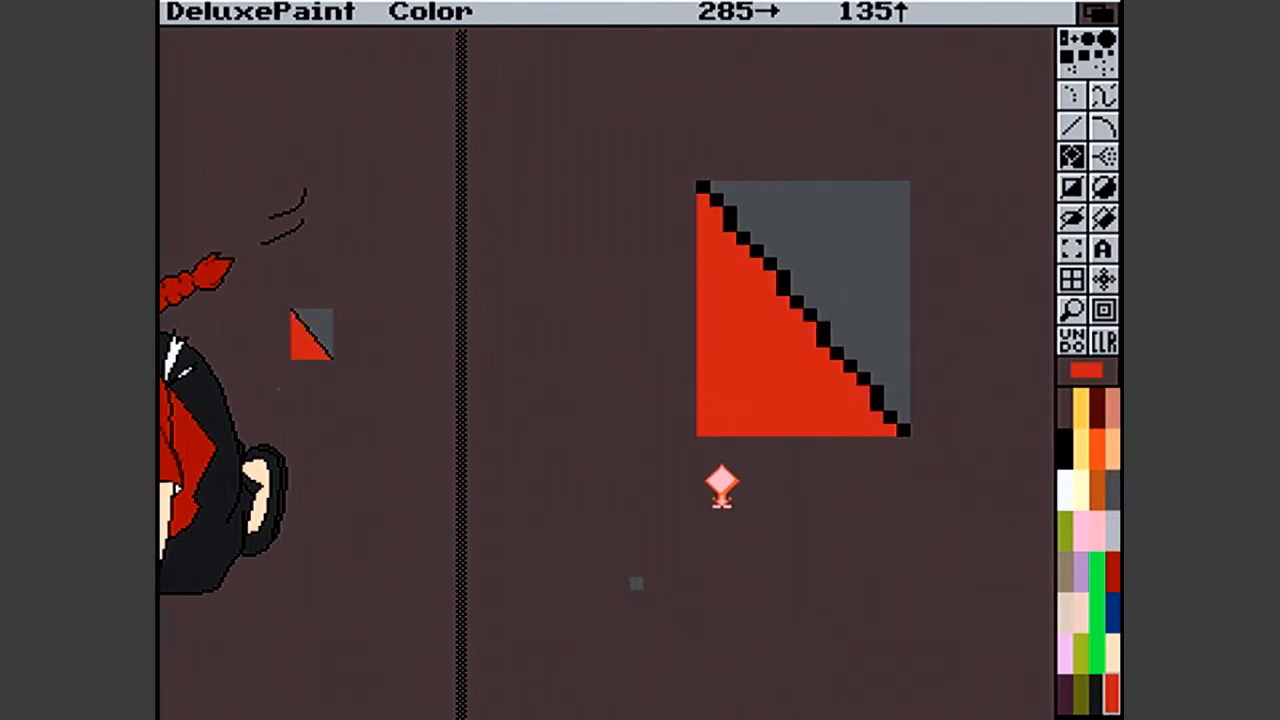
left_click(1113, 568)
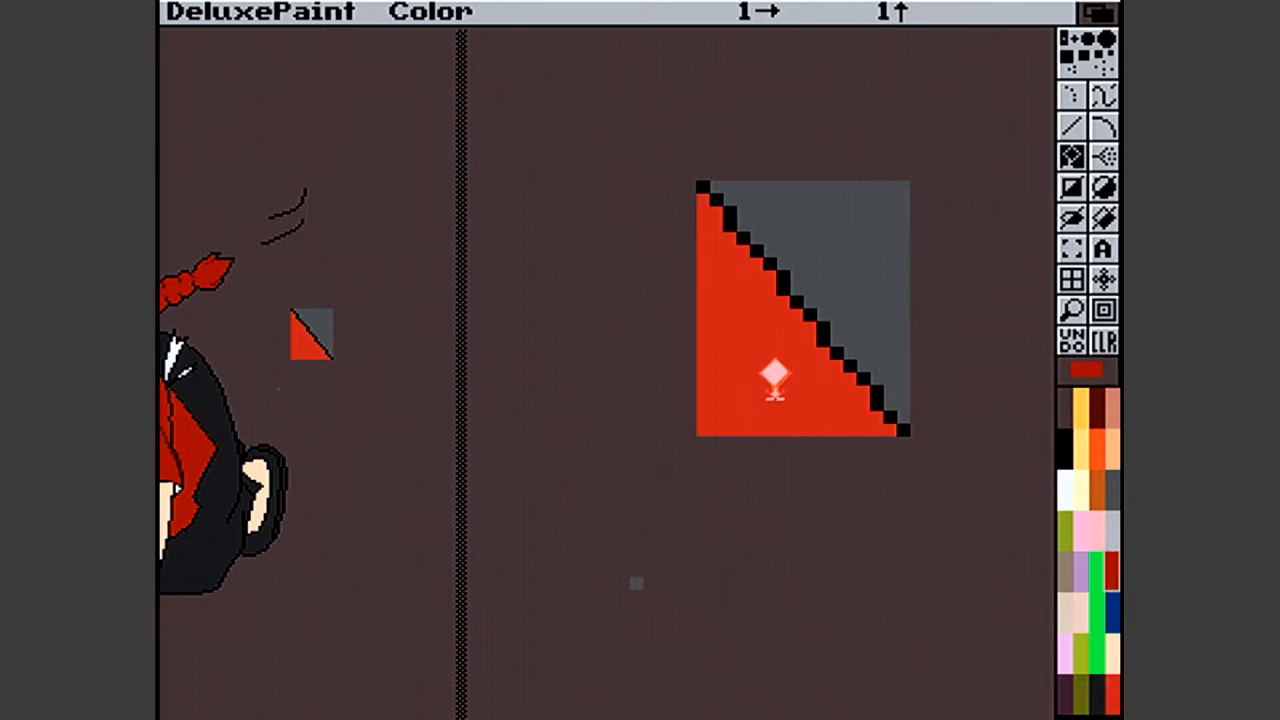
left_click(774, 374)
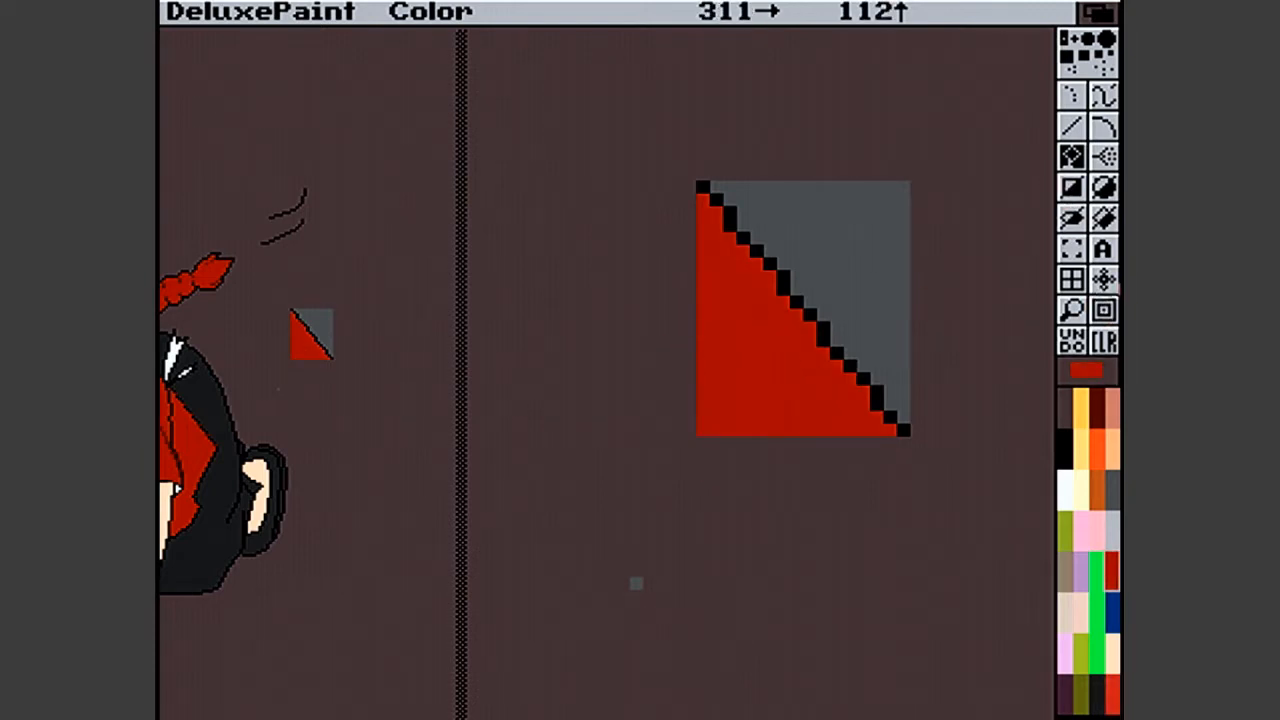
- Pick up the two-coloured square as a brush and stamp a copy level with it, just to its left
left_click(1071, 249)
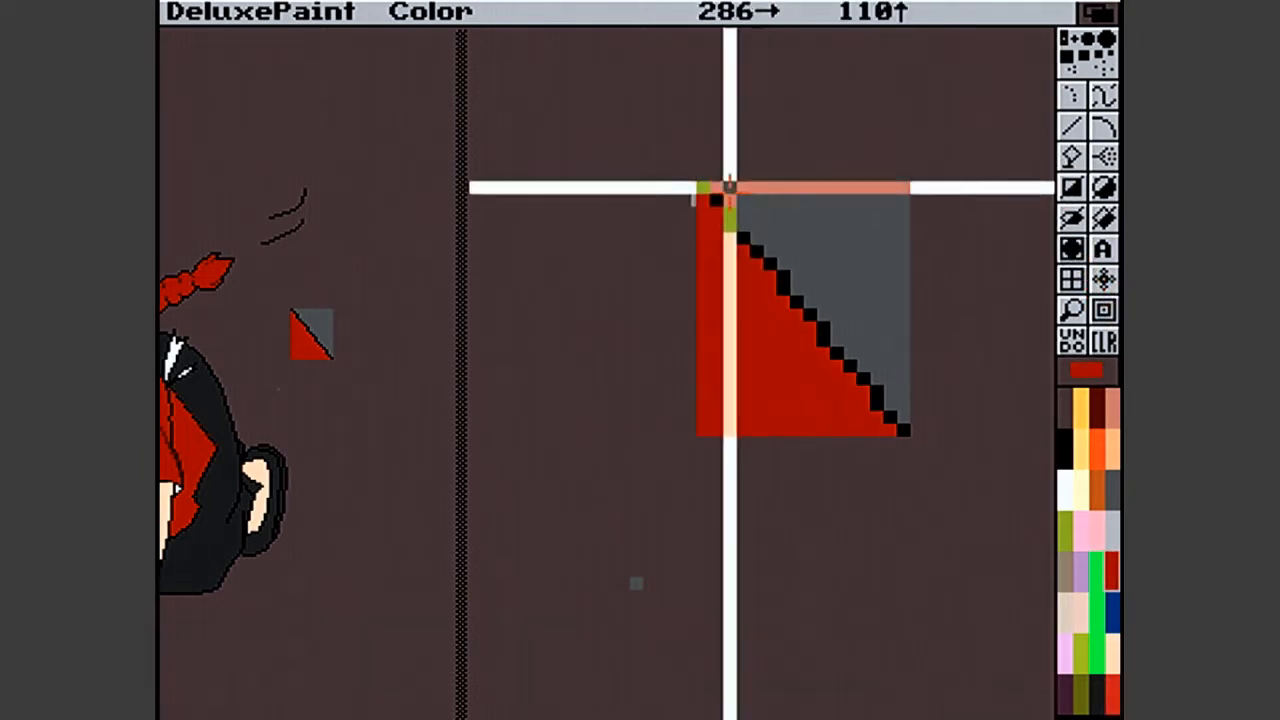
mouse_move(700, 186)
left_mouse_down()
mouse_move(894, 377)
mouse_move(908, 430)
left_mouse_up()
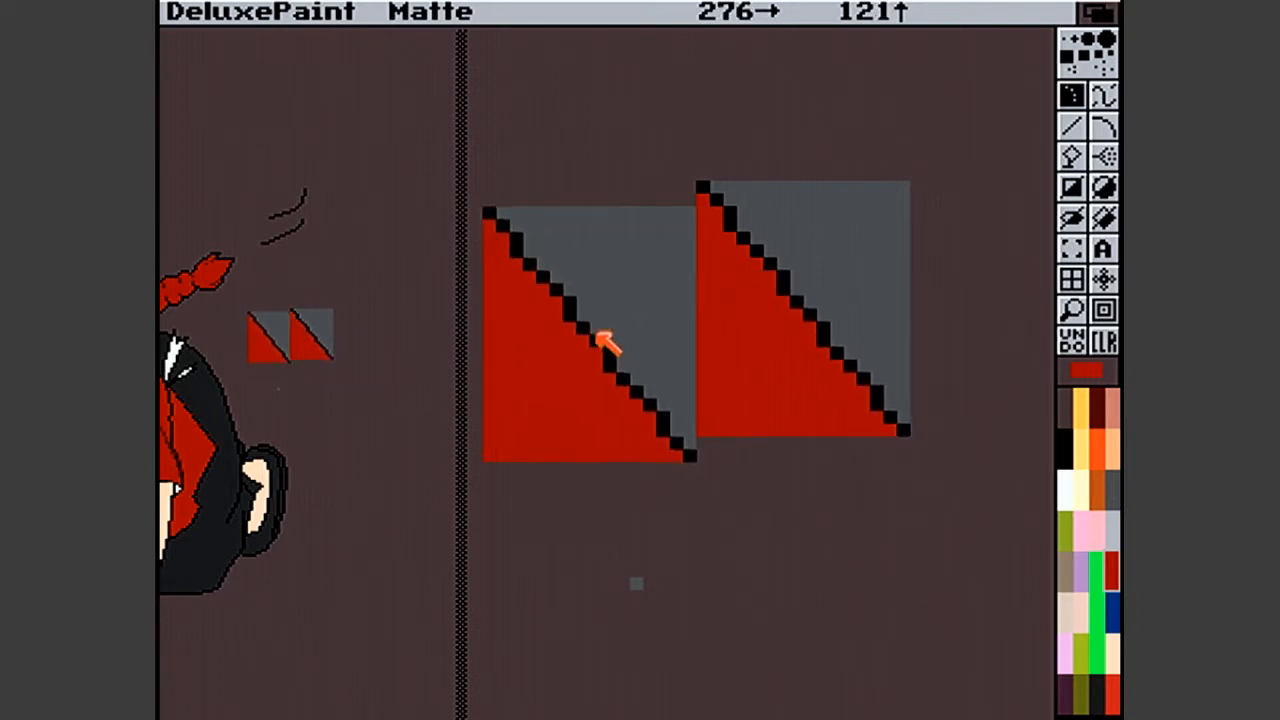
left_click(593, 325)
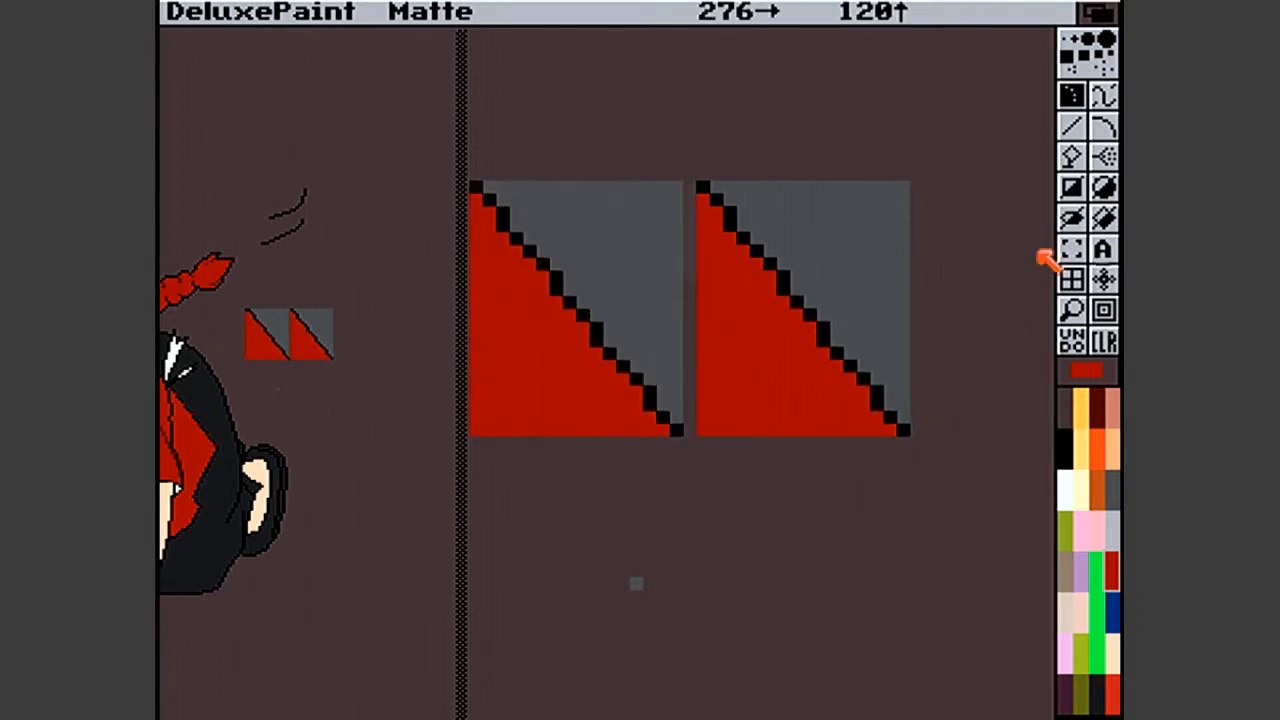
- Paint dark red smoothing pixels at the two-pixel steps of the left square's diagonal with a single-pixel brush, undoing the stray marks
left_click(1079, 120)
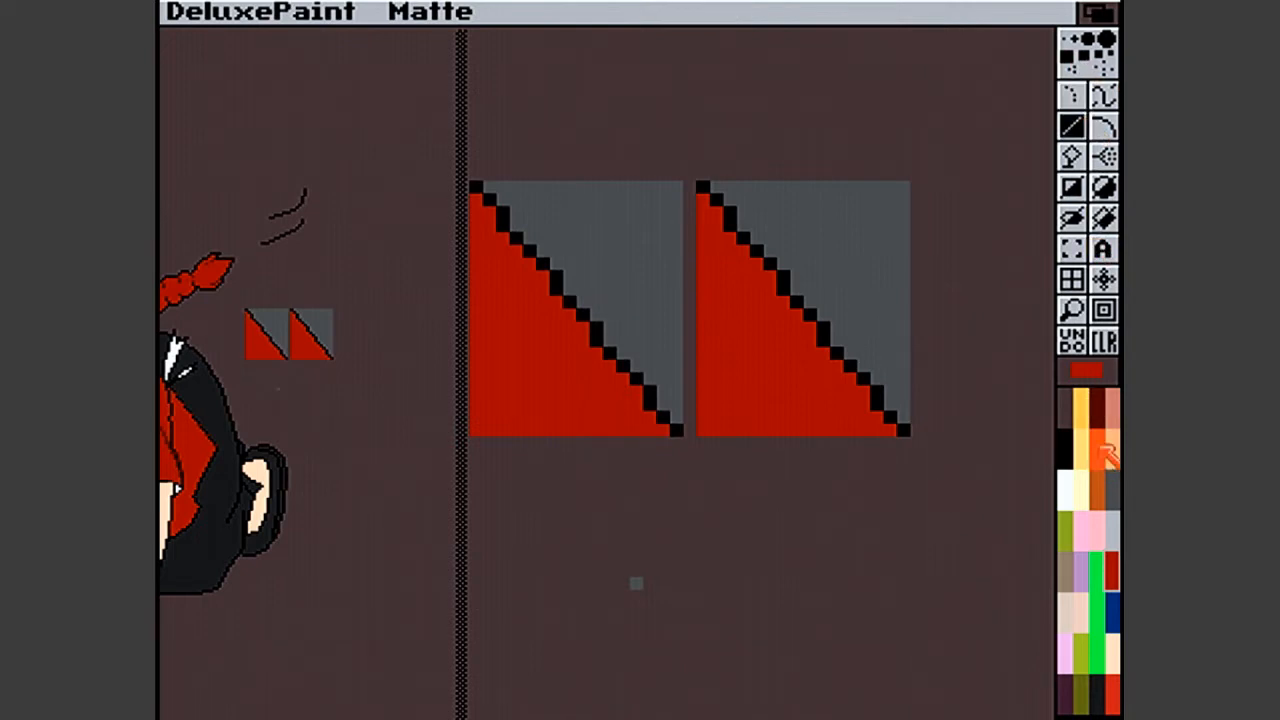
left_click(1098, 419)
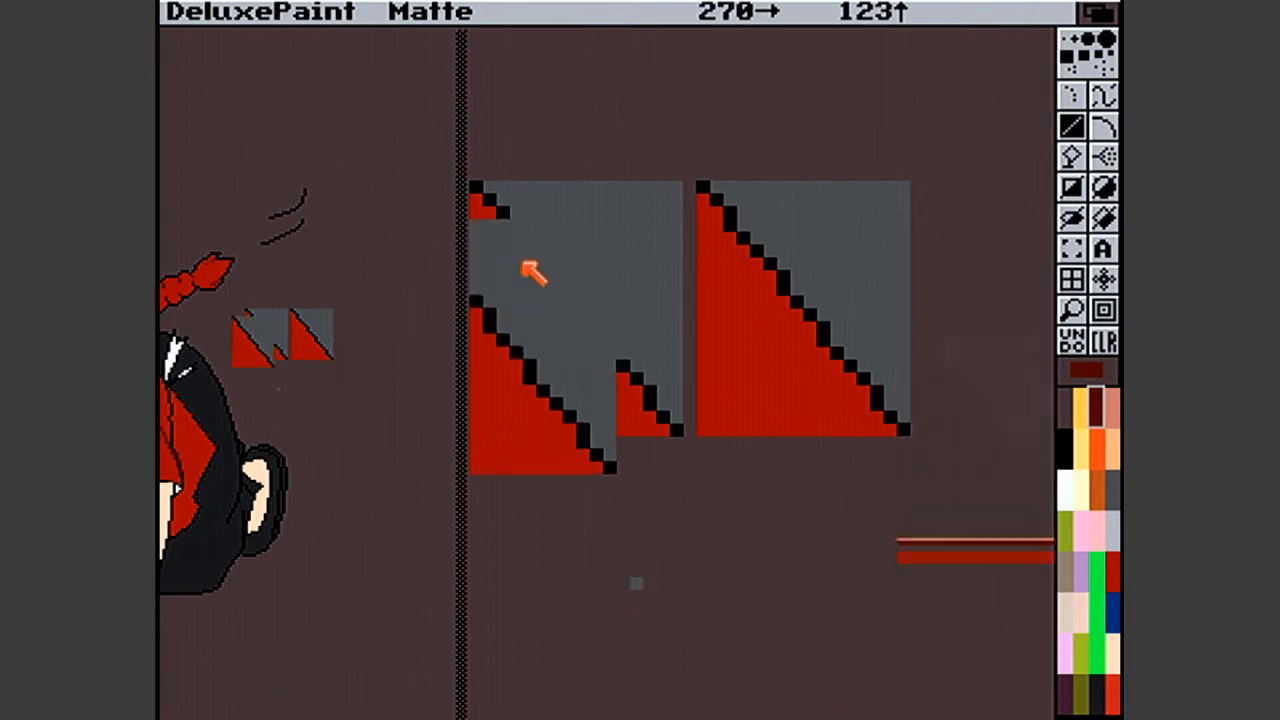
key("period")
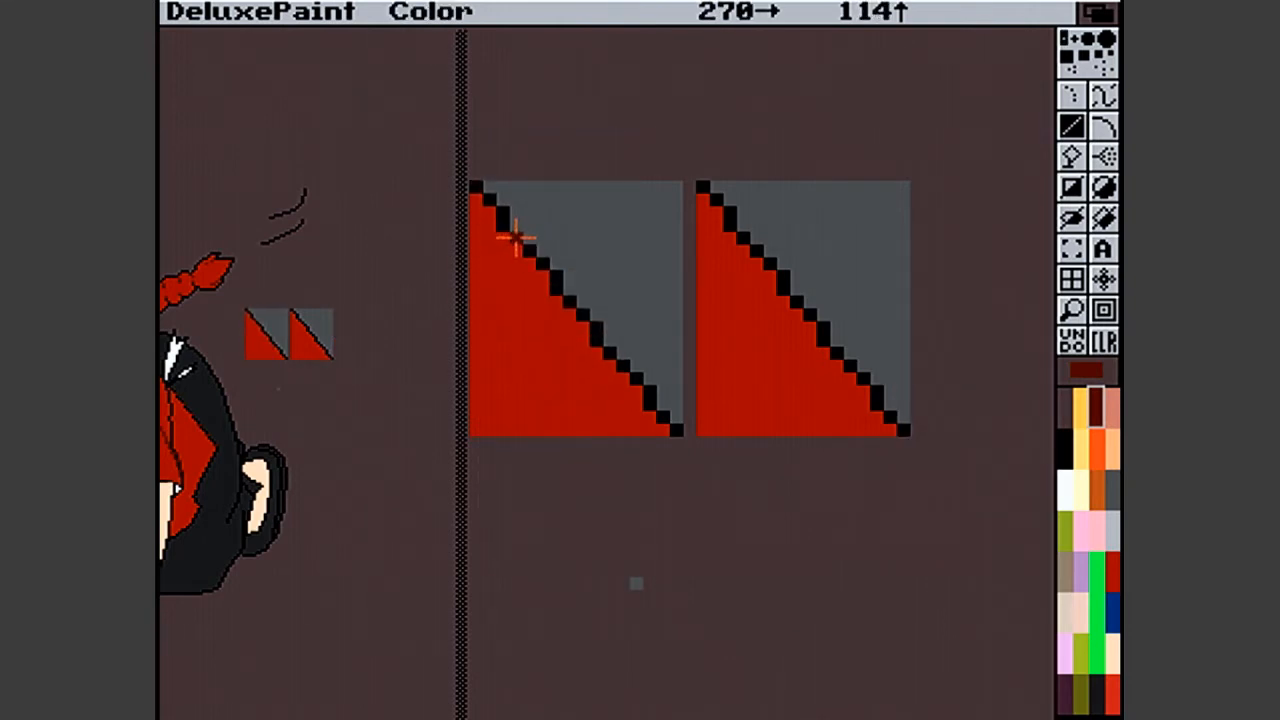
left_click(550, 277)
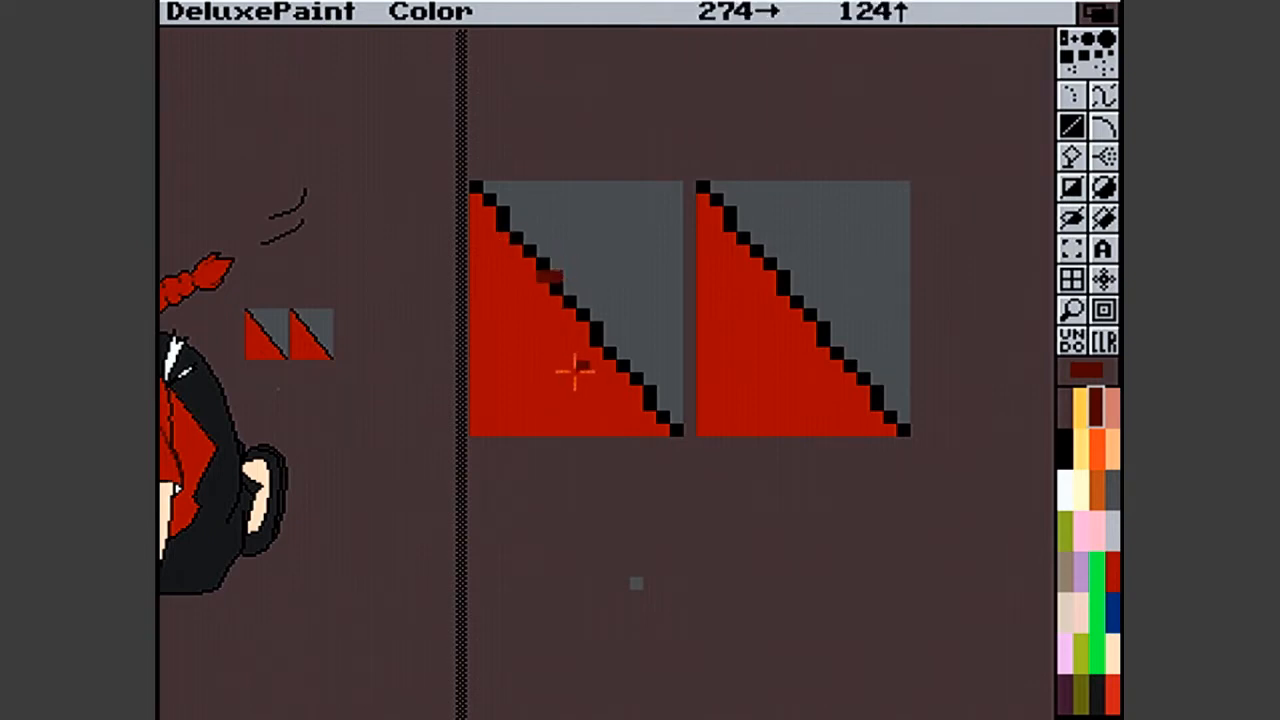
left_click(597, 328)
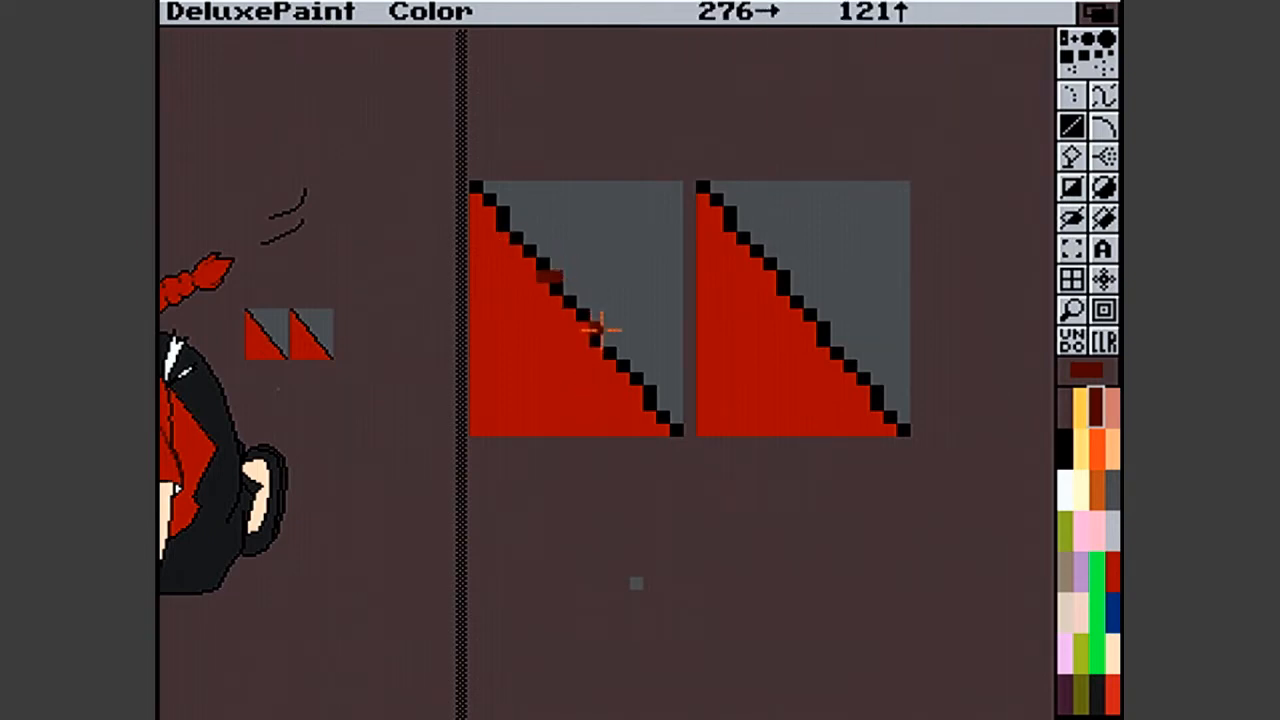
left_click(640, 390)
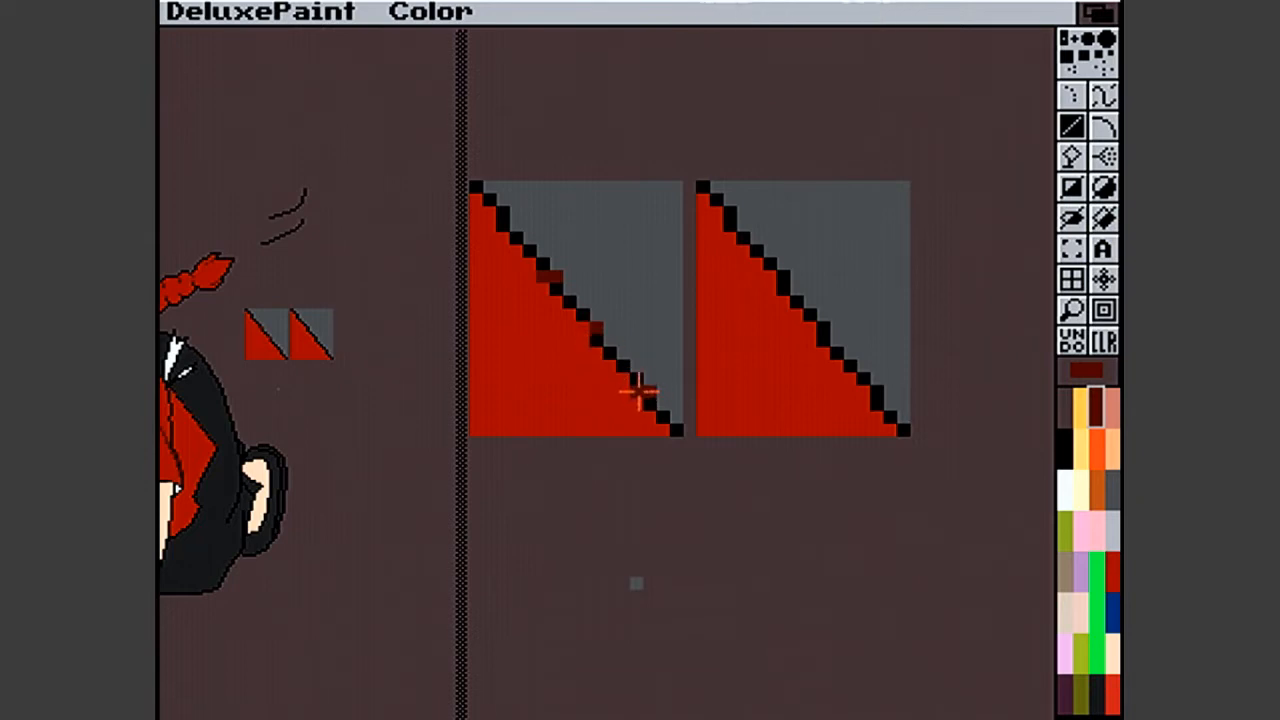
left_click(497, 212)
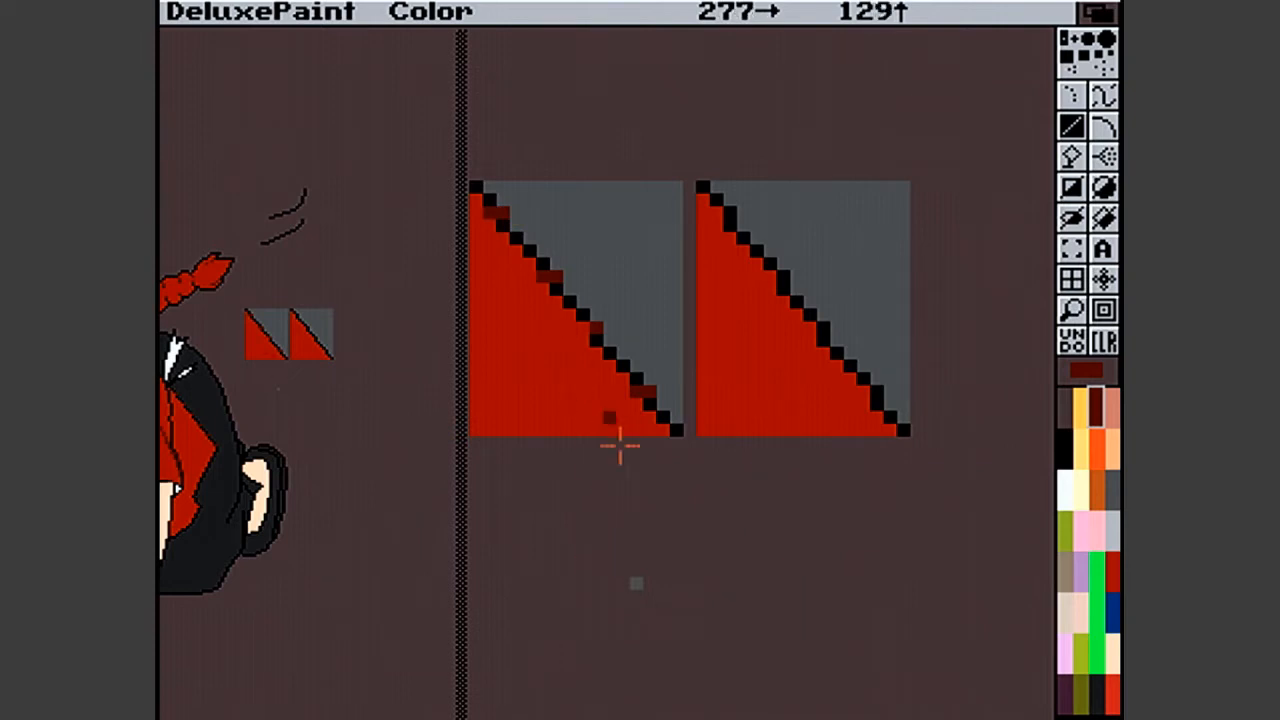
left_click(646, 341)
key("u")
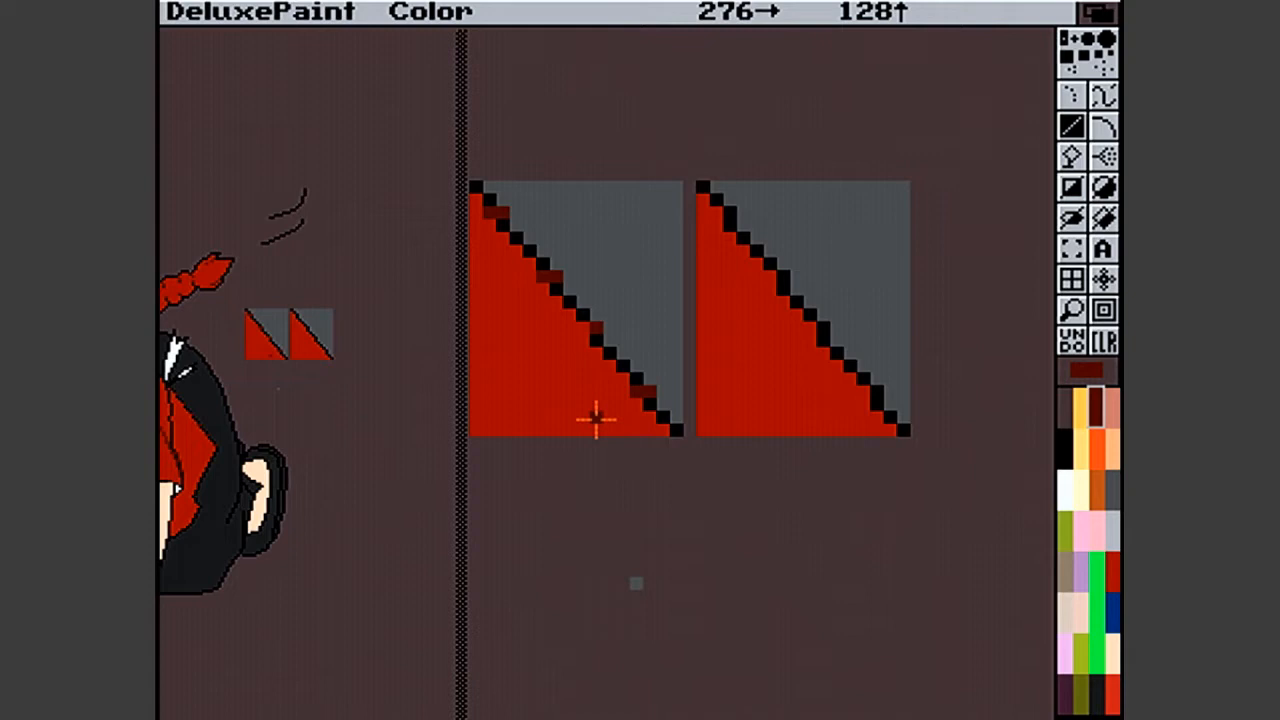
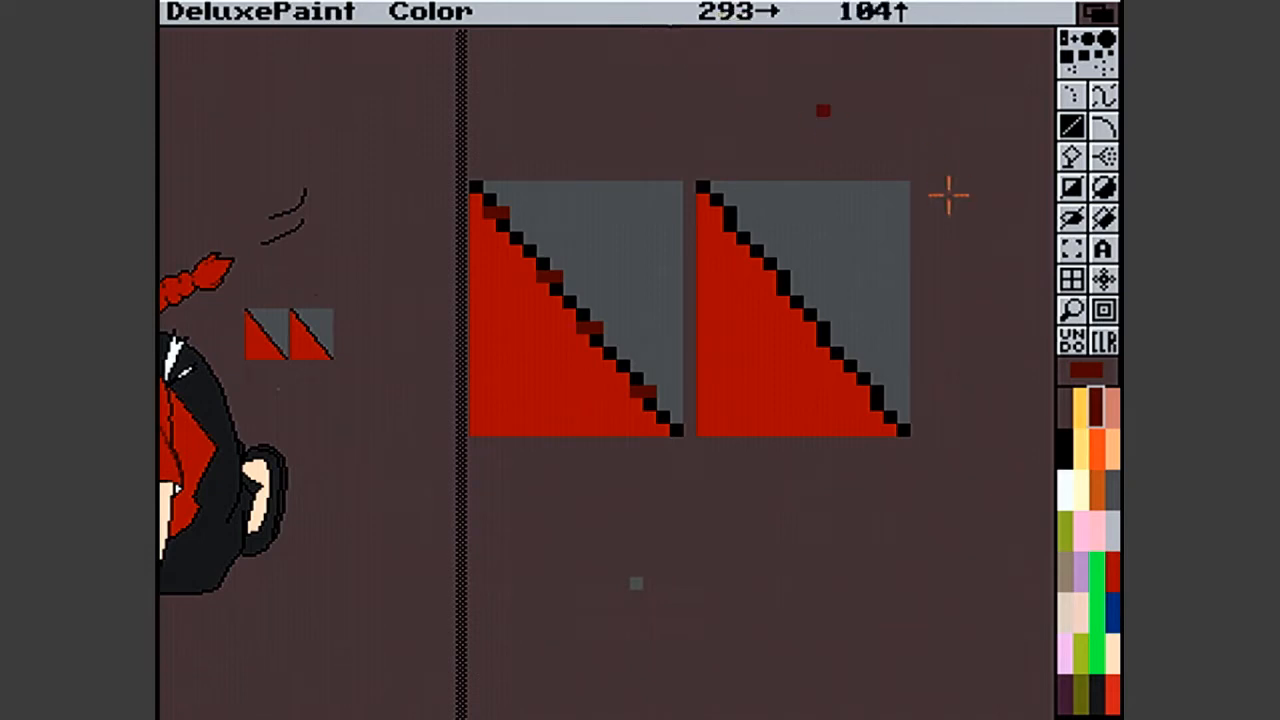
- Turn on anti-aliasing and draw a black line along the diagonal of the right test square
left_click(1066, 440)
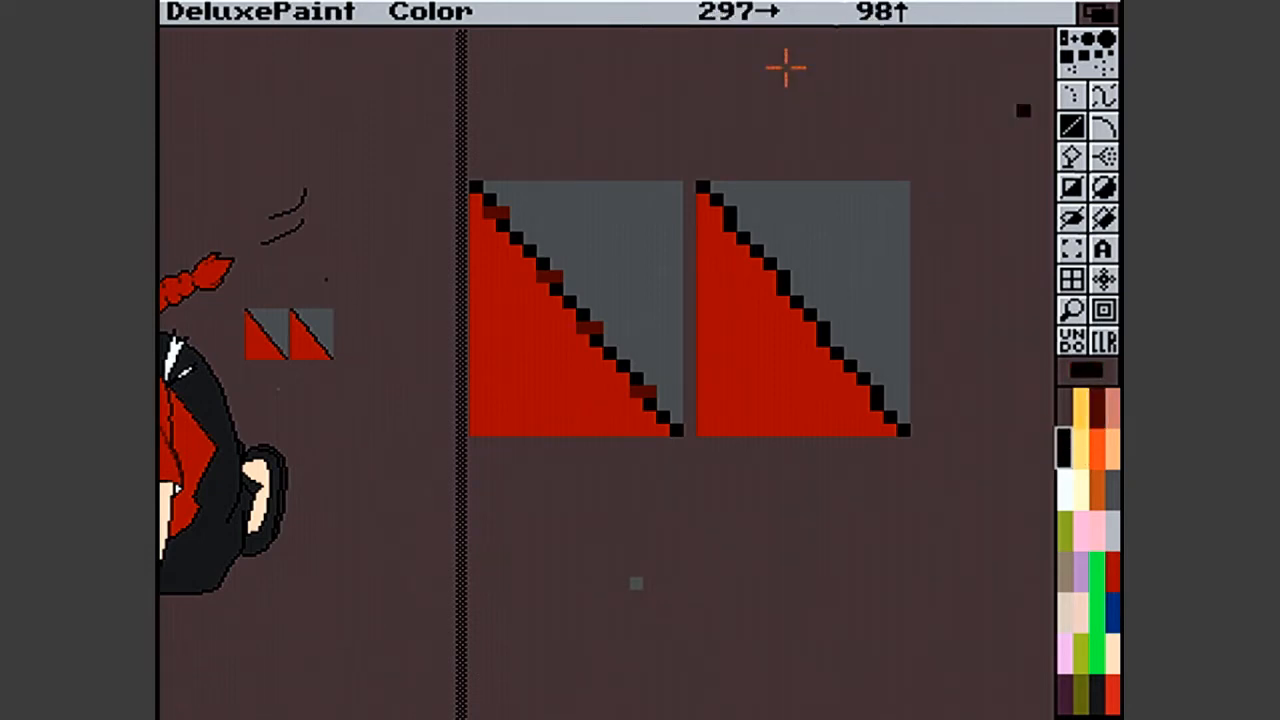
right_click(766, 9)
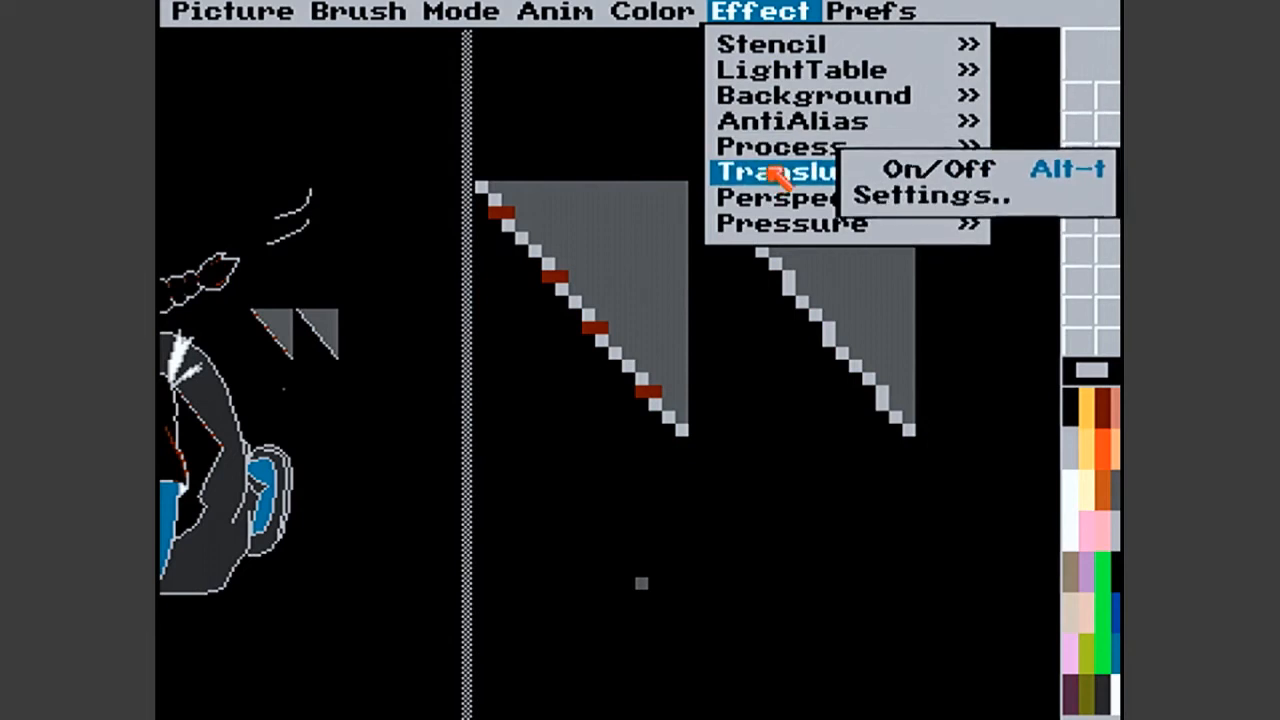
left_click(912, 128)
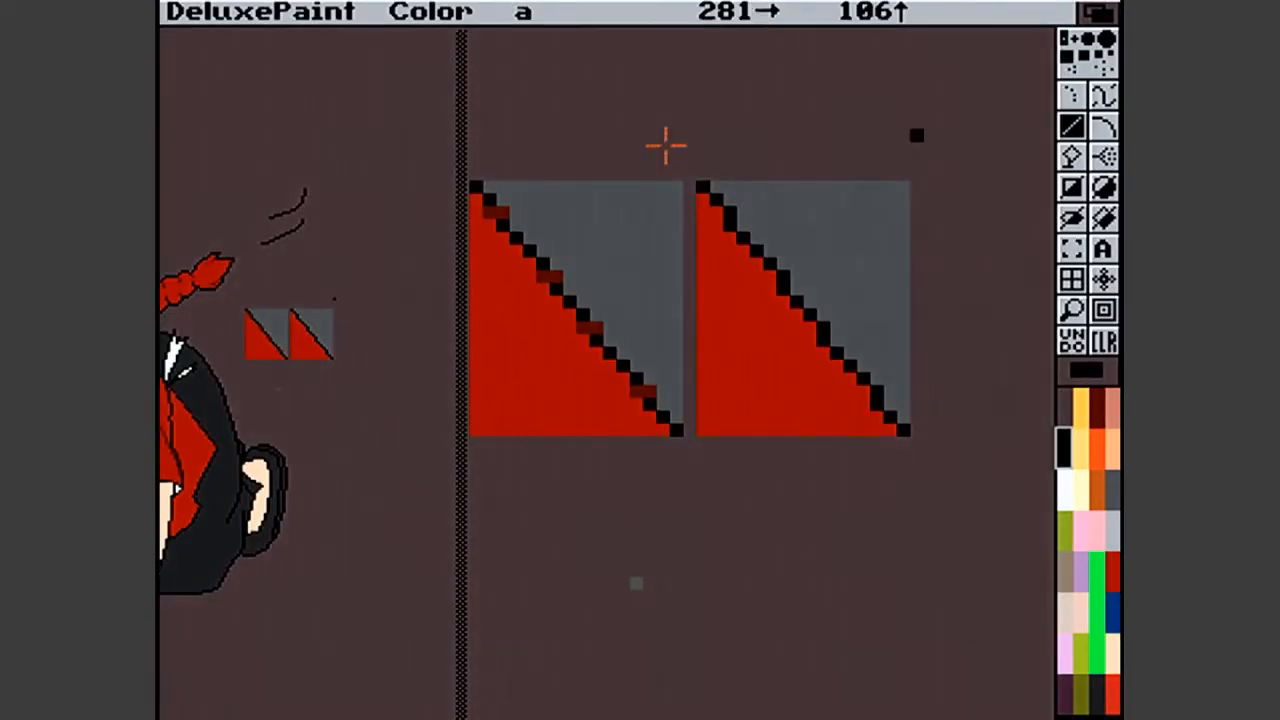
left_click_drag(781, 279, 900, 428)
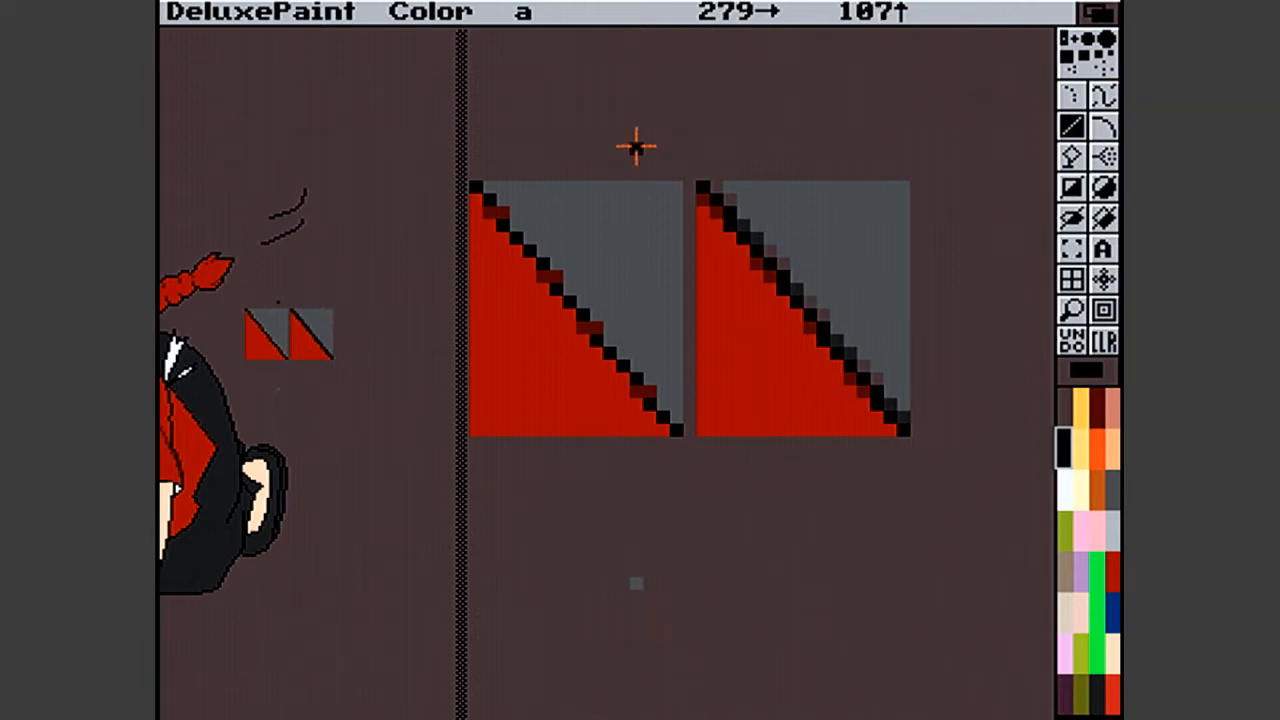
- Check which palette colours the automatic anti-aliasing used by comparing swatches and sampling a smoothing pixel on the right square's diagonal
left_click(1067, 566)
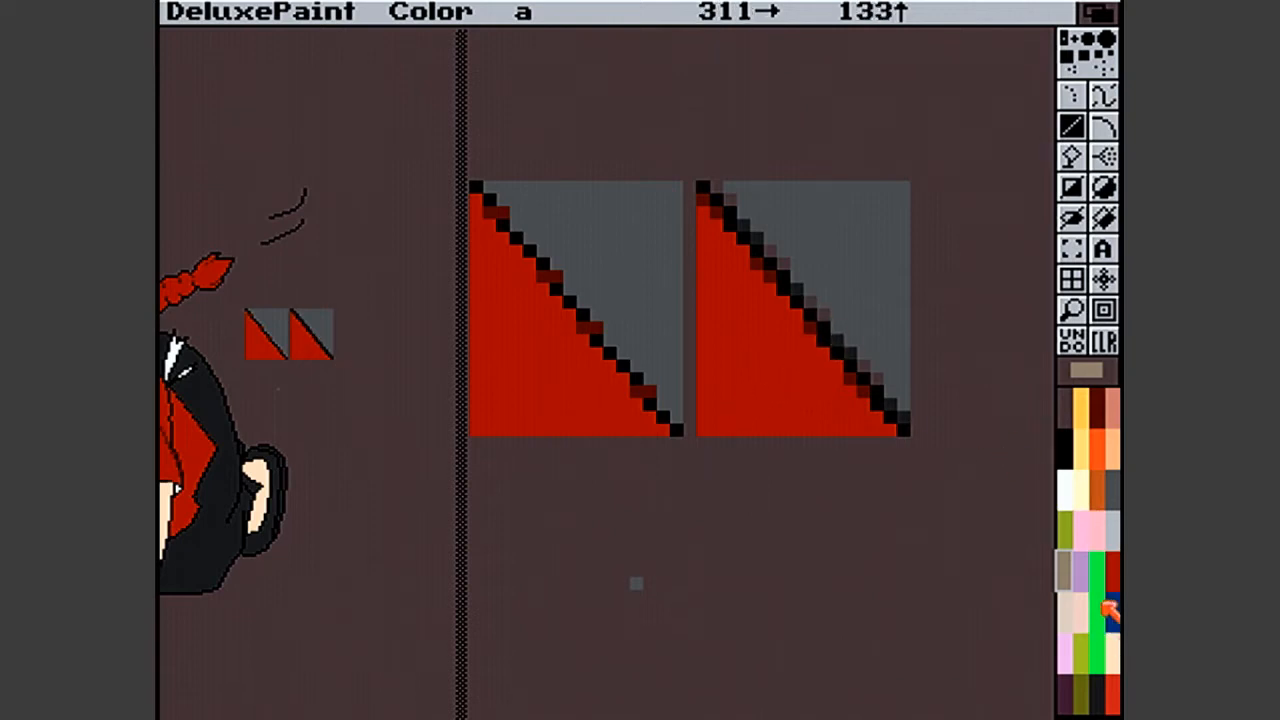
left_click(1064, 688)
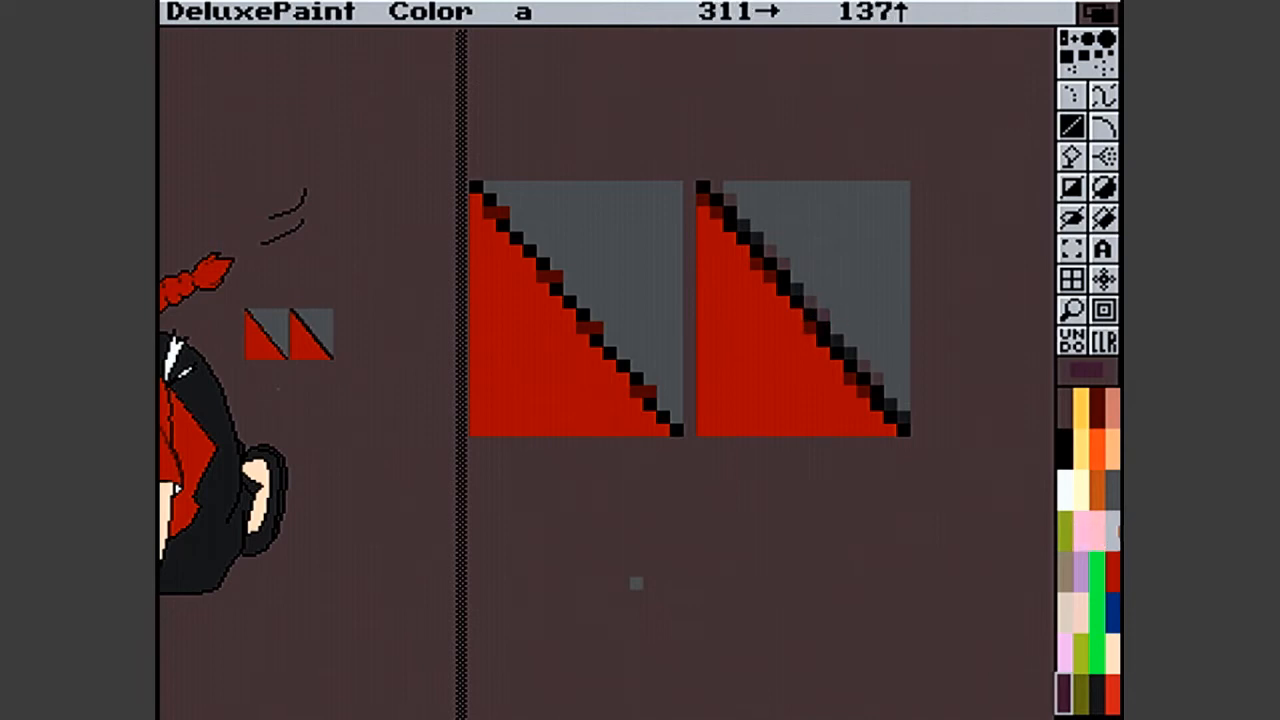
left_click(1112, 488)
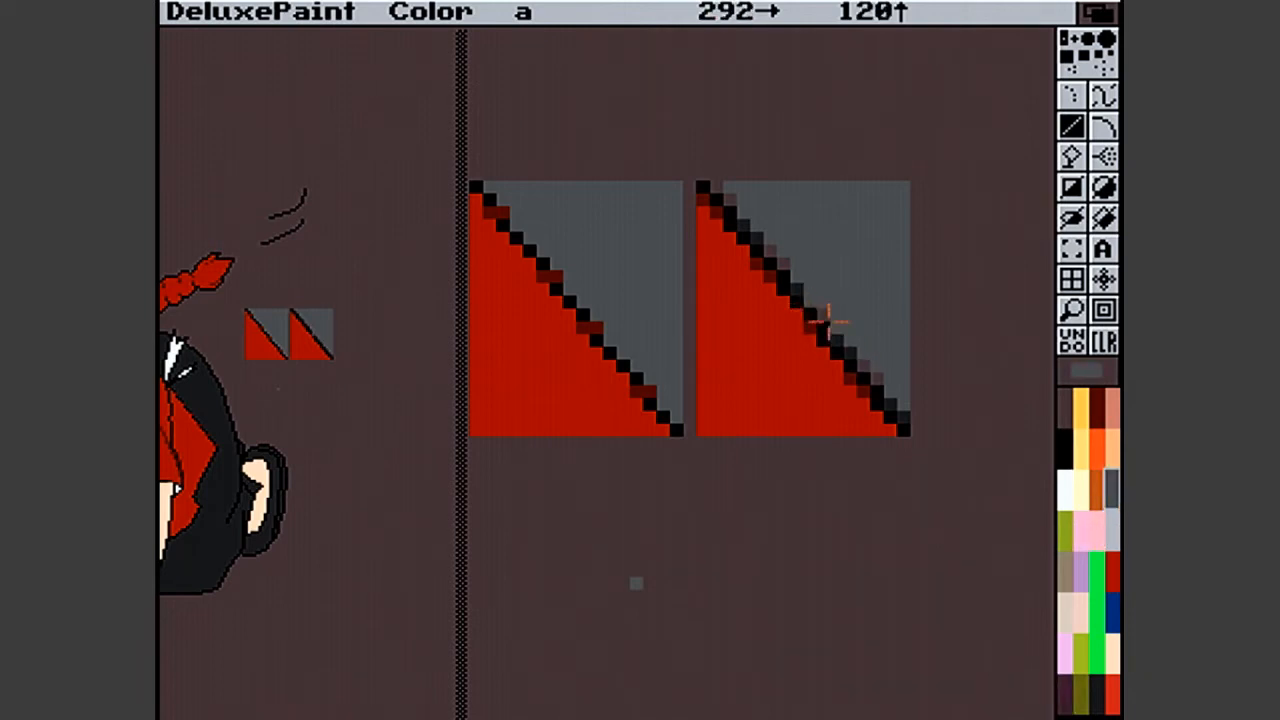
left_click(1068, 560)
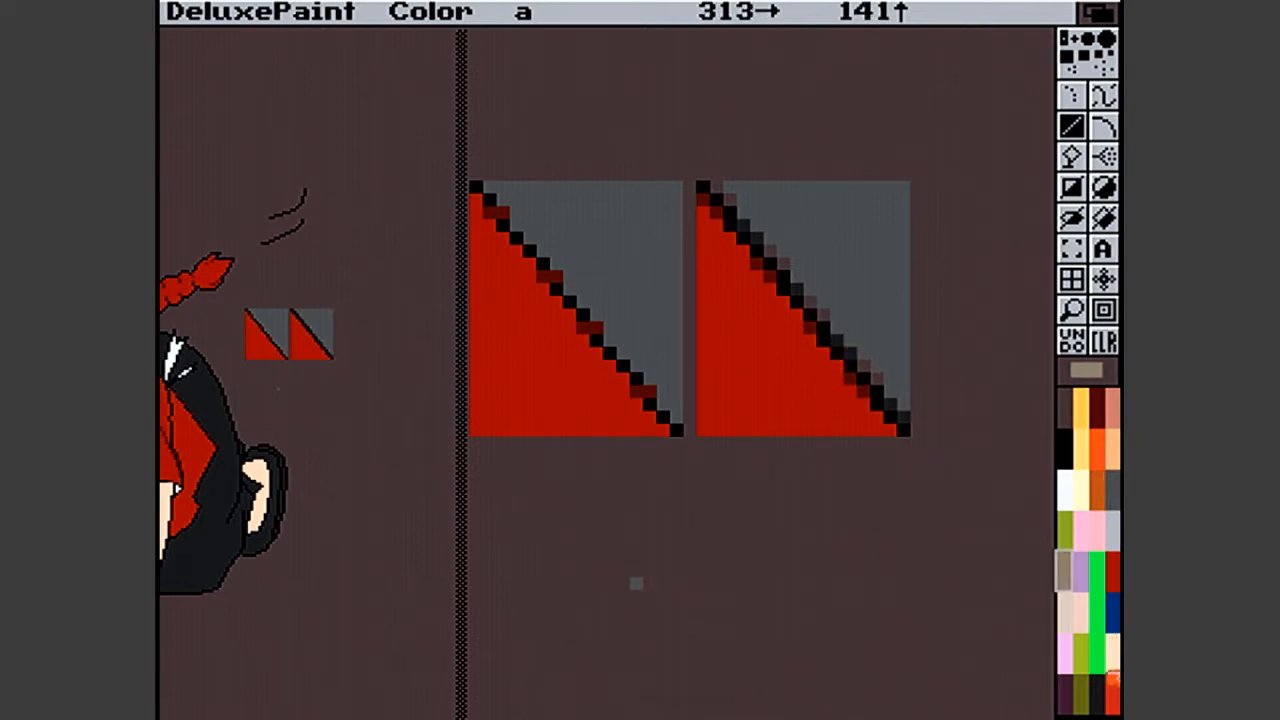
left_click(1090, 368)
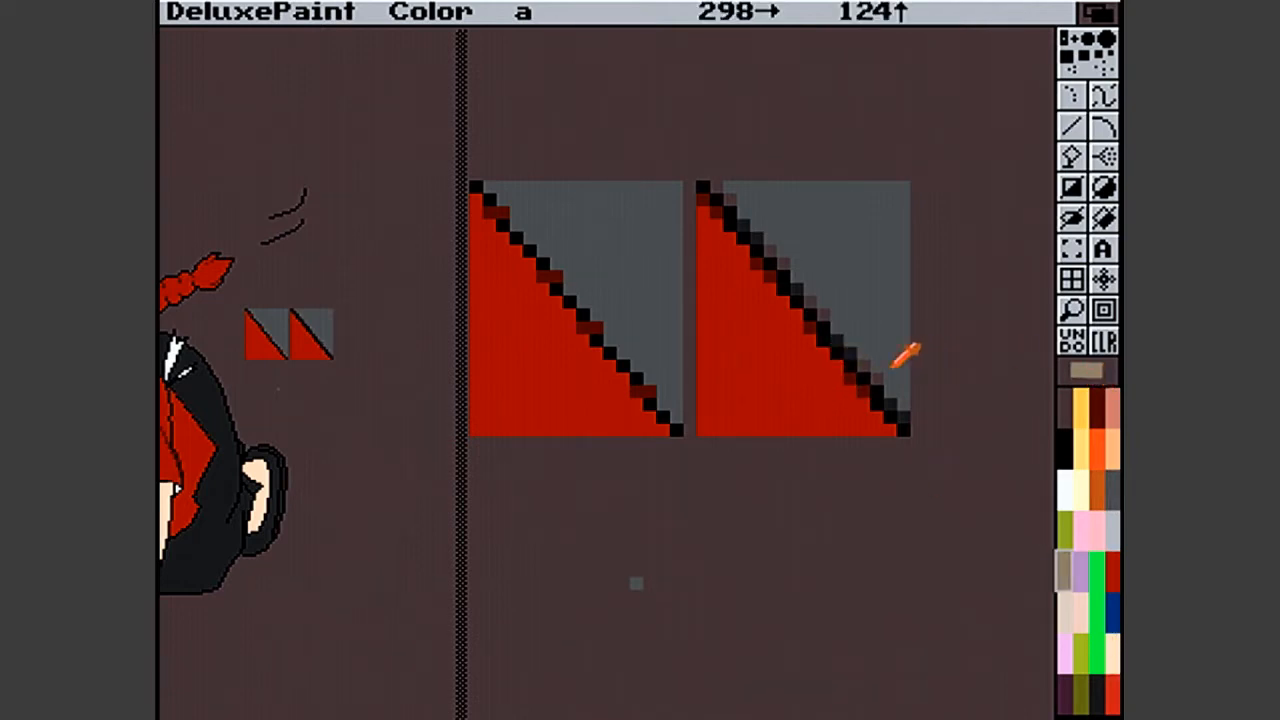
left_click(863, 367)
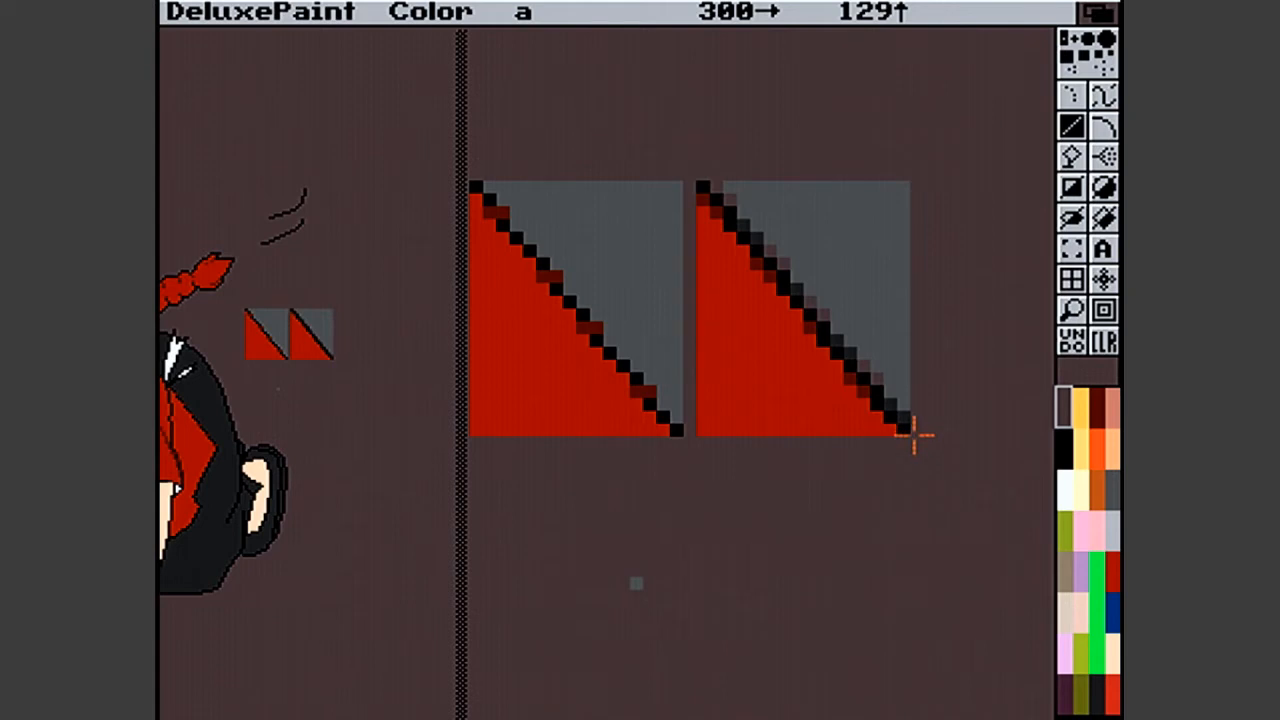
- Try black (R 0, G 0, B 0) as the background colour and undo the palette change
right_click(1078, 362)
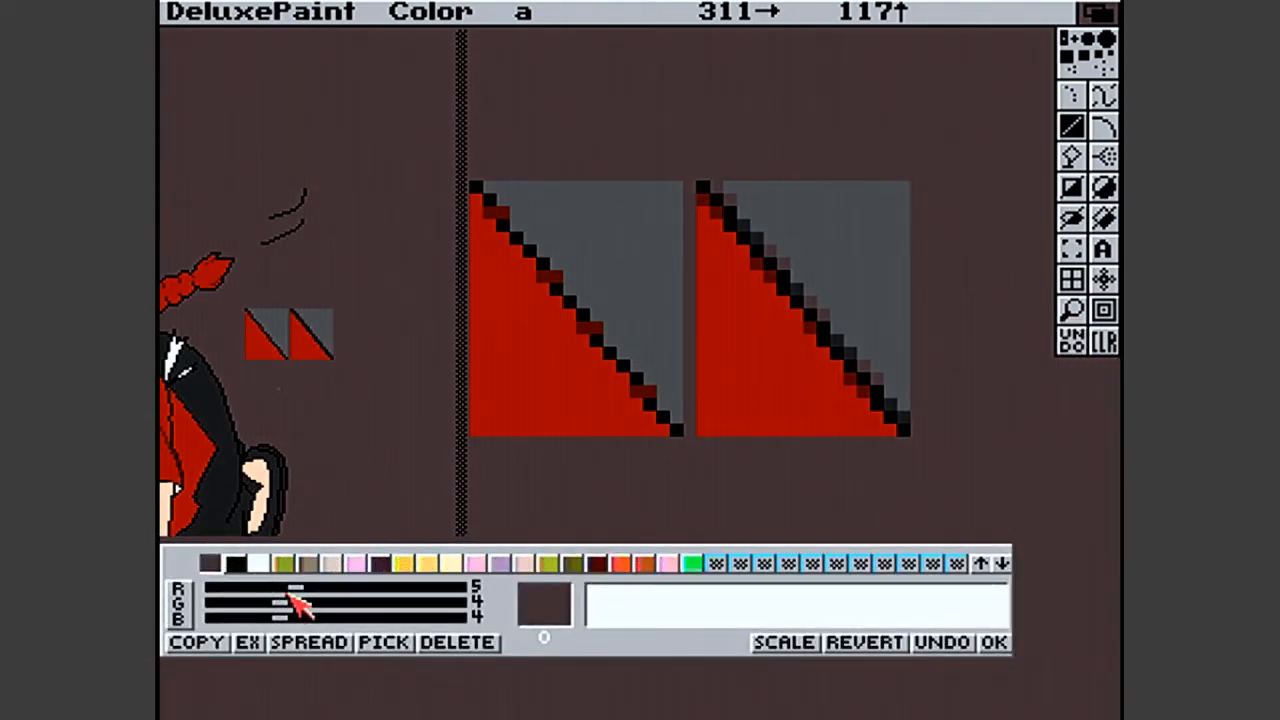
left_click_drag(293, 588, 161, 596)
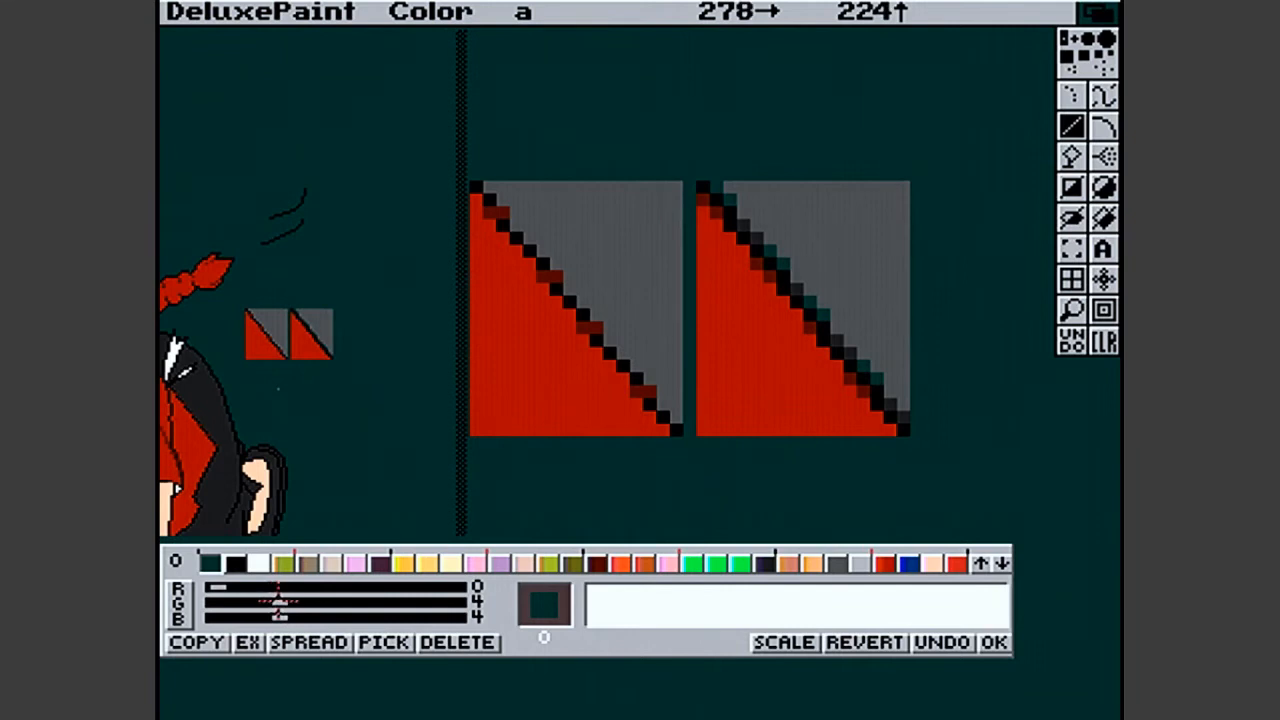
left_click_drag(279, 602, 161, 604)
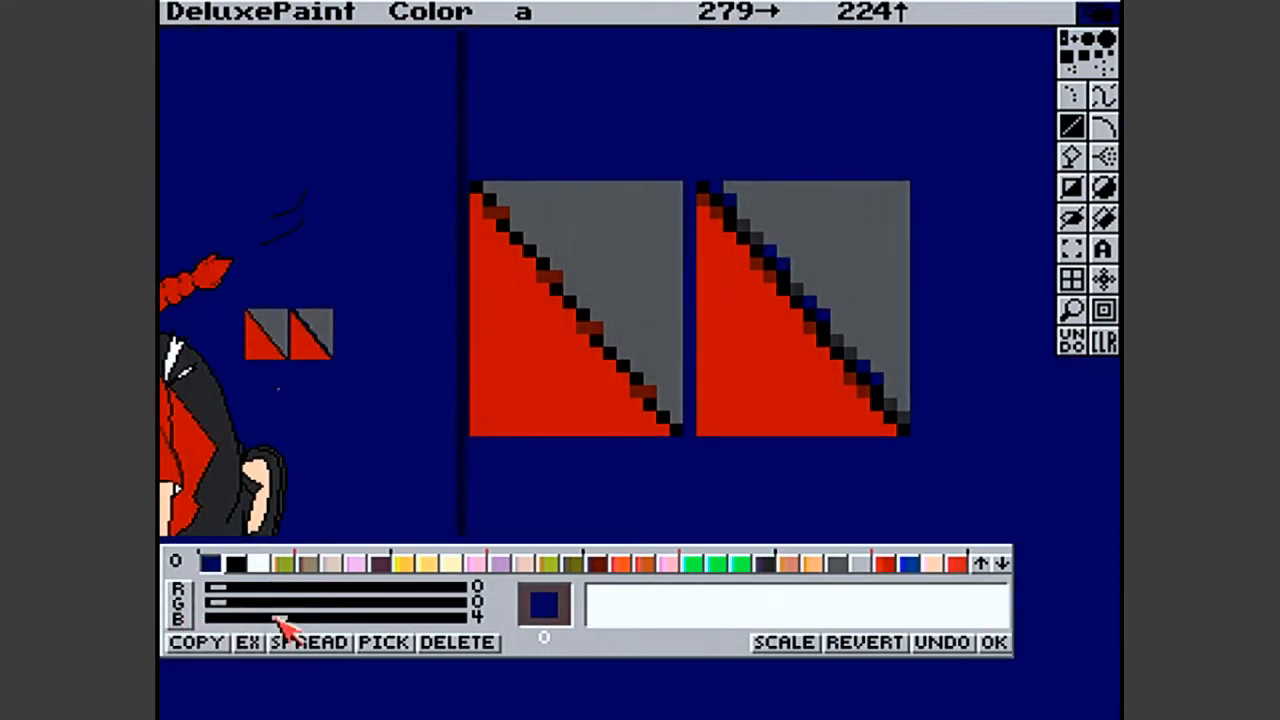
left_click_drag(280, 617, 163, 616)
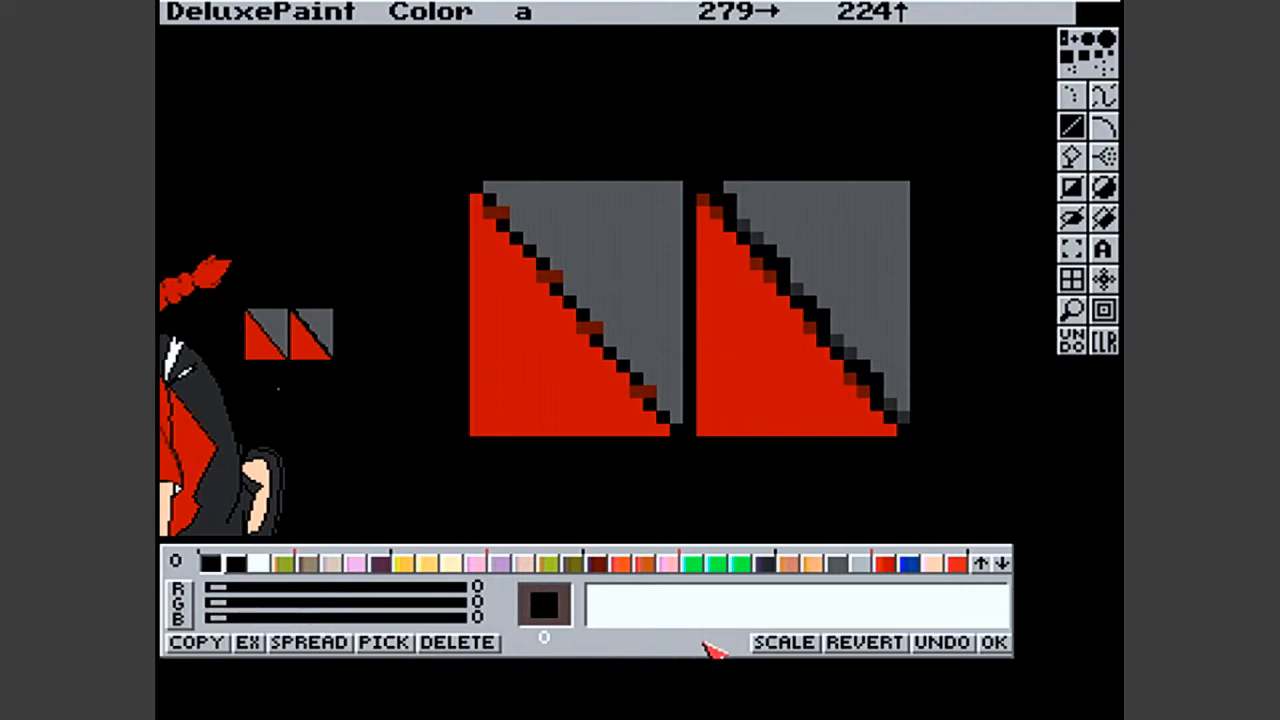
left_click(979, 648)
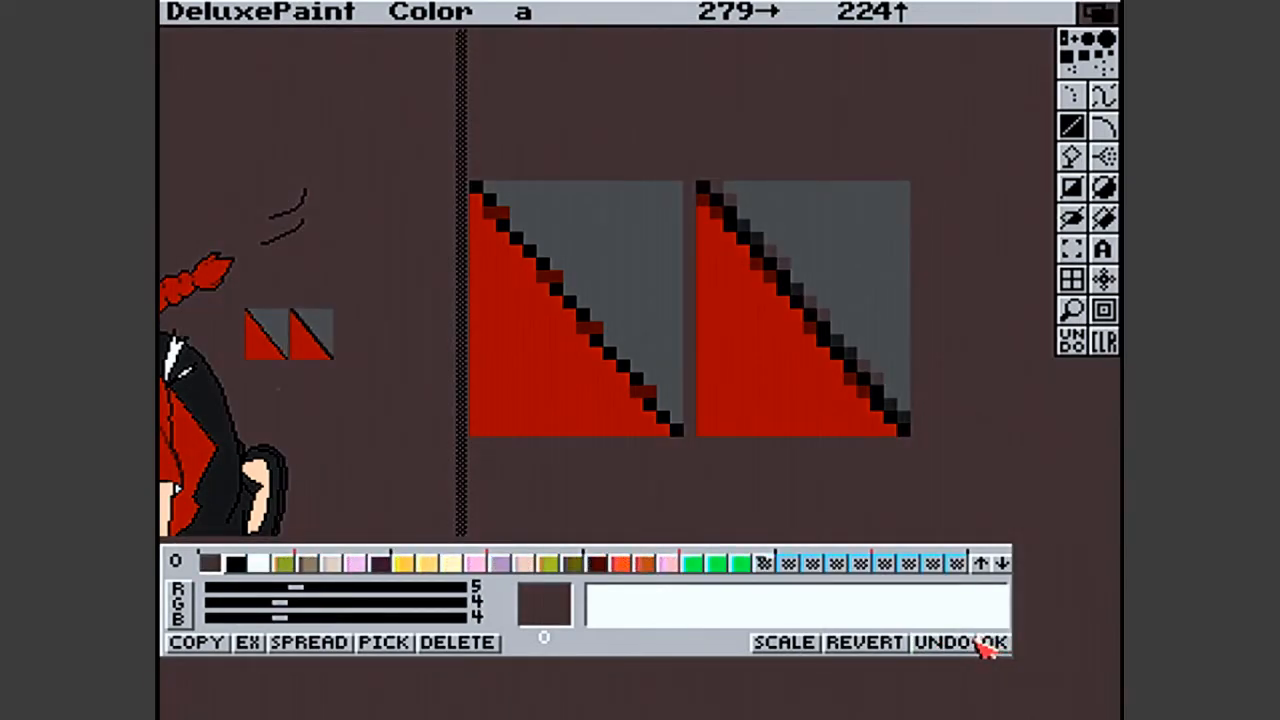
left_click(993, 643)
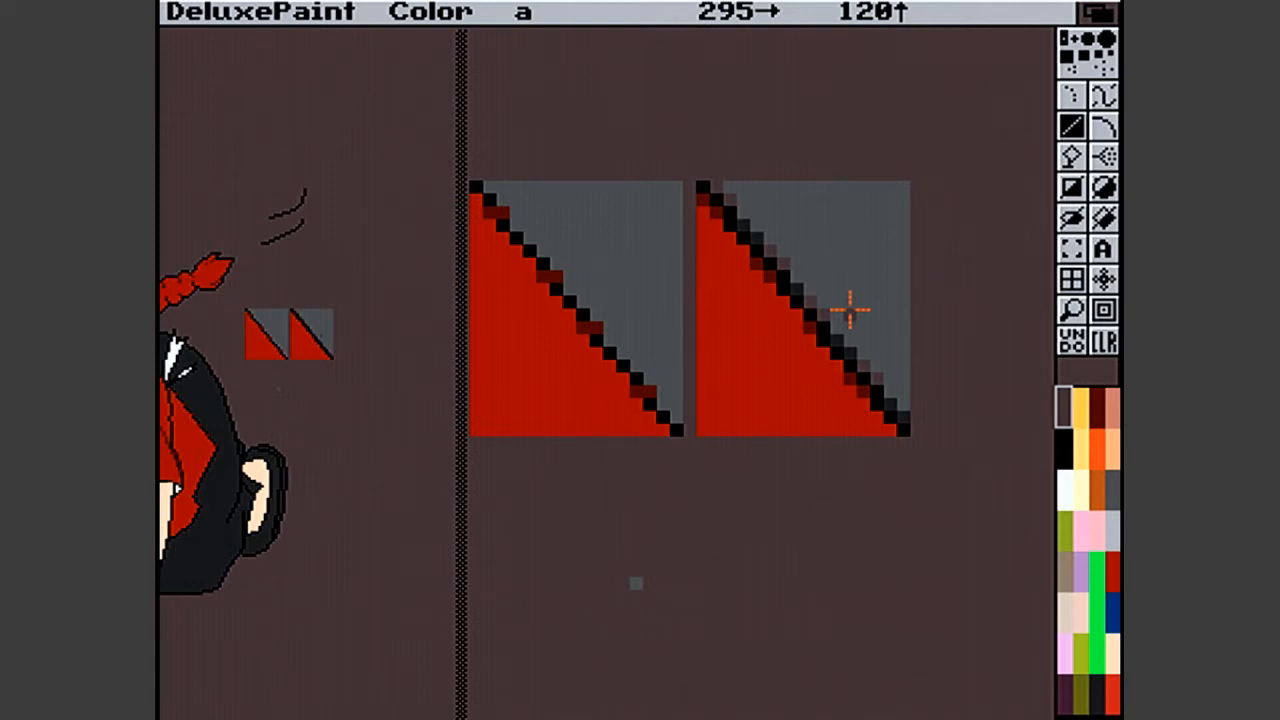
- Change the background palette colour to teal by setting G to 9 and B to 8
key("p")
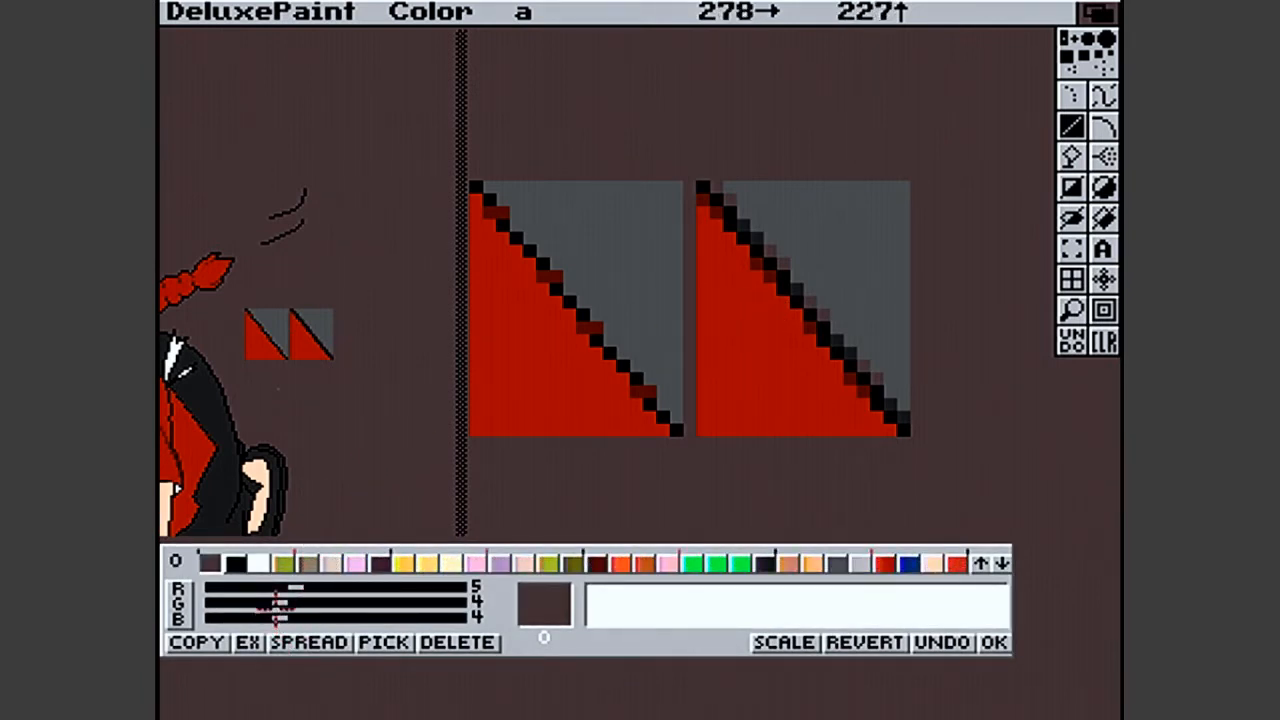
left_click(362, 607)
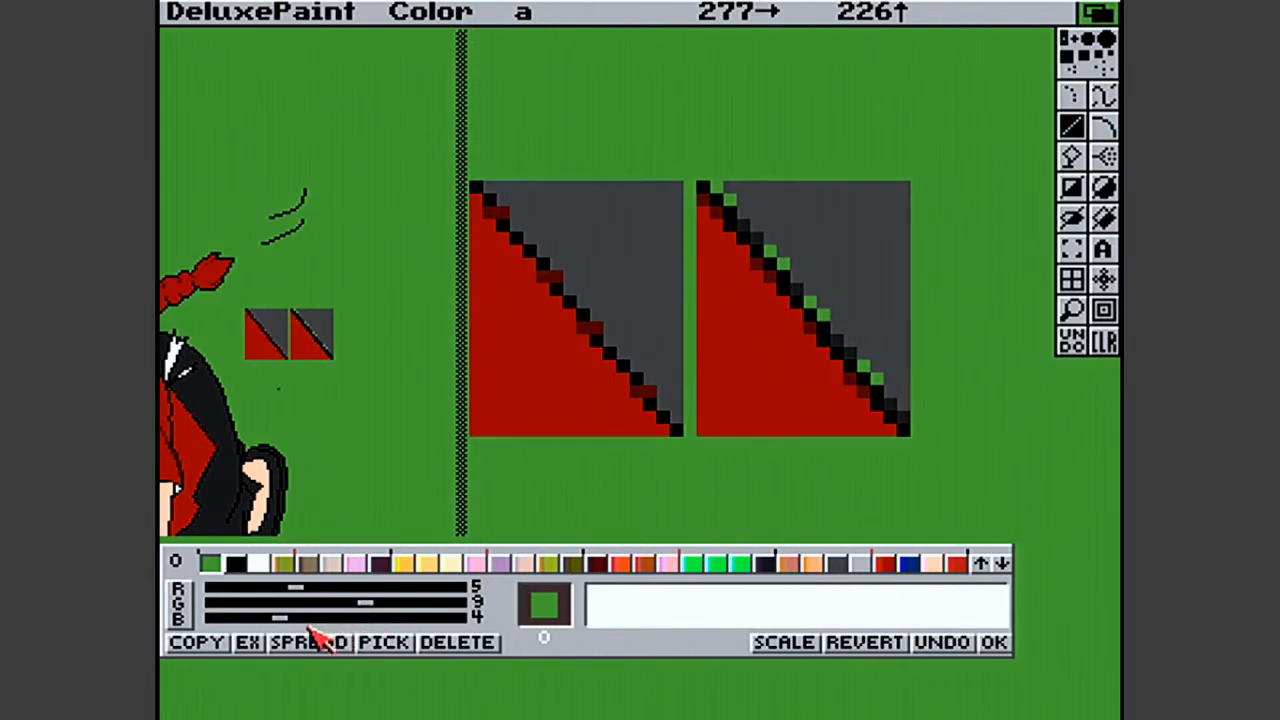
left_click_drag(280, 617, 340, 619)
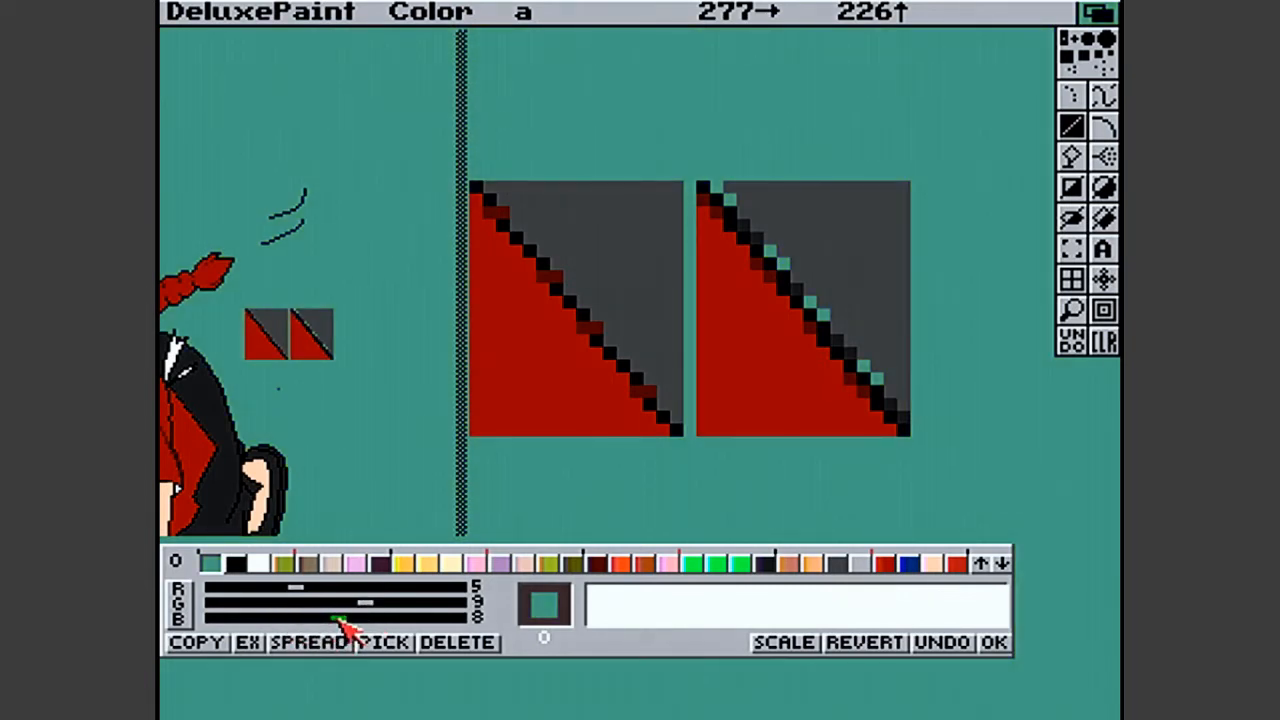
left_click(990, 643)
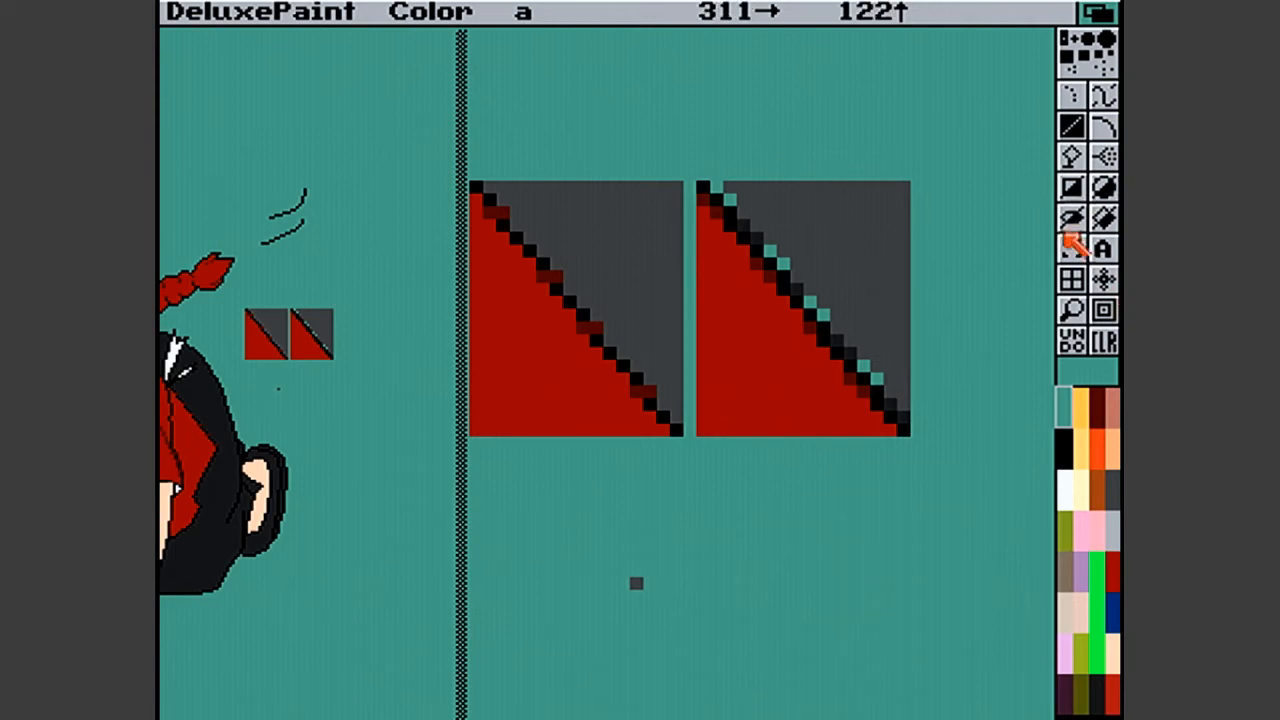
- Turn anti-aliasing off, pick up the left square as a brush and stamp it exactly over the right square
left_click(1067, 245)
right_click(737, 10)
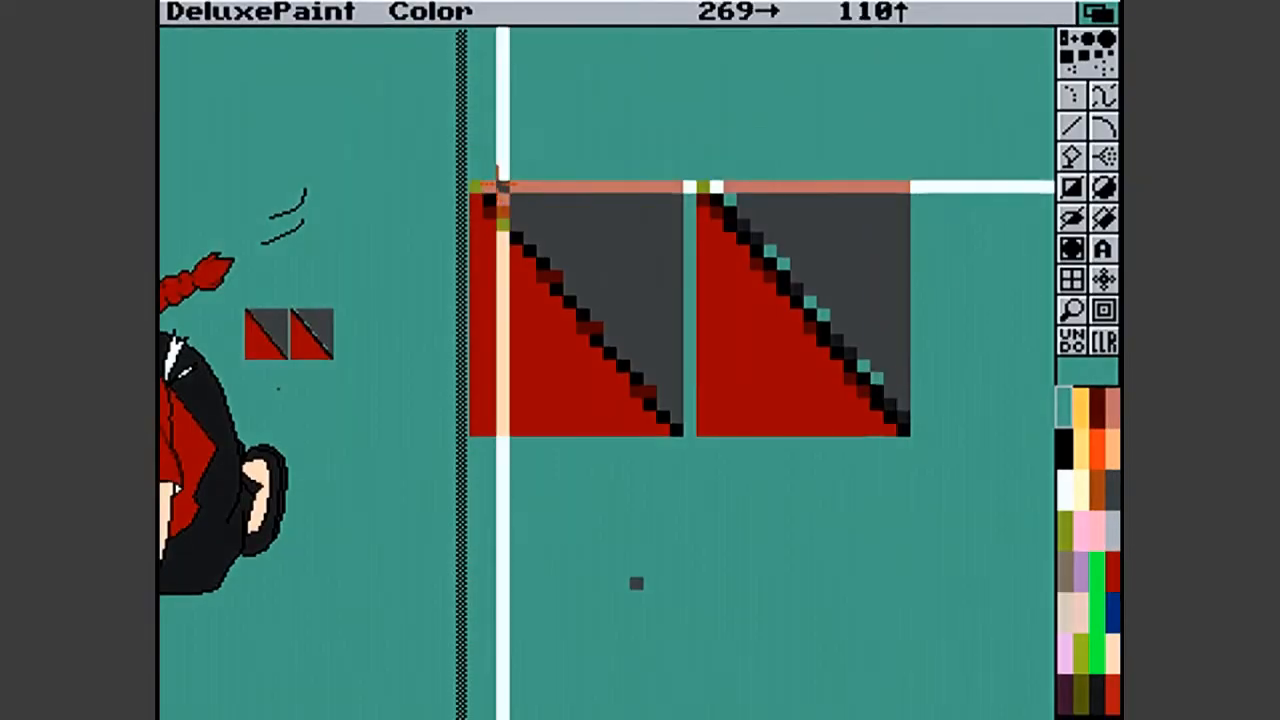
mouse_move(478, 187)
left_mouse_down()
mouse_move(626, 314)
mouse_move(648, 422)
mouse_move(677, 430)
left_mouse_up()
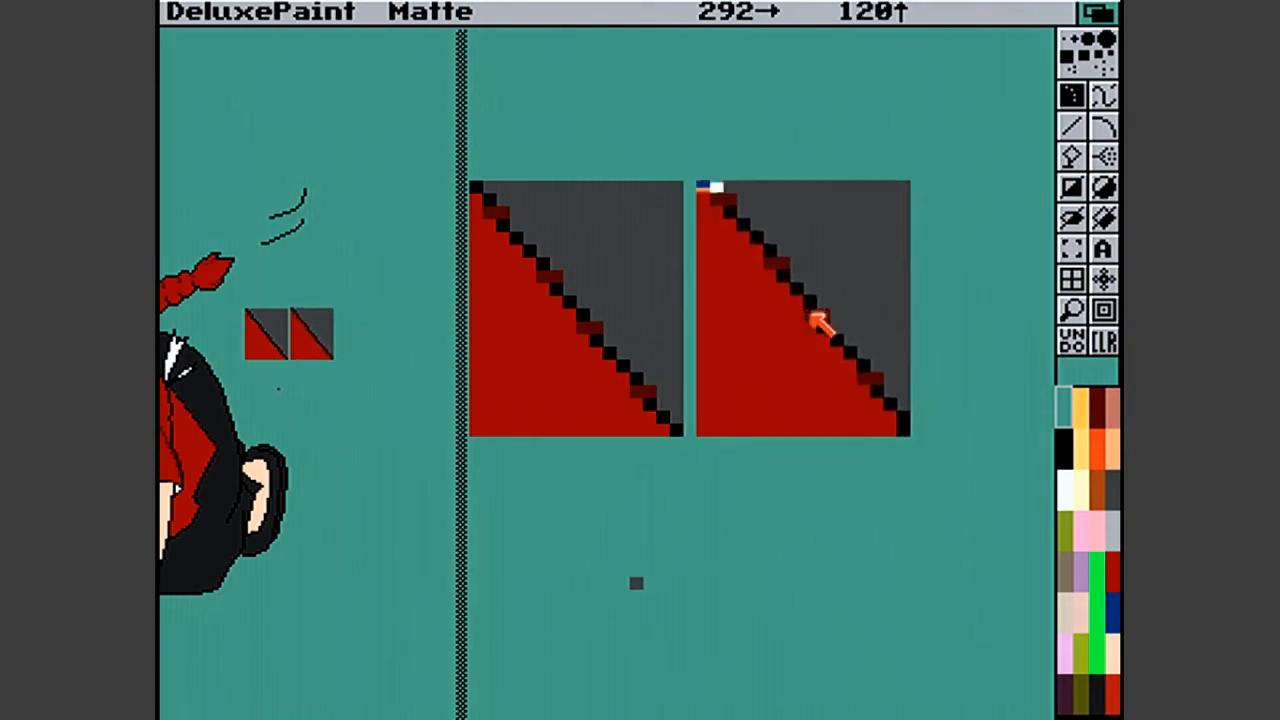
key("v")
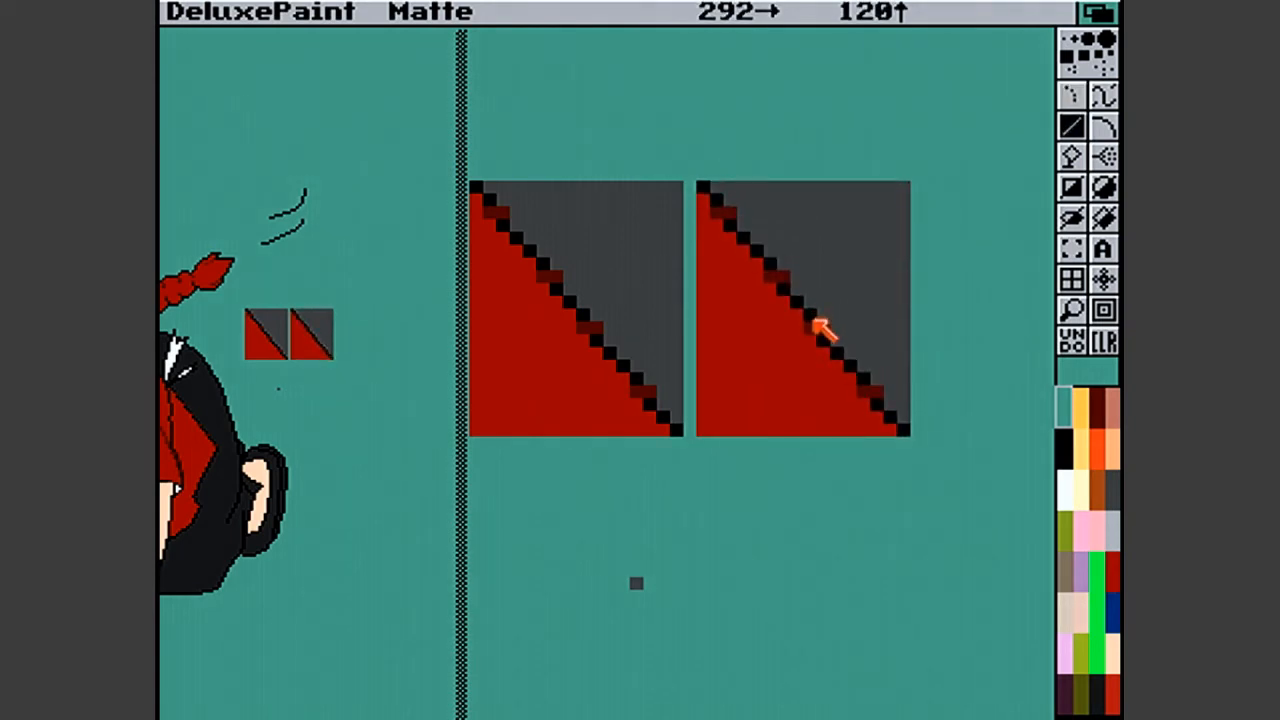
key(".")
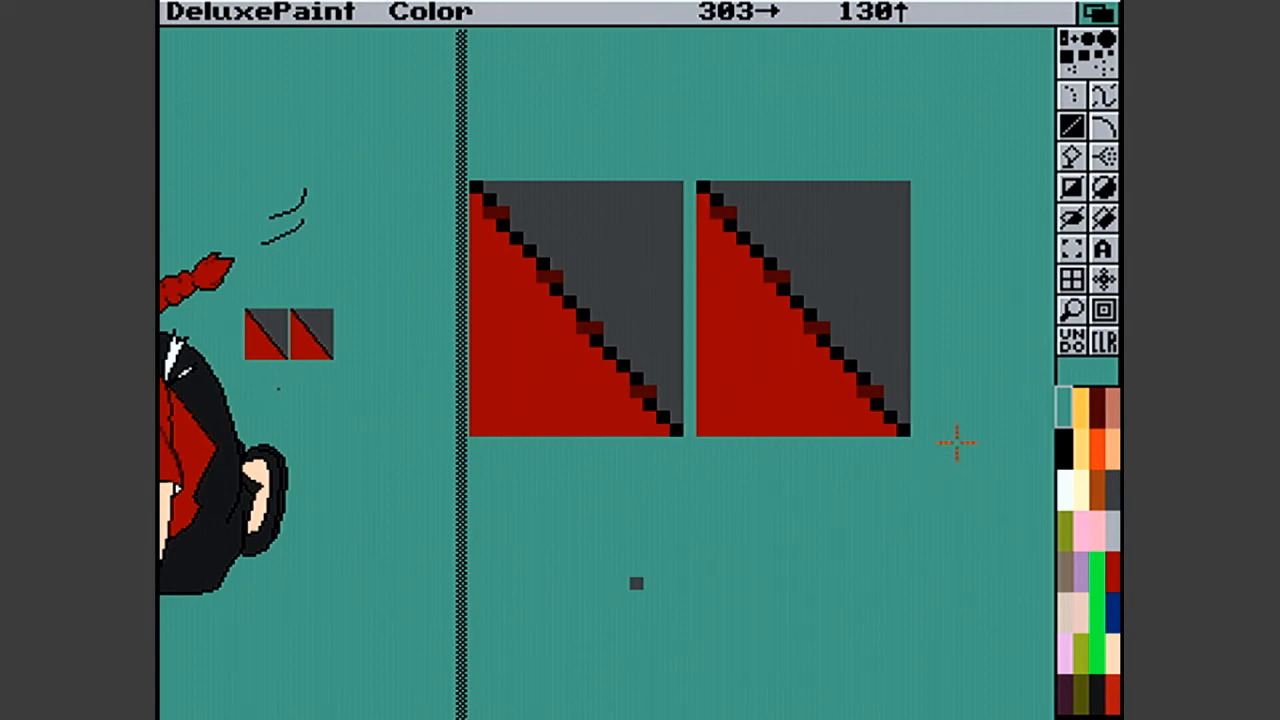
- Replace the dark red smoothing pixels on the right square's diagonal with black step pixels and grey fill pixels
left_click(1063, 452)
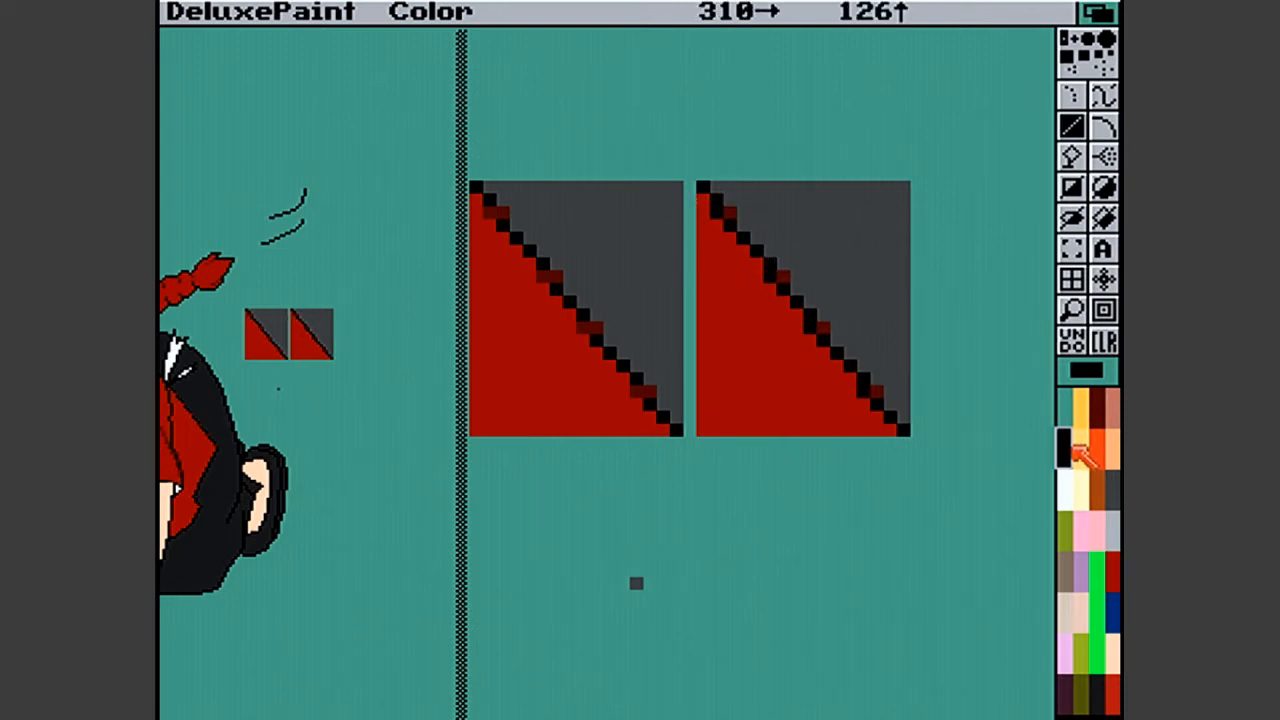
left_click(1112, 490)
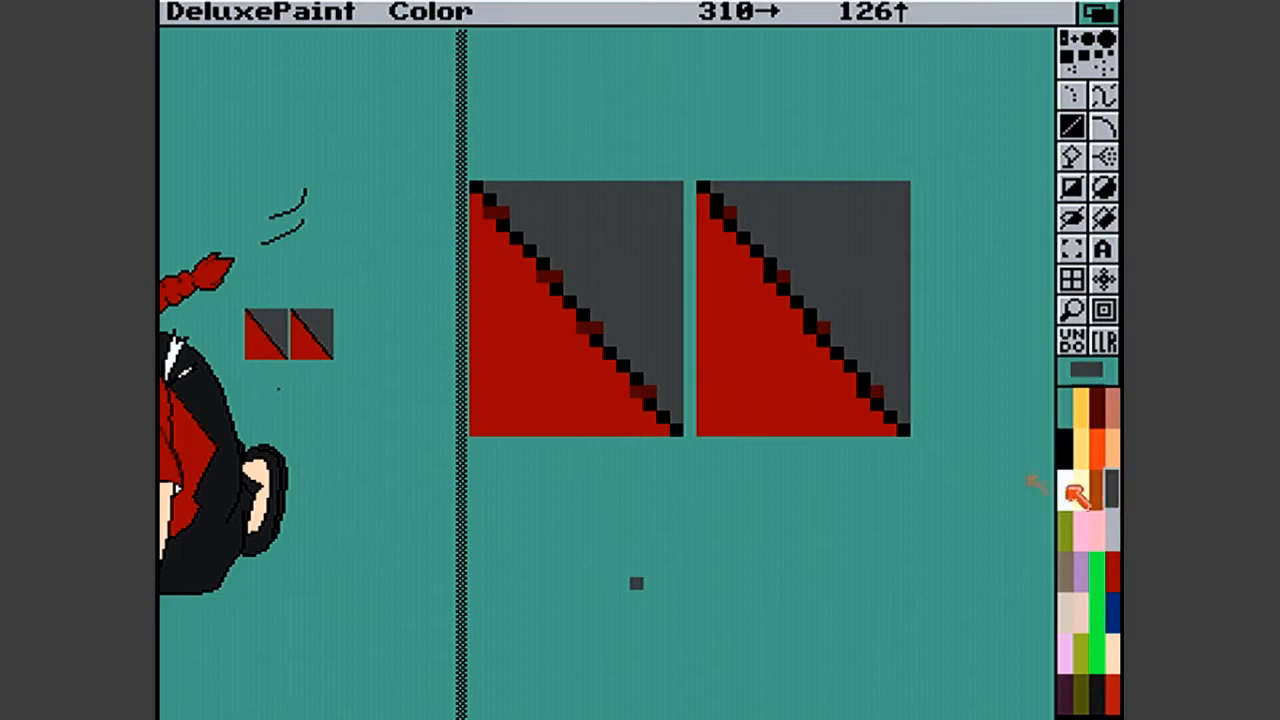
left_click(875, 392)
left_click(823, 327)
left_click(783, 275)
left_click(716, 210)
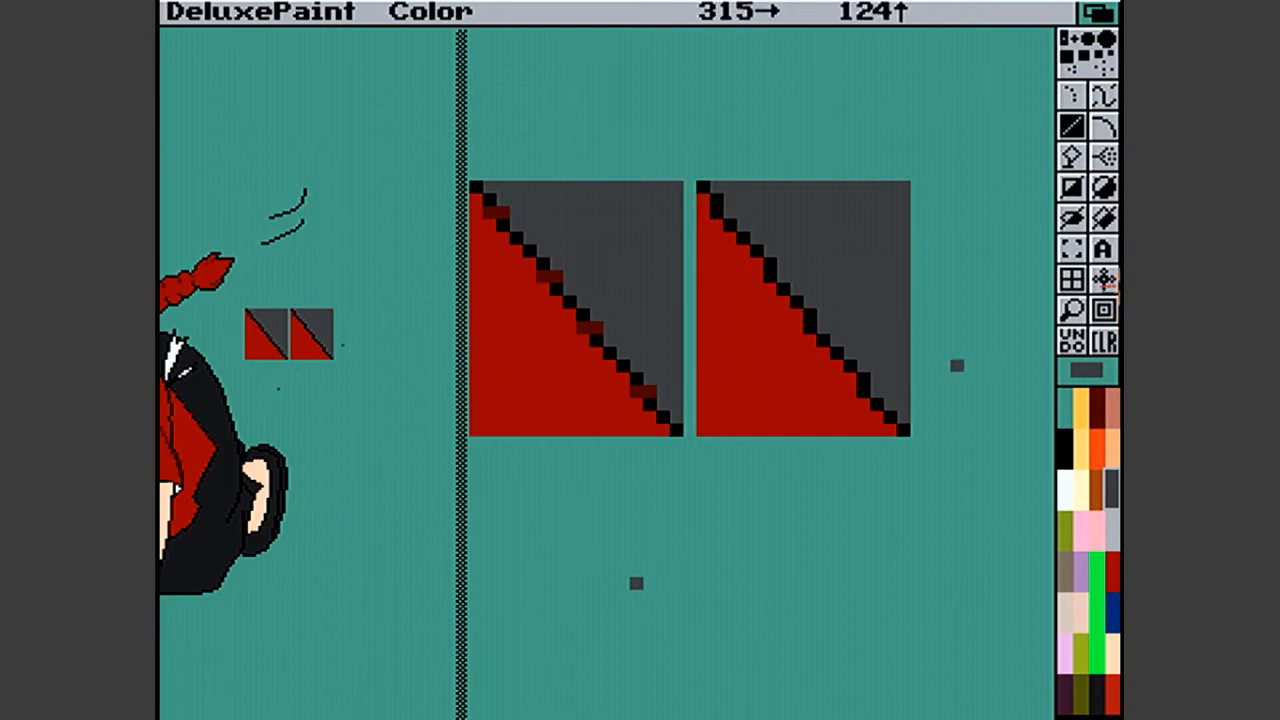
- Turn anti-aliasing back on and redraw the right square's diagonal in black from corner to corner
right_click(889, 5)
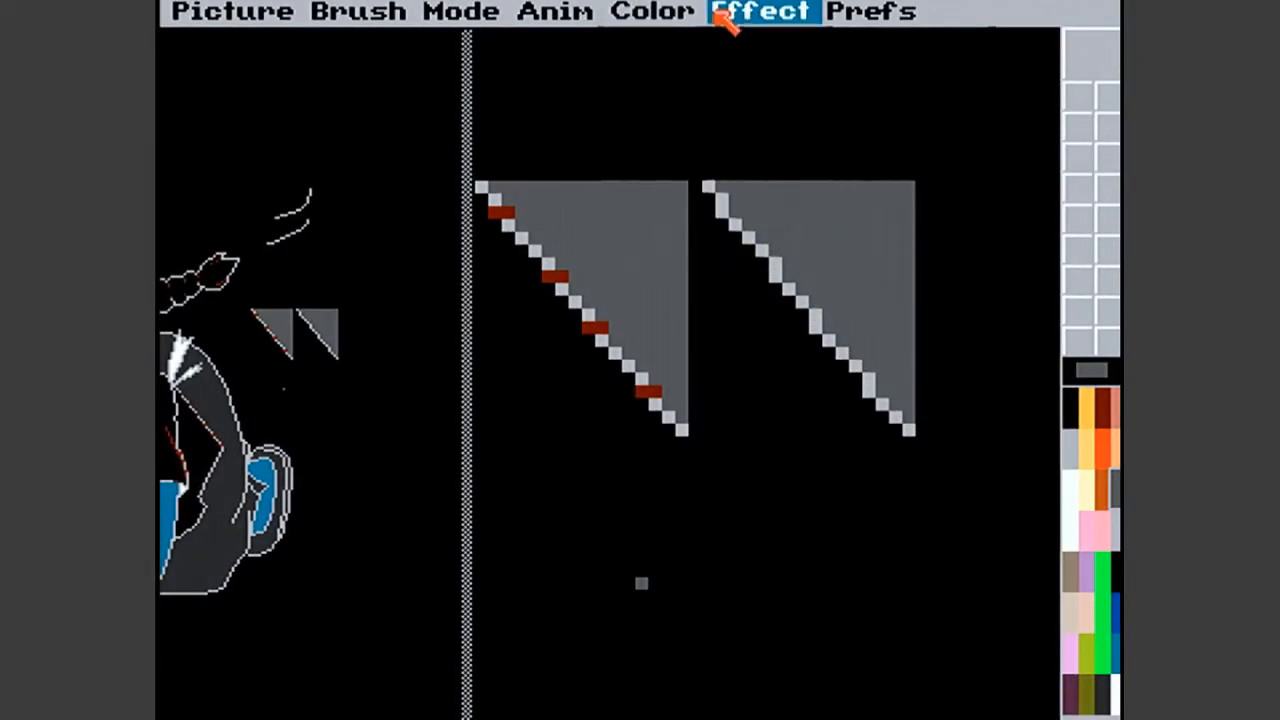
mouse_move(720, 14)
mouse_move(787, 90)
mouse_move(800, 122)
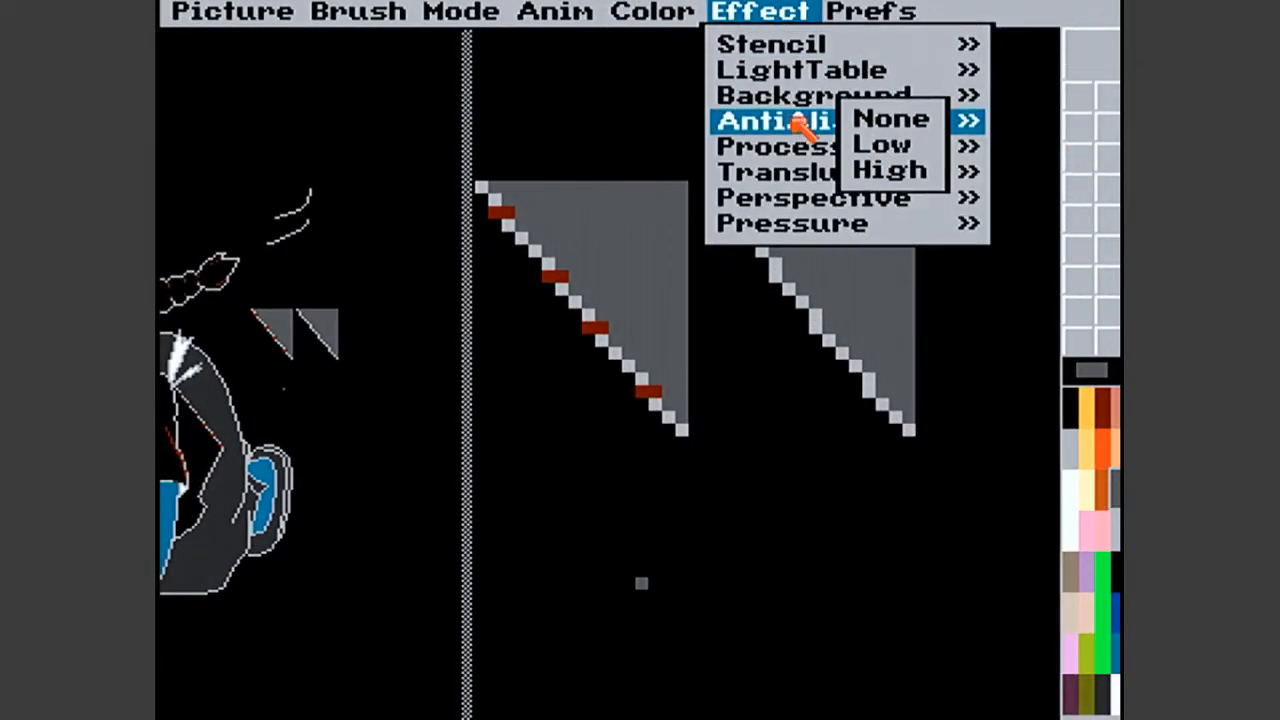
right_click(892, 120)
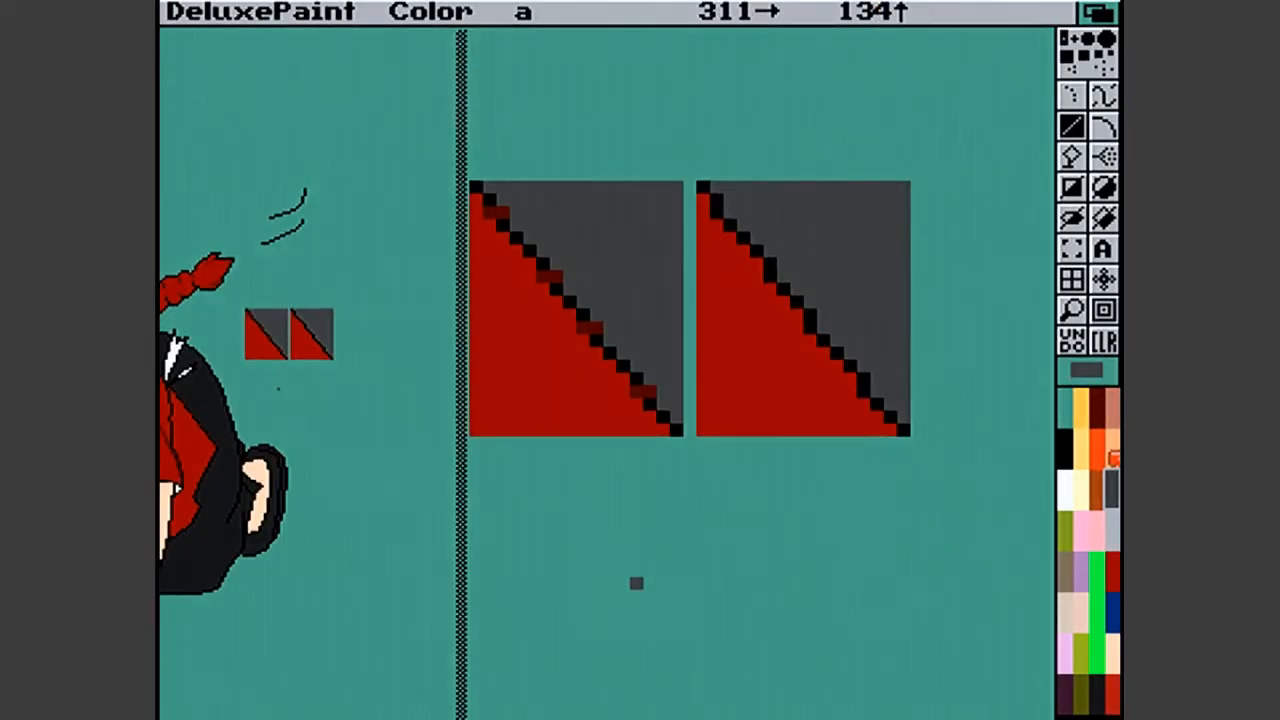
left_click(1067, 450)
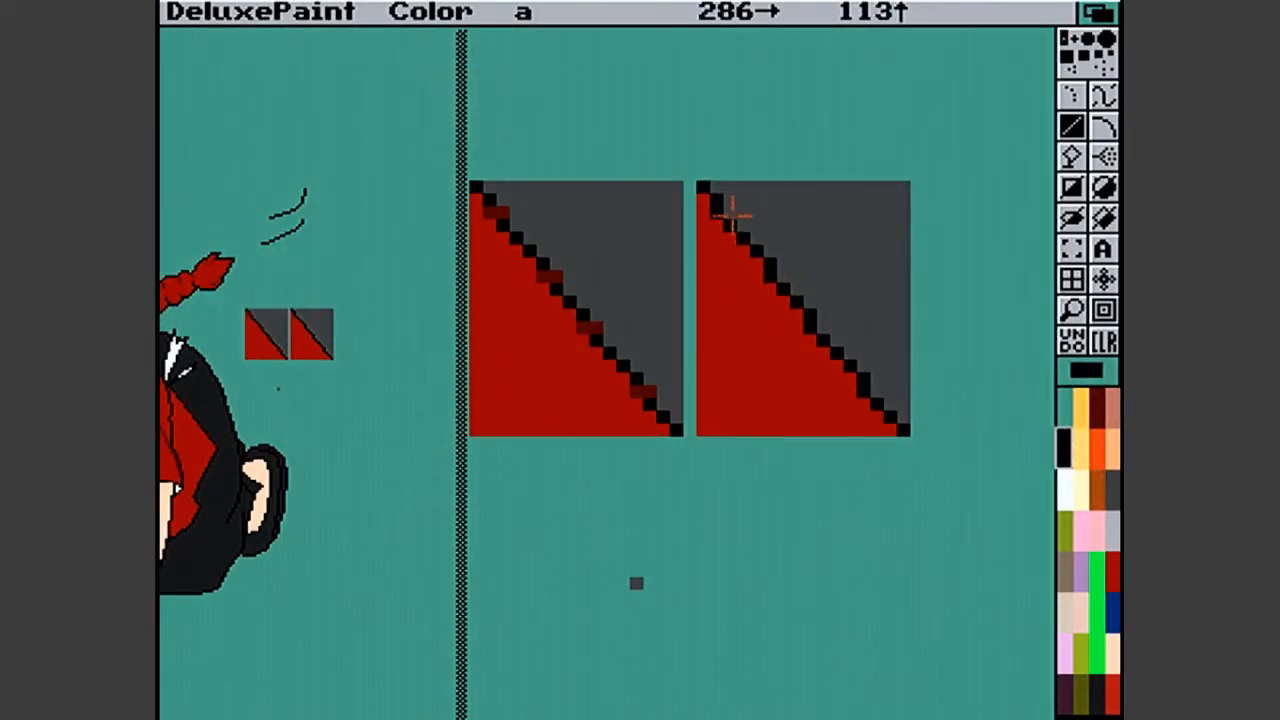
left_click(701, 186)
left_click_drag(701, 186, 903, 430)
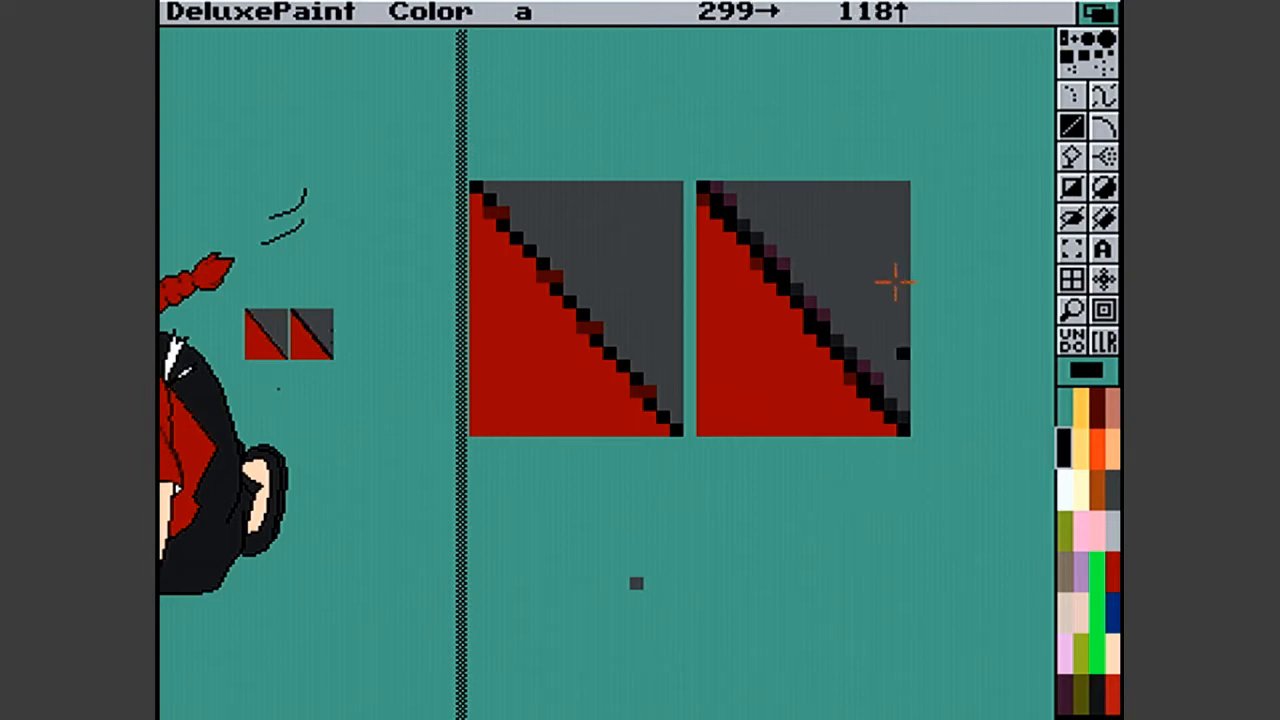
- Select dark purple as the drawing colour and erase the right test square with a filled rectangle in the background colour
left_click(1064, 692)
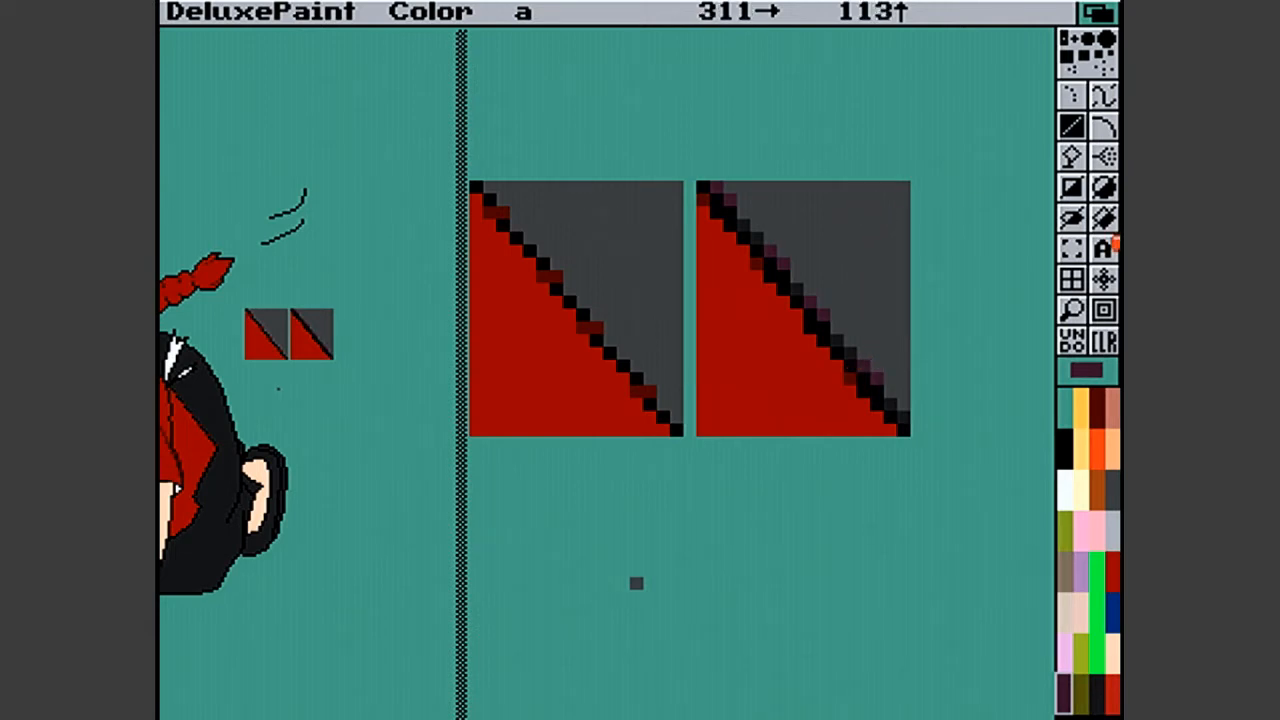
left_click(1071, 187)
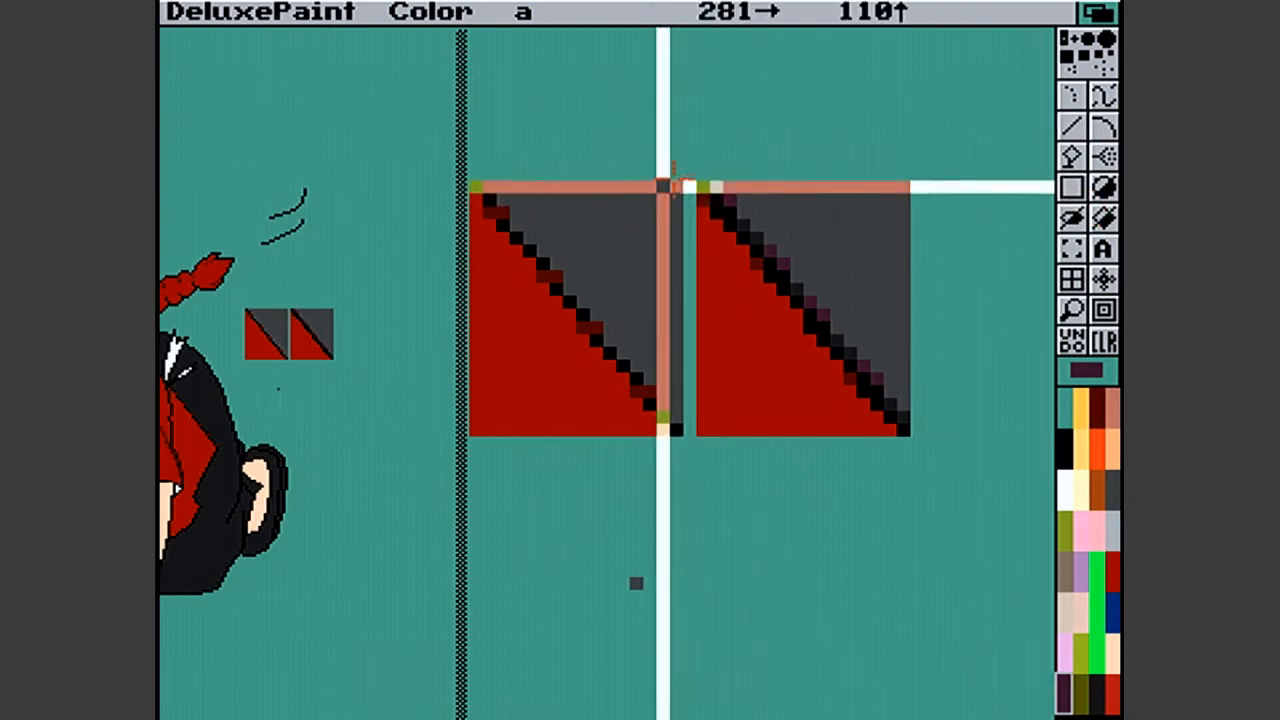
mouse_move(703, 161)
left_mouse_down()
mouse_move(860, 449)
mouse_move(970, 481)
left_mouse_up()
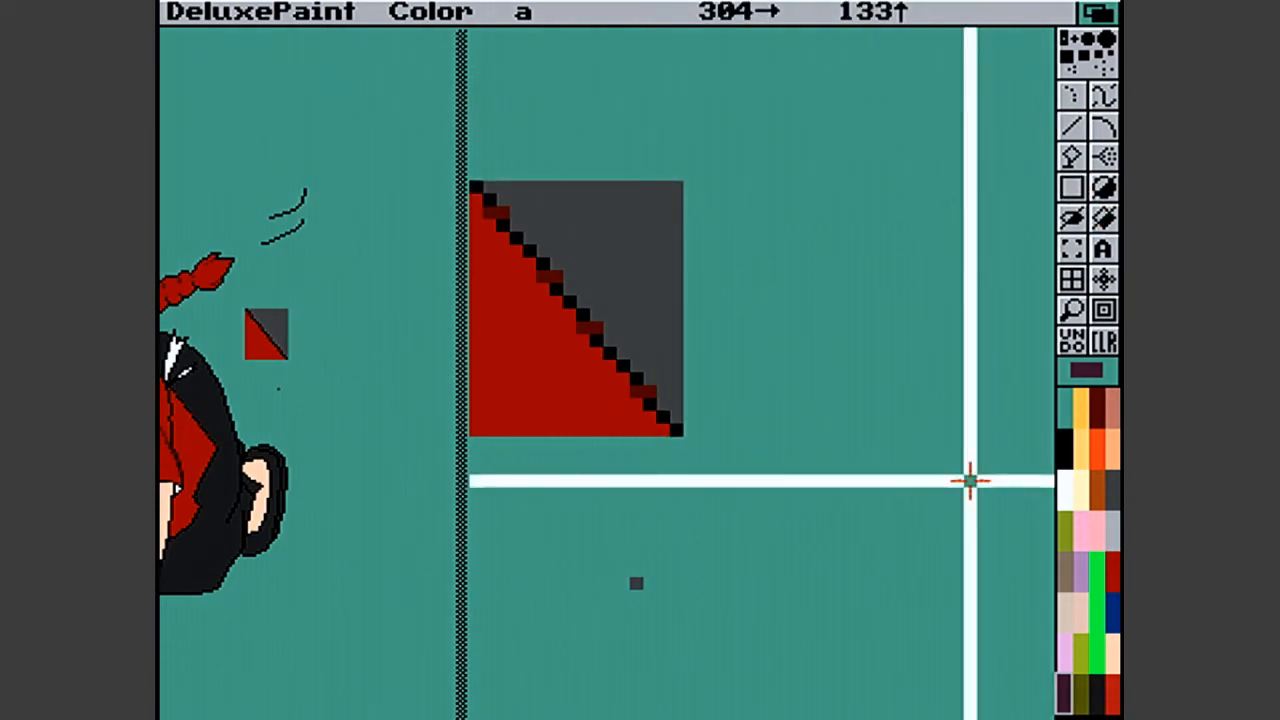
key("d")
key("v")
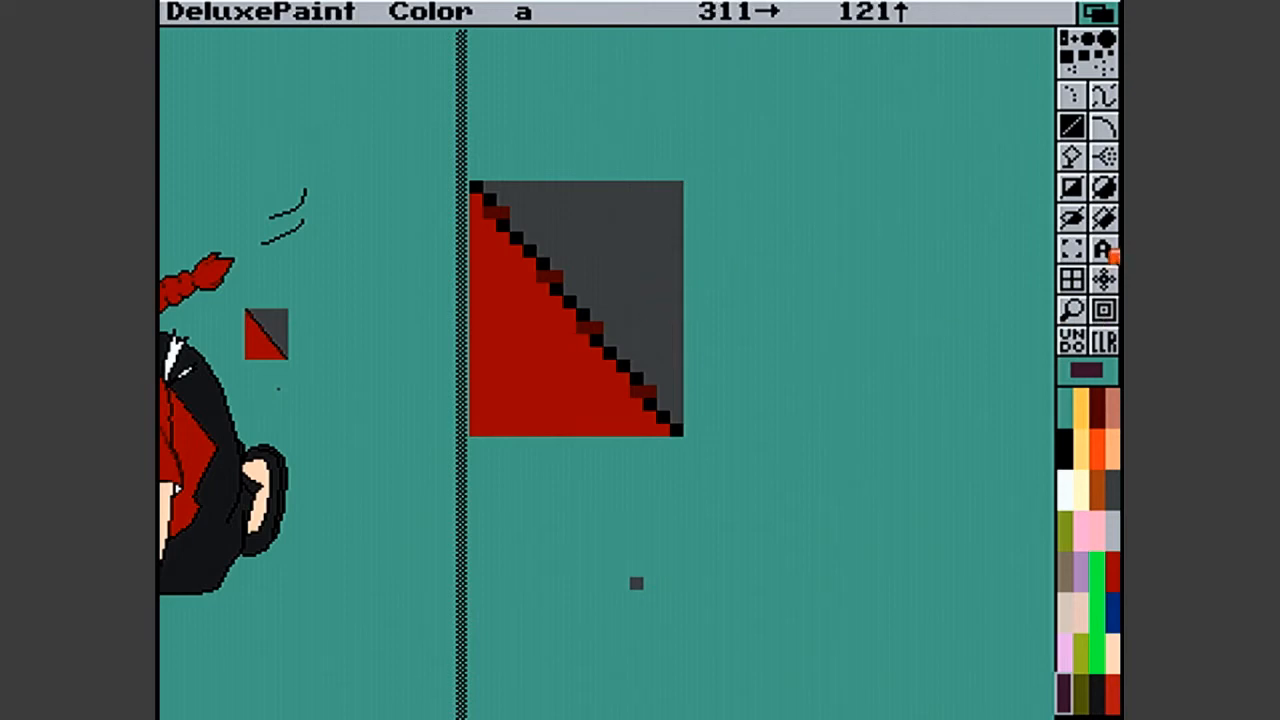
- Place dark purple smoothing pixels on the trouser side of the red tunic's diagonal rear edge
left_click(1076, 311)
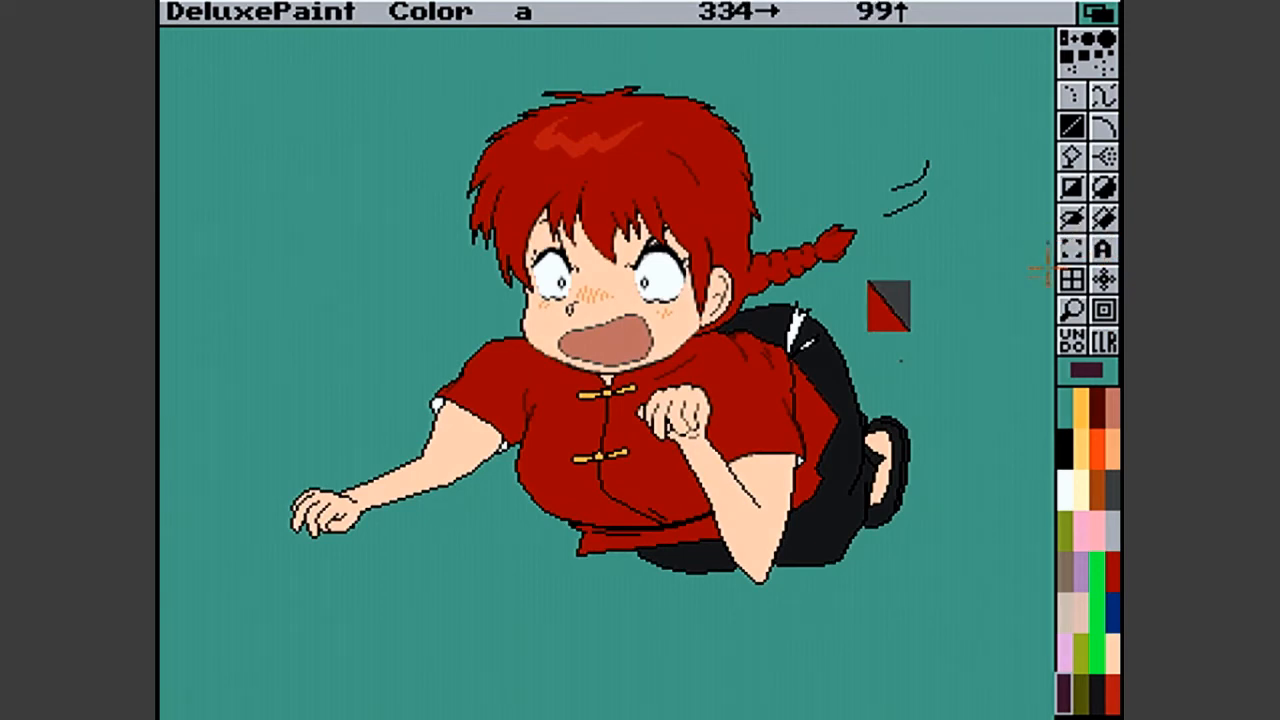
left_click(1072, 310)
left_click(845, 375)
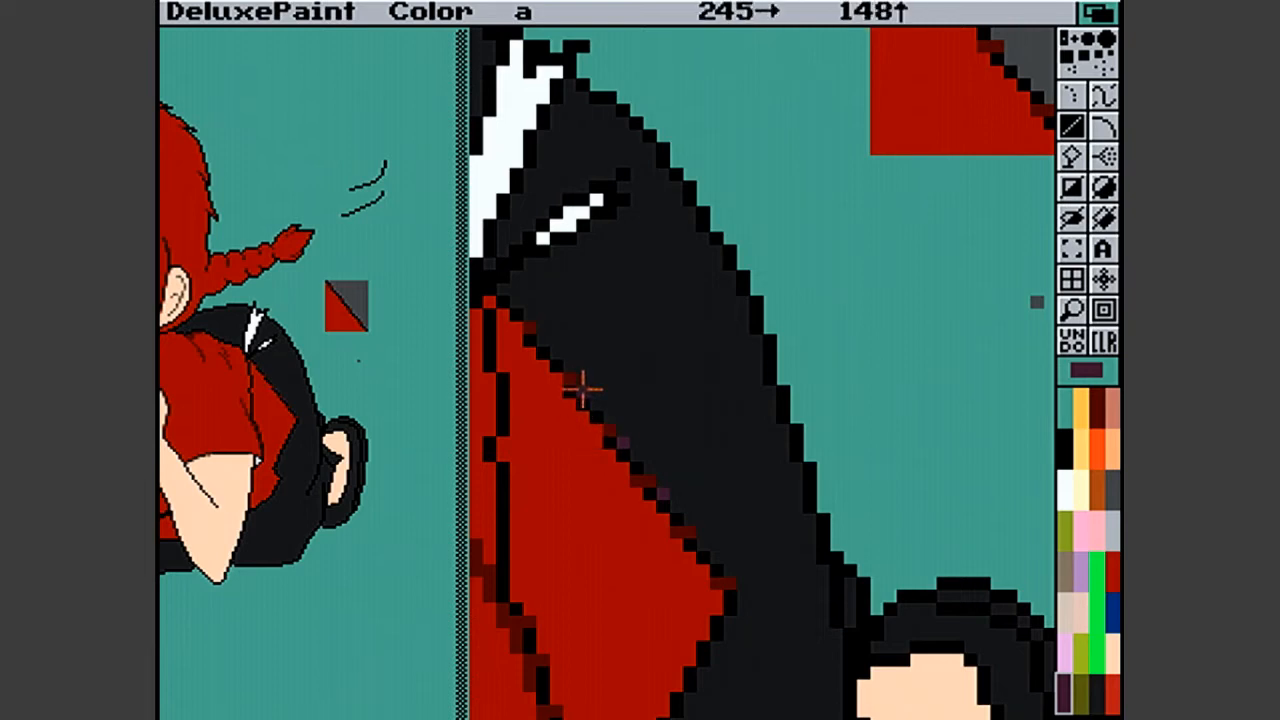
left_click(543, 341)
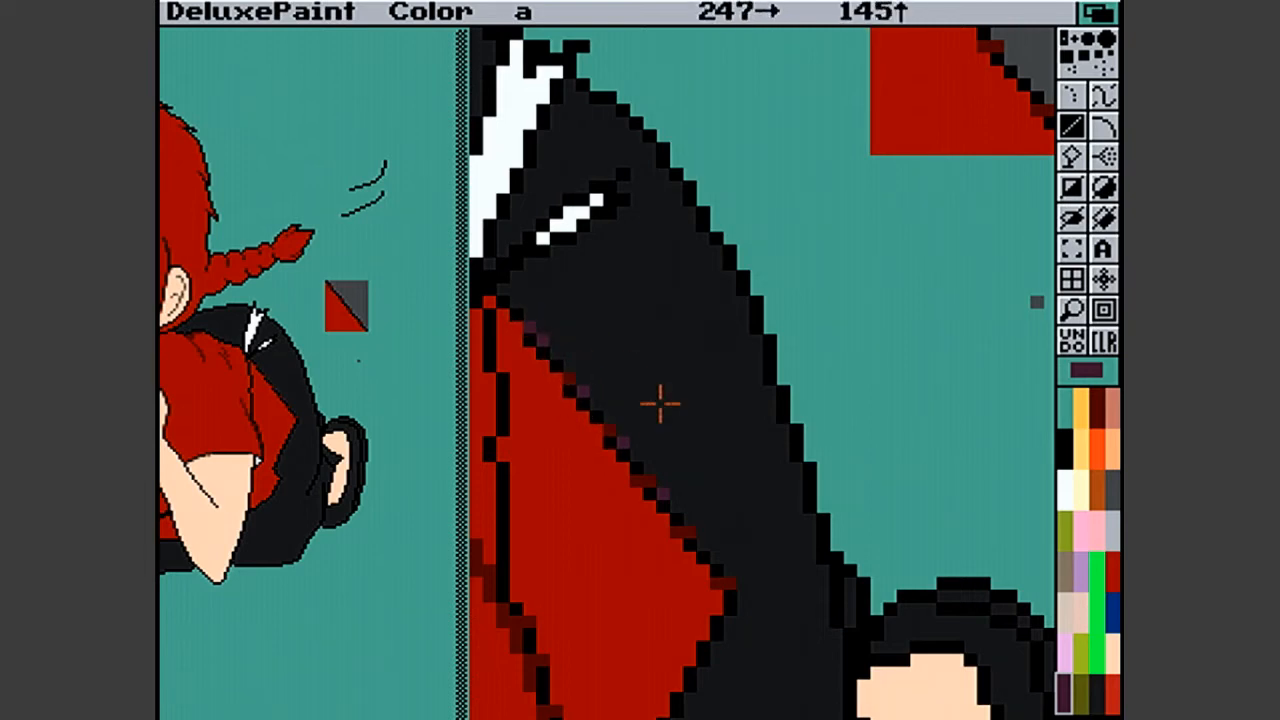
left_click(705, 544)
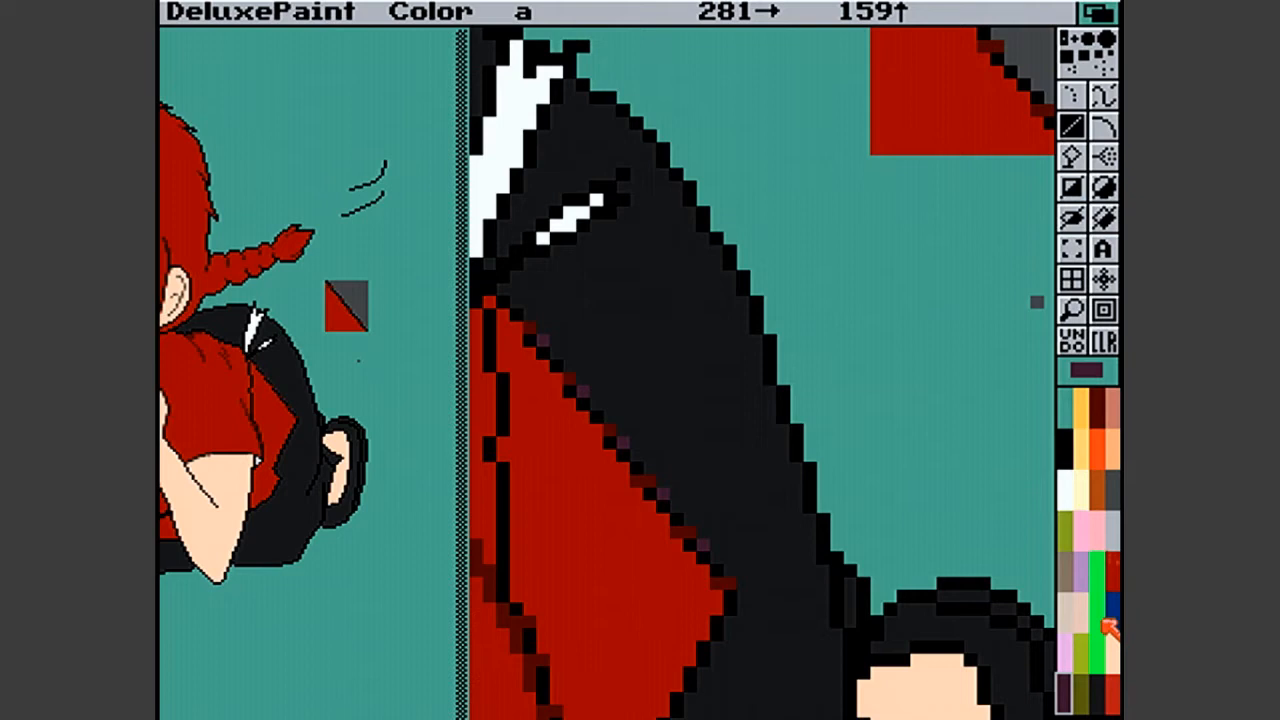
- Paint over the dark purple pixels along the tunic edge with the near-black trouser colour
left_click(1097, 693)
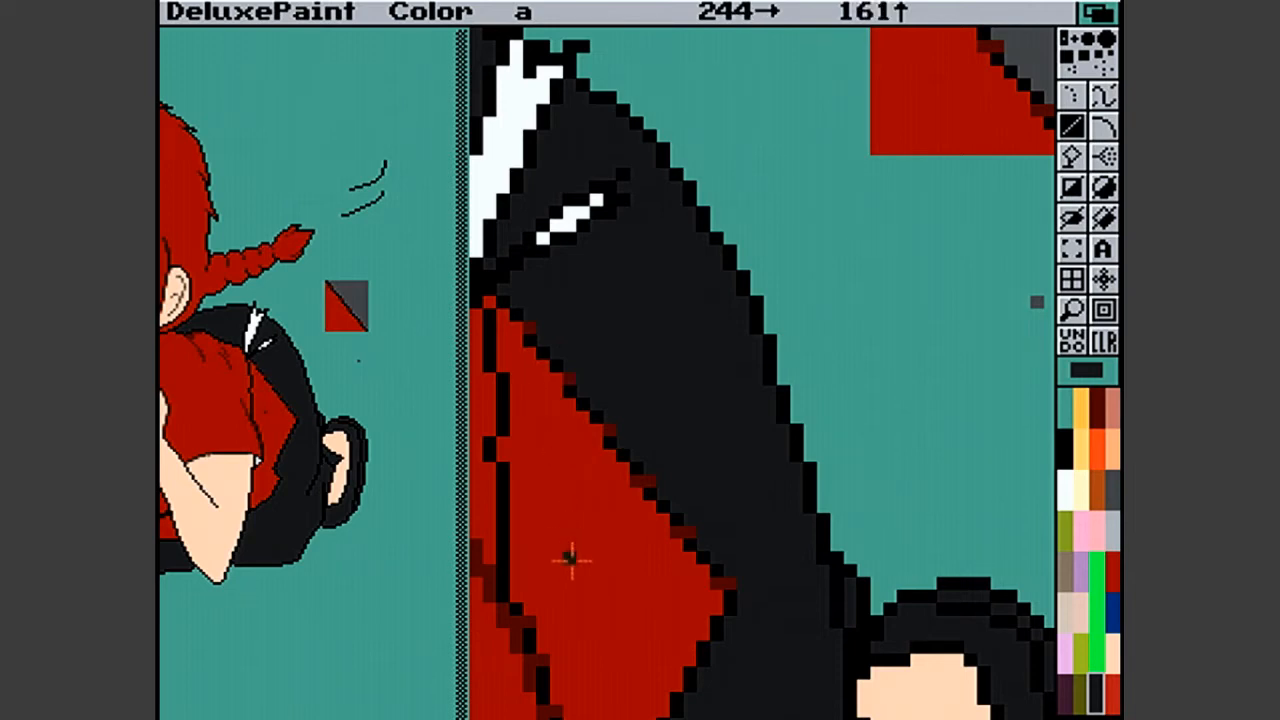
left_click(1073, 311)
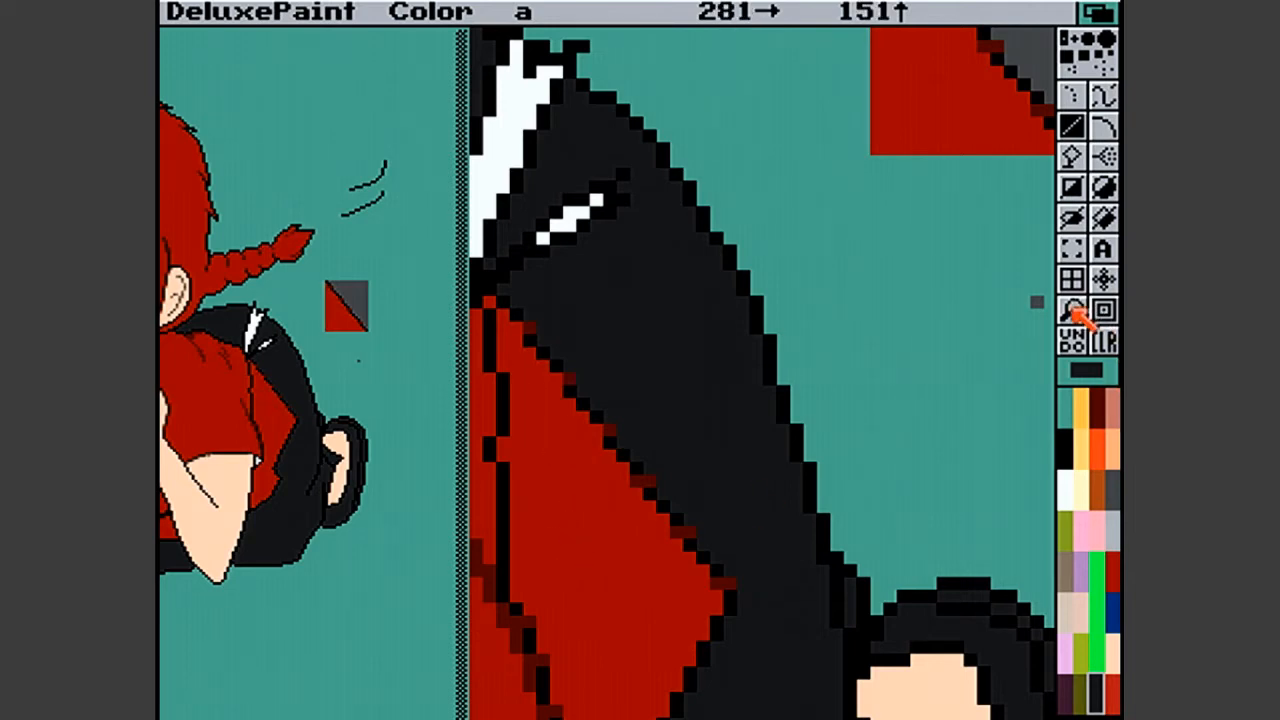
left_click(1073, 311)
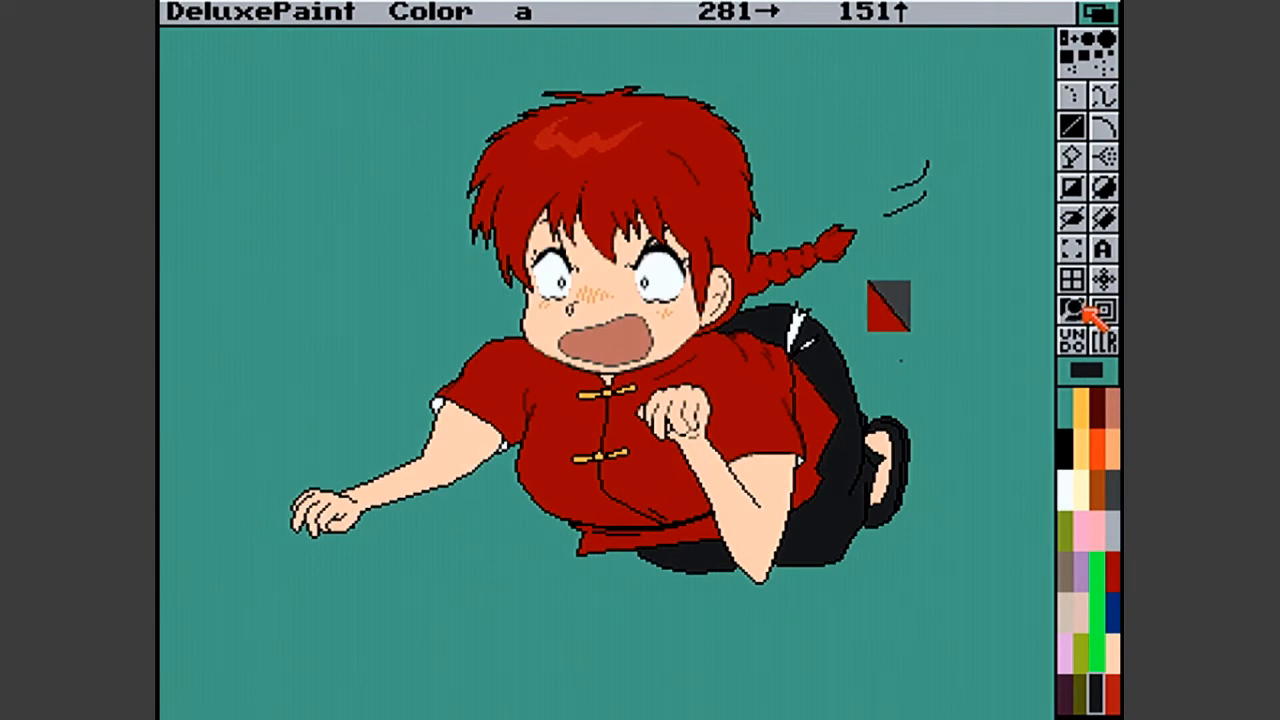
- Magnify the tunic's rear edge and choose orange-brown palette colour 18 as the drawing colour
left_click(806, 398)
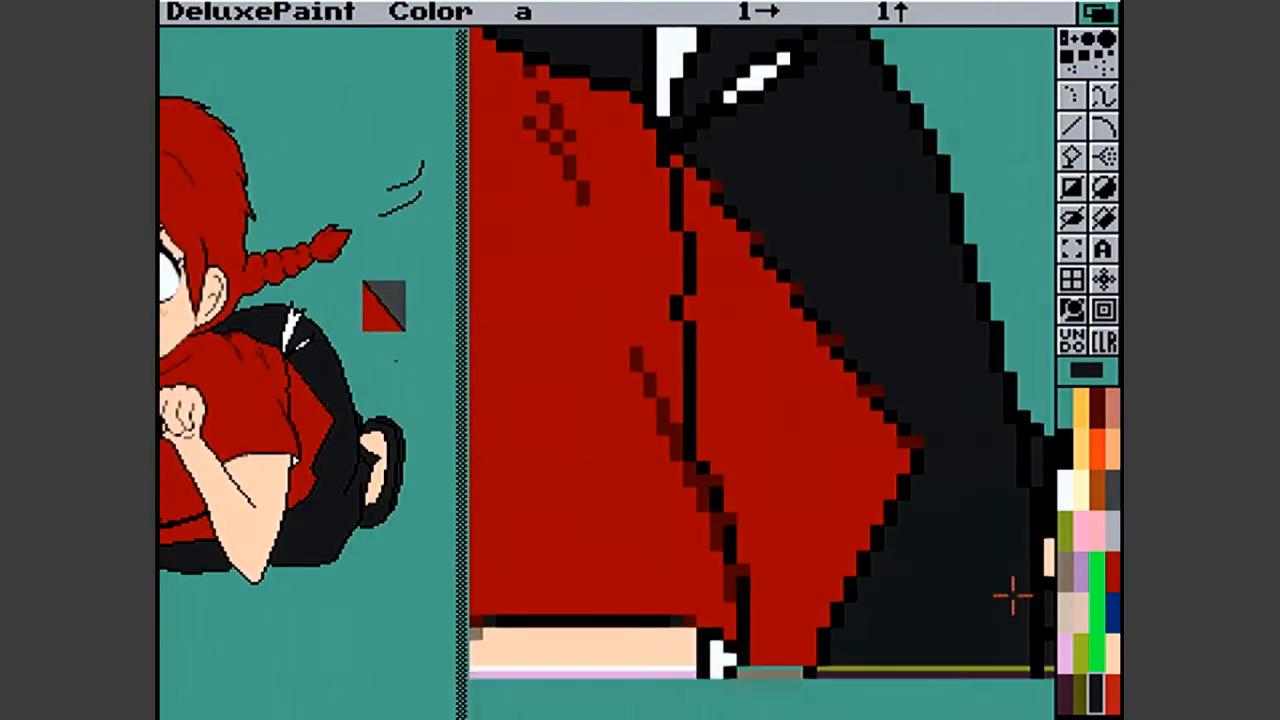
left_click(1093, 570)
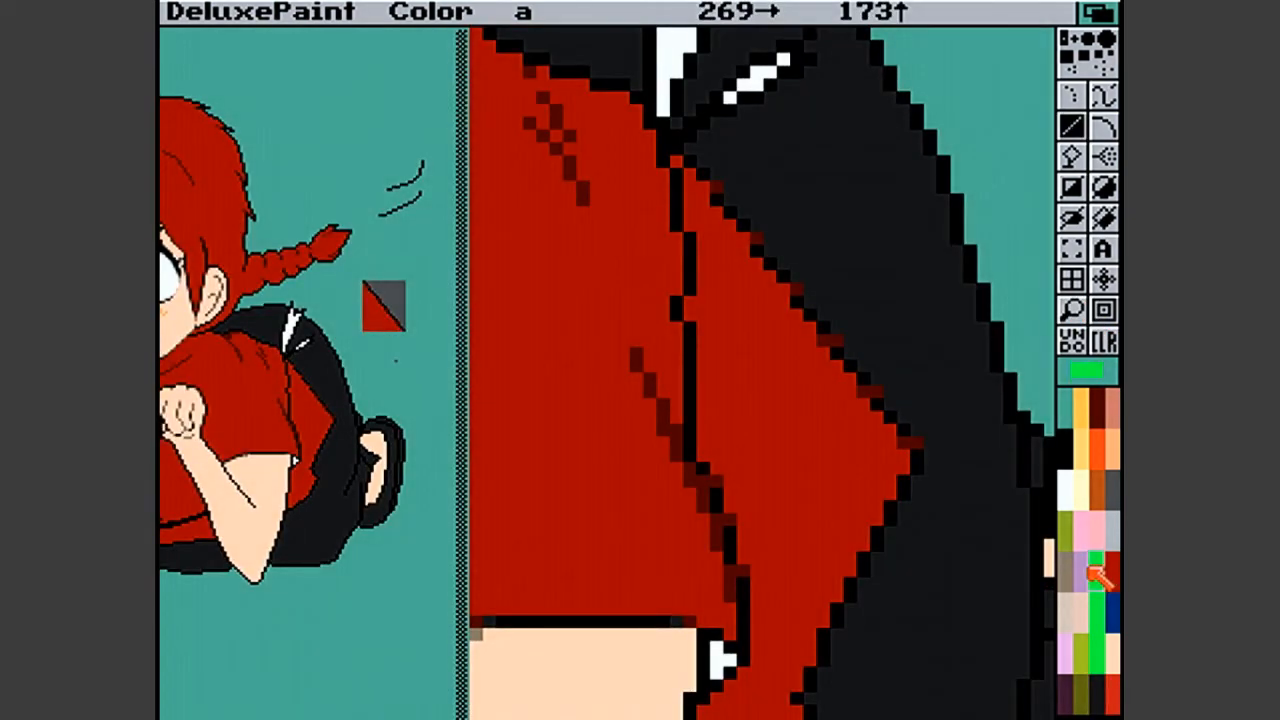
key("p")
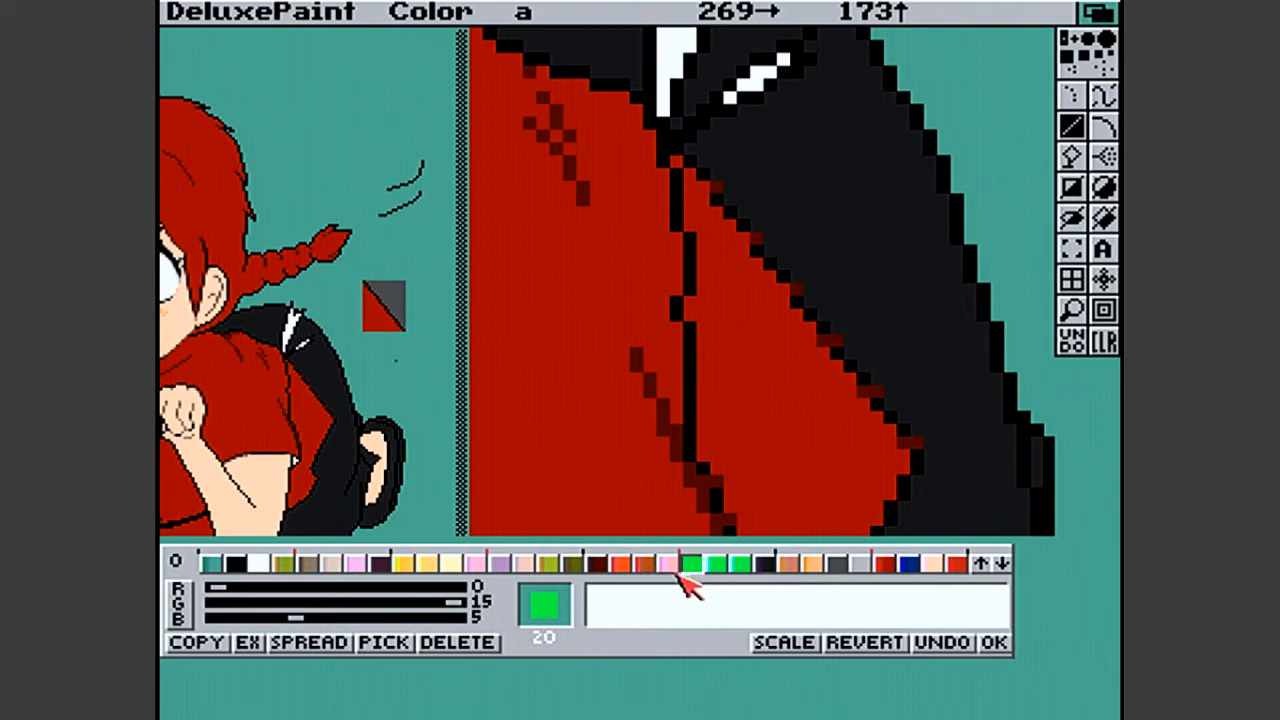
left_click(645, 563)
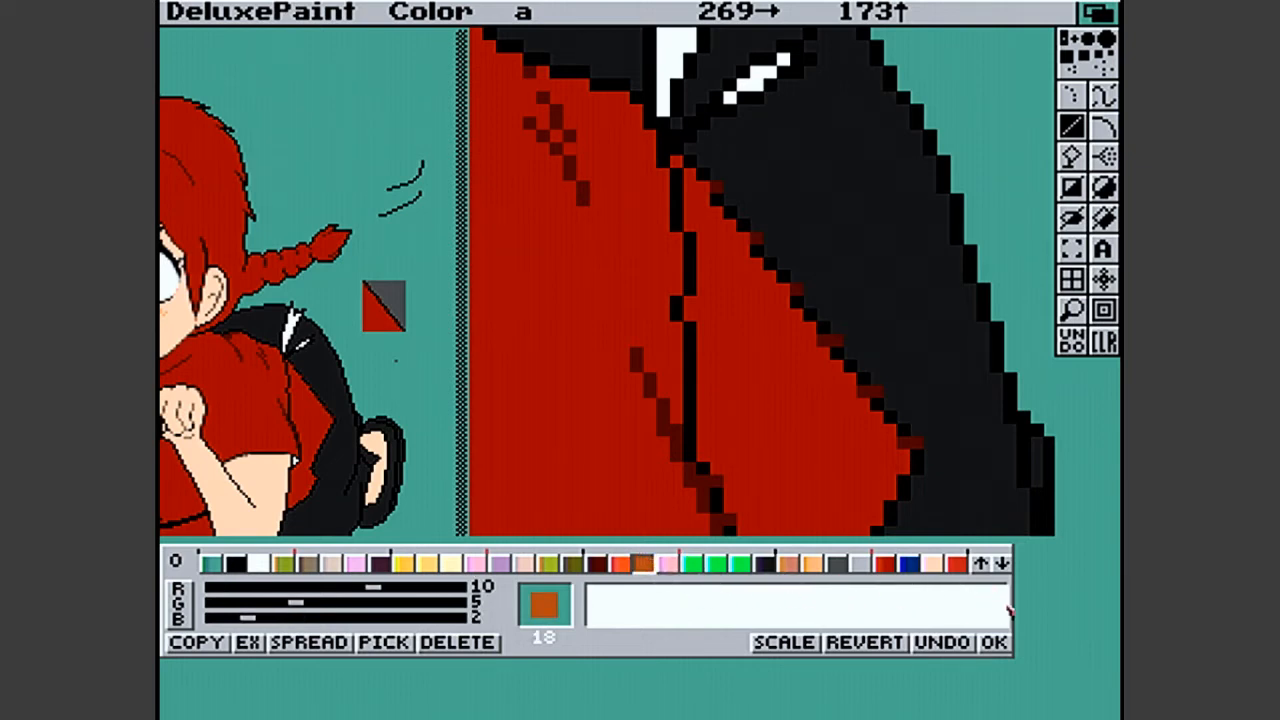
left_click(1002, 644)
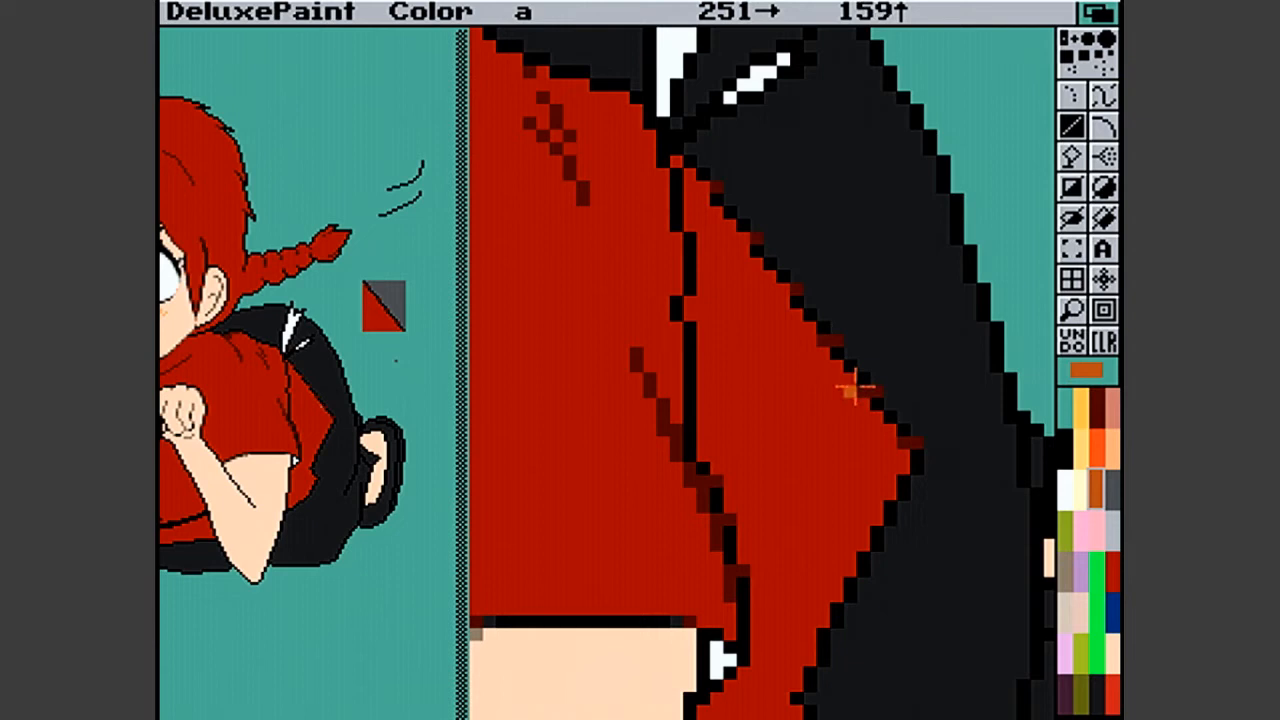
- Select the dark red palette colour 16 and copy it onto colour 17
left_click(1096, 402)
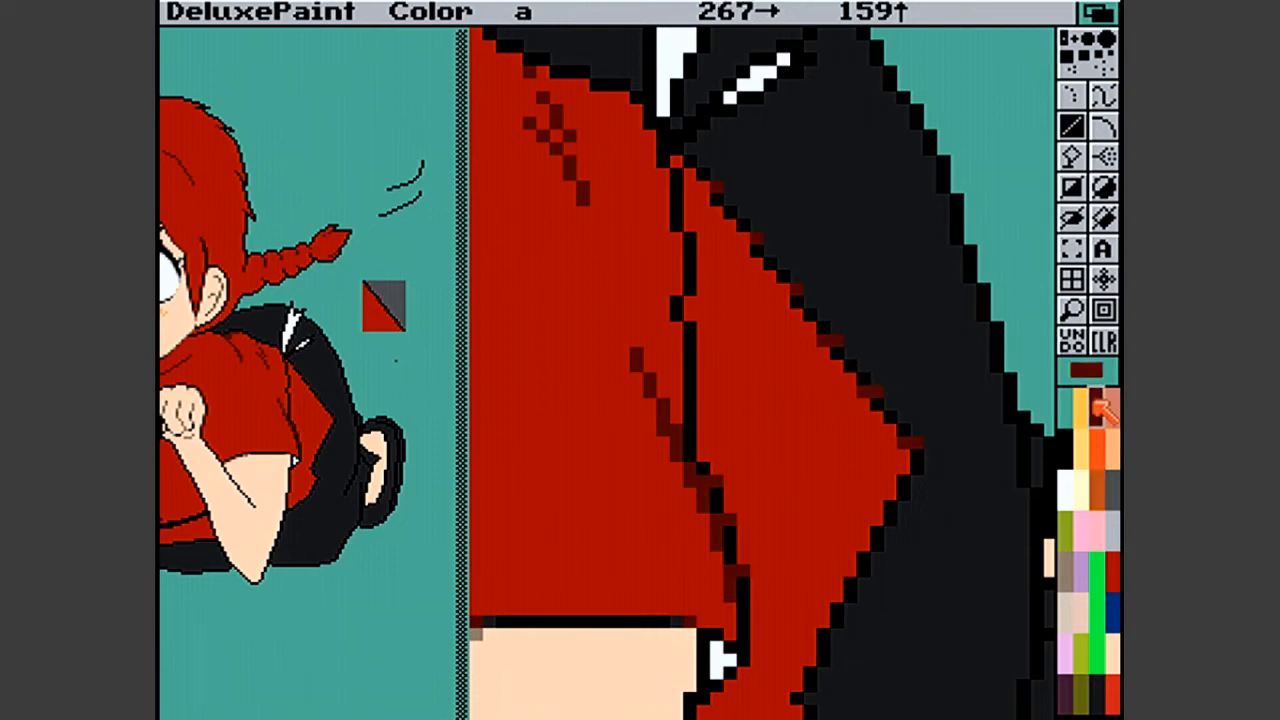
key("p")
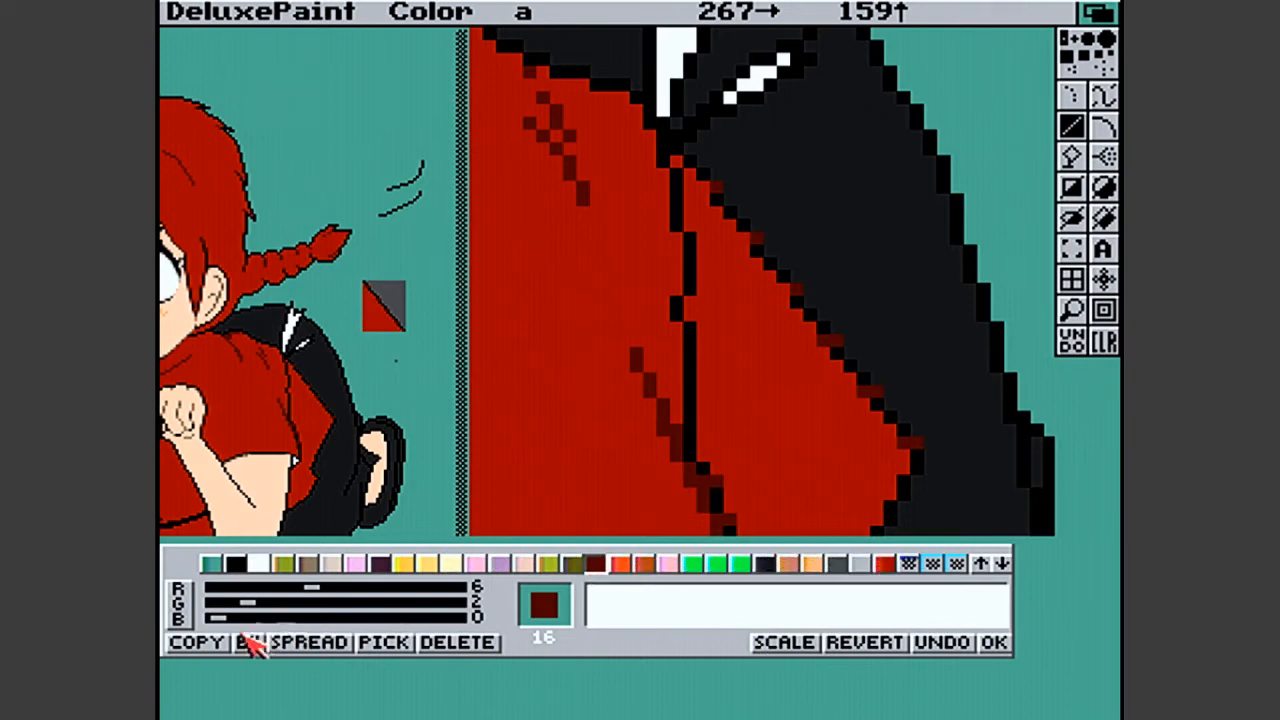
left_click(196, 642)
left_click(622, 565)
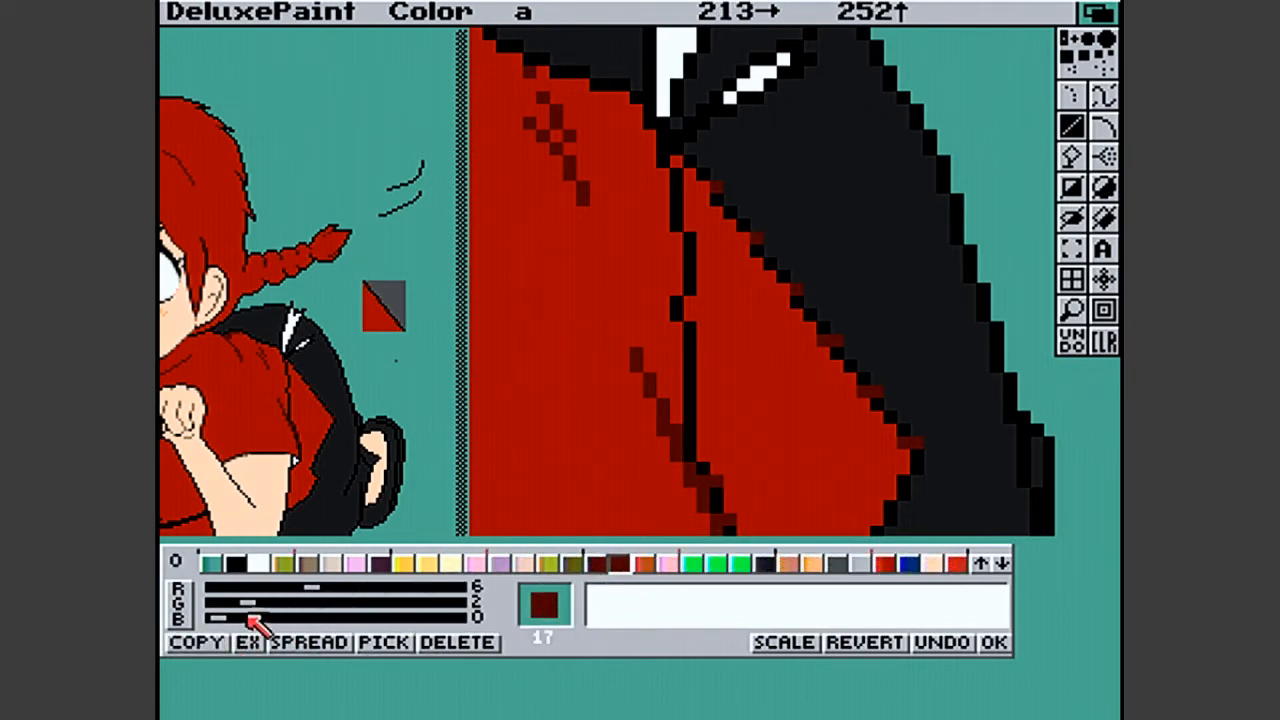
- Adjust colour 17 in HSV to hue 21, saturation 71 and value 42, and test it on the tunic's rear corner
left_click(198, 607)
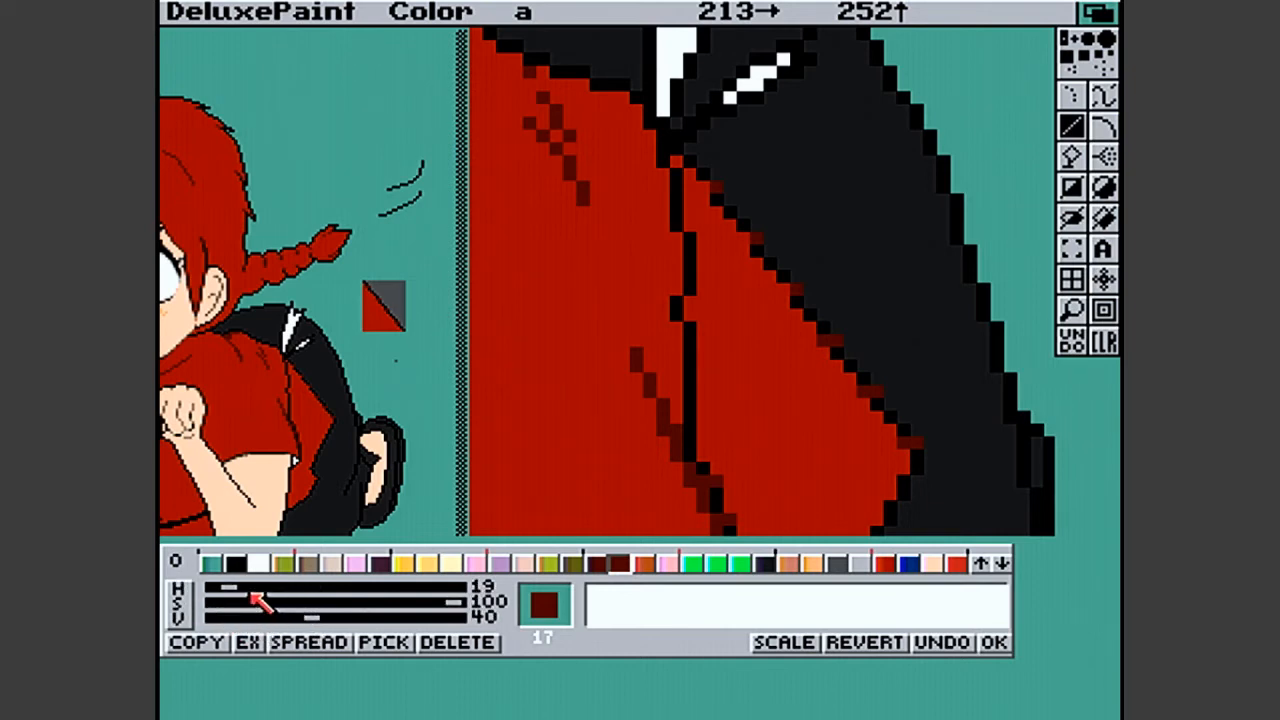
mouse_move(227, 588)
left_mouse_down()
mouse_move(289, 591)
mouse_move(235, 602)
left_mouse_up()
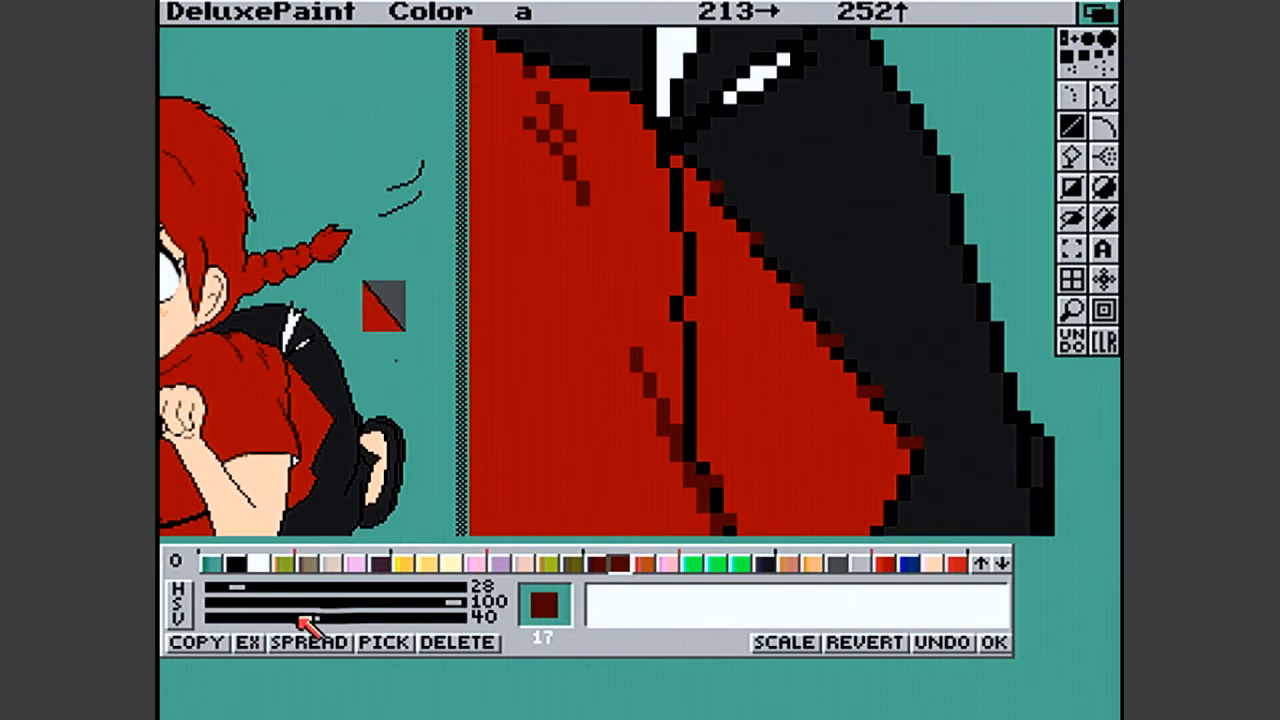
left_click_drag(305, 622, 332, 618)
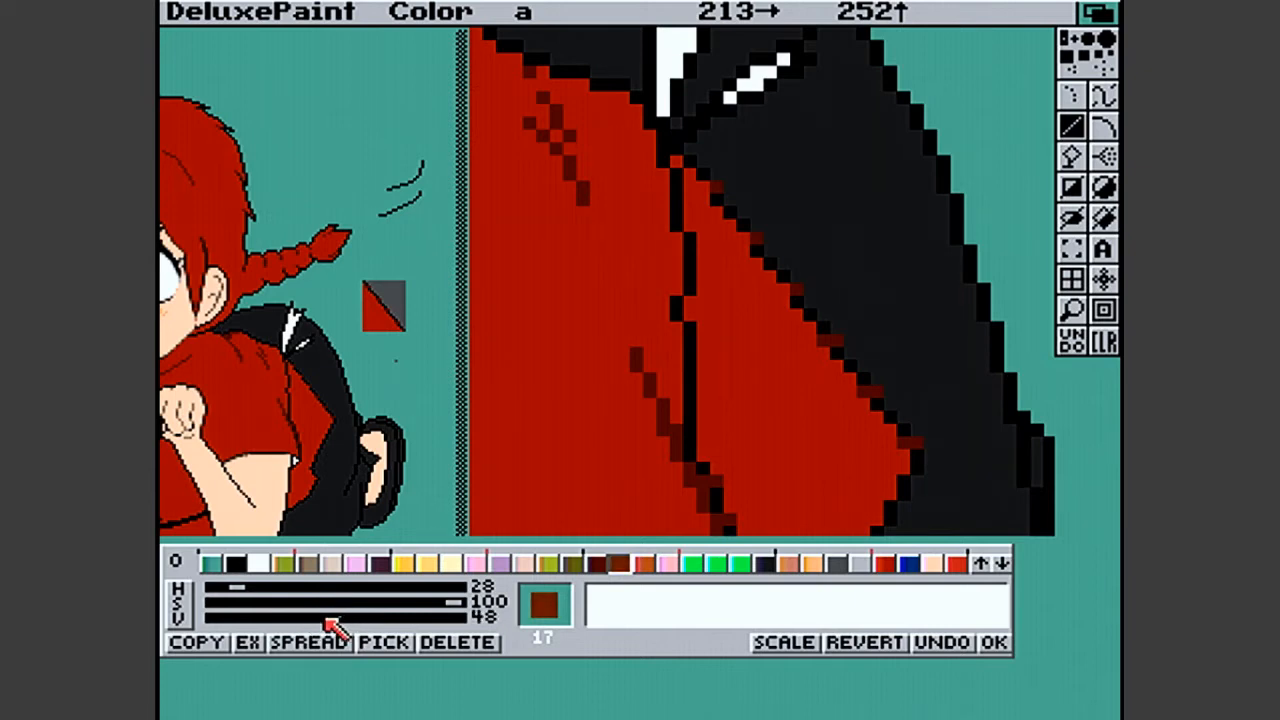
left_click_drag(238, 588, 236, 590)
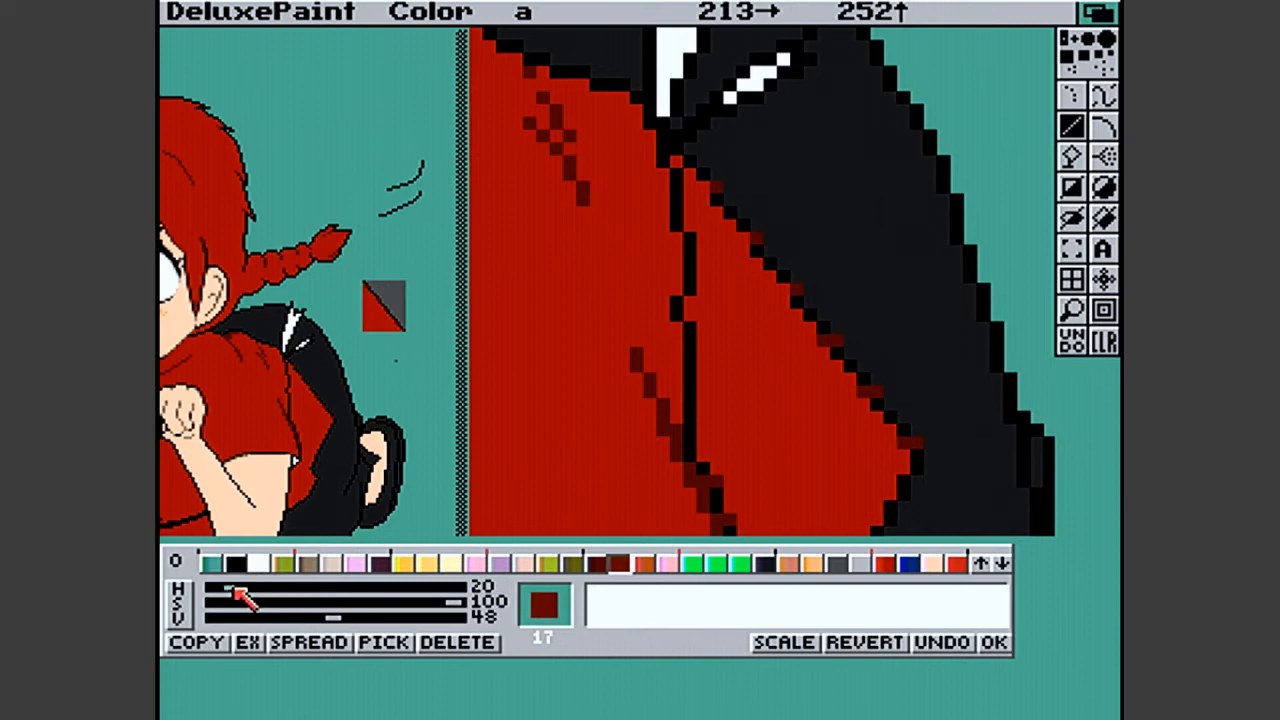
left_click(457, 600)
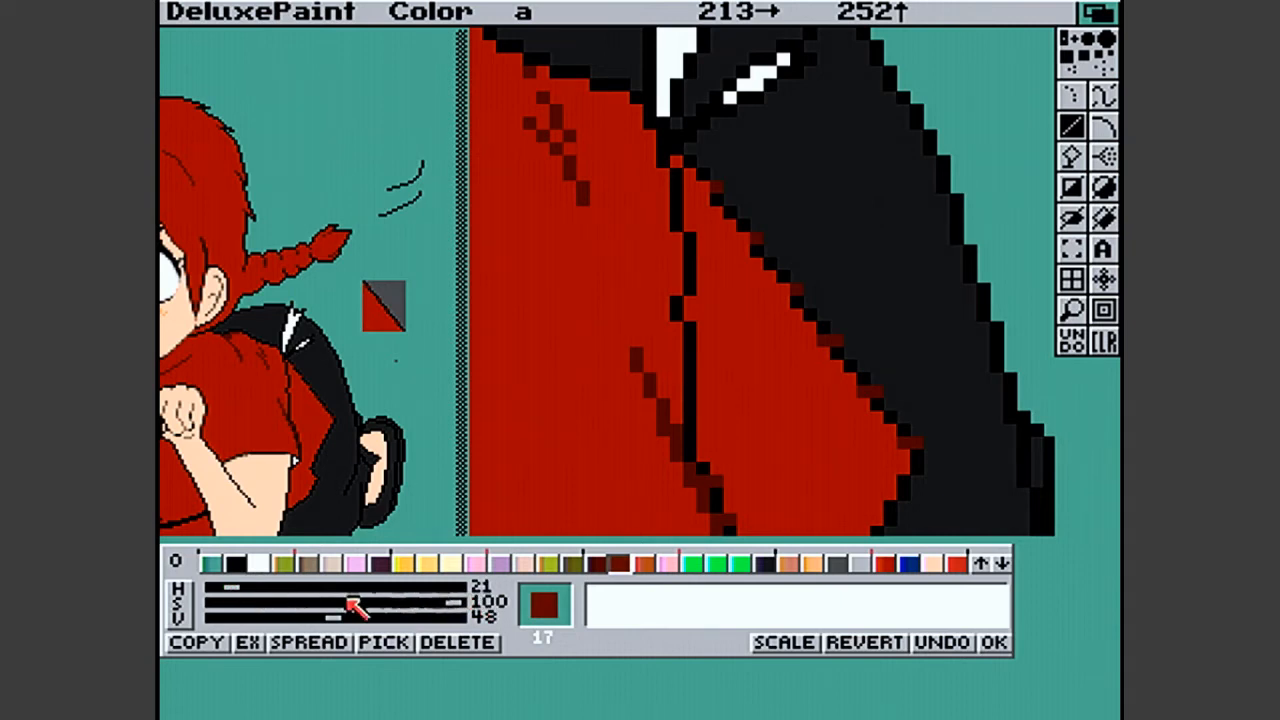
mouse_move(453, 604)
left_mouse_down()
mouse_move(372, 620)
mouse_move(378, 604)
mouse_move(358, 619)
left_mouse_up()
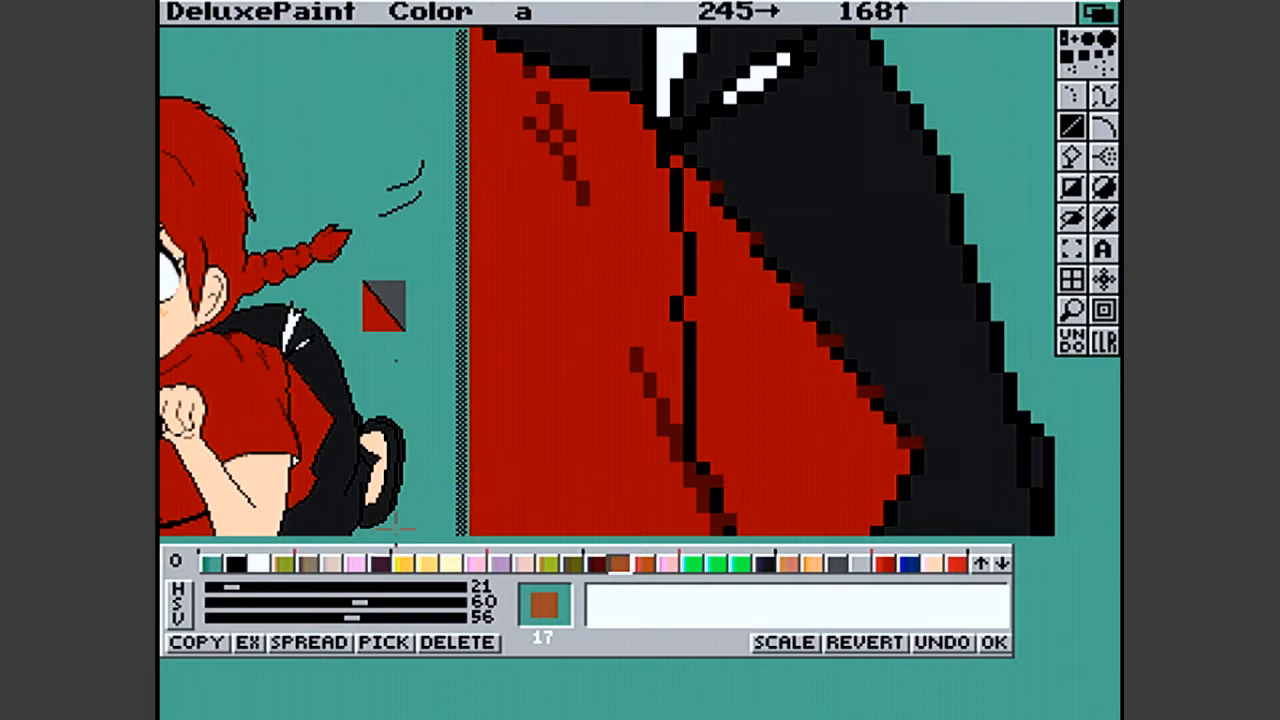
mouse_move(352, 617)
left_mouse_down()
mouse_move(300, 618)
mouse_move(322, 628)
left_mouse_up()
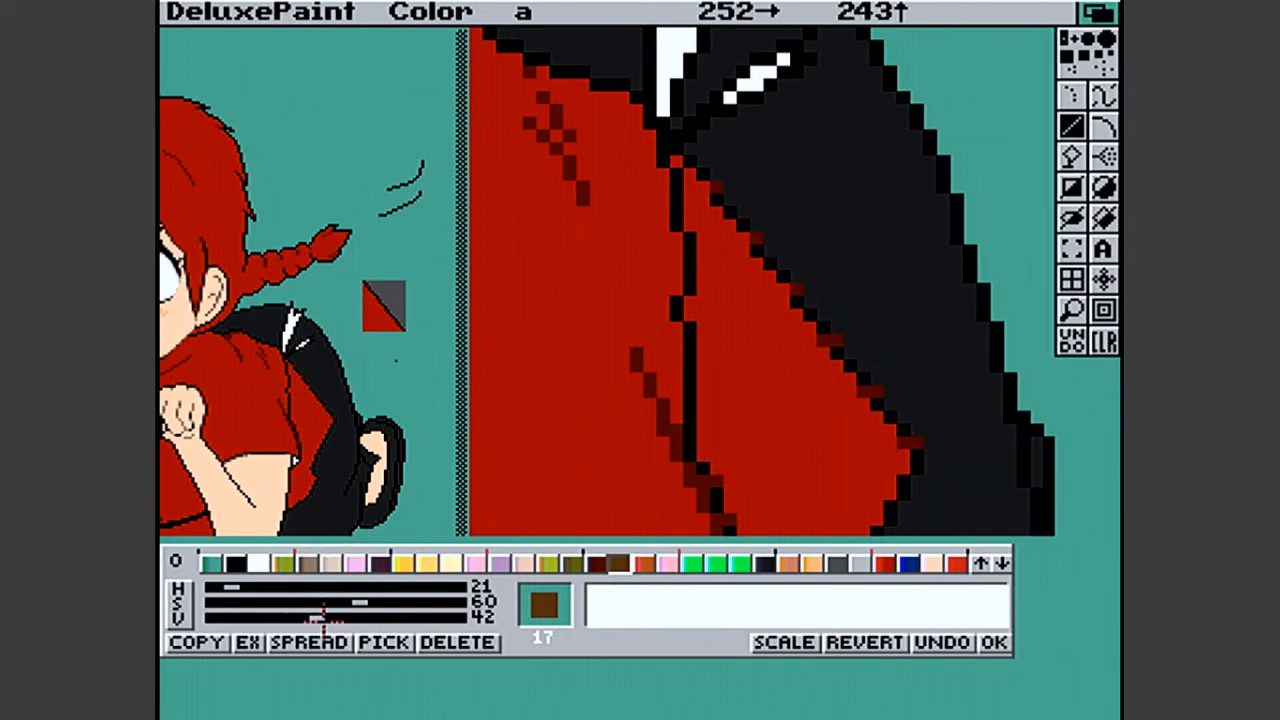
left_click_drag(361, 606, 392, 606)
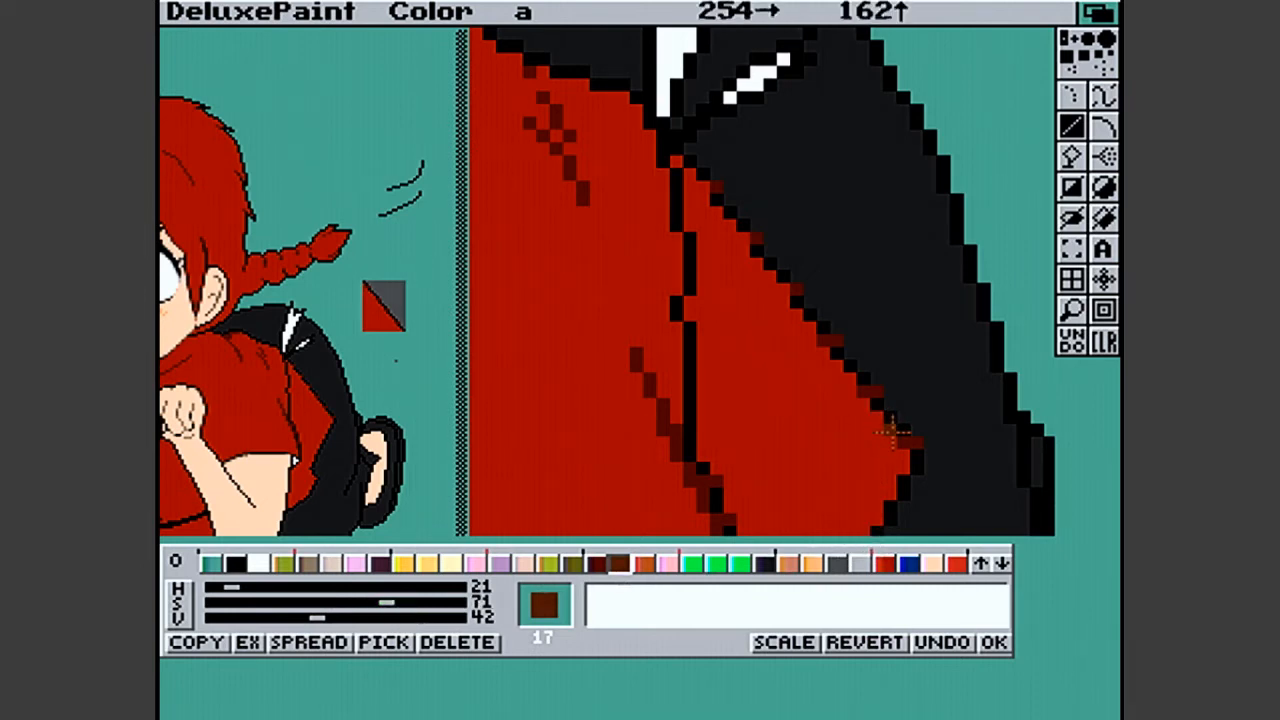
left_click(910, 452)
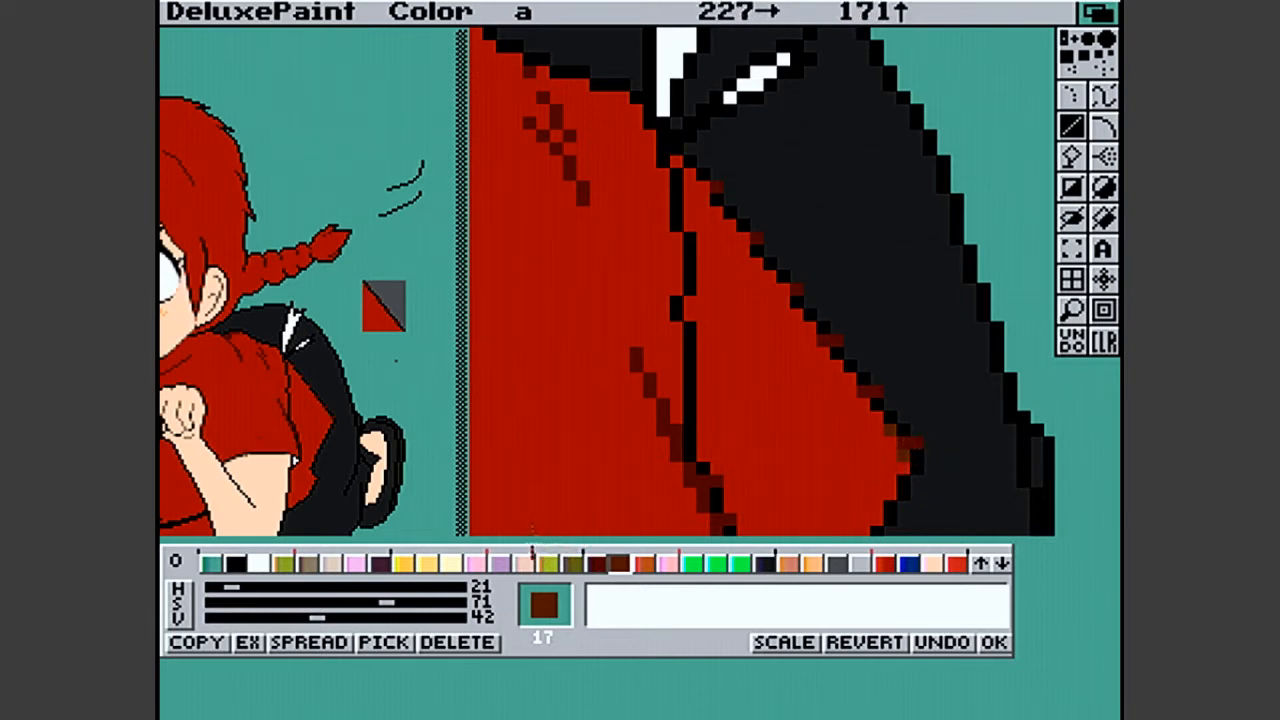
- Set colour 17 to hue 0 and saturation 94 and accept the palette change
mouse_move(318, 617)
left_mouse_down()
mouse_move(337, 623)
mouse_move(319, 622)
left_mouse_up()
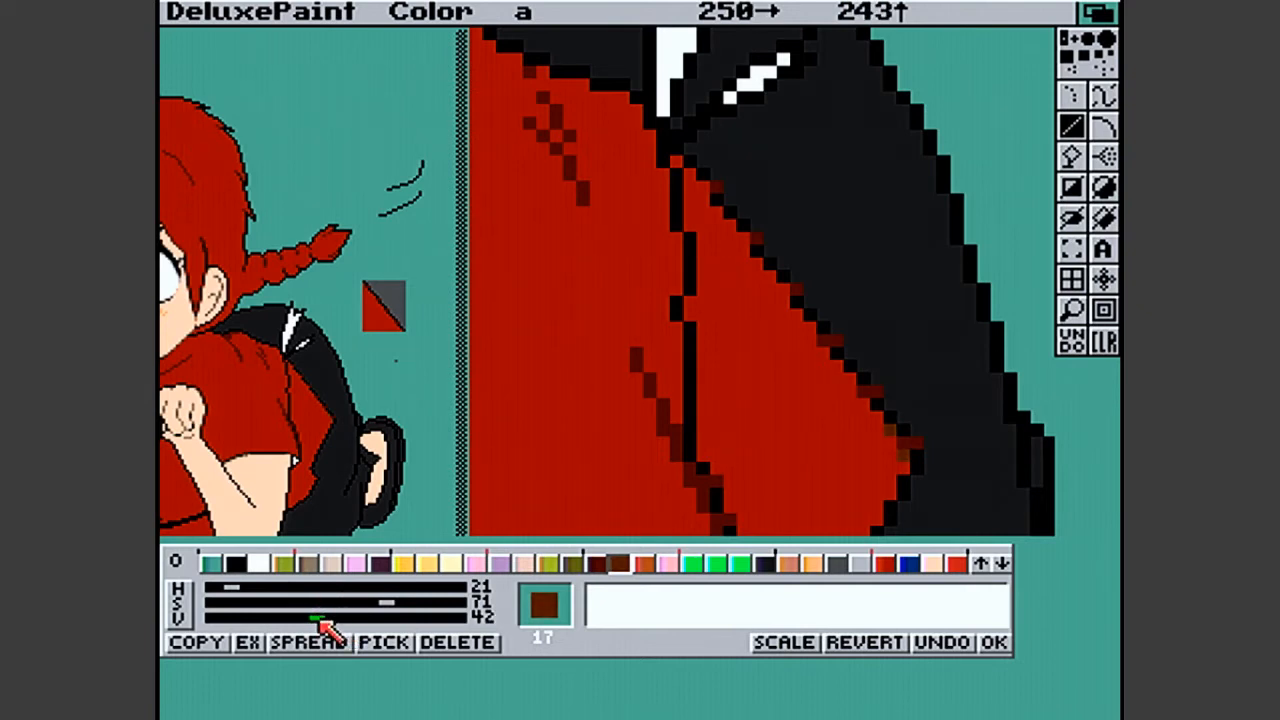
left_click(388, 602)
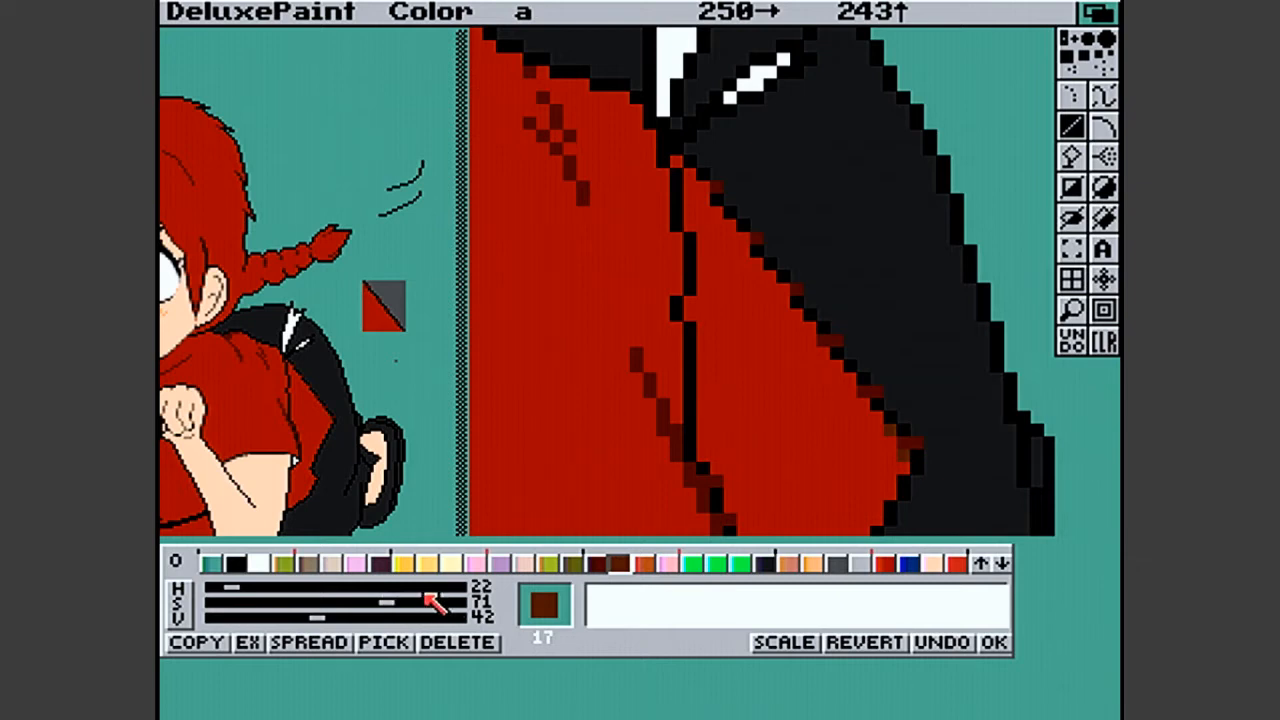
left_click(396, 605)
left_click_drag(396, 606, 450, 604)
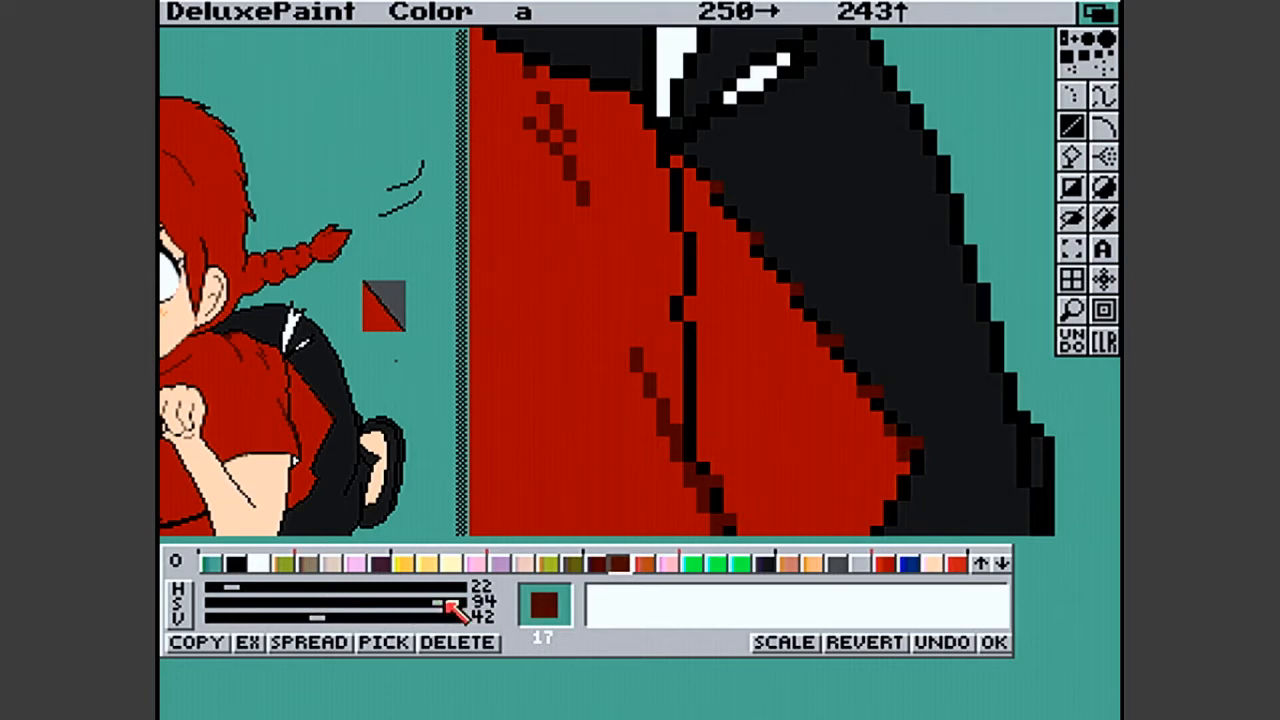
mouse_move(240, 589)
left_mouse_down()
mouse_move(256, 591)
mouse_move(226, 584)
left_mouse_up()
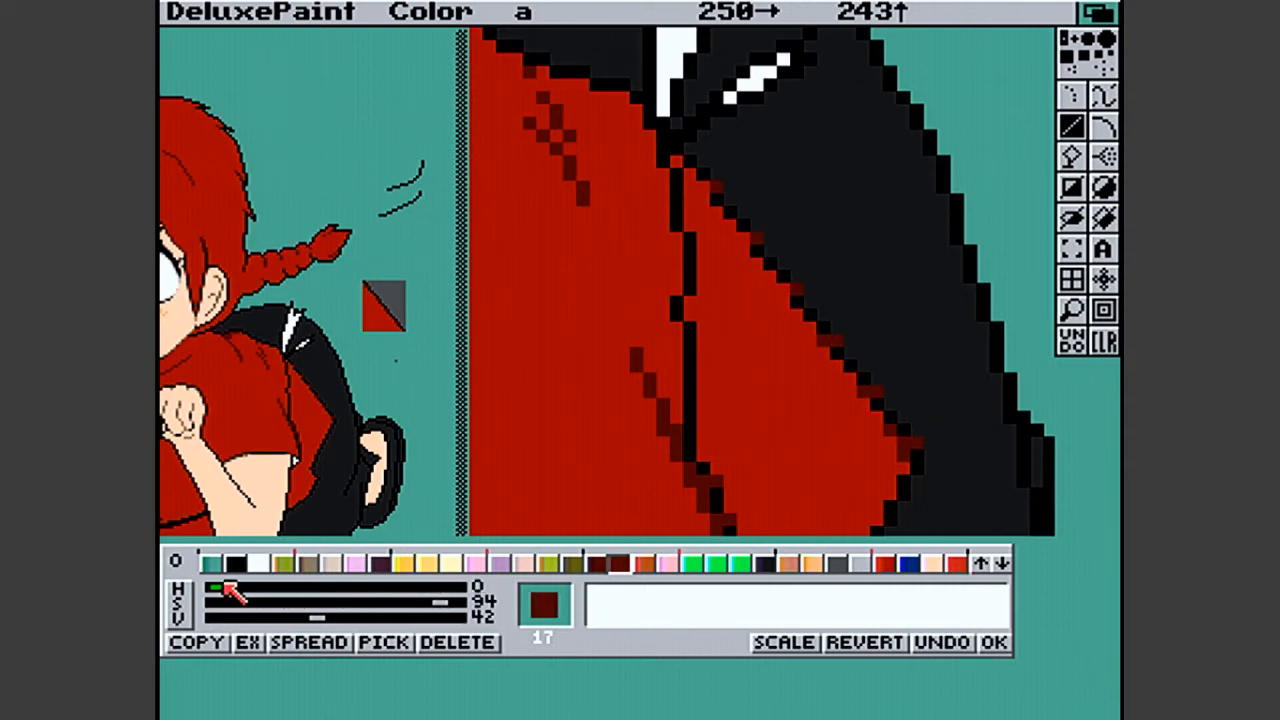
left_click(993, 642)
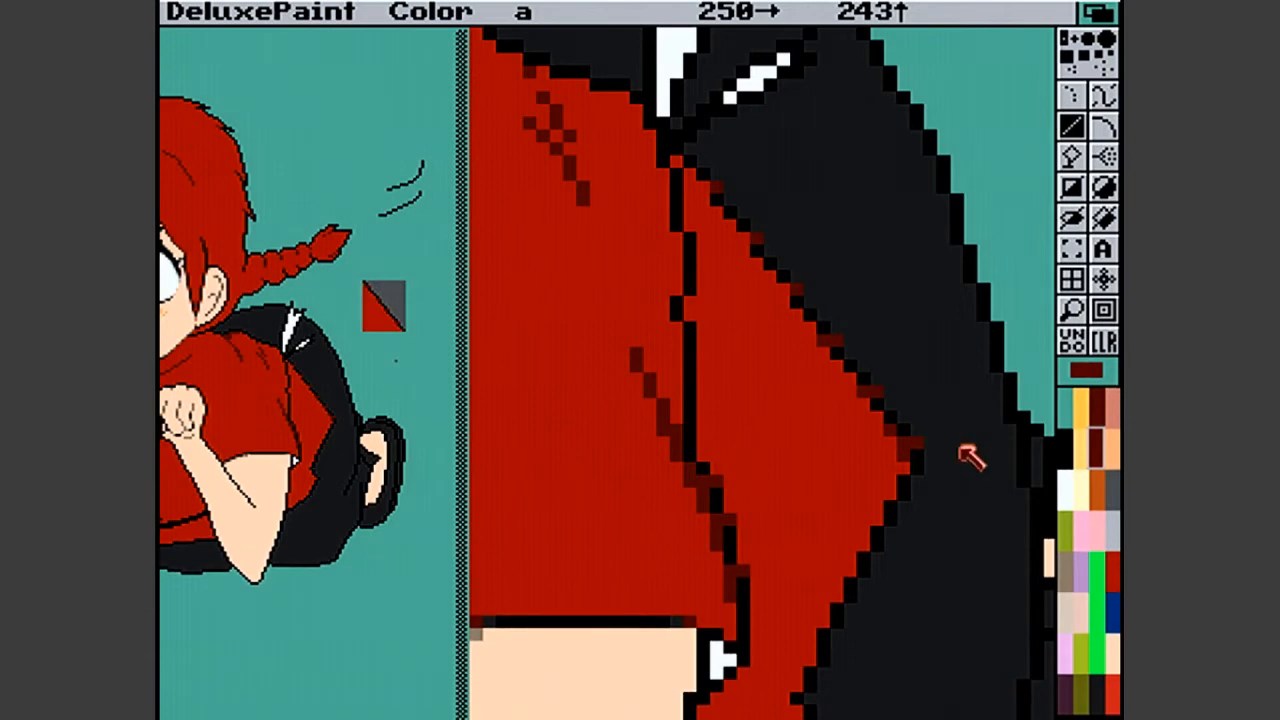
- Add dark red smoothing pixels along the tunic's diagonal edge, and paint the surplus ones back to the tunic's red
left_click(860, 396)
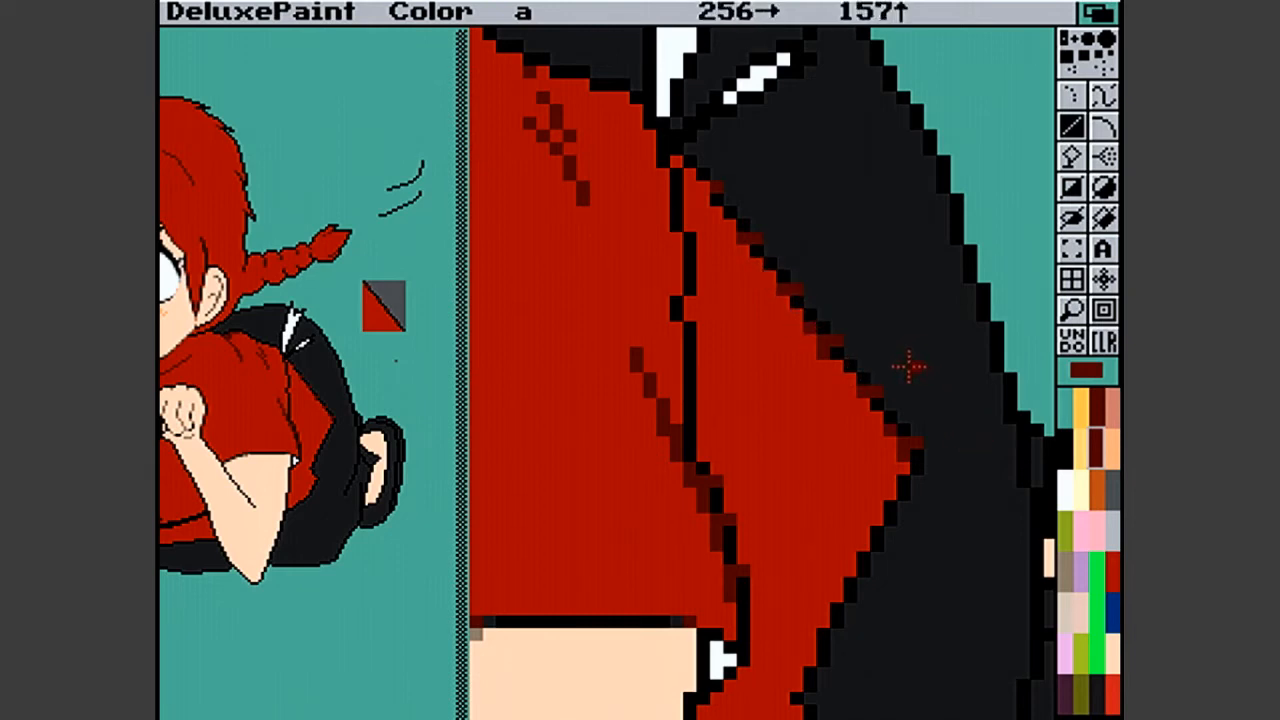
left_click(1112, 570)
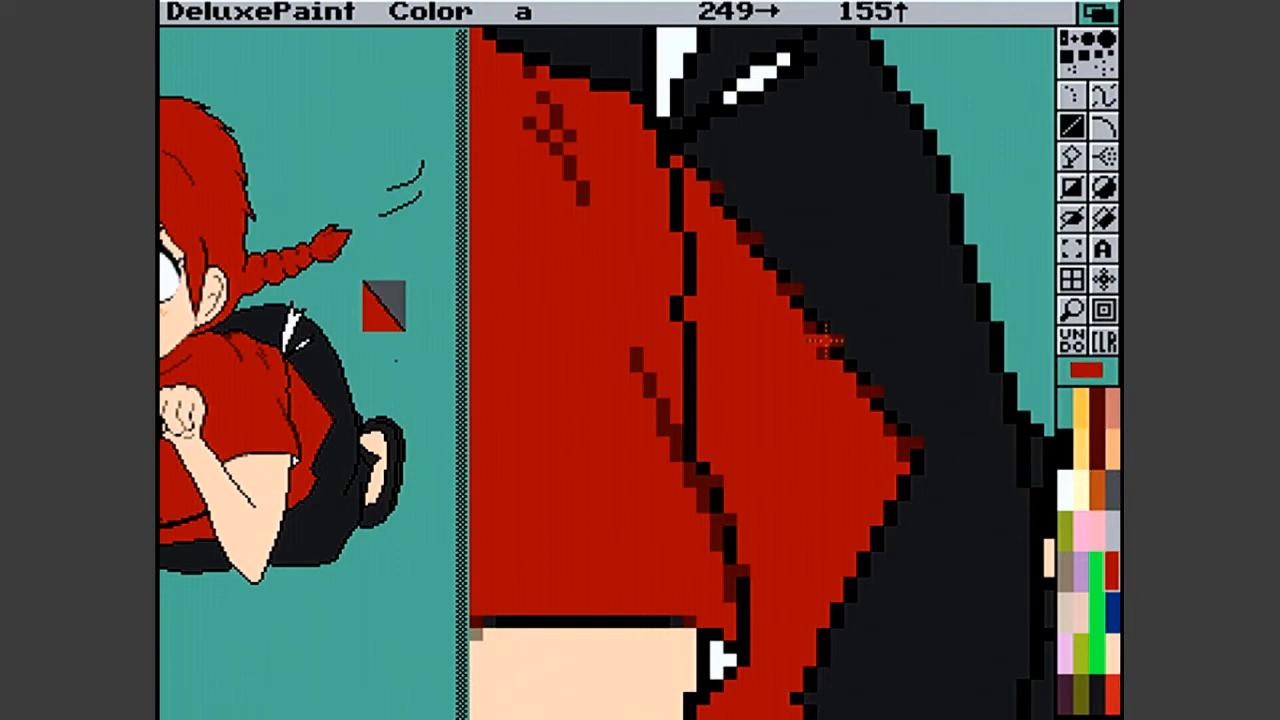
left_click(942, 494)
key("u")
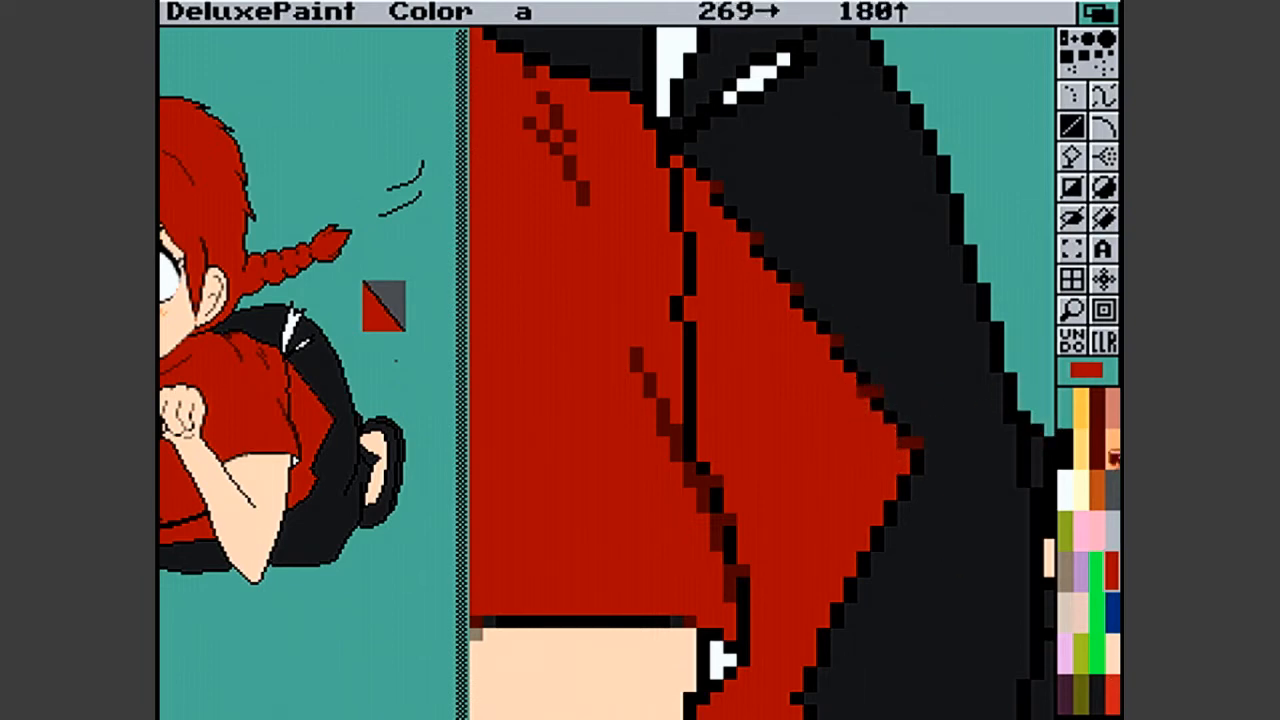
- Place dark red colour 16 smoothing pixels on the tunic side of the diagonal outline's steps
left_click(1096, 432)
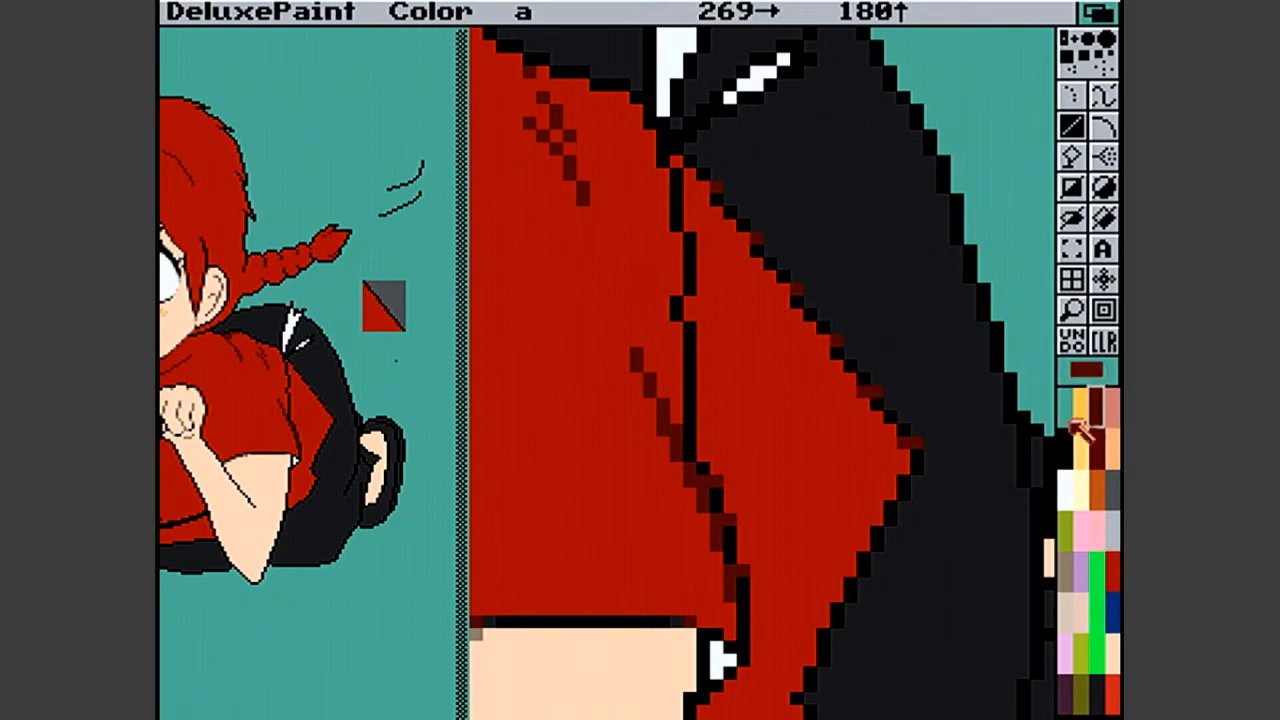
left_click(906, 440)
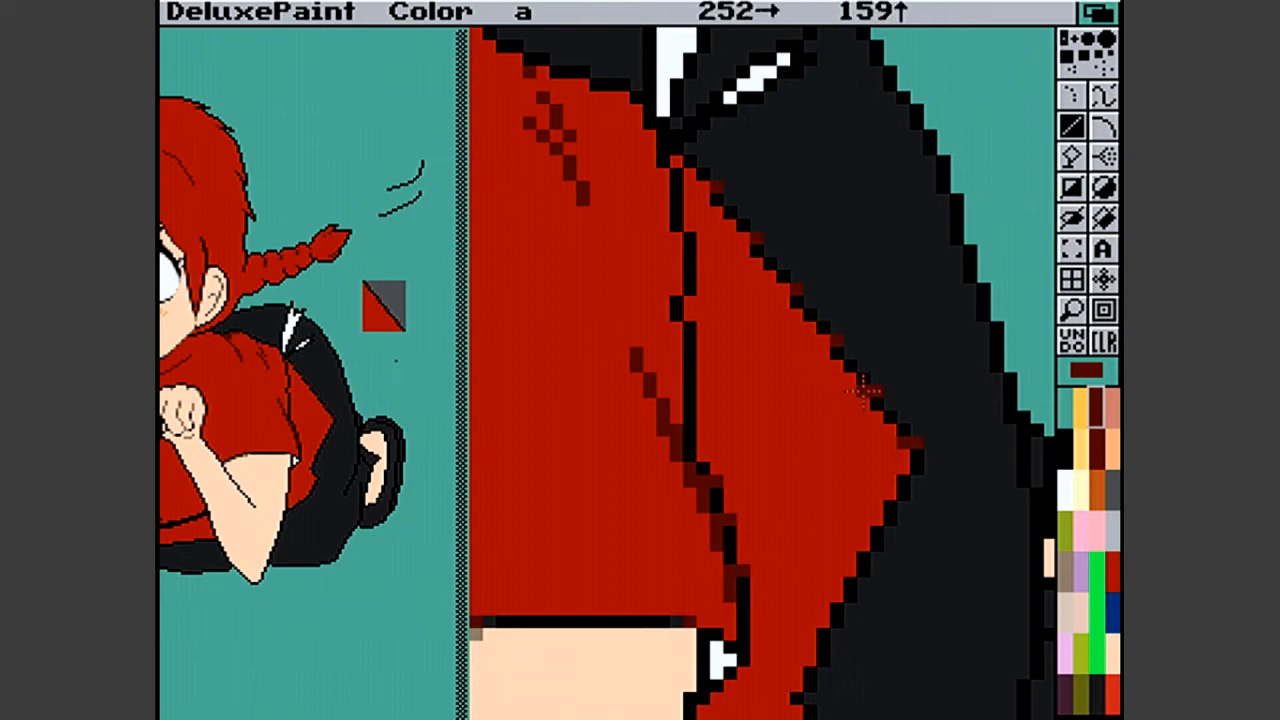
left_click(782, 327)
key("u")
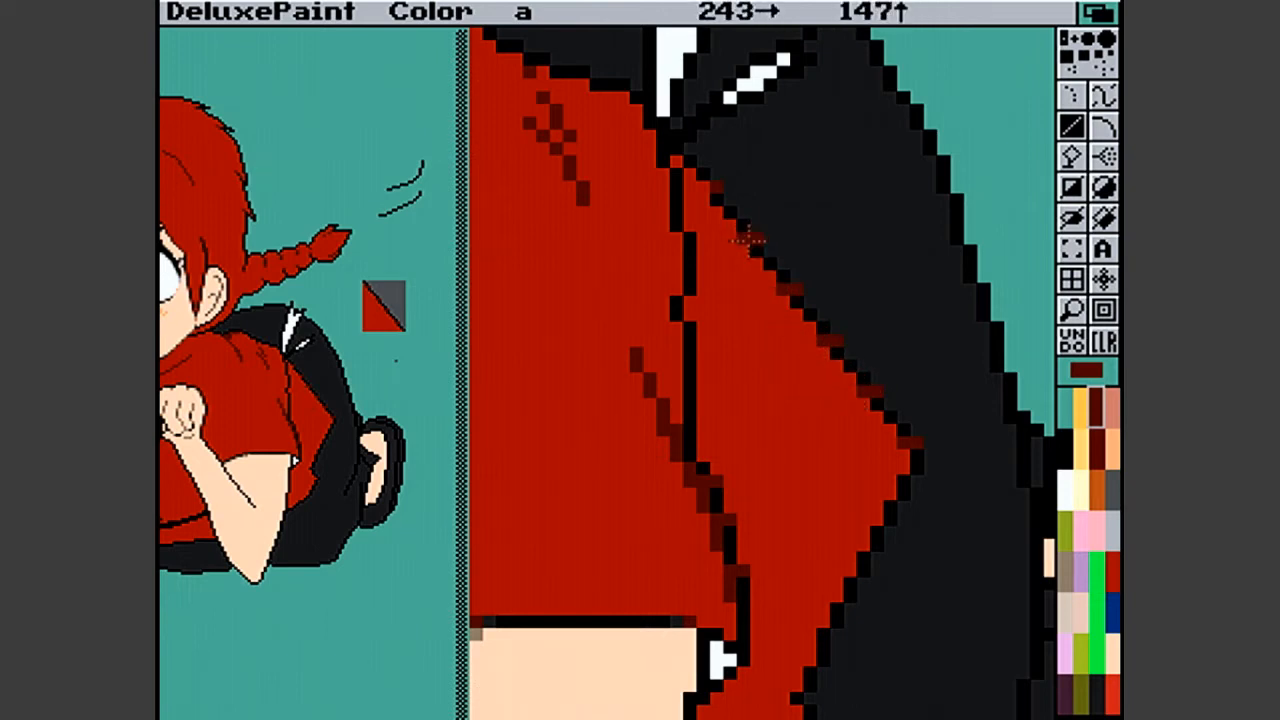
- Add dark red smoothing pixels along the tunic's rear outline, from the diagonal's upper end down to the notch beside the arm
left_click(697, 182)
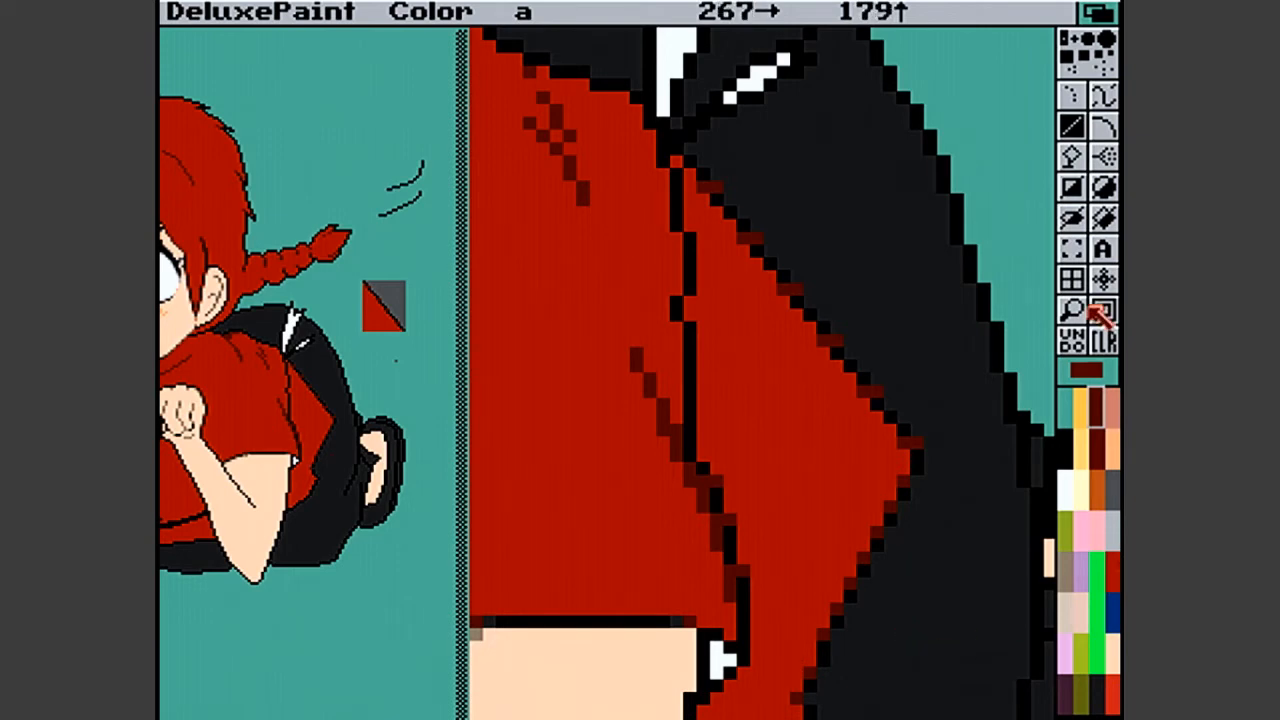
left_click(1072, 312)
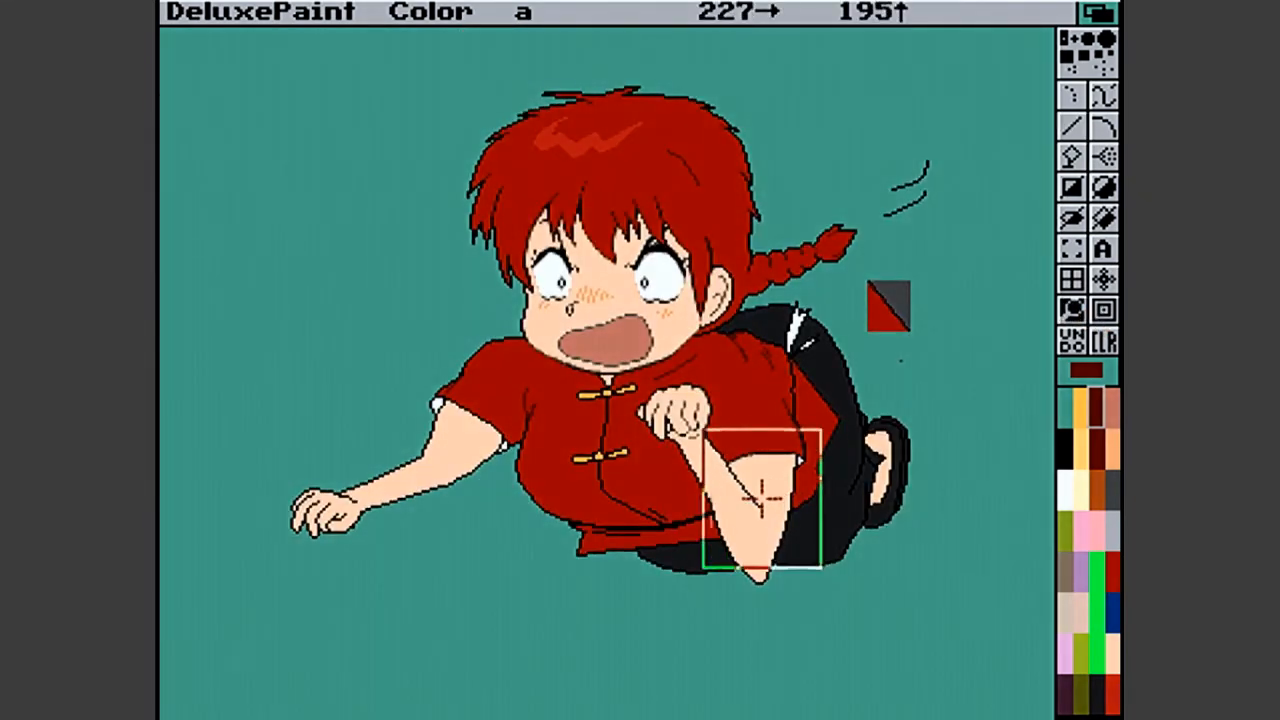
left_click(752, 508)
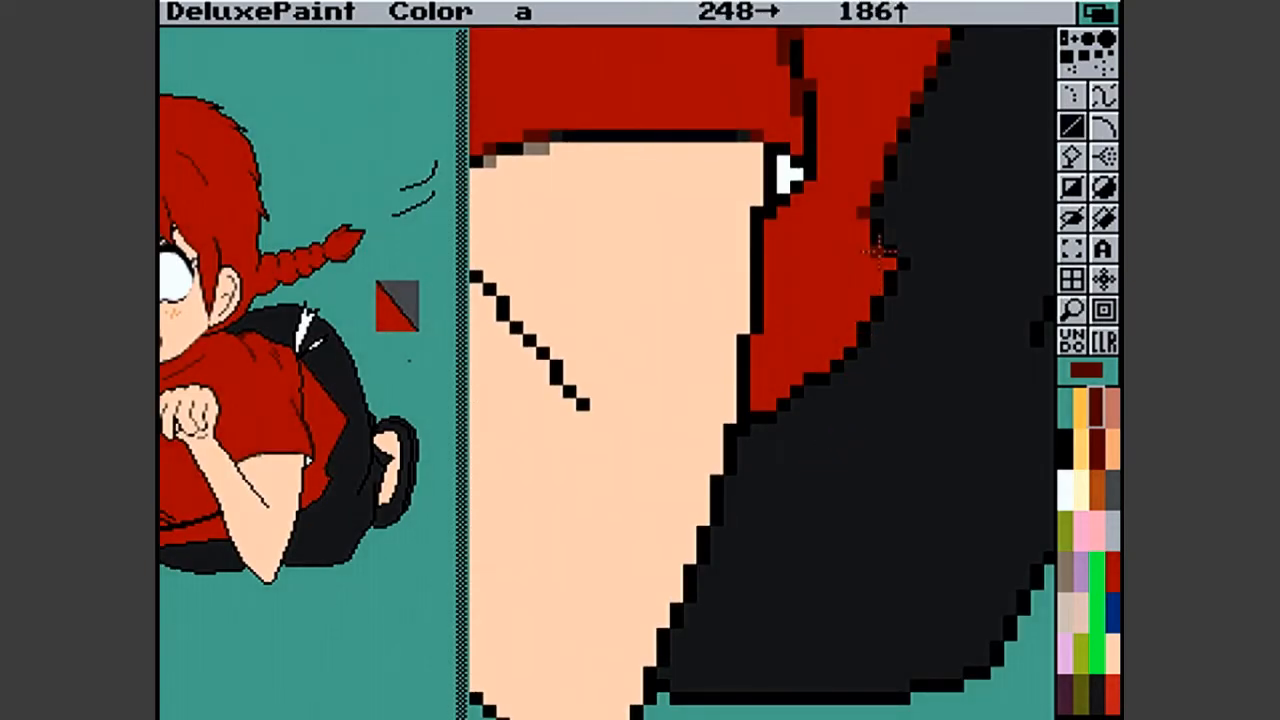
left_click(878, 240)
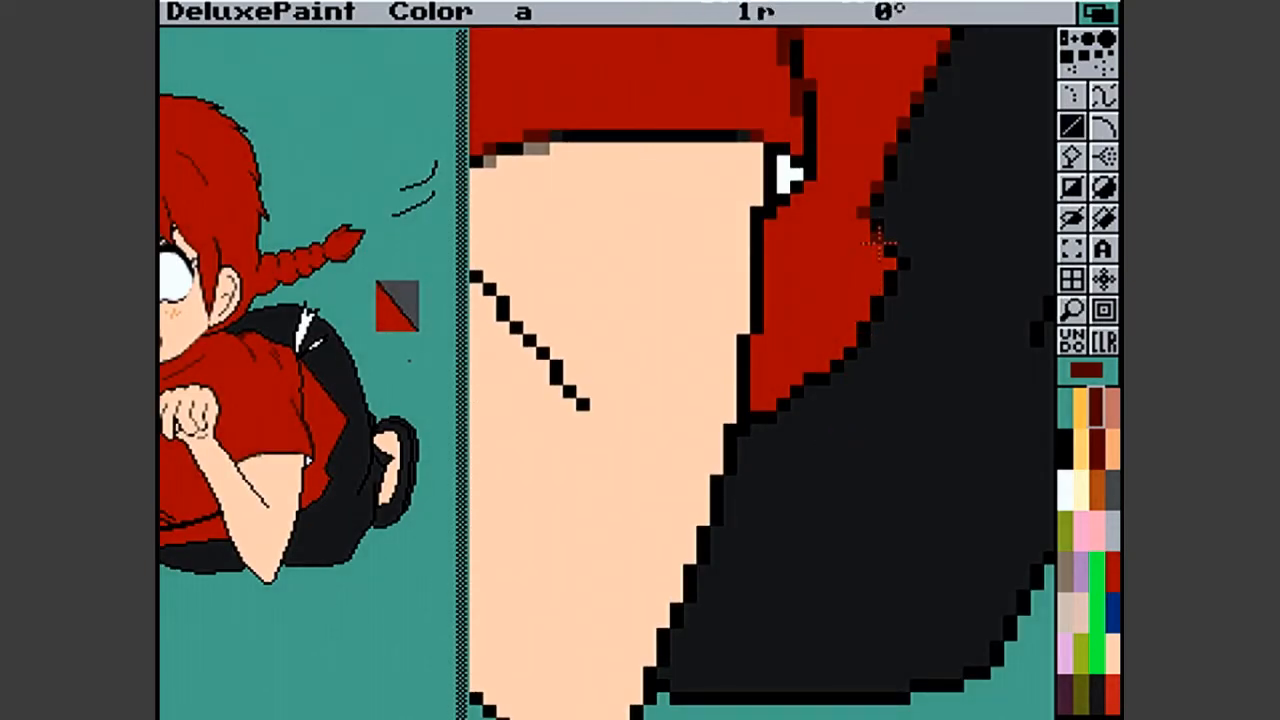
left_click(905, 267)
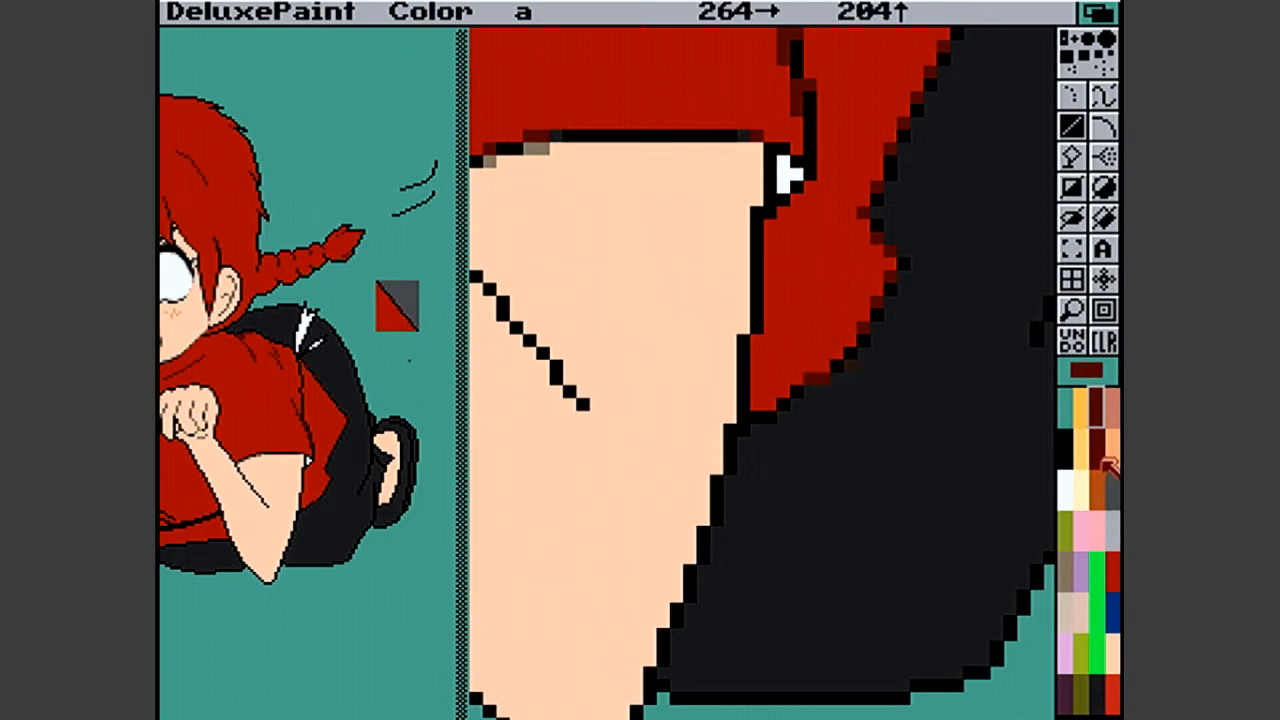
- Refine the tunic's lower rear edge beside the arm with black outline pixels and dark red smoothing pixels
left_click(1066, 452)
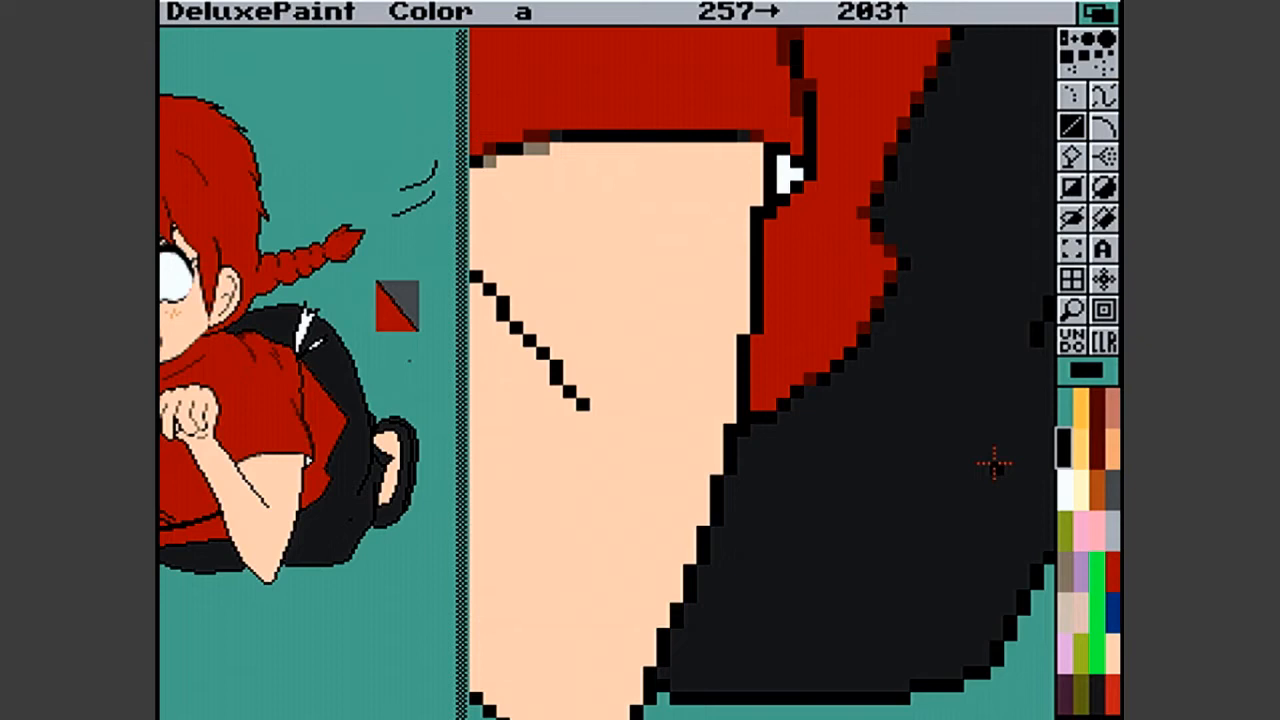
left_click(1098, 432)
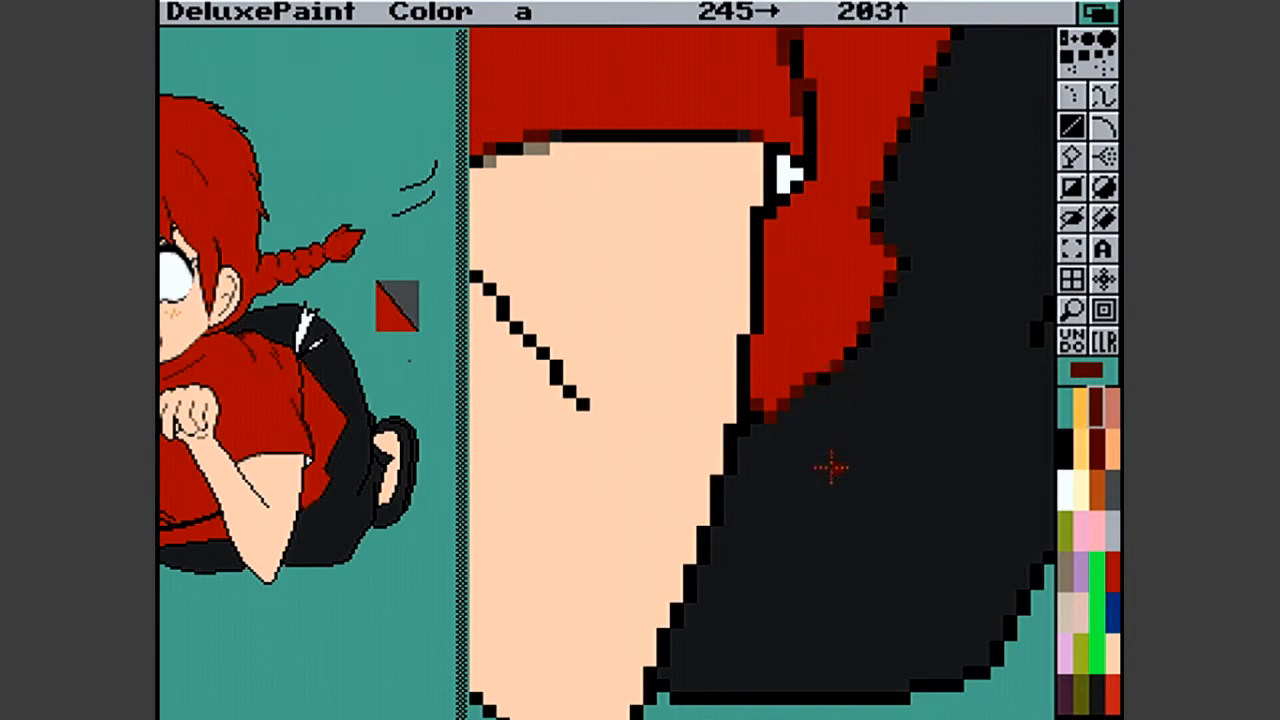
left_click(1065, 450)
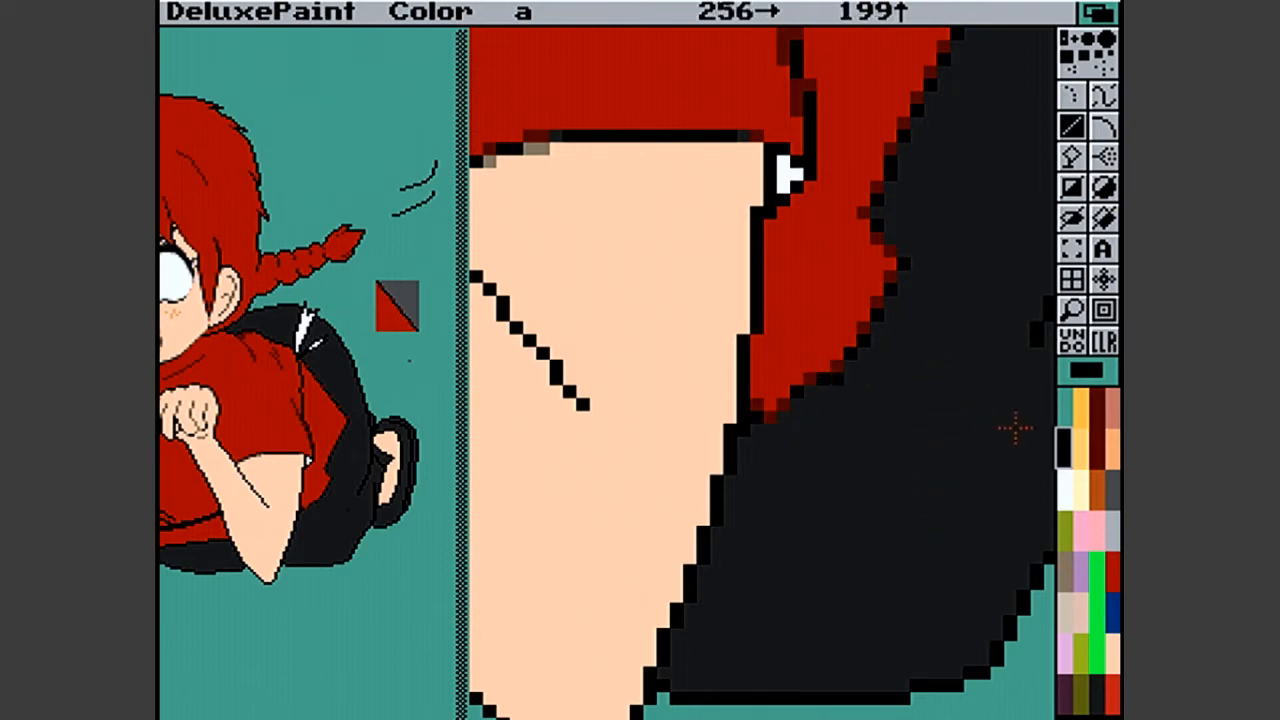
left_click(1096, 405)
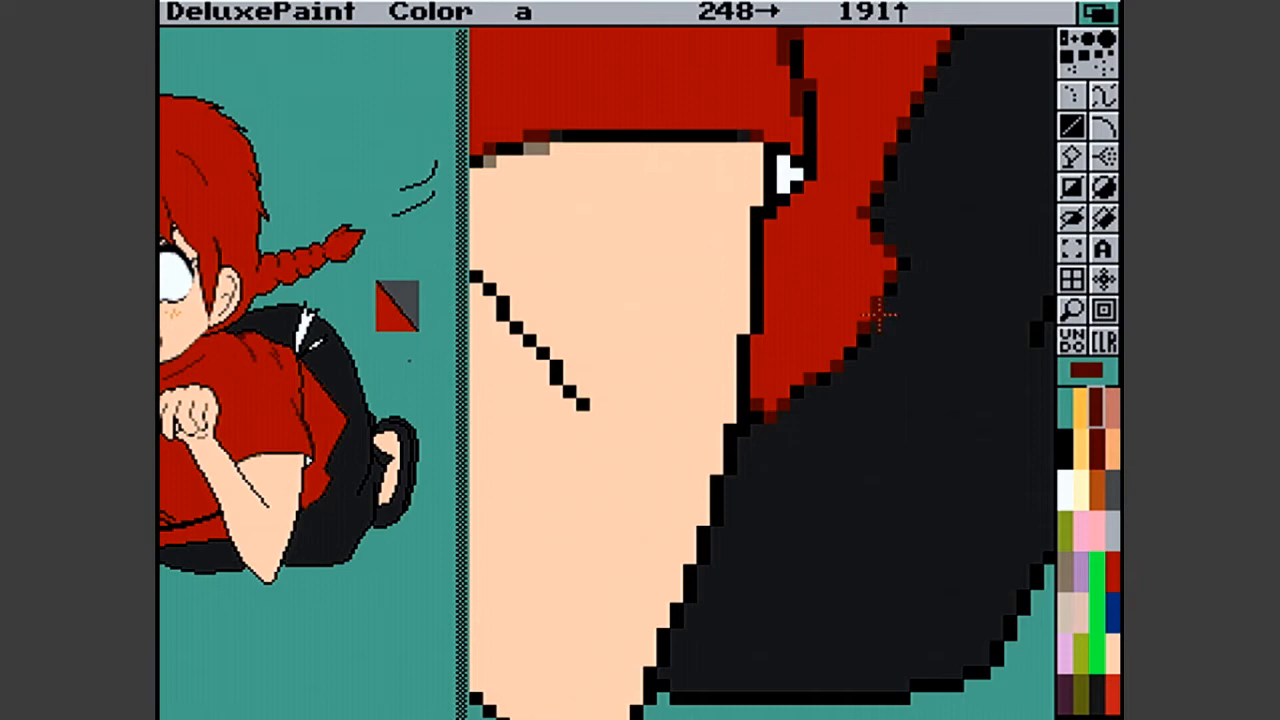
- Examine the open mouth's smoothed outline up close and return to the whole picture
left_click(1076, 308)
left_click(1076, 308)
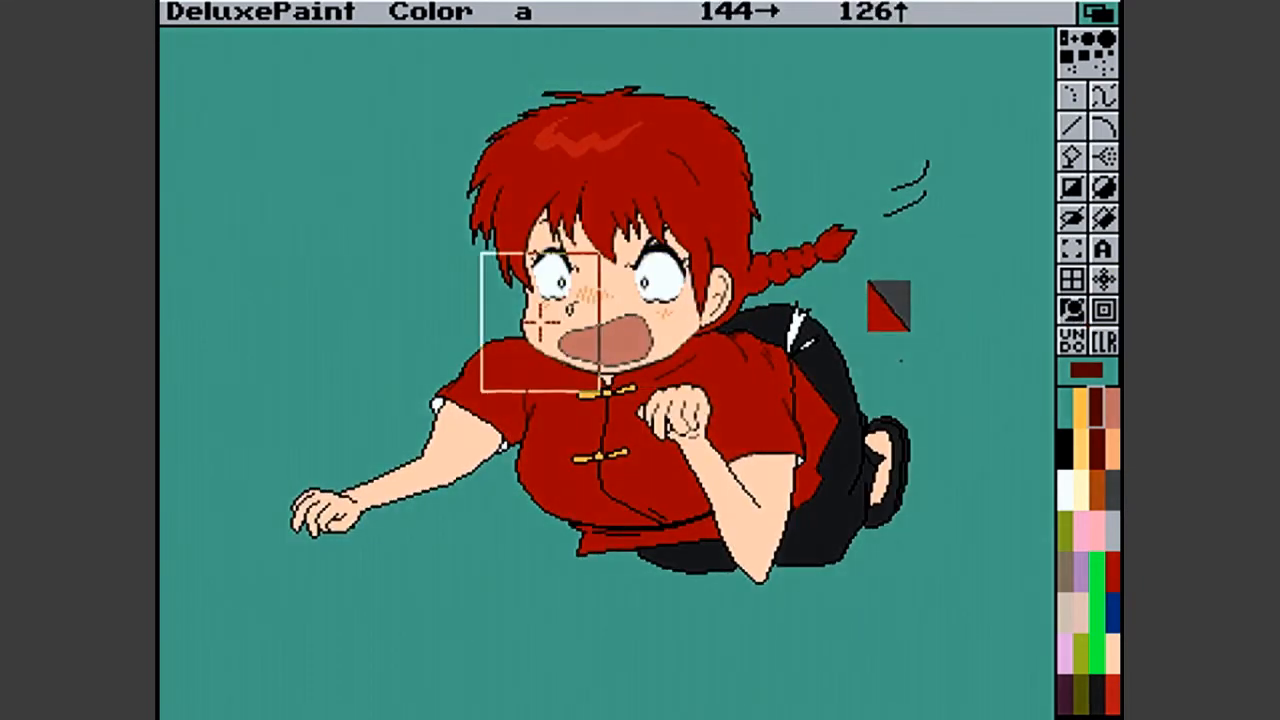
left_click(614, 336)
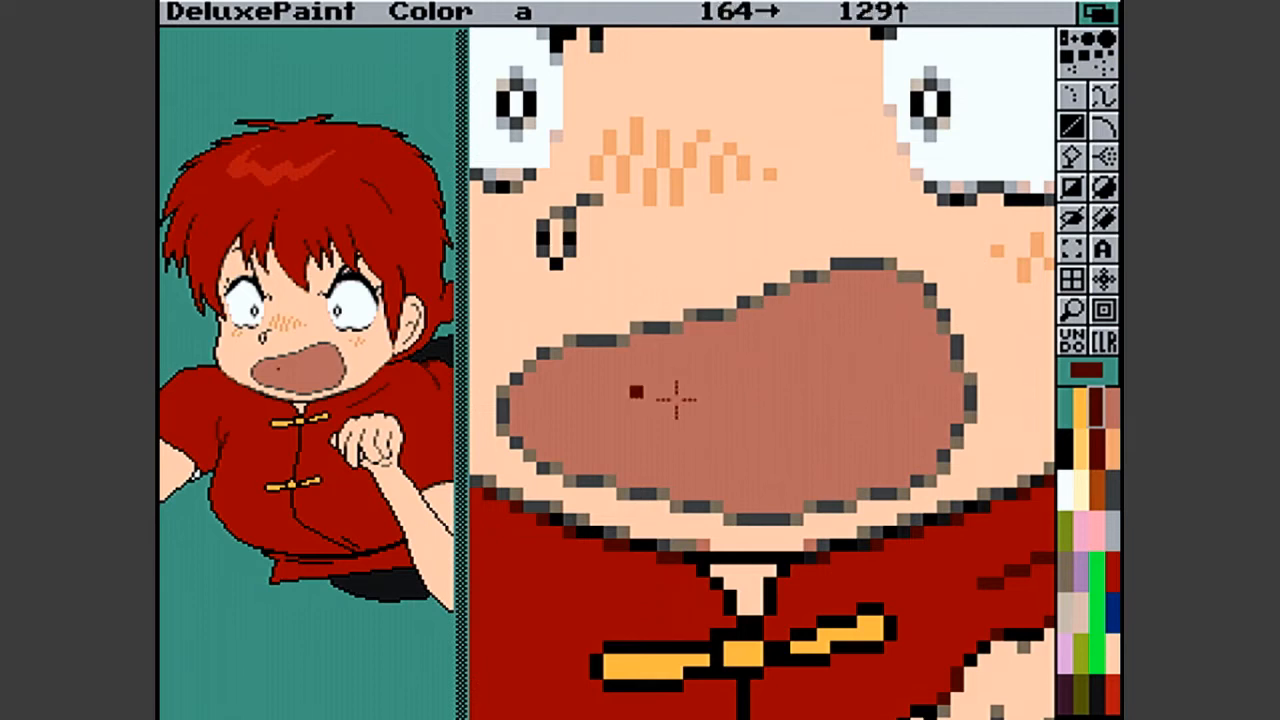
left_click(1072, 312)
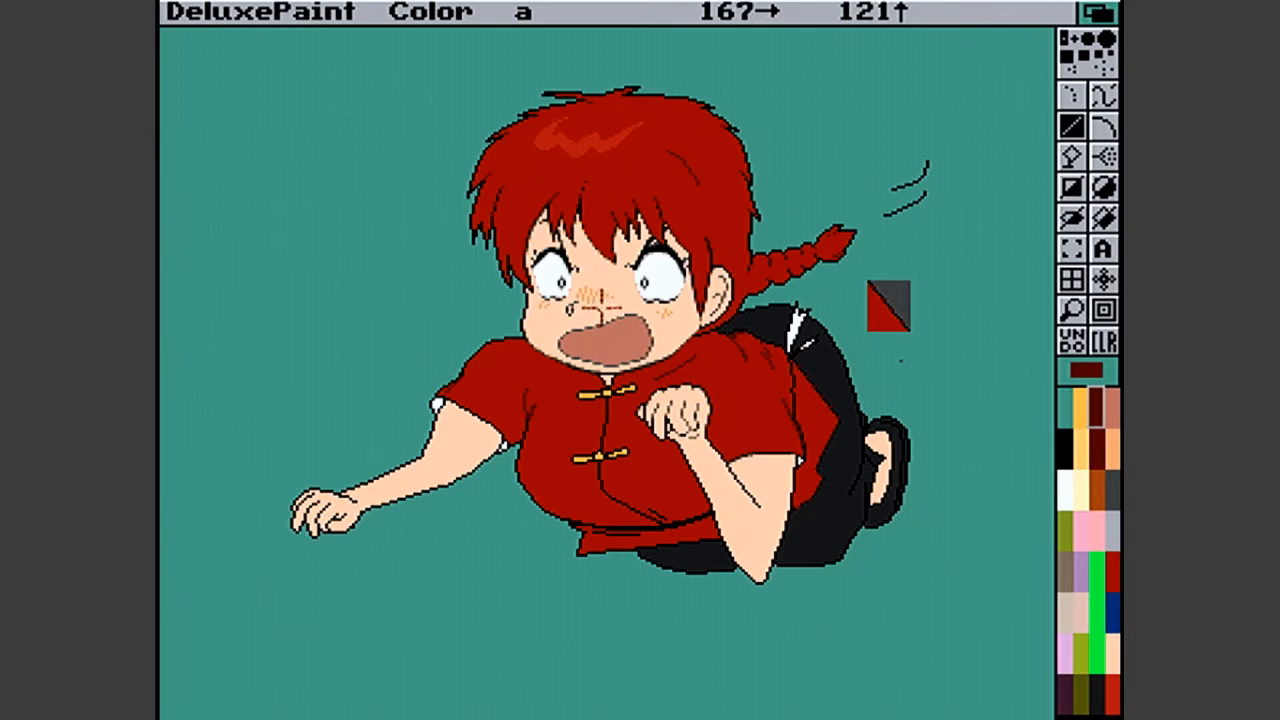
left_click(1072, 312)
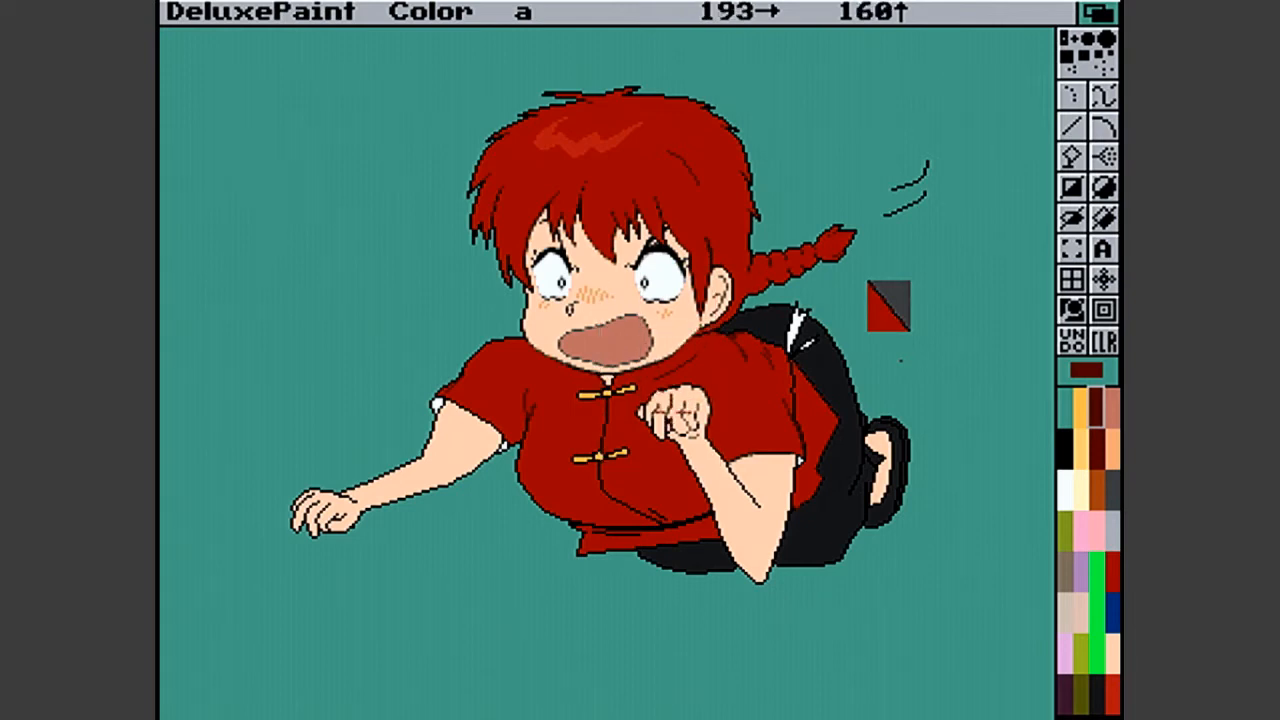
- Recolour the black pixels of the short diagonal crease in the raised fist with dark grey and grey-brown
left_click(671, 410)
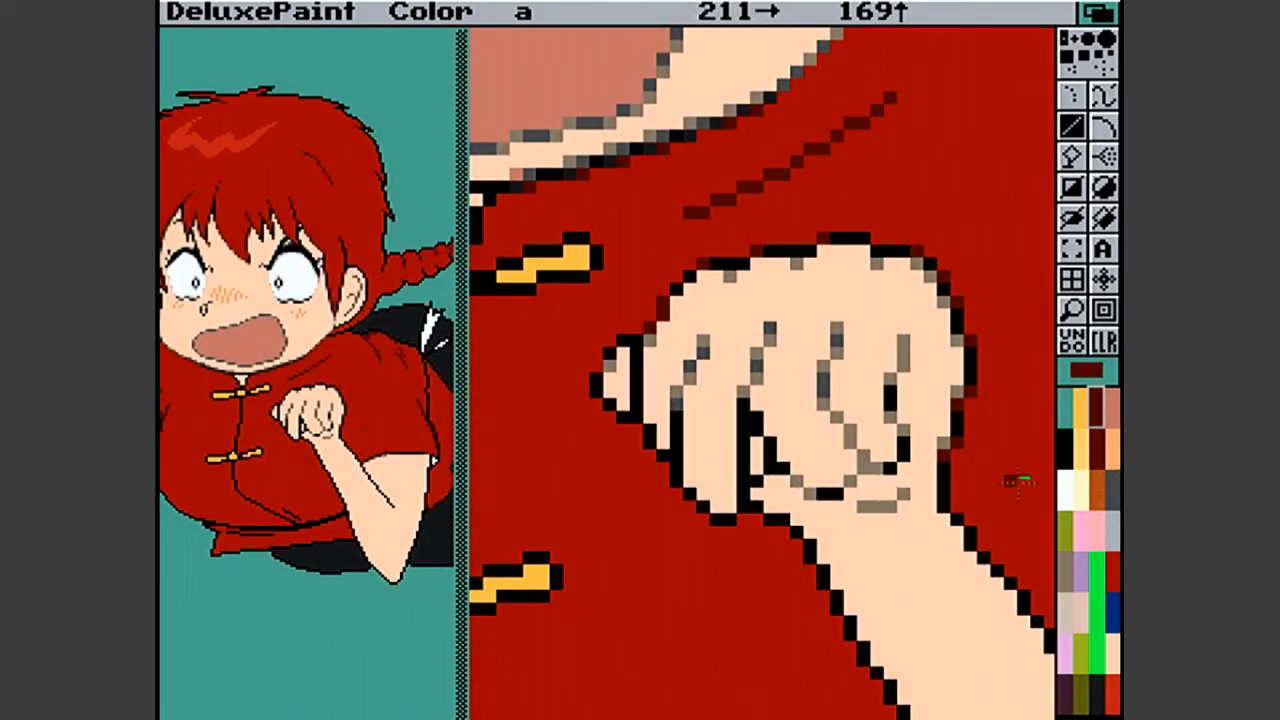
left_click(1112, 498)
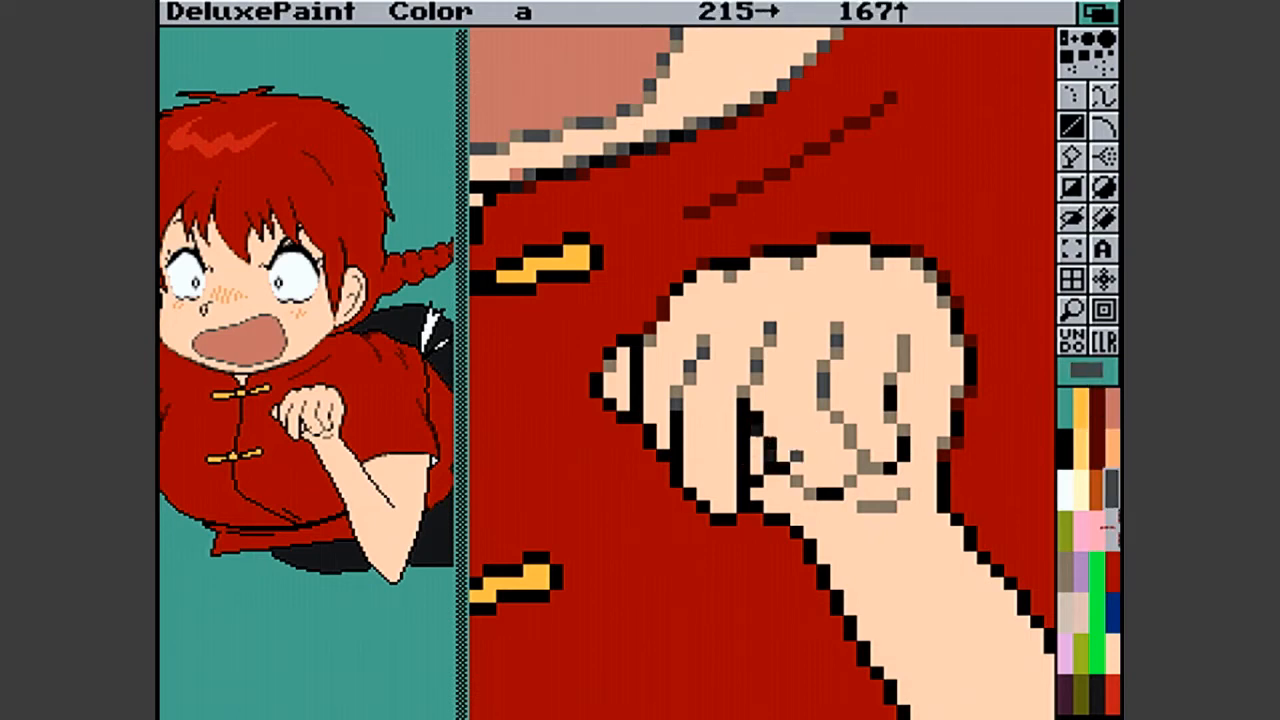
left_click(1066, 568)
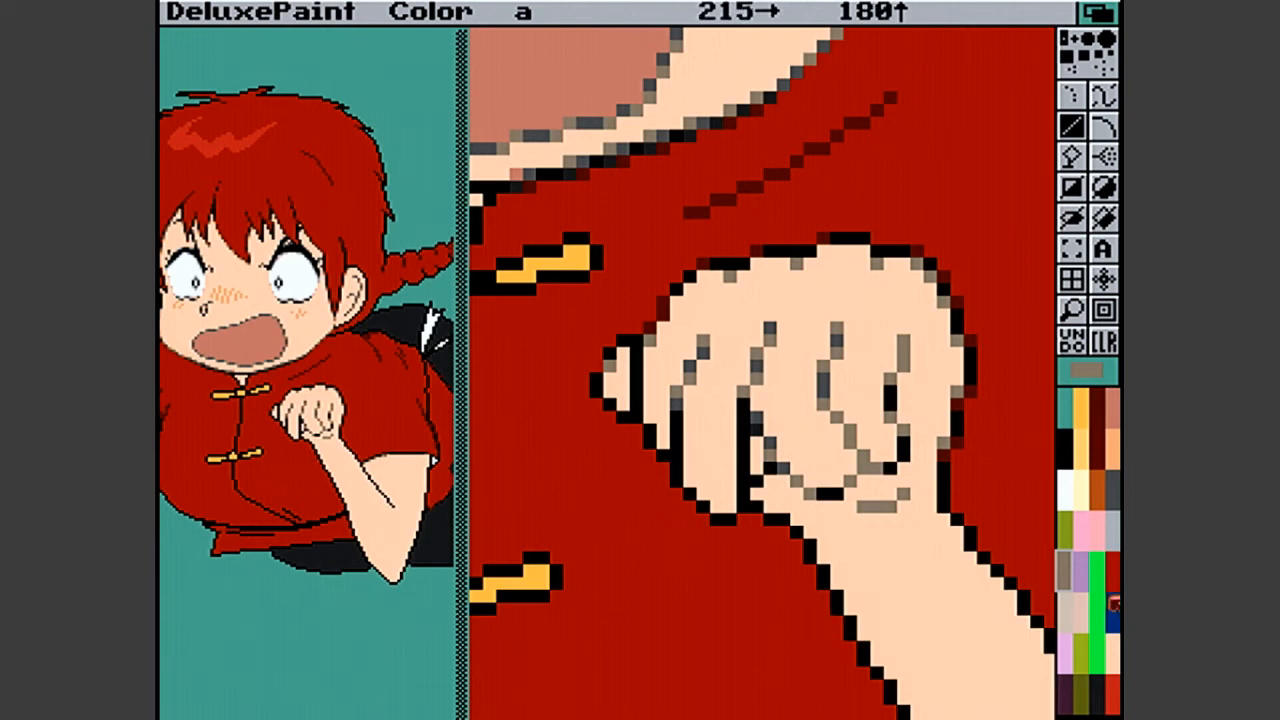
left_click(1096, 488)
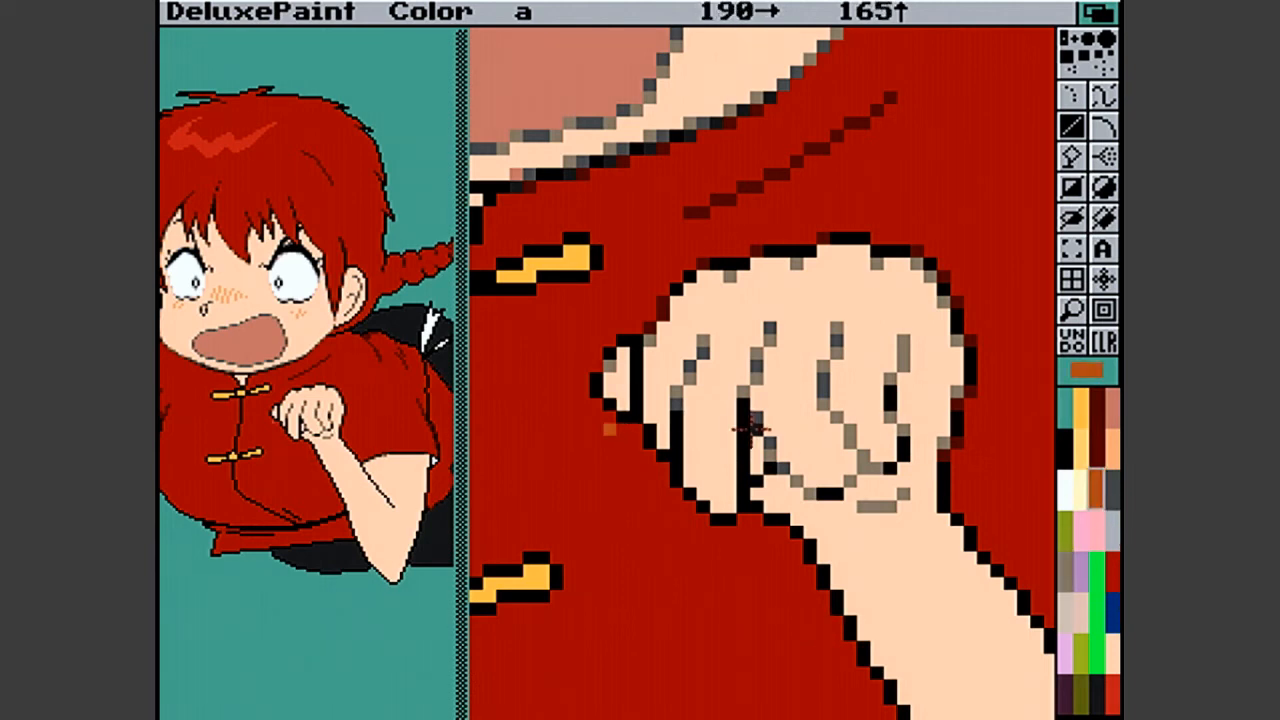
left_click(1115, 492)
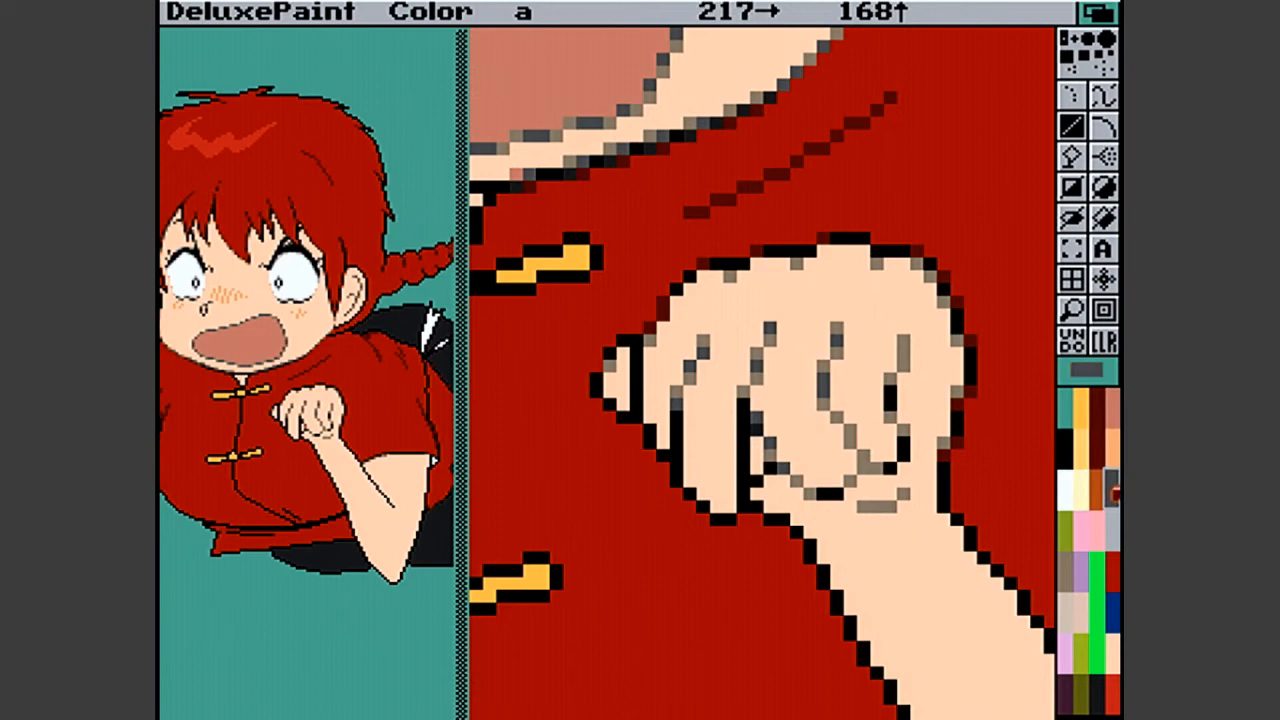
left_click(771, 460)
- Thicken the lower end of the fist's short crease with grey-brown and dark grey pixels
left_click(1064, 567)
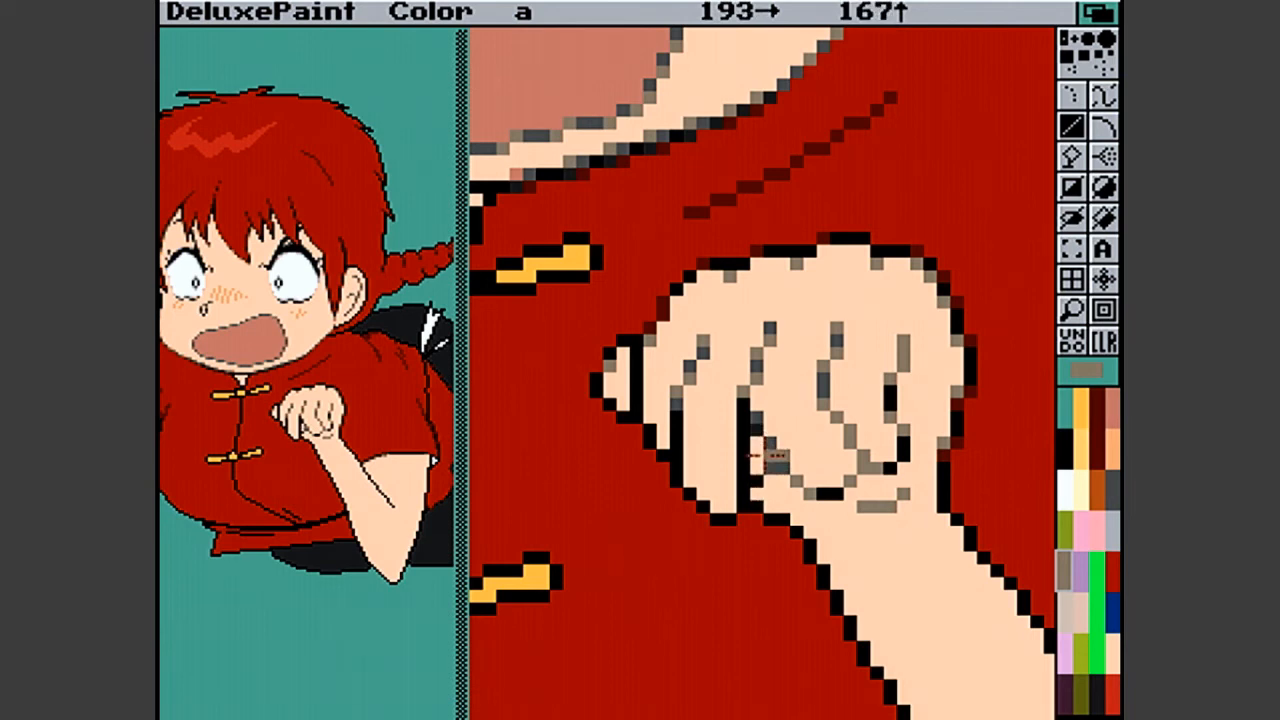
left_click(767, 460)
left_click(759, 479)
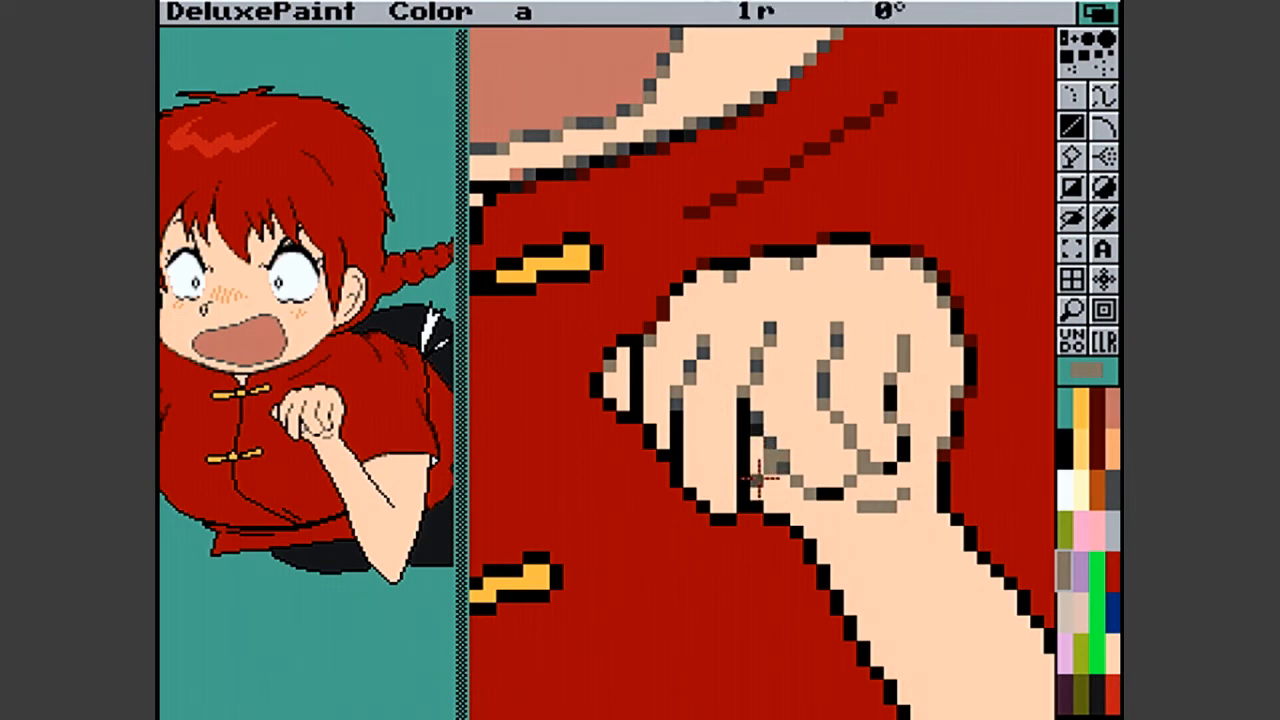
left_click(1114, 518)
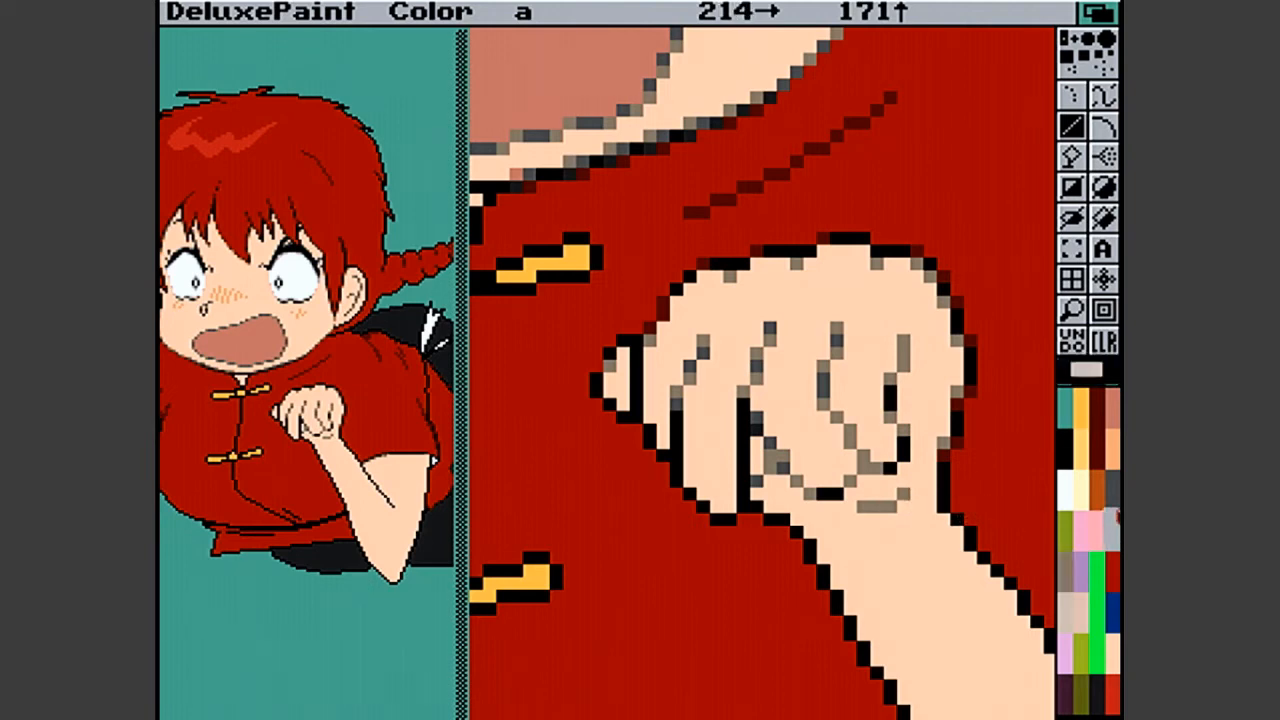
left_click(1116, 492)
left_click(785, 453)
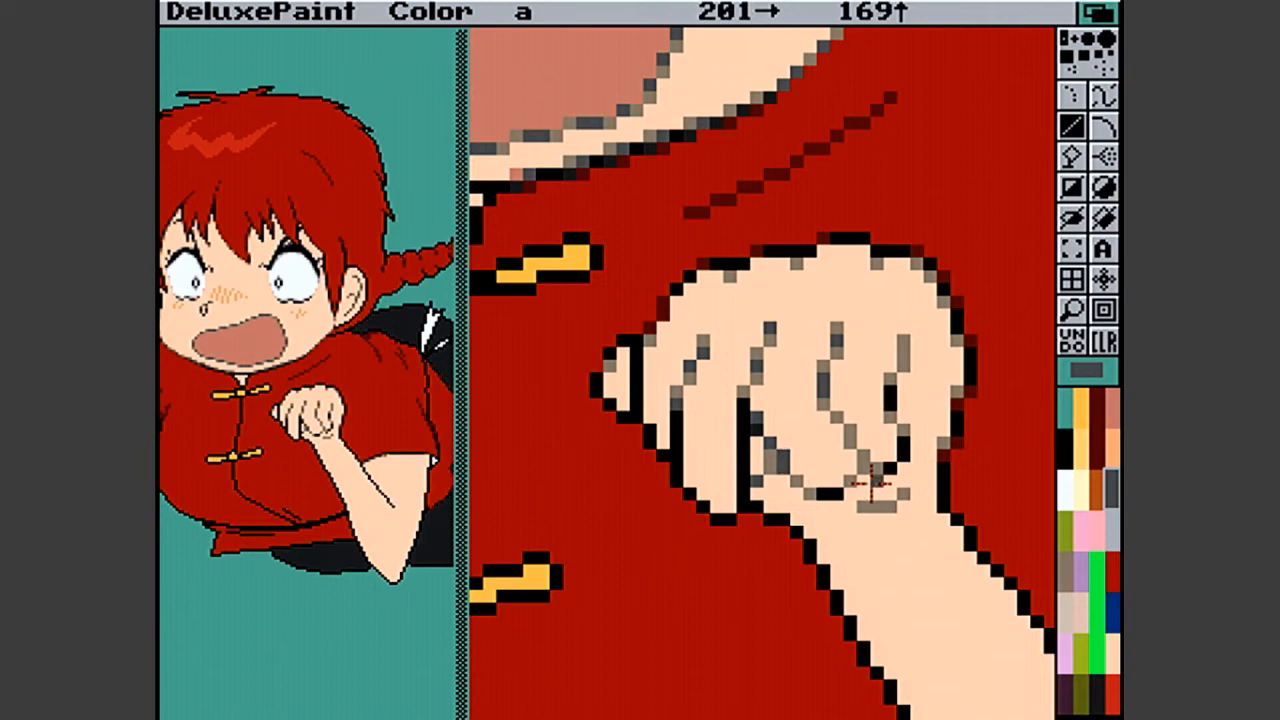
- Add pale pink smoothing pixels around the fist's short crease and view the whole picture
left_click(1086, 606)
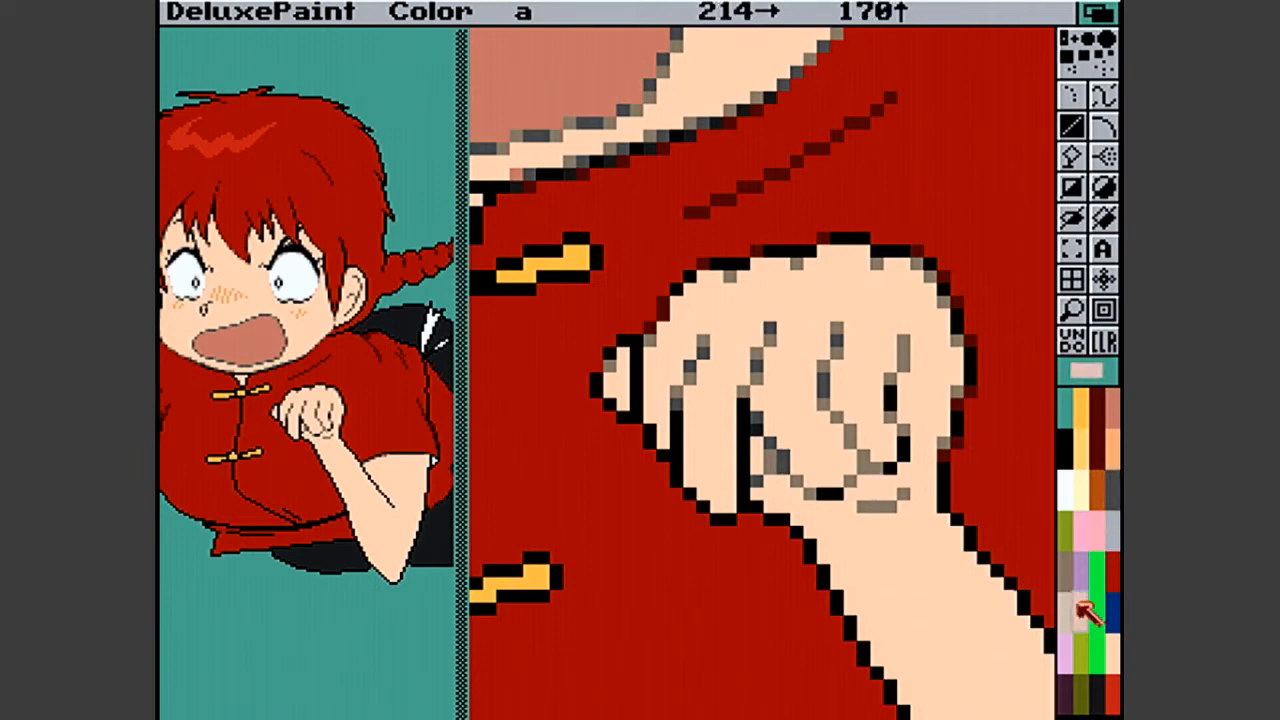
left_click(770, 458)
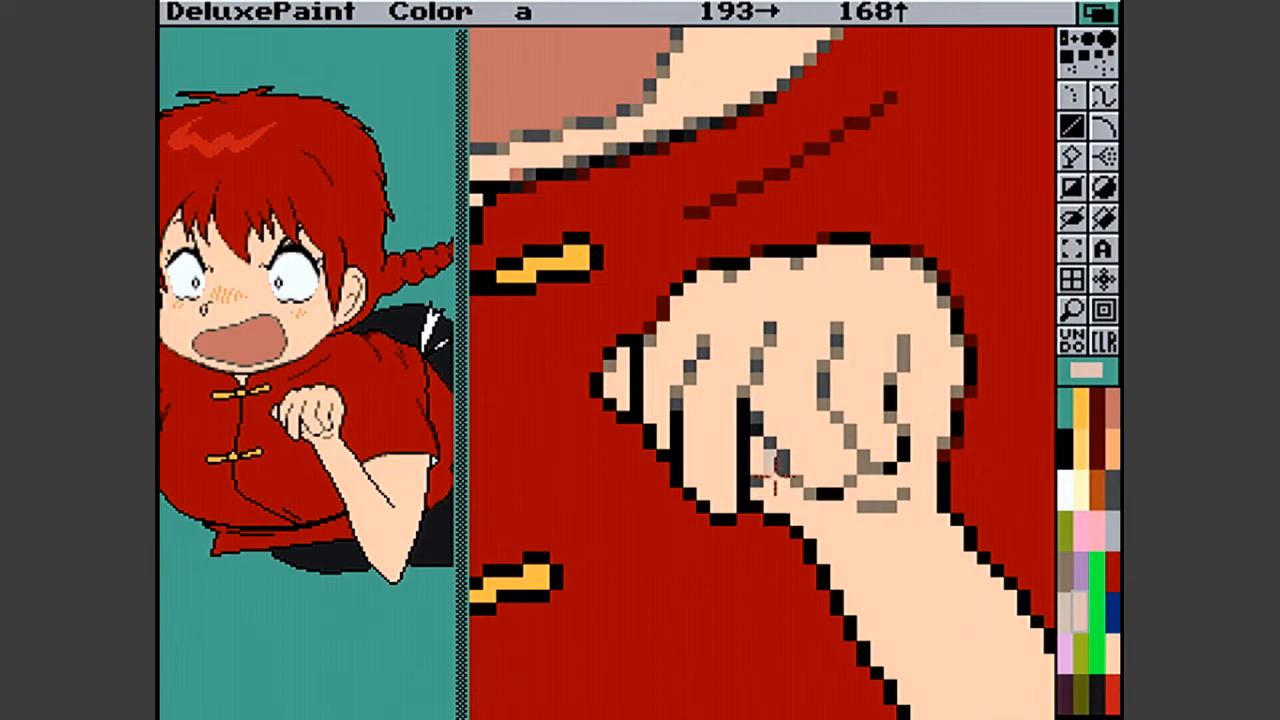
left_click(930, 506)
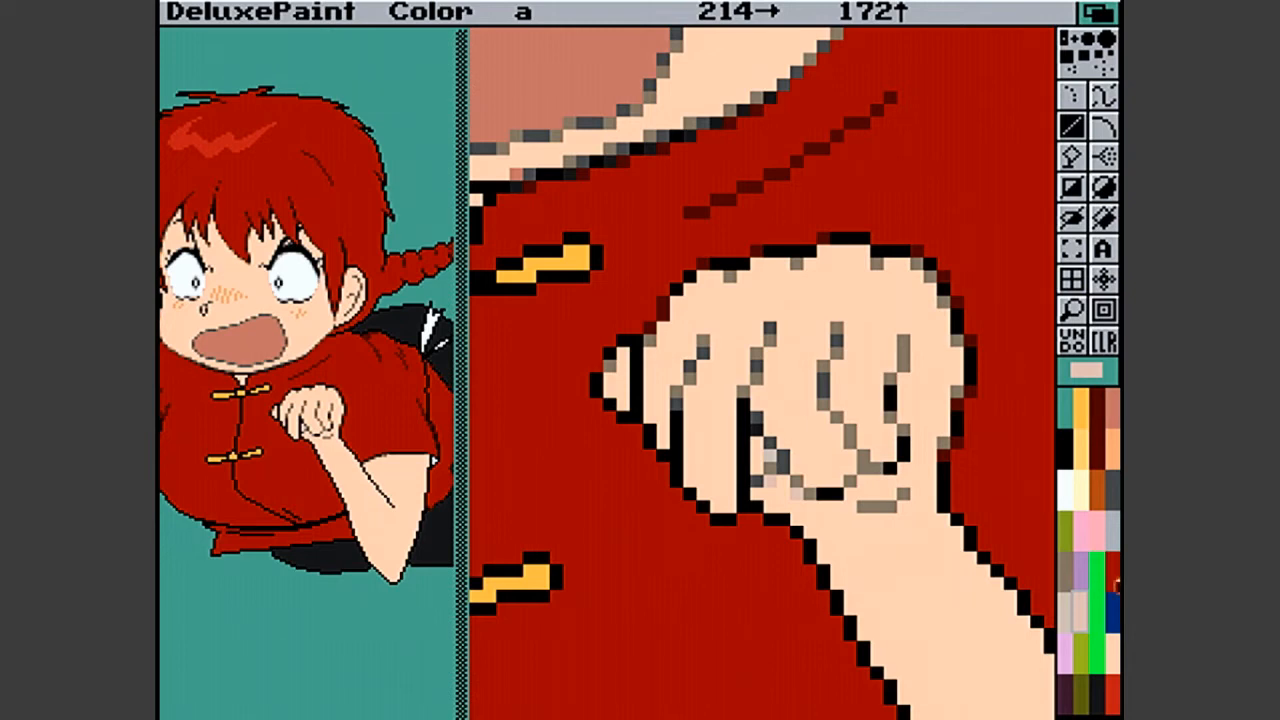
left_click(1073, 316)
left_click(1073, 312)
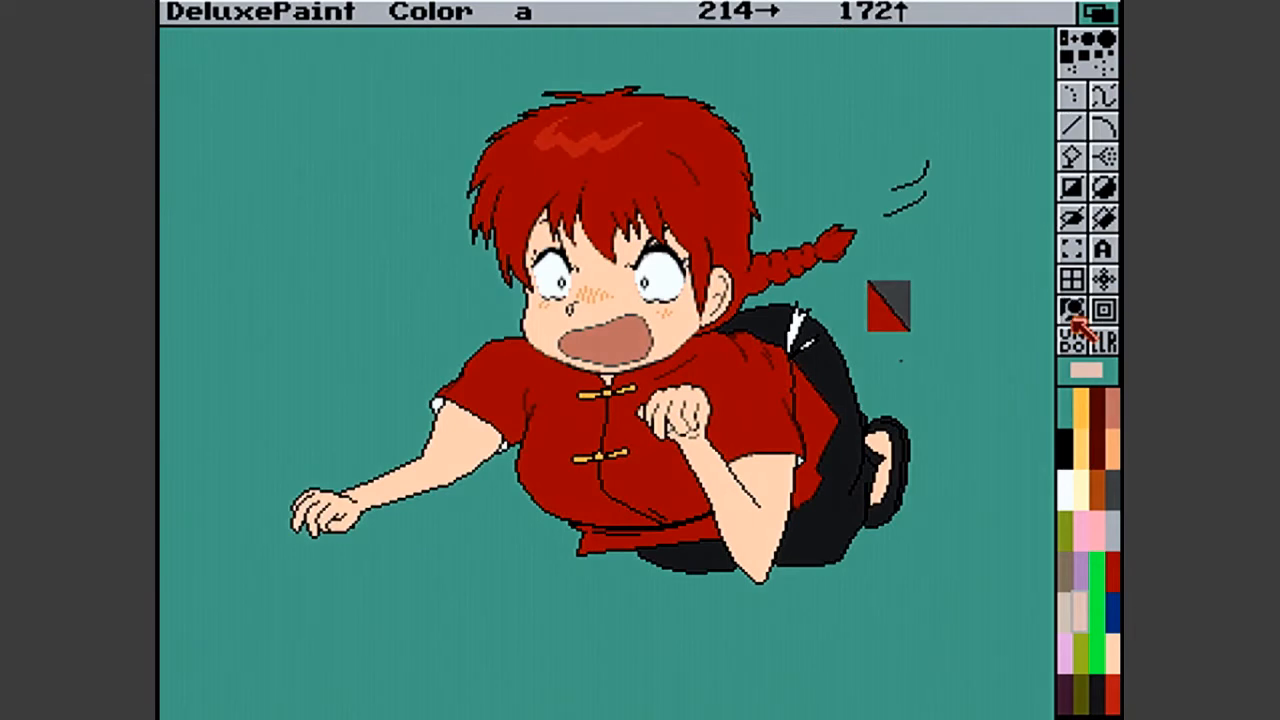
- Place pale pink smoothing pixels on the skin side of the raised fist's upper outline
left_click(680, 404)
key("v")
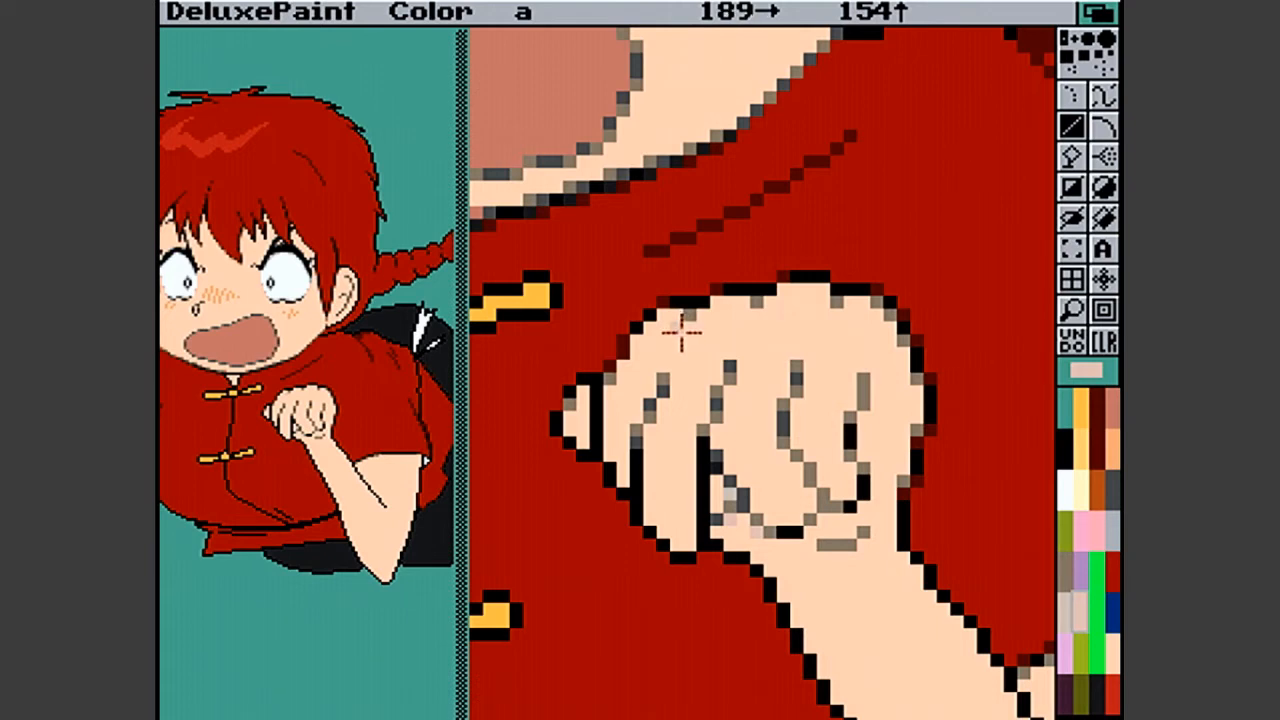
left_click(743, 315)
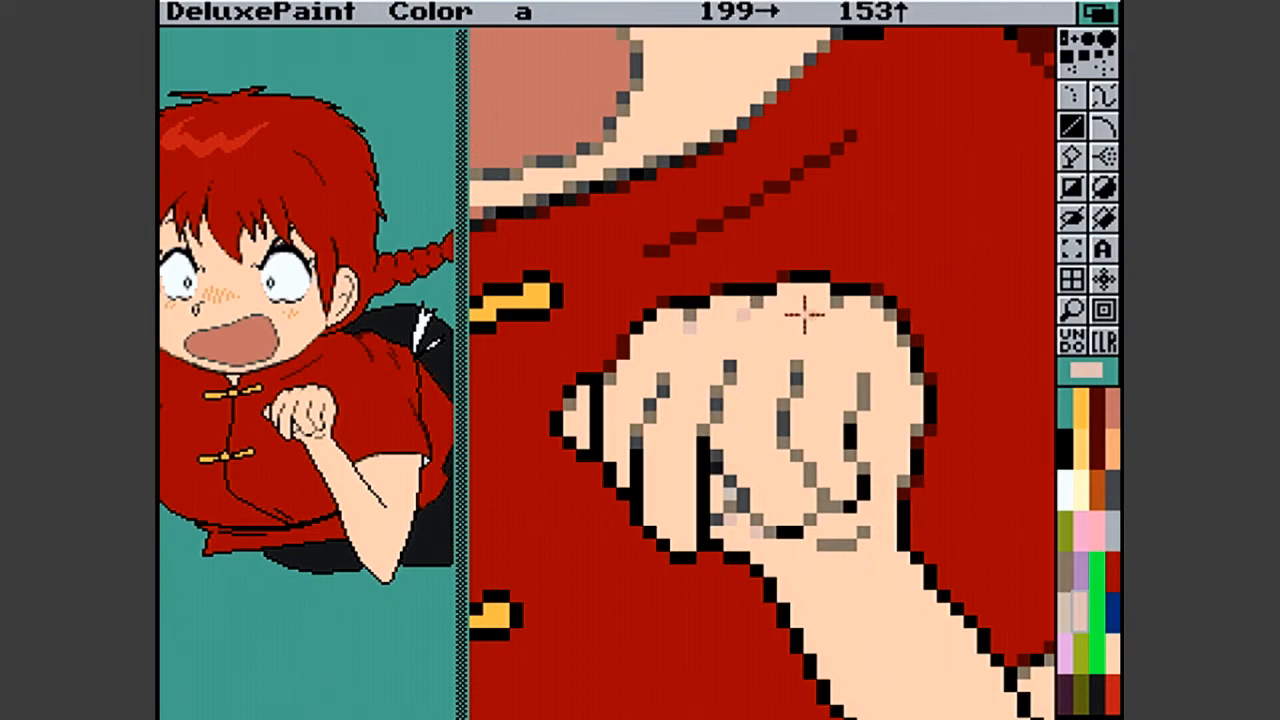
left_click_drag(812, 316, 821, 316)
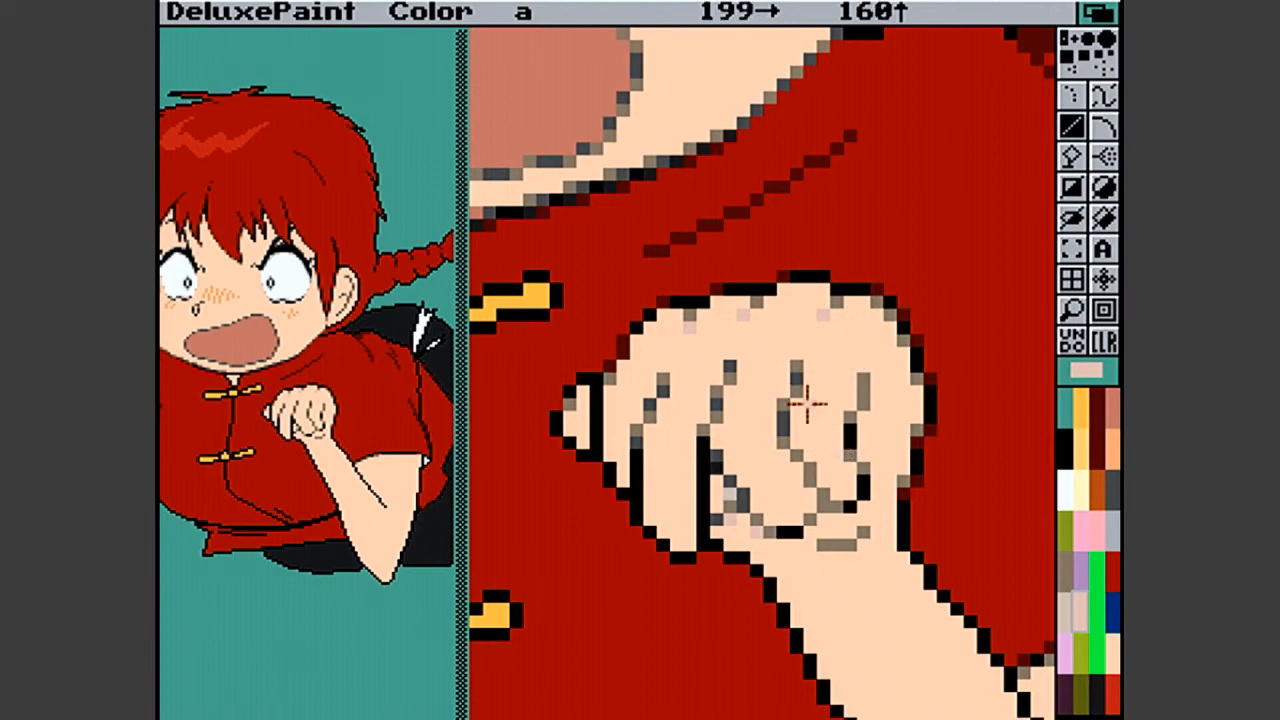
- Place dark red smoothing pixels on the tunic side of the raised forearm's outline, from below the wrist down towards the trousers
left_click(1098, 440)
left_click(836, 556)
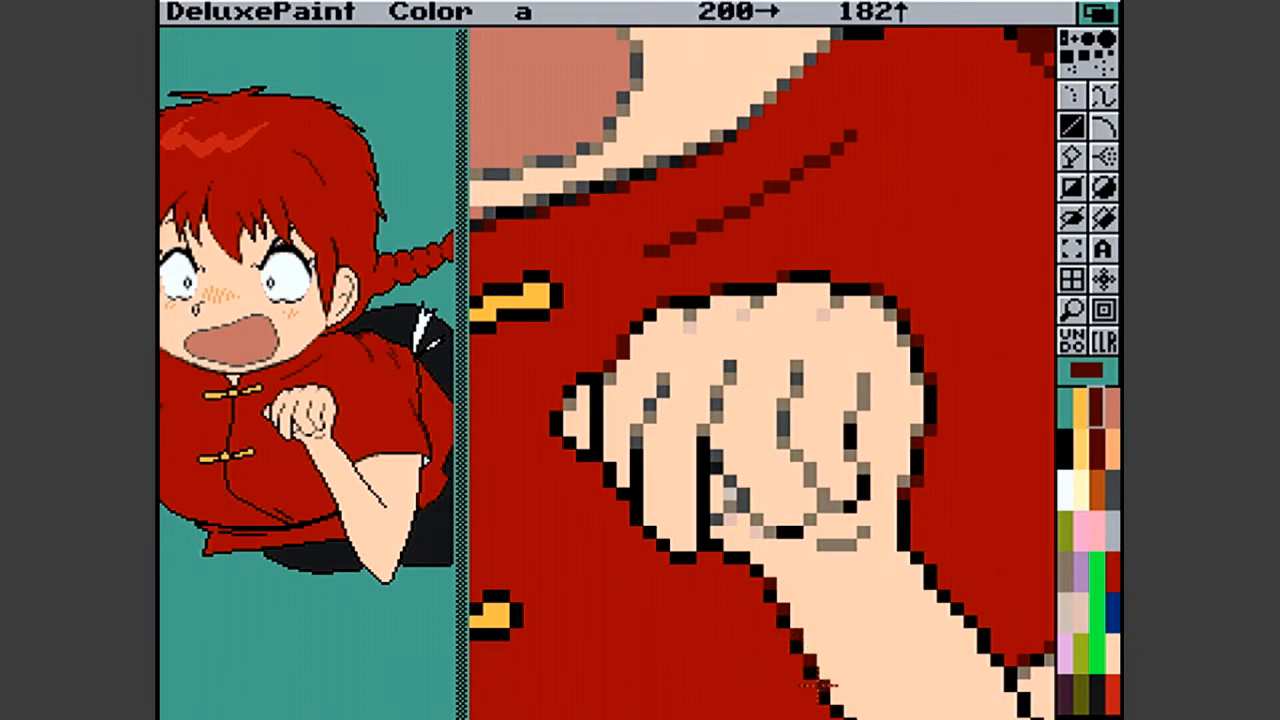
left_click(1084, 304)
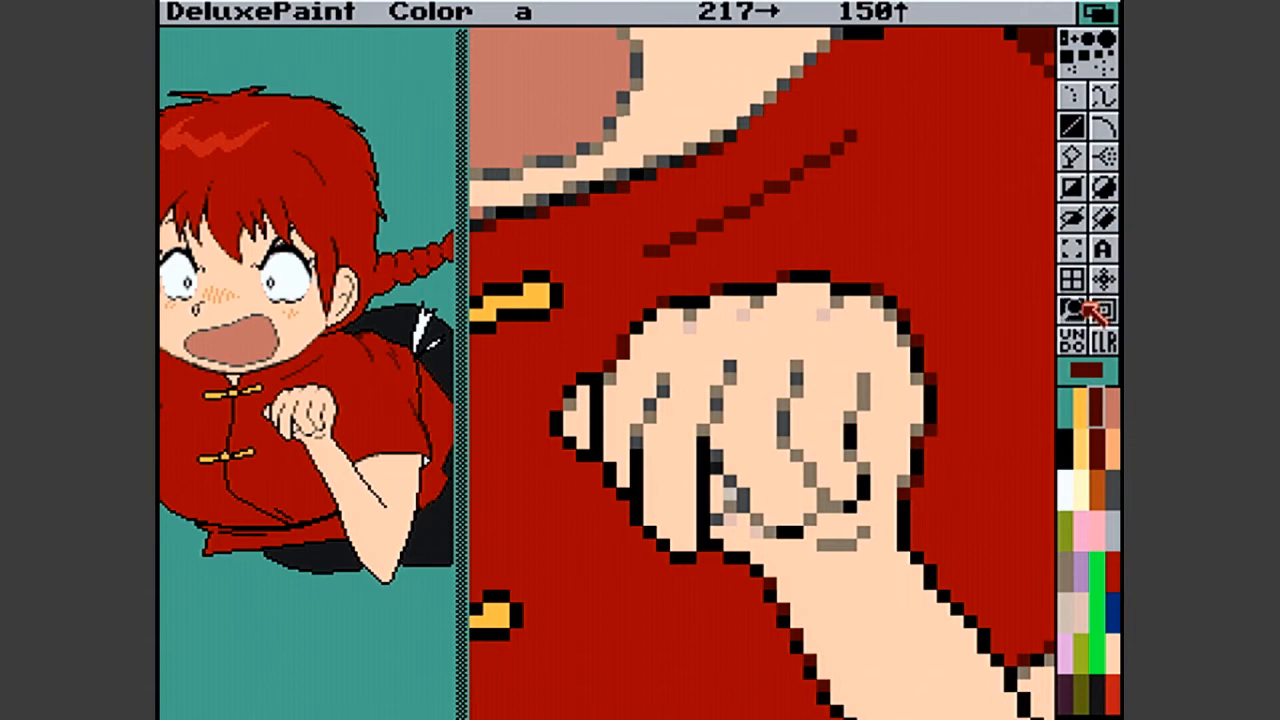
left_click(1086, 306)
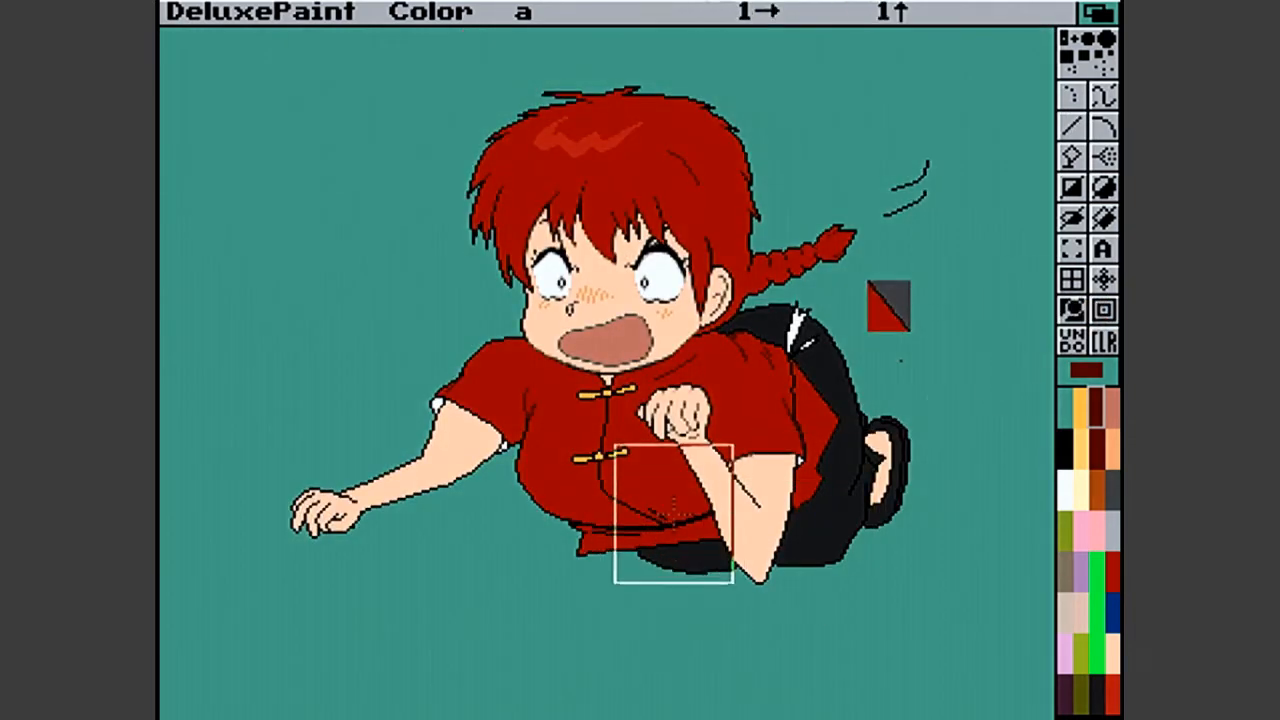
left_click(673, 513)
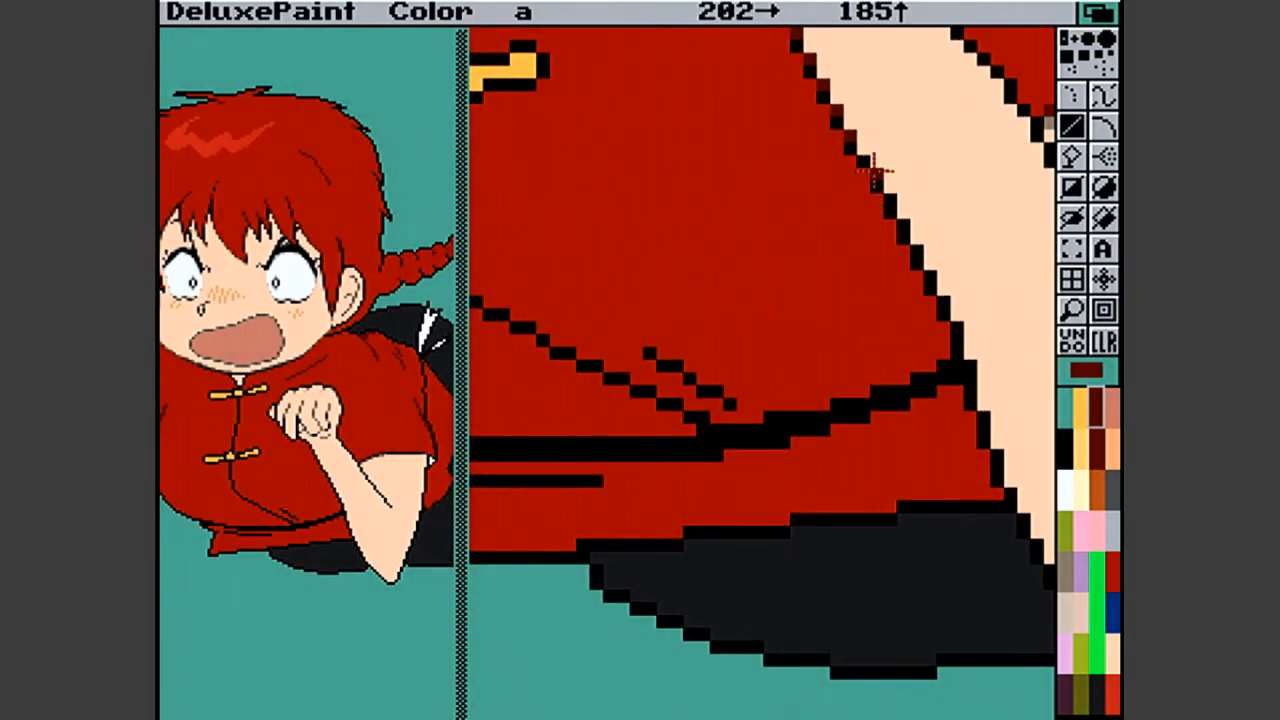
left_click_drag(897, 213, 898, 215)
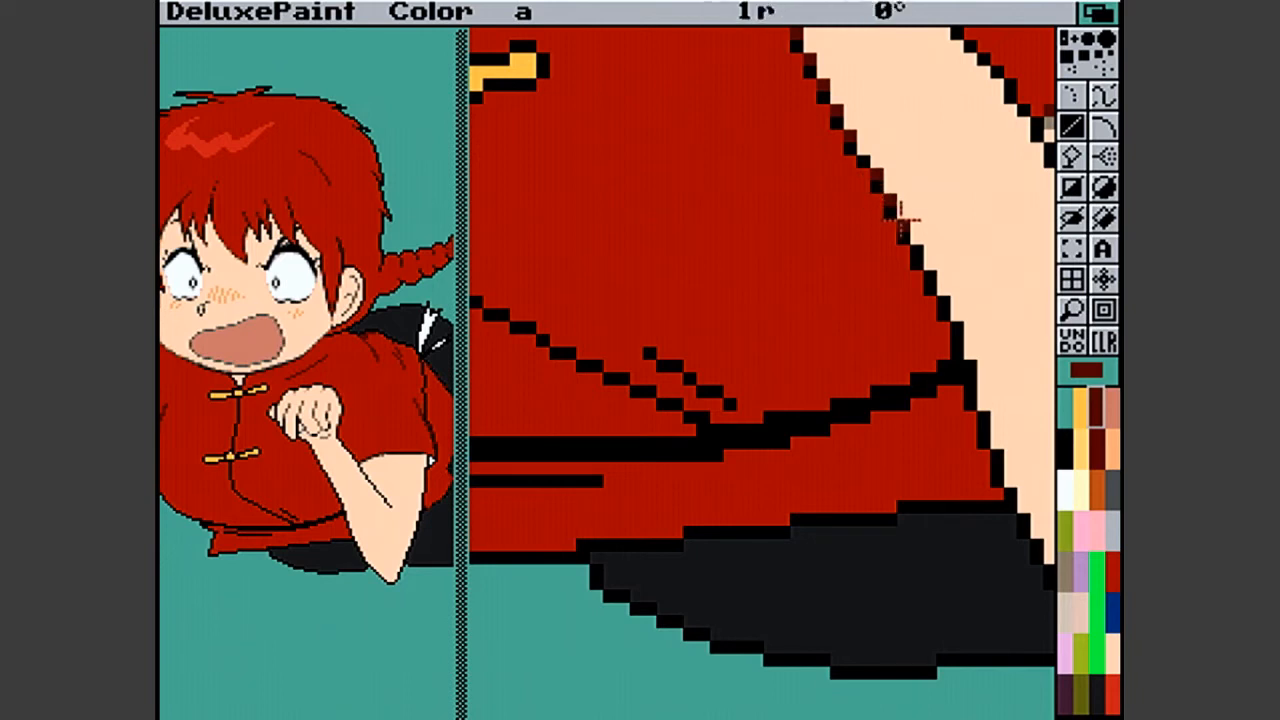
left_click(917, 252)
left_click(930, 278)
left_click(943, 302)
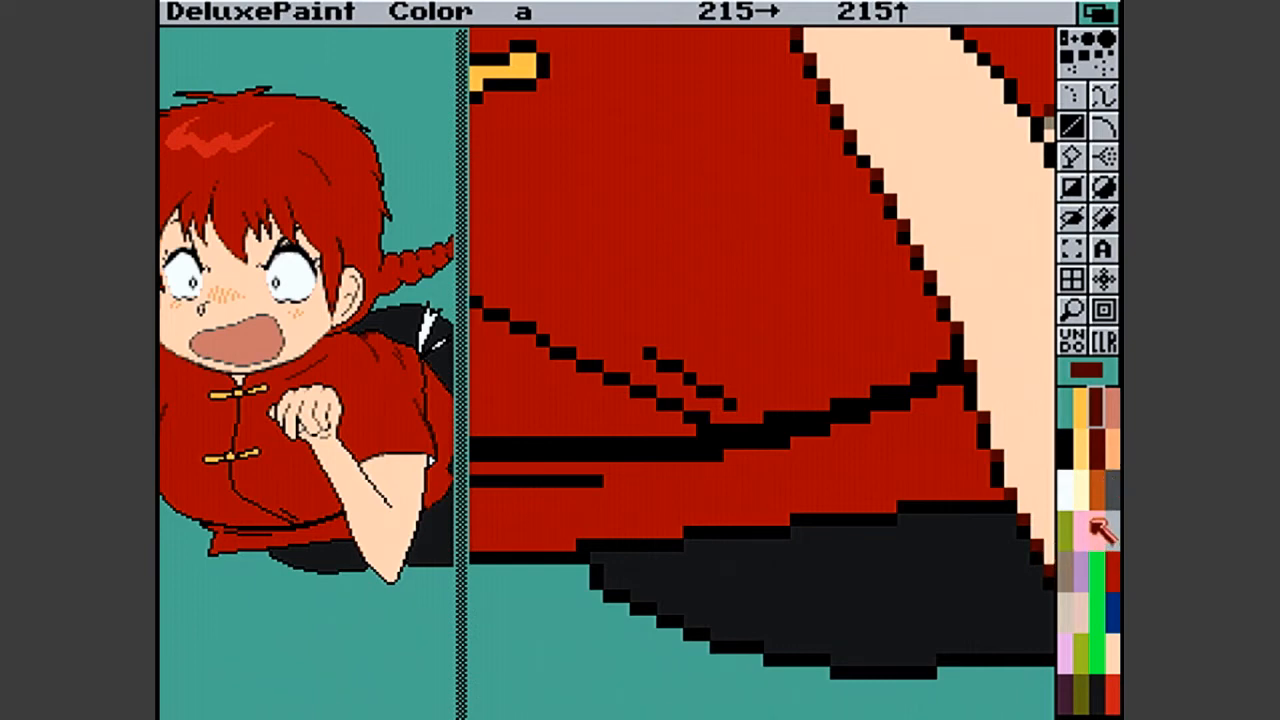
- Add salmon smoothing pixels on the skin side of the raised forearm's lower outline where it meets the tunic hem and trousers
left_click(1074, 605)
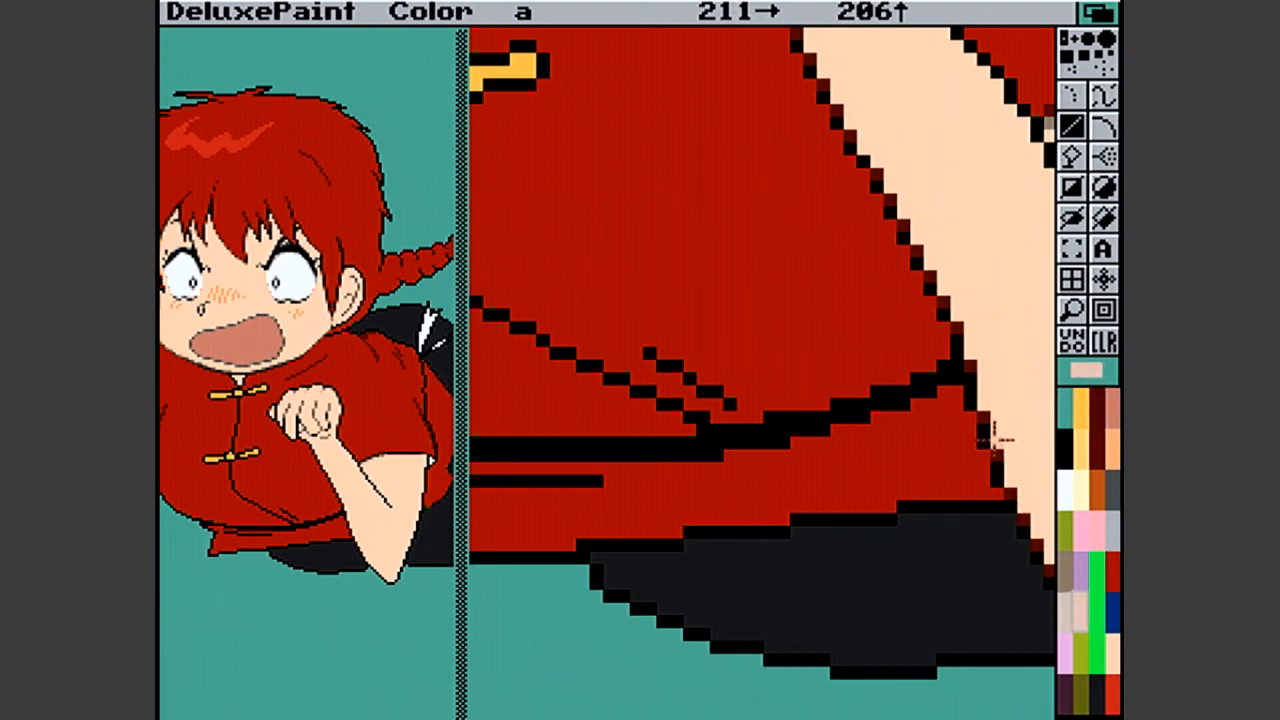
left_click(1113, 417)
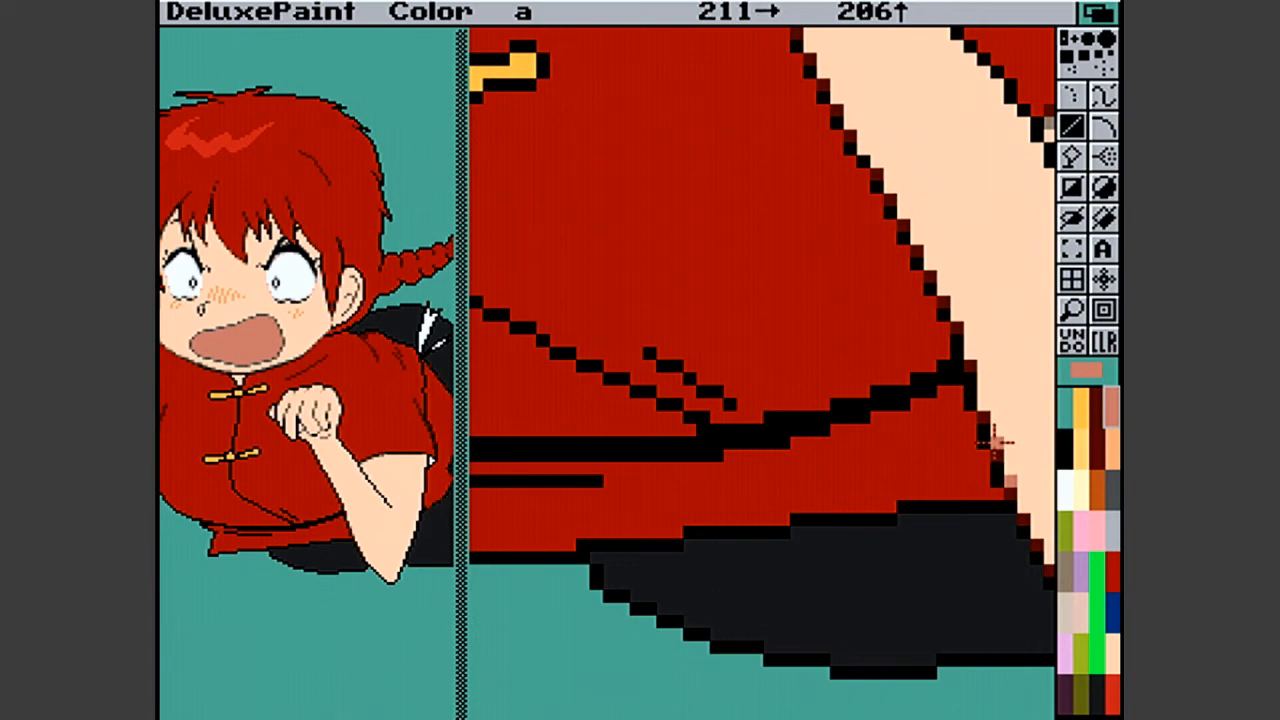
left_click(993, 441)
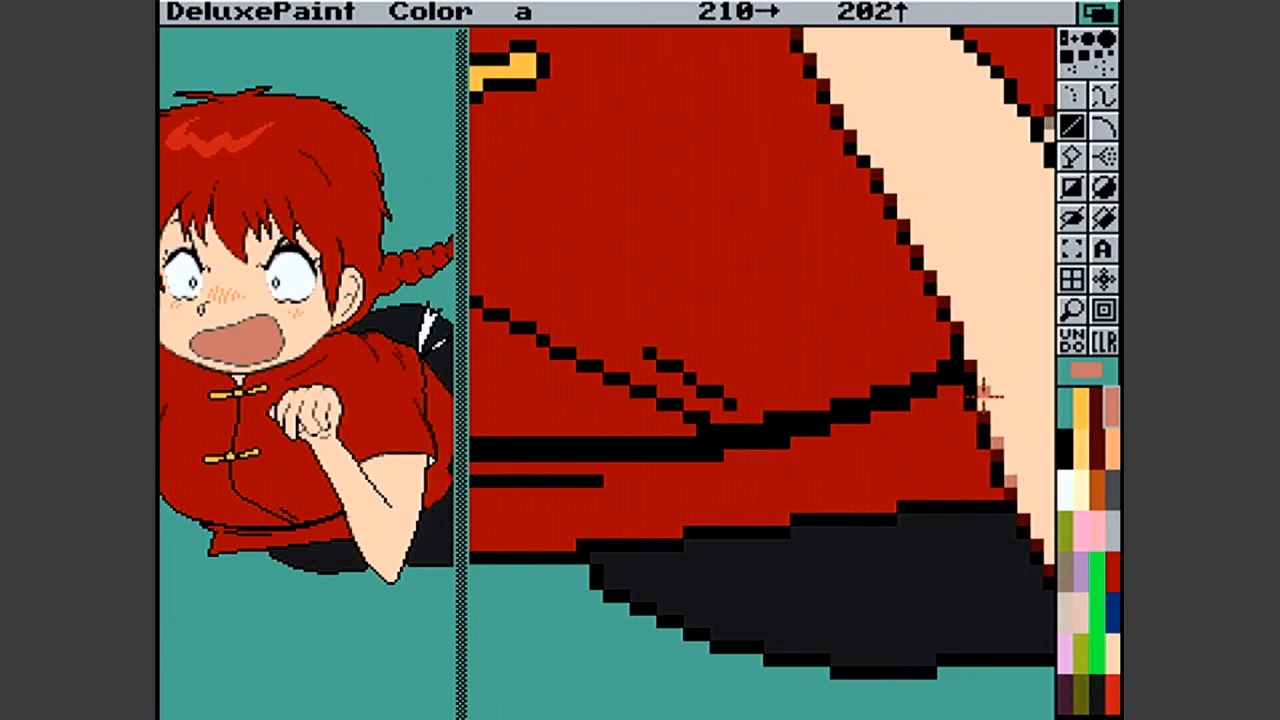
left_click(983, 406)
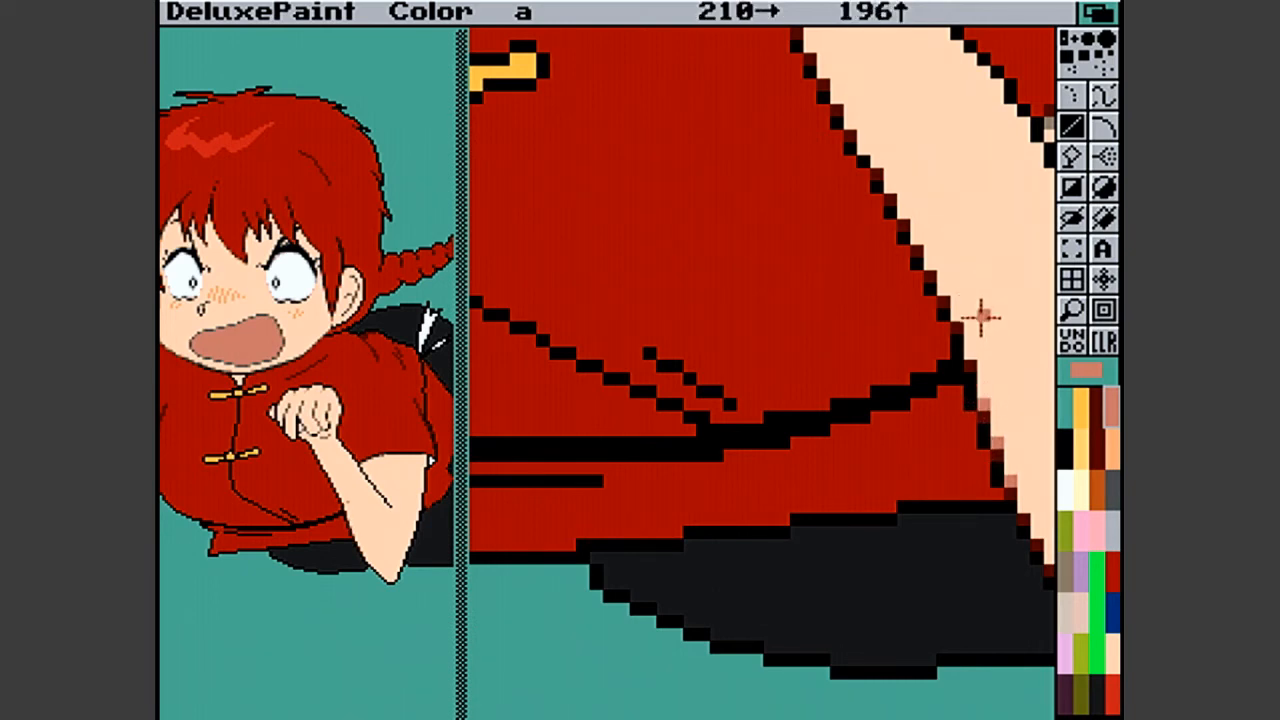
left_click(970, 345)
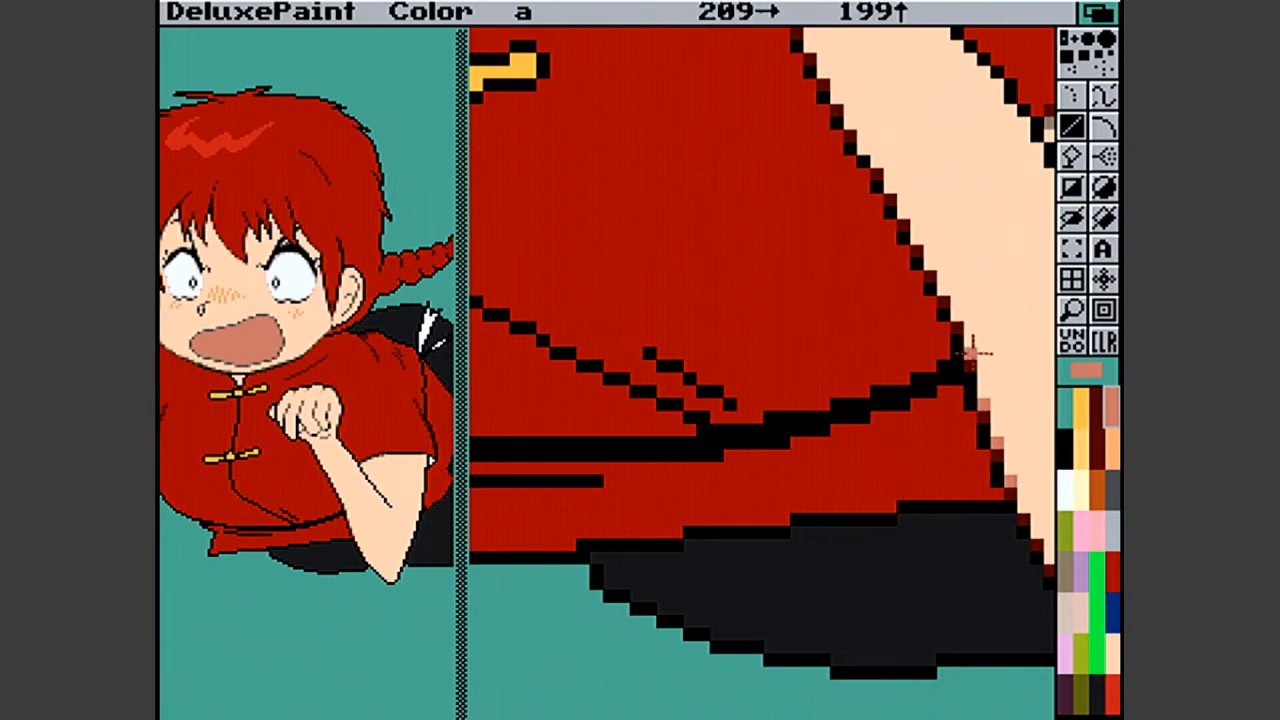
left_click(955, 318)
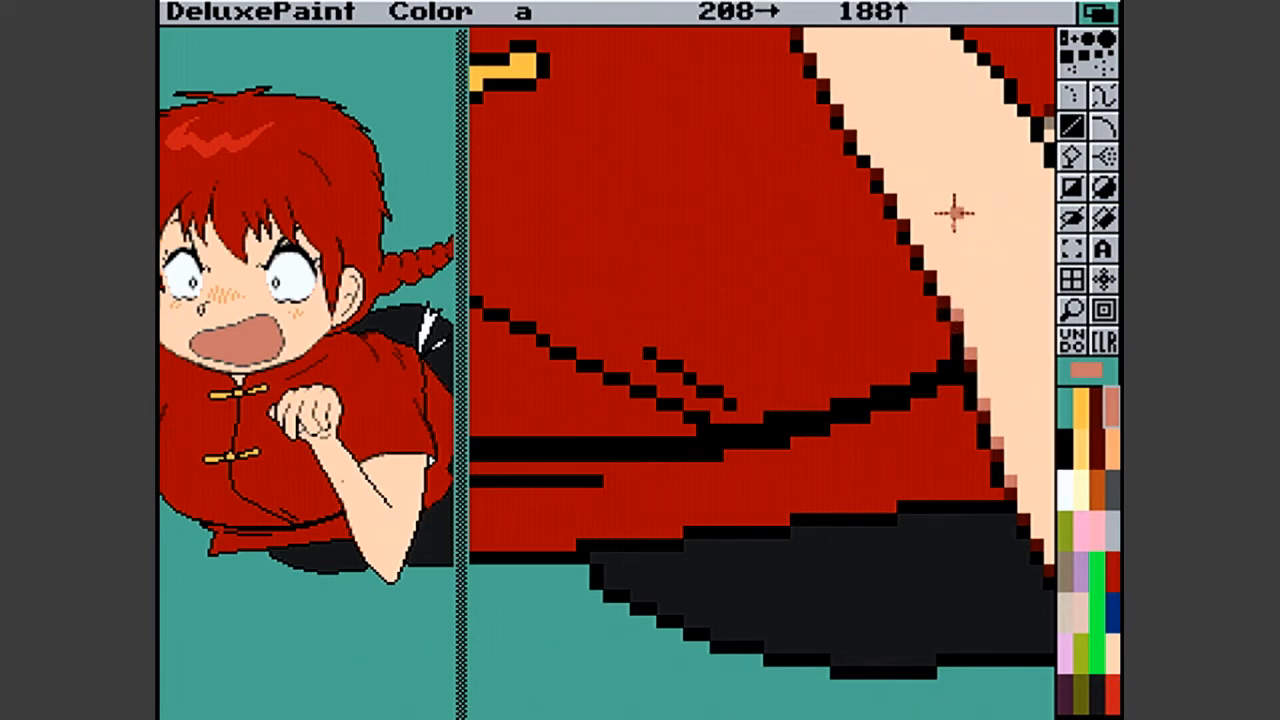
left_click(1037, 534)
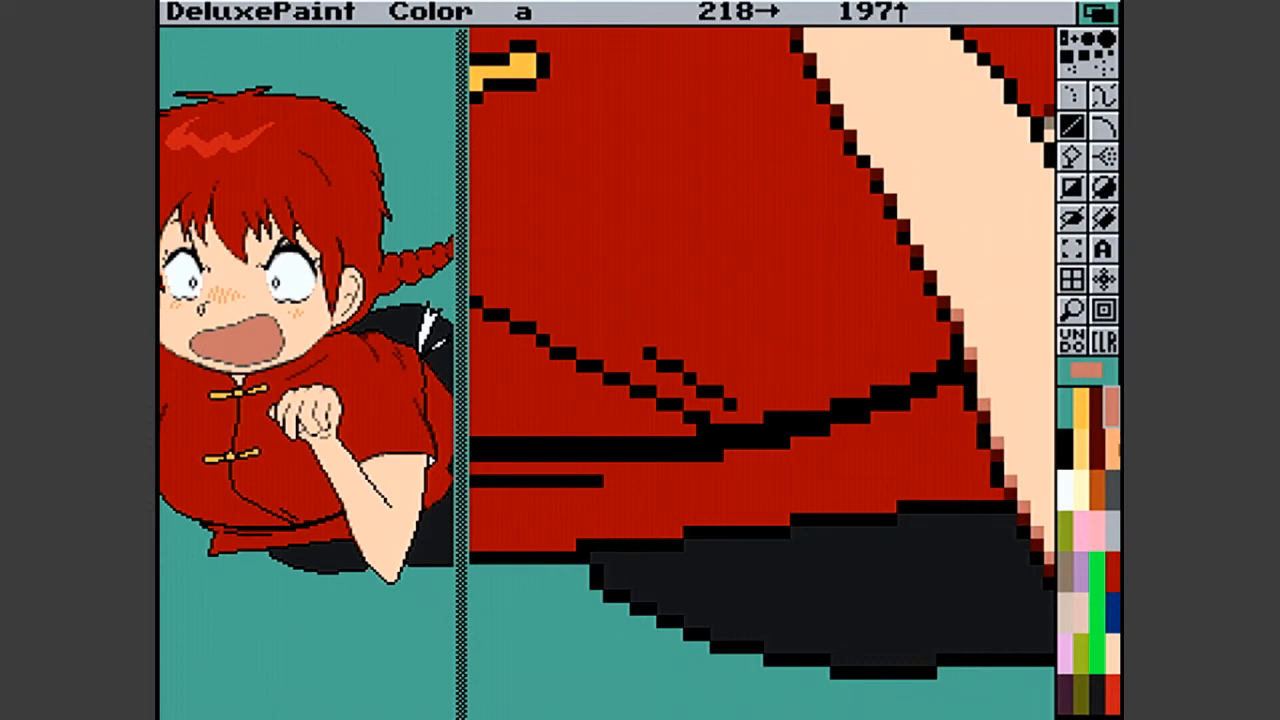
- Try light orange instead of salmon for the smoothing pixels on the forearm's skin side beside the tunic hem
left_click(1112, 447)
left_click(969, 355)
left_click(984, 403)
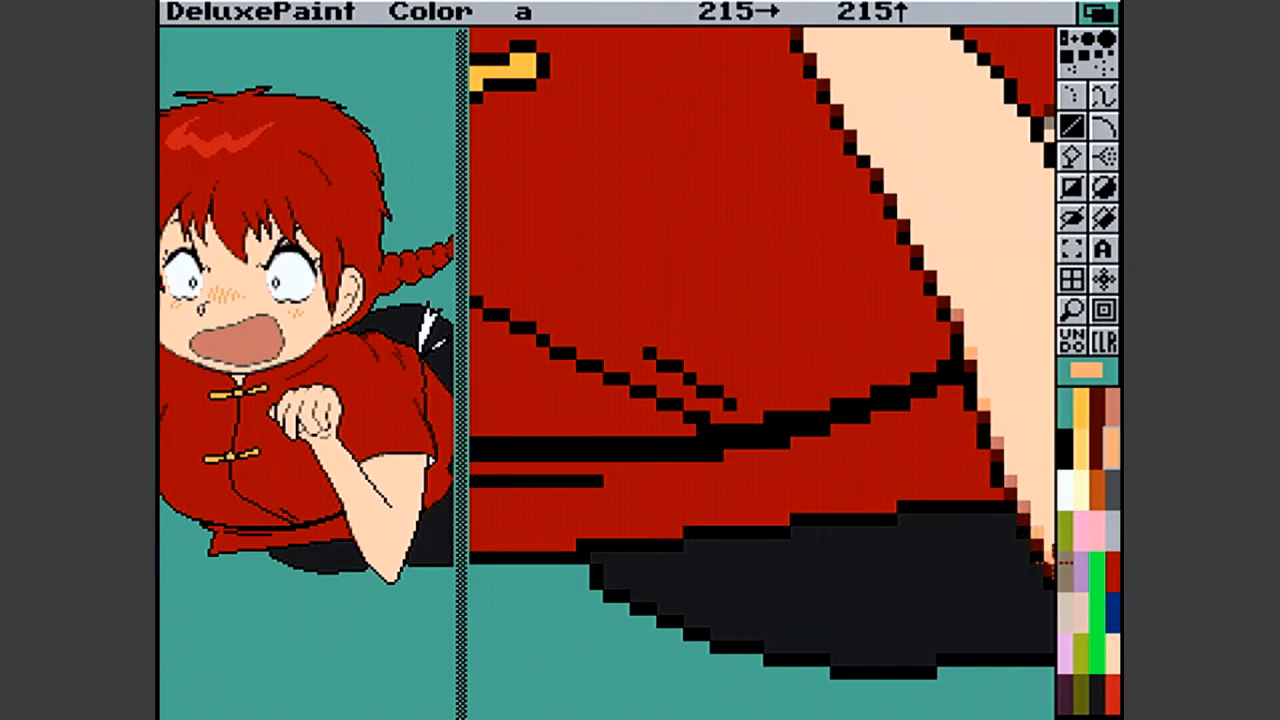
- Recolour smoothing pixels on the skin side of the forearm's lower outline with grey-brown
left_click(1063, 570)
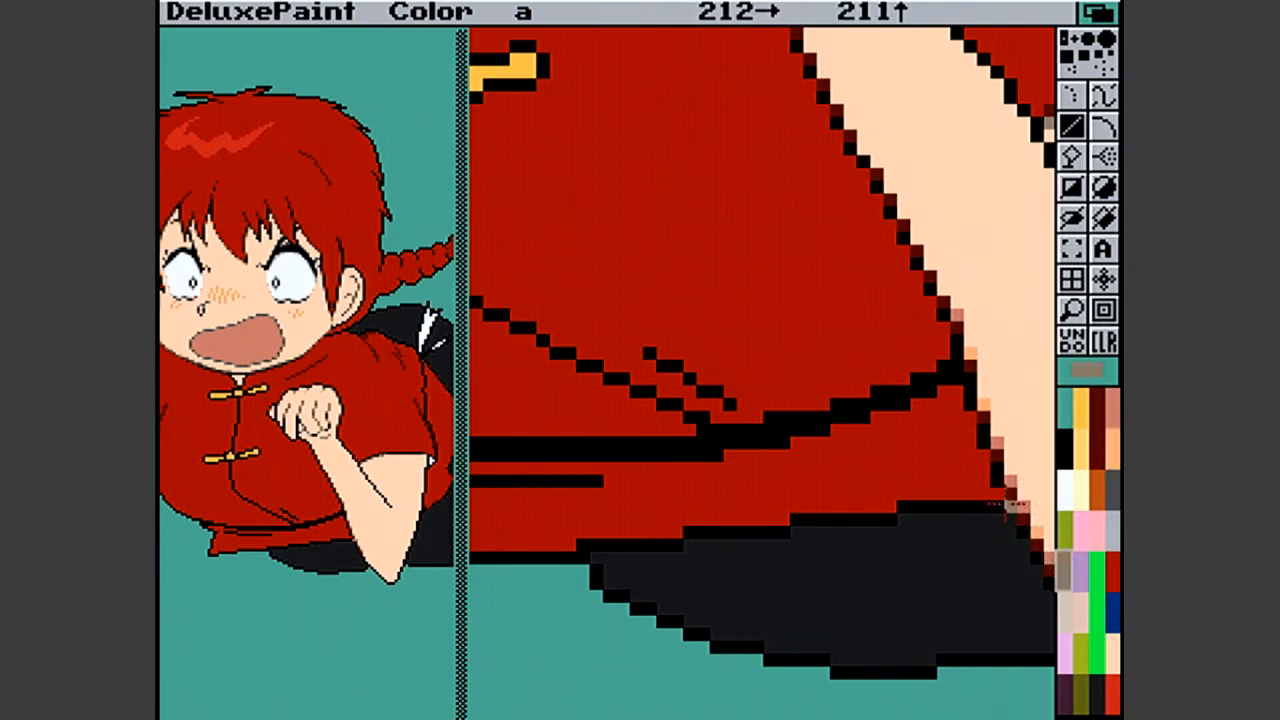
left_click(1112, 410)
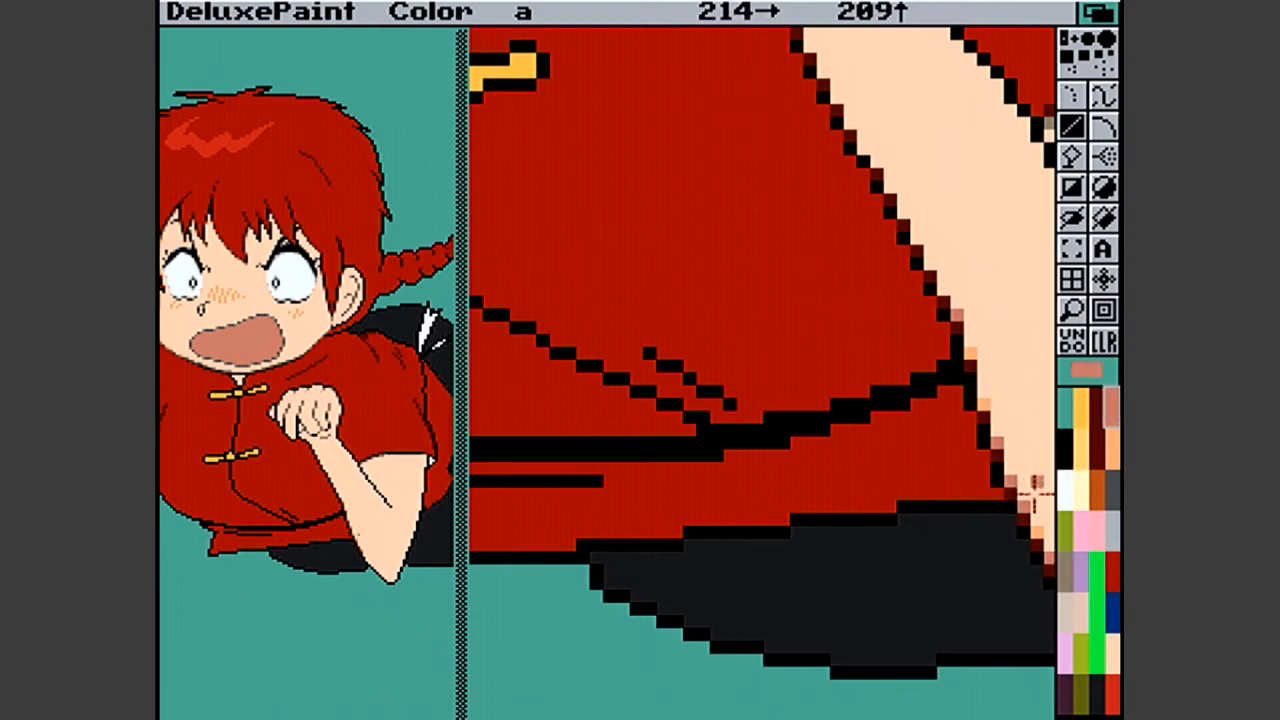
left_click(1064, 610)
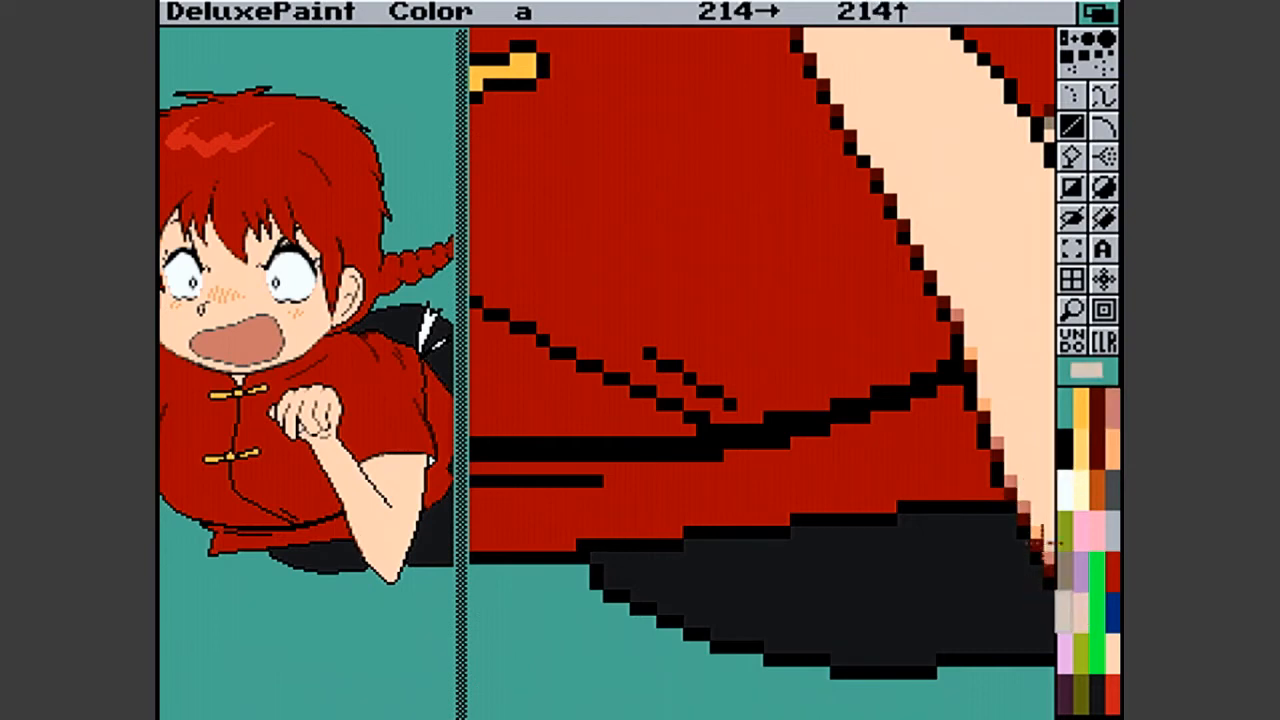
left_click(1065, 572)
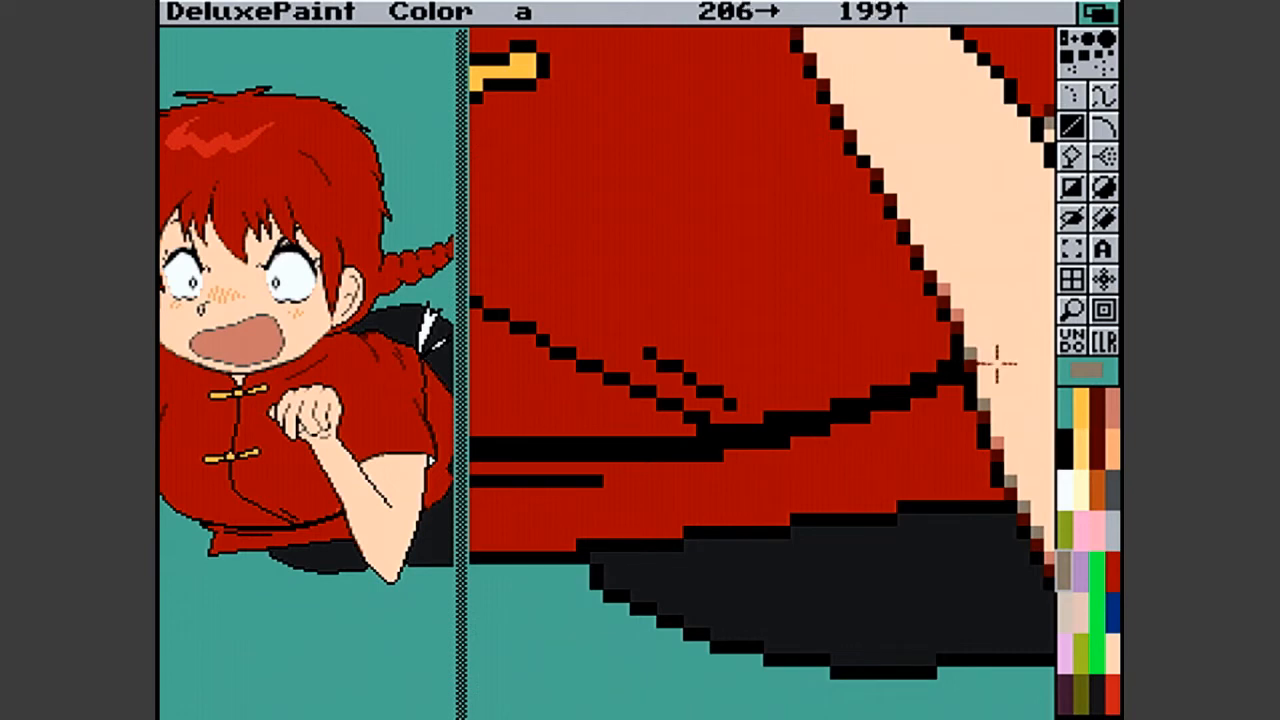
left_click(995, 440)
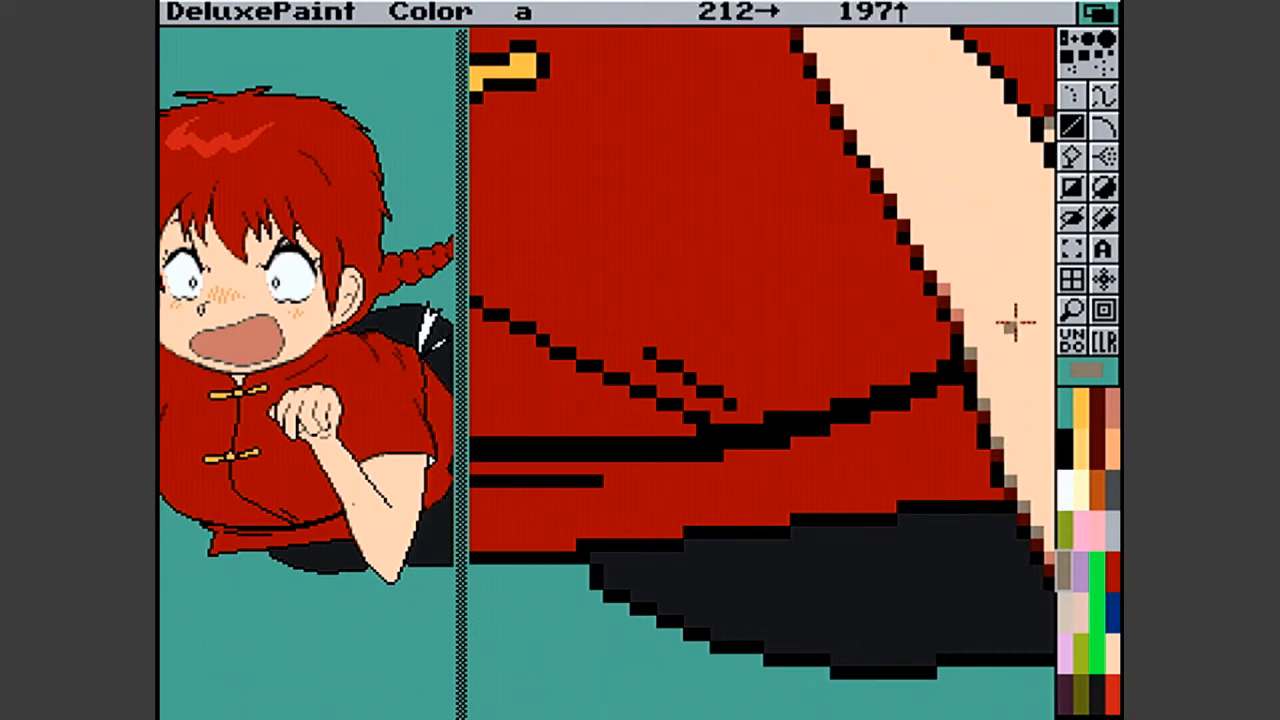
- Place grey-brown smoothing pixels inside the bent elbow's outline, around its tip and up the edge bordering the black trousers
left_click(1082, 312)
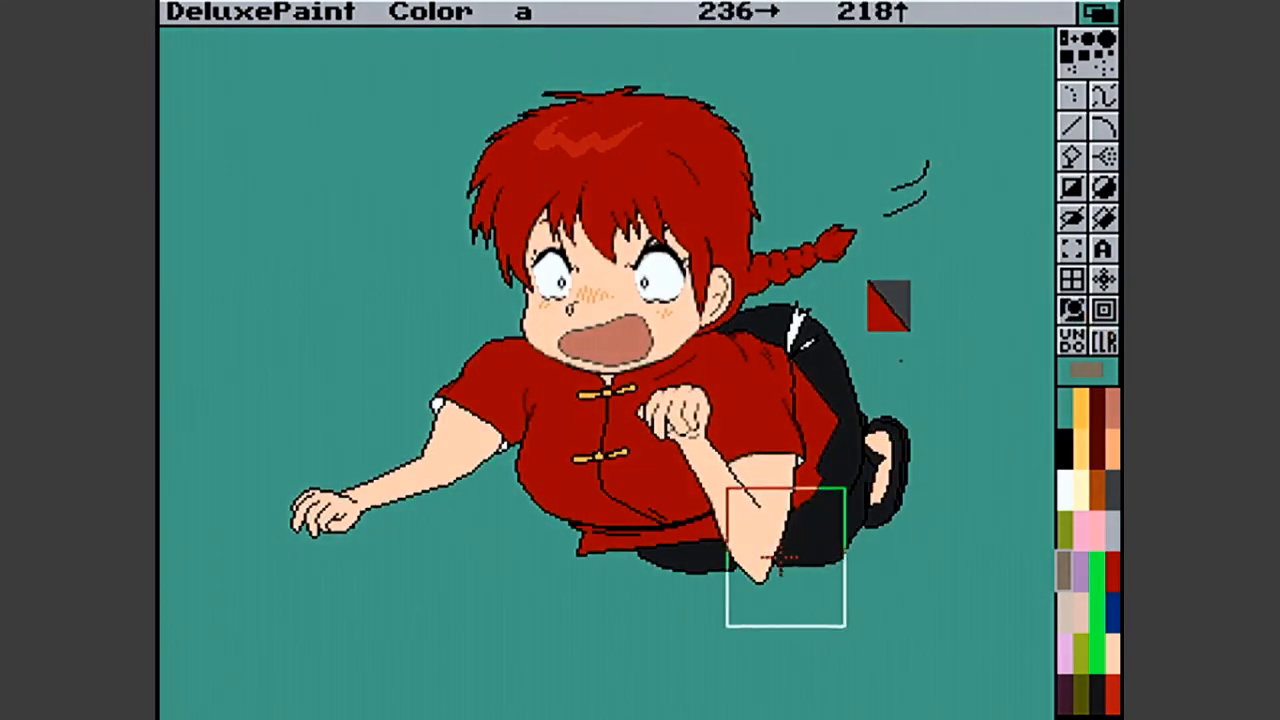
left_click(786, 554)
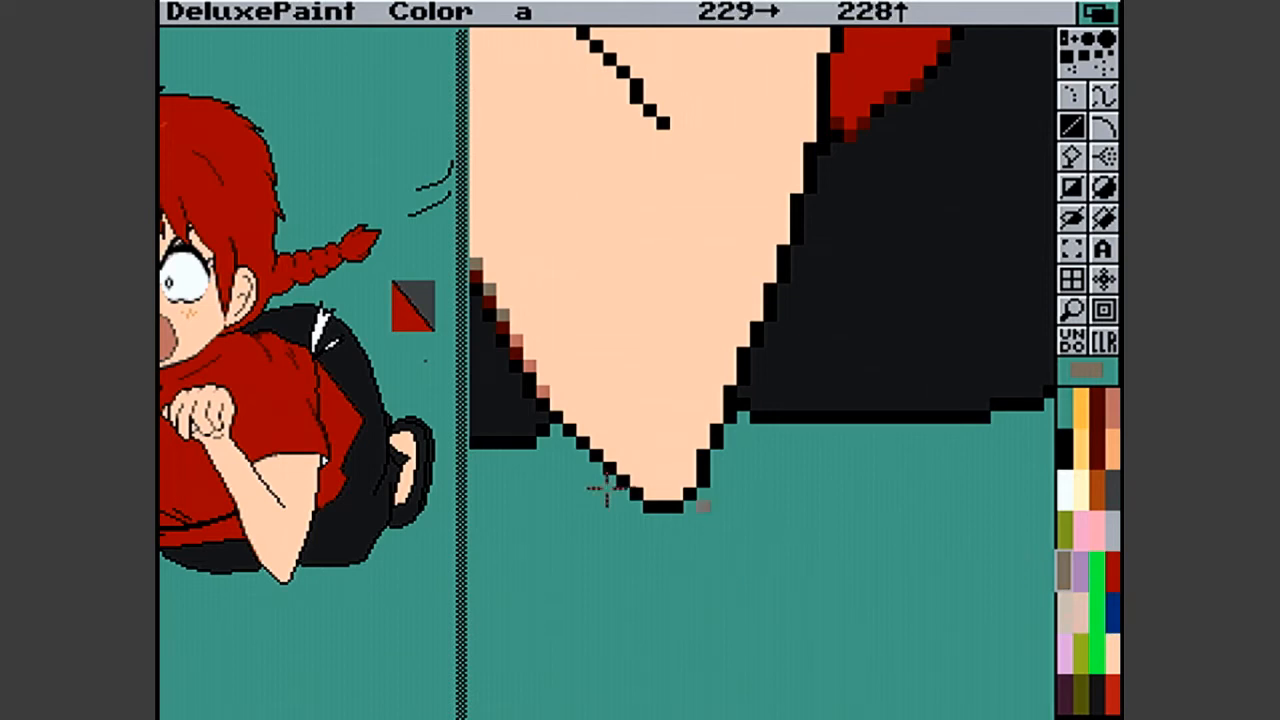
left_click(556, 404)
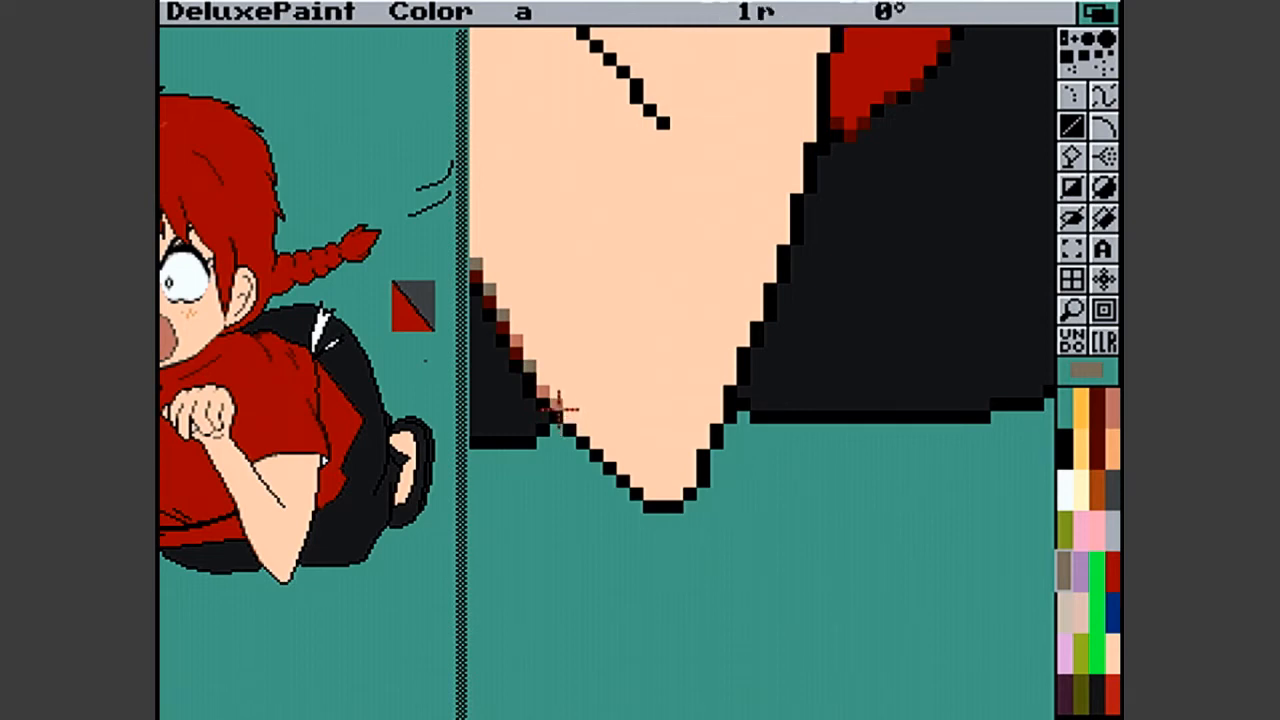
left_click(663, 491)
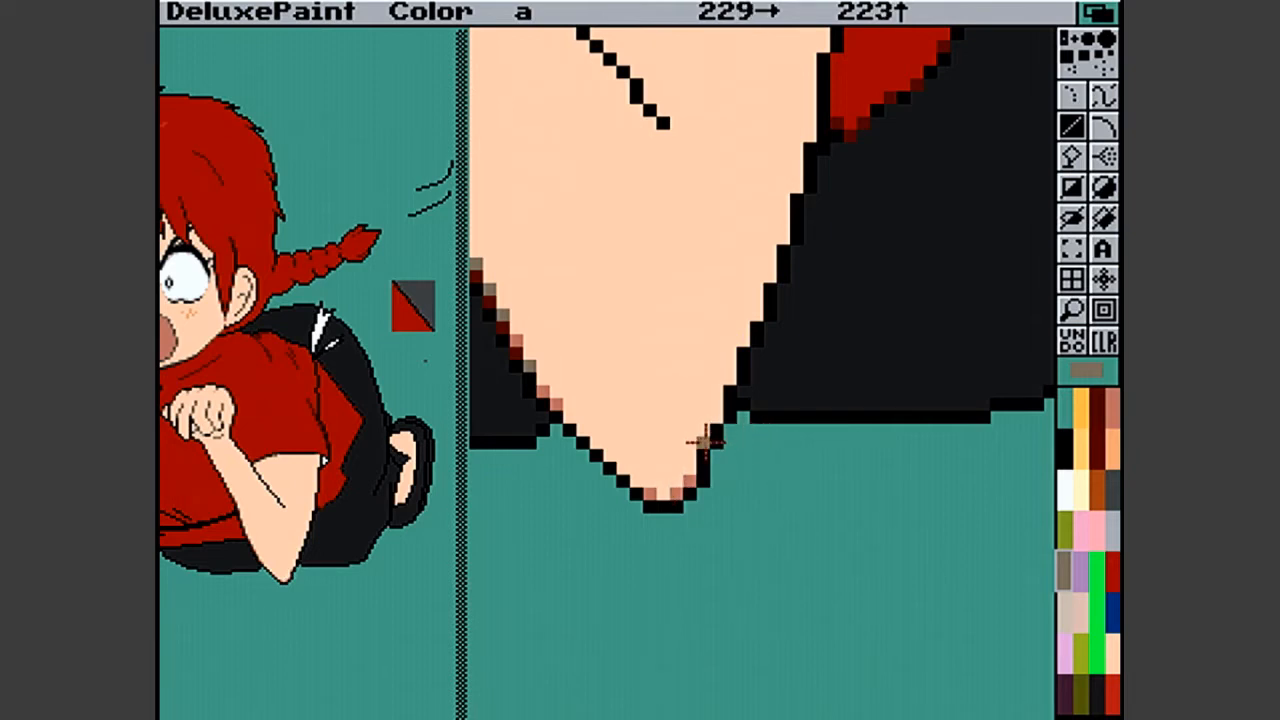
left_click(725, 380)
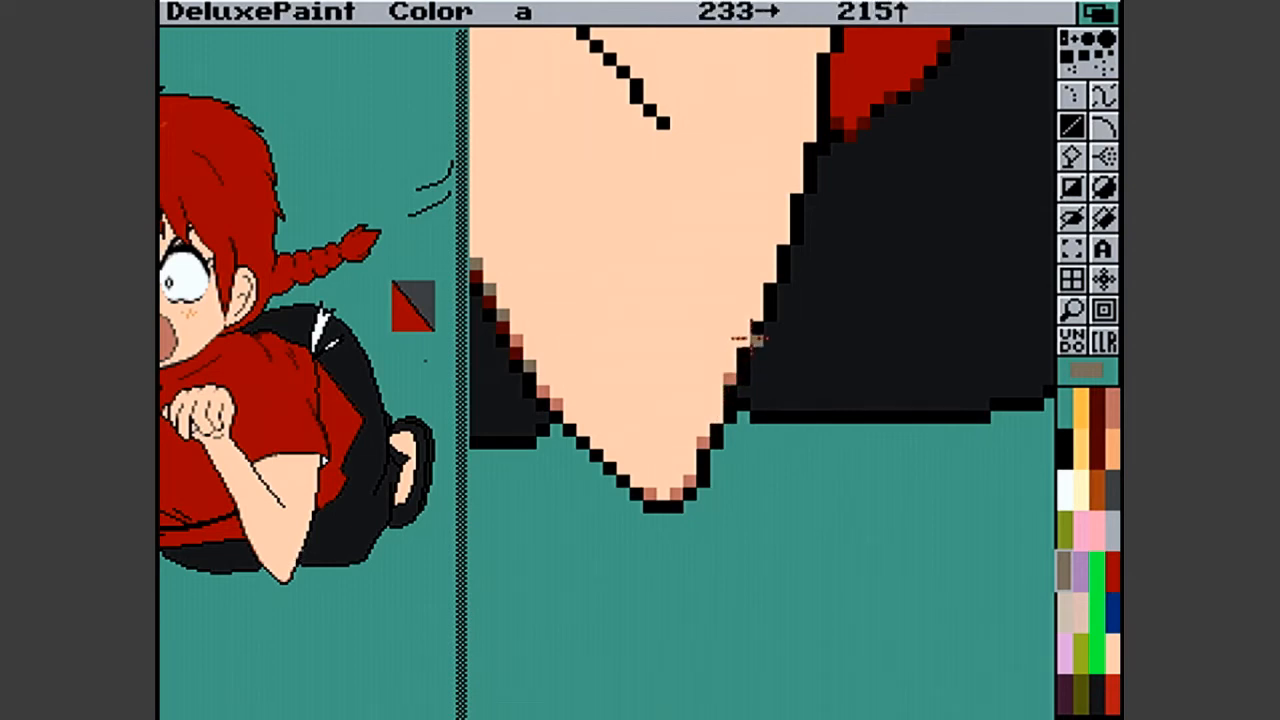
left_click(780, 236)
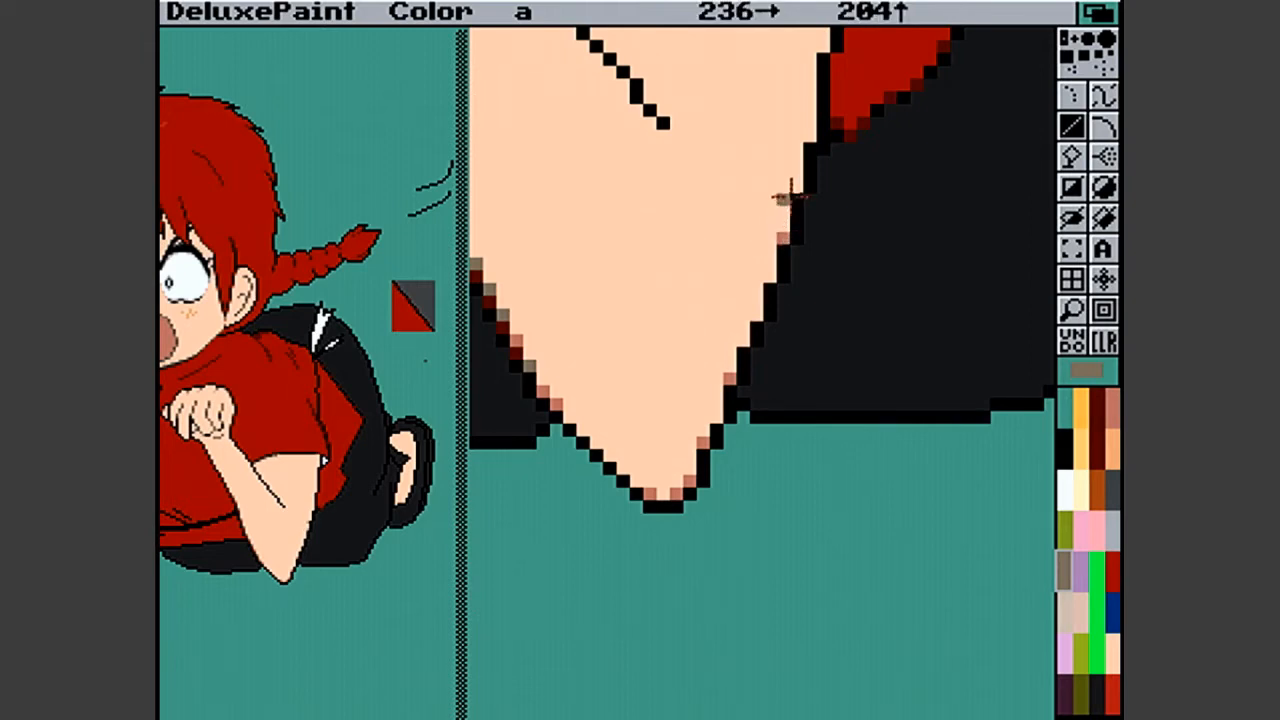
left_click(796, 186)
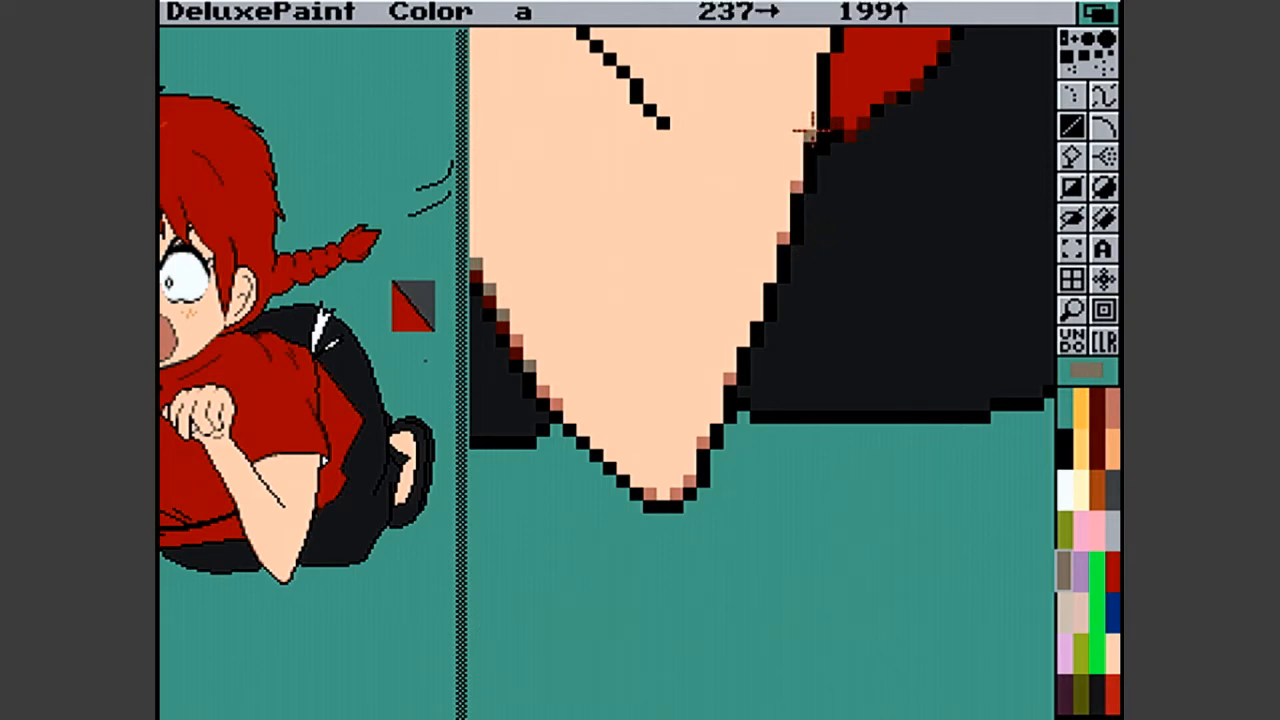
- Return to the full picture and set the anti-aliasing effect to None
left_click(1078, 313)
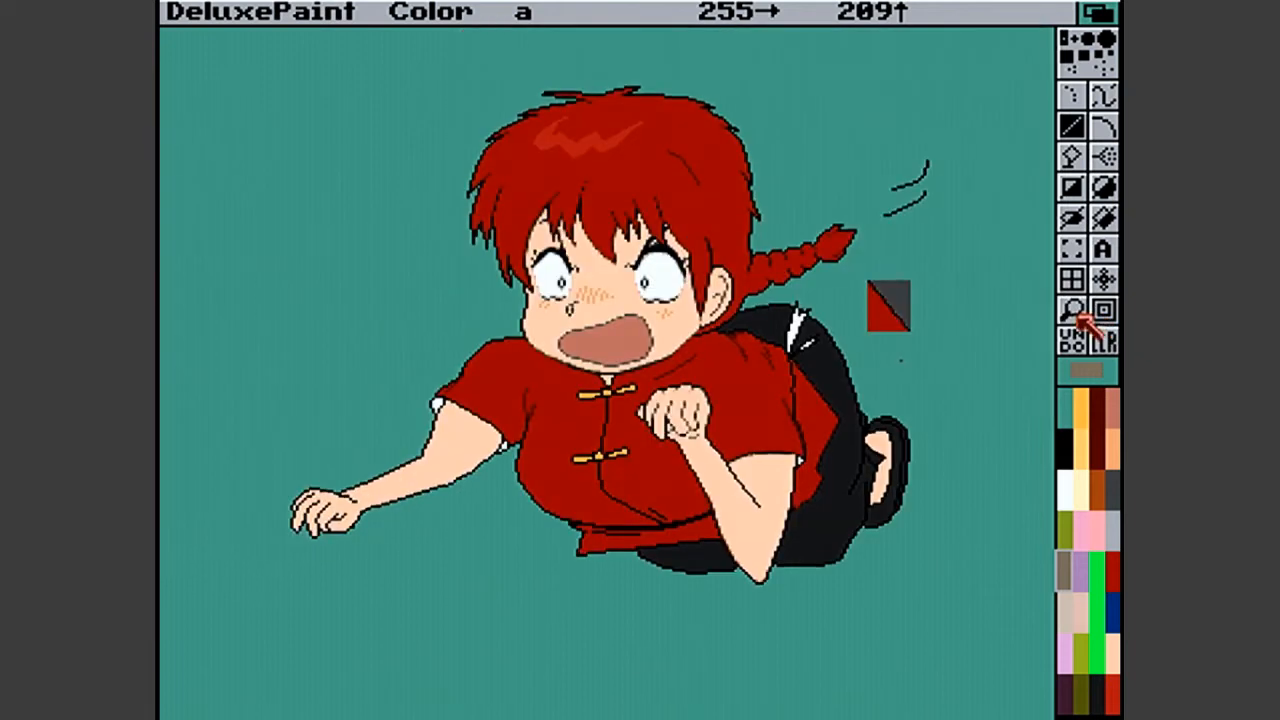
right_click(971, 12)
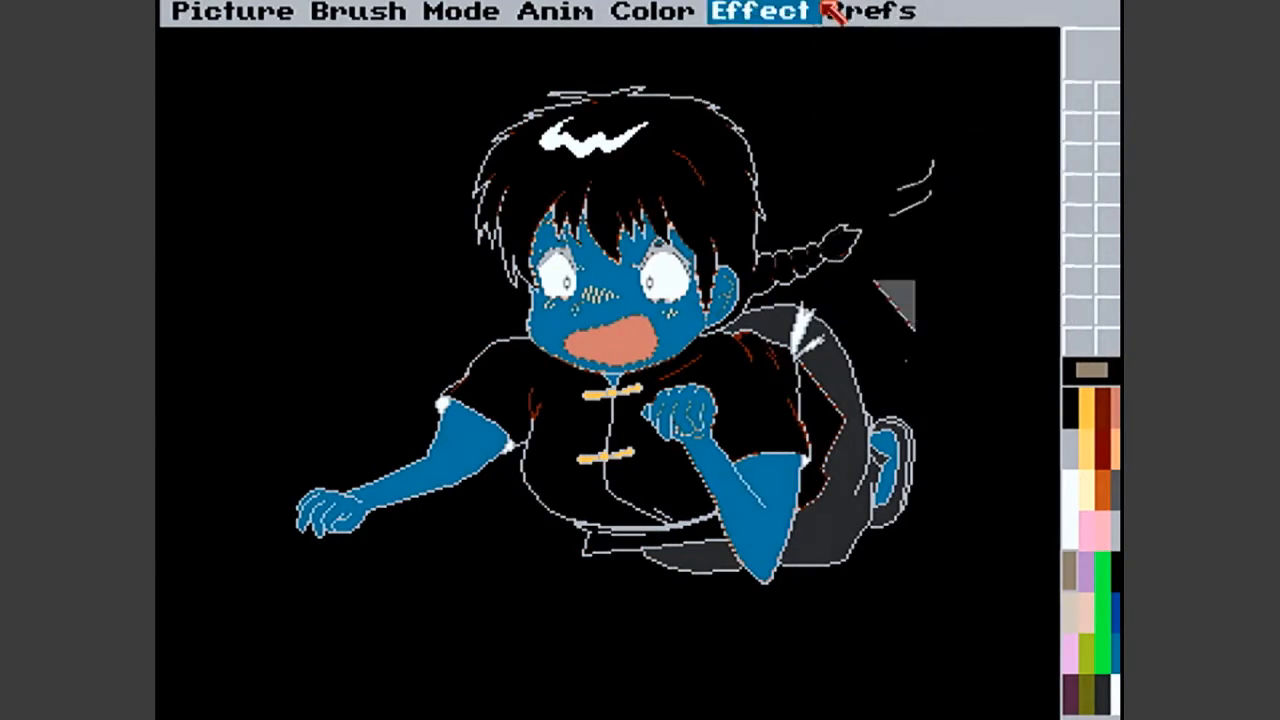
mouse_move(833, 10)
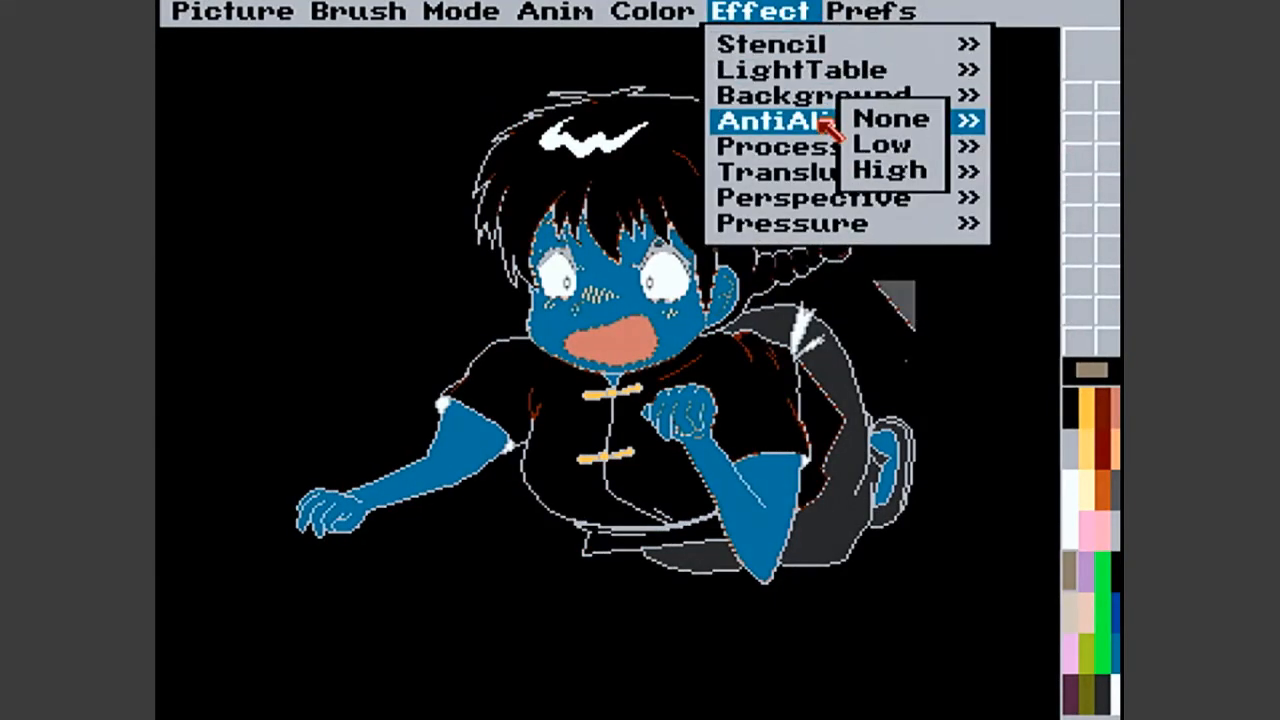
left_click(857, 122)
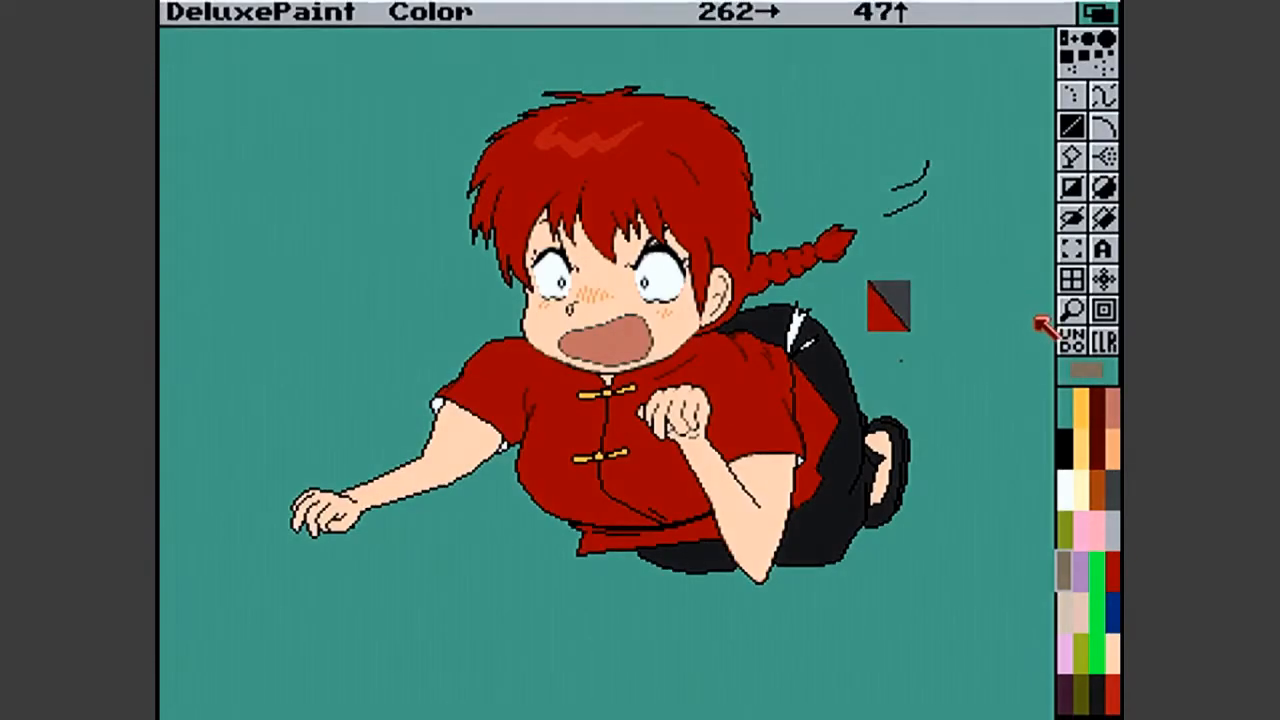
- Repaint the salmon smoothing pixels along the elbow's tip and trouser-side edge with solid grey-brown
left_click(1071, 310)
left_click(809, 507)
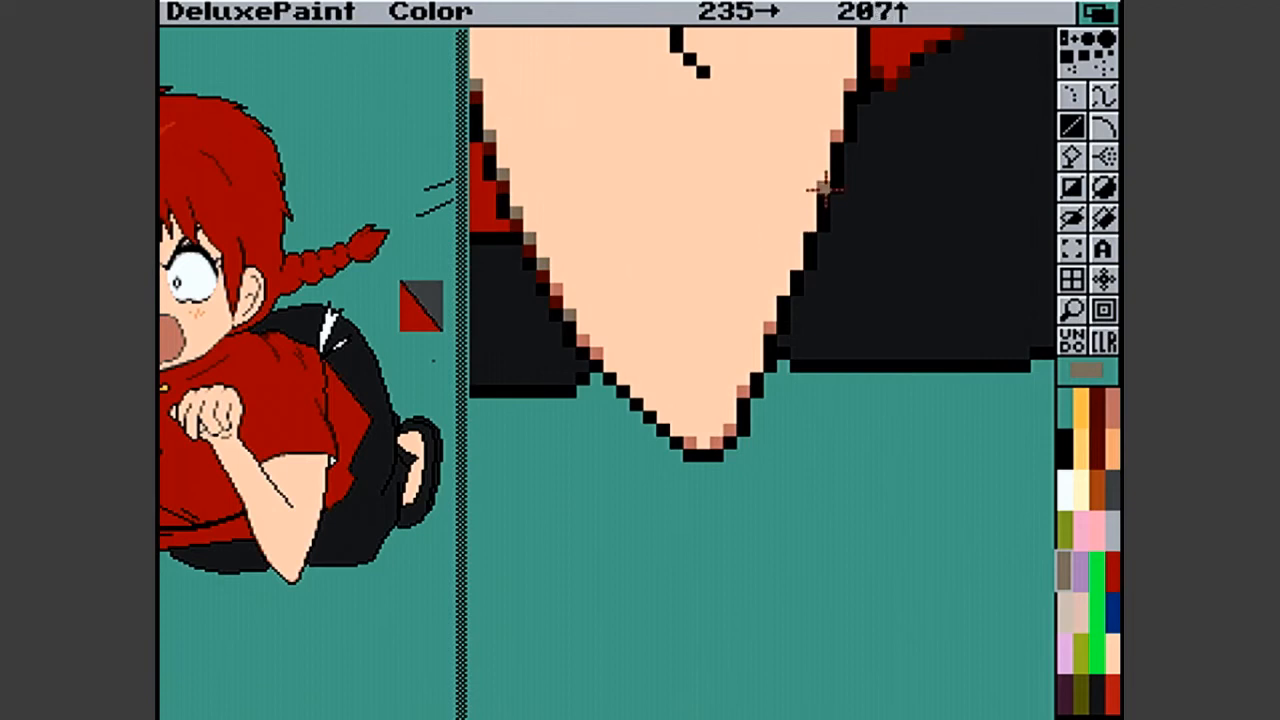
left_click(765, 329)
left_click(739, 391)
left_click(731, 429)
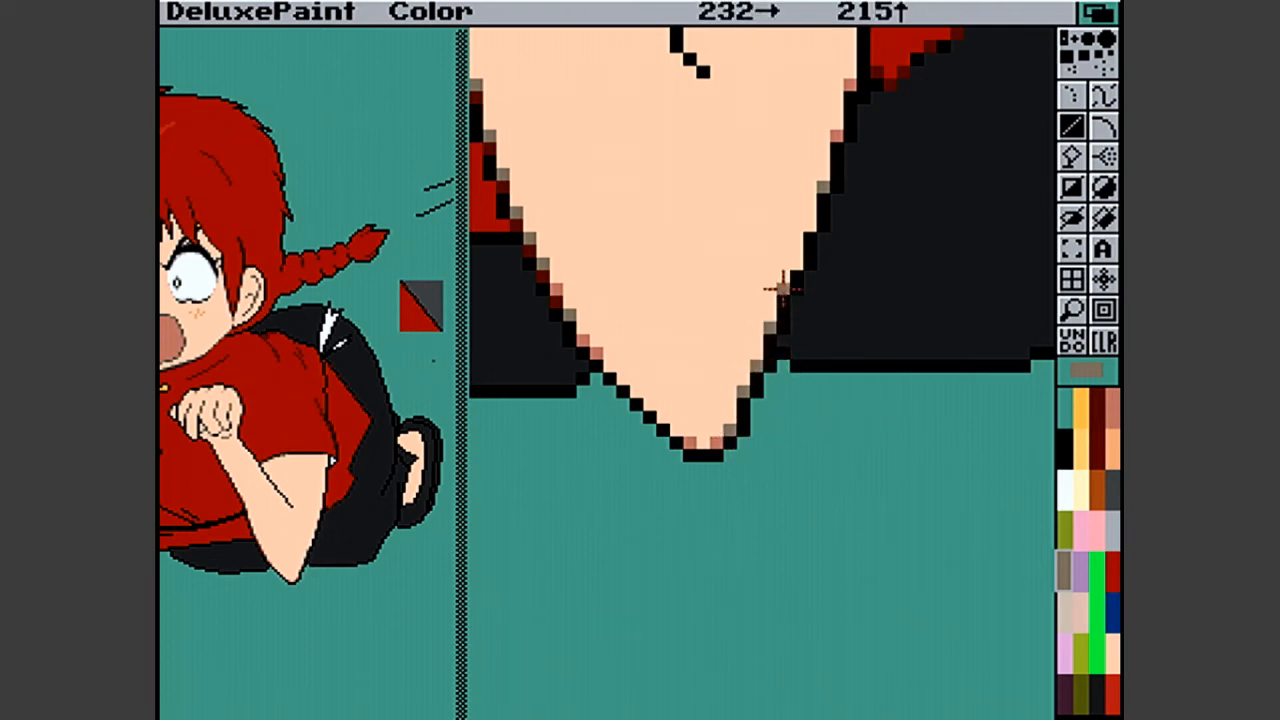
left_click(808, 225)
left_click(836, 131)
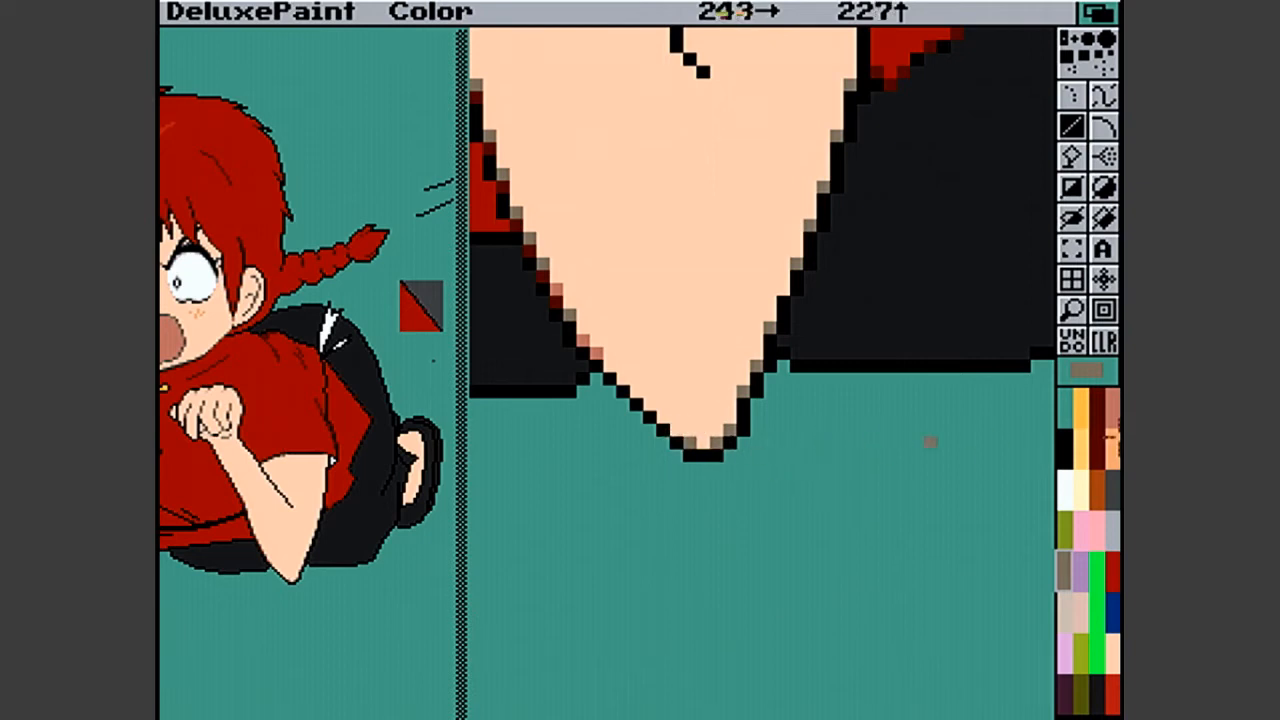
- Add light orange smoothing pixels beside the grey-brown ones around the elbow's tip and up its trouser-side edge
left_click(1112, 430)
left_click(1112, 445)
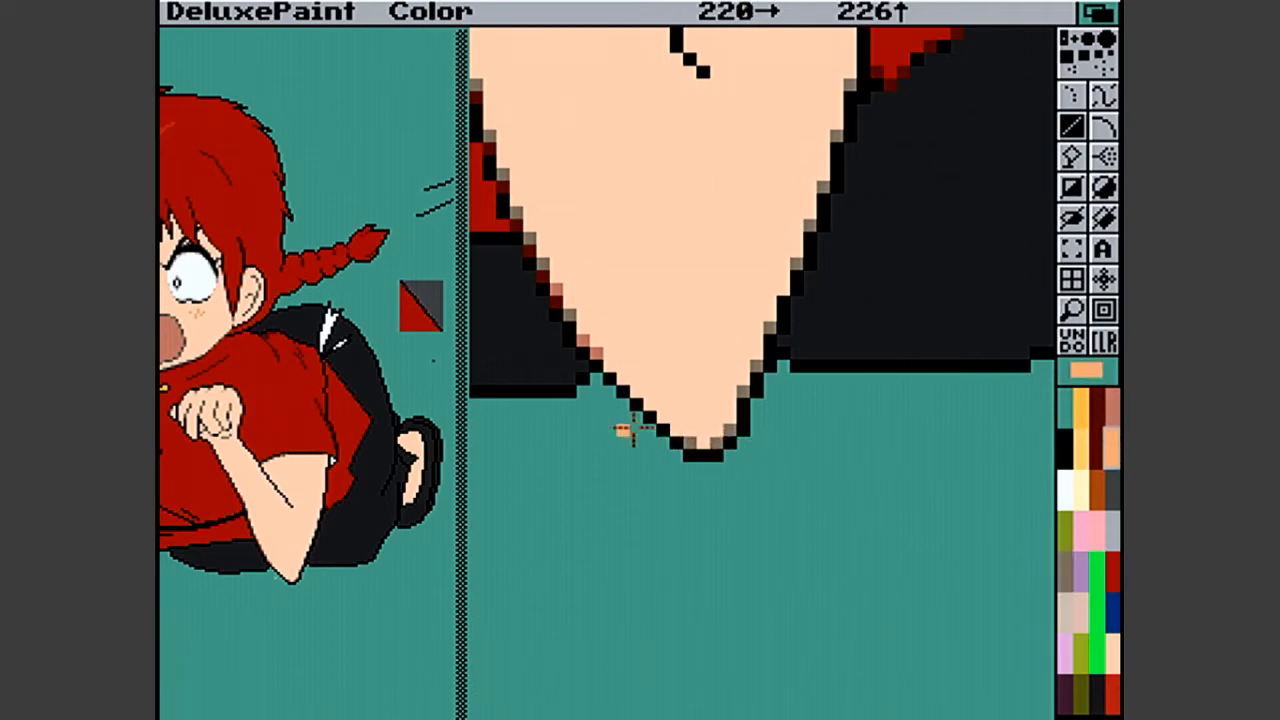
left_click(674, 430)
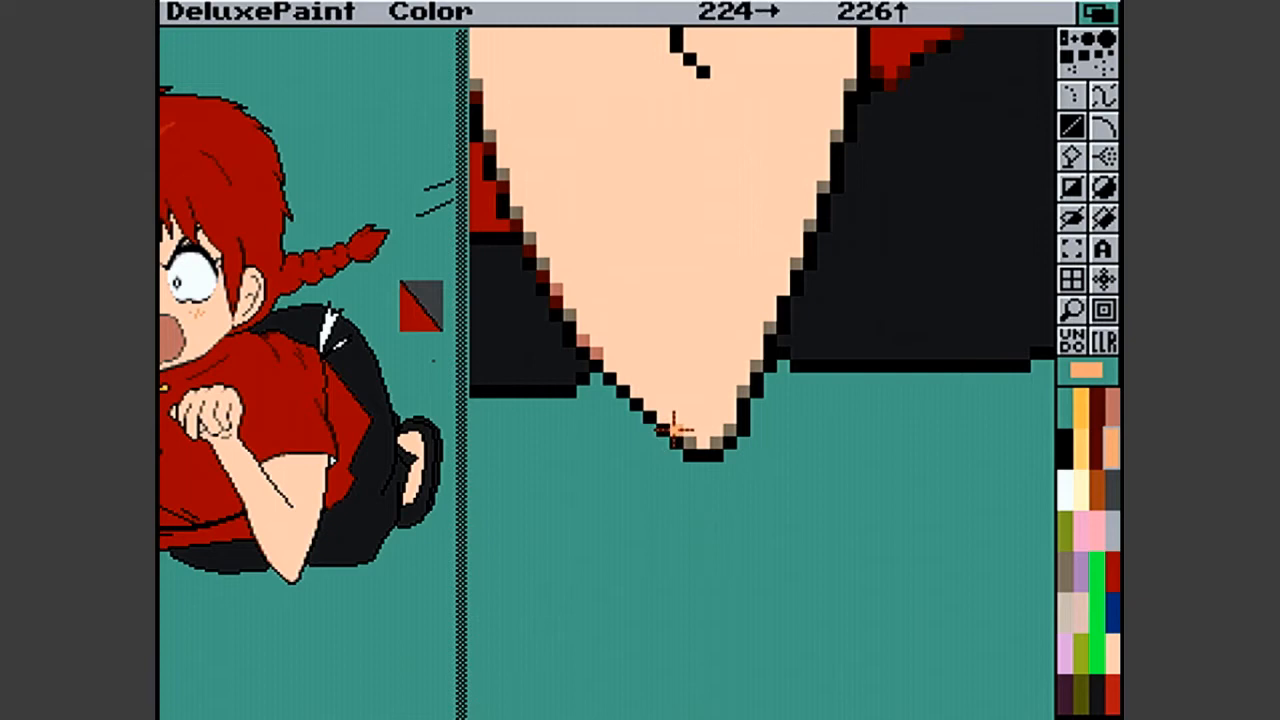
left_click(731, 418)
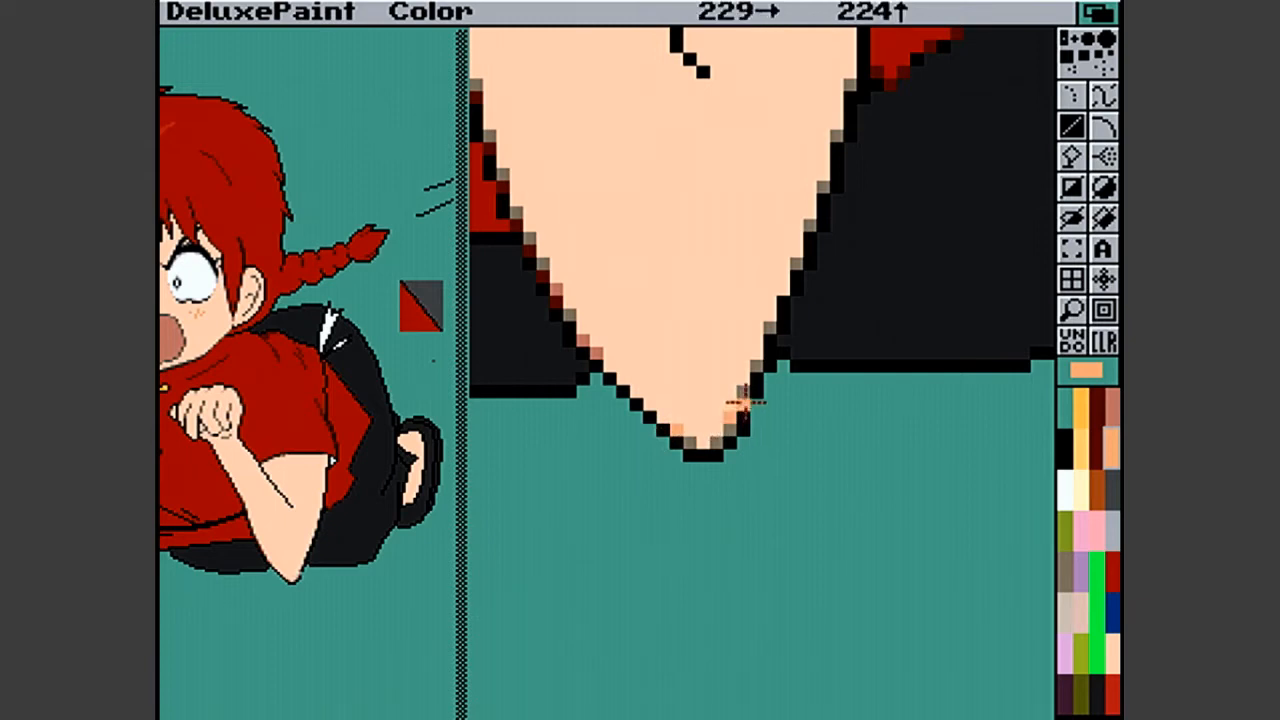
left_click(757, 351)
left_click(771, 327)
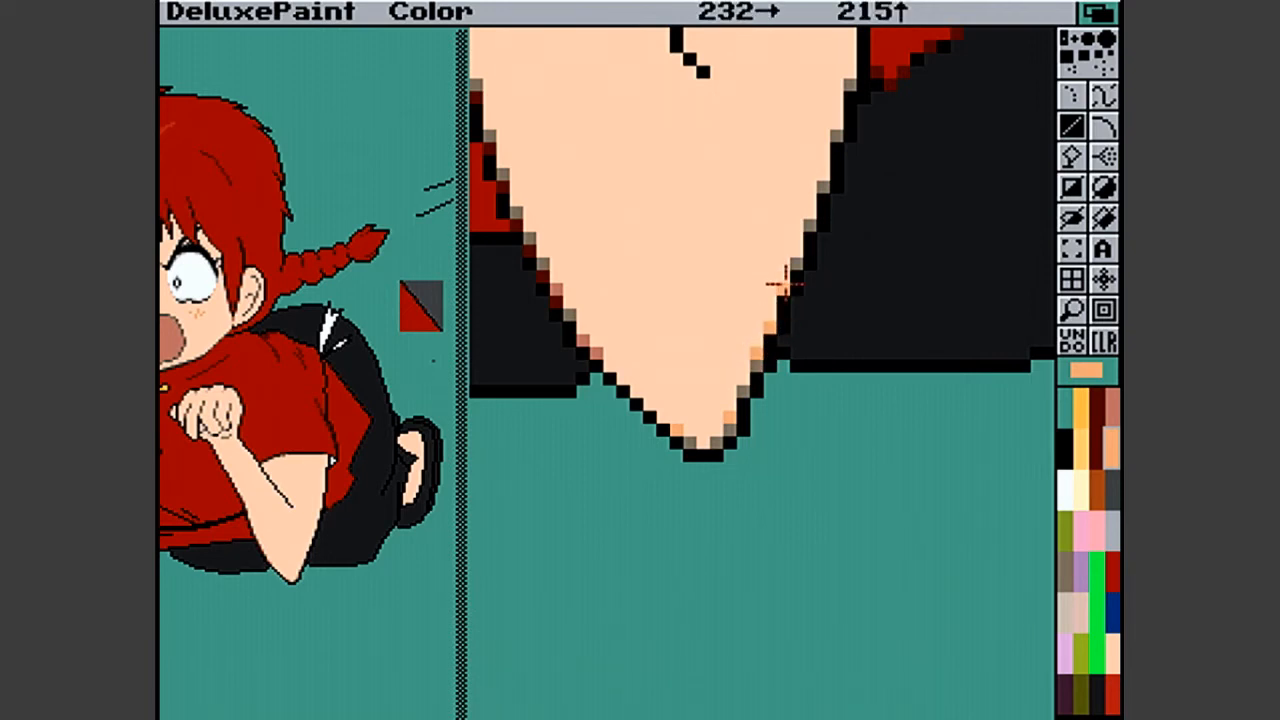
left_click(797, 247)
left_click(807, 215)
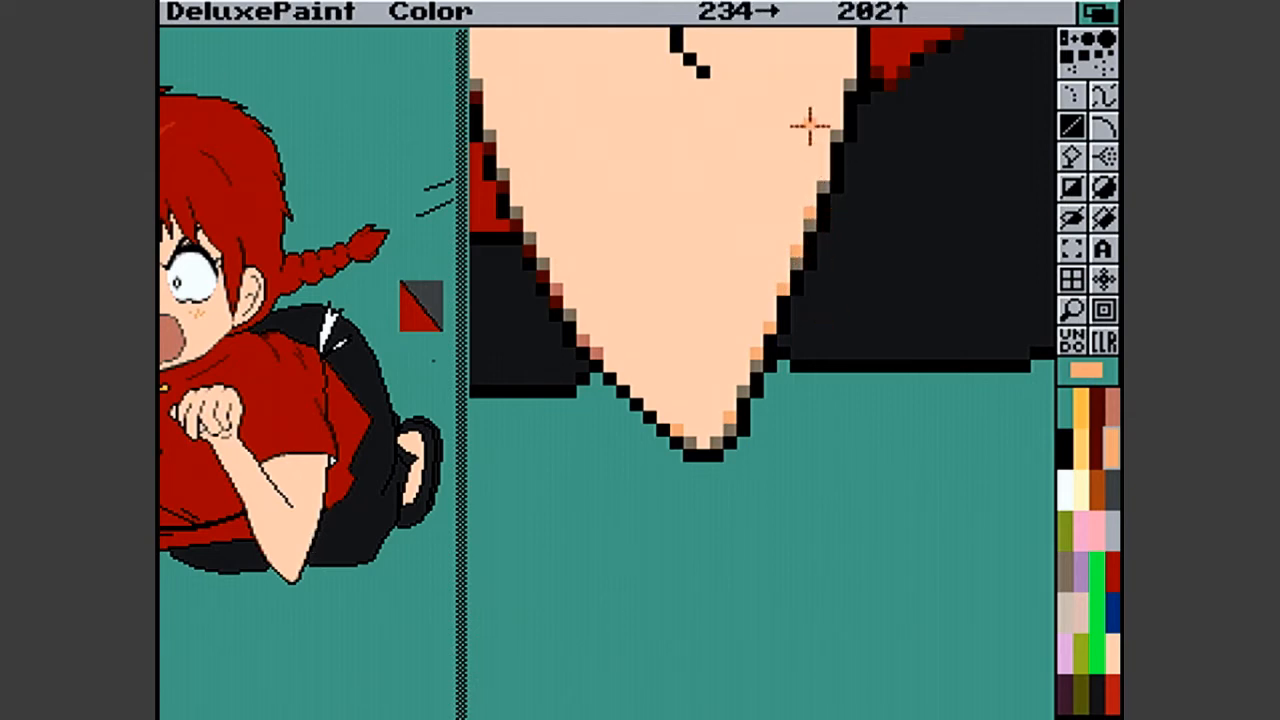
left_click(819, 171)
left_click(832, 121)
left_click(850, 72)
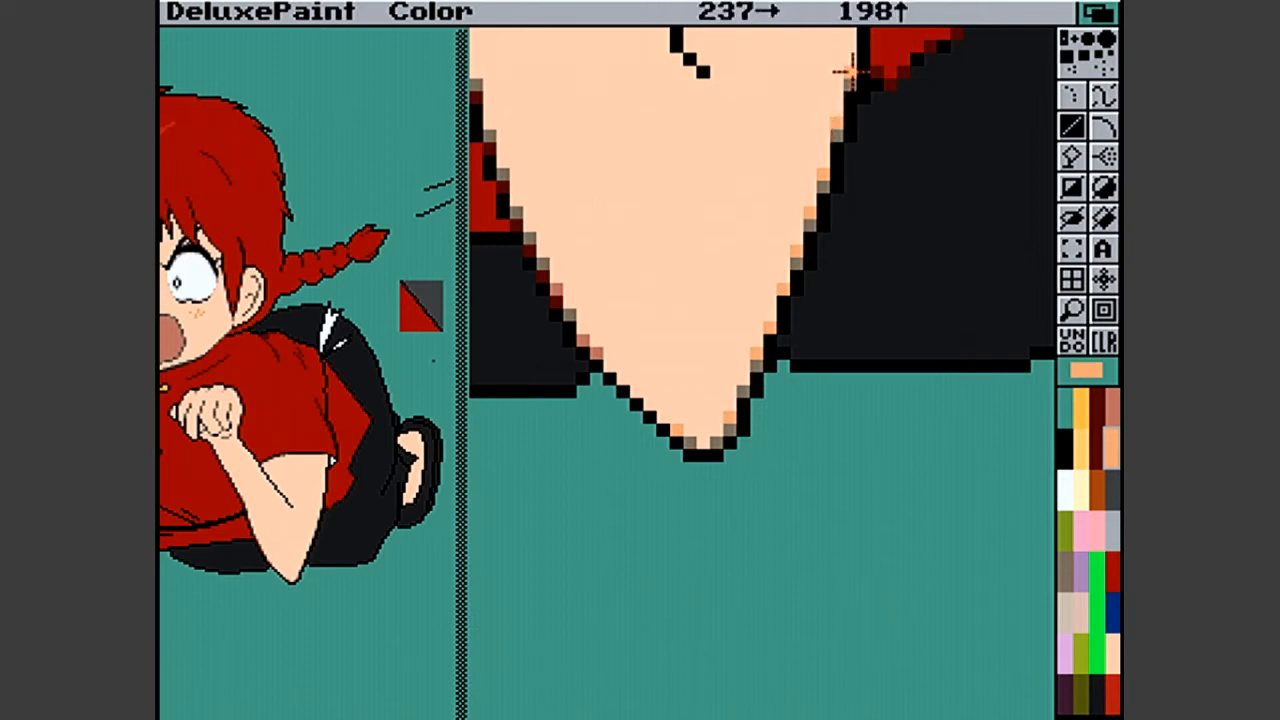
left_click(855, 82)
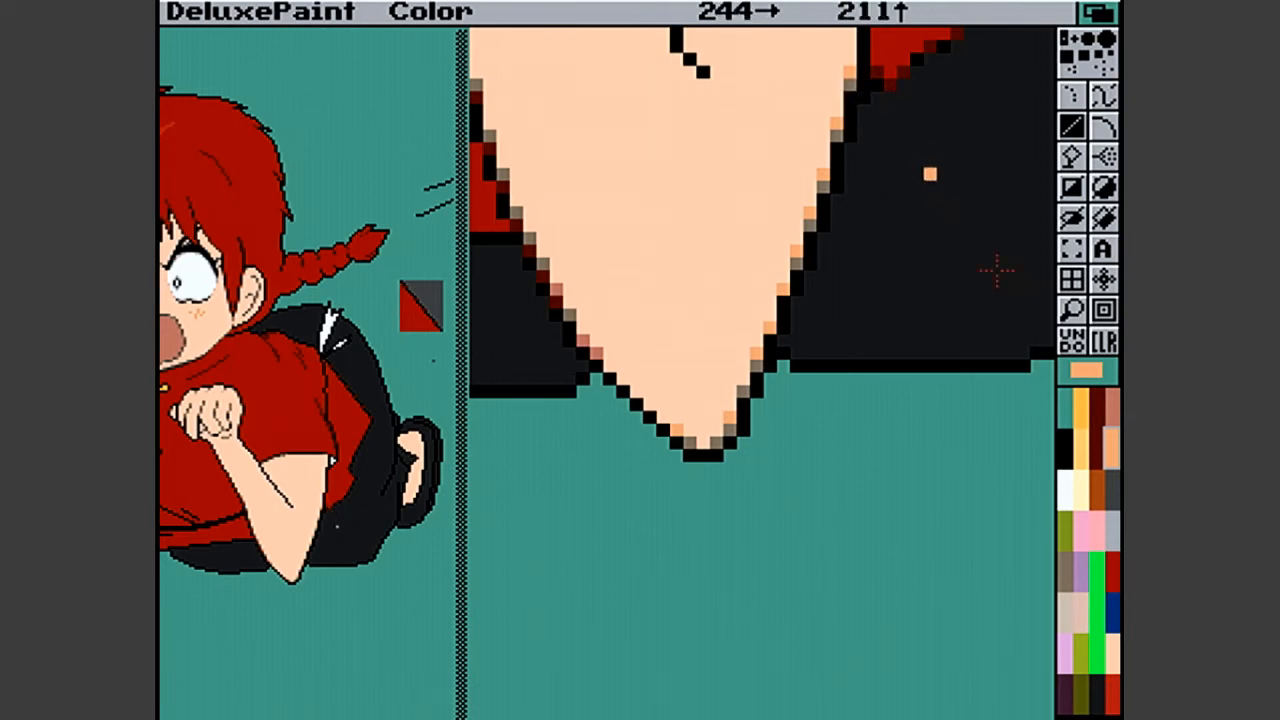
- Magnify the upper arm below the sleeve and smooth its outer edge with grey-brown and light orange pixels
left_click(1078, 312)
left_click(1078, 312)
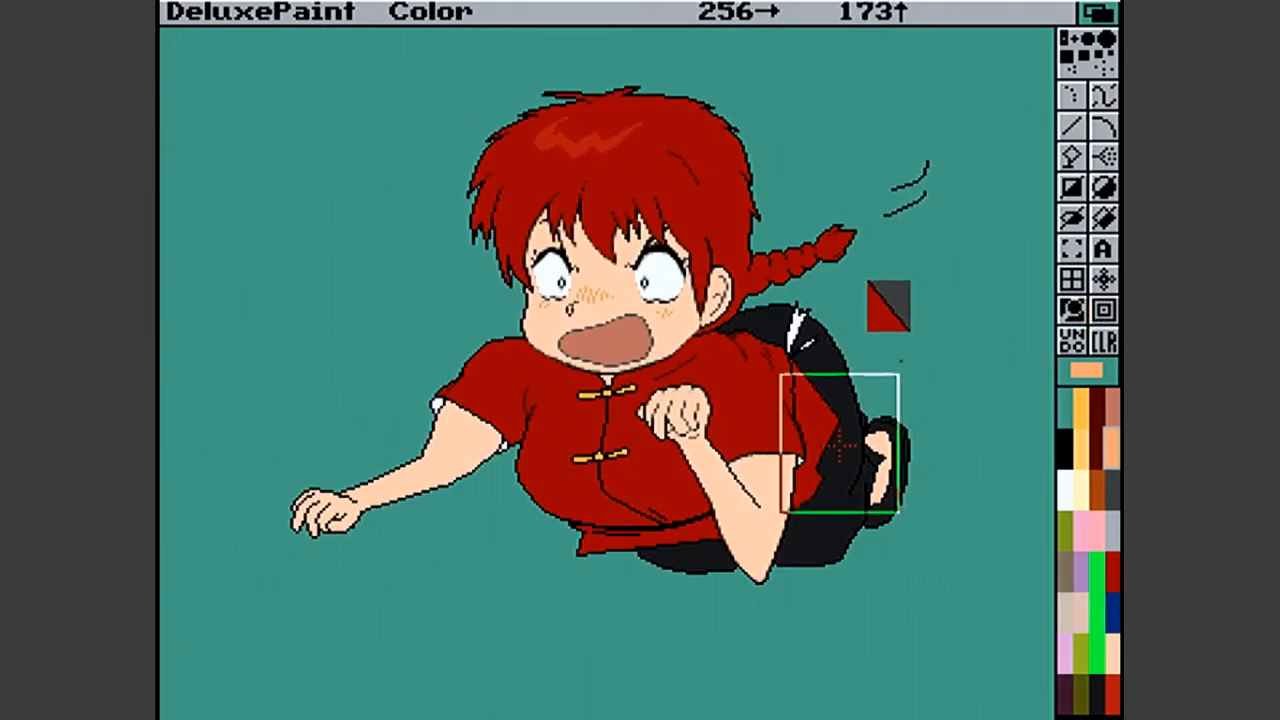
left_click(790, 540)
key("v")
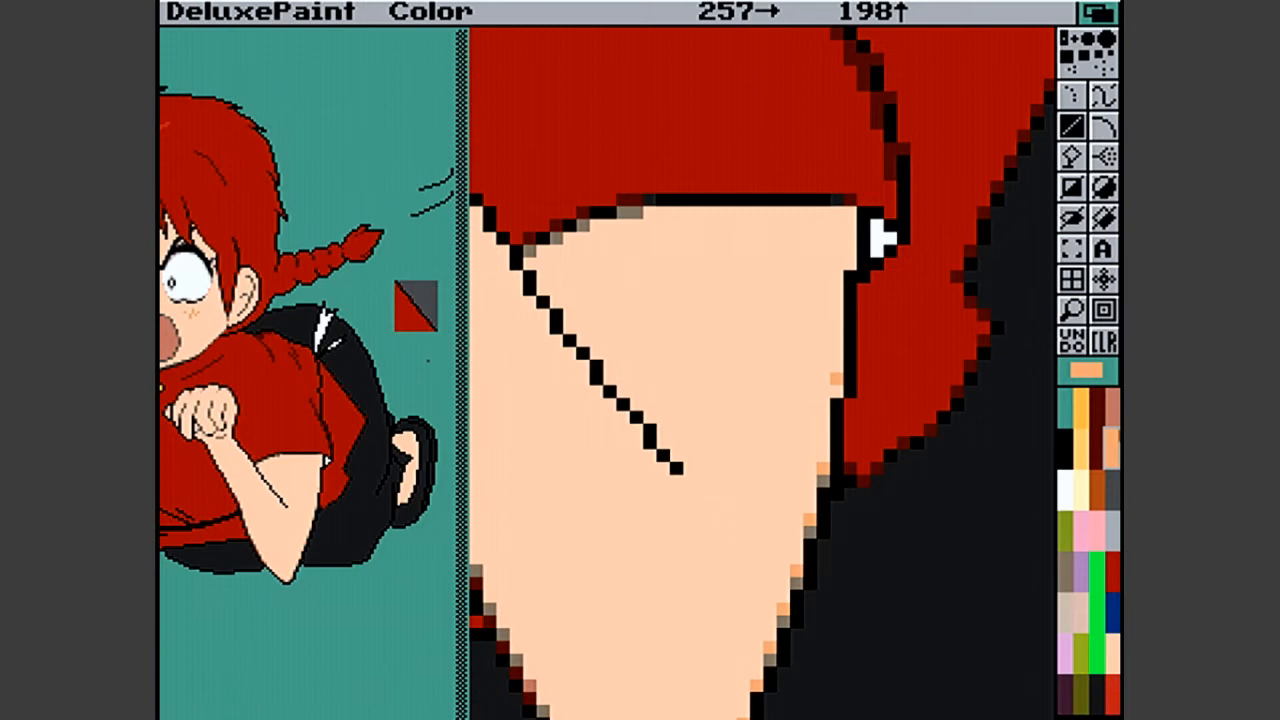
left_click(1063, 586)
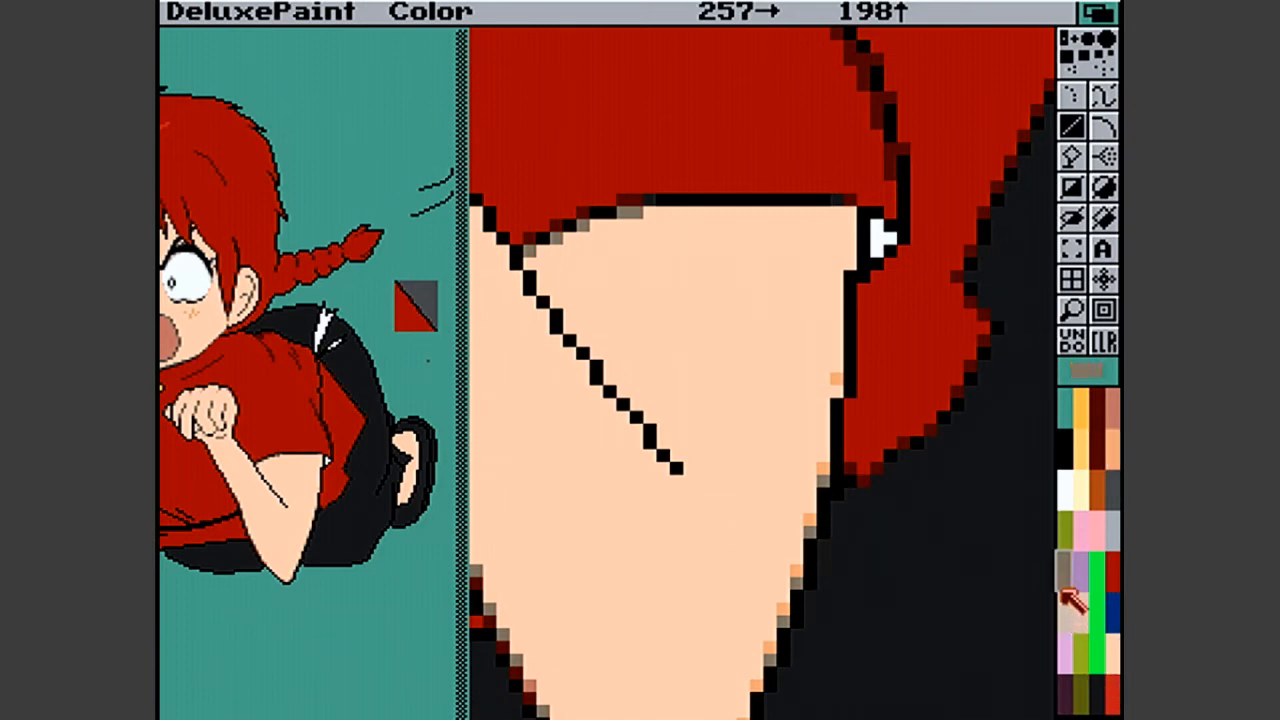
left_click(836, 382)
left_click(822, 470)
left_click(1112, 440)
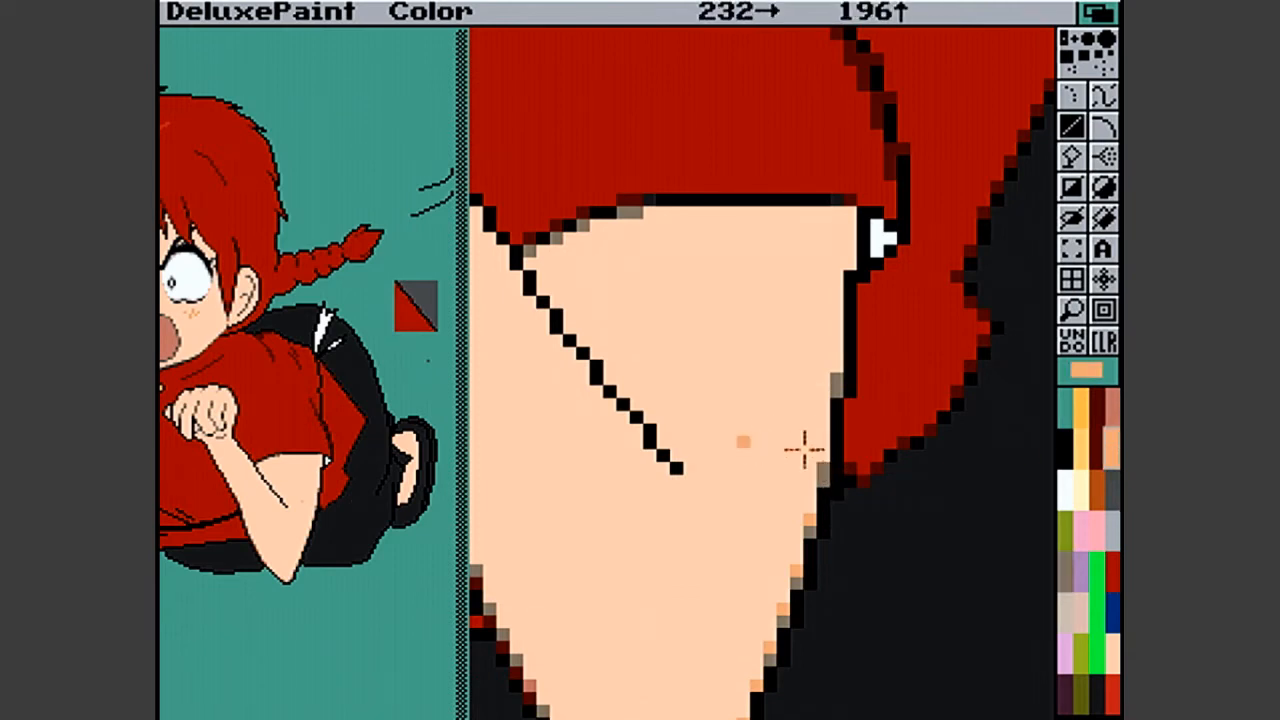
left_click(836, 361)
- Try salmon for the smoothing pixels on the arm's outer edge, and repaint them grey-brown
left_click(1112, 408)
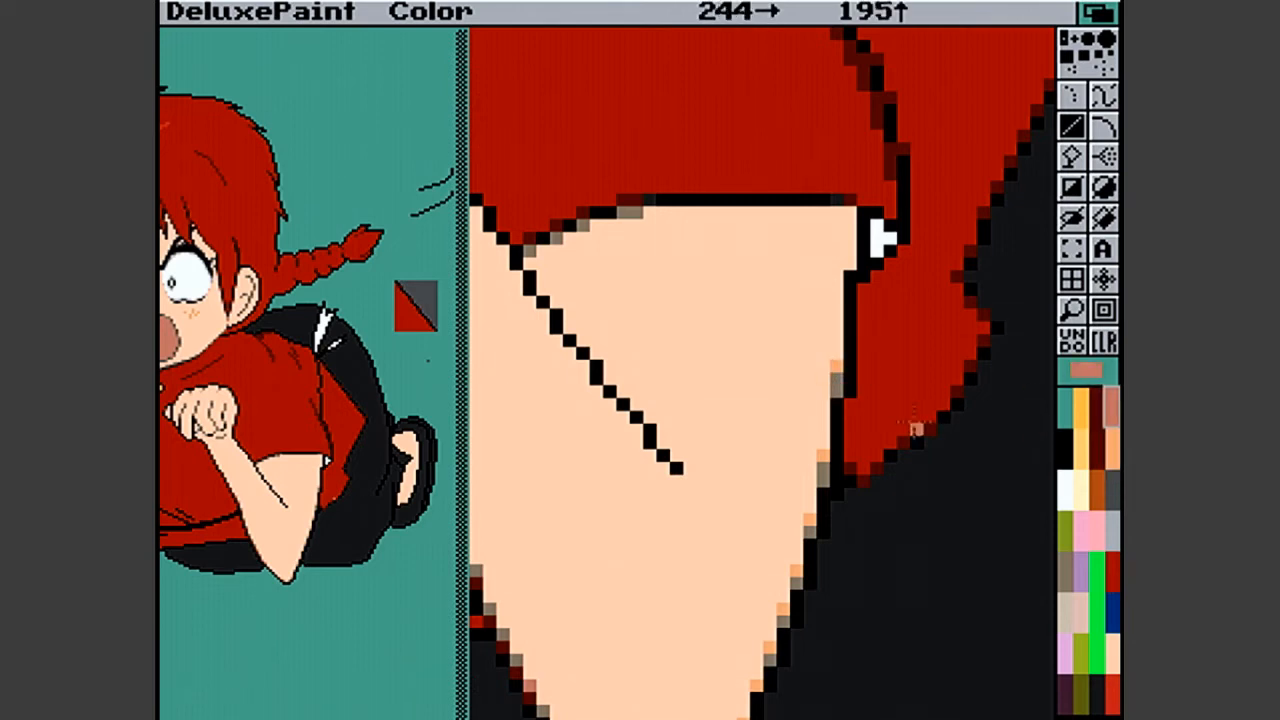
left_click(826, 460)
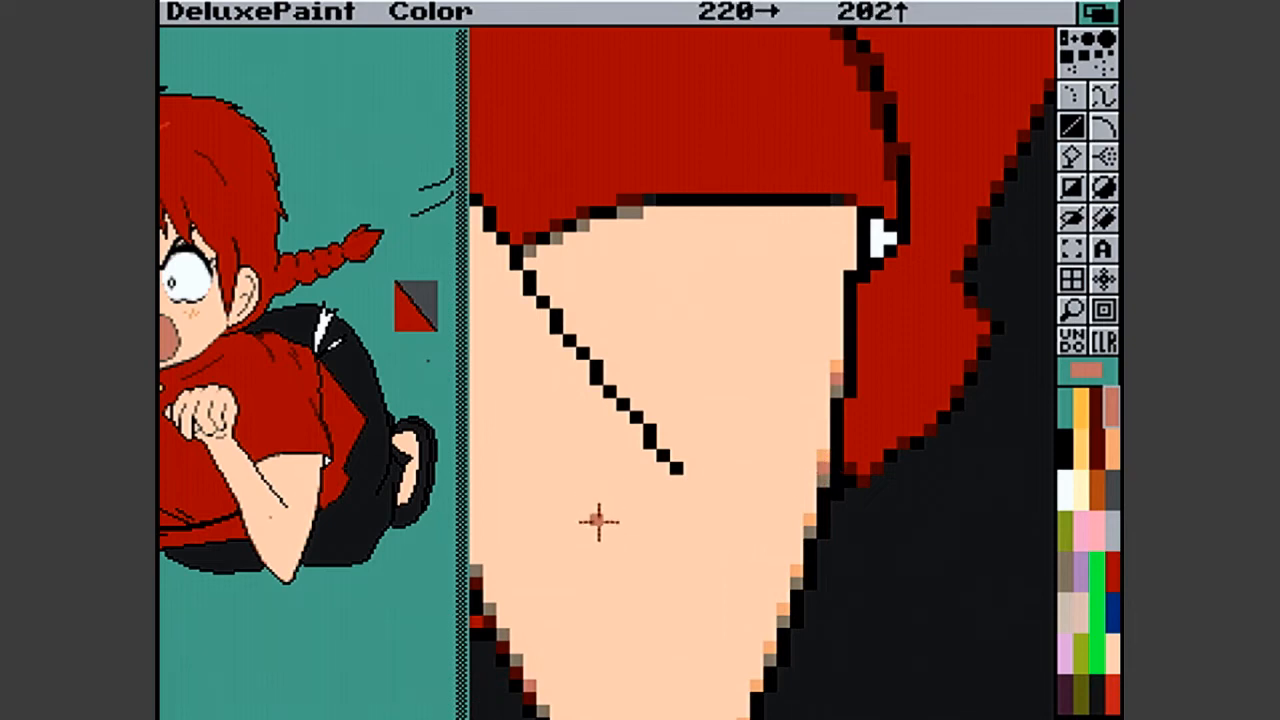
left_click(1110, 486)
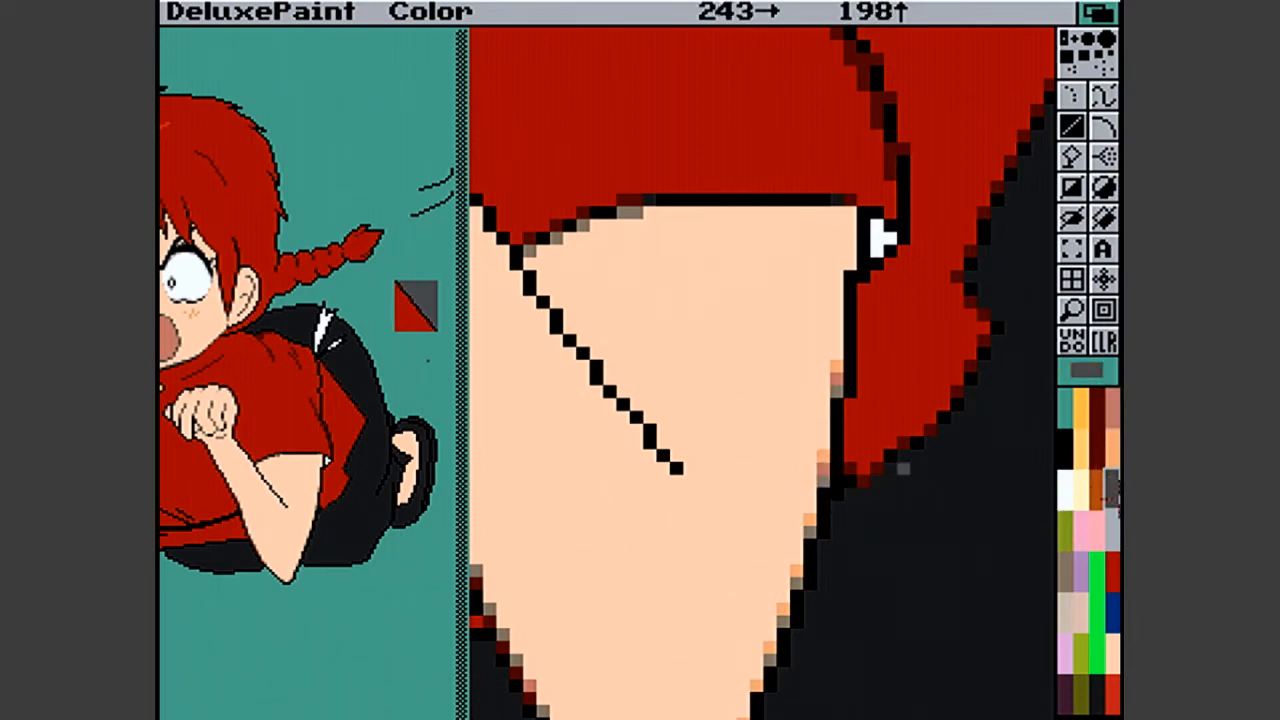
left_click(1068, 572)
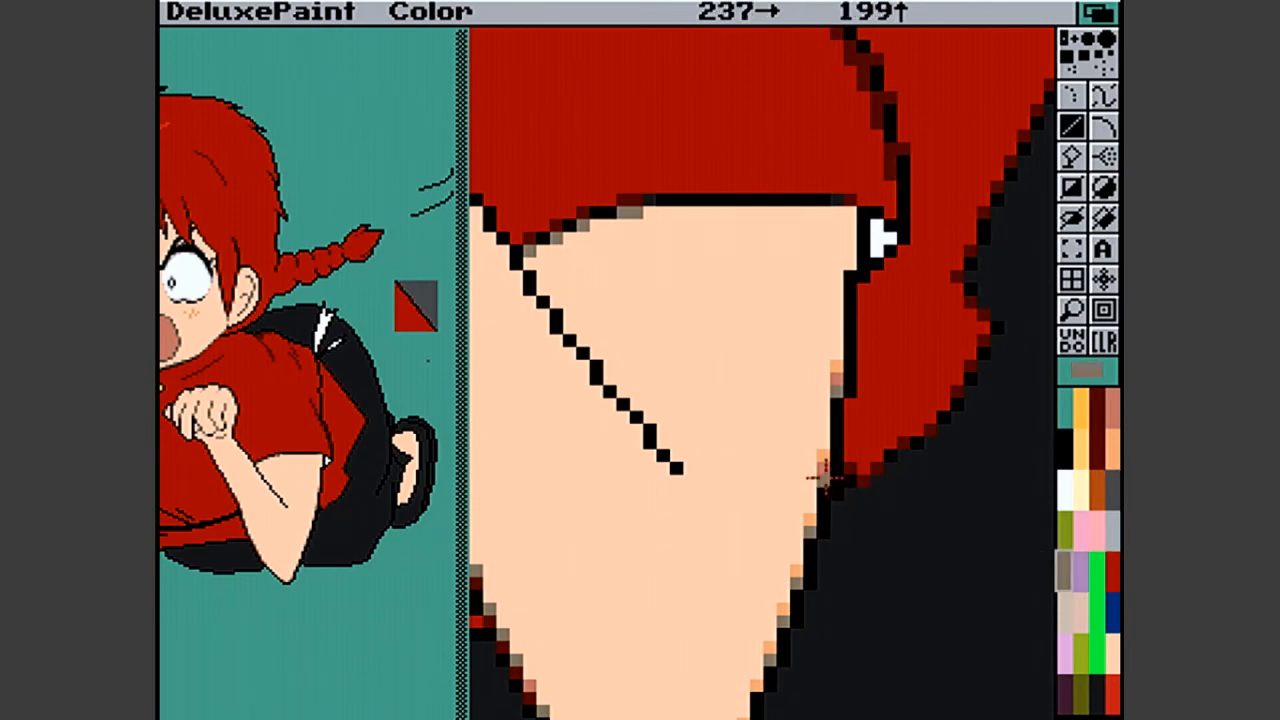
left_click(1066, 610)
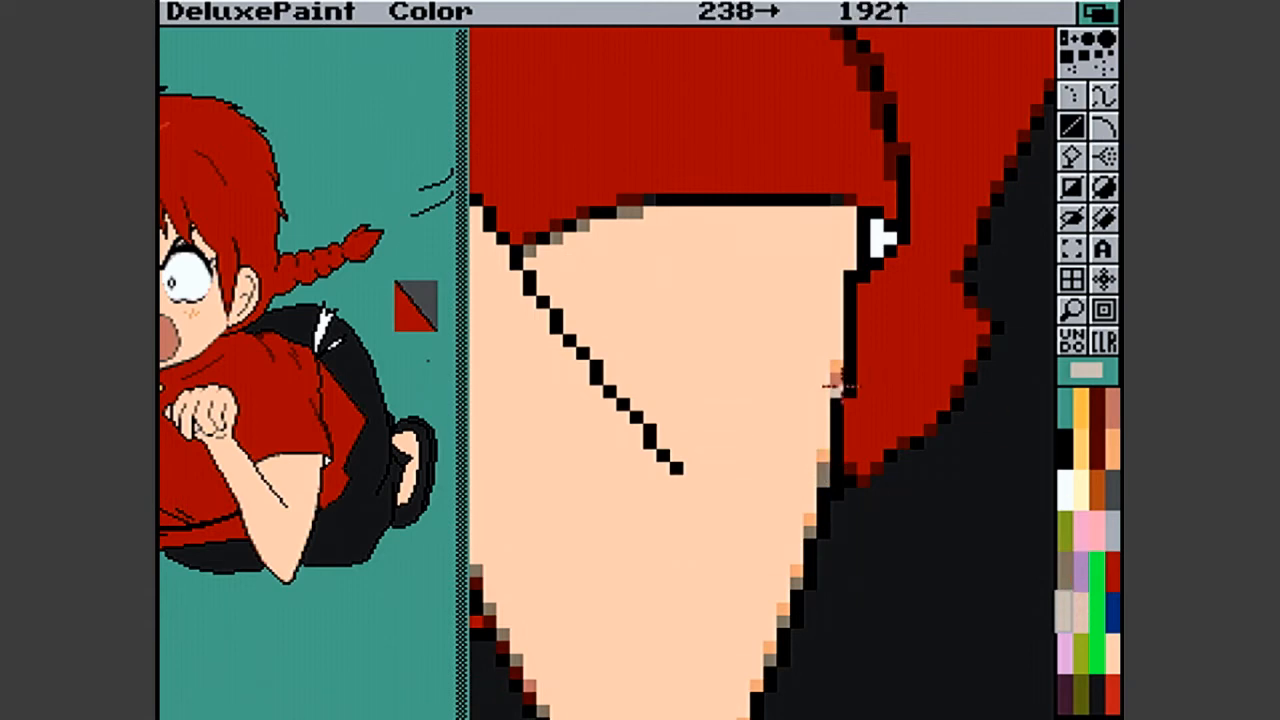
left_click(1066, 570)
left_click(837, 378)
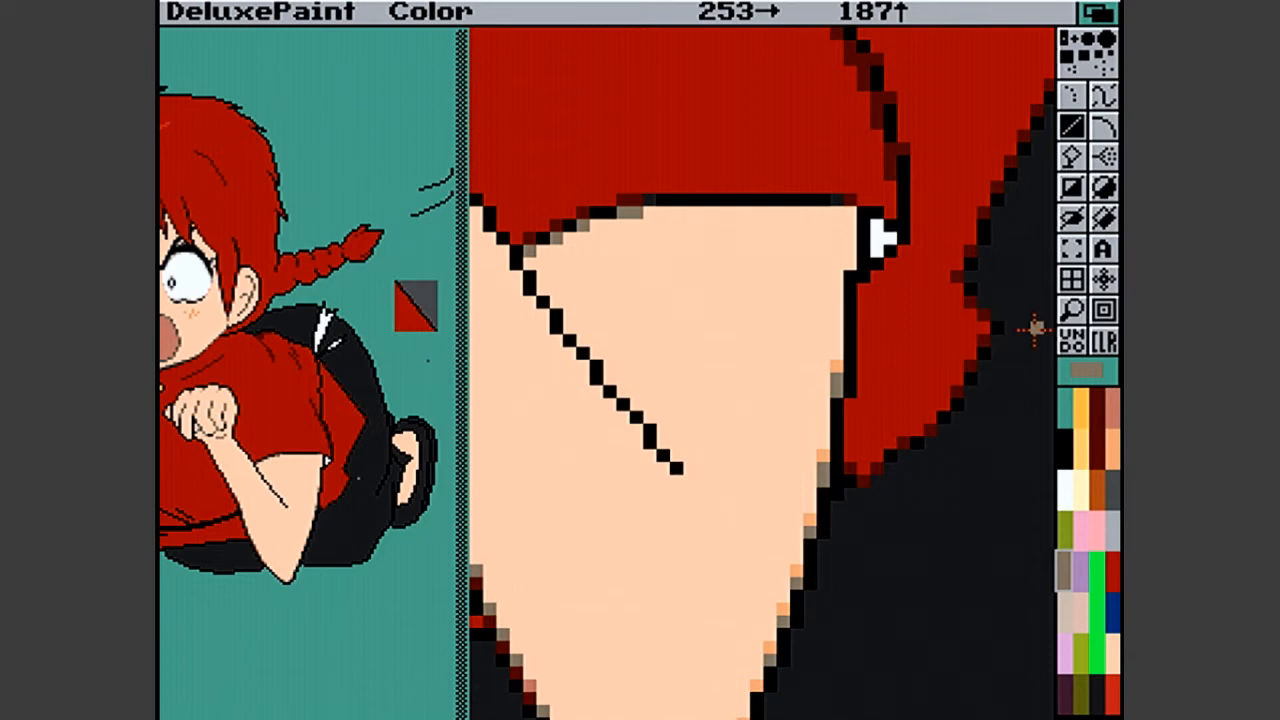
- Magnify the sleeve, add a light orange pixel beside the white cuff, and cover the outline pixel beneath it with tunic red
left_click(1067, 314)
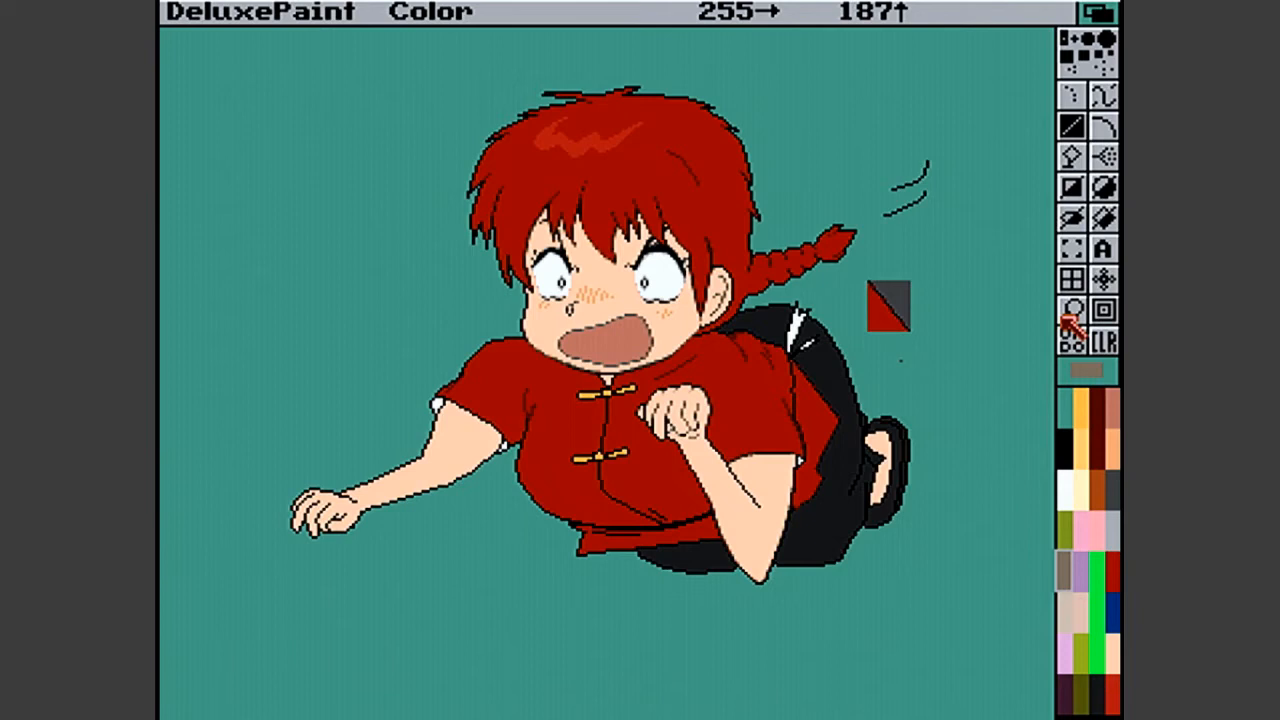
left_click(1072, 311)
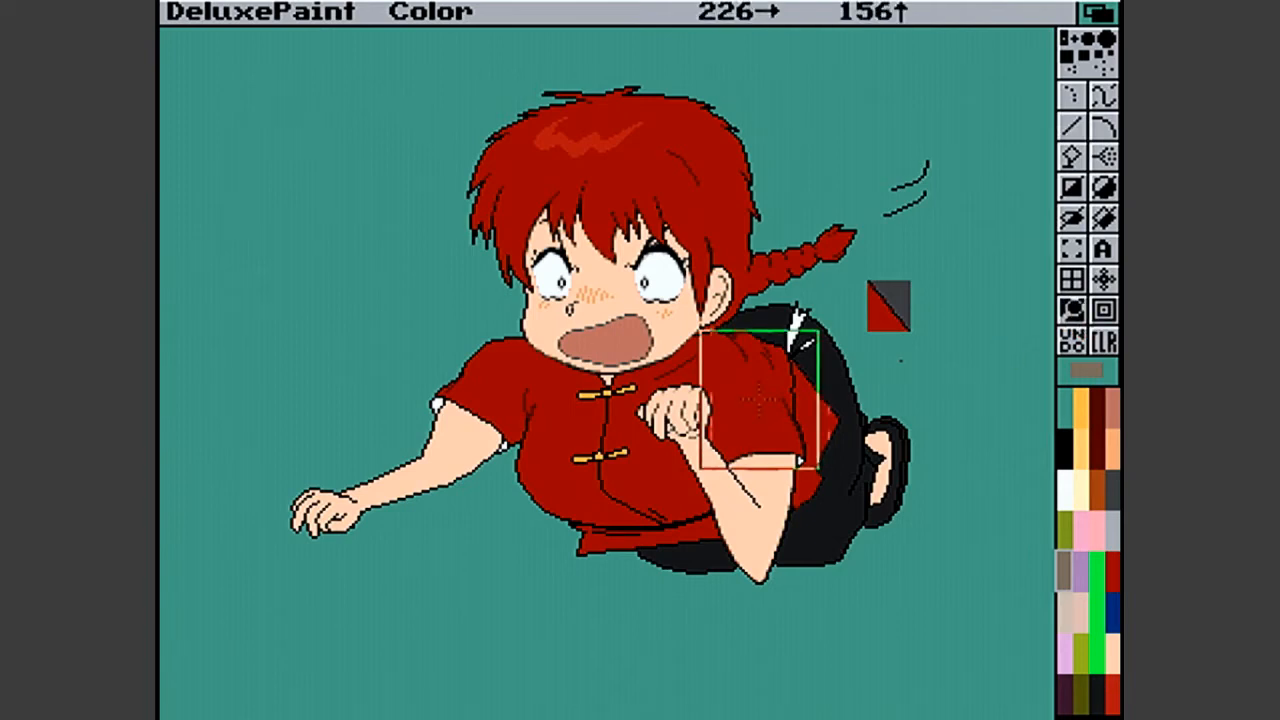
left_click(764, 428)
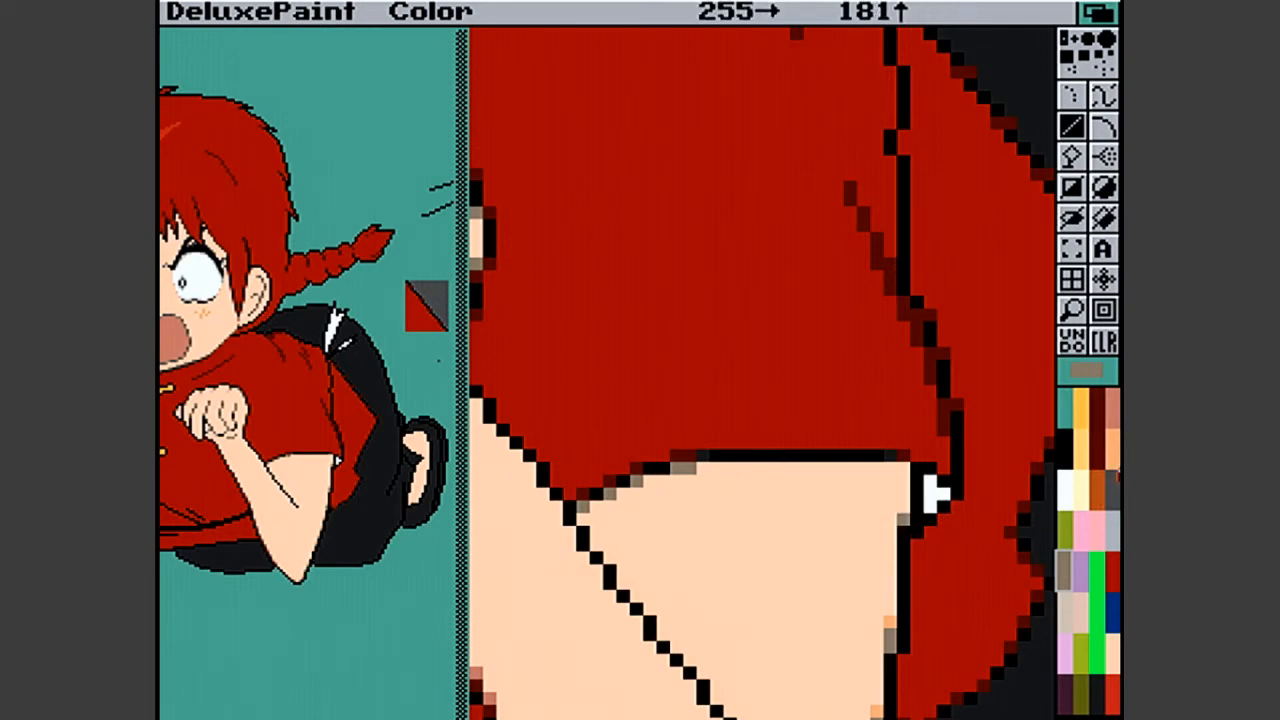
left_click(1113, 462)
left_click(902, 512)
left_click(1111, 690)
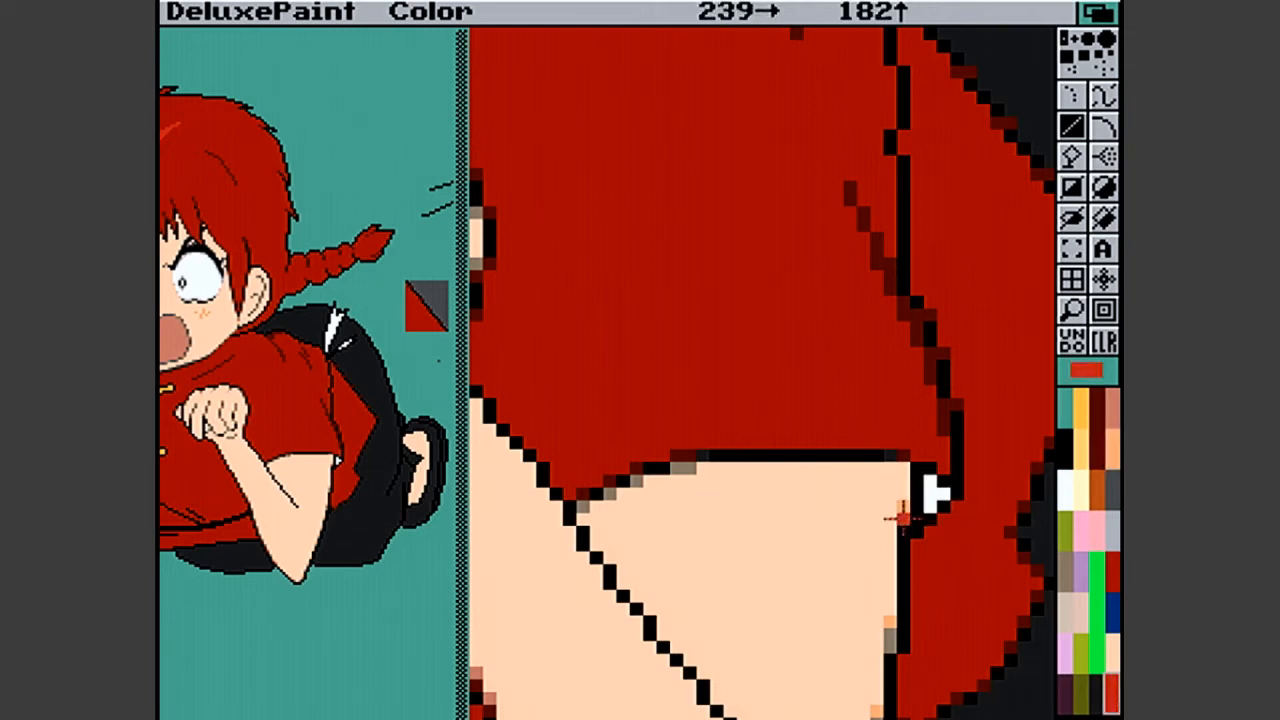
left_click(1112, 562)
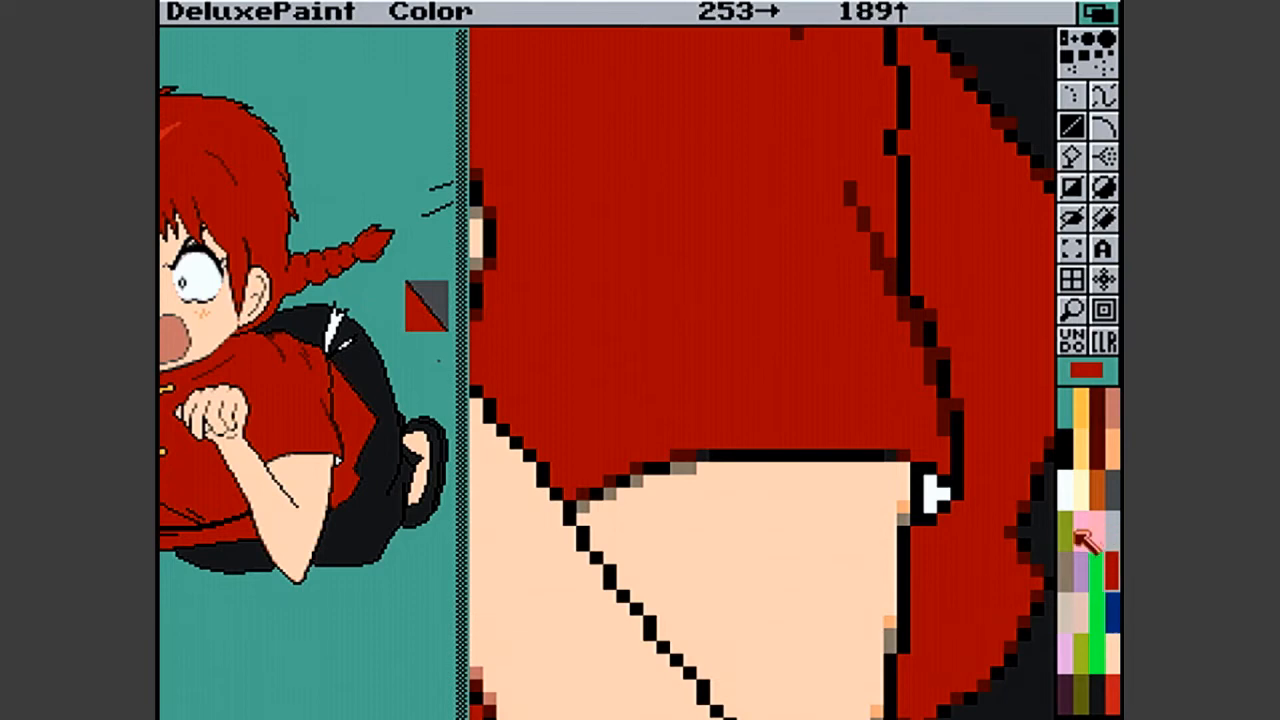
- Place grey-brown smoothing pixels along the arm's diagonal crease line, from below the sleeve corner downwards
left_click(1068, 570)
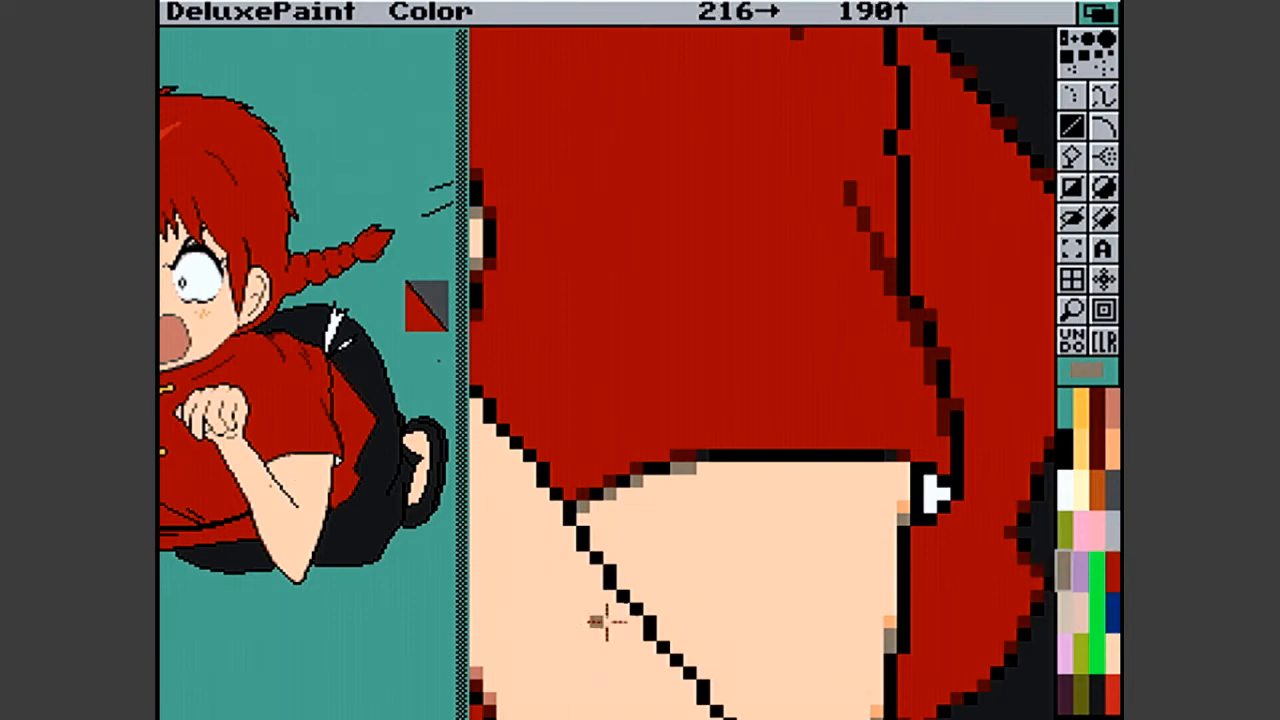
left_click(647, 619)
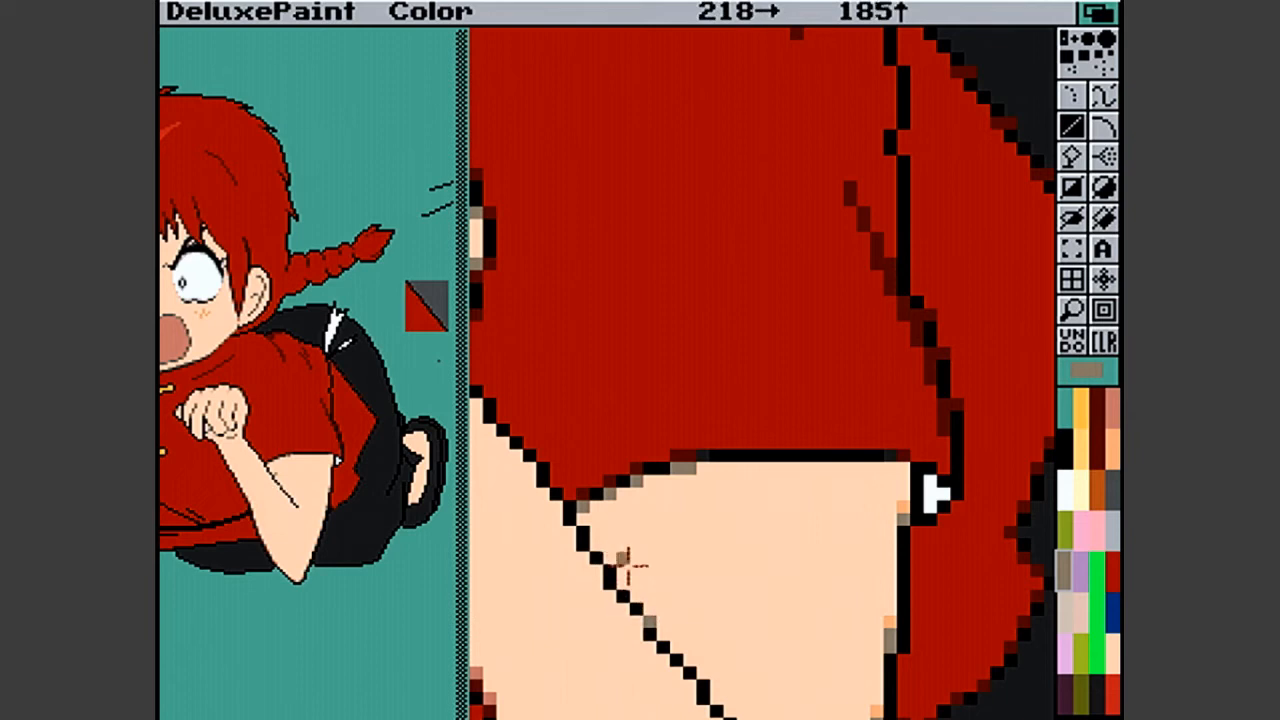
left_click(597, 570)
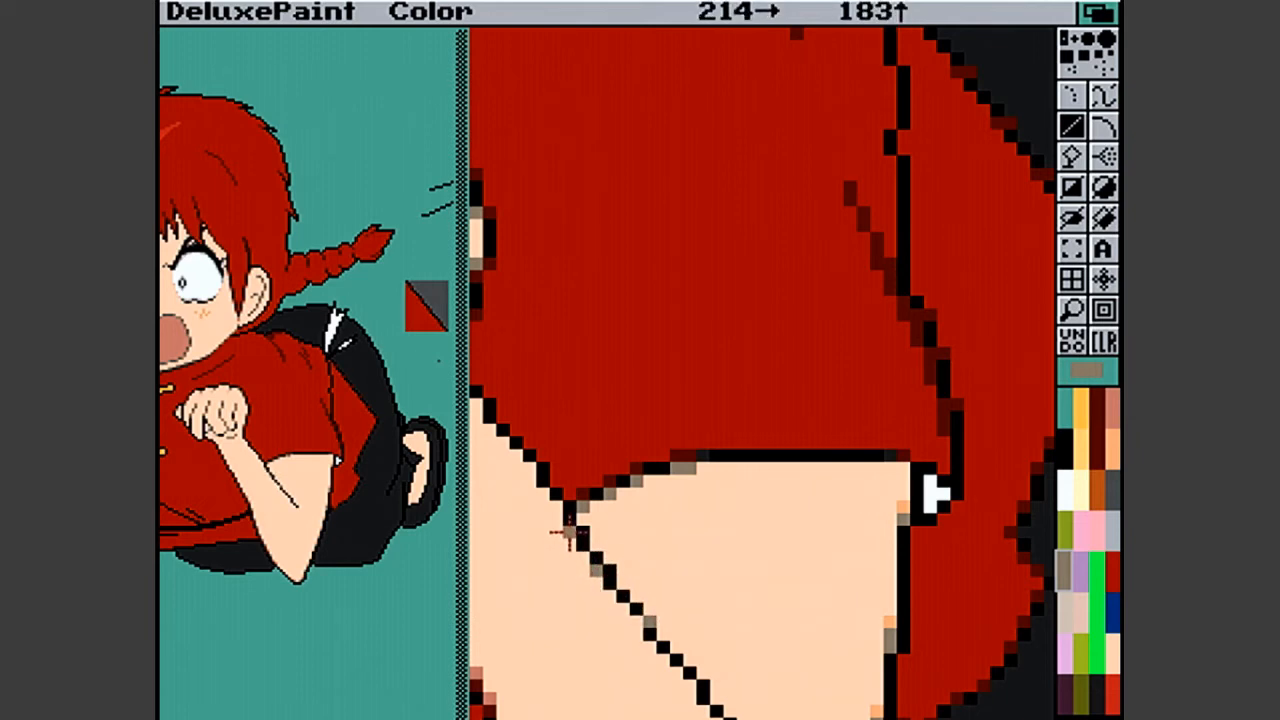
left_click(569, 533)
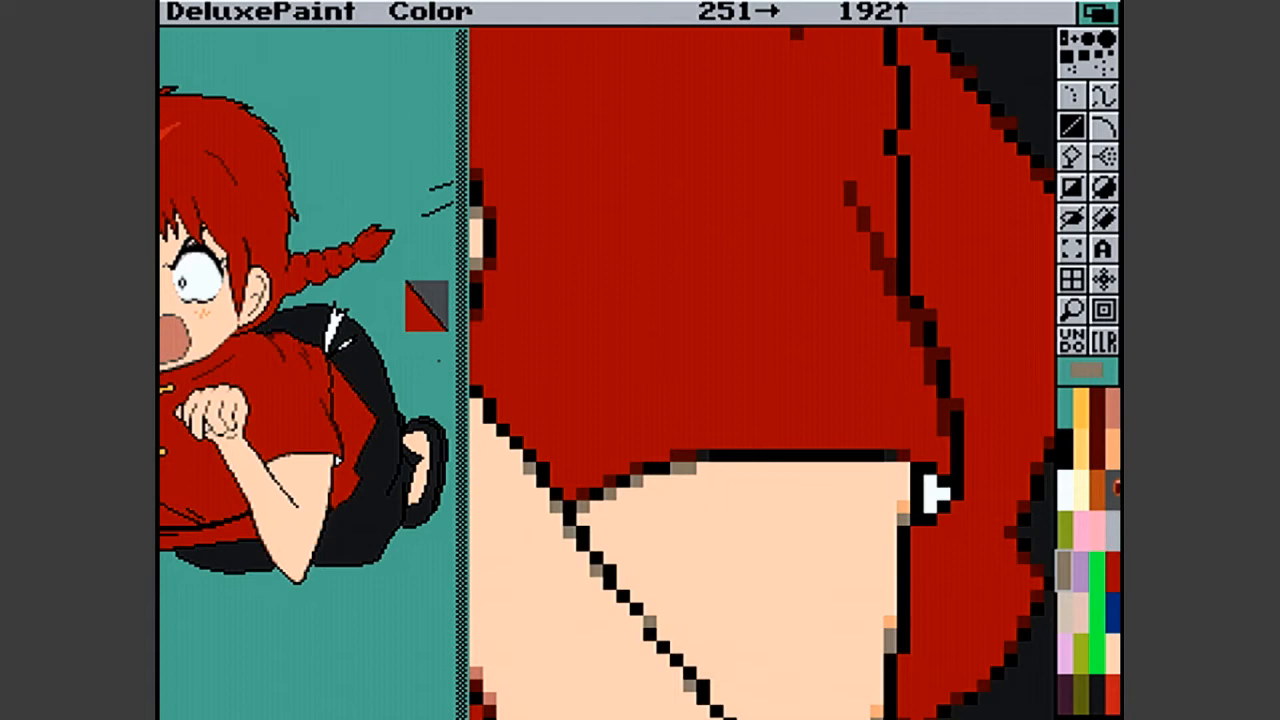
- Remove surplus grey-brown pixels from the arm's crease line by painting them over with the light skin colour
left_click(1113, 420)
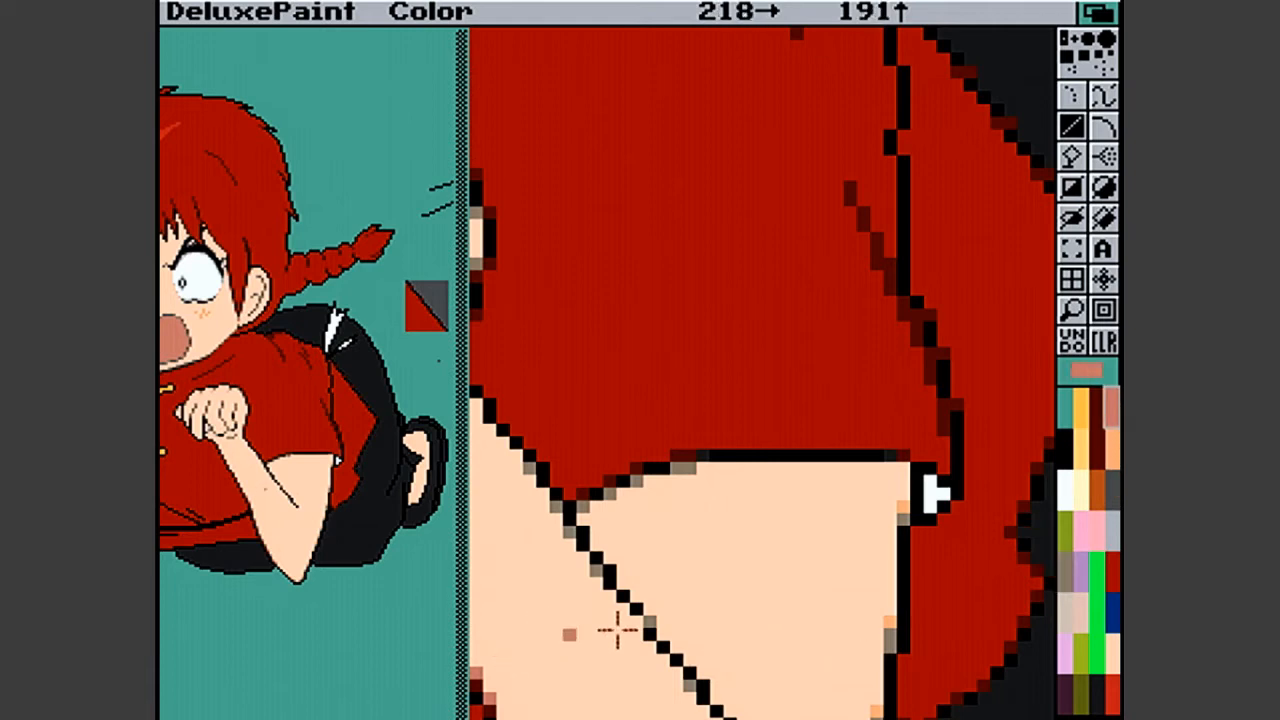
left_click(1113, 455)
left_click(797, 532)
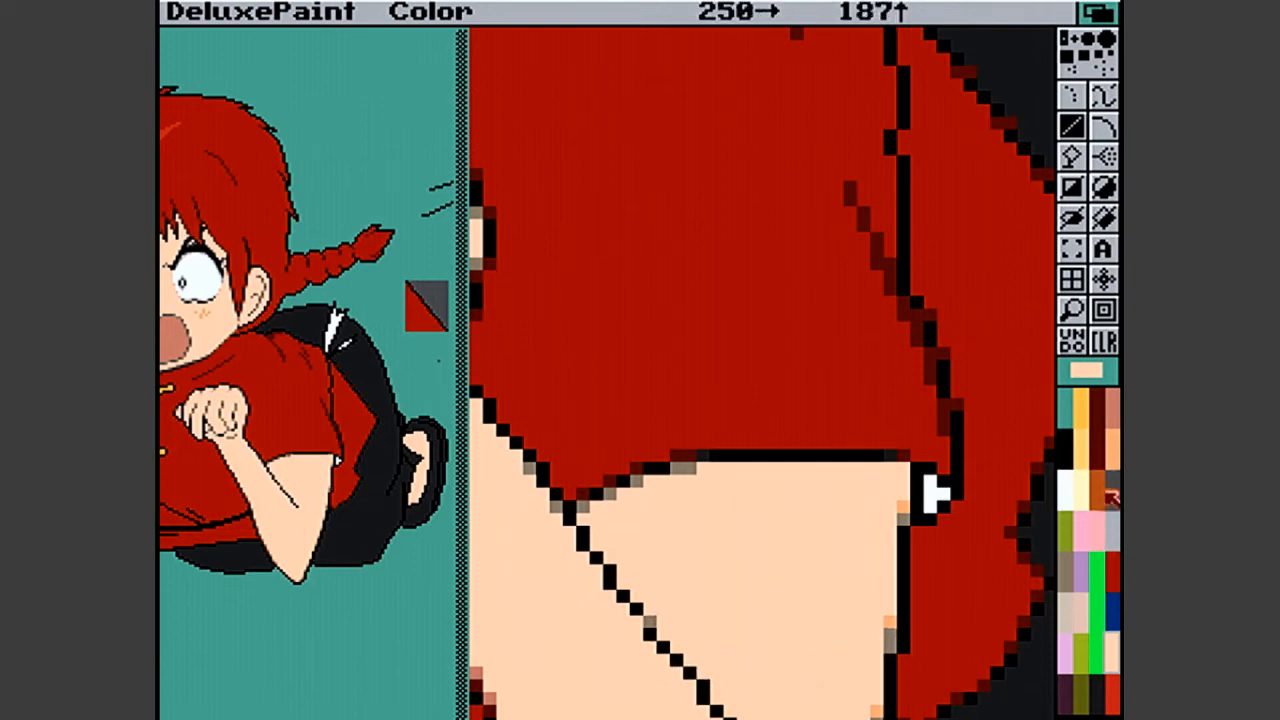
left_click(1065, 446)
left_click(876, 493)
key("u")
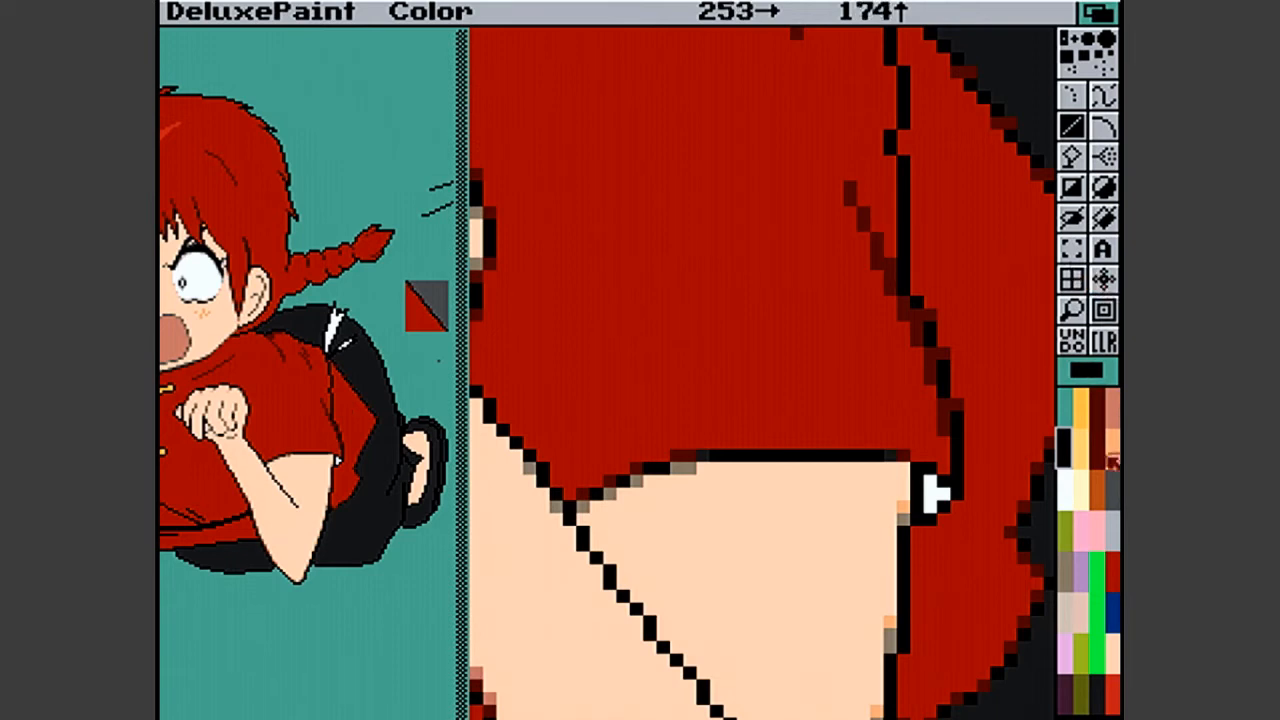
- Soften the kink in the sleeve's outer outline with dark red pixels and draw a short diagonal dark red fold from it
left_click(1097, 404)
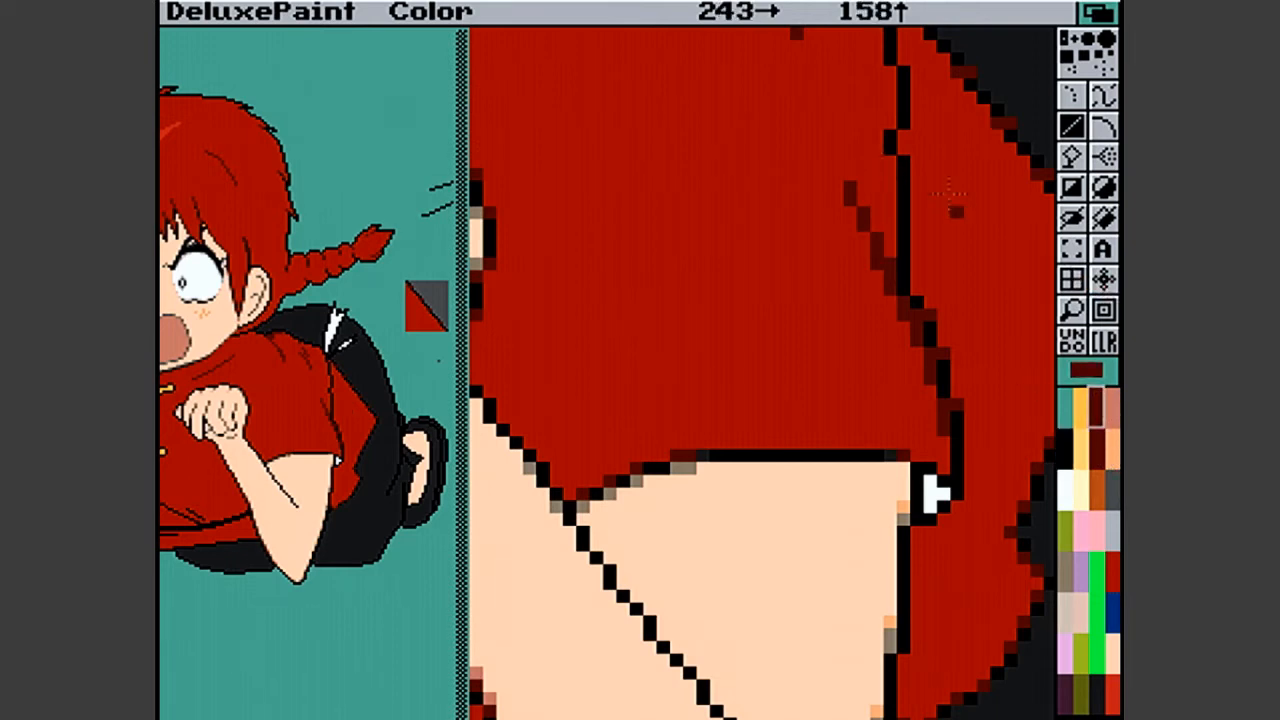
left_click(900, 158)
left_click(891, 140)
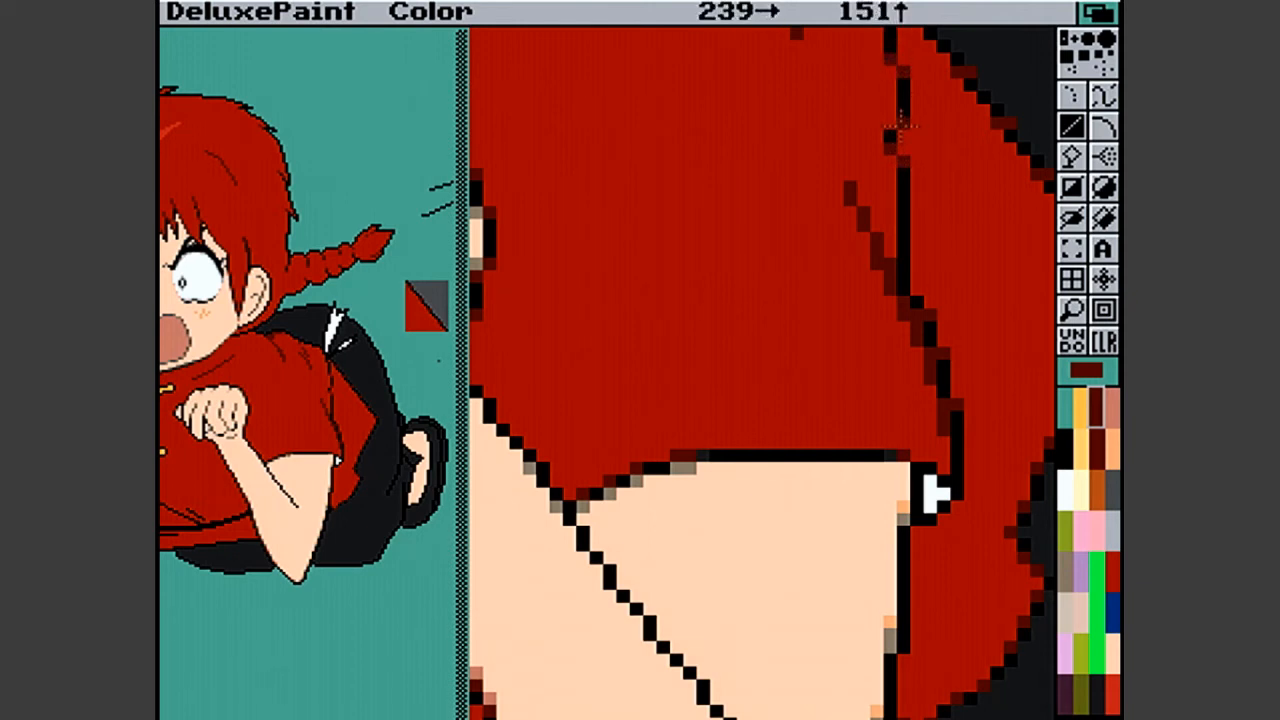
left_click_drag(898, 133, 897, 146)
left_click_drag(898, 143, 877, 123)
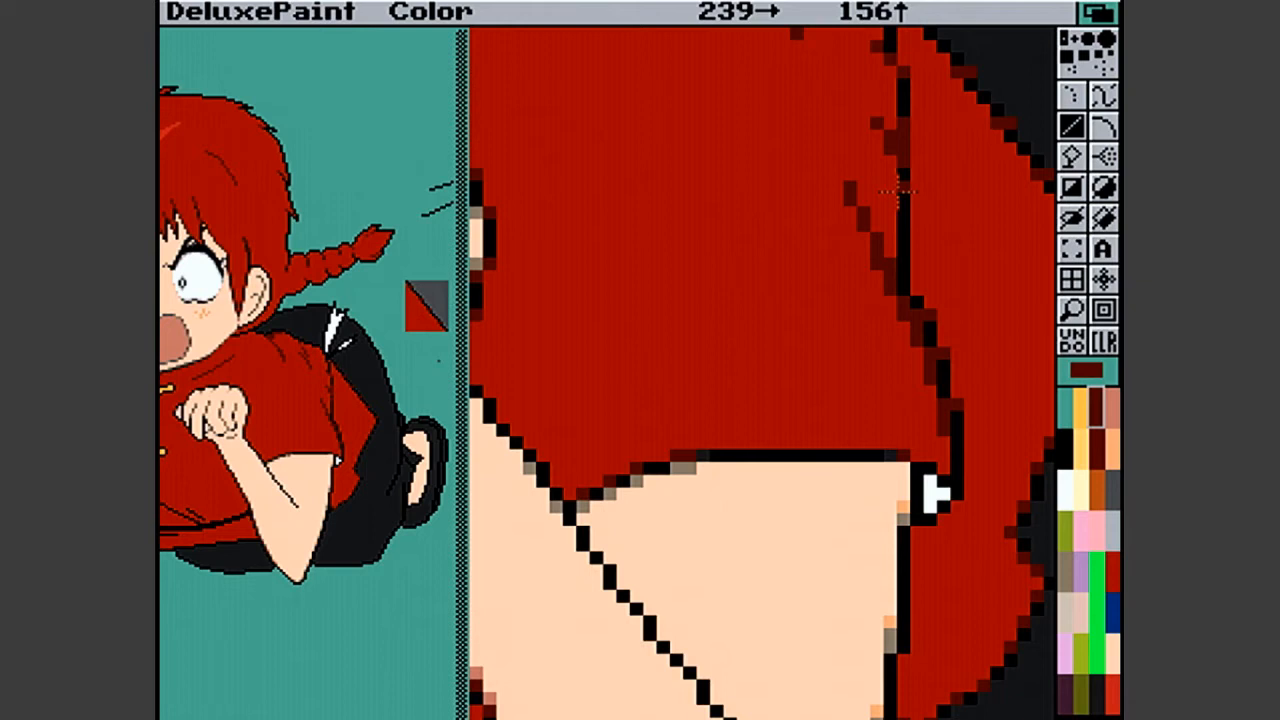
left_click_drag(874, 120, 858, 106)
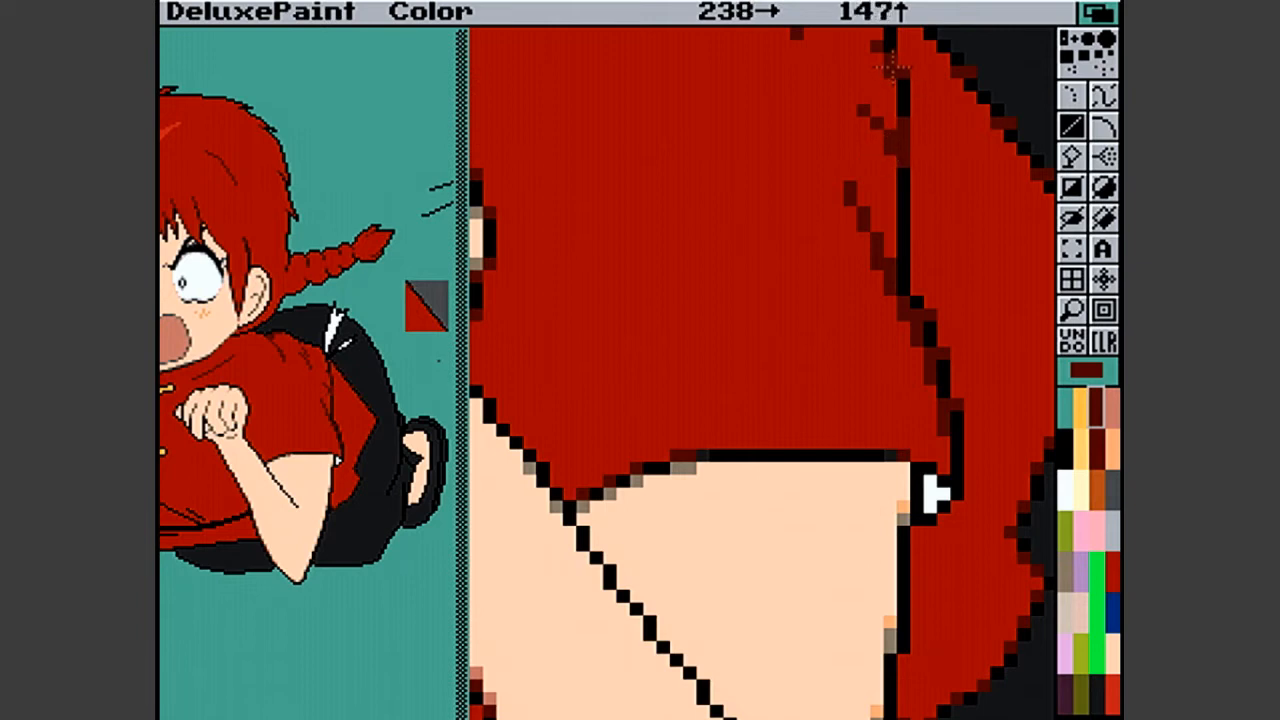
- Try a bright red pixel on the upper sleeve seam and cover it with the tunic red
left_click(1063, 447)
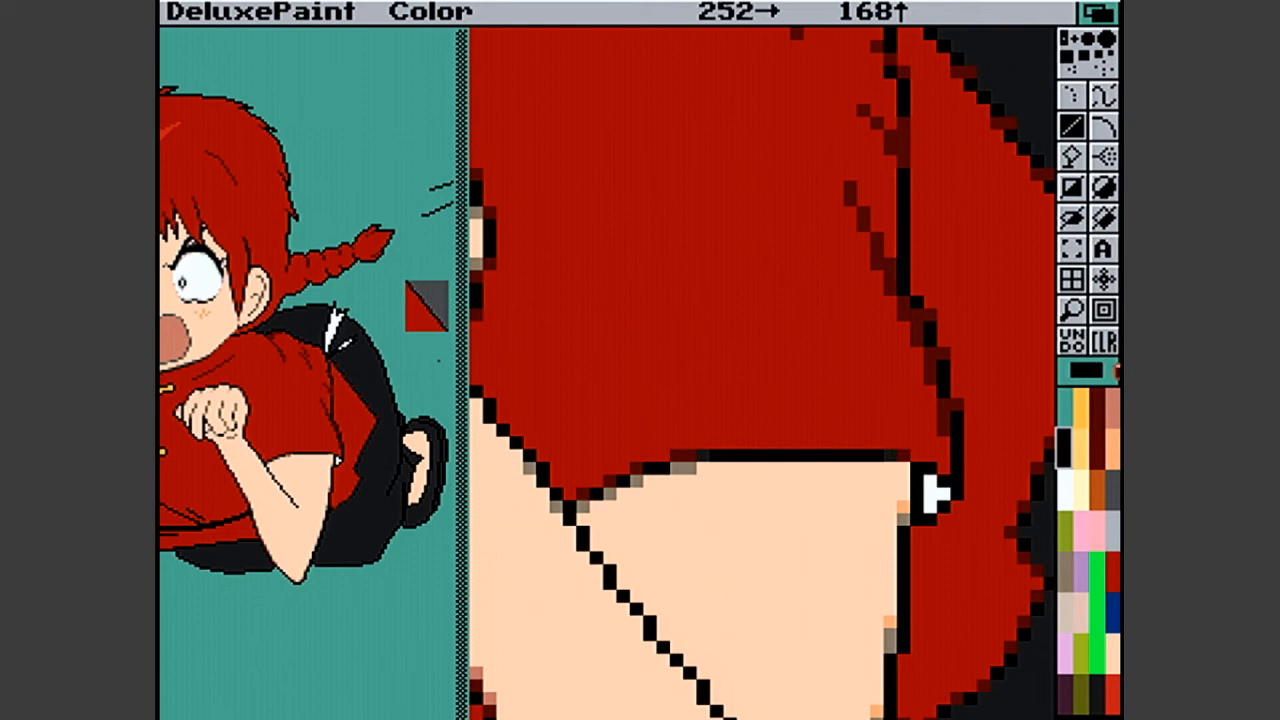
left_click(1112, 690)
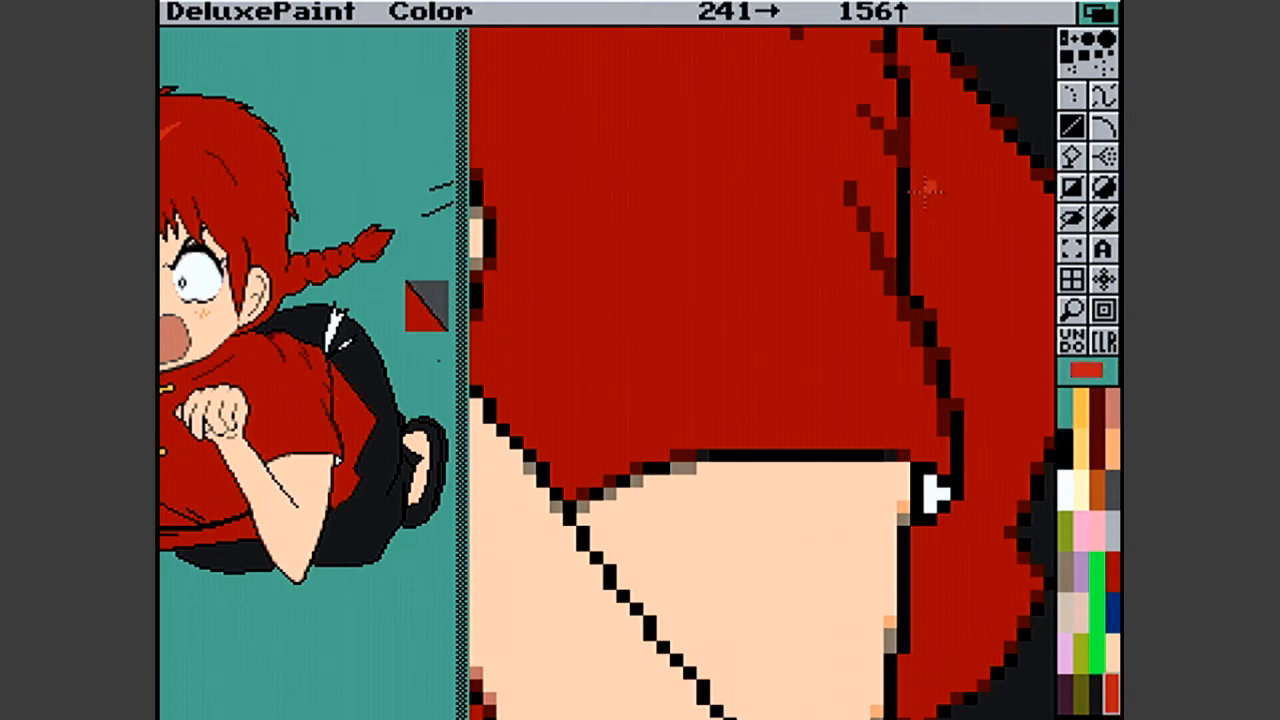
left_click(901, 69)
left_click(1112, 531)
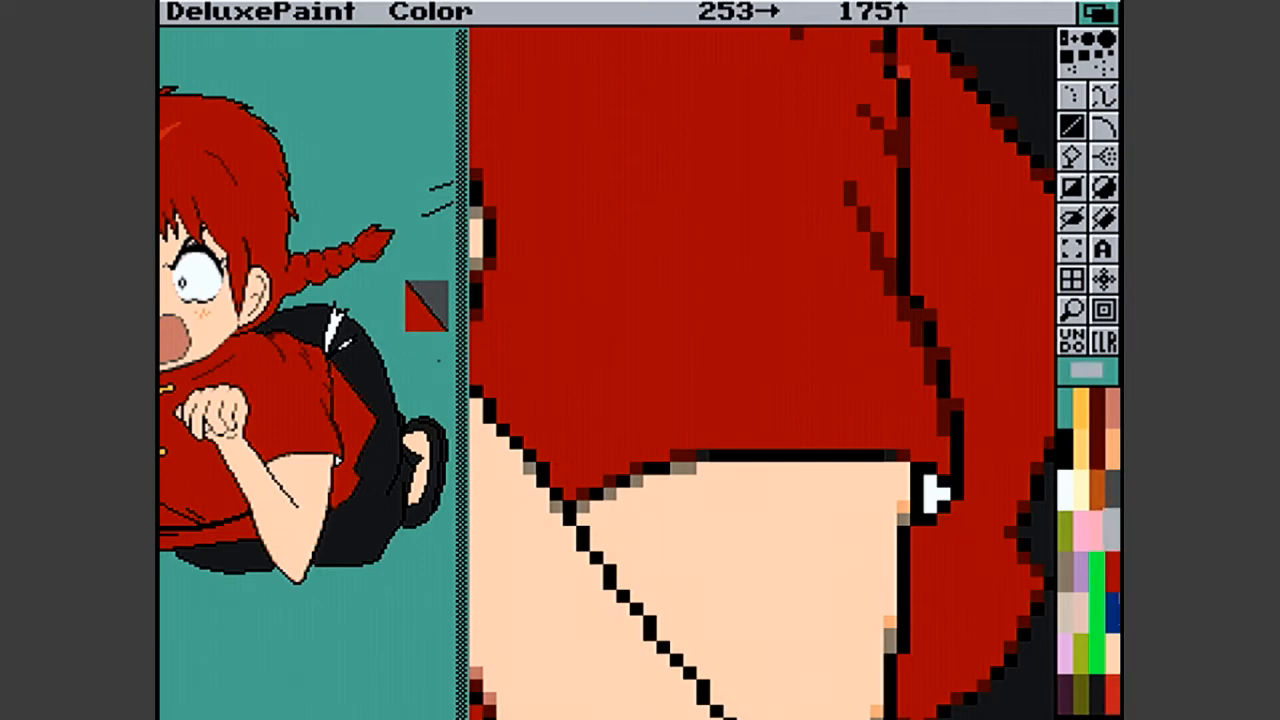
left_click(1112, 578)
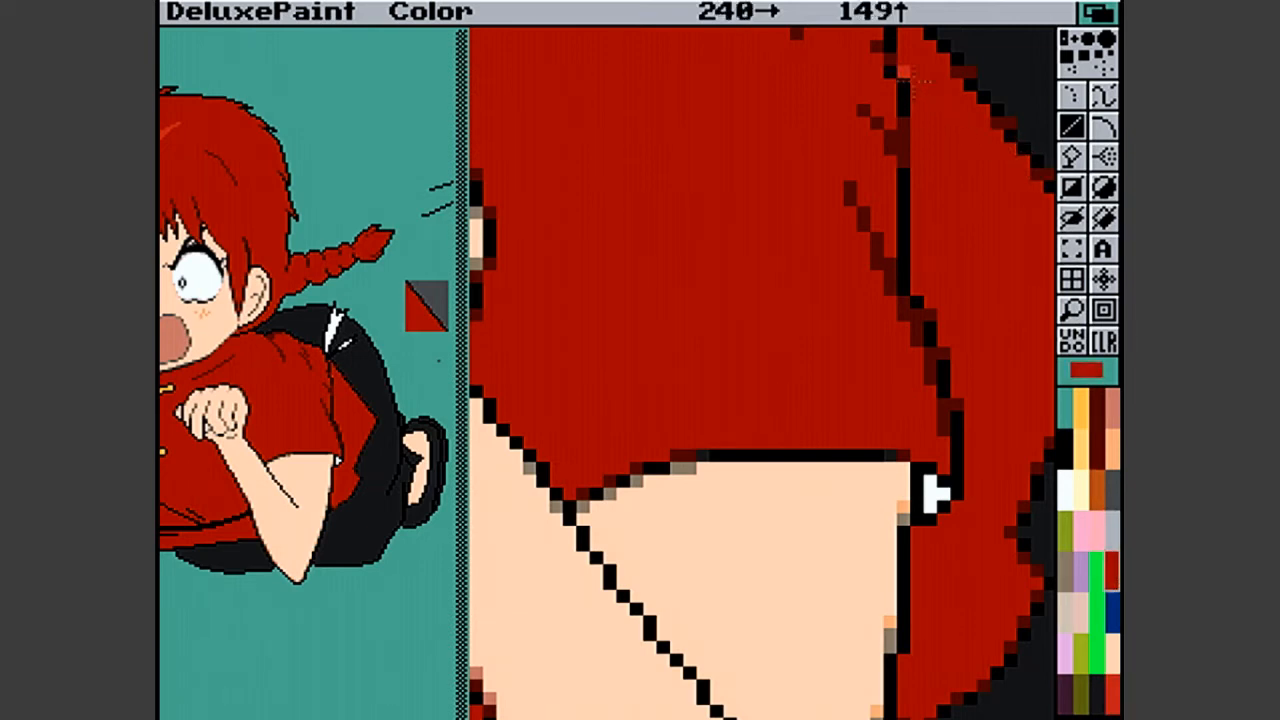
- Soften the upper sleeve seam with dark red pixels, up to where it meets the black trousers
left_click(1100, 406)
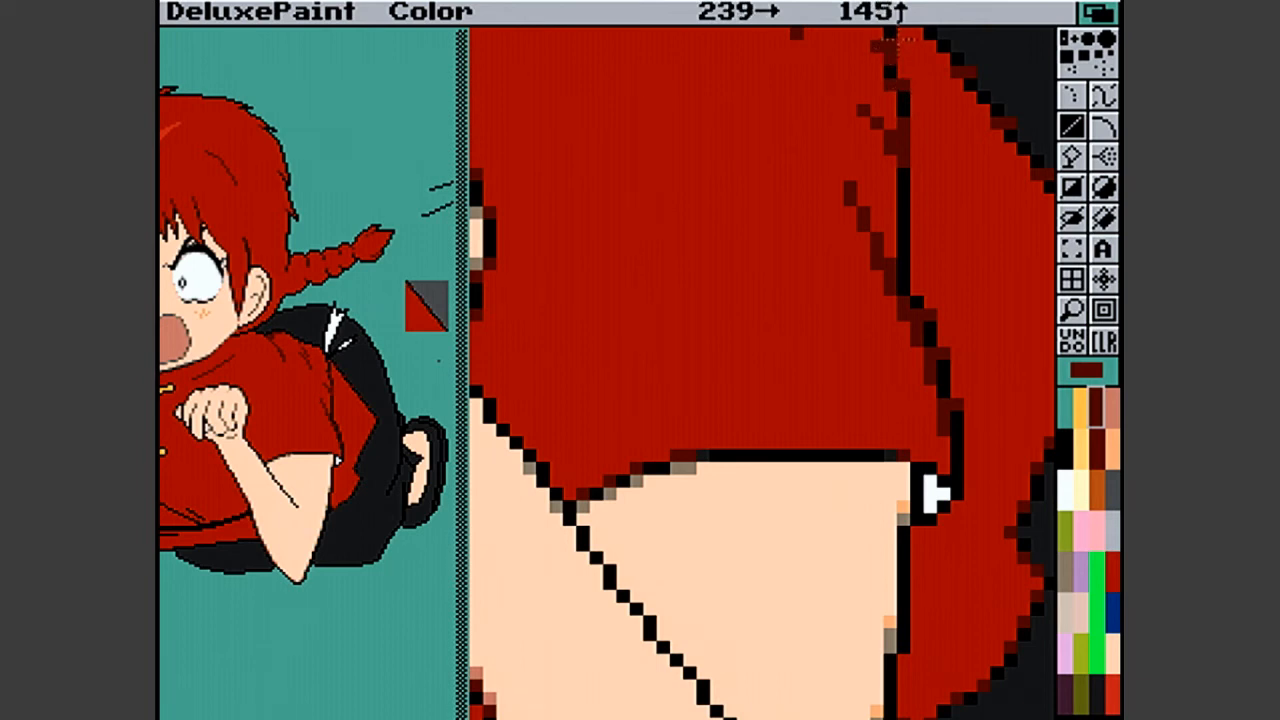
key("n")
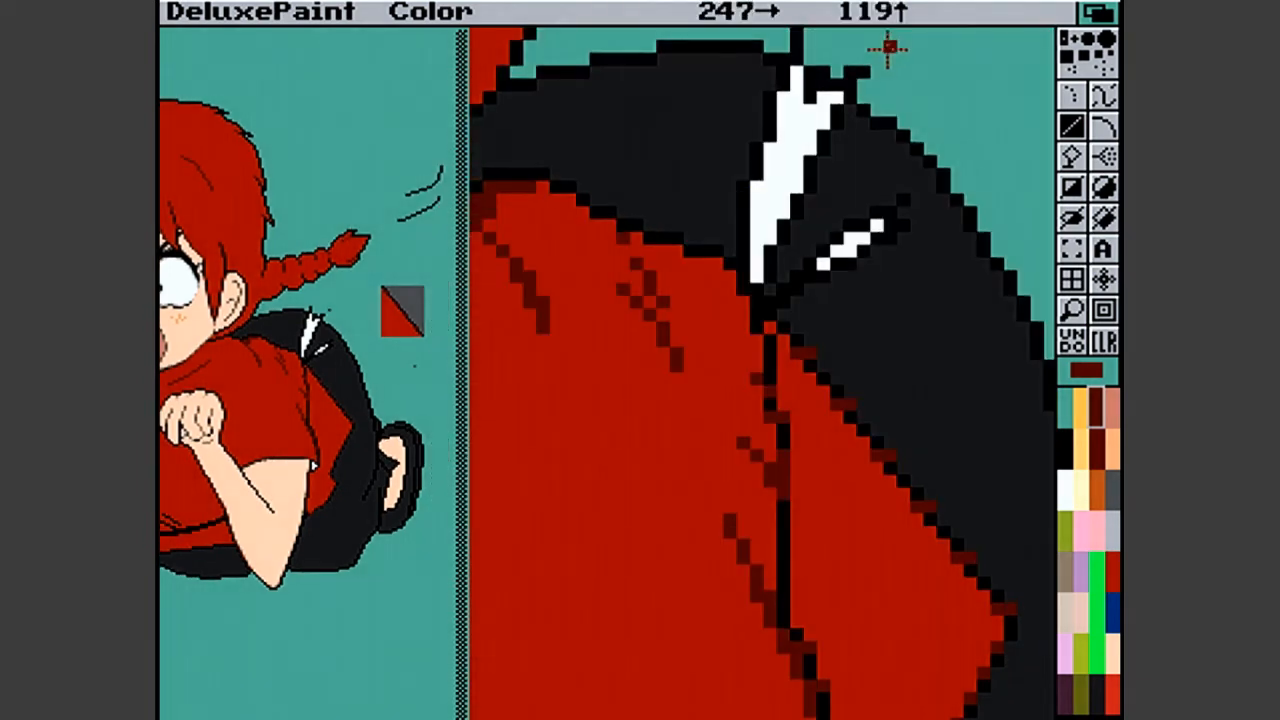
left_click(762, 325)
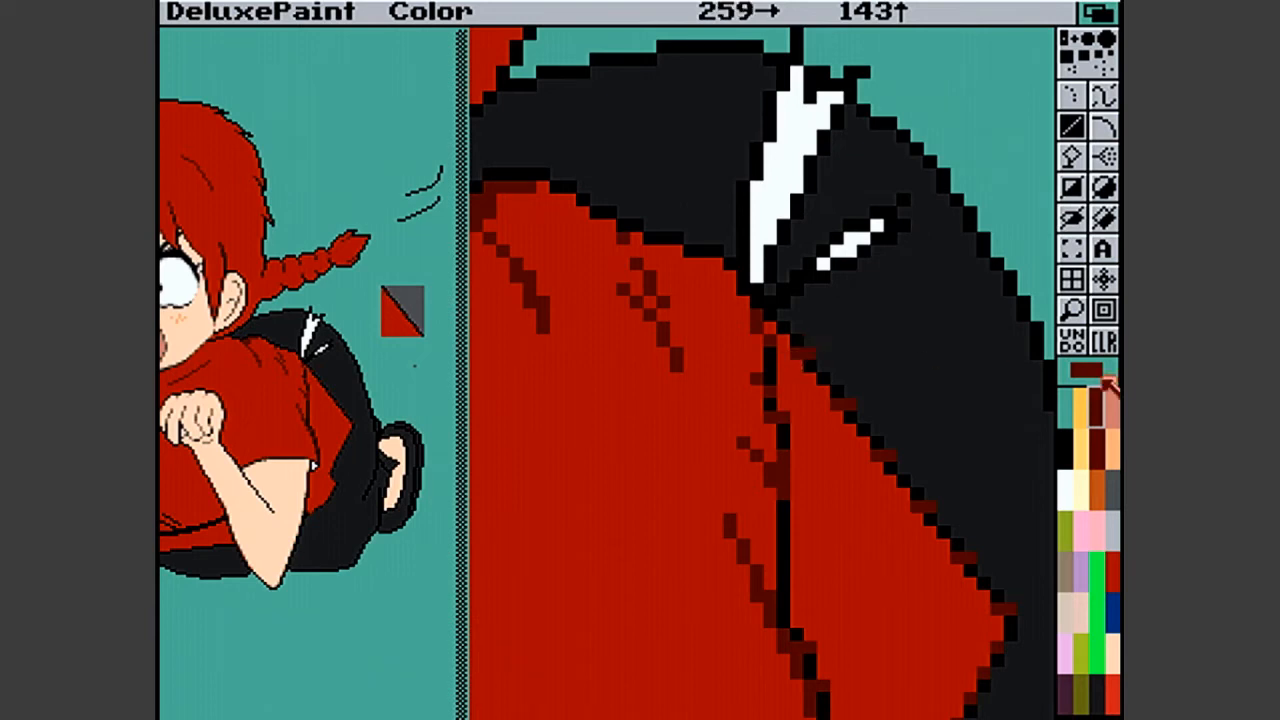
- Leave the magnified view and erase the red and grey test swatch and stray dot beside the character with a background-coloured filled rectangle
left_click(1072, 309)
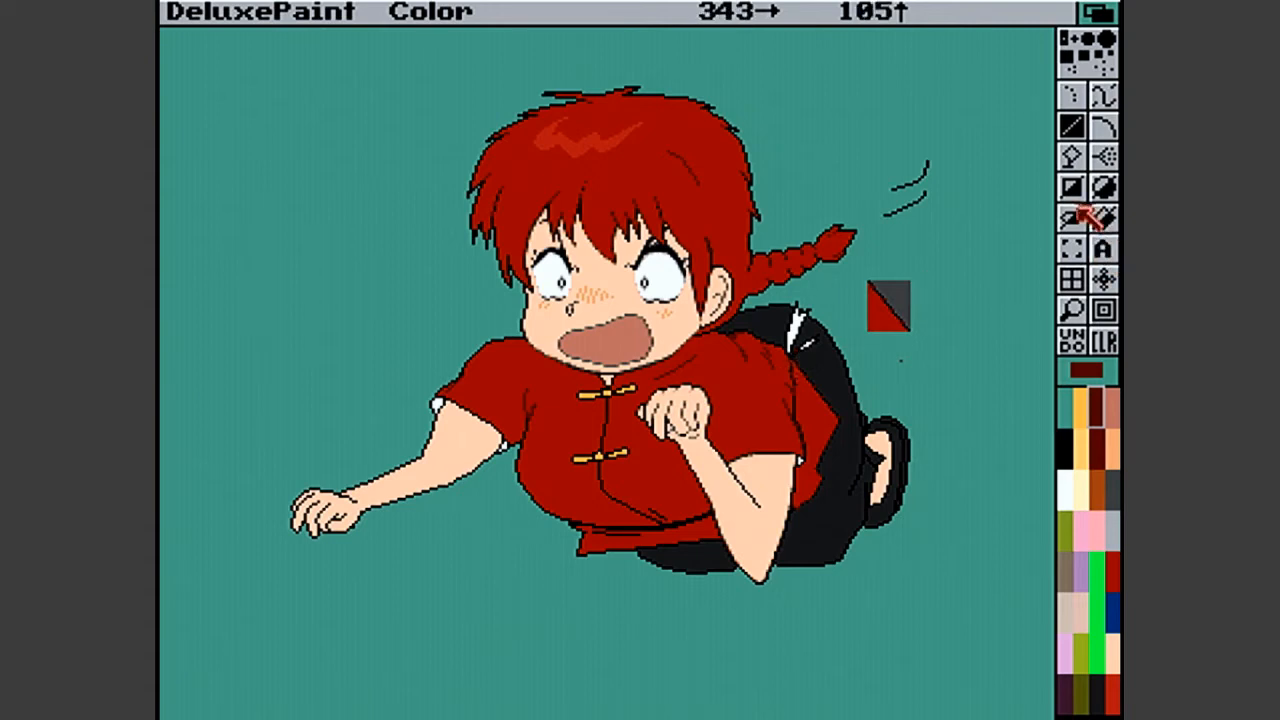
left_click(1068, 185)
left_click_drag(864, 276, 955, 366)
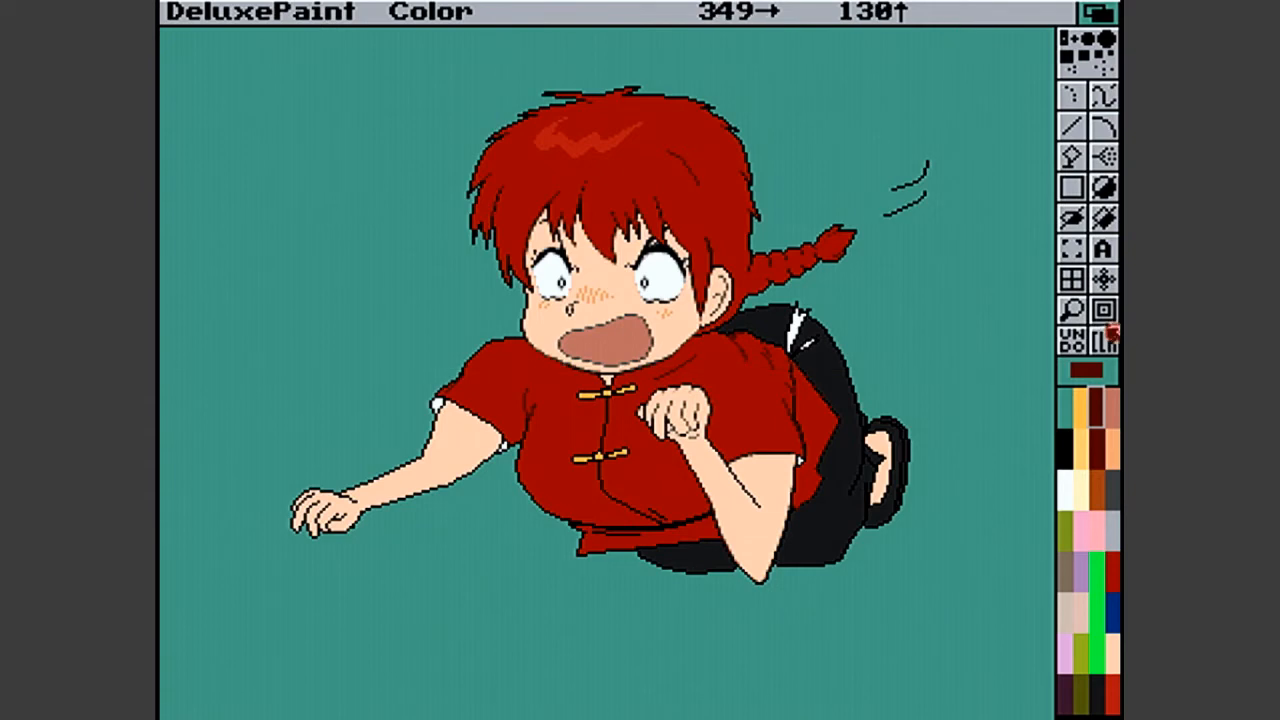
- Pick up the whole character as a custom brush, halve its size and double it again
left_click(1071, 248)
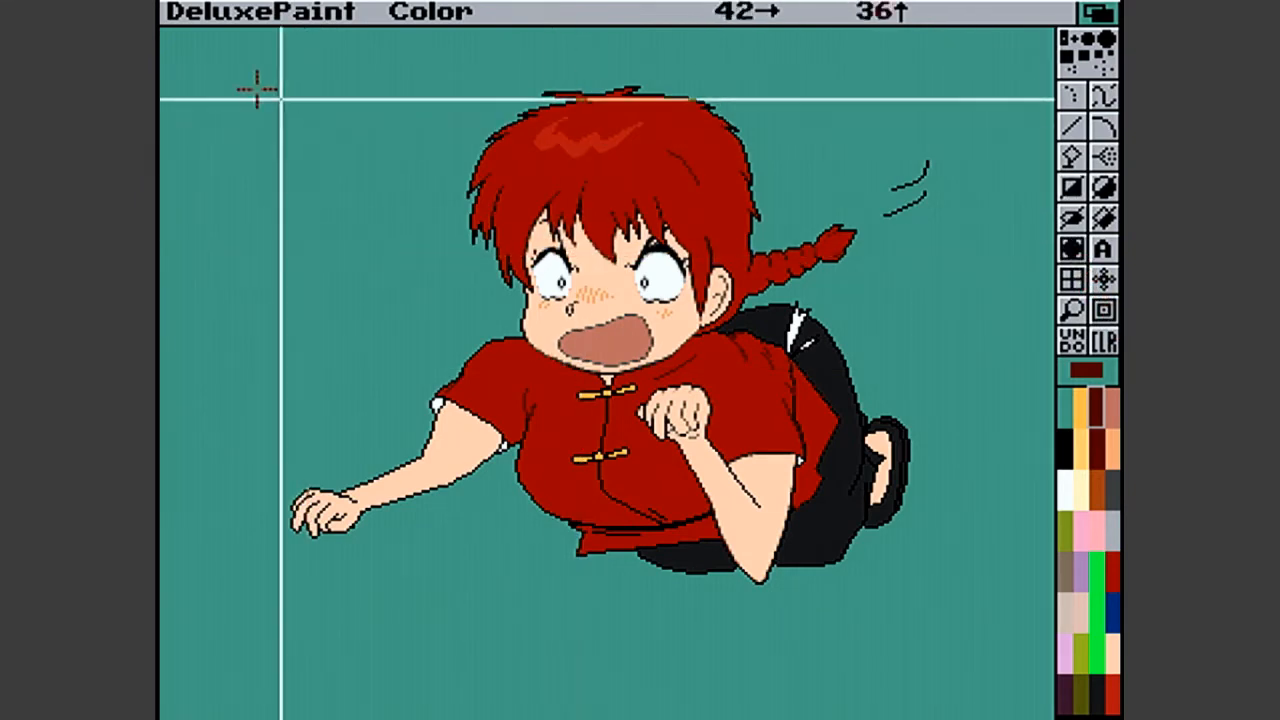
mouse_move(264, 78)
left_mouse_down()
mouse_move(916, 537)
mouse_move(1006, 671)
left_mouse_up()
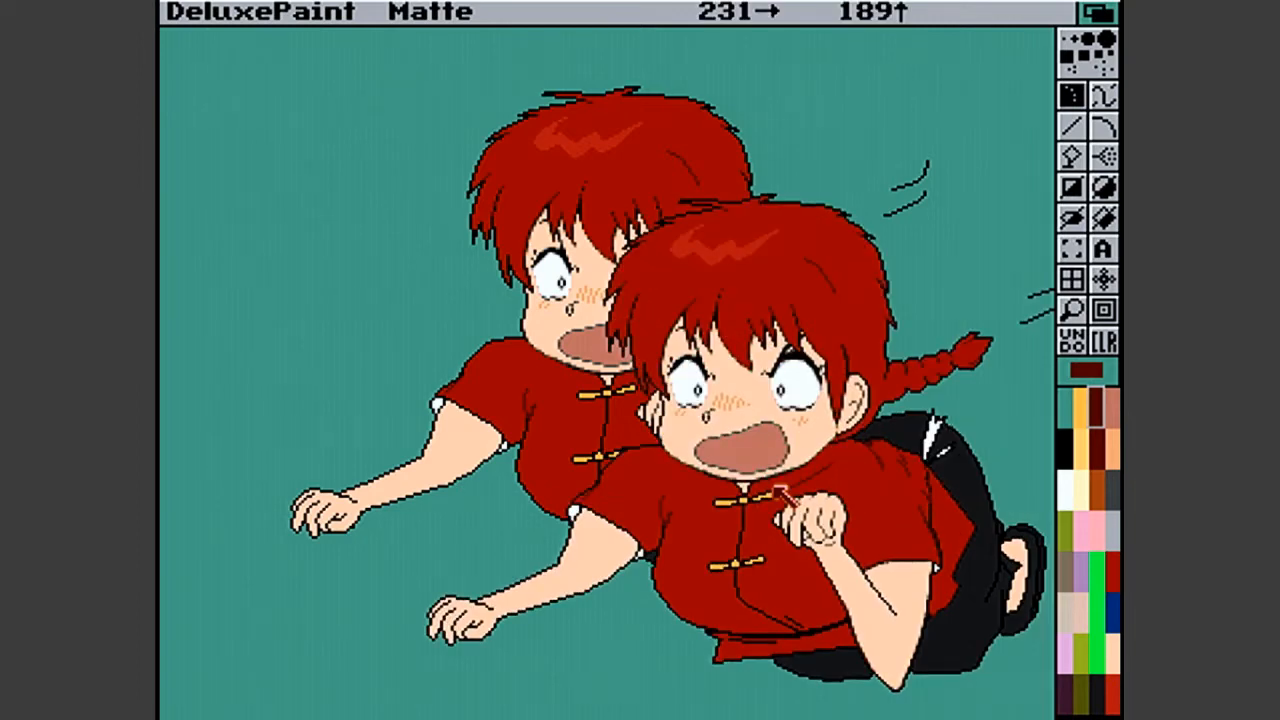
key("h")
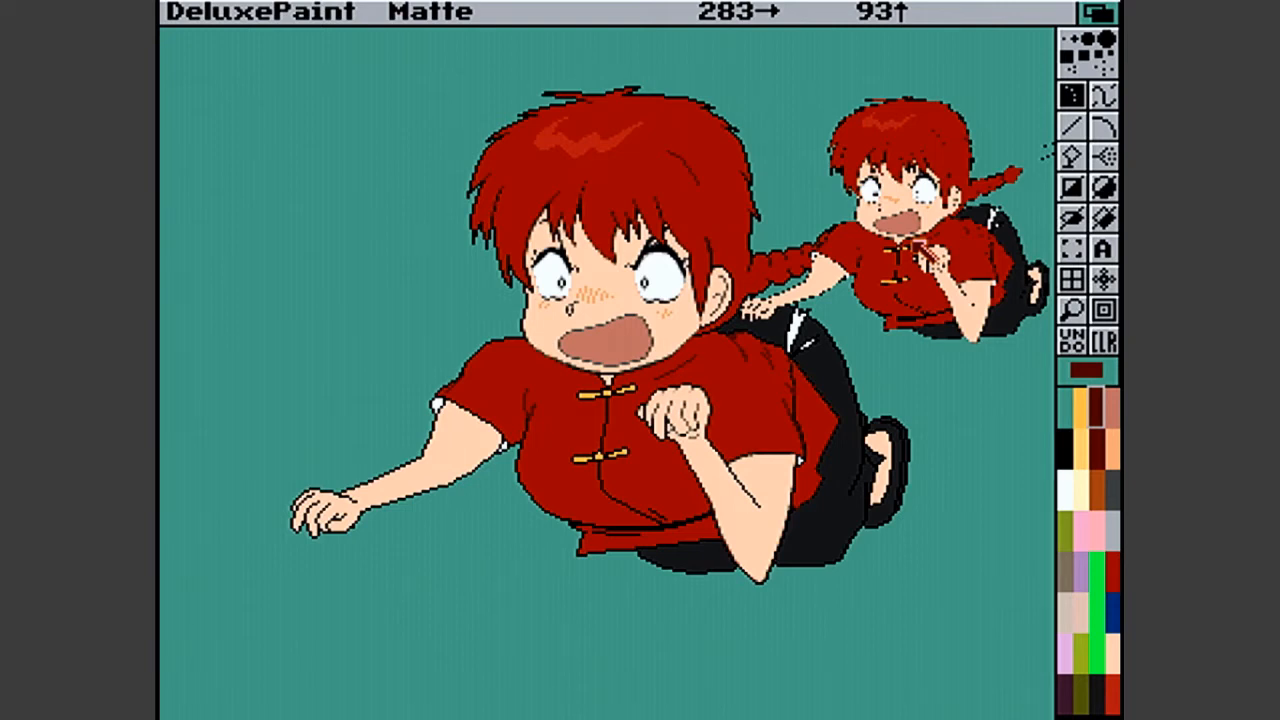
key("shift+h")
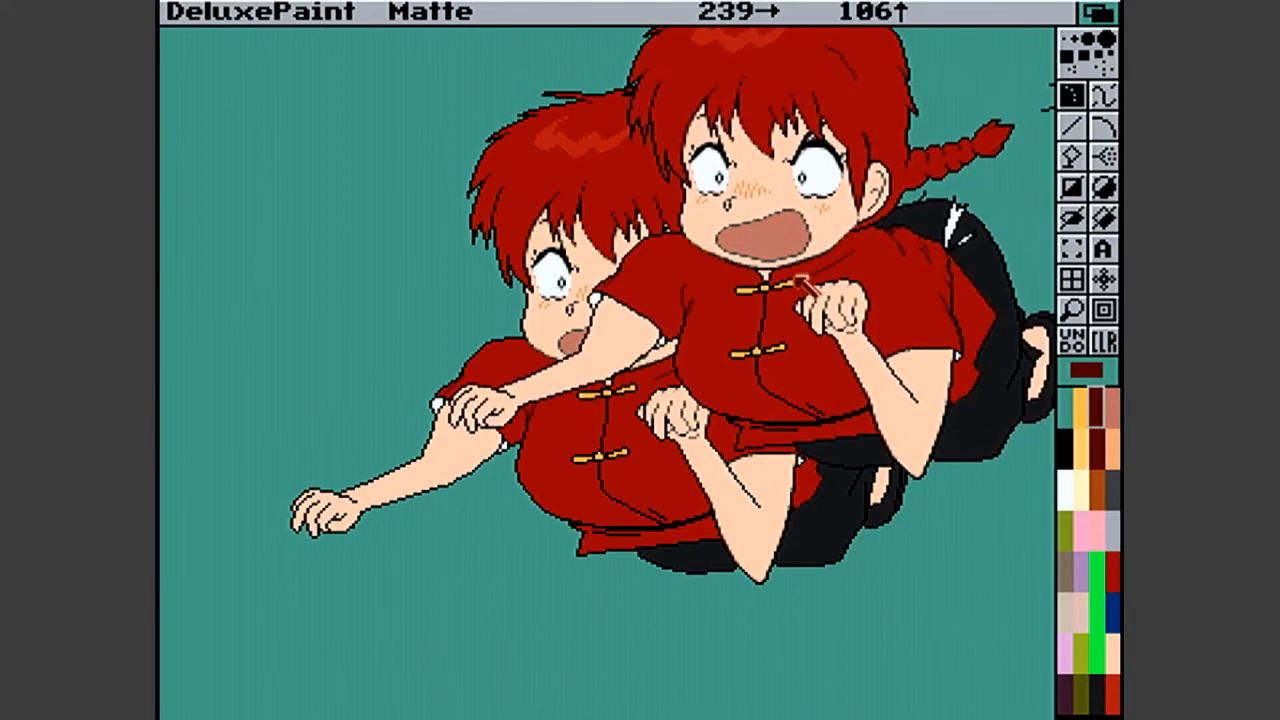
- Freely resize the character brush to a somewhat smaller size, and discard it for the single-pixel brush in Color mode
key("shift+z")
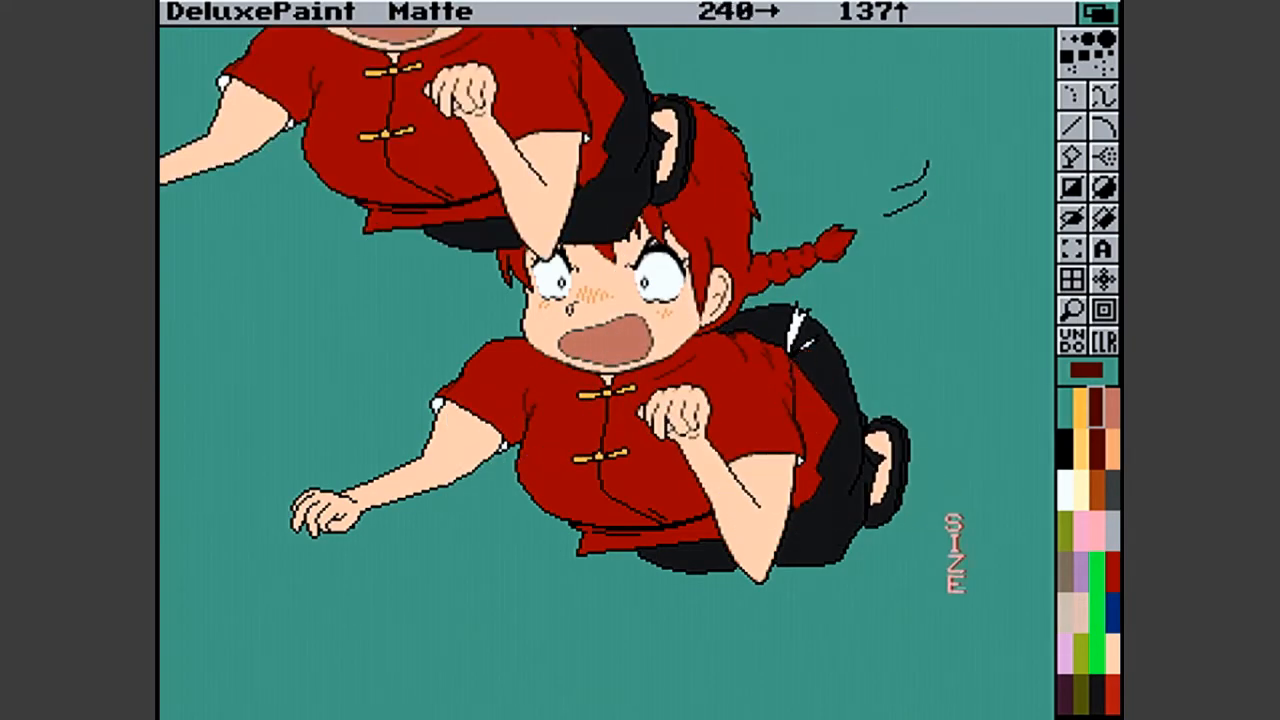
left_click_drag(976, 614, 815, 540)
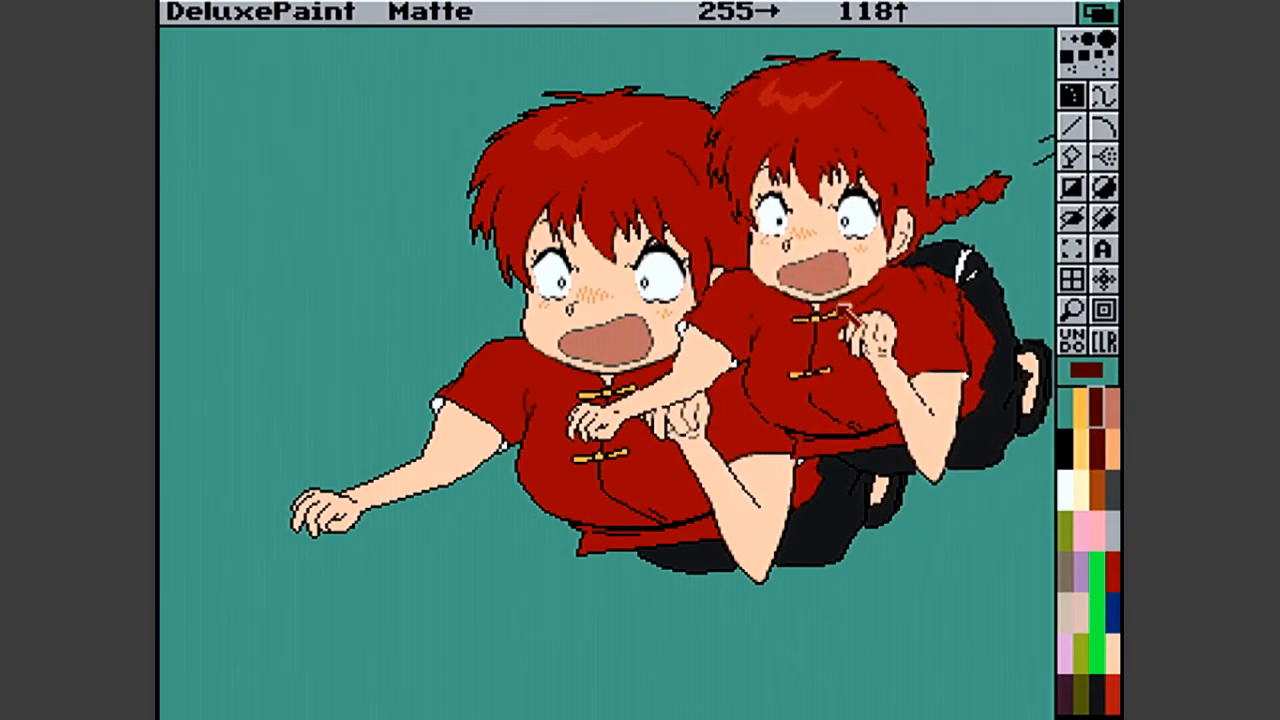
key(".")
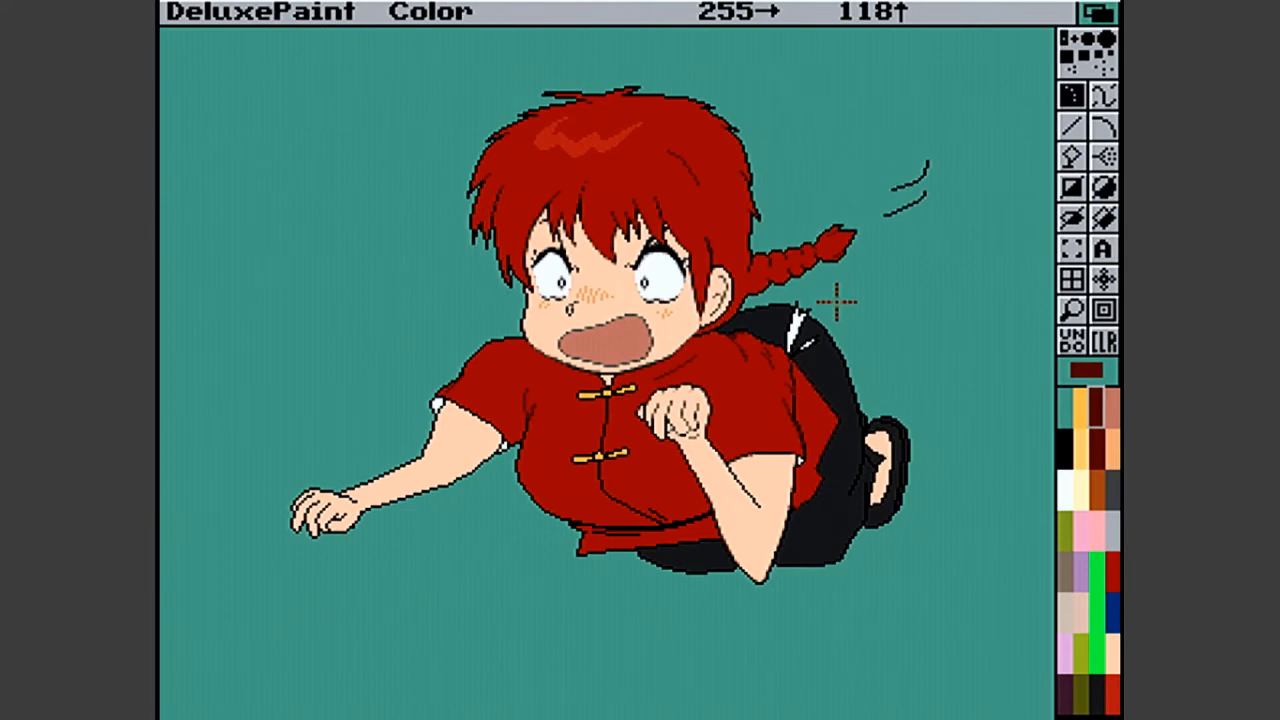
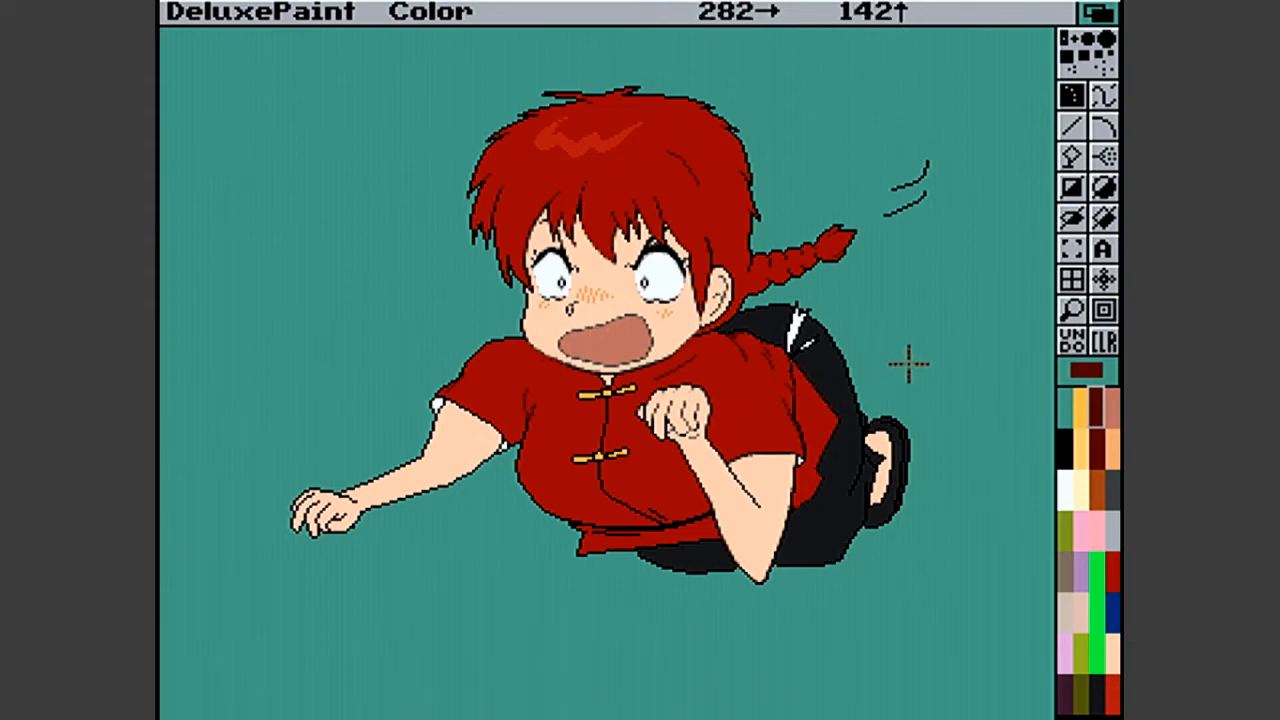
- Magnify the shirt's lower hem above the black trousers and put dark red pixels on the steps of its outline
left_click(1066, 314)
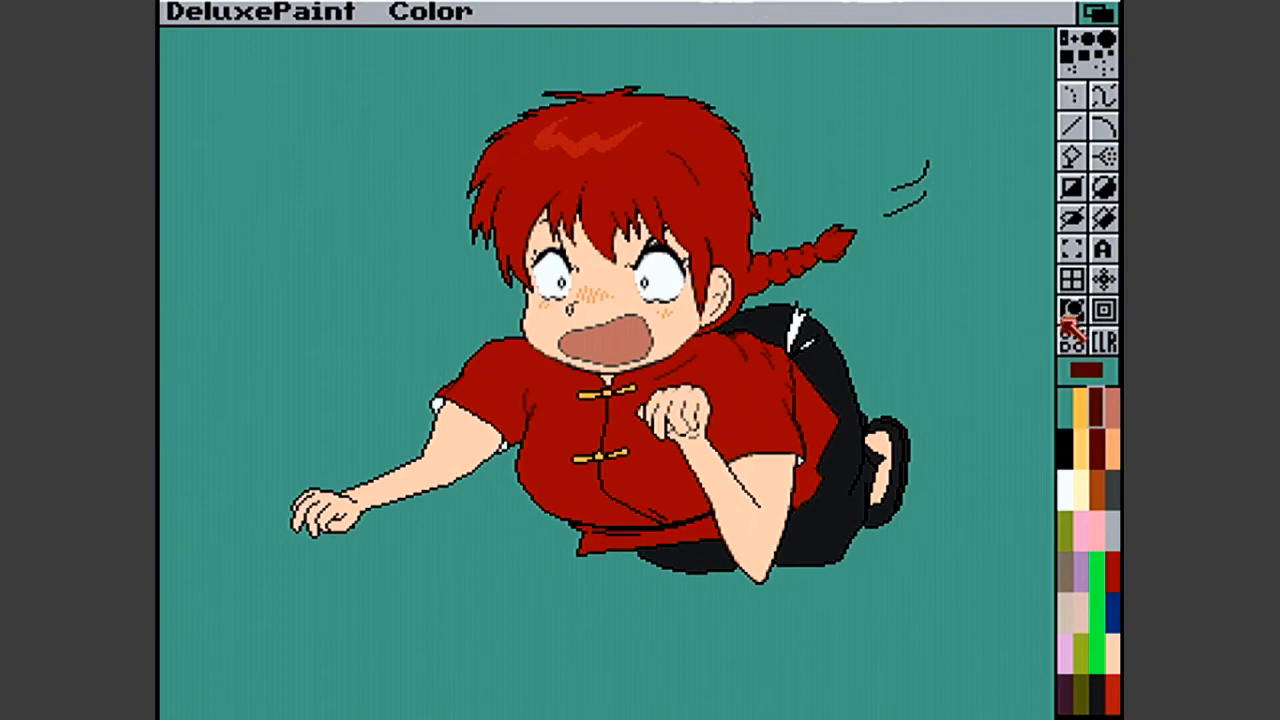
left_click(684, 545)
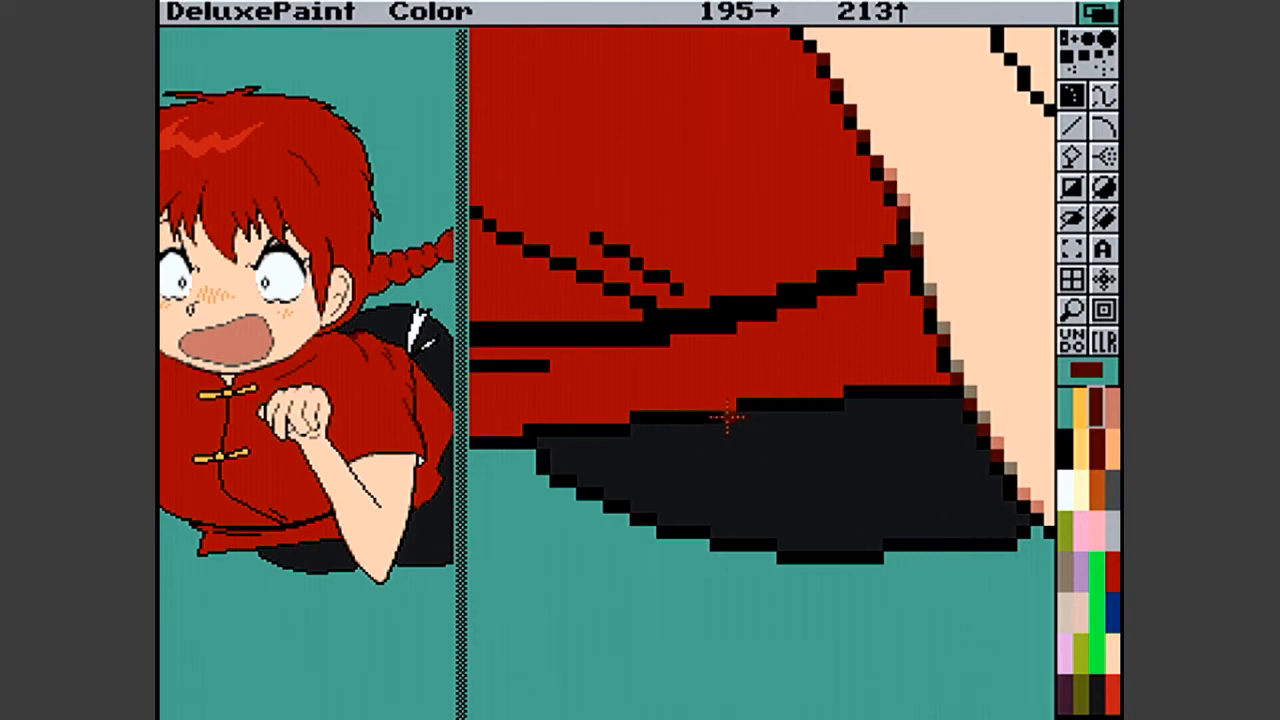
left_click(727, 417)
left_click(830, 405)
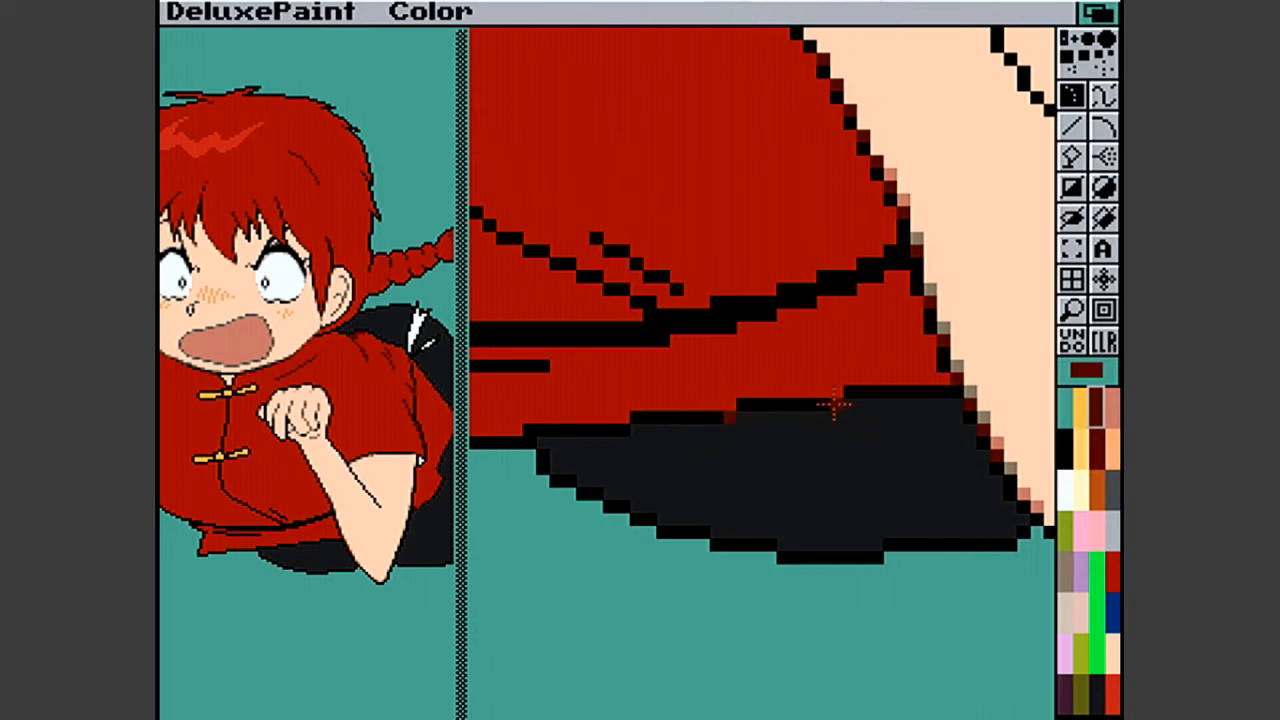
left_click(622, 432)
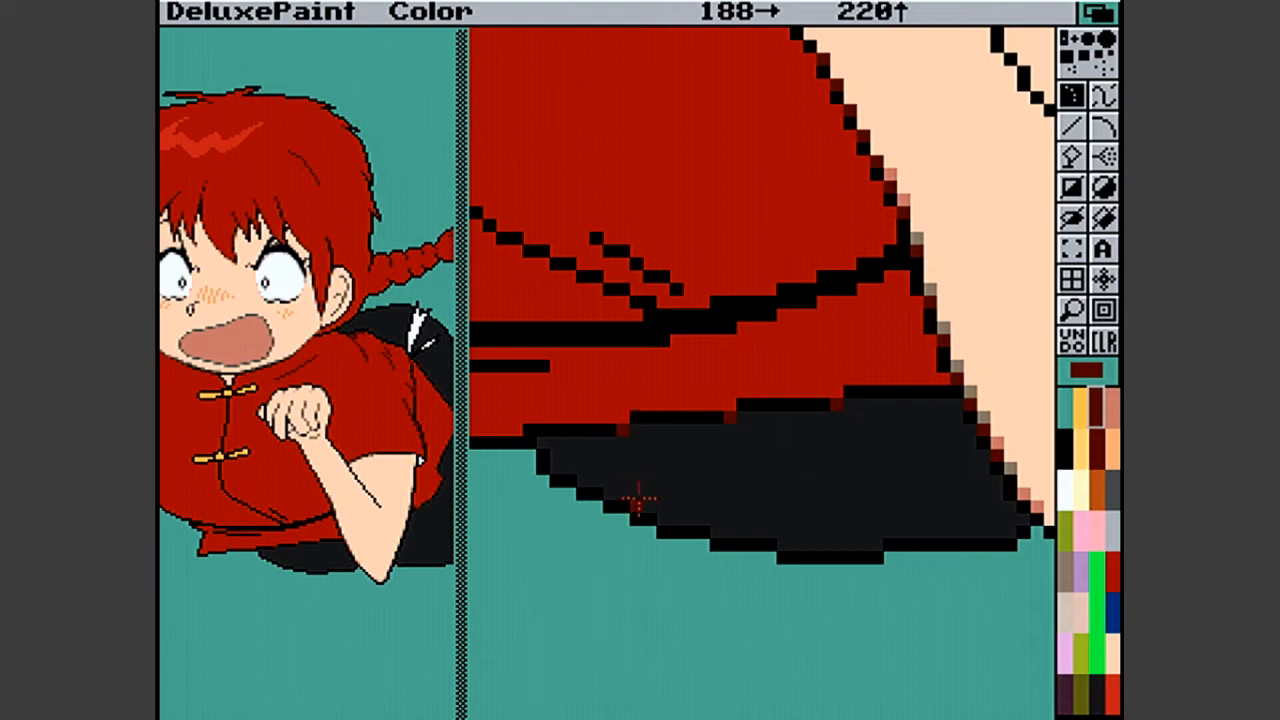
left_click(625, 420)
left_click(734, 405)
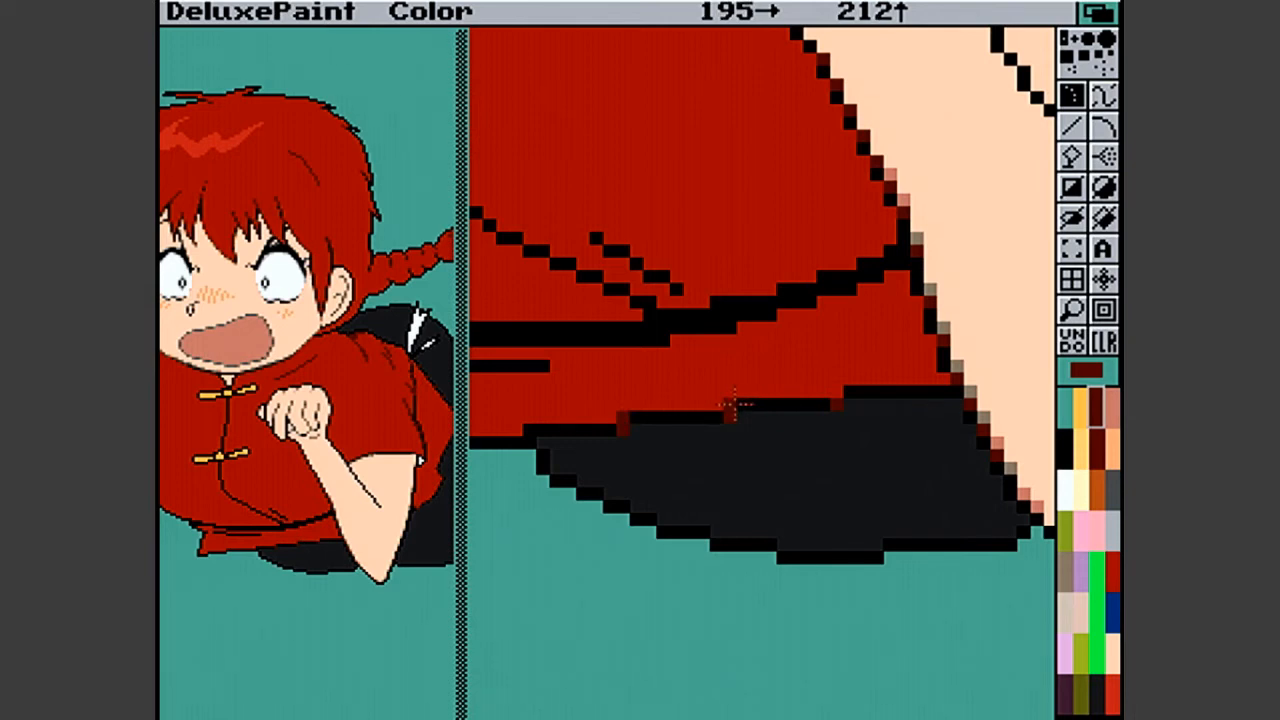
left_click(836, 400)
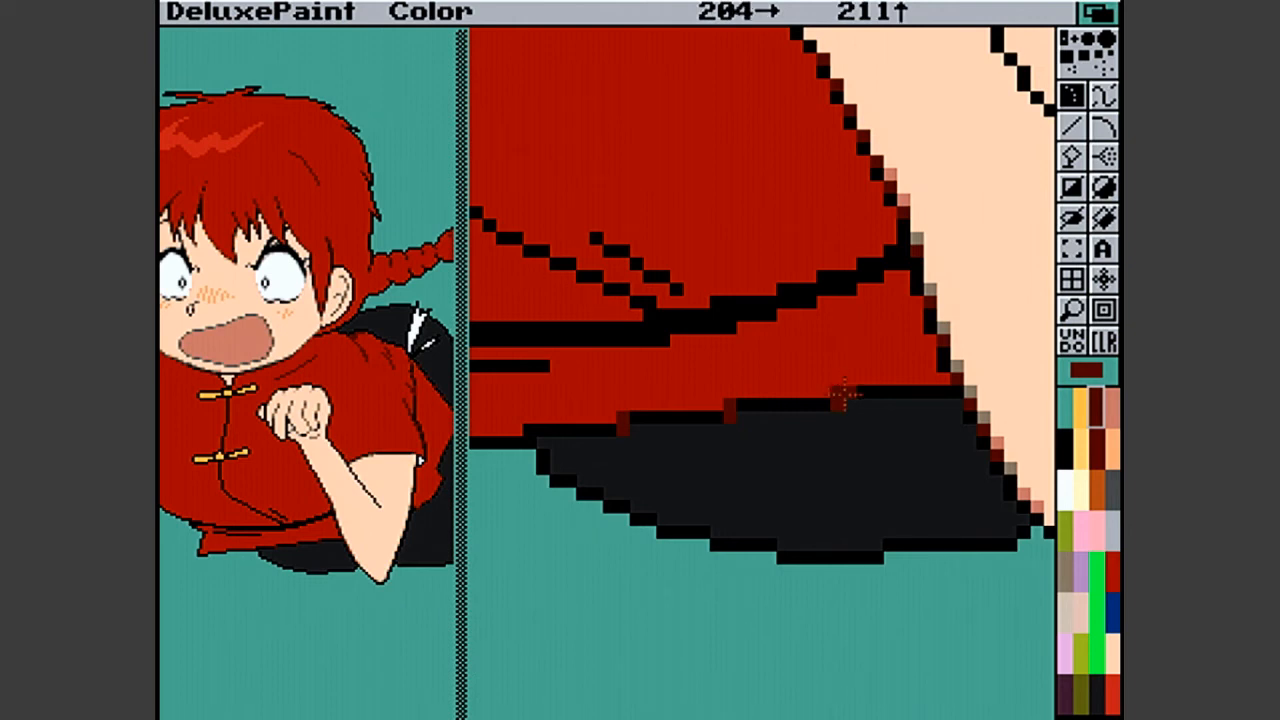
- Try dark purple and grey on the trouser-side pixels of the hem steps, and repaint them in the trousers' near-black
left_click(1112, 506)
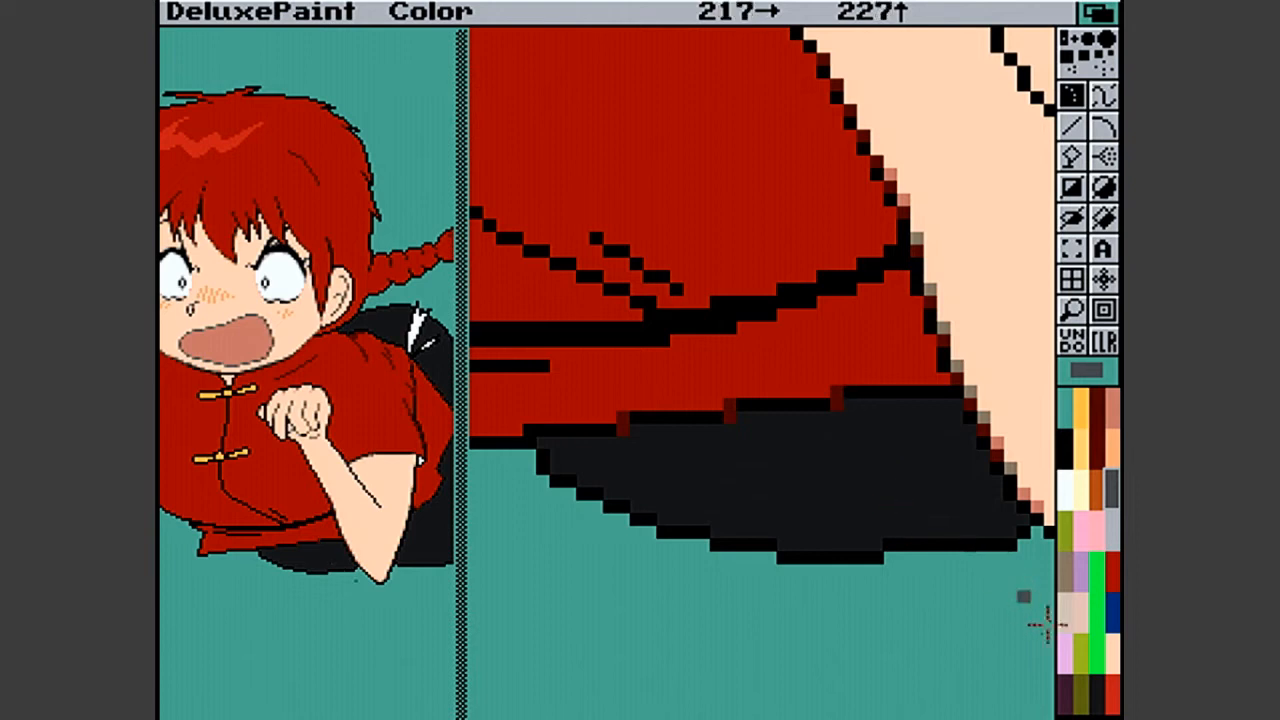
left_click(1067, 686)
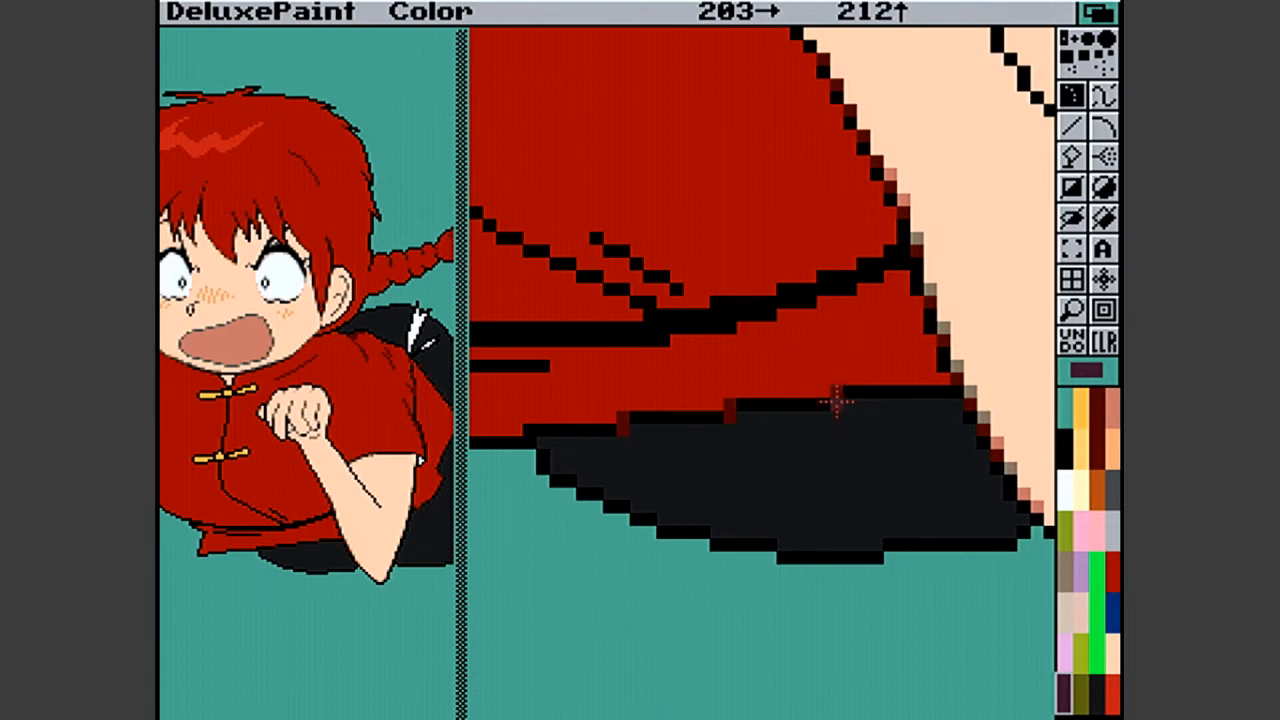
left_click(836, 403)
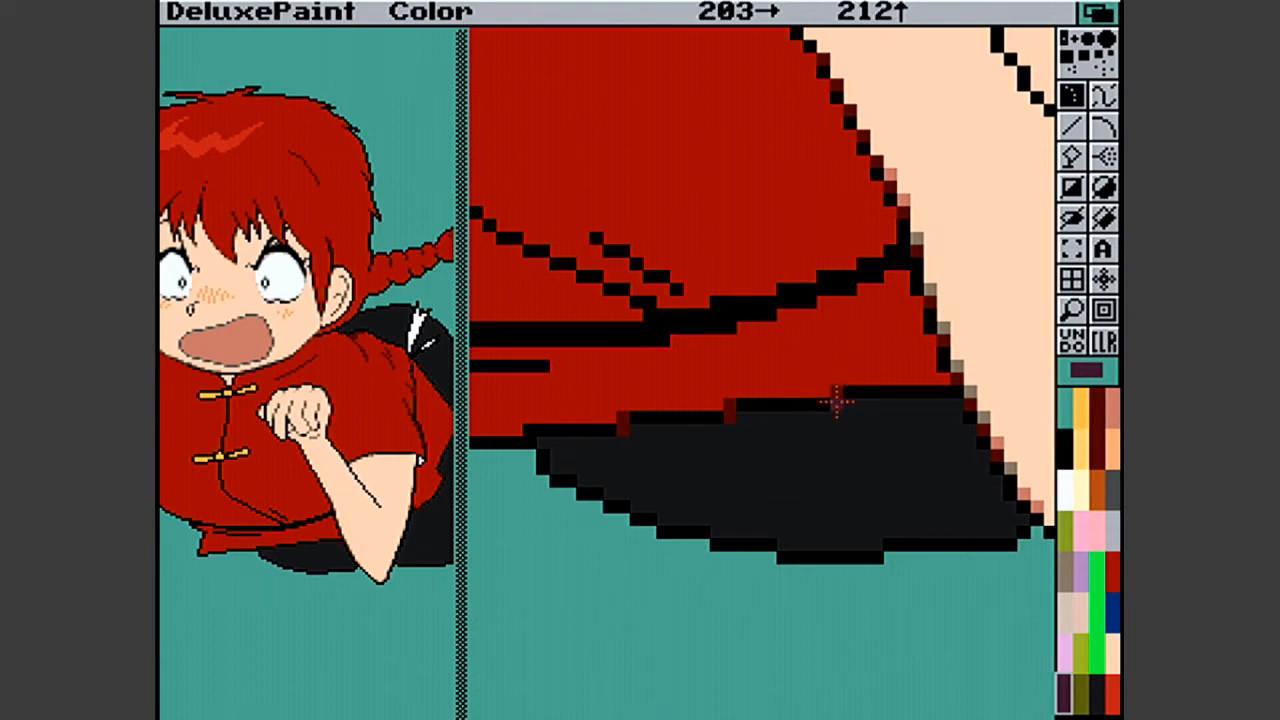
left_click(730, 417)
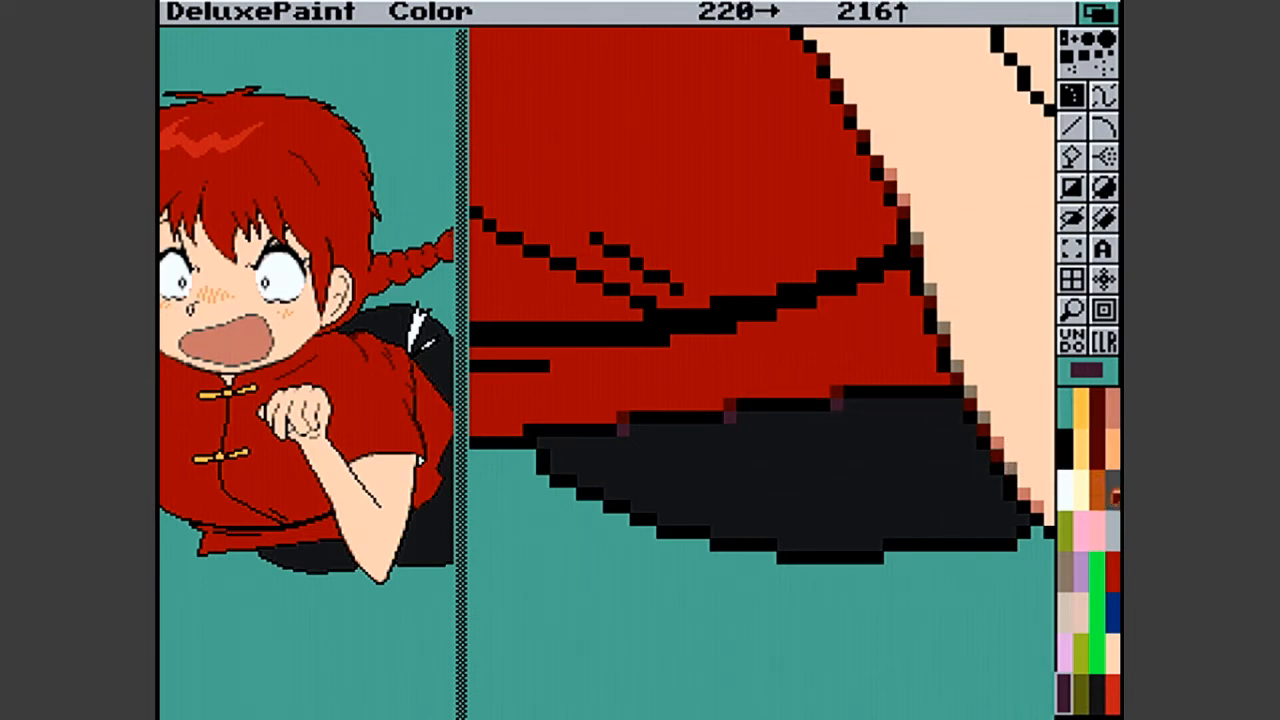
left_click(1112, 490)
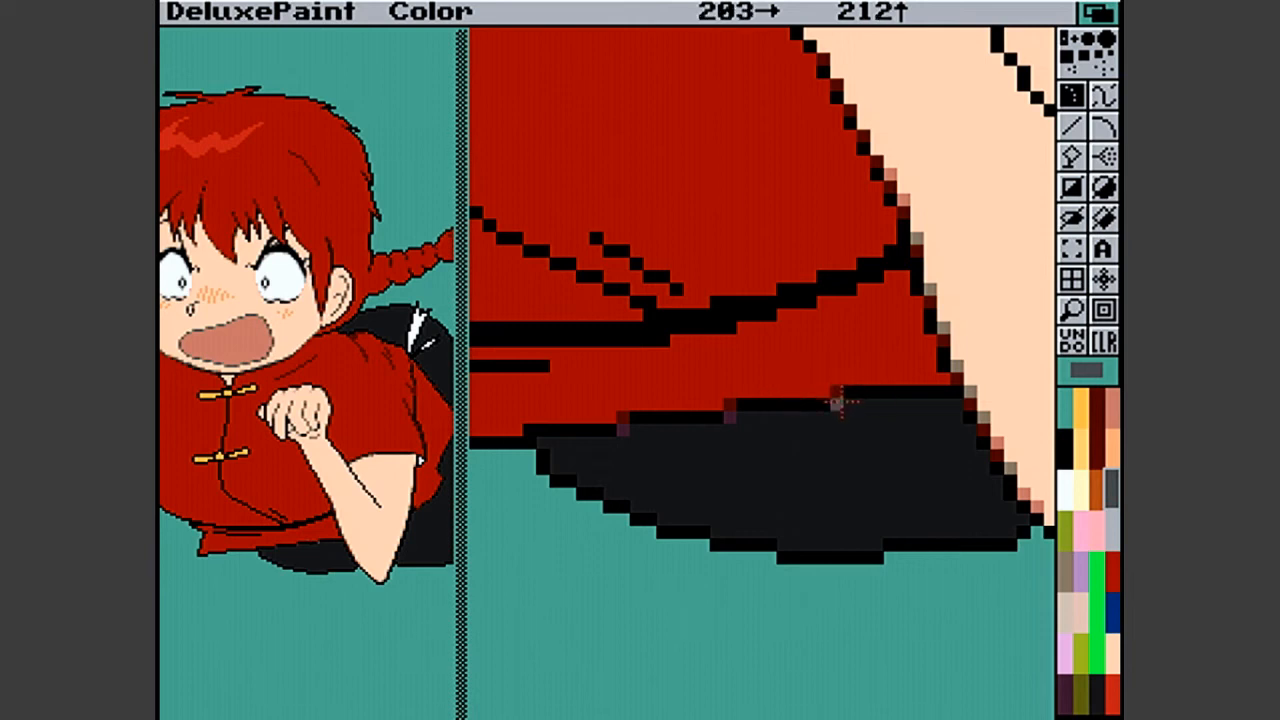
left_click(1095, 694)
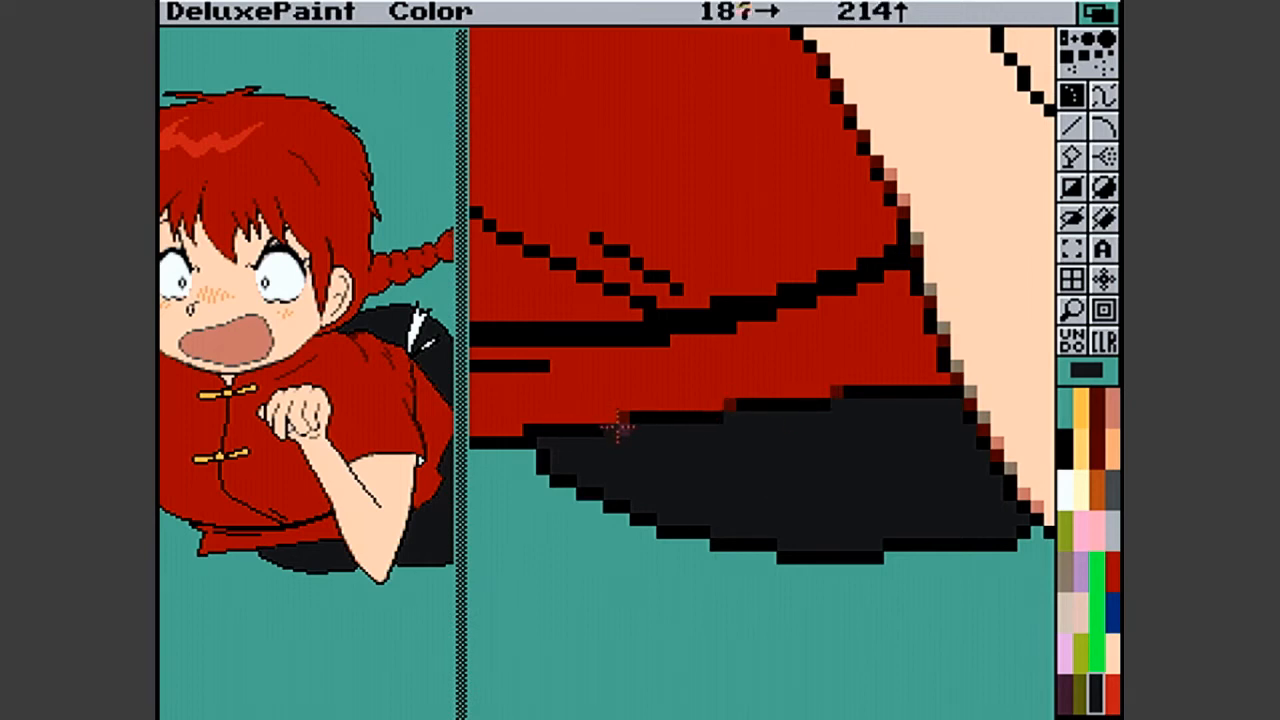
- Add a dark red pixel at the hem's remaining step and soften both sides of the waist seam near the arm
left_click(1100, 430)
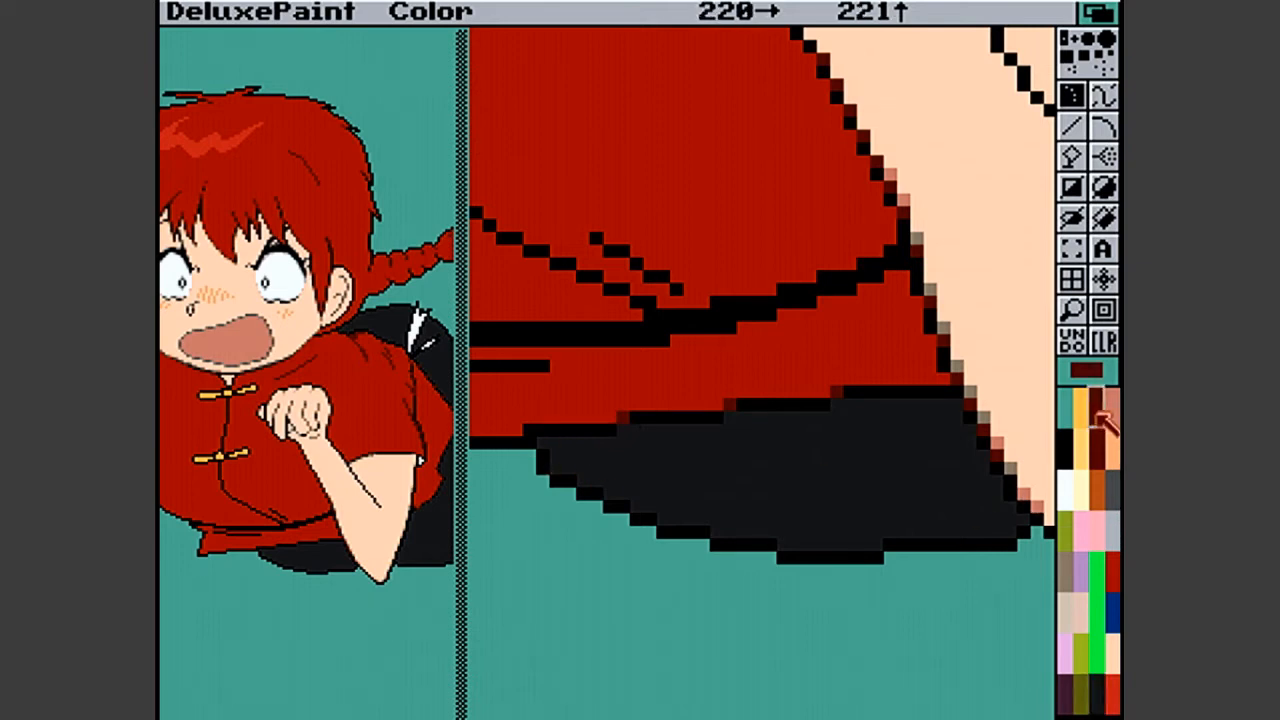
left_click(531, 434)
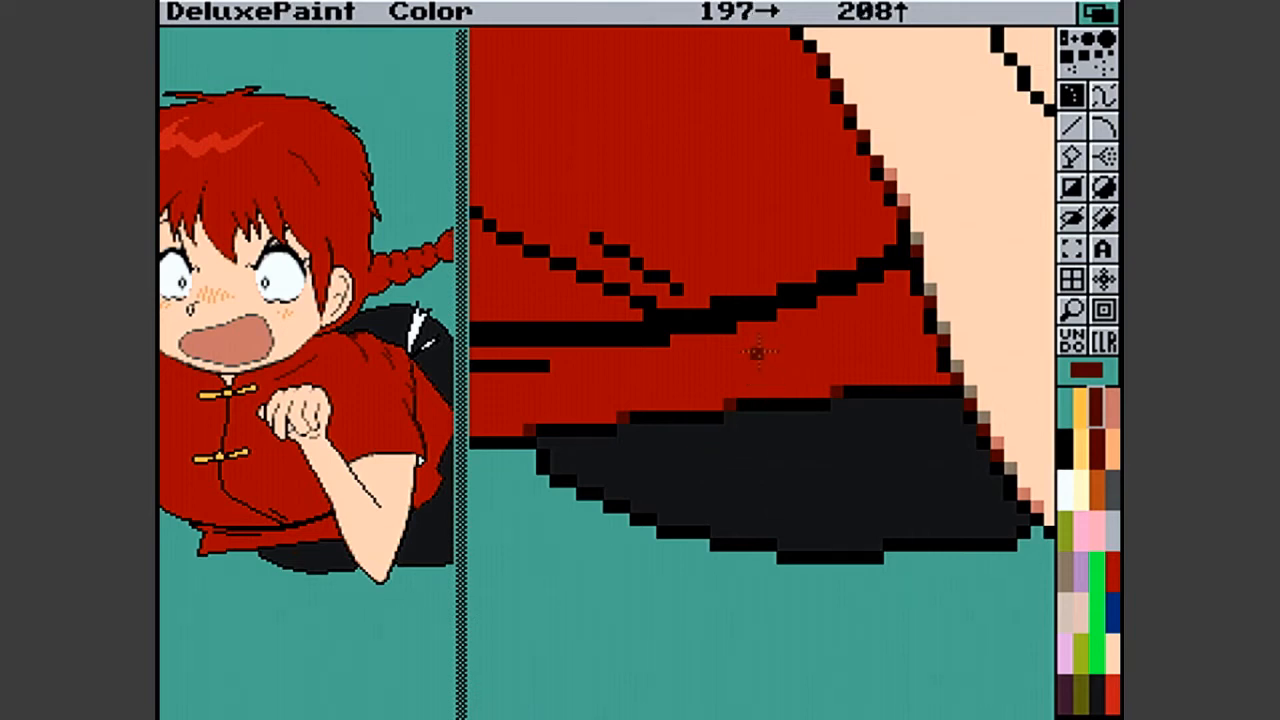
left_click(807, 304)
left_click(849, 290)
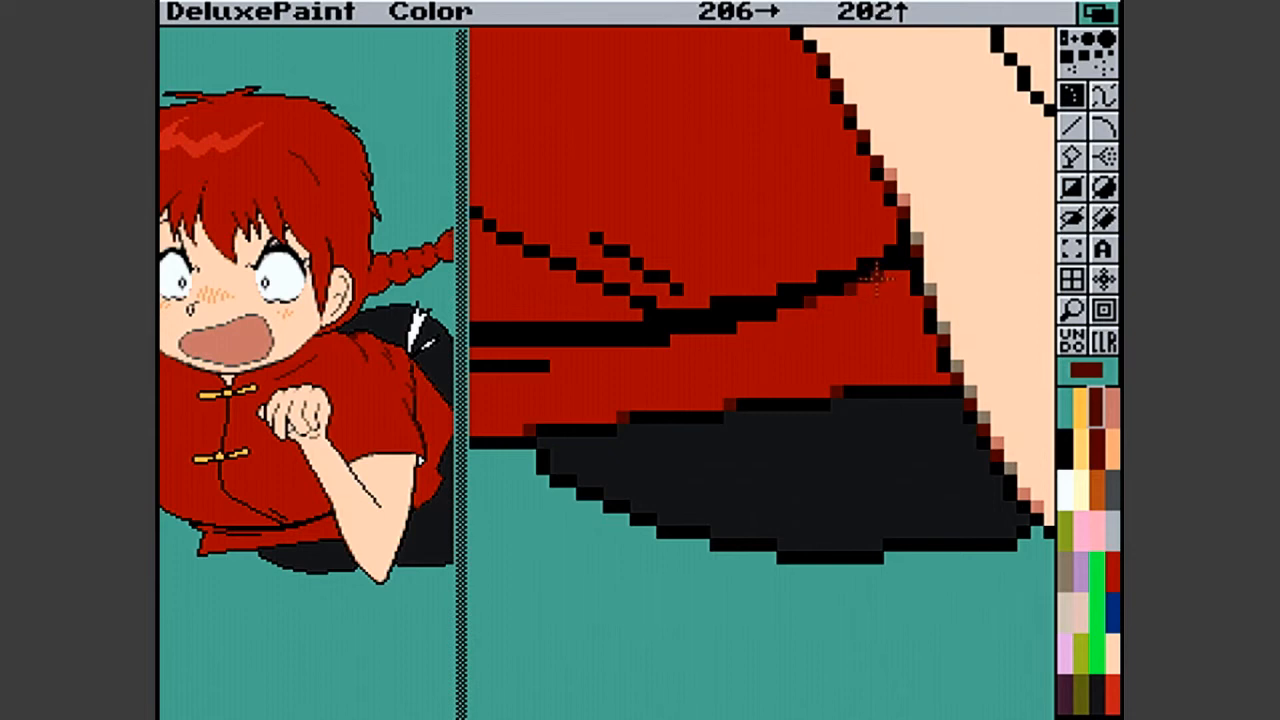
left_click(862, 264)
left_click(825, 277)
left_click(780, 288)
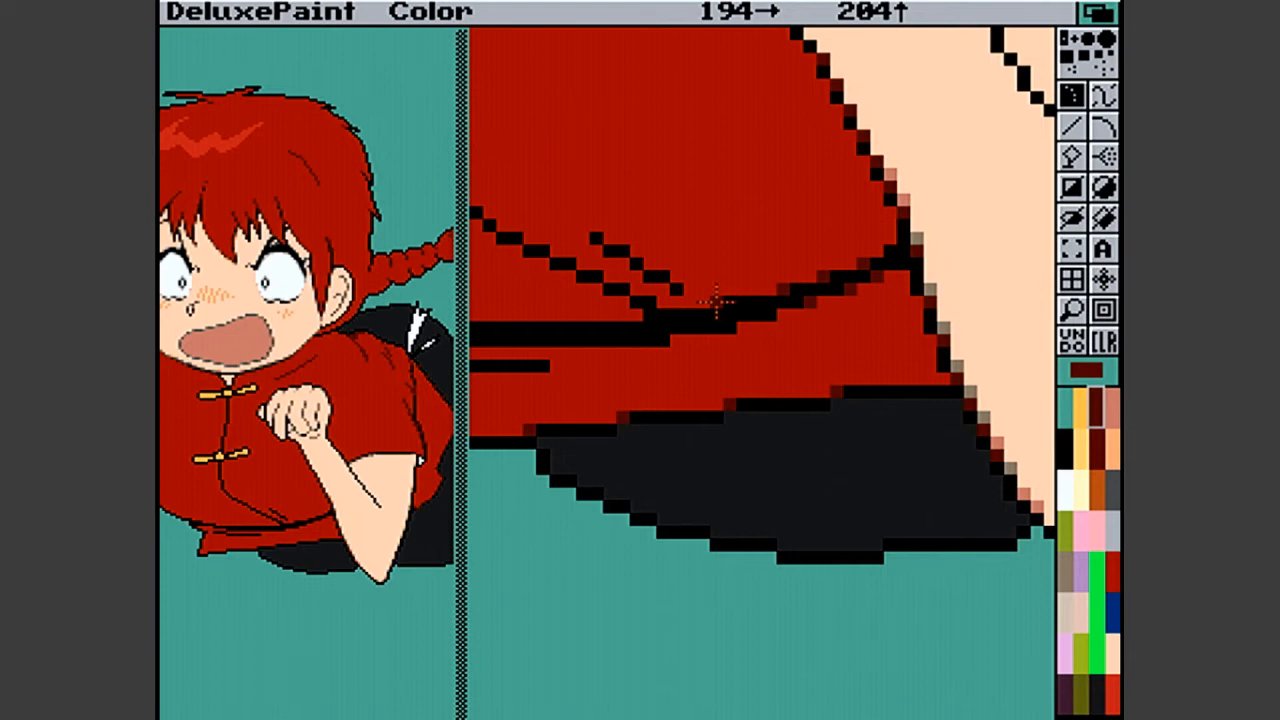
- Continue the dark red softening along both edges of the waist seam, from where the shirt folds meet it back towards the arm
left_click(716, 300)
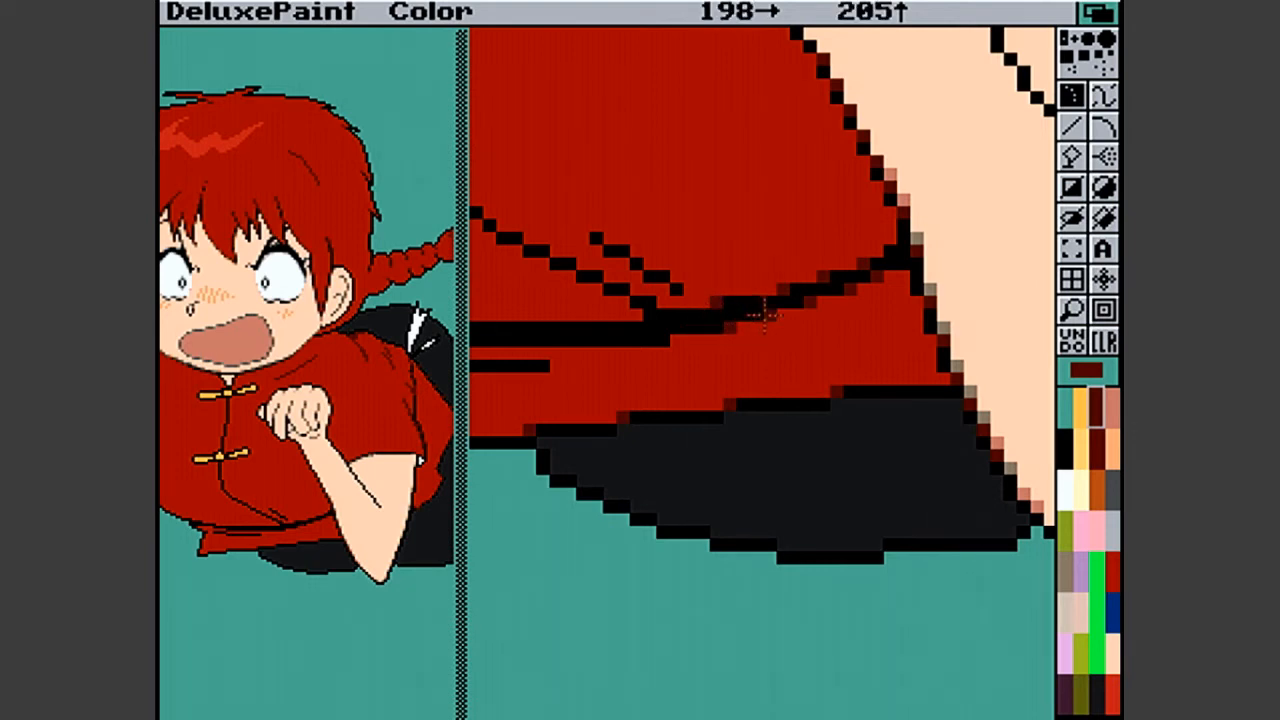
left_click(652, 316)
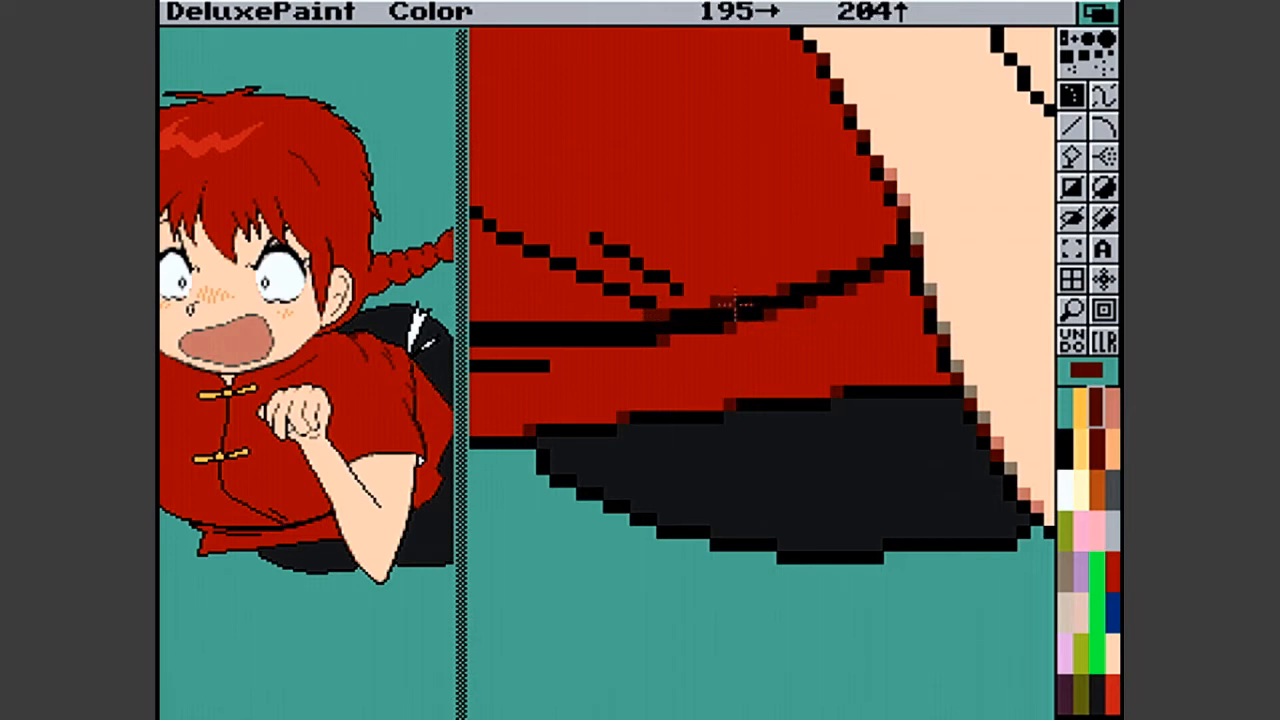
left_click(713, 325)
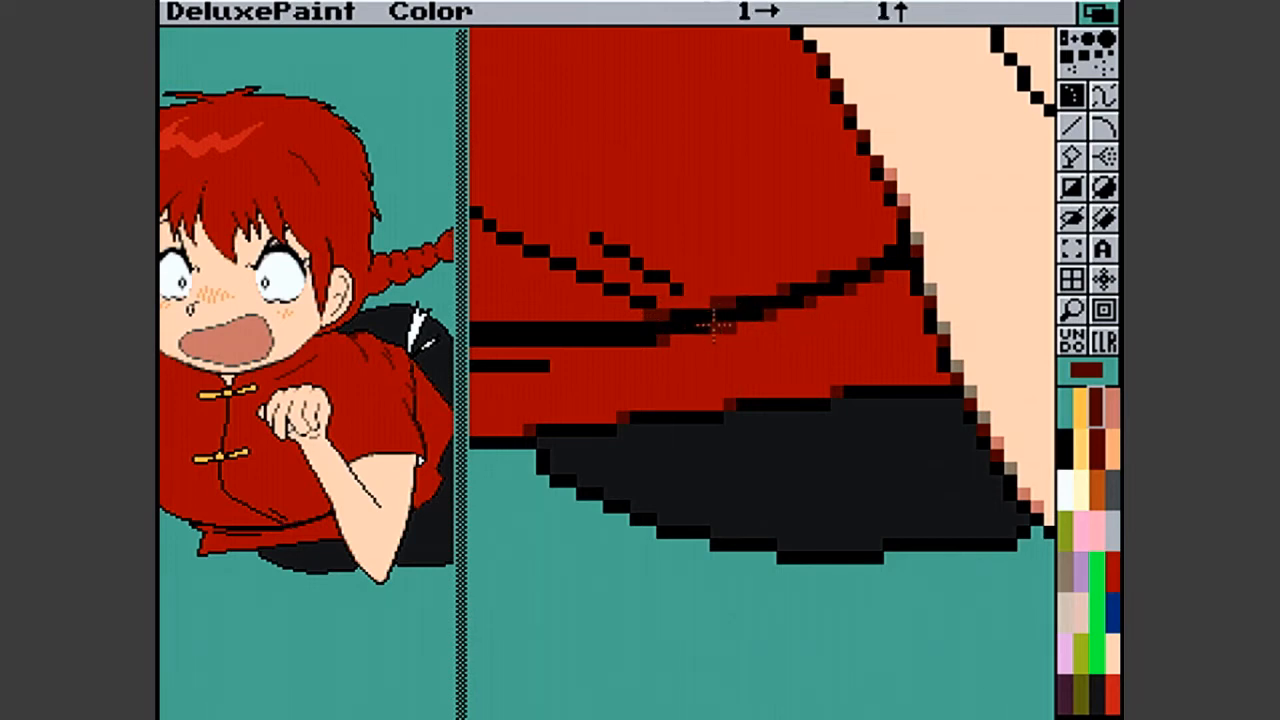
left_click(766, 293)
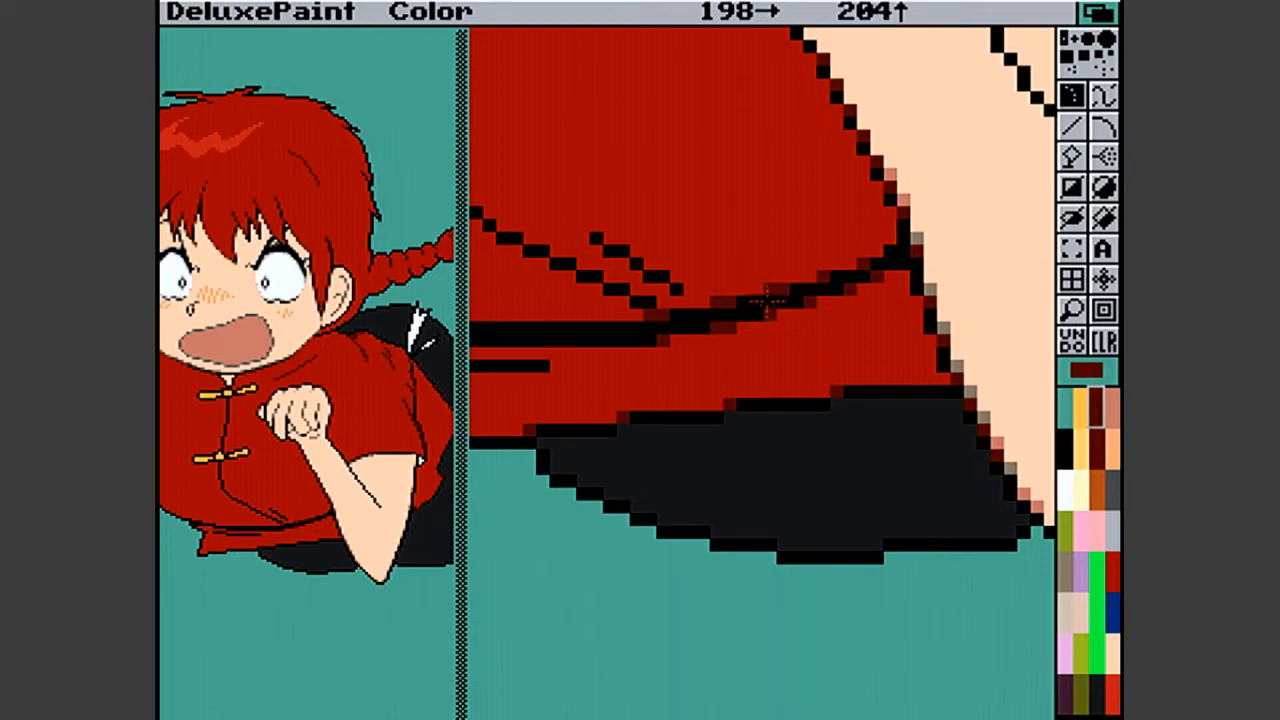
left_click(777, 315)
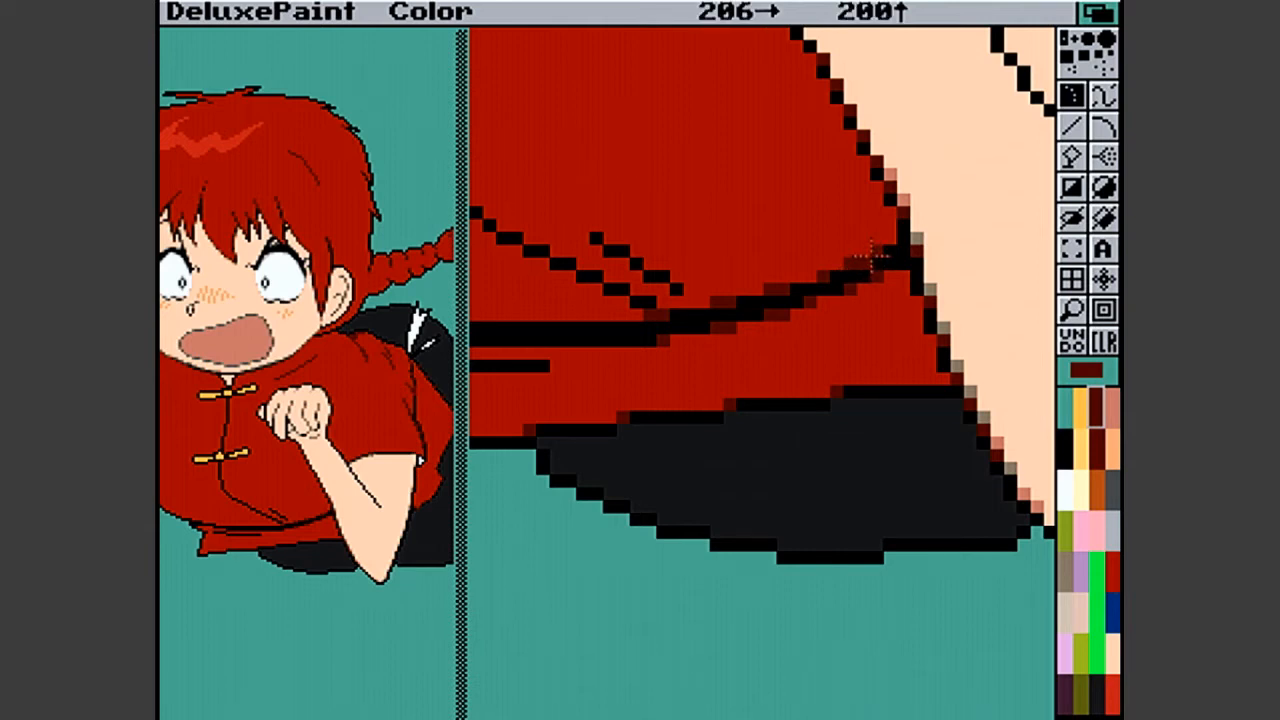
left_click(818, 300)
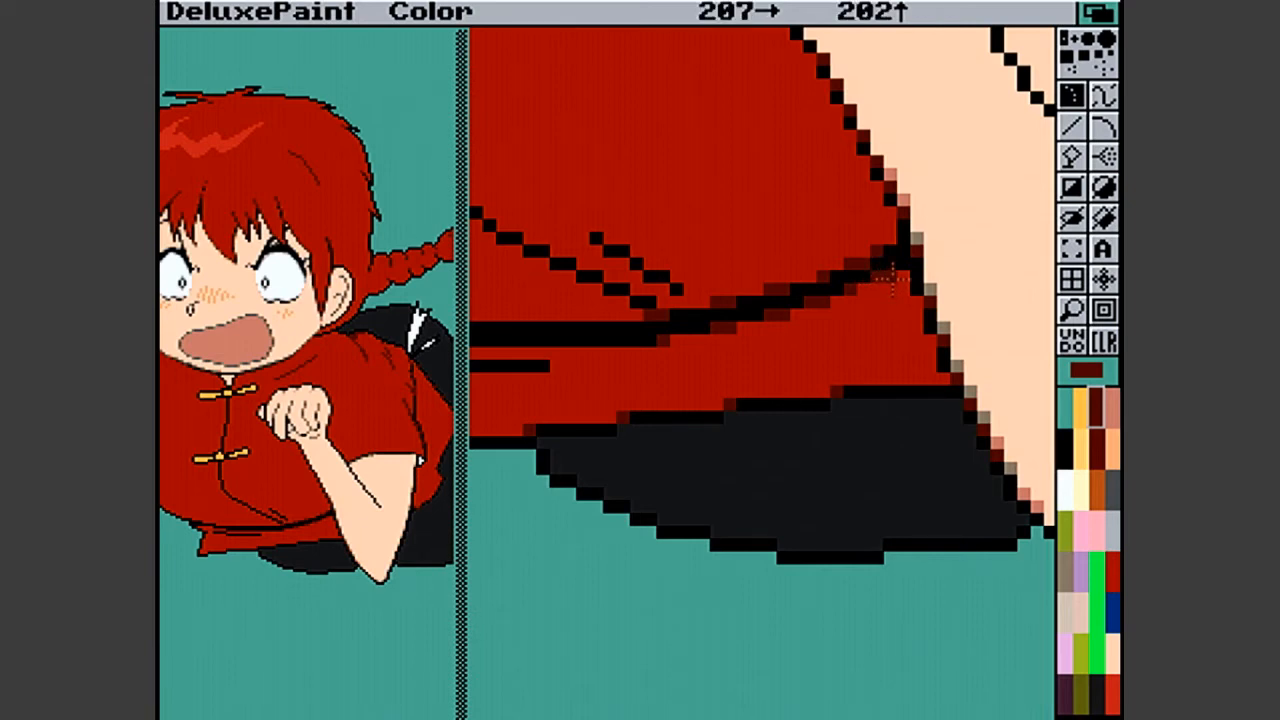
left_click(856, 290)
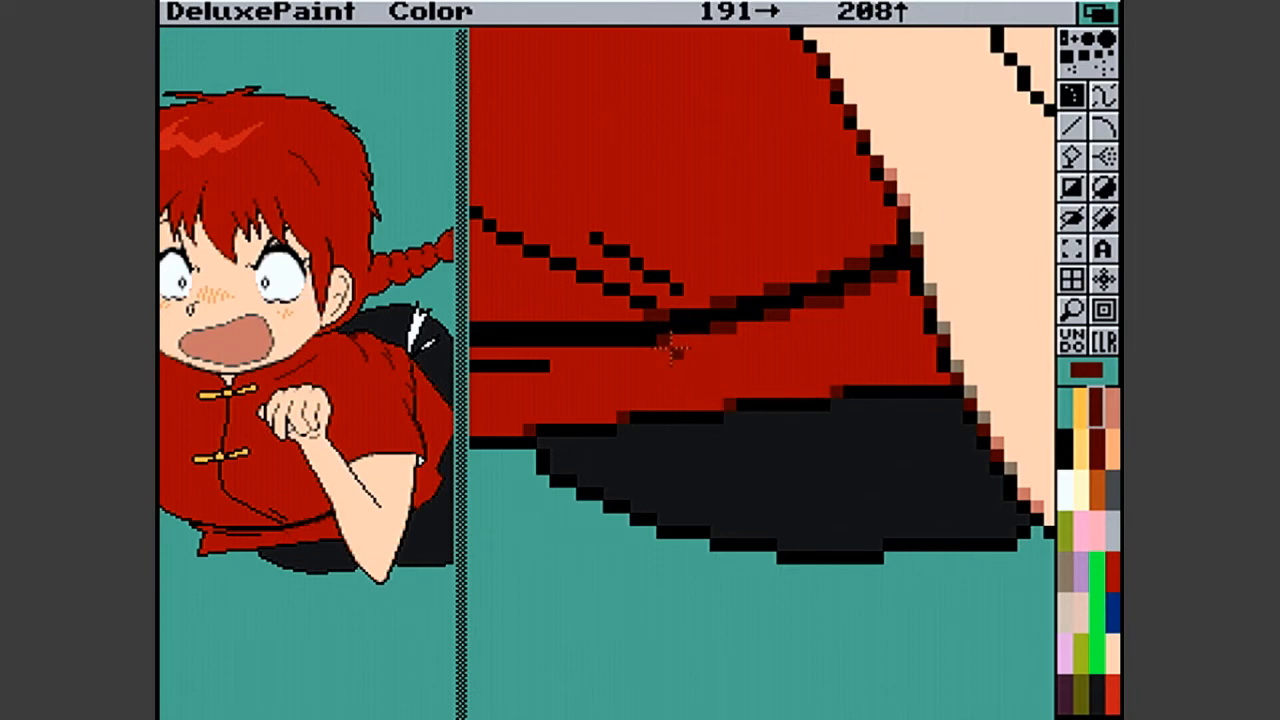
left_click_drag(665, 345, 651, 335)
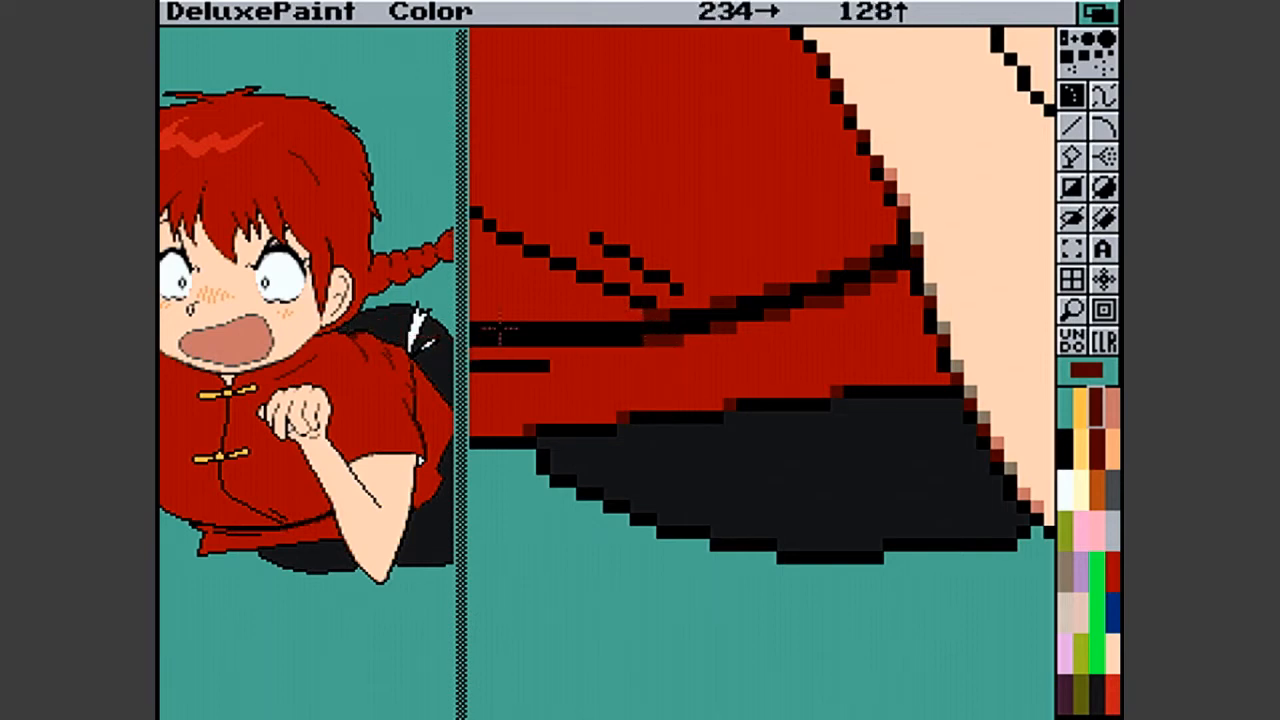
- Soften the far end of the waist seam and the short fold line below it with dark red, repairing the fold line's break in black
right_click(1104, 311)
right_click(1104, 311)
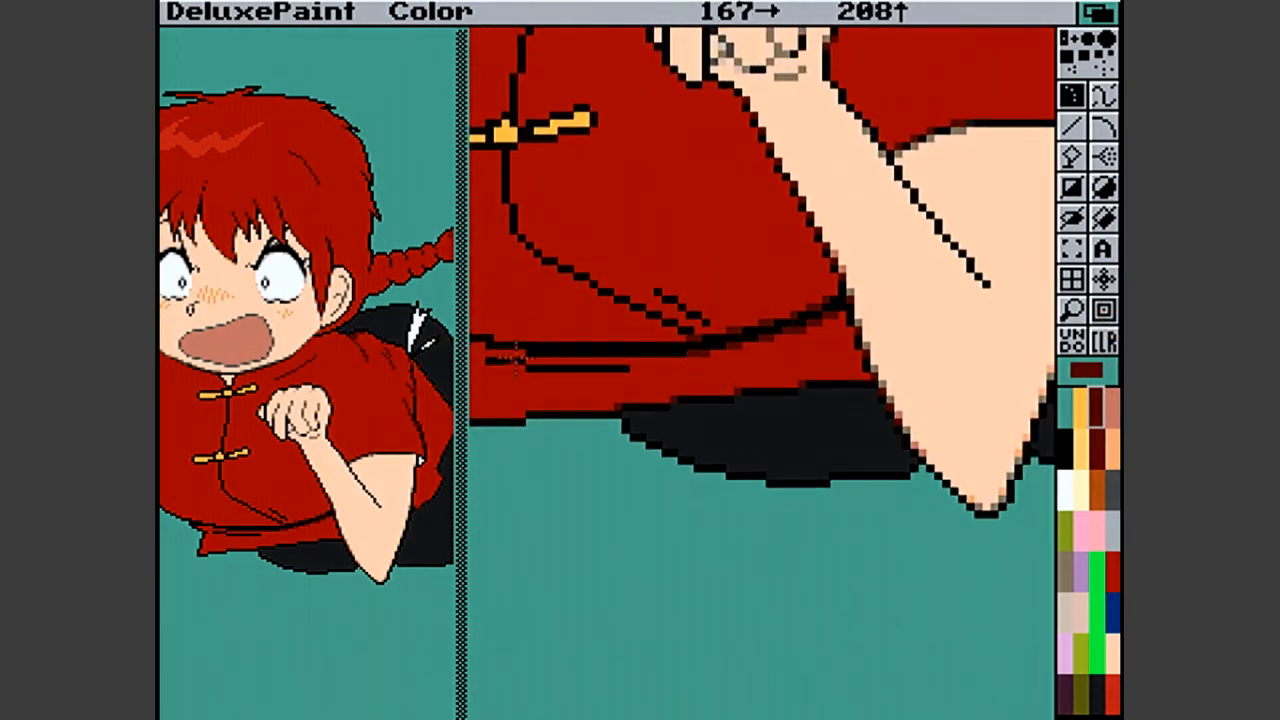
left_click(522, 356)
left_click(497, 340)
left_click(478, 342)
left_click(487, 341)
left_click(527, 366)
left_click(529, 361)
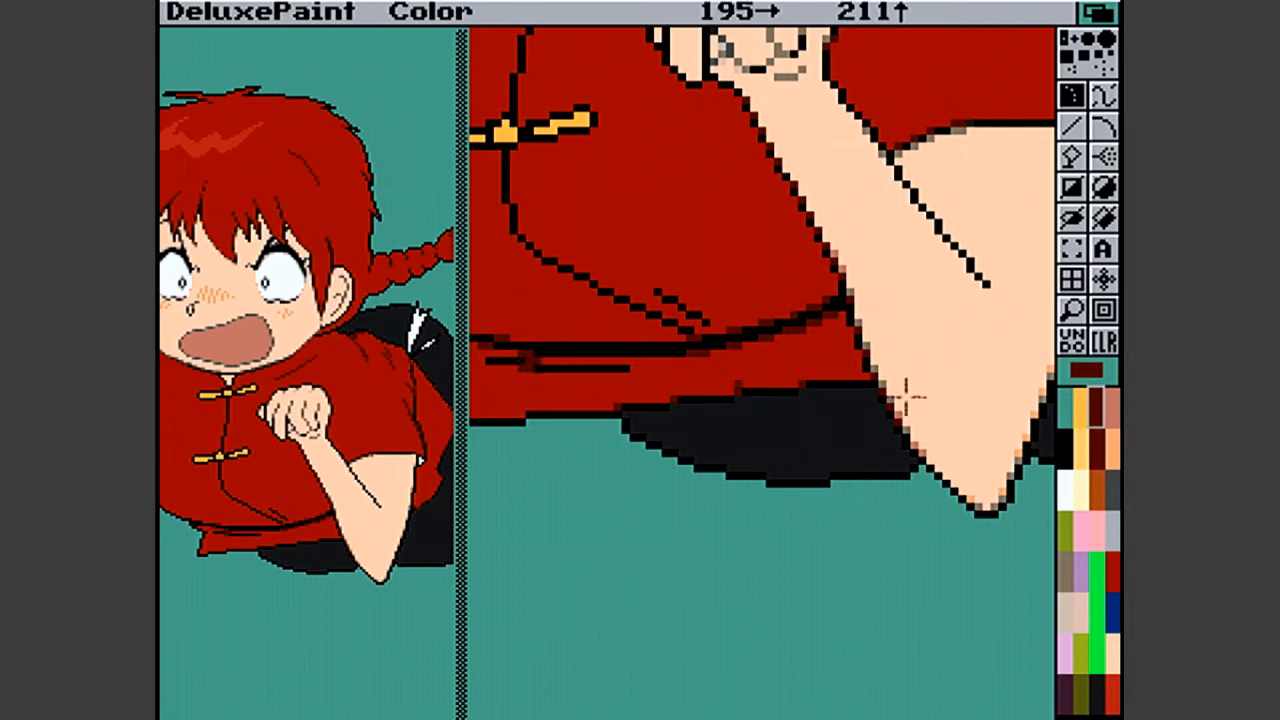
left_click(1067, 450)
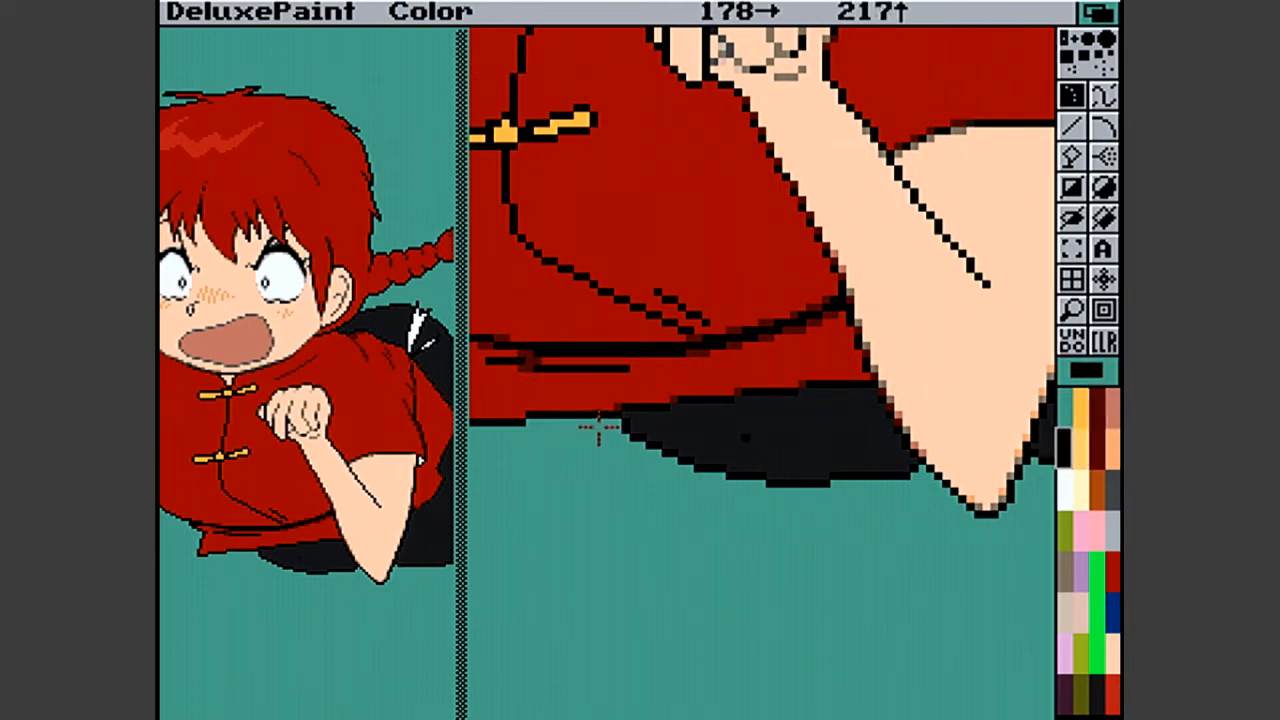
left_click(524, 361)
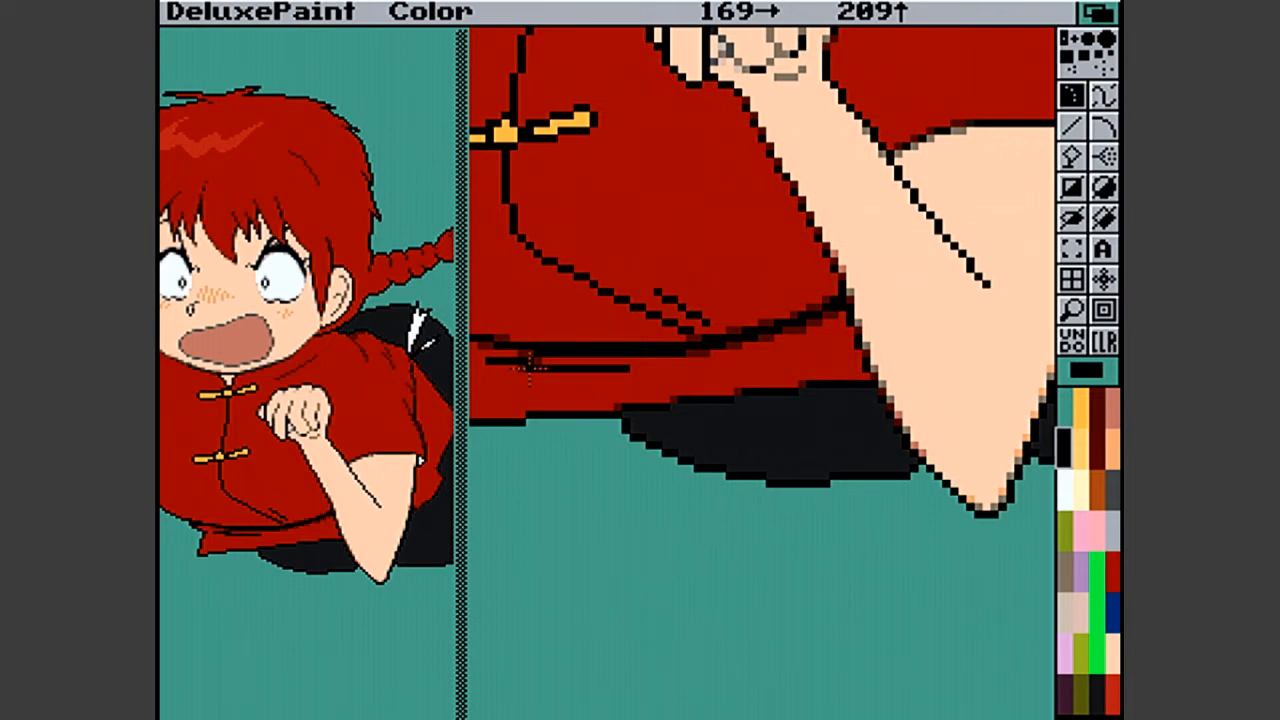
- Leave the magnified view and save the picture as "Attack Outline D" in the Ranma-Cat-Fu drawer
left_click(1096, 305)
left_click_drag(232, 6, 268, 80)
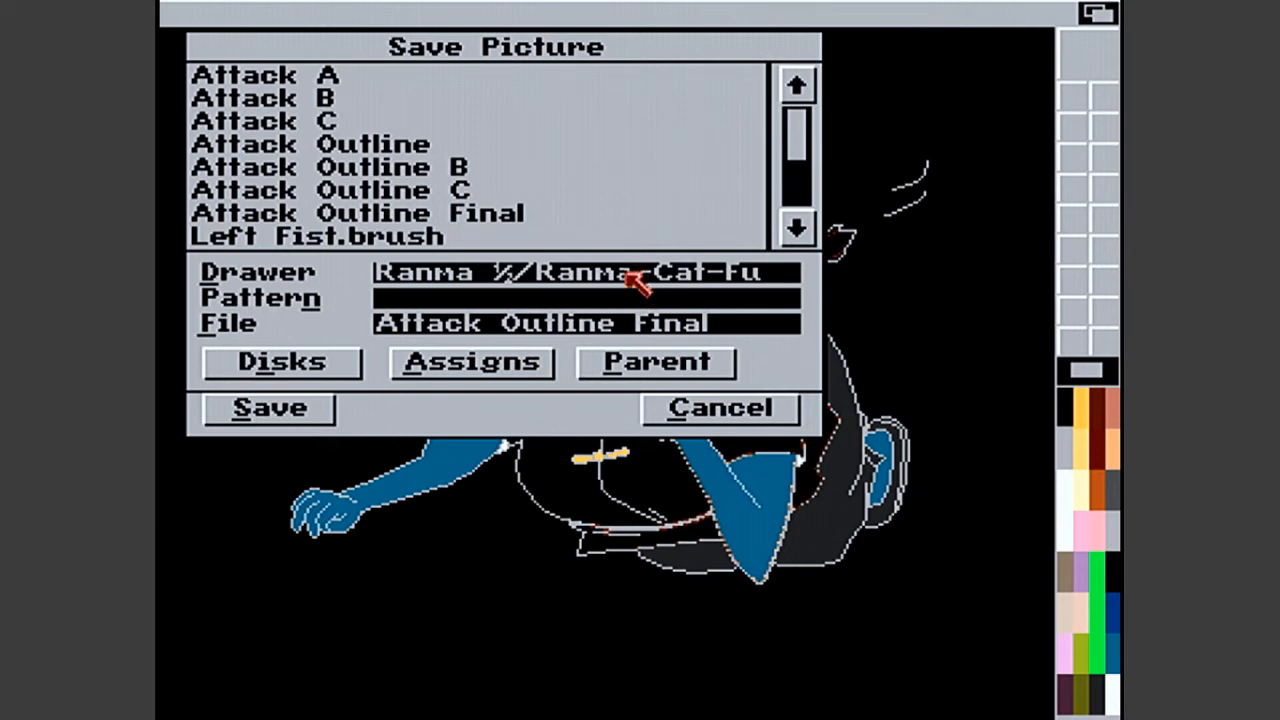
left_click(716, 322)
key("BackSpace")
key("BackSpace")
key("BackSpace")
key("BackSpace")
key("BackSpace")
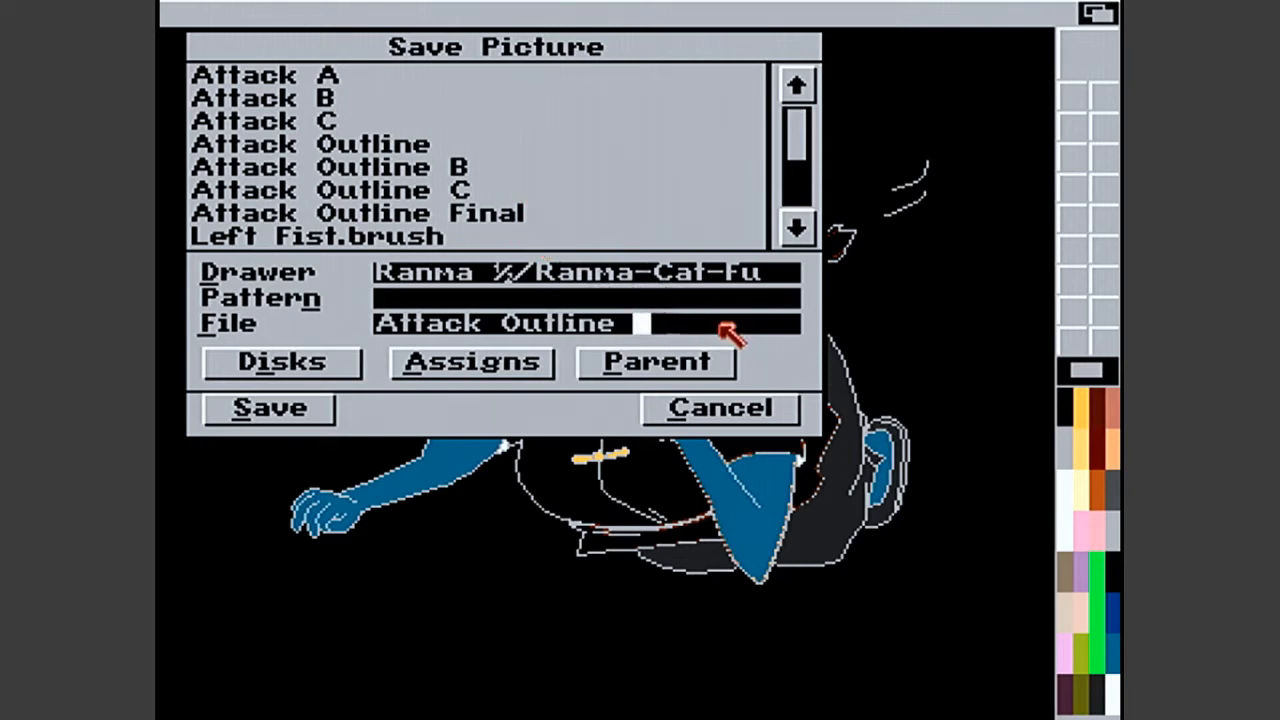
type("D")
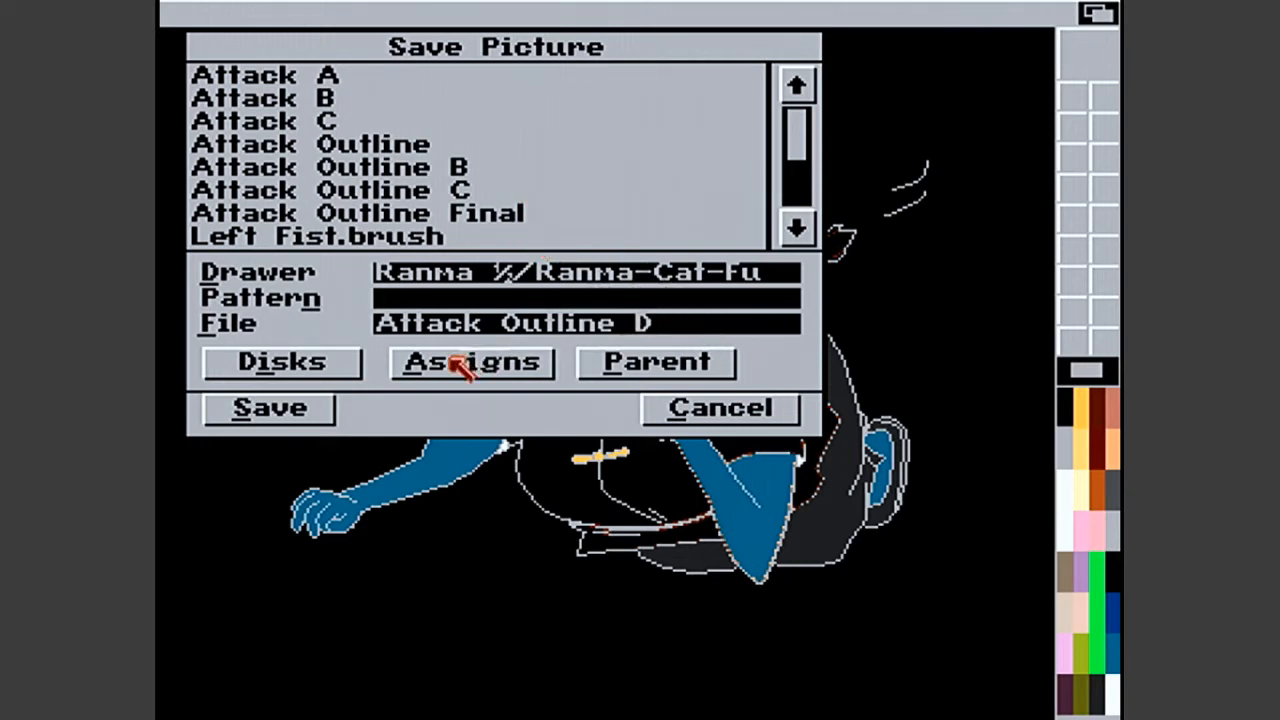
left_click(318, 410)
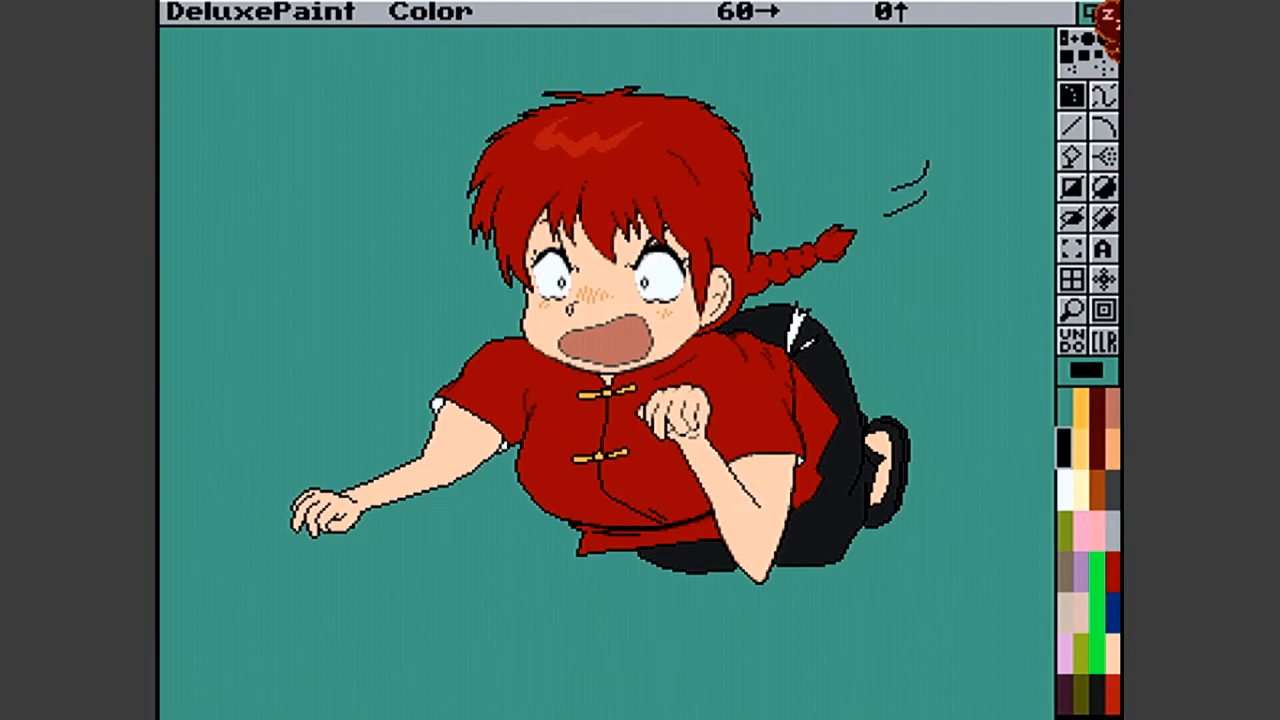
- Switch to the Workbench screen and open an AmigaShell window enlarged to full screen
left_click(1106, 14)
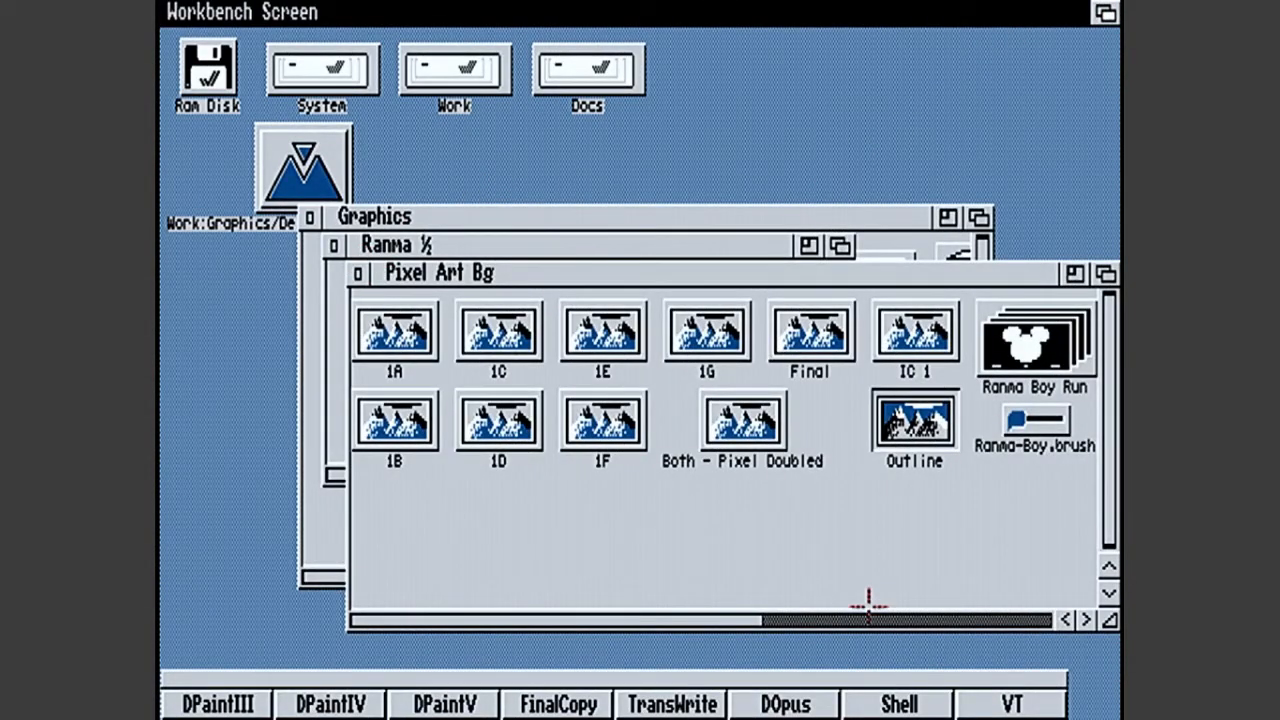
left_click(899, 703)
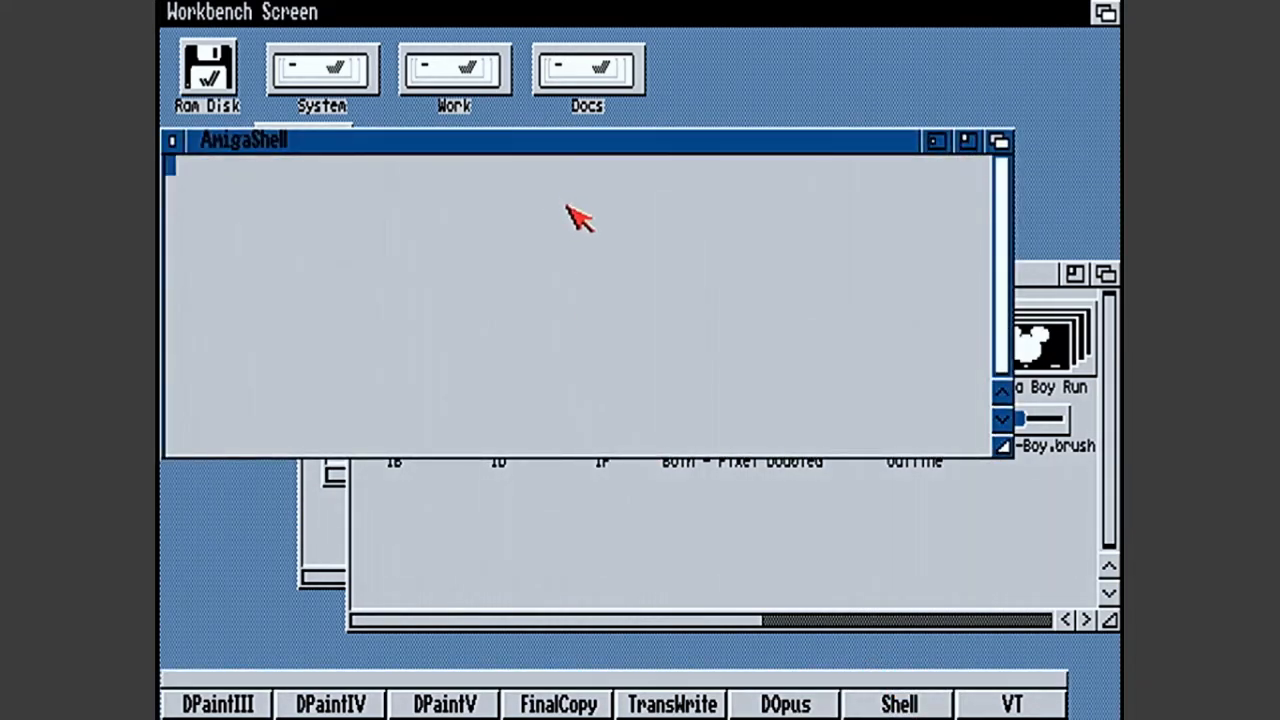
left_click(970, 140)
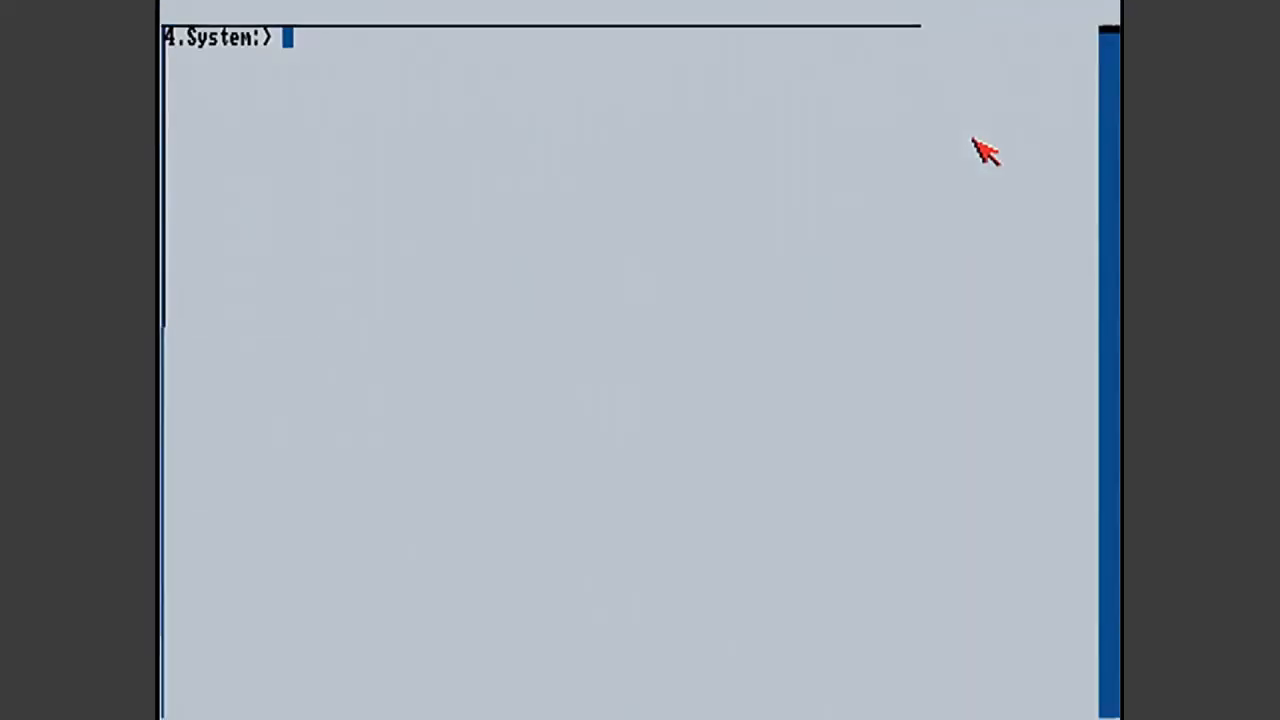
- List the contents of the libs: directory with the dir command
type("dir libs:")
key("Return")
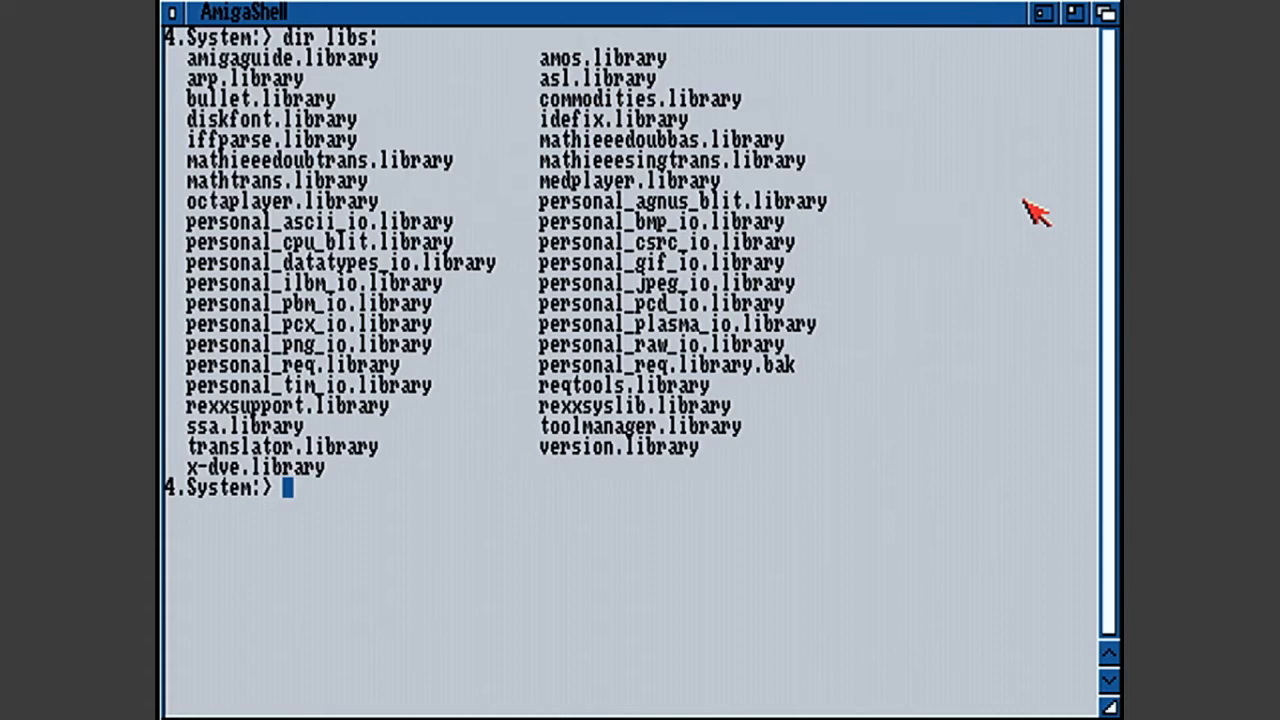
- Delete every libs: file whose name begins with "person" using the command delete libs:person#?
type("dlete")
key("BackSpace")
key("BackSpace")
key("BackSpace")
key("BackSpace")
type("elete libs:")
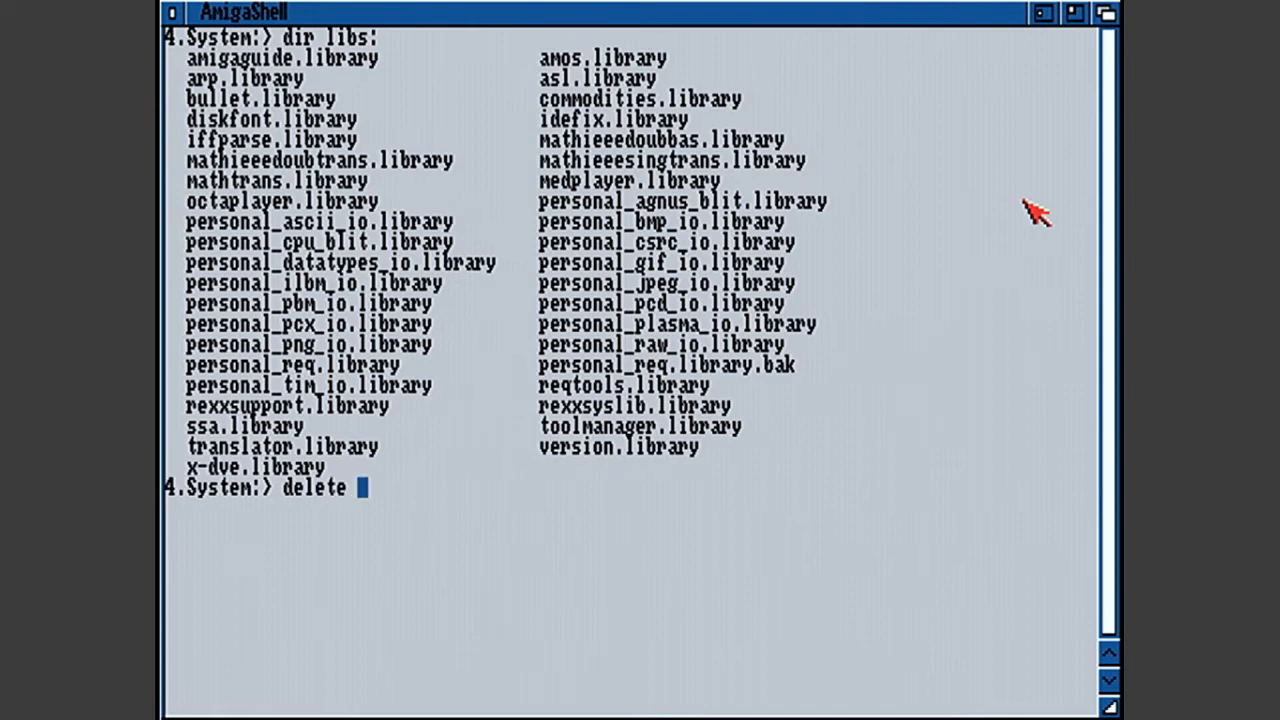
type("person#?")
key("Return")
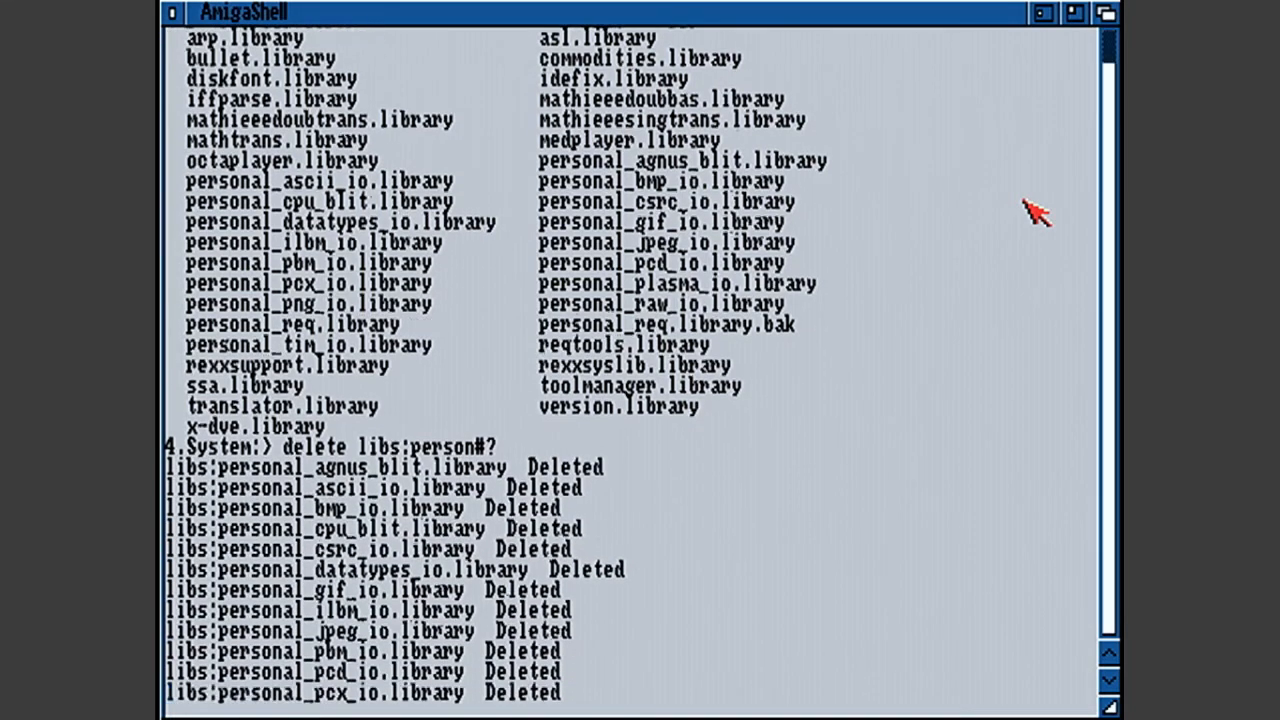
- List the libs: directory again with dir and close the AmigaShell window
key("Up")
key("Up")
key("Return")
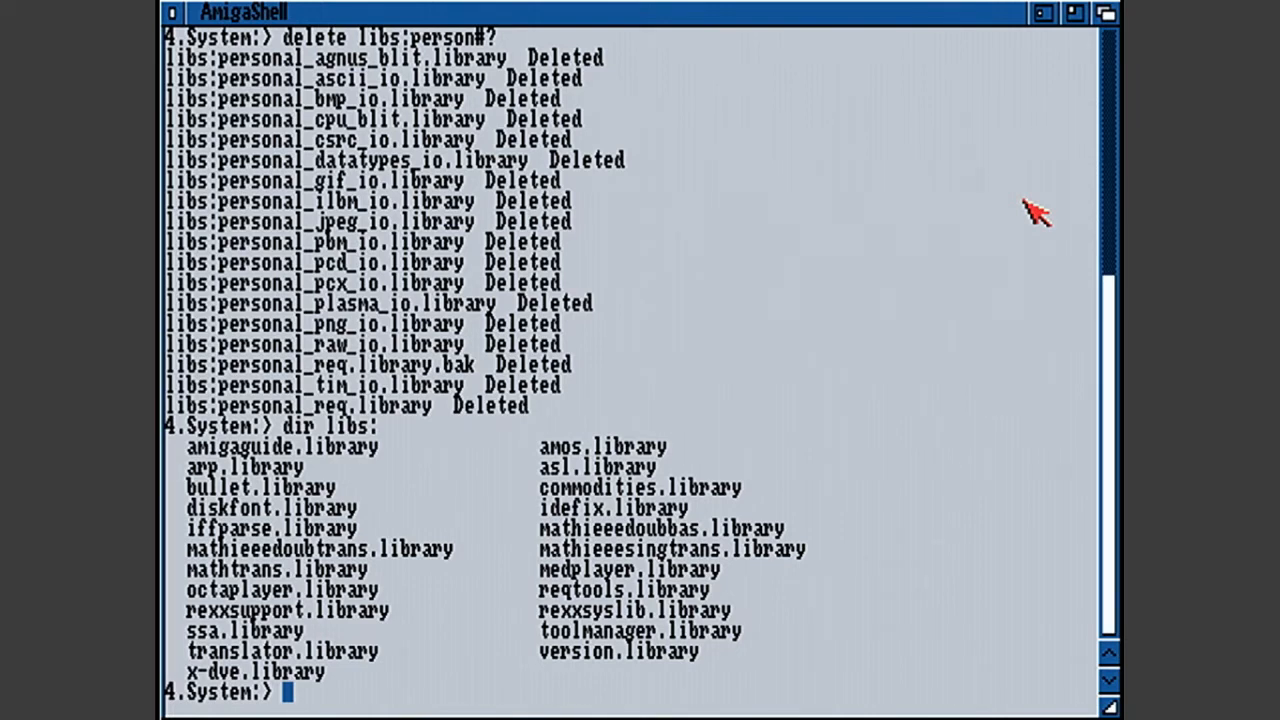
left_click(170, 11)
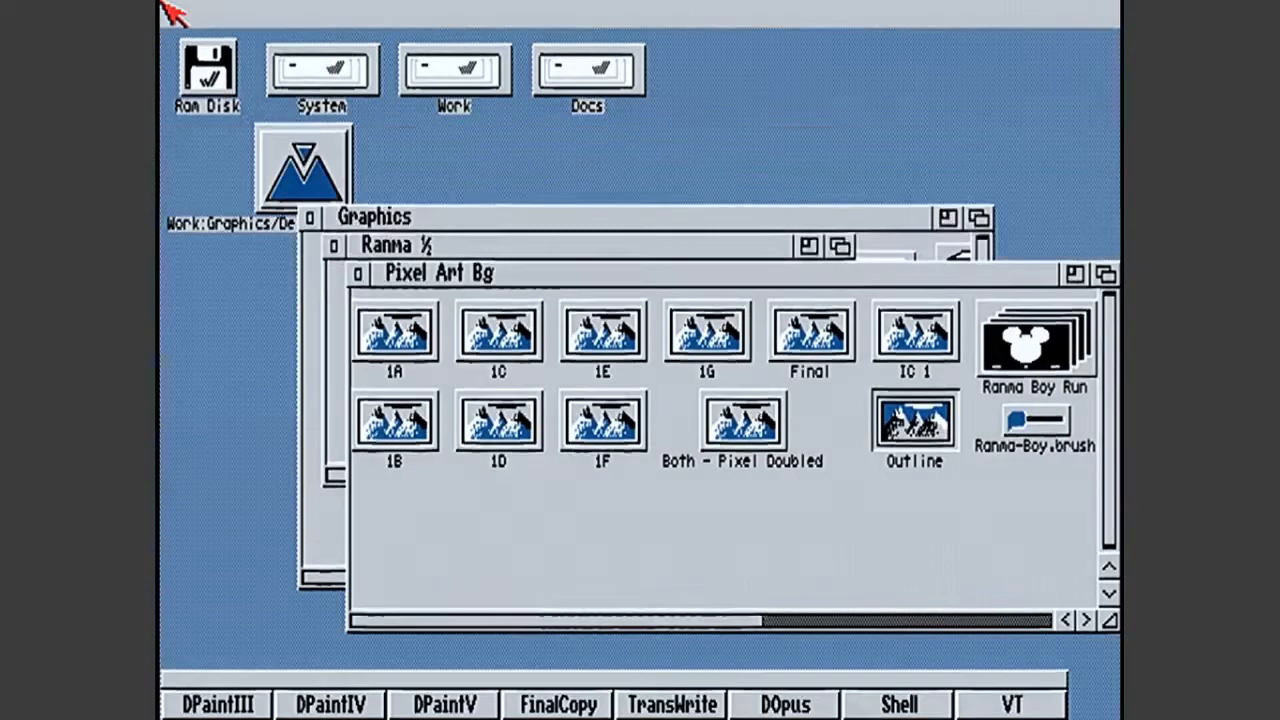
- Launch Personal Paint from the PPaint7.1 drawer in Graphics on the Work volume
double_click(440, 92)
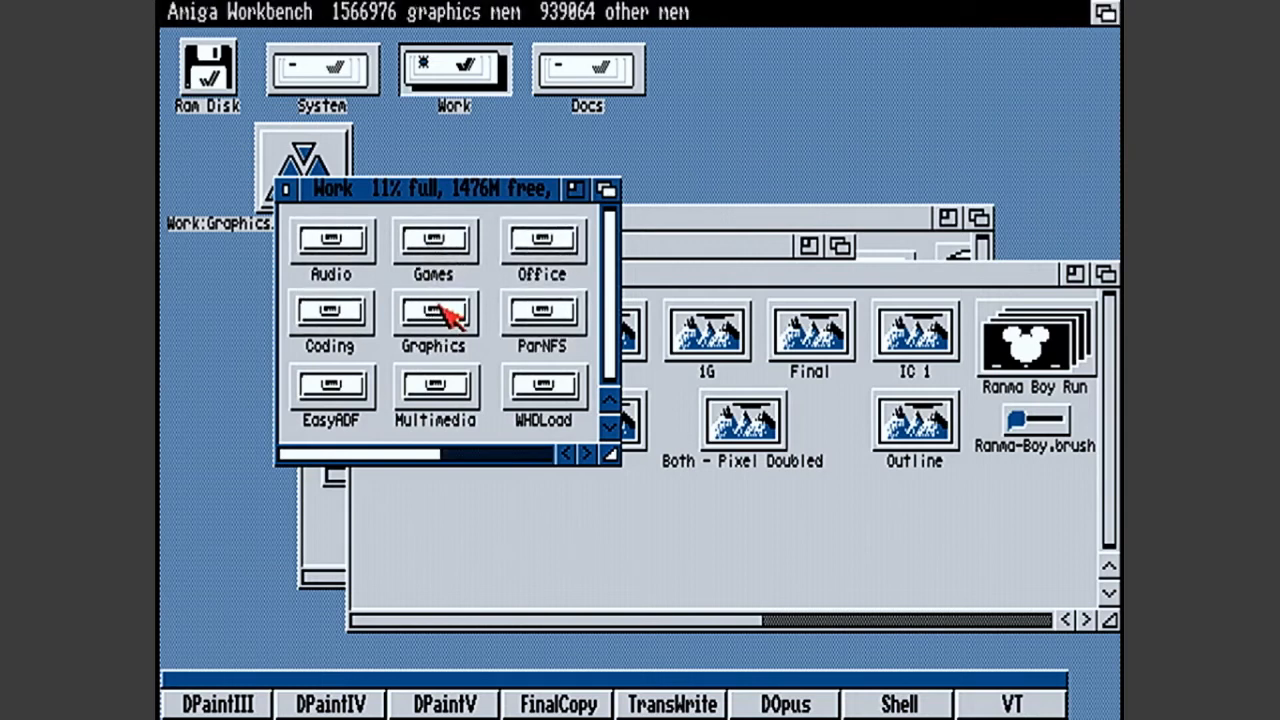
double_click(433, 312)
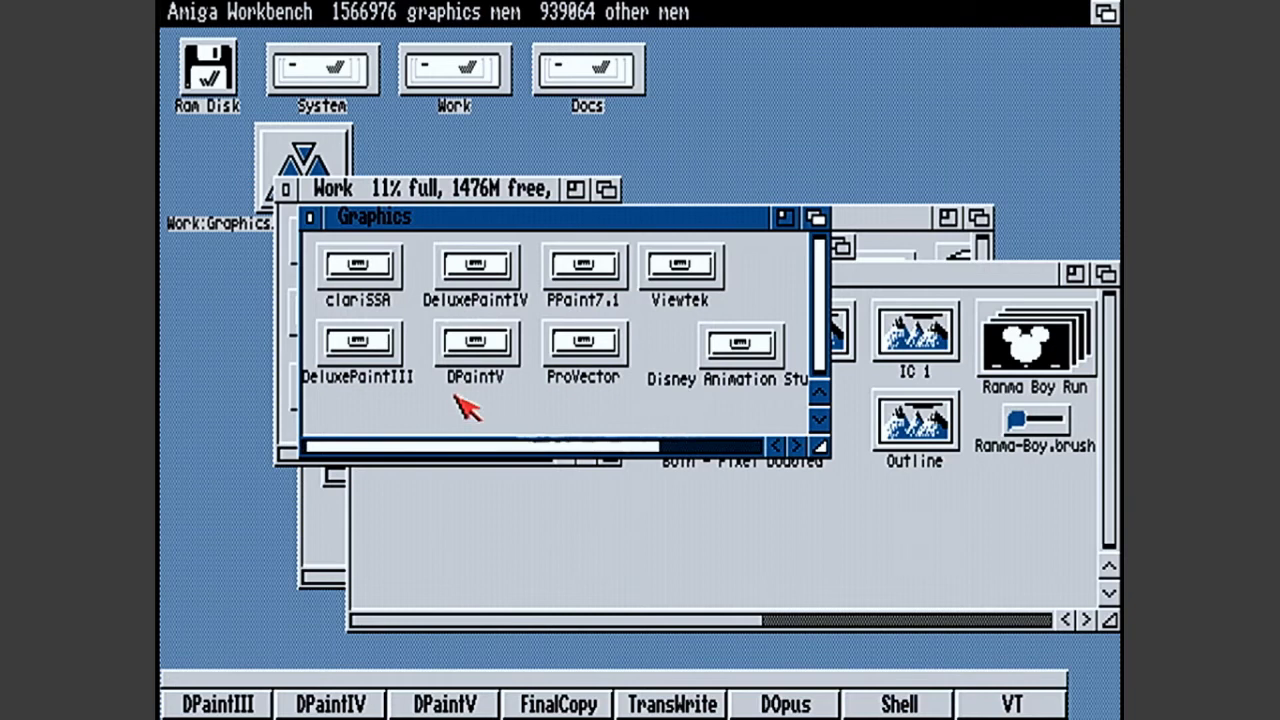
double_click(583, 272)
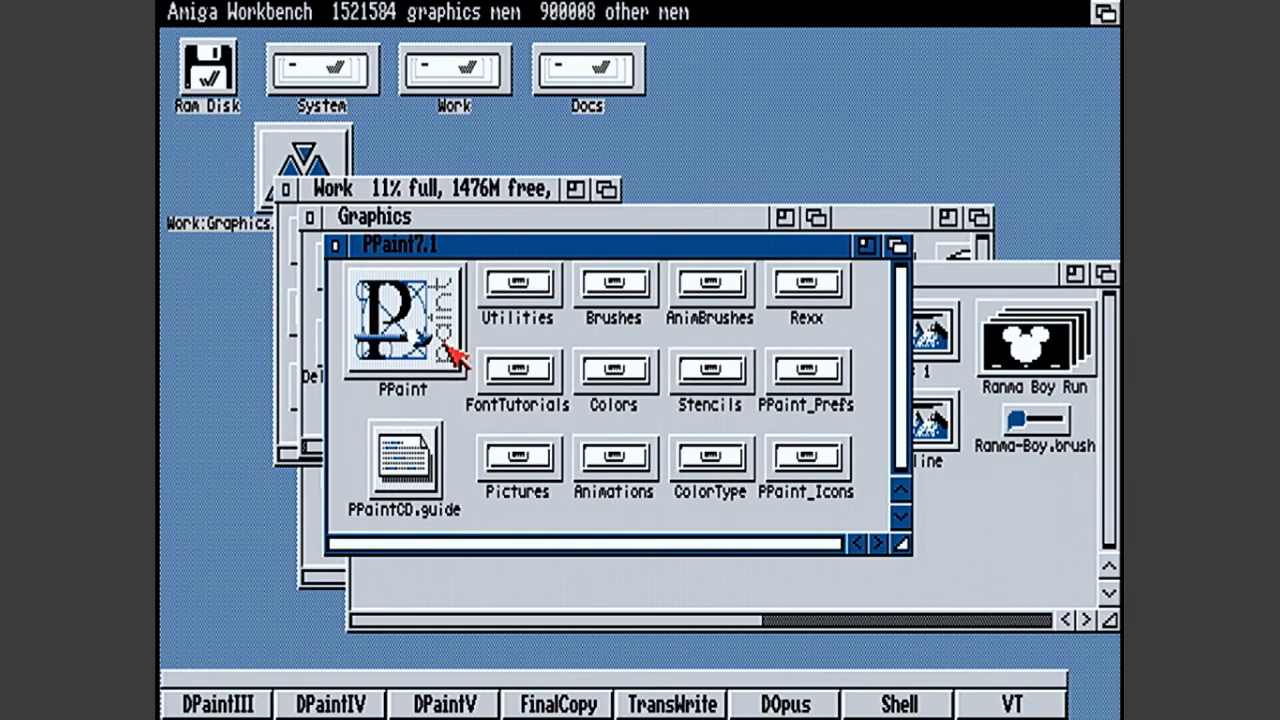
double_click(405, 320)
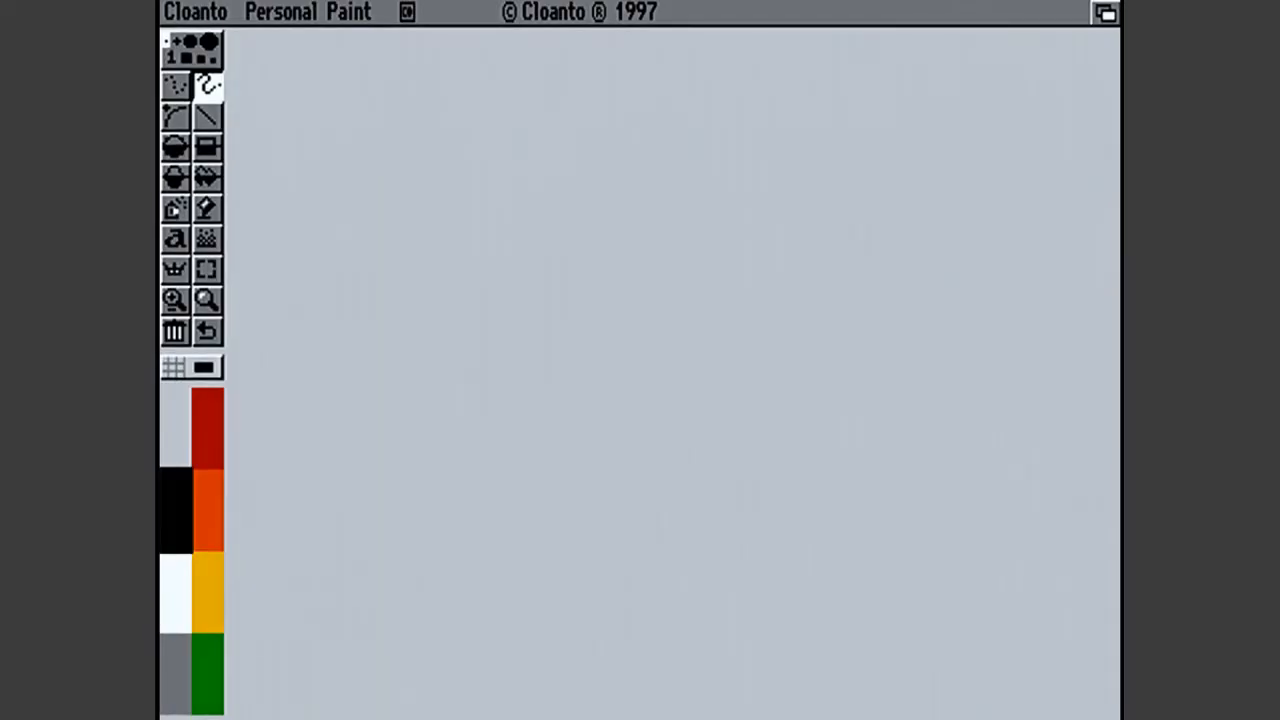
- Try out the freehand and filled rectangle tools on the blank canvas
mouse_move(590, 188)
left_mouse_down()
mouse_move(588, 253)
mouse_move(612, 192)
left_mouse_up()
left_click_drag(617, 254, 636, 314)
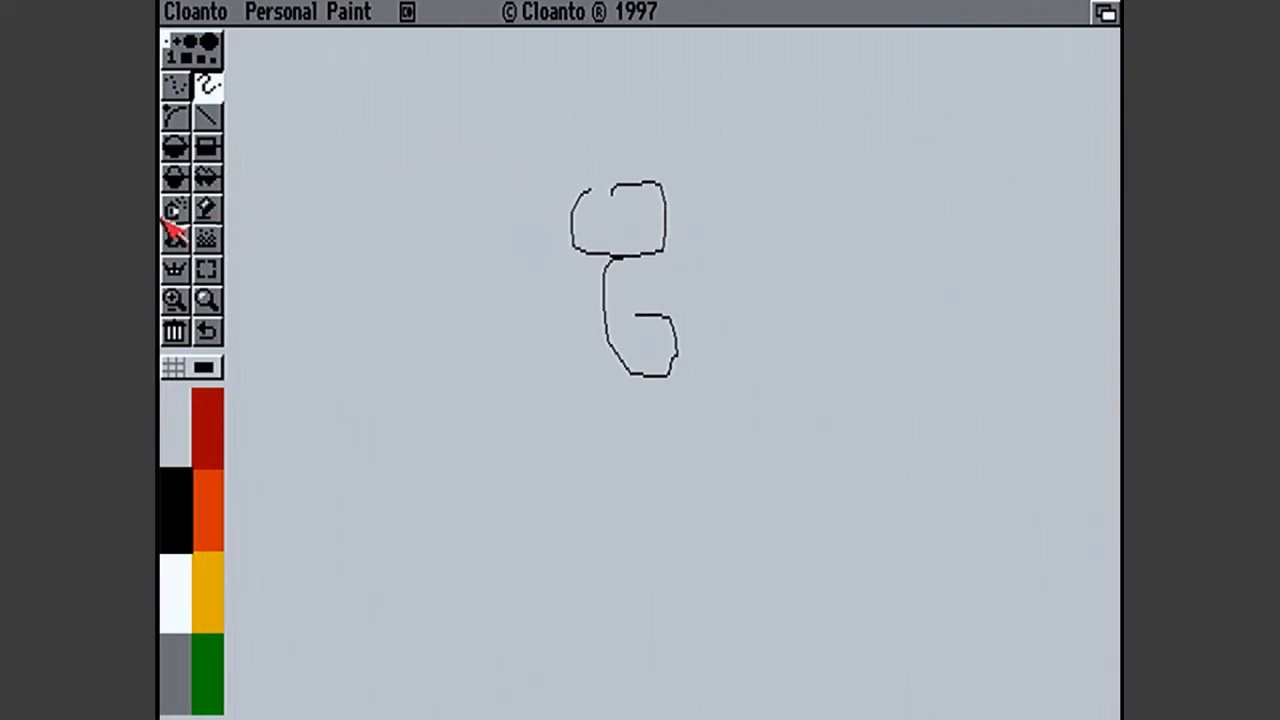
left_click(208, 148)
mouse_move(548, 148)
left_mouse_down()
mouse_move(763, 463)
mouse_move(780, 468)
left_mouse_up()
- Change the image format to the PAL:Lores display mode with 16 colors
right_click(196, 12)
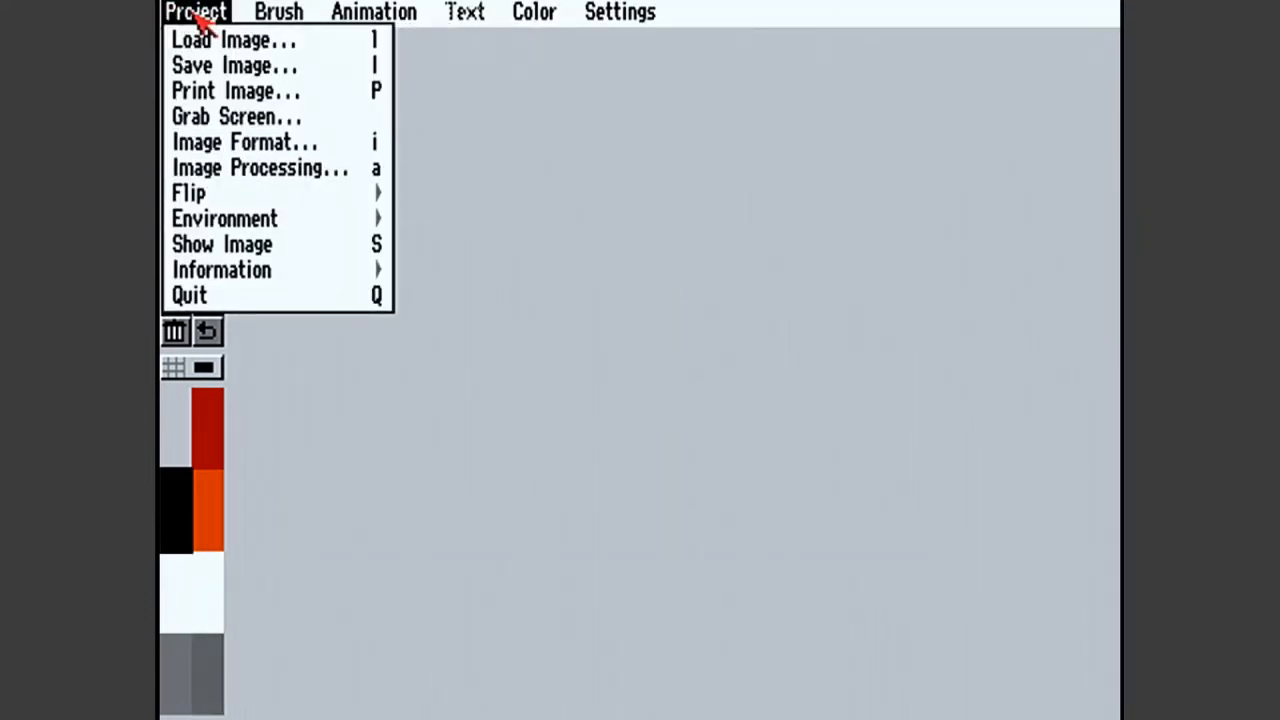
right_click(236, 141)
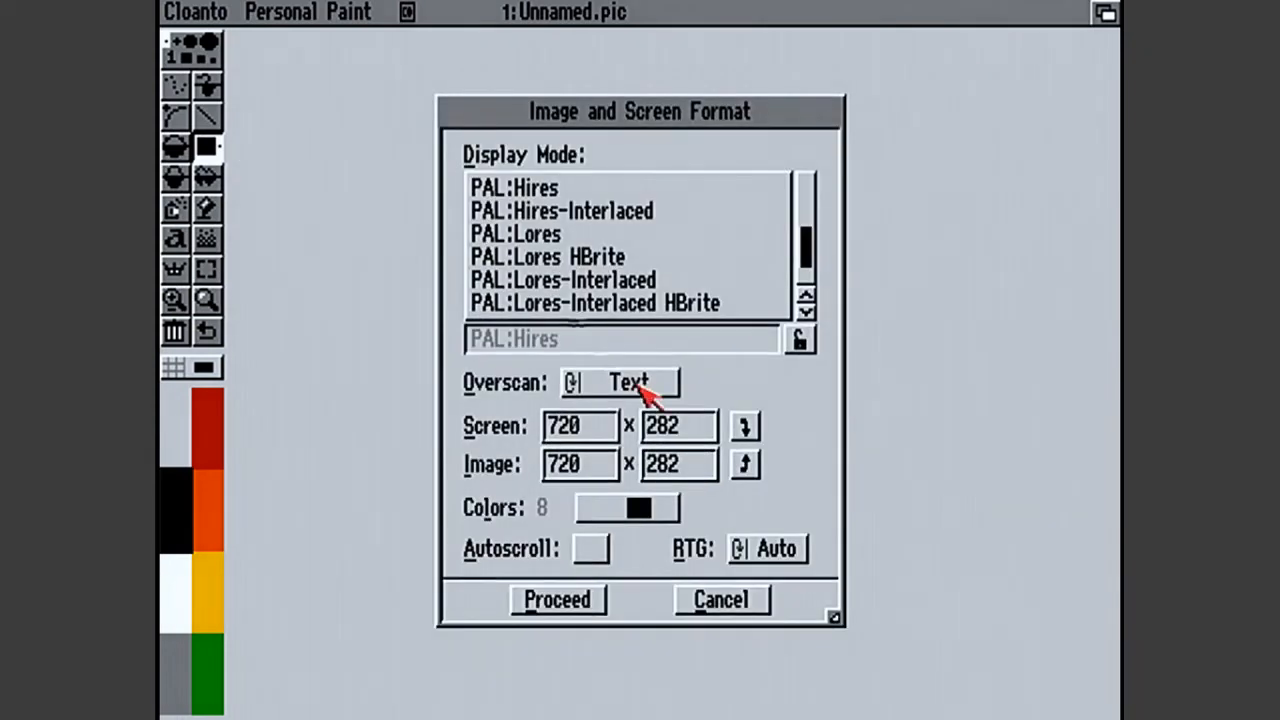
left_click(655, 510)
left_click(588, 234)
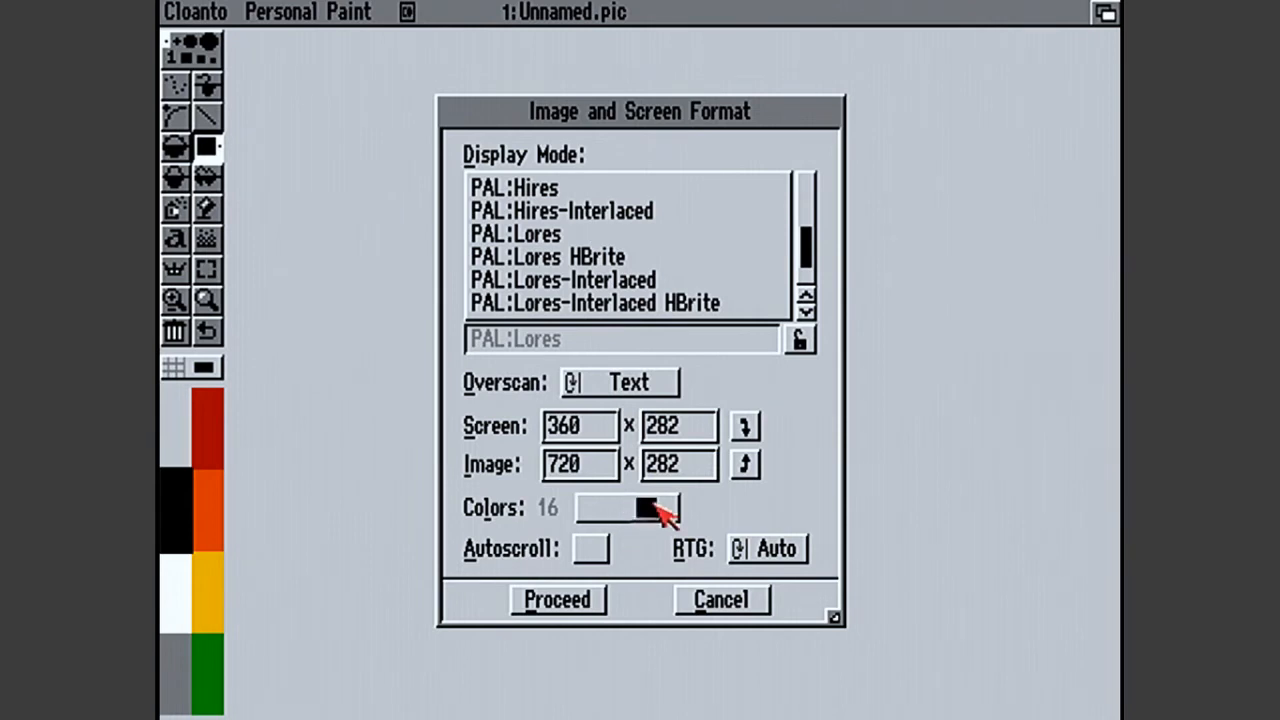
left_click(612, 601)
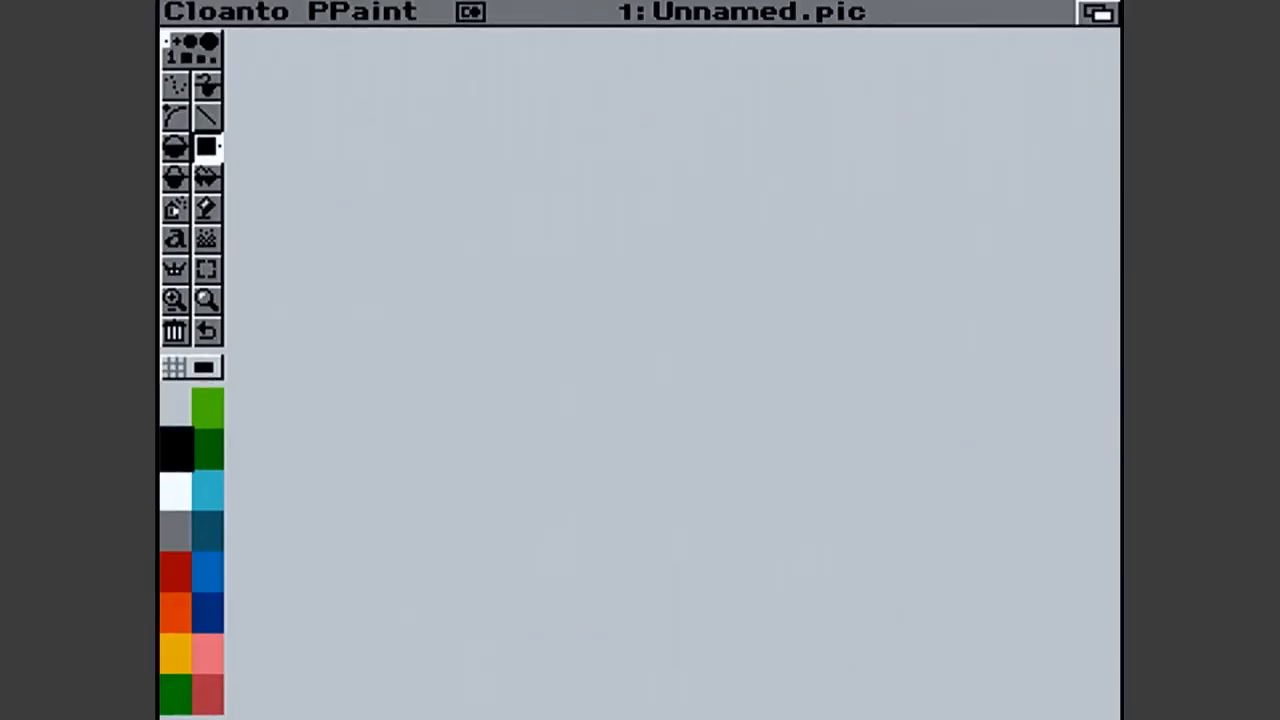
- Draw the word "VoiLa!" in black straight lines across the upper part of the canvas
left_click(207, 117)
left_click_drag(337, 153, 421, 264)
left_click_drag(473, 323, 474, 328)
left_click_drag(491, 162, 481, 341)
mouse_move(566, 271)
left_mouse_down()
mouse_move(577, 329)
mouse_move(586, 260)
mouse_move(612, 258)
mouse_move(626, 323)
mouse_move(560, 331)
left_mouse_up()
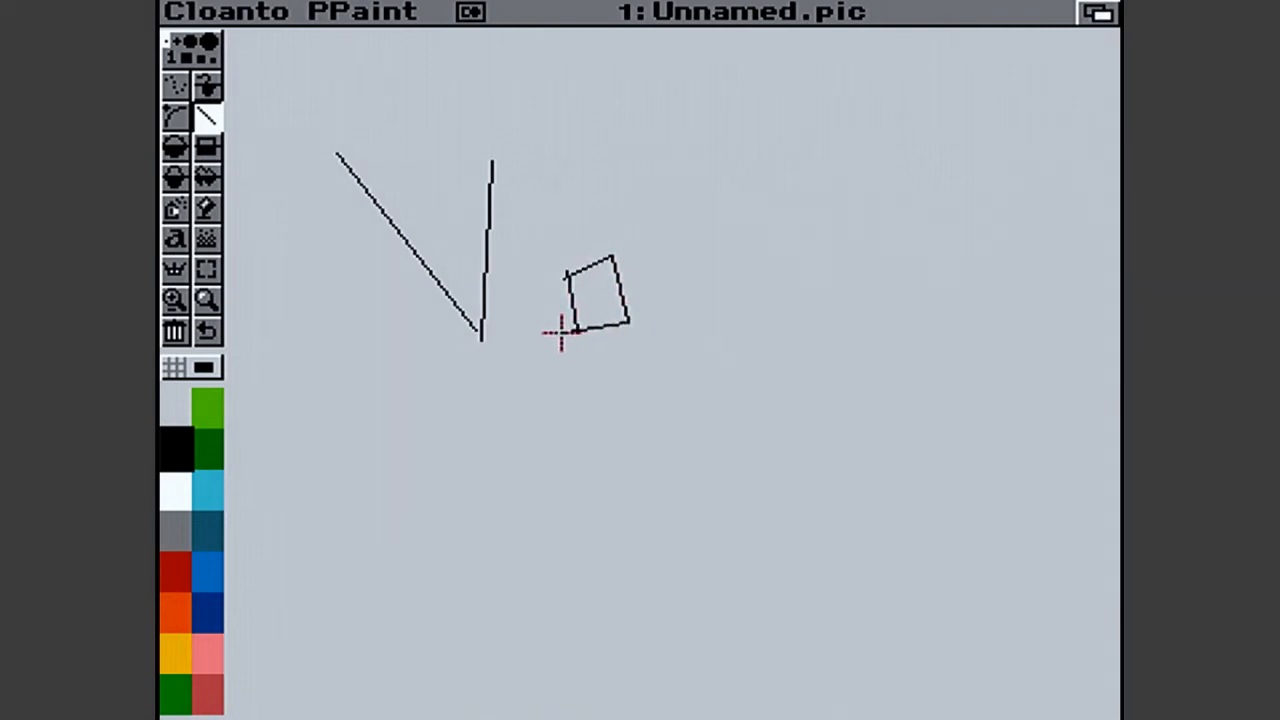
left_click_drag(689, 254, 692, 323)
left_click(671, 229)
mouse_move(706, 131)
left_mouse_down()
mouse_move(734, 311)
mouse_move(834, 318)
left_mouse_up()
mouse_move(828, 168)
left_mouse_down()
mouse_move(909, 163)
mouse_move(927, 290)
mouse_move(847, 300)
mouse_move(843, 237)
mouse_move(926, 227)
left_mouse_up()
left_click_drag(967, 56, 985, 192)
left_click(989, 276)
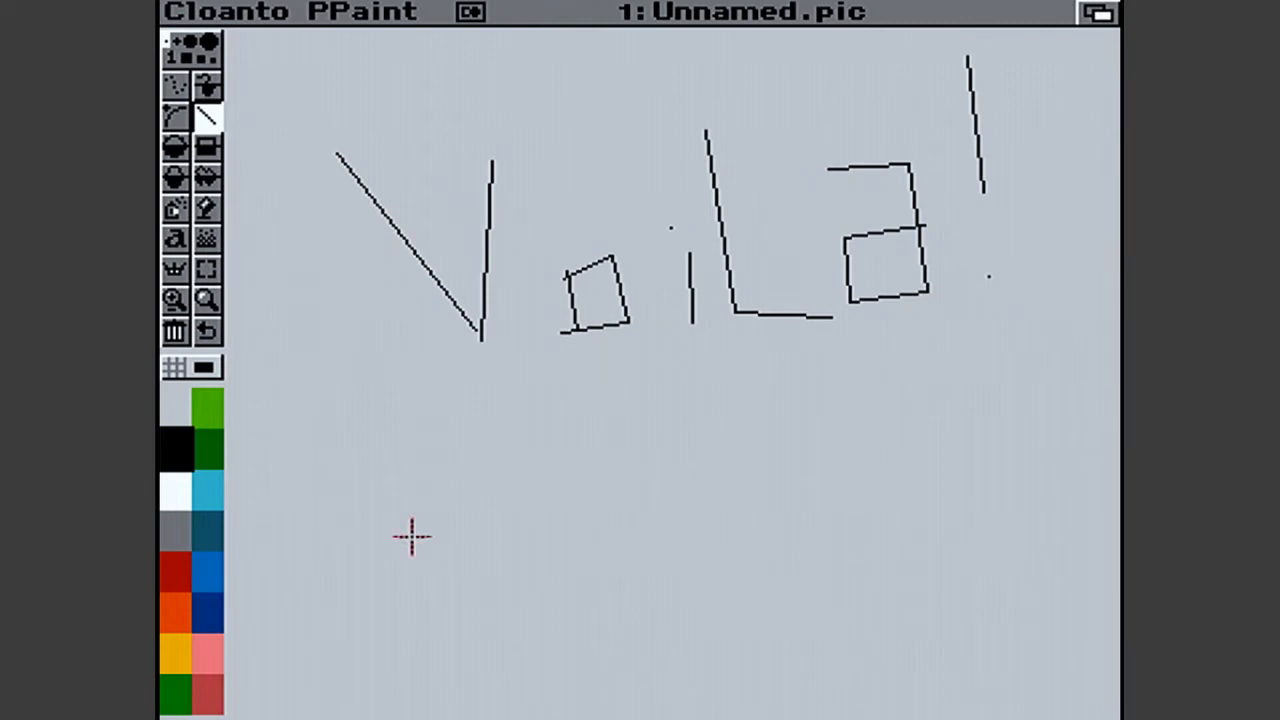
- Start loading an image and browse to the Docs:Graphics/Evangelion/Asuka Colour drawer
right_click(172, 10)
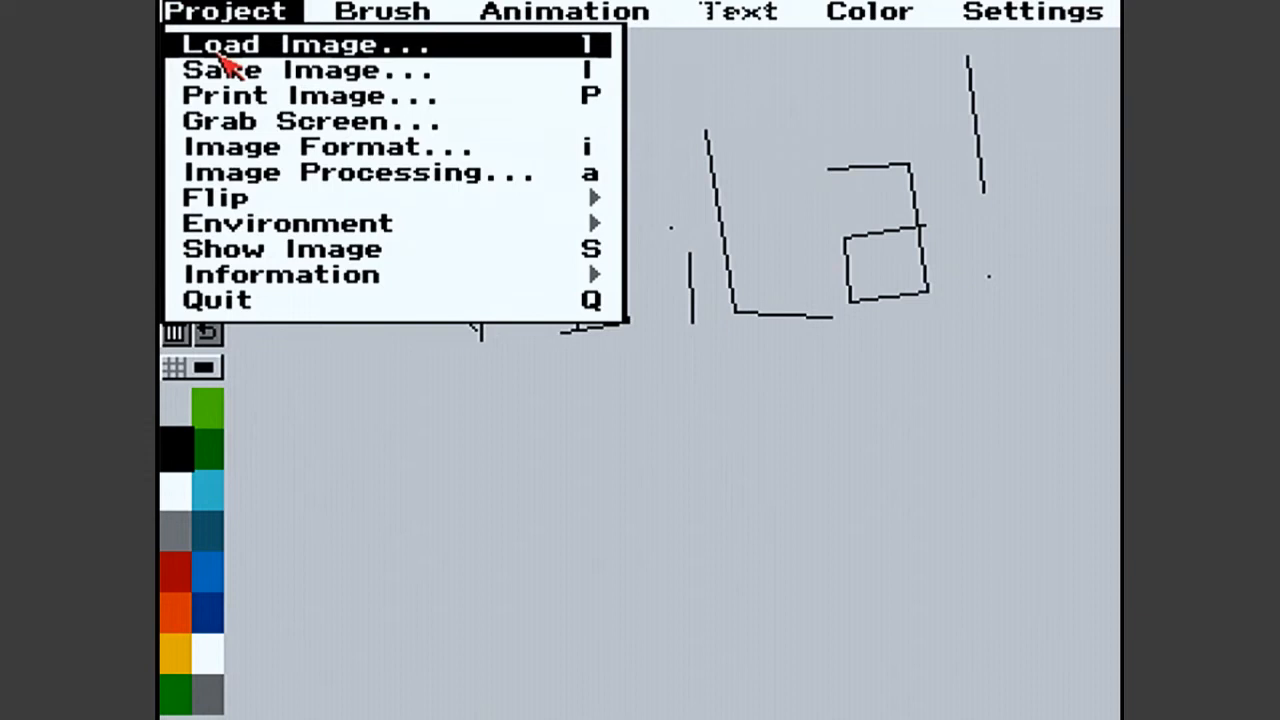
right_click(205, 48)
left_click(497, 422)
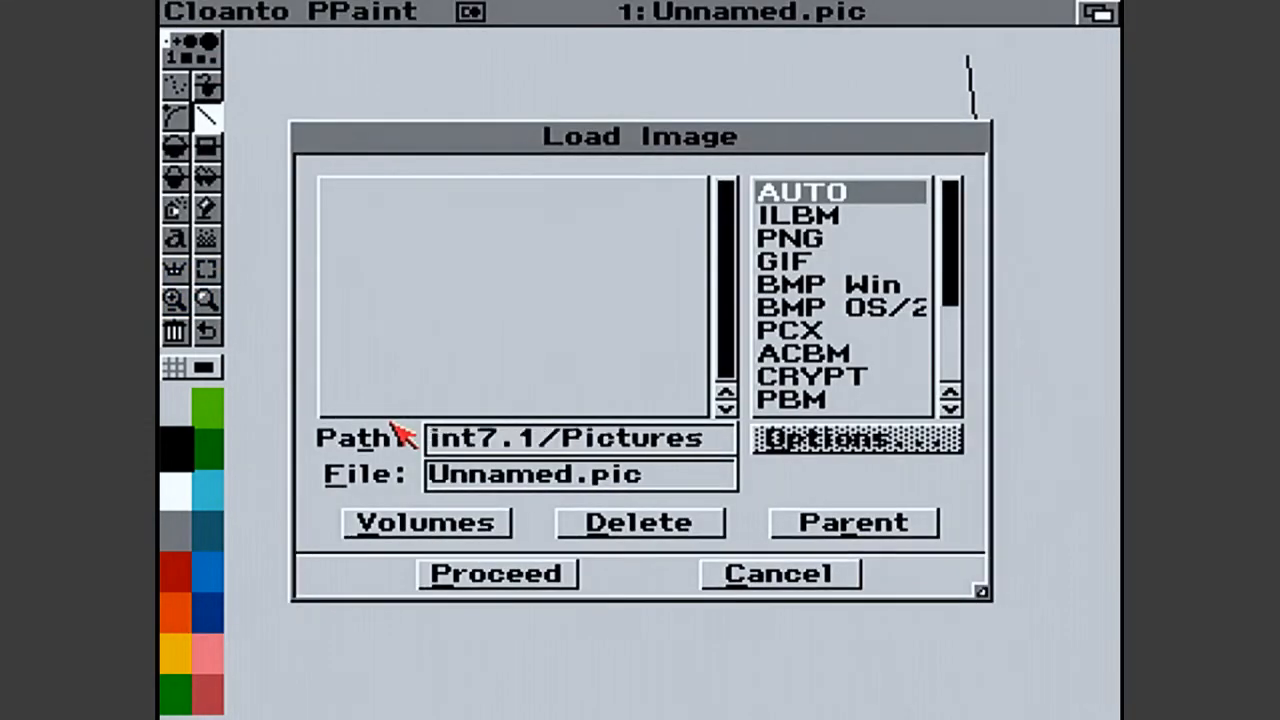
left_click(440, 522)
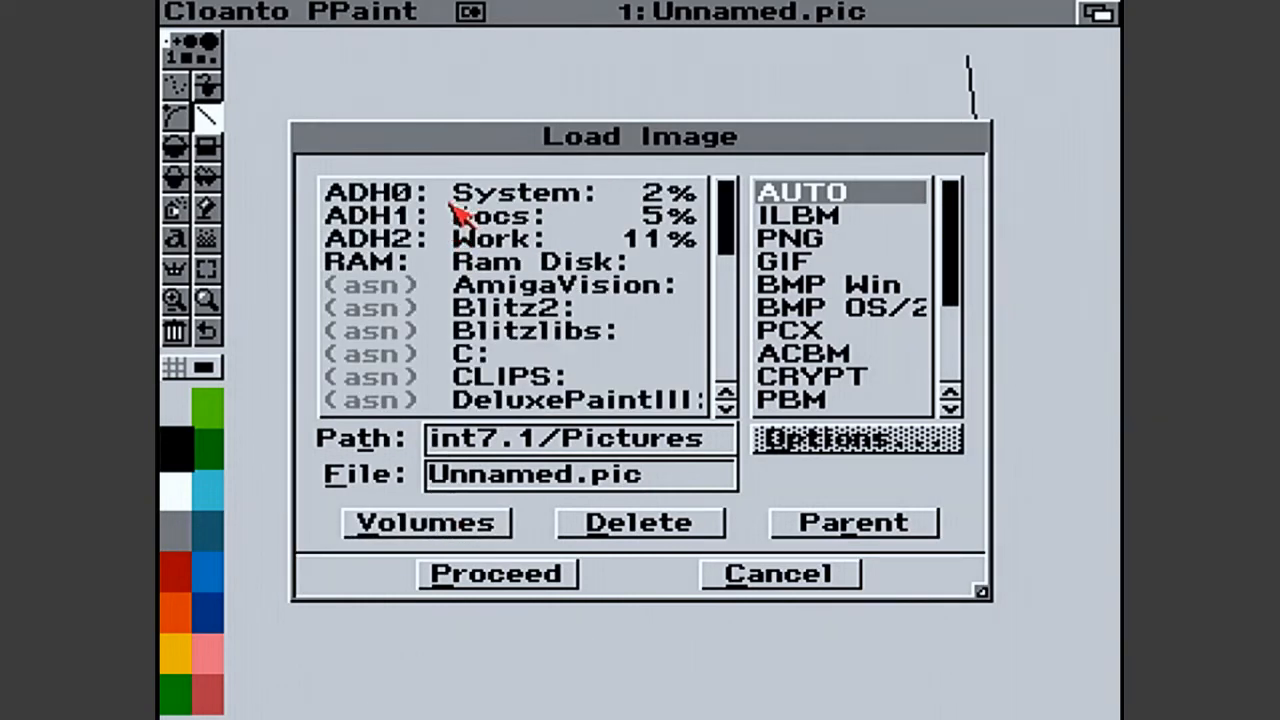
left_click(457, 207)
left_click(500, 520)
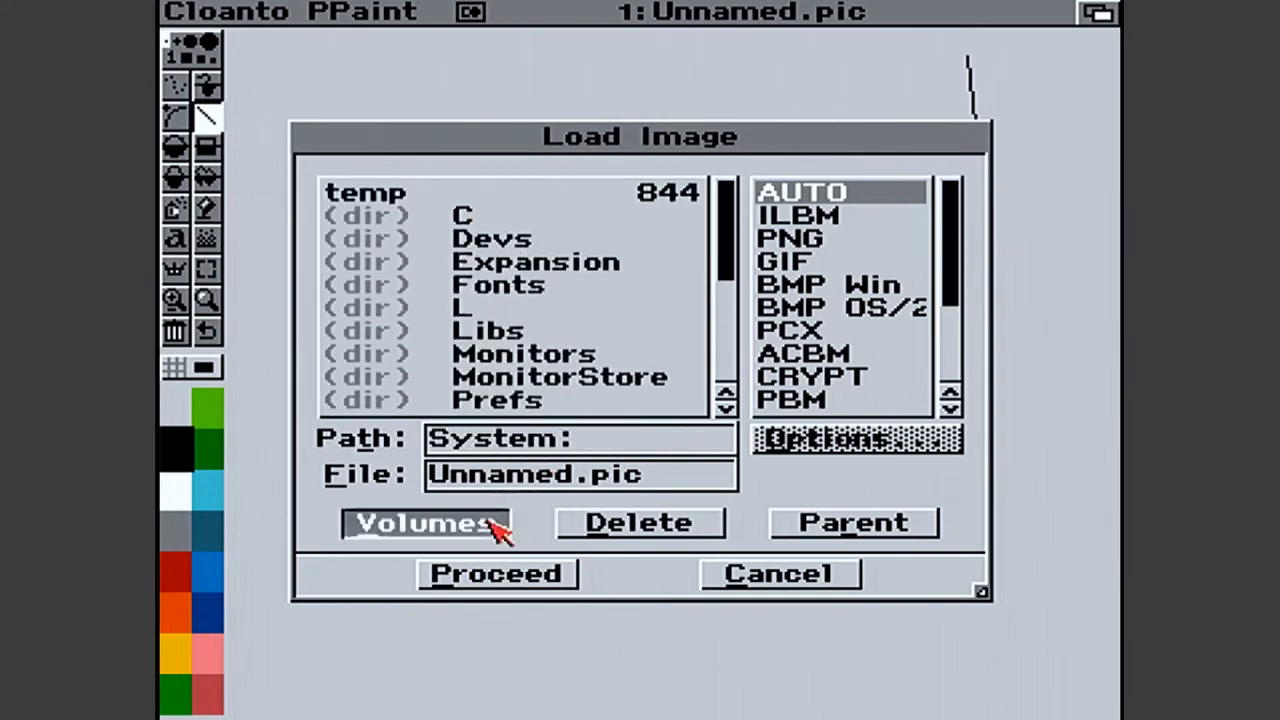
left_click(498, 220)
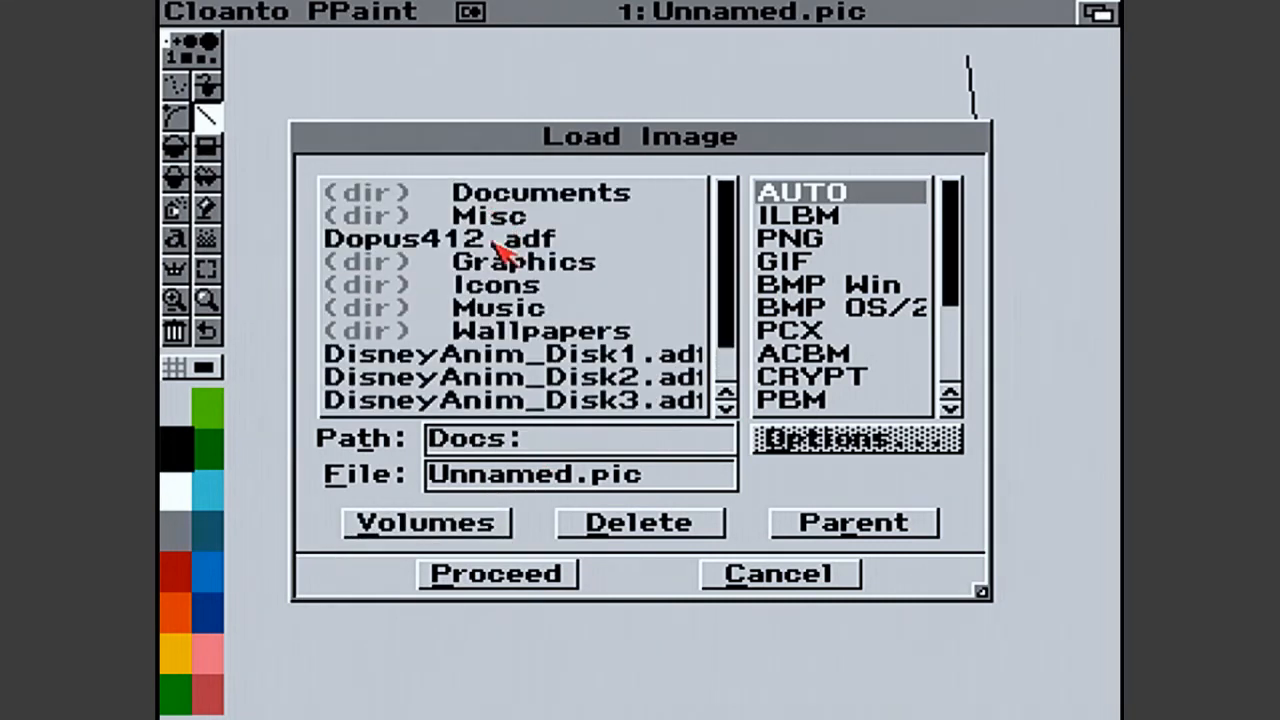
left_click(733, 313)
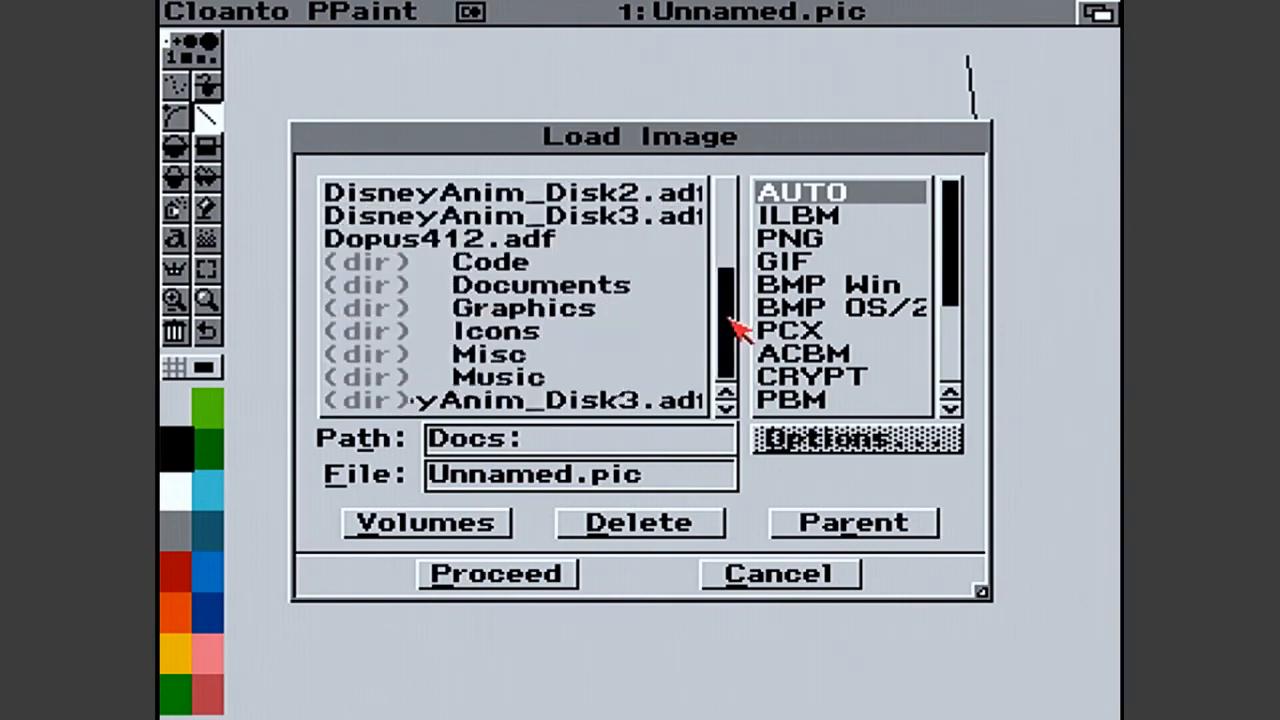
left_click(533, 313)
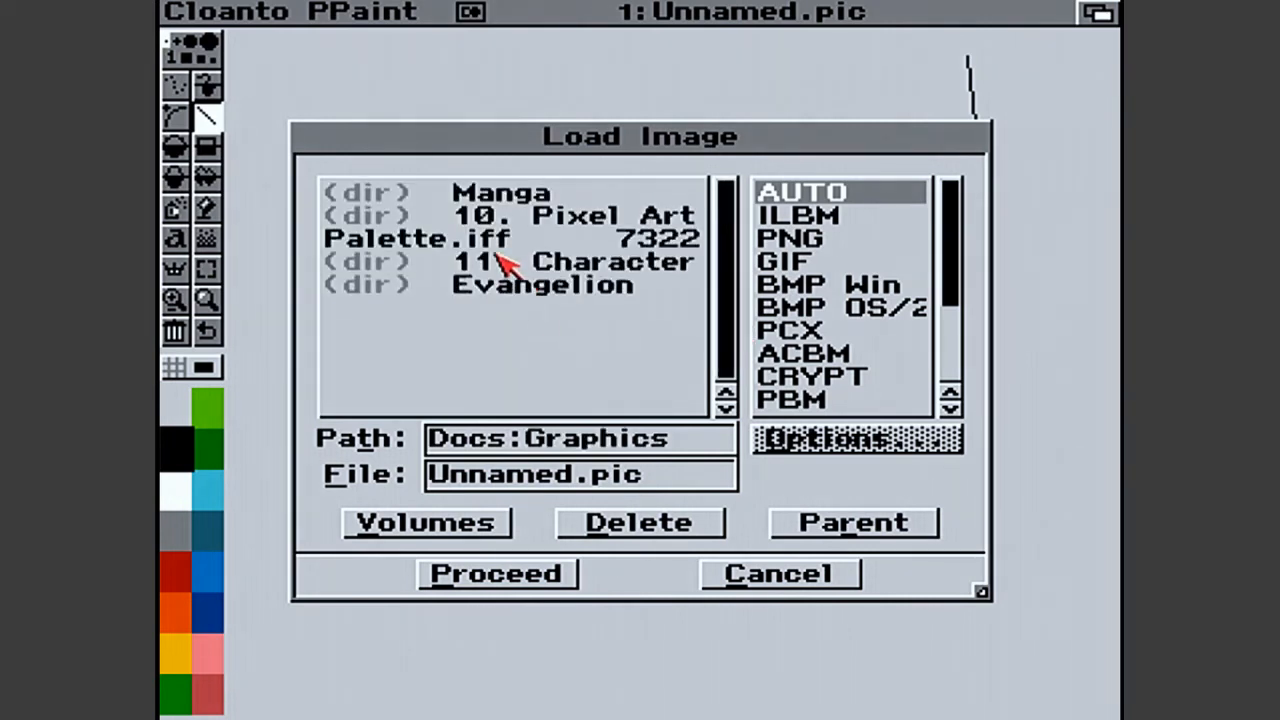
left_click(634, 307)
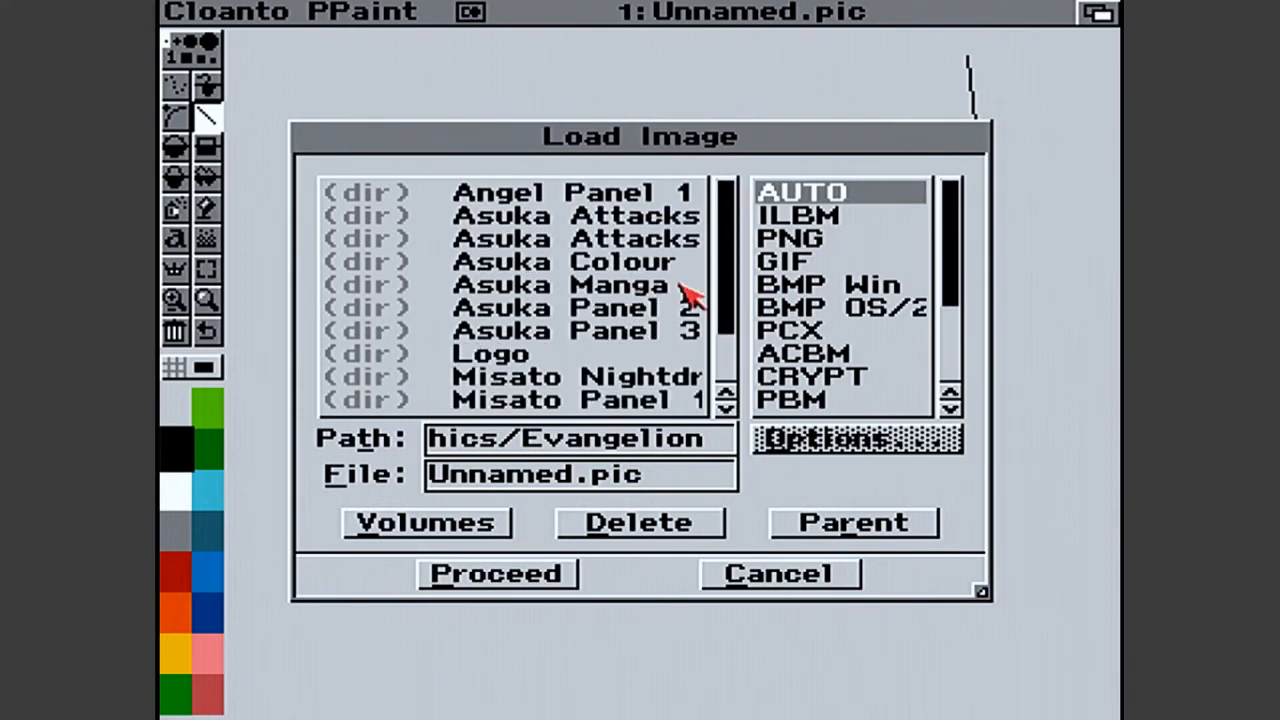
left_click(634, 263)
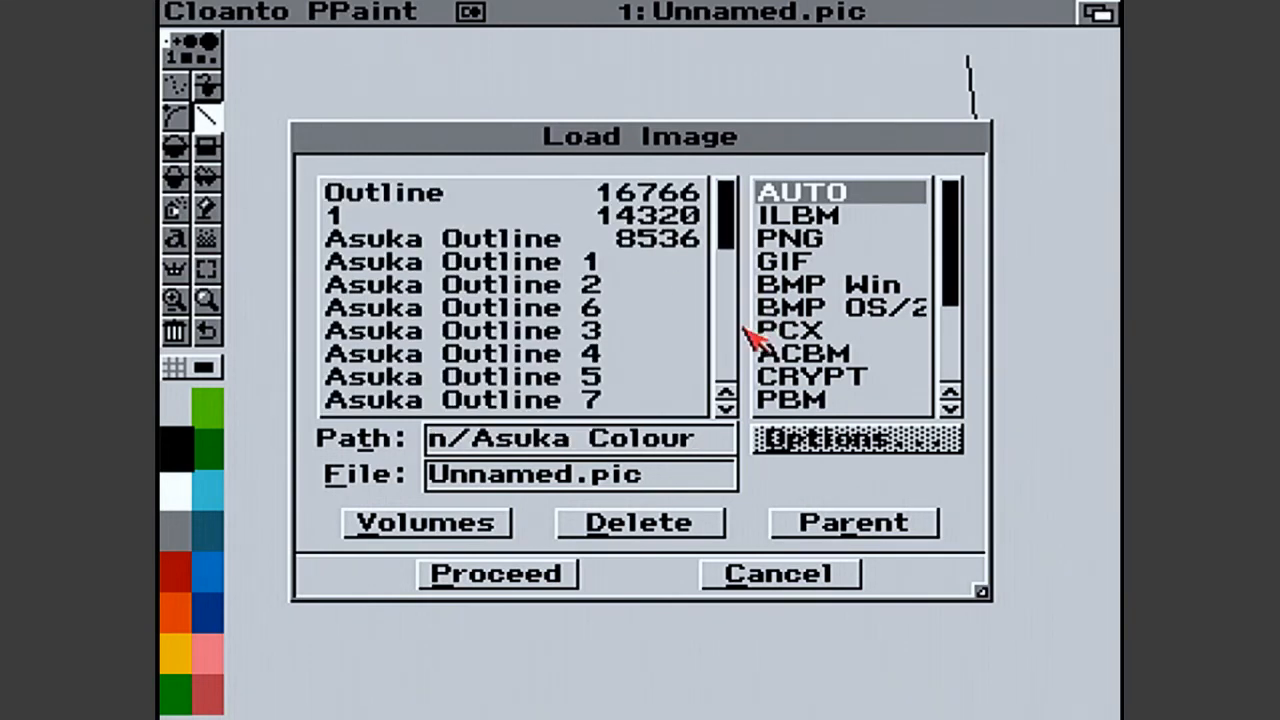
- Load the picture "Final" in its own format of 320 × 256 with 32 colors
left_click(734, 362)
left_click(734, 366)
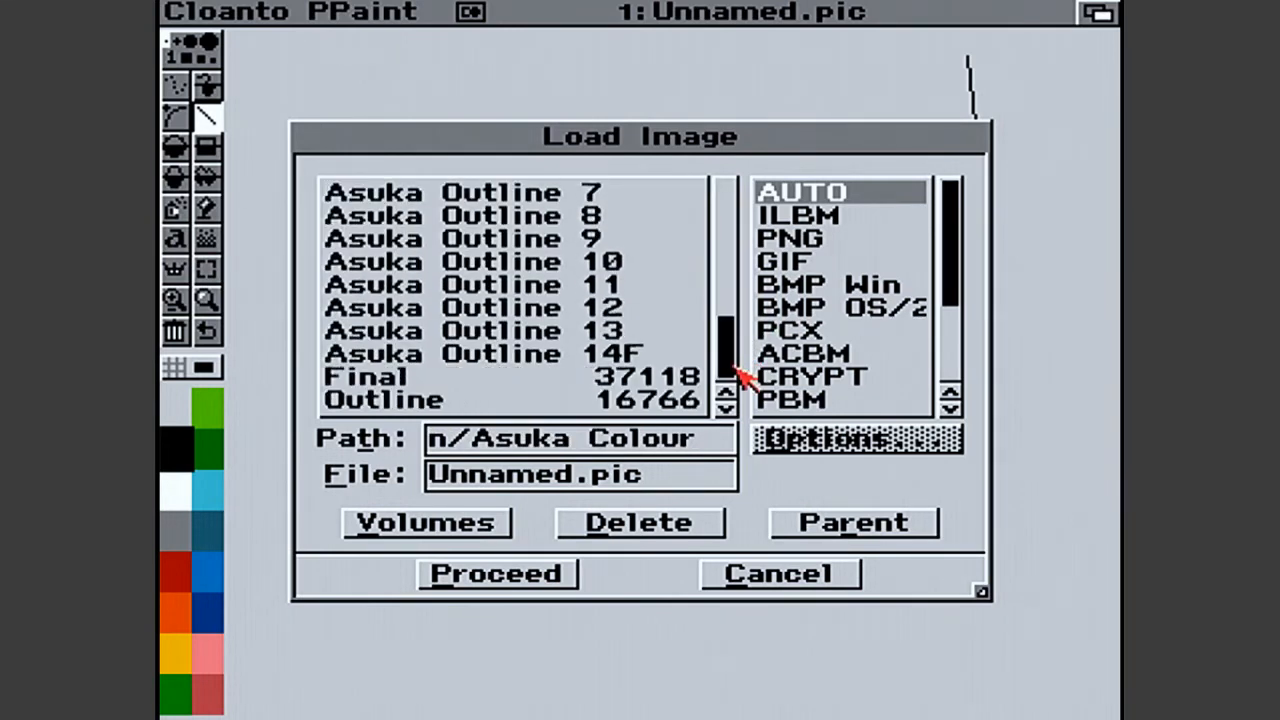
double_click(494, 380)
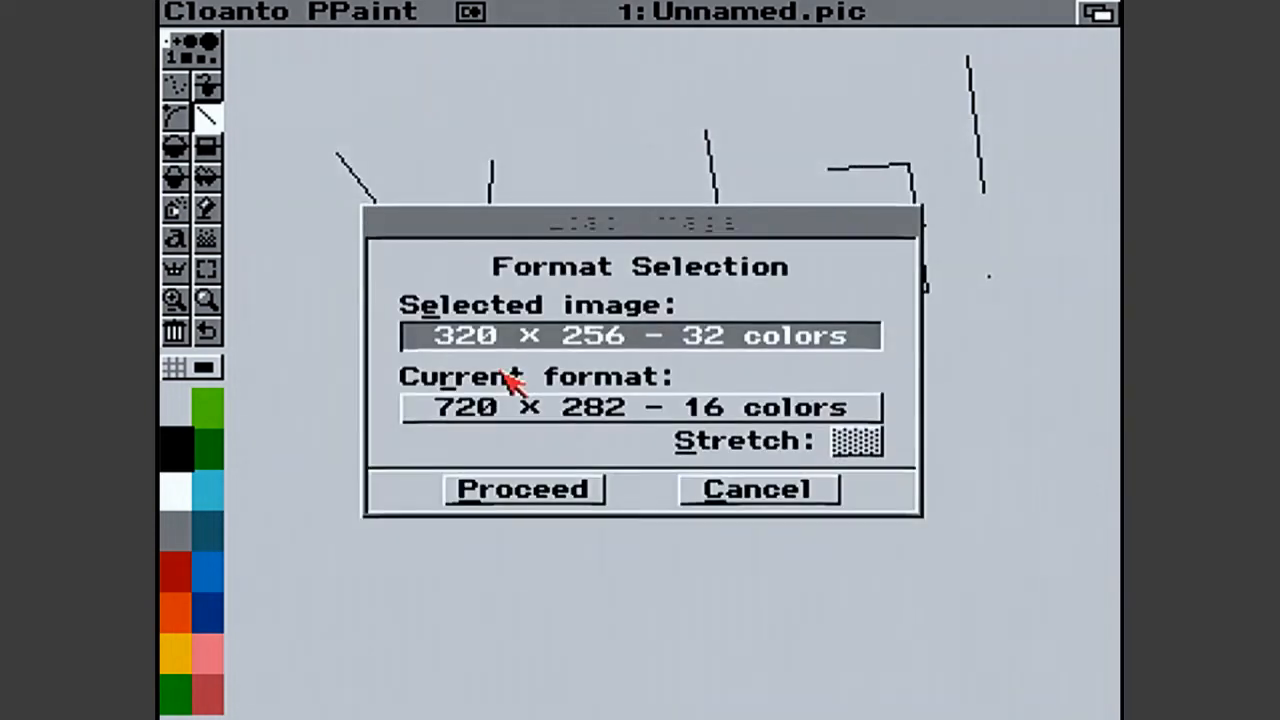
left_click(530, 492)
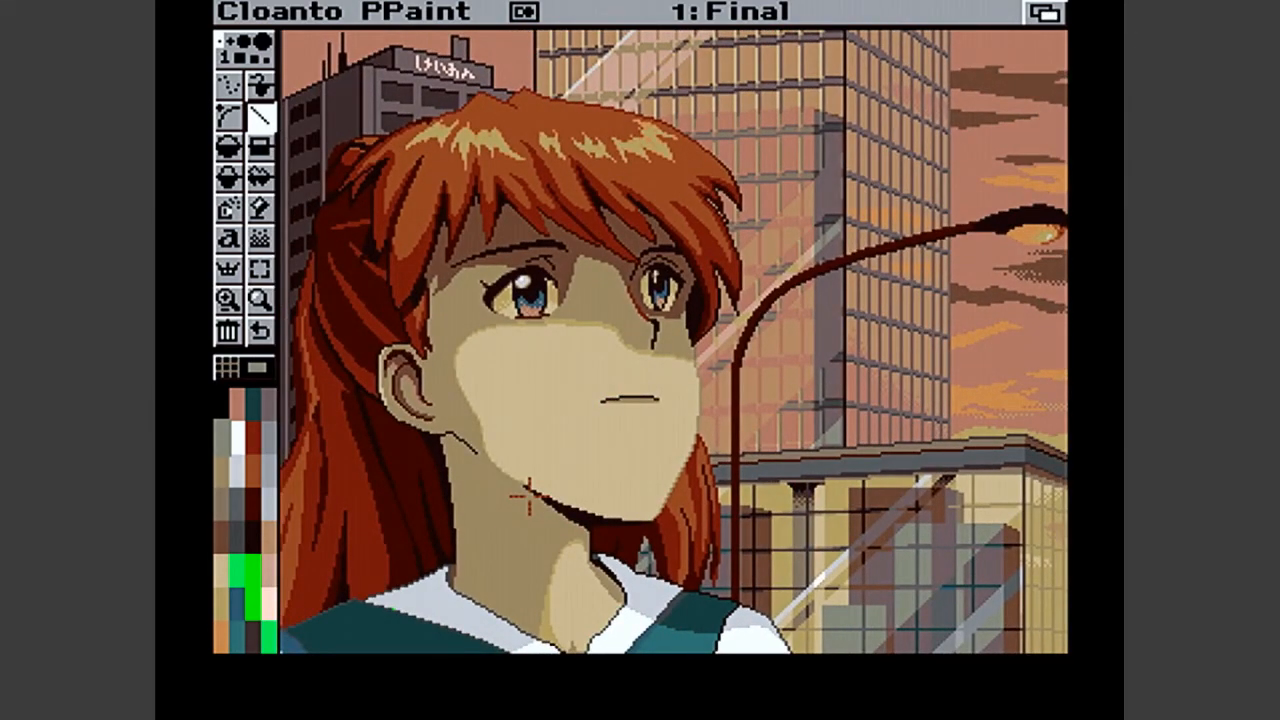
- Open the Adjust Color Palette dialog and move it down to uncover the character's eyes and hair
right_click(657, 11)
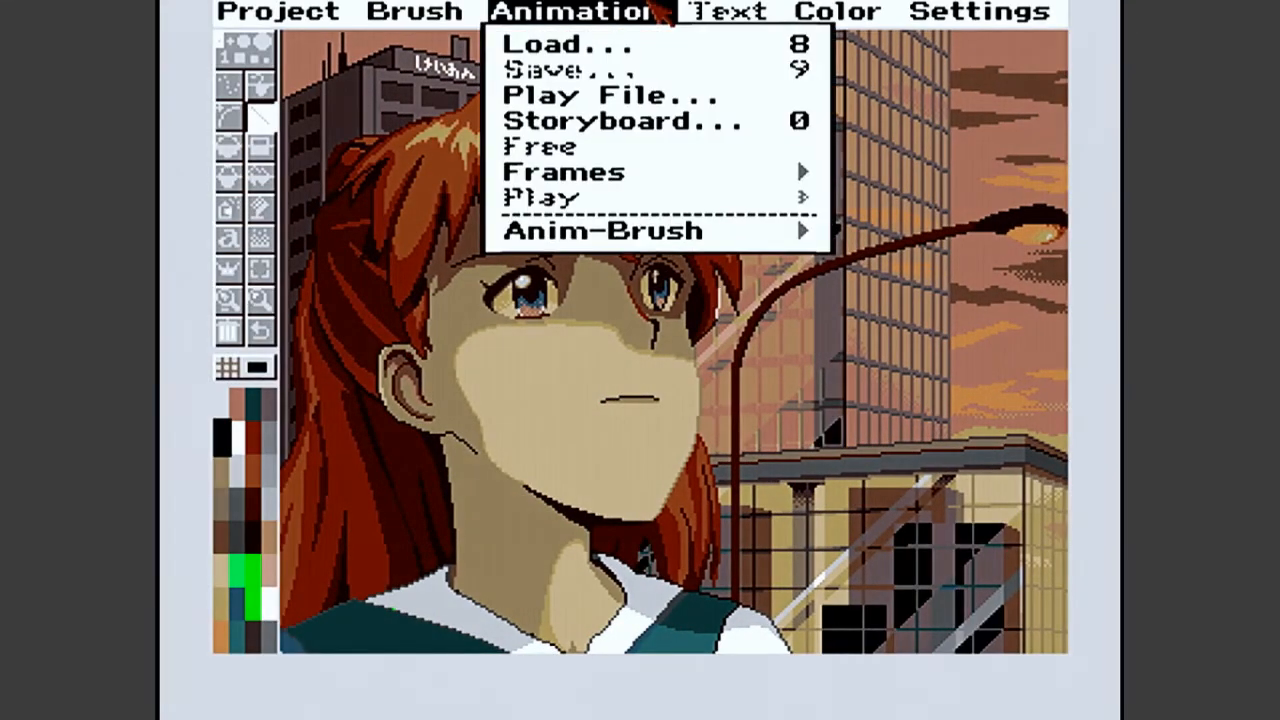
mouse_move(870, 43)
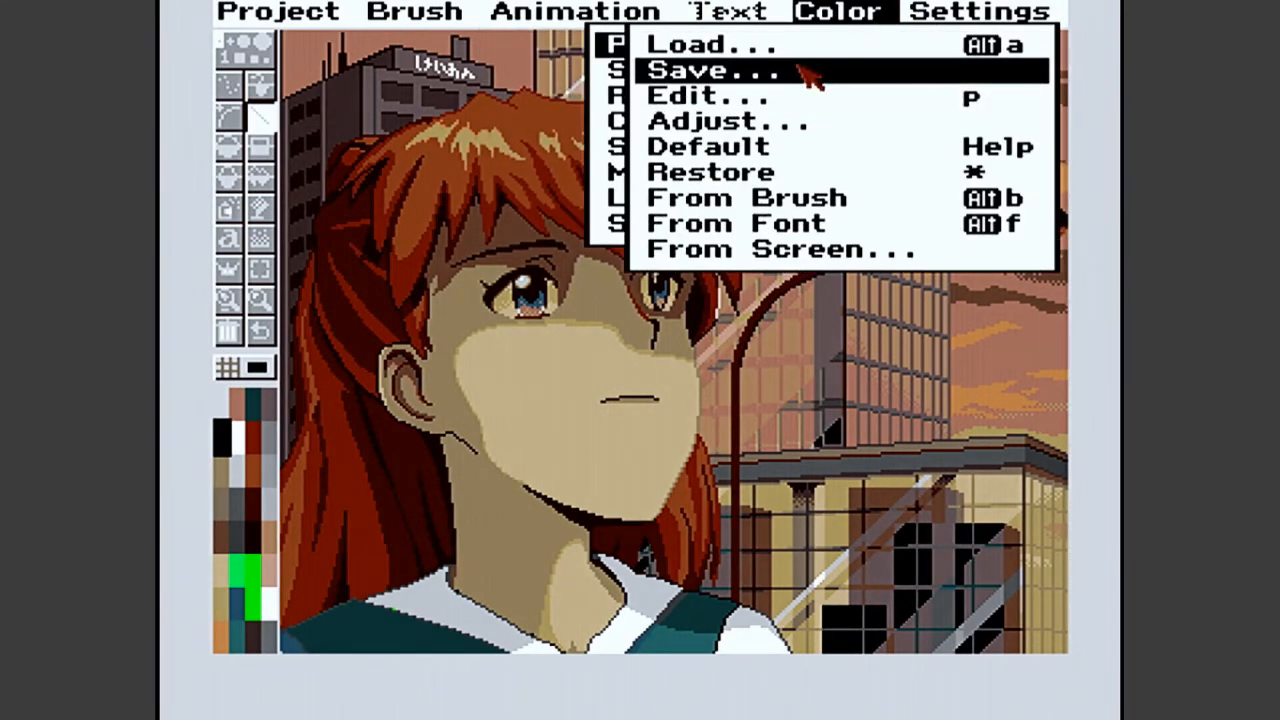
mouse_move(597, 80)
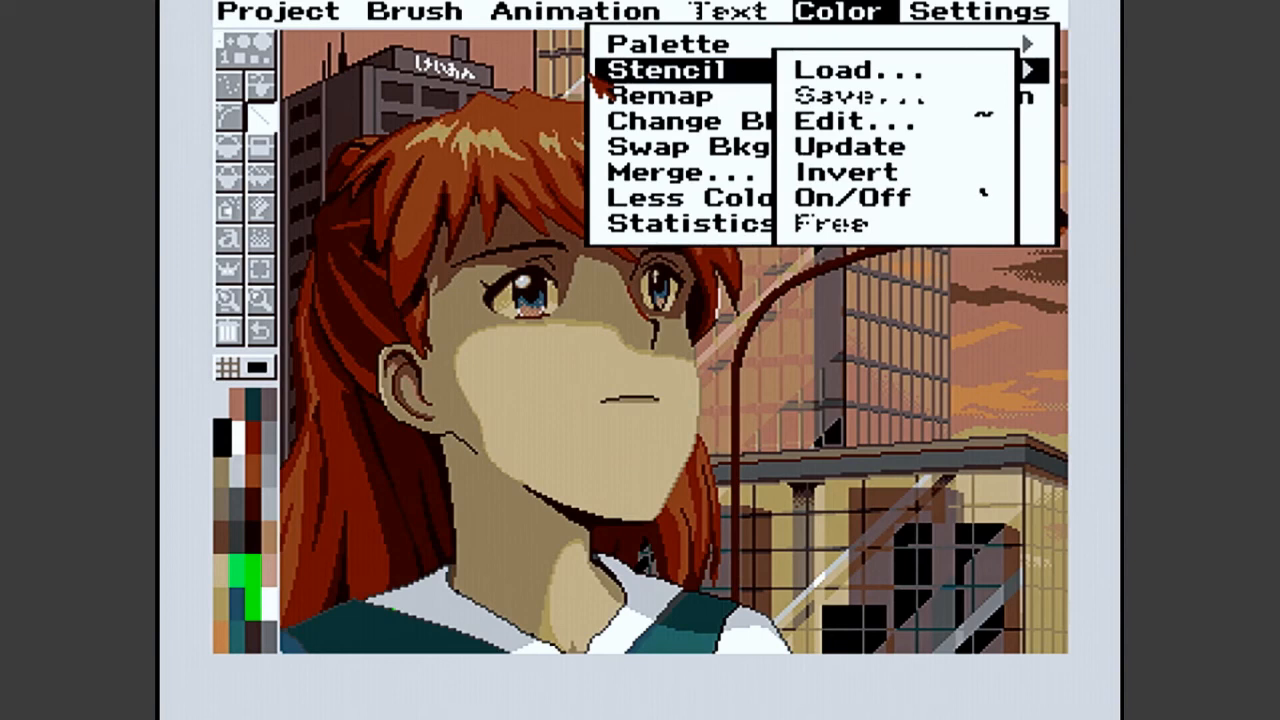
mouse_move(610, 45)
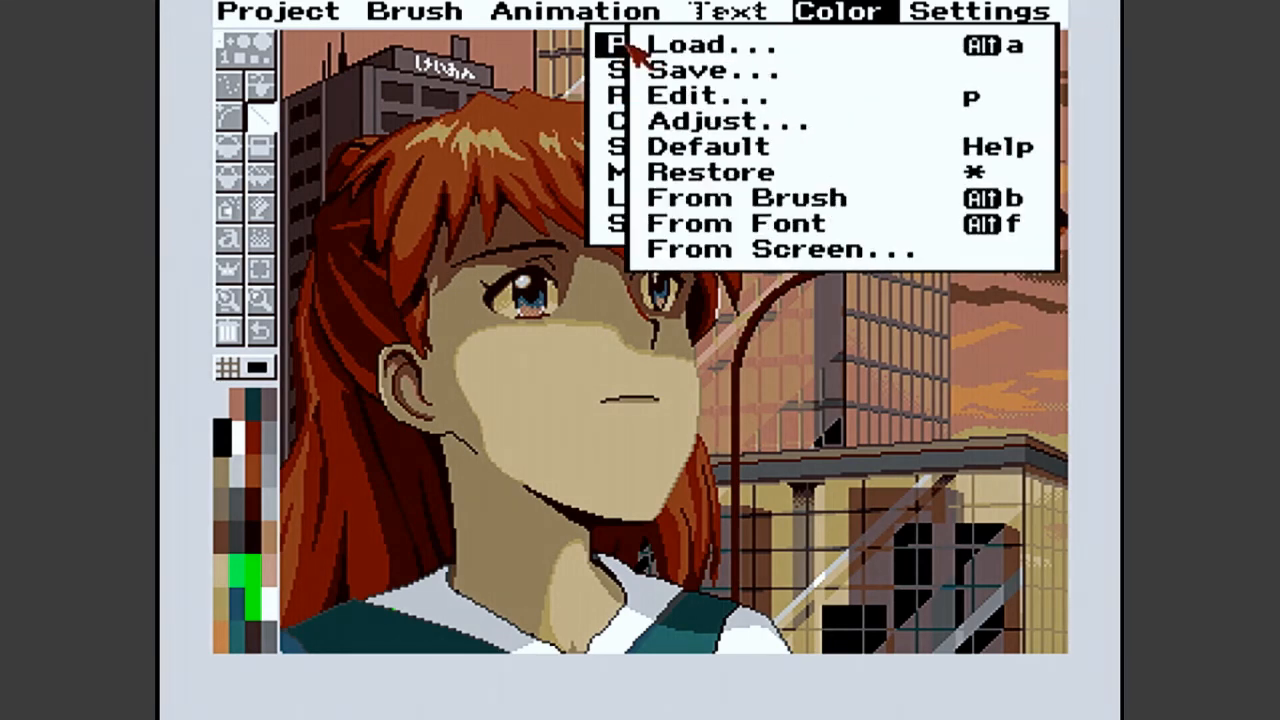
left_click(660, 121)
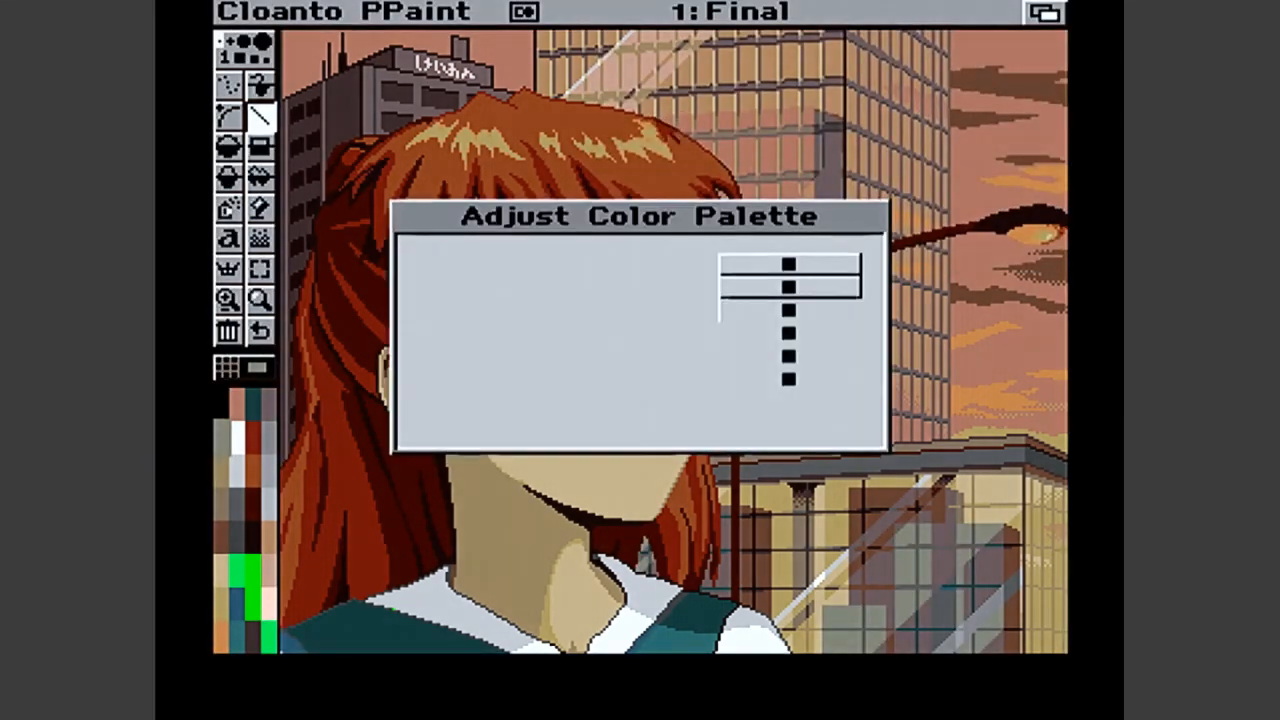
left_click_drag(565, 215, 738, 415)
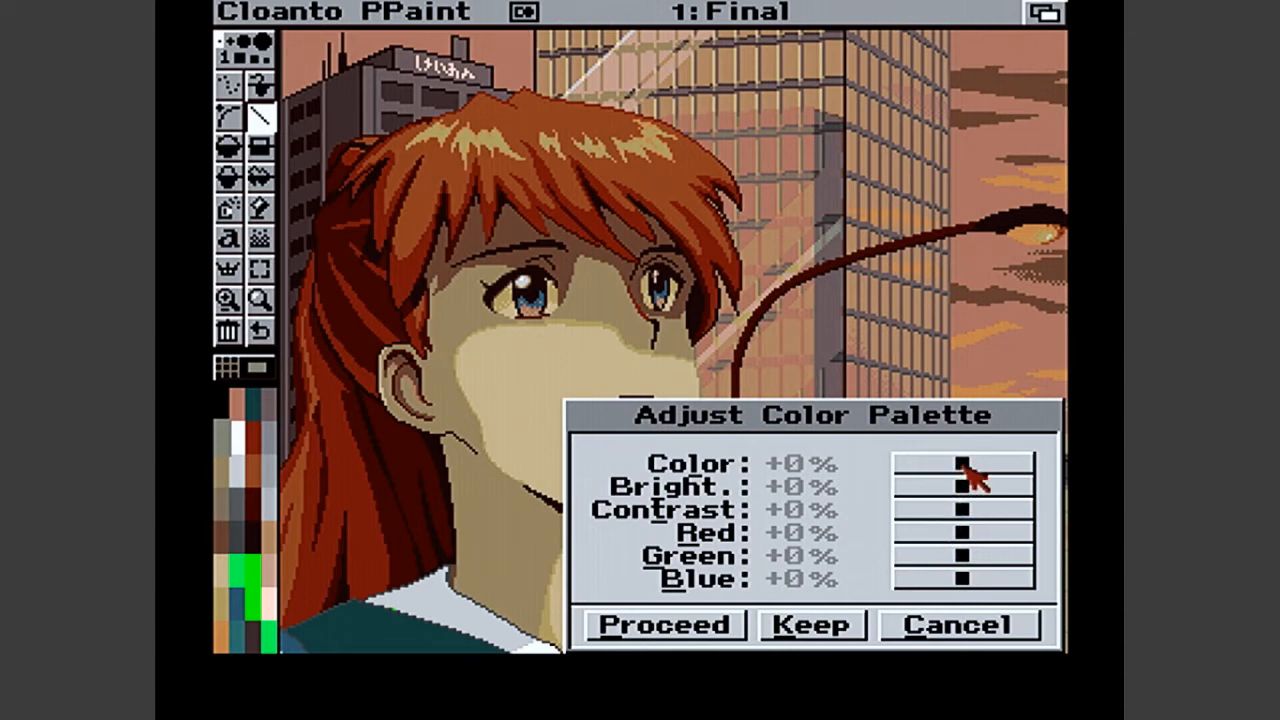
- Adjust the palette to Color -2%, Brightness -24%, Red -87%, Green -38% and Blue +42%, keep the change and close the dialog
mouse_move(963, 463)
left_mouse_down()
mouse_move(1003, 463)
mouse_move(970, 463)
mouse_move(986, 472)
mouse_move(971, 463)
mouse_move(965, 478)
left_mouse_up()
left_click_drag(972, 472, 972, 472)
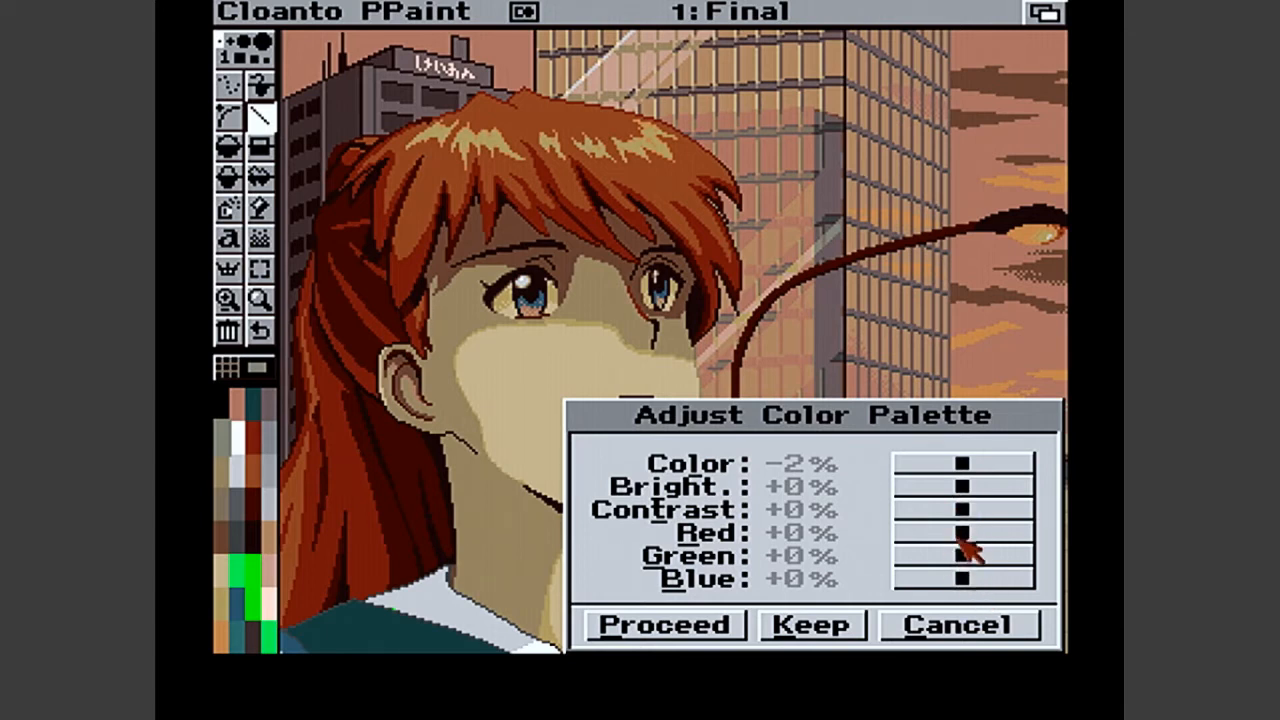
left_click_drag(966, 535, 945, 555)
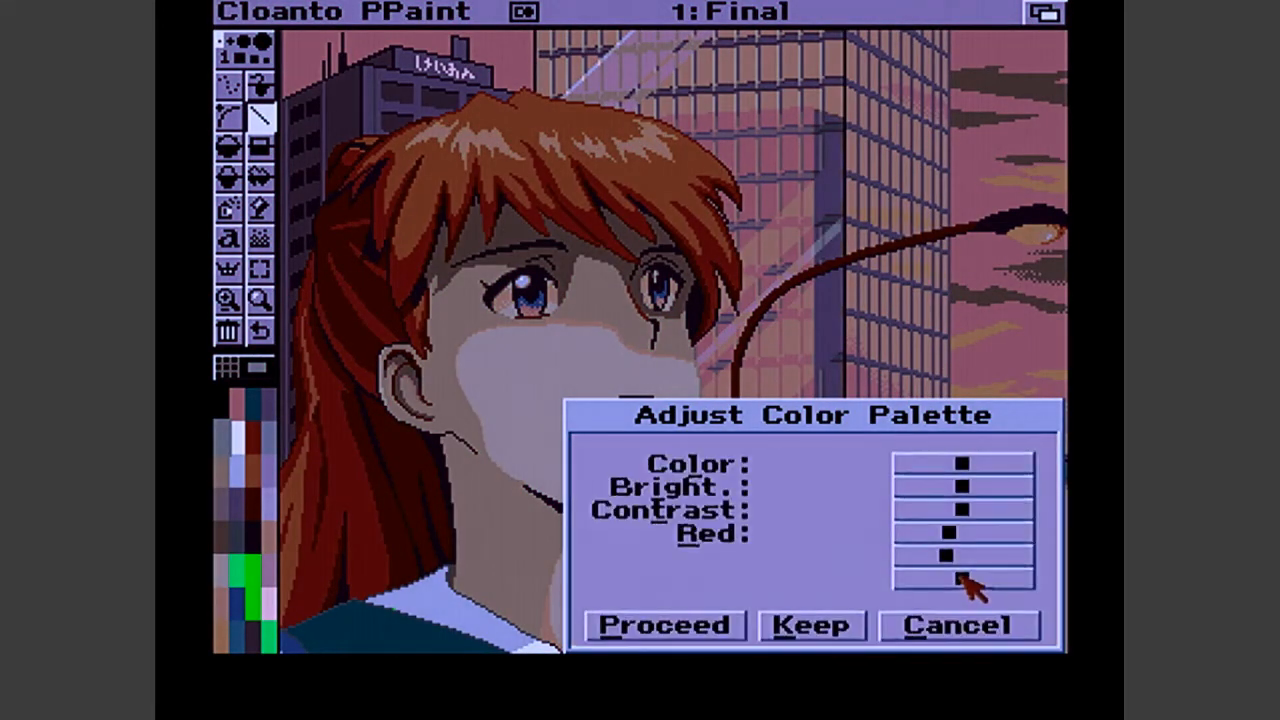
left_click_drag(970, 578, 916, 535)
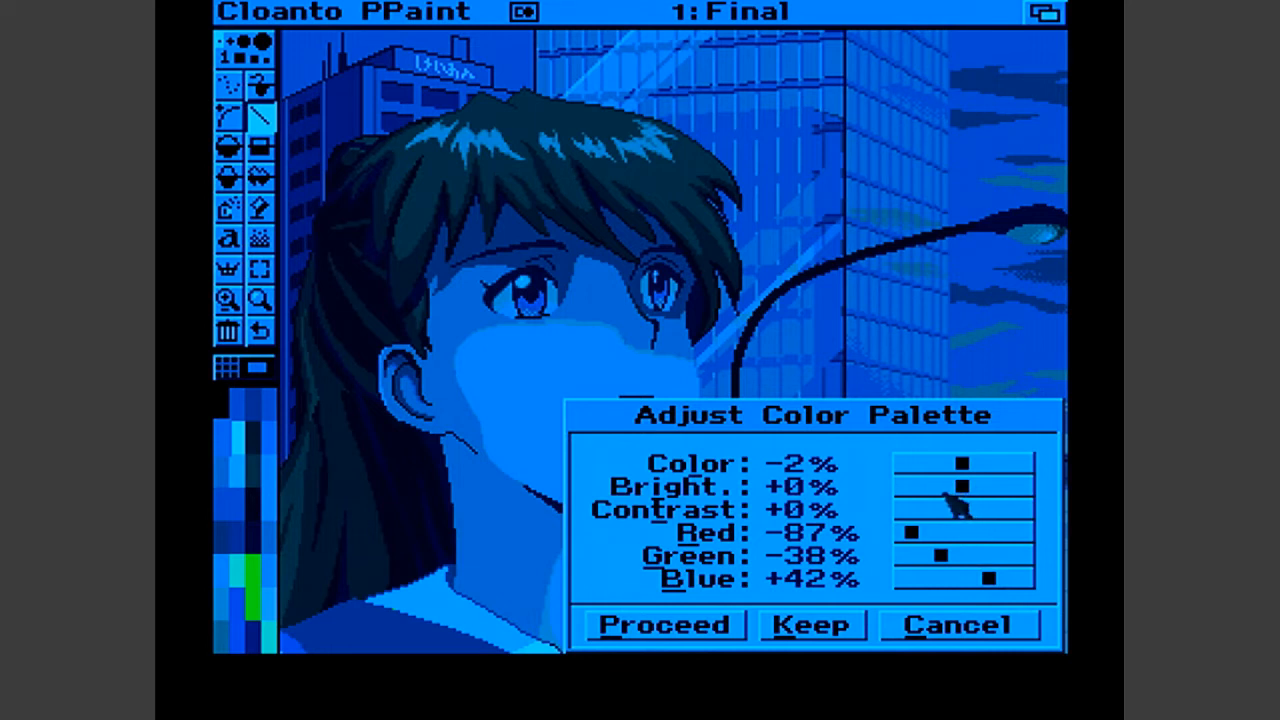
left_click_drag(962, 487, 946, 484)
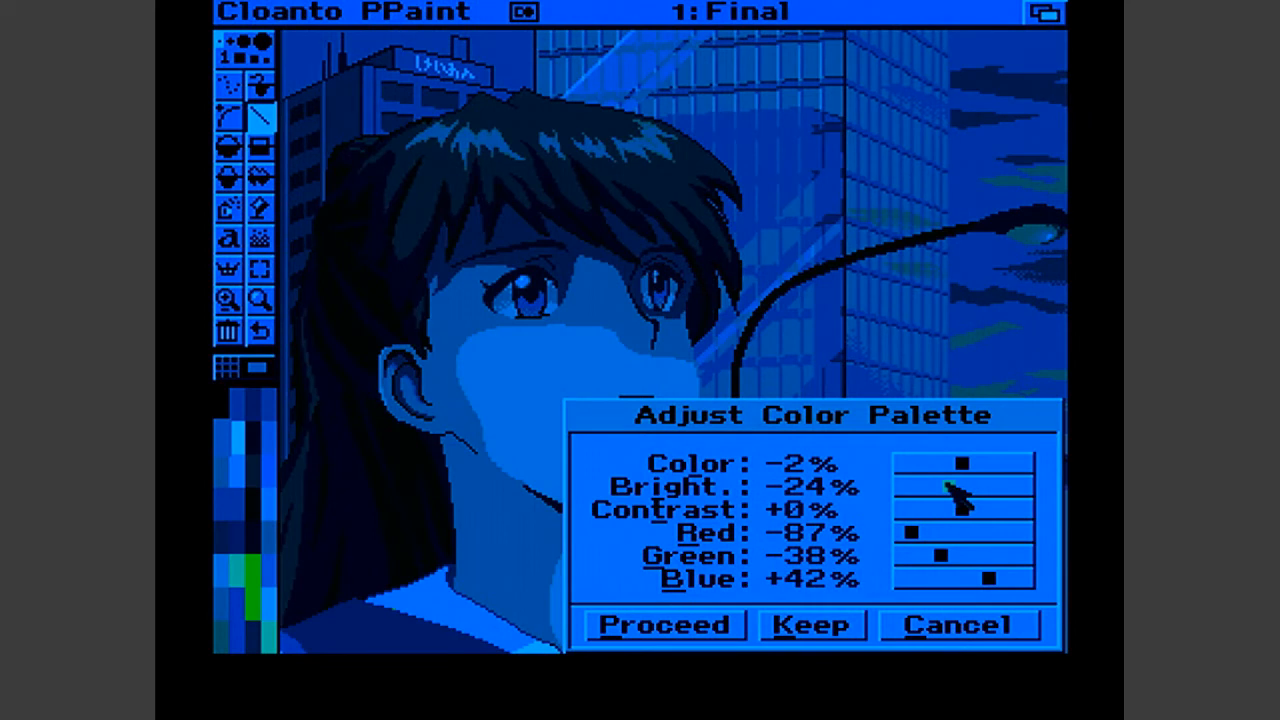
left_click_drag(944, 483, 947, 481)
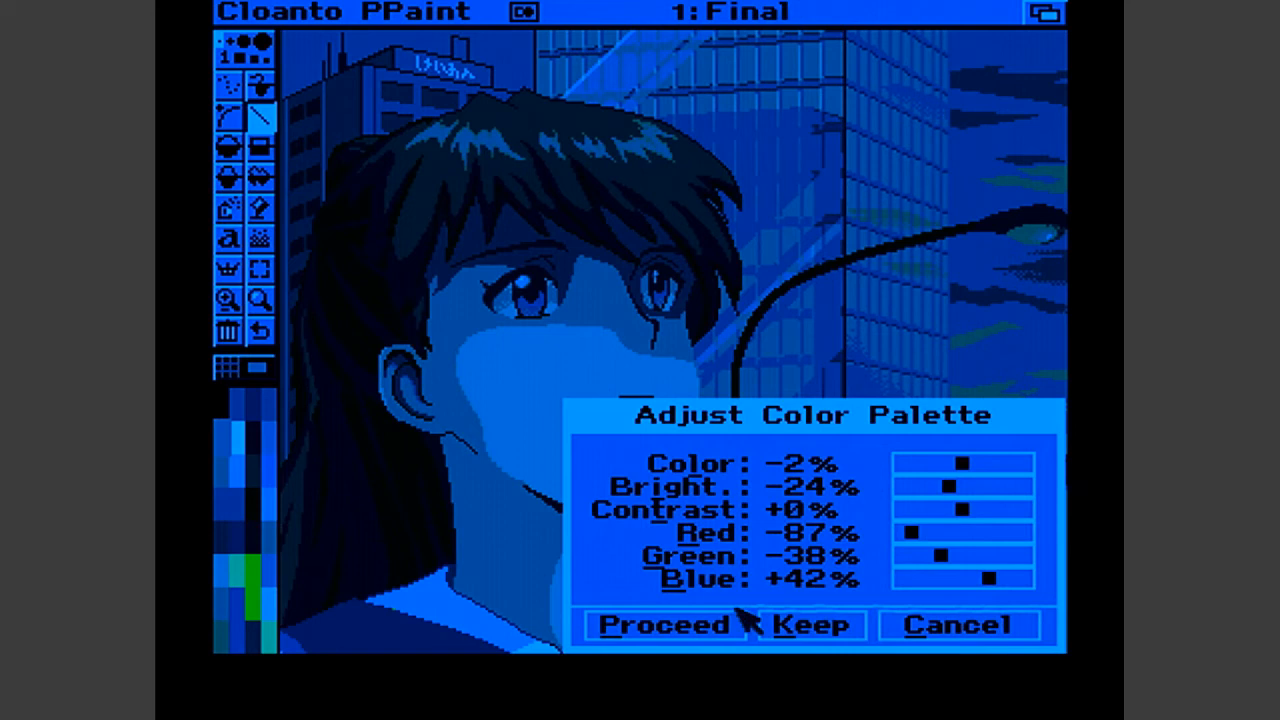
left_click(781, 625)
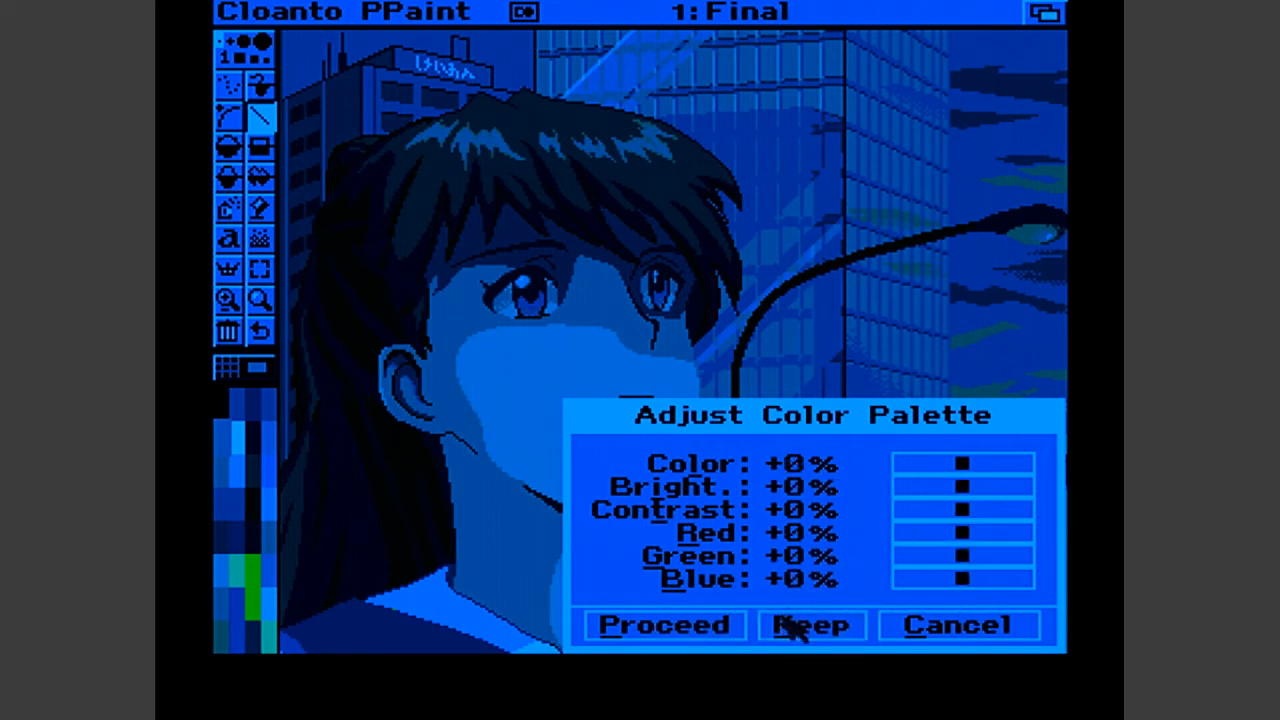
left_click(721, 630)
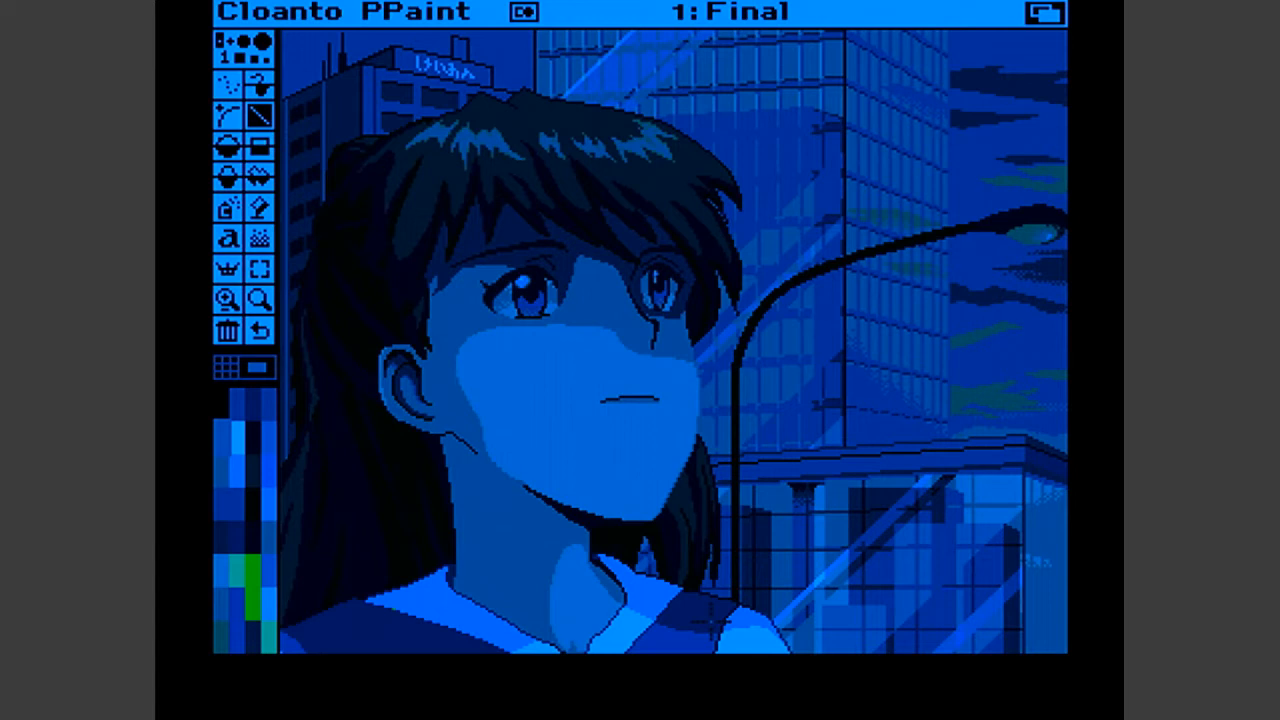
- Slide the paint screen down to reveal the Workbench behind it, and slide it back up to full view
left_click_drag(834, 14, 814, 200)
left_click(814, 163)
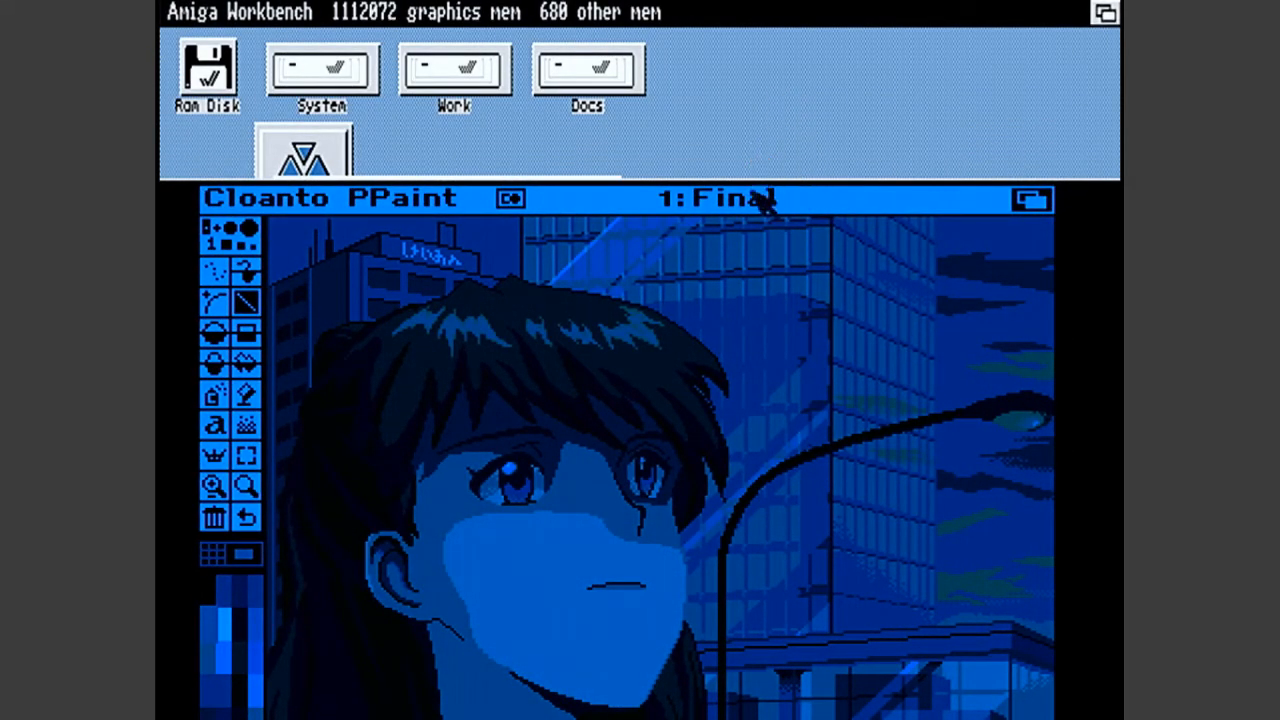
left_click_drag(763, 194, 763, 14)
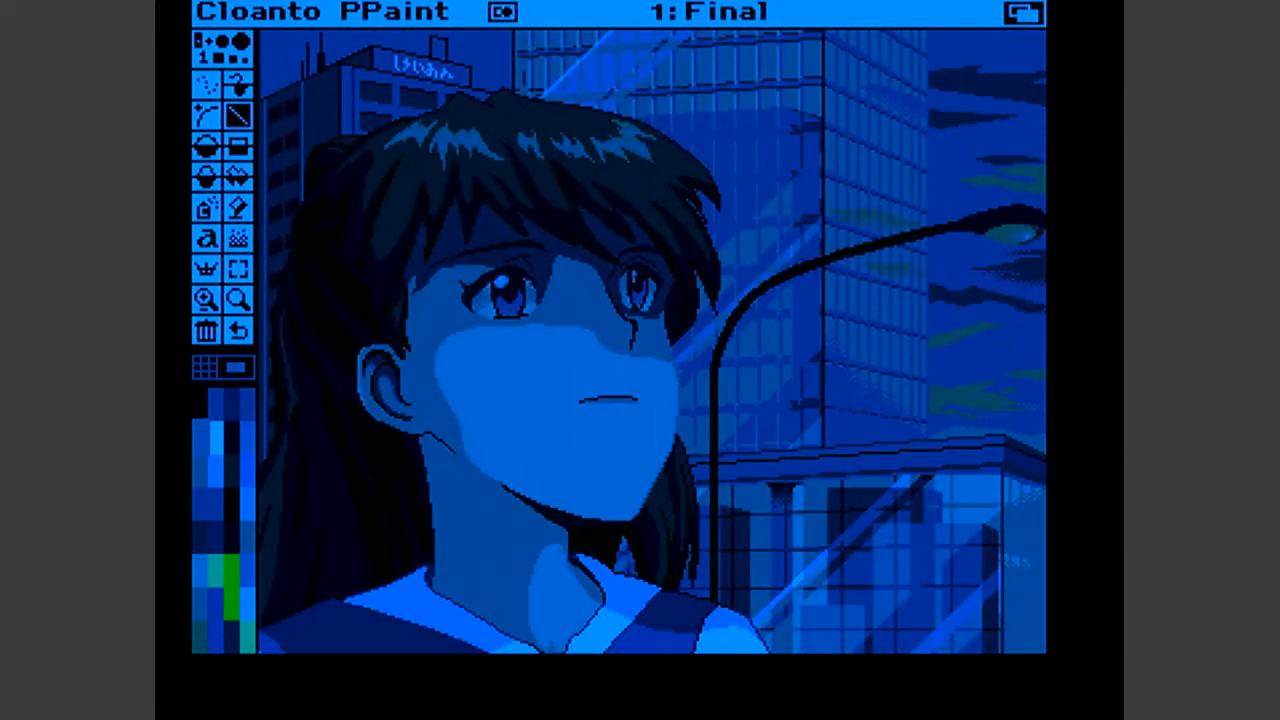
- Adjust the color palette again with Brightness -24%, Contrast +24%, Green +16% and a Red increase above +51%, and apply it
right_click(609, 11)
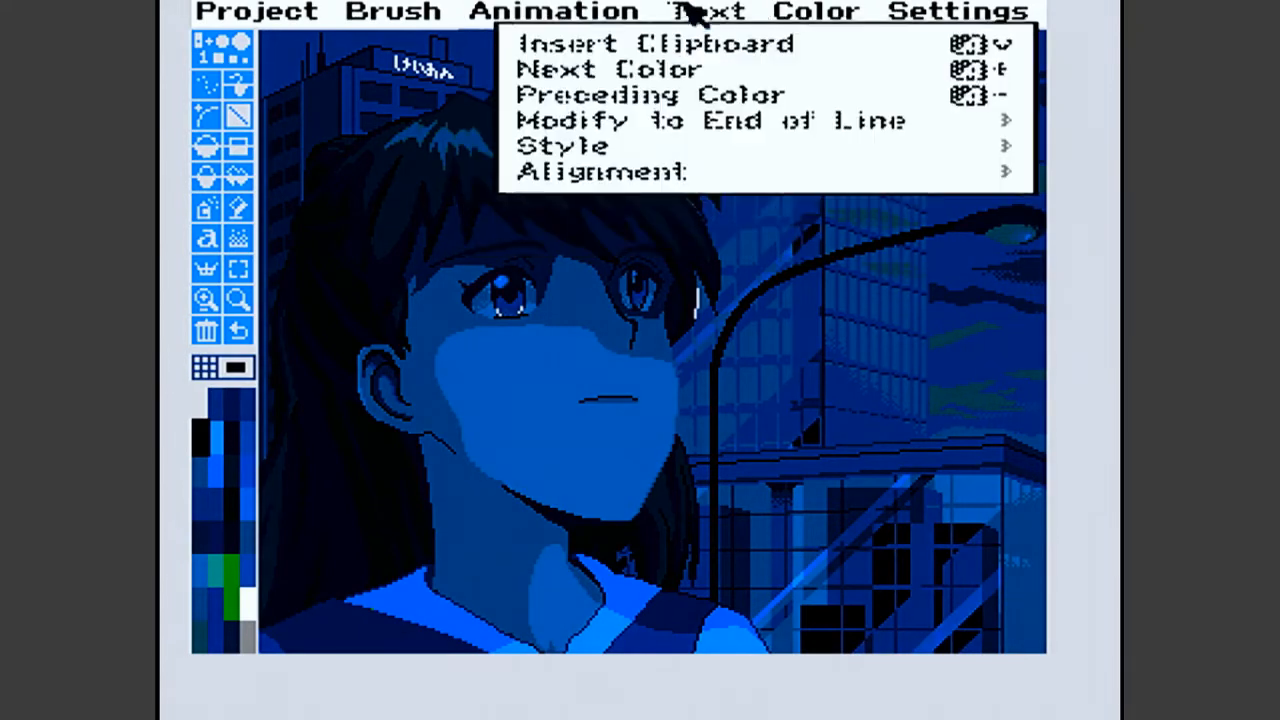
mouse_move(820, 43)
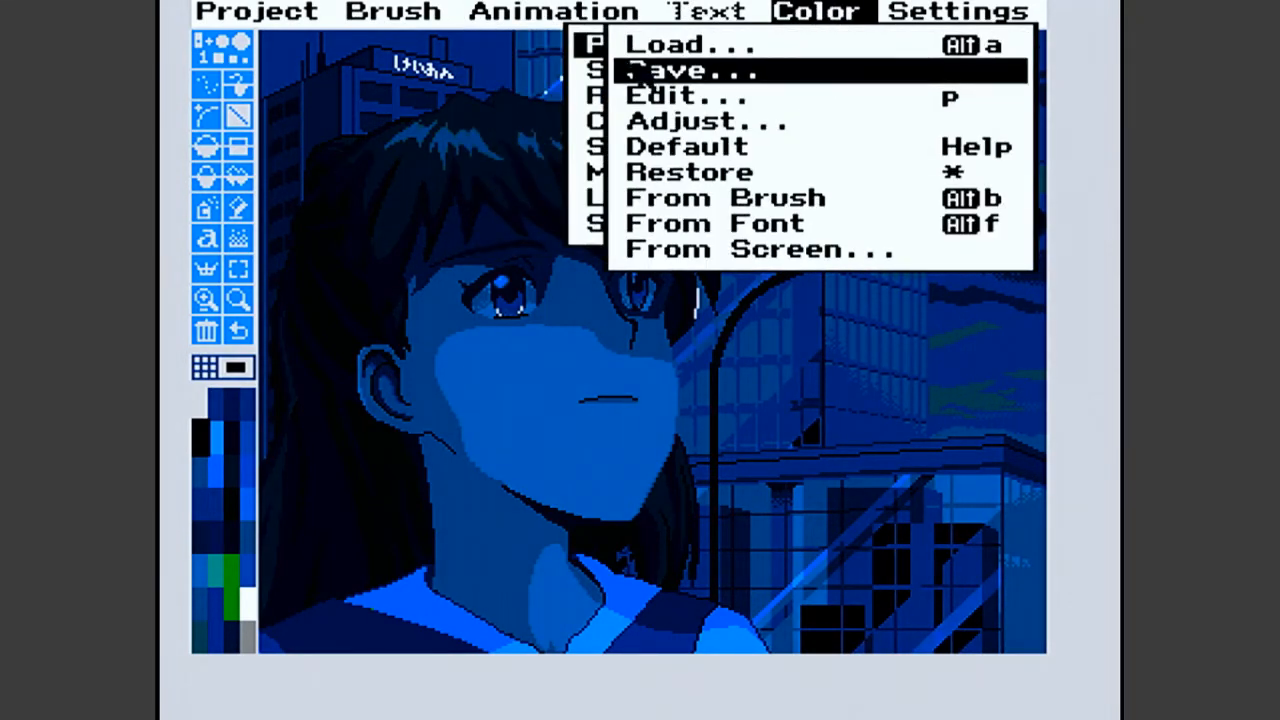
right_click(648, 120)
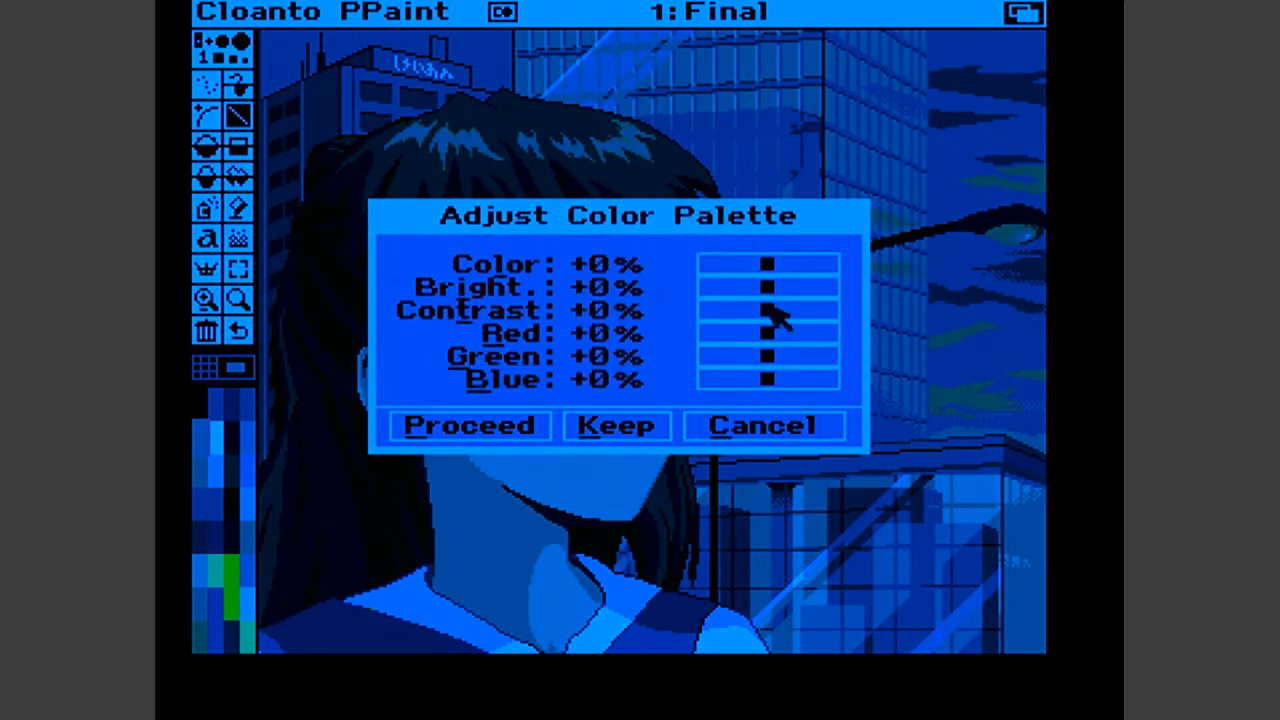
left_click_drag(774, 312, 757, 286)
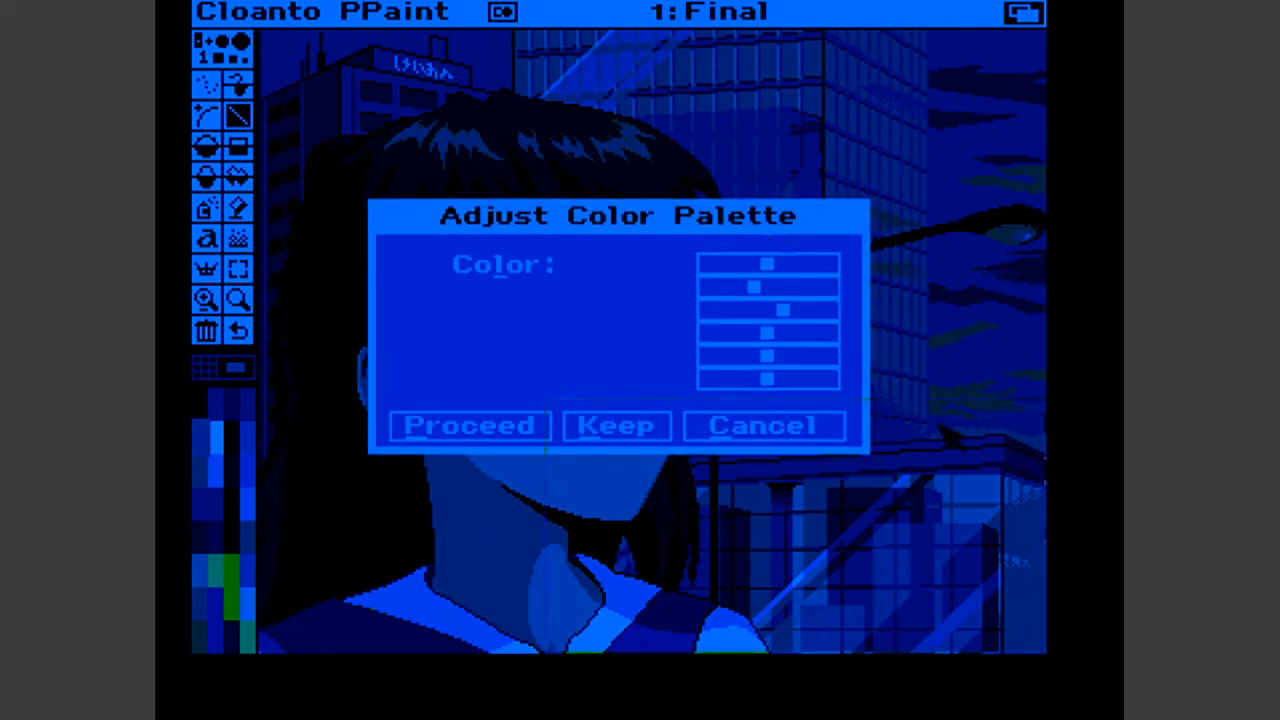
left_click_drag(833, 228, 1012, 426)
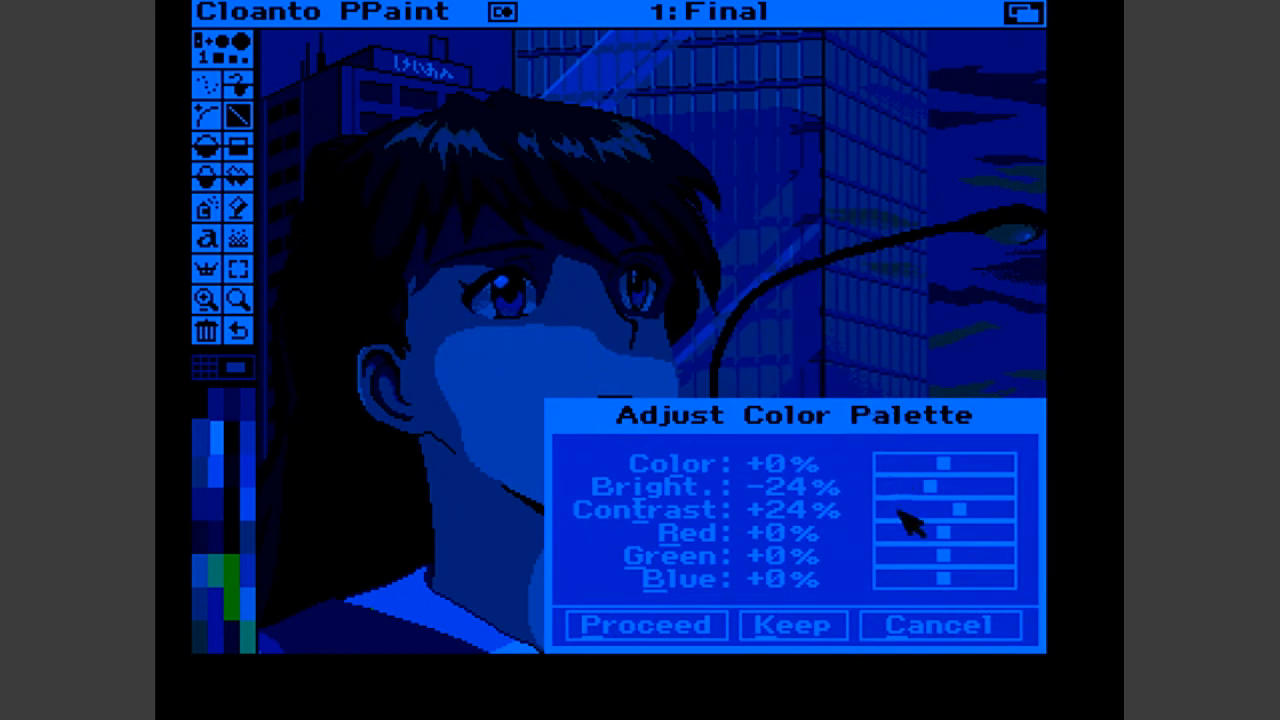
left_click_drag(940, 529, 962, 561)
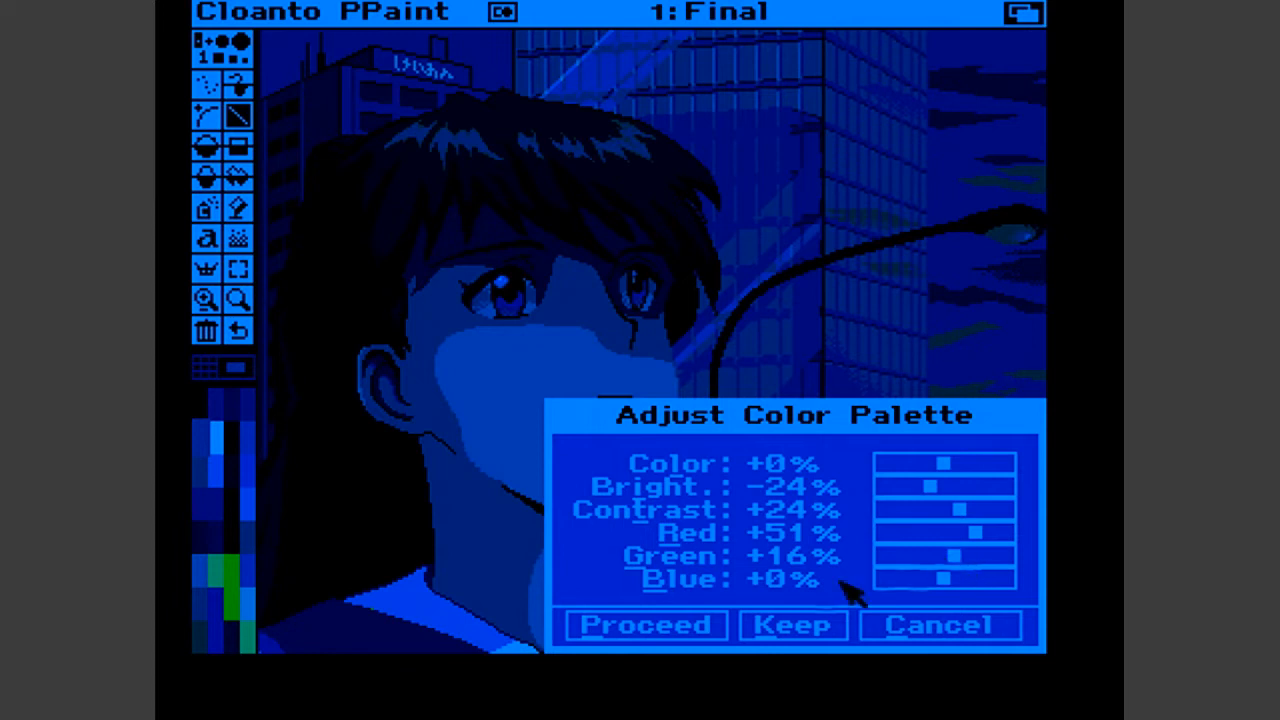
left_click_drag(978, 532, 986, 532)
left_click(688, 626)
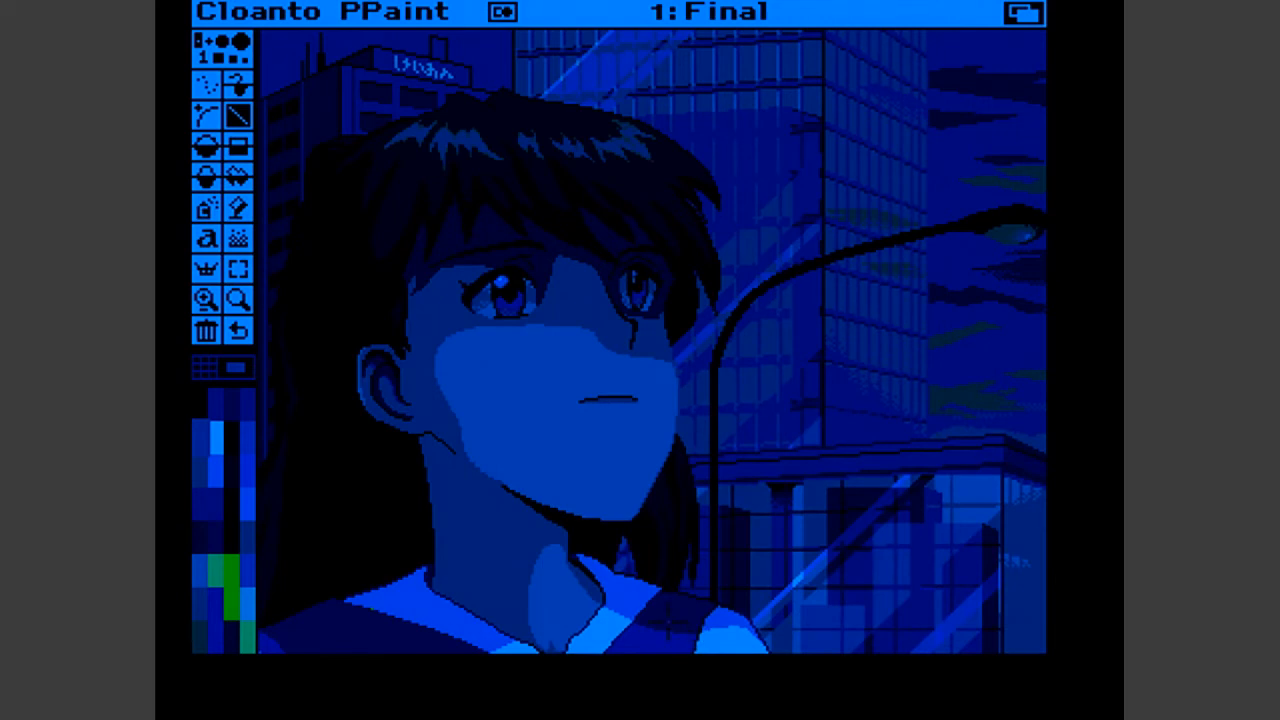
- Toggle the title bar and toolbox off and on several times, ending with both hidden to view the picture alone
key("F10")
key("F10")
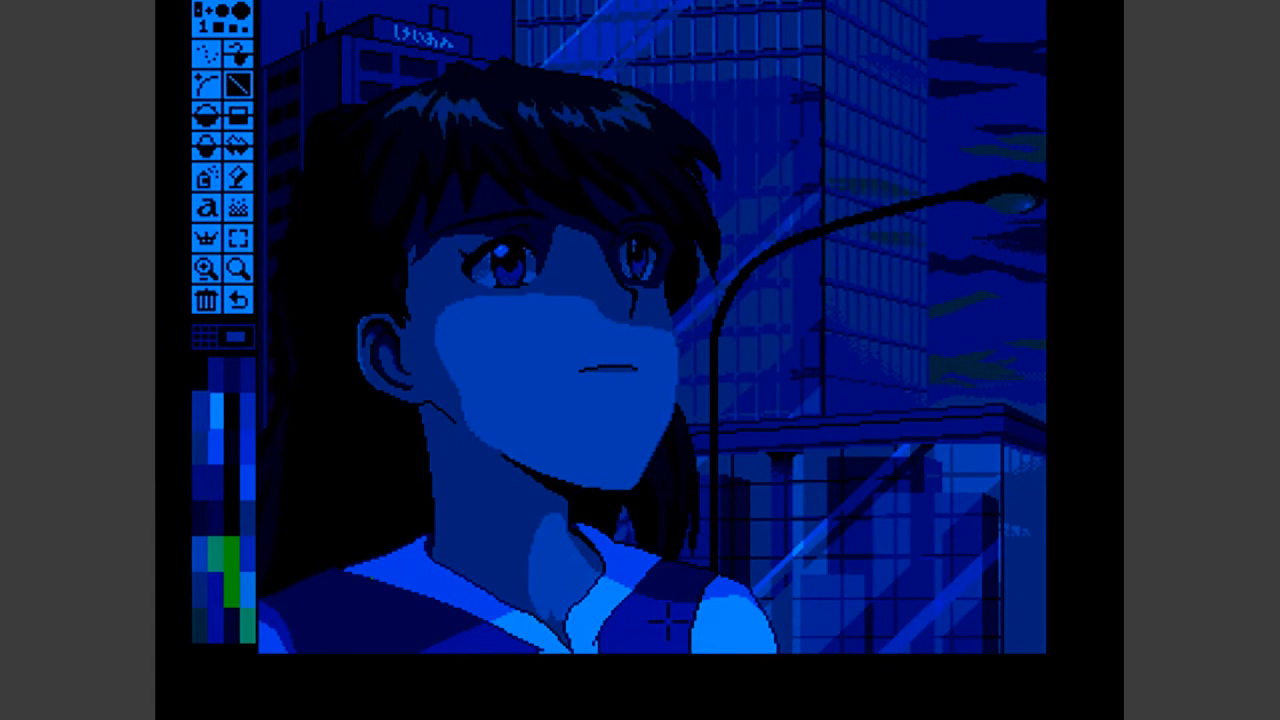
key("F9")
key("F9")
key("F10")
key("F9")
key("F10")
key("F9")
key("F10")
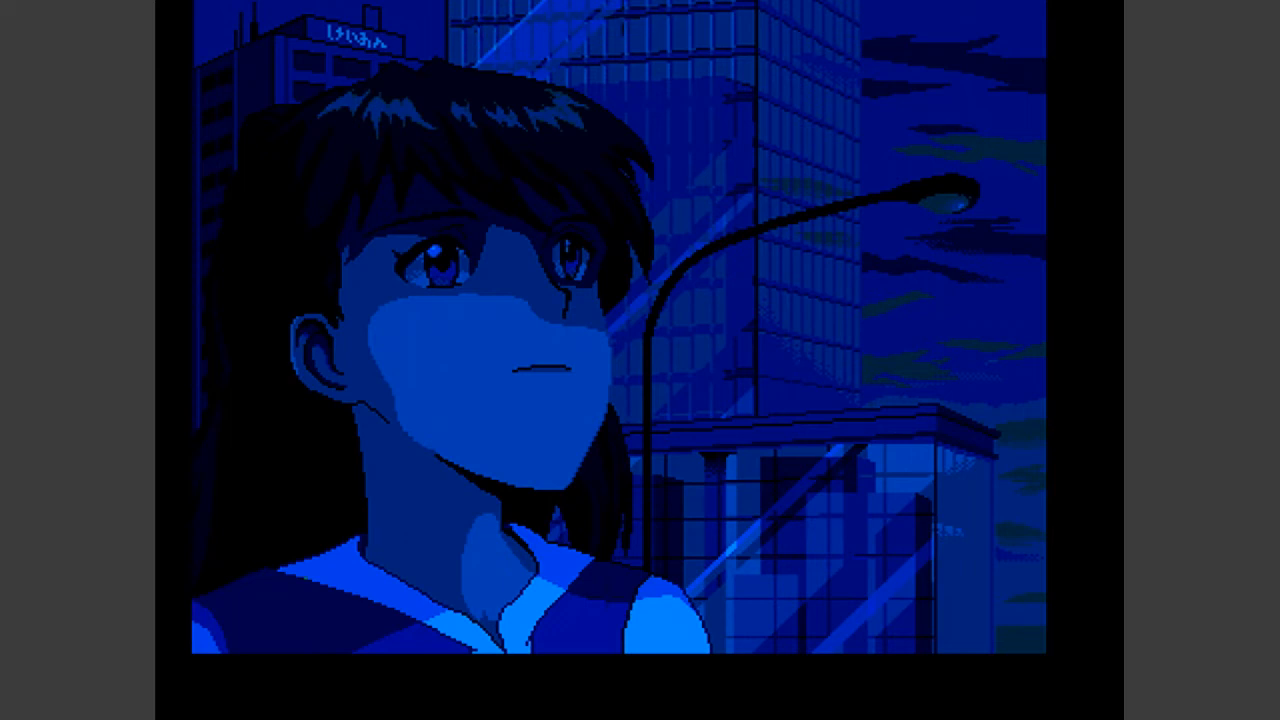
- Quit Personal Paint and discard the modified image
right_click(216, 10)
mouse_move(236, 275)
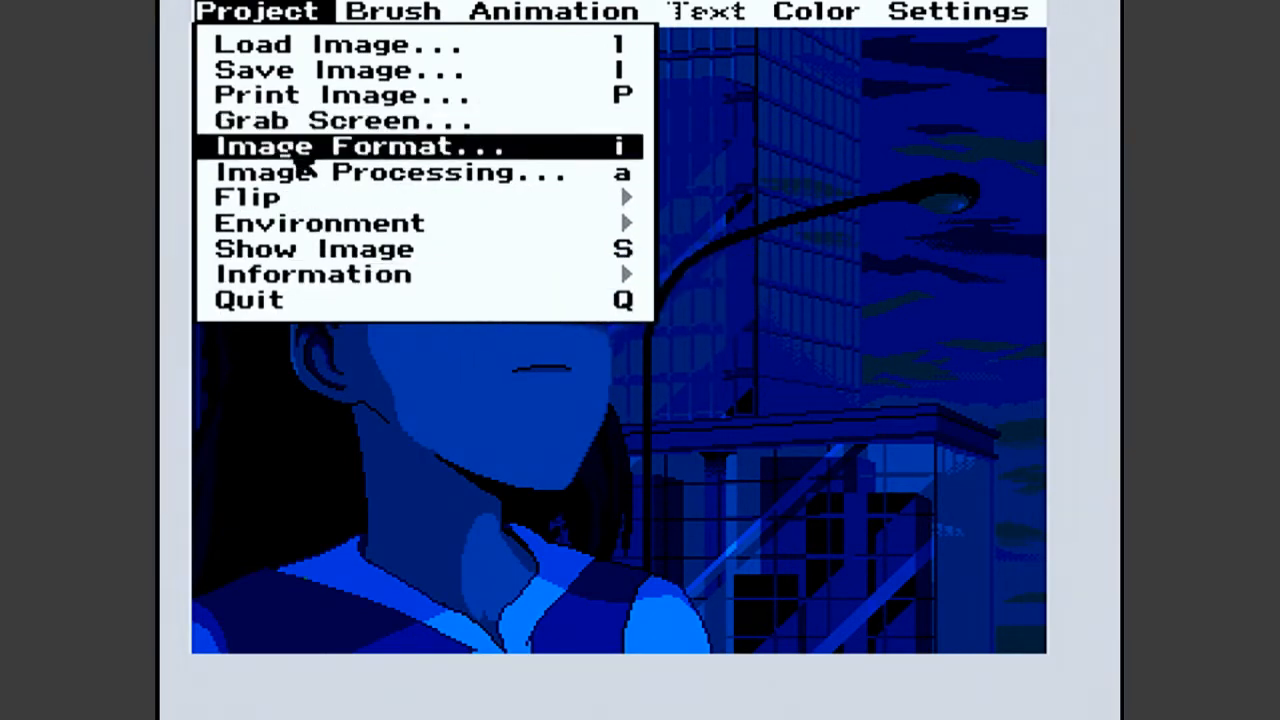
left_click(272, 302)
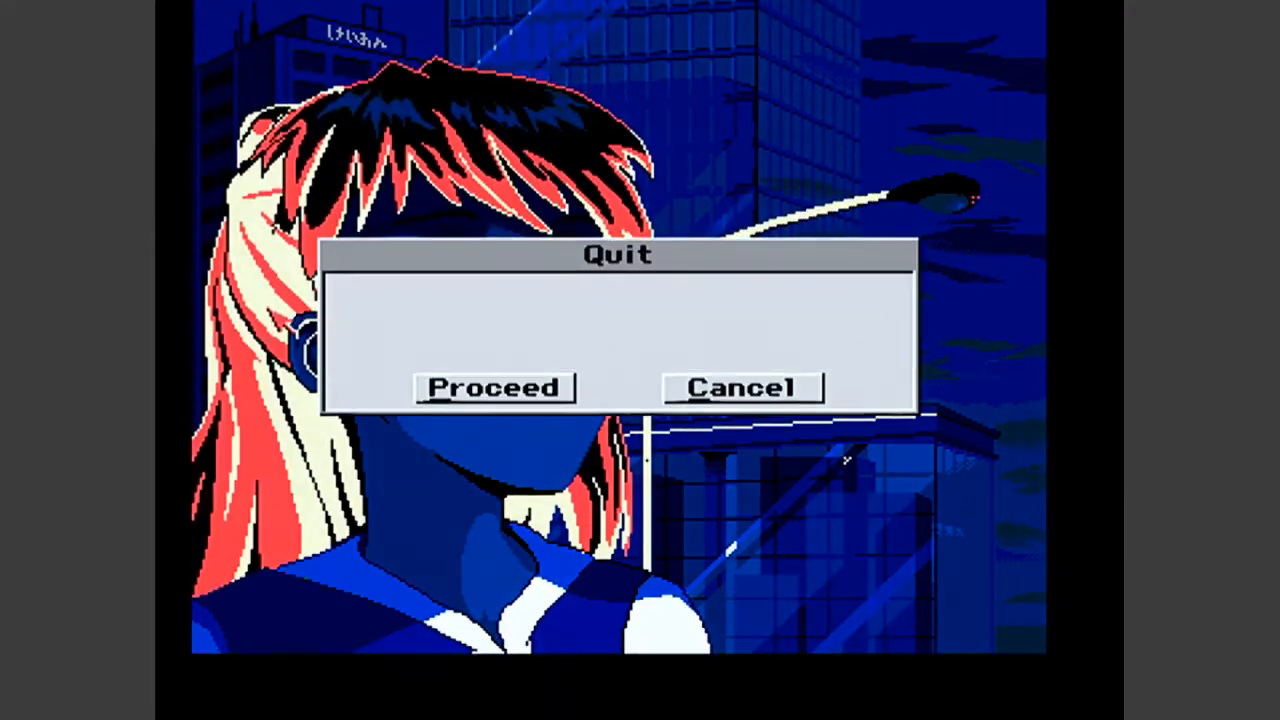
left_click_drag(486, 280, 609, 517)
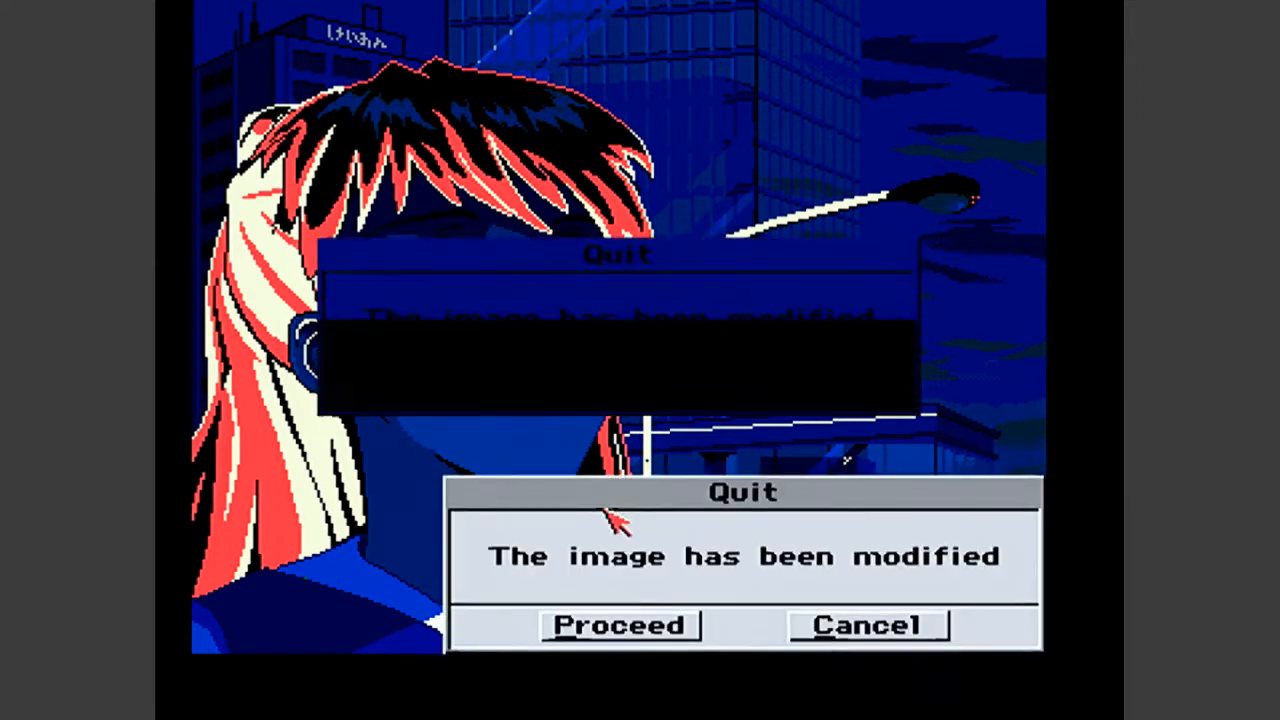
left_click(628, 625)
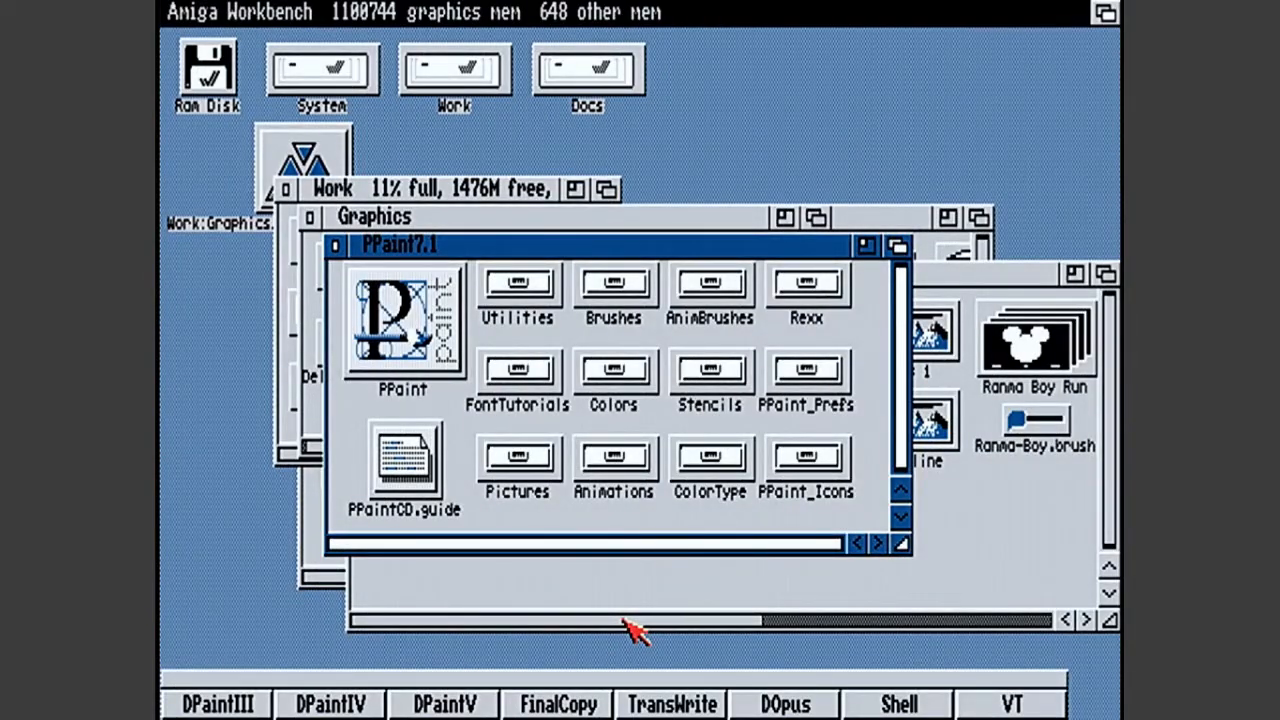
- Open the picture "Color" in DeluxePaint and magnify the area around the shirt's lower clasp
double_click(1040, 350)
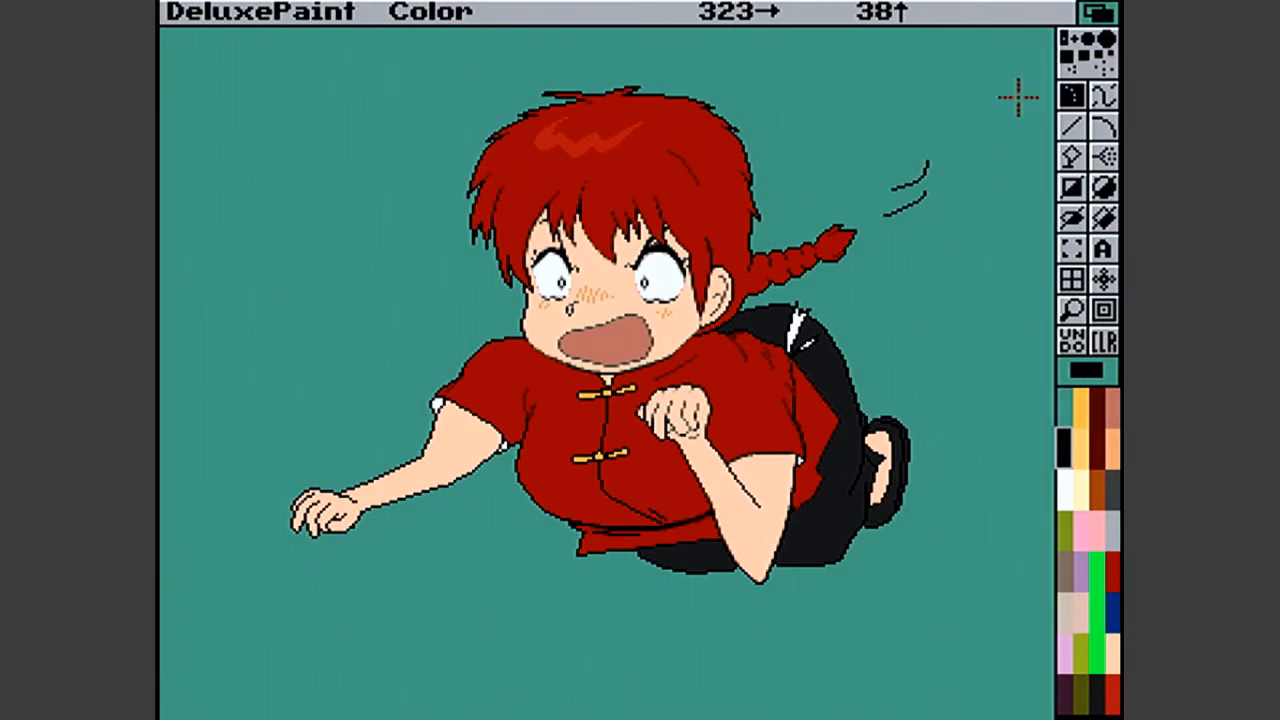
left_click(1072, 310)
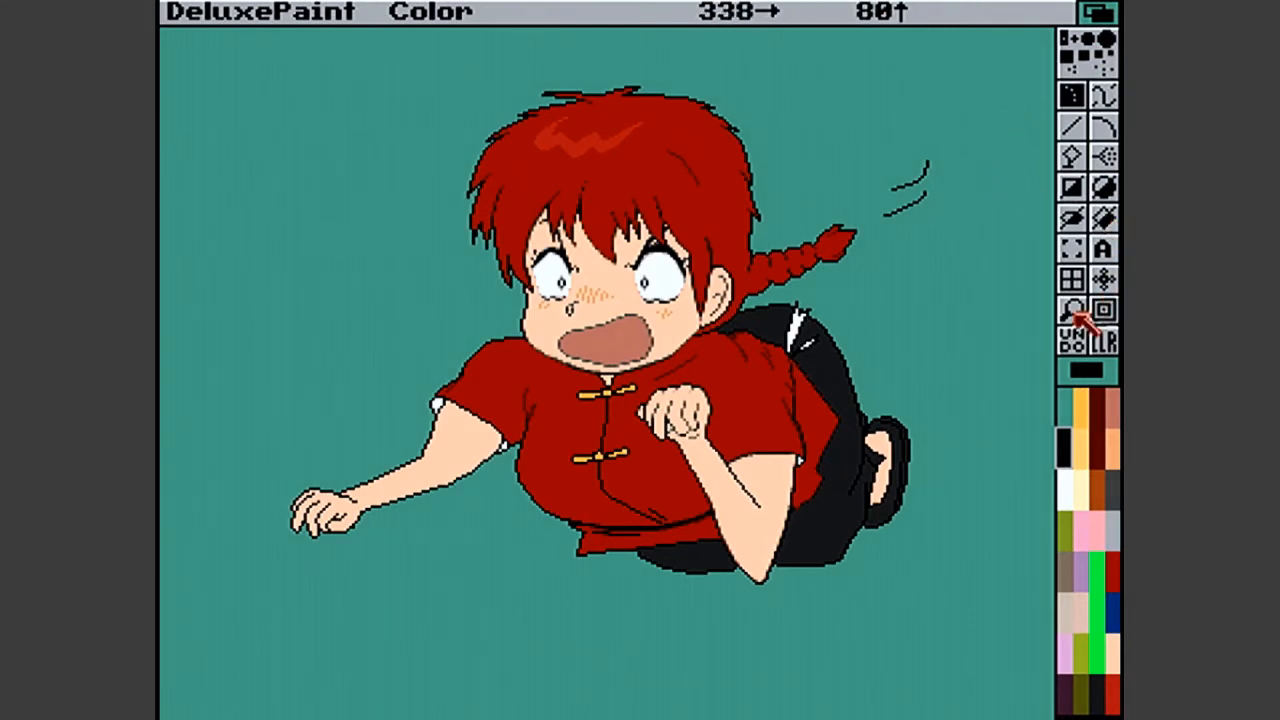
left_click(617, 464)
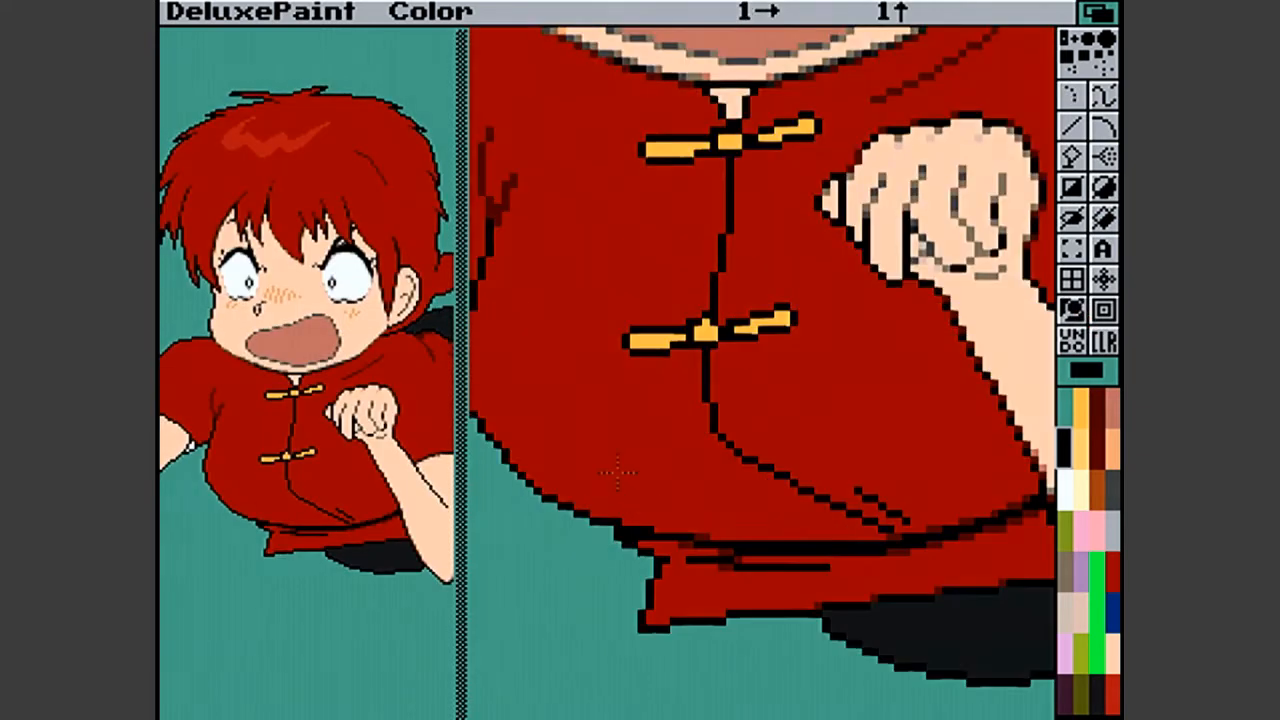
- Soften the outline around the left half of the shirt's lower clasp with dark red and shirt-red pixels
left_click(1102, 416)
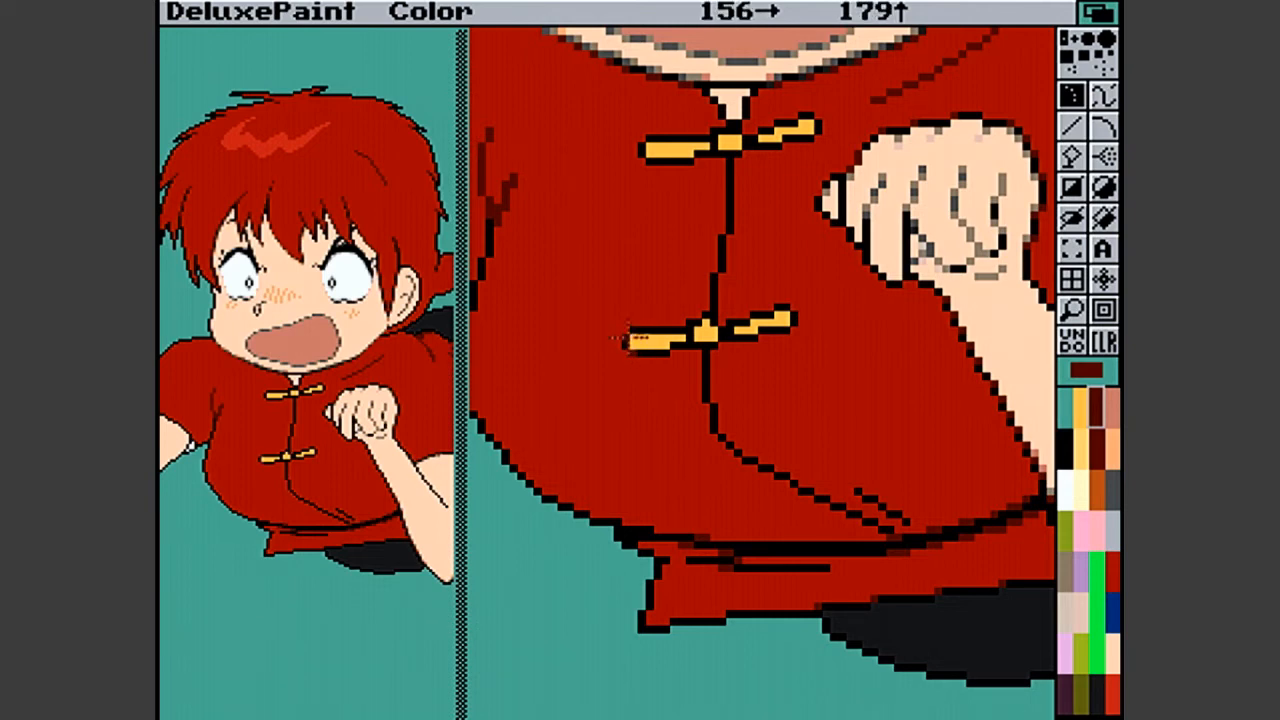
left_click(625, 342)
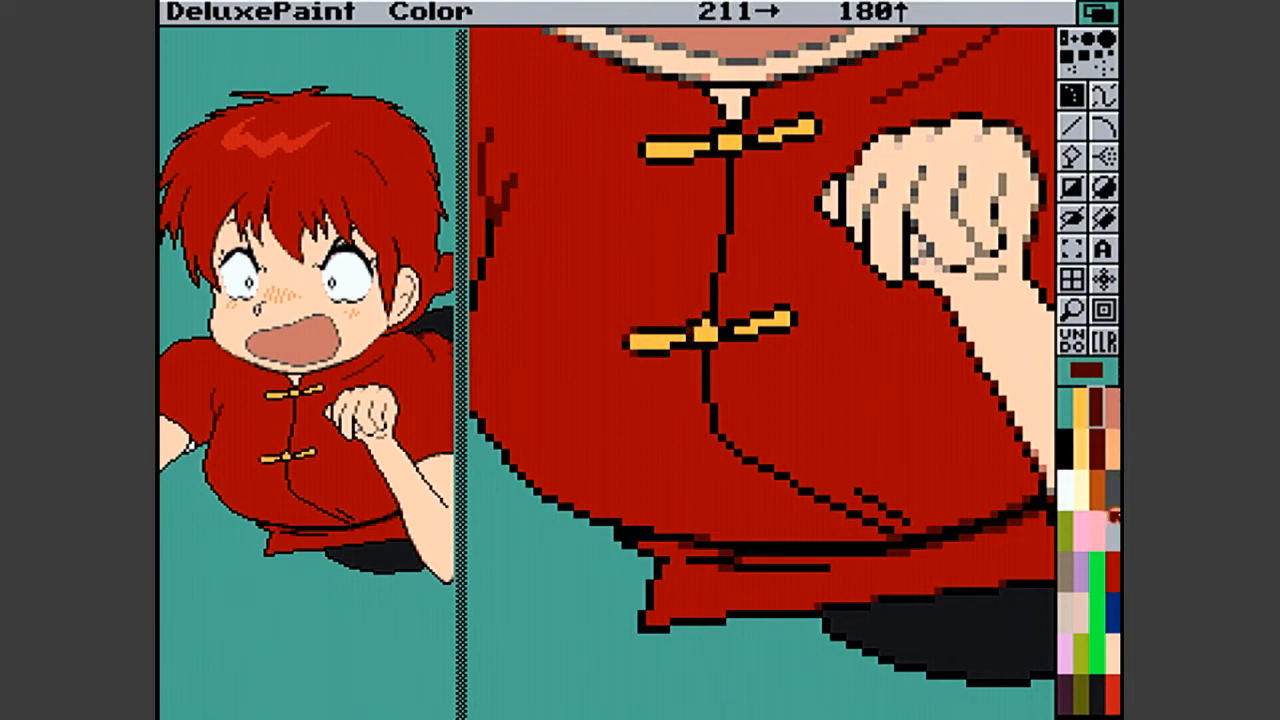
left_click(1112, 572)
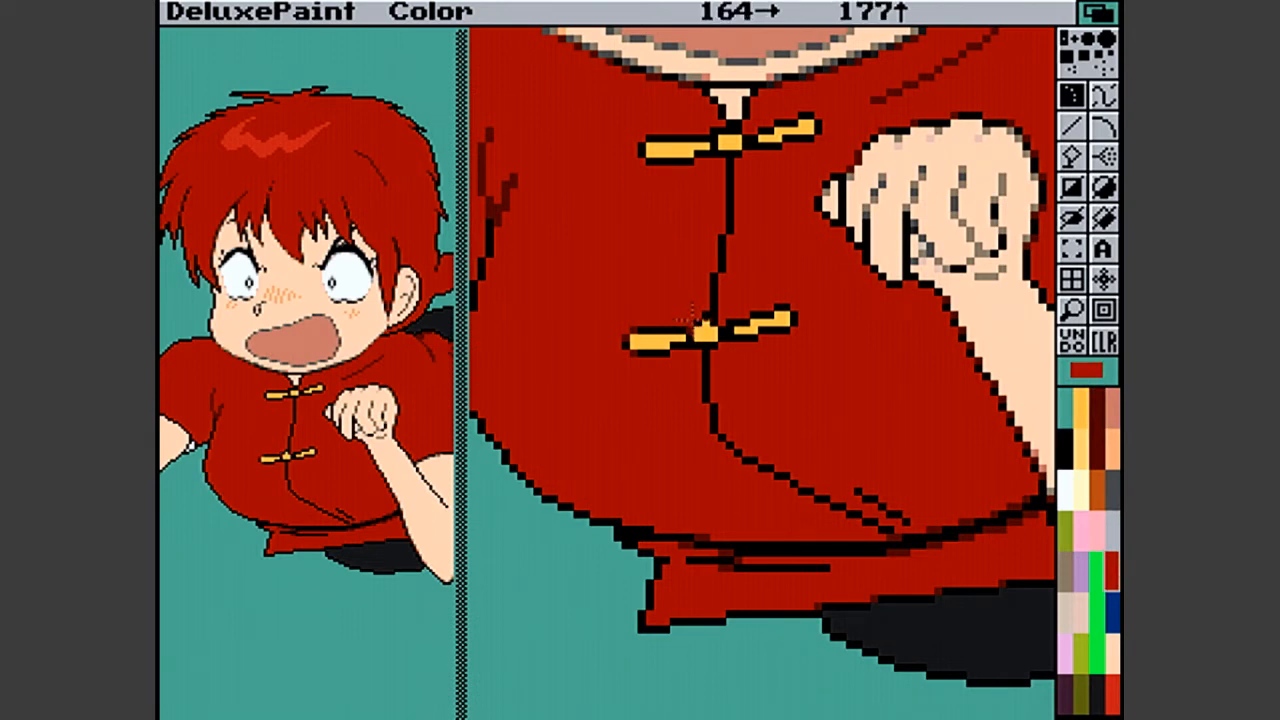
left_click(1100, 410)
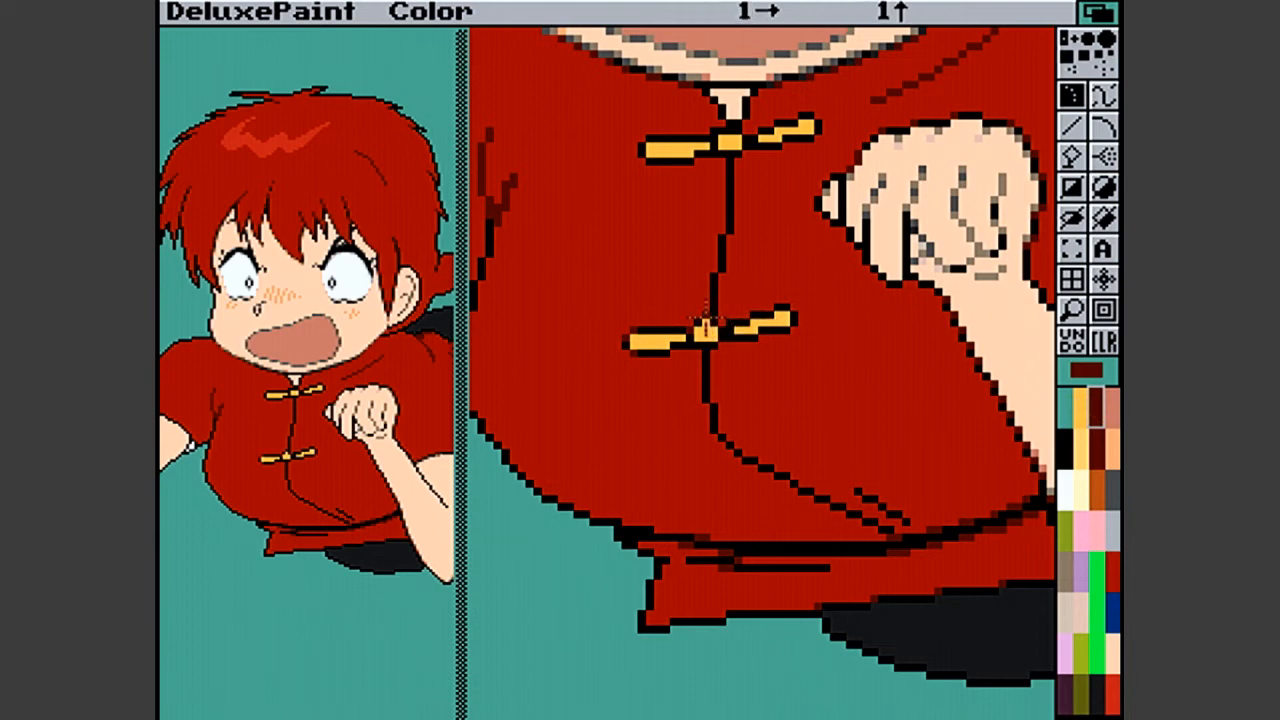
left_click(674, 351)
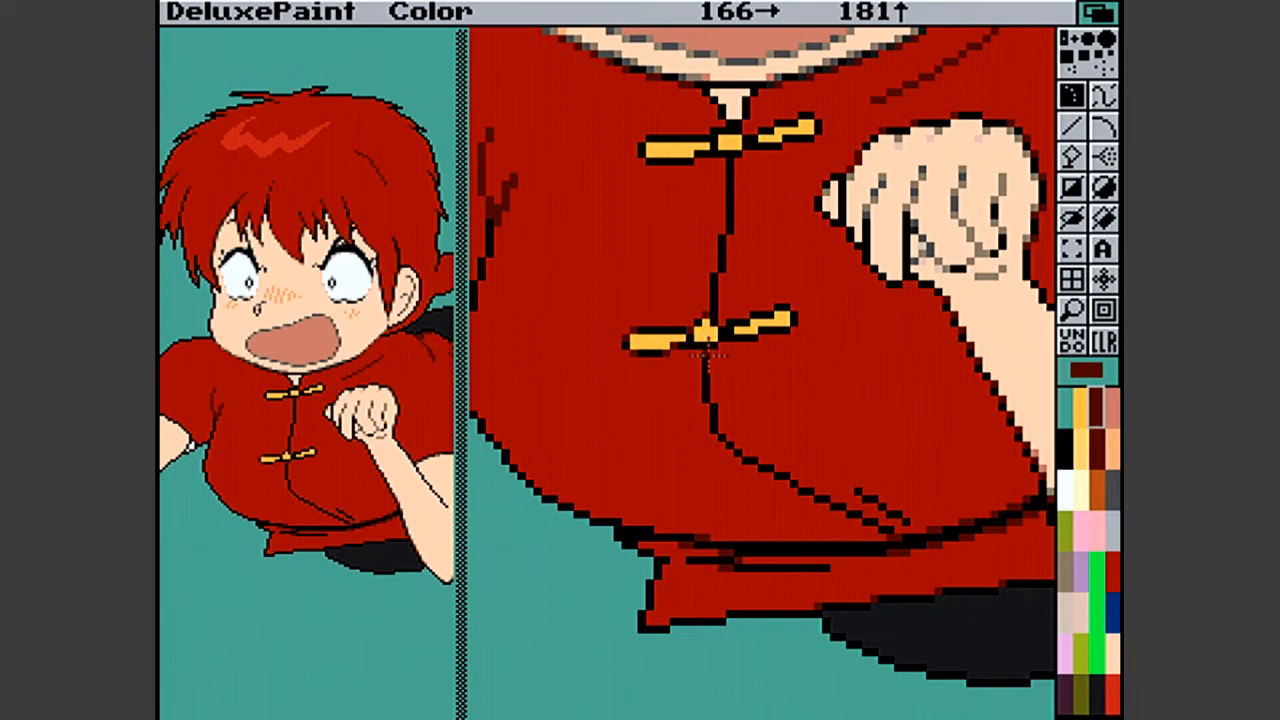
- Soften the outline around the right half of the lower clasp with single dark red pixels
left_click(754, 340)
left_click(750, 322)
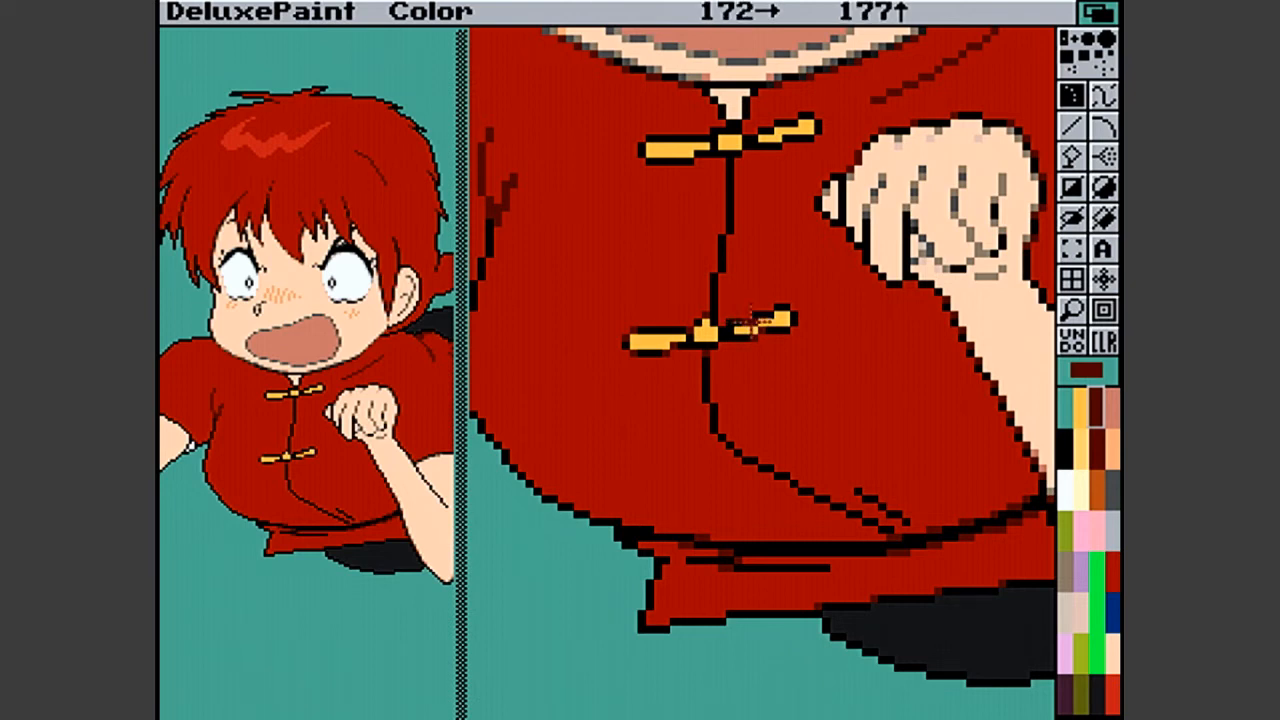
left_click(759, 320)
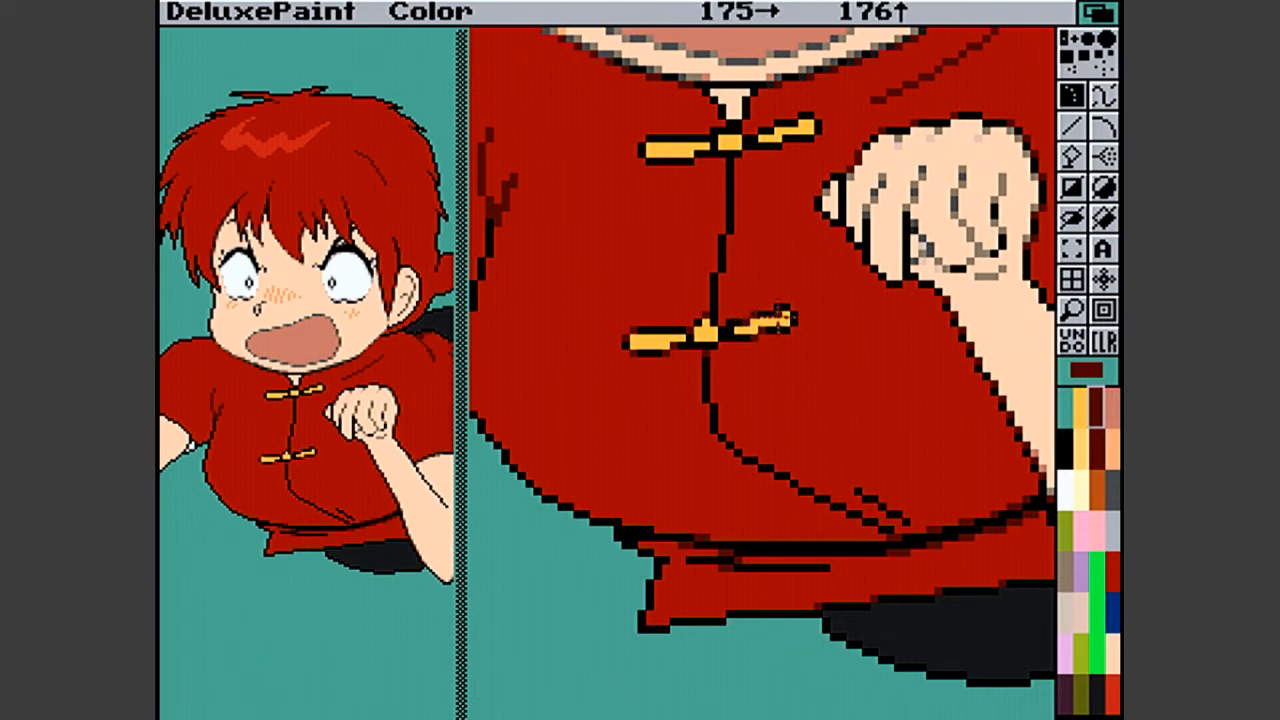
left_click(770, 318)
left_click(779, 316)
left_click(785, 328)
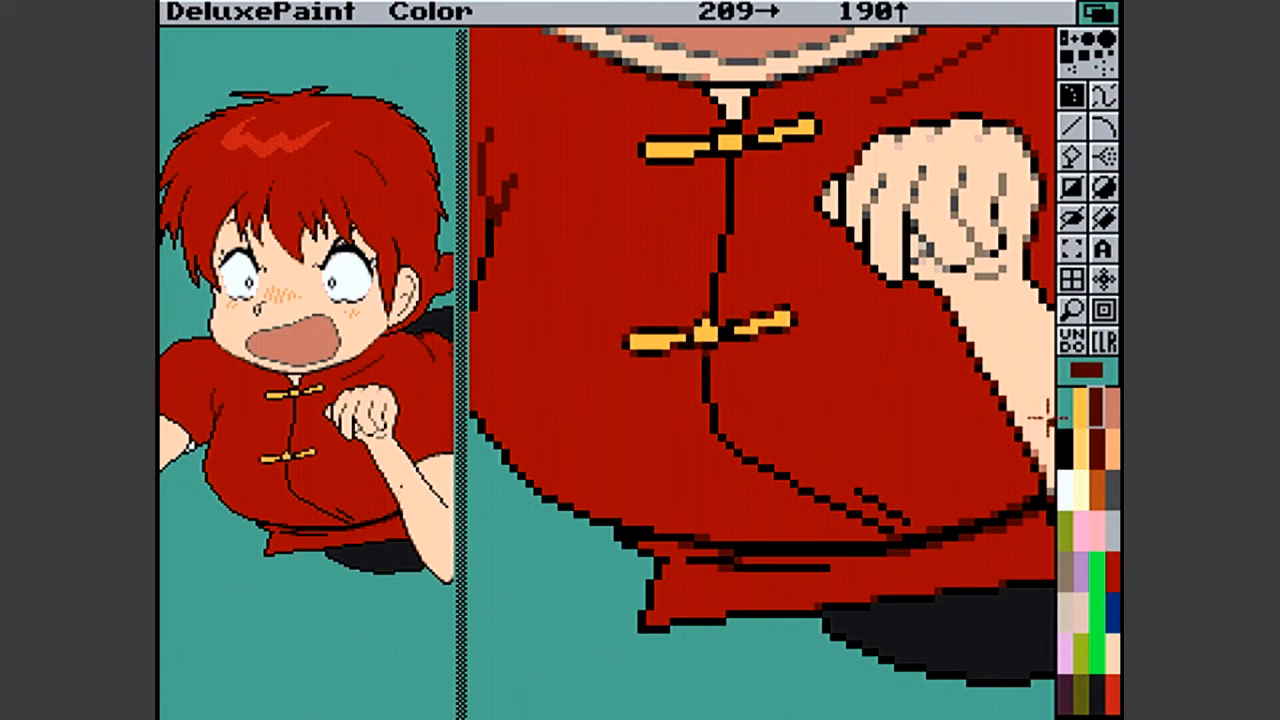
- Refine the center knot of the lower clasp using yellow and dark red pixels
left_click(1080, 410)
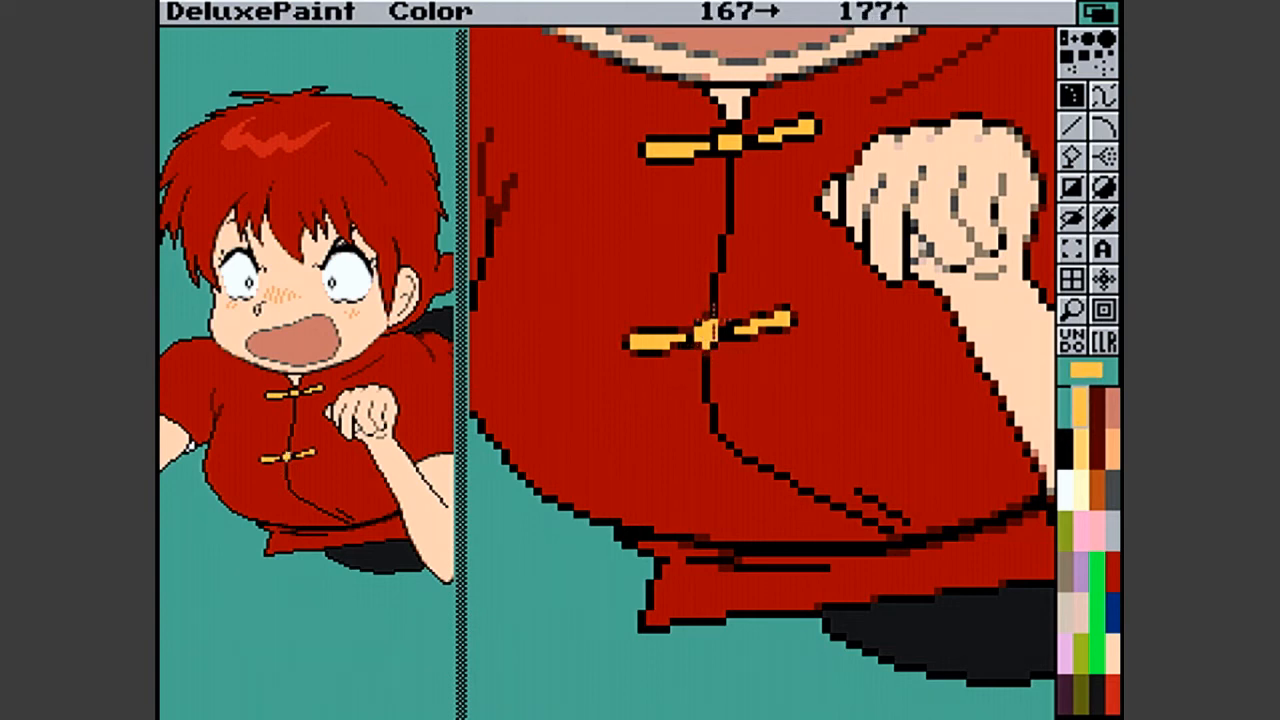
left_click(1096, 410)
left_click(708, 330)
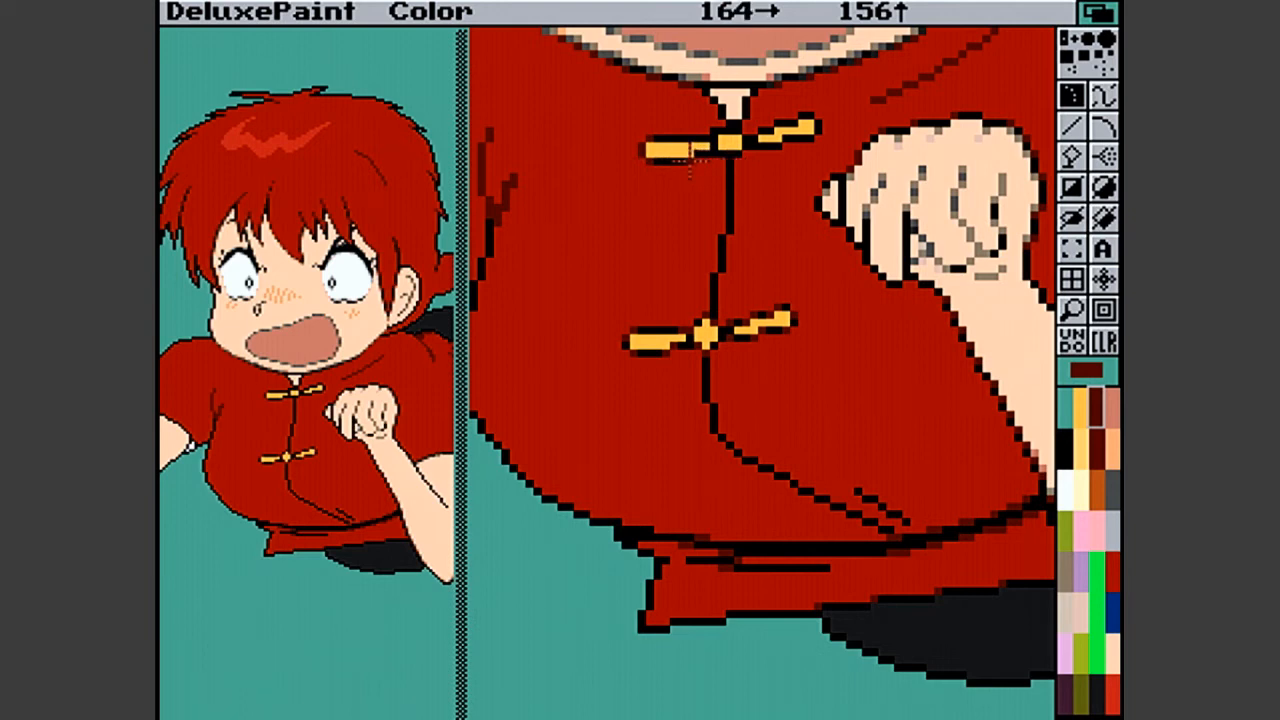
- Touch up the upper clasp's lower edge and soften the bends of the shirt's center seam with dark red pixels
left_click(700, 153)
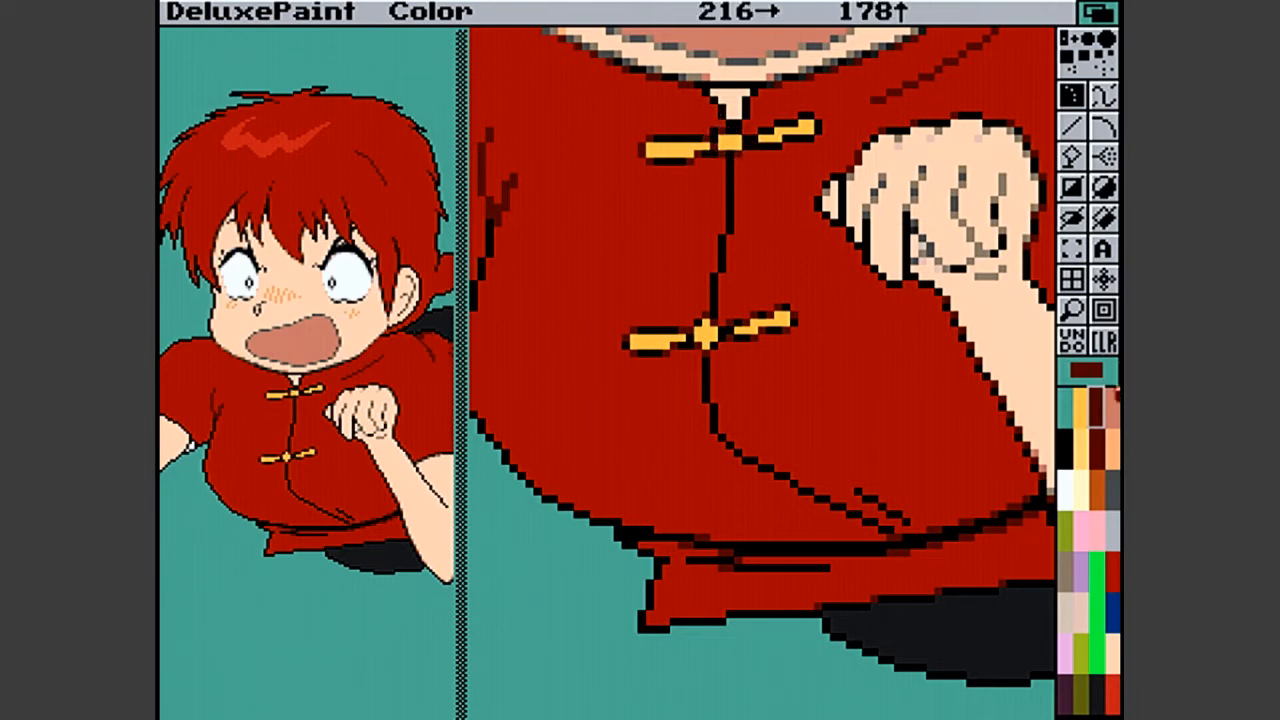
left_click(1113, 555)
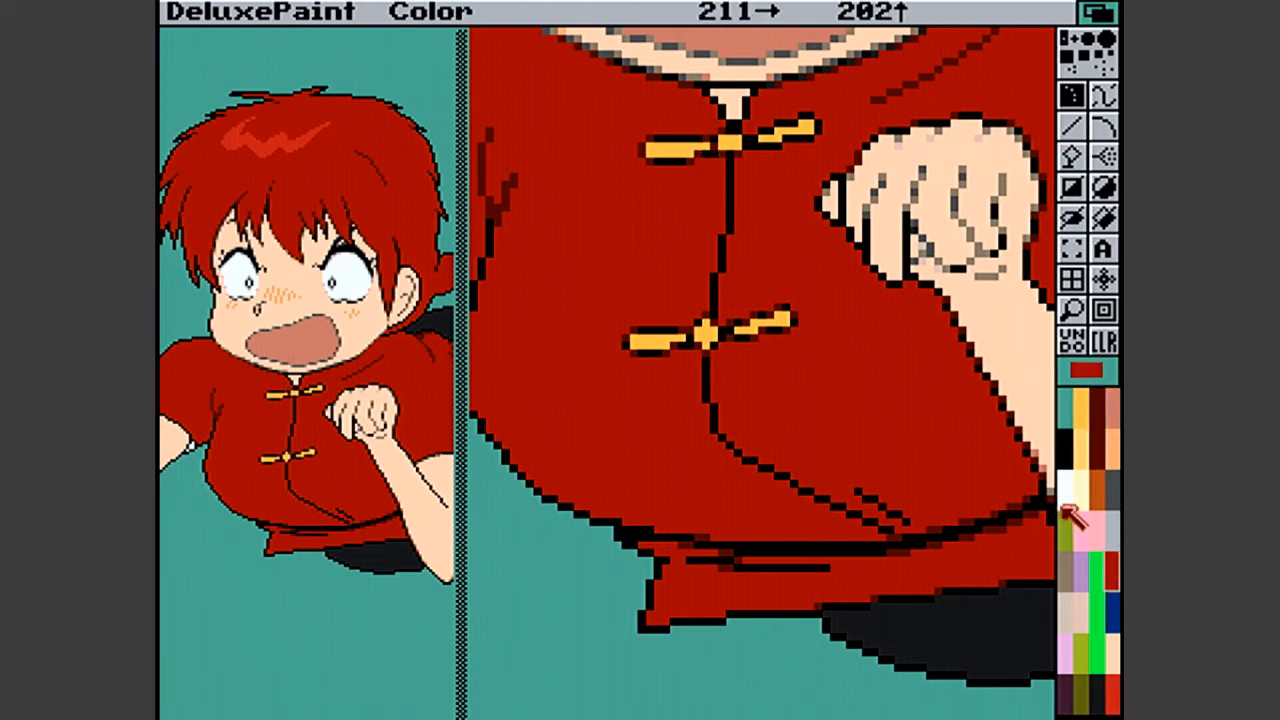
left_click(1097, 405)
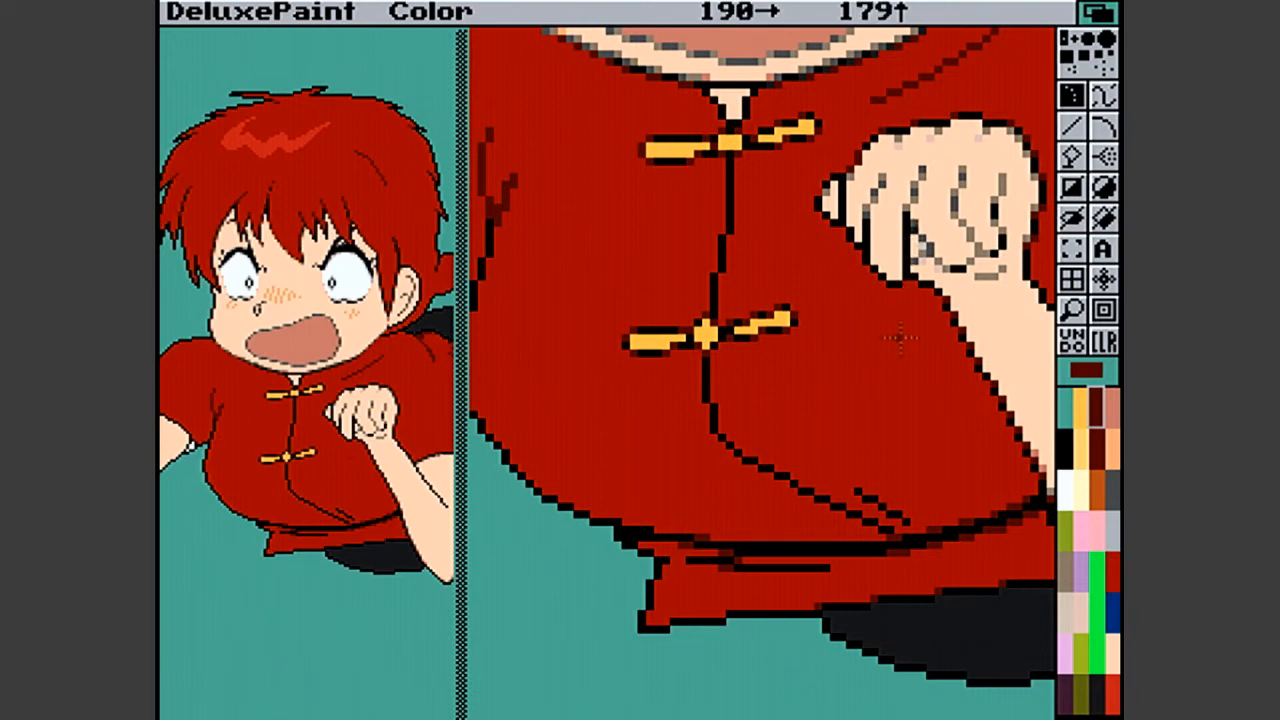
left_click(707, 409)
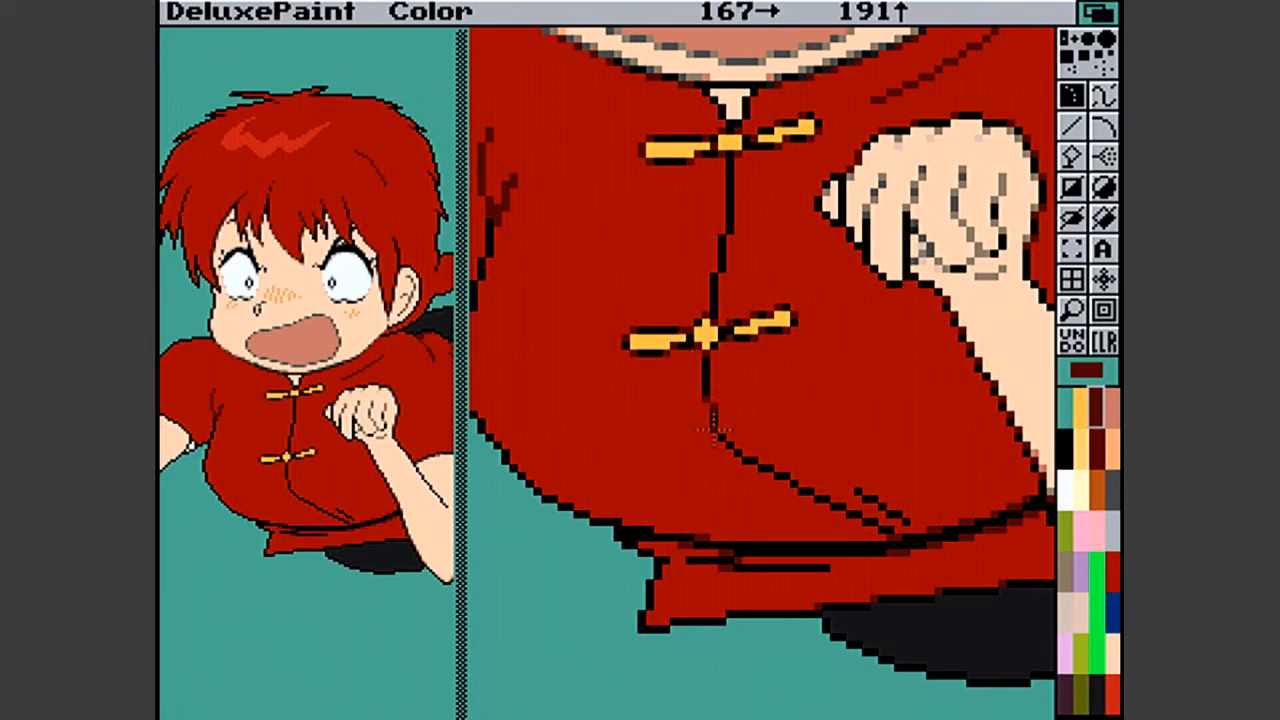
left_click(713, 430)
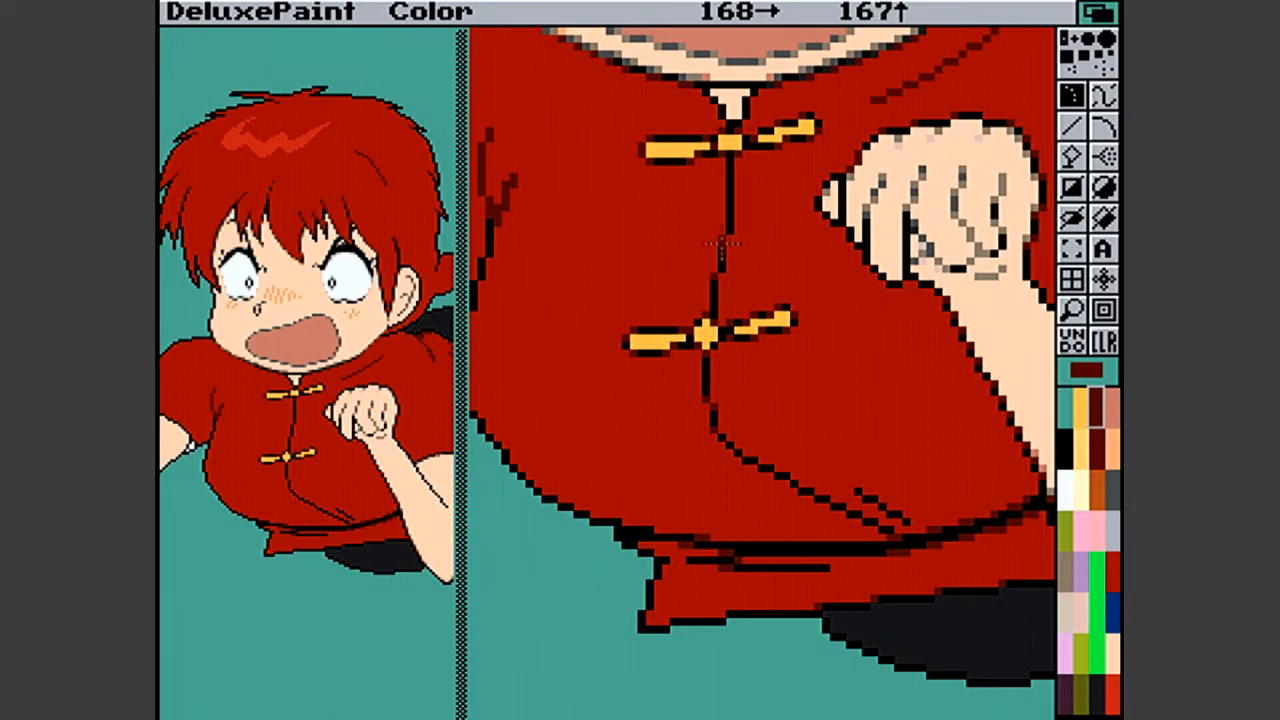
left_click(730, 229)
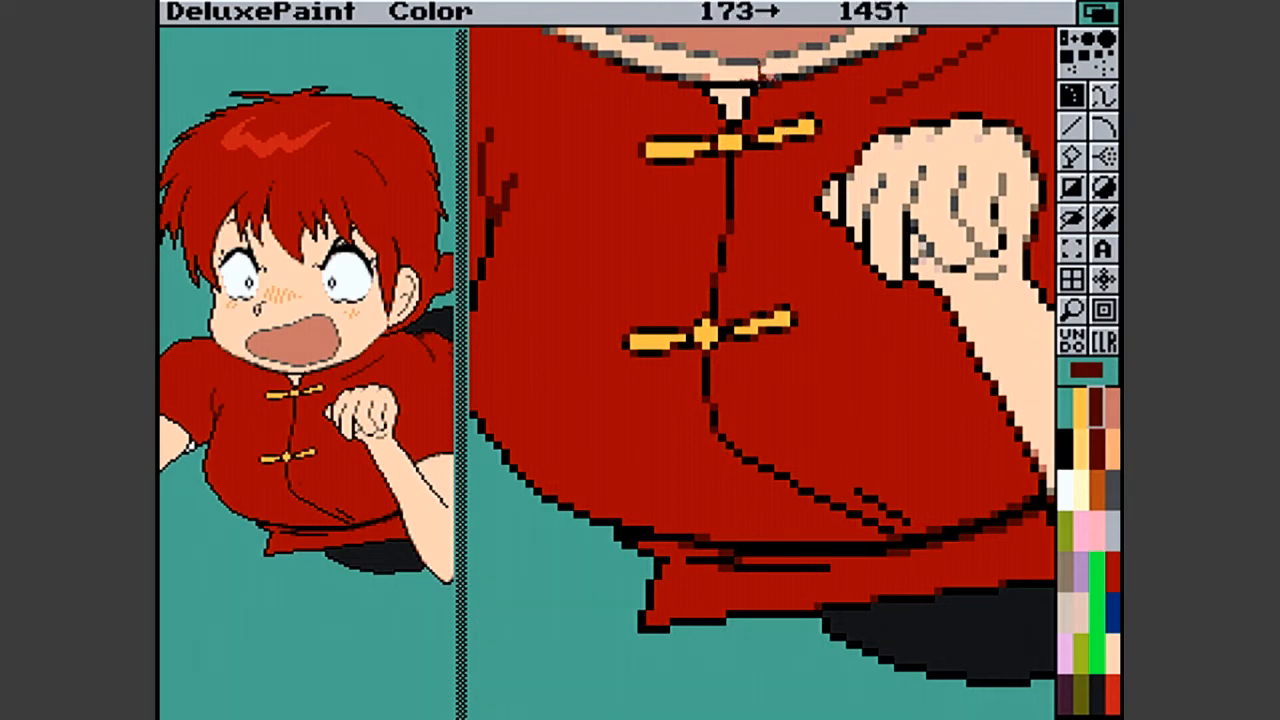
- Soften the lower end of the center seam and the short fold beside it with dark red pixels
left_click(1072, 310)
left_click(1072, 310)
left_click(716, 412)
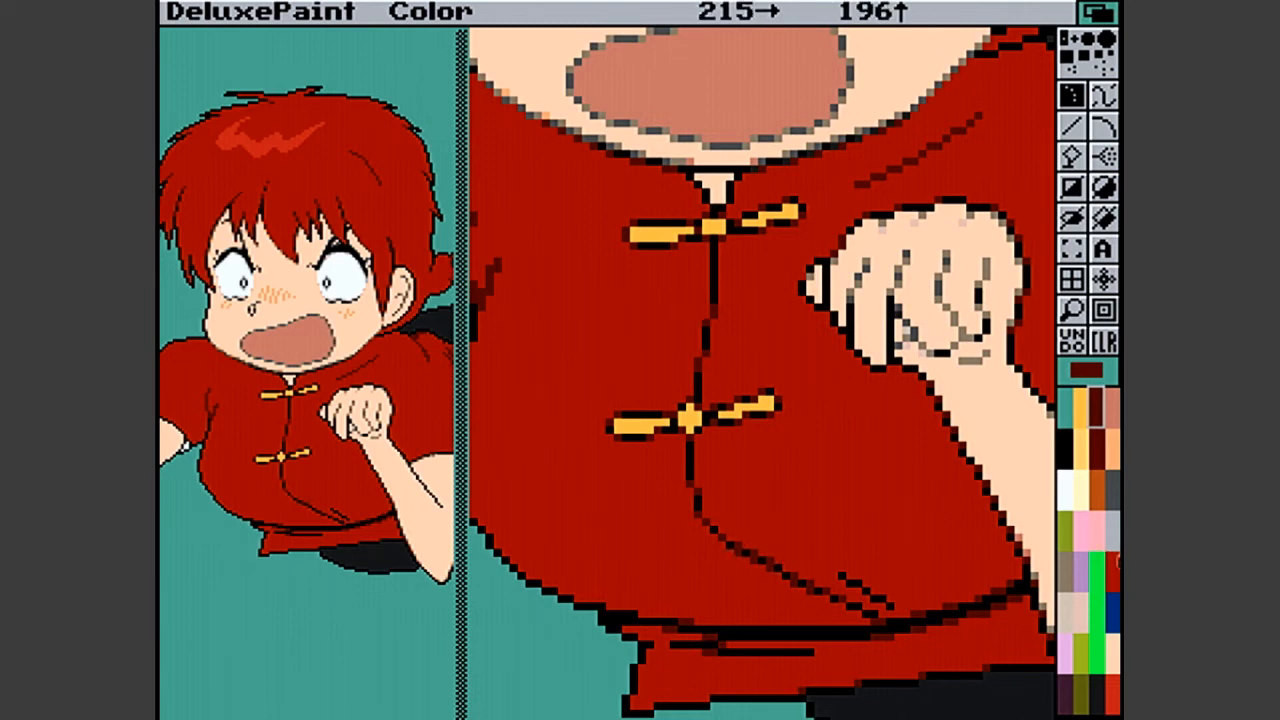
left_click(855, 605)
left_click(858, 616)
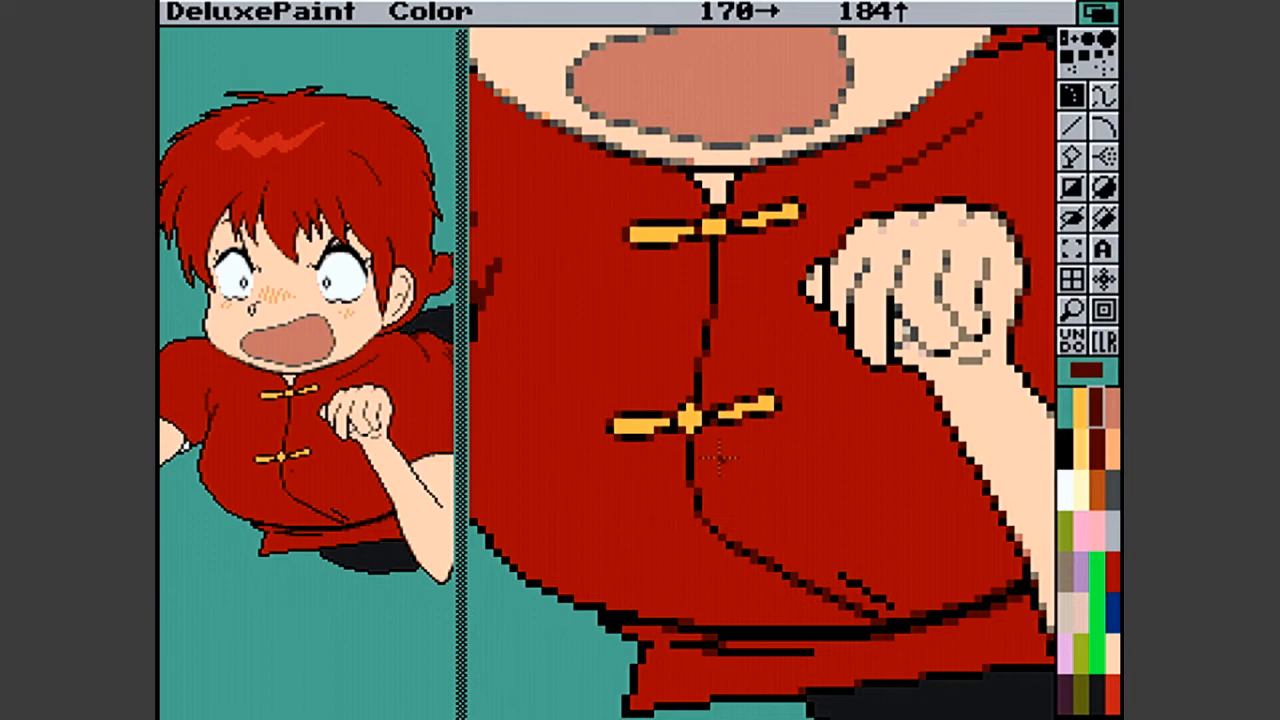
left_click(688, 474)
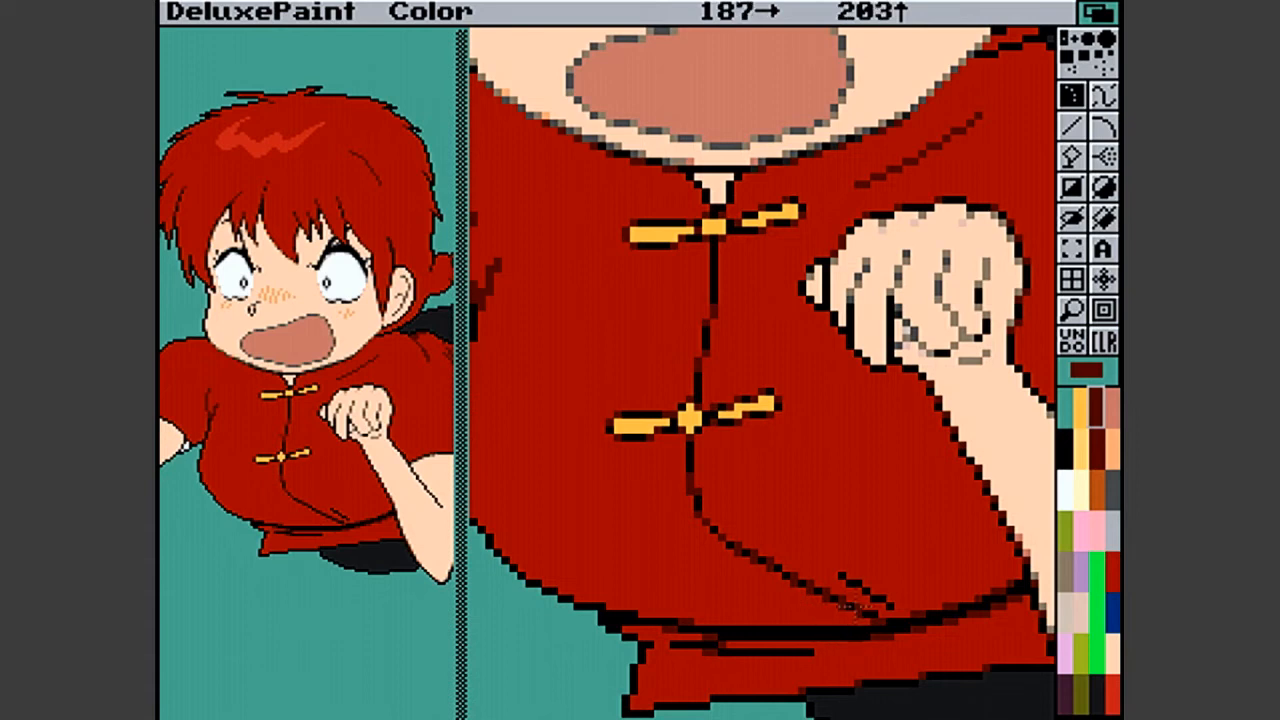
left_click(882, 600)
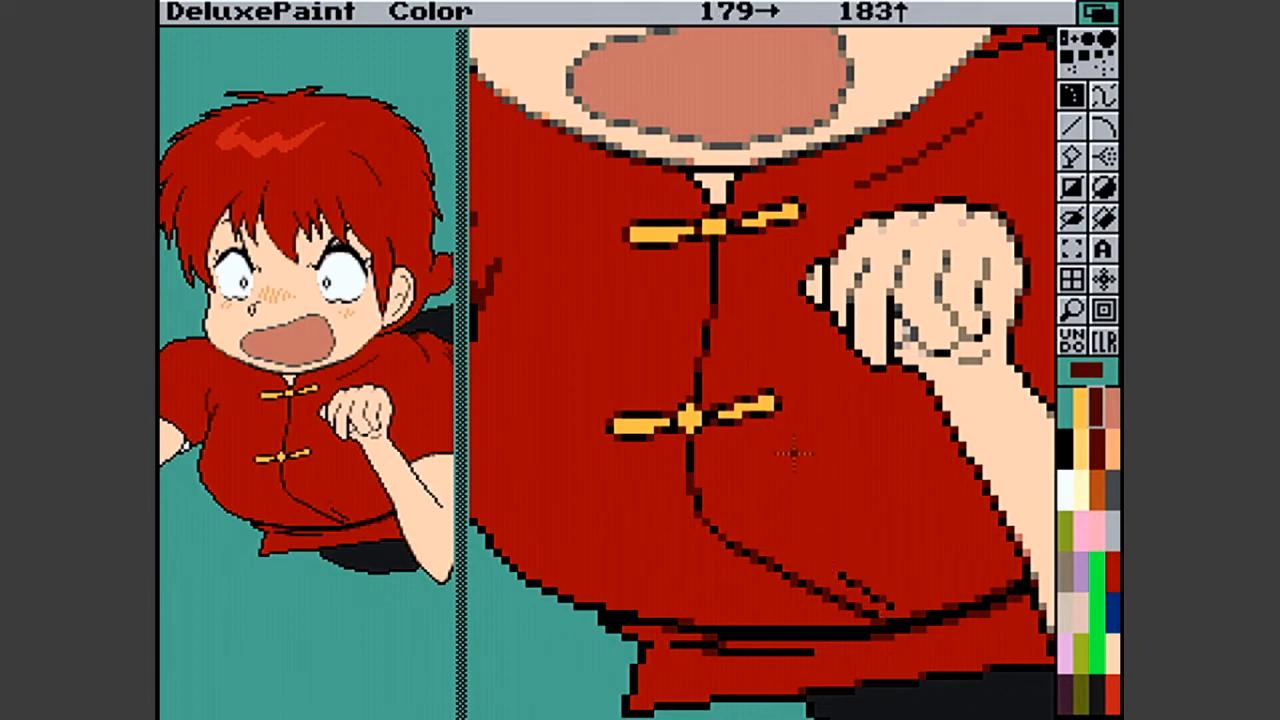
left_click(872, 596)
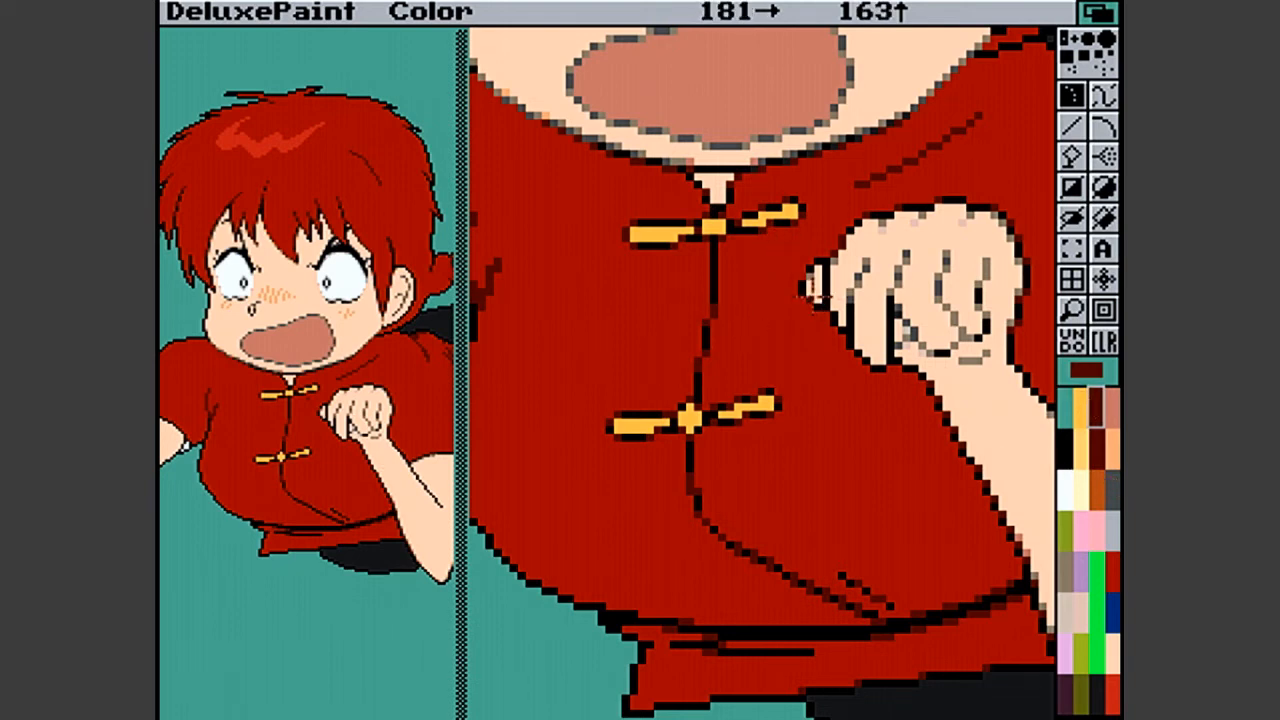
- Touch up the fist's outer fingertip outline with dark red pixels and undo the last one
left_click(818, 306)
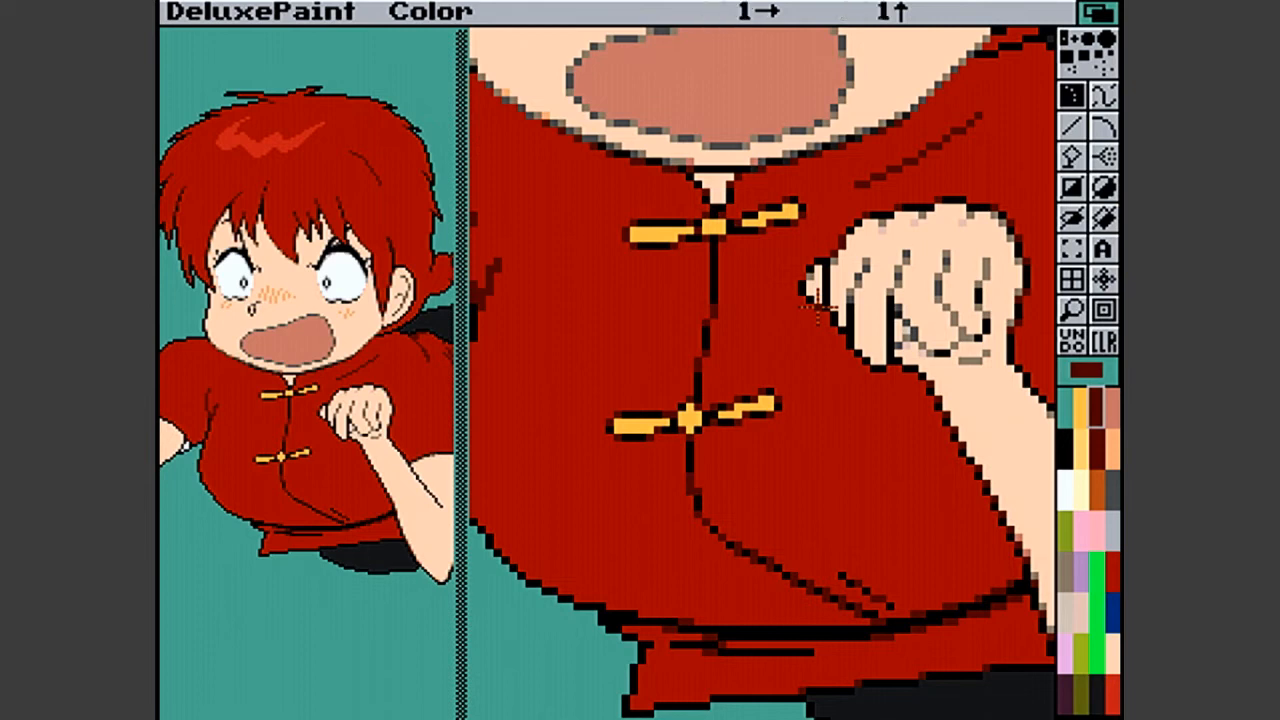
left_click(802, 289)
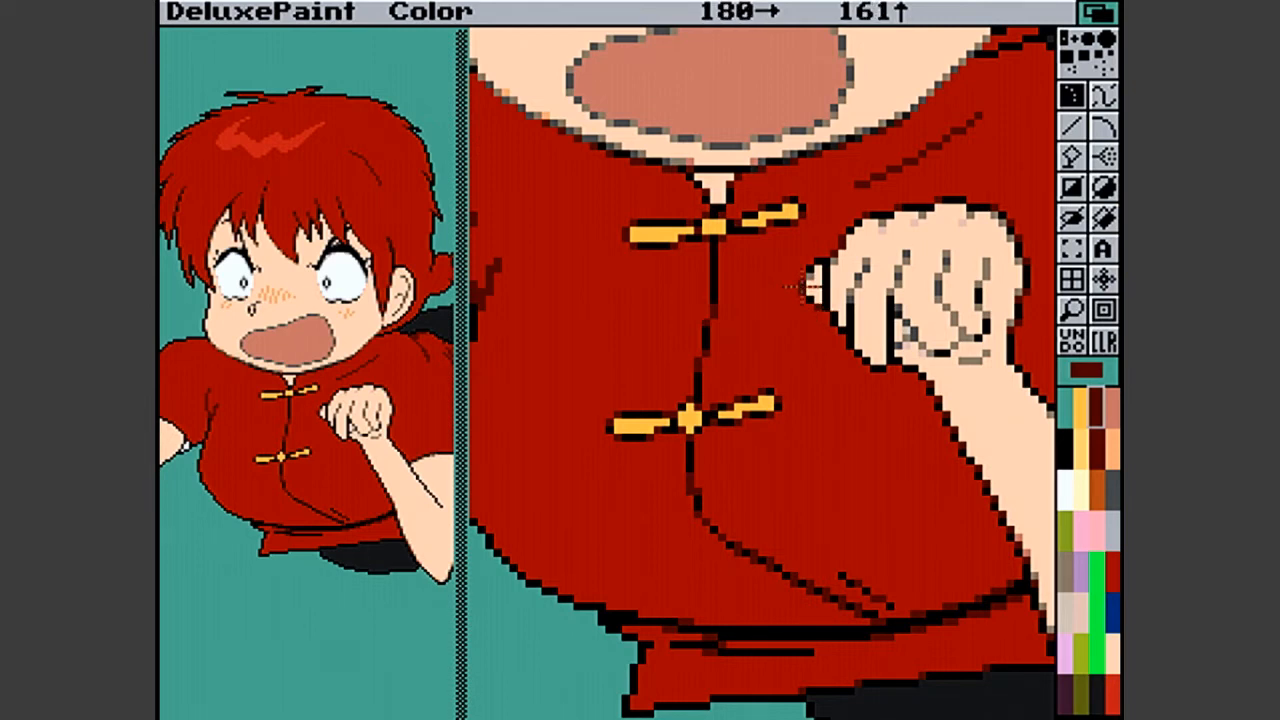
left_click(1072, 340)
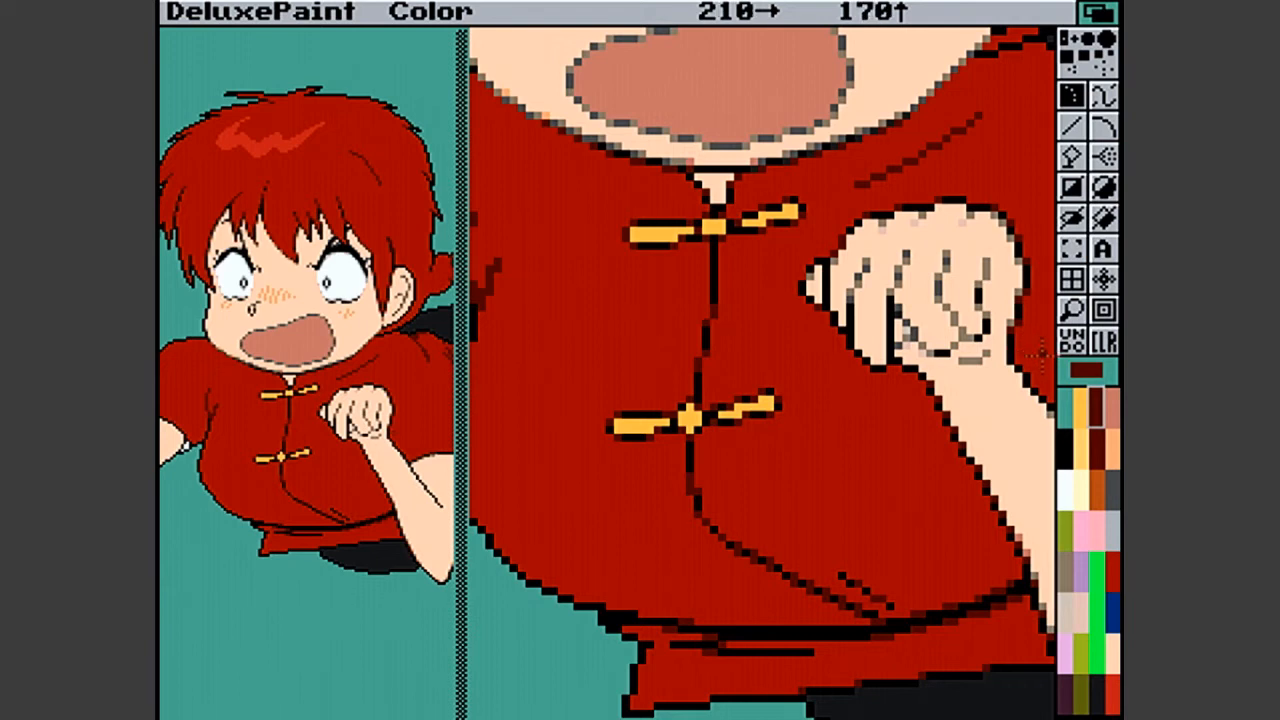
- Soften the left corner of the shirt's waistline and both ends of the hem's fold line with dark red pixels
left_click(1072, 310)
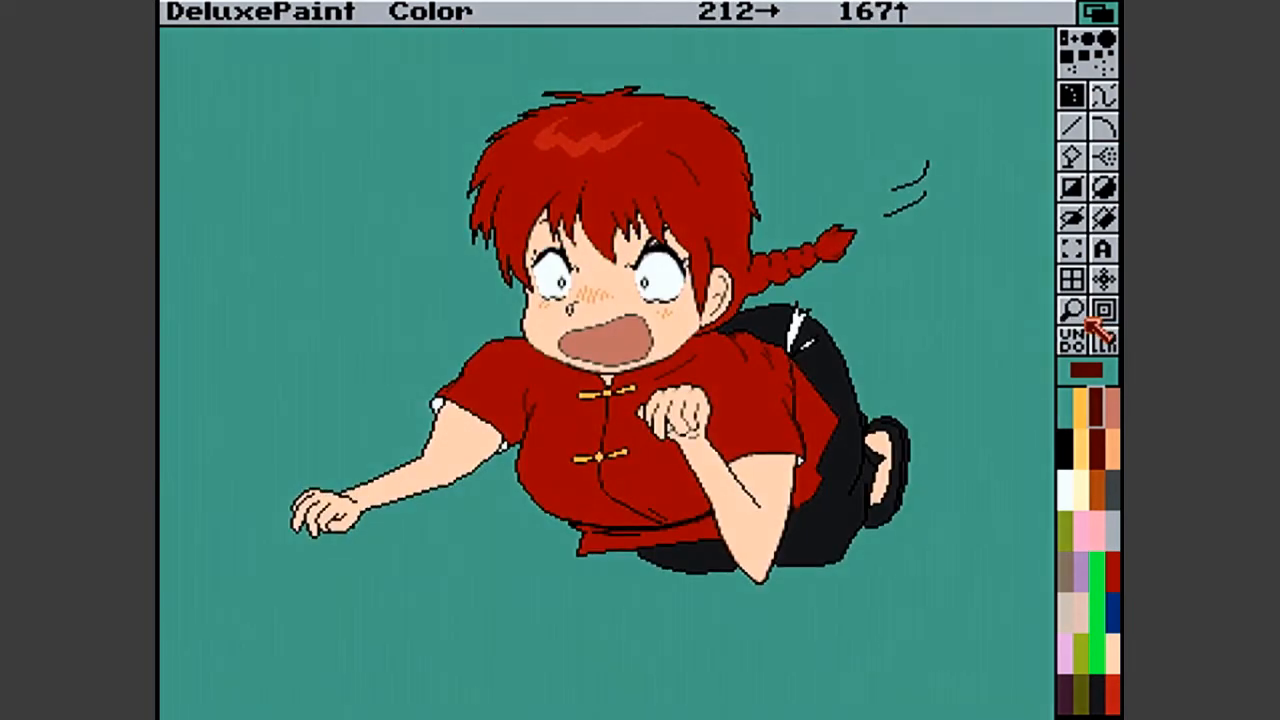
left_click(558, 530)
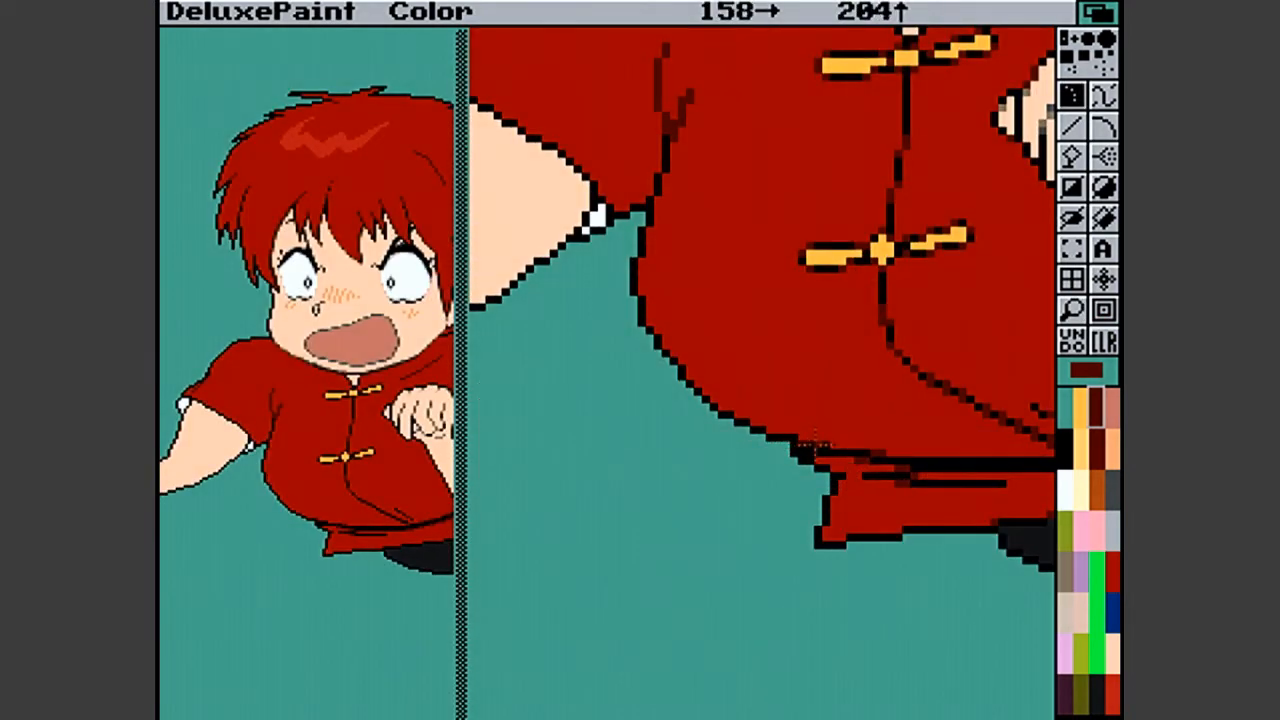
left_click_drag(826, 445, 834, 446)
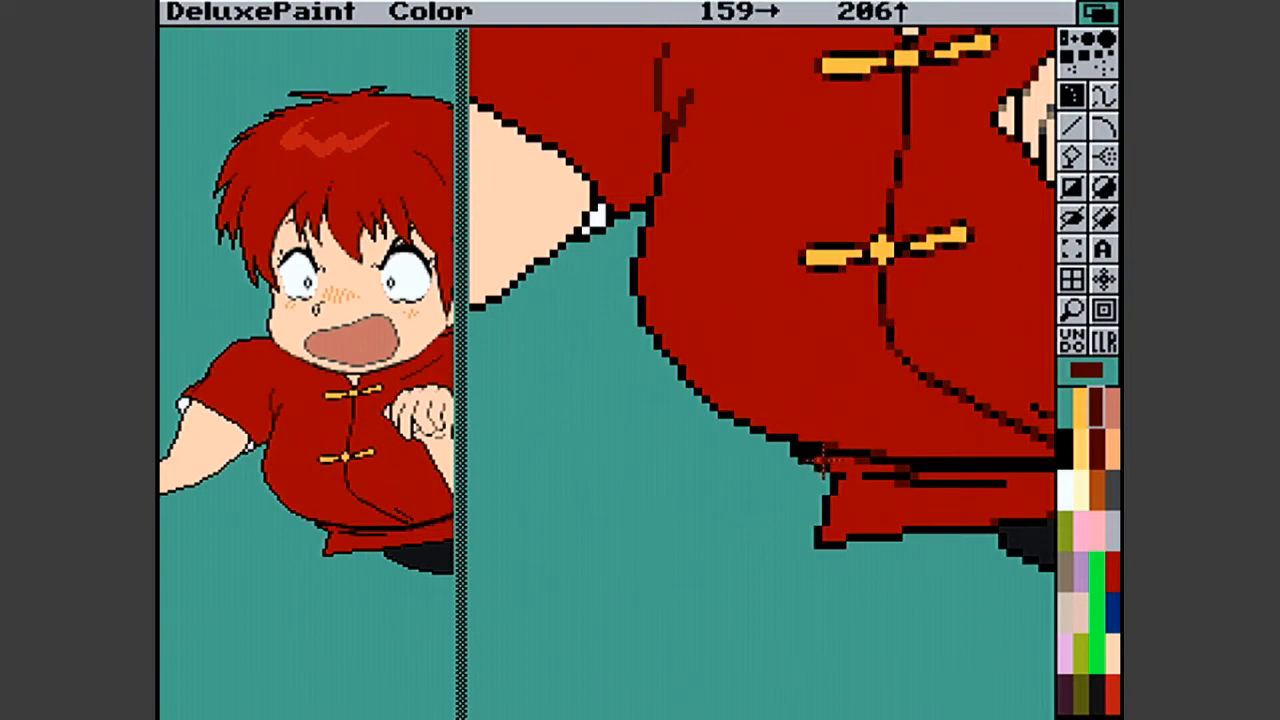
left_click_drag(820, 460, 863, 469)
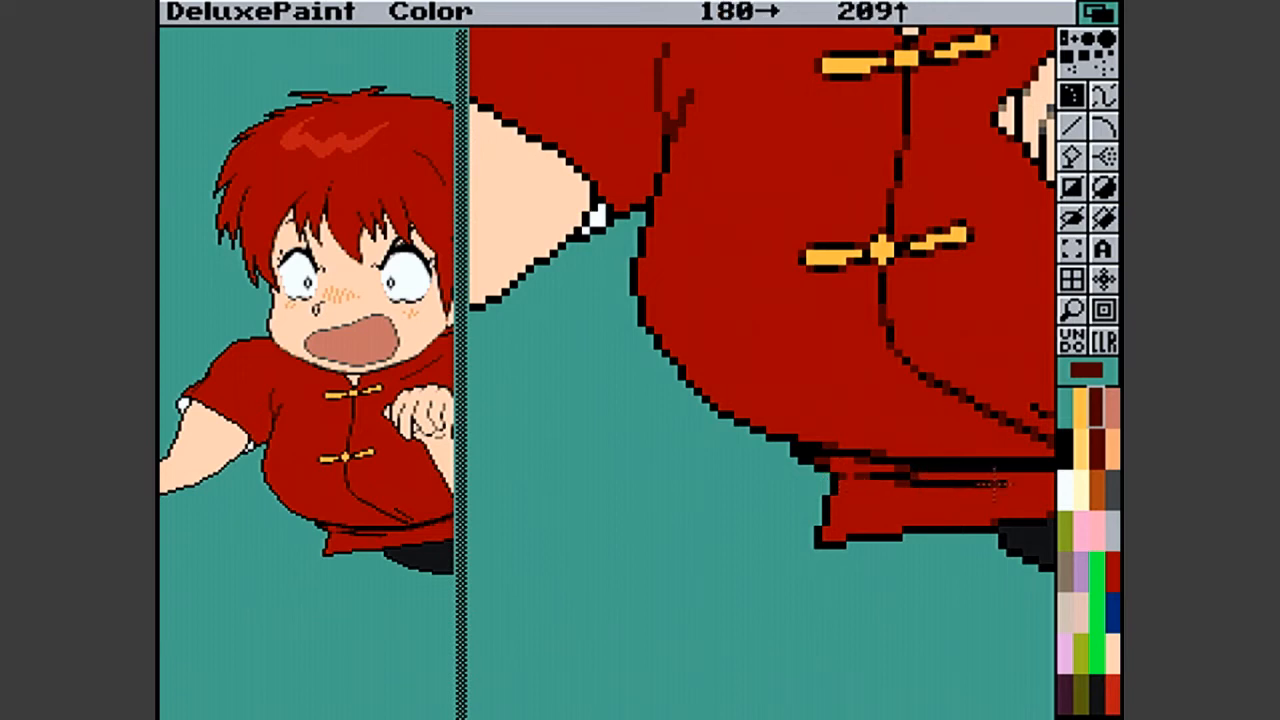
left_click_drag(996, 484, 1002, 485)
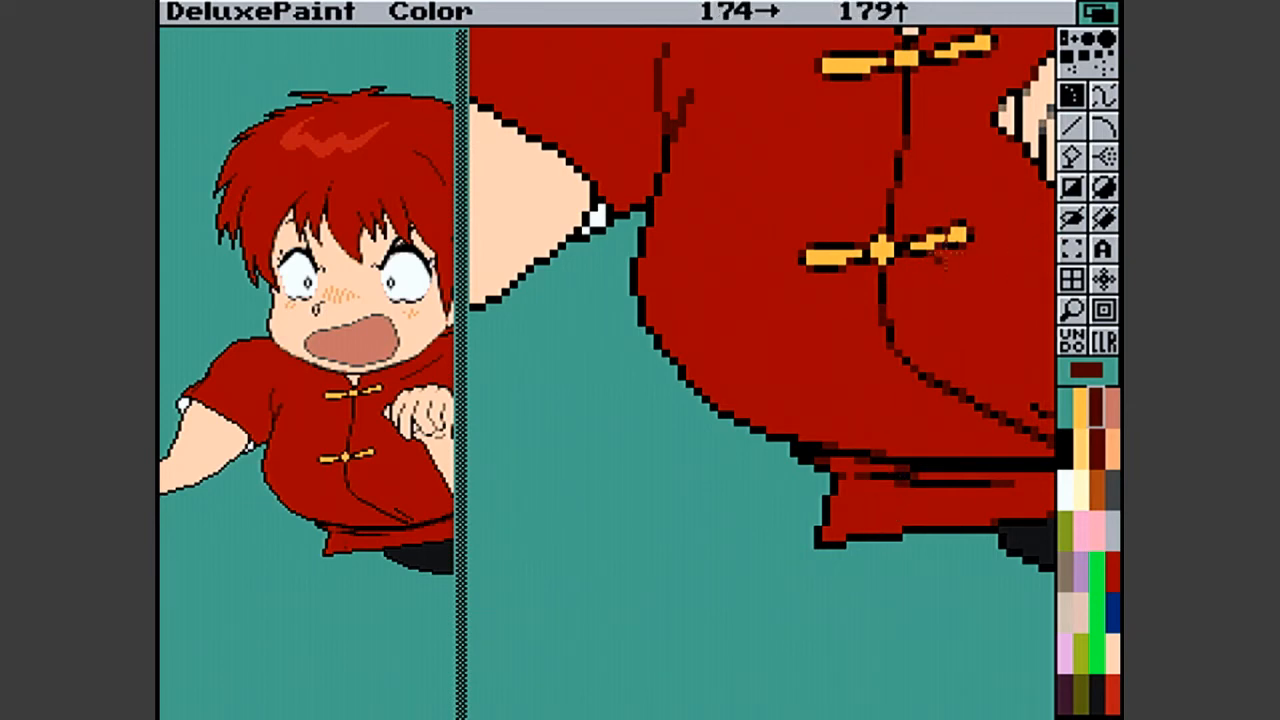
- Soften the hem's bottom edge with dark red pixels and trim the short fold above the waistline with shirt red
left_click(1072, 310)
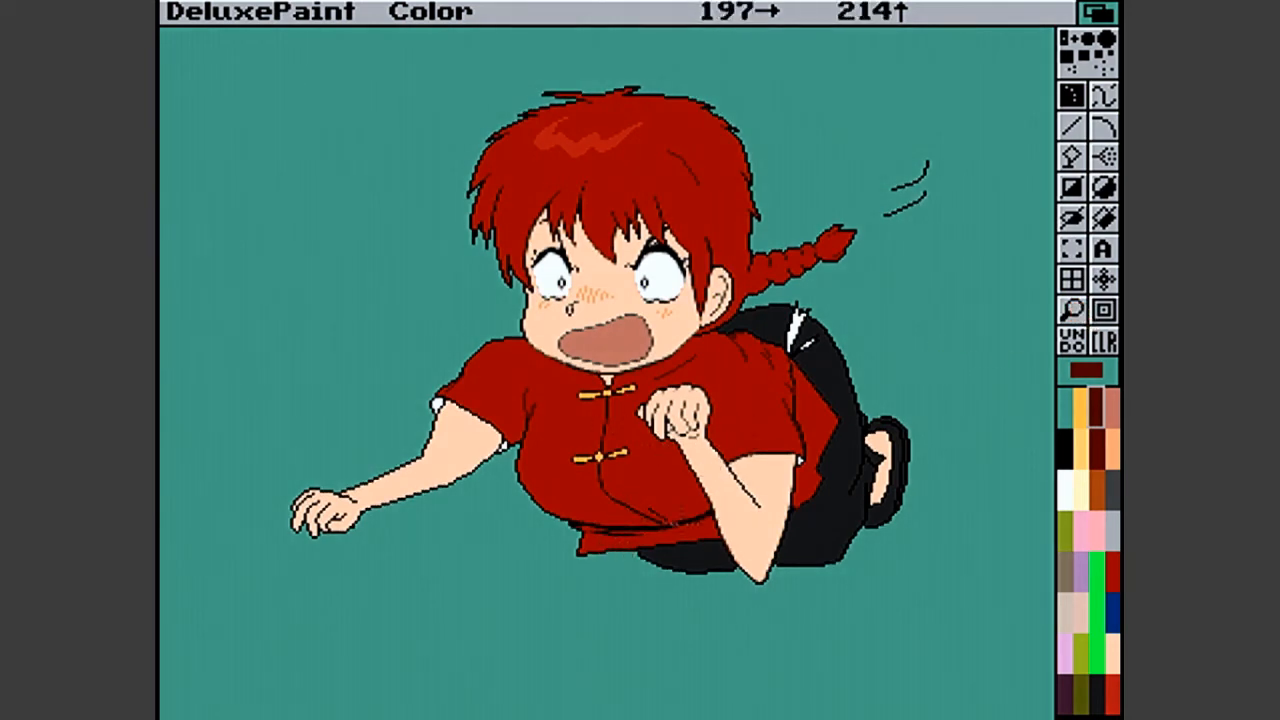
left_click(1086, 316)
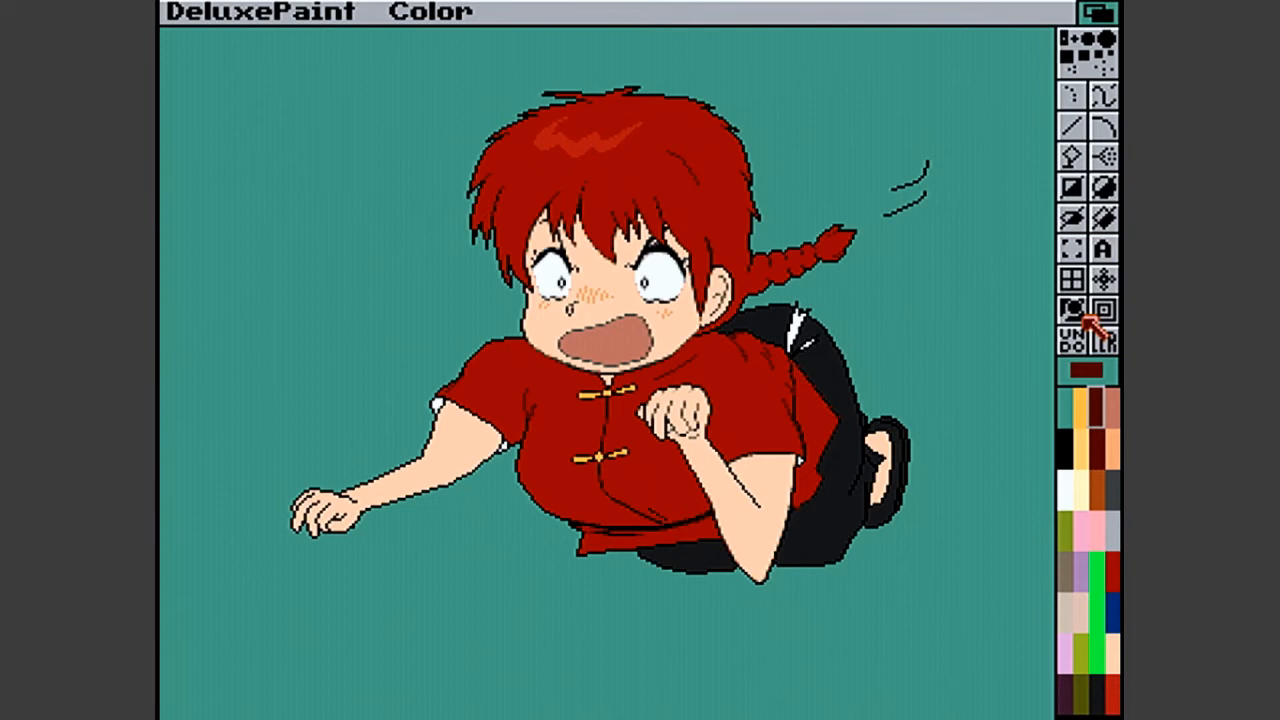
left_click(643, 466)
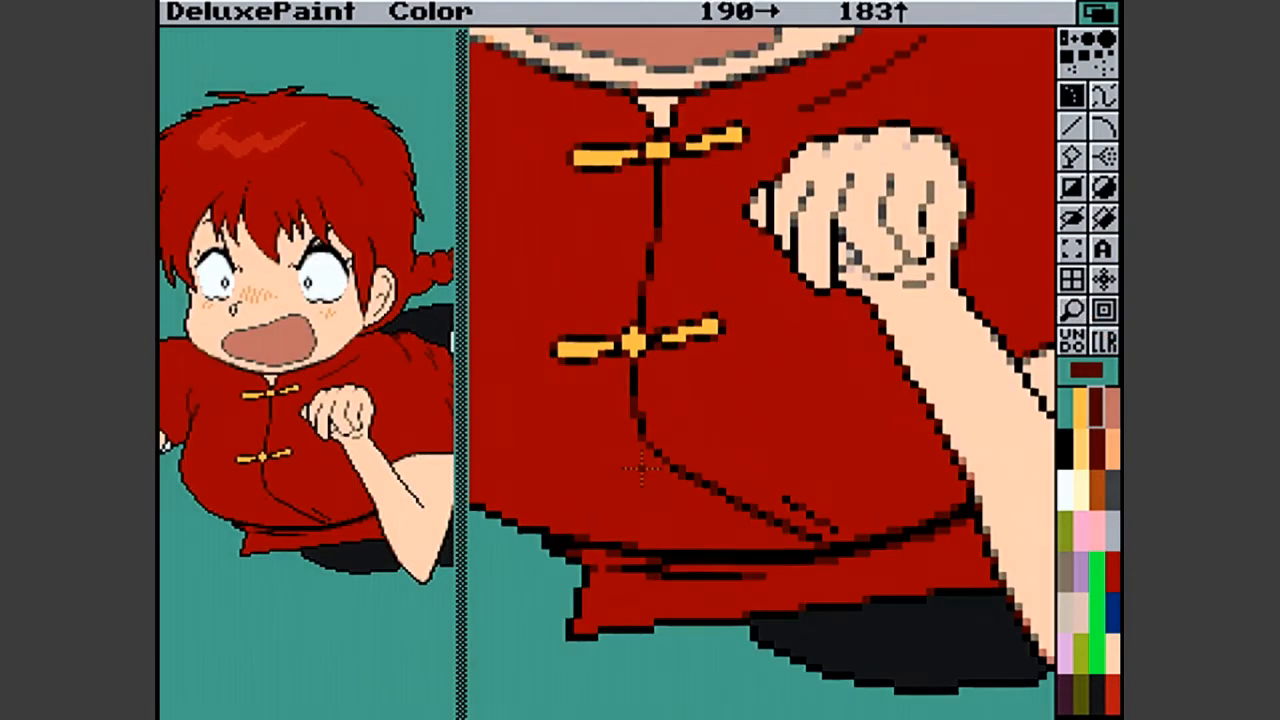
left_click(650, 622)
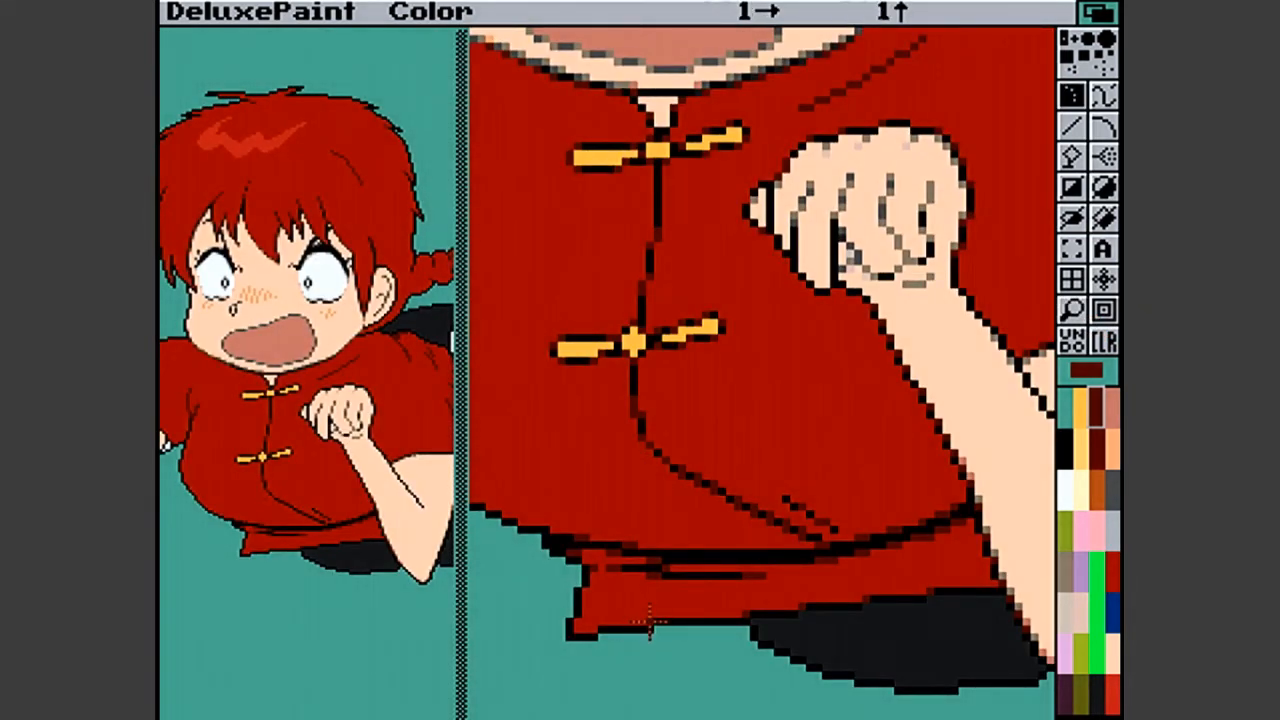
left_click(589, 630)
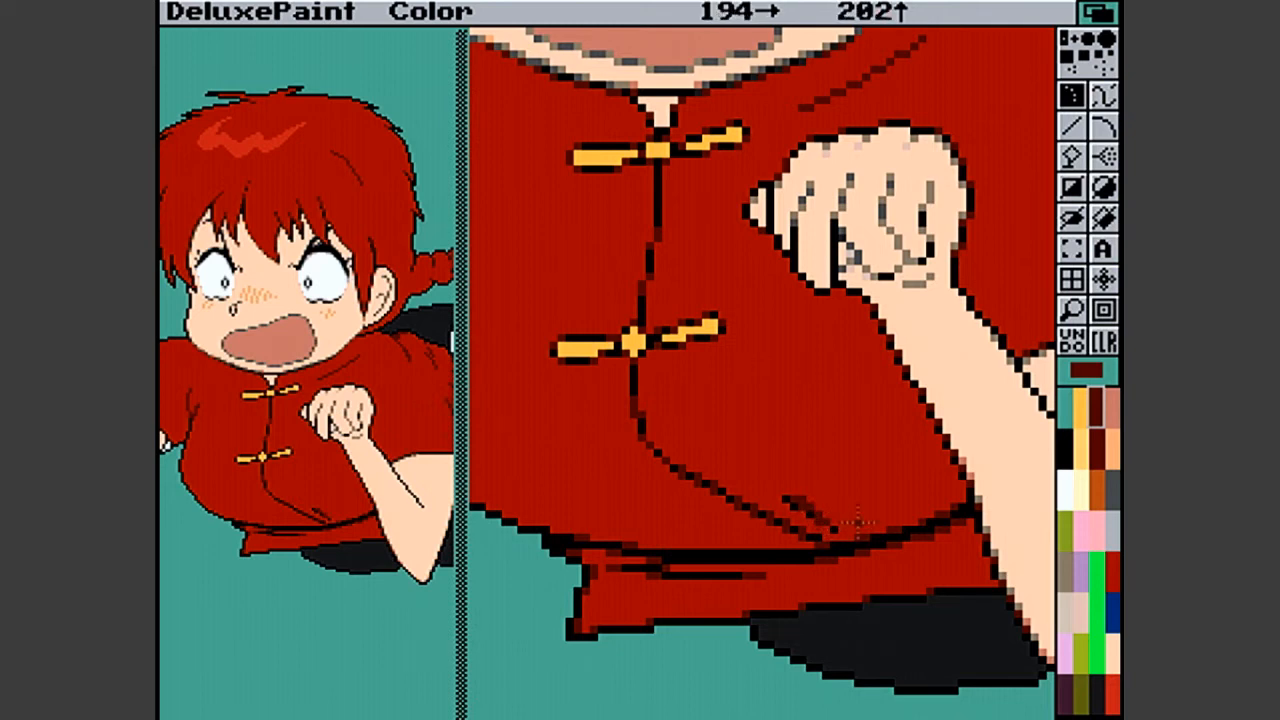
left_click(1113, 698)
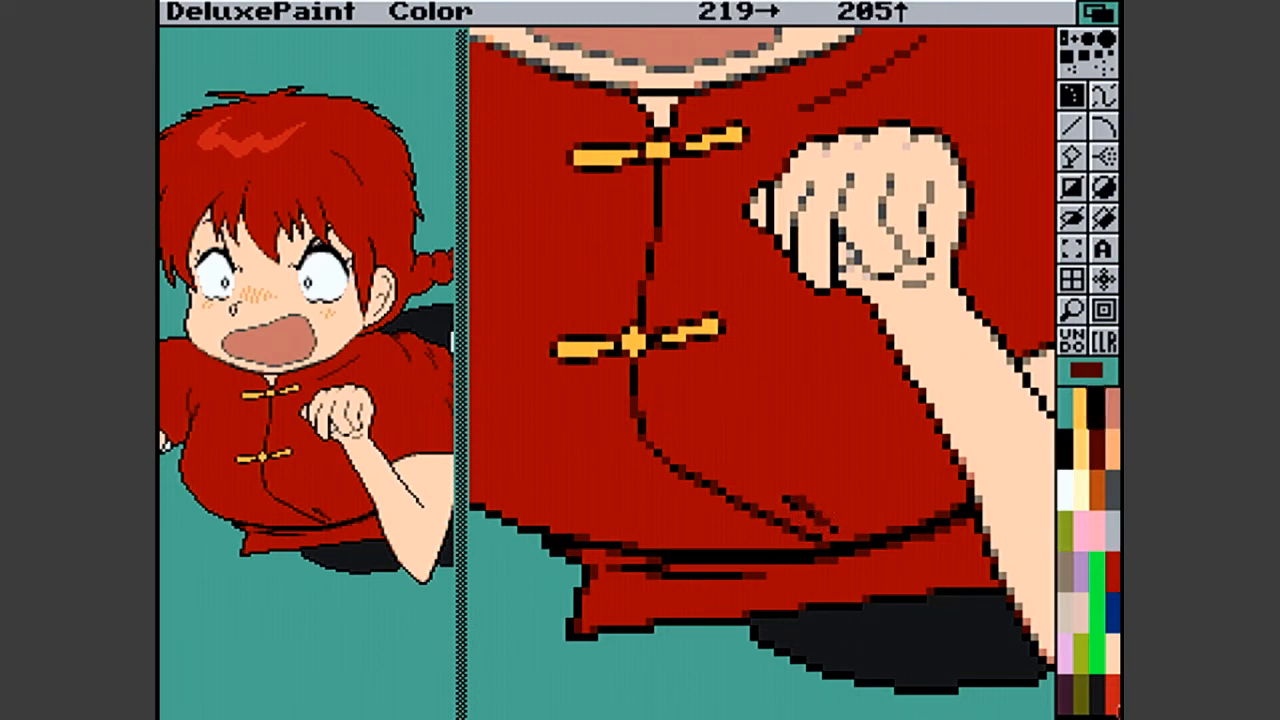
left_click(1018, 529)
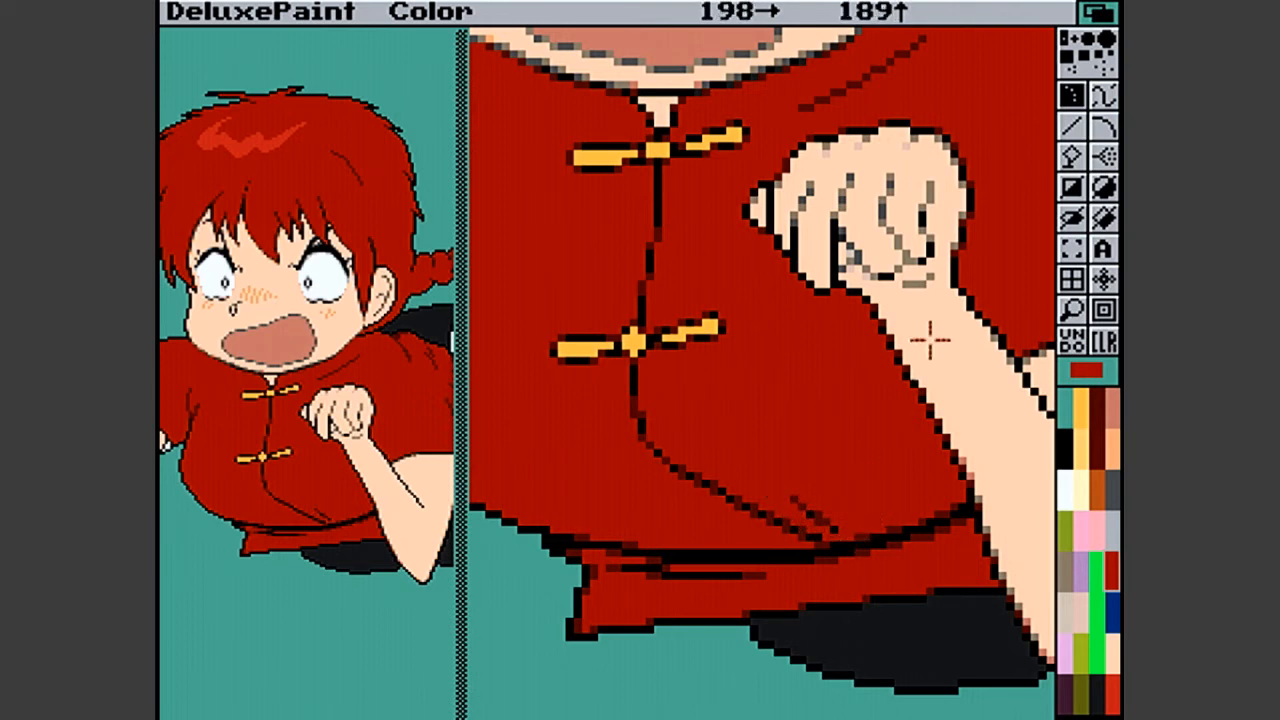
- Soften the shirt's left outline from the armpit down to the waist curve with dark red pixels
left_click(1080, 312)
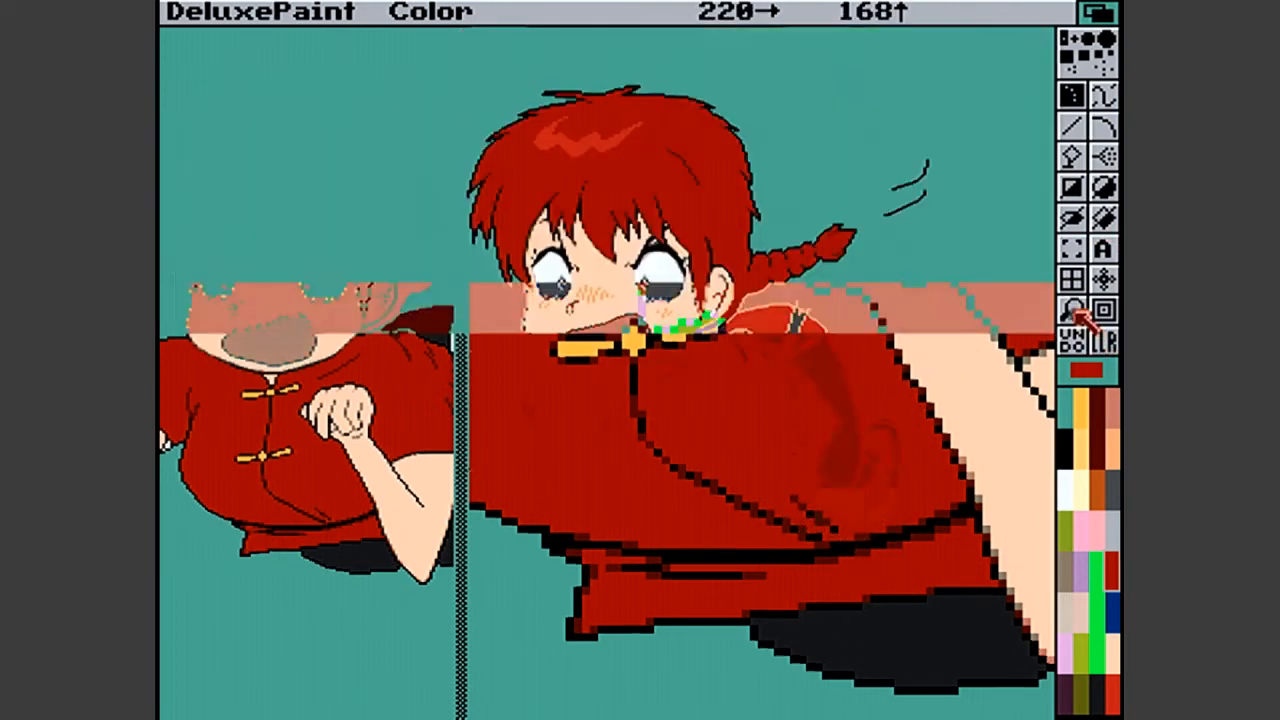
left_click(1078, 313)
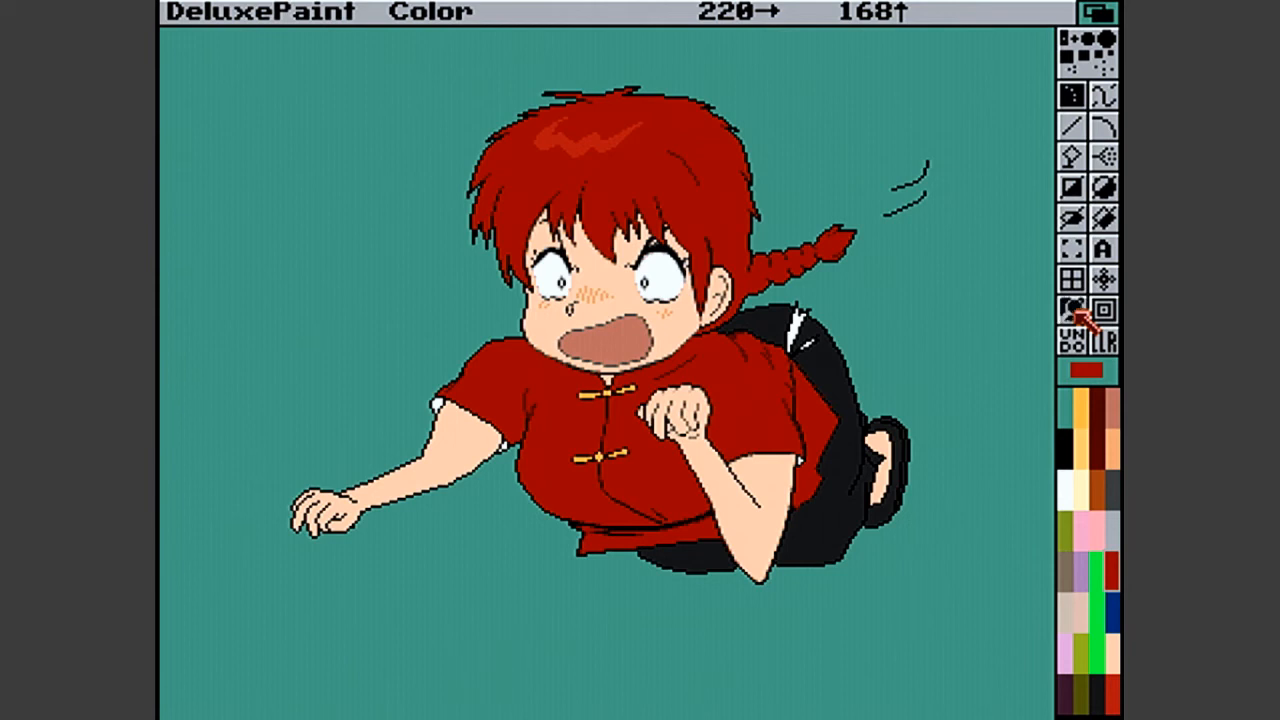
left_click(568, 466)
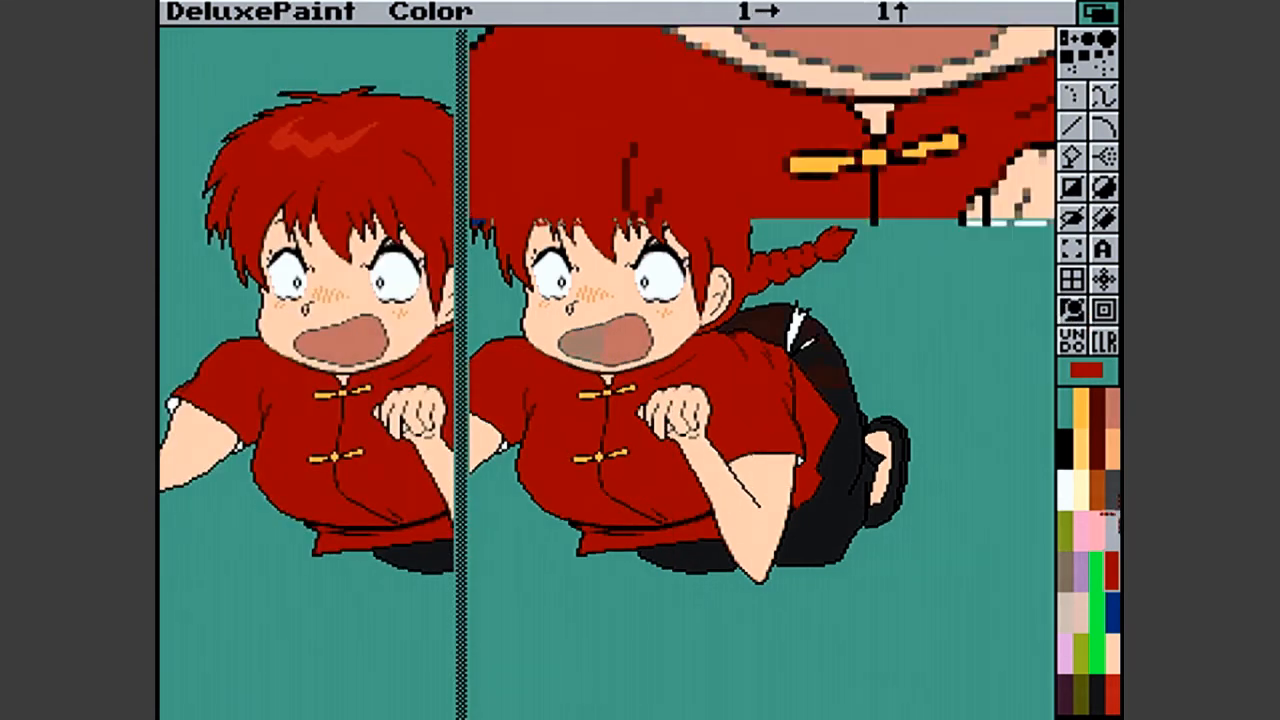
left_click(1097, 415)
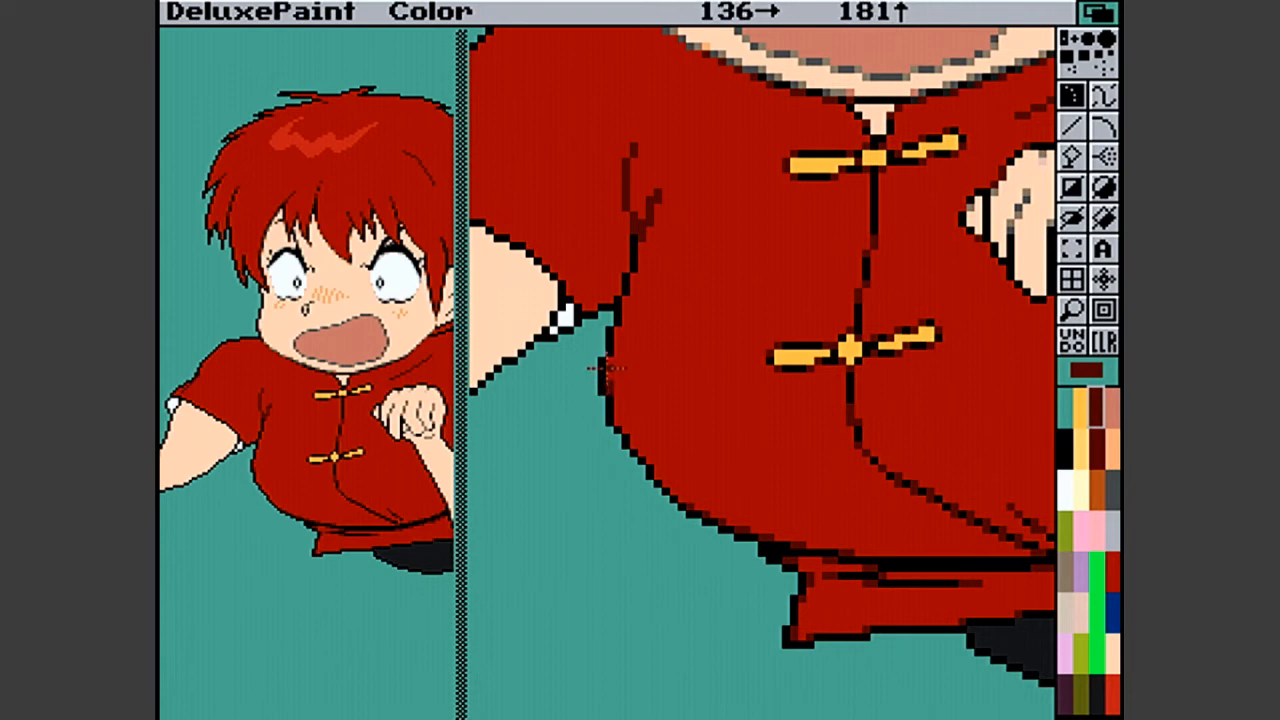
left_click(617, 330)
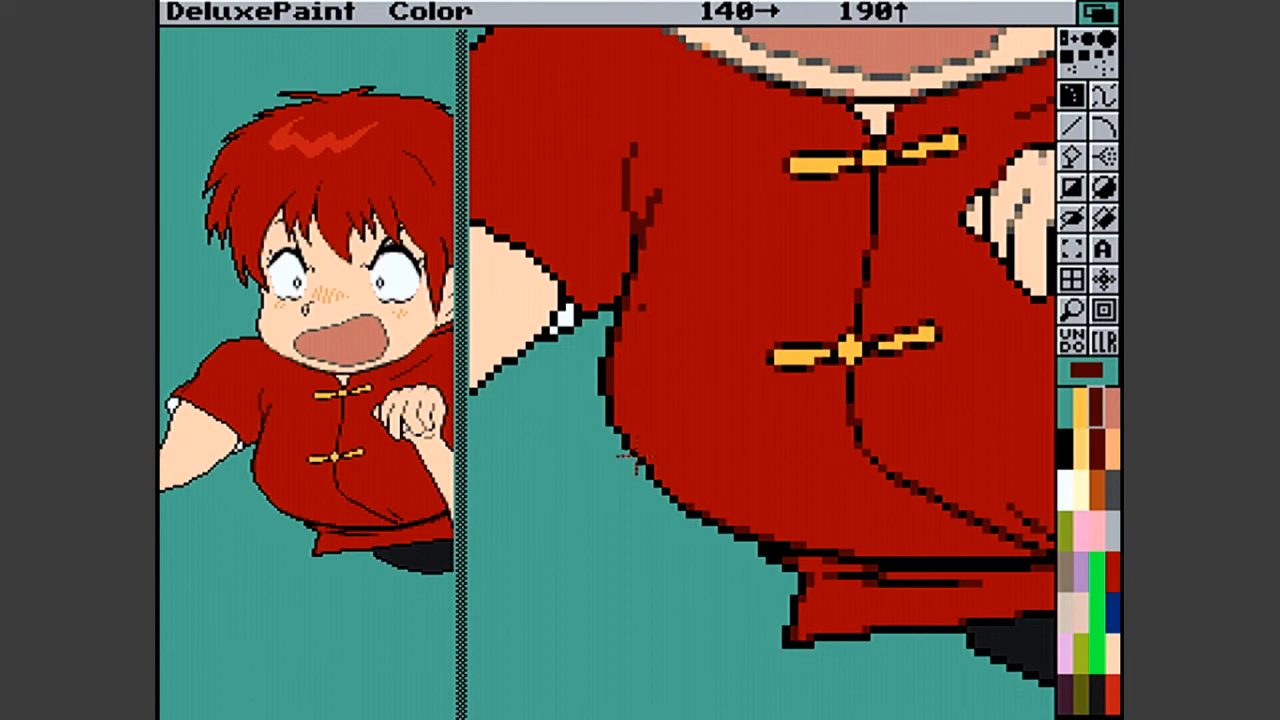
left_click(620, 422)
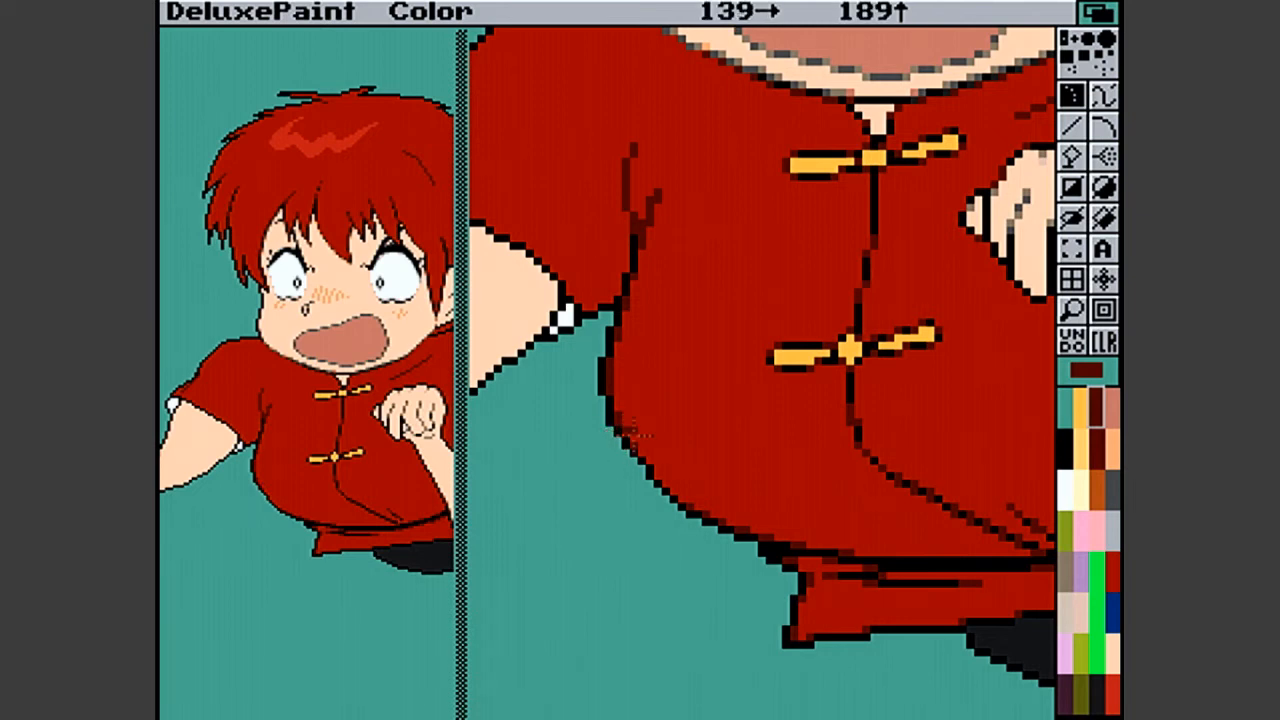
left_click(674, 495)
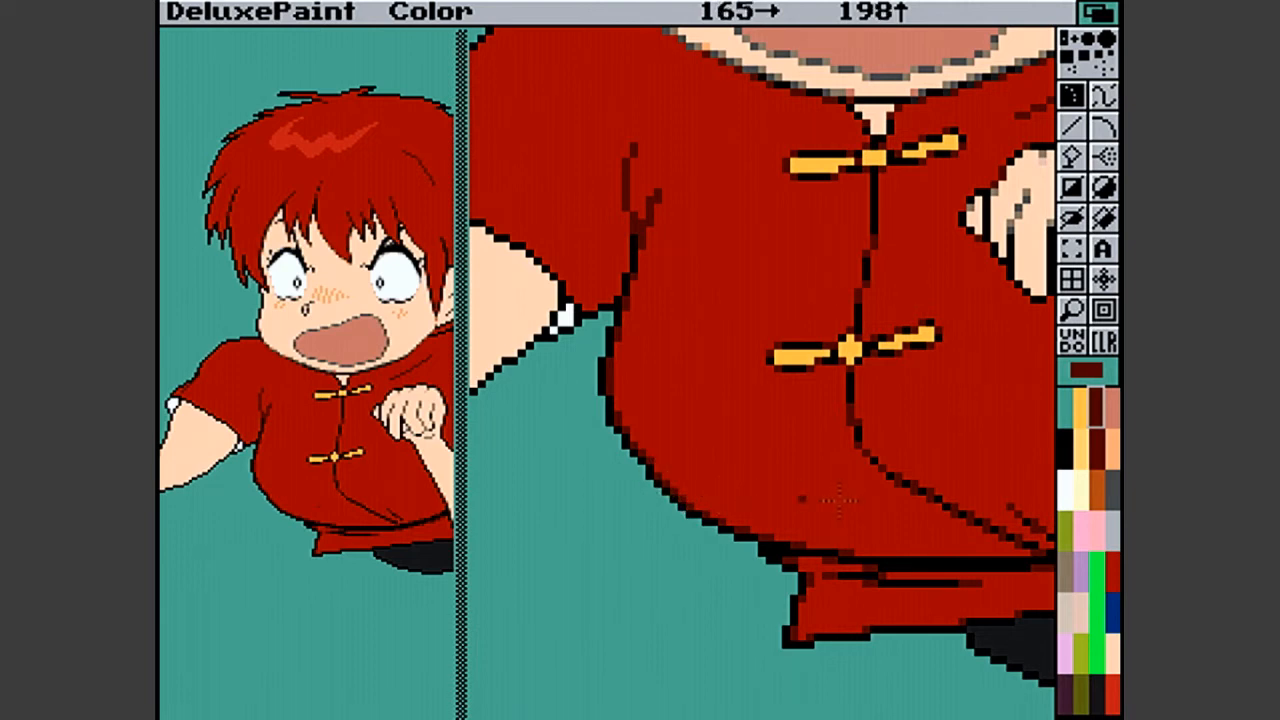
- Touch up the shirt's lower left outline with black, shirt red and dark red pixels
left_click(1065, 441)
left_click(793, 452)
left_click(641, 466)
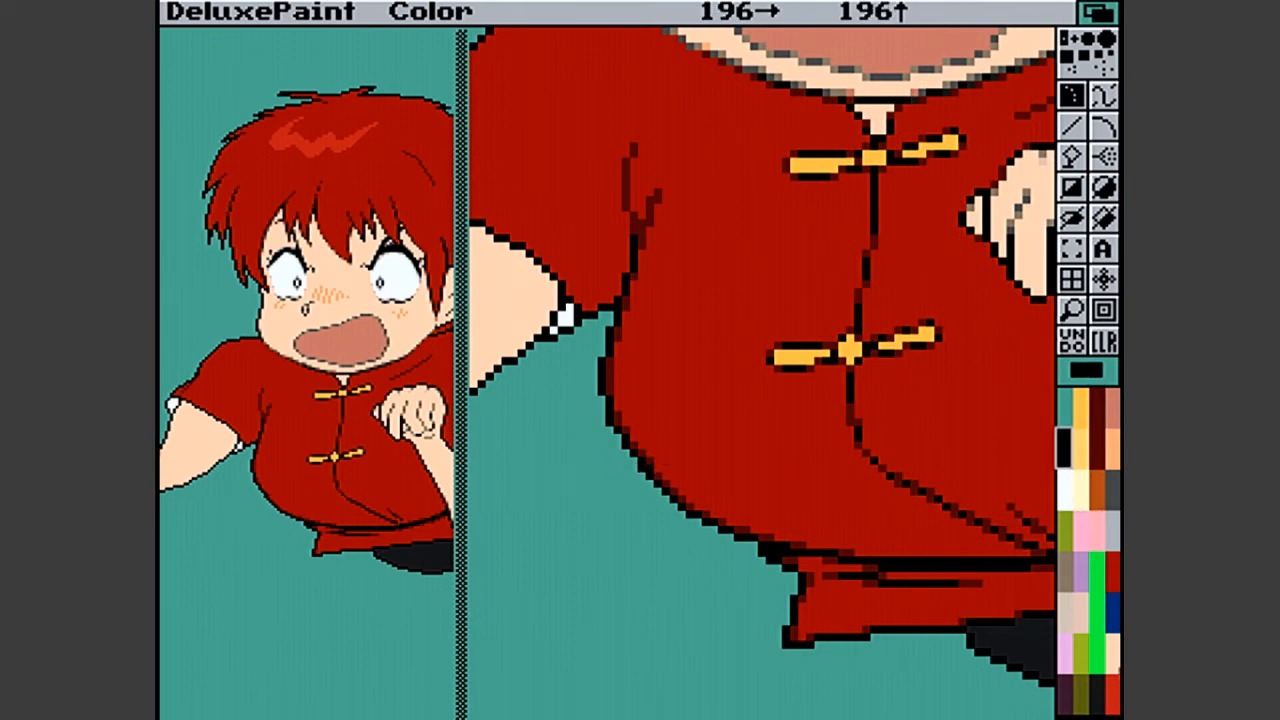
left_click(1113, 585)
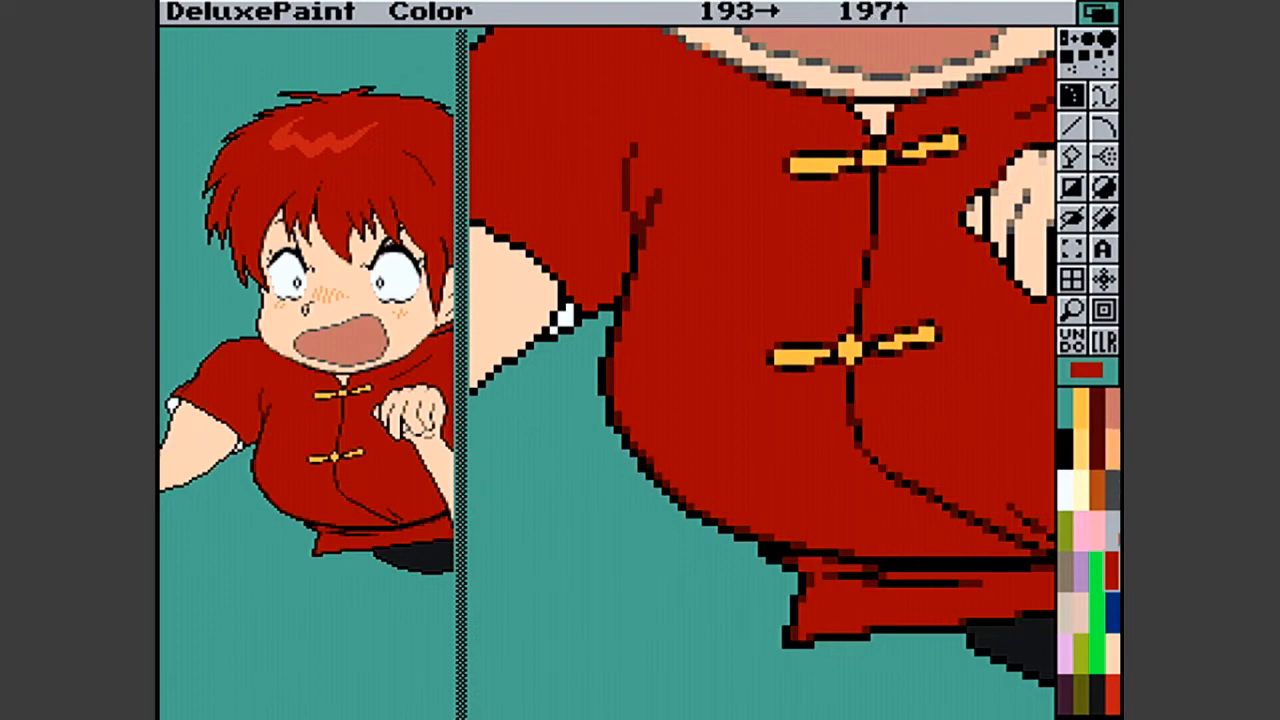
left_click(1097, 420)
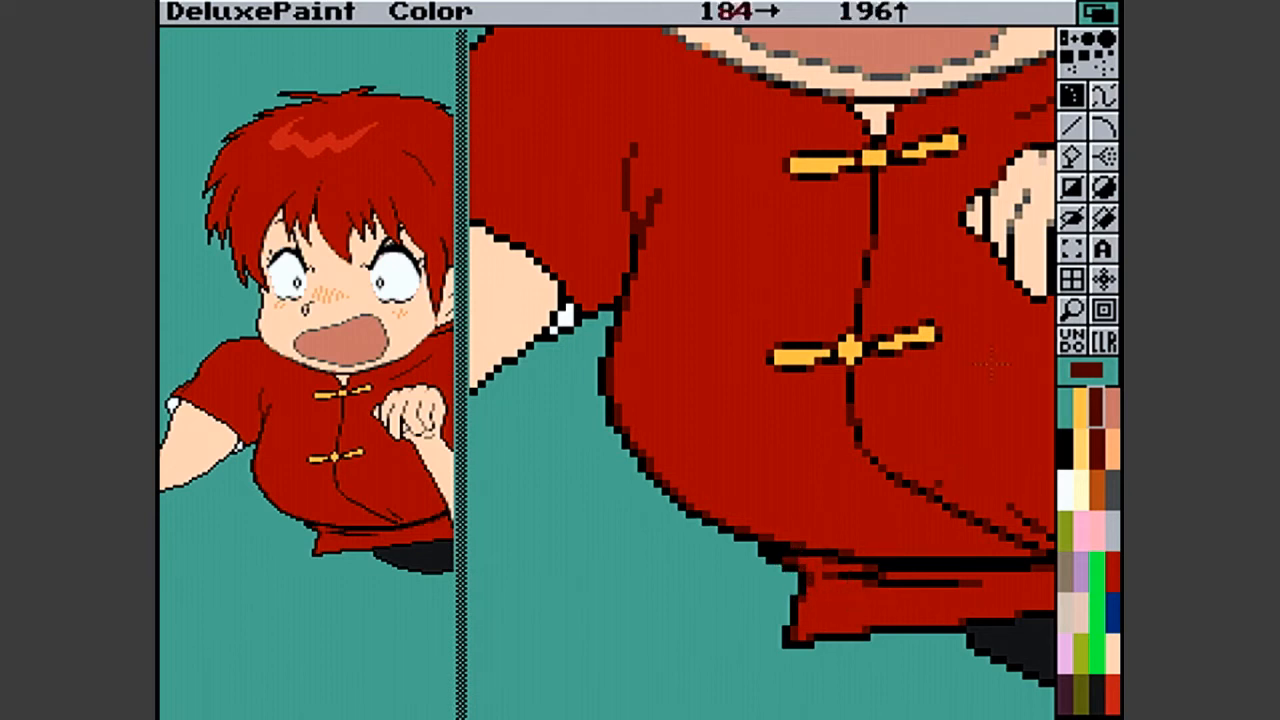
left_click(1075, 307)
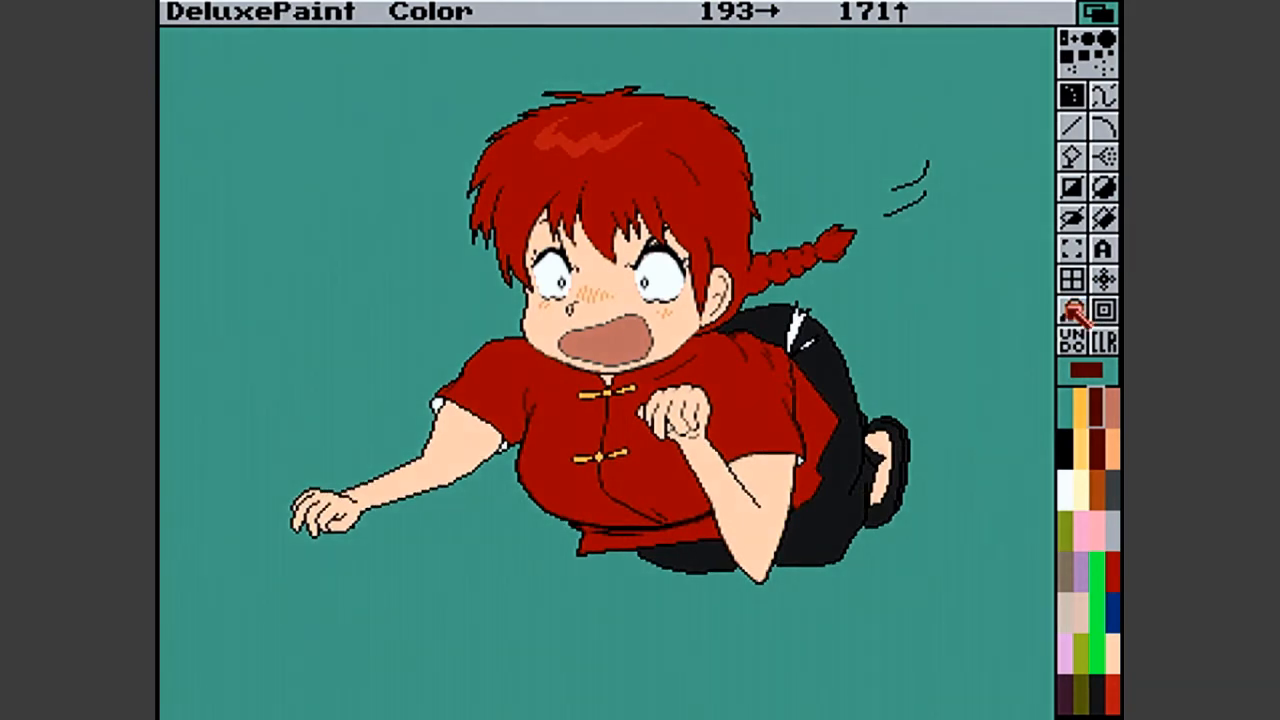
- Soften the inner corner of the left sleeve's hem beside the white cuff lining with dark red pixels
left_click(1072, 306)
left_click(483, 372)
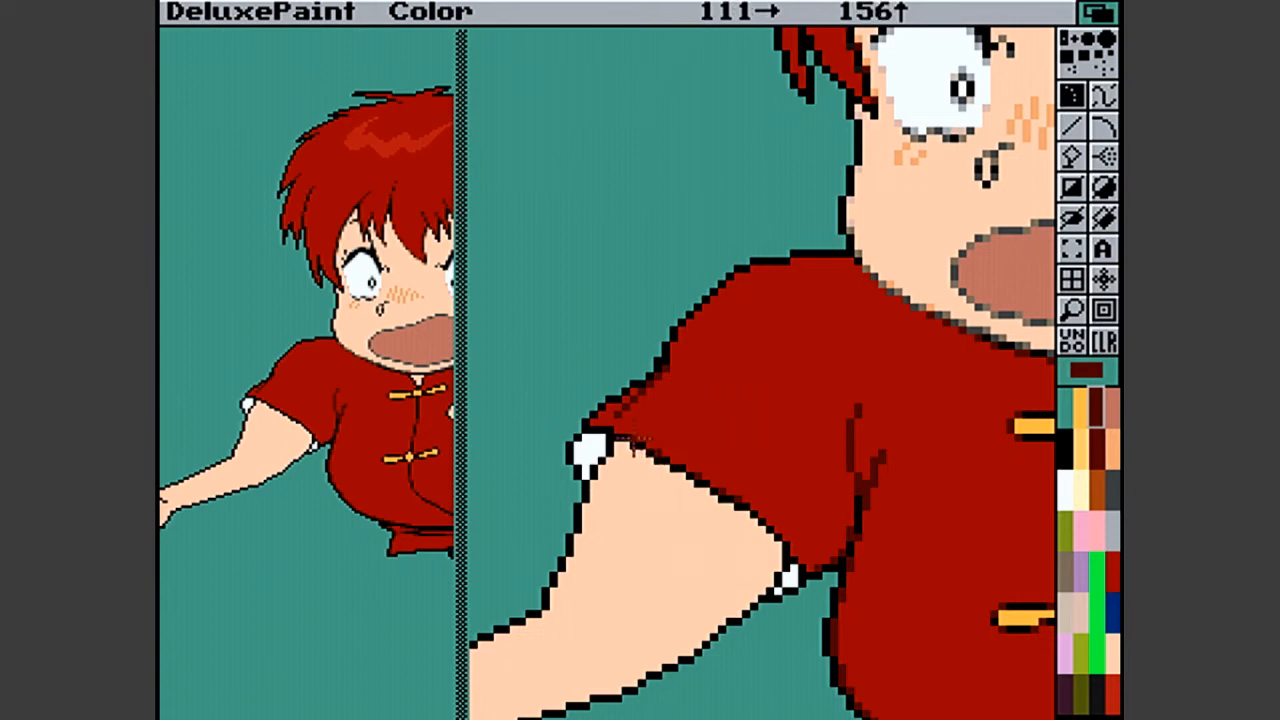
left_click(790, 552)
left_click_drag(788, 553, 802, 574)
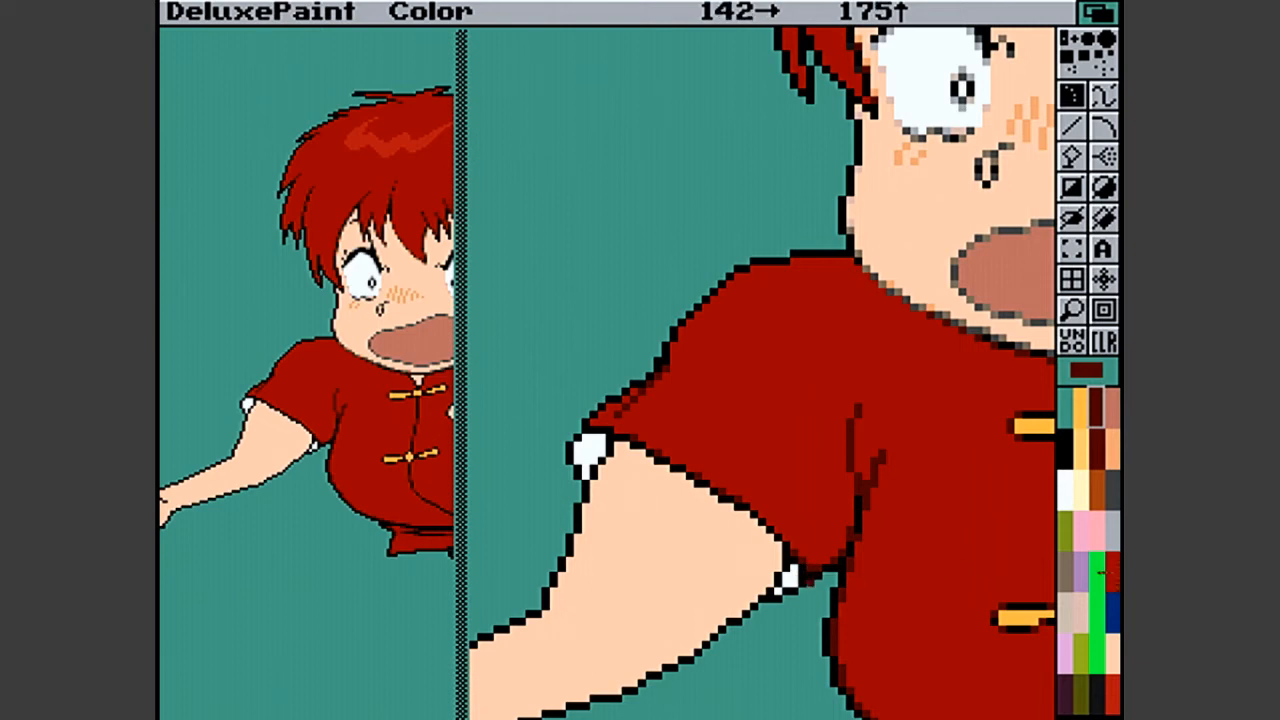
- Soften the left sleeve's hem line along the upper arm with grey-brown pixels on the skin side
left_click(1066, 571)
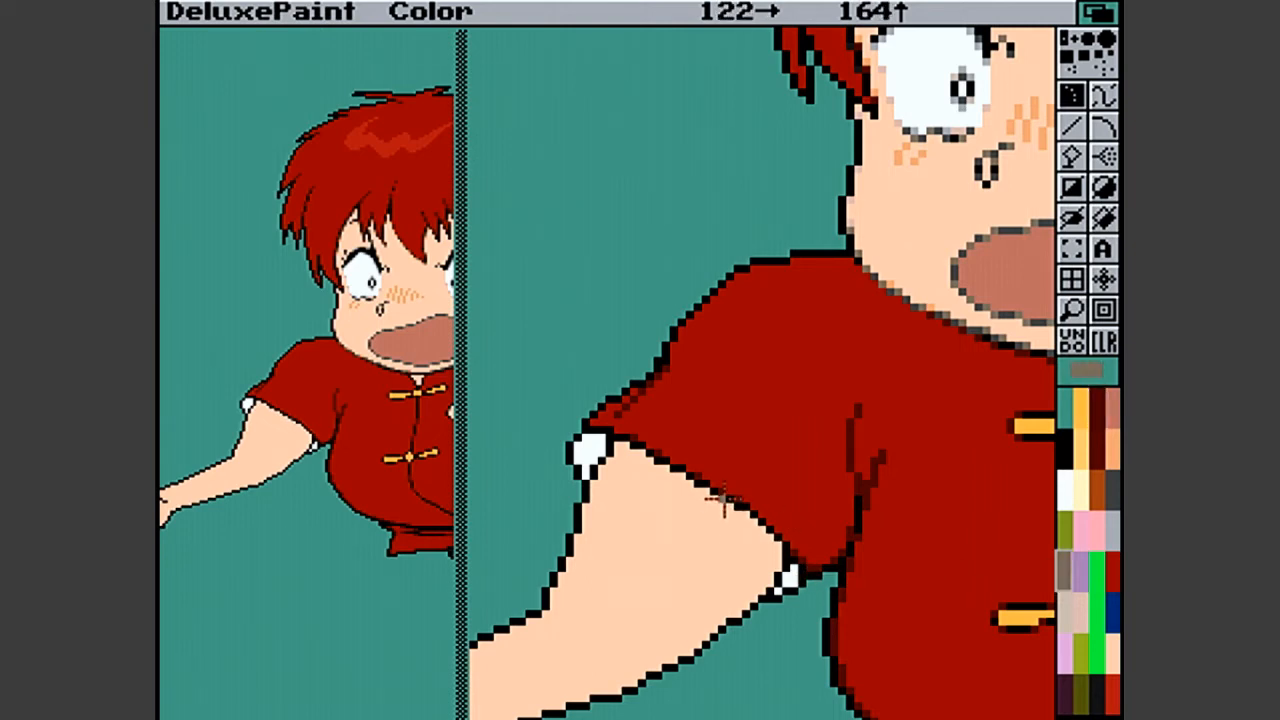
left_click(671, 471)
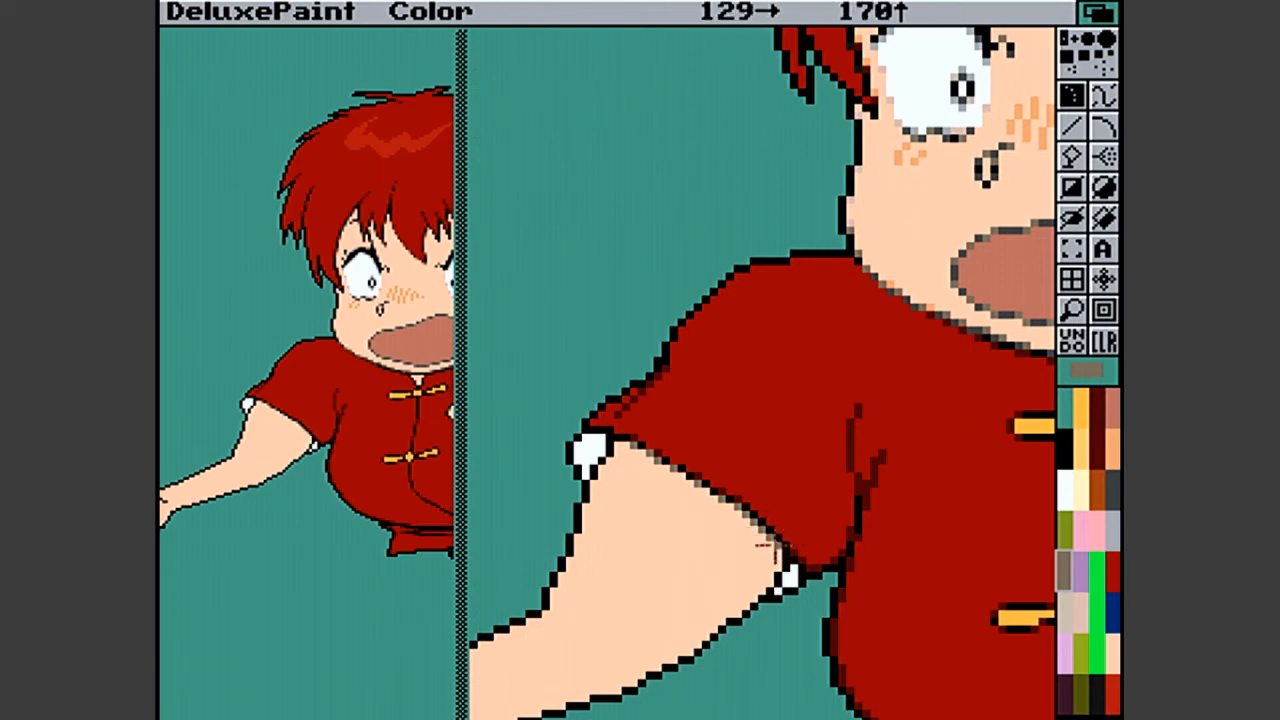
left_click(778, 545)
left_click(778, 545)
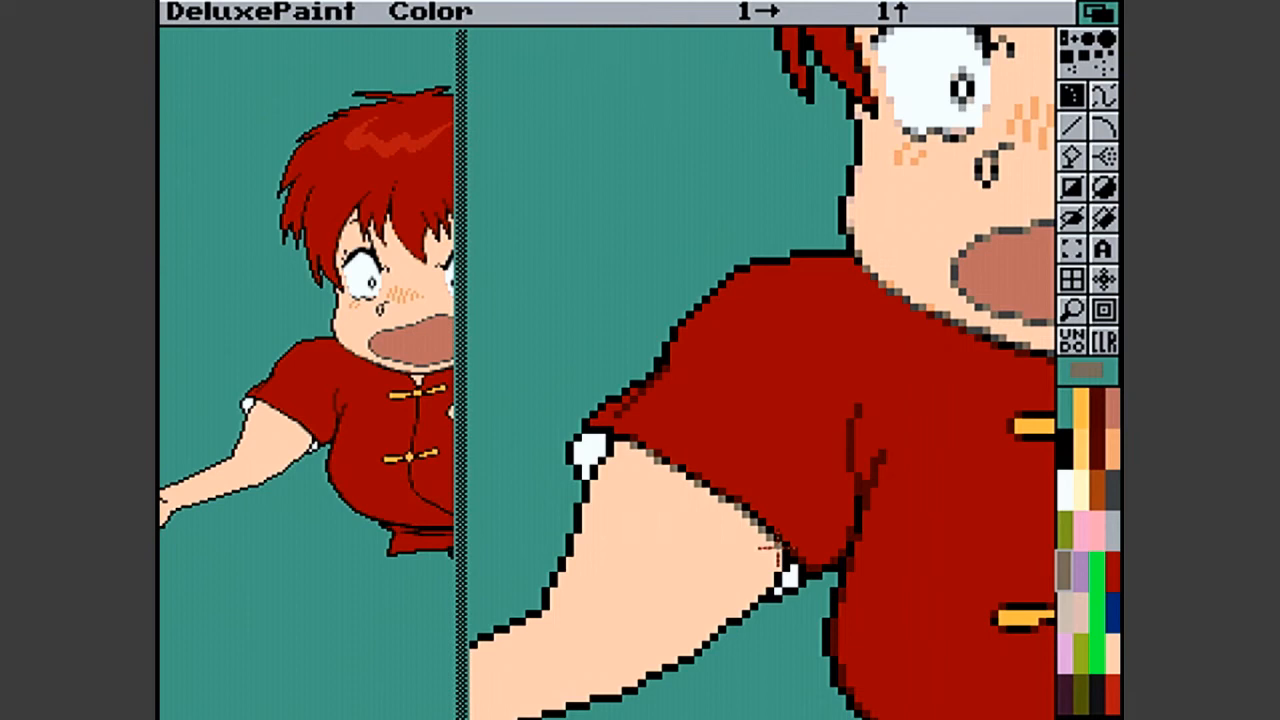
left_click_drag(778, 548, 780, 552)
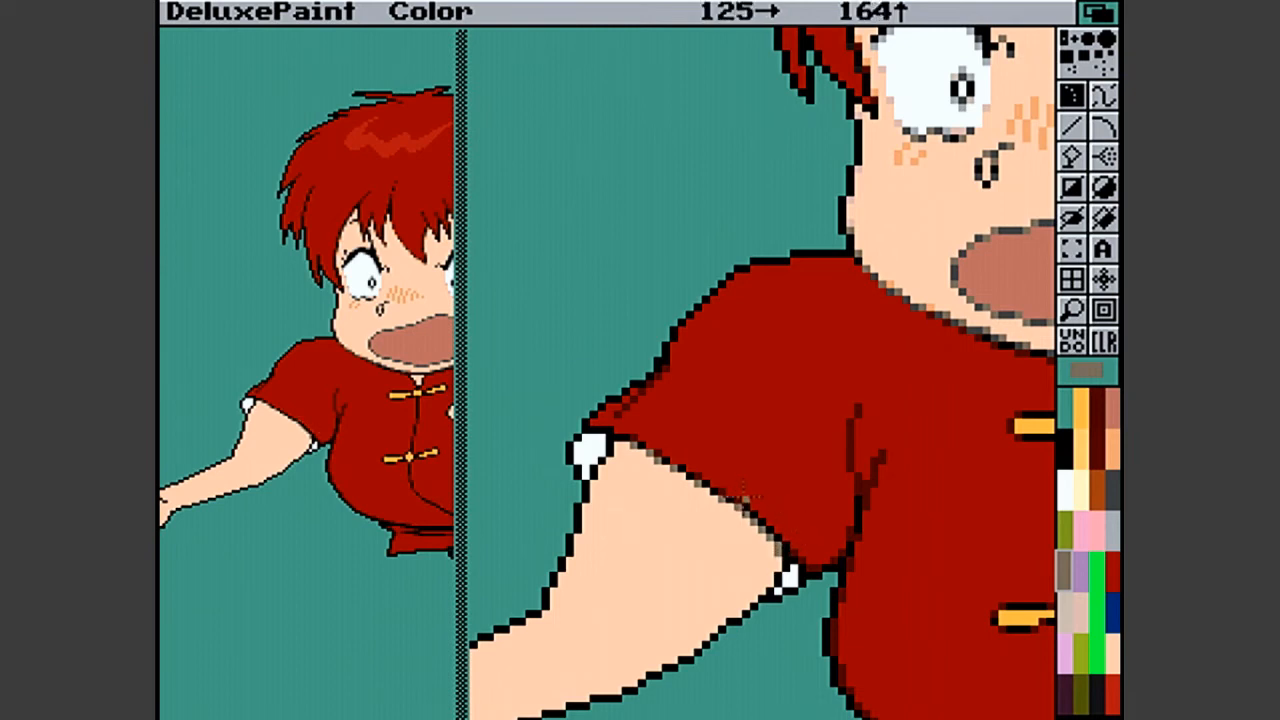
left_click(620, 441)
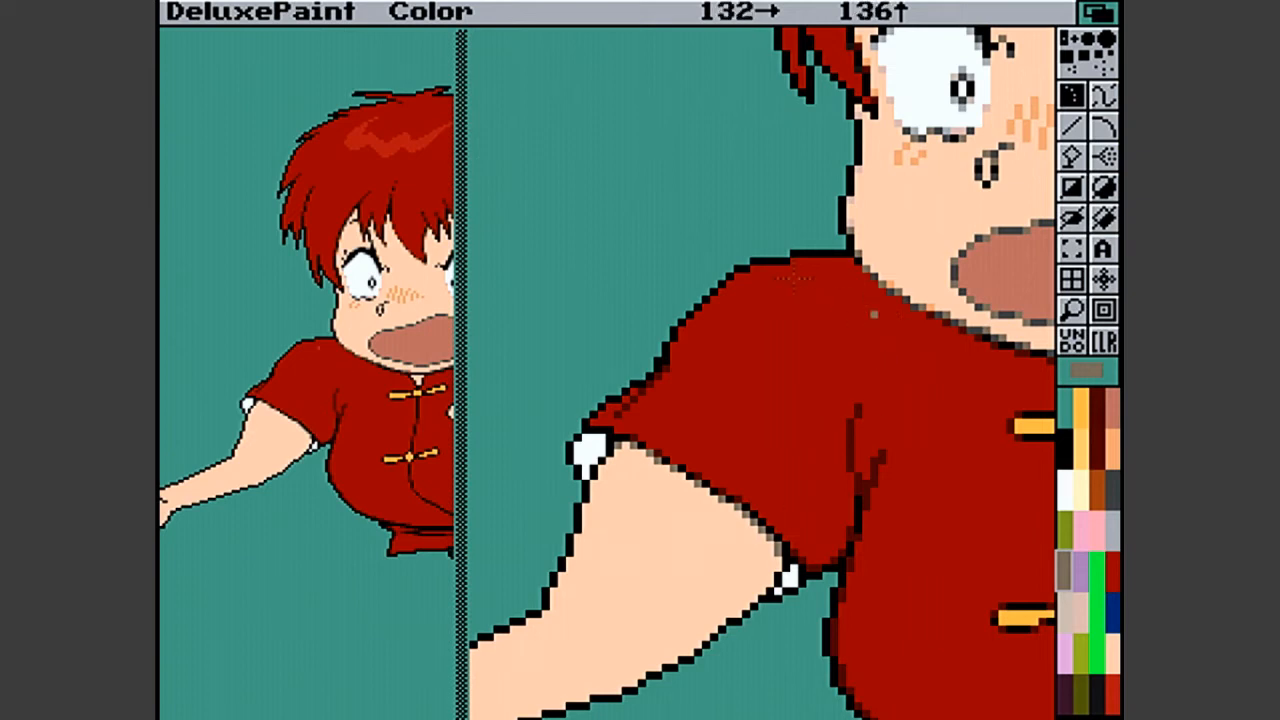
- Soften the left shoulder's outline down to the sleeve with dark red pixels and draw a short fold near the cuff
left_click(1096, 424)
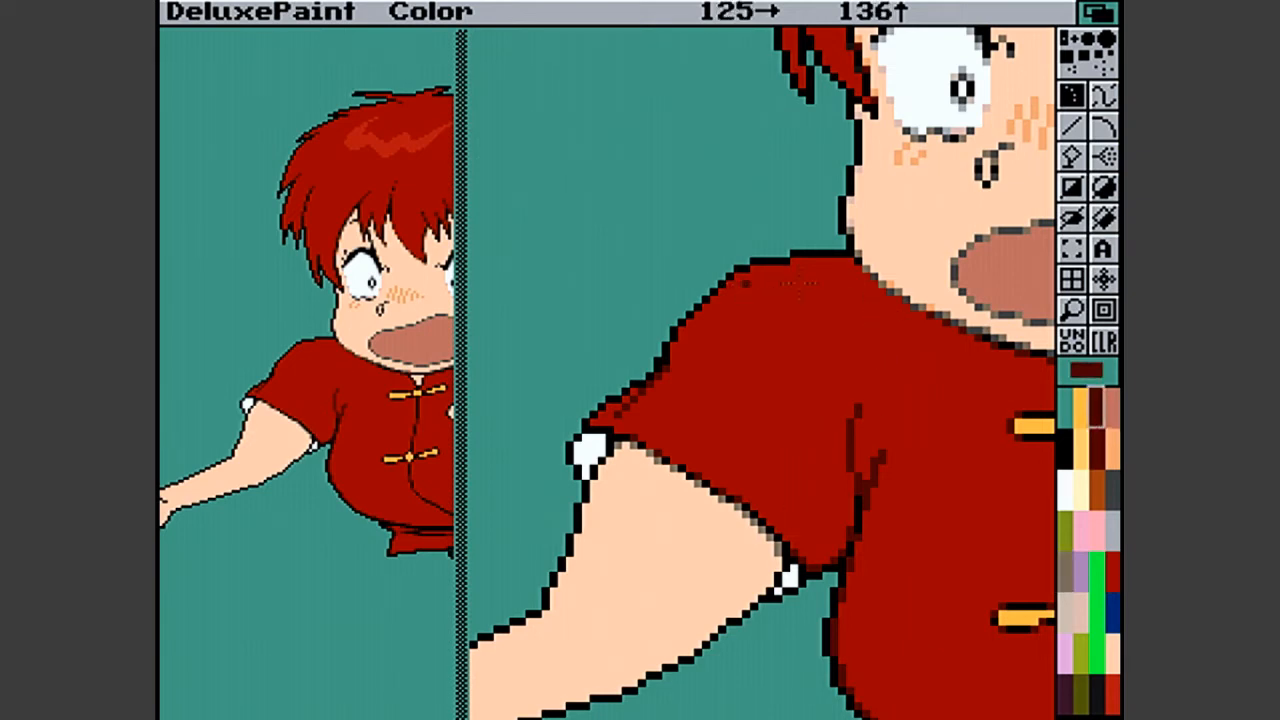
left_click(797, 260)
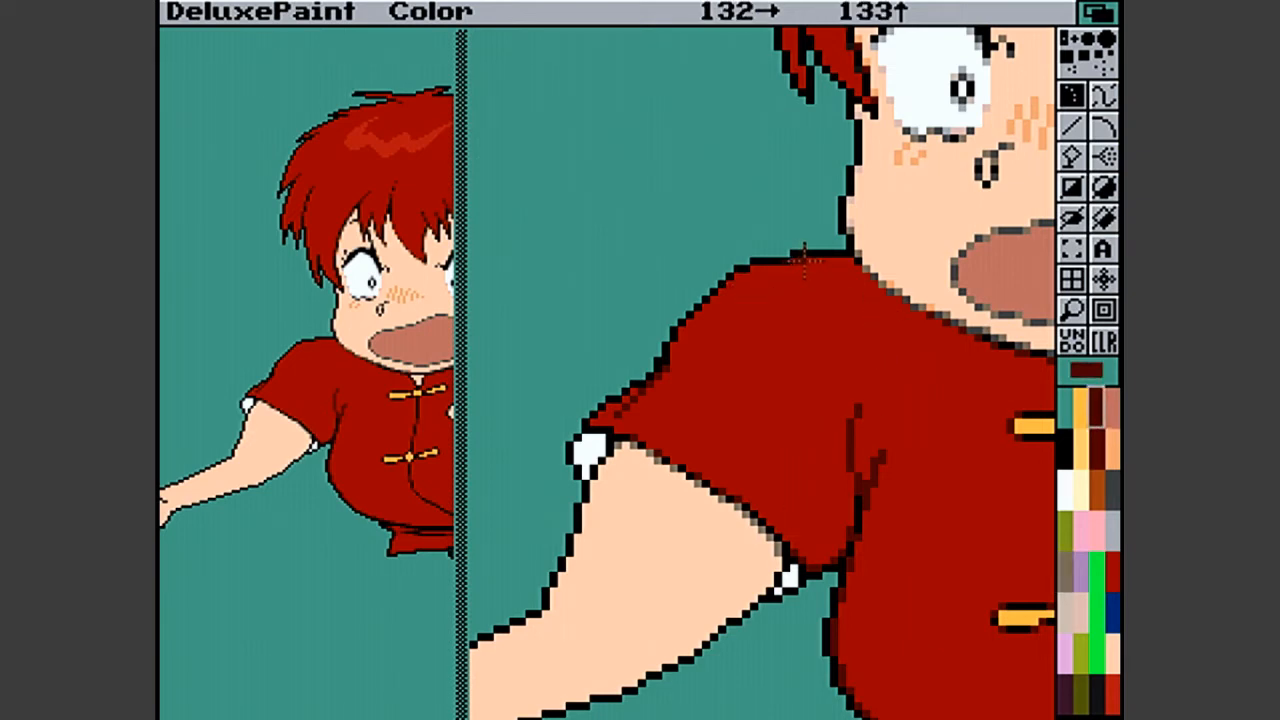
left_click(759, 266)
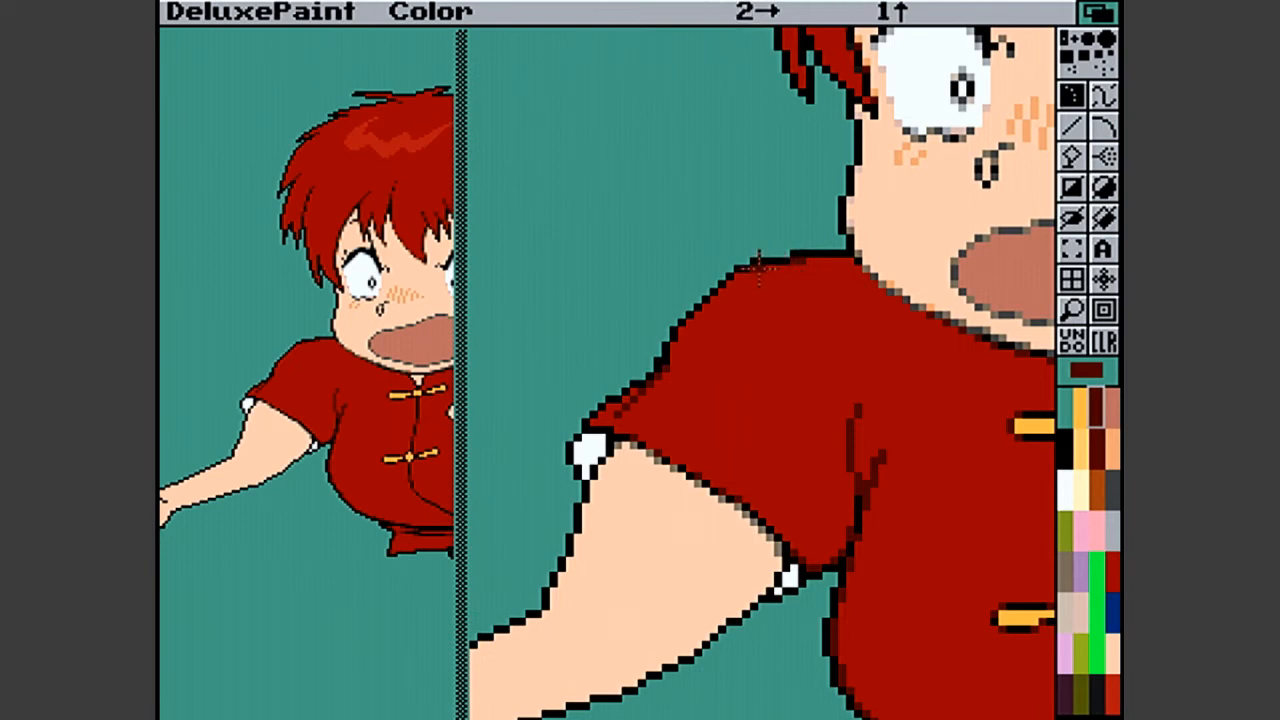
left_click(742, 268)
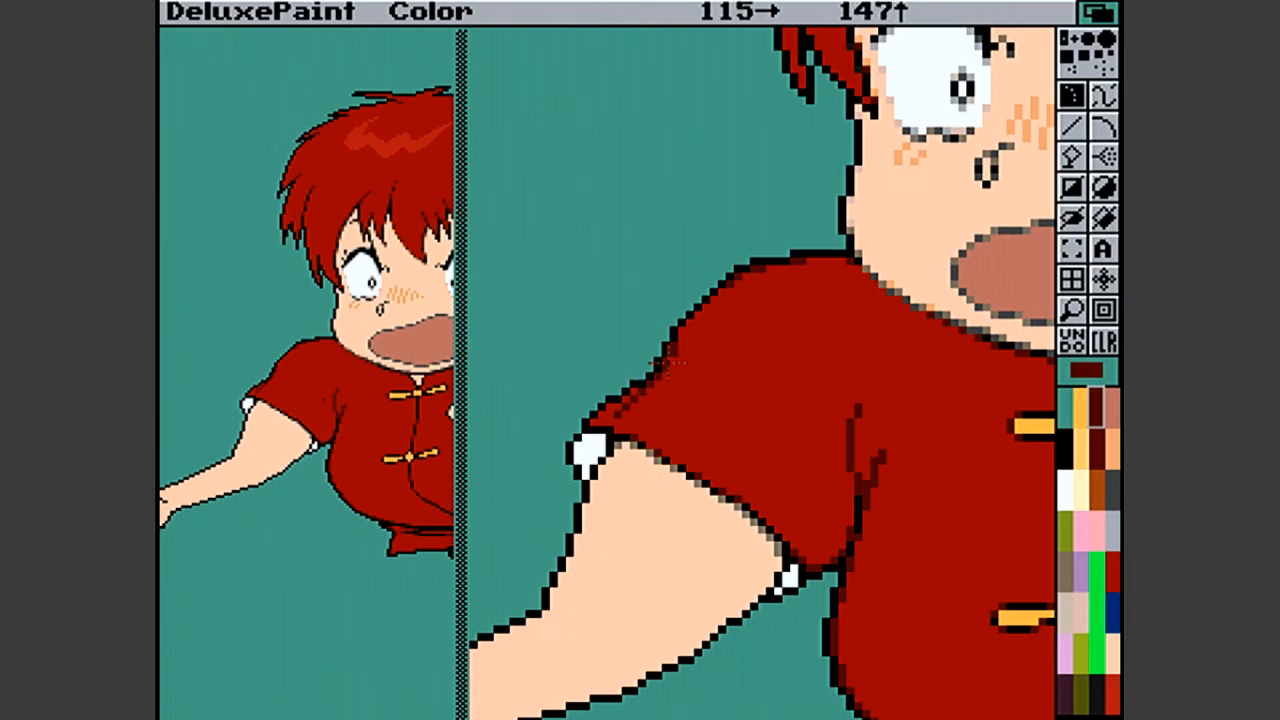
left_click_drag(673, 357, 654, 397)
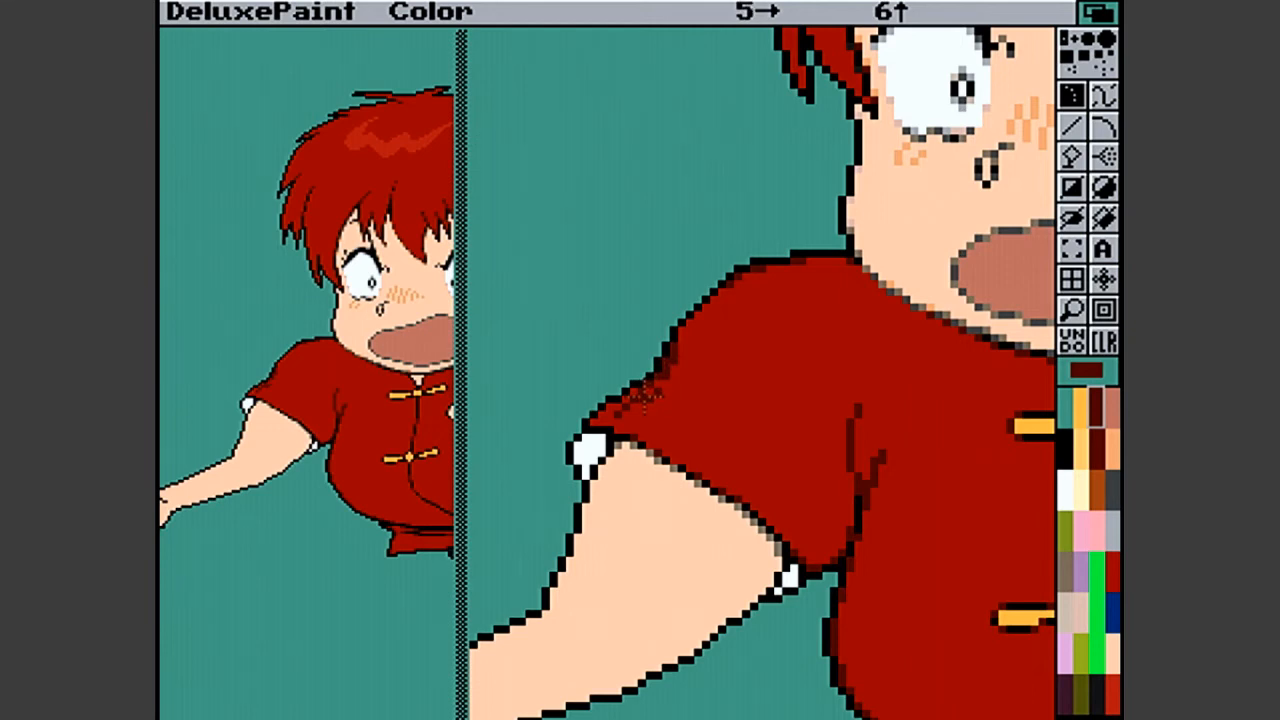
key("v")
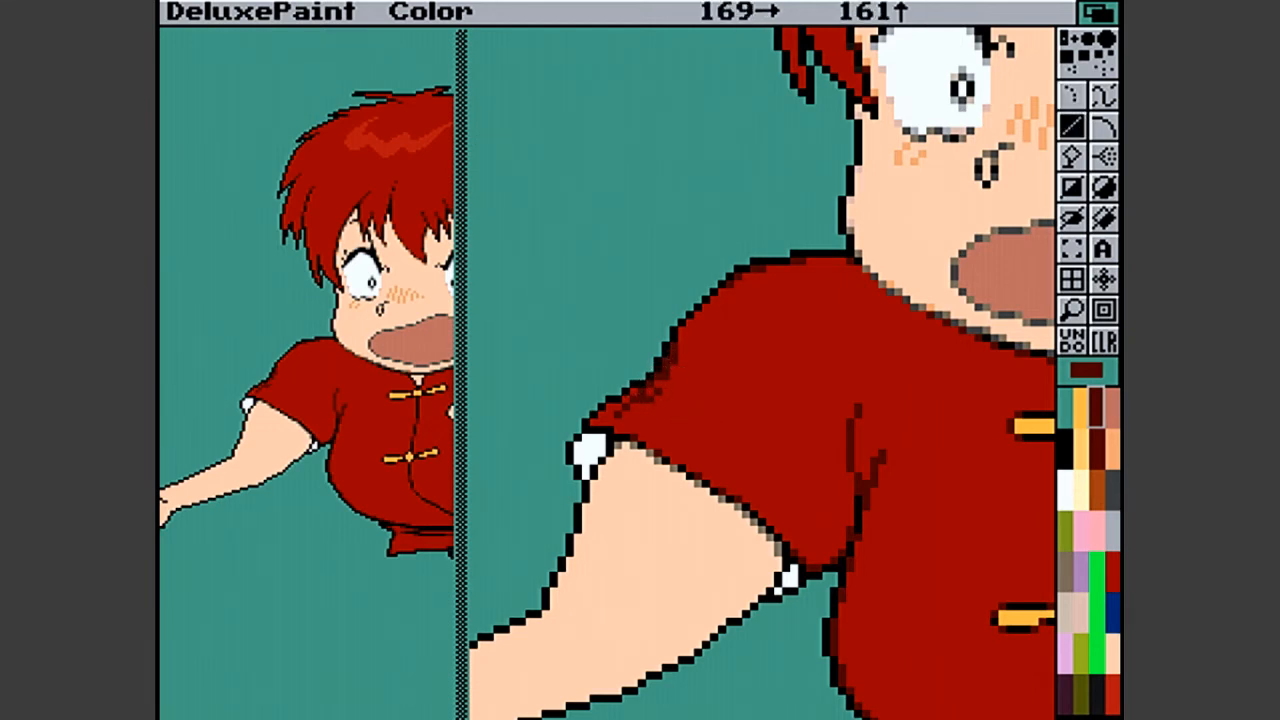
- Clean up the fold near the left sleeve's cuff with shirt red and set the paint color back to dark red
left_click(1111, 690)
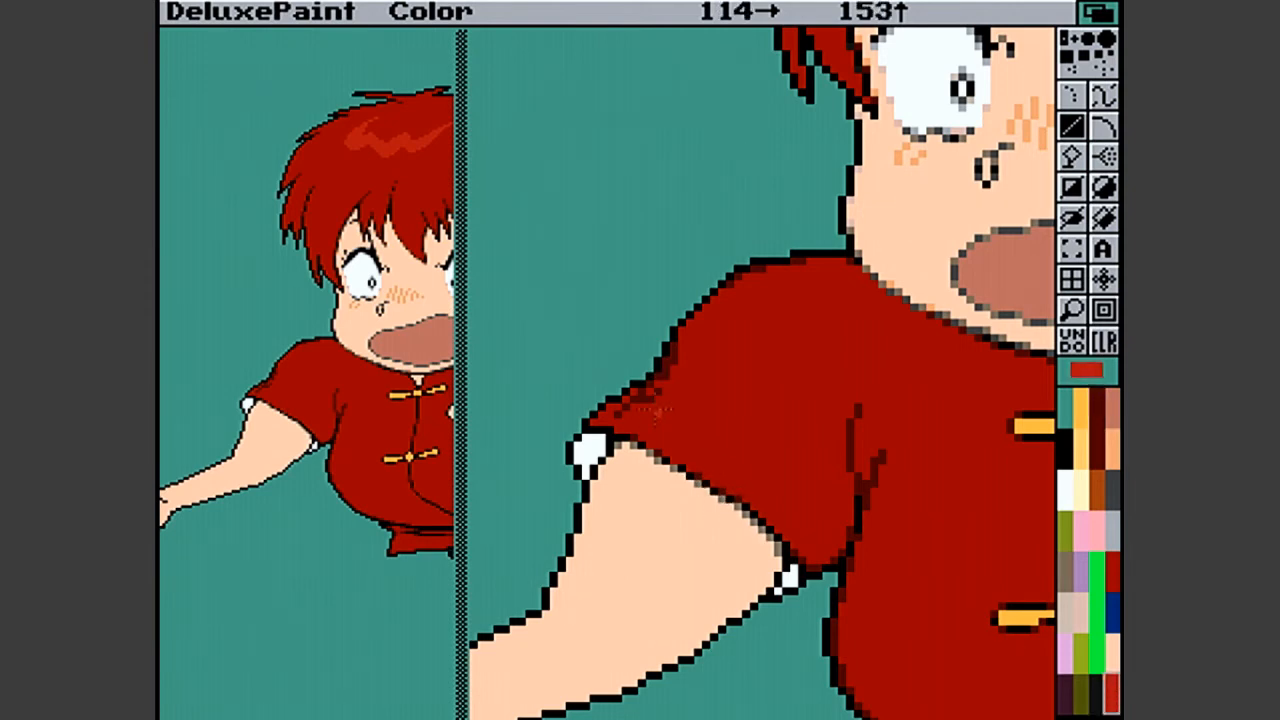
left_click(1116, 543)
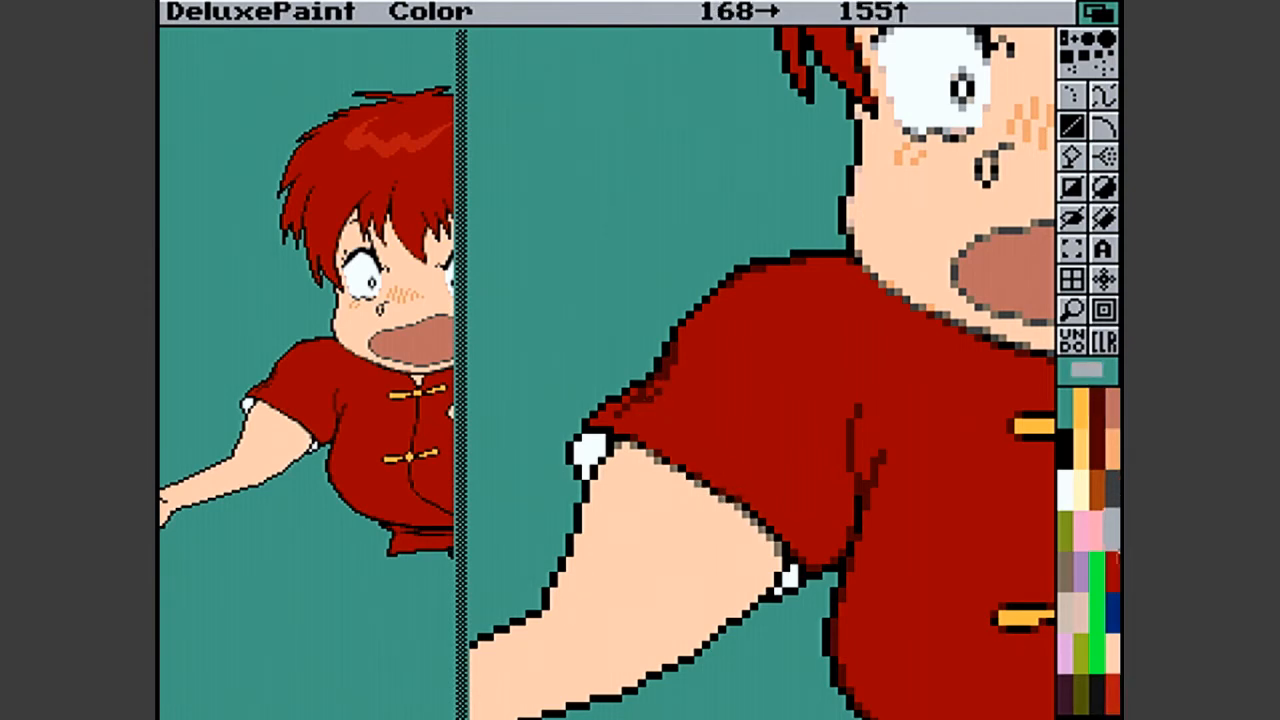
left_click(1118, 571)
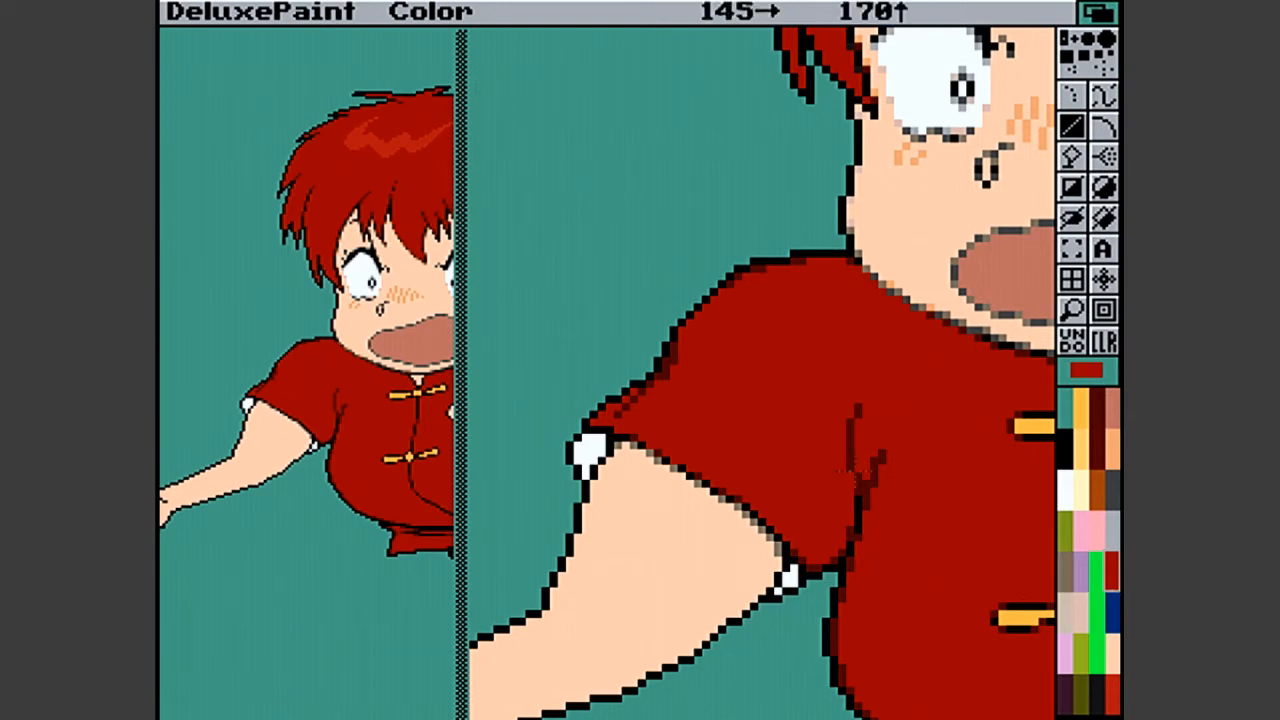
left_click(1115, 704)
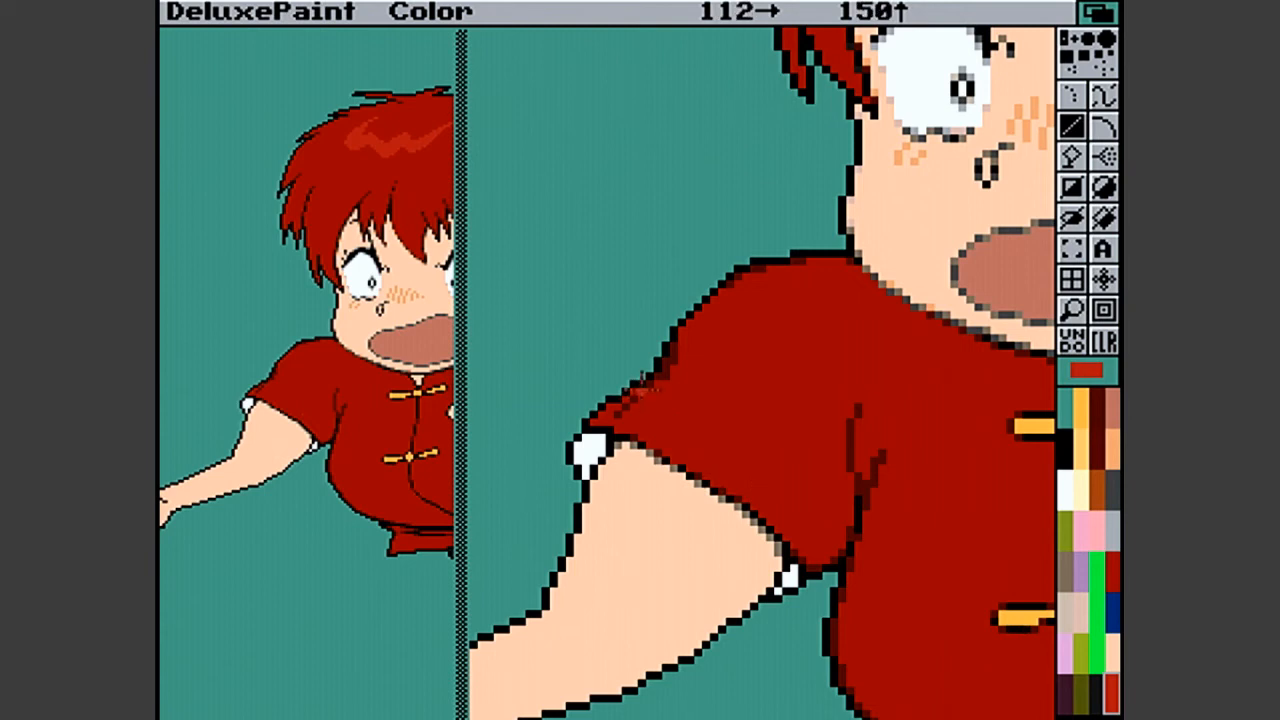
left_click(1112, 565)
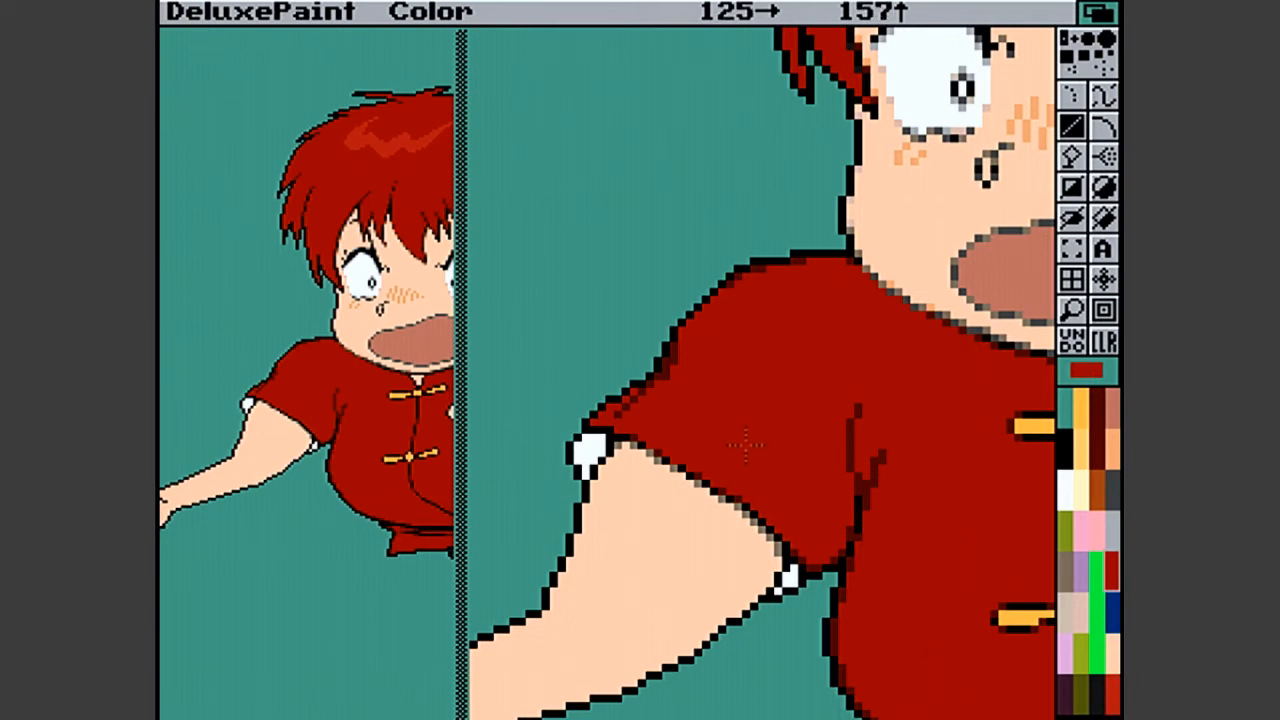
left_click(1098, 412)
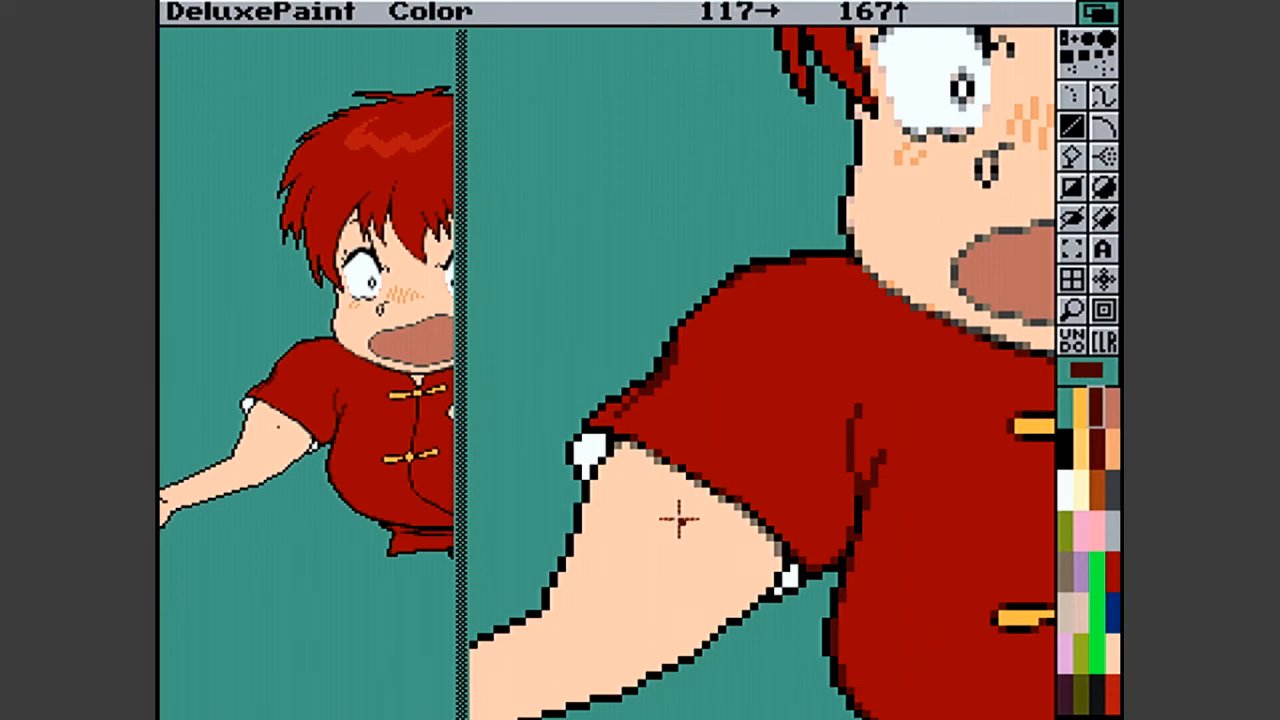
left_click(1068, 311)
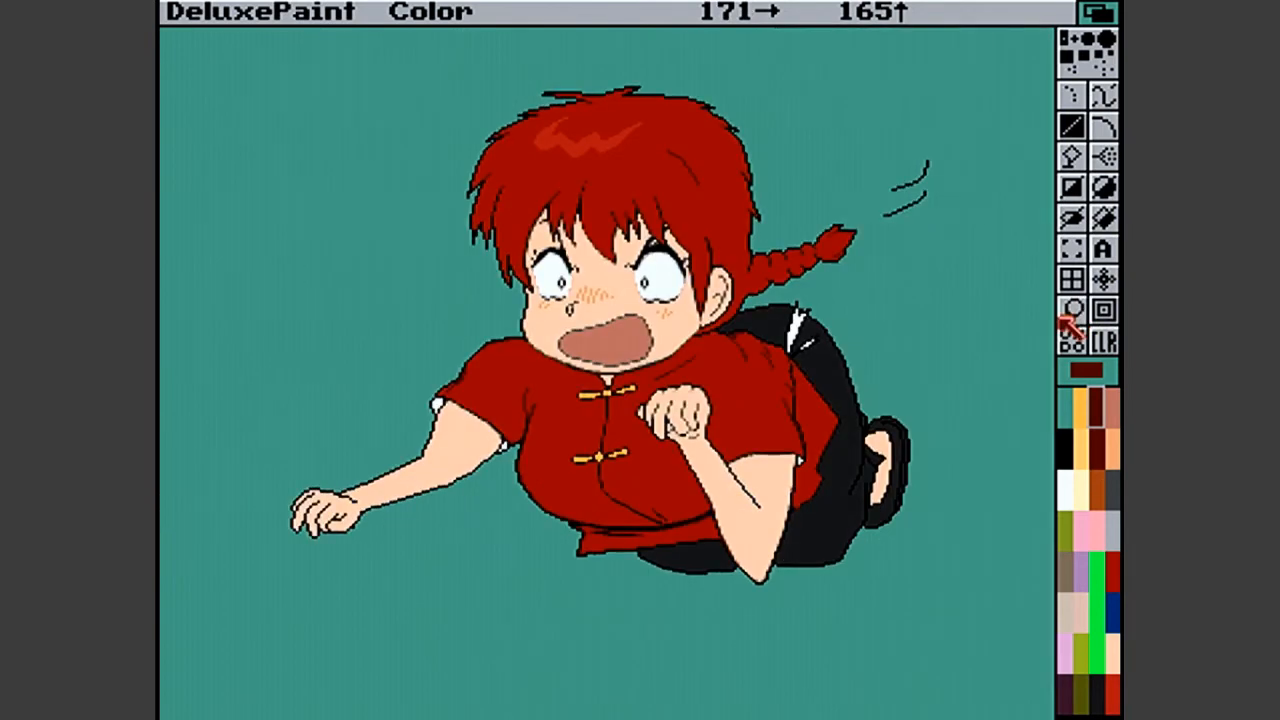
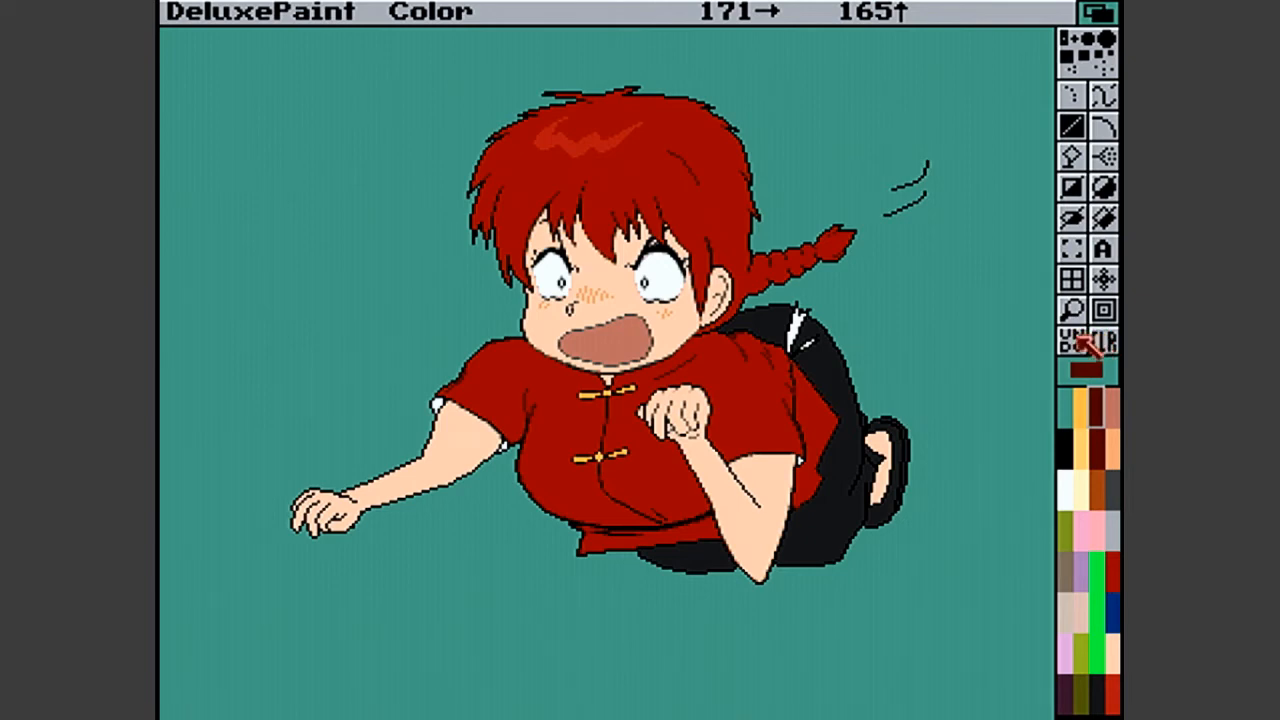
- Soften the outline below the ear, where the hair meets the shirt and black trousers, with dark red pixels
left_click(1075, 310)
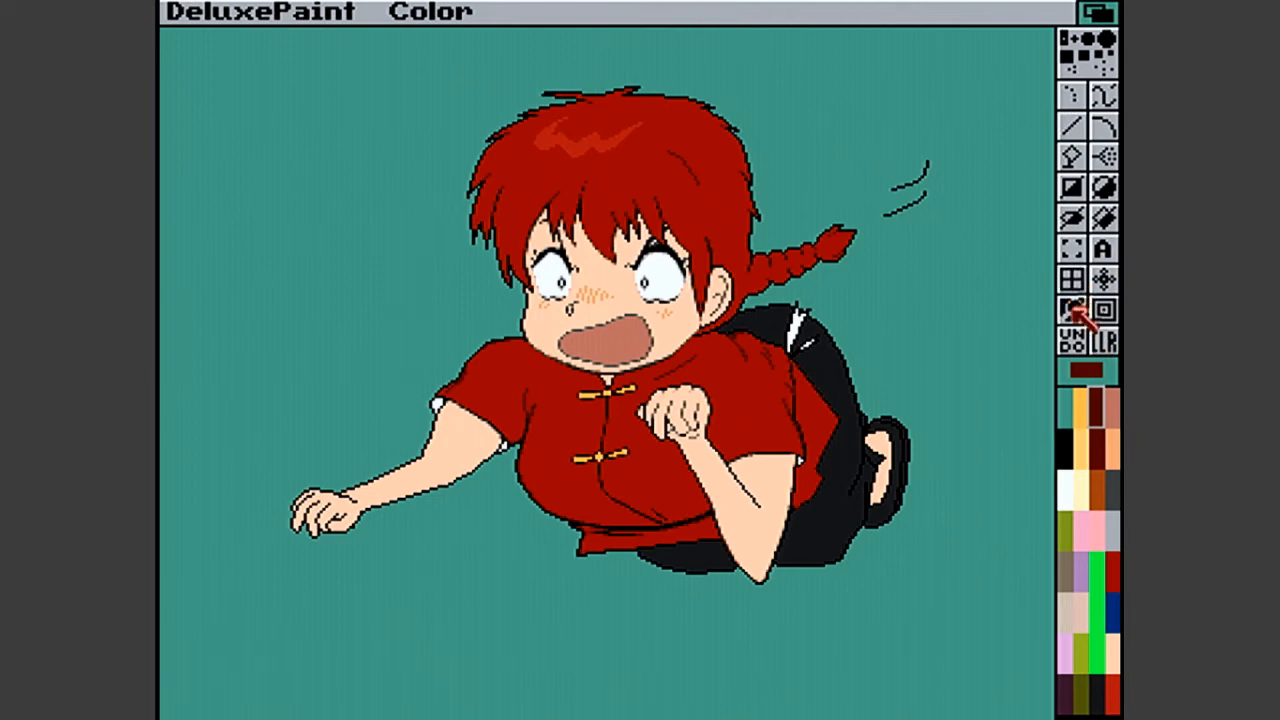
left_click(696, 308)
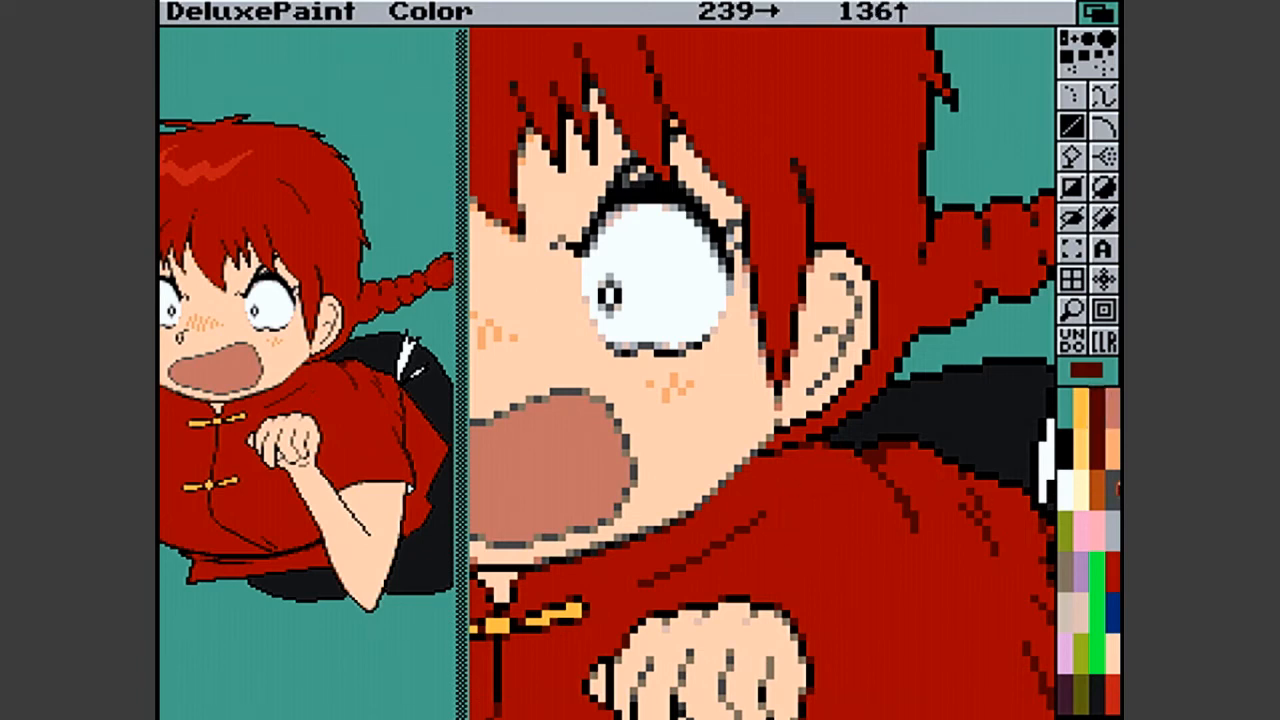
left_click(1113, 487)
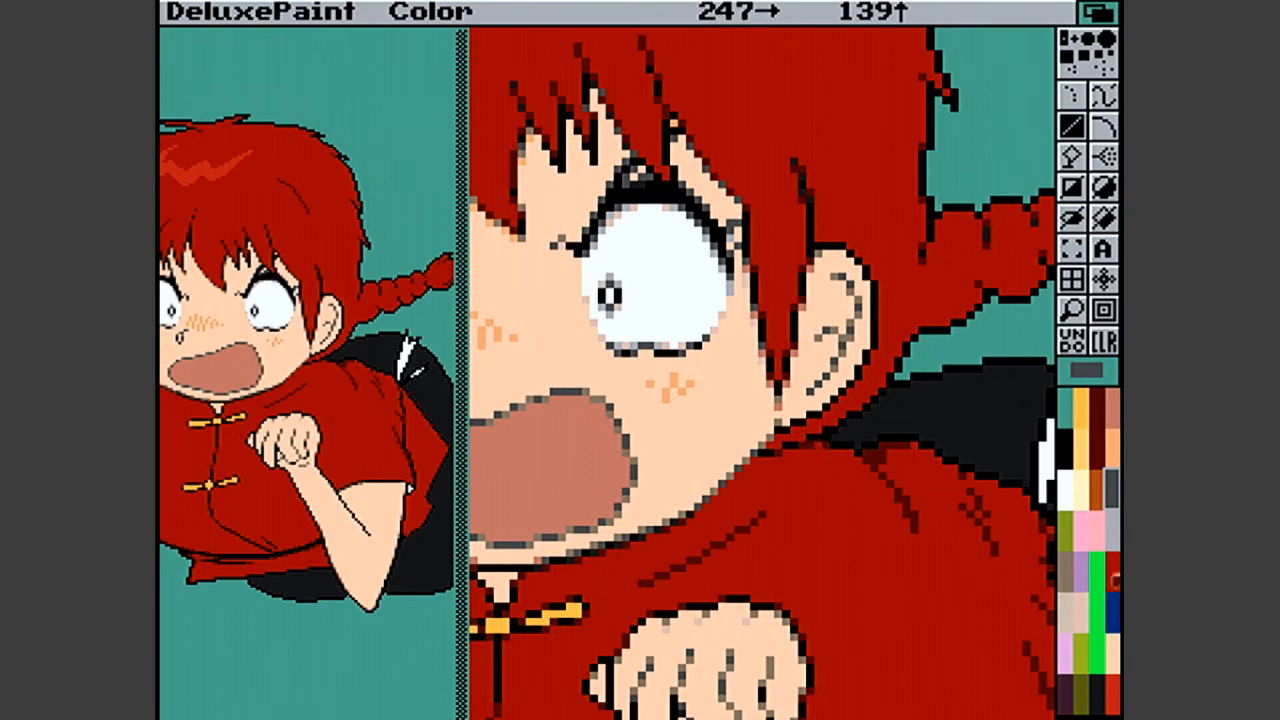
left_click(1103, 694)
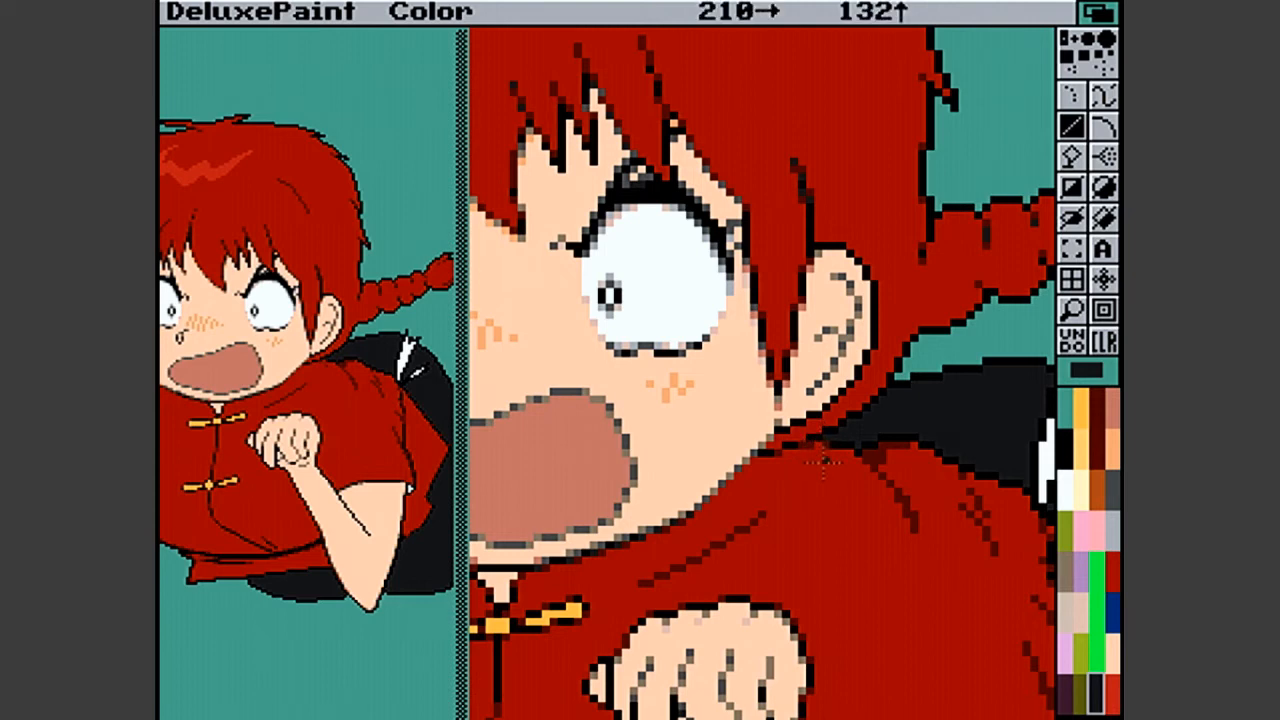
left_click(1096, 412)
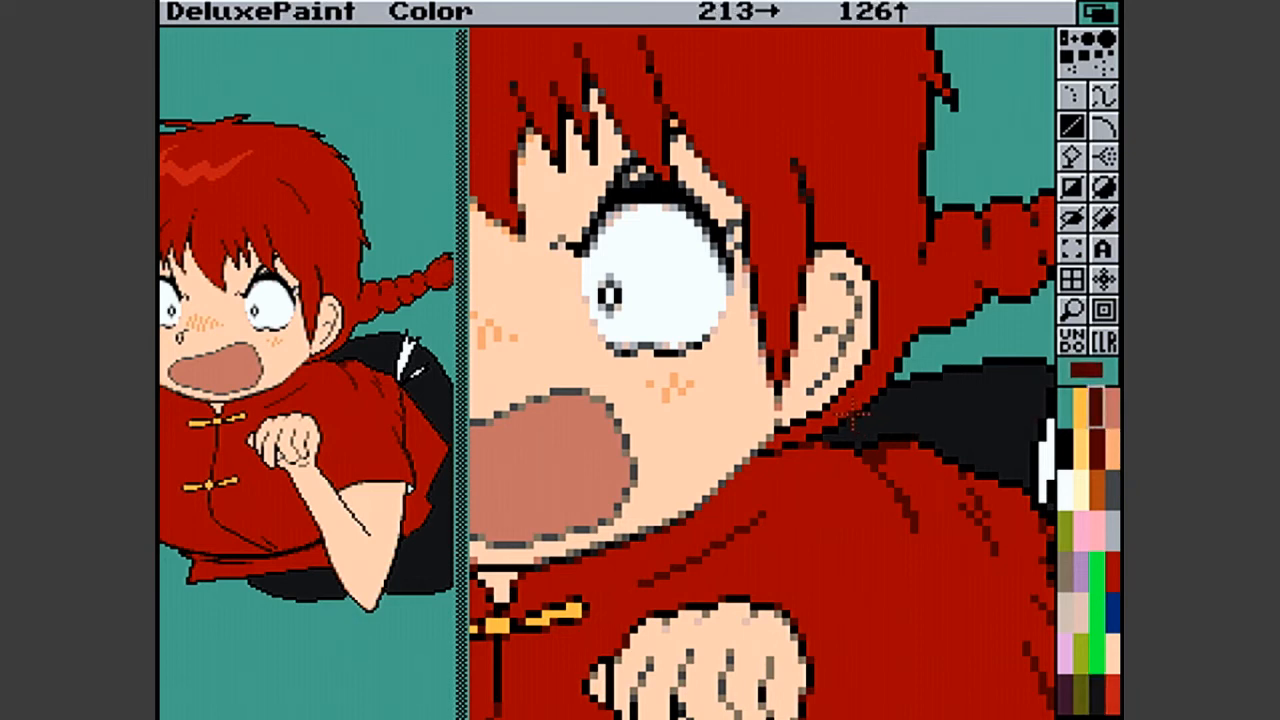
left_click_drag(847, 419, 827, 433)
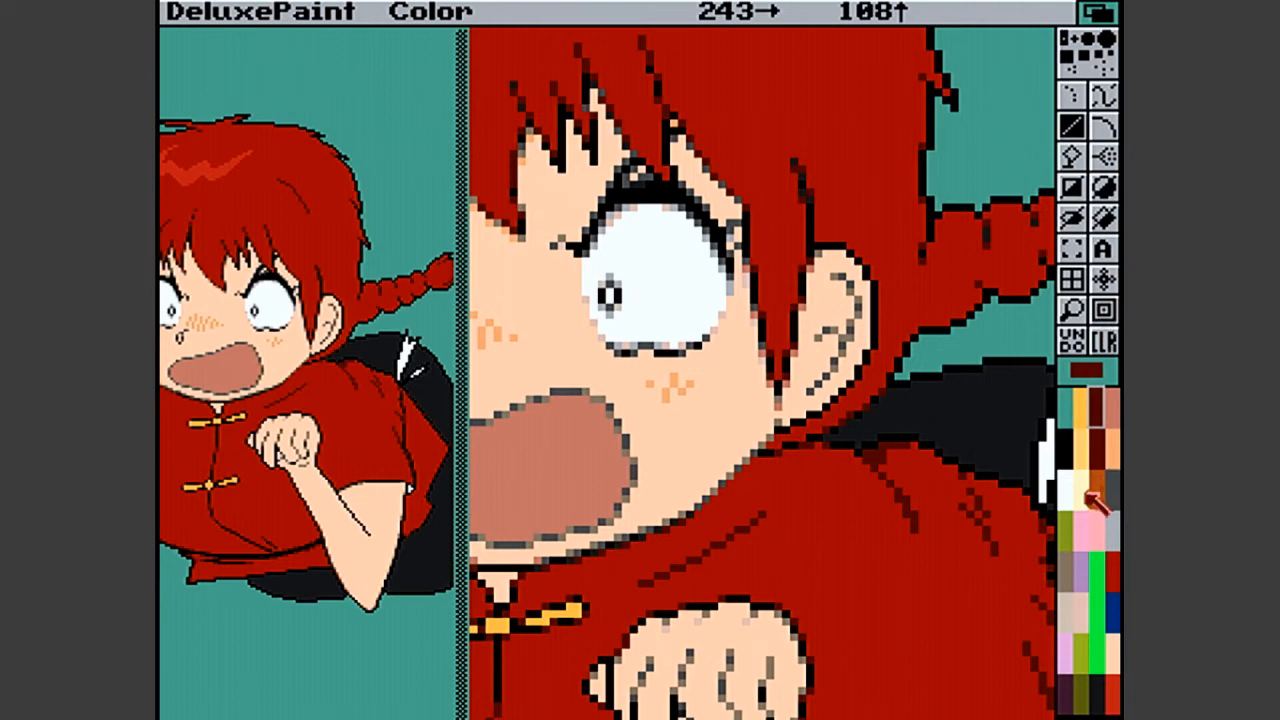
- Touch up the dark line between the back of the shirt's shoulder and the trousers with black and dark red pixels
left_click(1067, 463)
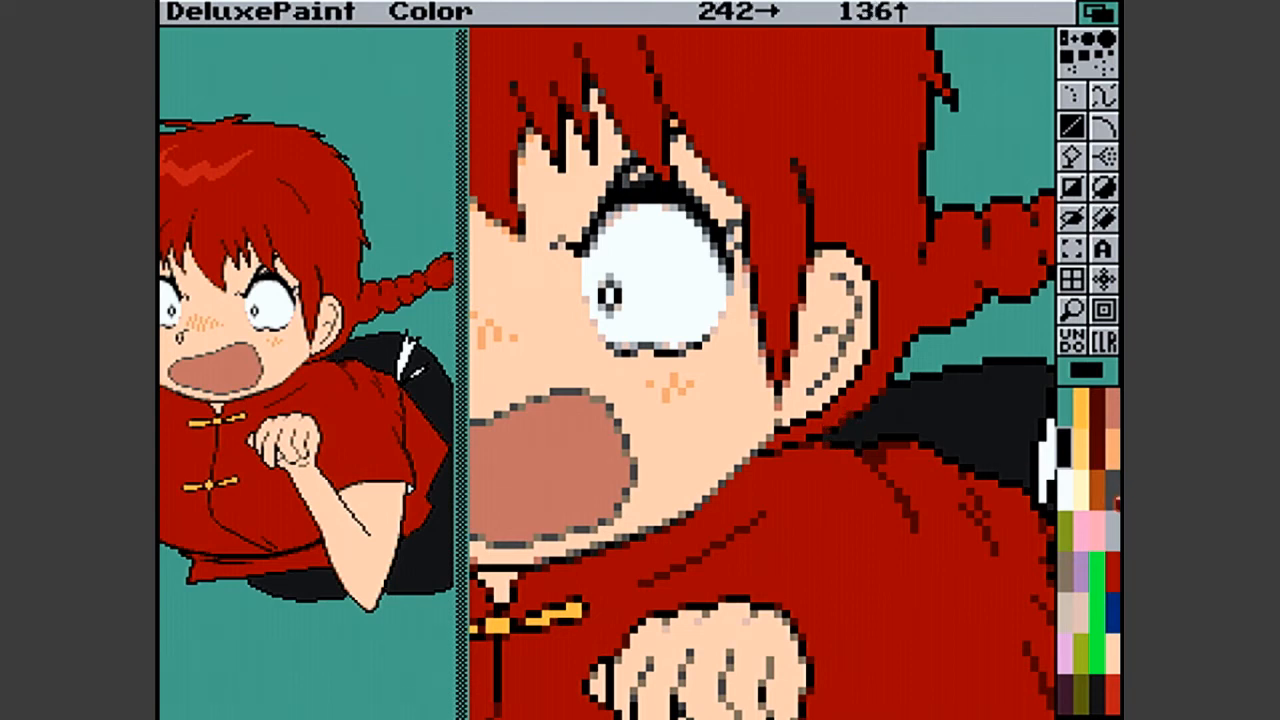
left_click(1097, 412)
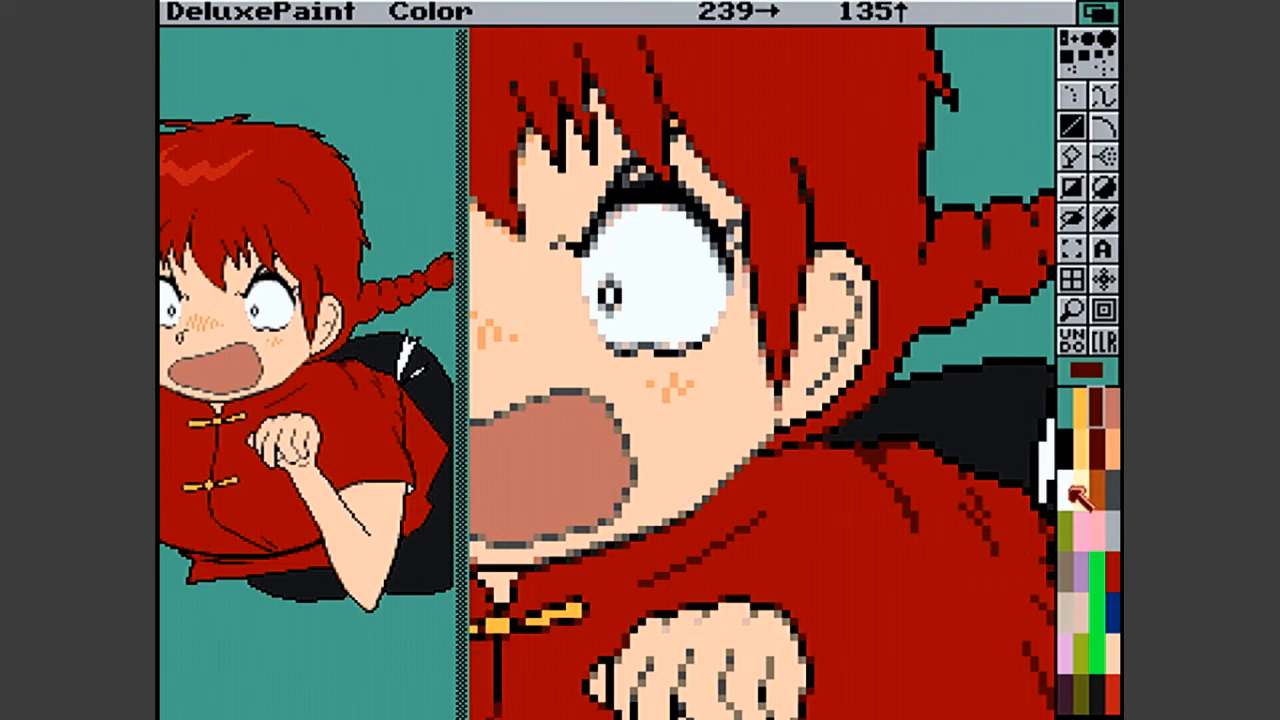
left_click(1066, 450)
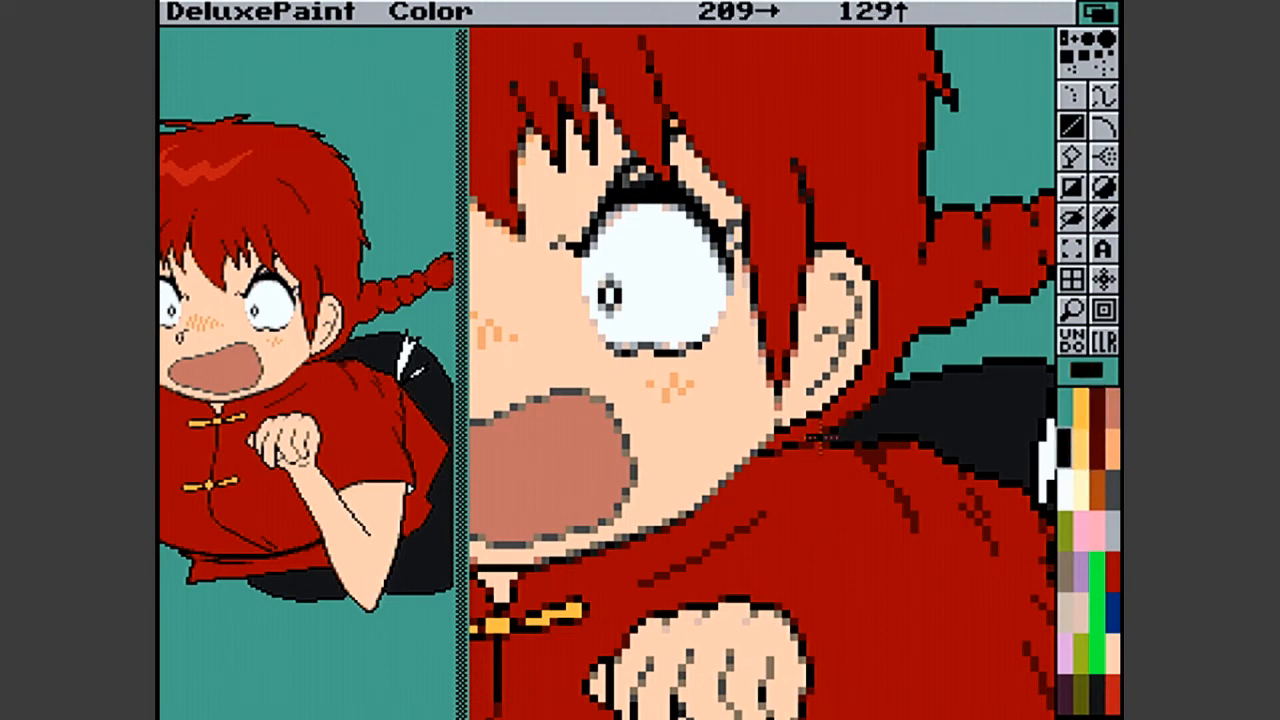
left_click(858, 442)
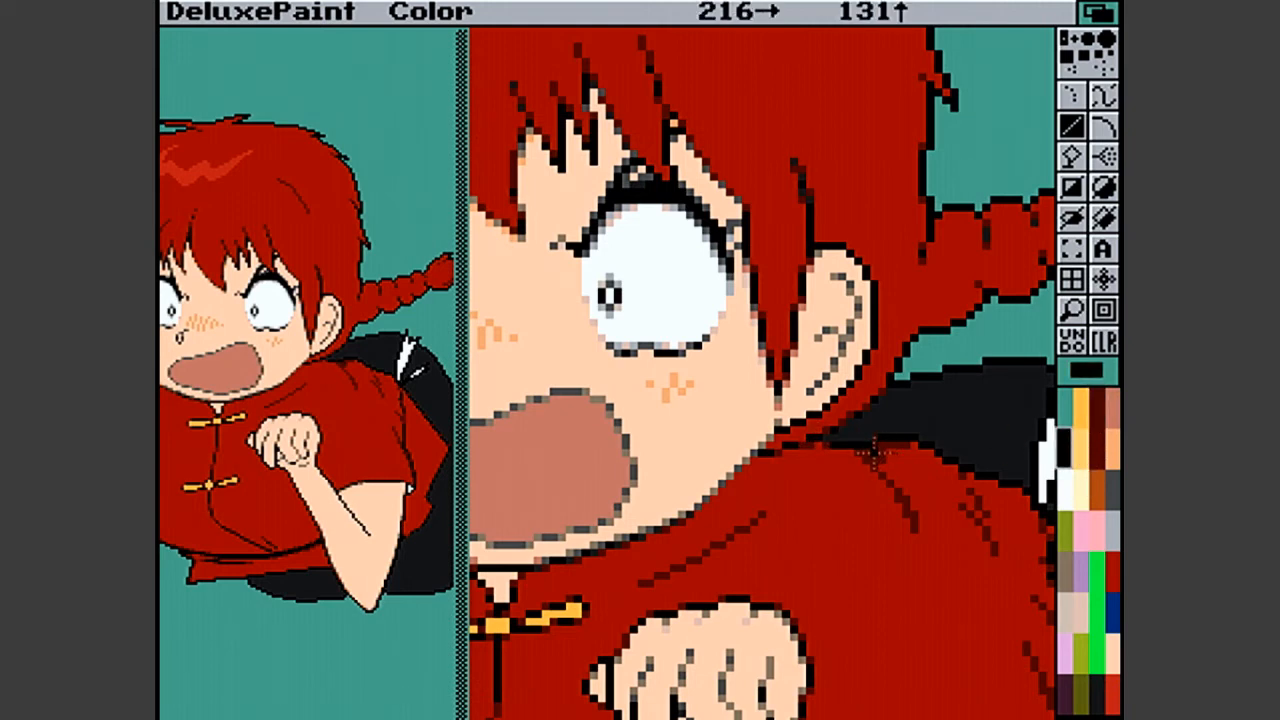
left_click(873, 455)
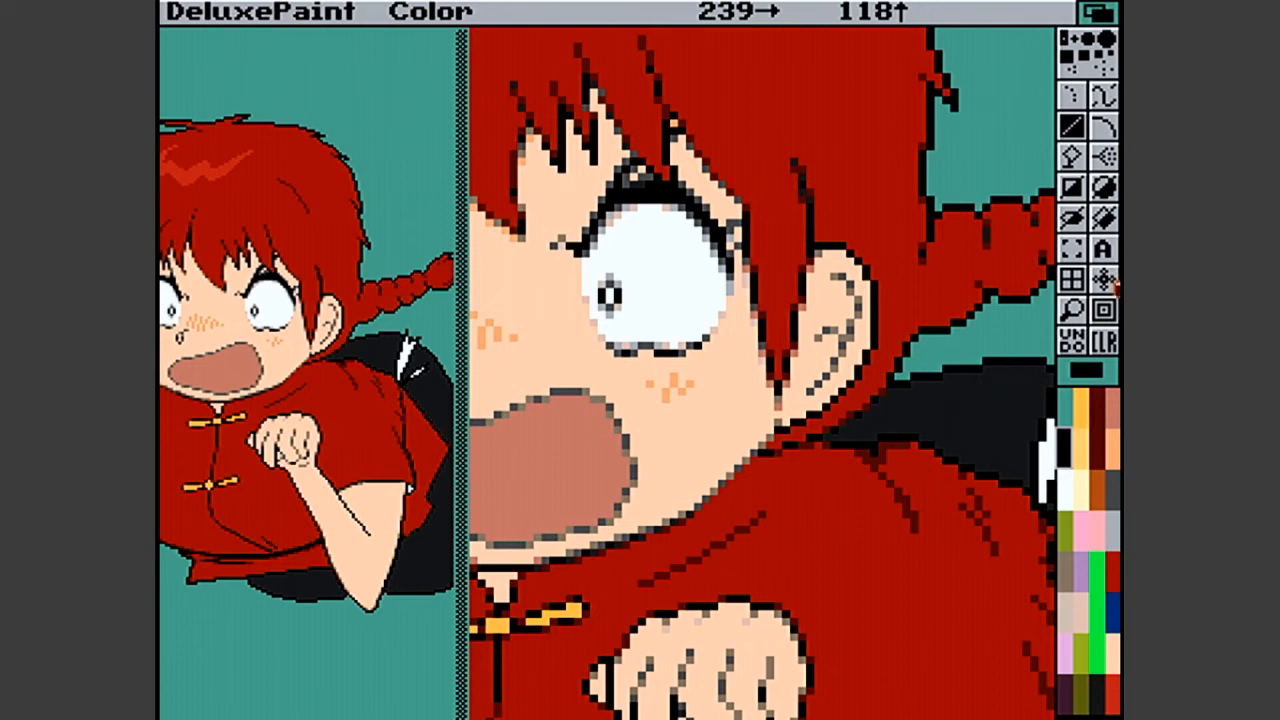
left_click(1092, 312)
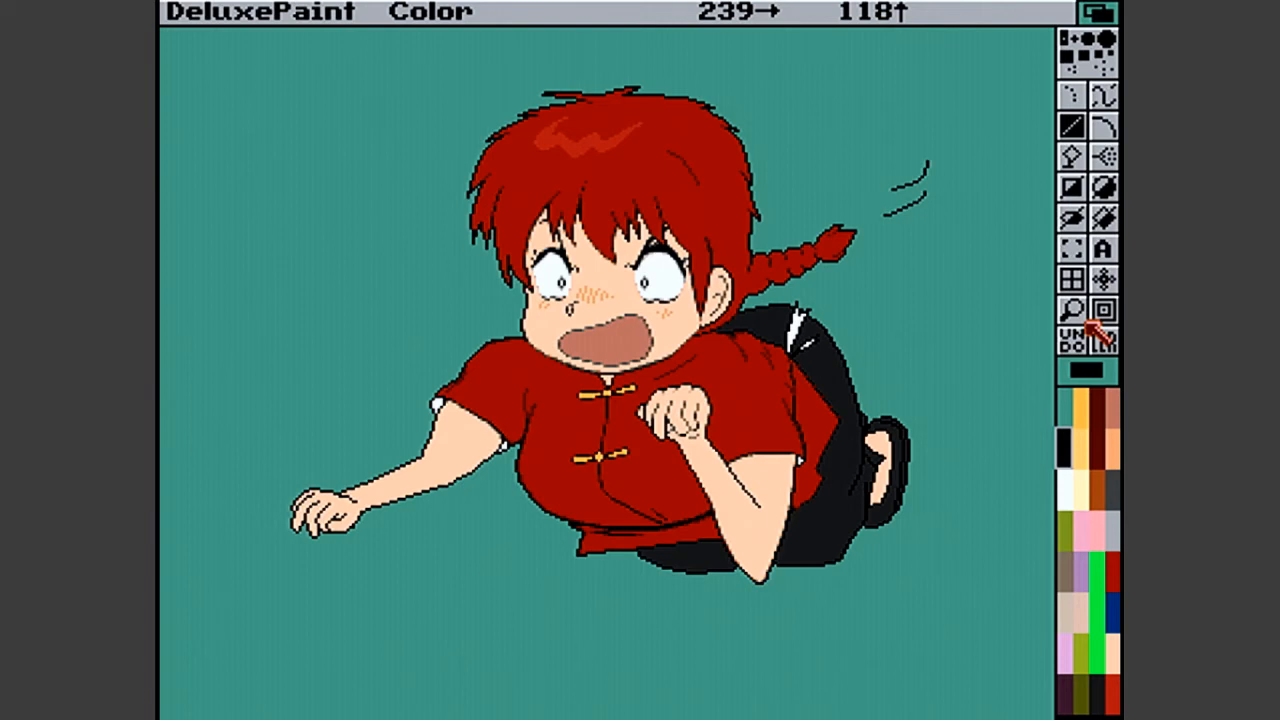
- Soften the upper edge of the bare foot inside the black shoe with grey-brown pixels
left_click(1072, 310)
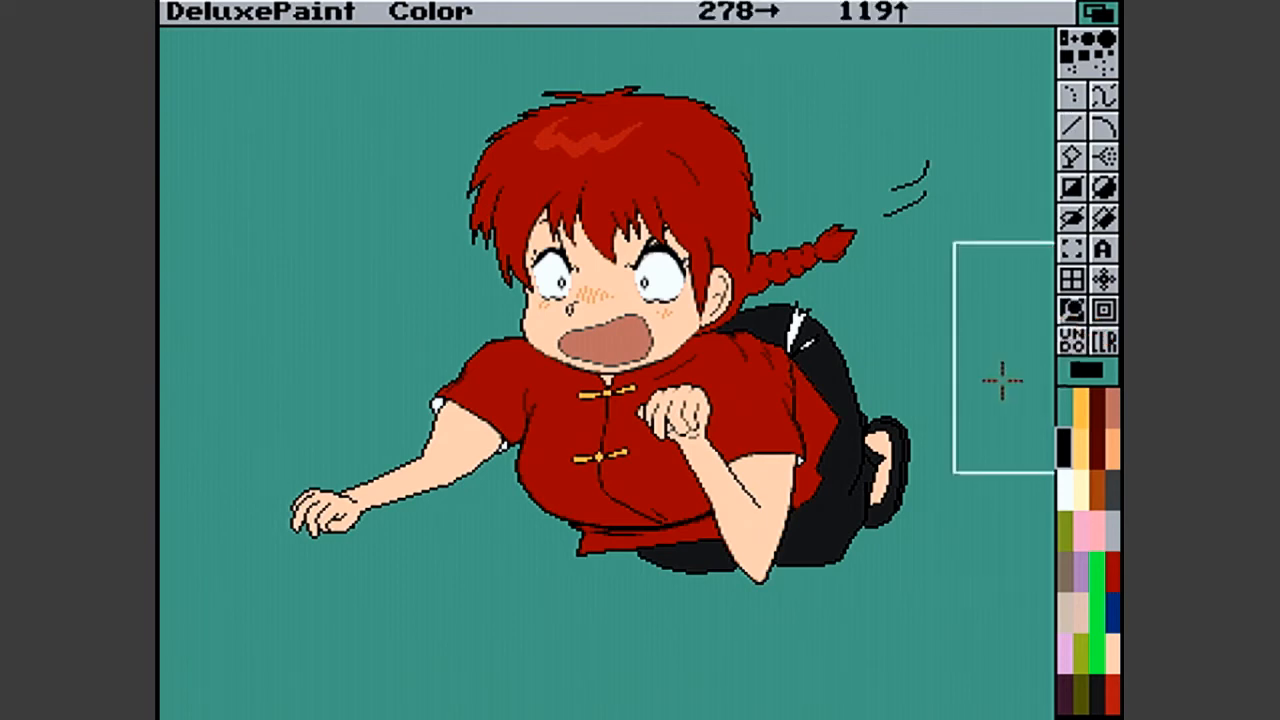
left_click(912, 448)
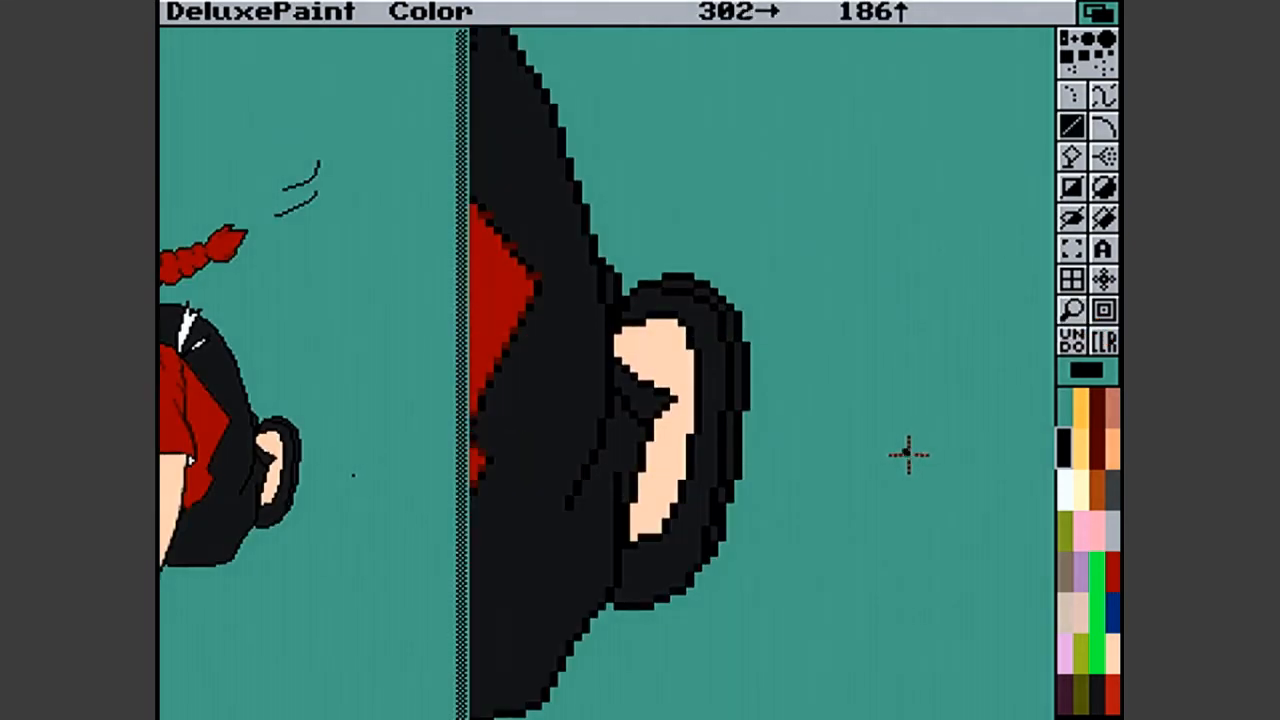
left_click(1112, 442)
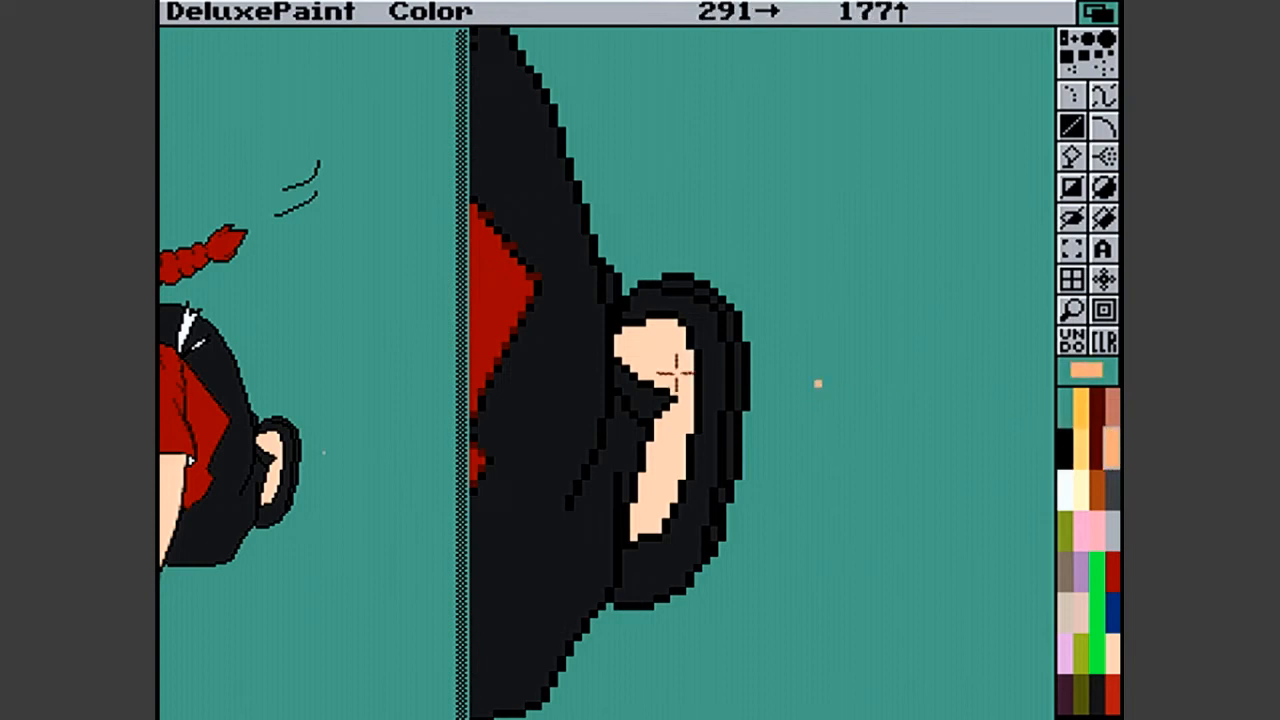
left_click(645, 322)
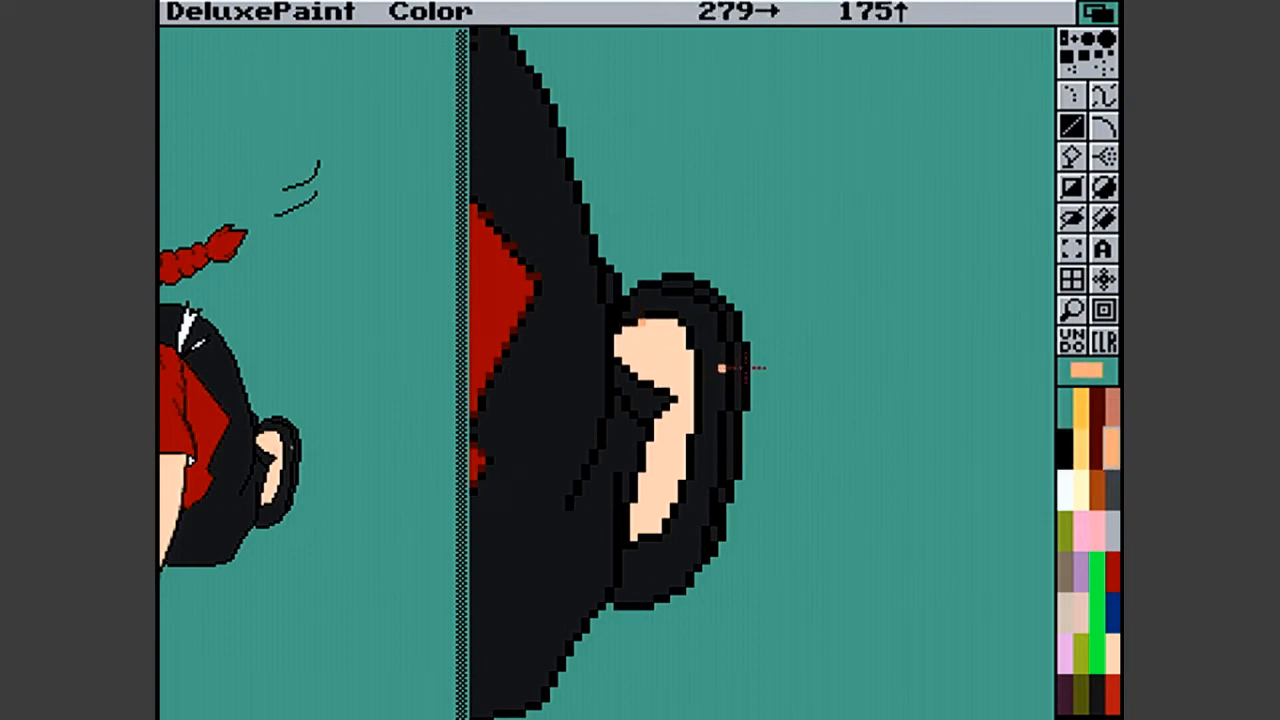
left_click(1065, 576)
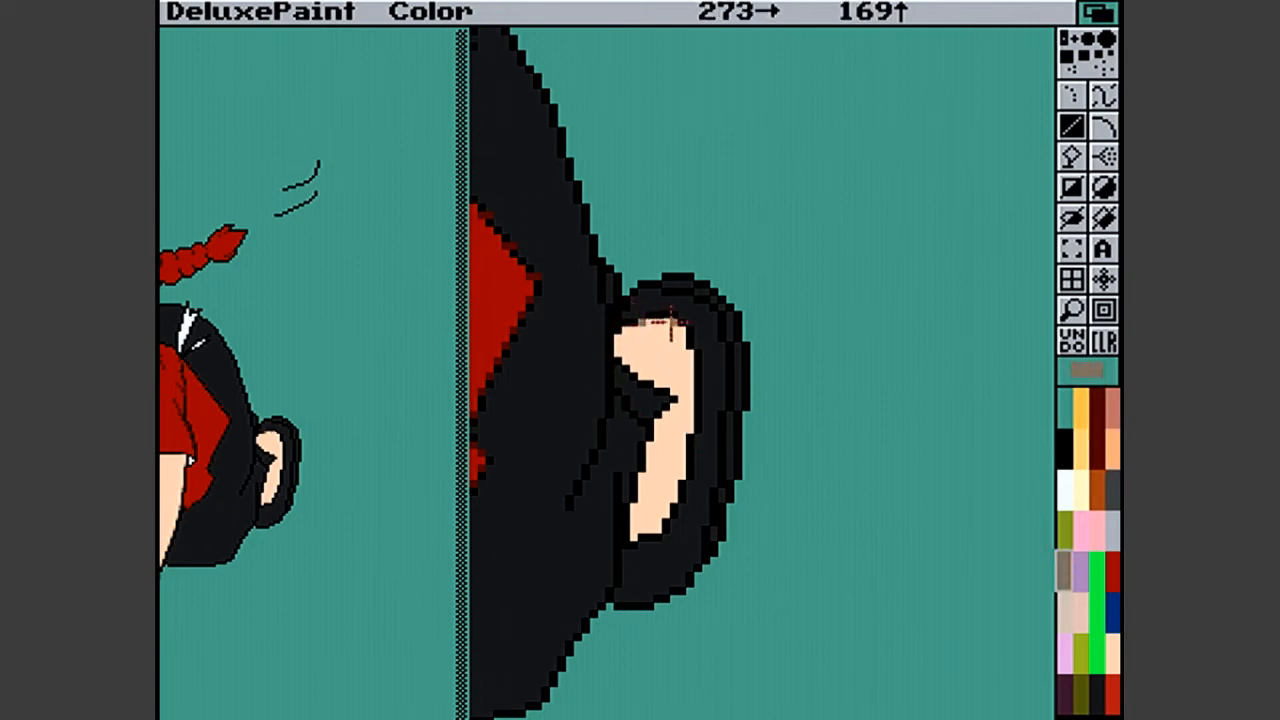
left_click(672, 325)
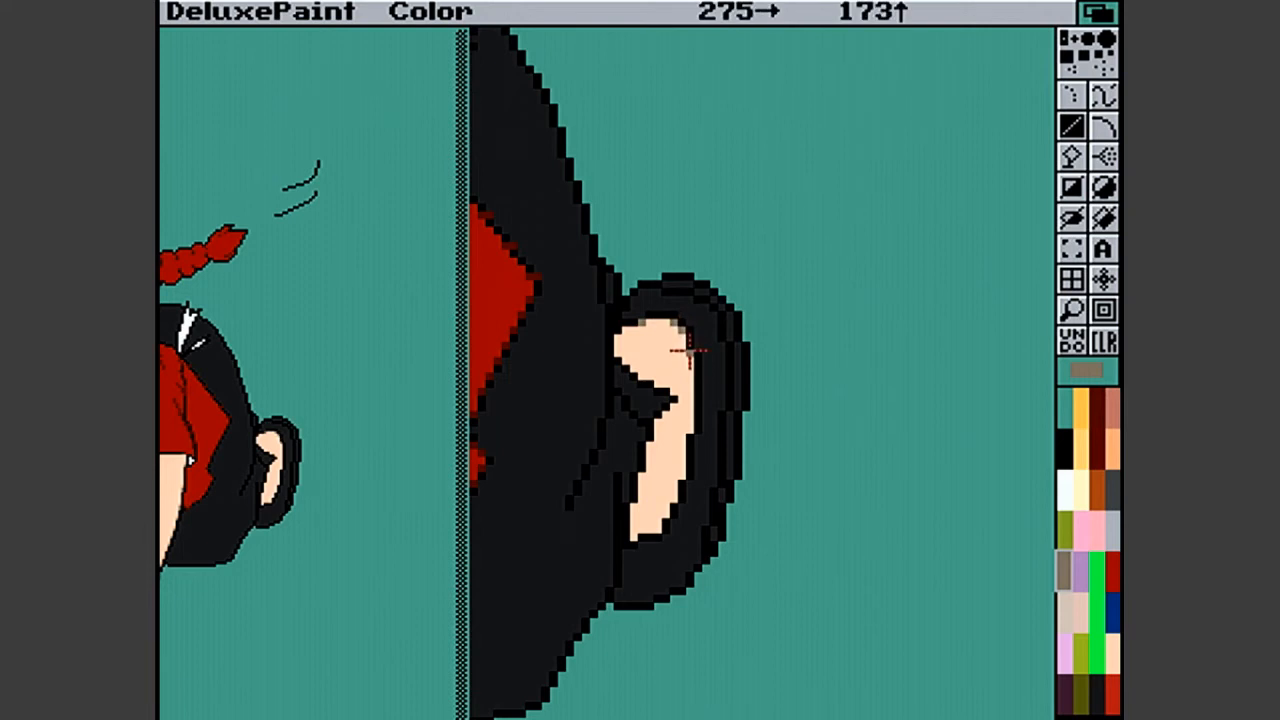
left_click(690, 357)
- Add a light orange pixel on the foot's outer edge and soften its upper inner corner with grey-brown
left_click(1114, 440)
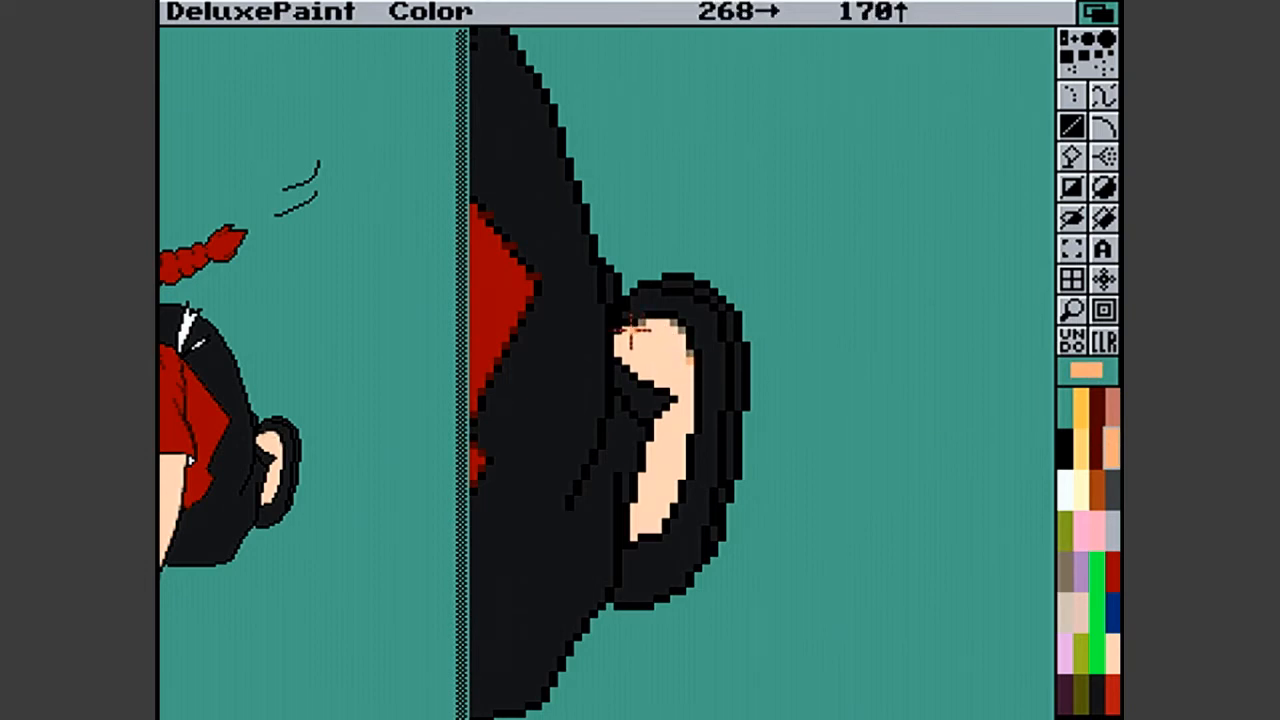
left_click(1113, 482)
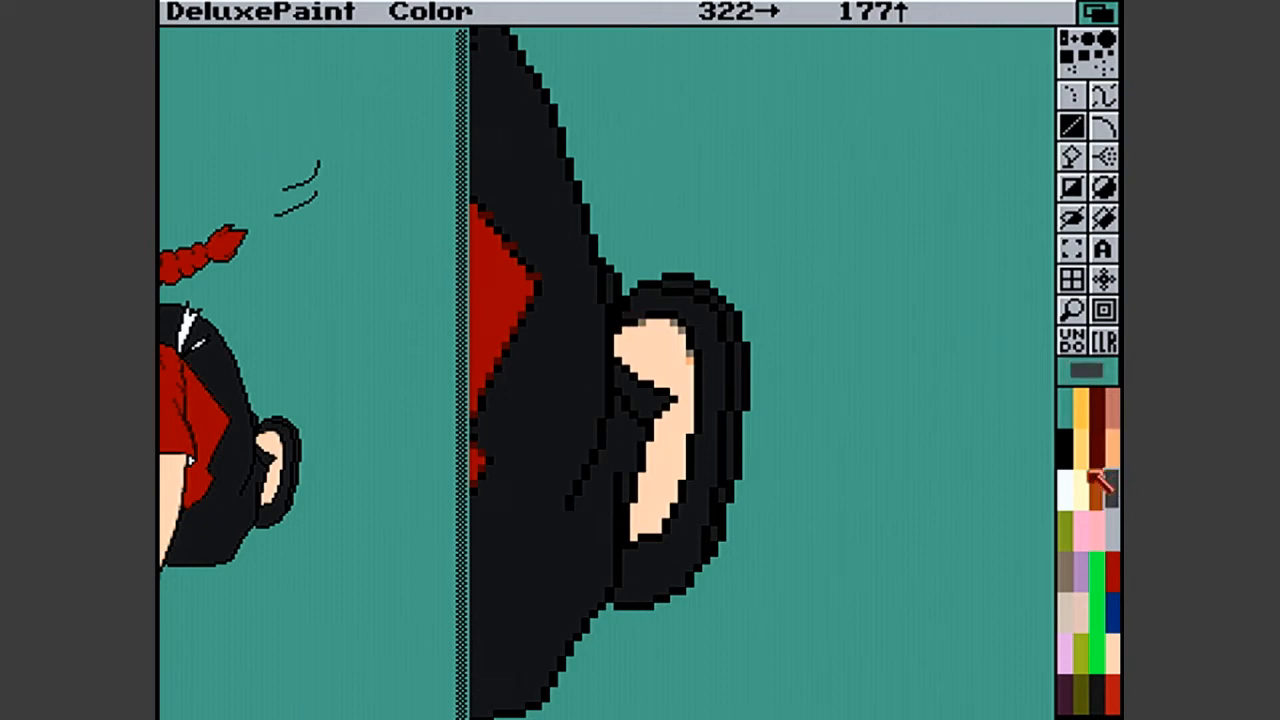
left_click(1066, 572)
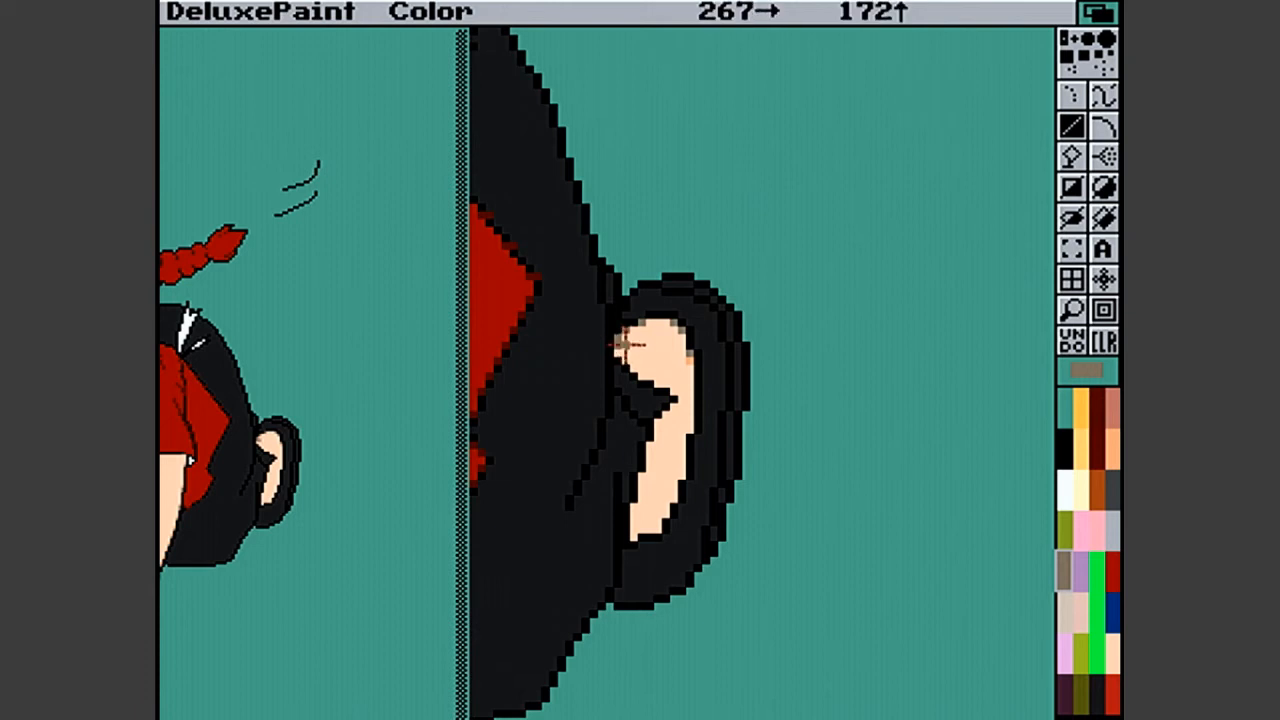
left_click(1113, 487)
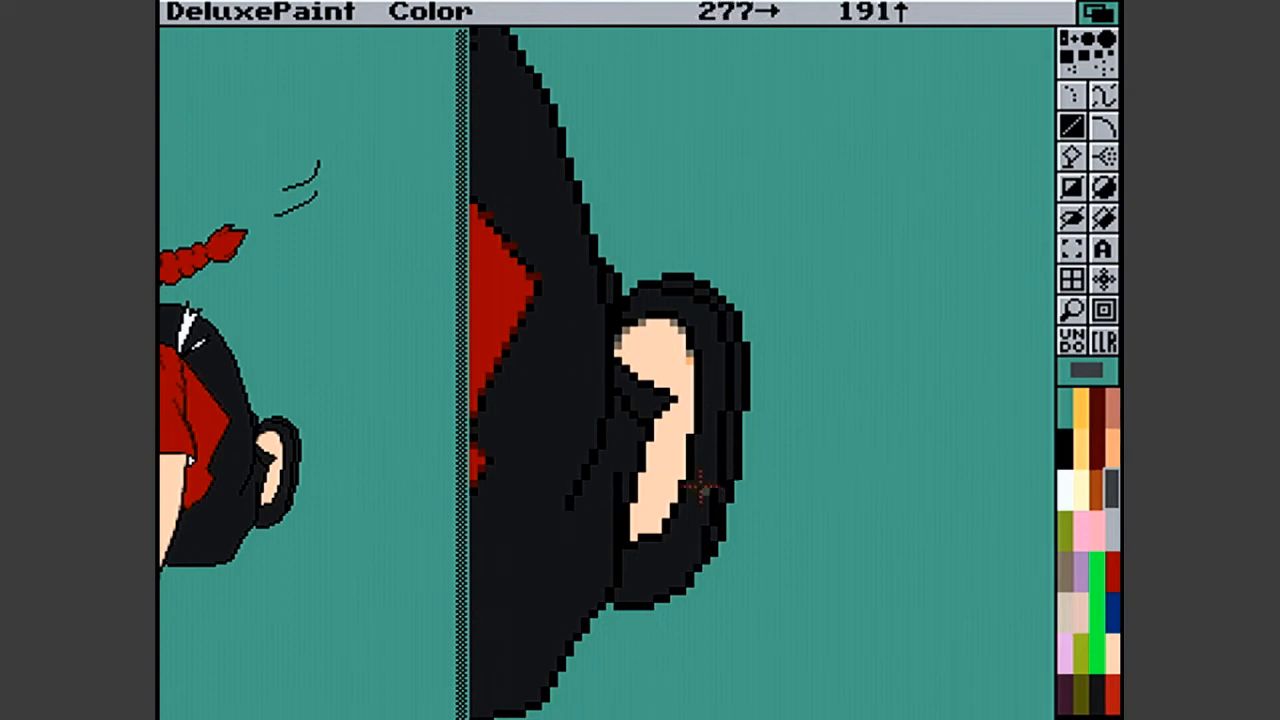
- Shade the middle and lower parts of the foot's outer edge with light orange pixels
left_click(1065, 570)
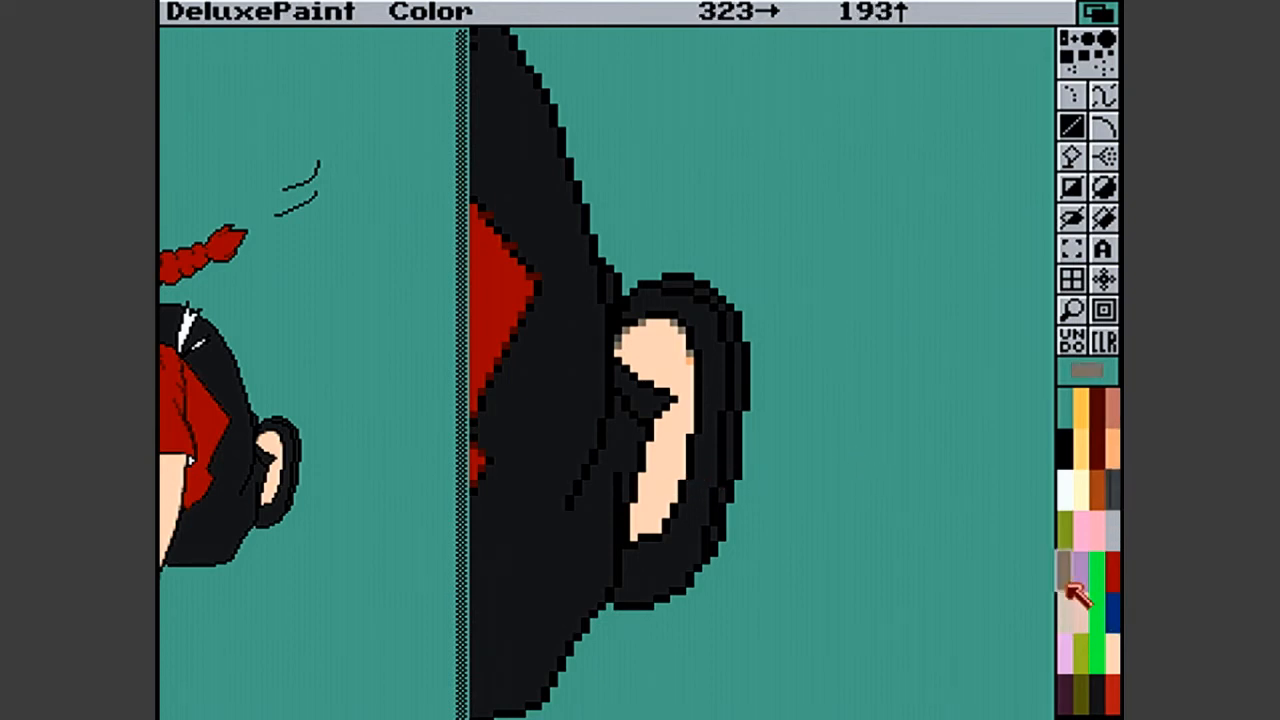
left_click(690, 432)
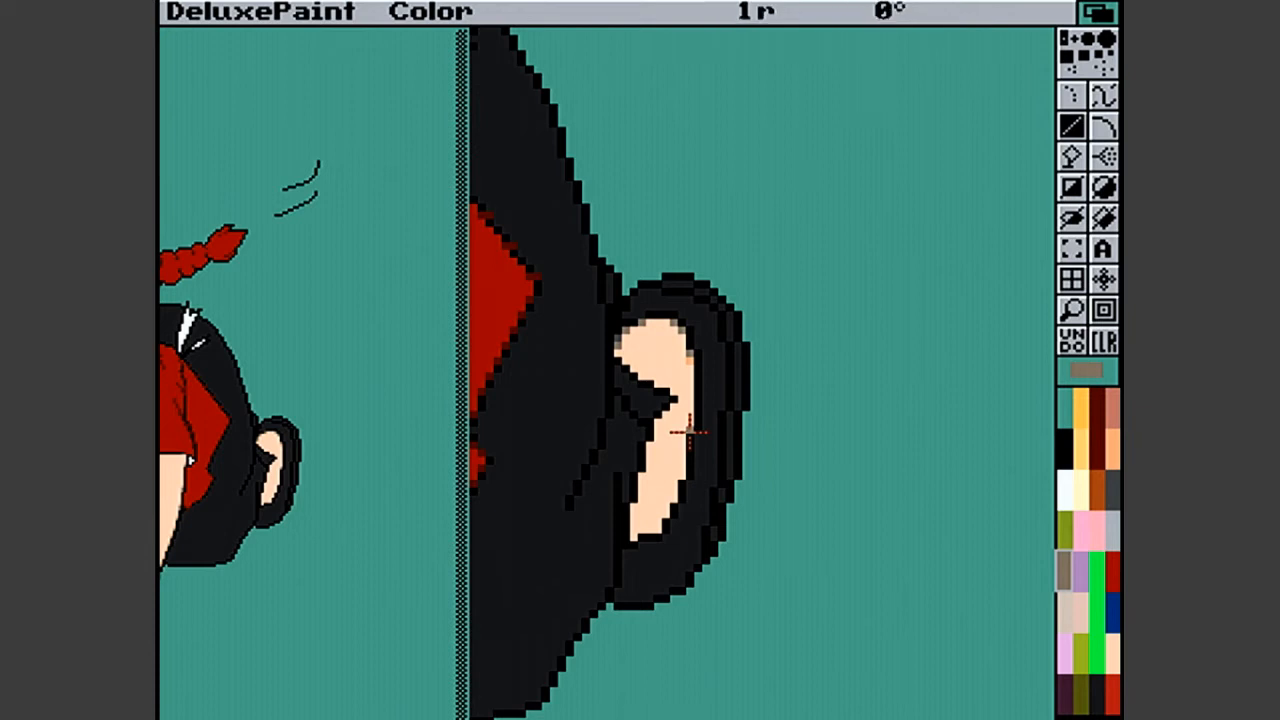
left_click(1112, 452)
left_click(691, 424)
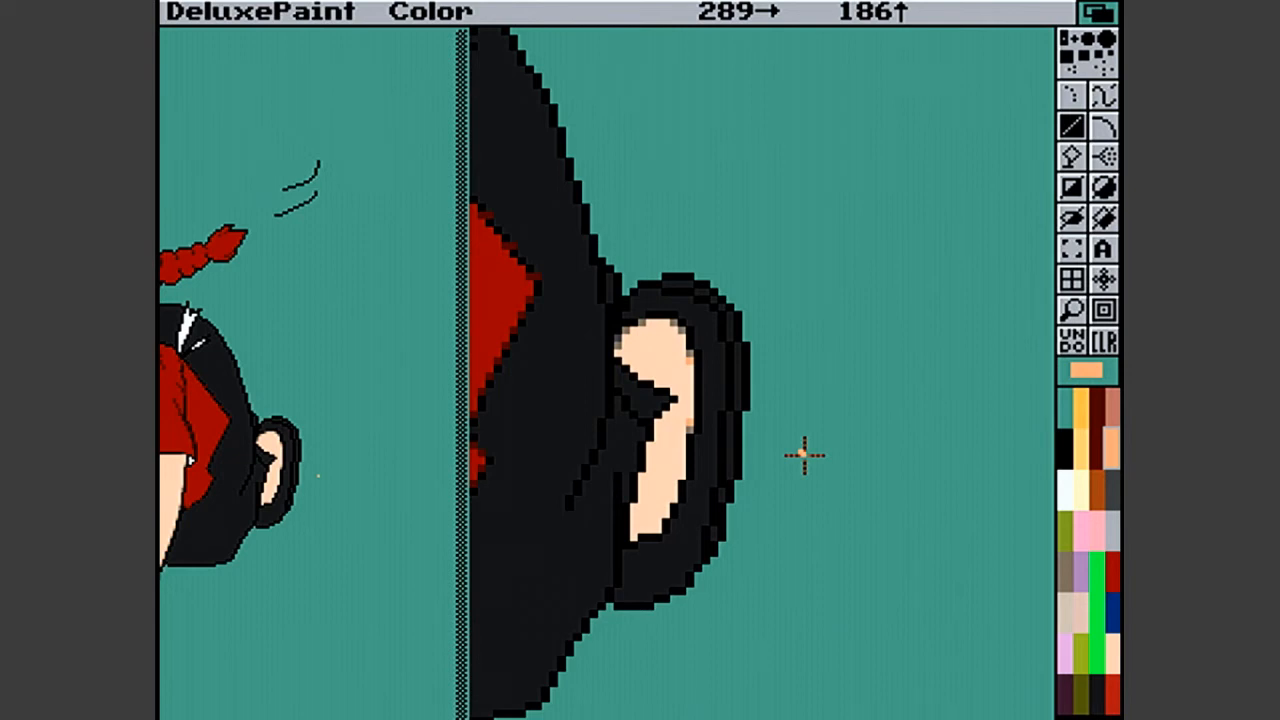
left_click(679, 476)
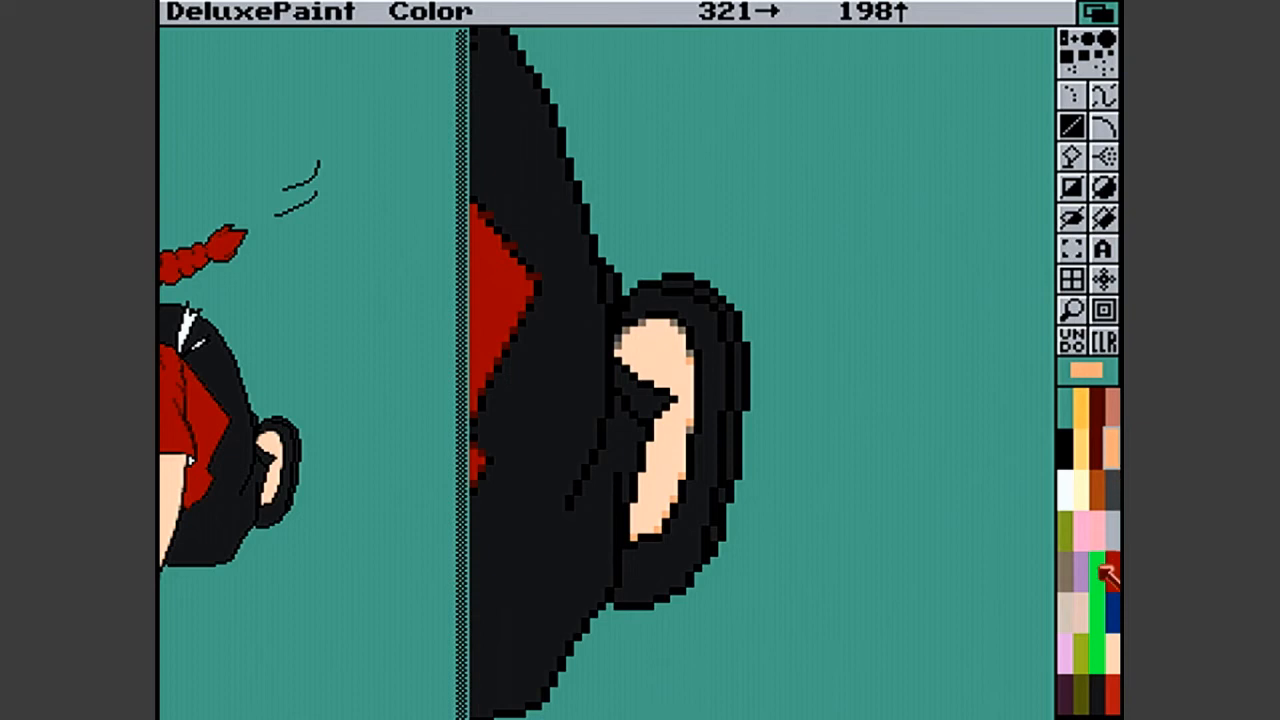
- Soften the lower curve and bottom tip of the foot's skin area with grey-brown pixels
left_click(1066, 570)
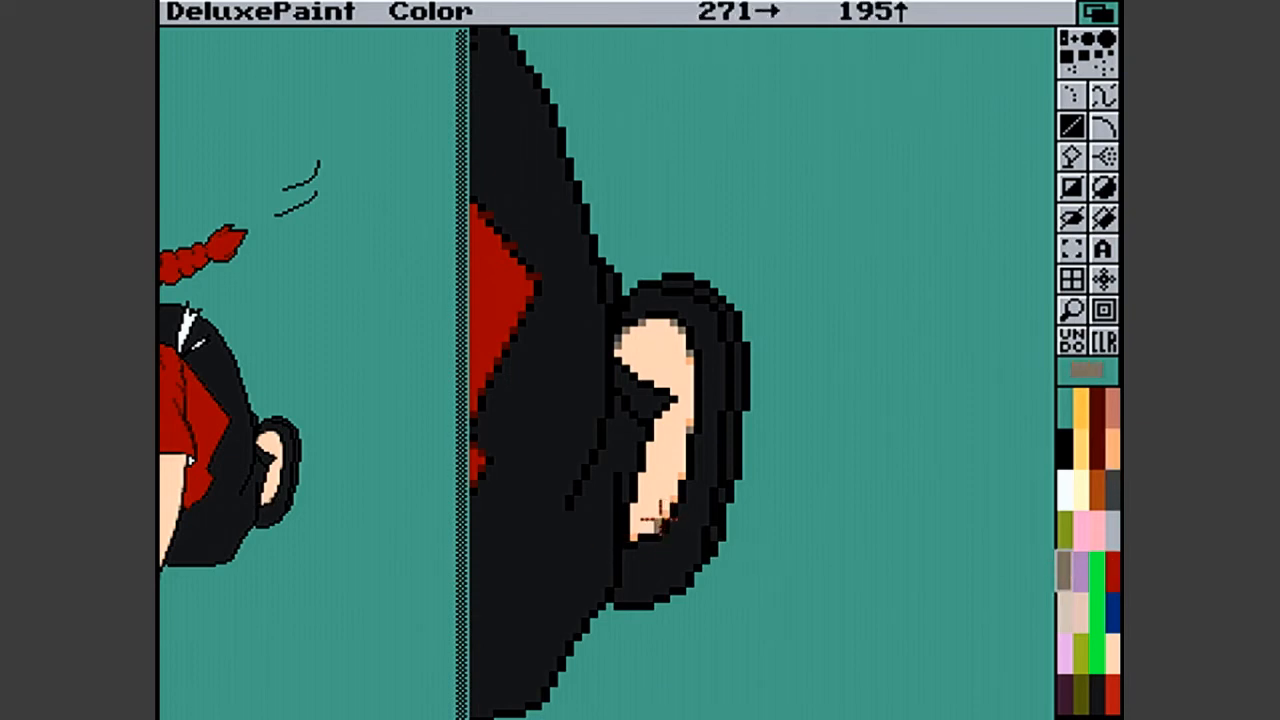
left_click(672, 498)
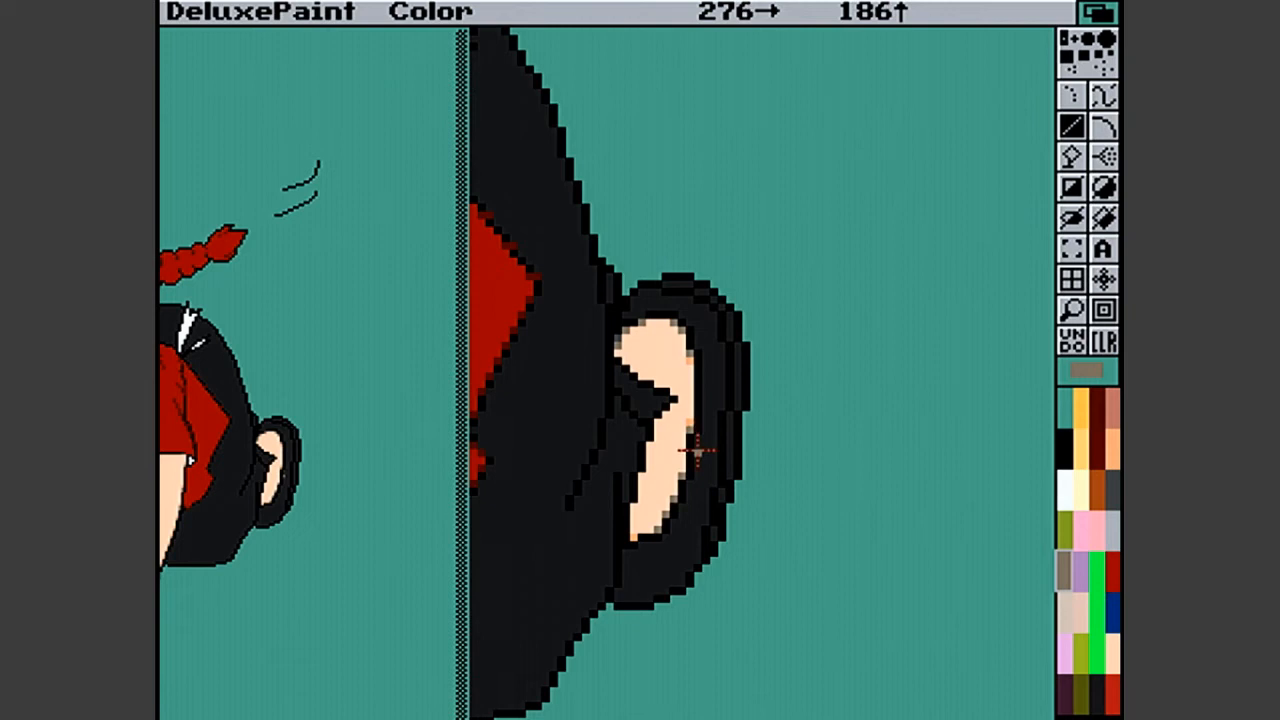
left_click(1110, 442)
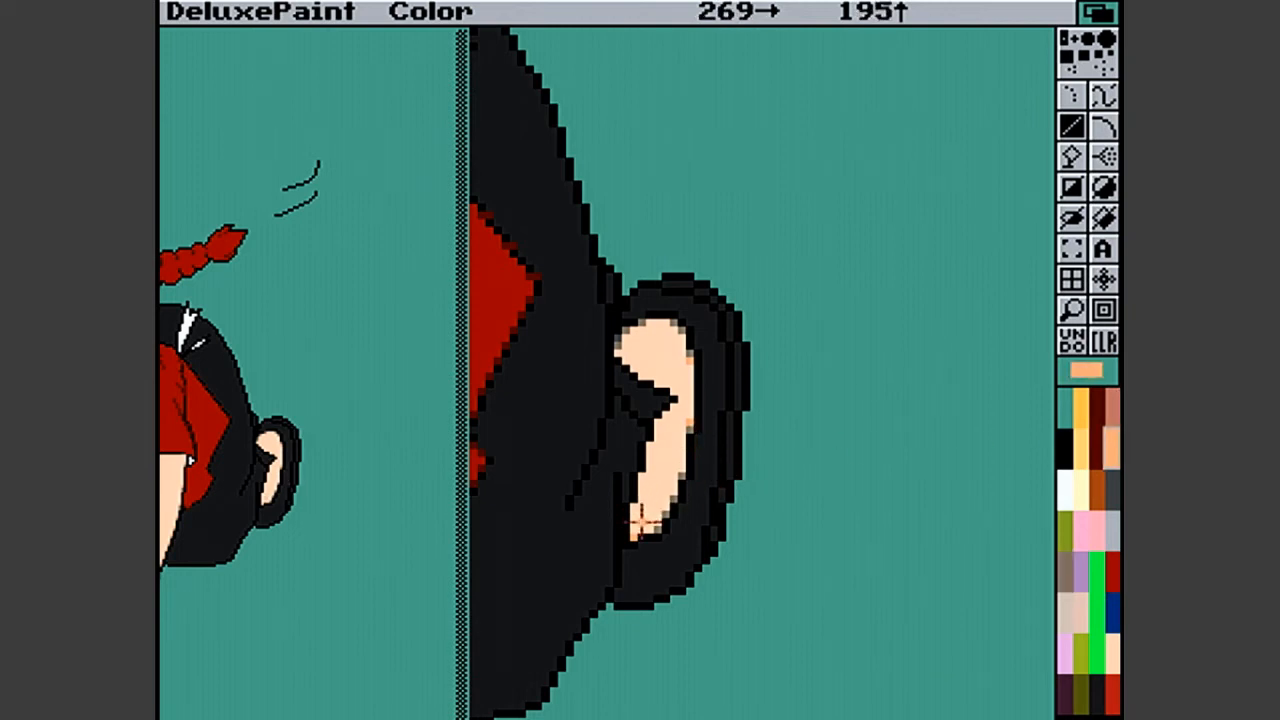
left_click(1064, 570)
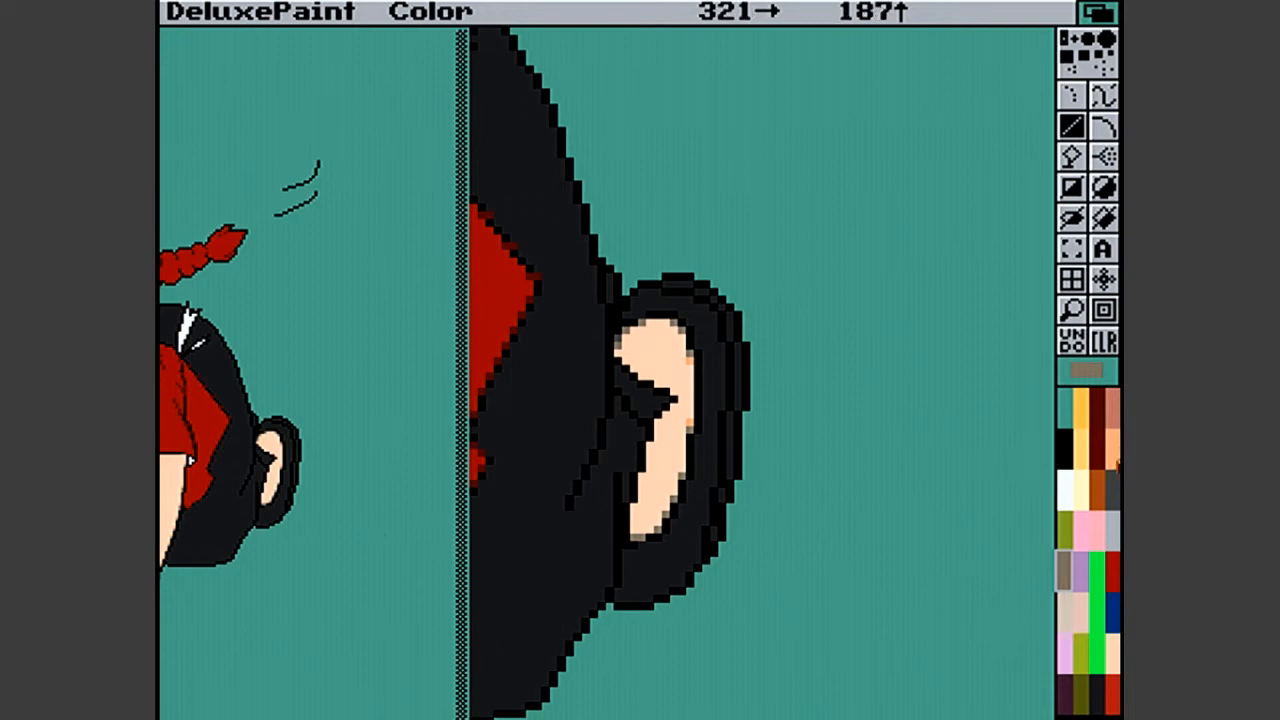
- Rework the foot's upper outer edge with grey-brown and light orange pixels, and add light orange at its upper inner corner
left_click(1115, 648)
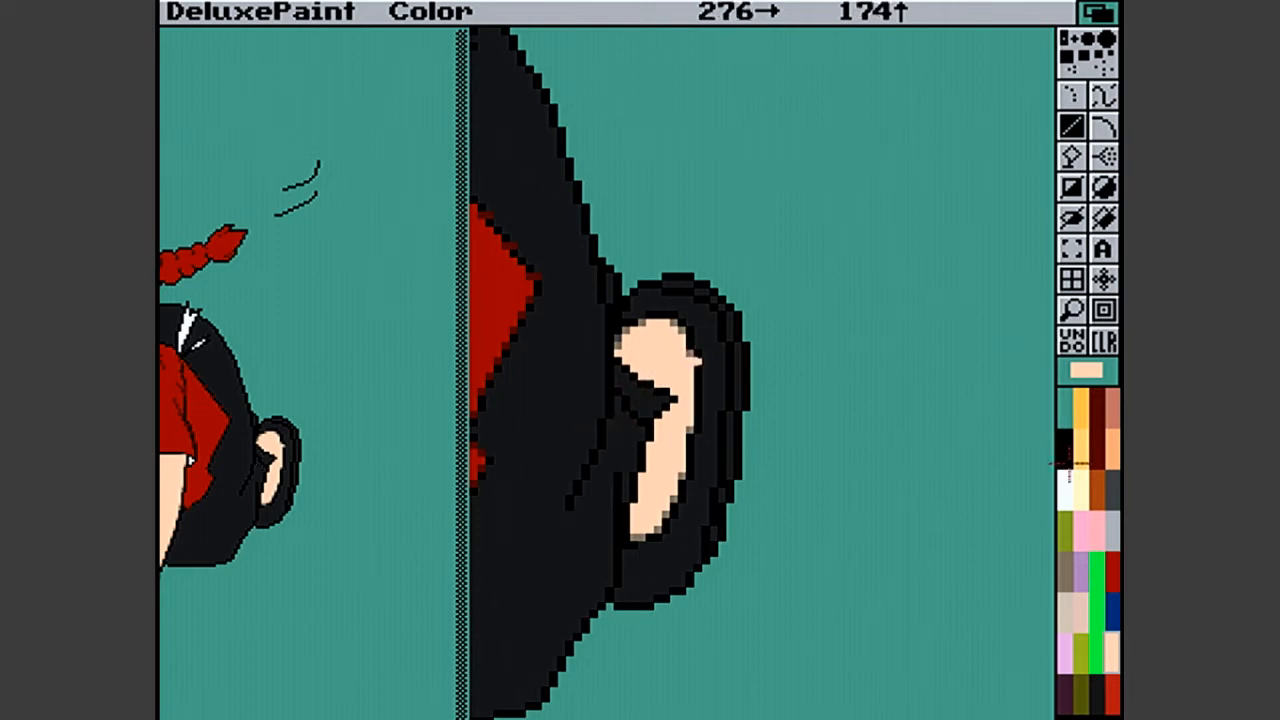
left_click(1066, 568)
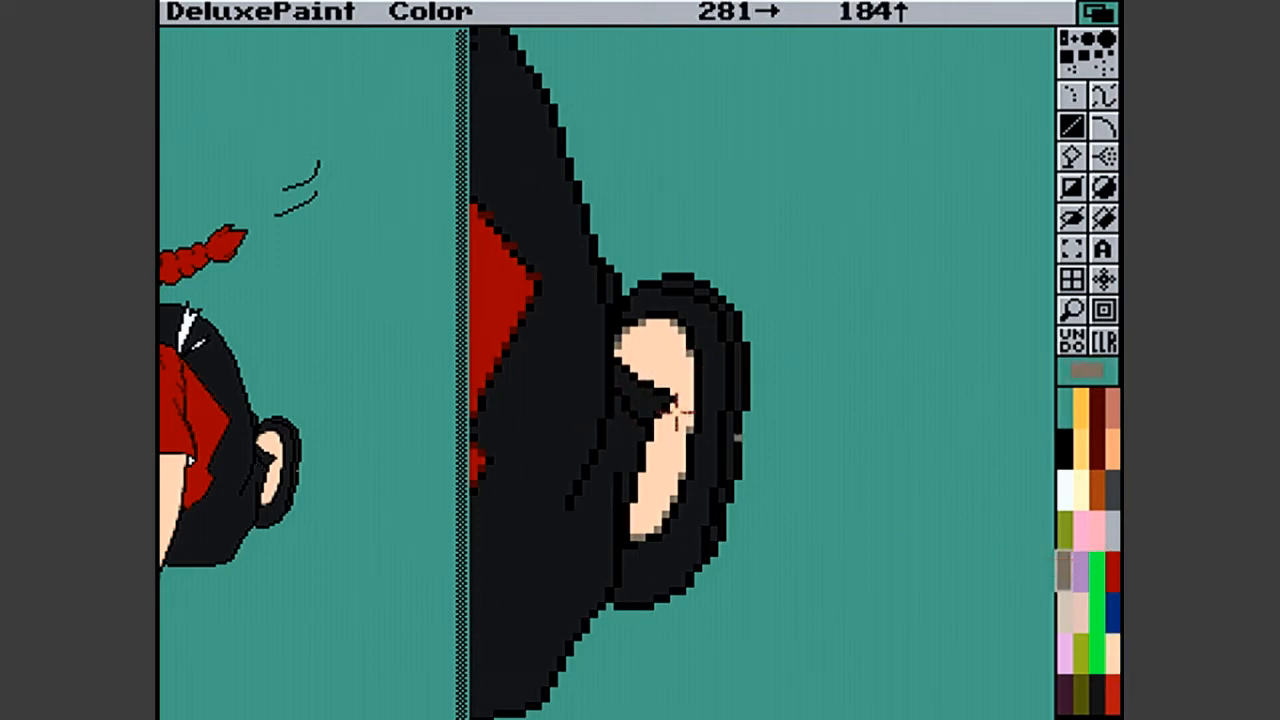
left_click(692, 350)
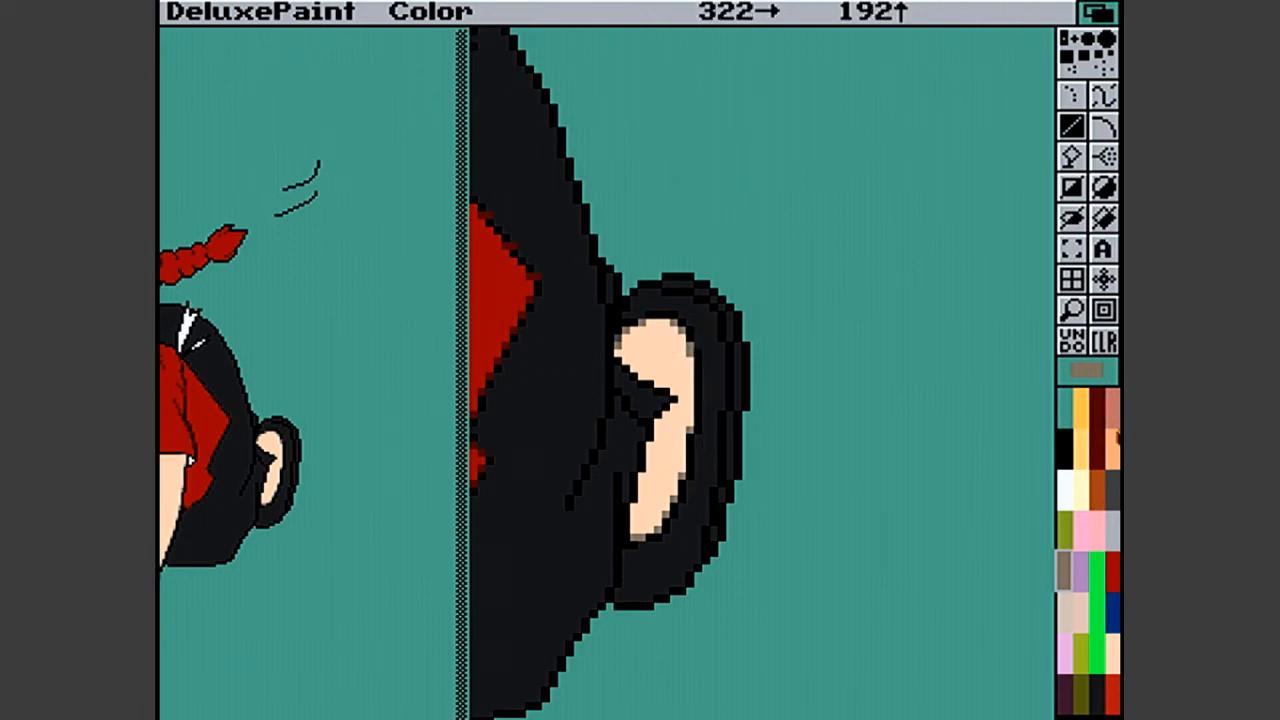
left_click(1114, 440)
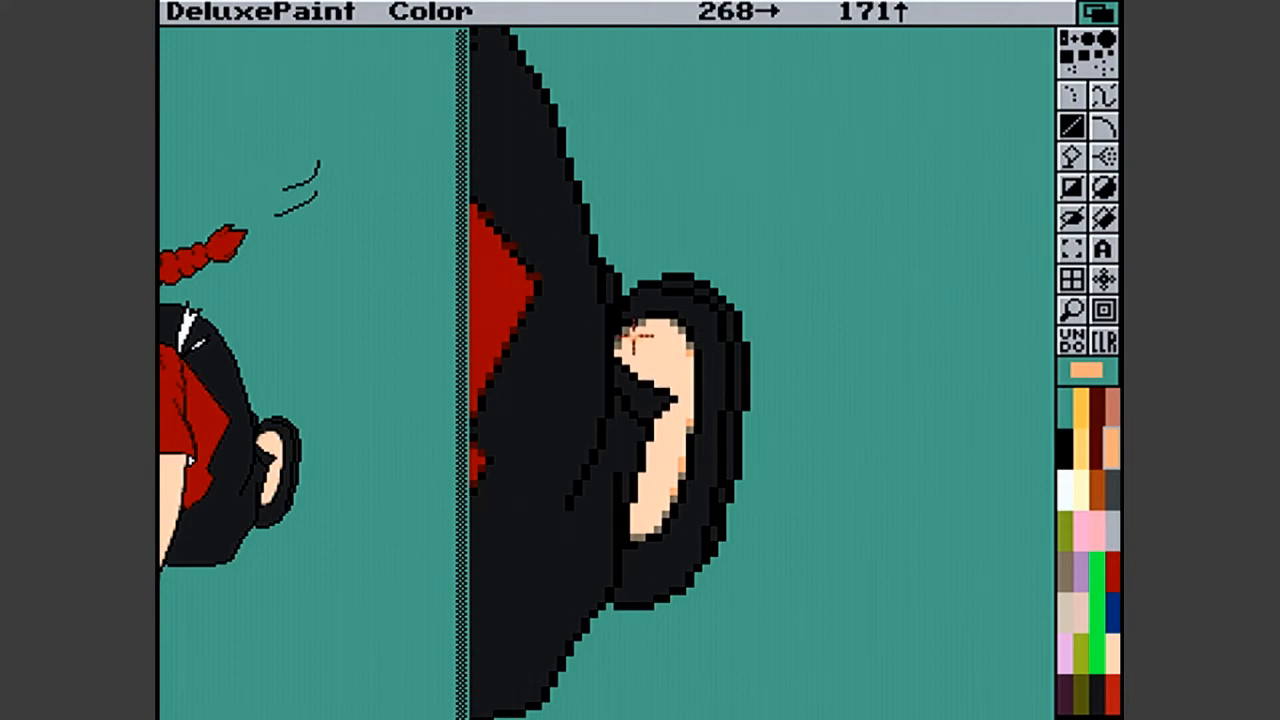
left_click(622, 338)
left_click(631, 332)
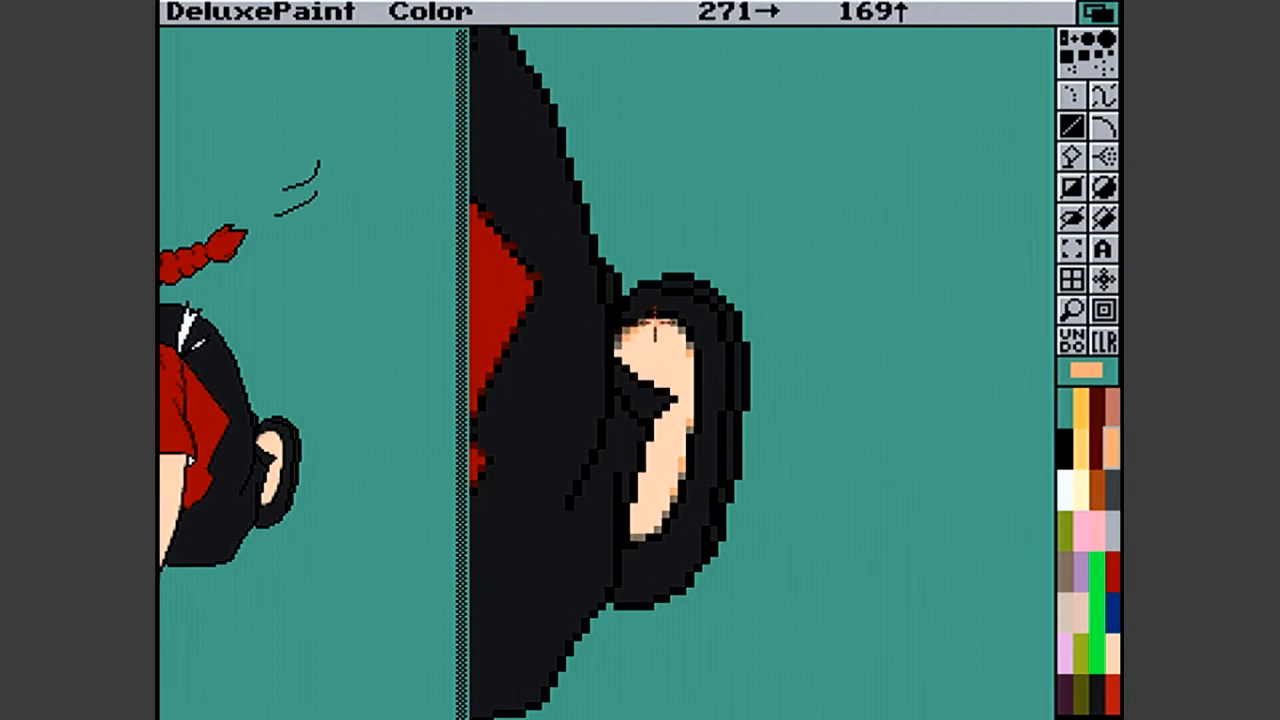
- Touch up the top and outer edge of the foot's skin area with light orange and grey-brown pixels
left_click(647, 323)
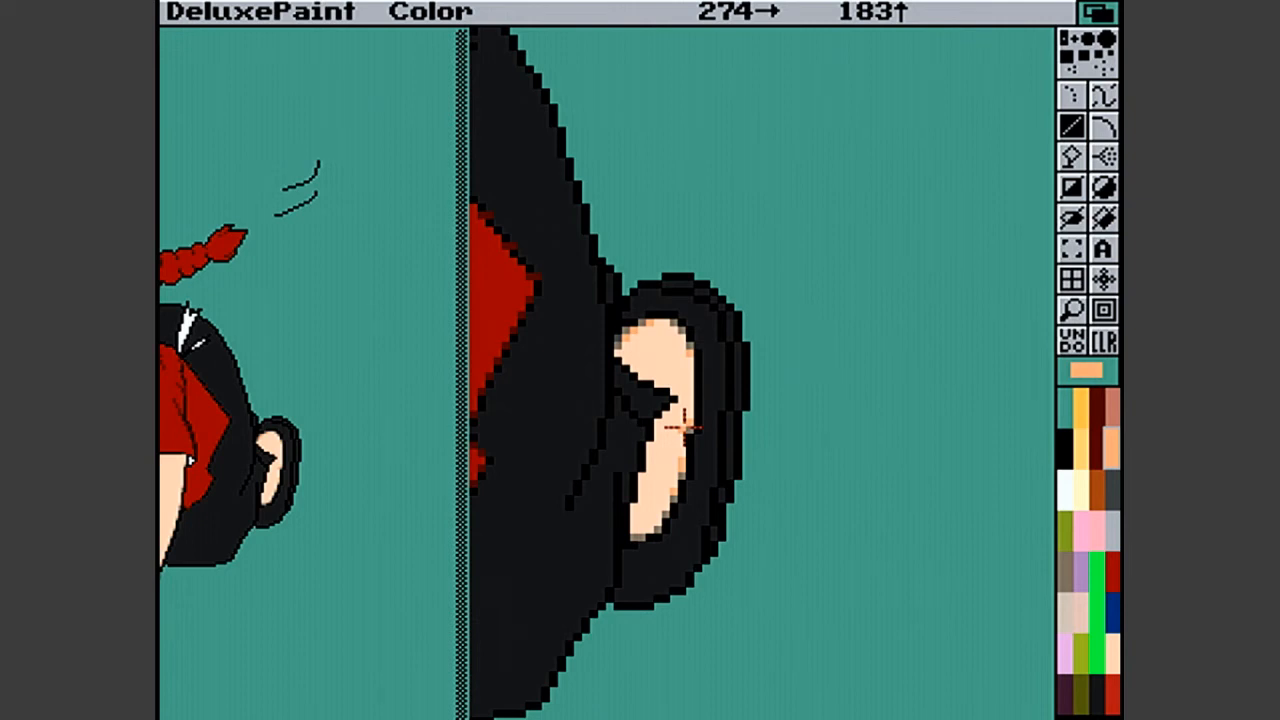
left_click(1071, 320)
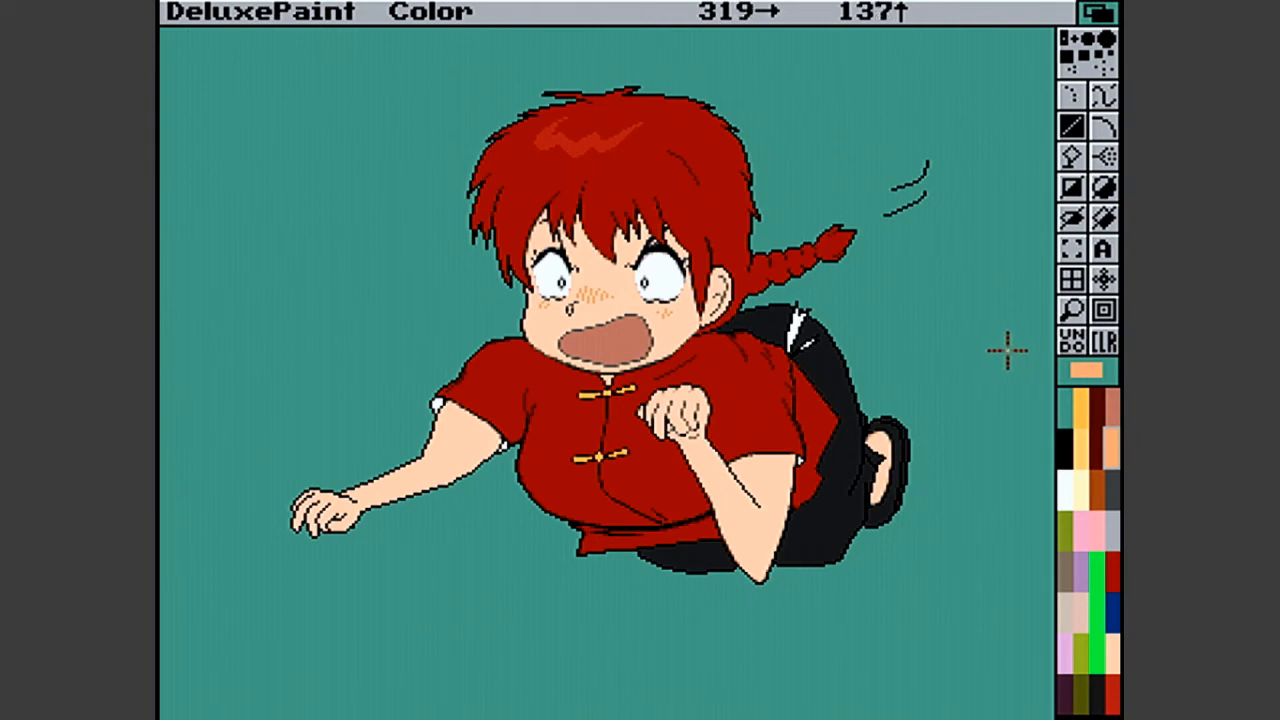
left_click(1072, 311)
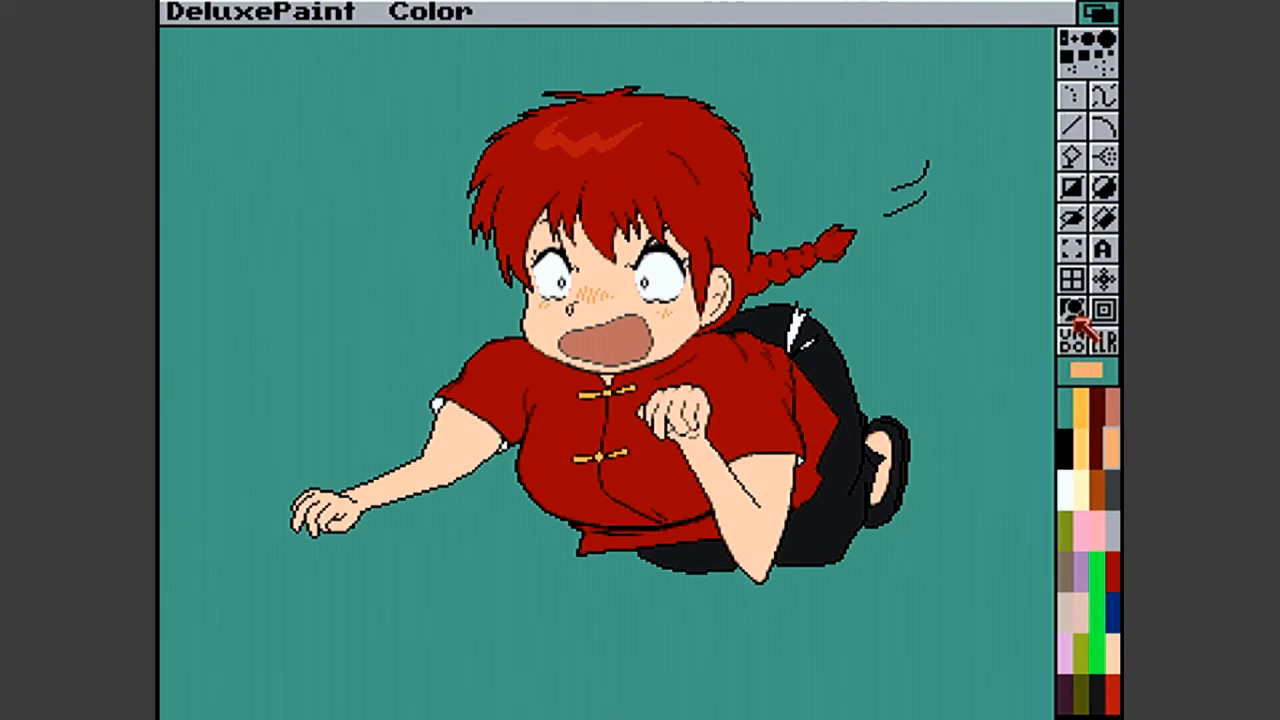
left_click(883, 400)
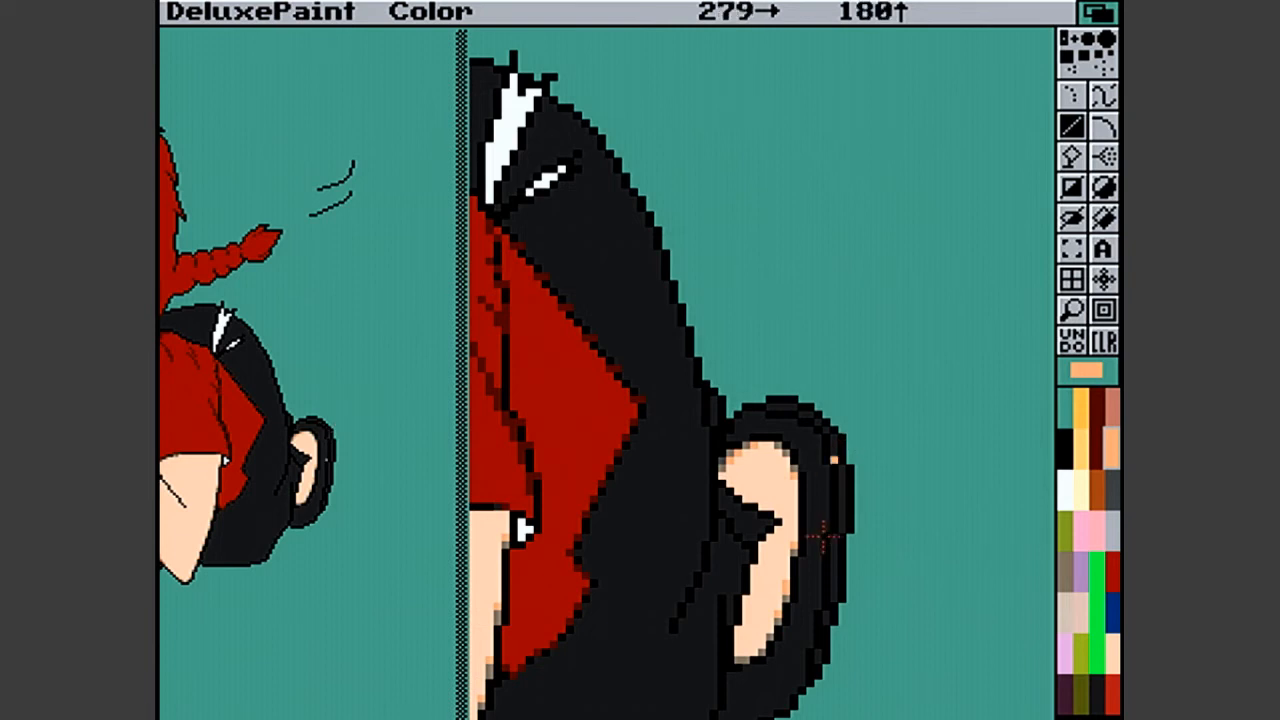
left_click(1063, 570)
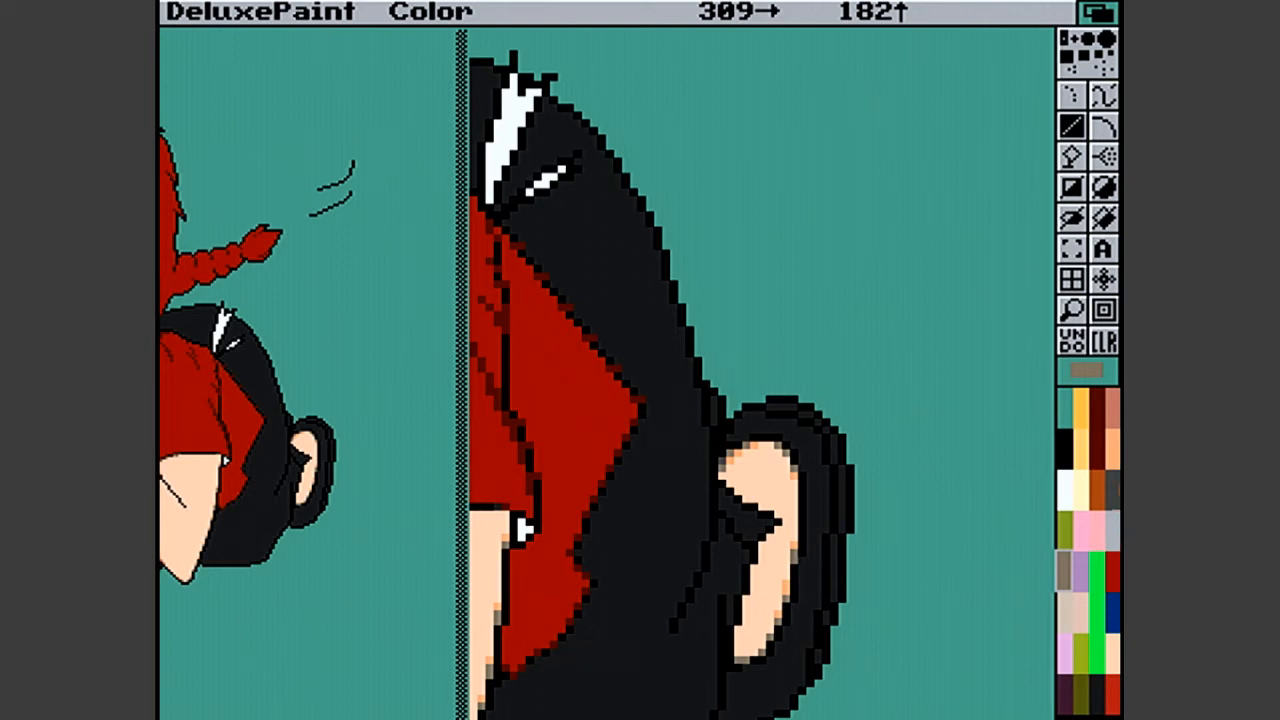
left_click(1114, 461)
left_click(1116, 462)
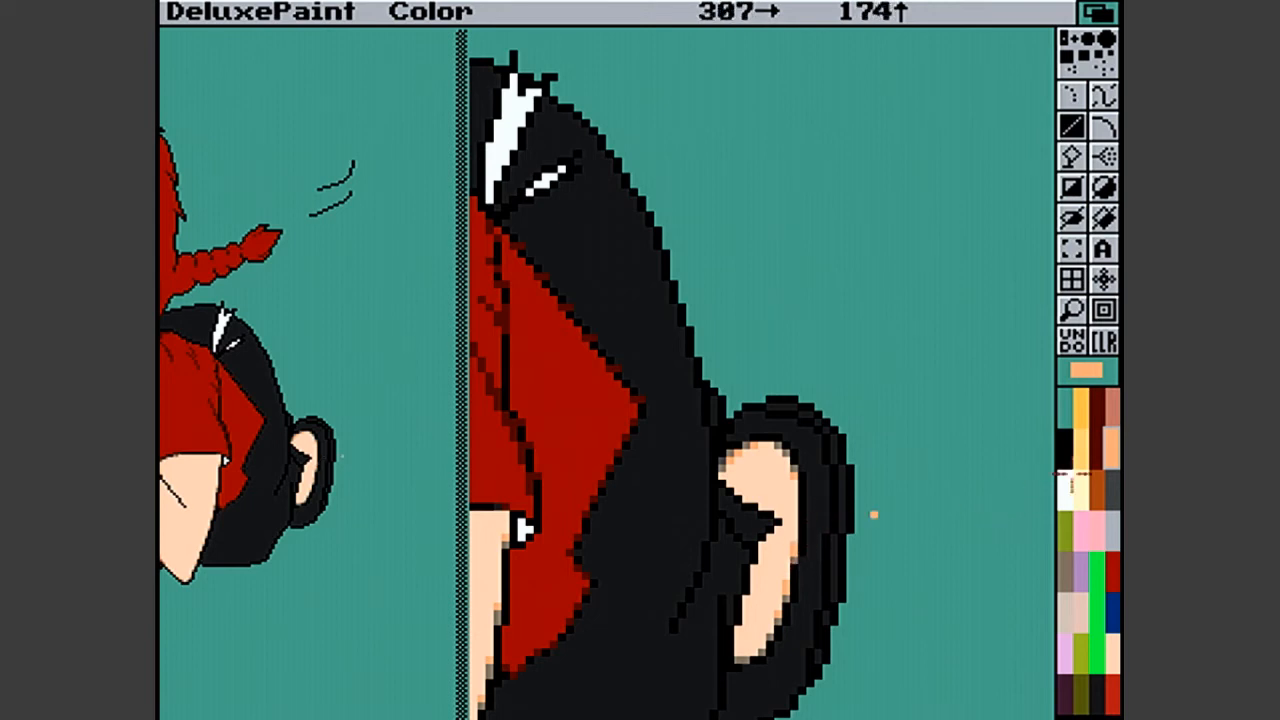
- Magnify the outstretched hand and soften the lines between its fingers with grey-brown pixels
left_click(1076, 314)
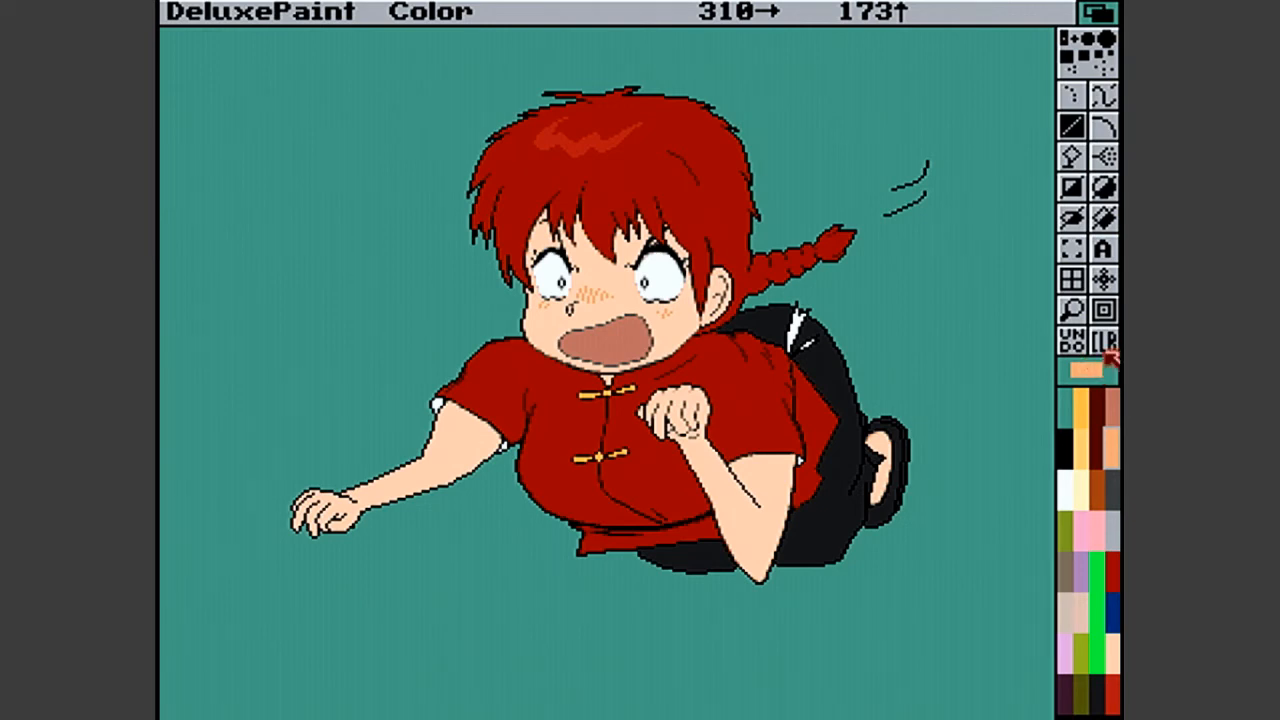
left_click(1071, 310)
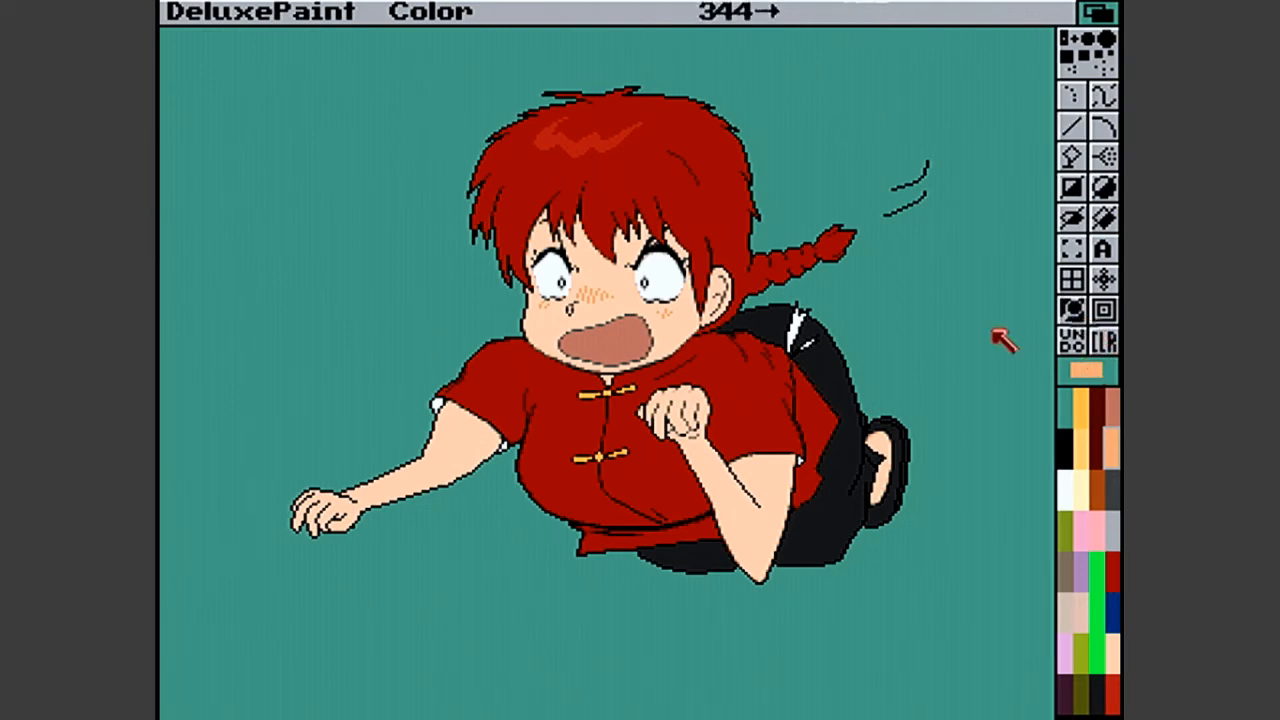
left_click(297, 471)
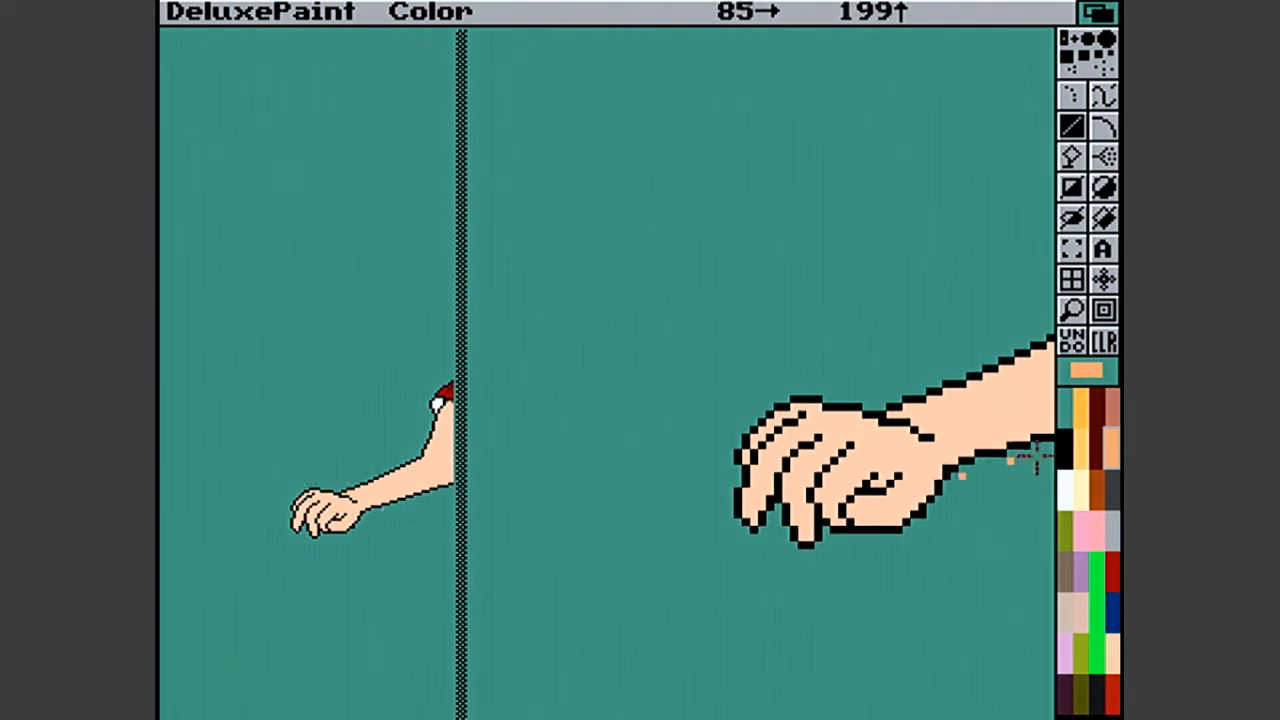
left_click(1066, 572)
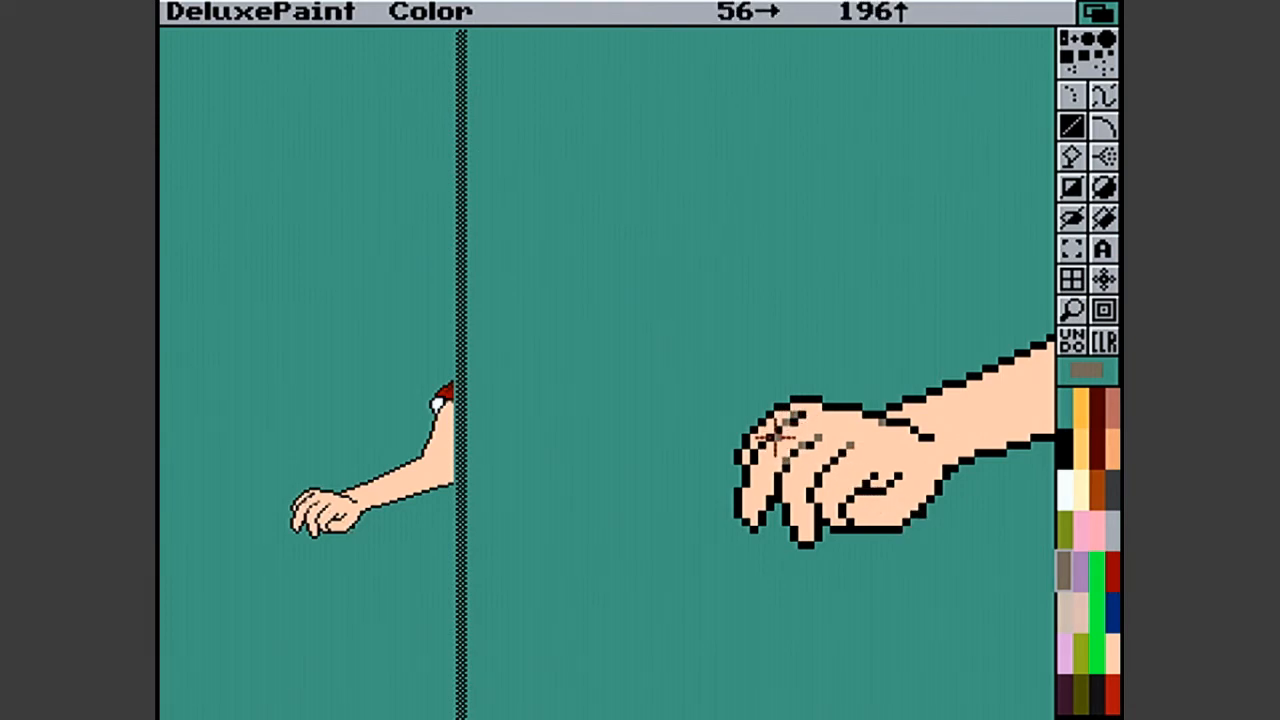
left_click(826, 467)
left_click(834, 459)
left_click(842, 453)
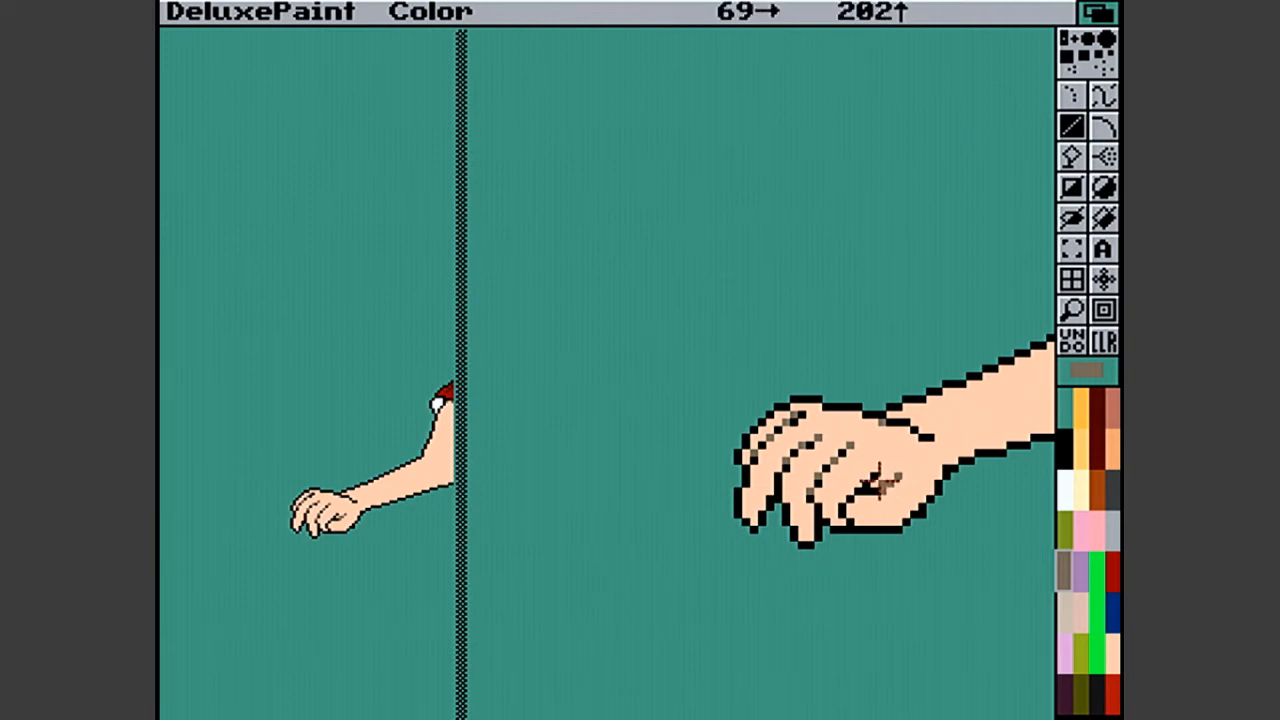
- Soften the small palm crease and the lower part of the adjacent finger line with grey-brown pixels
left_click(877, 476)
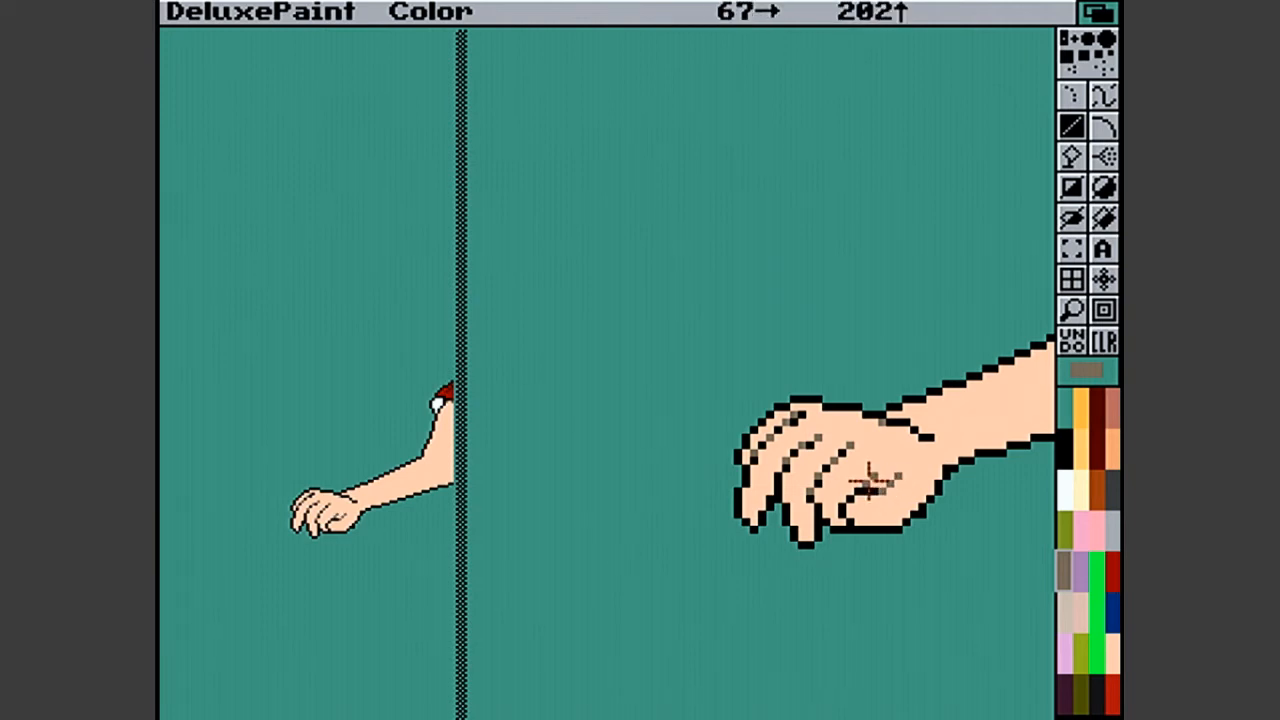
left_click(869, 482)
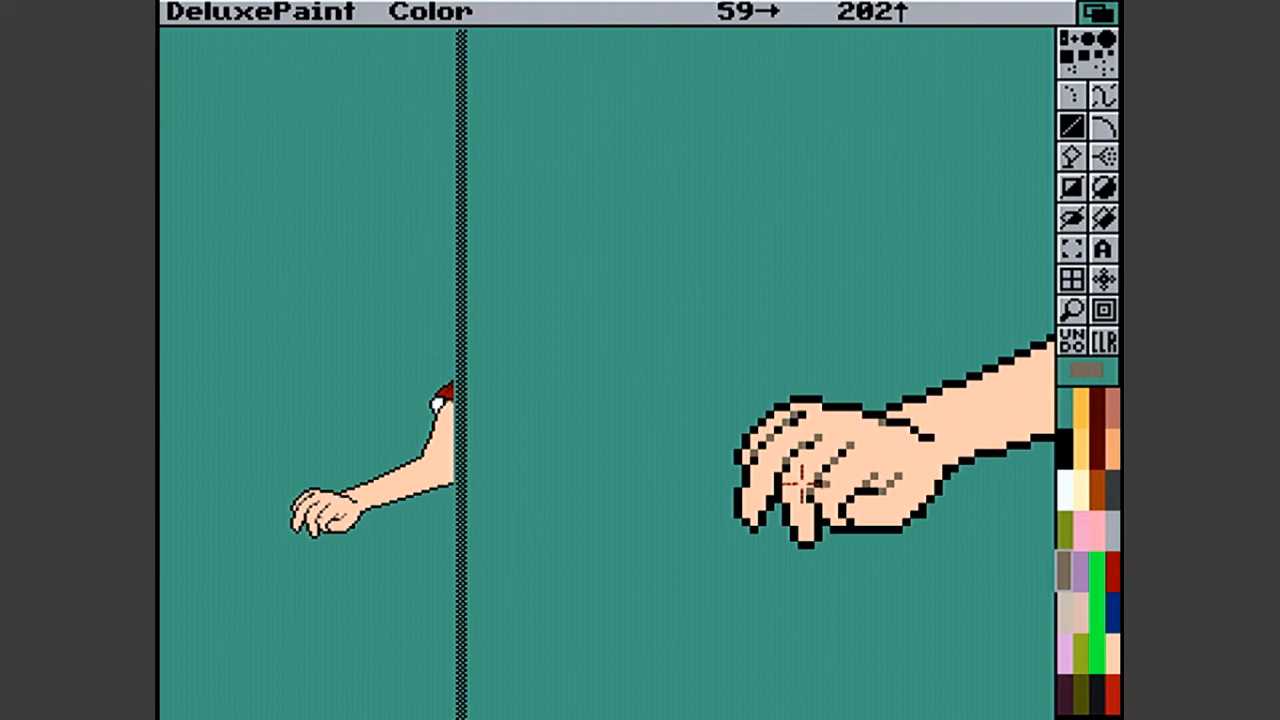
left_click(819, 483)
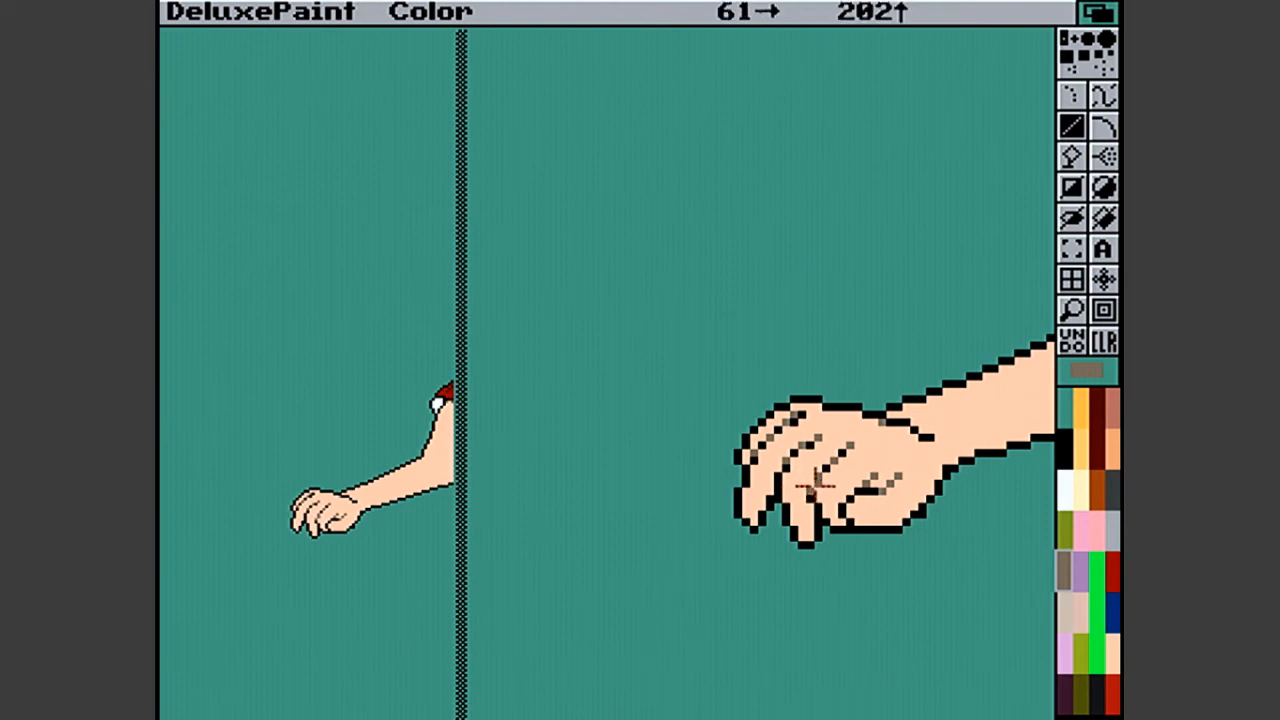
left_click(811, 494)
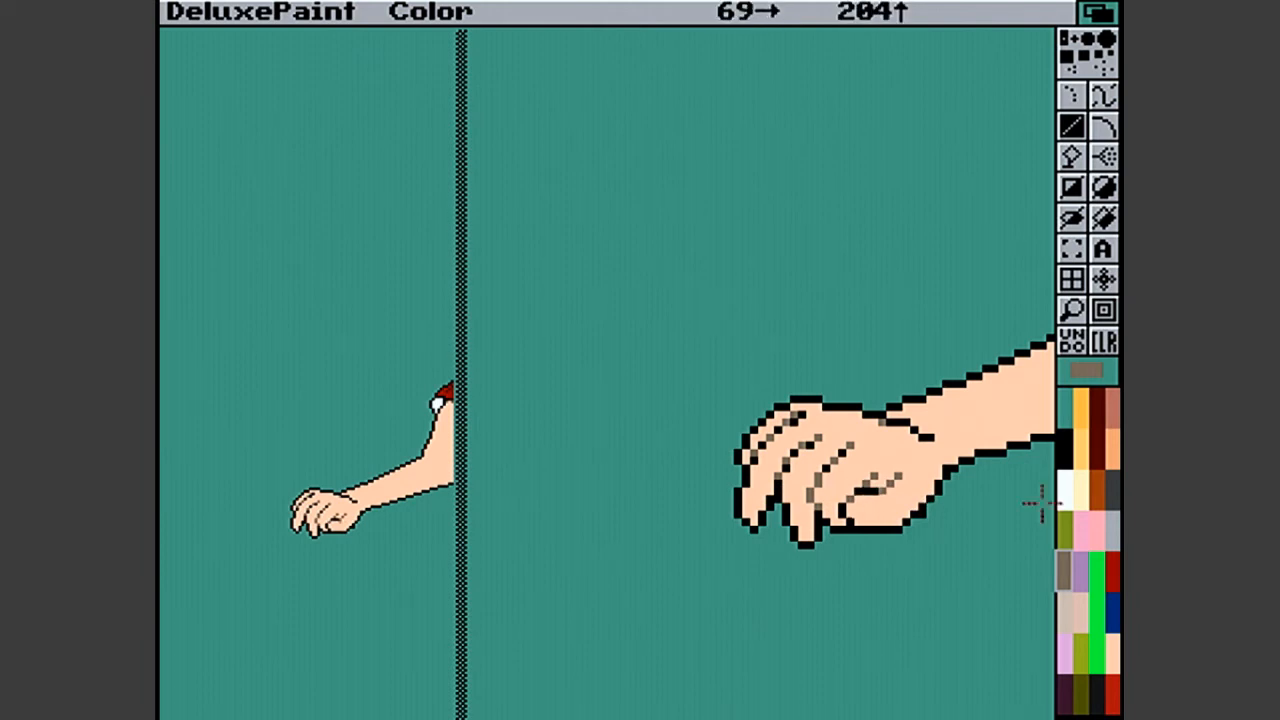
- Fade the tips of the finger lines and the palm crease with pale pinkish-beige pixels
left_click(1080, 588)
left_click(1079, 598)
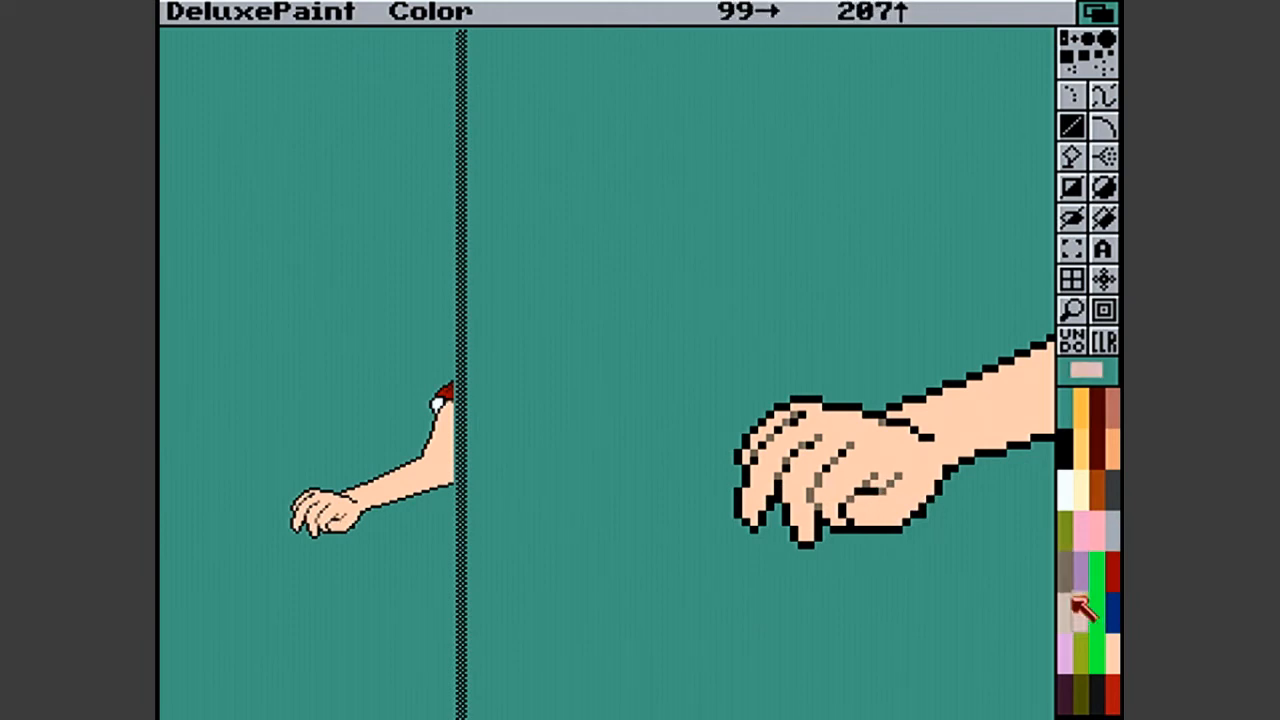
left_click(815, 443)
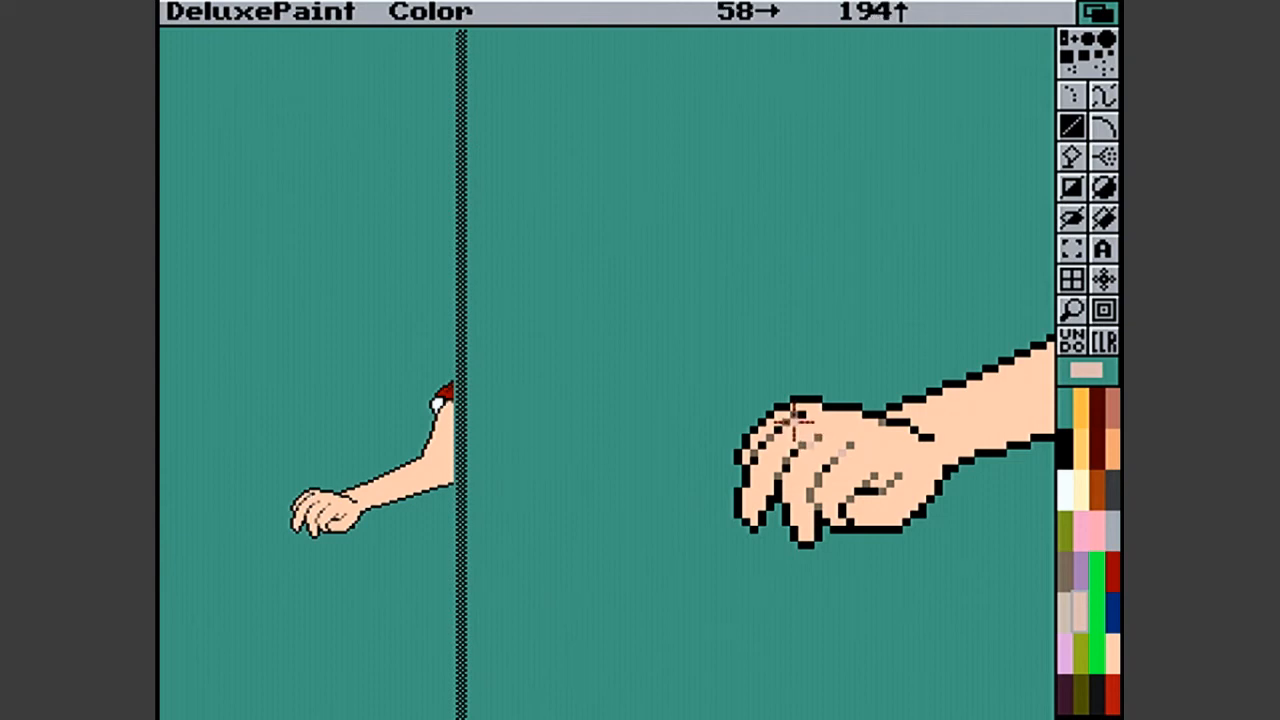
left_click(803, 420)
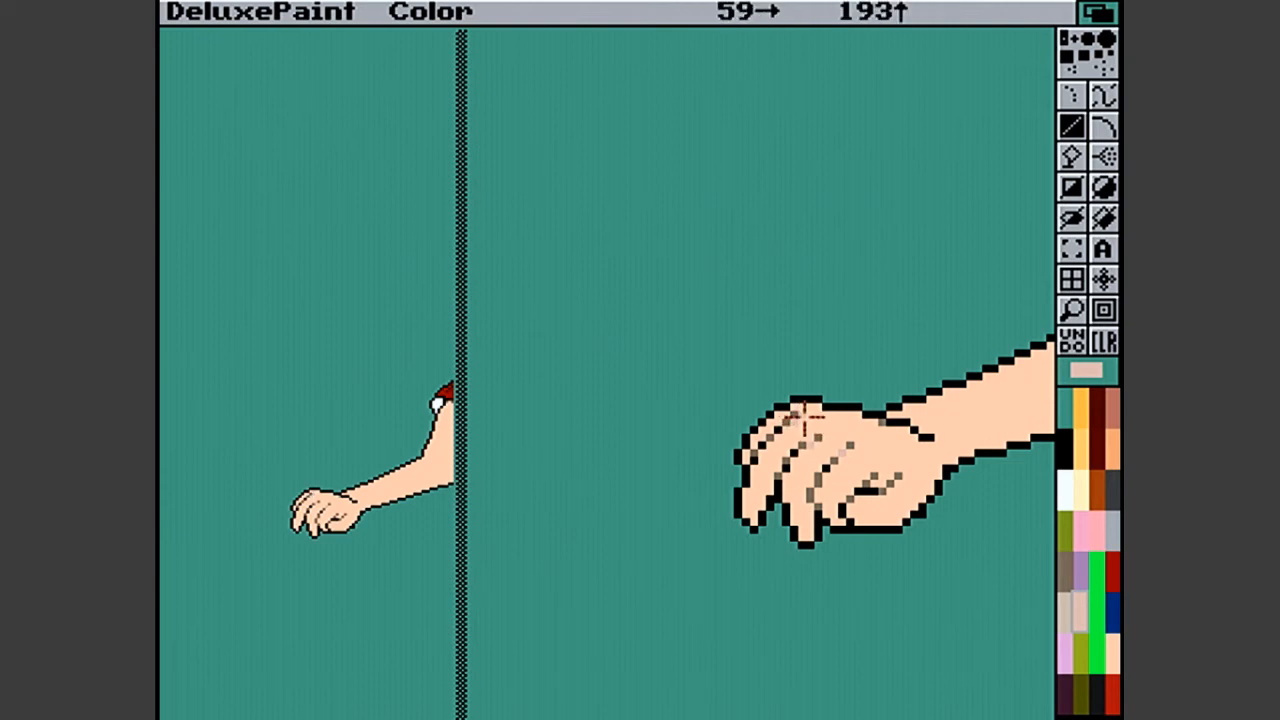
left_click(895, 476)
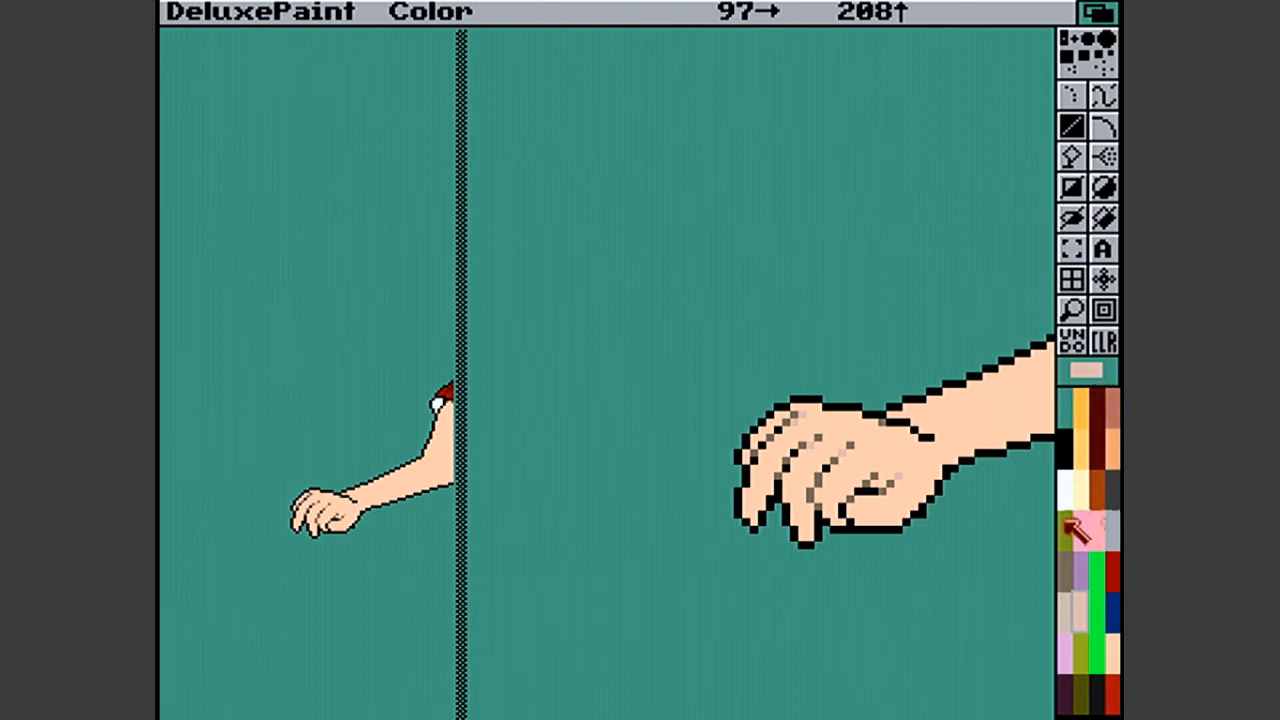
- Soften the outstretched hand's wrist crease with grey-brown pixels and add salmon pixels along it and at its end
left_click(1066, 568)
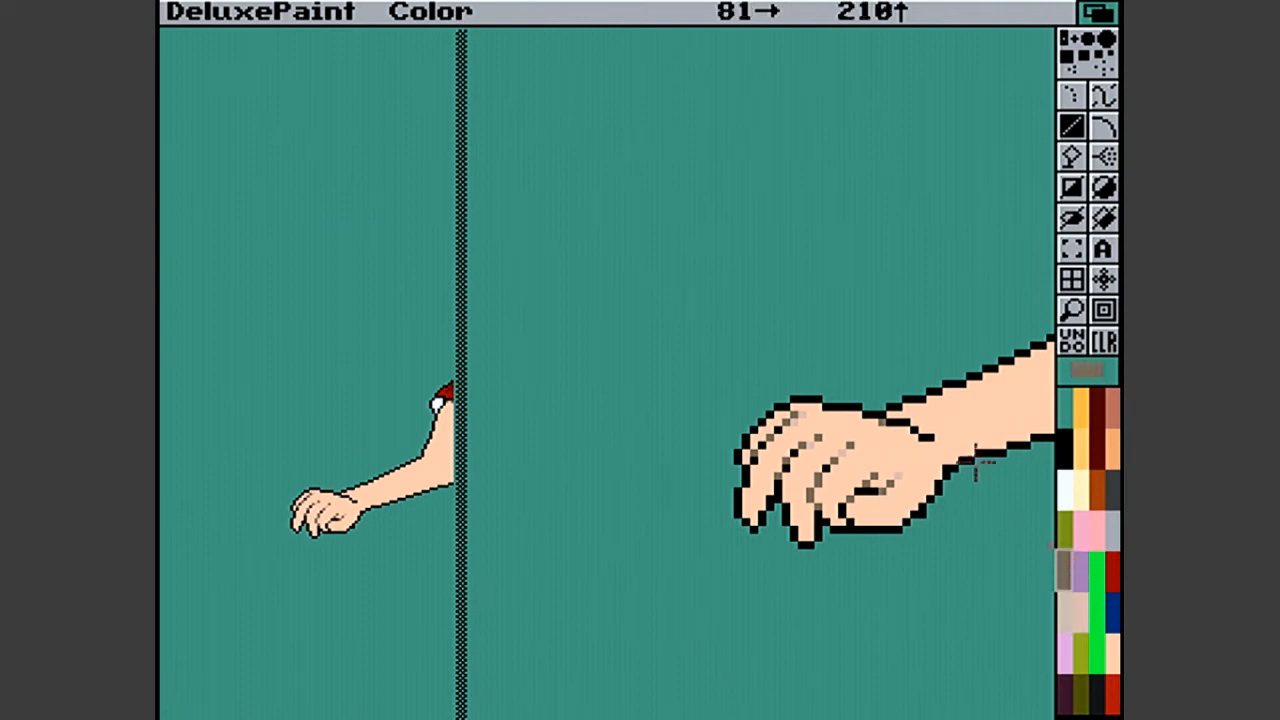
left_click(924, 436)
left_click(909, 425)
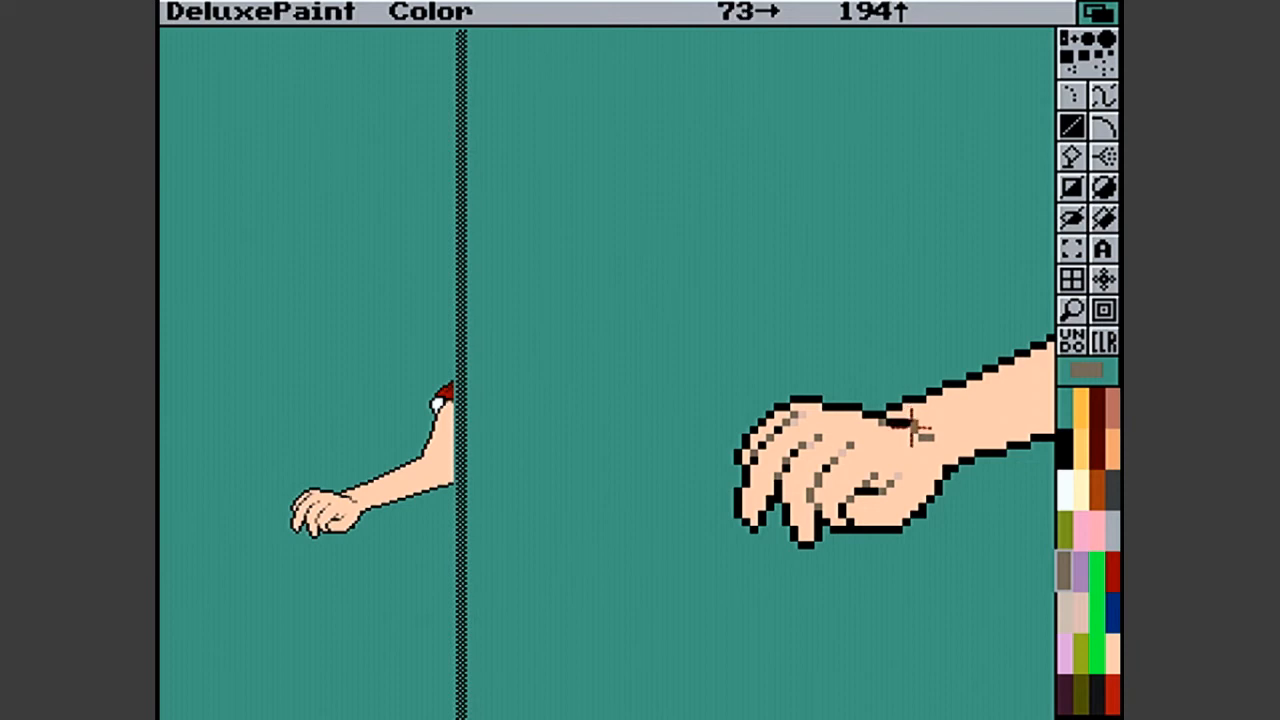
left_click(1112, 410)
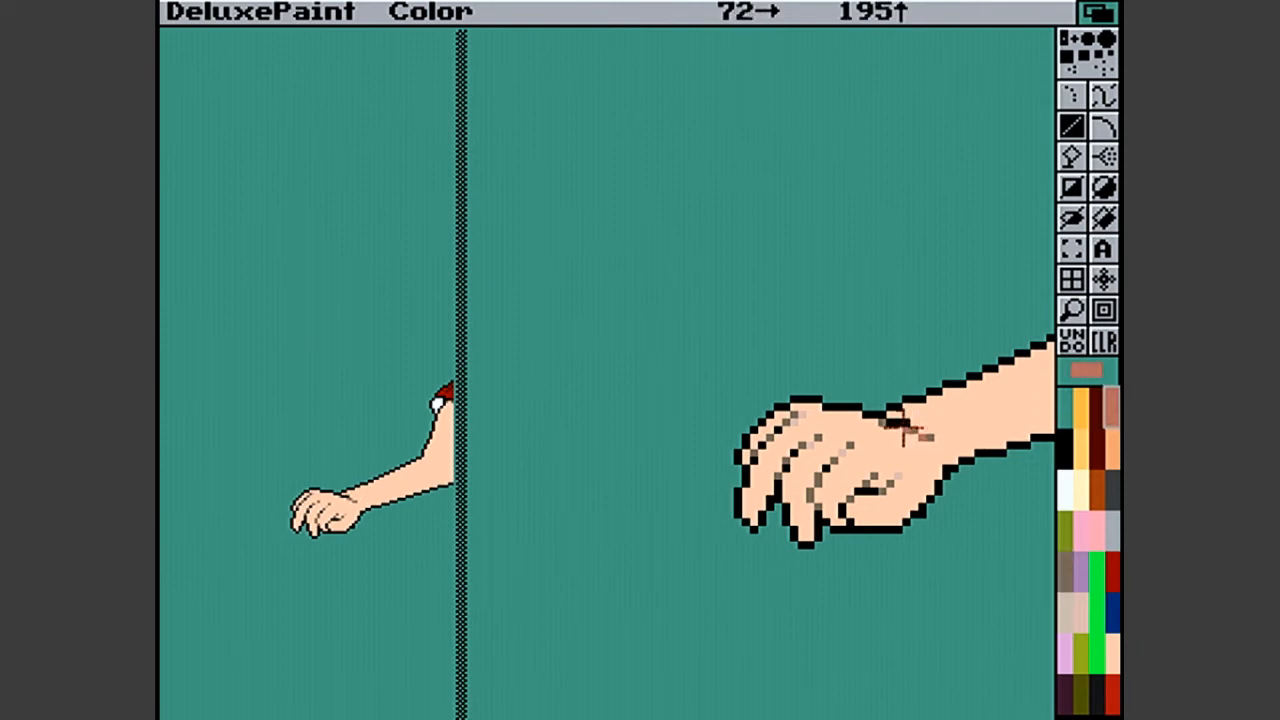
left_click(906, 424)
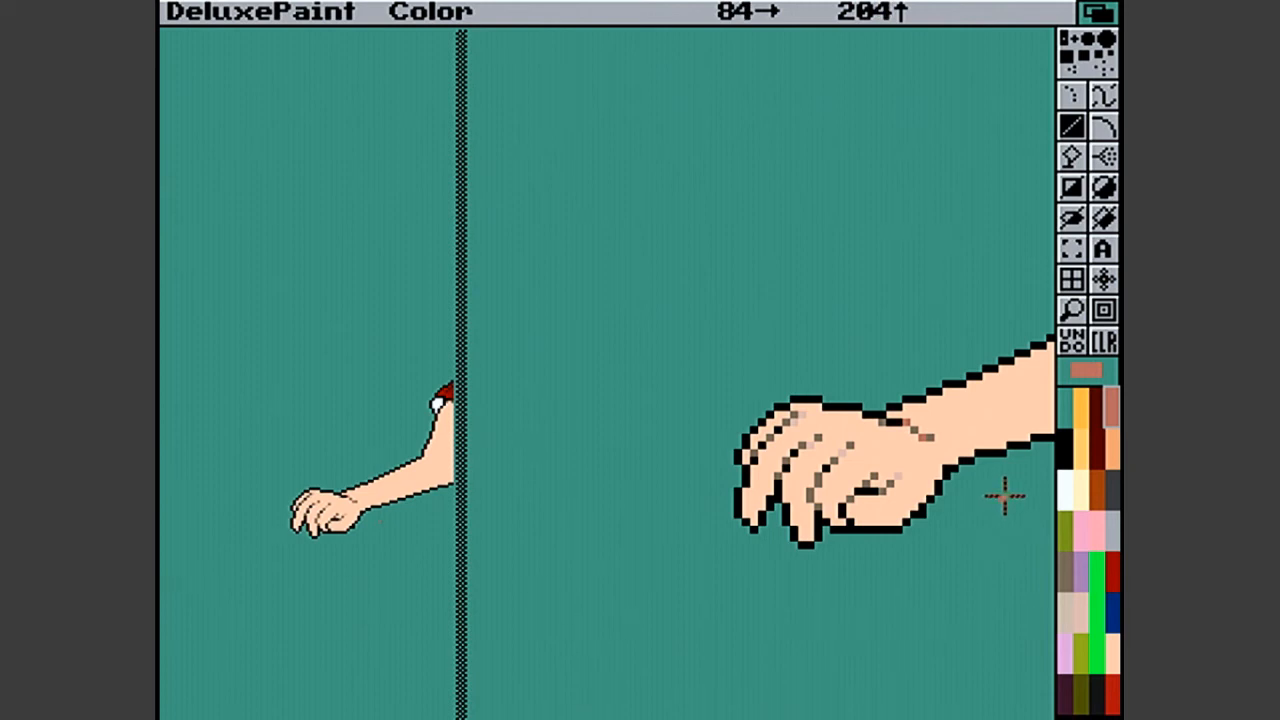
left_click(932, 440)
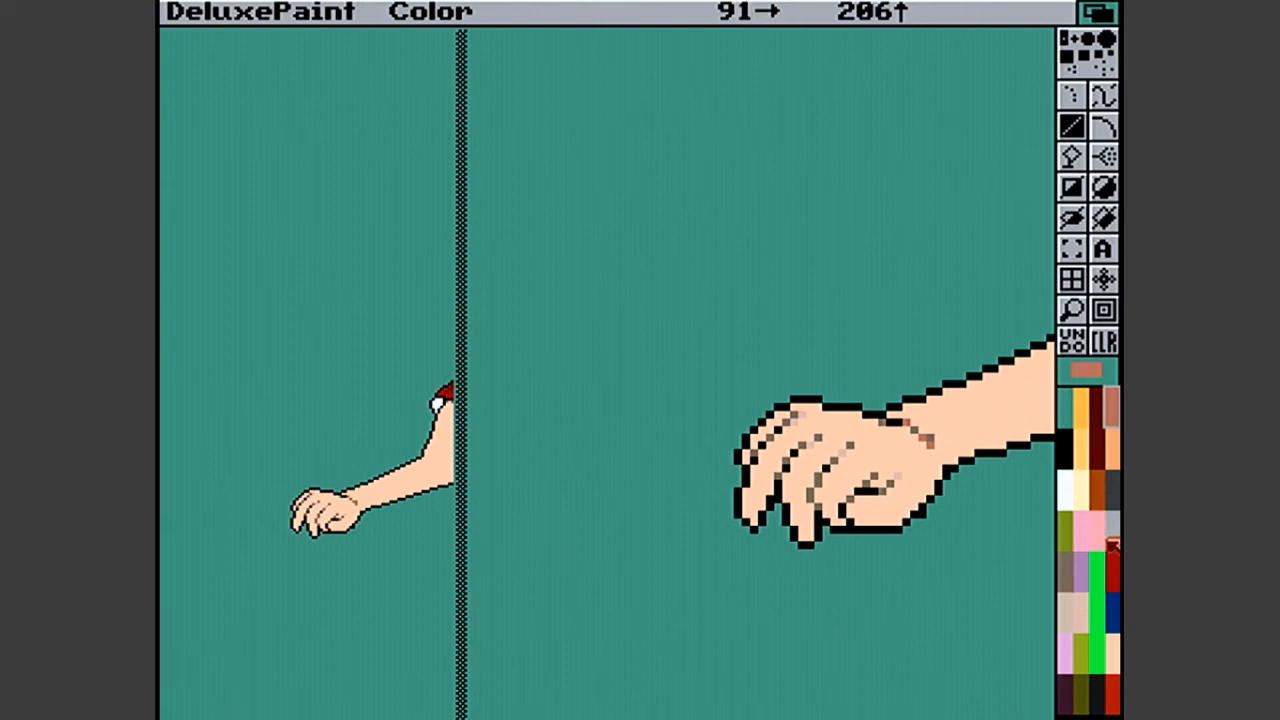
- Shorten the wrist crease's lower end with skin color and recolor its black upper part grey-brown
left_click(1112, 655)
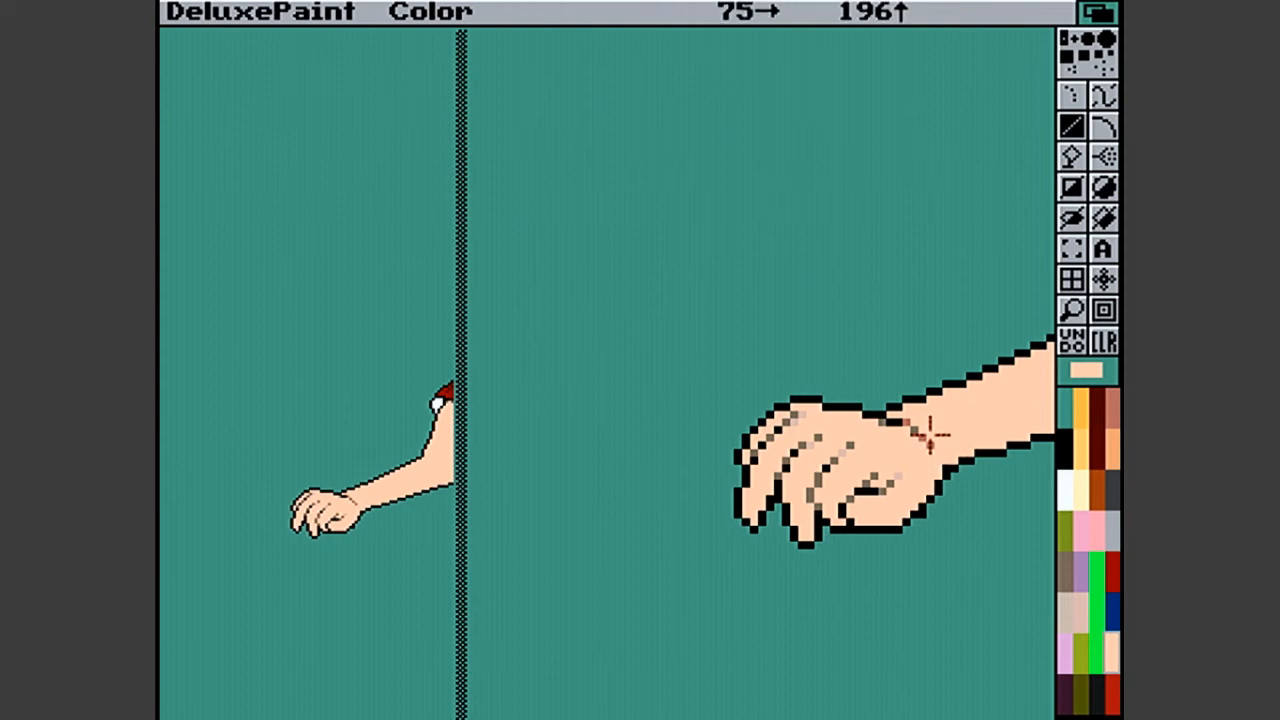
left_click(1112, 448)
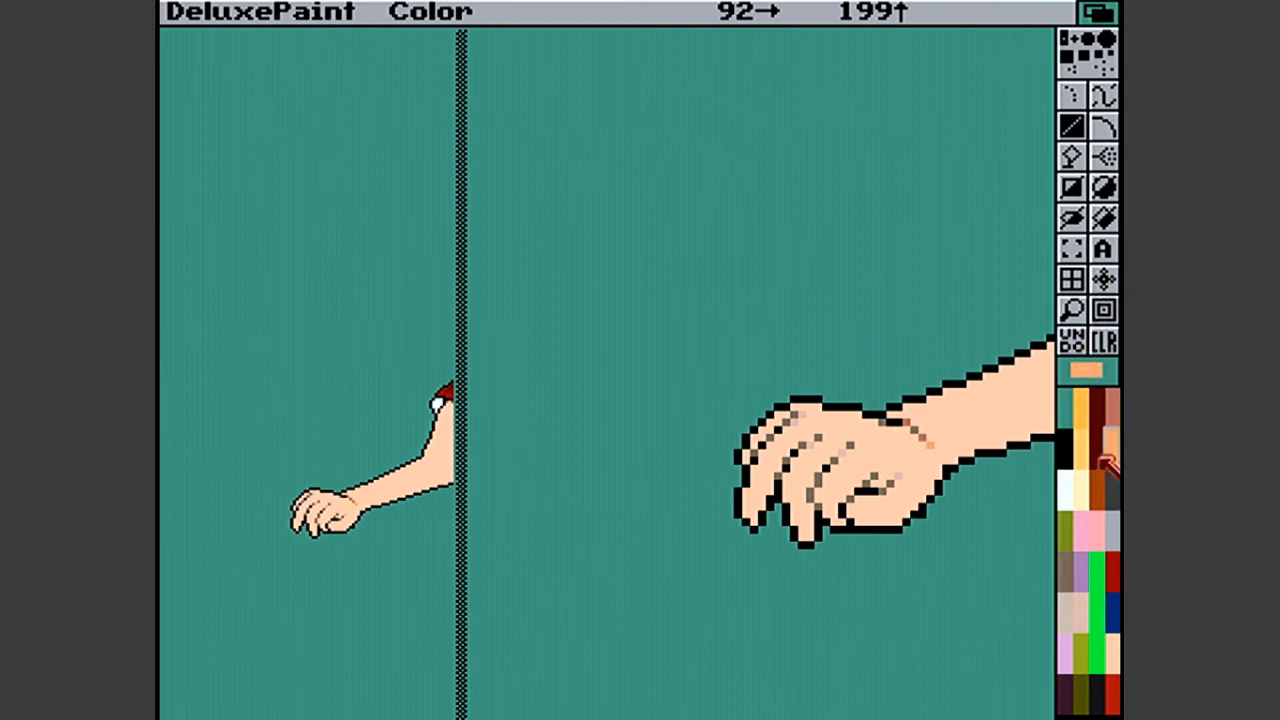
left_click(1112, 666)
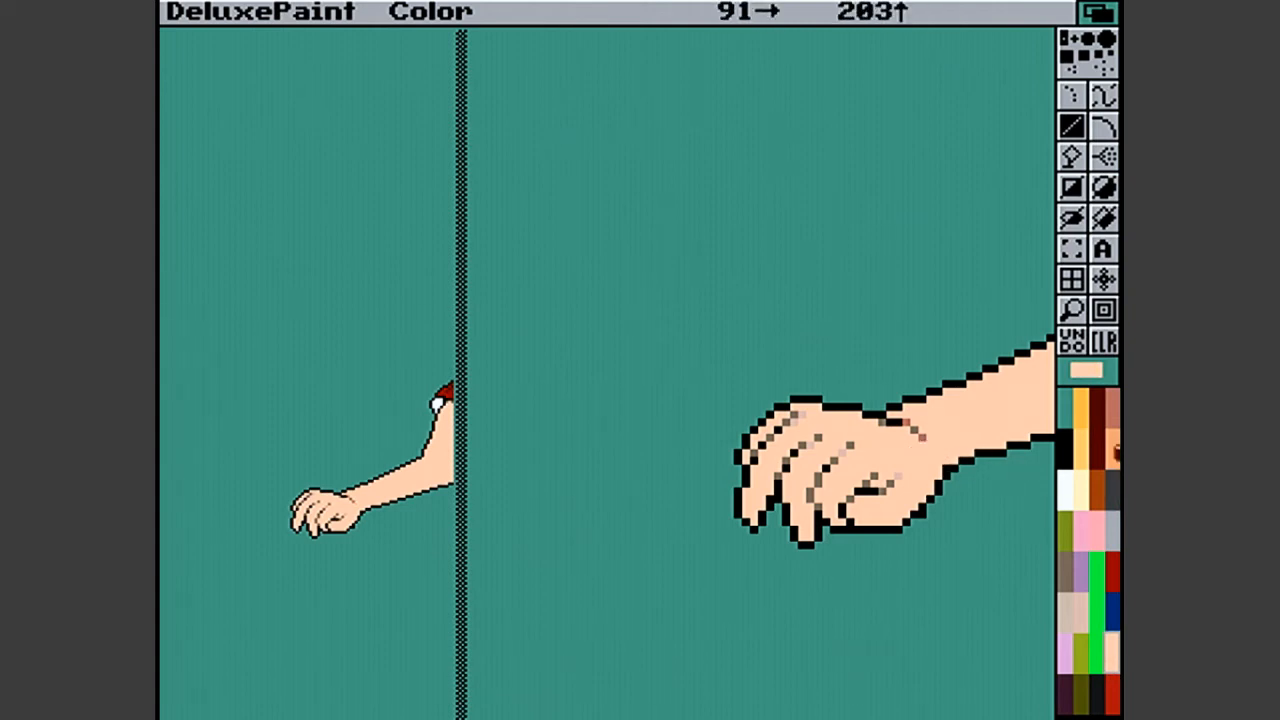
left_click(1066, 568)
left_click_drag(889, 414, 900, 423)
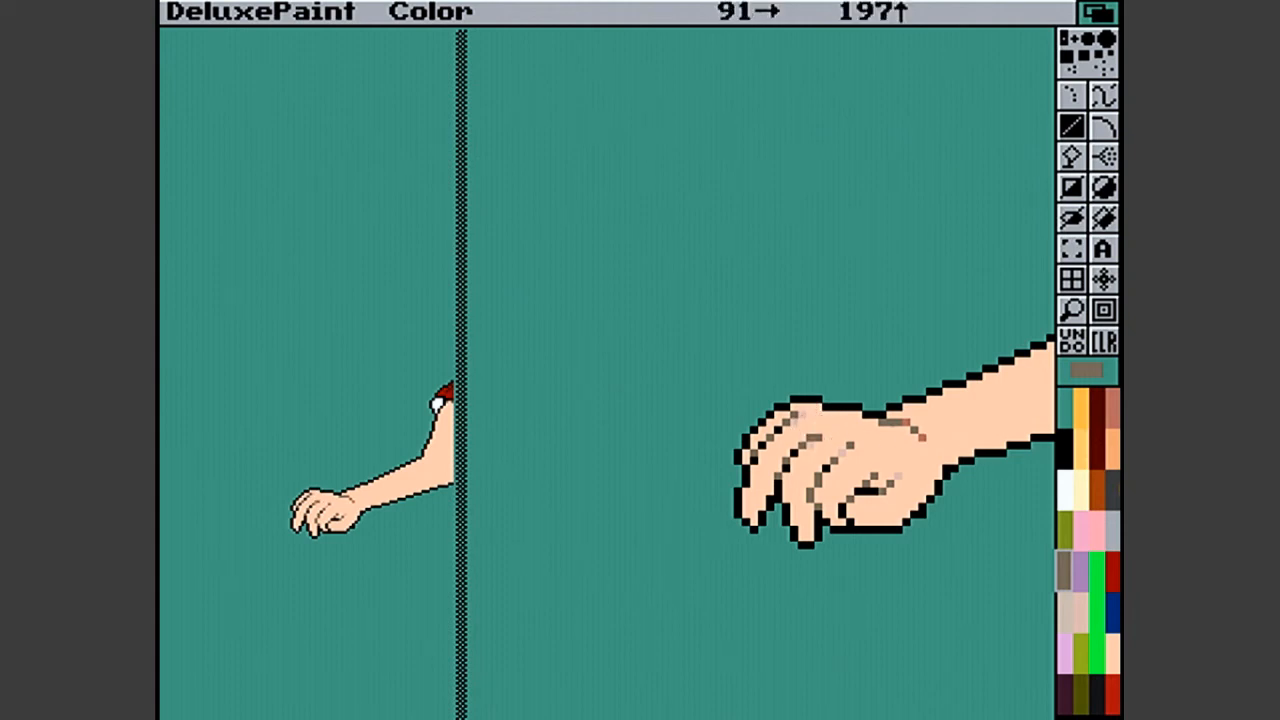
- Try salmon on the upper tip of the middle finger line, and replace it with pale pinkish beige
left_click(1113, 412)
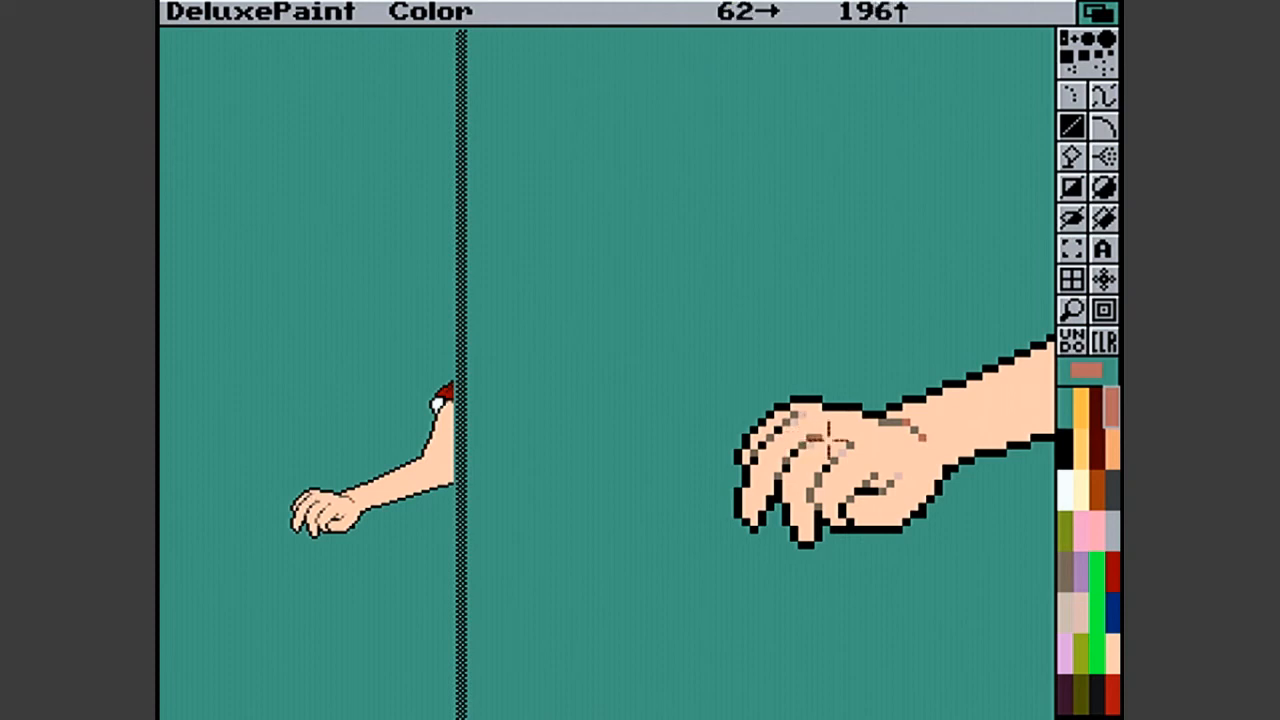
left_click(820, 437)
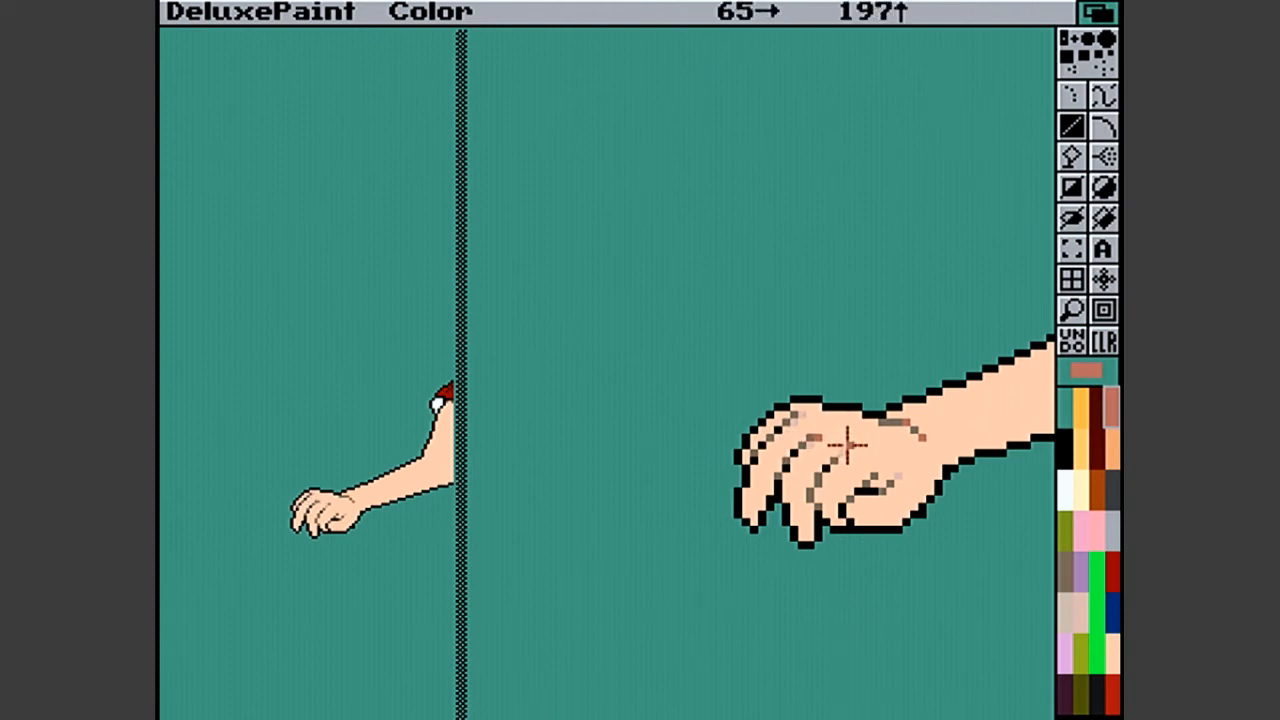
left_click(1090, 615)
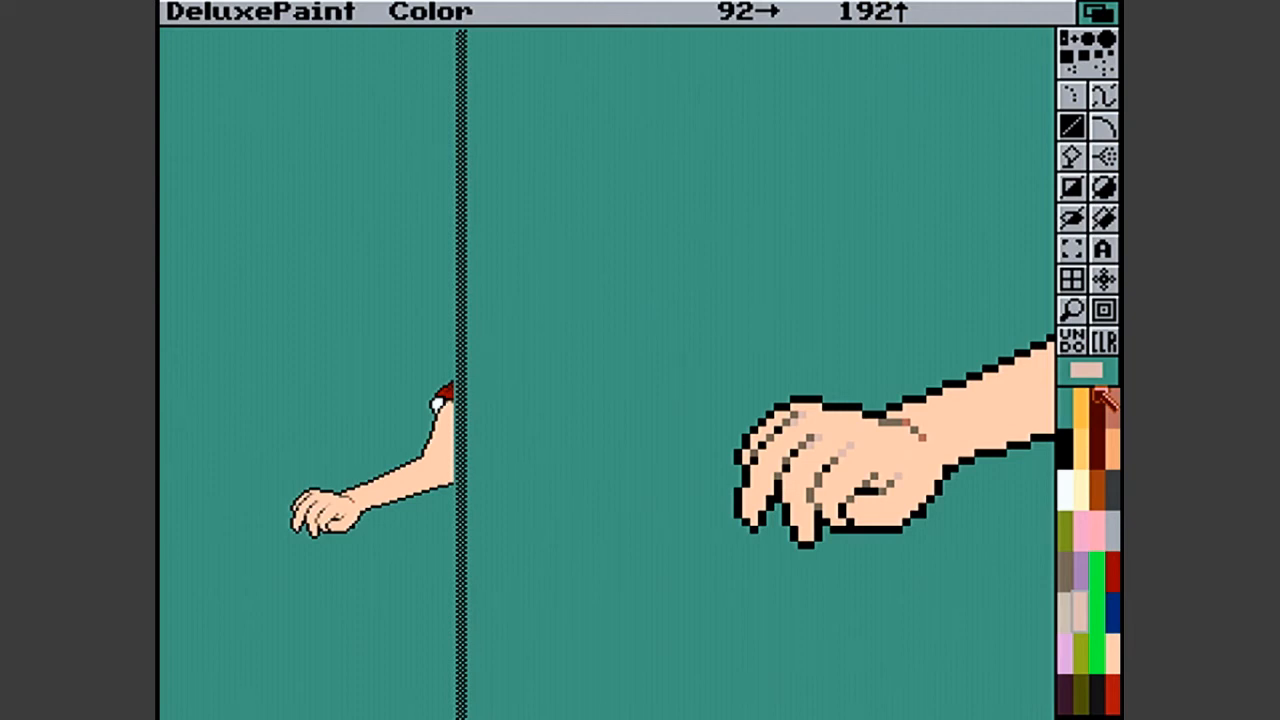
- Leave the magnified view and save the picture as Attack E in the Ranma-Cat-Fu drawer
left_click(1072, 338)
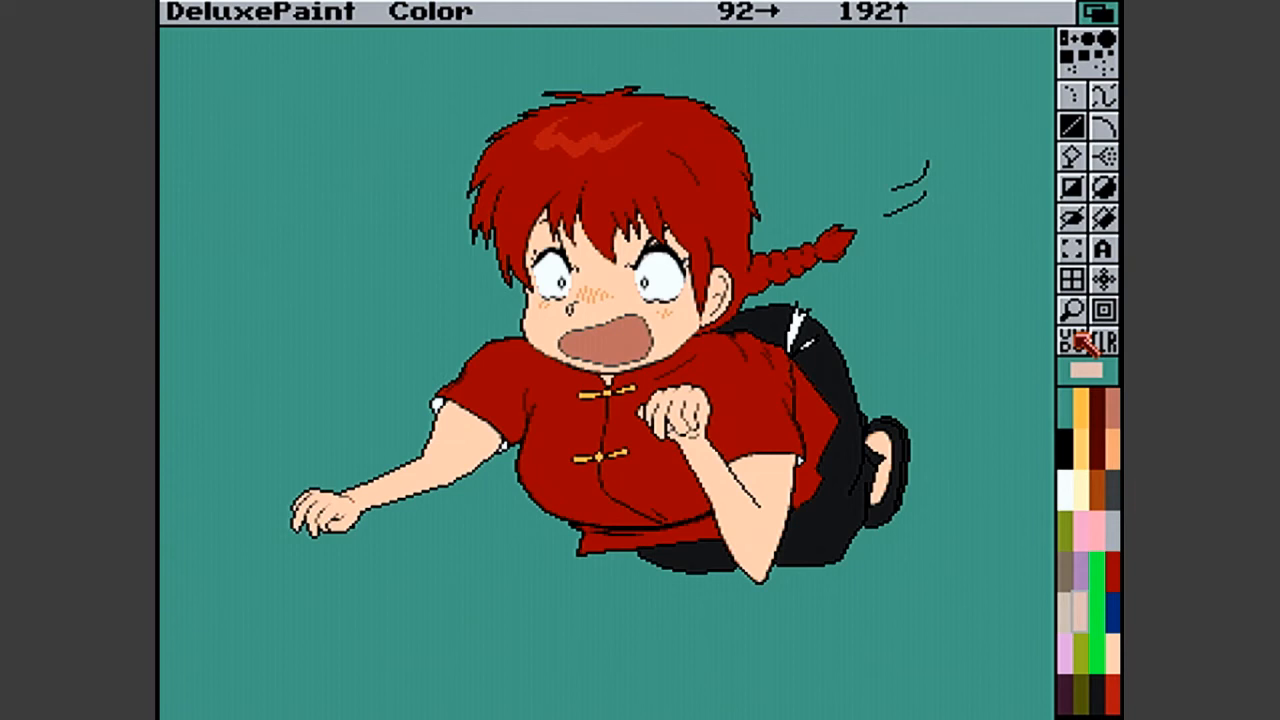
right_click(410, 10)
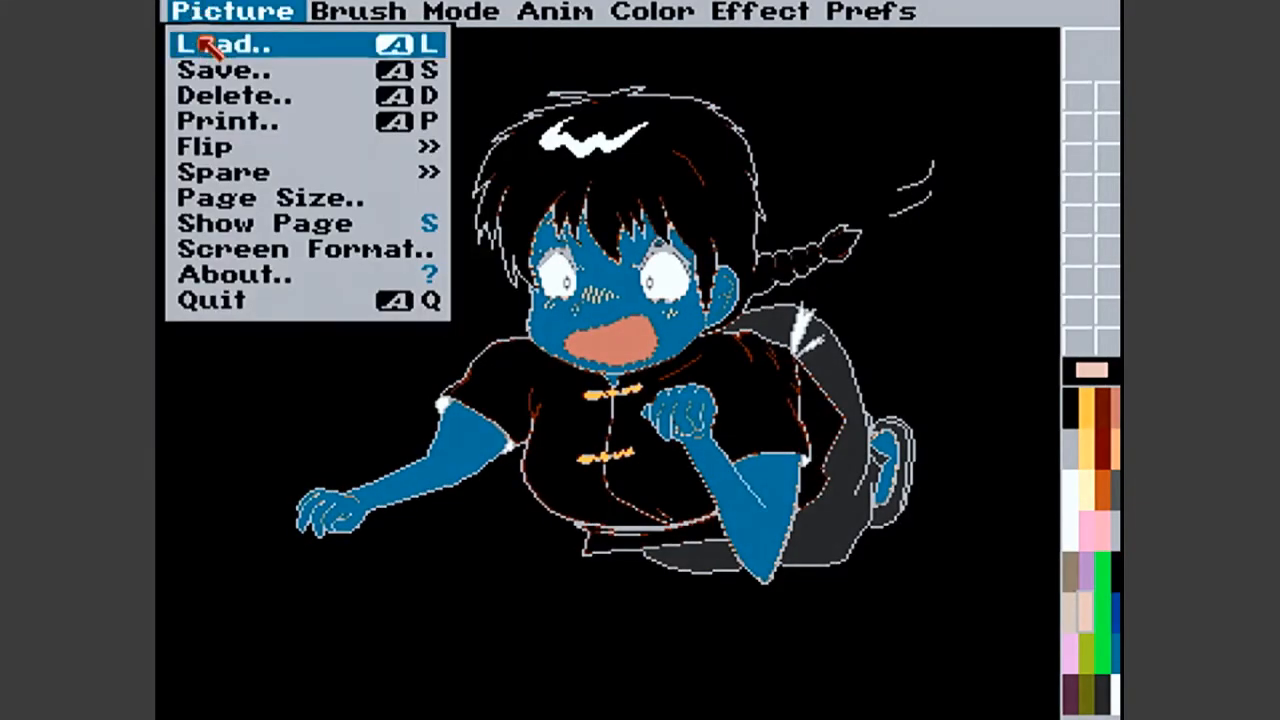
left_click(207, 73)
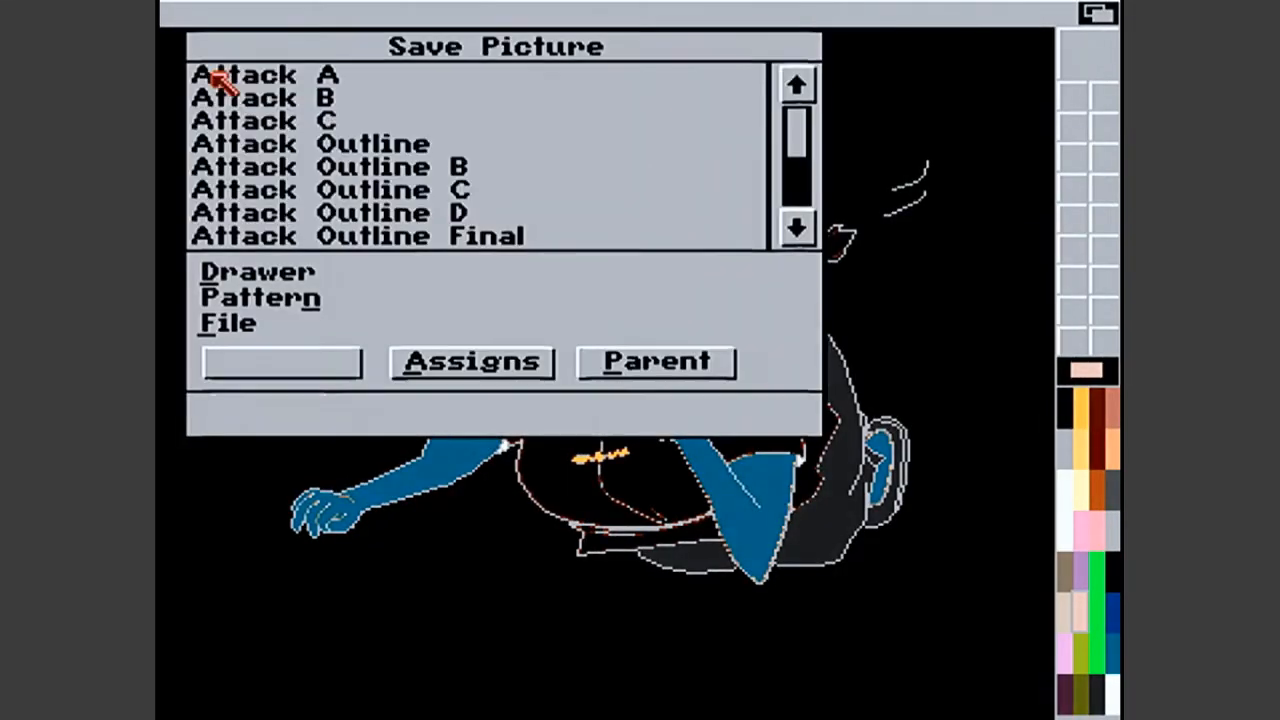
left_click(667, 318)
key("BackSpace")
type("E")
key("BackSpace")
key("BackSpace")
key("BackSpace")
key("BackSpace")
key("BackSpace")
key("BackSpace")
key("BackSpace")
key("BackSpace")
key("BackSpace")
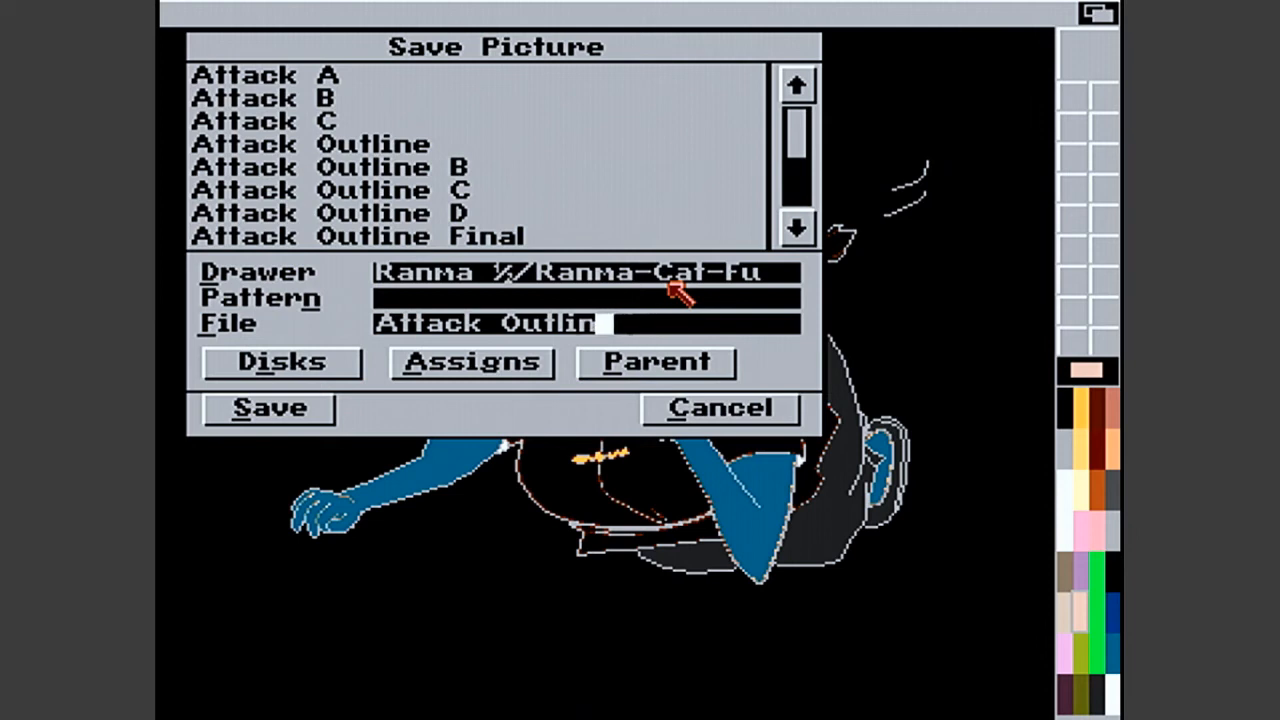
type("E")
key("BackSpace")
type("D")
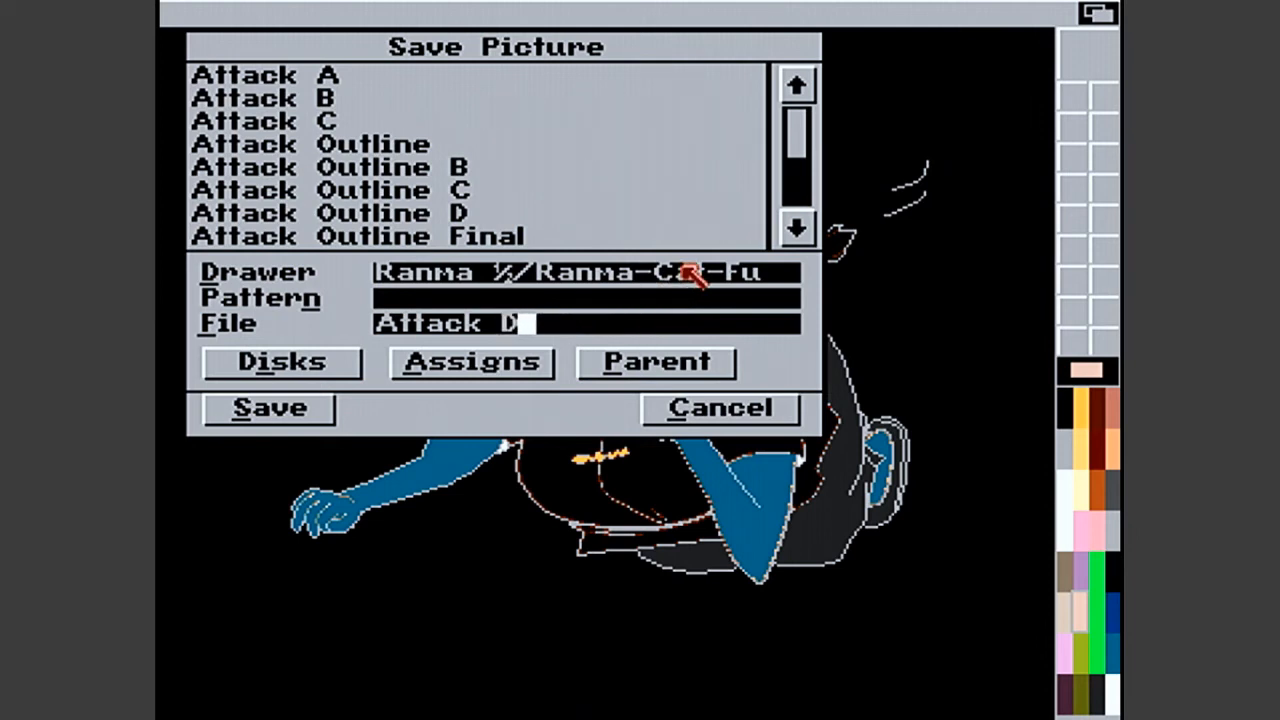
key("BackSpace")
type("E")
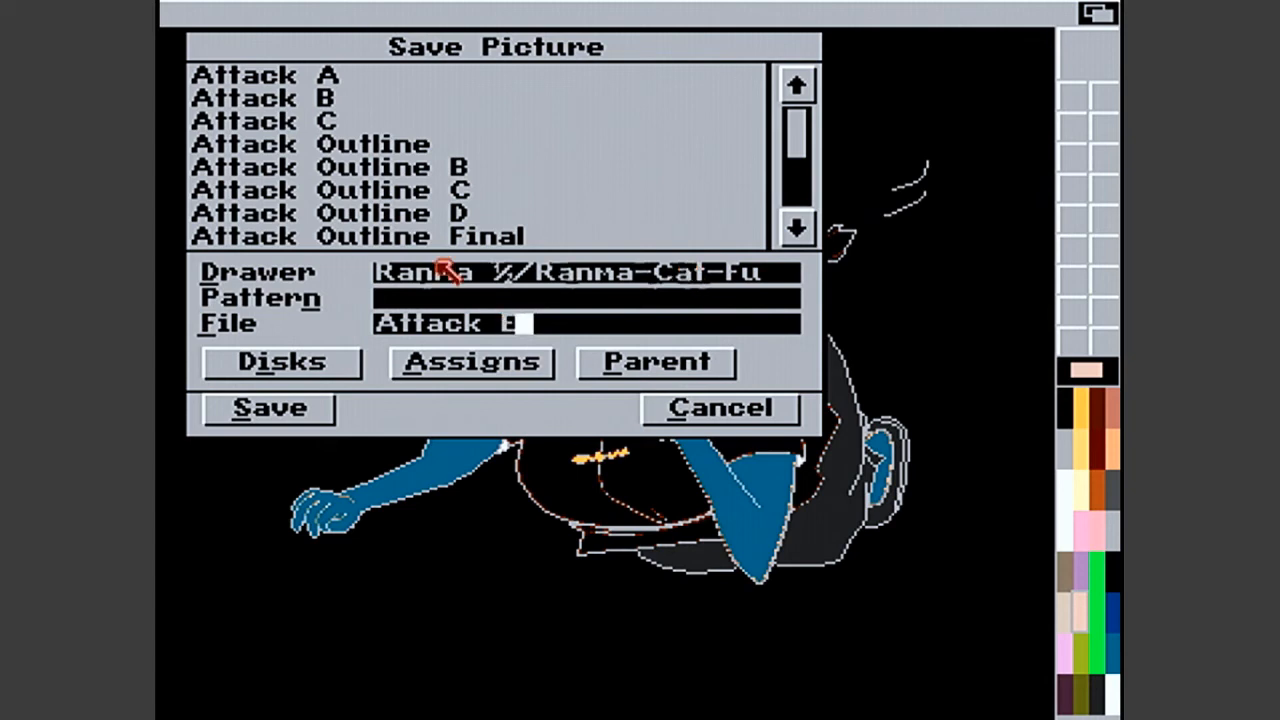
left_click(297, 418)
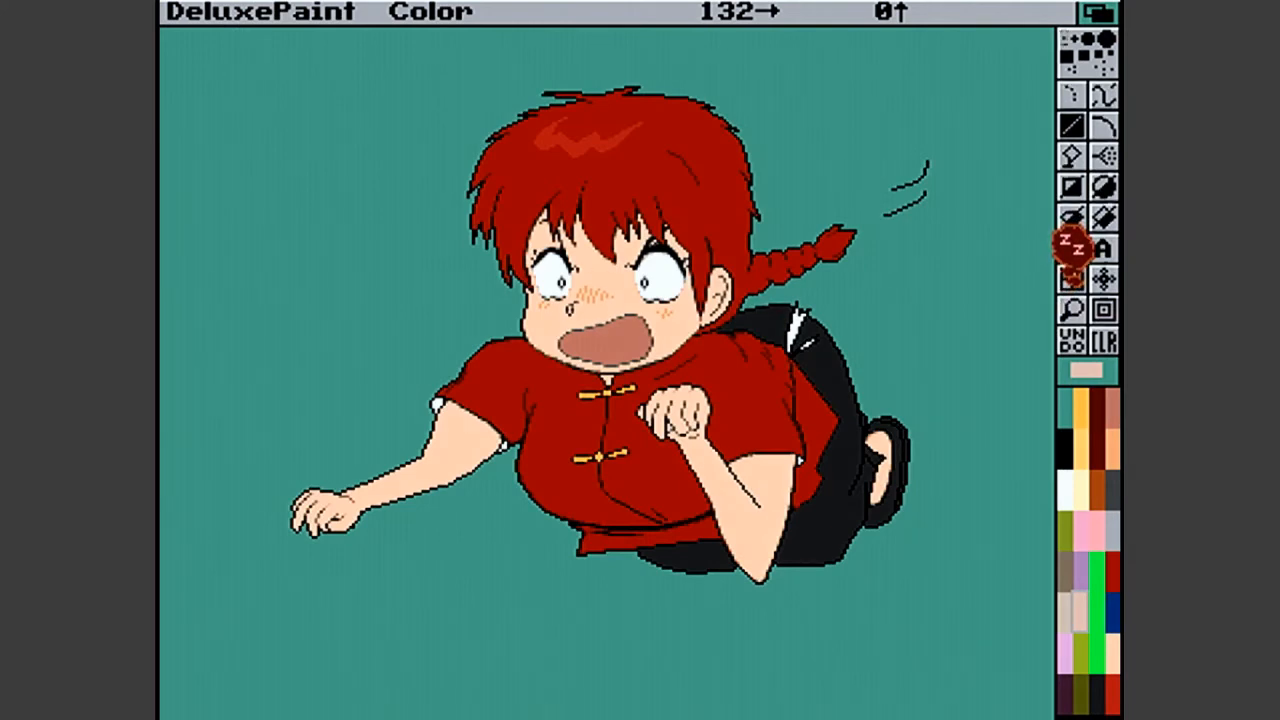
- Pick up the whole character as a brush, and quit DeluxePaint
left_click(1071, 248)
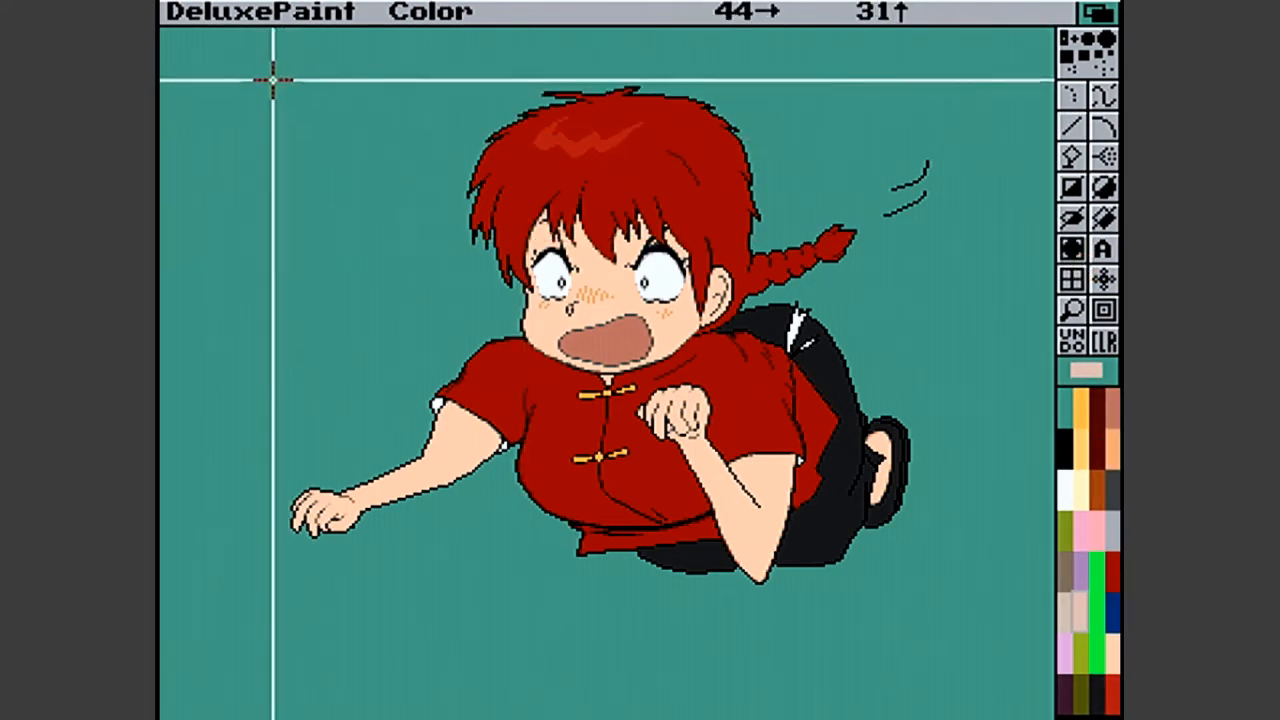
mouse_move(272, 80)
left_mouse_down()
mouse_move(708, 384)
mouse_move(996, 606)
mouse_move(932, 597)
left_mouse_up()
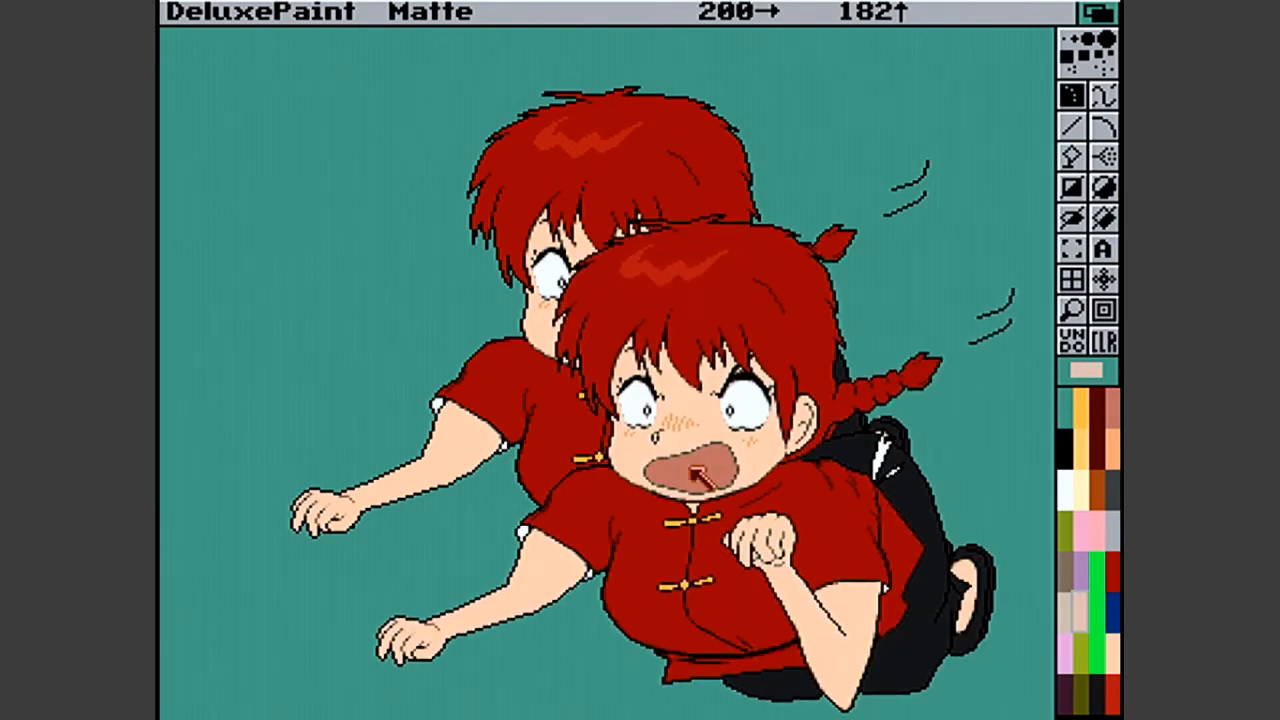
right_click(185, 11)
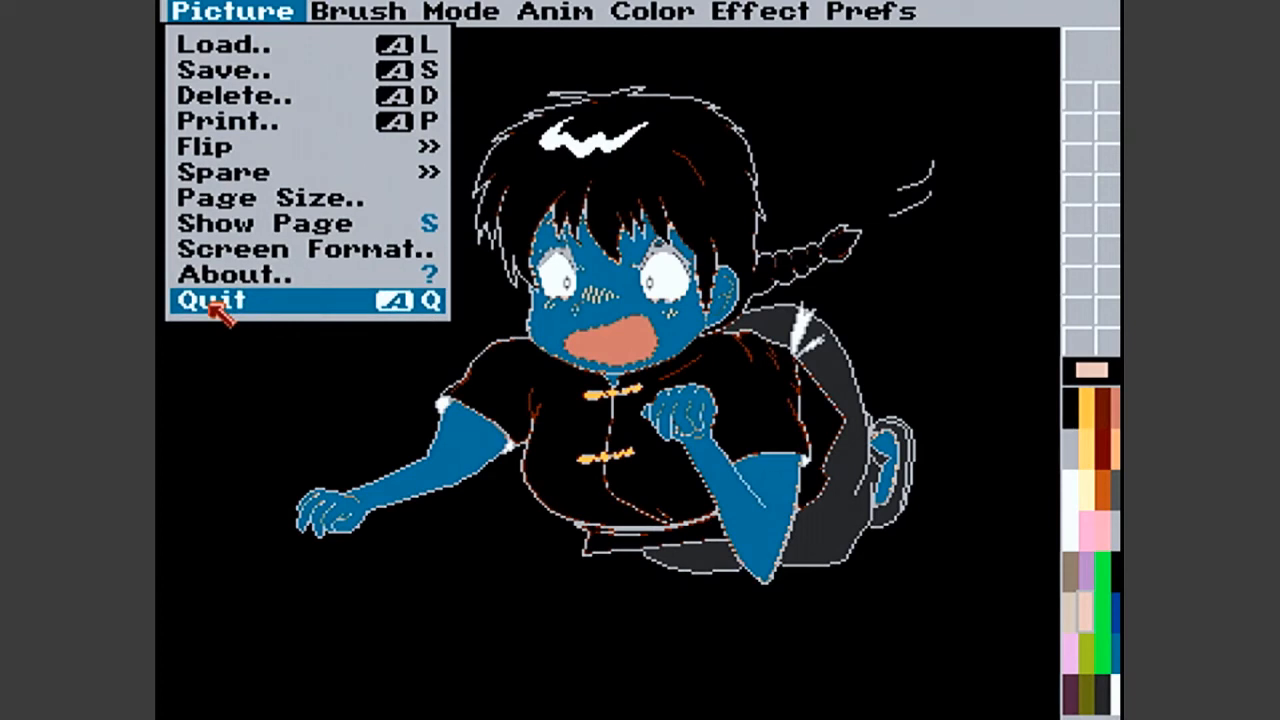
left_click(212, 300)
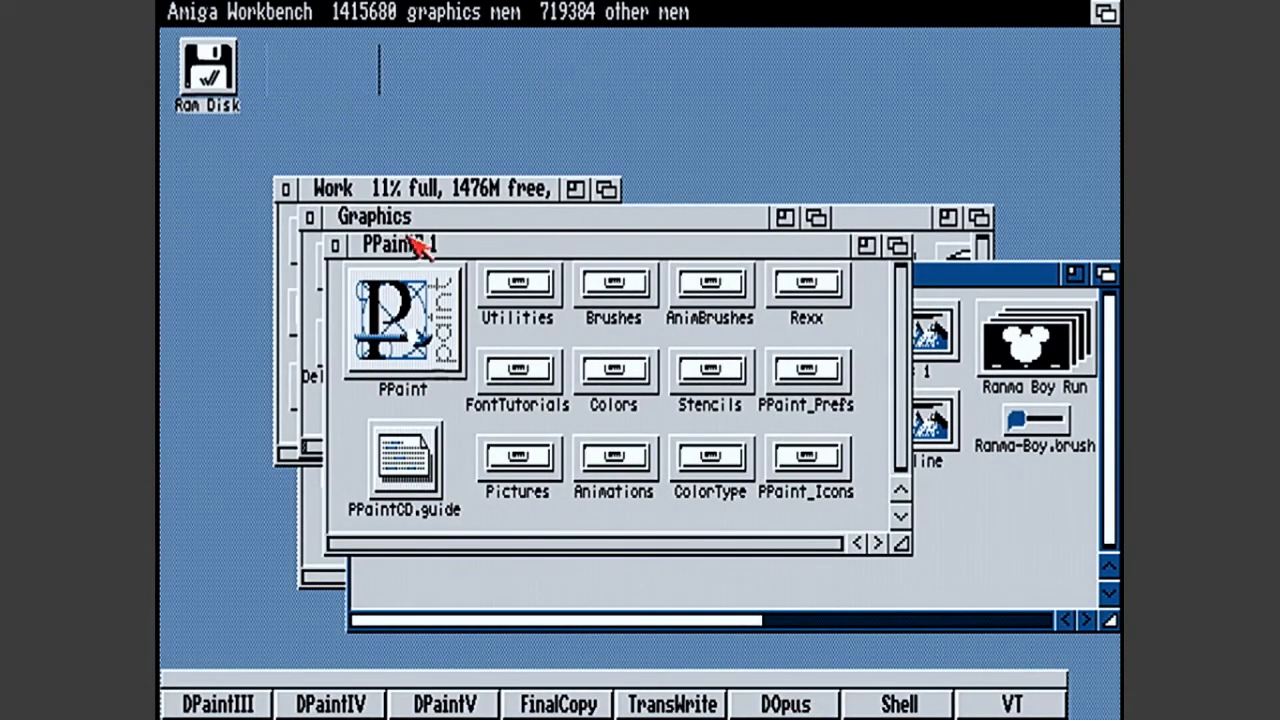
- Close all the open drawer windows on the Amiga Workbench, from PPaint7.1 to the picture drawers
left_click(363, 249)
left_click(336, 245)
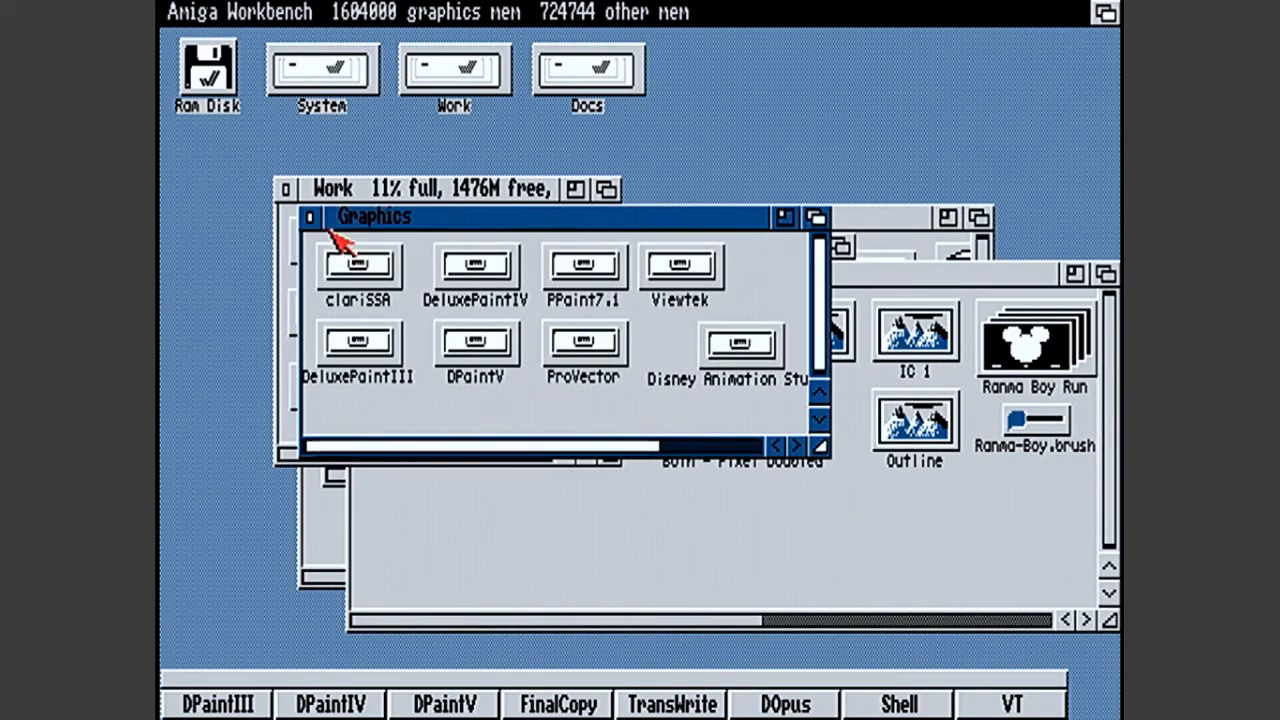
left_click(322, 227)
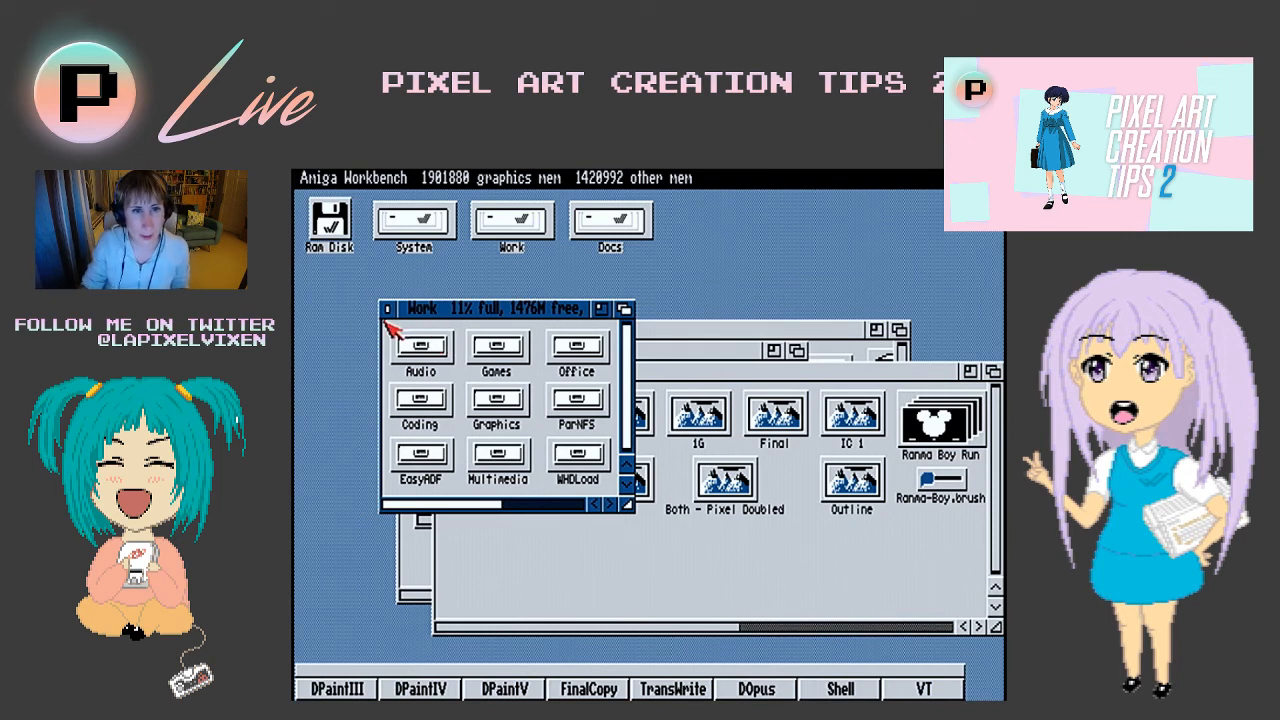
left_click(387, 316)
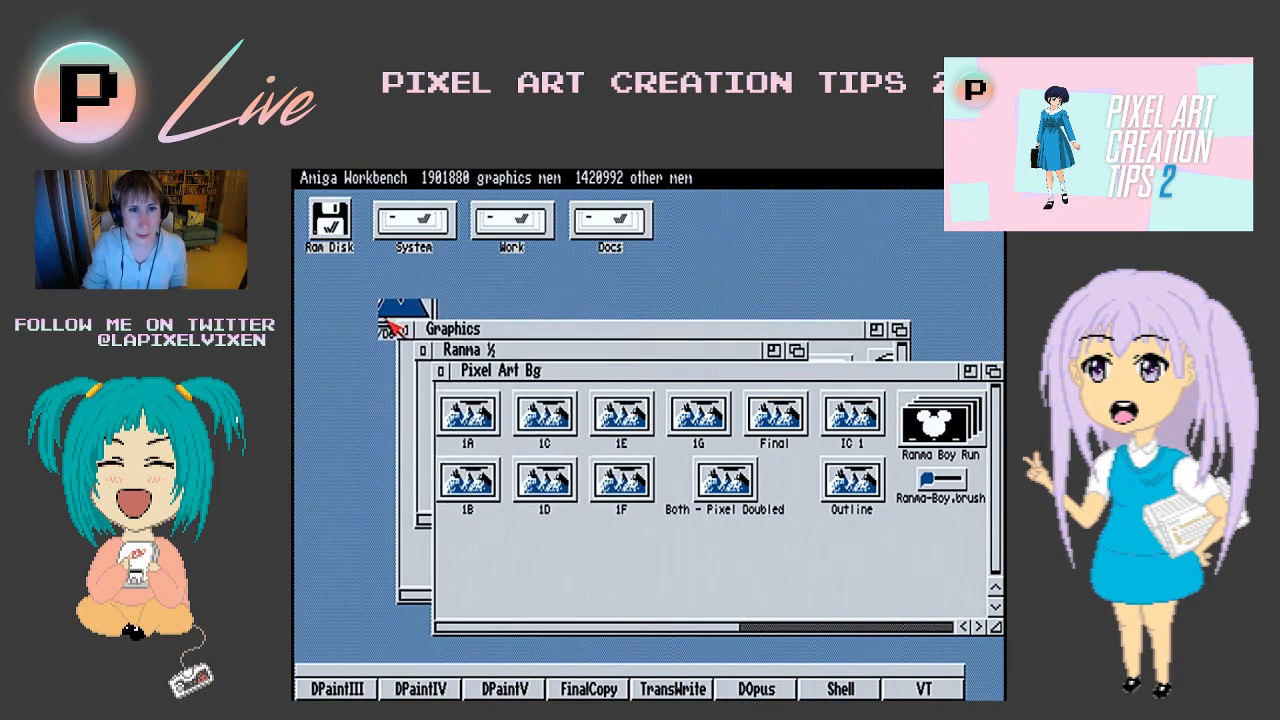
left_click(440, 371)
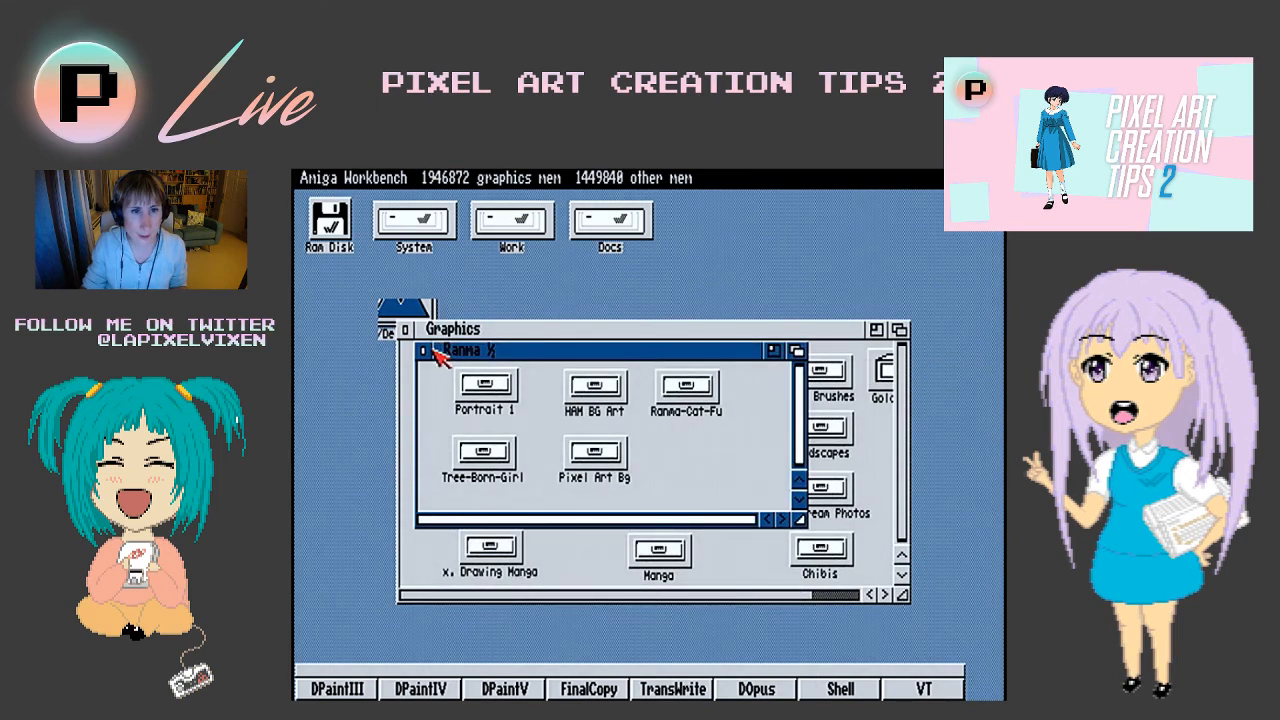
left_click(424, 351)
left_click(405, 329)
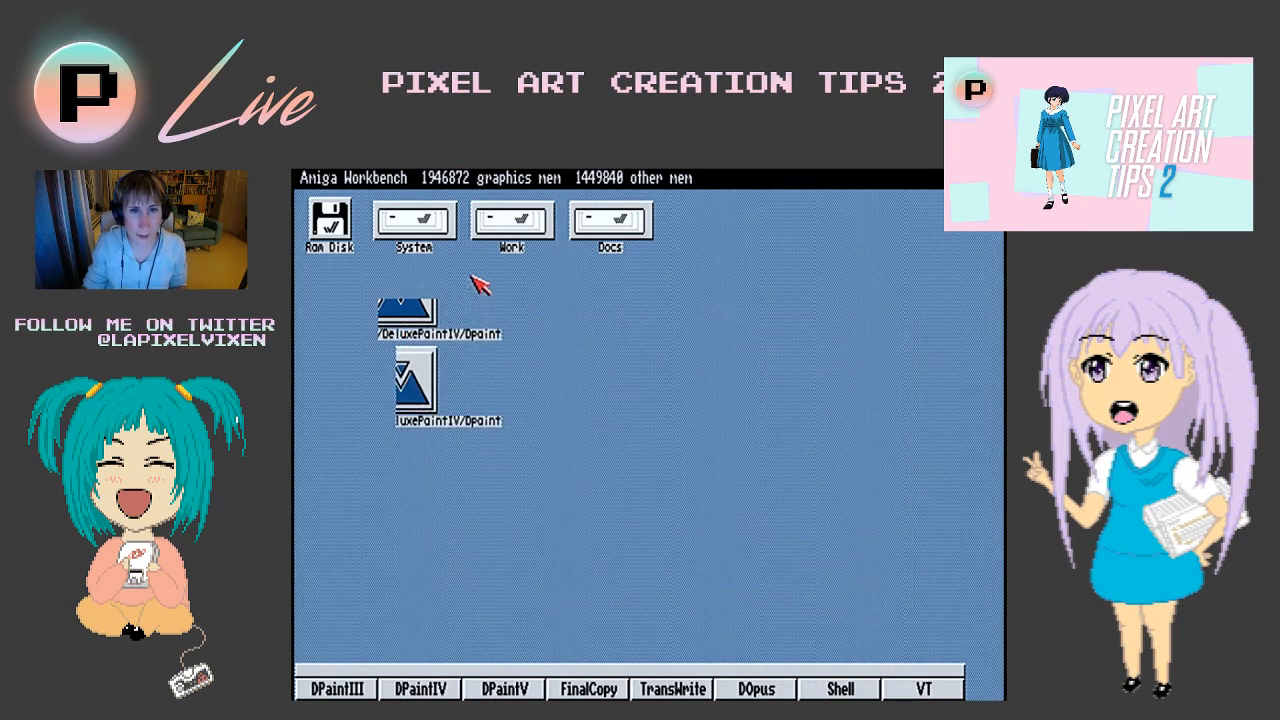
- Open the DeluxePaintIV drawer inside Graphics on the Work disk and bring its Dpaint icon into view
double_click(494, 225)
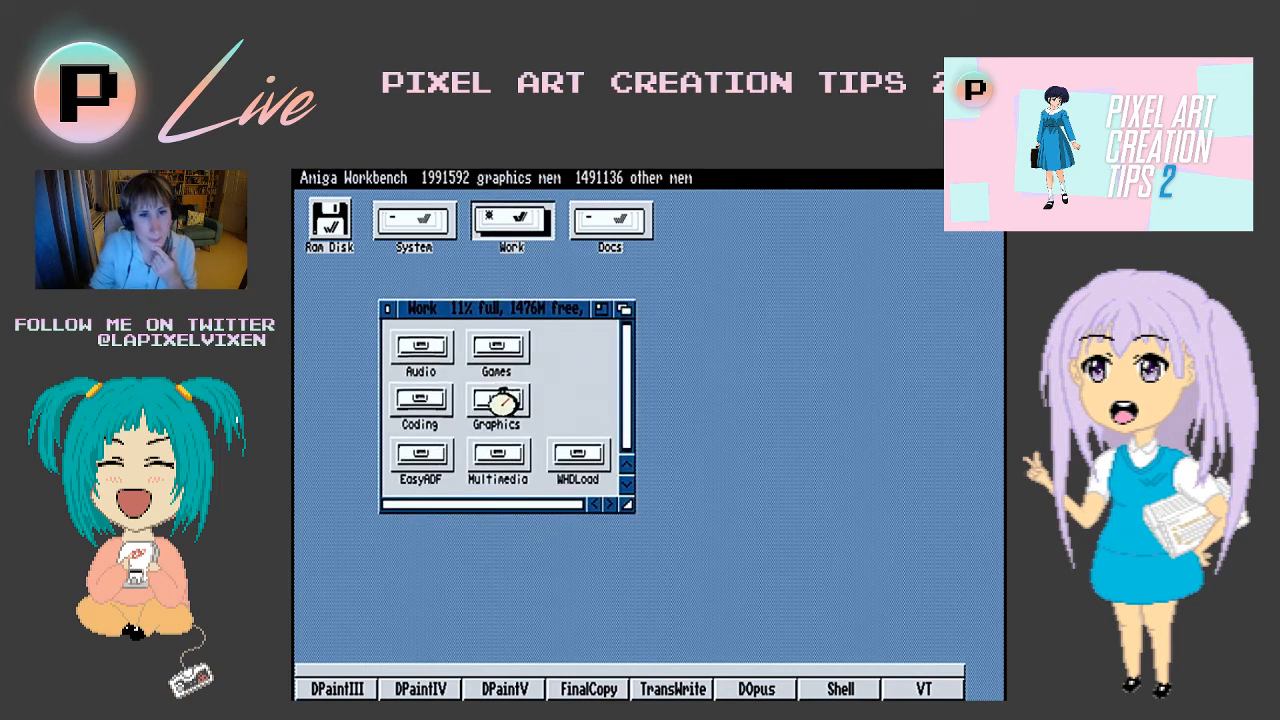
double_click(498, 401)
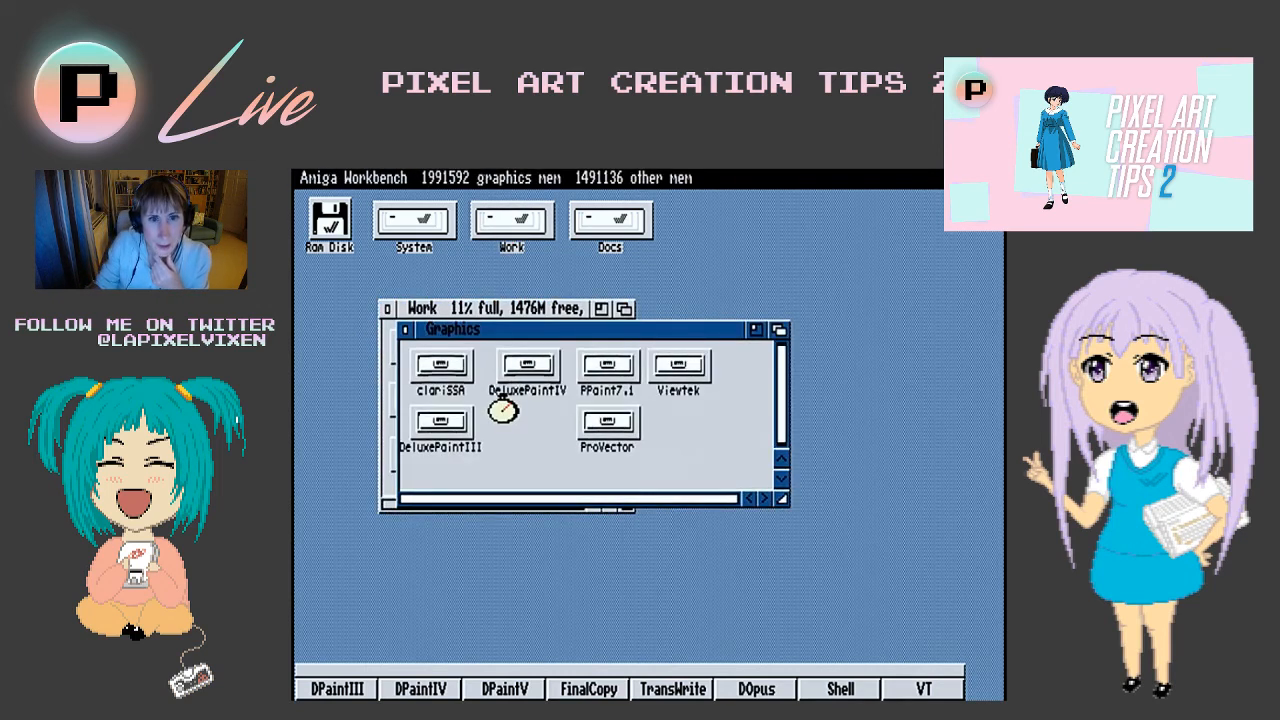
double_click(531, 370)
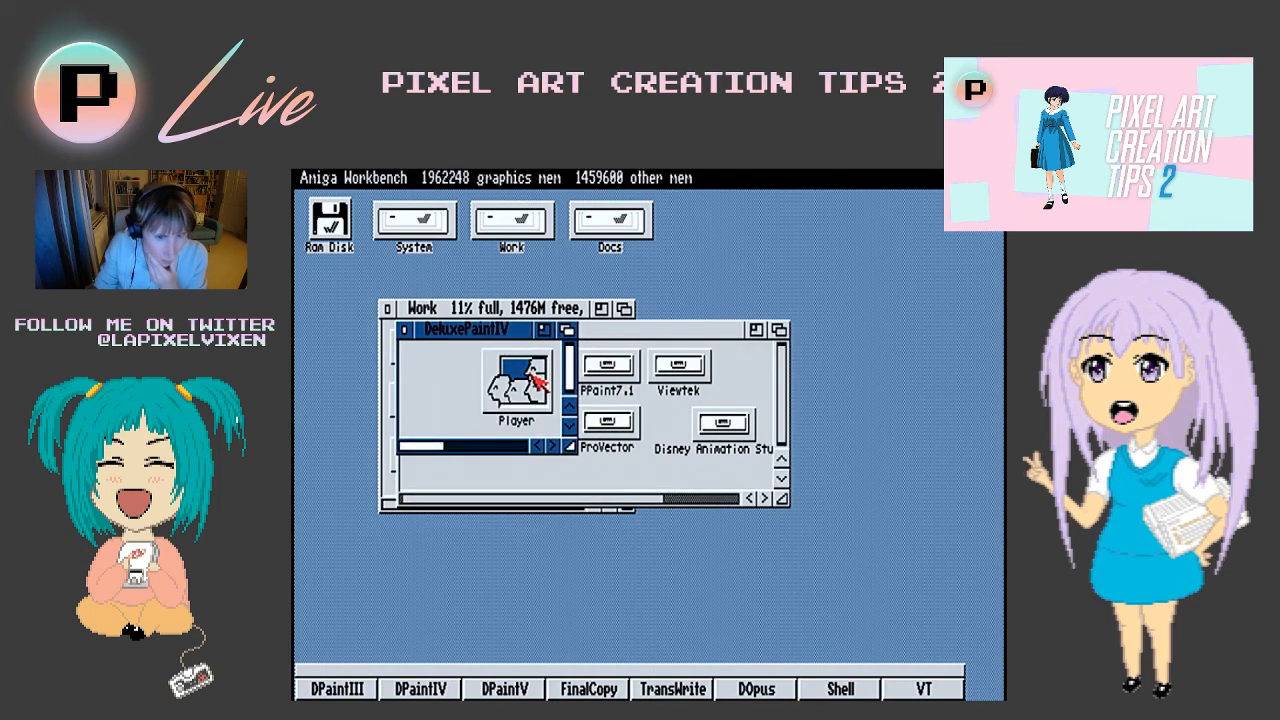
double_click(531, 374)
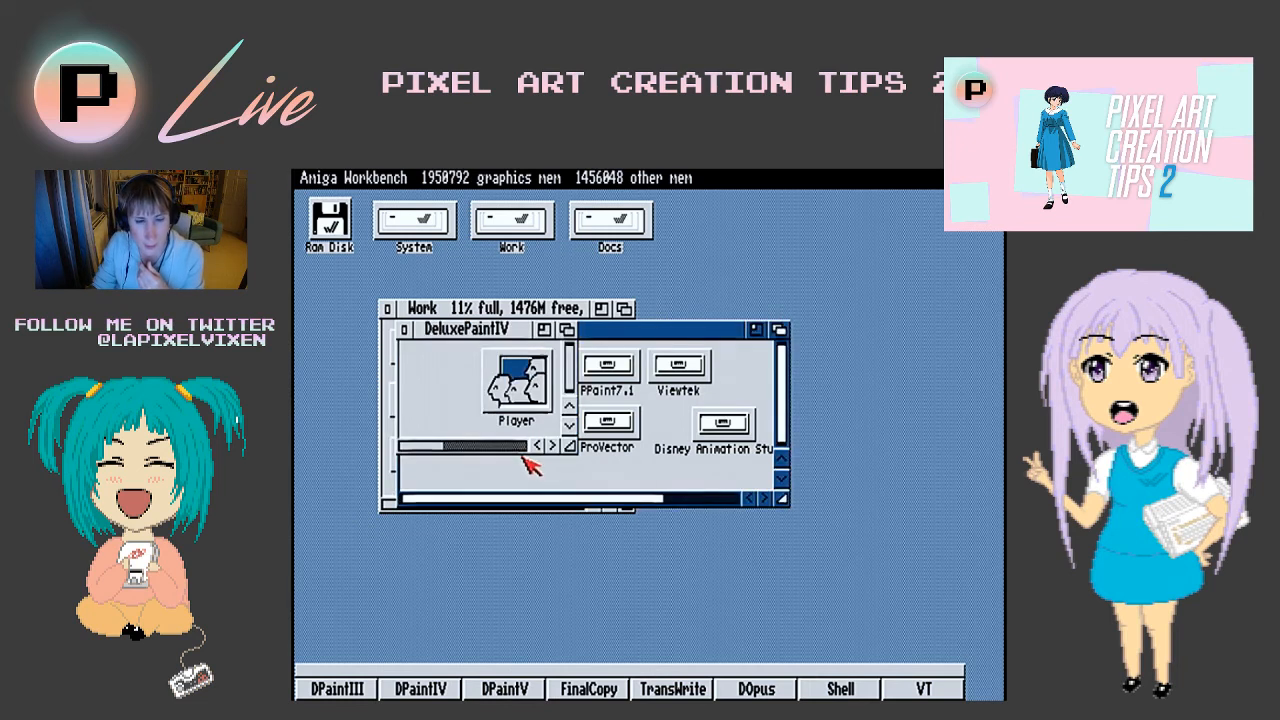
left_click(525, 446)
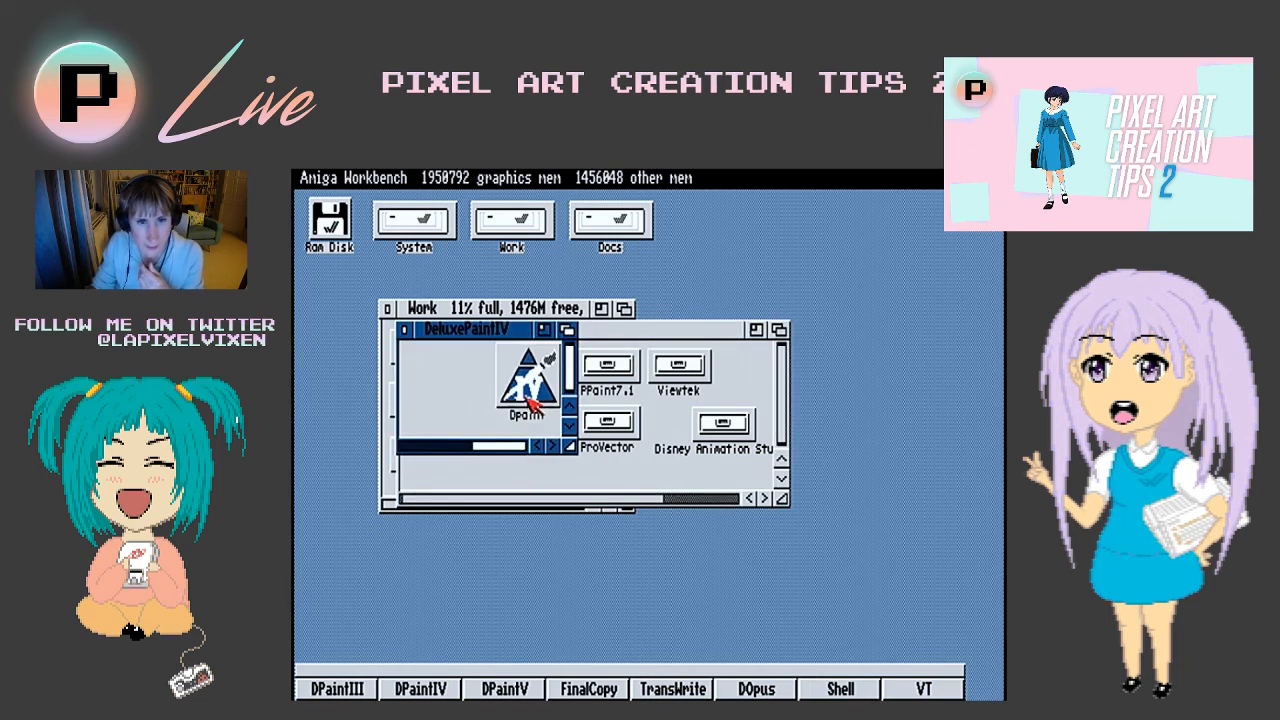
- Examine the tool types in the DeluxePaintIV Dpaint icon's information, and leave without saving
double_click(527, 408)
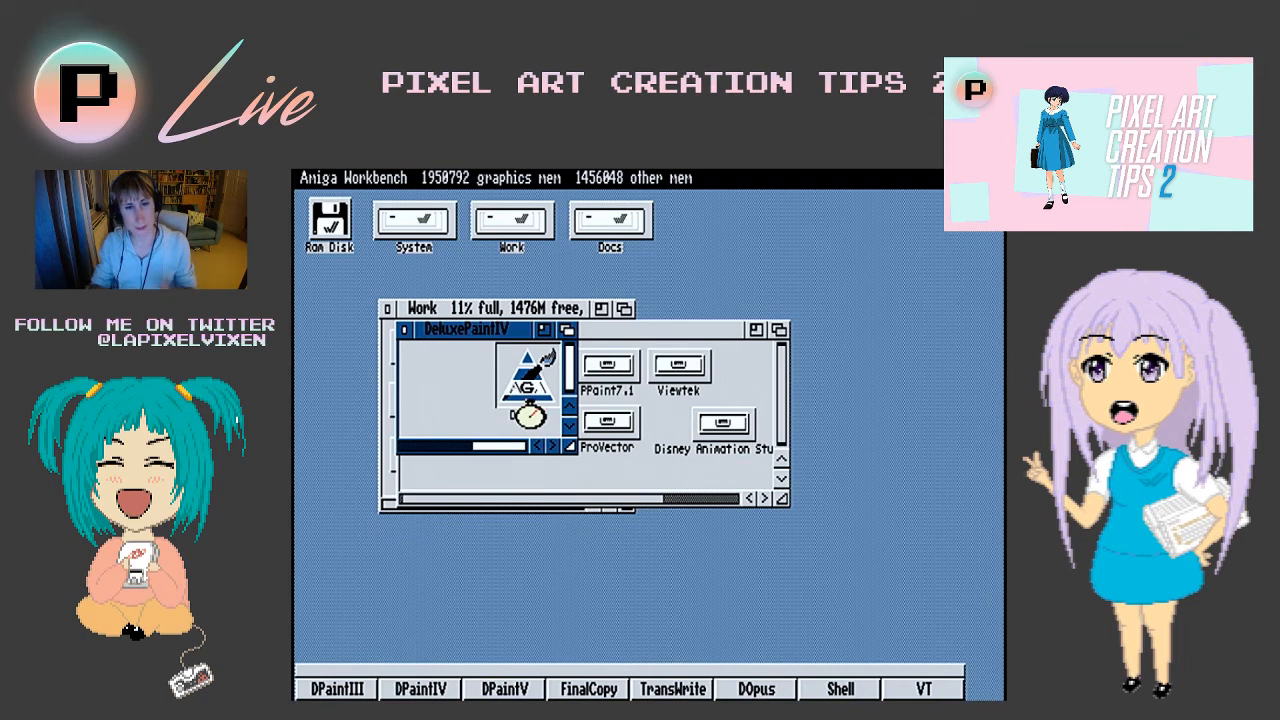
key("super+i")
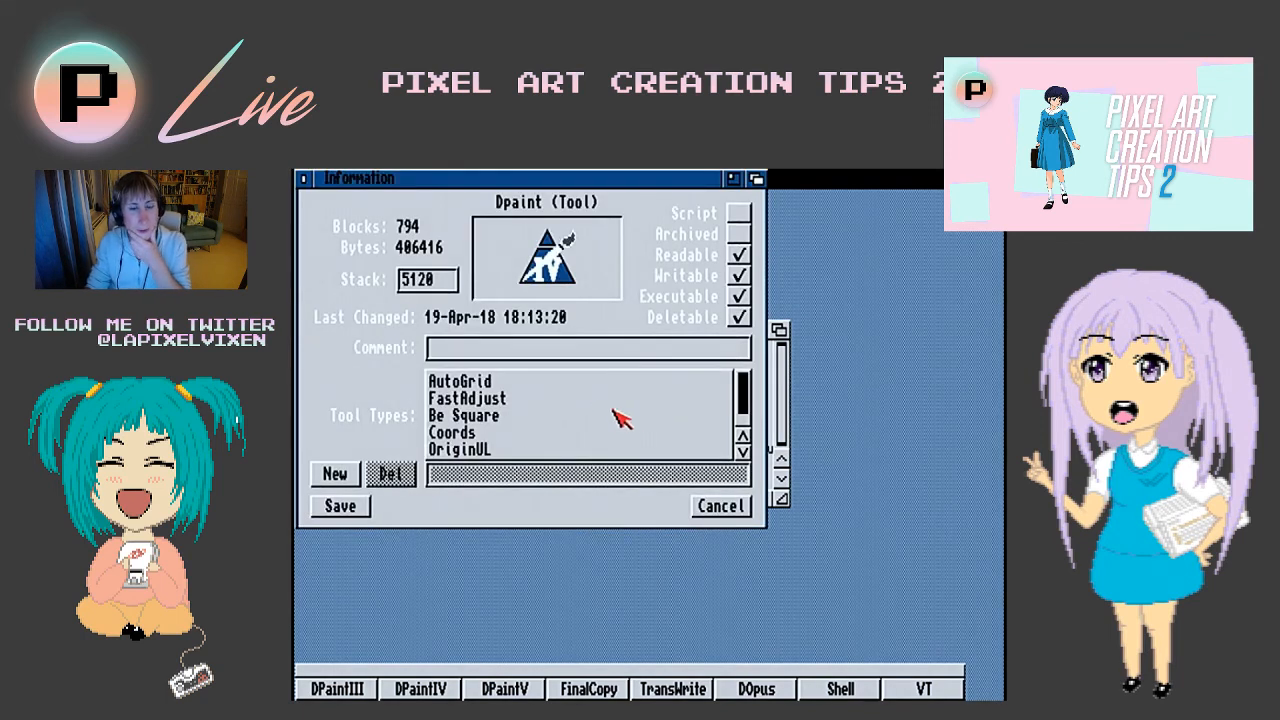
left_click(744, 426)
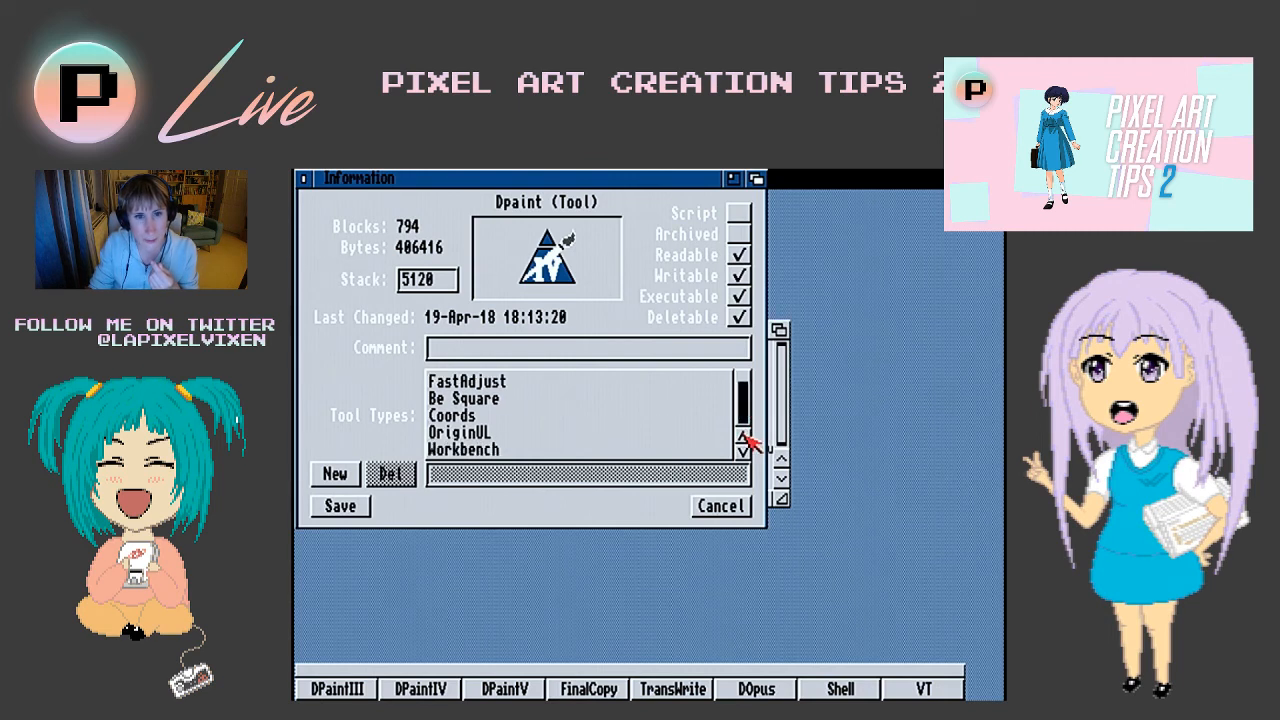
left_click(737, 507)
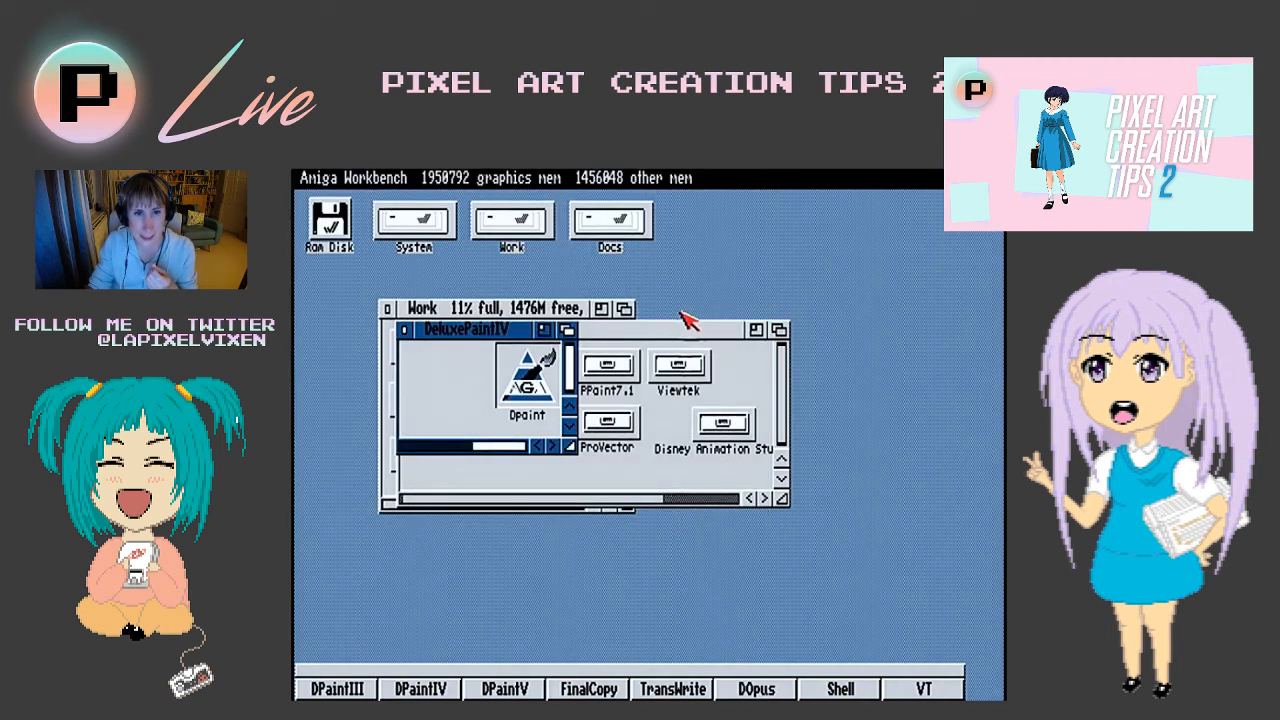
- Bring the Work window forward, return to its Graphics drawer and open the DPaintV drawer
left_click(624, 309)
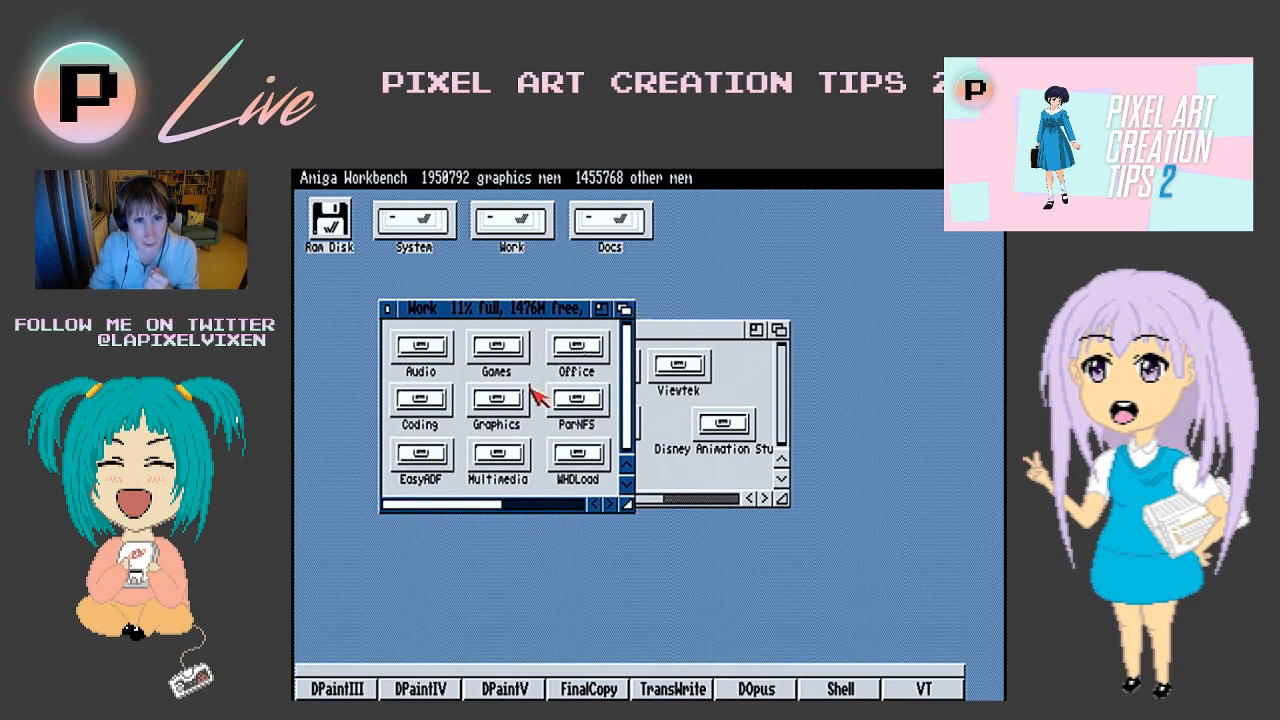
double_click(482, 403)
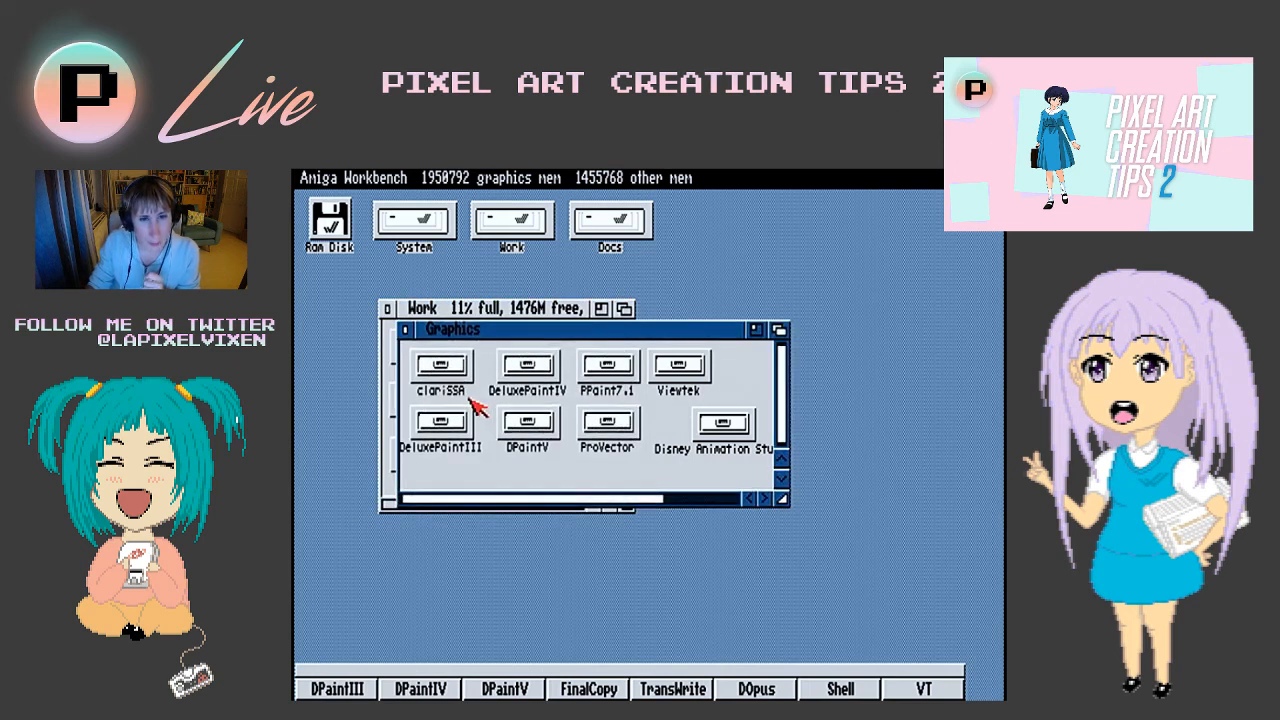
double_click(550, 415)
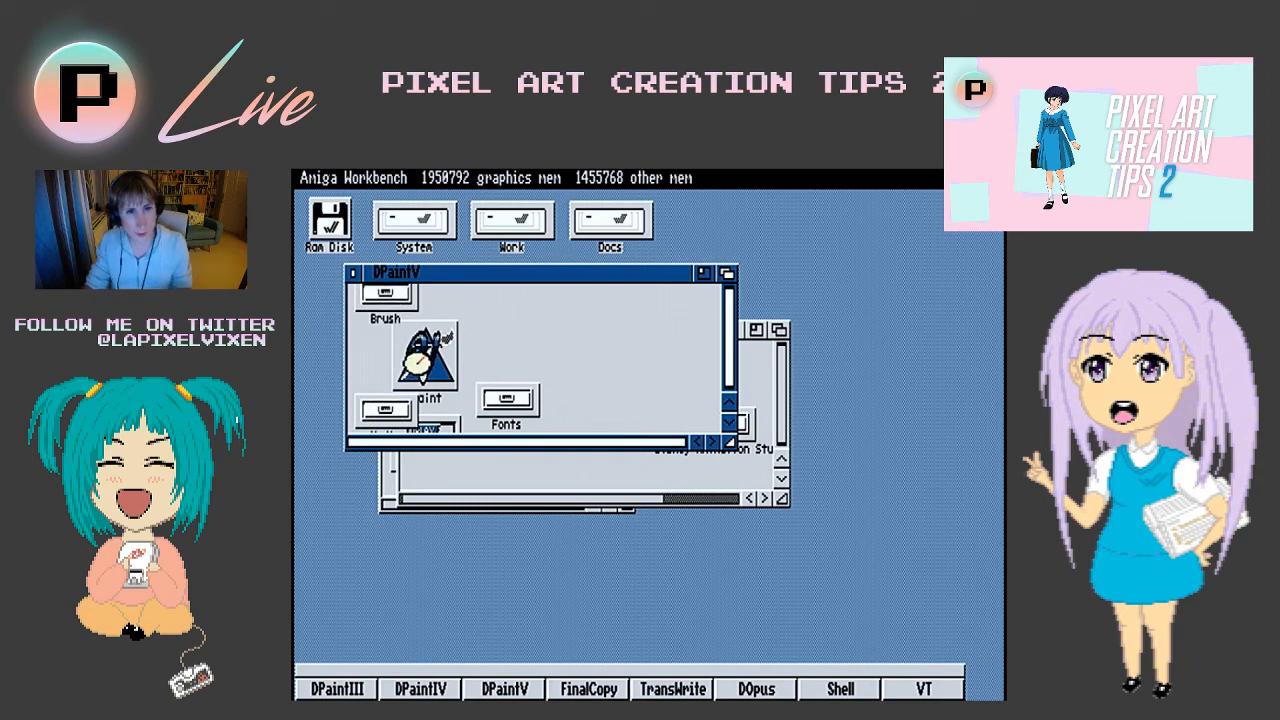
- Examine the DPaintV program icon's tool types up to NoKeyPad, cancel without saving, and close the DPaintV drawer
double_click(418, 348)
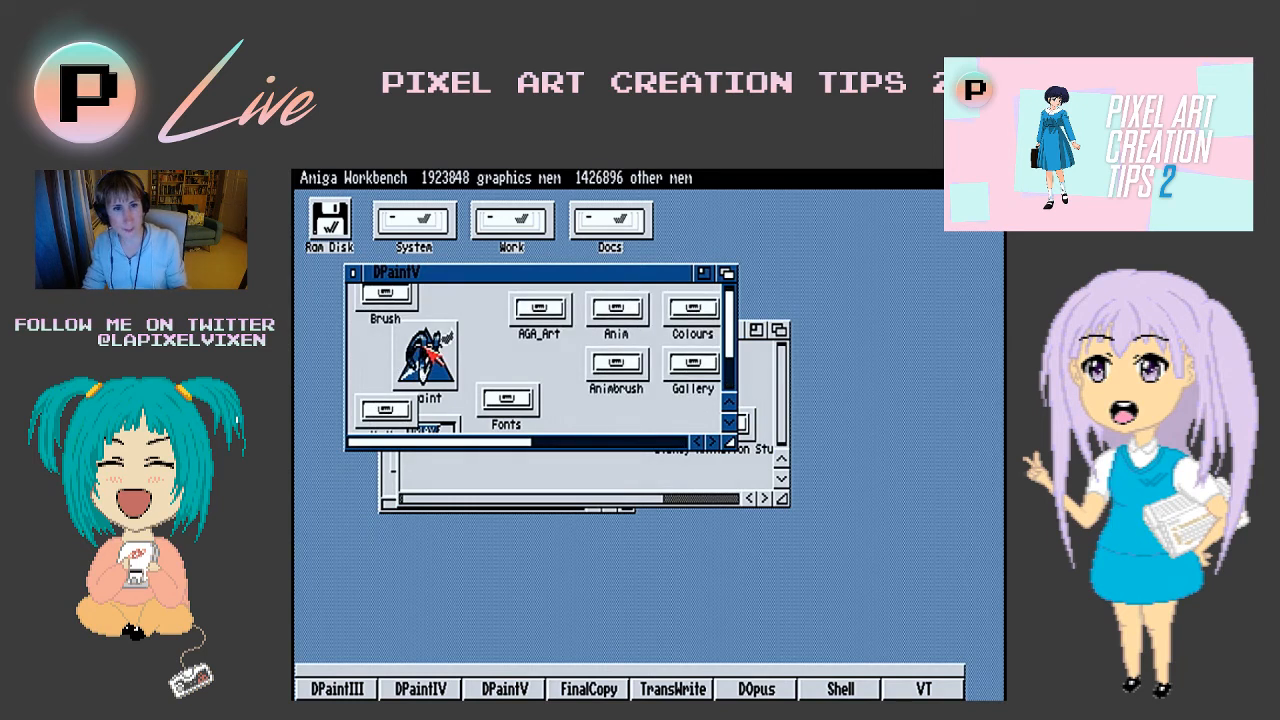
left_click(425, 348)
key("super+i")
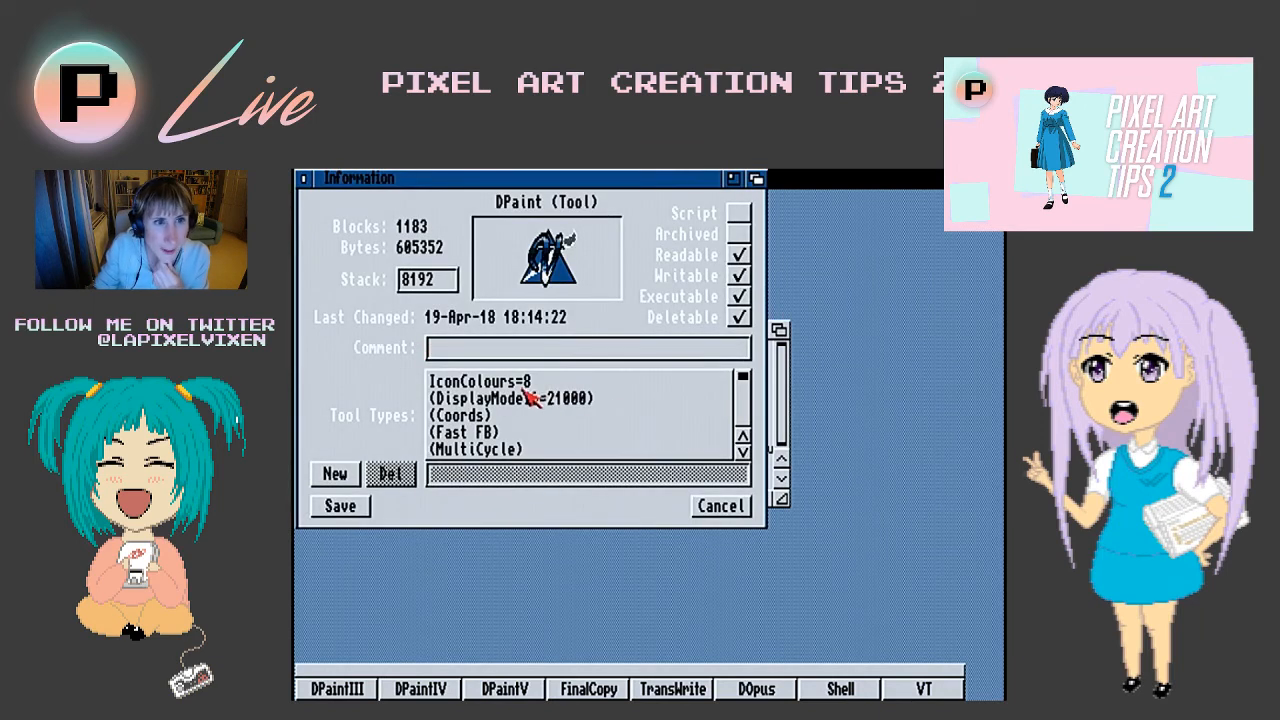
left_click(745, 421)
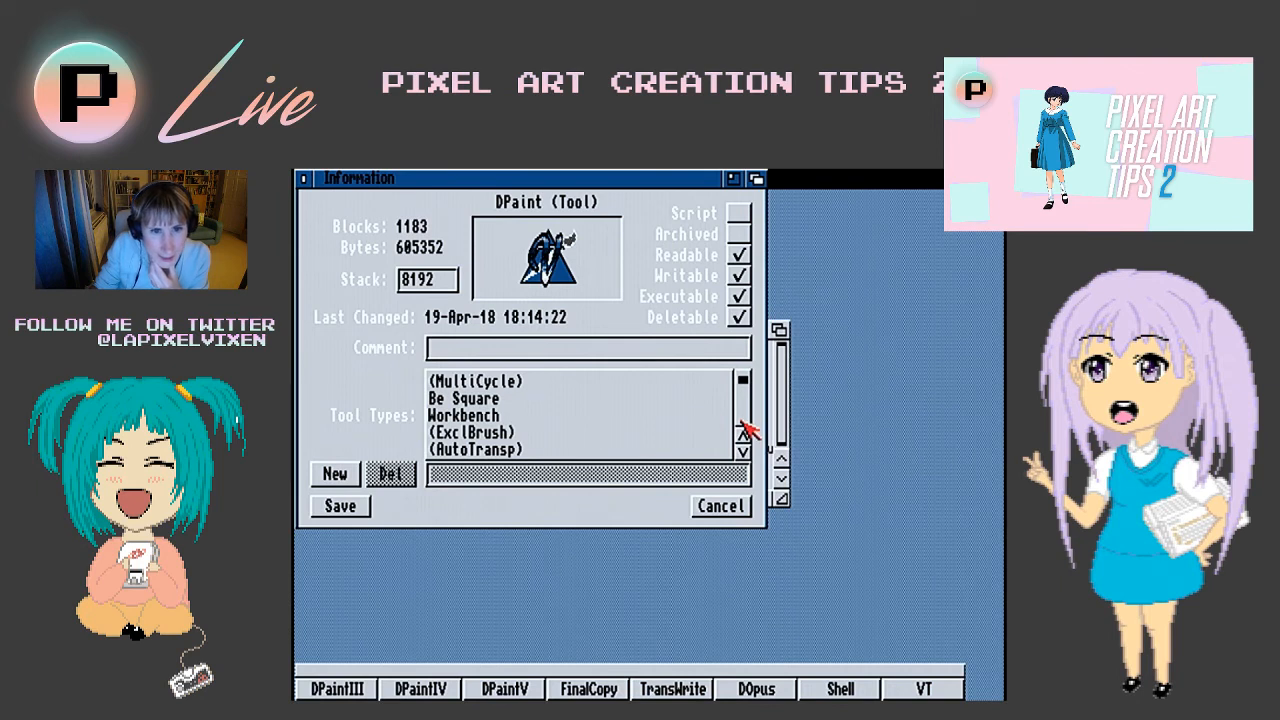
left_click(741, 423)
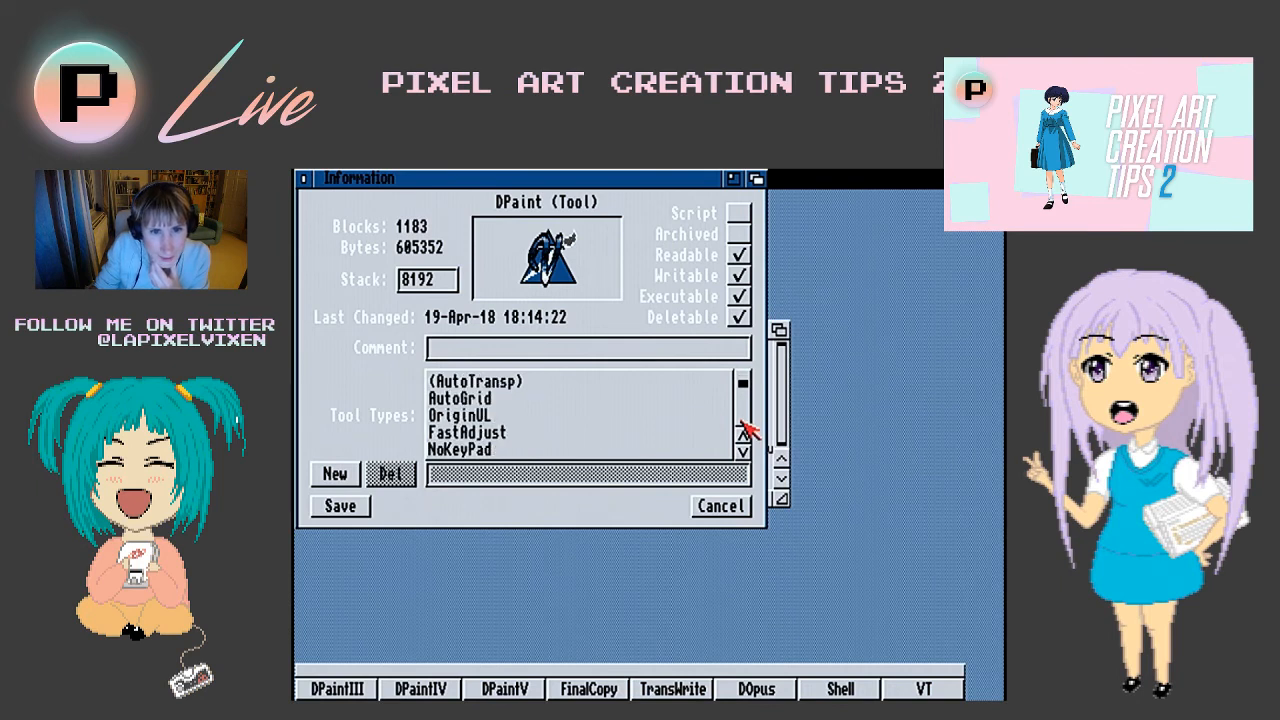
left_click(668, 452)
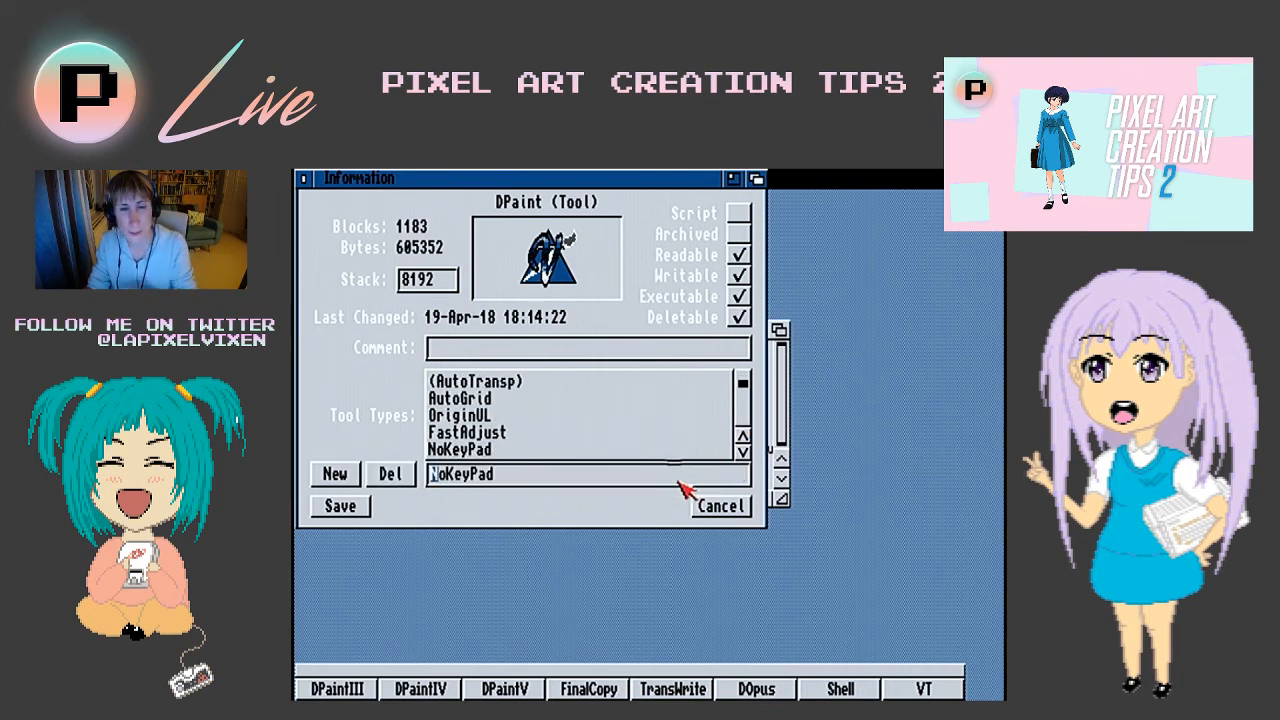
left_click(717, 507)
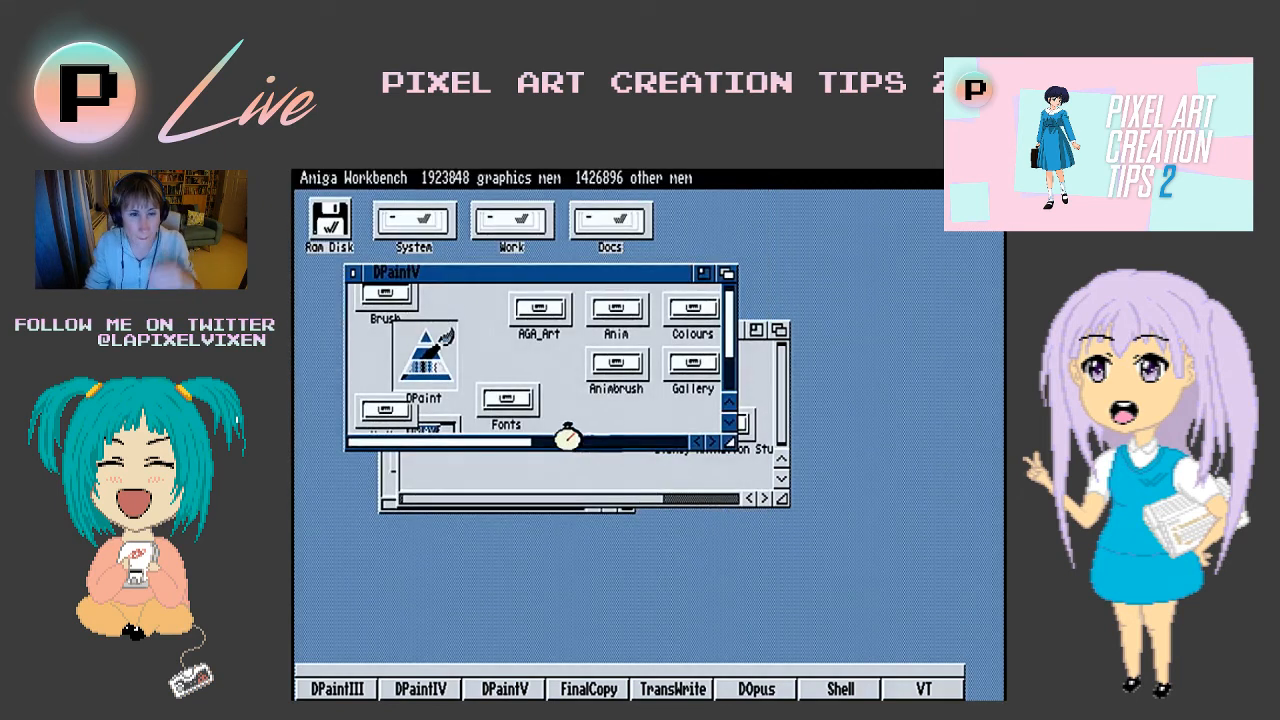
left_click(353, 272)
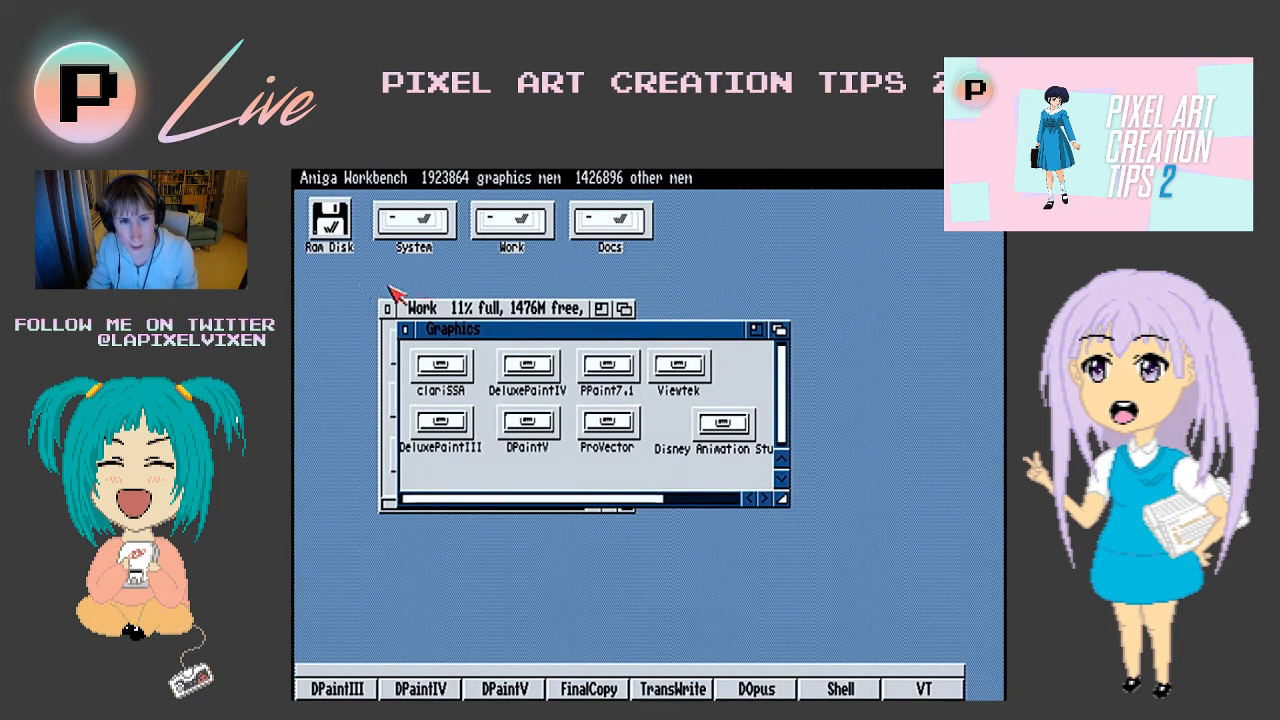
- Add a NoKeyPad tool type to the Dpaint icon in the DeluxePaintIV drawer and save its information
double_click(527, 368)
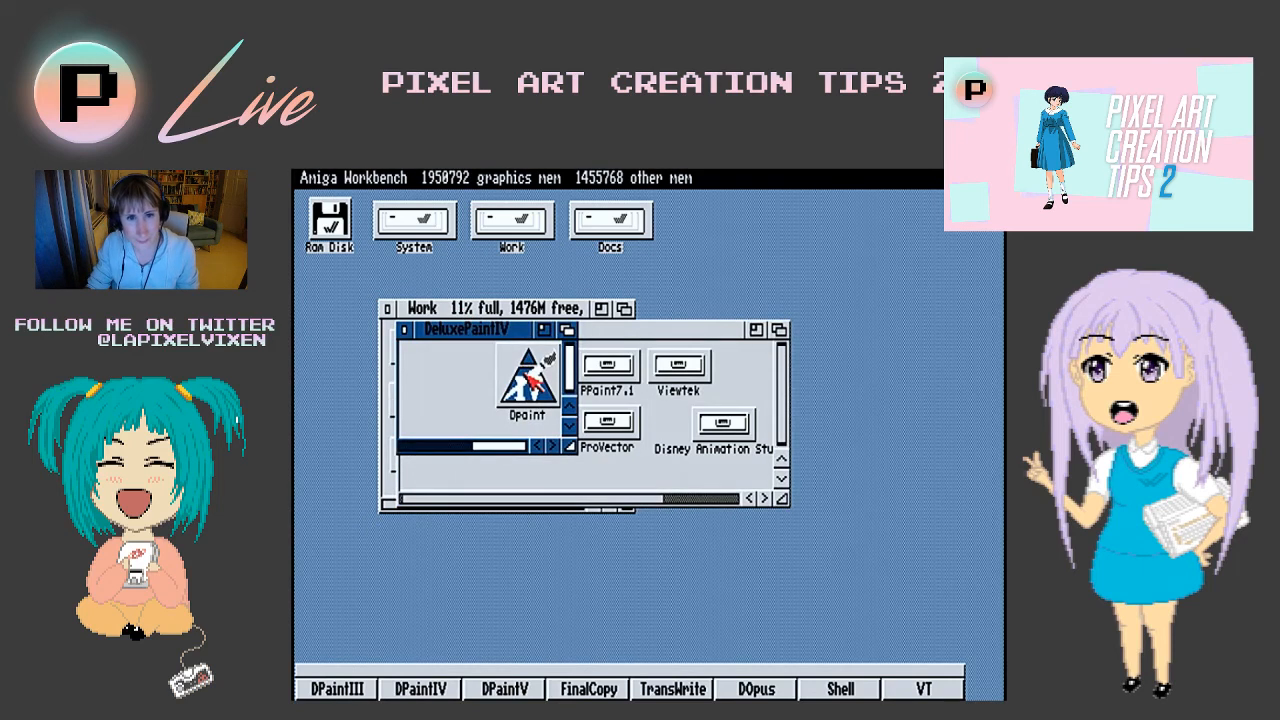
key("super+i")
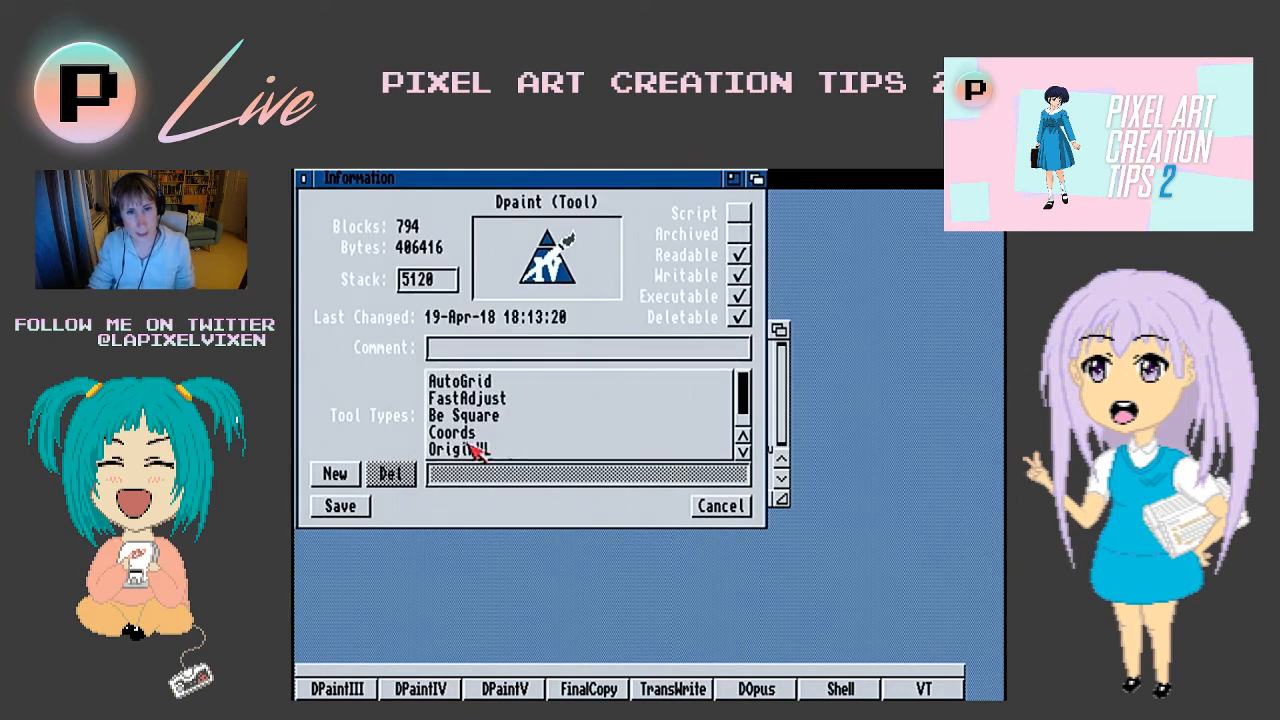
left_click(345, 474)
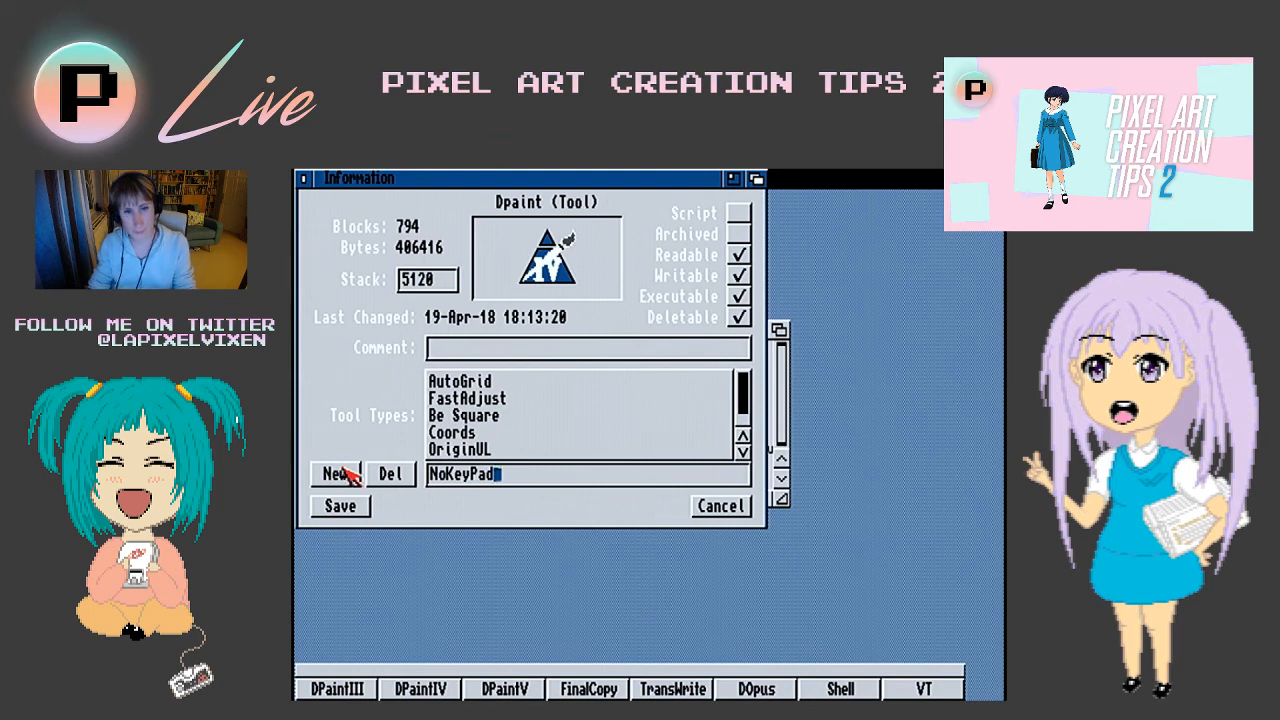
type("NoKeyPad")
key("Return")
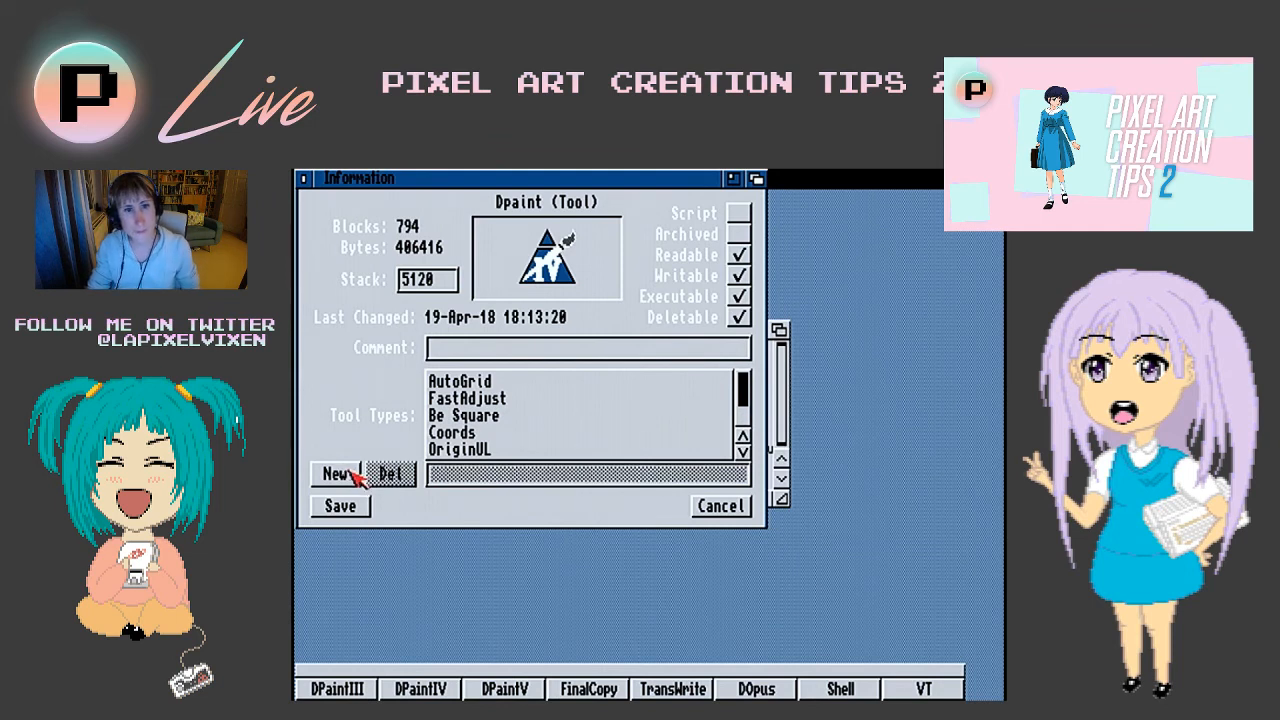
left_click(745, 421)
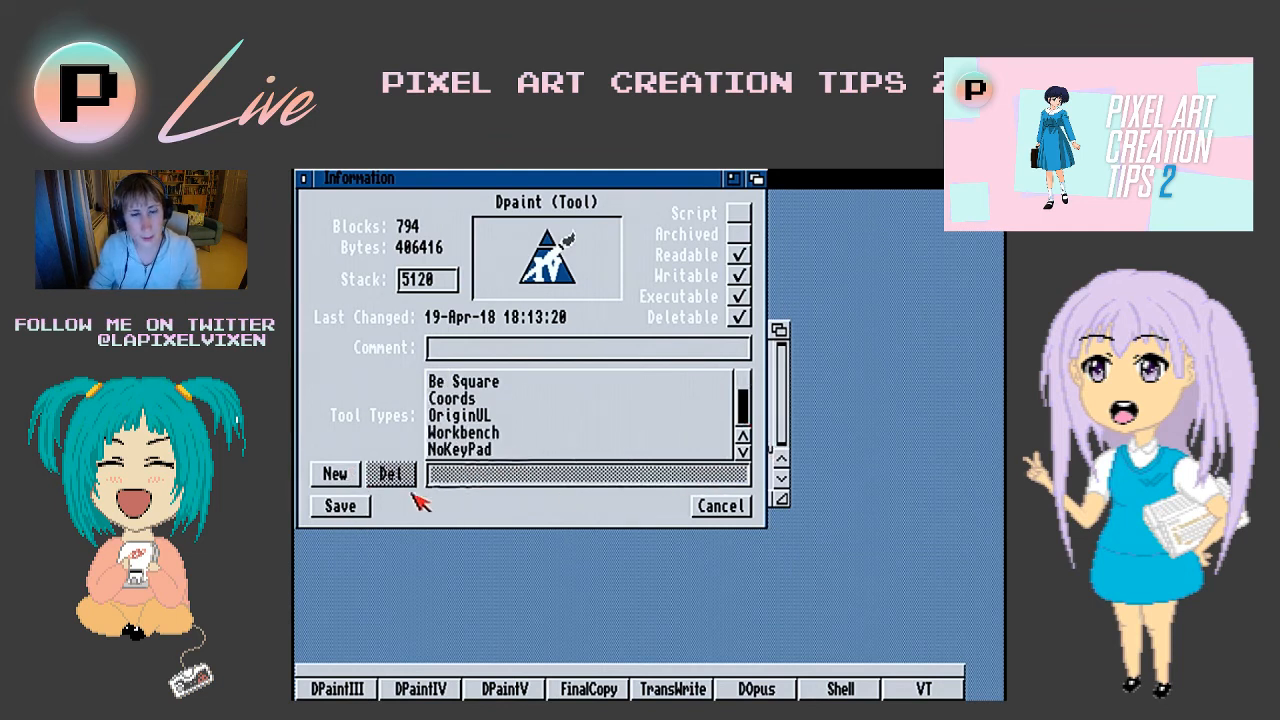
left_click(352, 512)
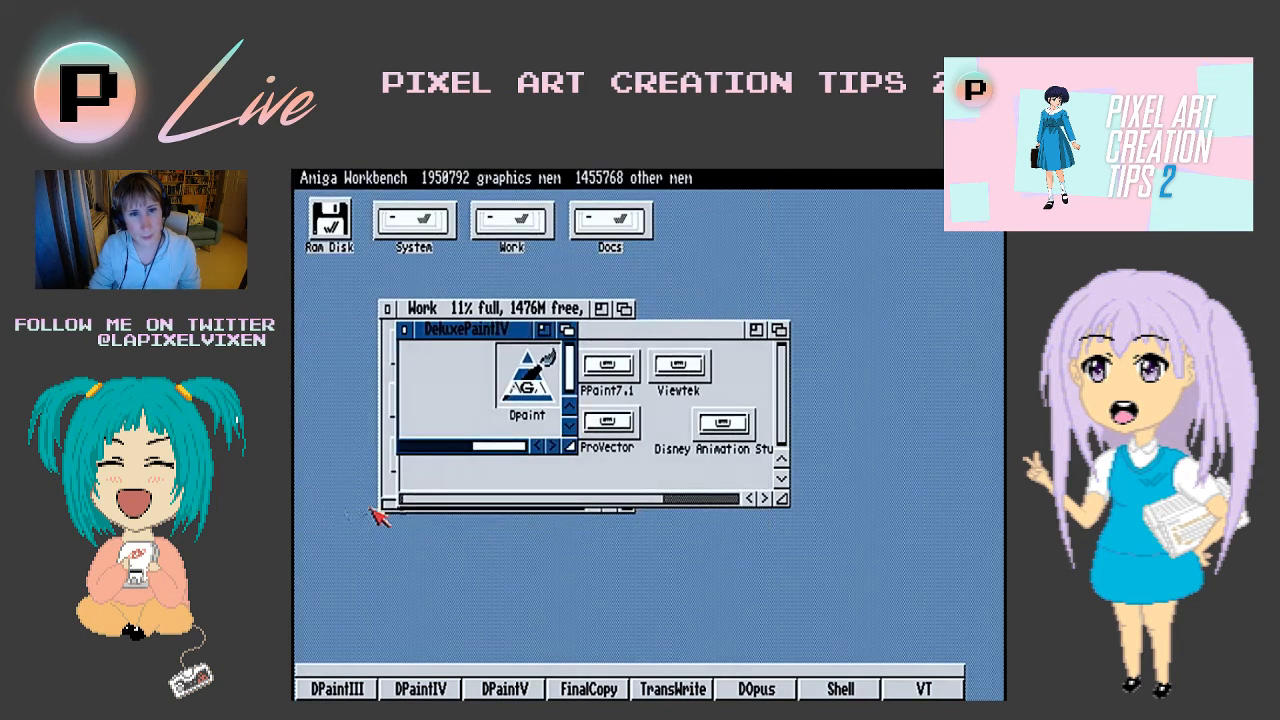
- Launch Dpaint from the DeluxePaintIV drawer and use the PAL:Hires 640x256 display mode with 16 colors
double_click(505, 398)
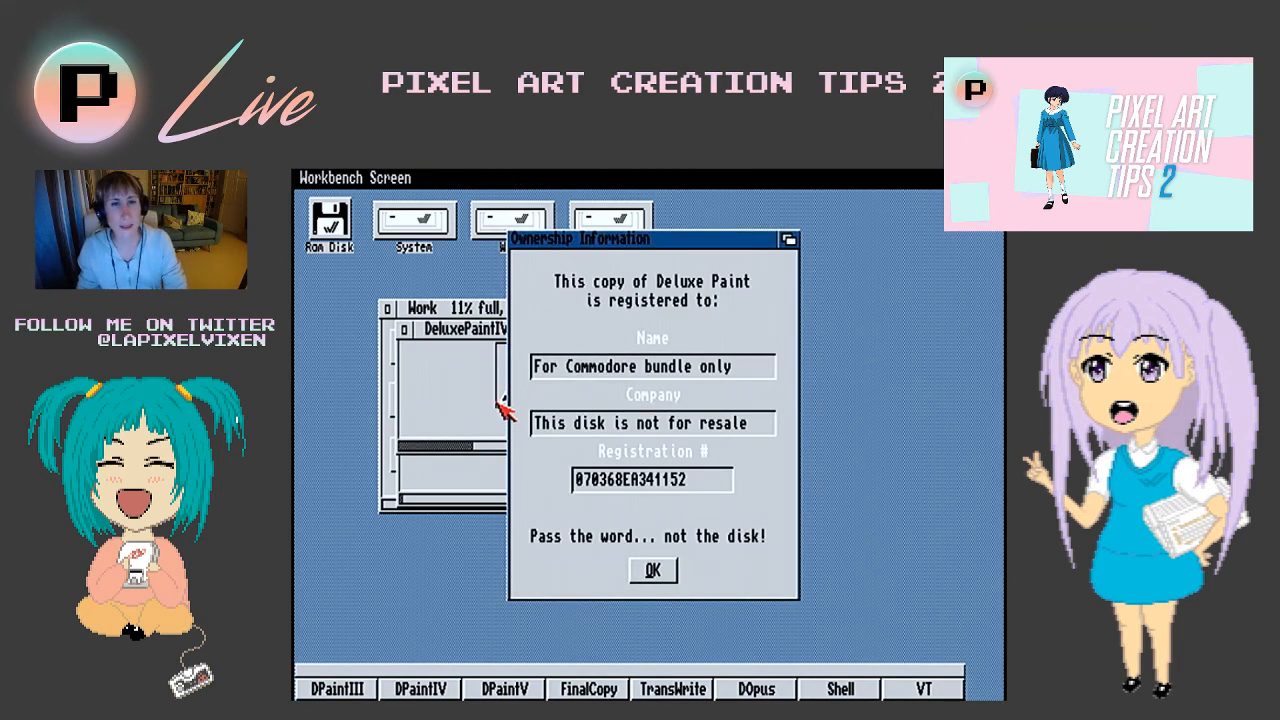
left_click(656, 575)
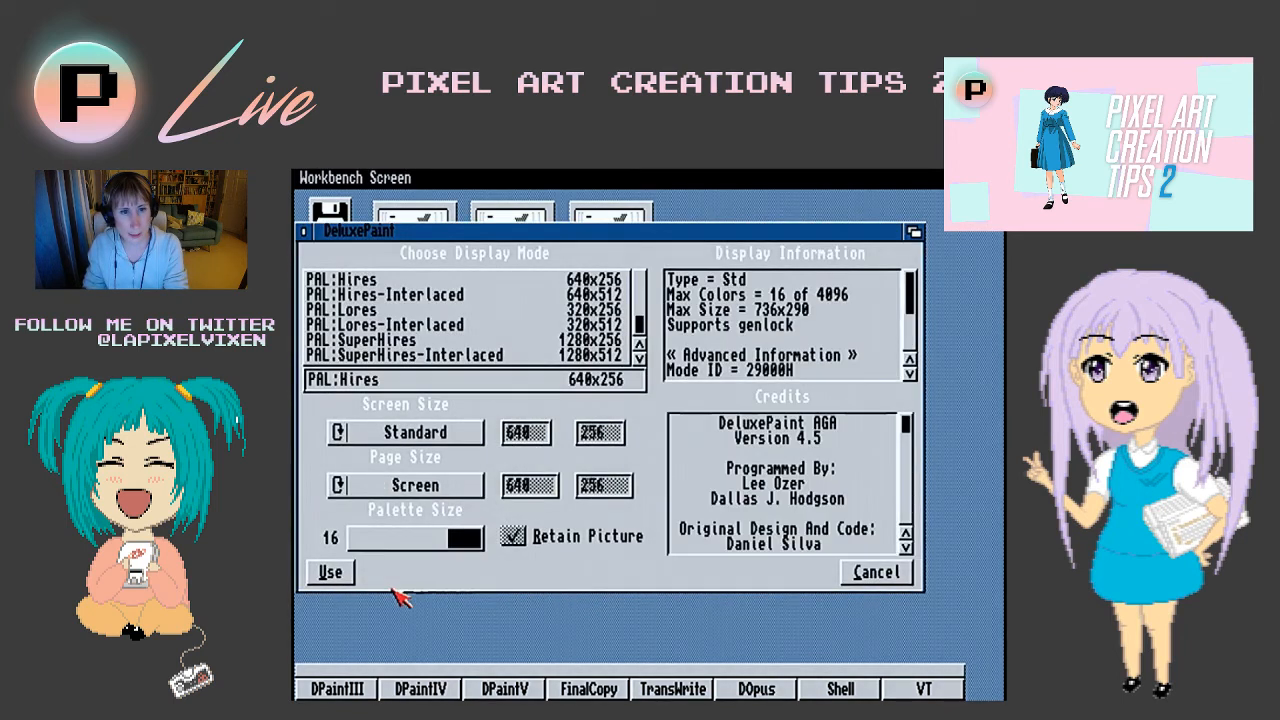
left_click(340, 580)
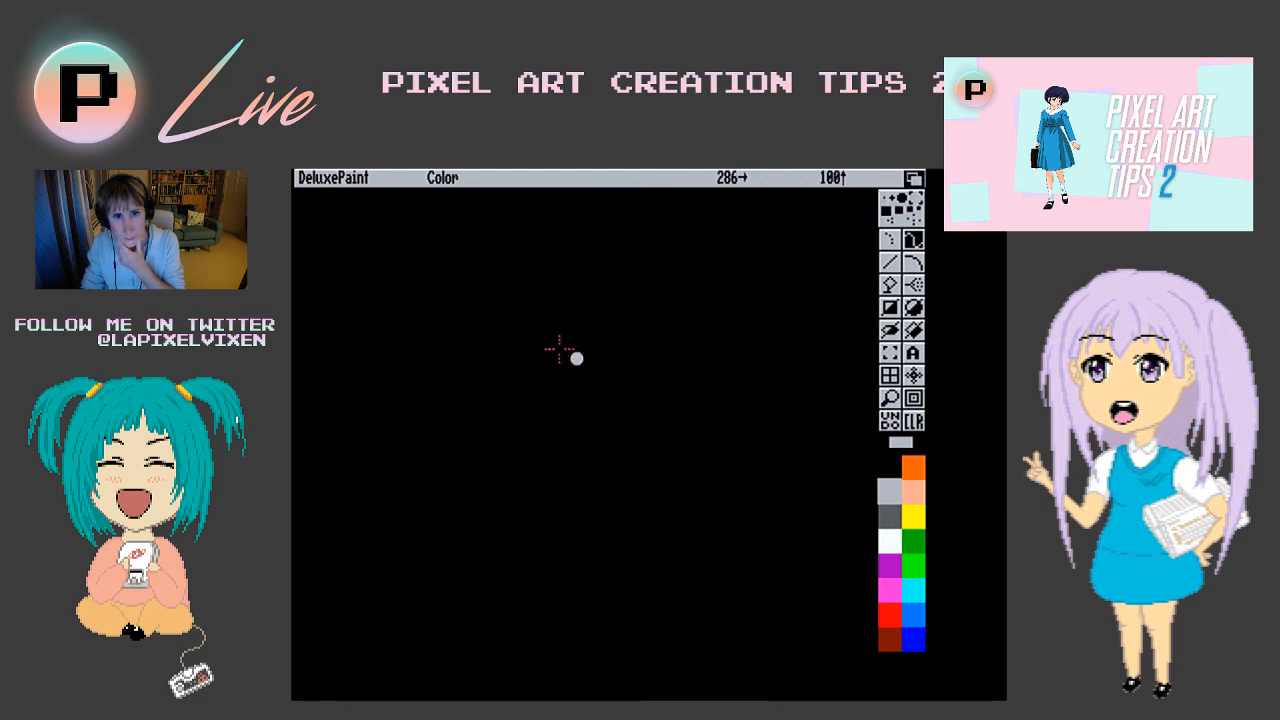
- Draw a gray smiley face with two eyes and a mouth, and pick it up as a custom brush
left_click_drag(624, 352, 624, 327)
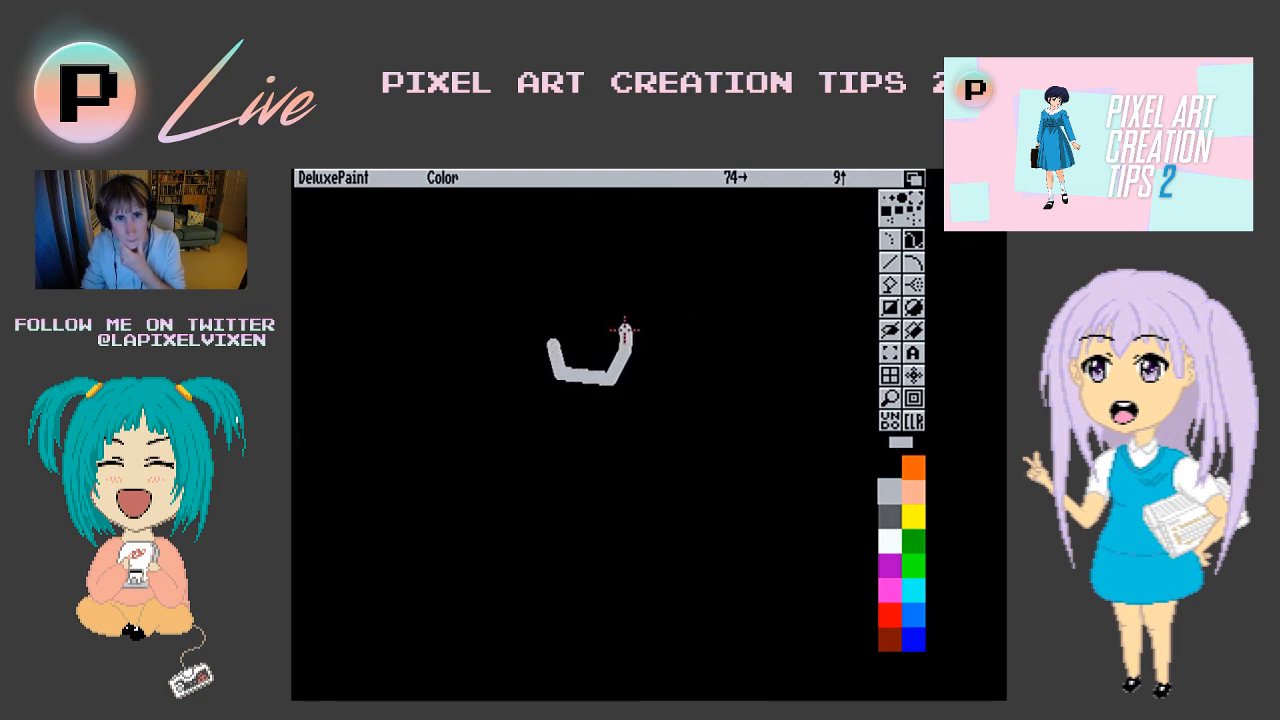
mouse_move(562, 284)
left_mouse_down()
mouse_move(572, 315)
mouse_move(610, 298)
left_mouse_up()
left_click(889, 352)
mouse_move(524, 260)
left_mouse_down()
mouse_move(681, 337)
mouse_move(666, 400)
left_mouse_up()
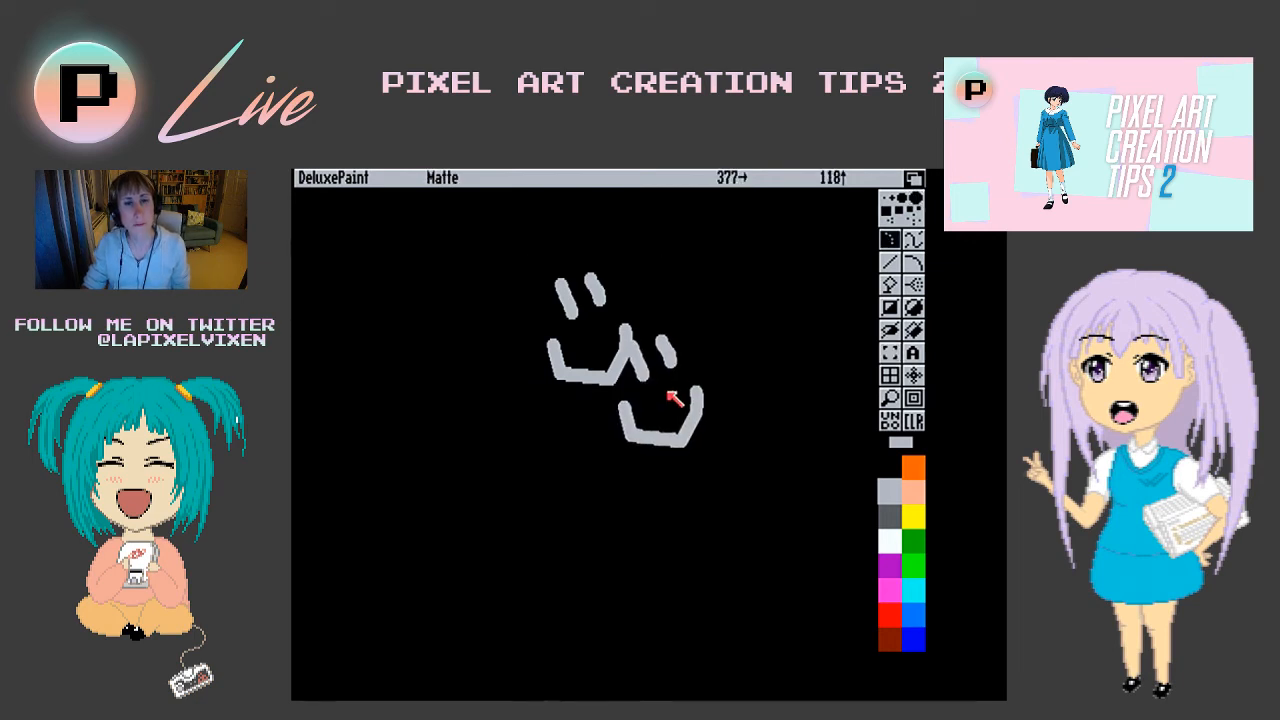
- Set the perspective grid to 100 in X and 25 in Z in the perspective settings
right_click(697, 178)
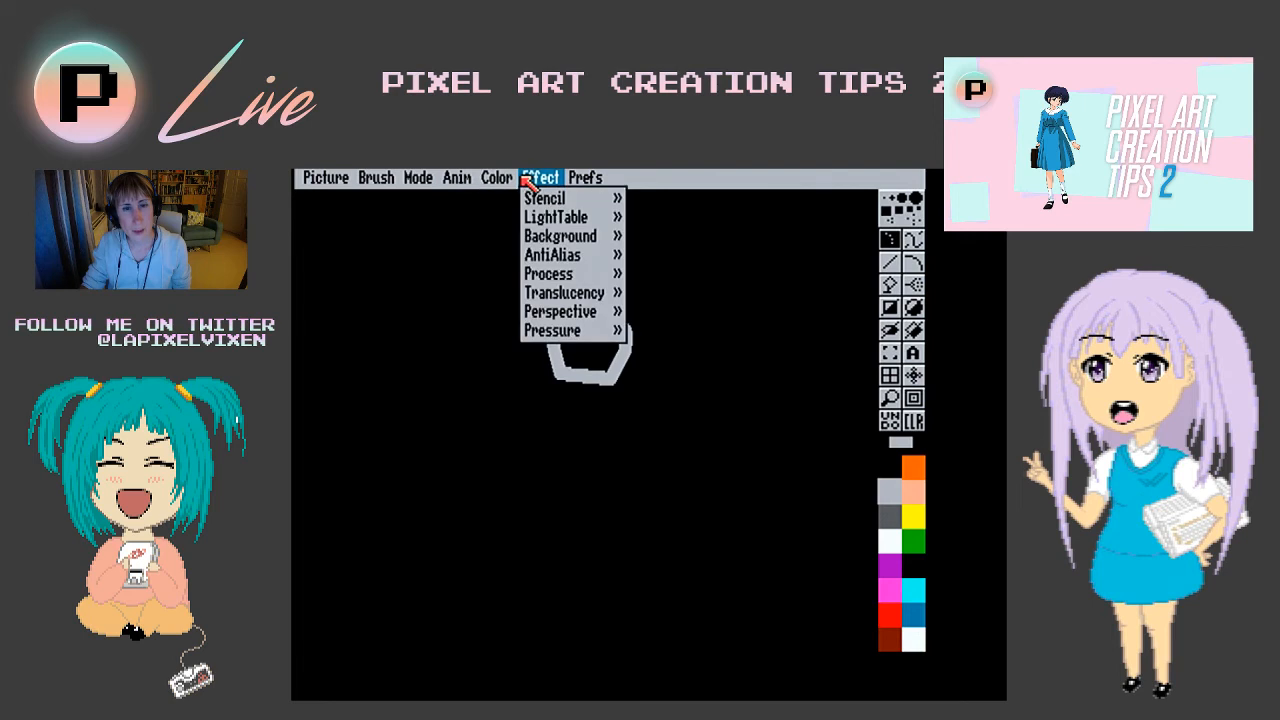
mouse_move(560, 273)
mouse_move(571, 309)
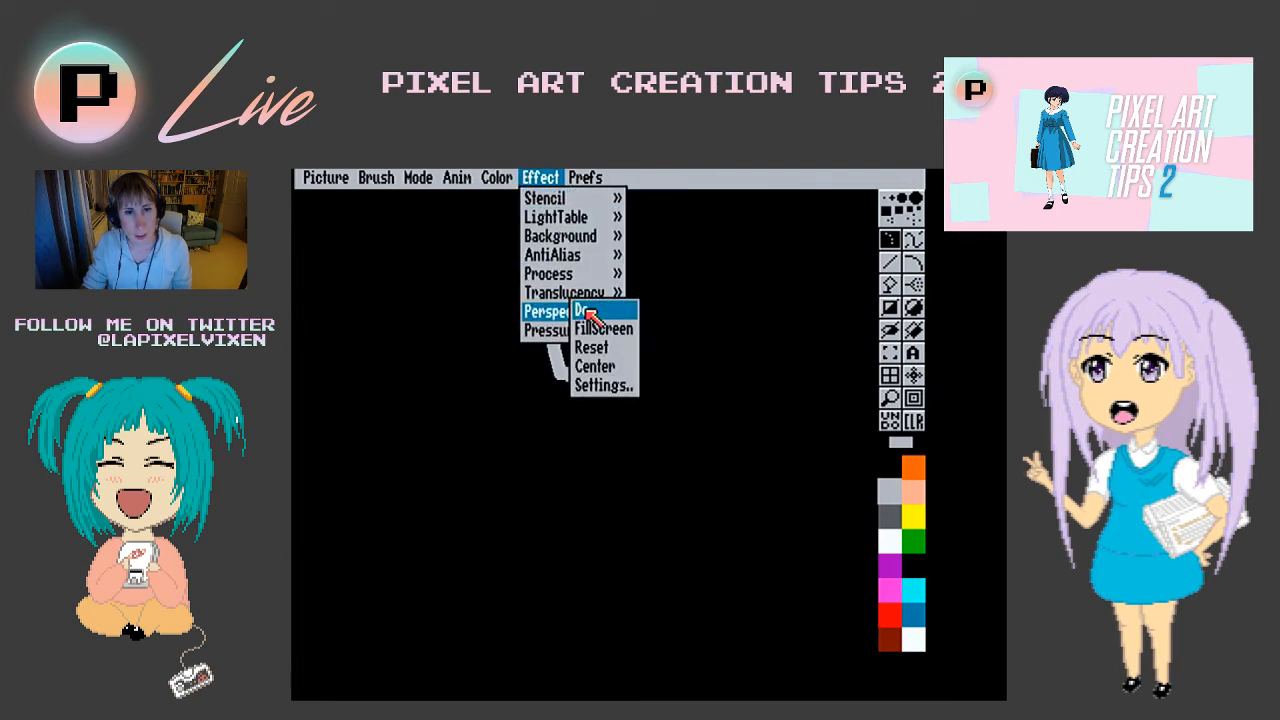
left_click(590, 386)
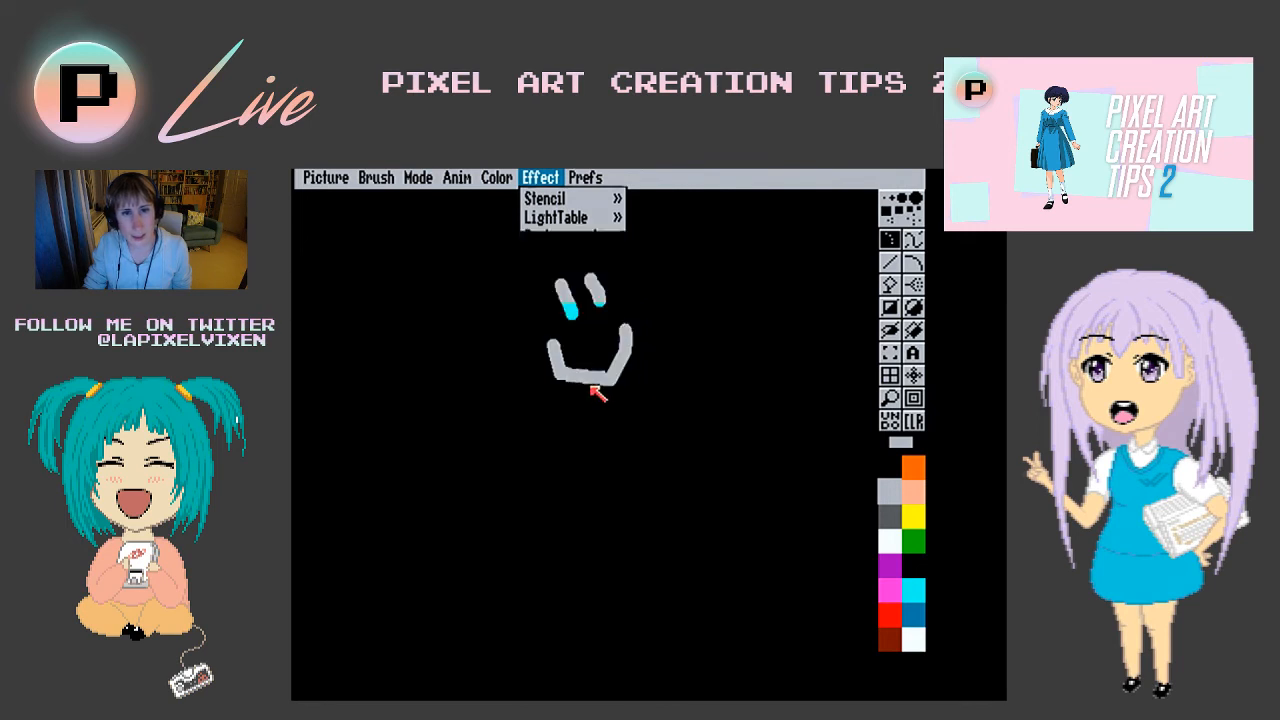
left_click(582, 376)
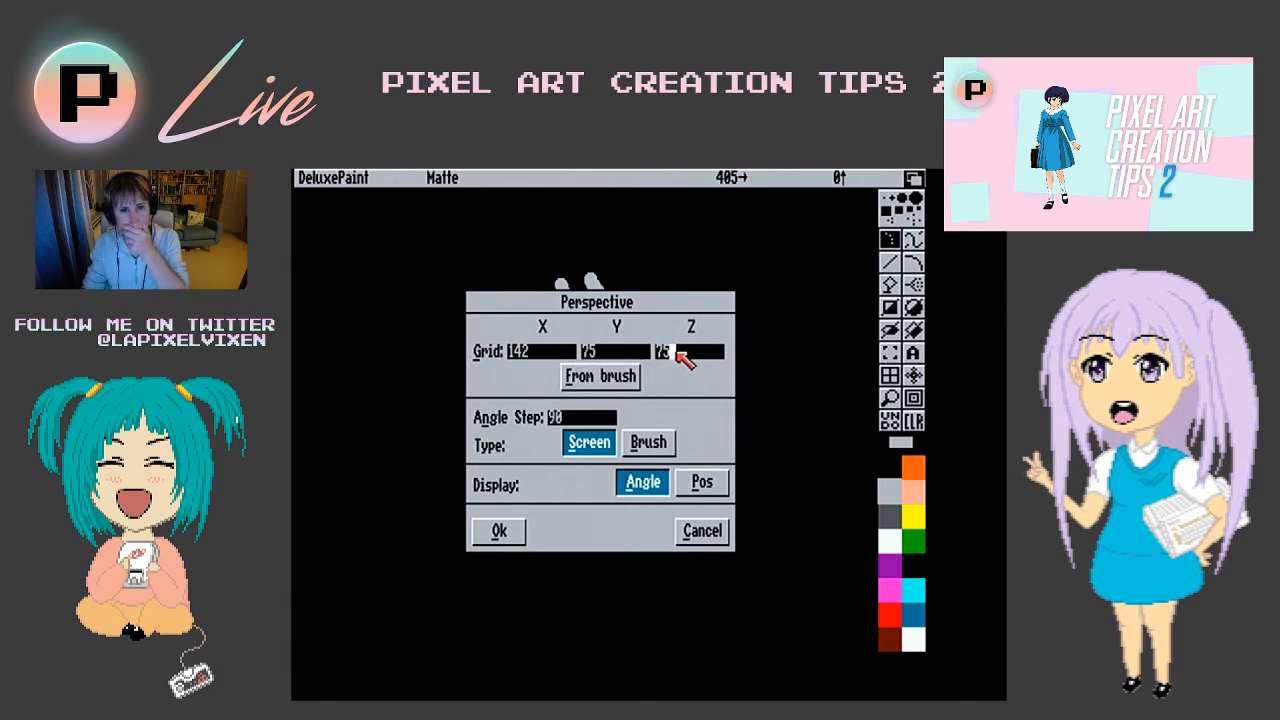
key("BackSpace")
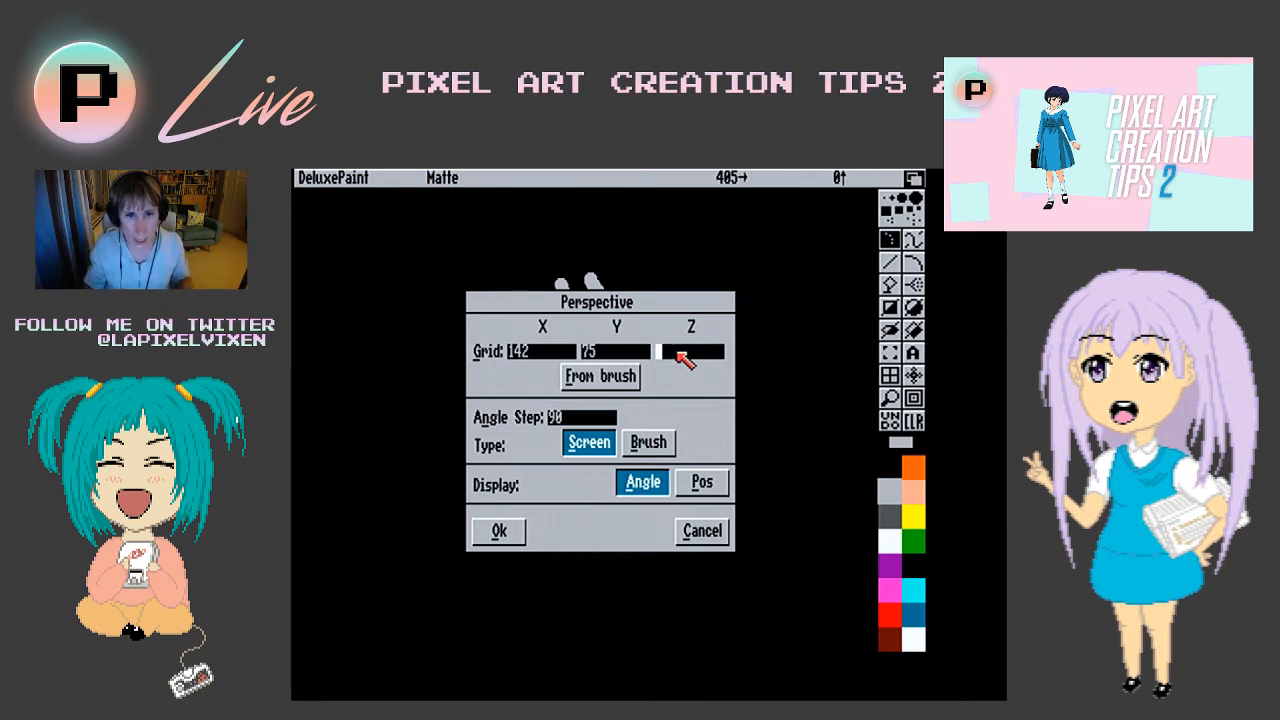
type("25")
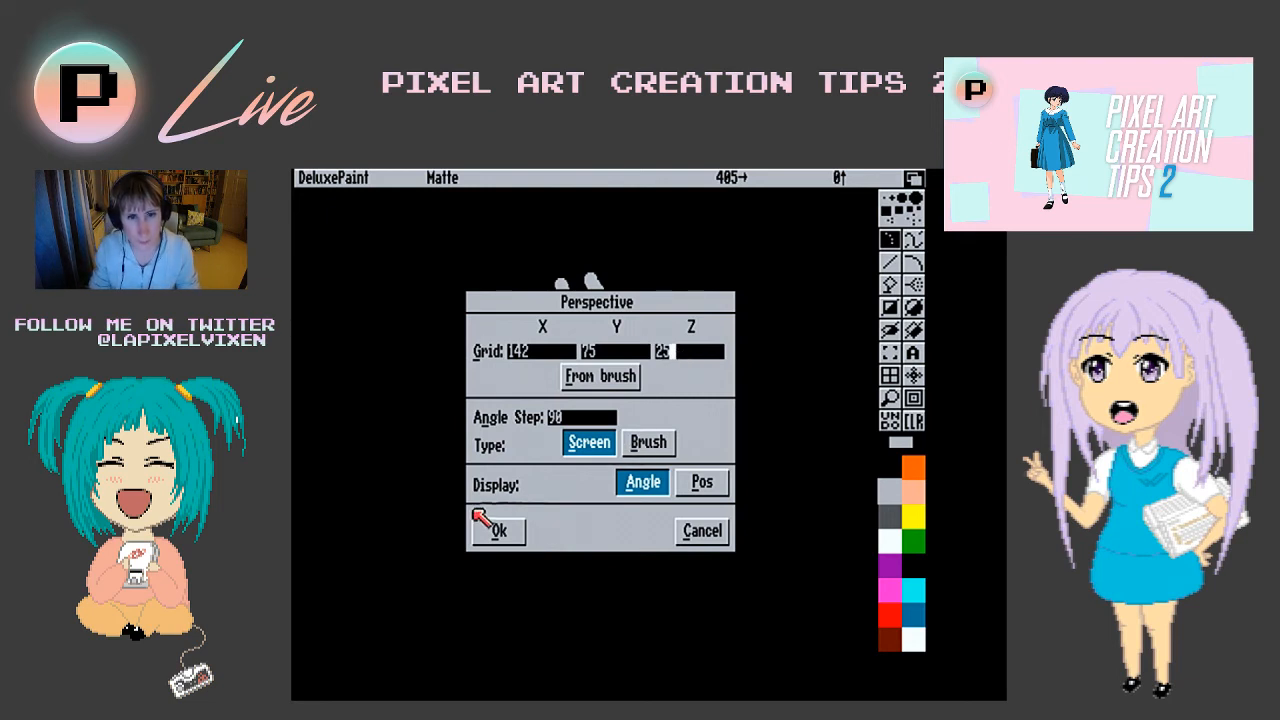
left_click(533, 353)
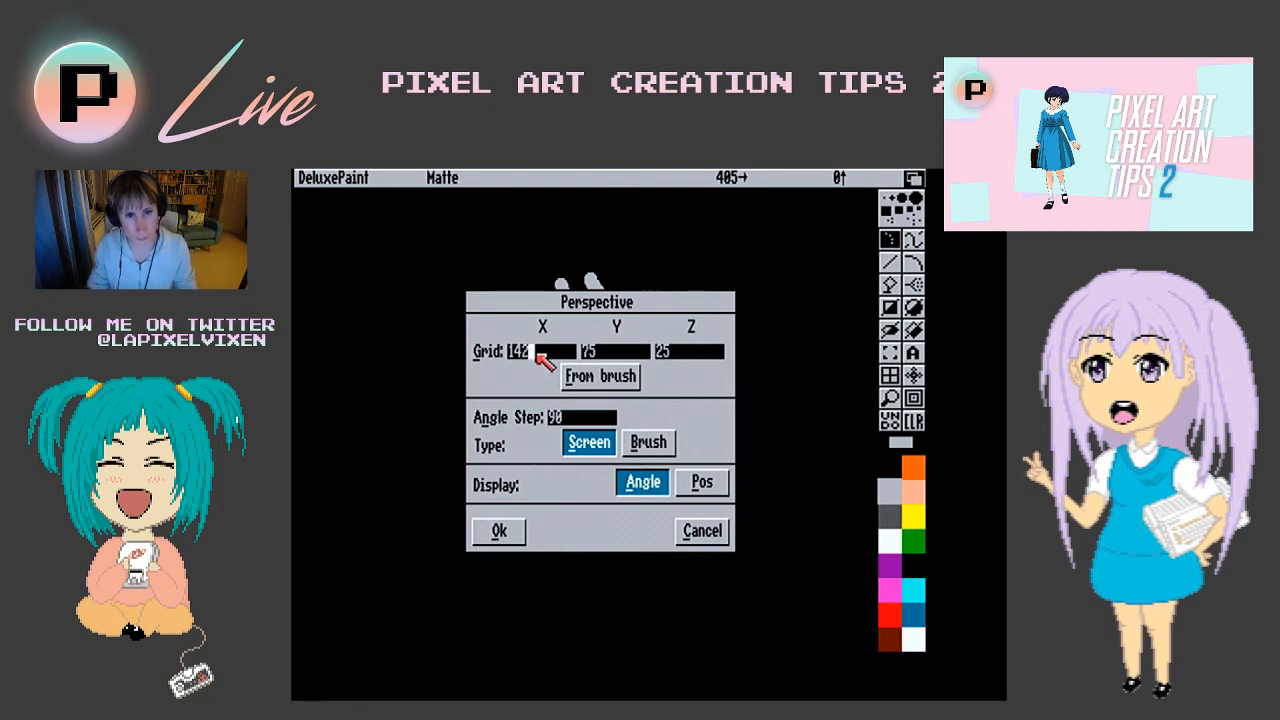
key("BackSpace")
key("BackSpace")
type("00")
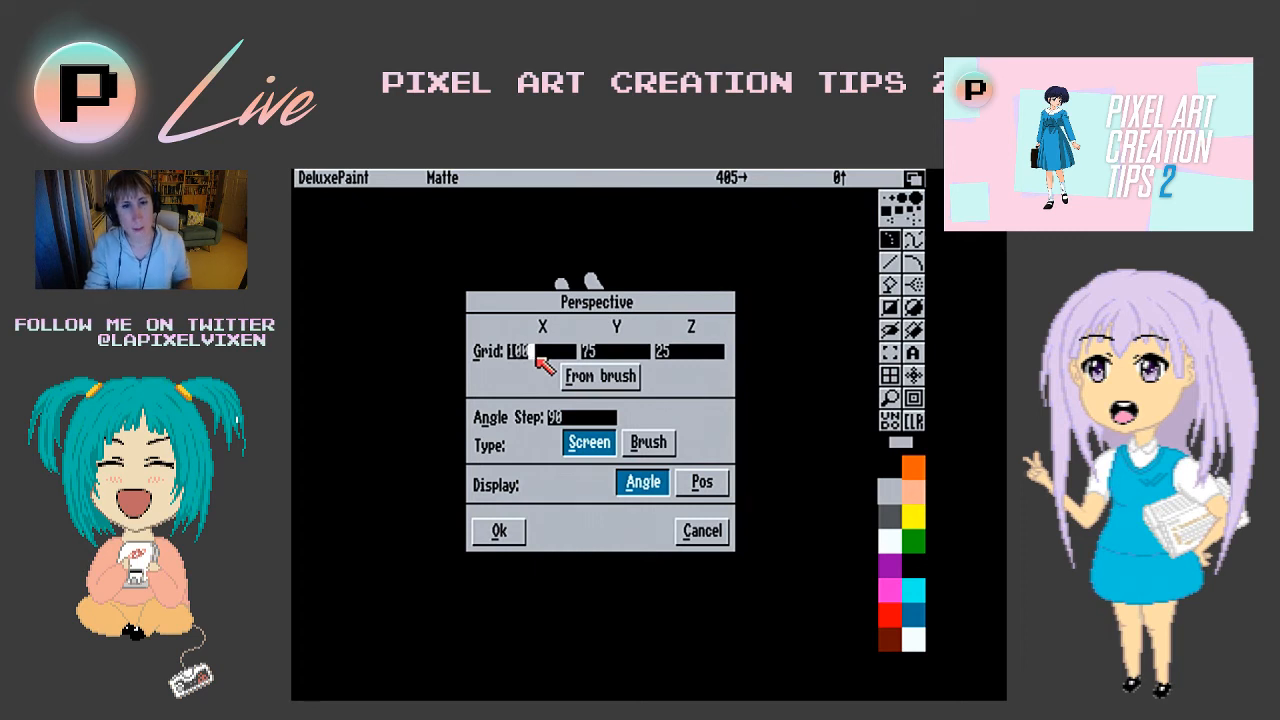
left_click(497, 533)
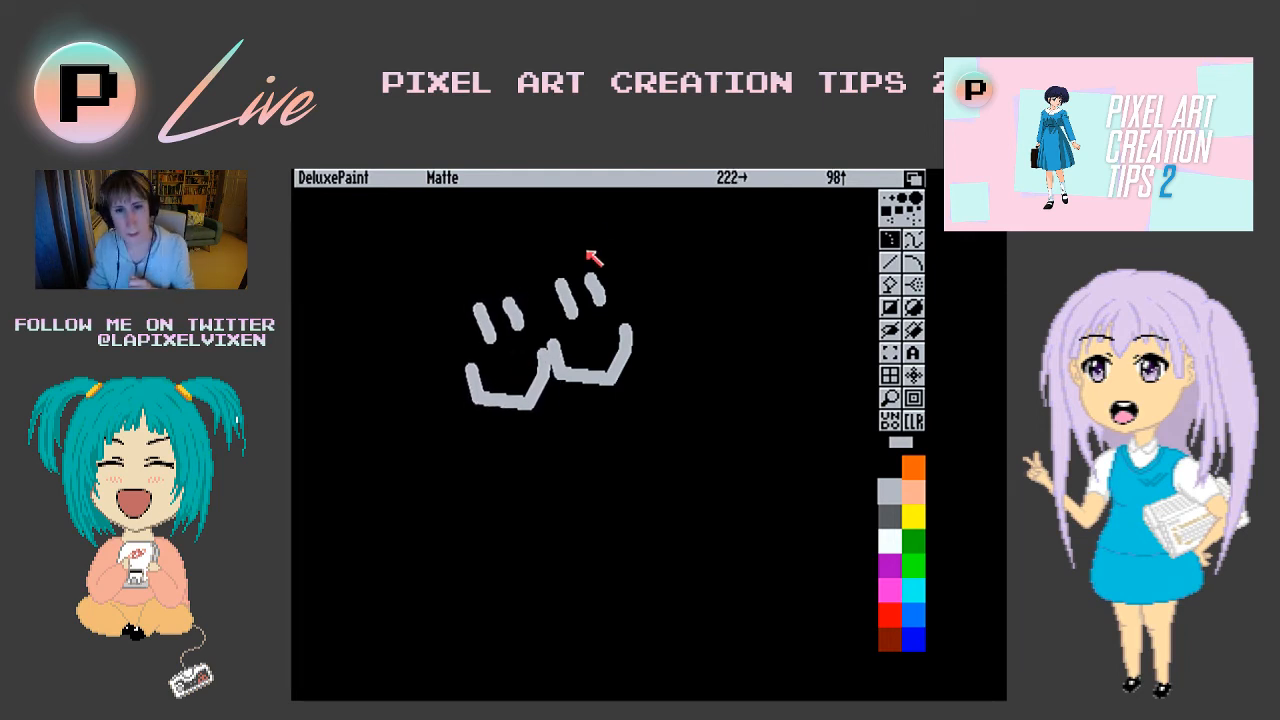
- Enter perspective mode with the smiley brush and tilt its perspective plane slightly counterclockwise about the Z axis
right_click(622, 182)
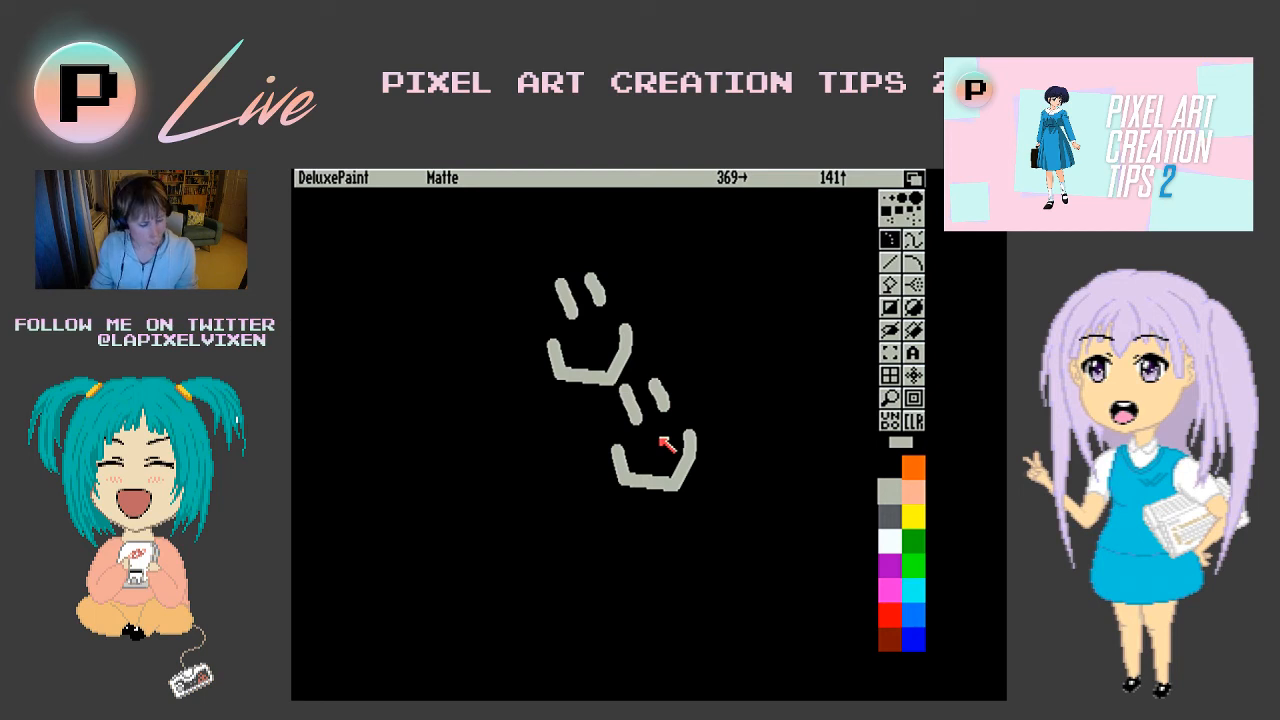
key("KP_Enter")
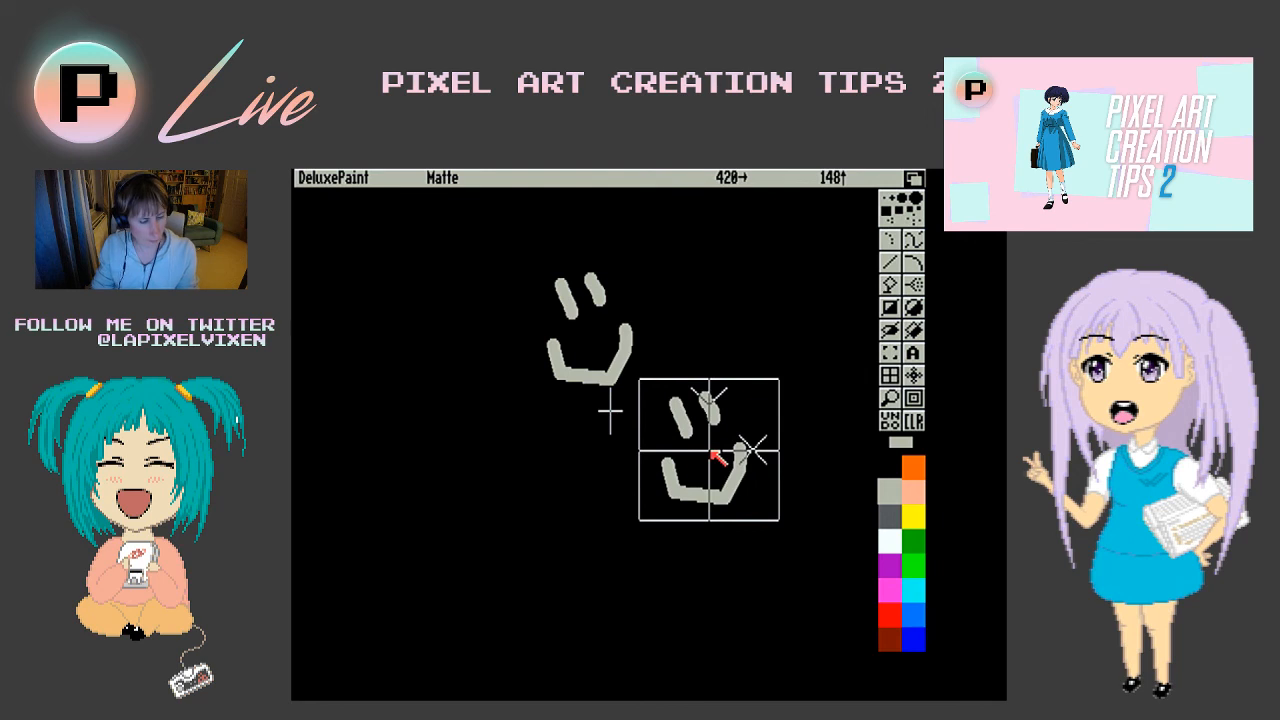
key("KP_1")
key("KP_1")
key("KP_1")
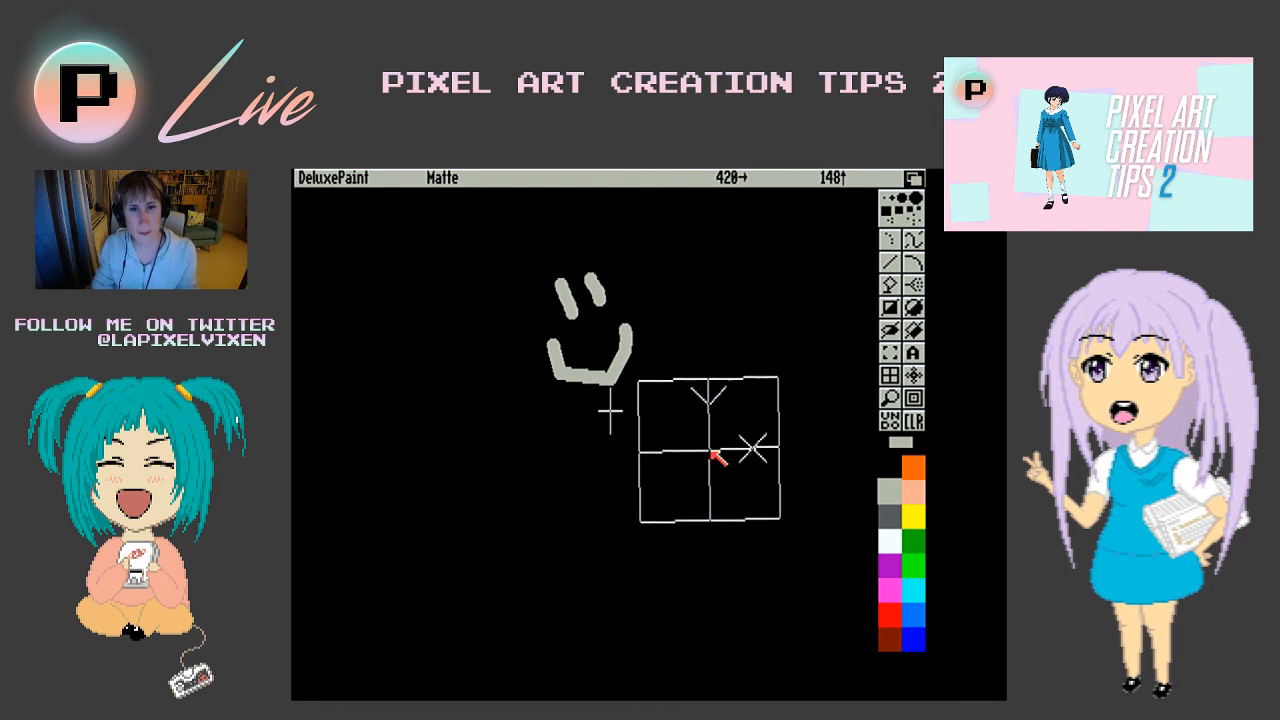
key("KP_1")
key("KP_1")
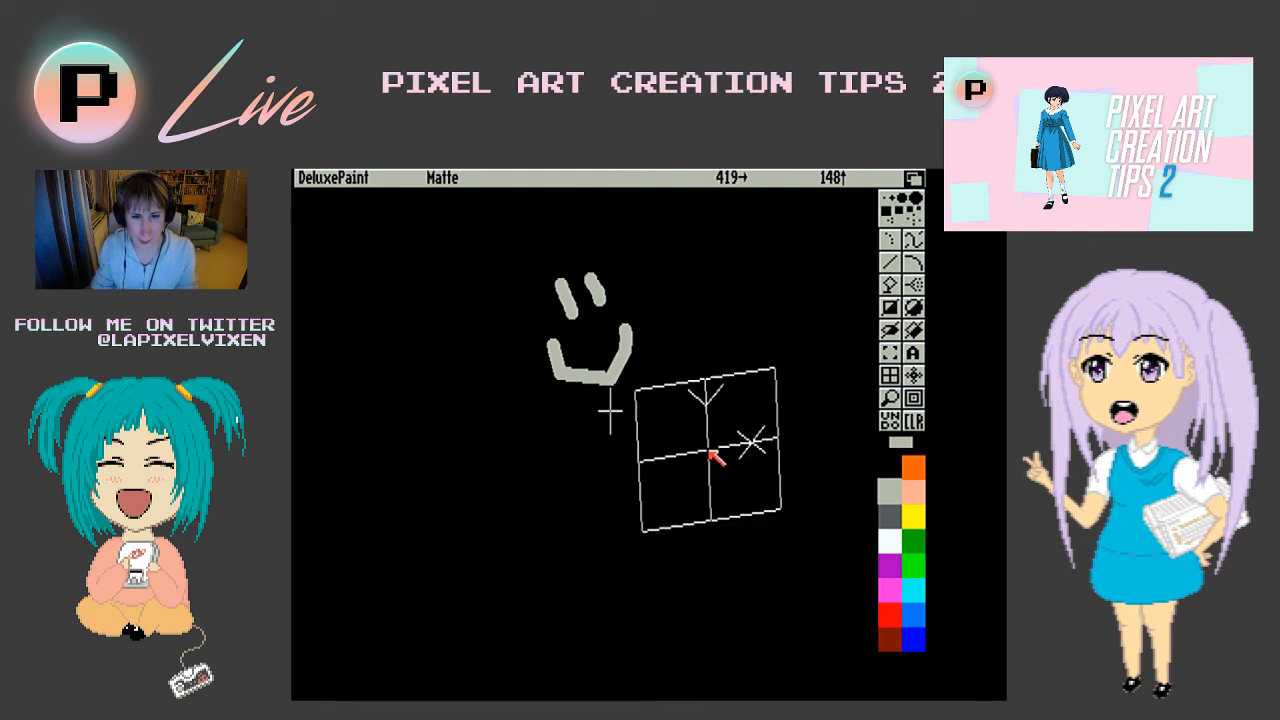
- Rotate the perspective plane back and forth about the Z axis, leave it tilted clockwise, and try stamping the smiley beside the original
key("KP_2")
key("KP_2")
key("KP_2")
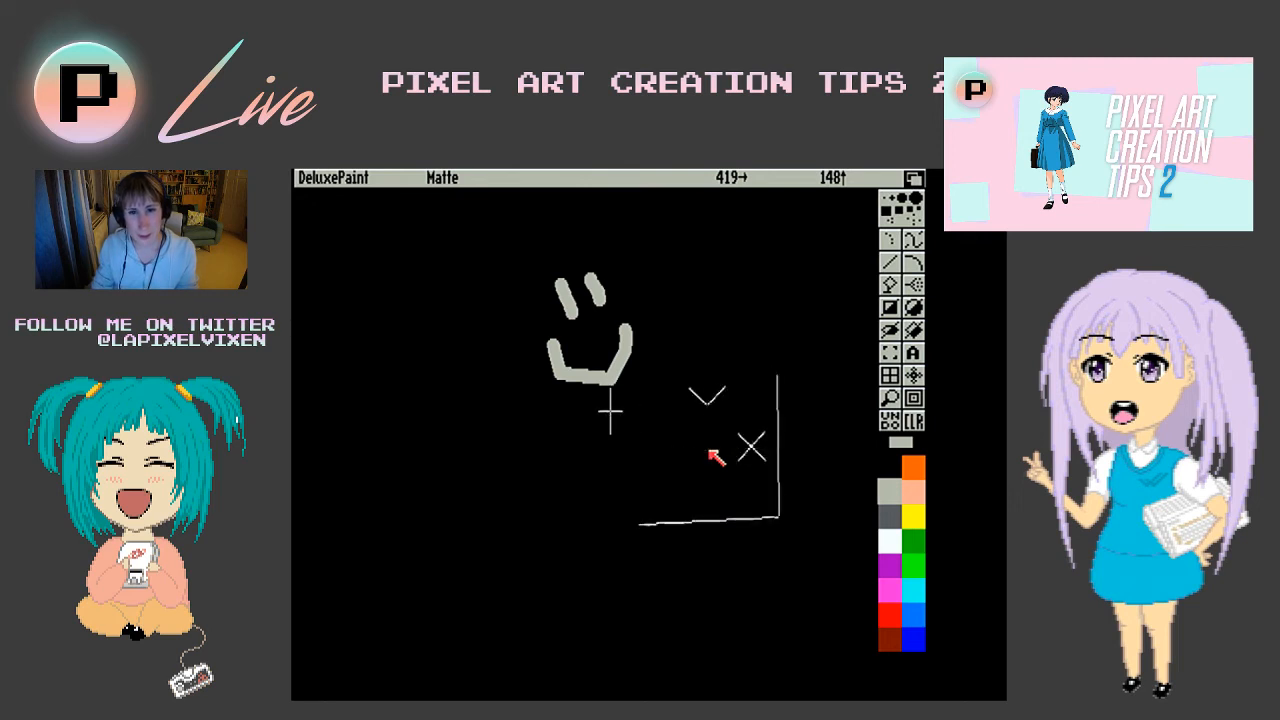
key("KP_2")
key("KP_2")
key("KP_2")
key("KP_2")
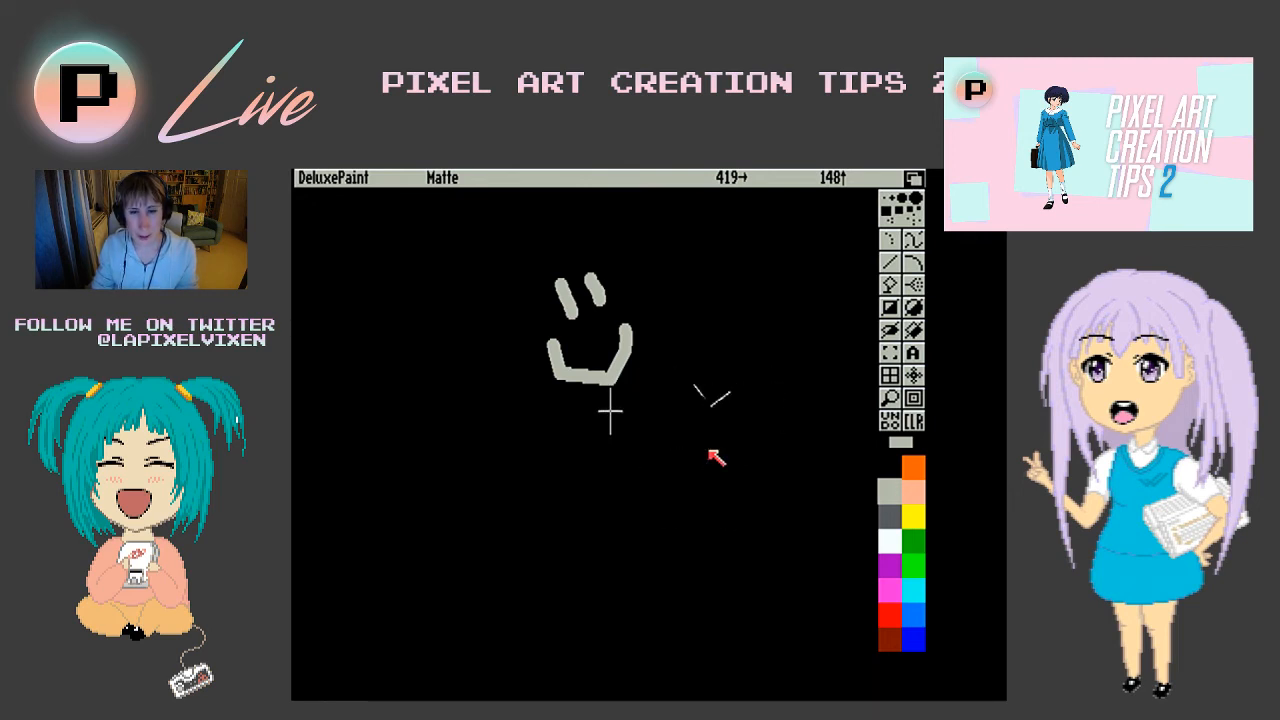
key("KP_2")
key("KP_2")
key("KP_2")
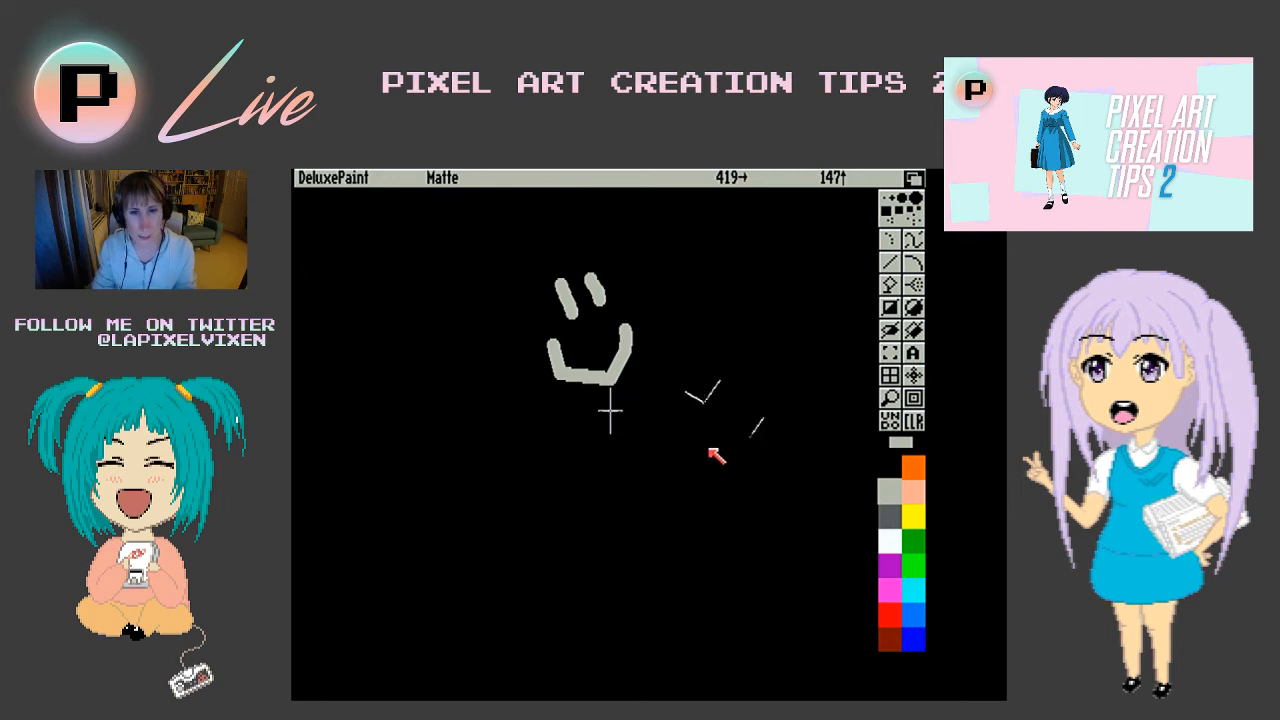
key("KP_1")
key("KP_1")
key("KP_1")
key("KP_1")
key("KP_1")
key("KP_1")
key("KP_1")
key("KP_1")
key("KP_1")
key("KP_1")
key("KP_1")
key("KP_1")
key("KP_1")
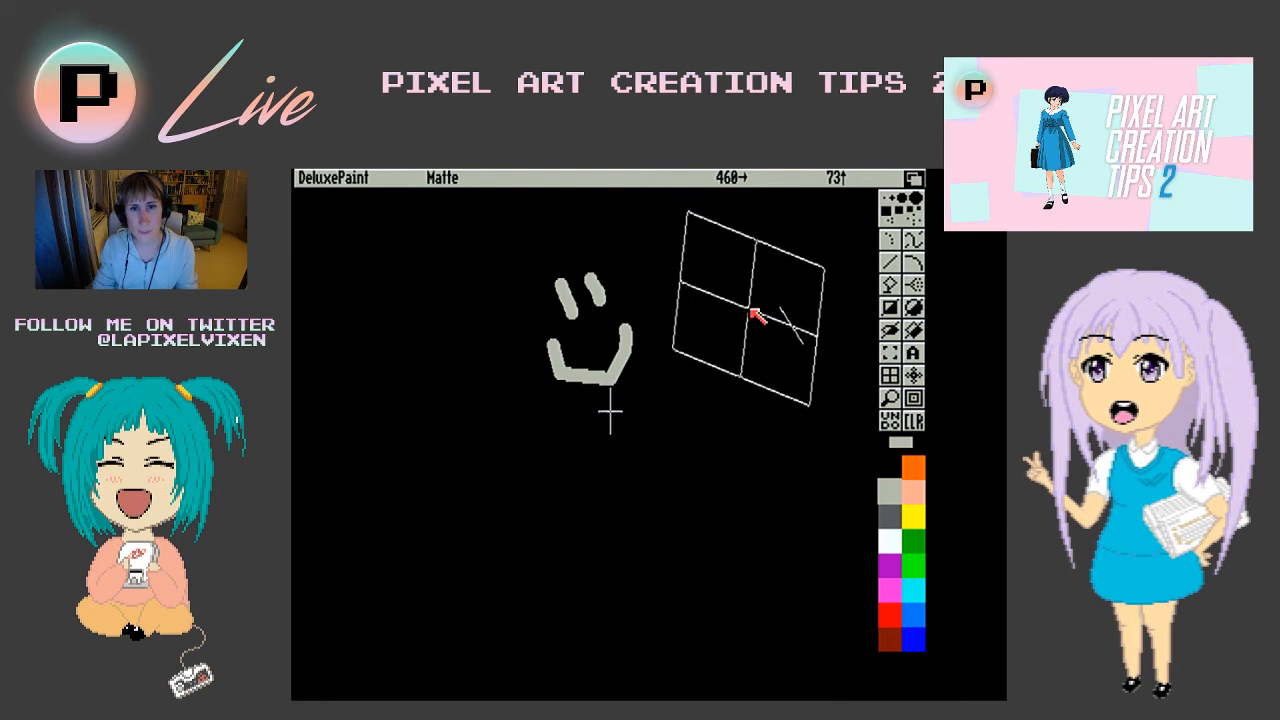
left_click(752, 312)
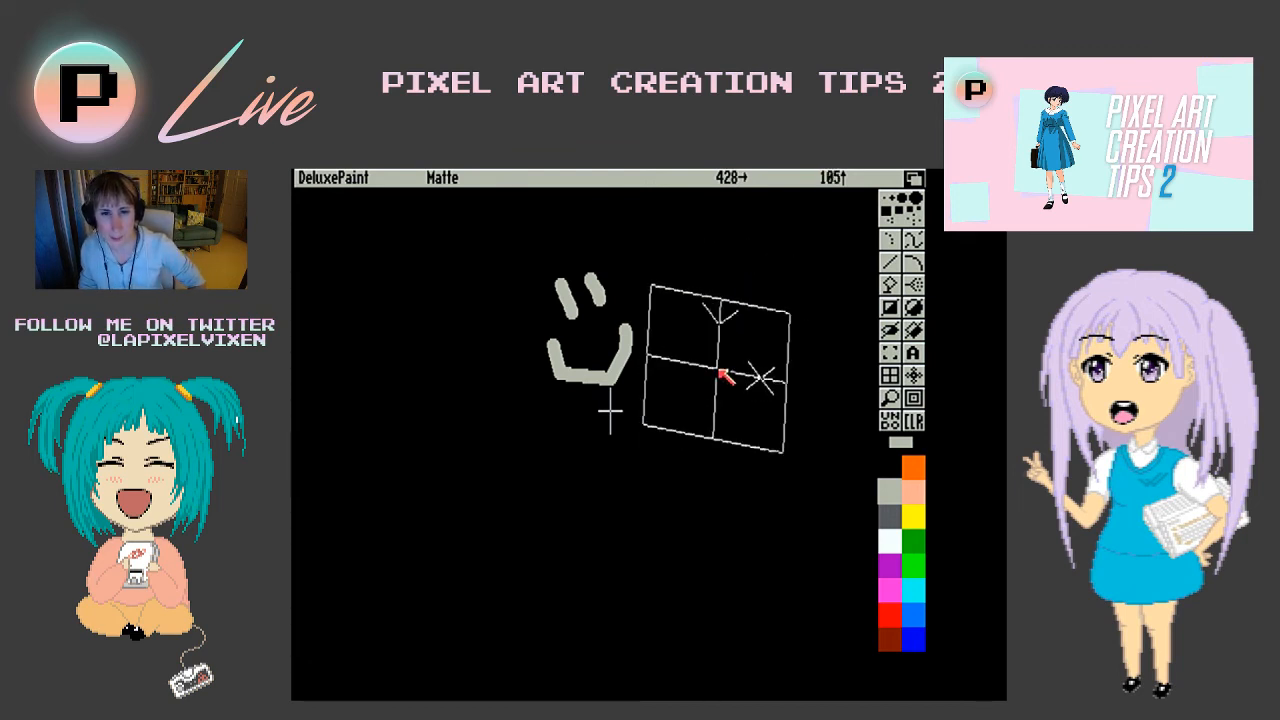
- Turn on antialiasing from the effects and stamp the tilted smiley below and to the right of the original
right_click(706, 176)
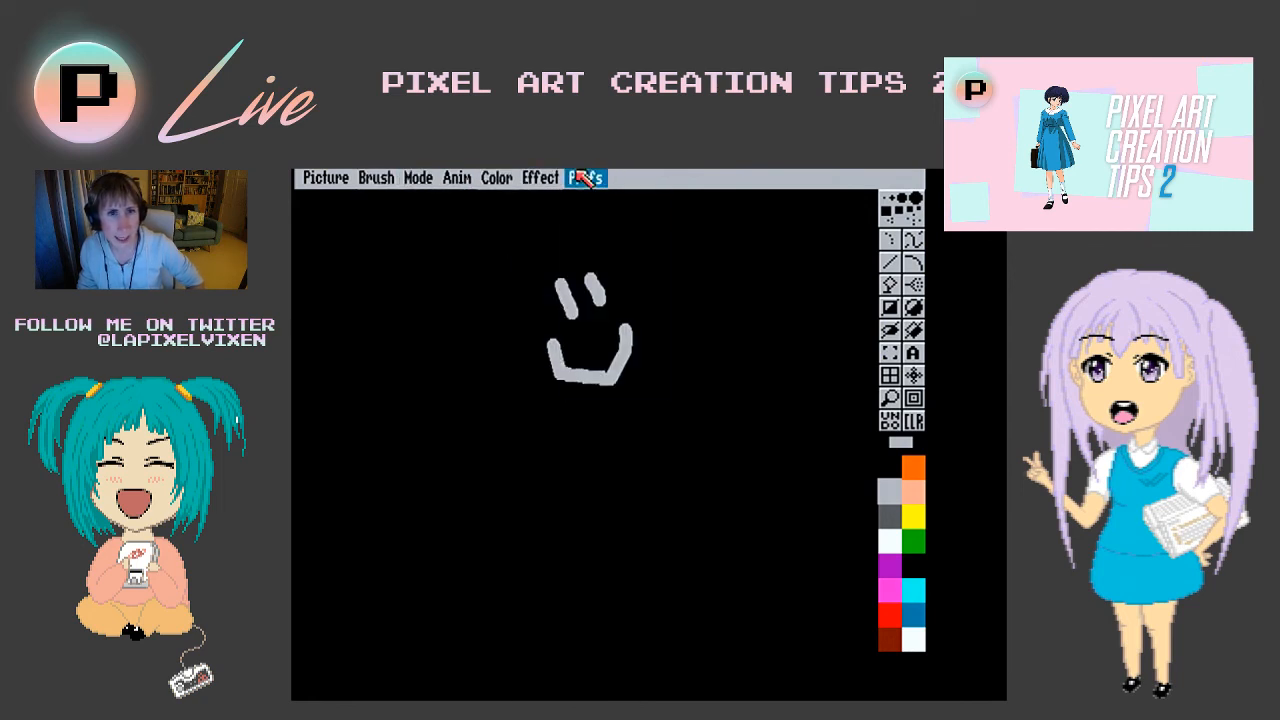
mouse_move(585, 178)
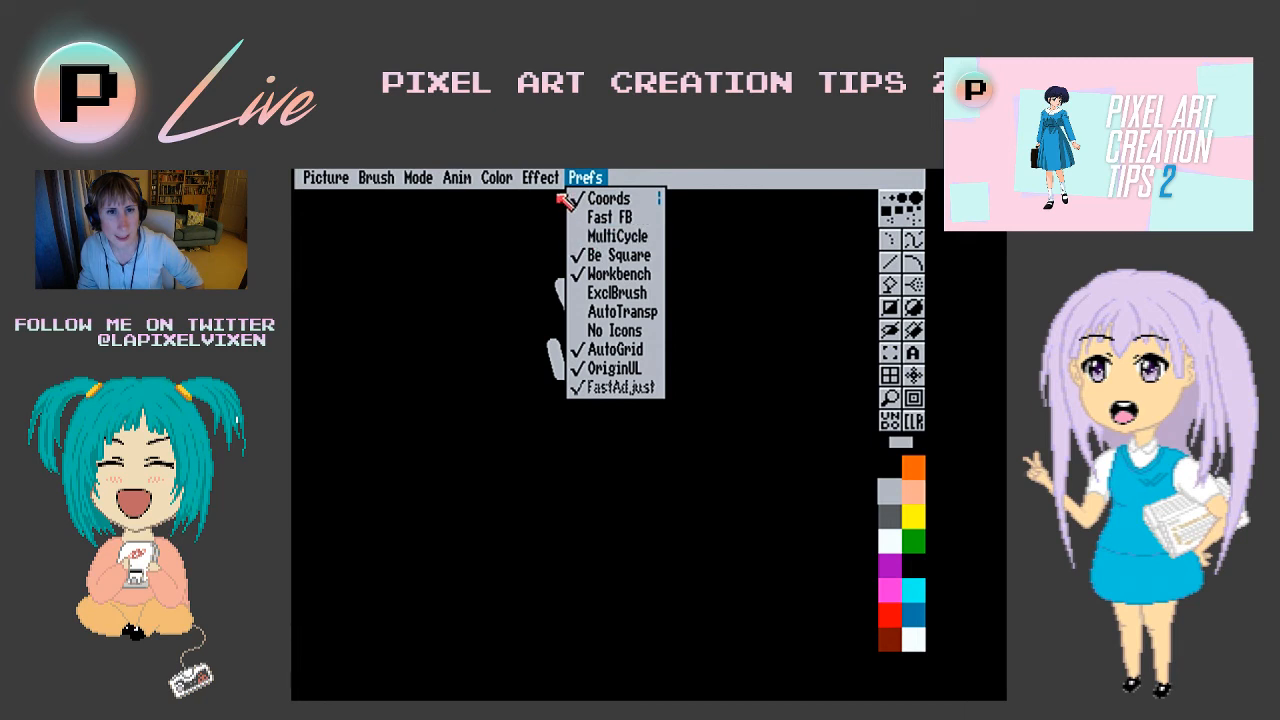
mouse_move(554, 200)
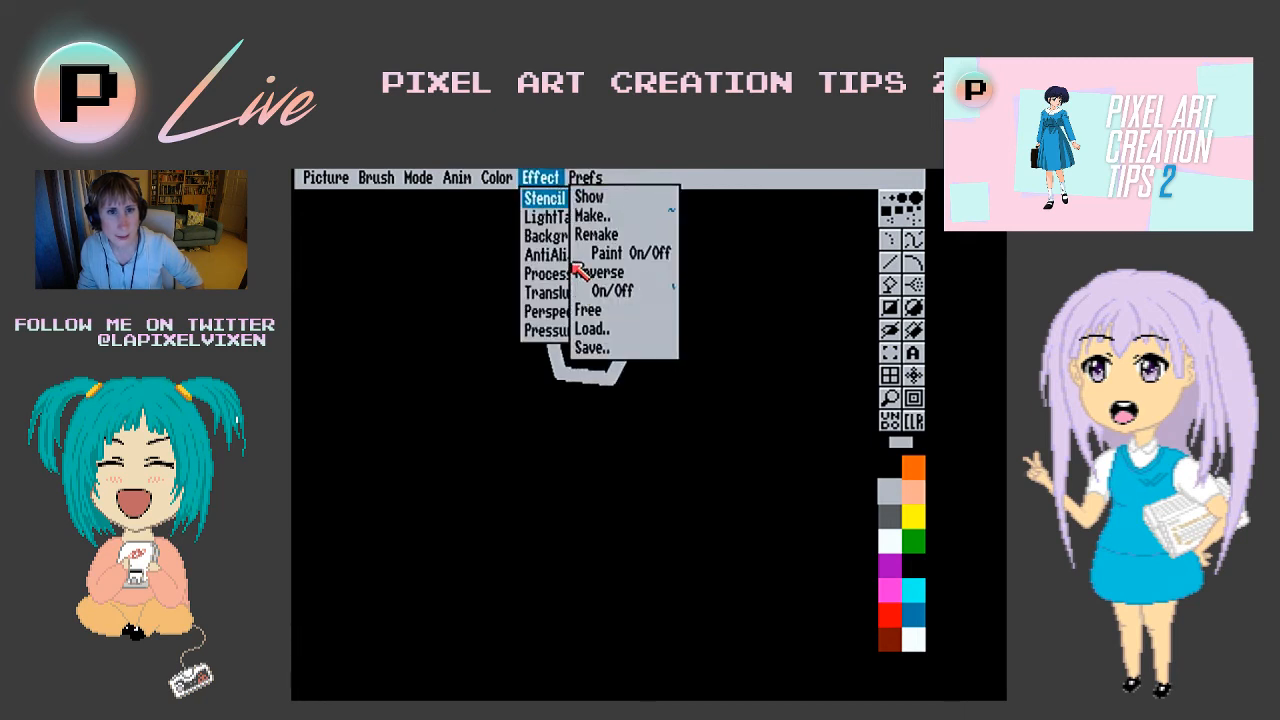
mouse_move(562, 256)
right_click(587, 274)
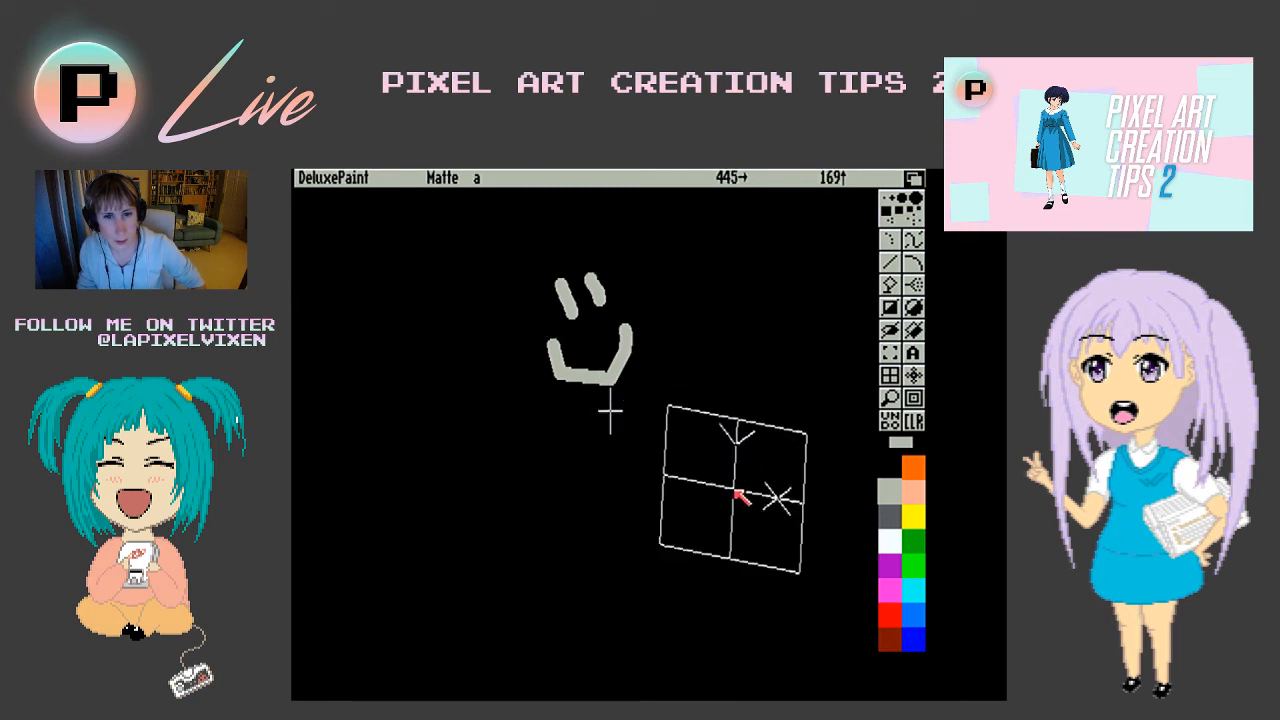
left_click(740, 496)
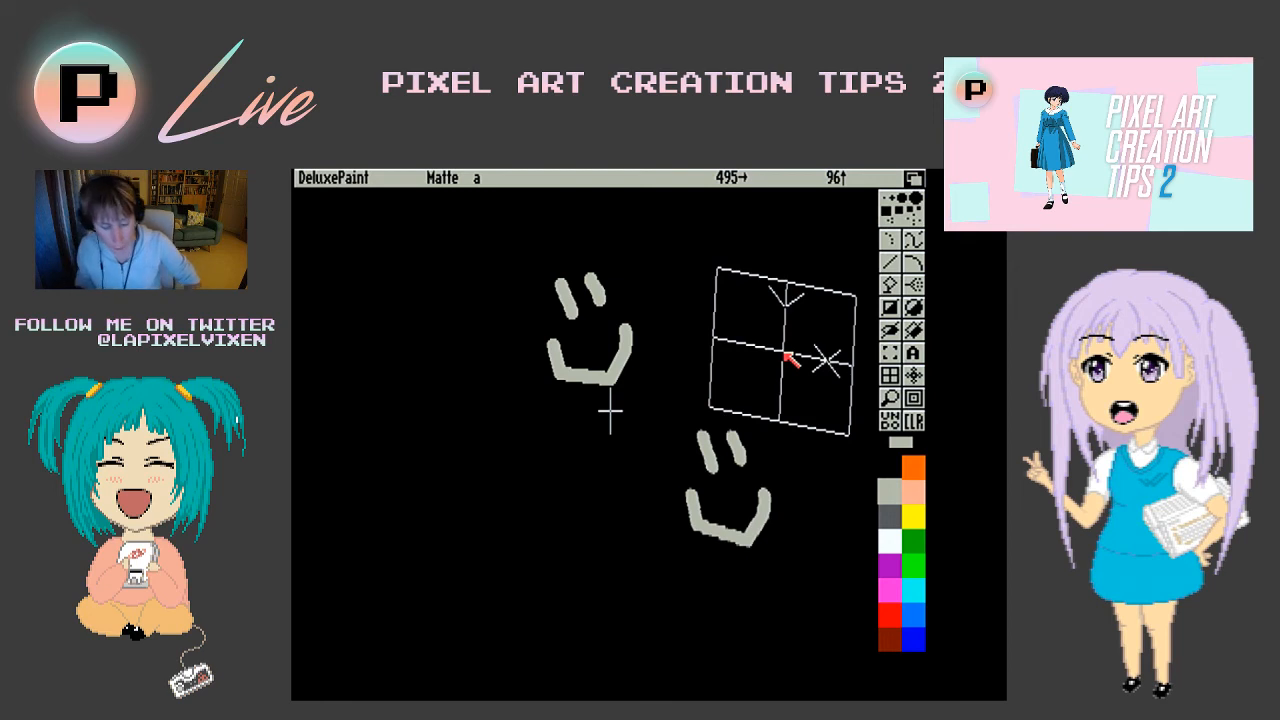
- Magnify the lower curve of the tilted smiley's mouth to examine the antialiased pixels along its edges
left_click(887, 398)
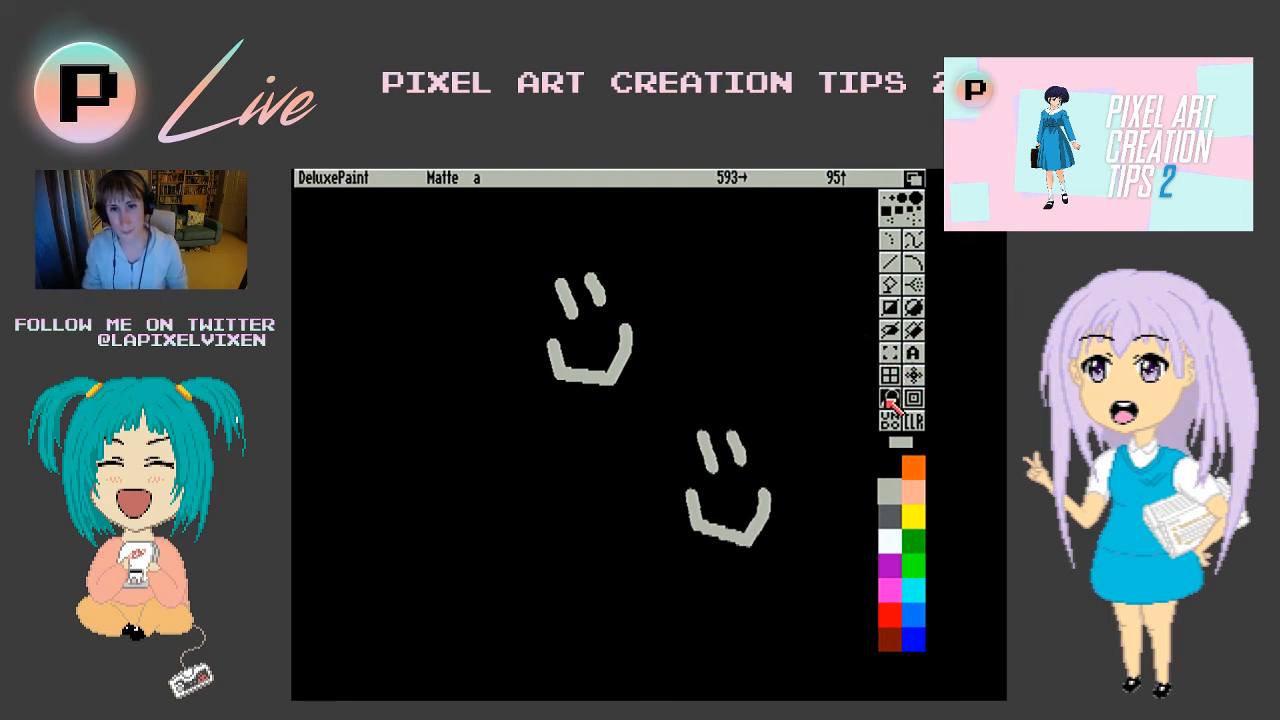
left_click(725, 533)
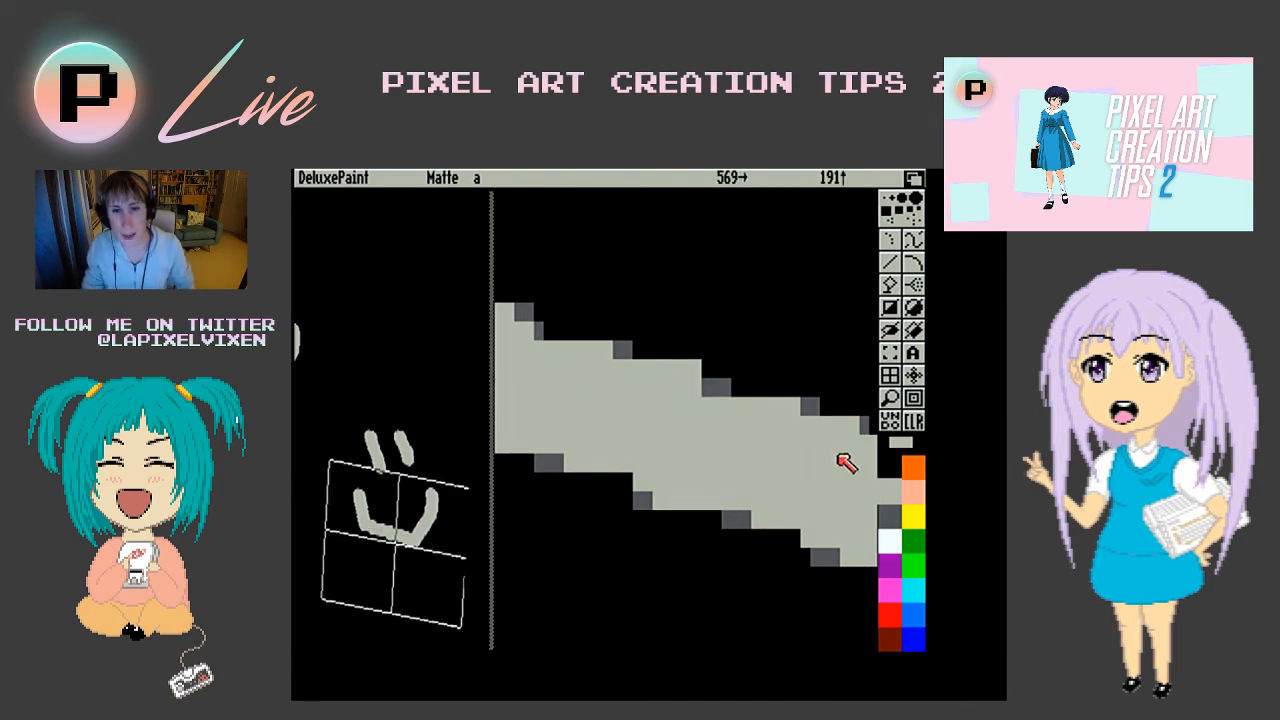
key("KP_Enter")
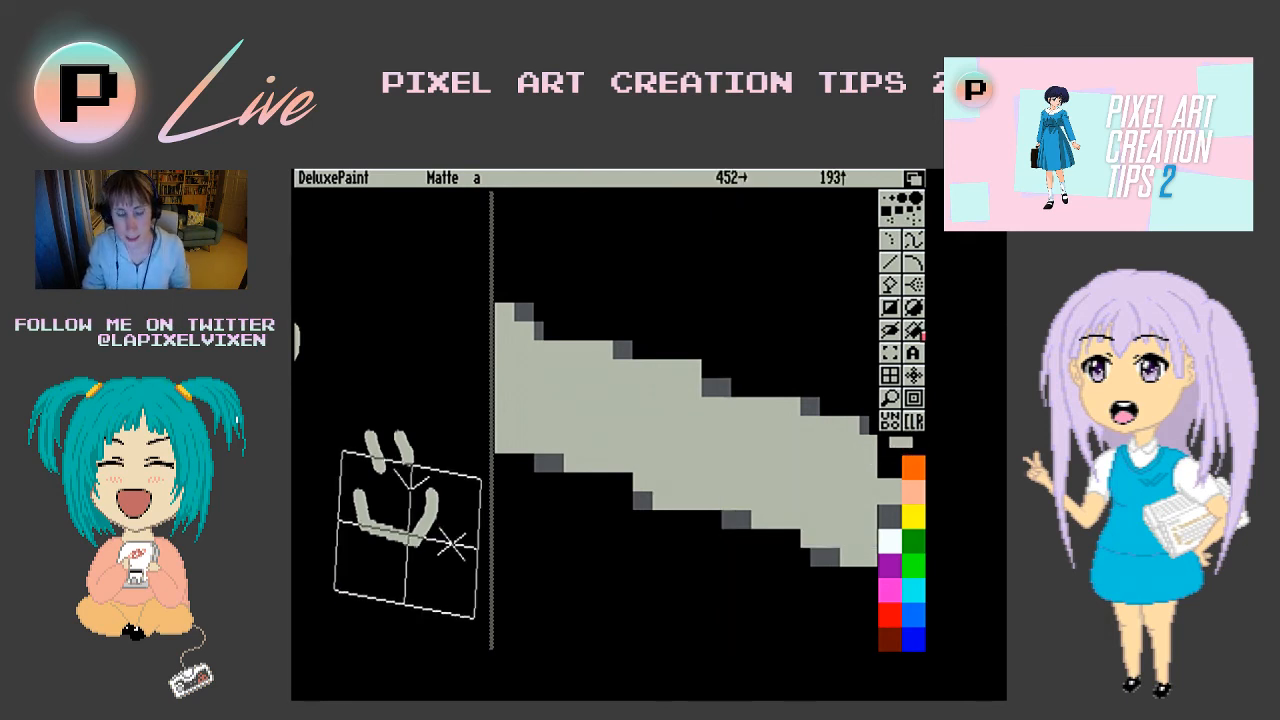
left_click(914, 376)
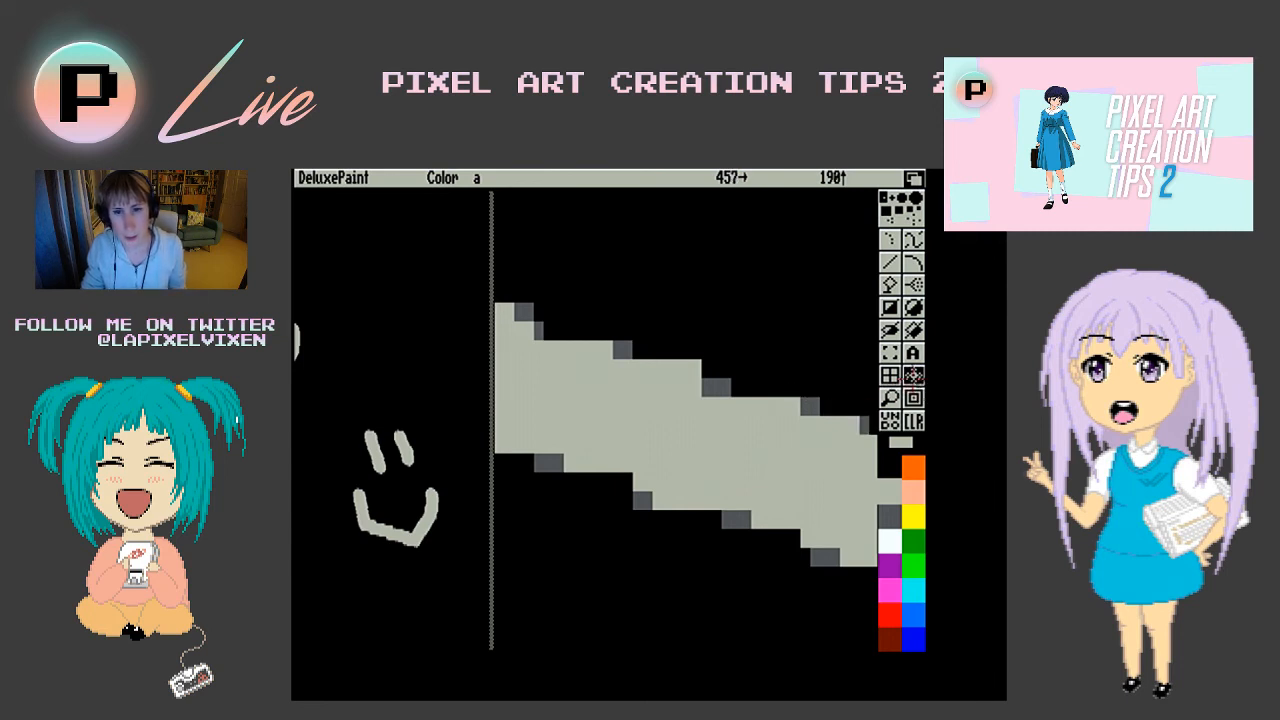
right_click(914, 376)
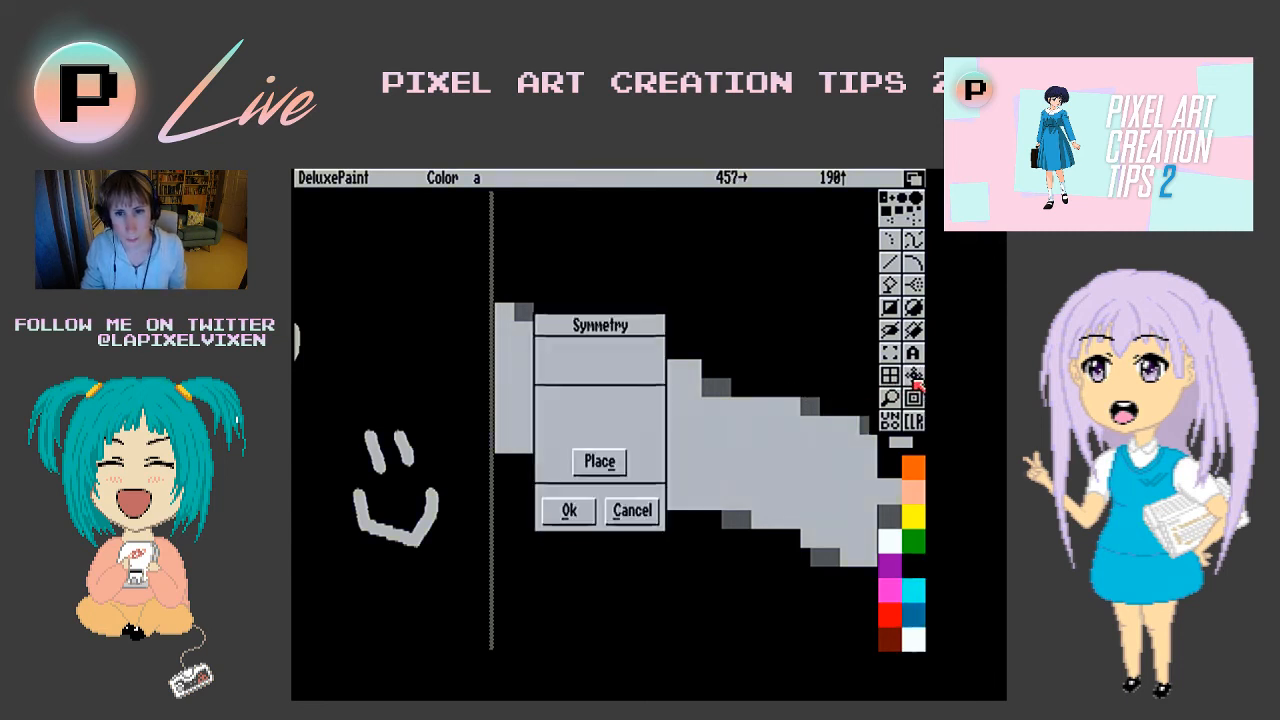
left_click(632, 511)
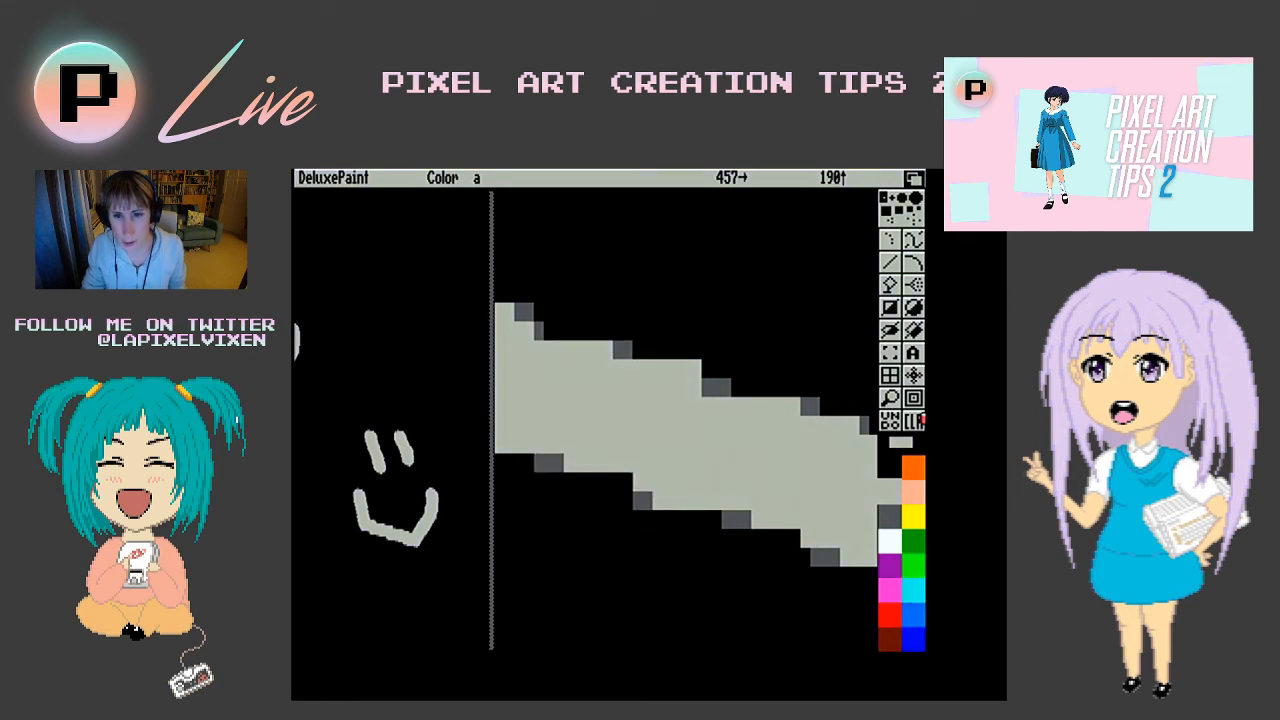
- Reduce the magnification until the tilted smiley's whole mouth can be examined, and return to the normal page view
right_click(919, 404)
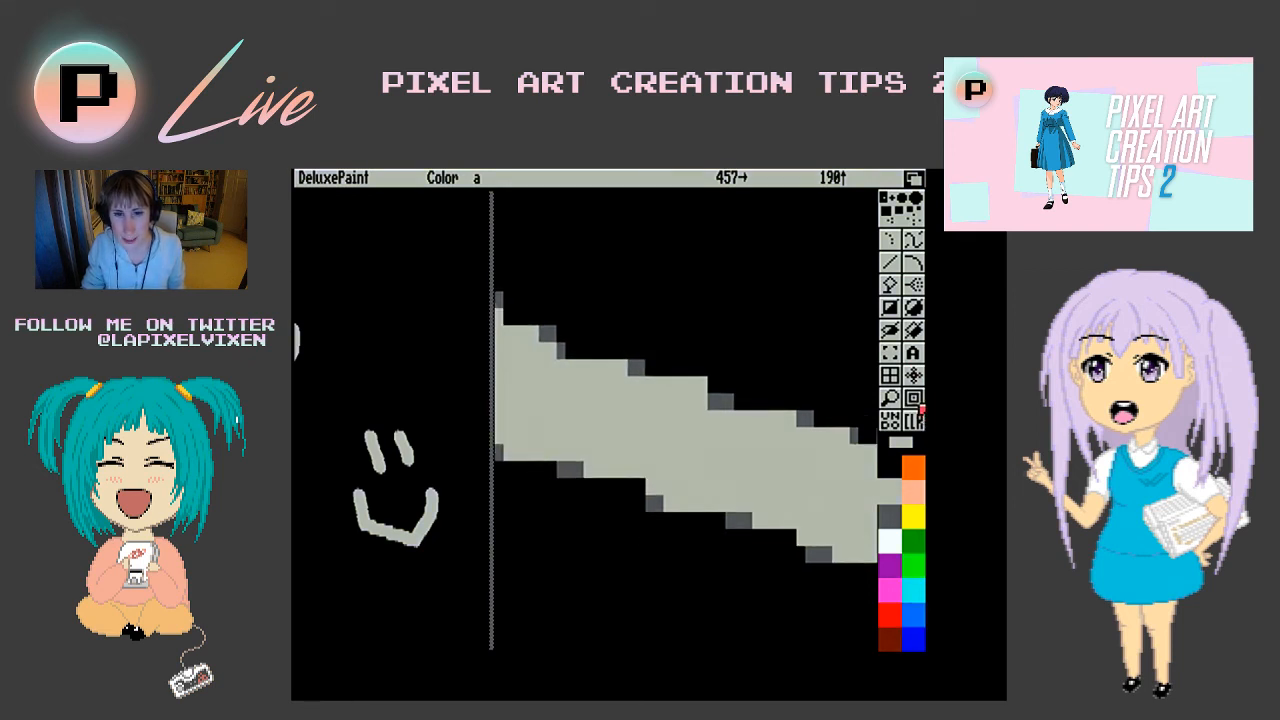
right_click(919, 404)
right_click(919, 404)
right_click(919, 404)
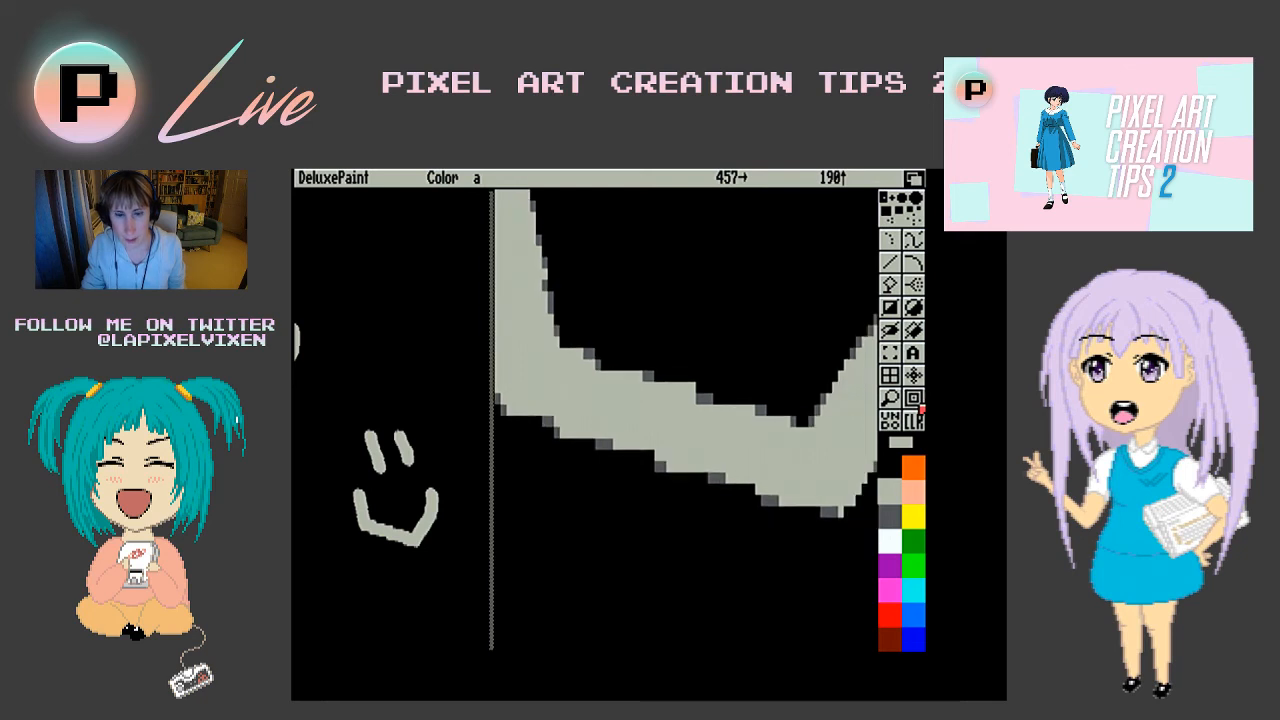
right_click(919, 404)
right_click(919, 408)
right_click(919, 408)
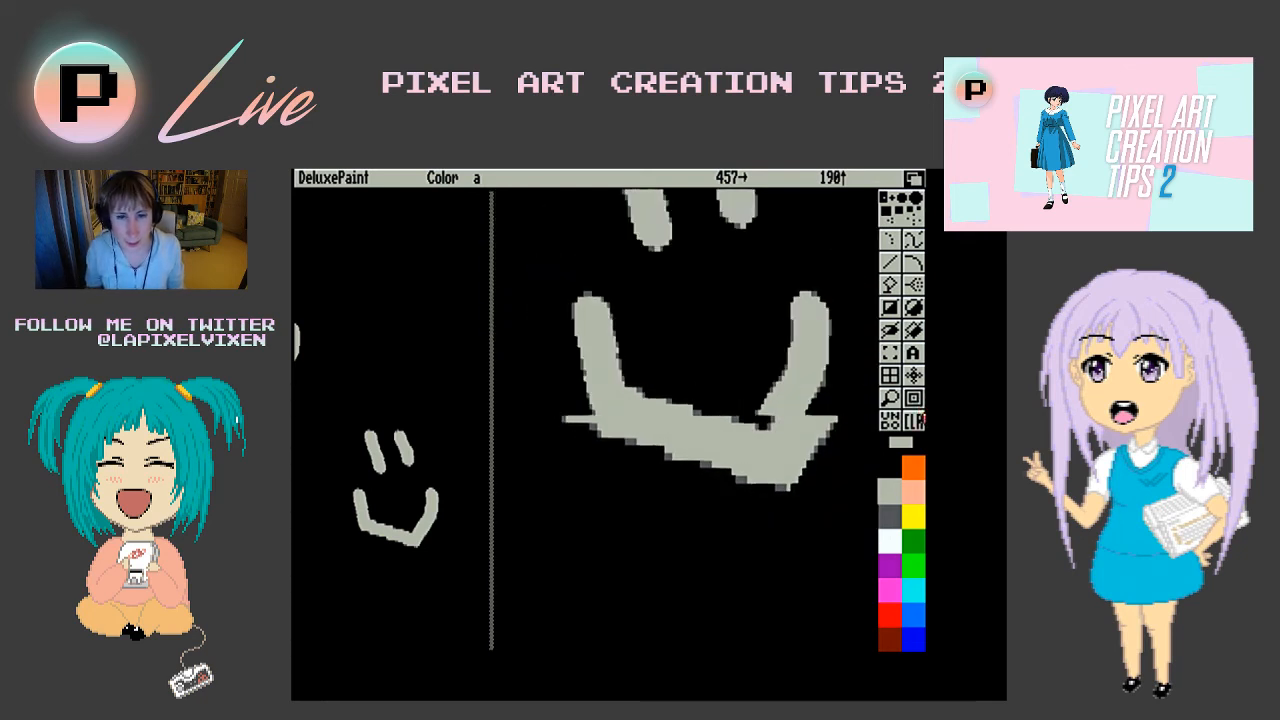
right_click(919, 408)
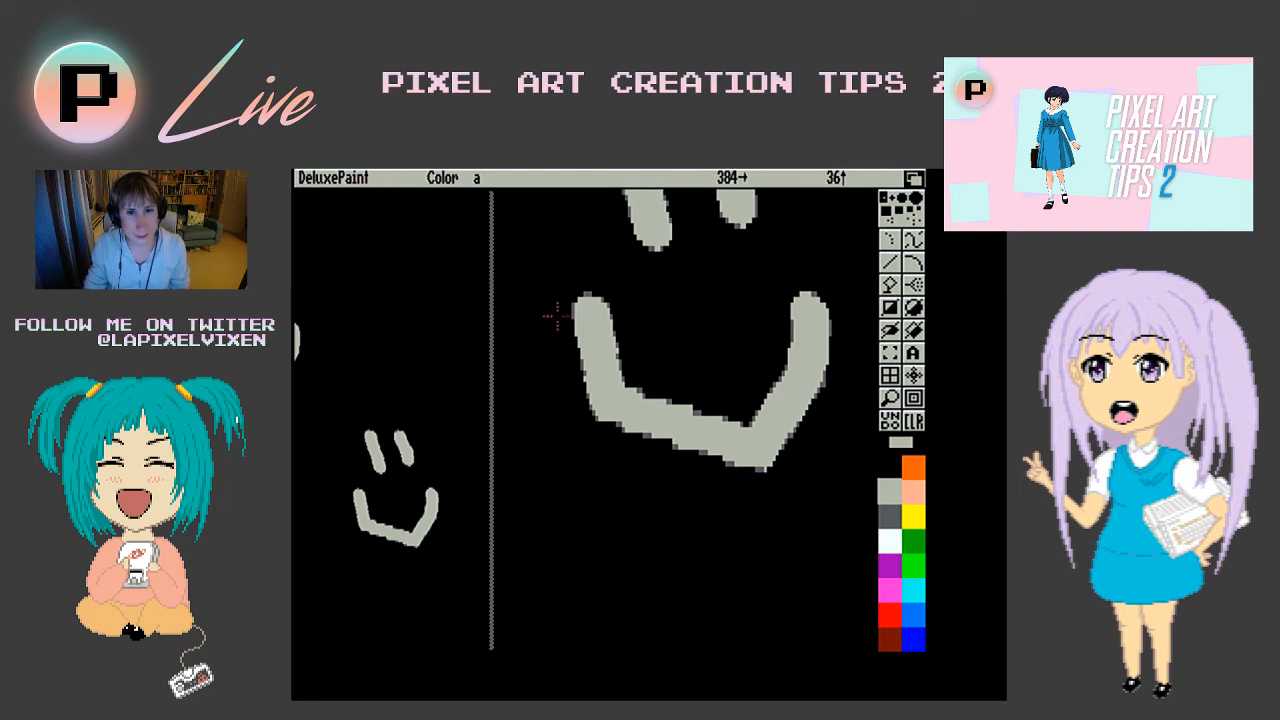
left_click(892, 396)
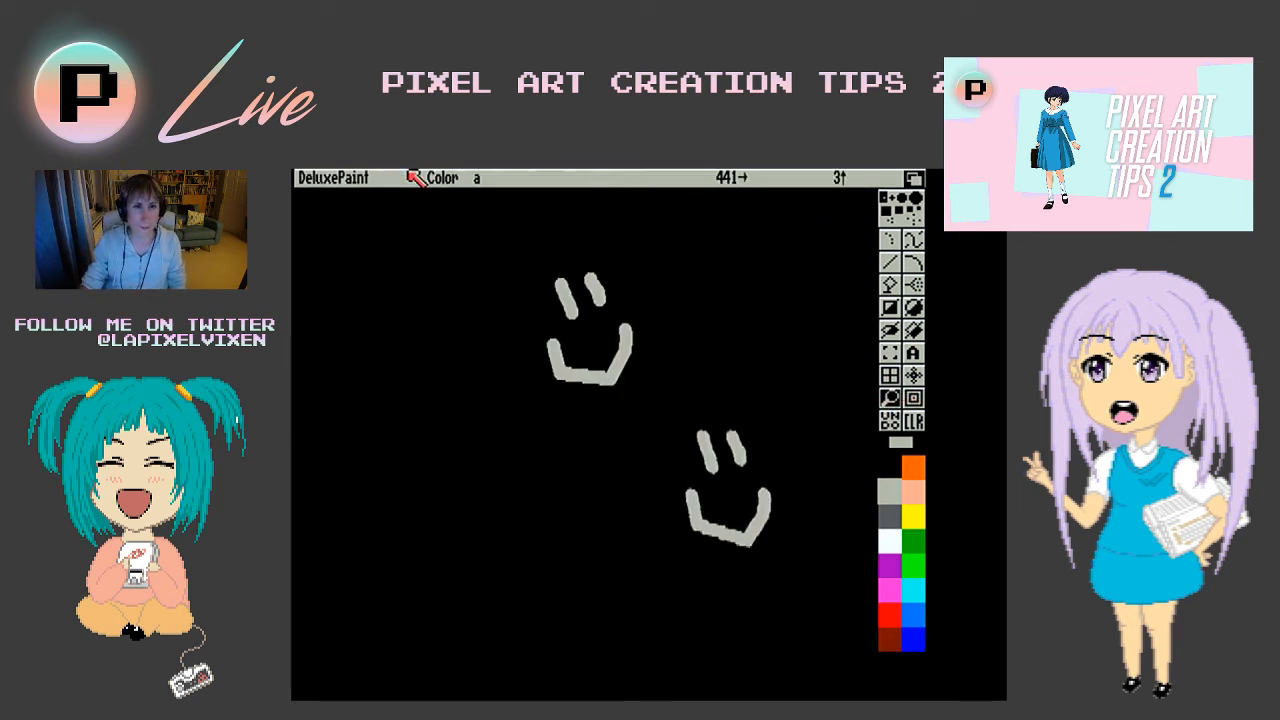
- Quit DeluxePaint without saving the modified smiley picture
right_click(322, 177)
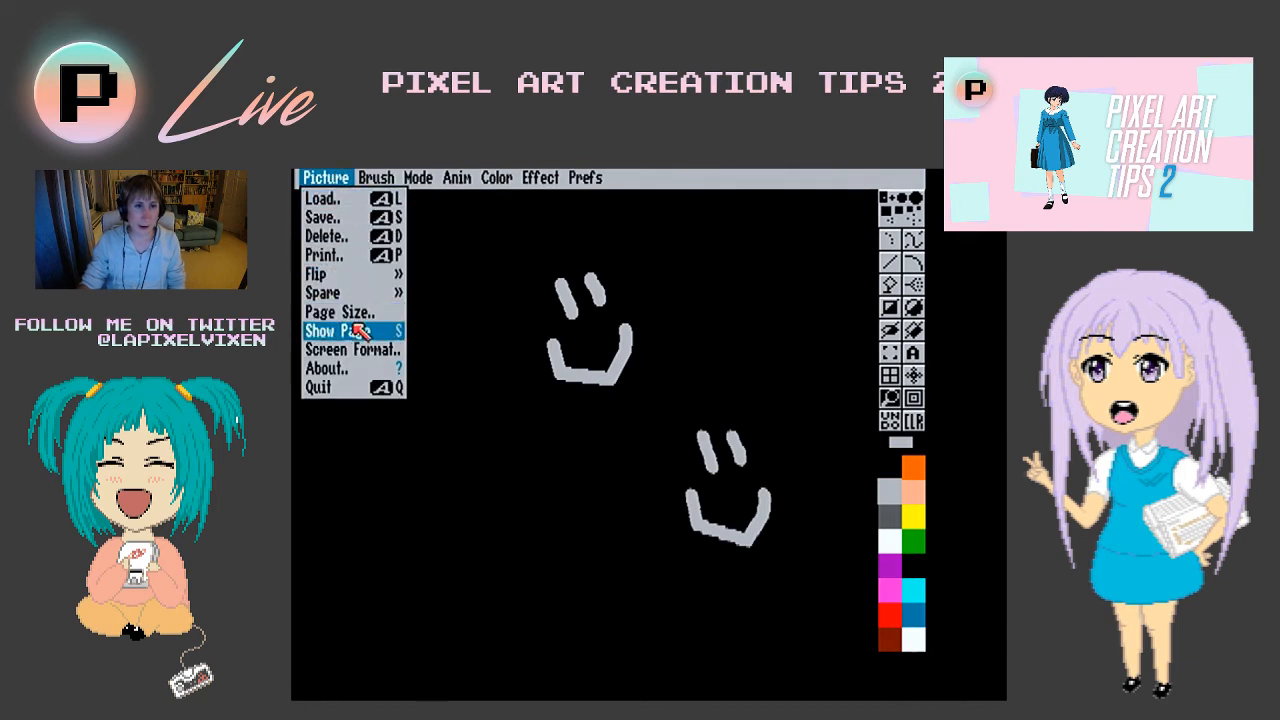
left_click(348, 388)
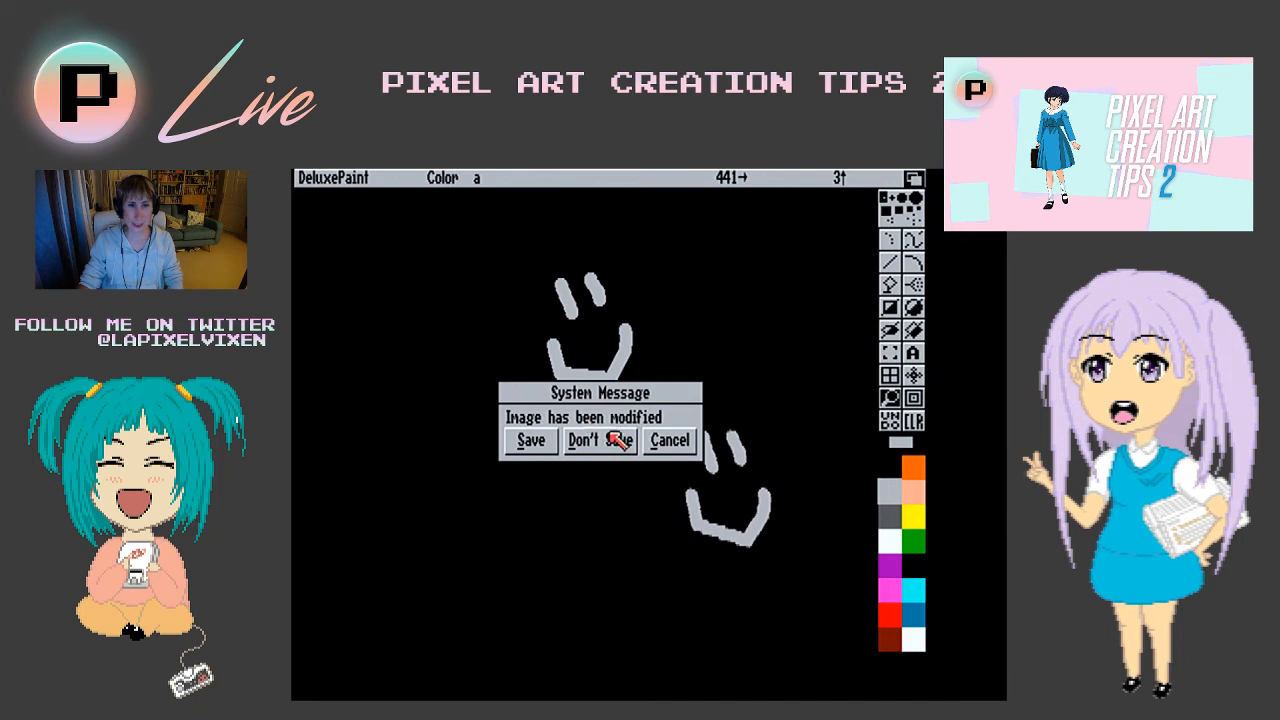
left_click(611, 438)
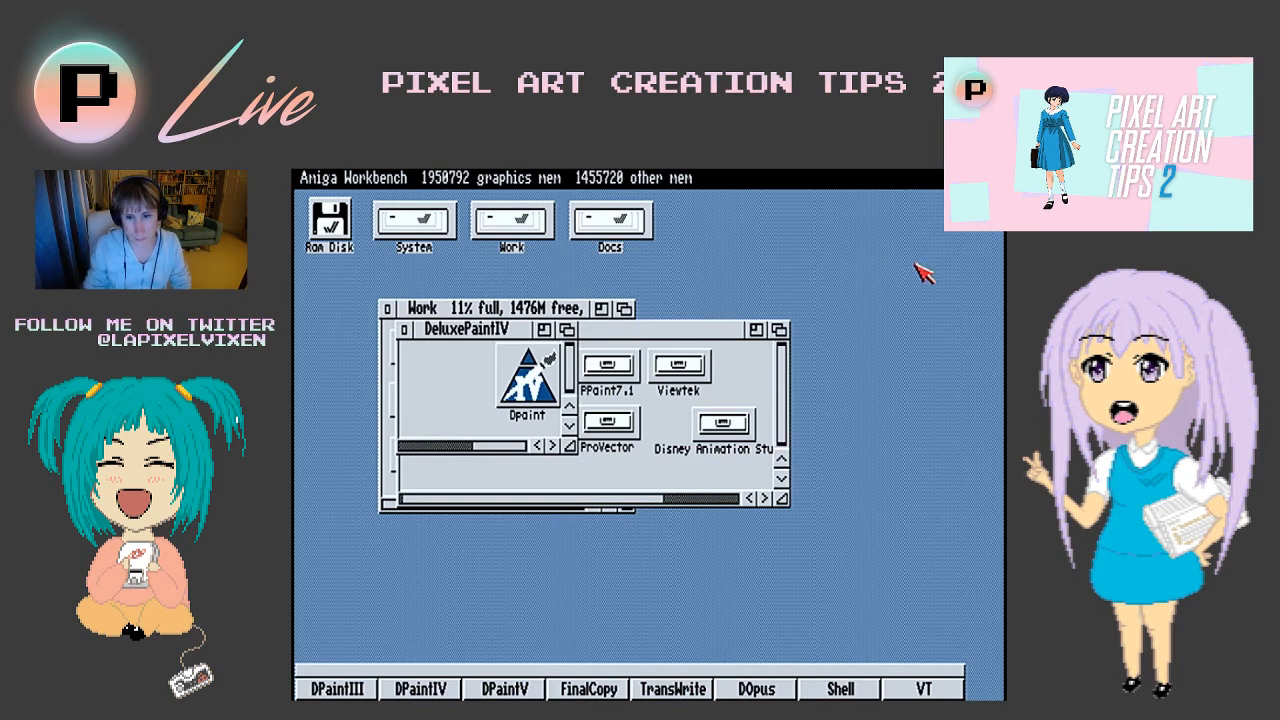
- Browse from the Docs disk through Graphics and Ranma ½ to Ranma-Cat-Fu, and open the Attack E picture in DPaintIV
mouse_move(914, 172)
left_mouse_down()
mouse_move(915, 372)
mouse_move(914, 172)
left_mouse_up()
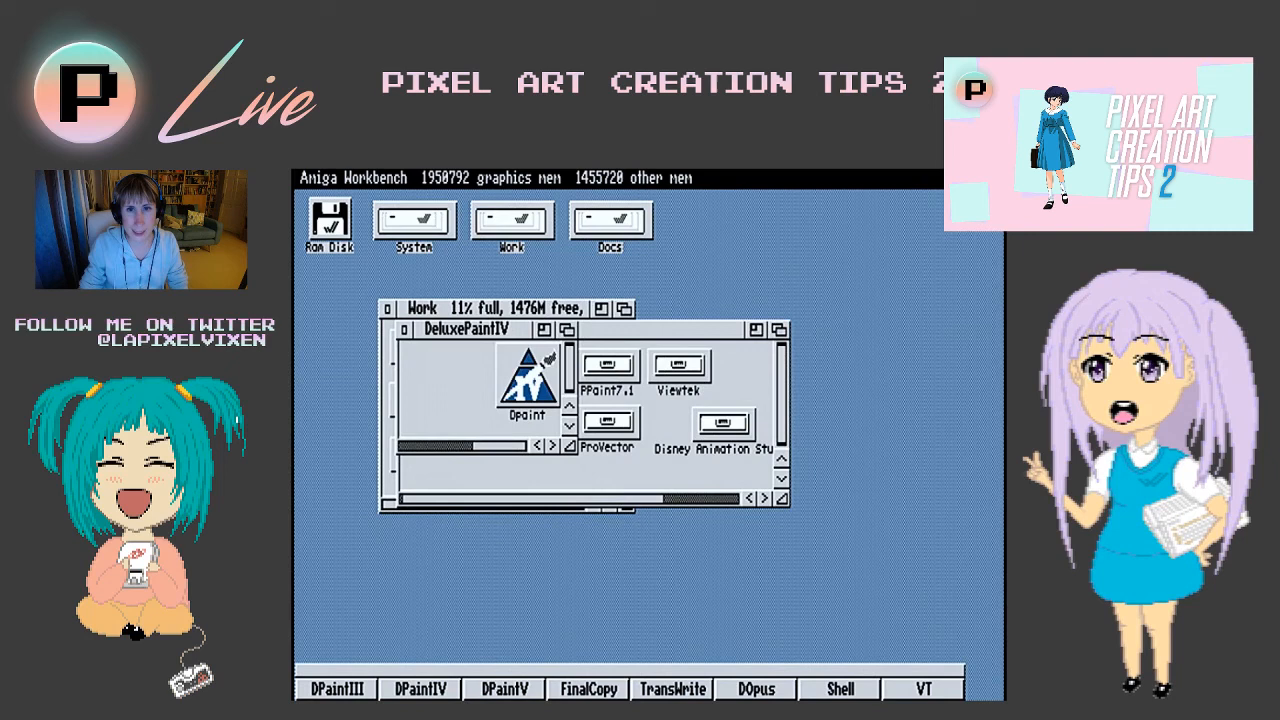
double_click(648, 230)
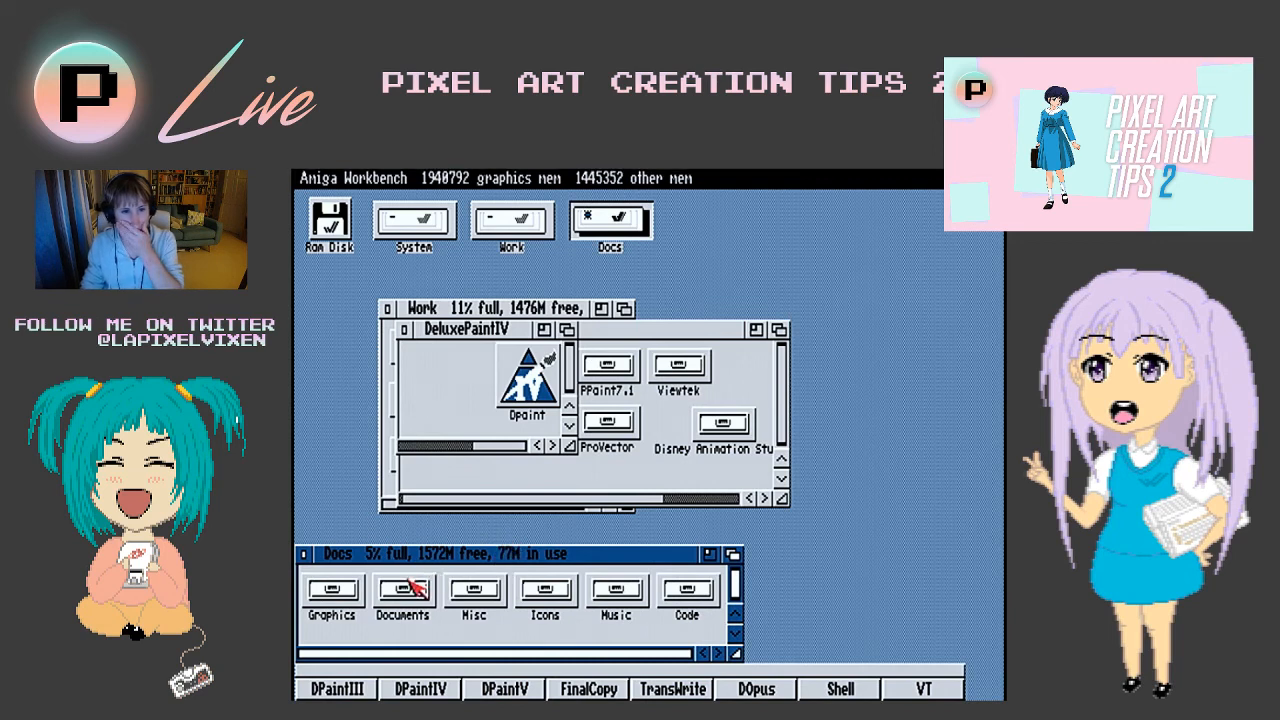
double_click(326, 594)
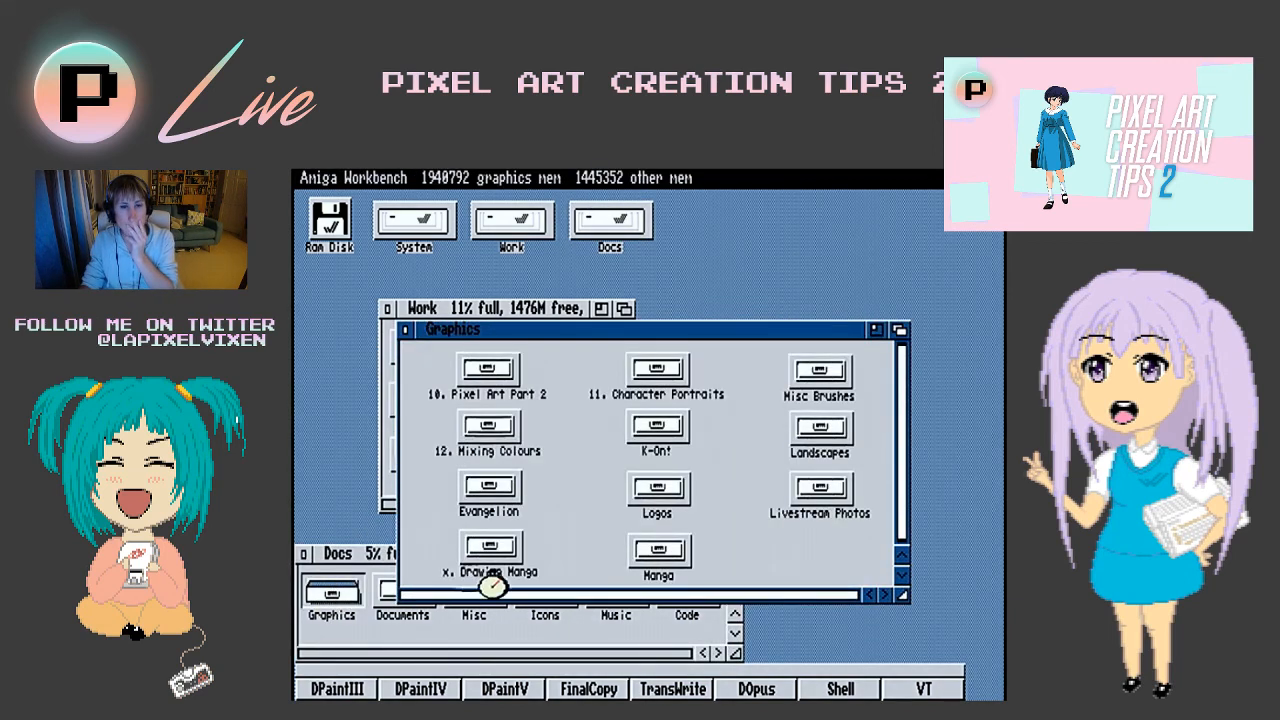
double_click(598, 494)
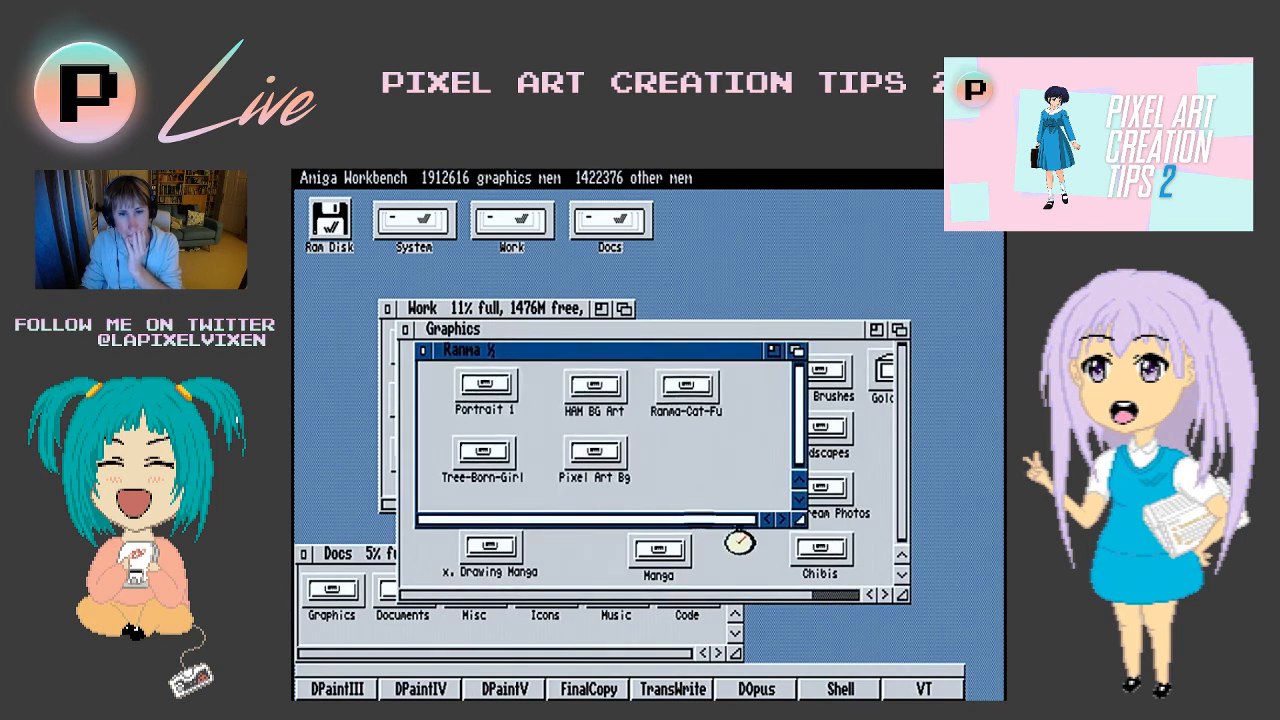
double_click(684, 402)
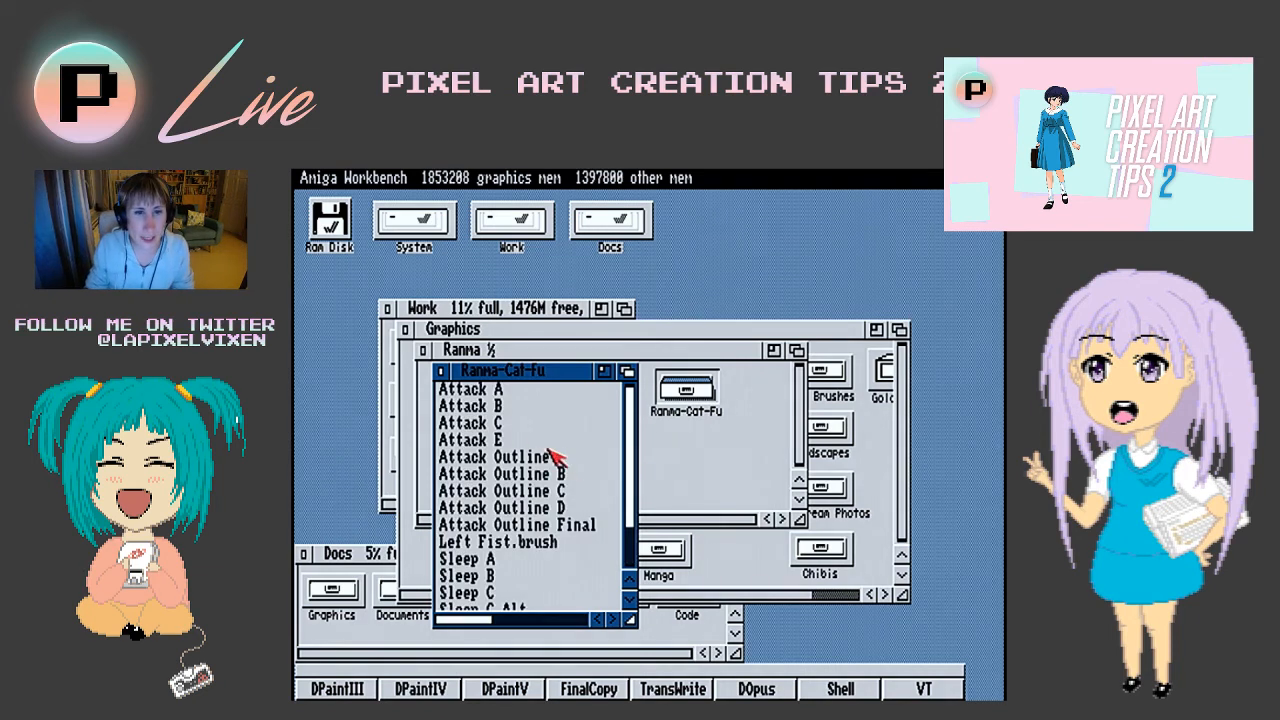
left_click_drag(480, 440, 420, 690)
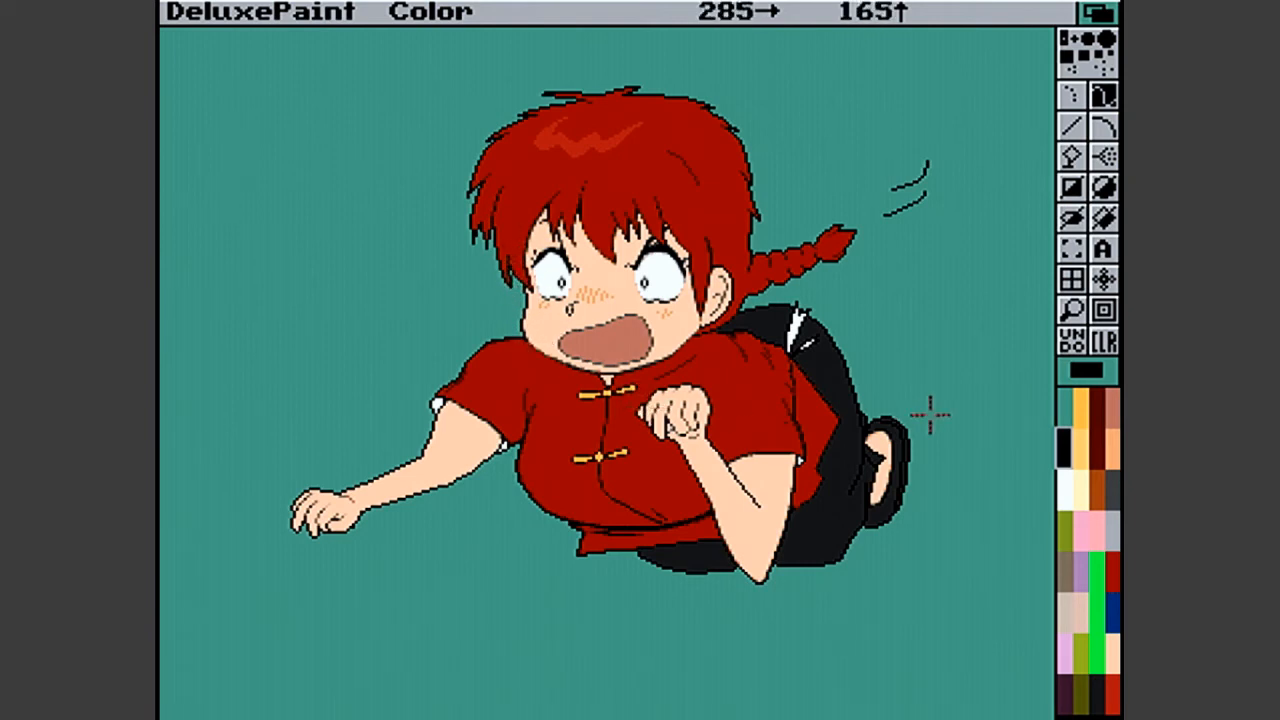
- Magnify the white cuff tip at the bent arm's sleeve and soften its black outline with dark red pixels above and below
left_click(1073, 310)
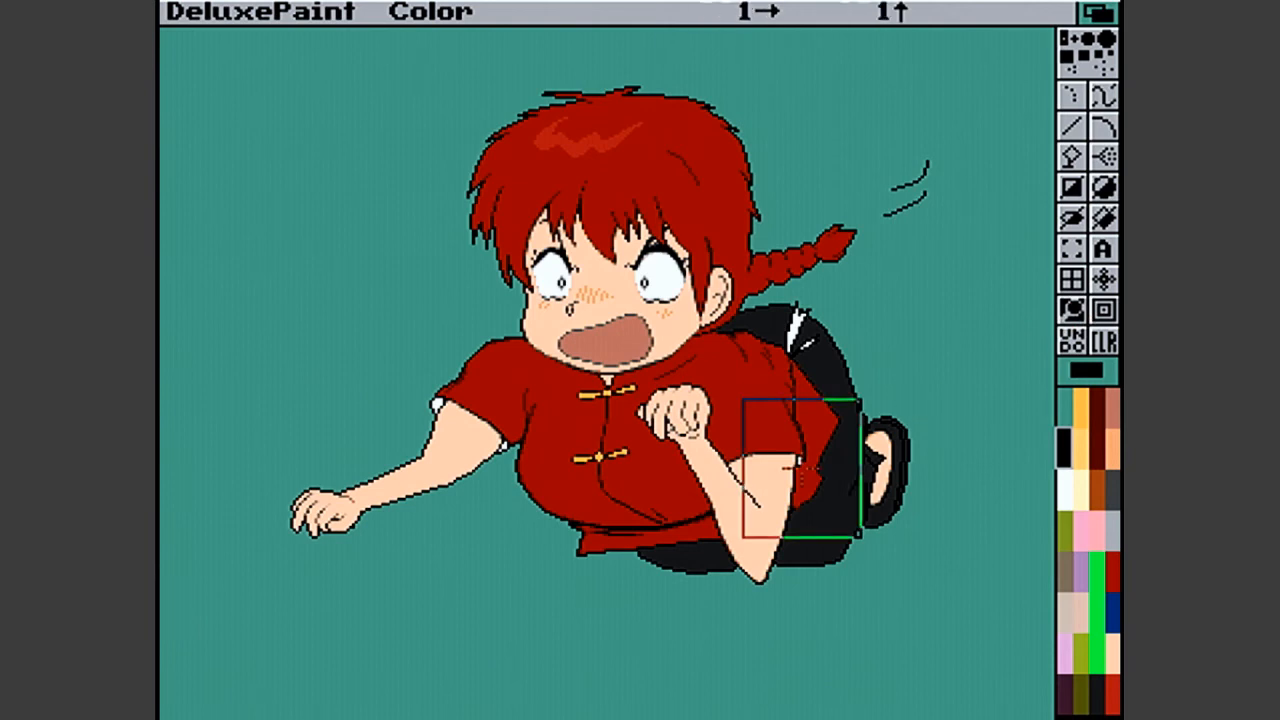
left_click(800, 469)
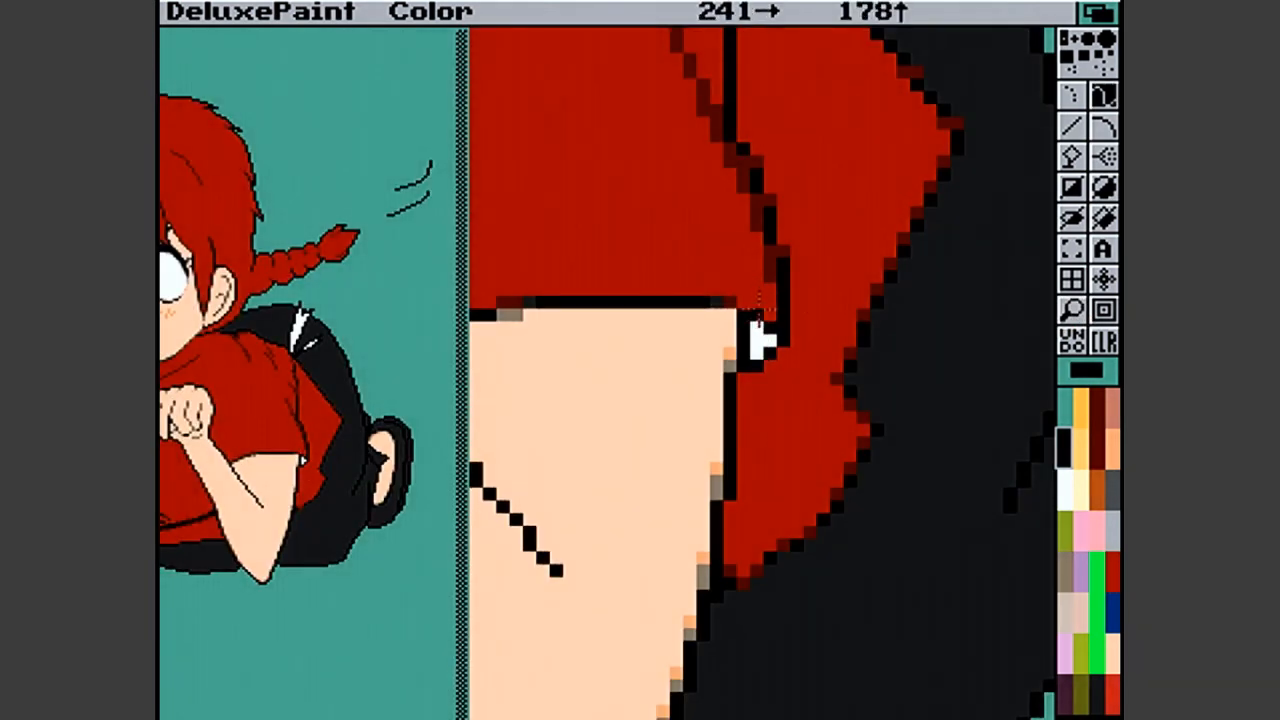
left_click(1102, 410)
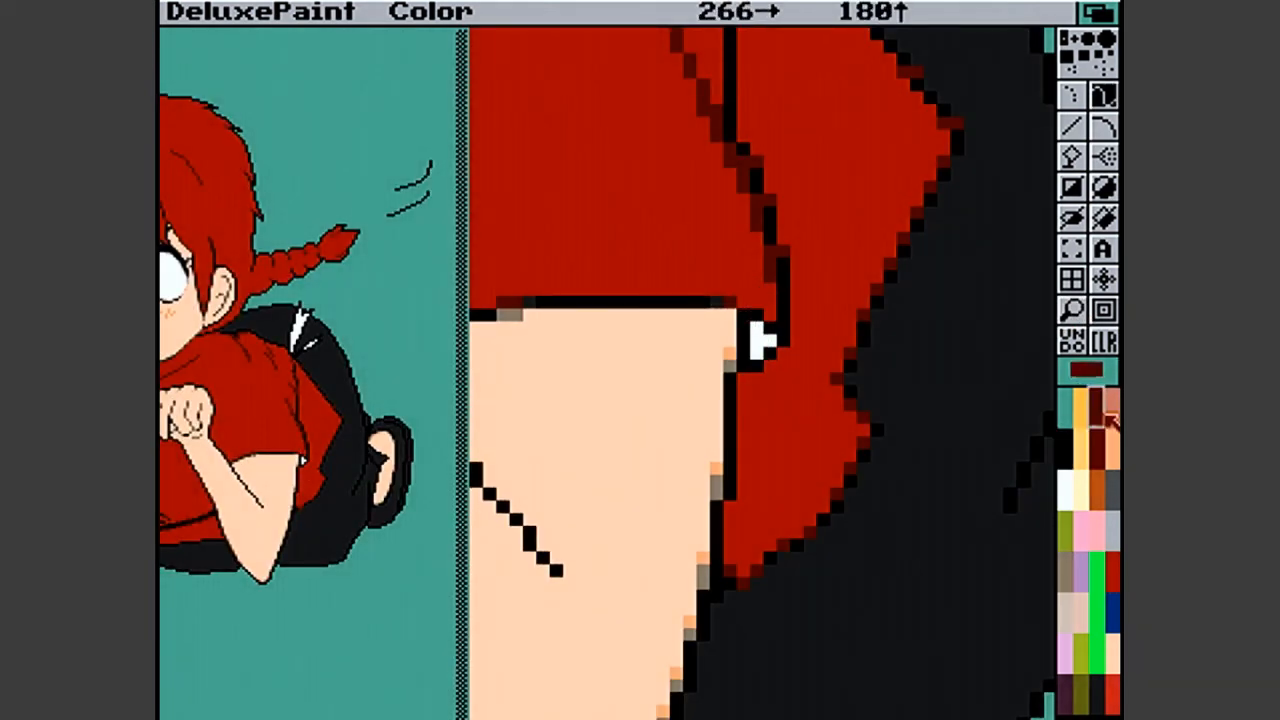
left_click(759, 314)
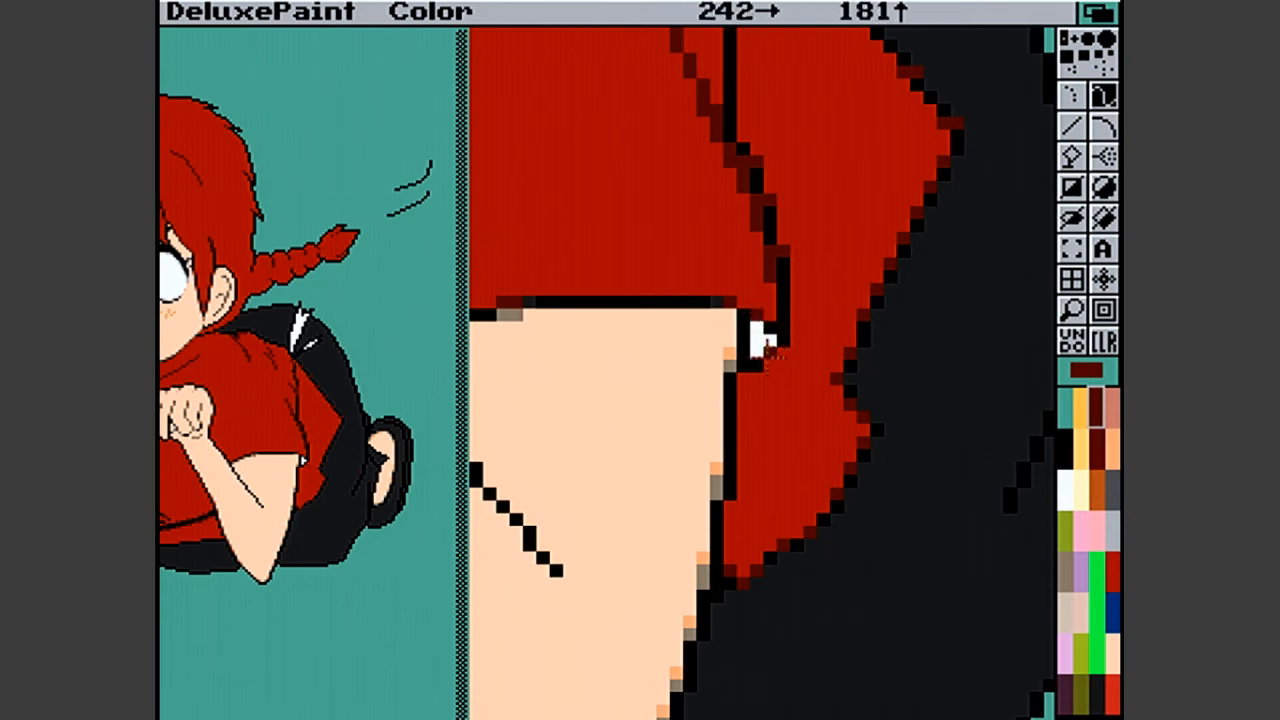
left_click(759, 362)
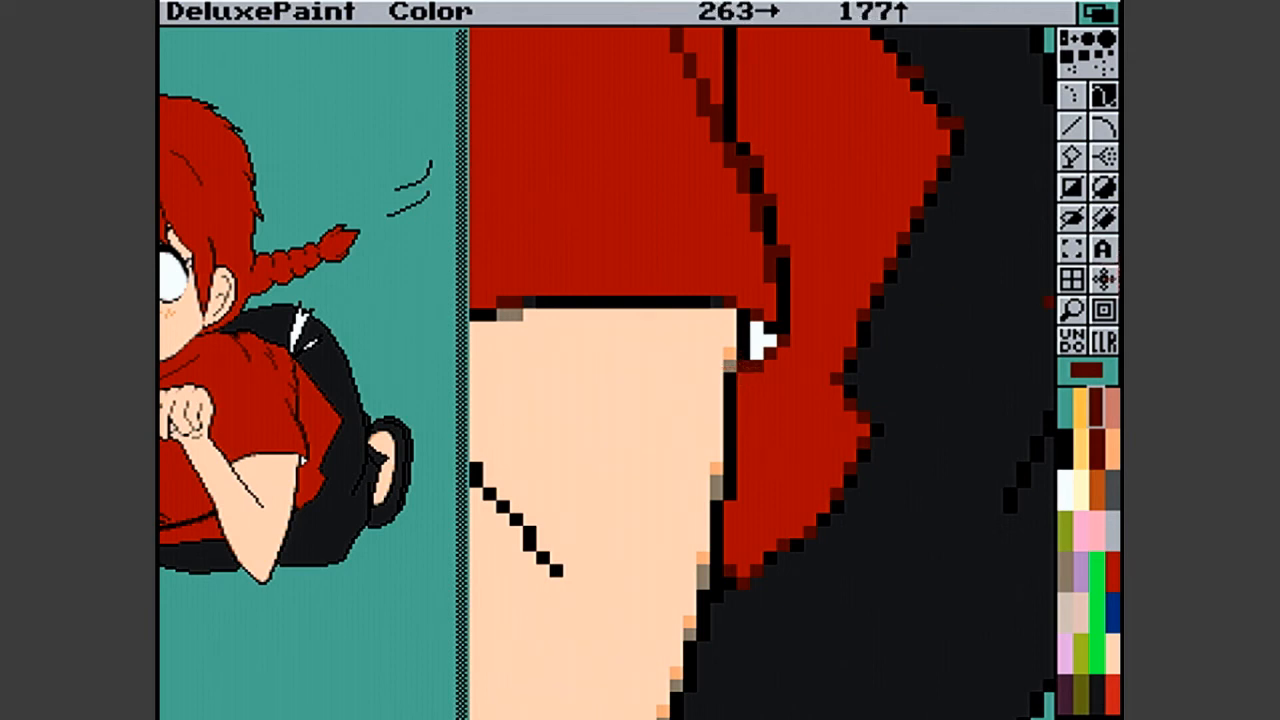
left_click(1068, 312)
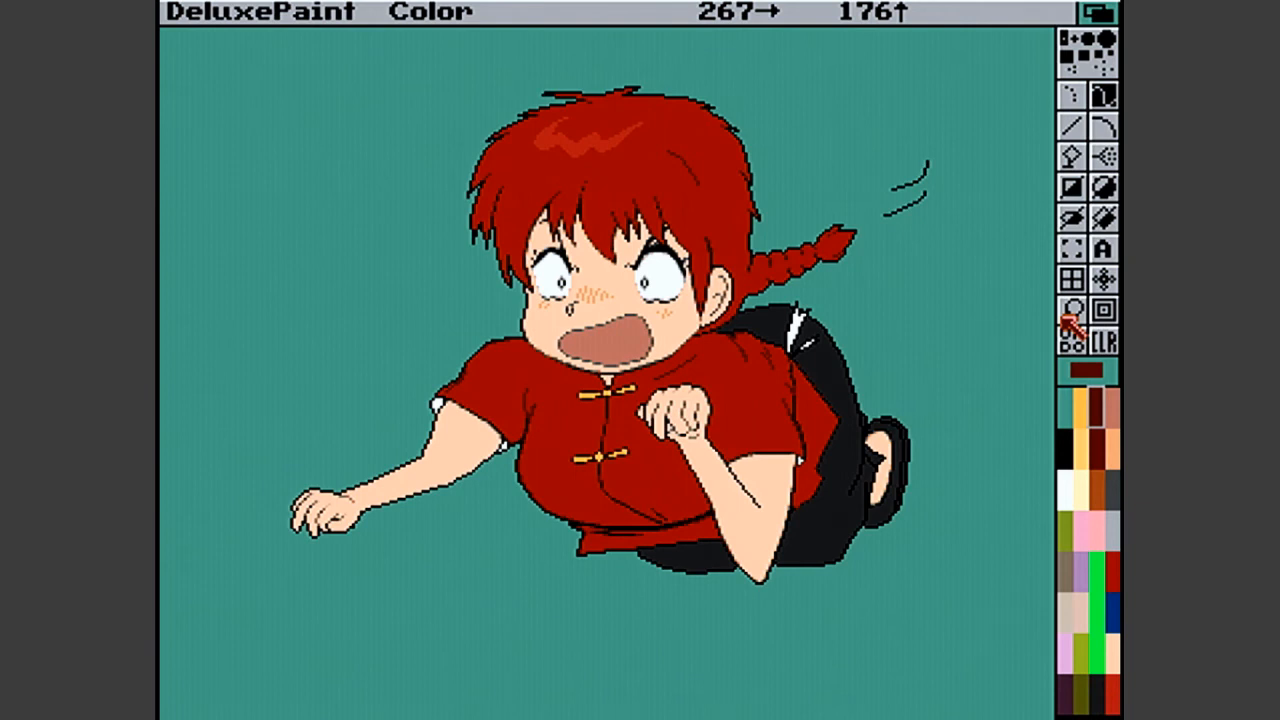
- Magnify the white highlights on the black trousers and place dark purple antialiasing pixels around the edges of the larger one
left_click(1066, 316)
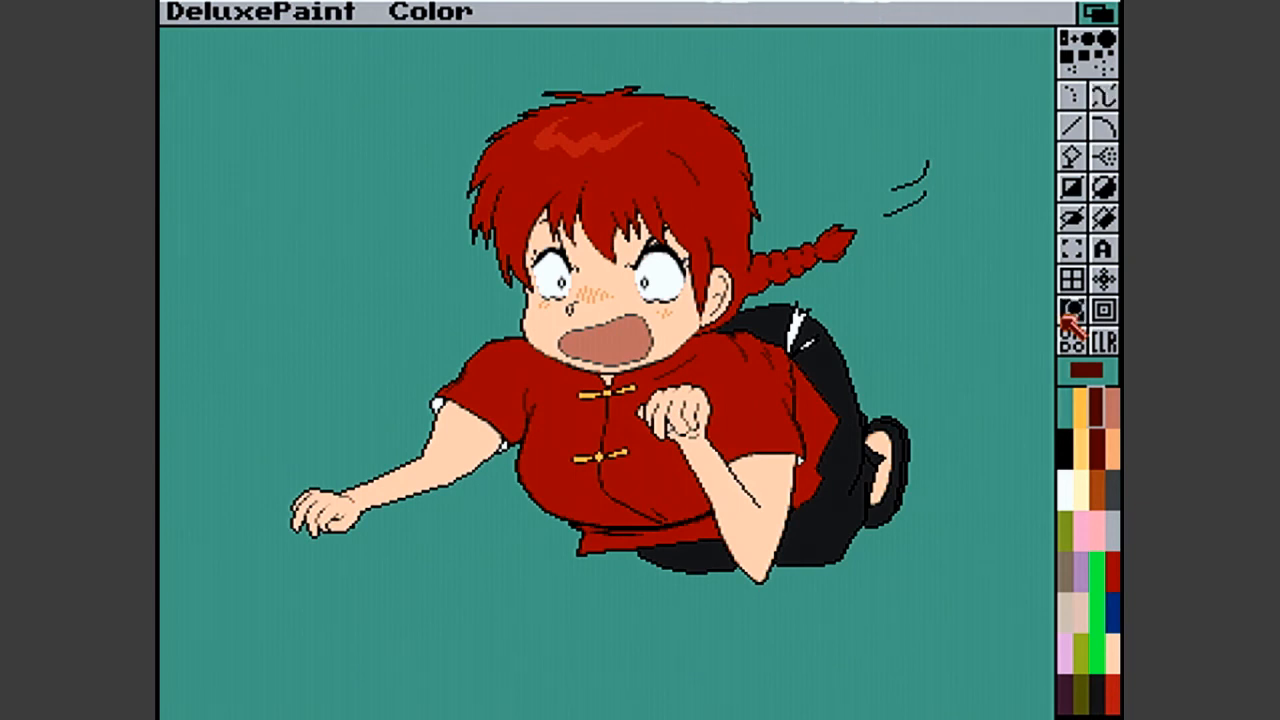
left_click(774, 352)
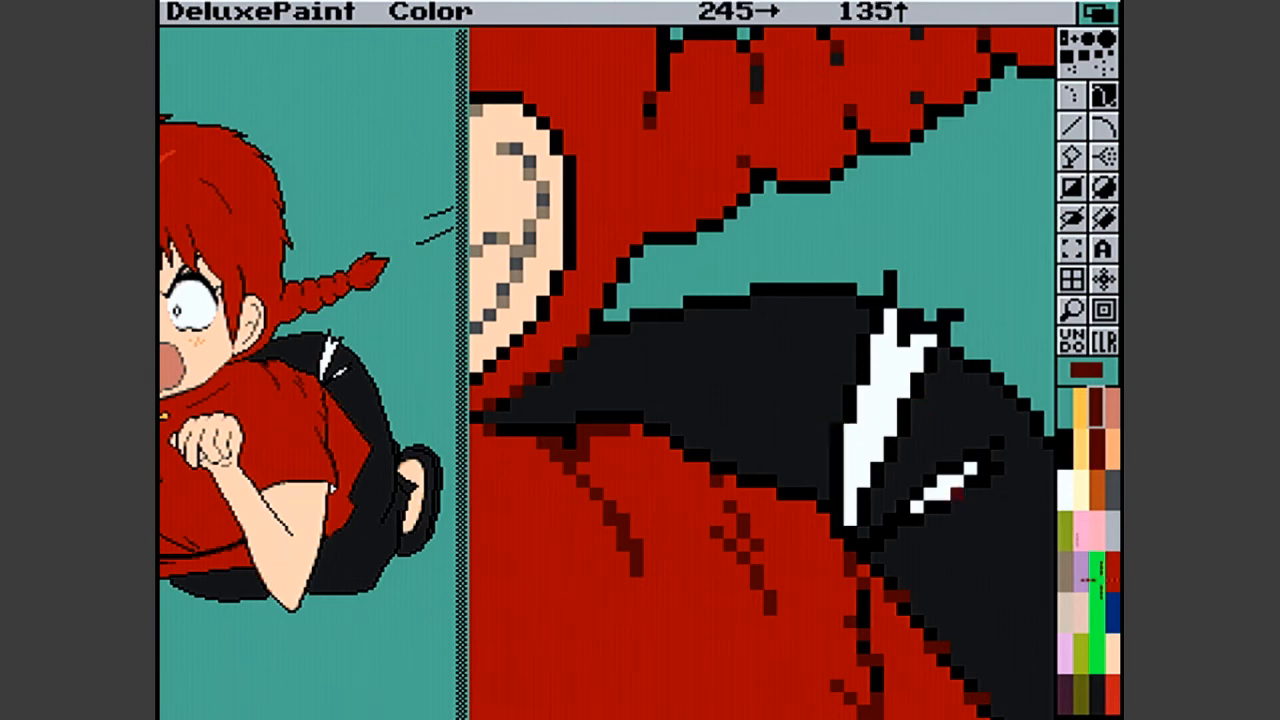
left_click(1074, 704)
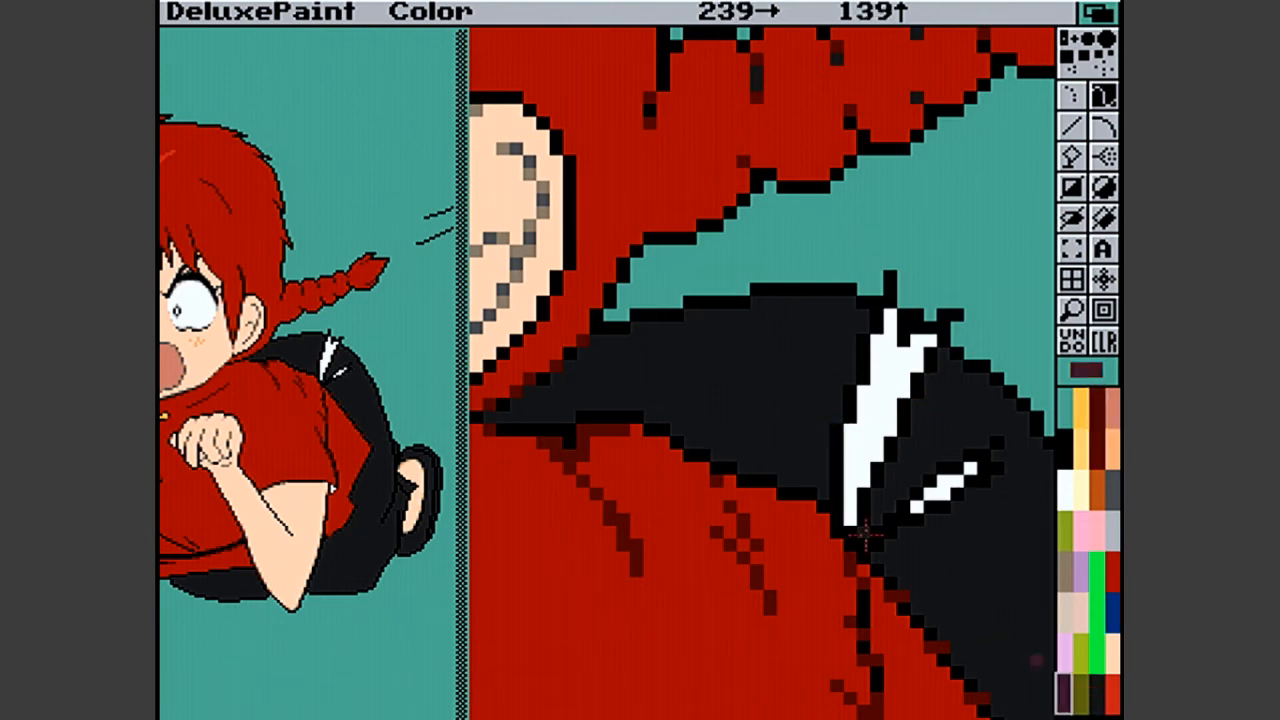
left_click(839, 430)
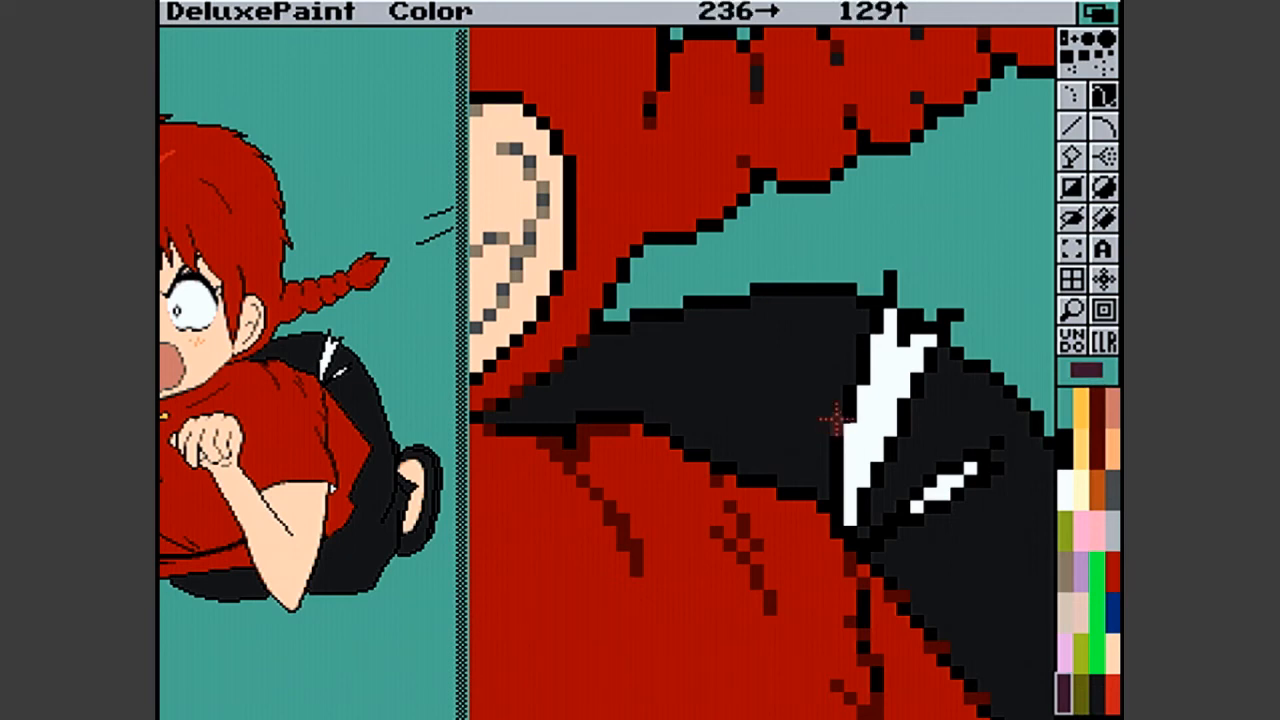
left_click(847, 388)
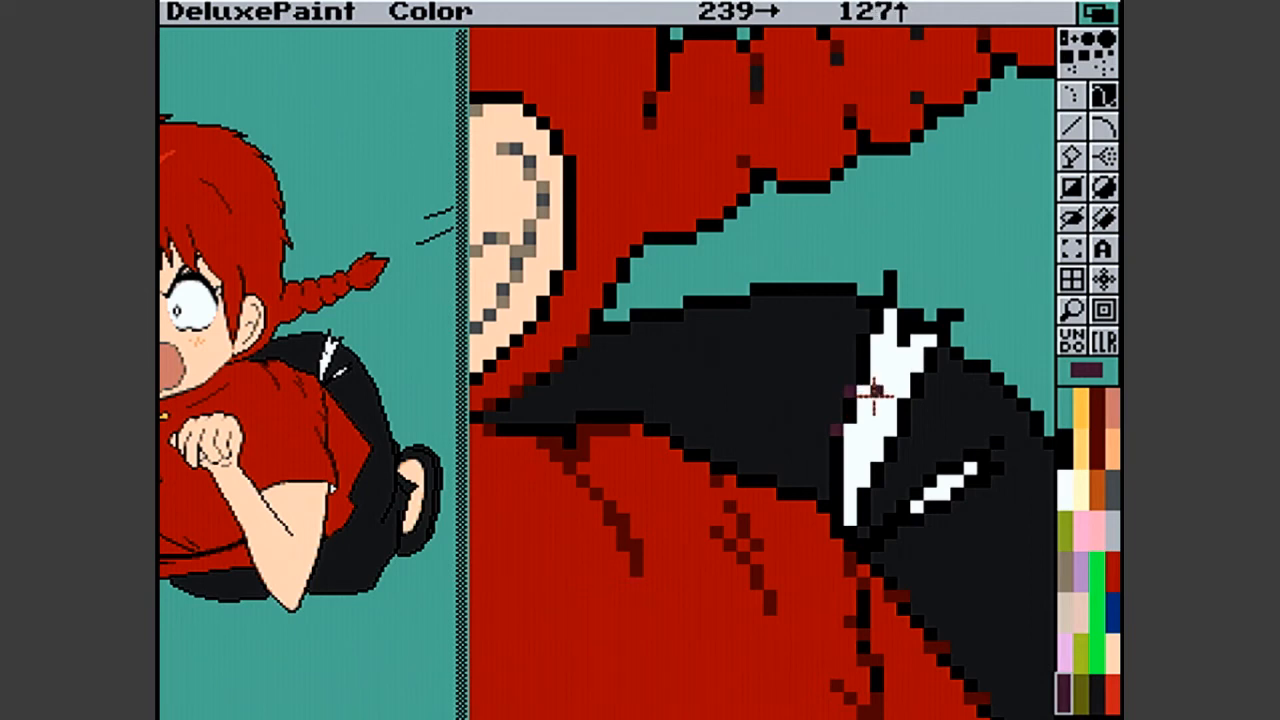
left_click(861, 339)
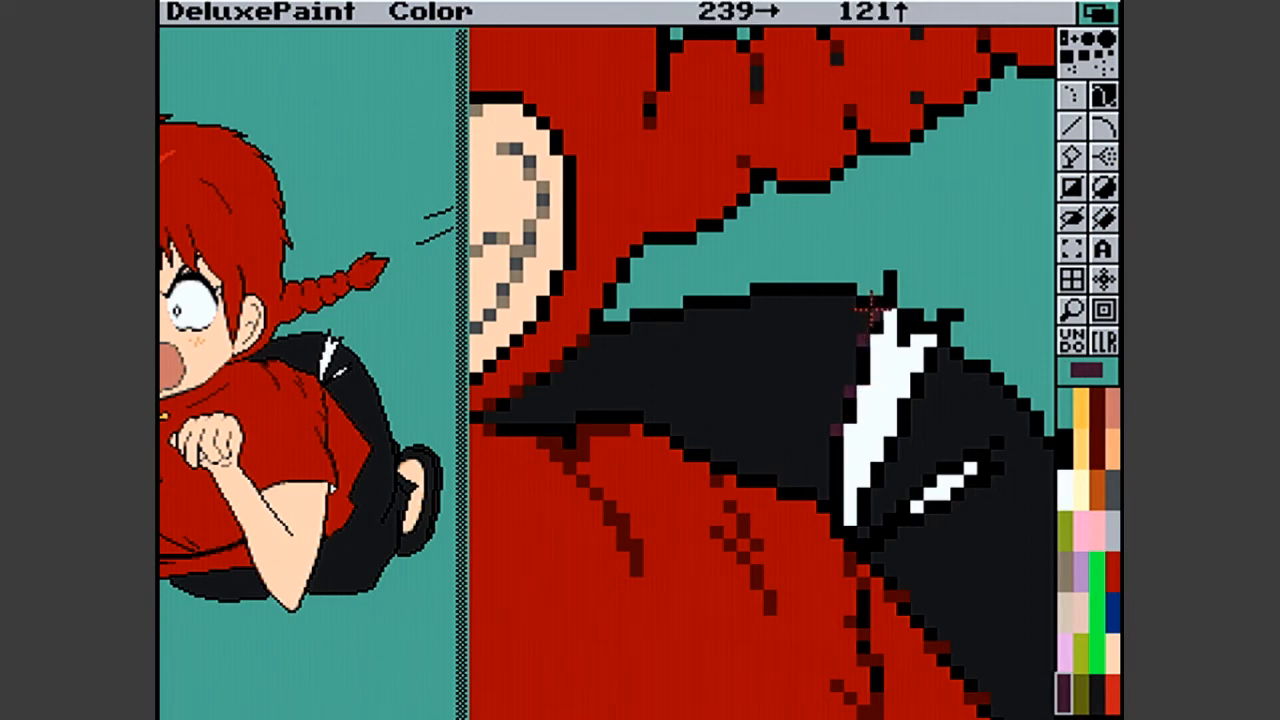
left_click(872, 313)
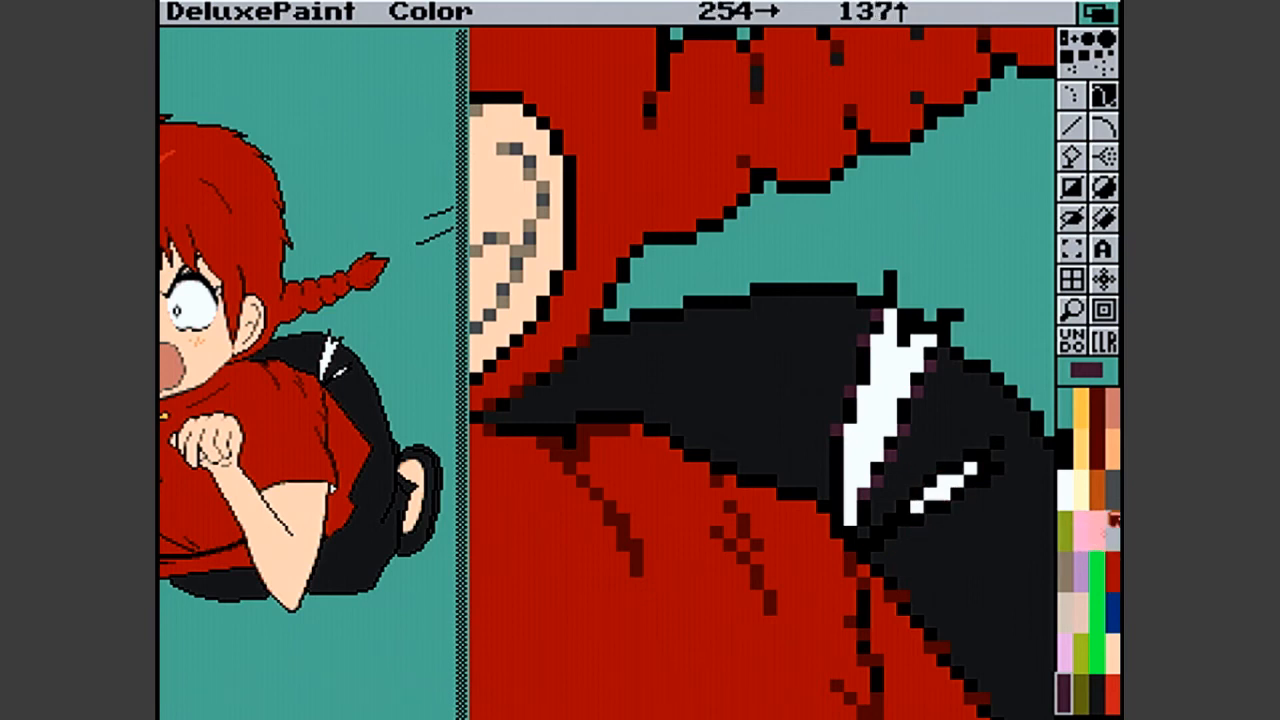
- Place light grey antialiasing pixels down the stepped lower-right edge and upper fork of the larger white trouser highlight
left_click(1114, 515)
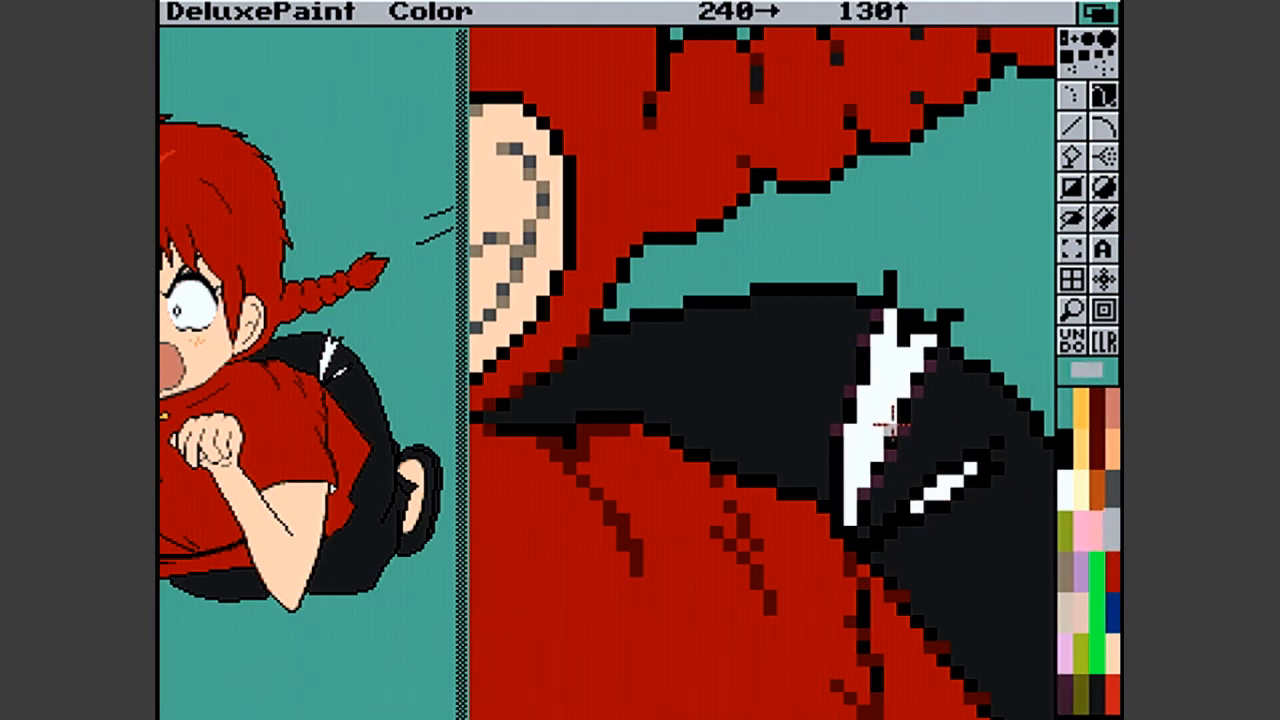
left_click(877, 454)
left_click(864, 480)
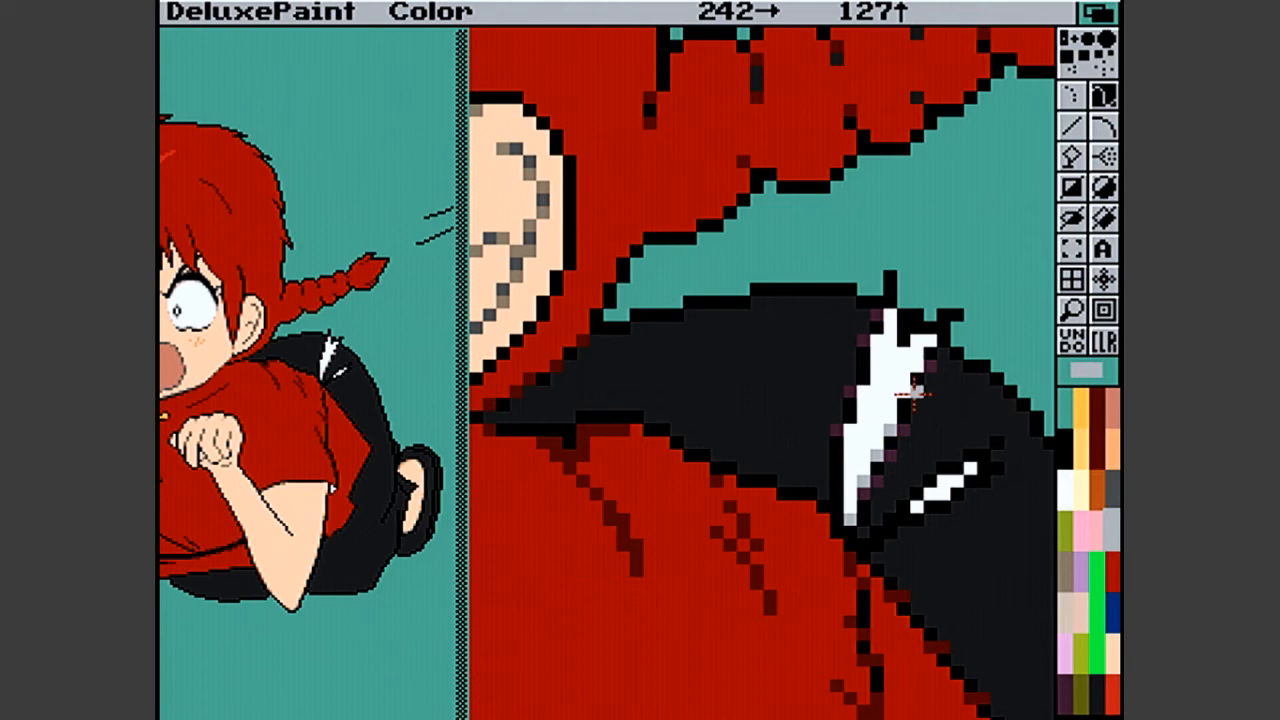
left_click(916, 363)
left_click(930, 338)
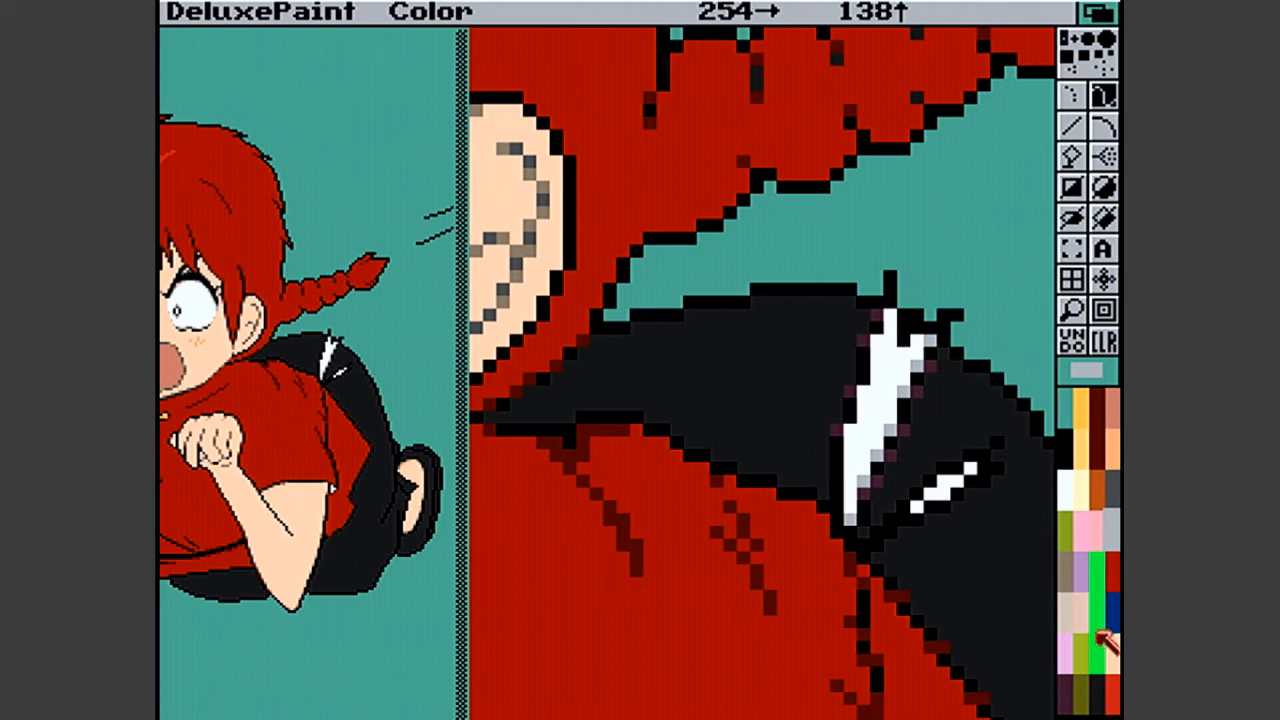
left_click(1058, 441)
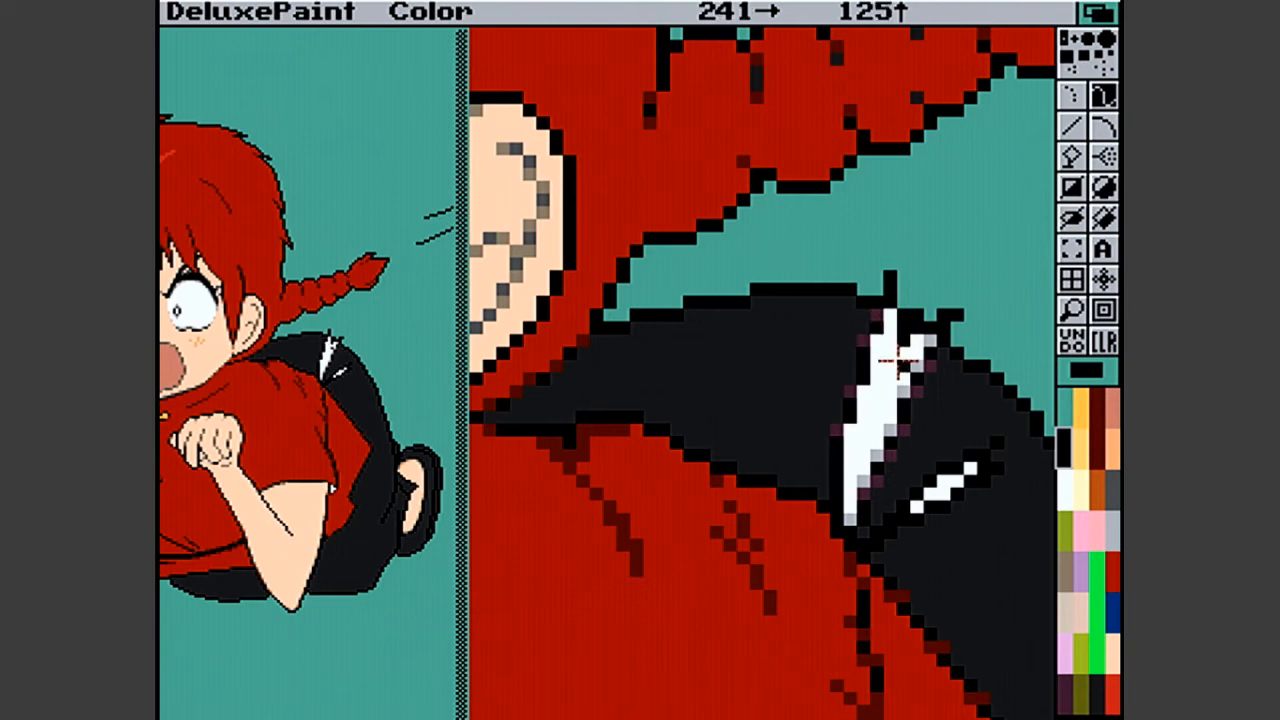
- Soften the inner-left edge of the larger trouser highlight with light grey and dark grey pixels
left_click(1114, 532)
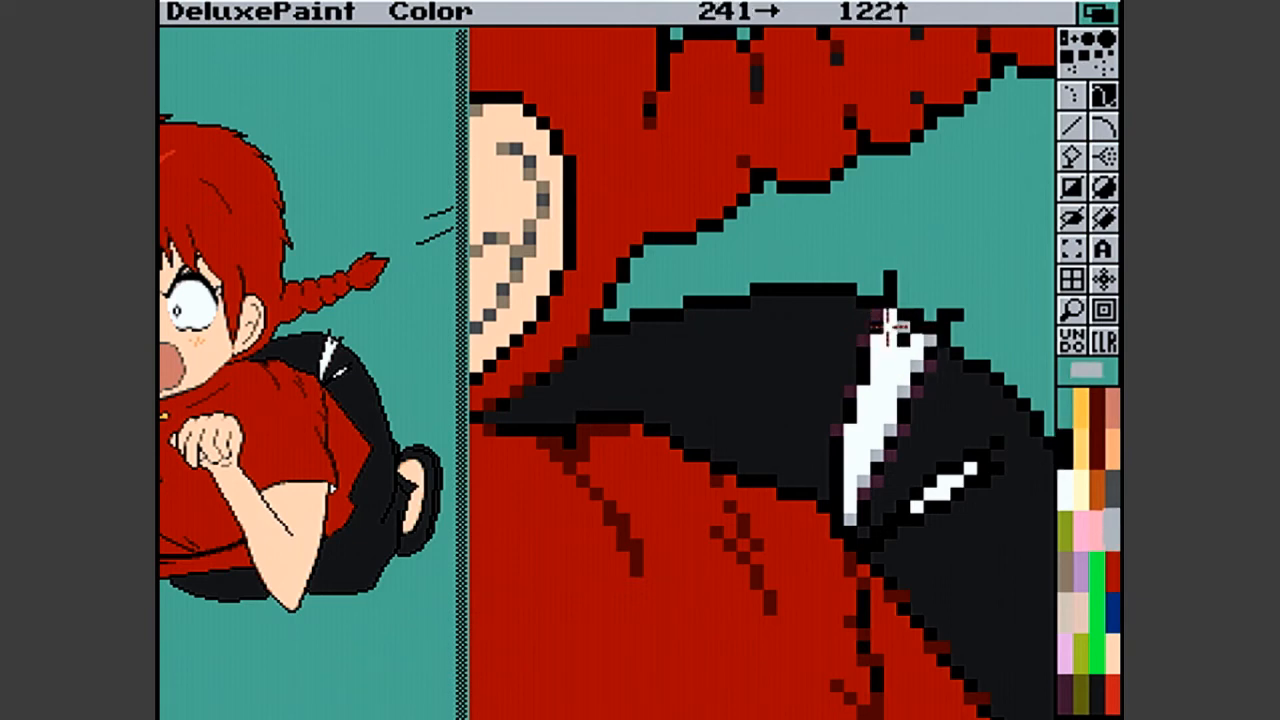
left_click(849, 432)
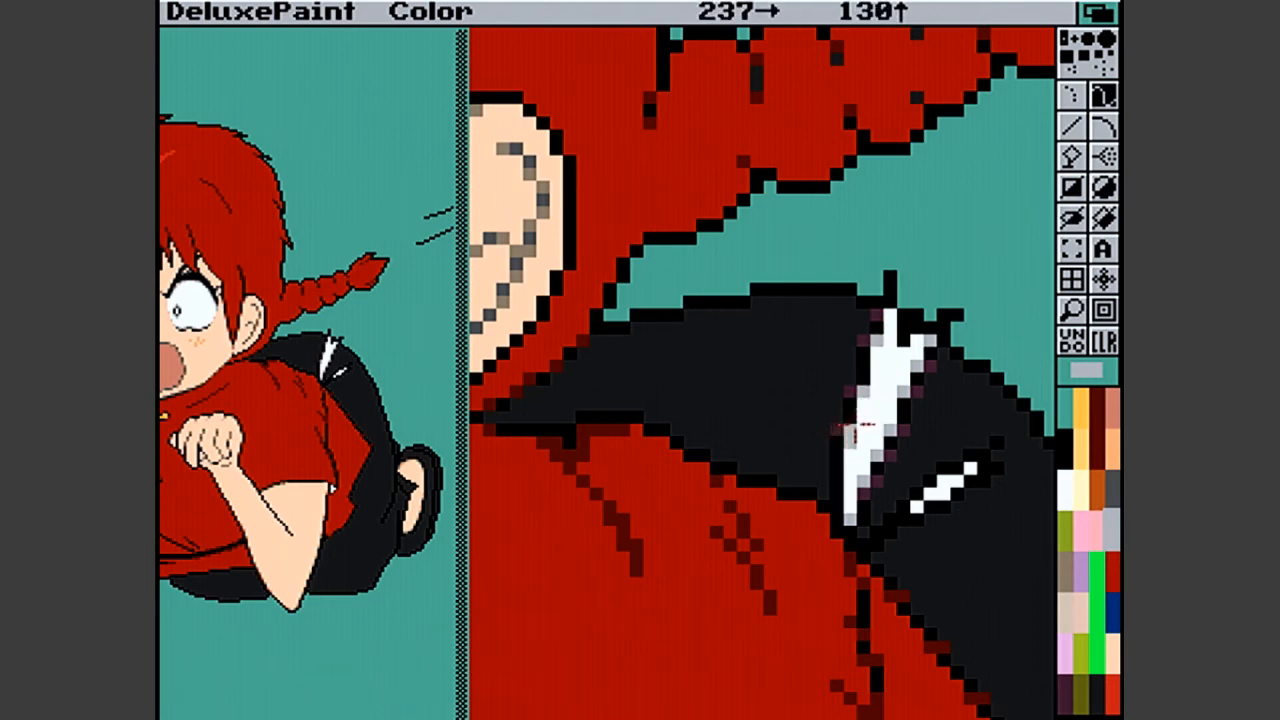
left_click(1112, 489)
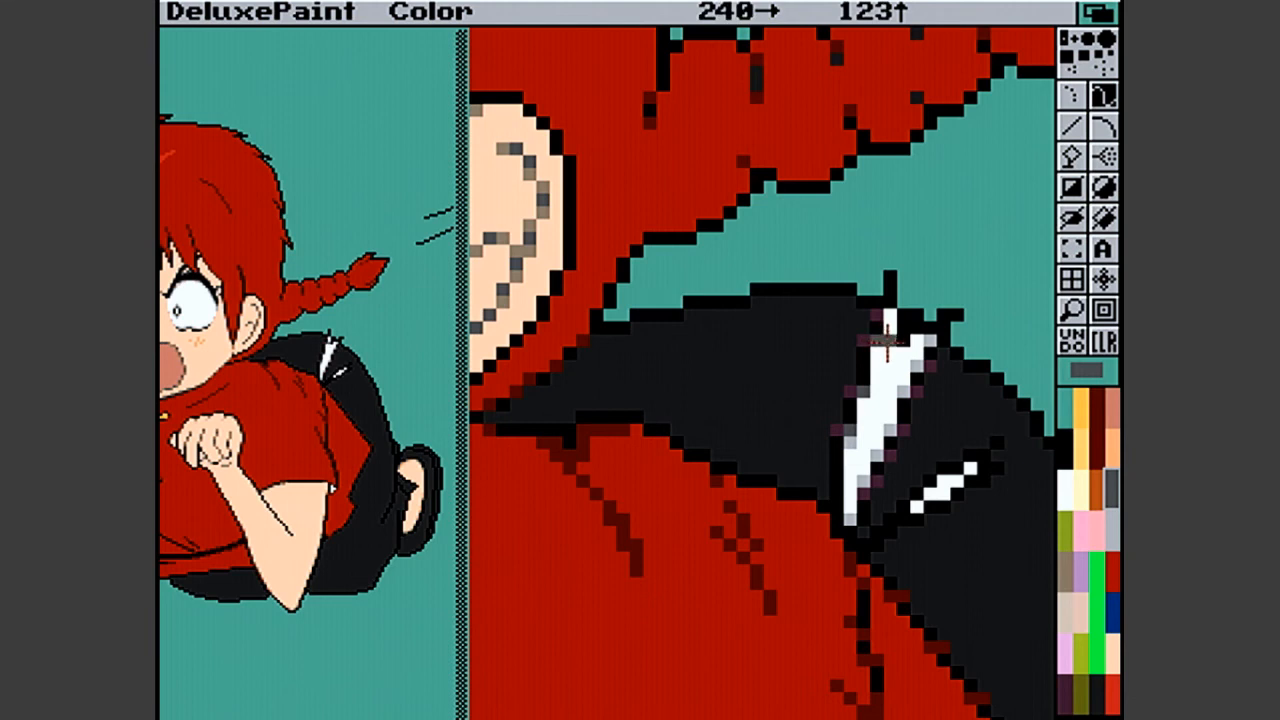
left_click(1112, 528)
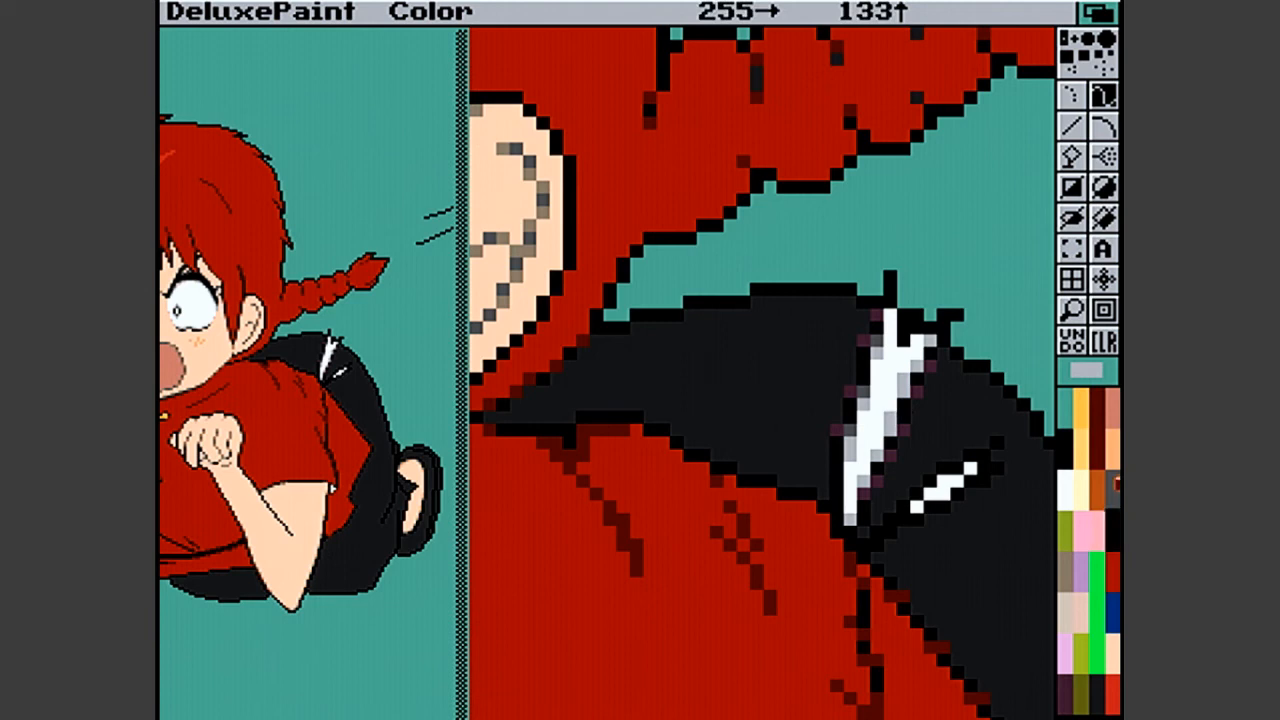
left_click(1112, 488)
left_click(886, 424)
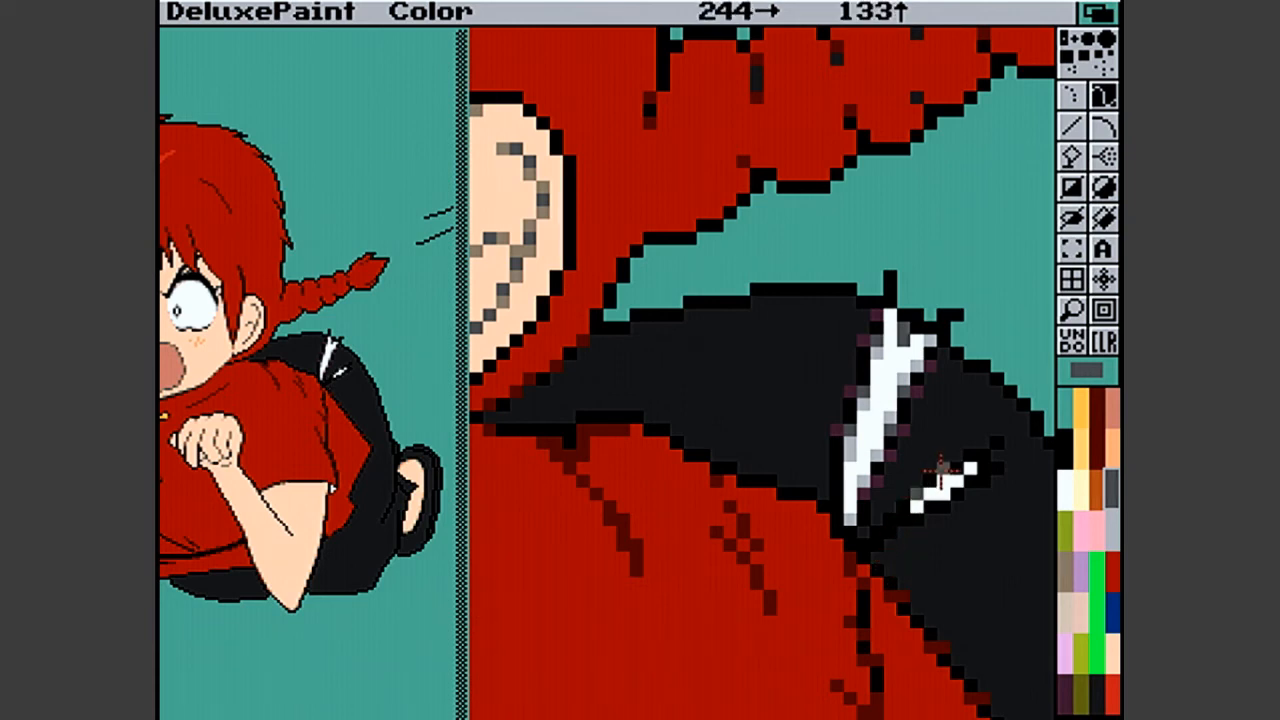
- Antialias the smaller white trouser highlight with dark grey, dark purple and light grey pixels around its edges
left_click(1002, 445)
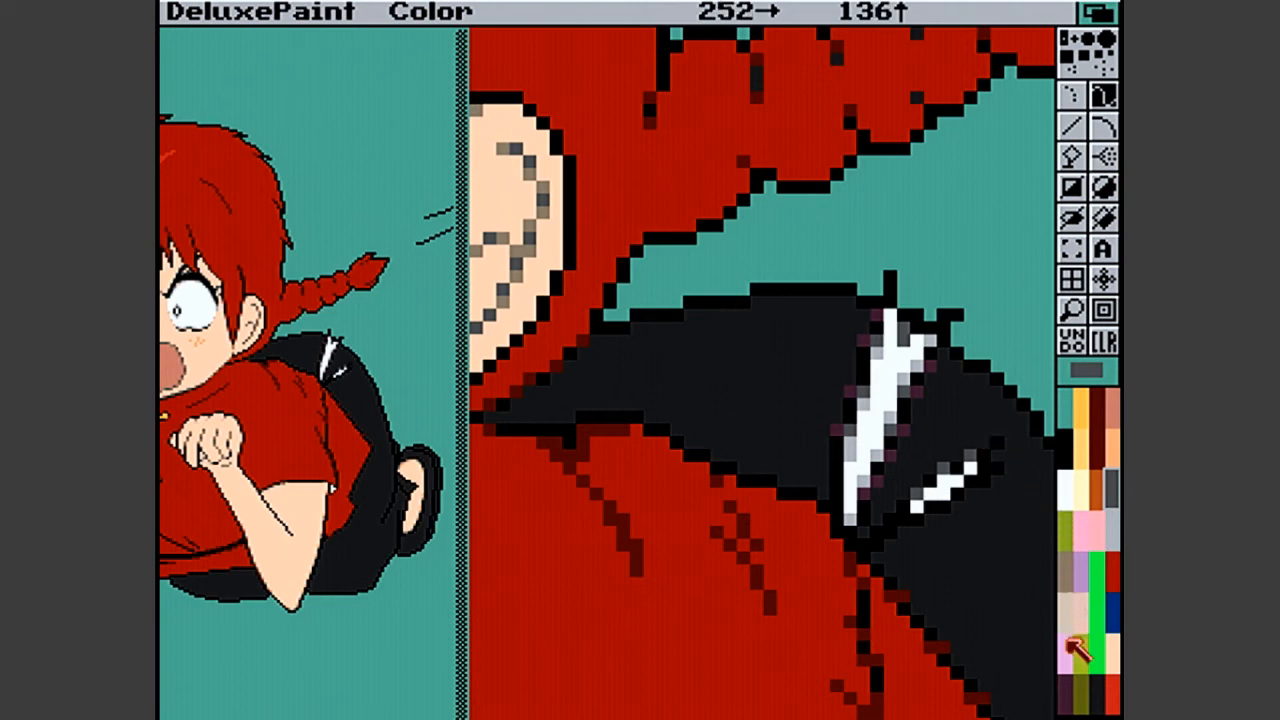
left_click(1066, 695)
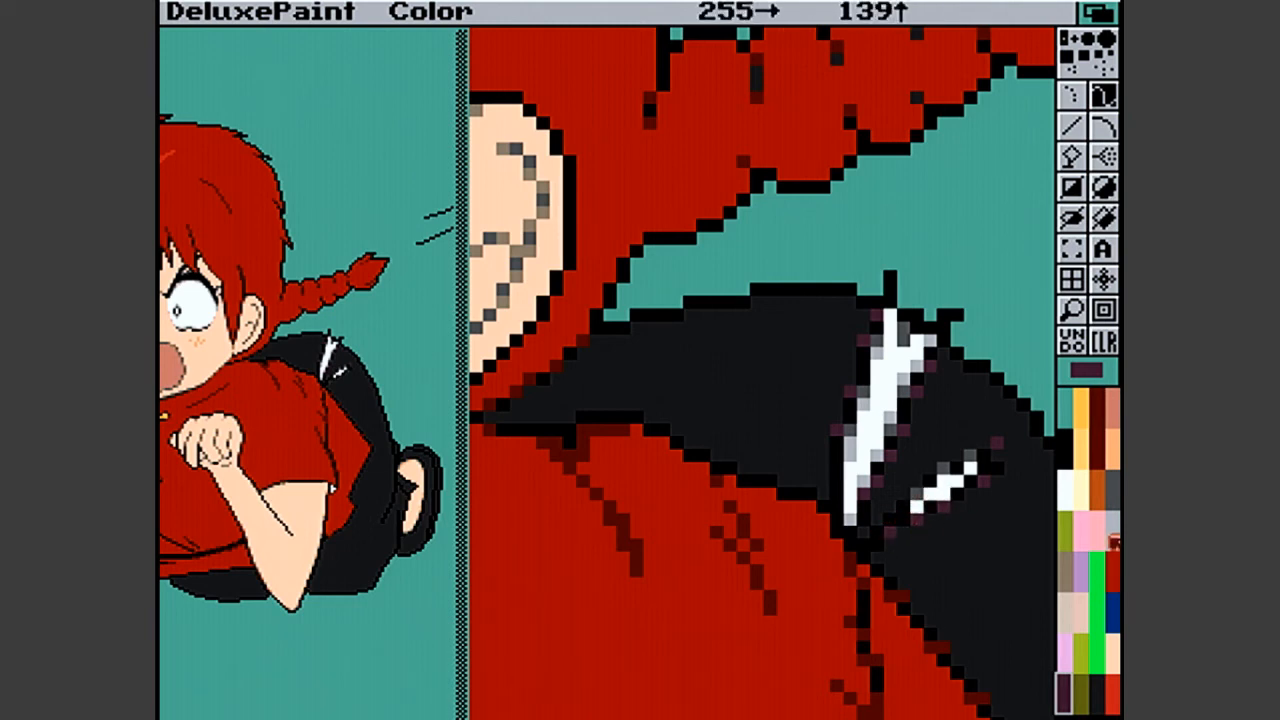
left_click(1113, 540)
left_click(931, 508)
left_click(962, 496)
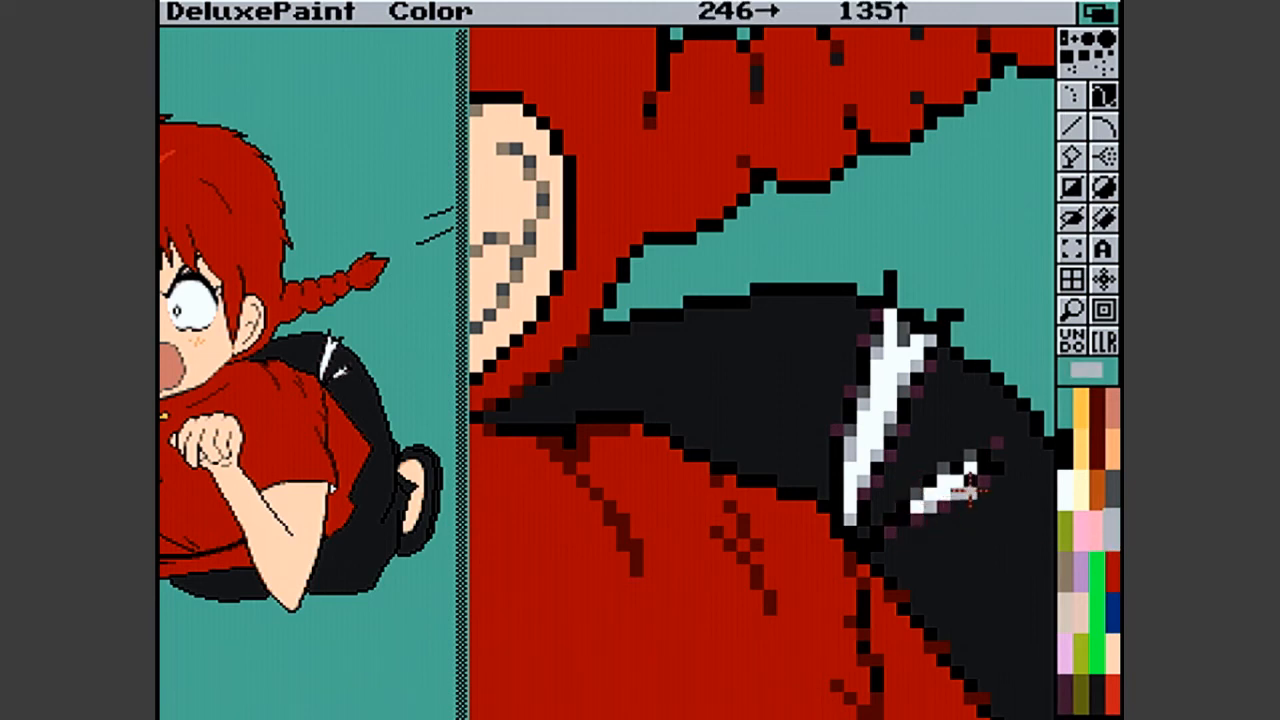
left_click(971, 483)
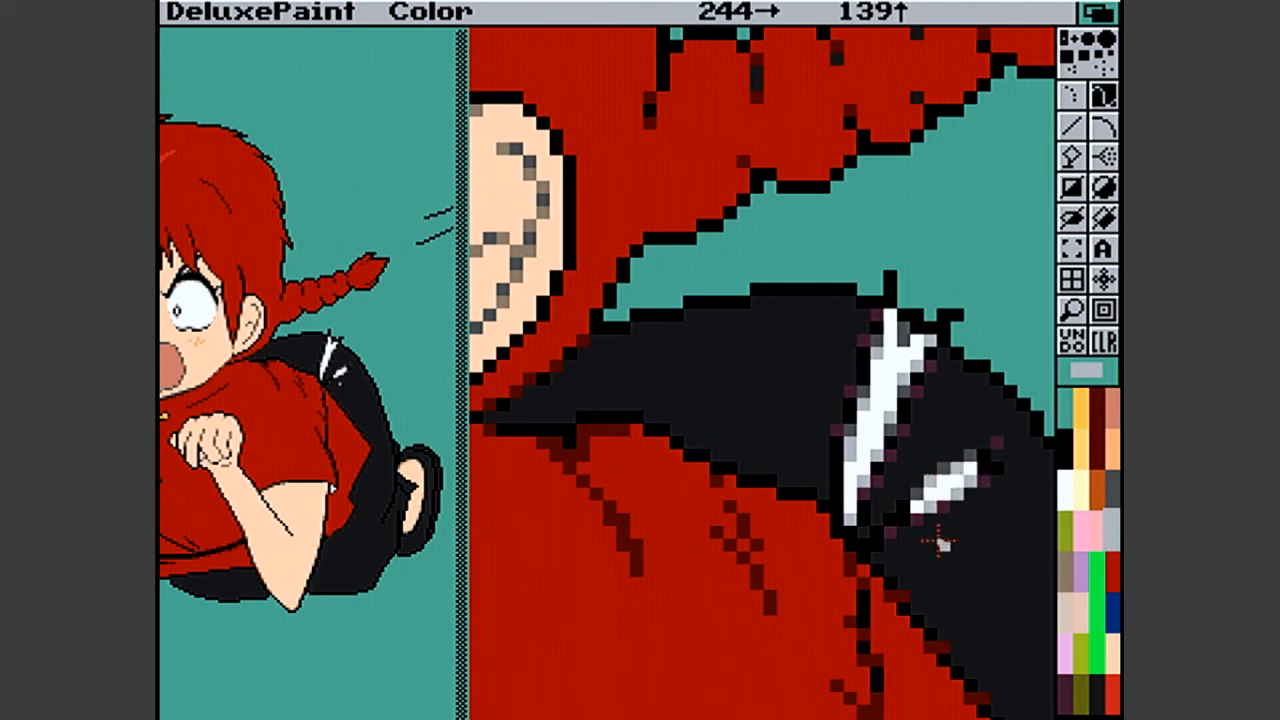
- Lengthen both ends of the smaller highlight with white pixels, using dark purple and the trouser black for touch-ups
left_click(1066, 690)
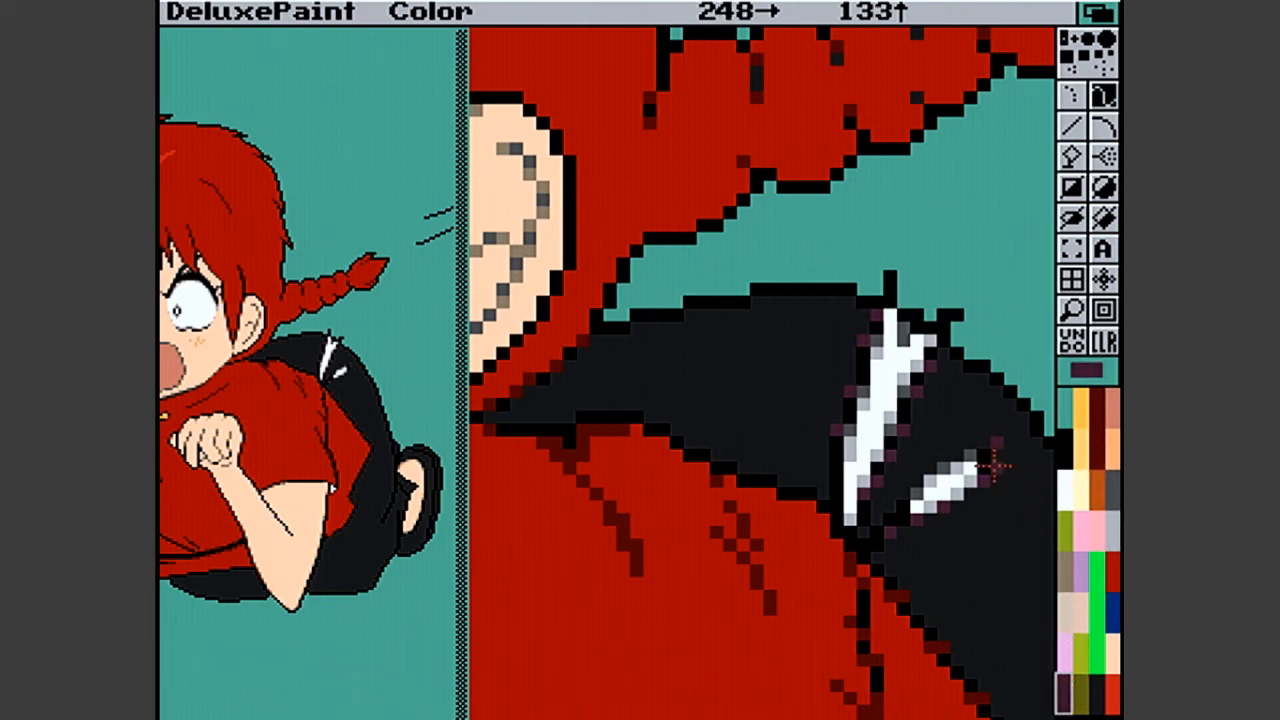
left_click(1066, 488)
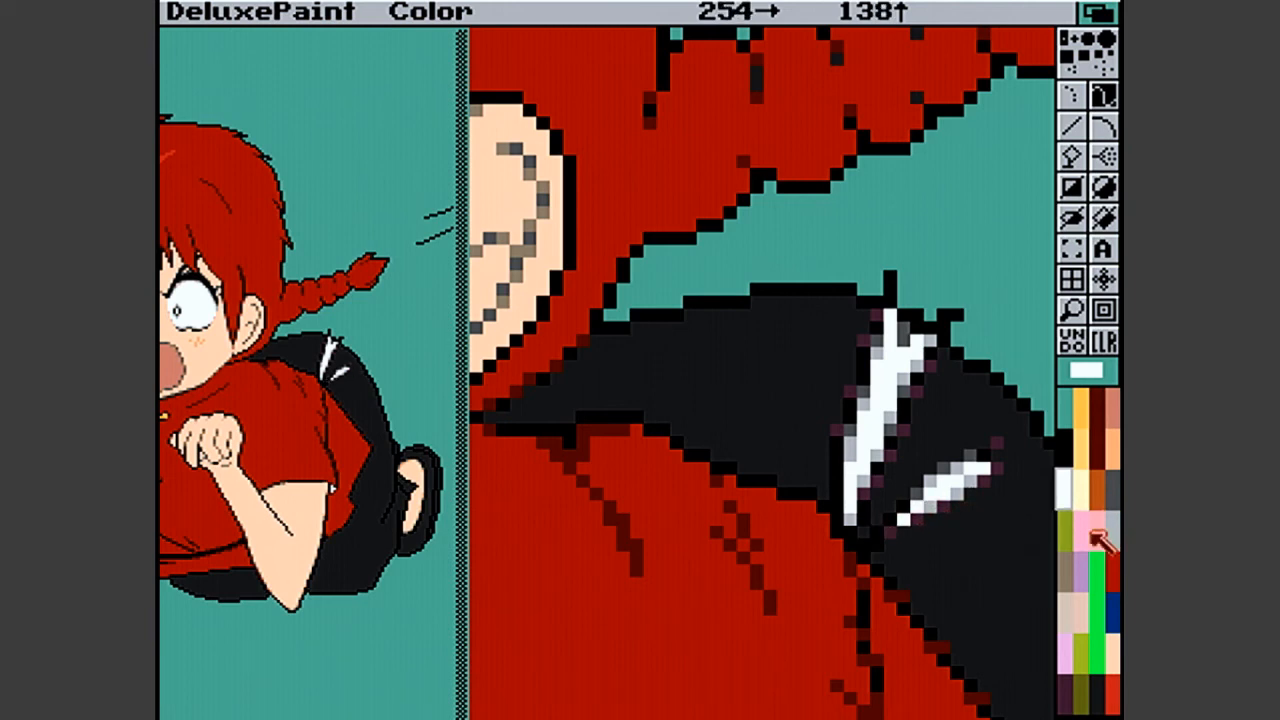
left_click(1094, 692)
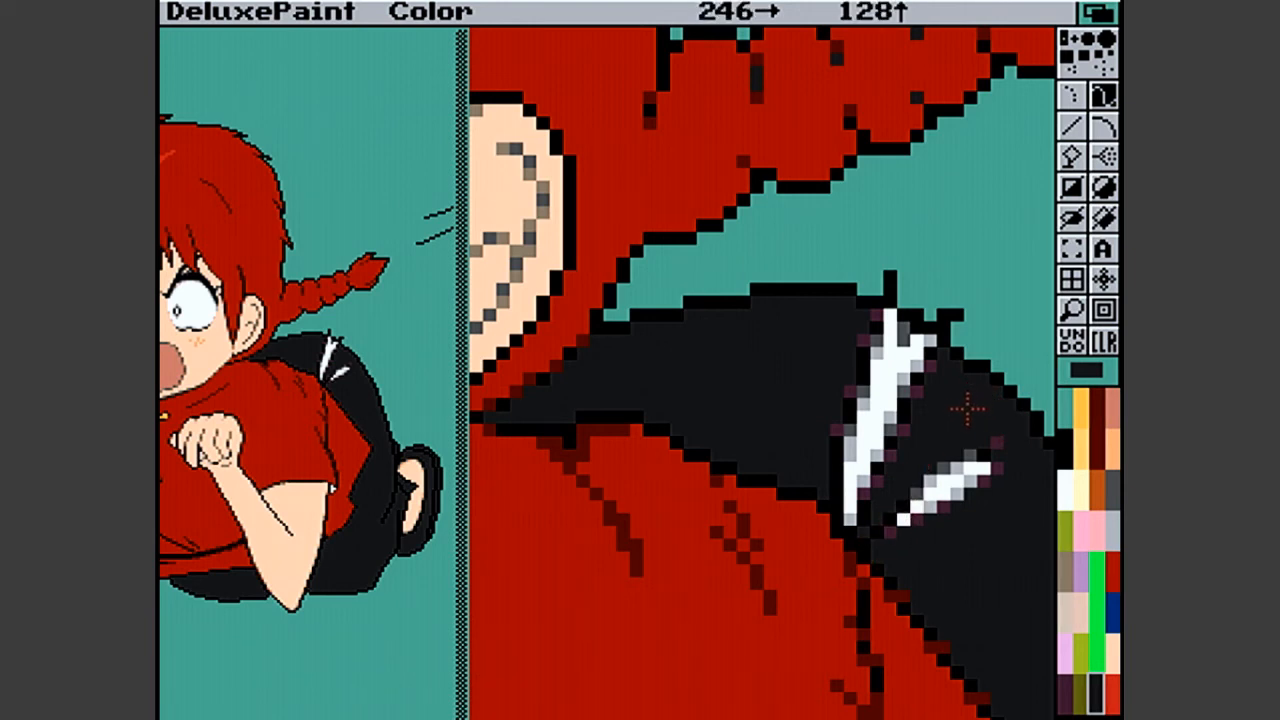
- Reshape the small black spike on the trouser outline beside the larger highlight using background teal and black pixels
left_click(1063, 409)
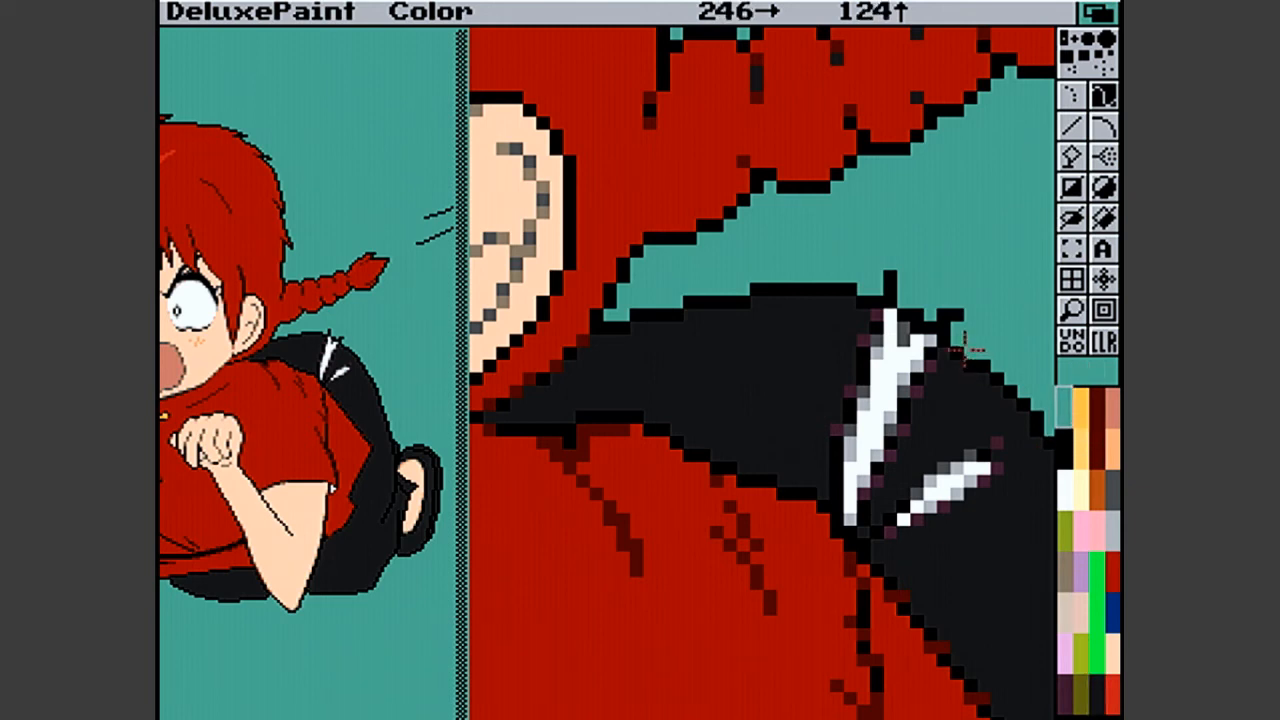
left_click(919, 316)
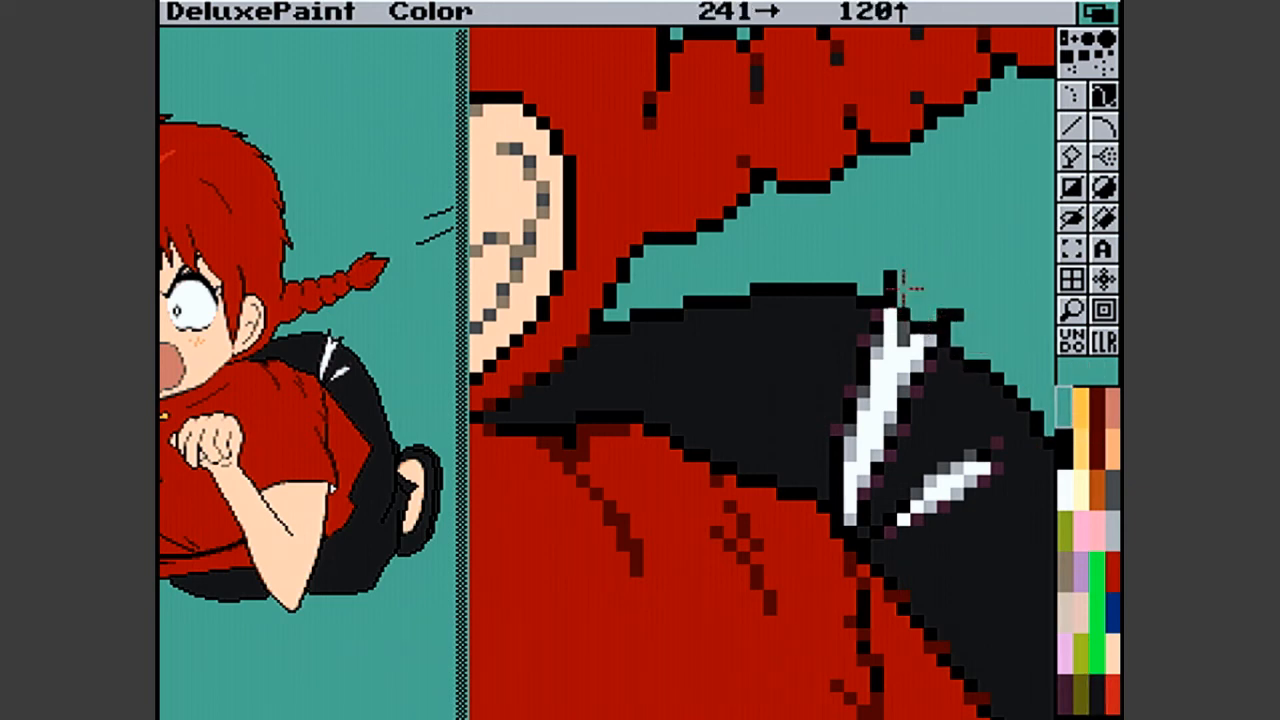
left_click(910, 322)
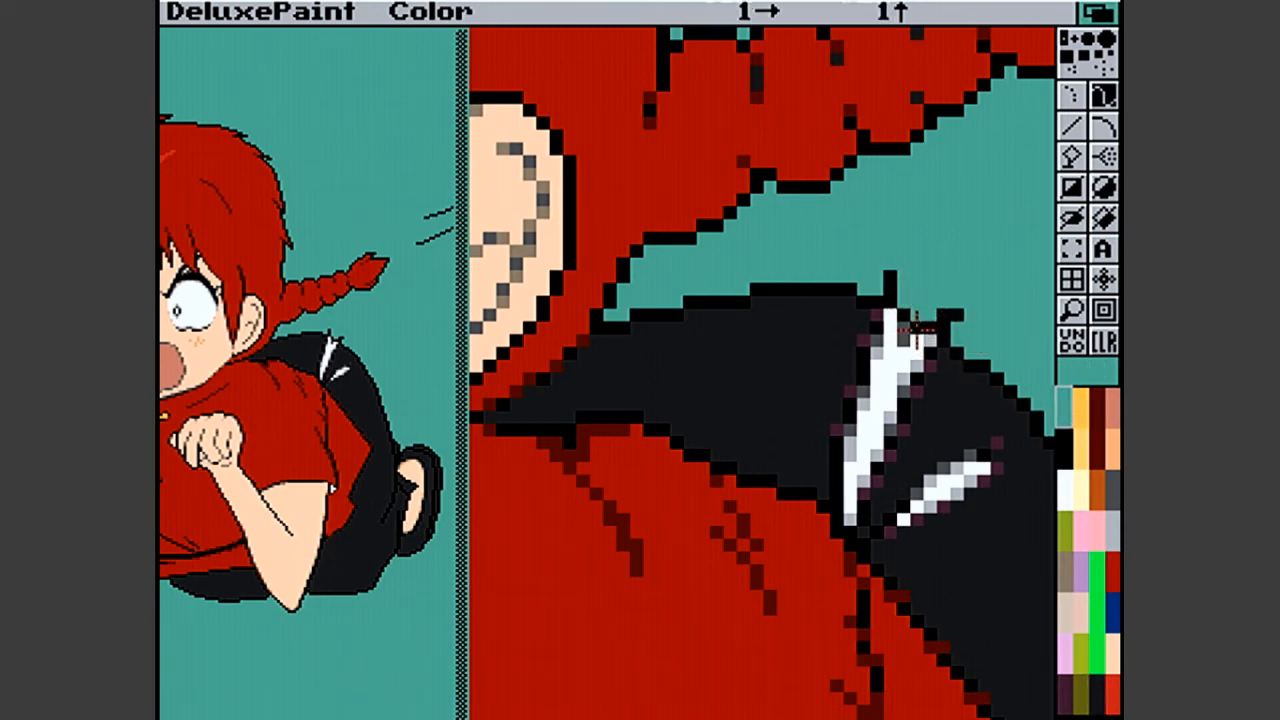
left_click(1062, 452)
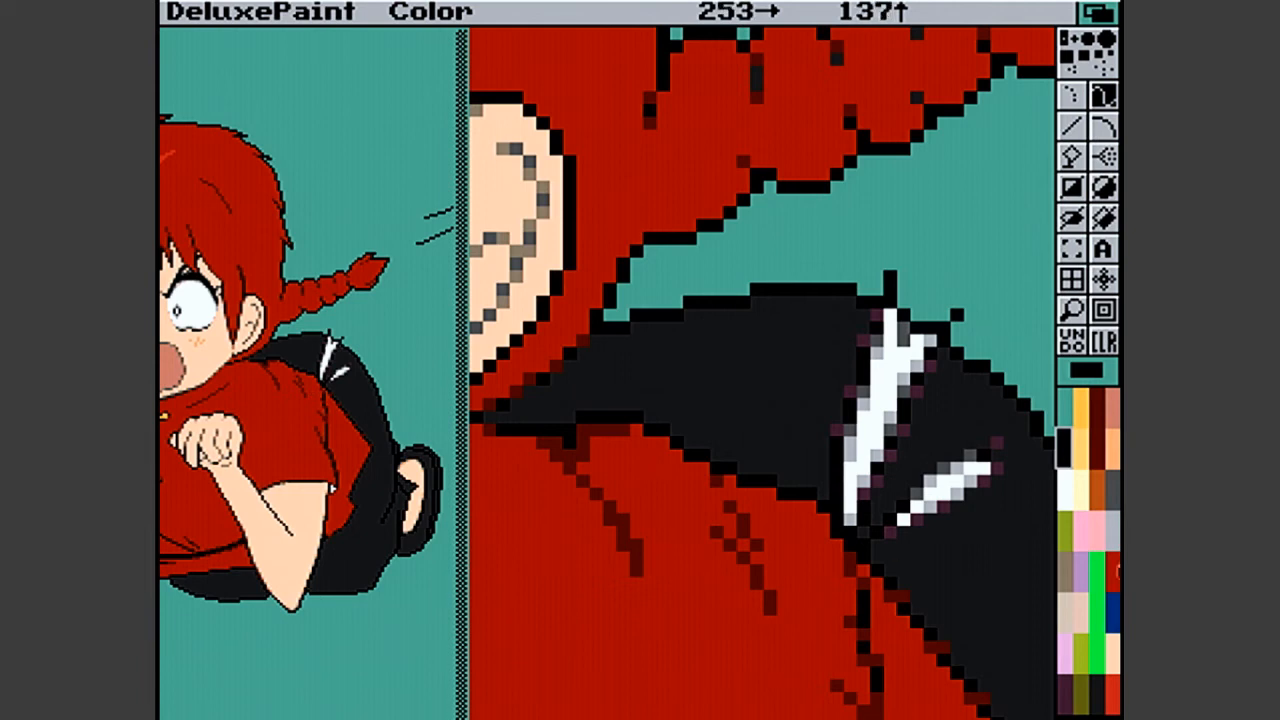
- Add more dark purple pixels along the left edge and tips of the larger highlight, and return to the full picture
left_click(1063, 690)
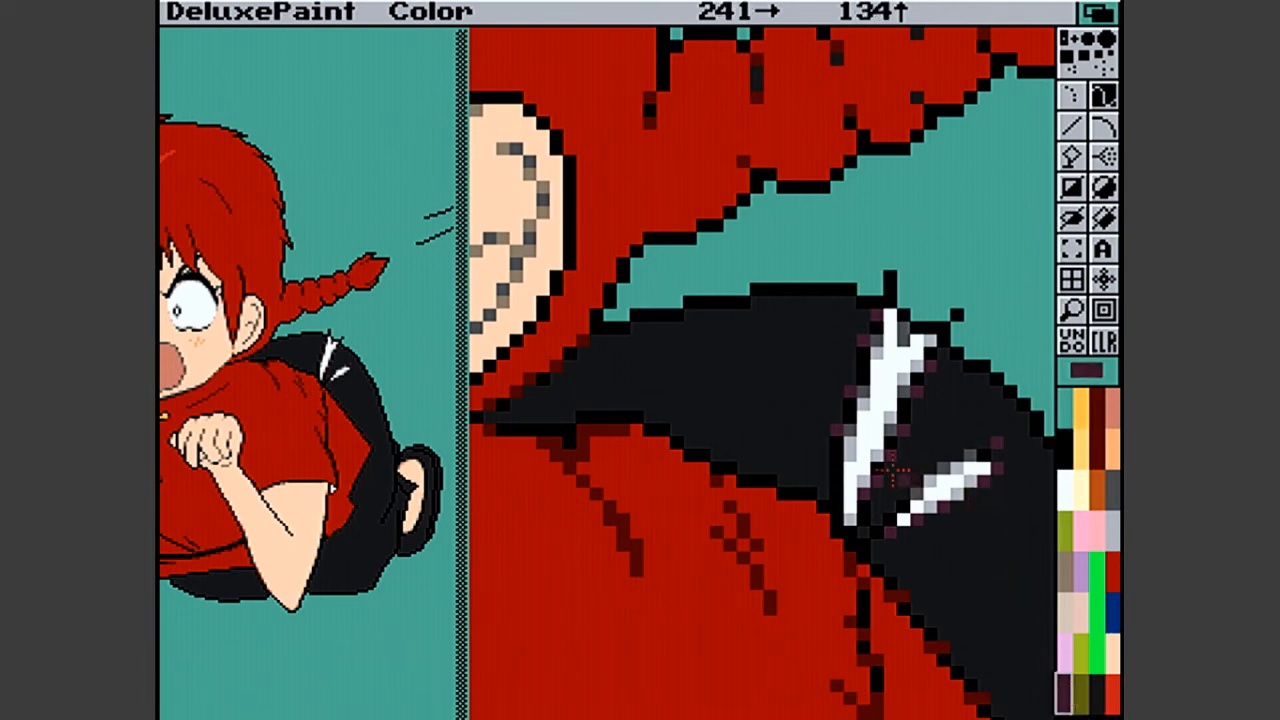
left_click(837, 441)
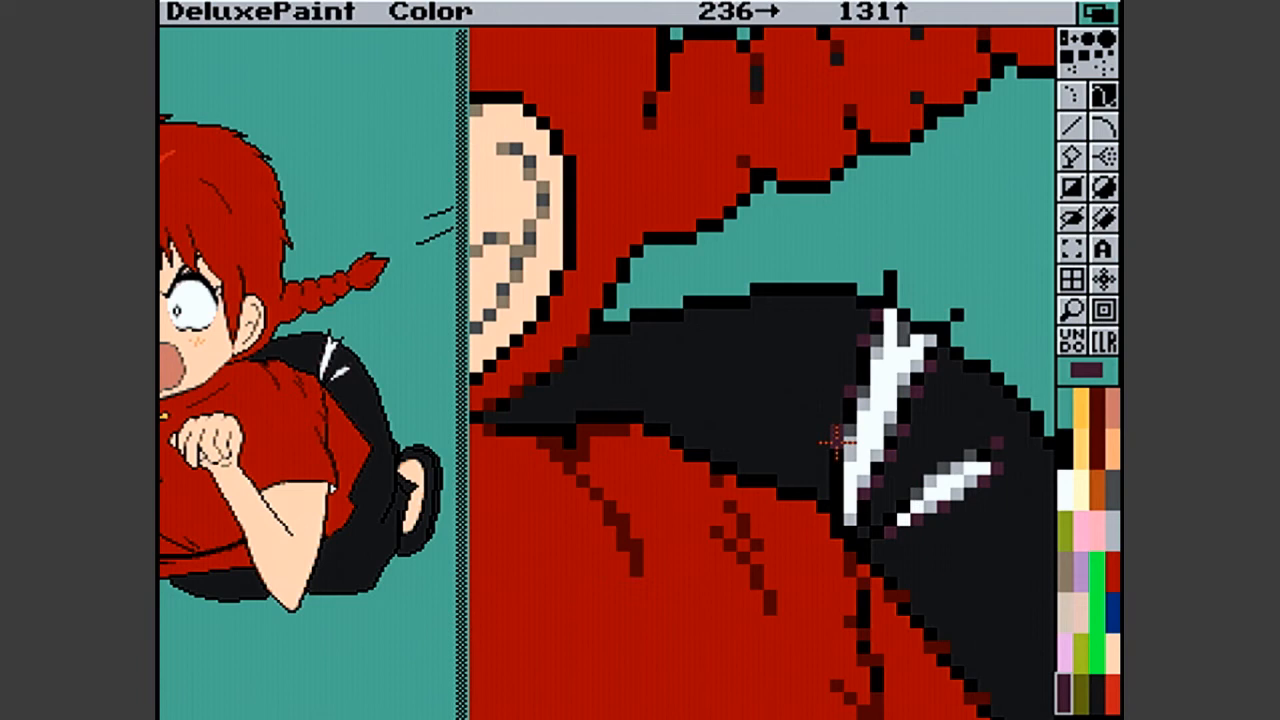
left_click(864, 353)
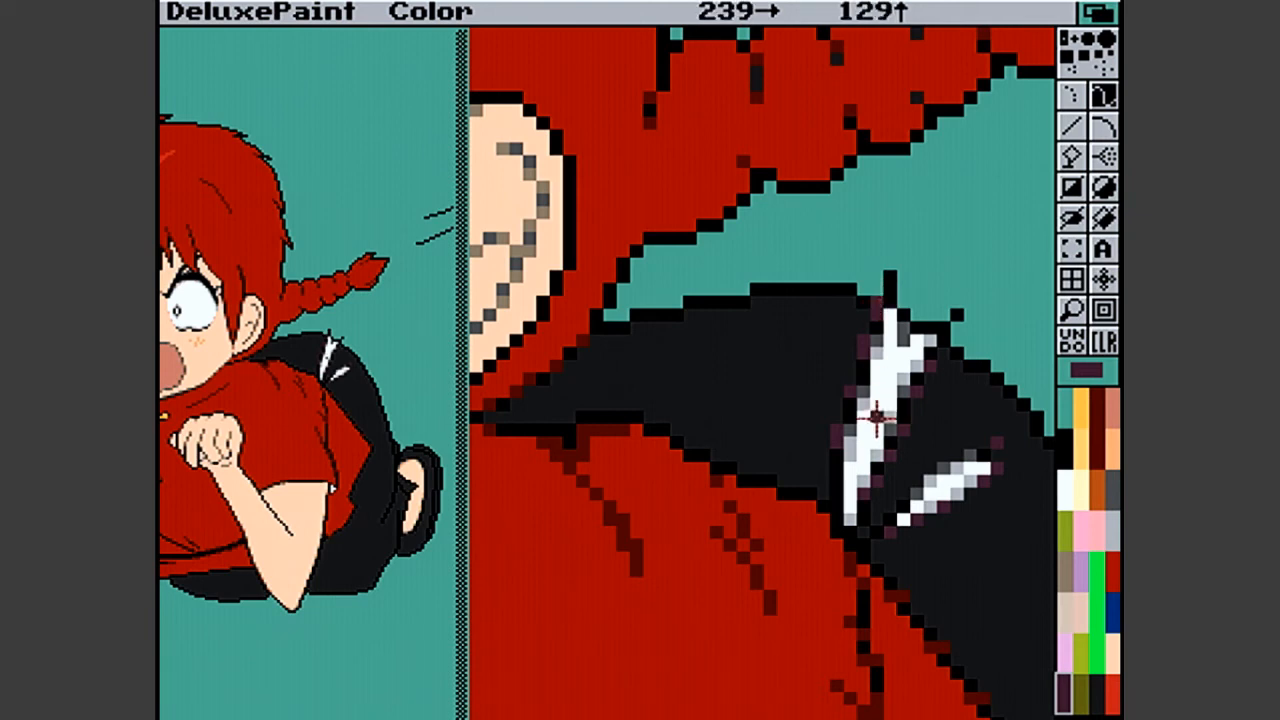
left_click(858, 509)
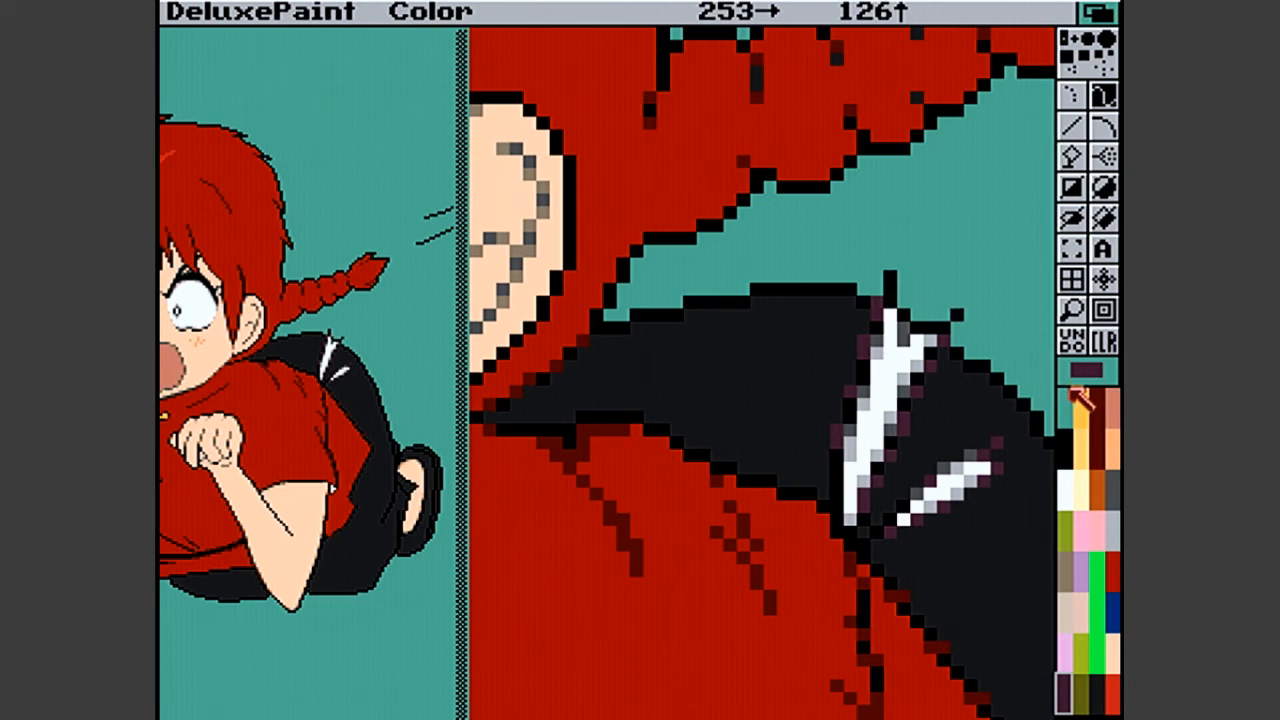
left_click(1075, 310)
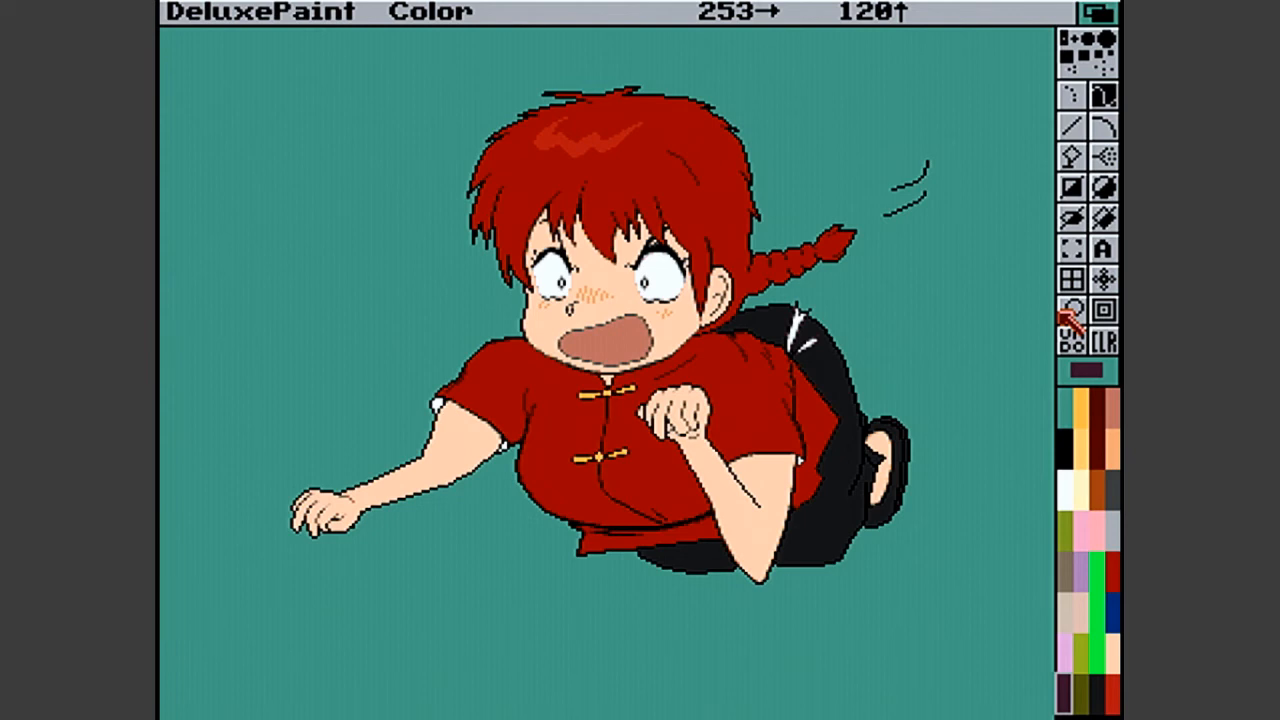
- Magnify the mouth and collar, and touch up the neck opening with orange and the mouth corner with dark red pixels
left_click(1068, 316)
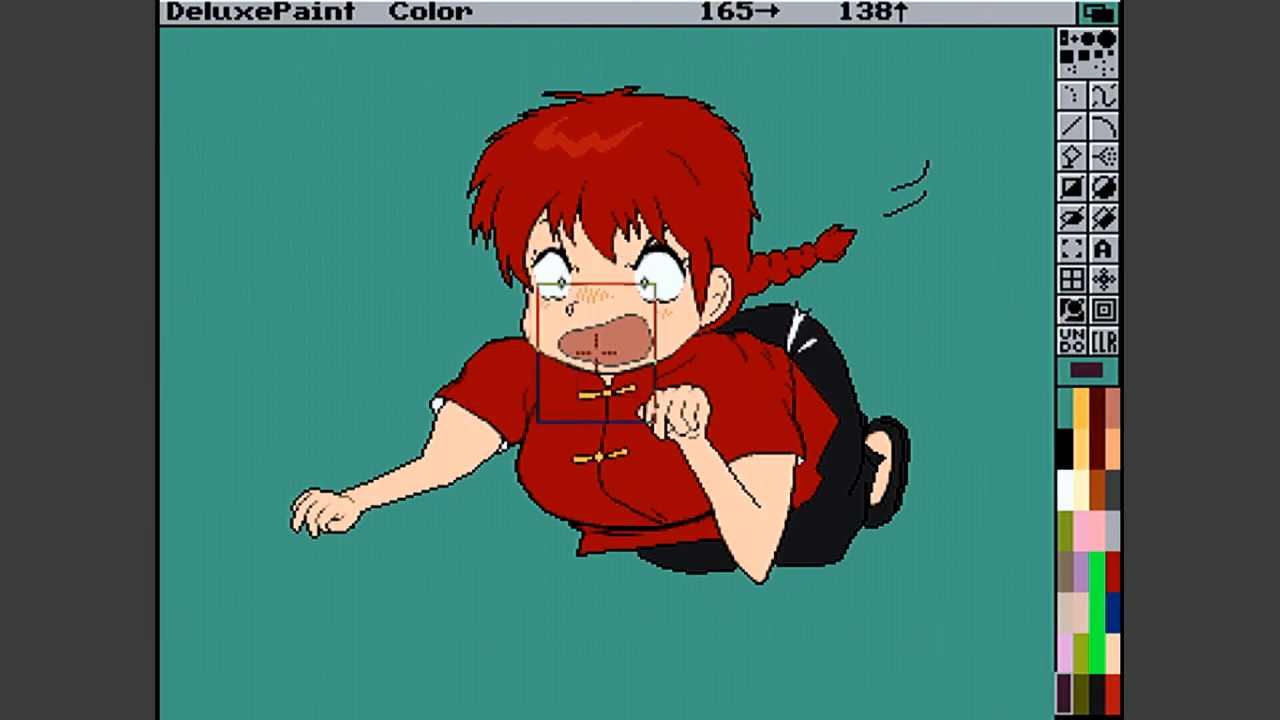
left_click(592, 345)
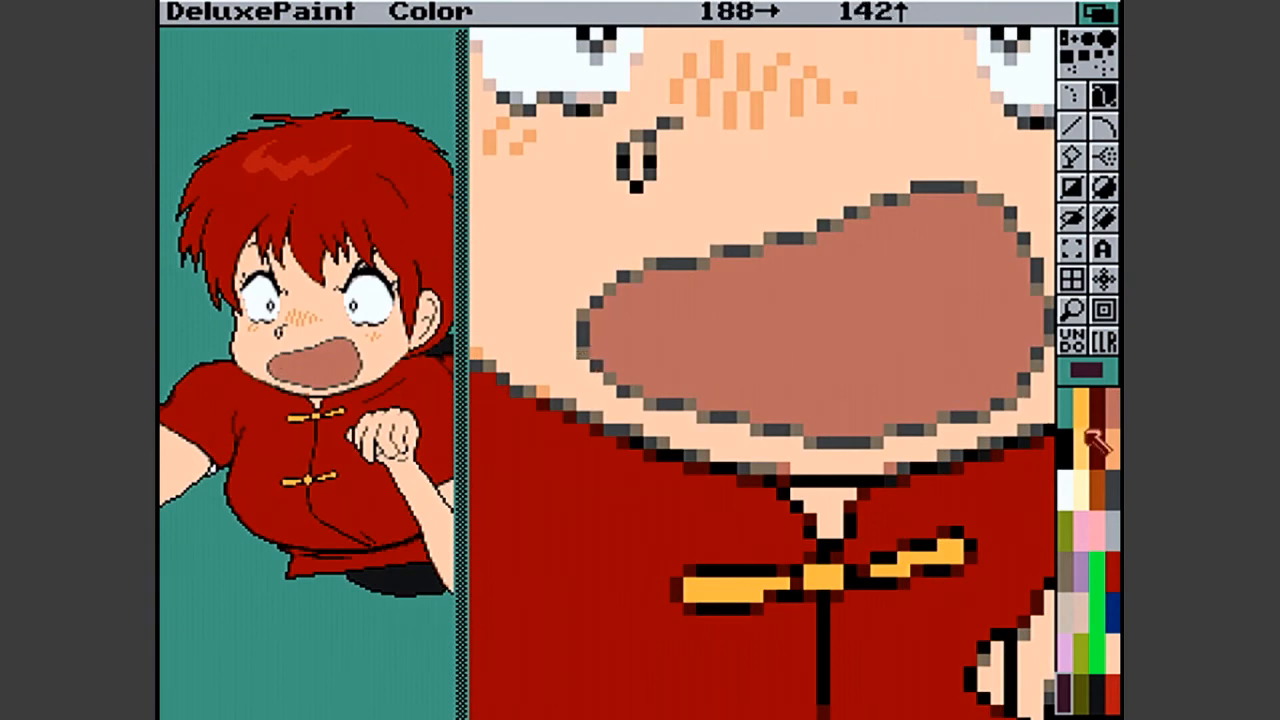
left_click(1113, 445)
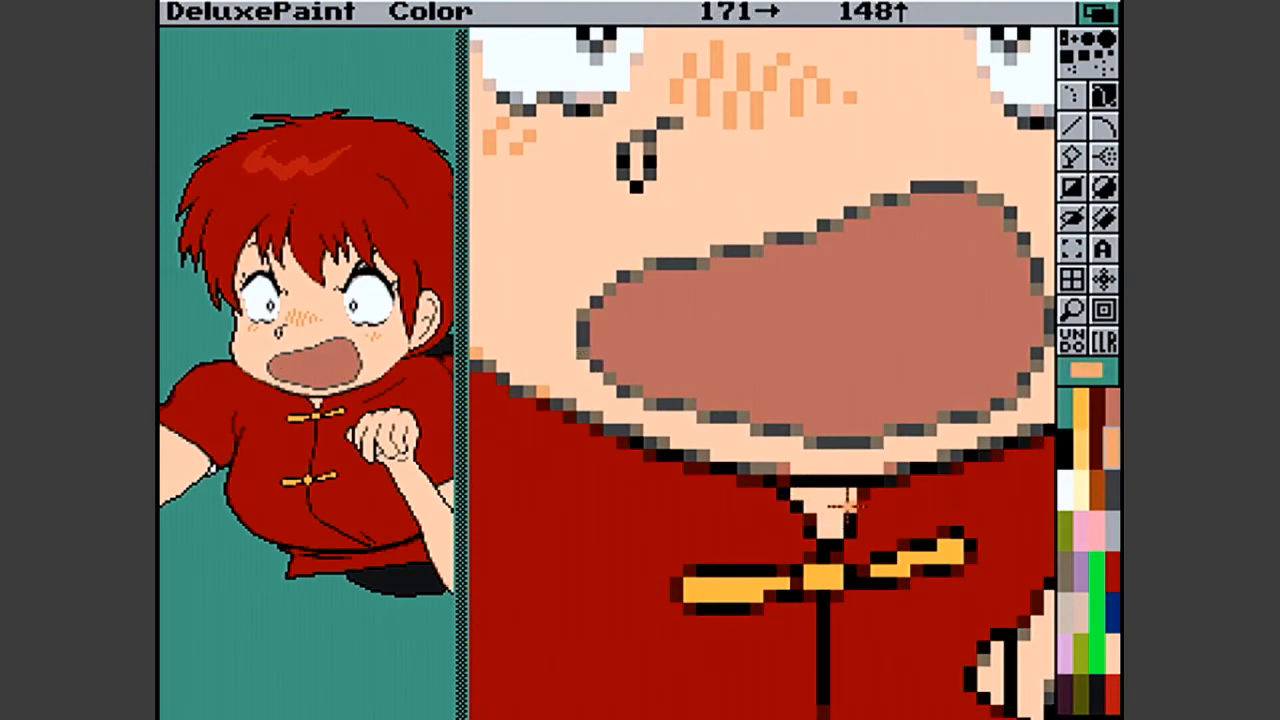
left_click(1097, 410)
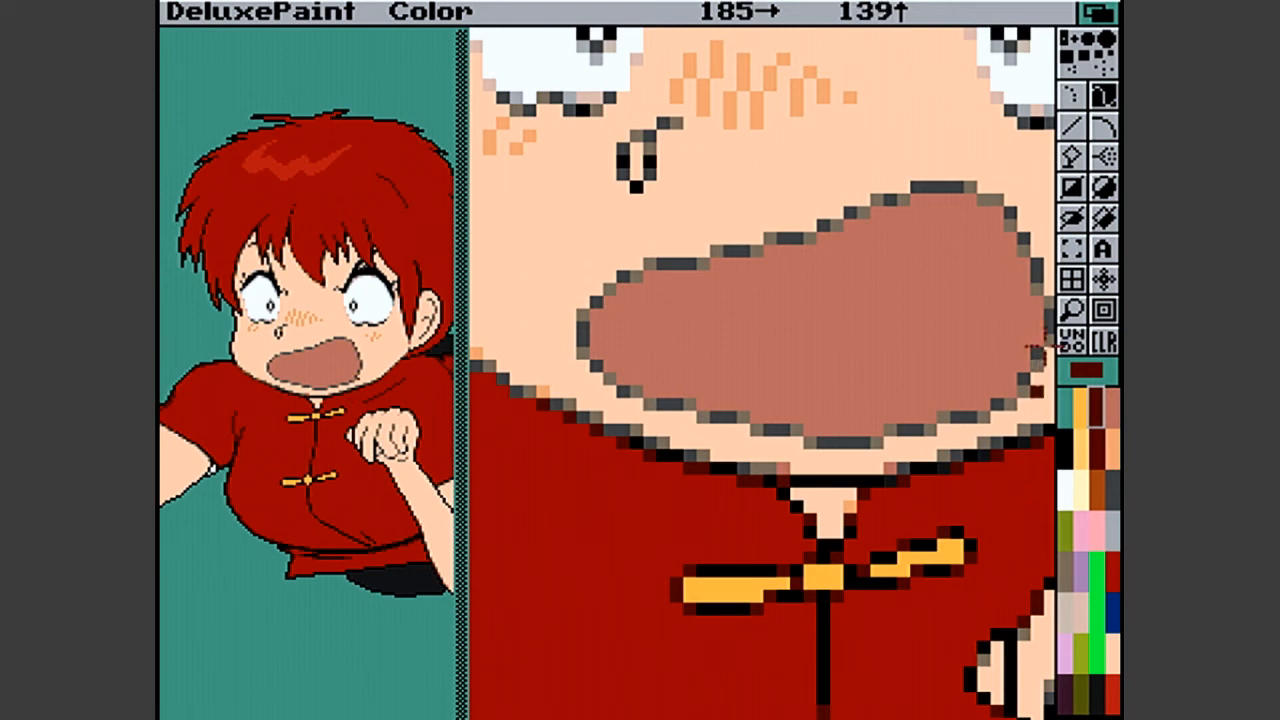
left_click(1076, 314)
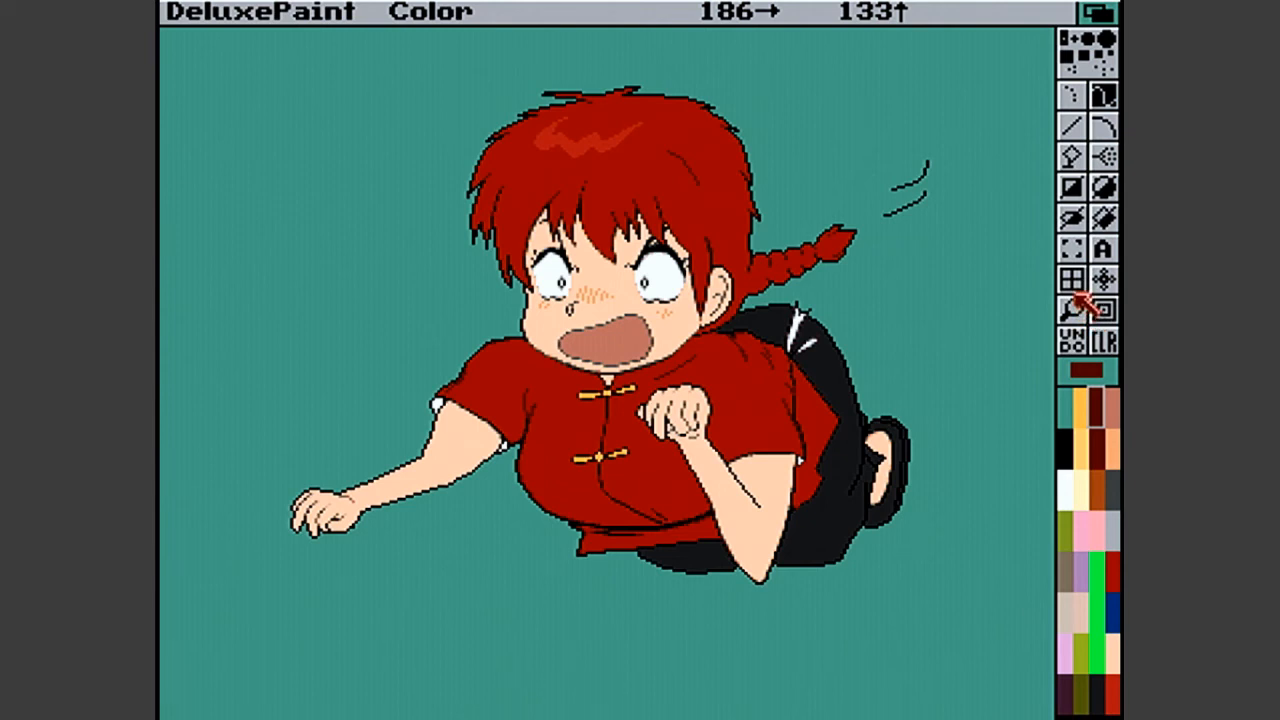
- Fill the sandal's sole behind the character's foot with pure black
left_click(1068, 448)
left_click(1071, 156)
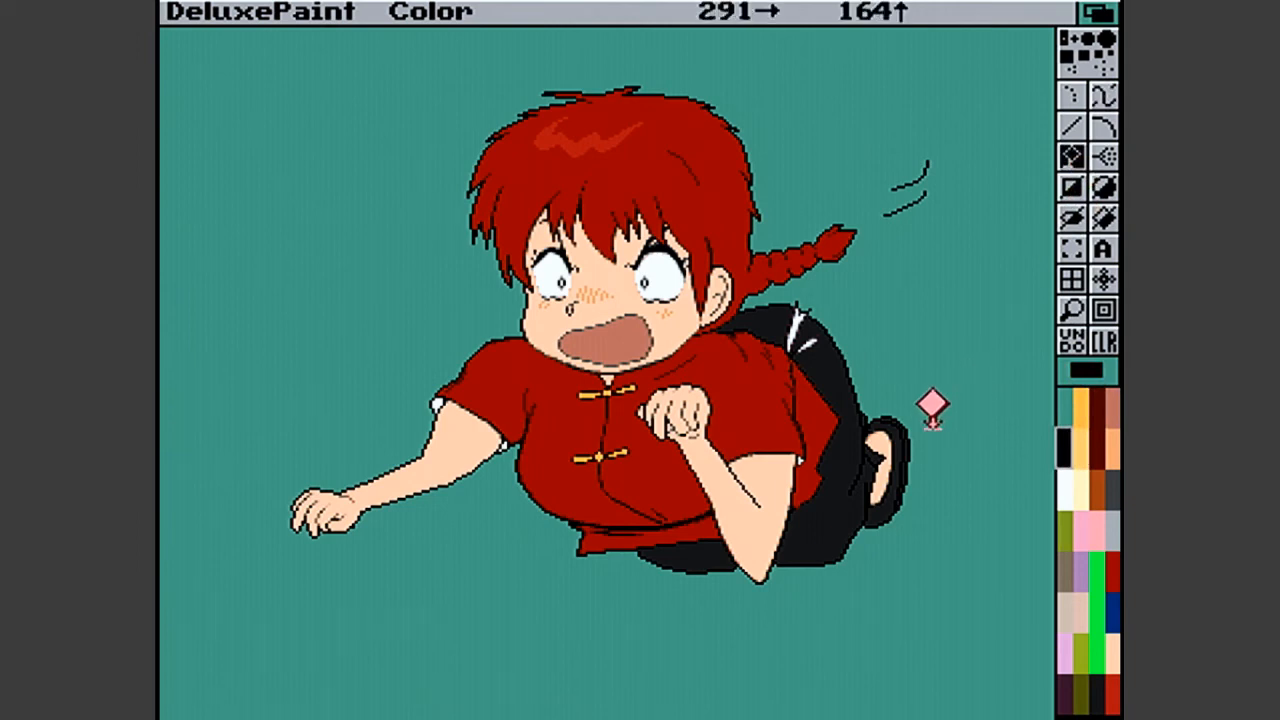
left_click(893, 428)
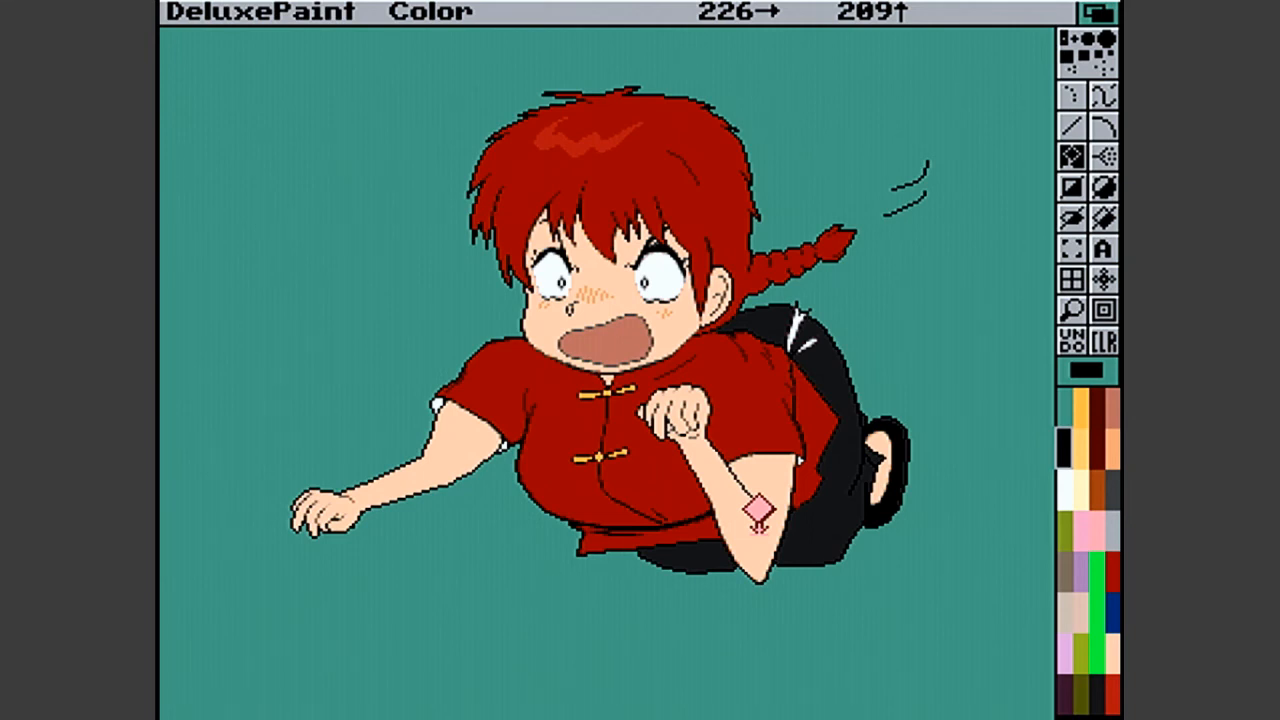
- Save the picture as Attack Final in the Ranma-Cat-Fu drawer and show the artwork without the surrounding interface
key("shift+s")
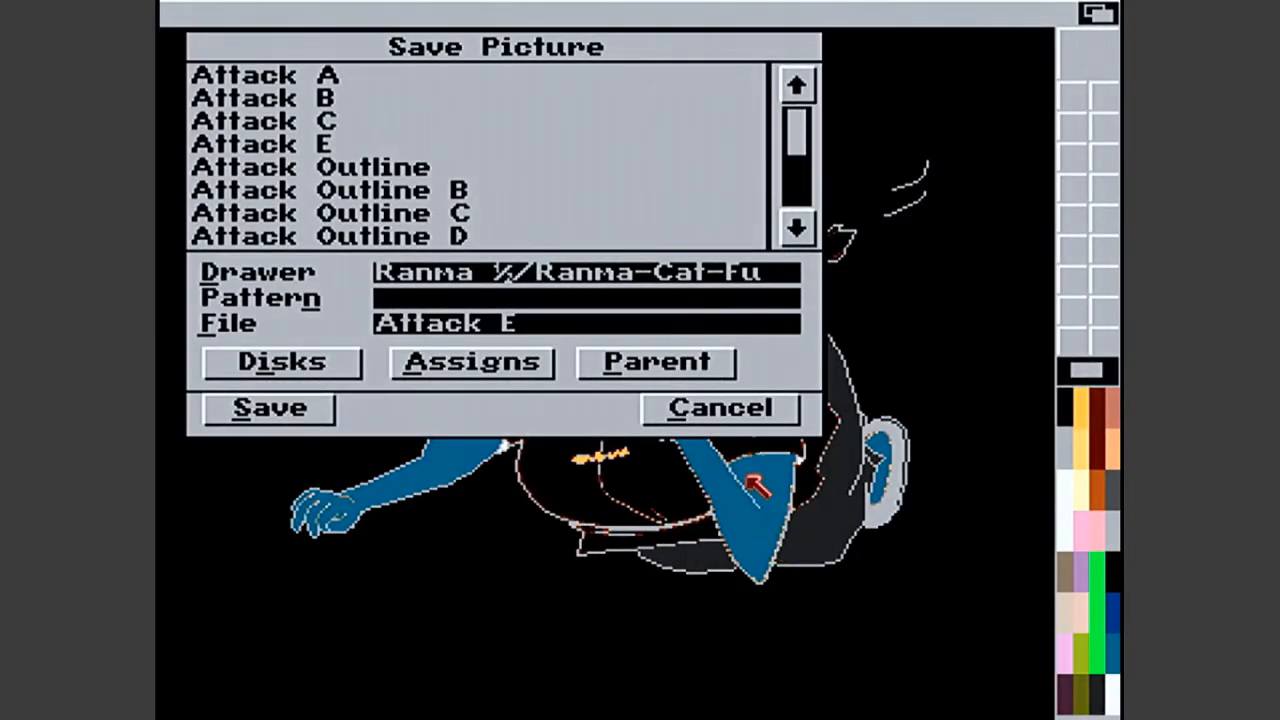
left_click(714, 328)
key("BackSpace")
type("Final")
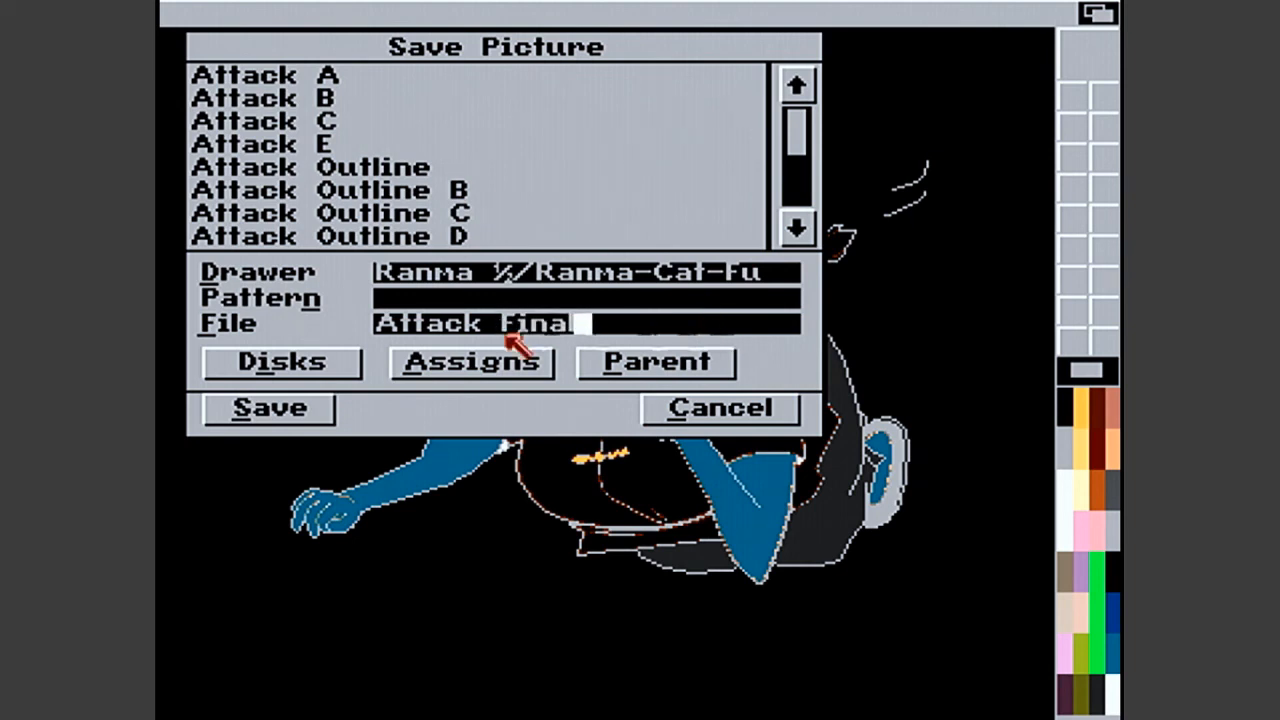
left_click(306, 412)
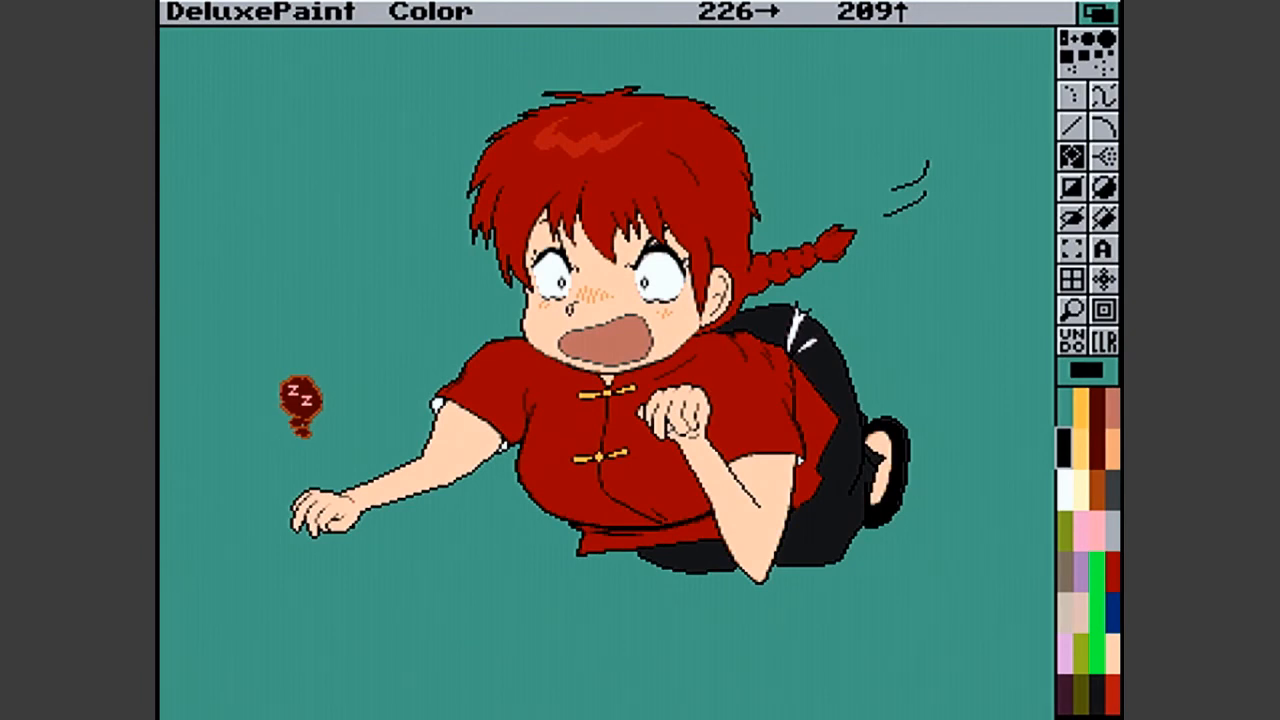
key("F10")
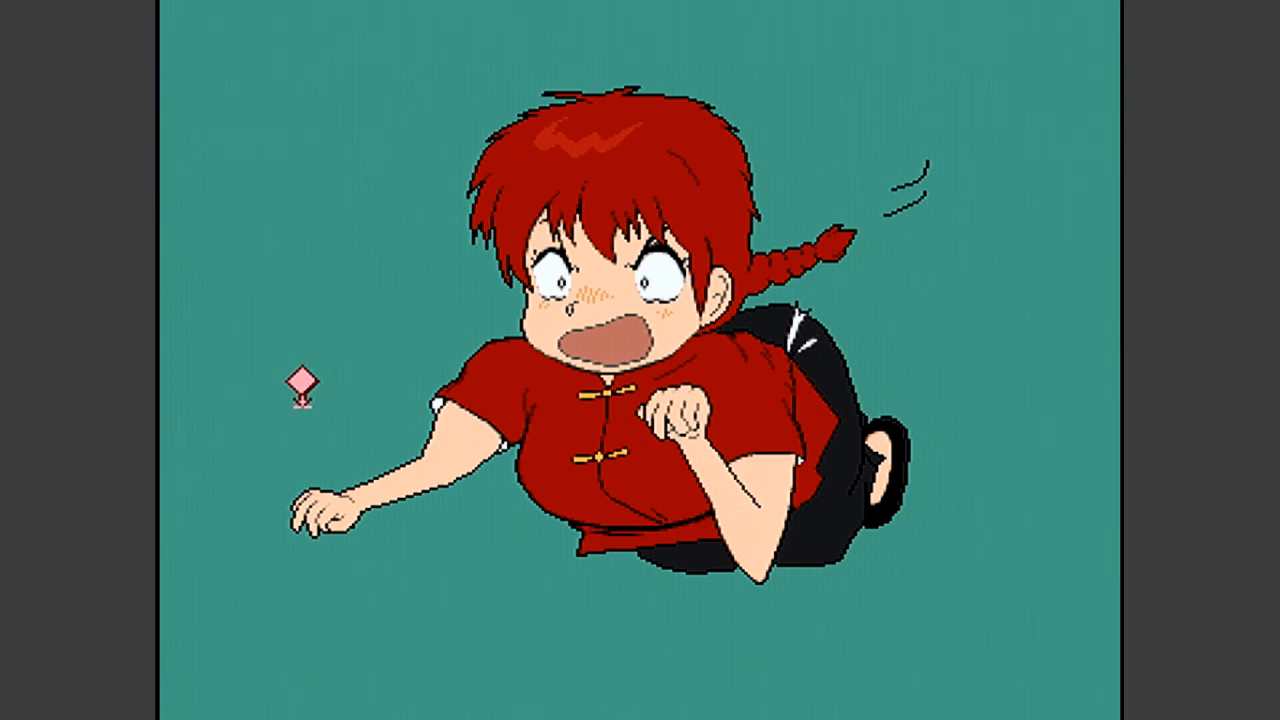
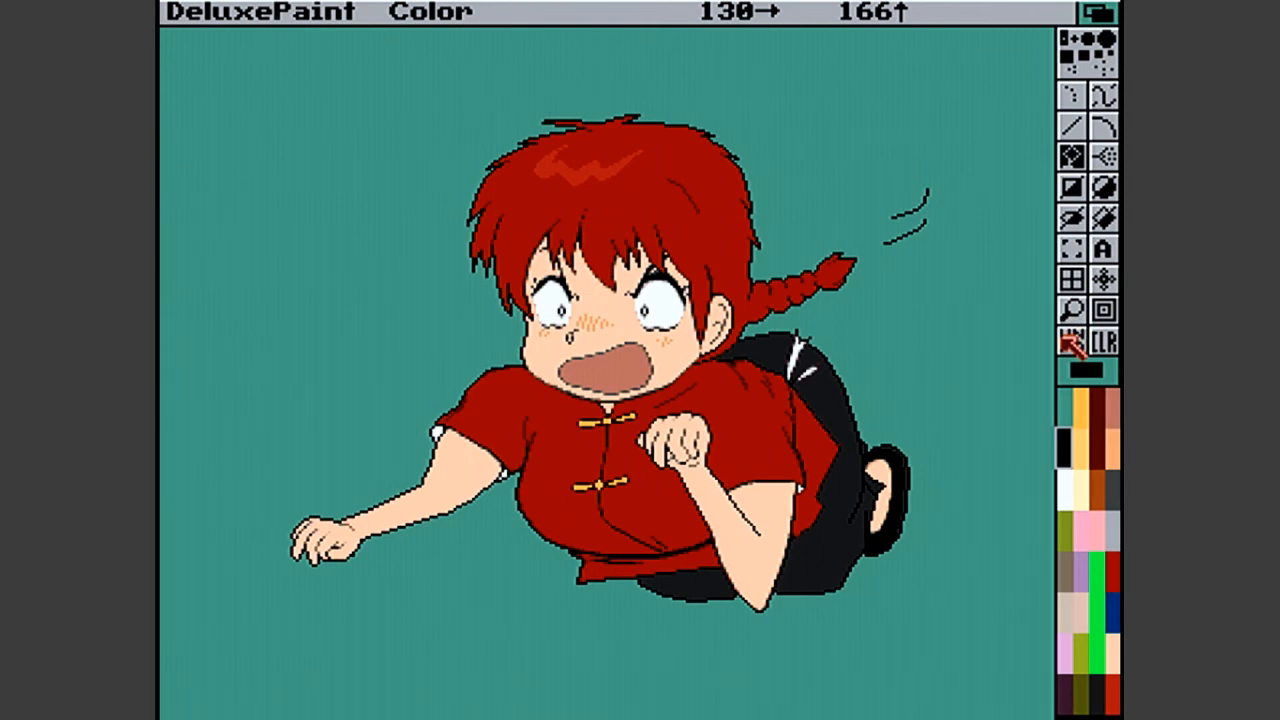
- Magnify the outstretched arm so the sleeve, forearm and hand show beside the normal-size view
left_click(1071, 309)
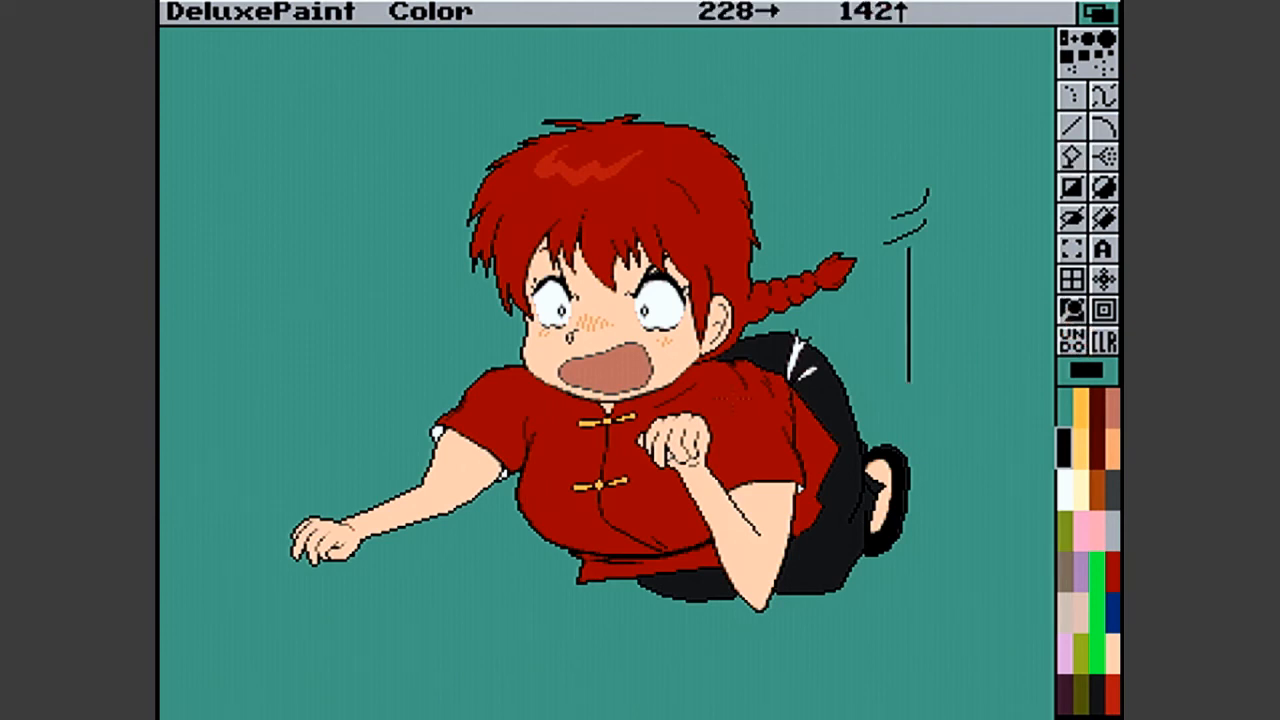
left_click(443, 469)
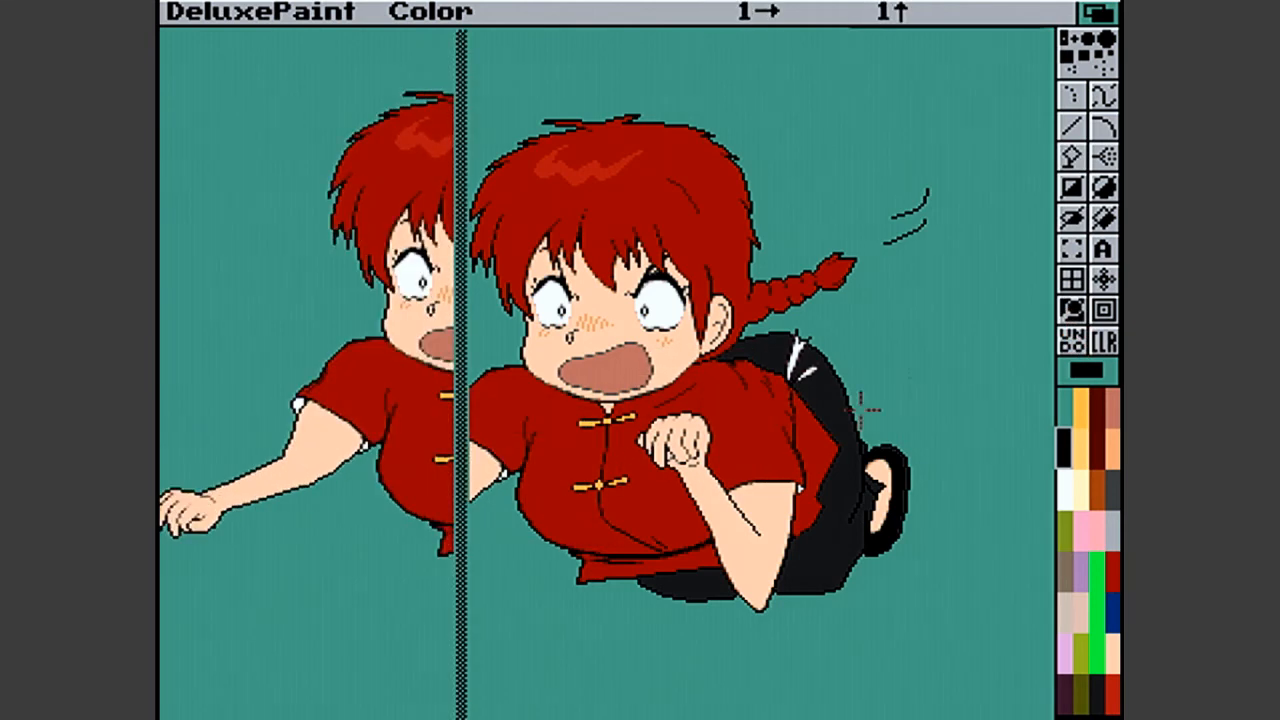
right_click(1112, 316)
right_click(1112, 316)
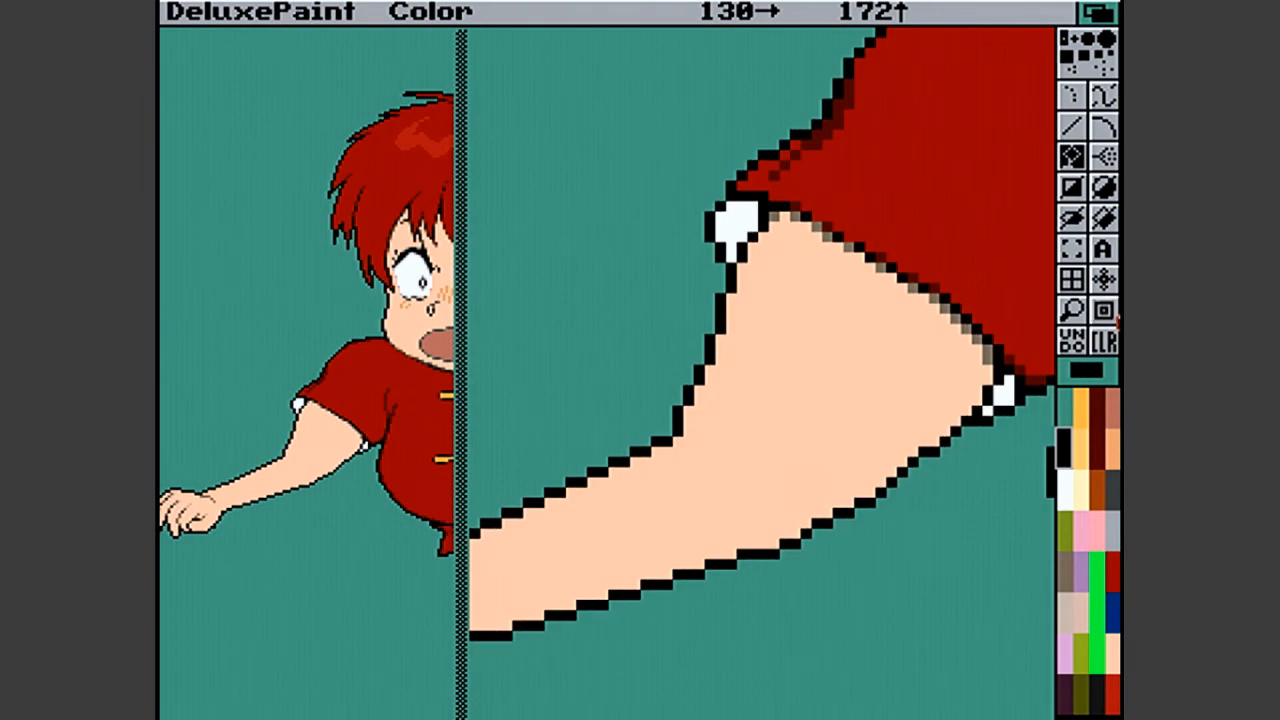
right_click(1112, 318)
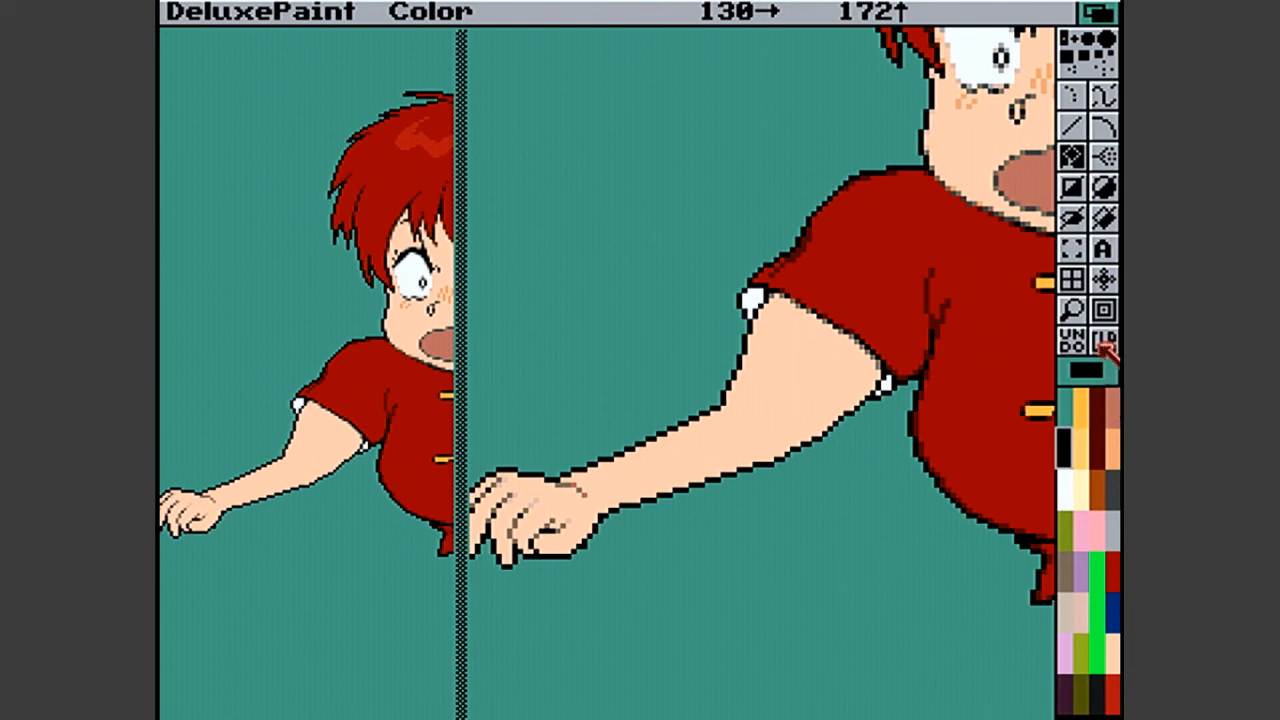
left_click(1073, 316)
left_click(1076, 318)
left_click(400, 395)
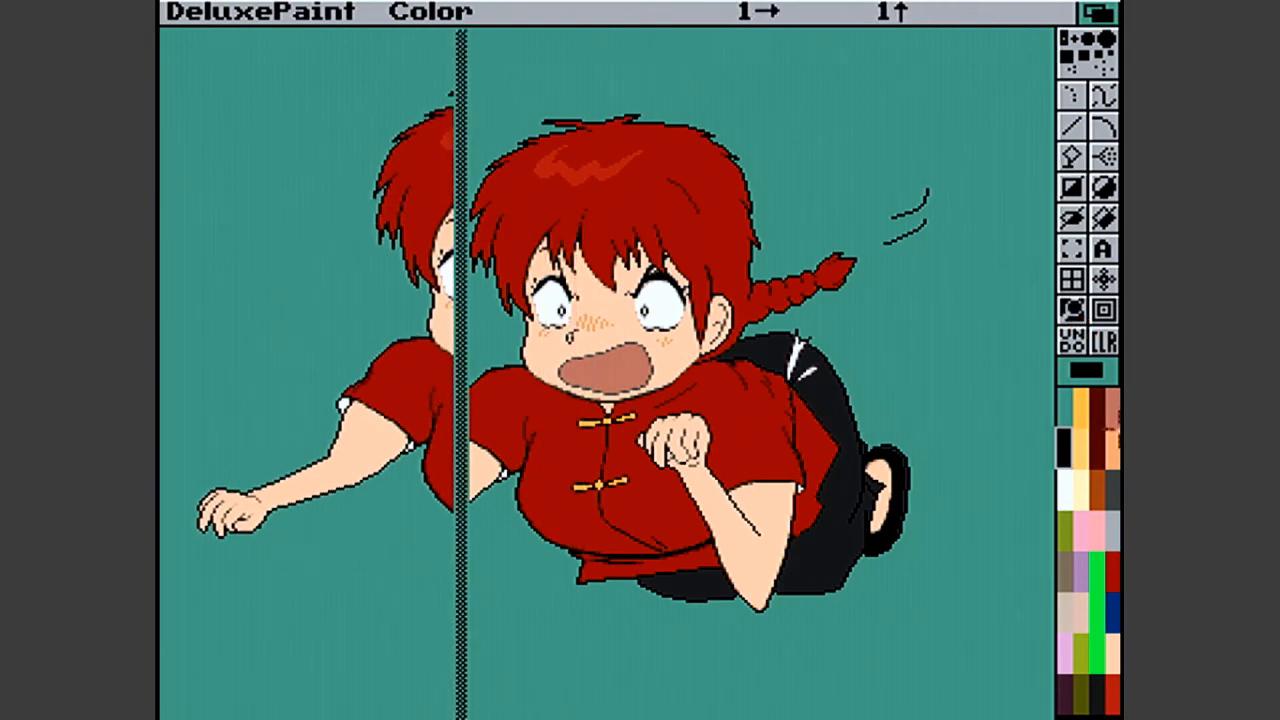
- Touch up the outstretched arm's outline with grey-brown pixels and the inner elbow with orange ones, using the Line tool
left_click(1068, 570)
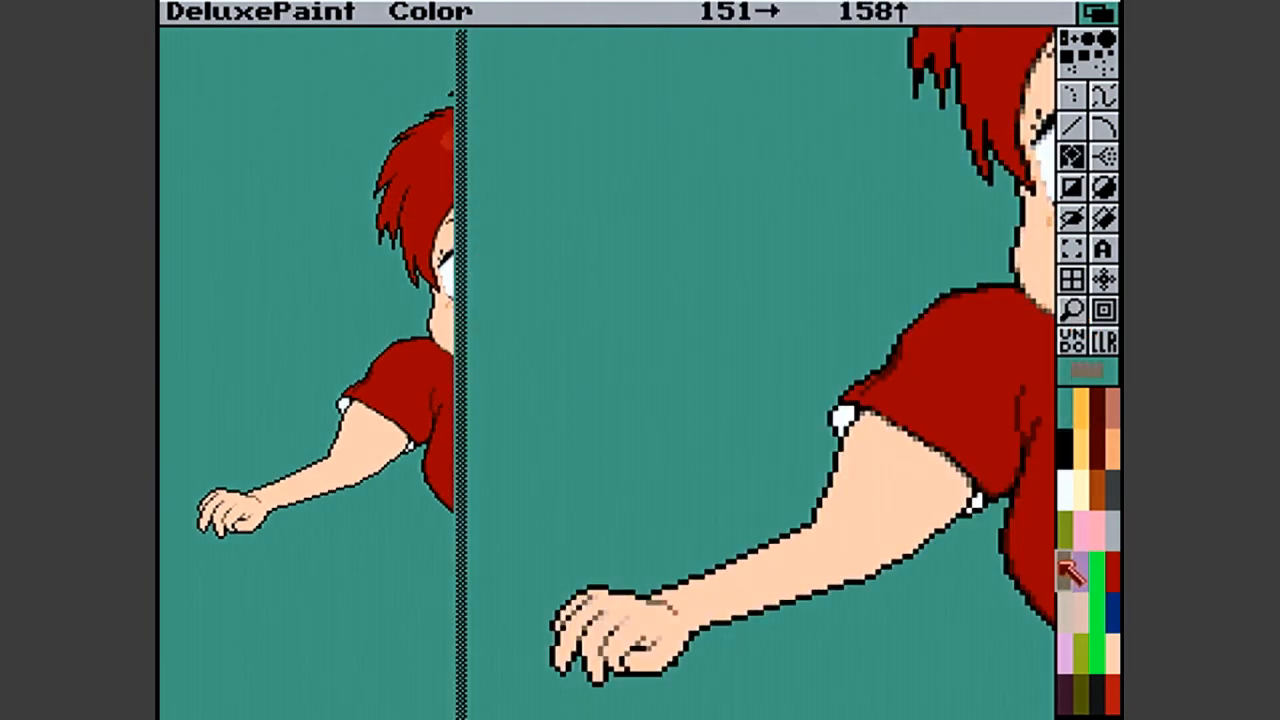
key("v")
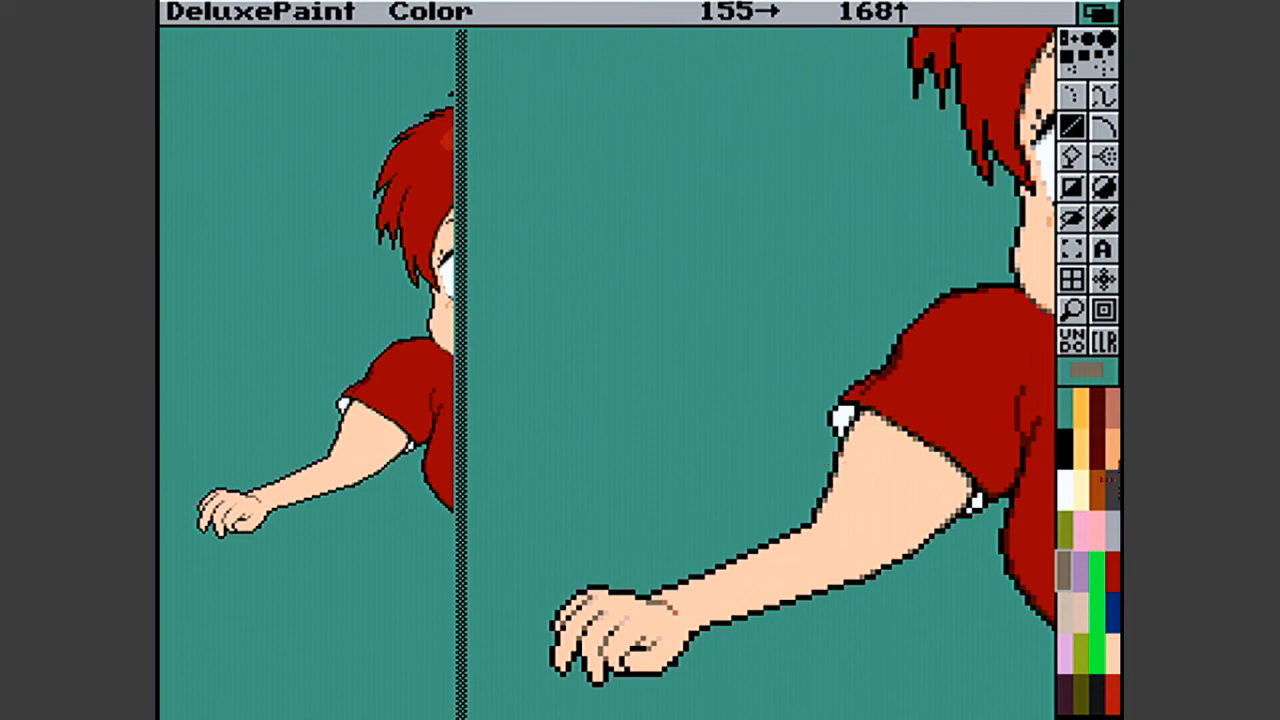
left_click(1113, 467)
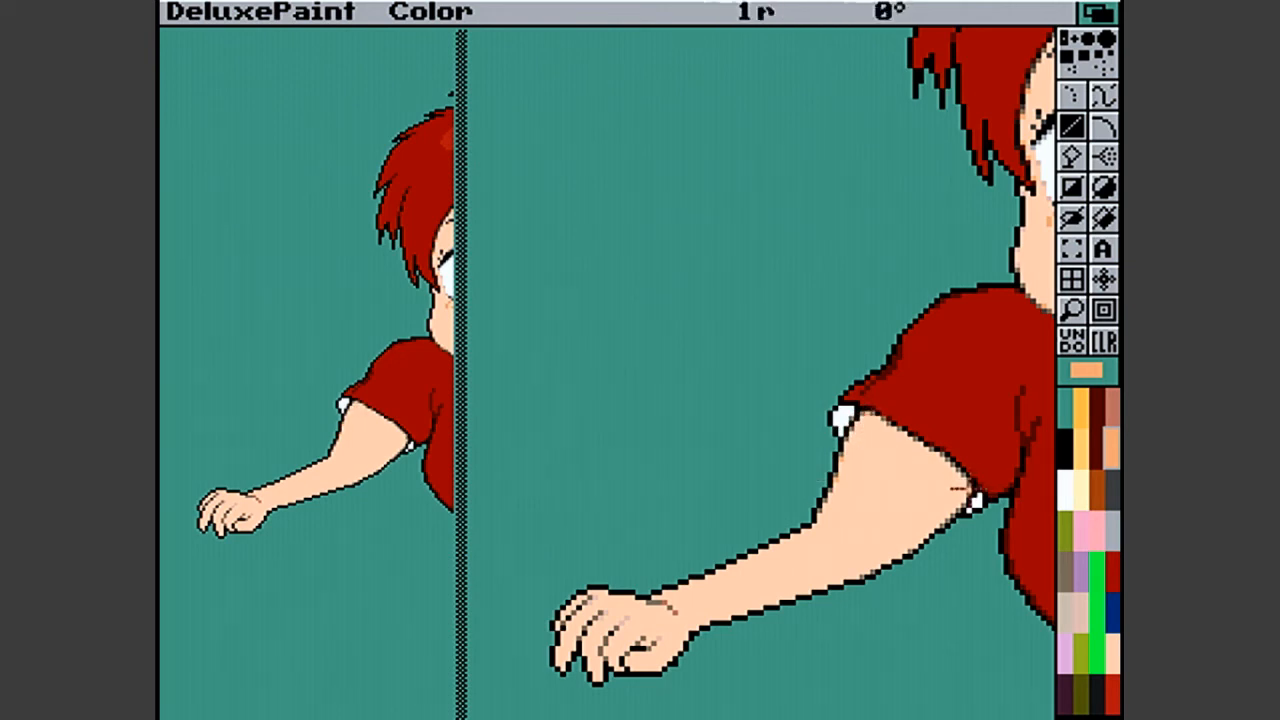
left_click(821, 515)
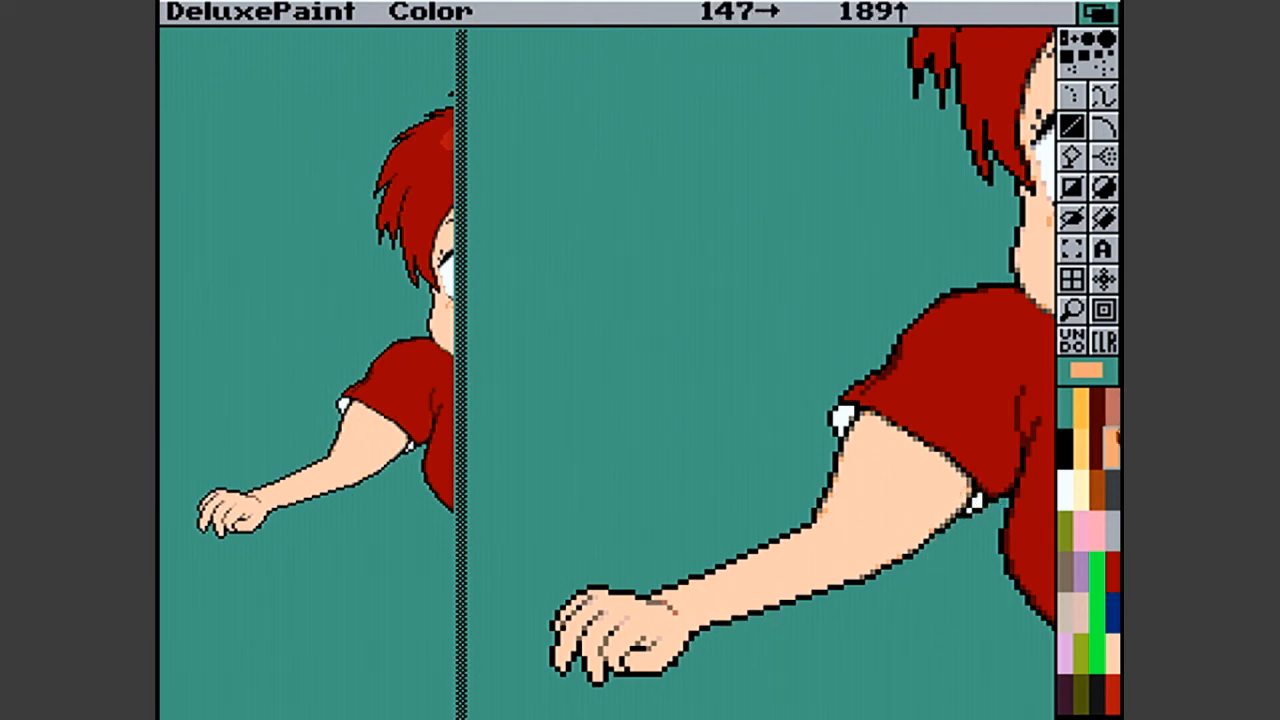
- Place grey-brown pixels inside the stair-steps of the outstretched forearm's upper and lower outlines
left_click(1072, 575)
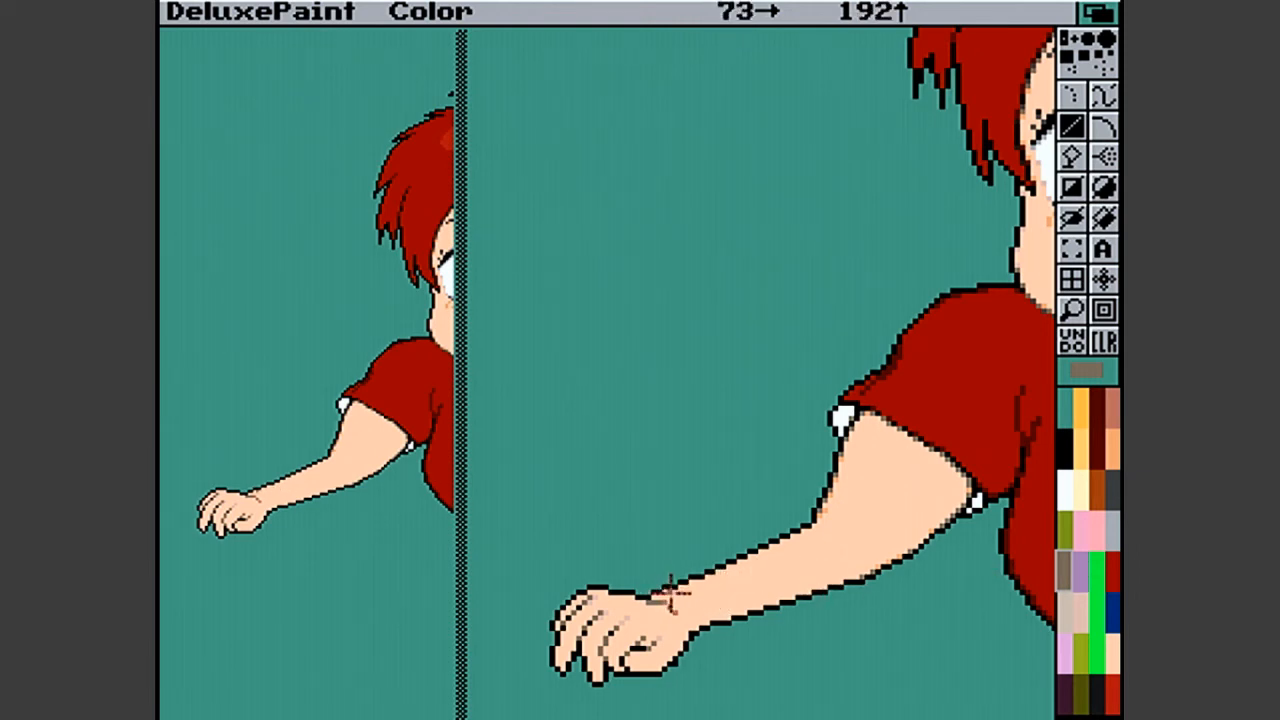
left_click(720, 573)
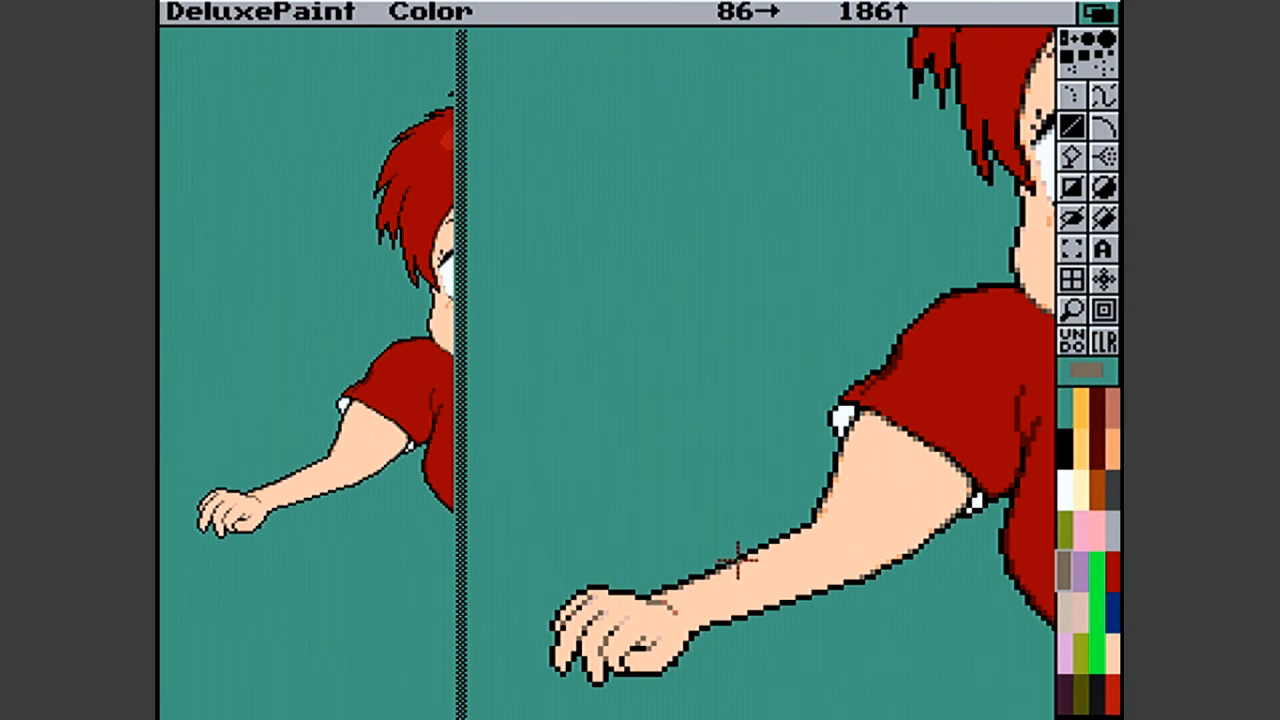
left_click(745, 552)
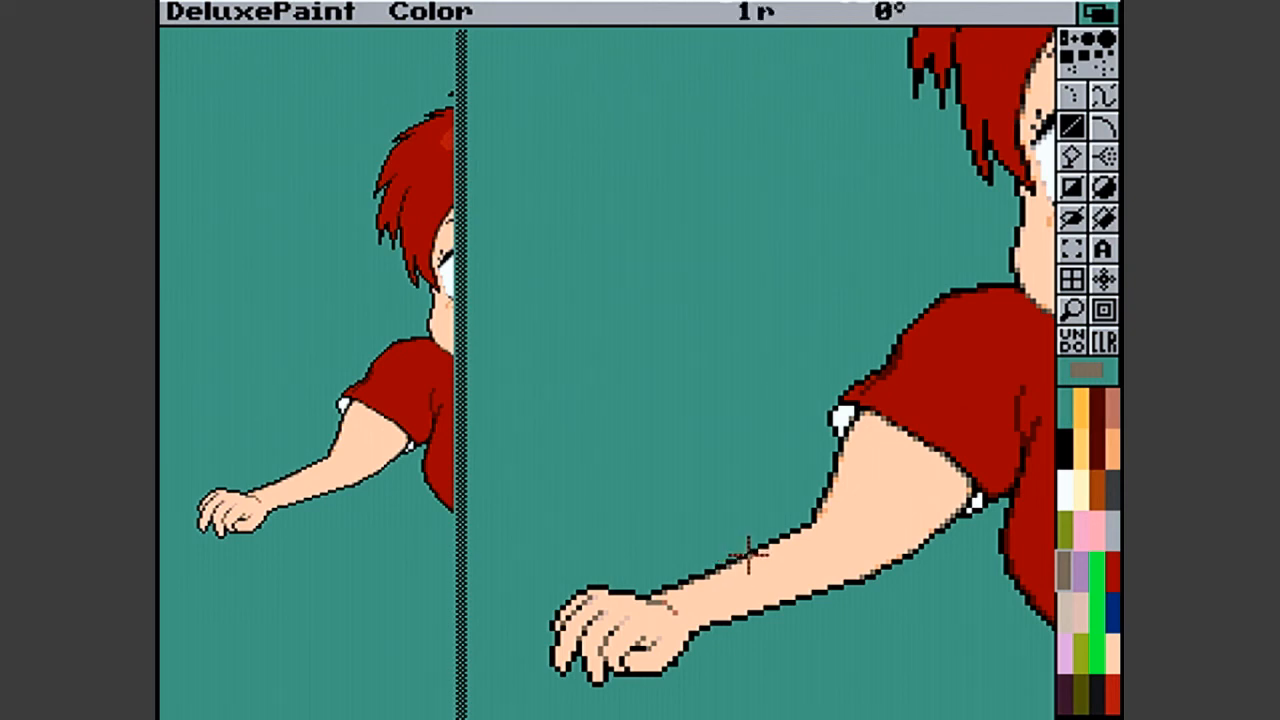
left_click(806, 533)
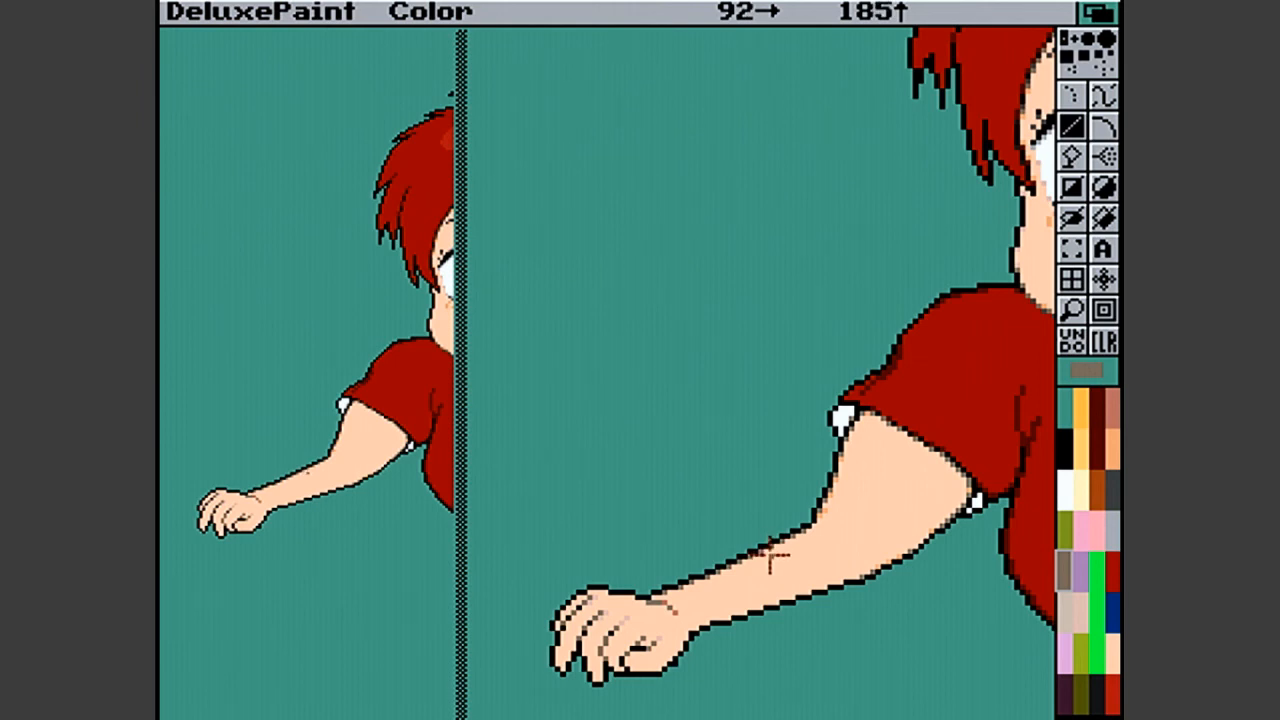
left_click(842, 581)
left_click(807, 596)
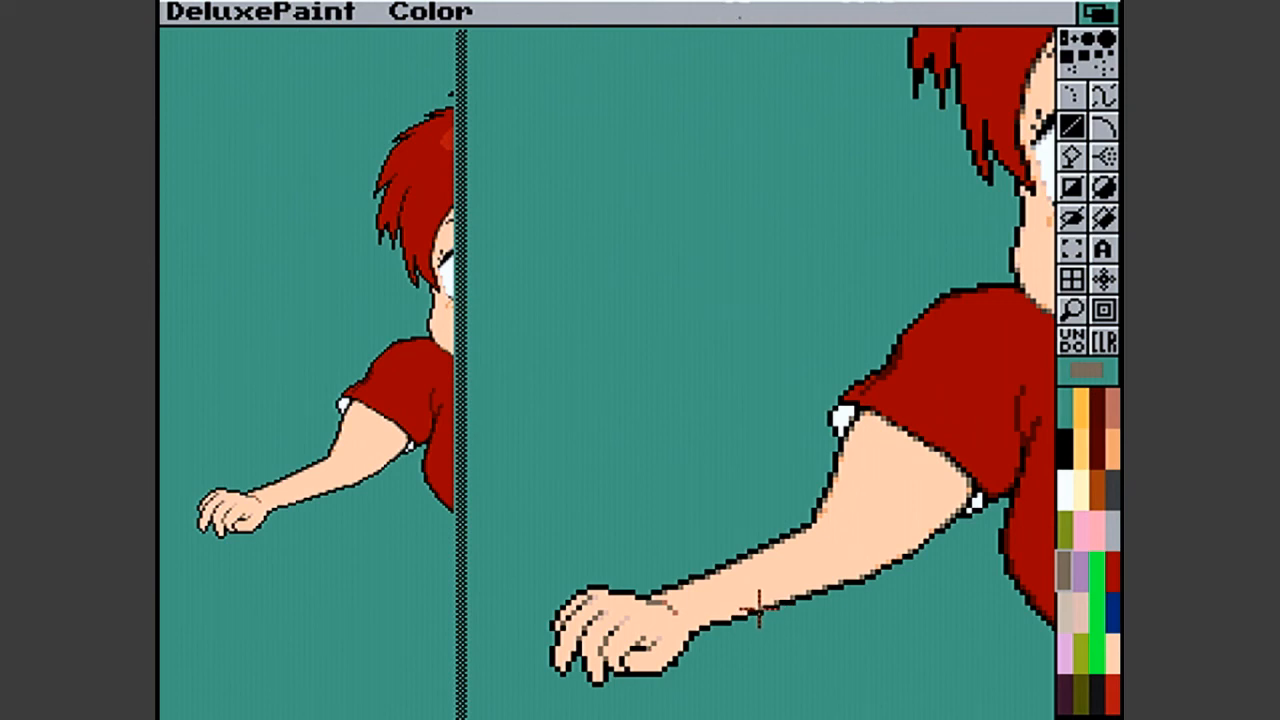
left_click_drag(727, 616, 732, 617)
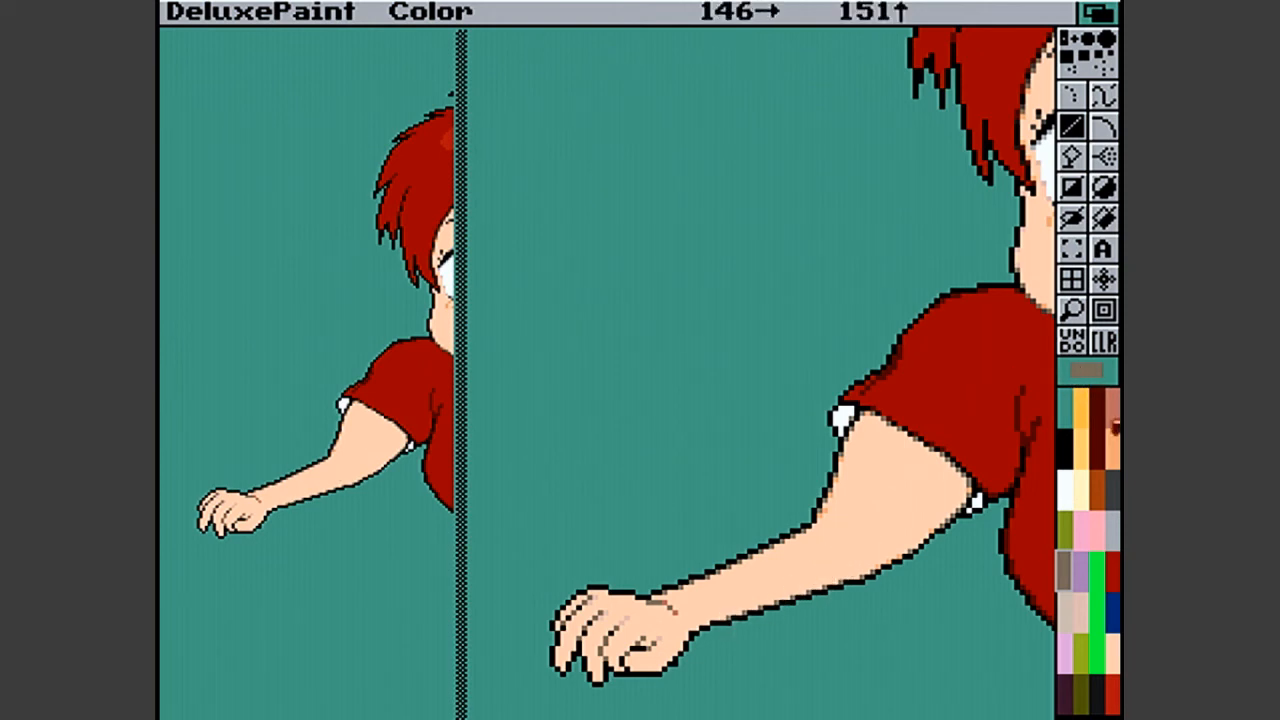
- Add orange transition pixels at the wrist, the inner elbow and the upper arm beside the rear cuff
left_click(1112, 448)
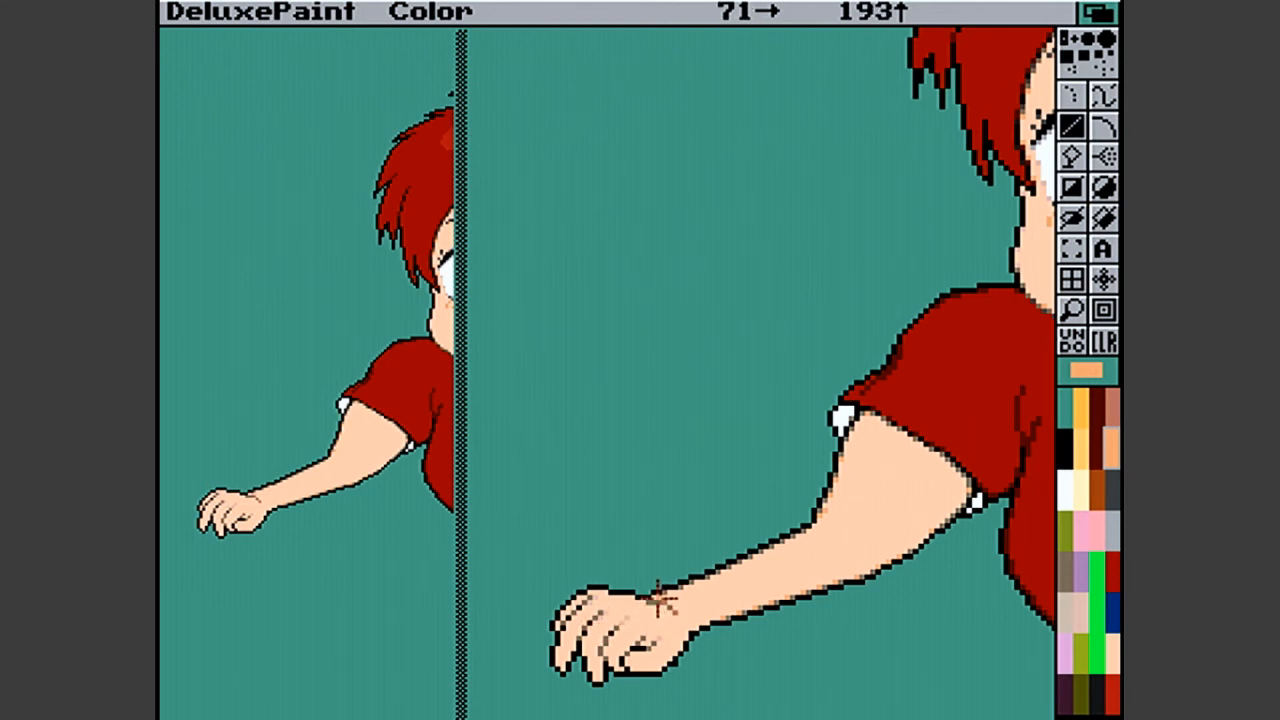
left_click(655, 599)
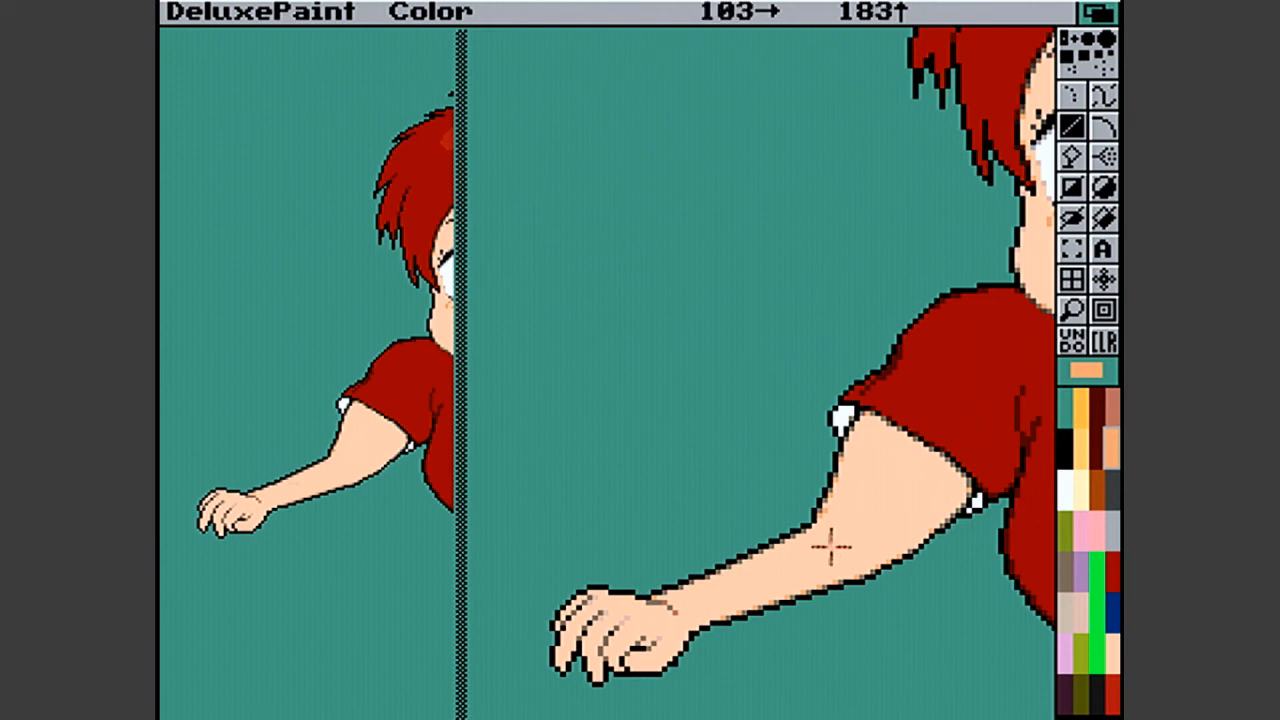
mouse_move(817, 521)
left_mouse_down()
mouse_move(824, 533)
mouse_move(820, 520)
left_mouse_up()
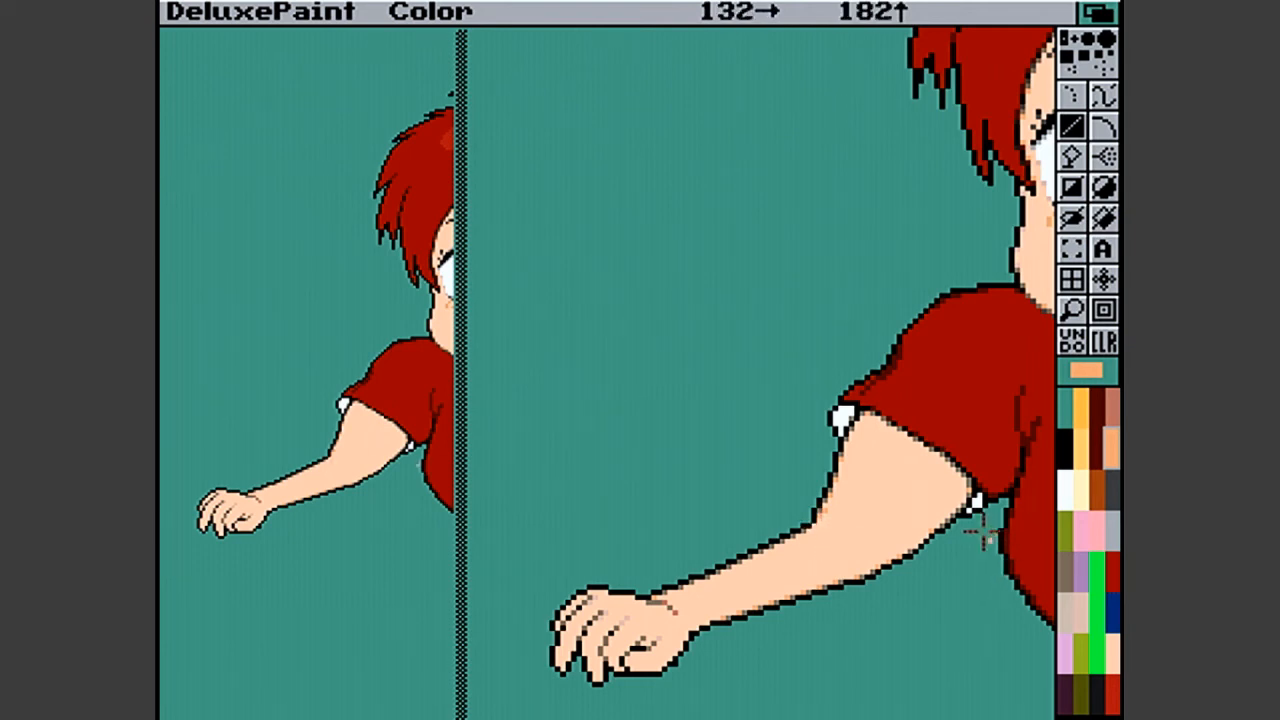
left_click(966, 499)
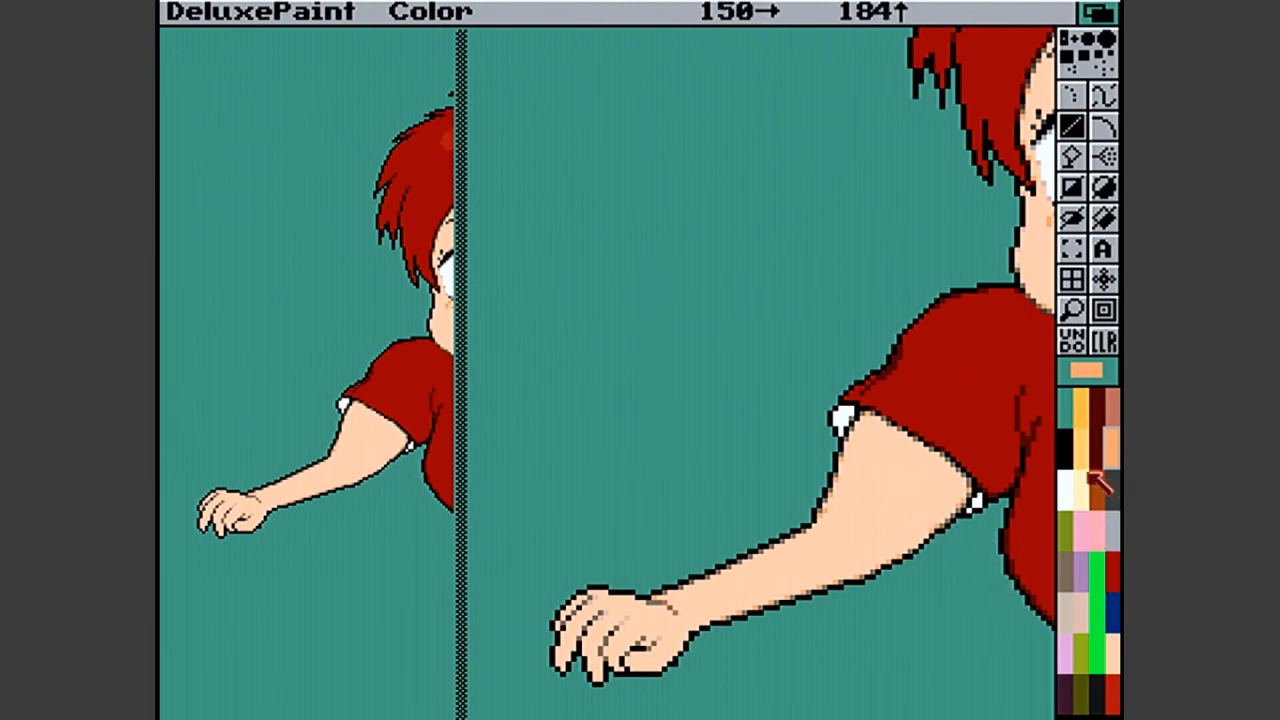
- Try shading the inner elbow with pale pink strokes, and restore the area to the plain skin tone
left_click(1112, 652)
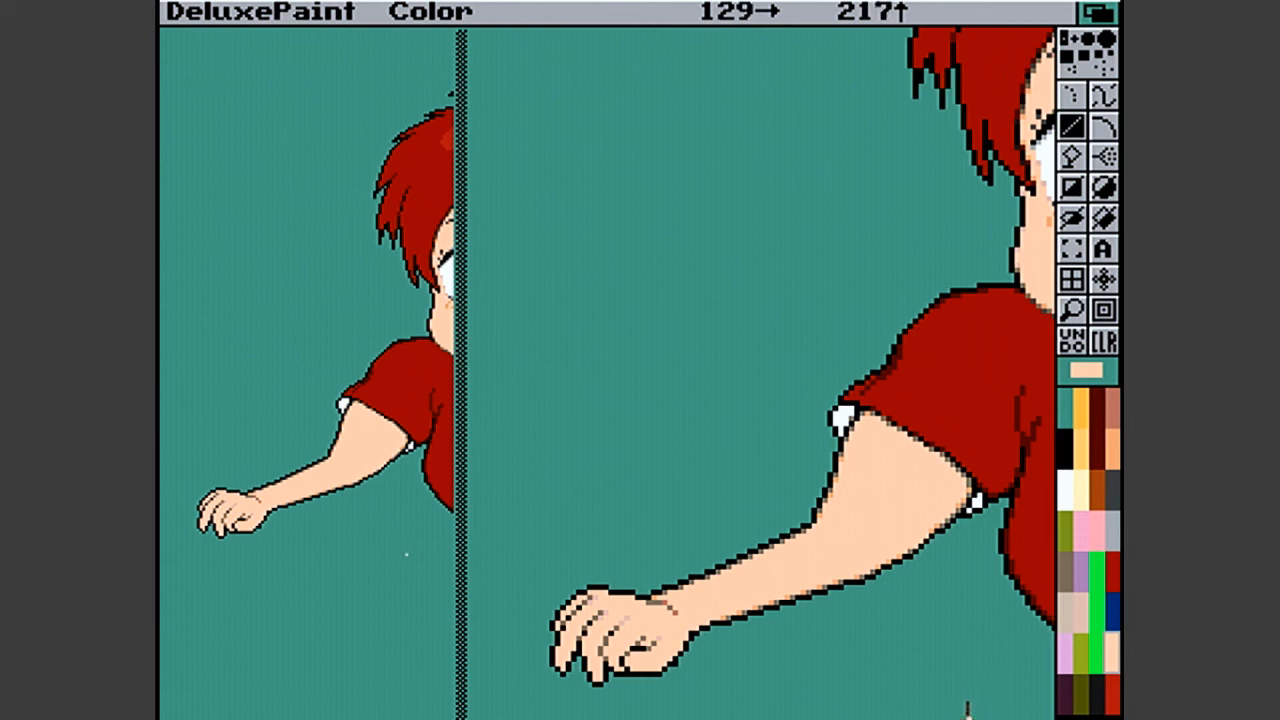
left_click(1088, 594)
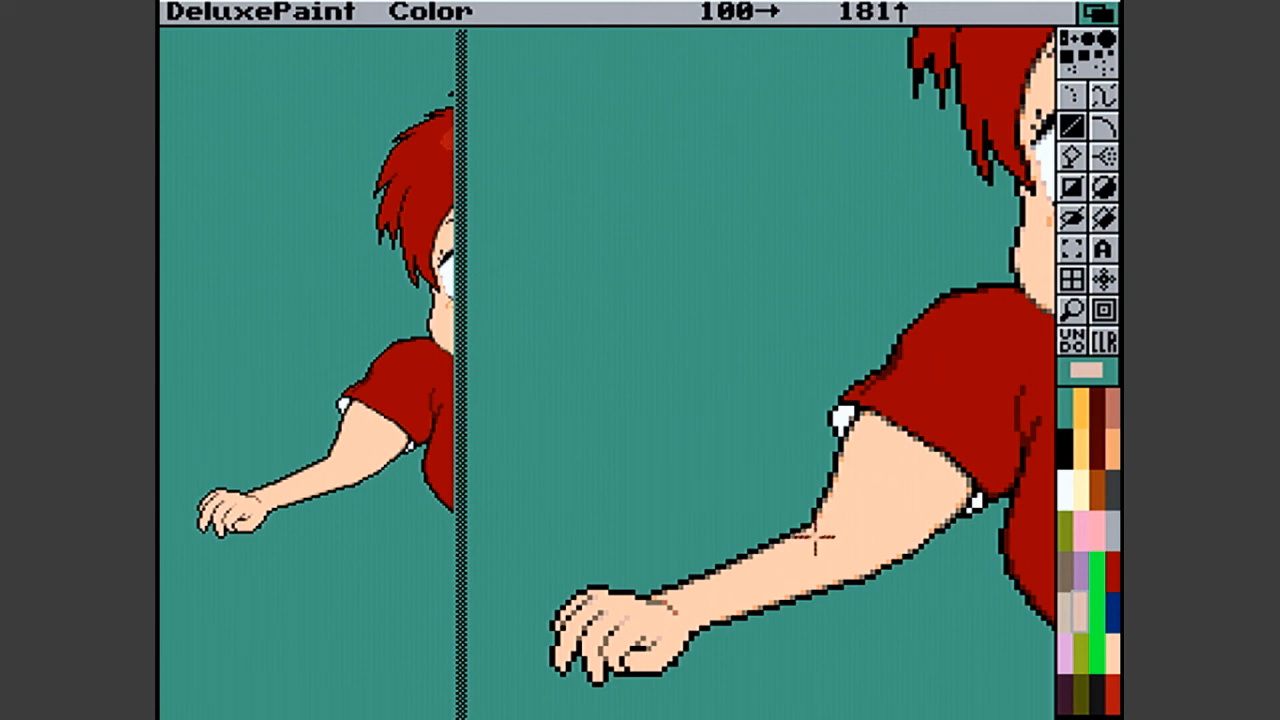
mouse_move(820, 534)
left_mouse_down()
mouse_move(849, 531)
mouse_move(818, 540)
left_mouse_up()
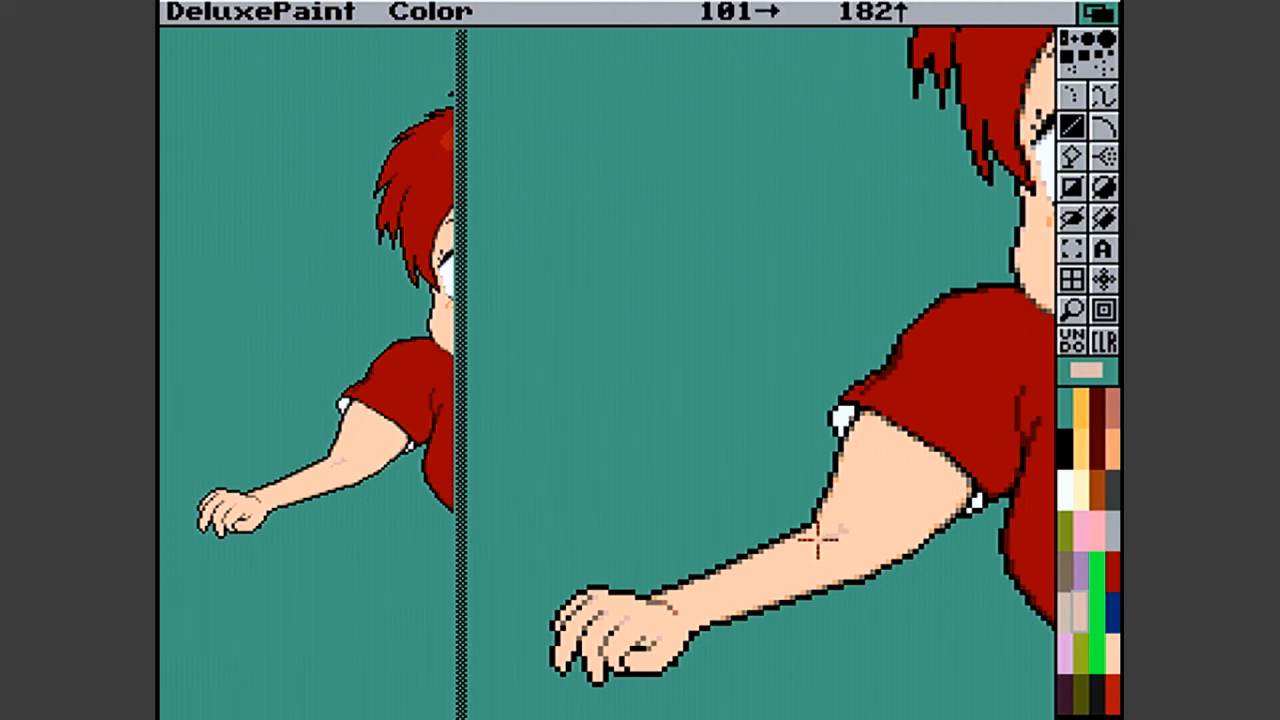
left_click(1080, 610)
left_click(1113, 645)
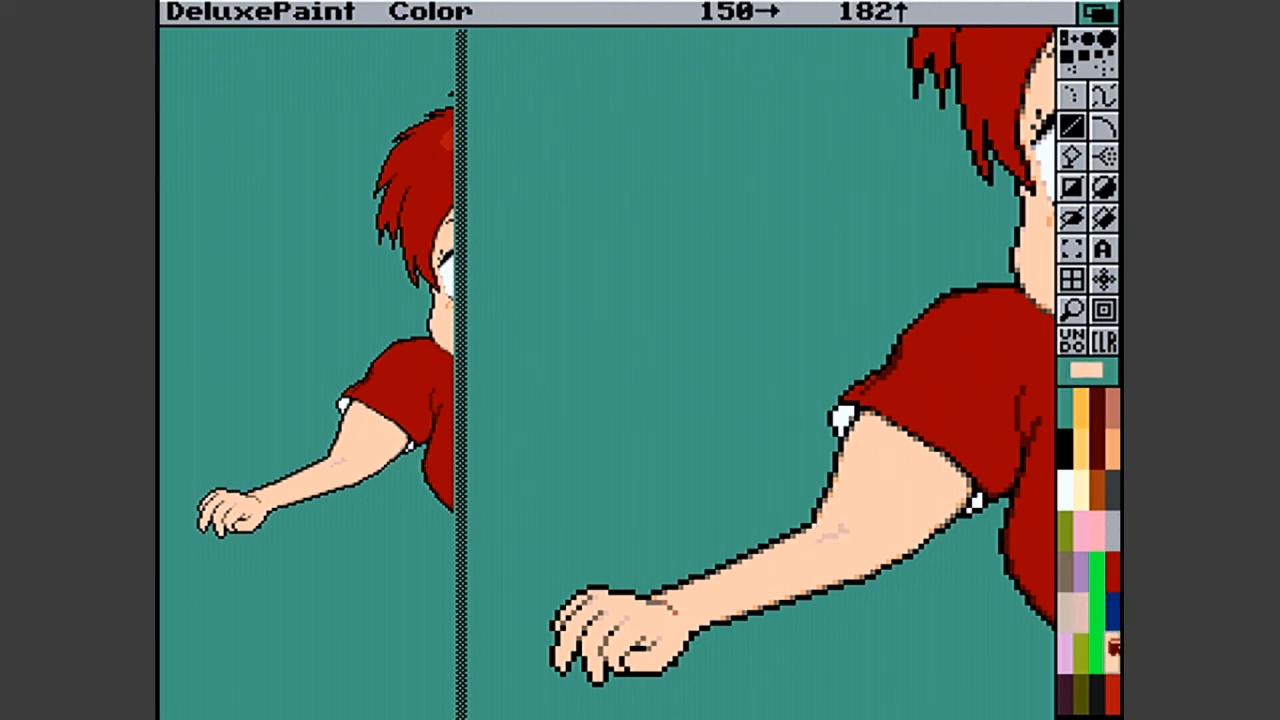
key("f")
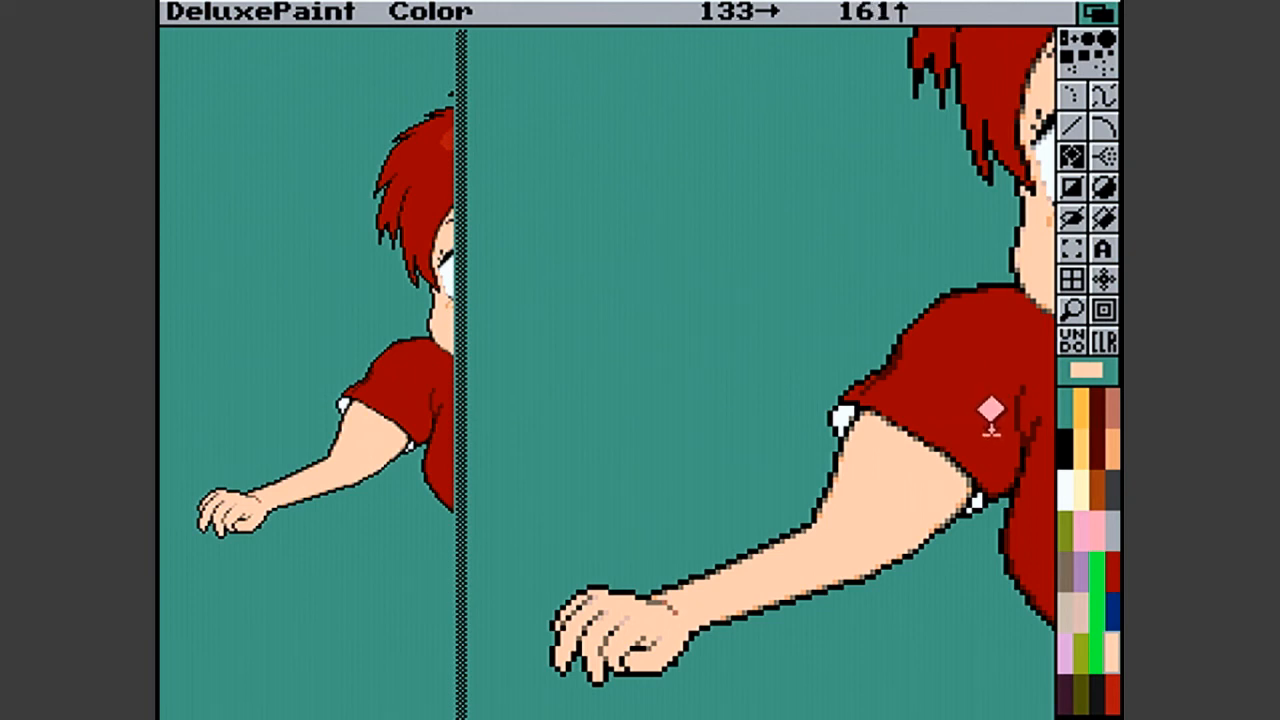
- Add orange pixels to the finger lines of the outstretched hand, and return to the full picture
left_click(1110, 453)
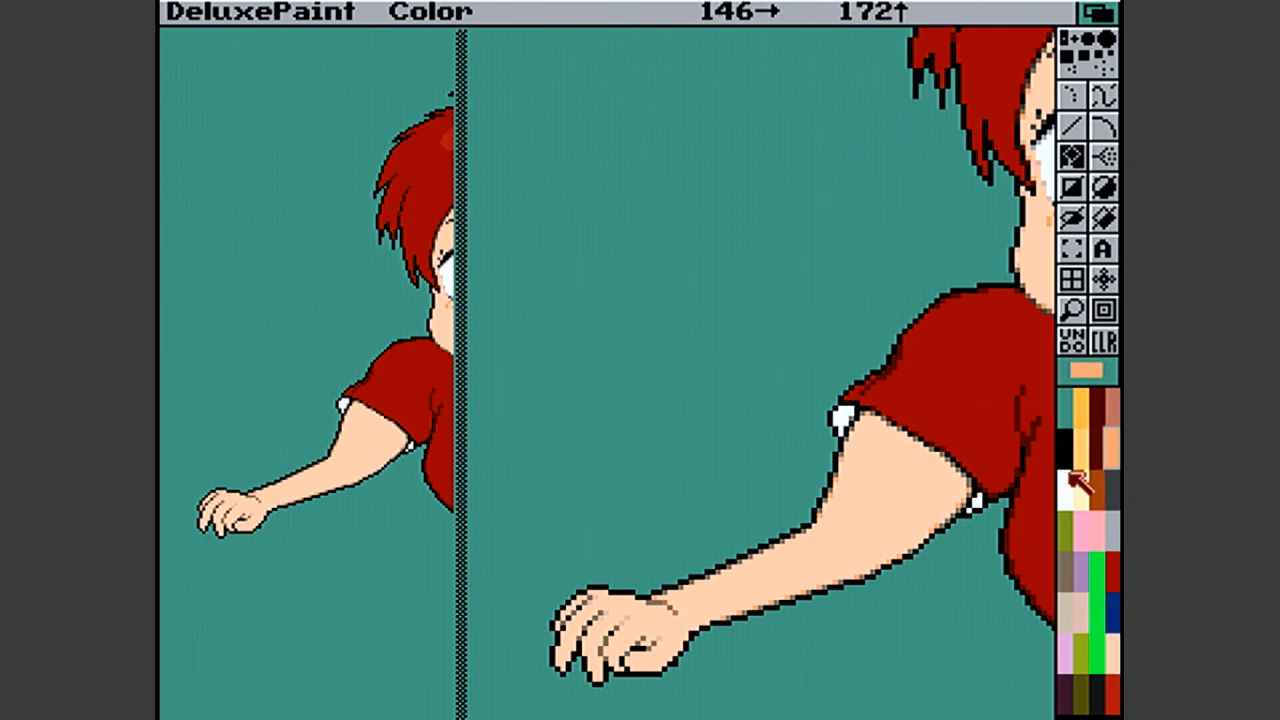
key("v")
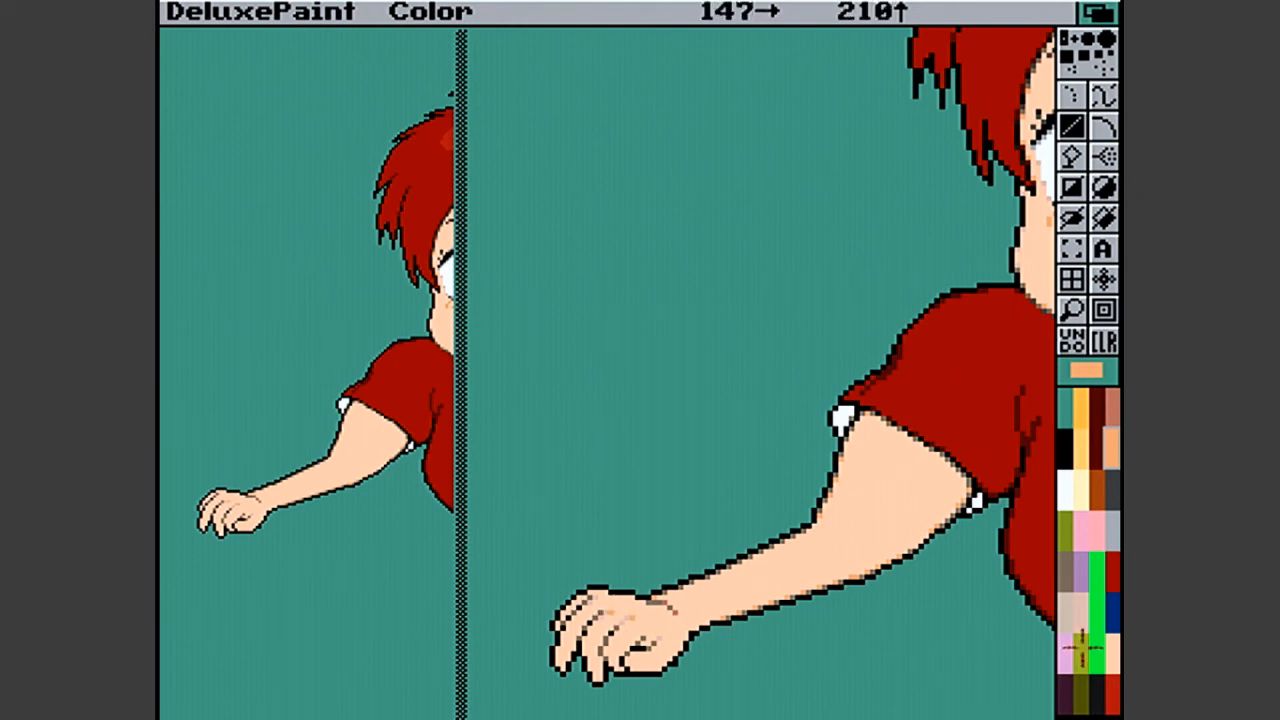
left_click(1076, 309)
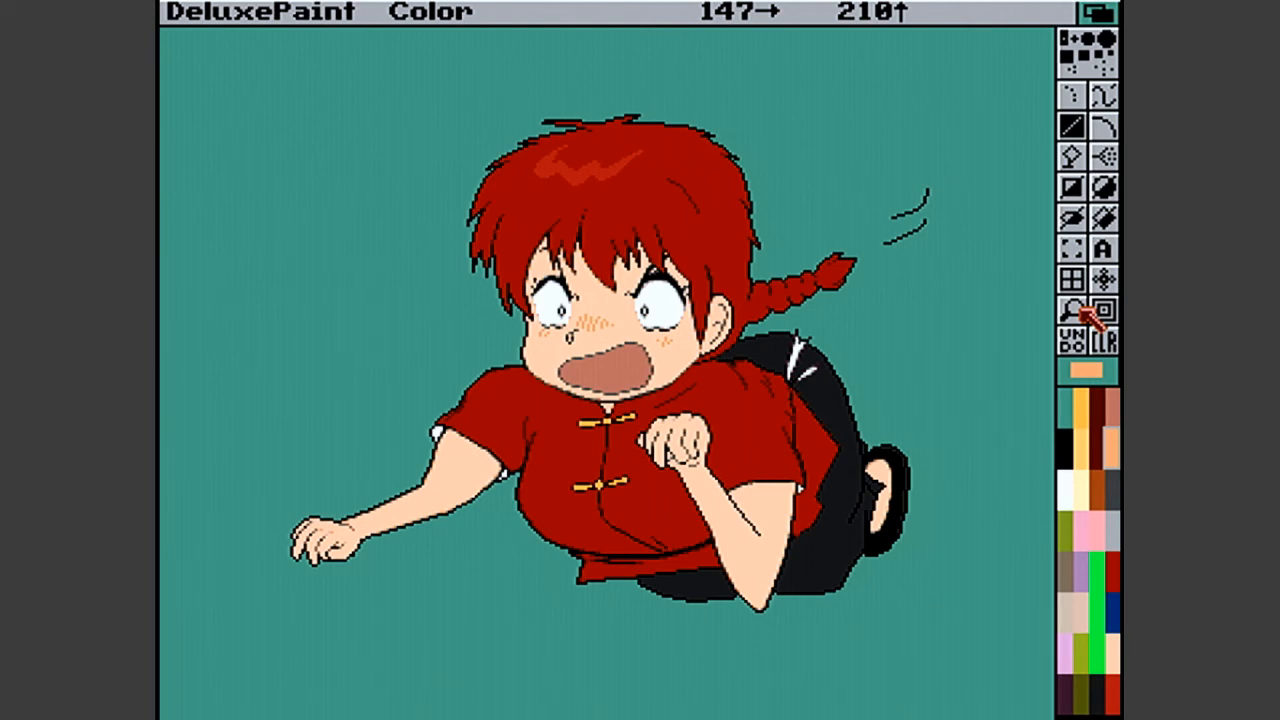
- Magnify the raised arm to soften its outline with grey-brown pixels, and show the full artwork without the surrounding interface
left_click(1084, 310)
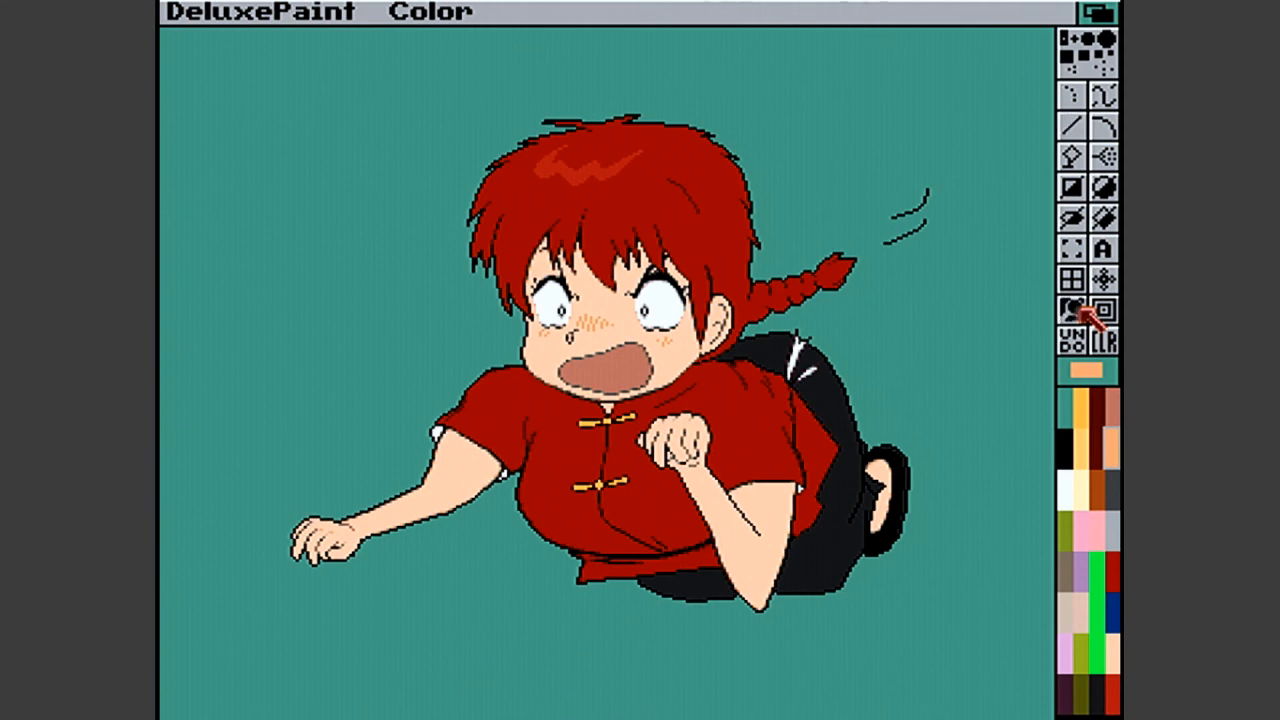
left_click(795, 382)
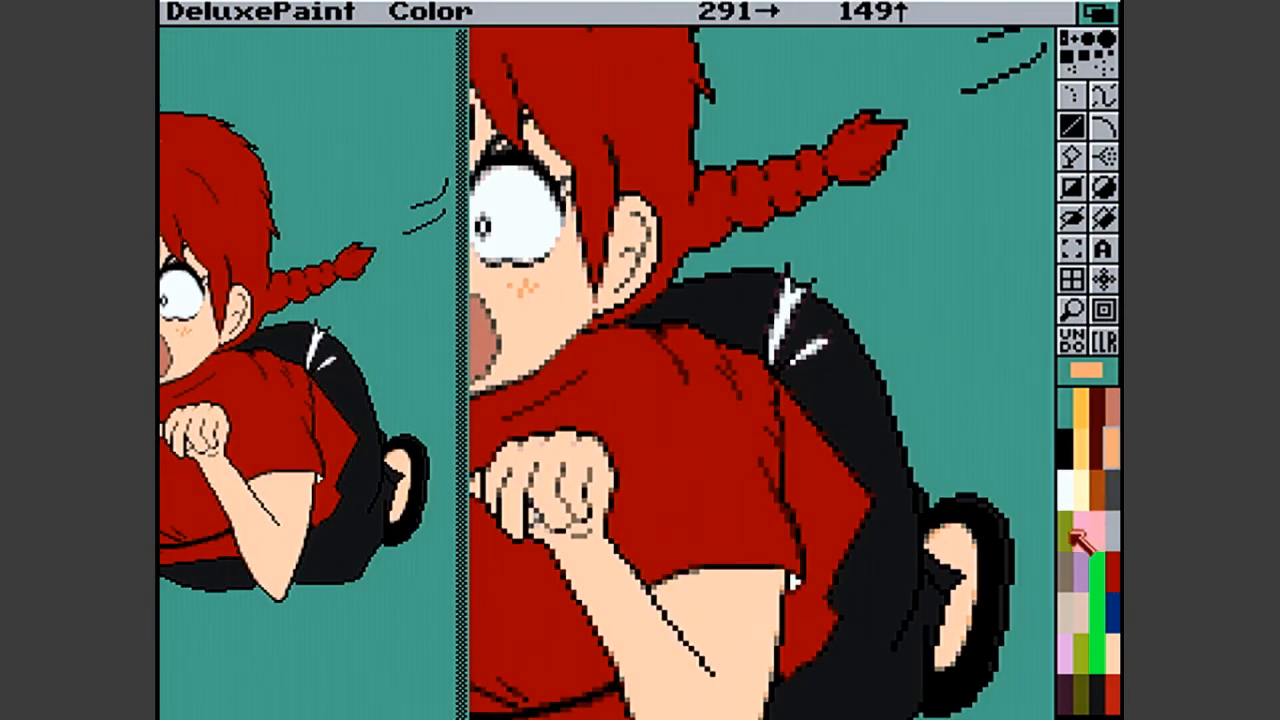
left_click(1066, 570)
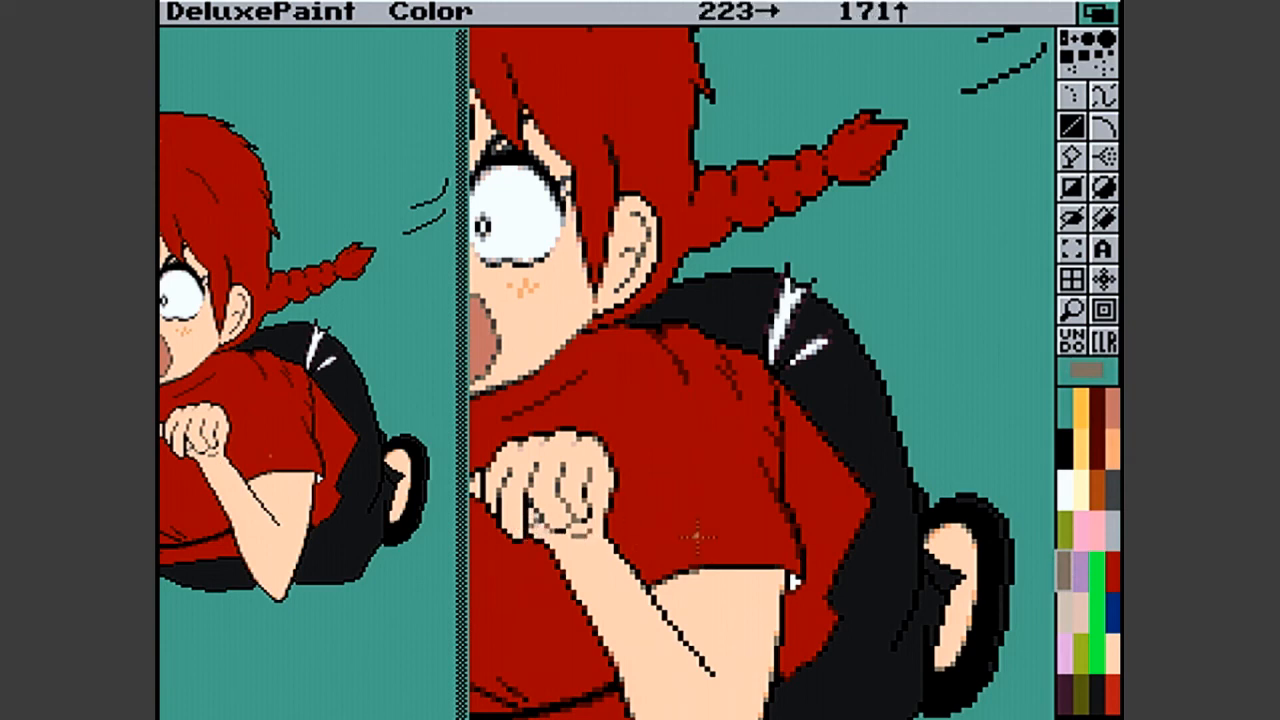
key("m")
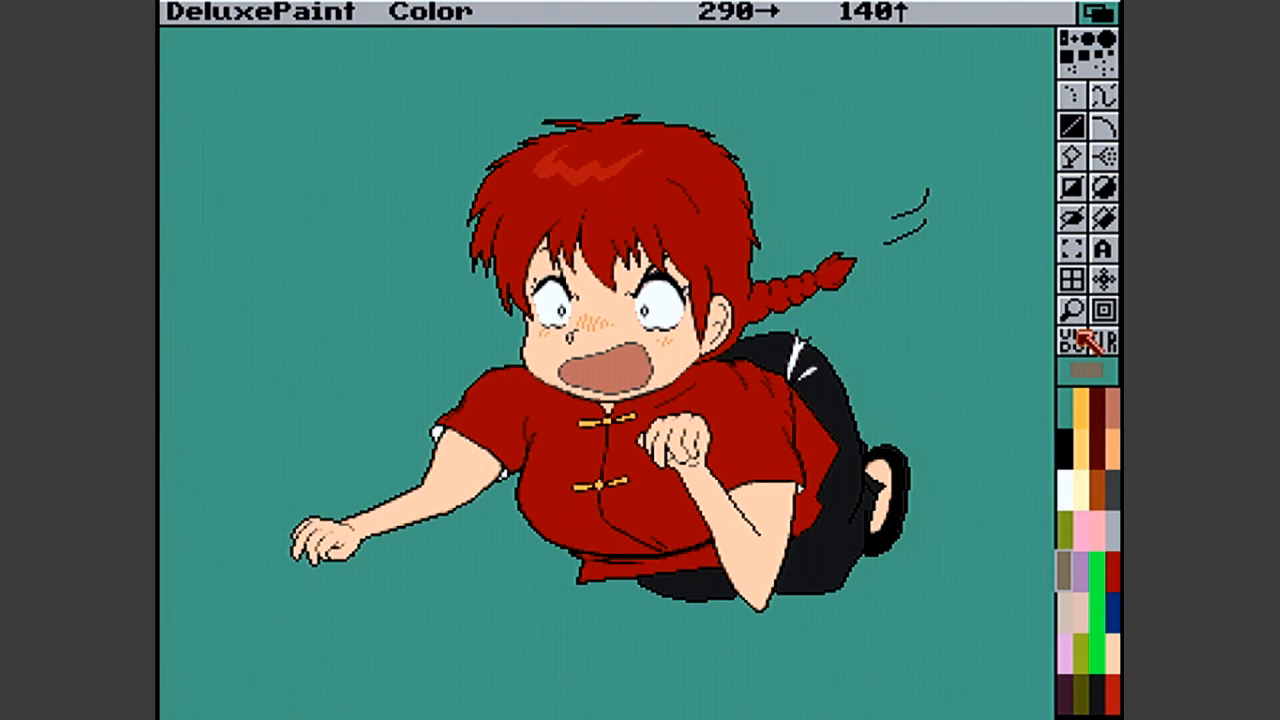
key("F10")
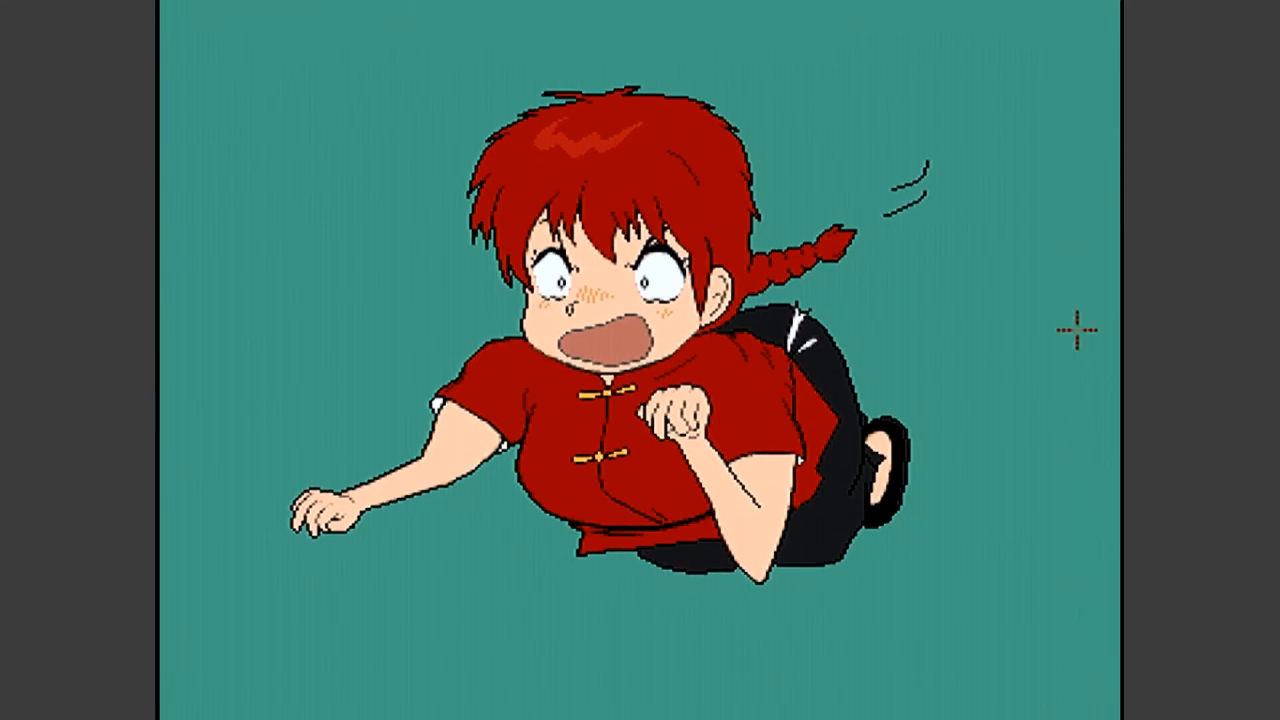
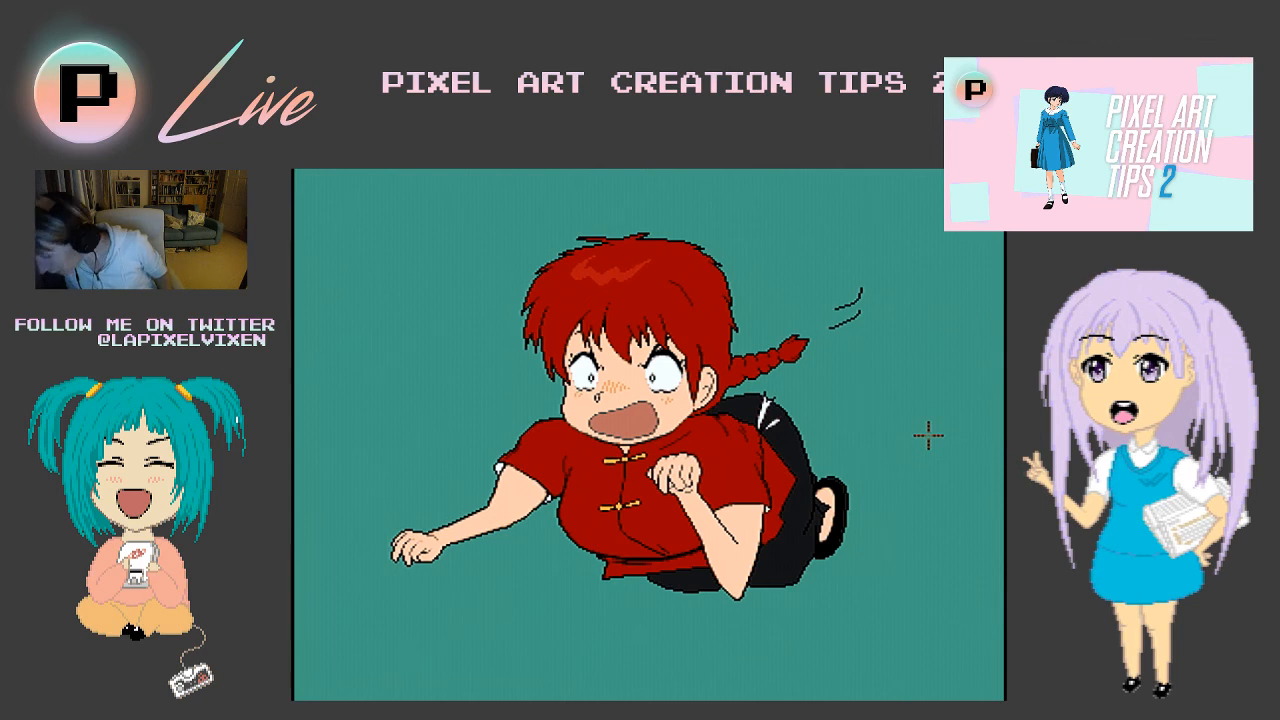
- Restore the interface and pick up the whole character with its motion lines as a custom brush
key("F10")
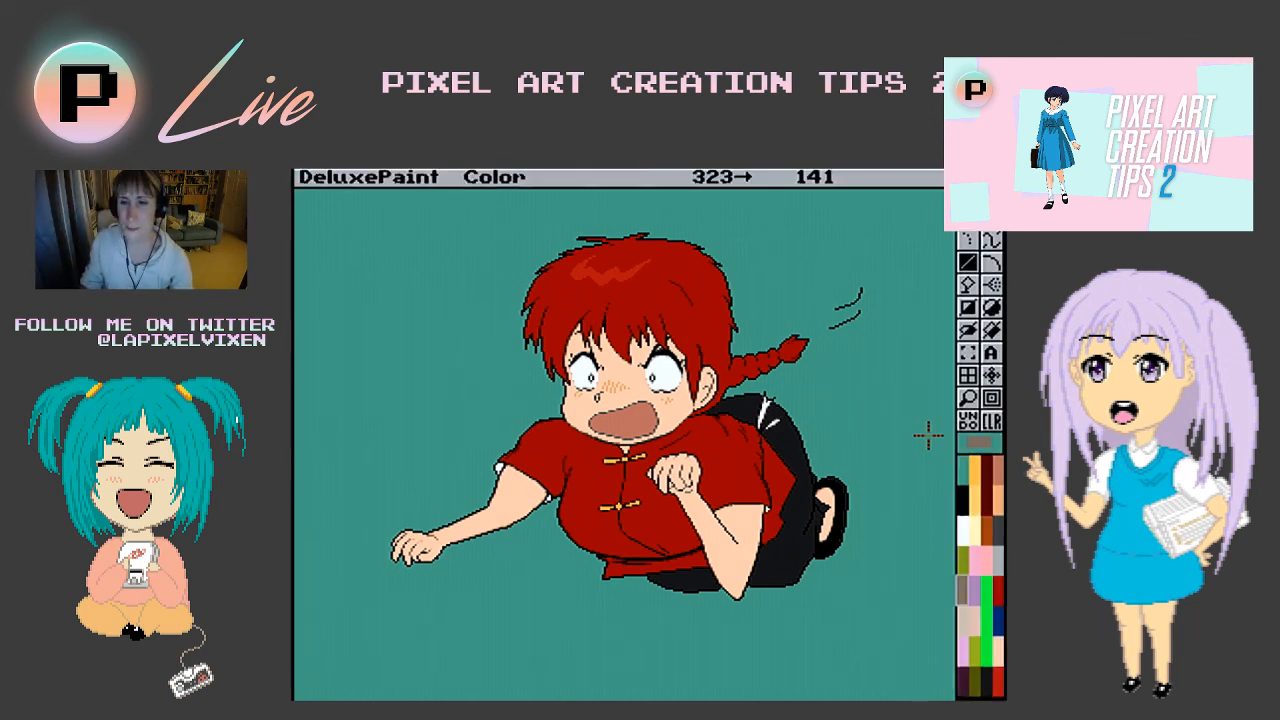
left_click(968, 350)
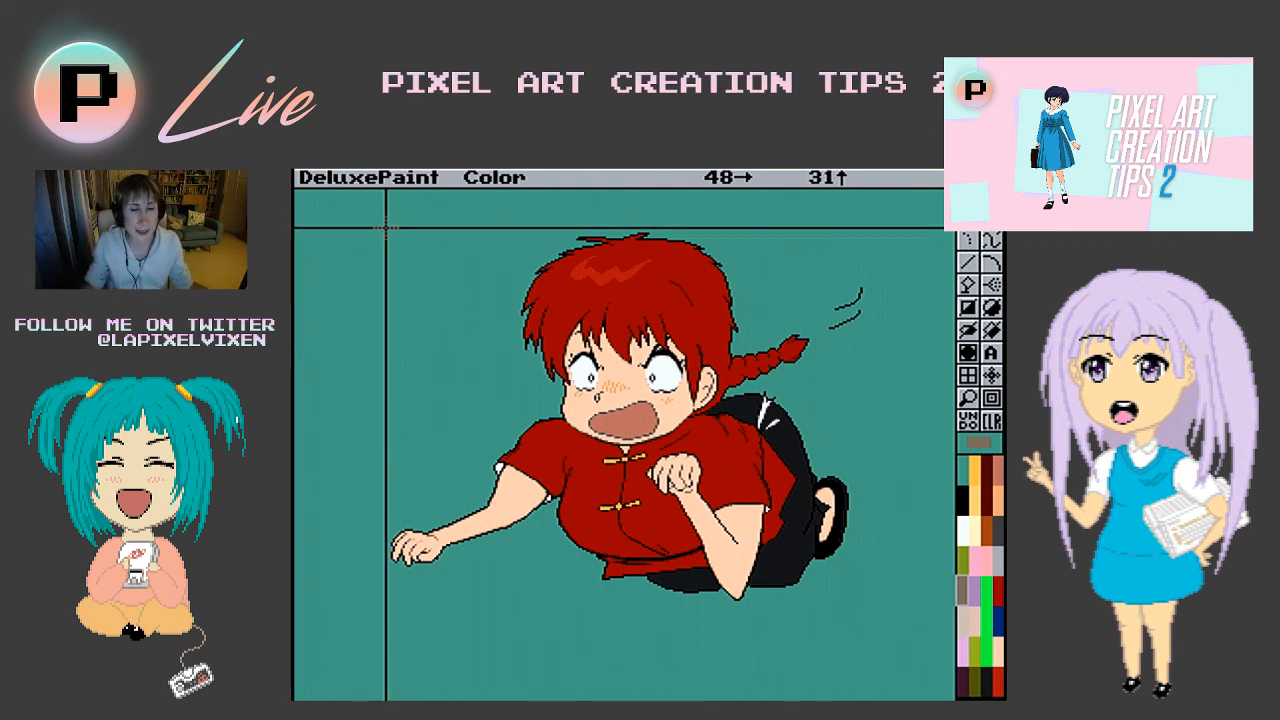
mouse_move(383, 218)
left_mouse_down()
mouse_move(717, 605)
mouse_move(951, 677)
mouse_move(838, 624)
mouse_move(877, 622)
left_mouse_up()
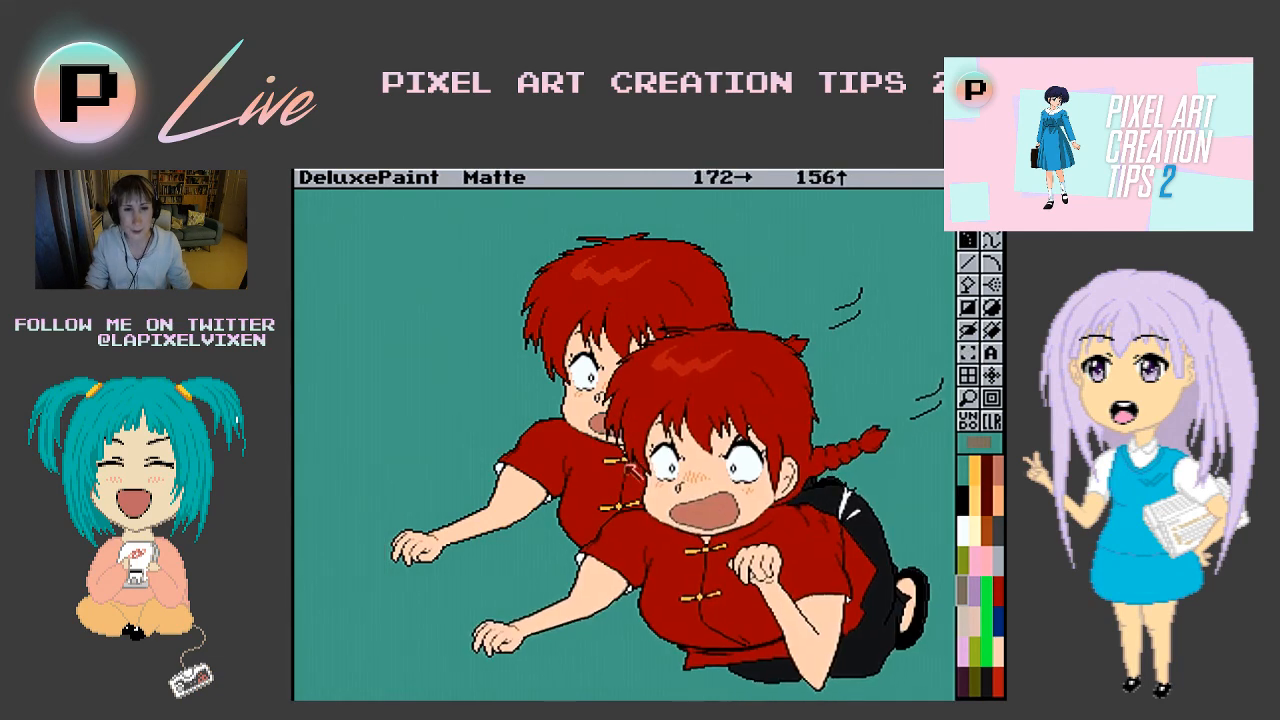
- Load the picture Final from the Pixel Art Bg drawer inside the Ranma ½ drawer
right_click(370, 177)
left_click_drag(370, 177, 366, 209)
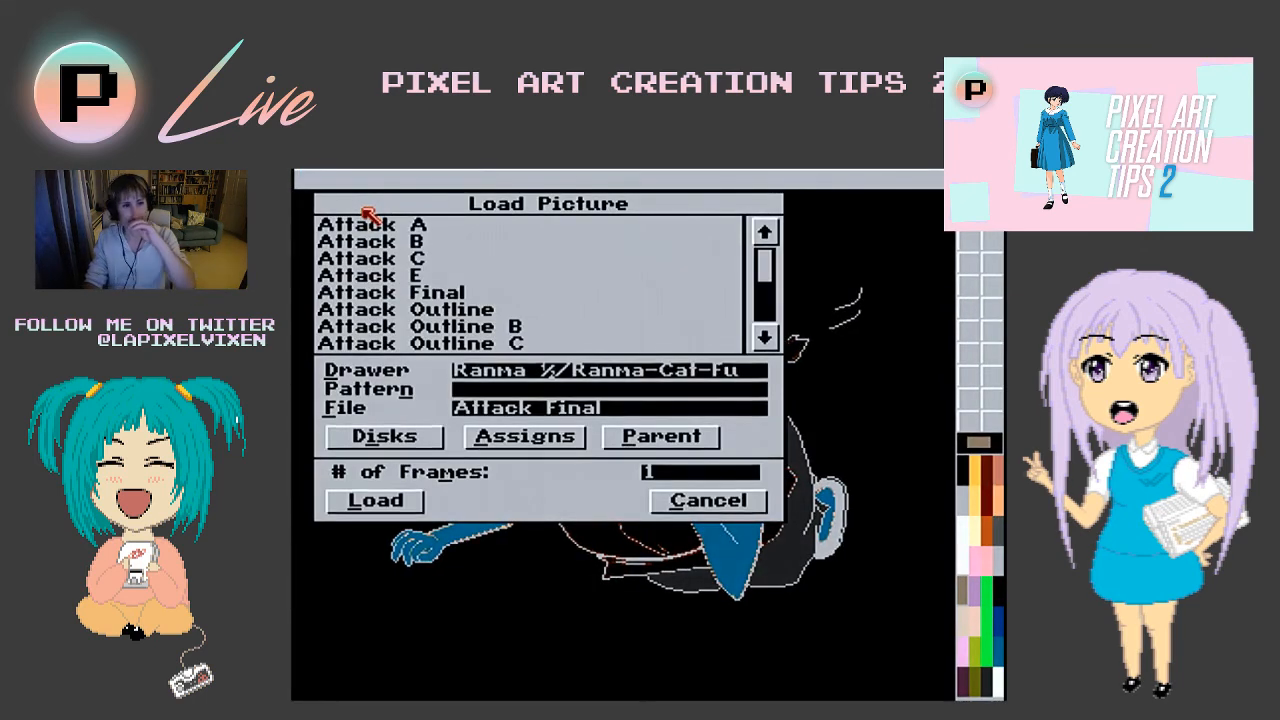
left_click(718, 440)
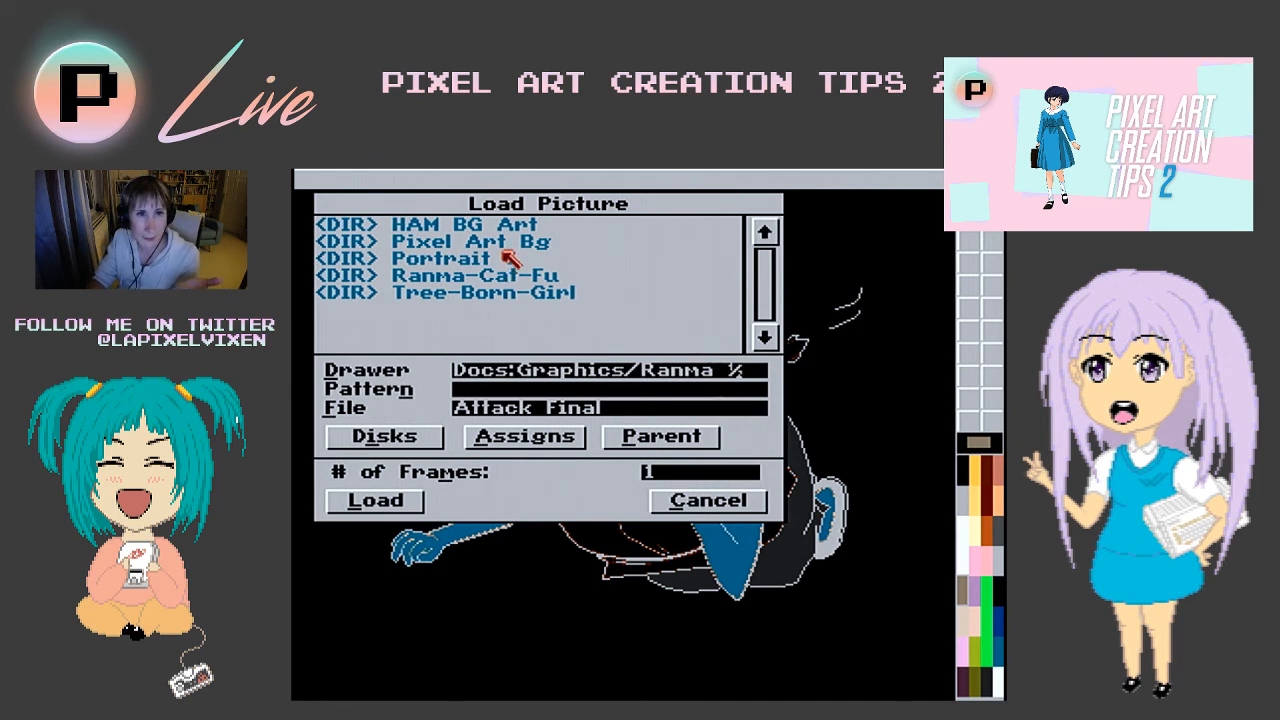
left_click(510, 250)
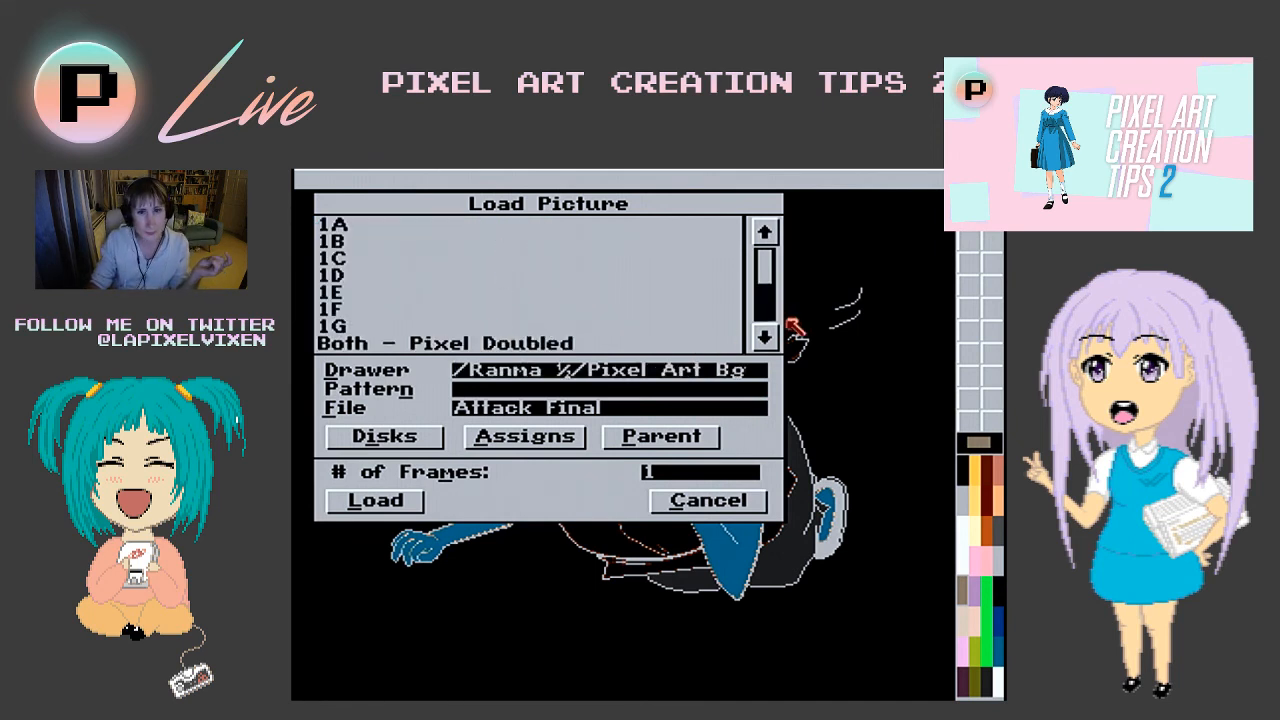
left_click(770, 308)
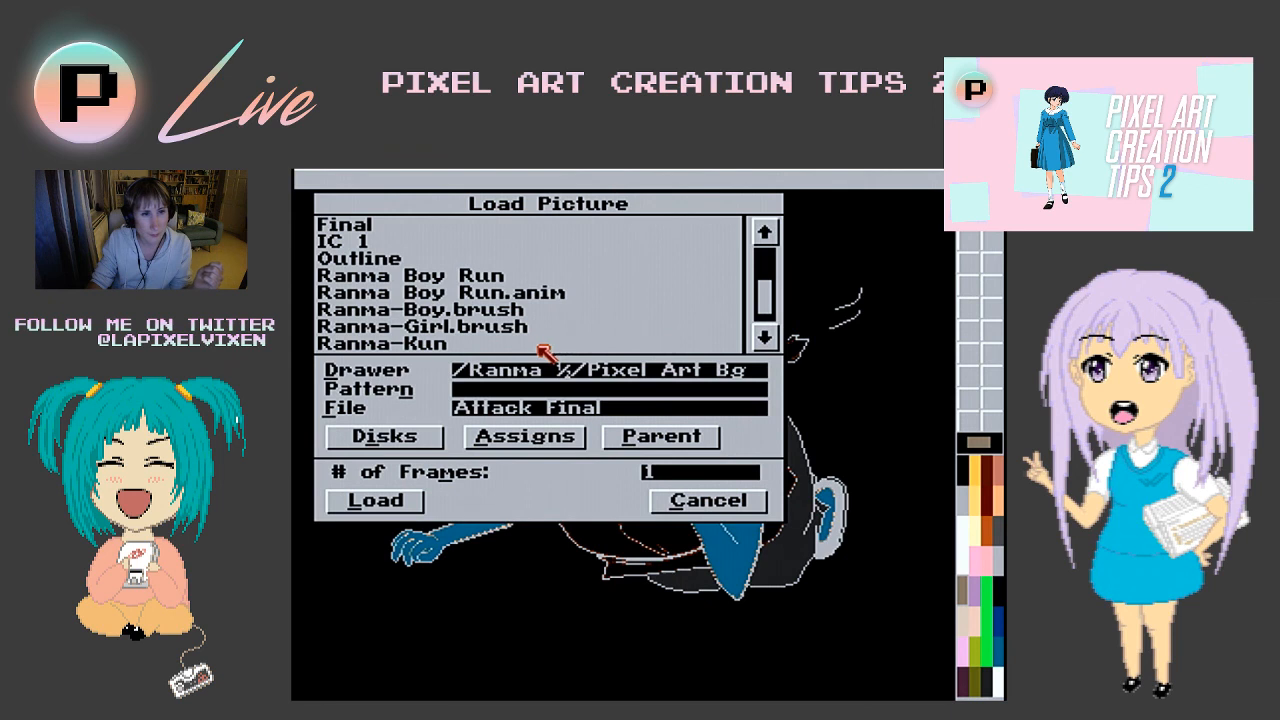
double_click(462, 227)
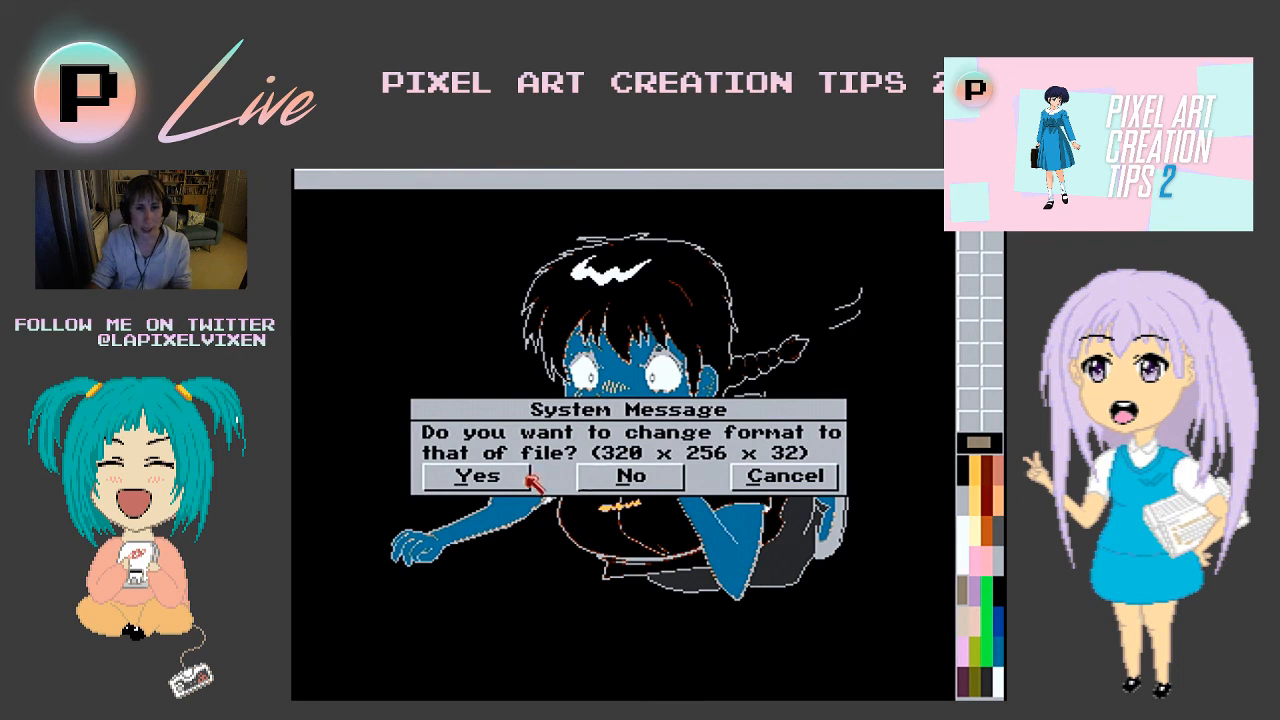
left_click(514, 476)
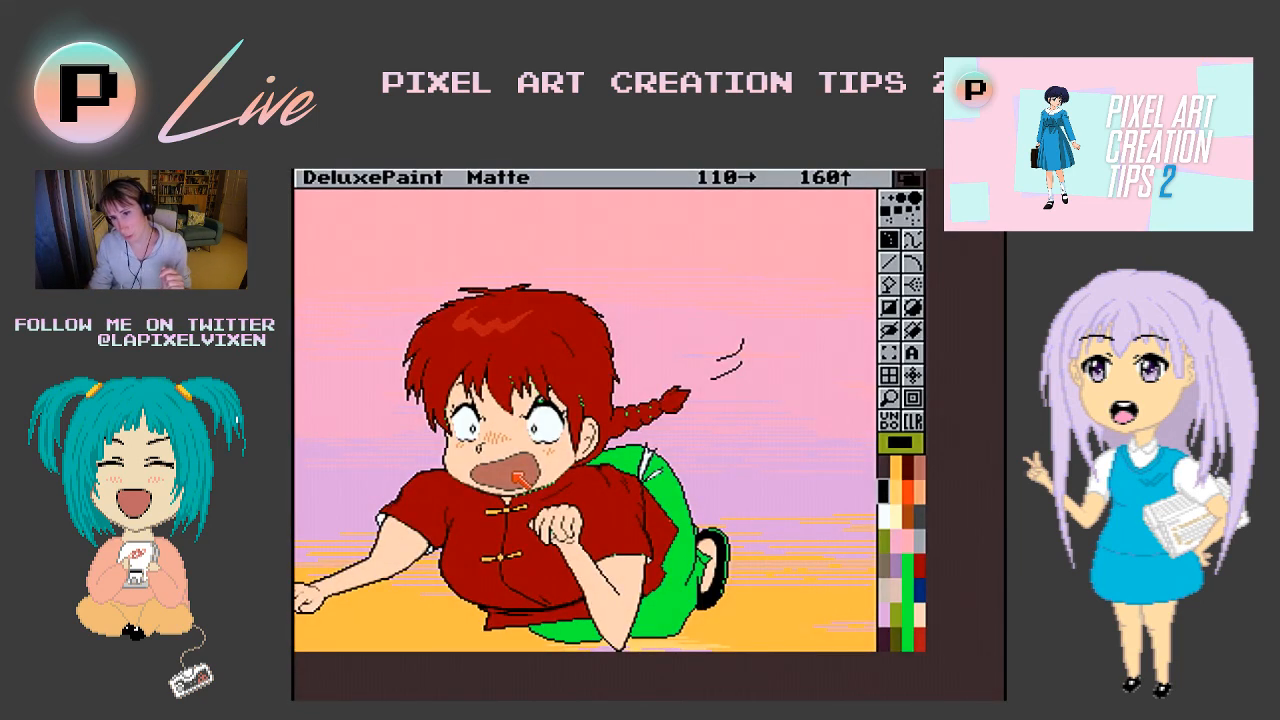
- Apply the brush palette to the background picture so the character keeps its own colours
right_click(545, 173)
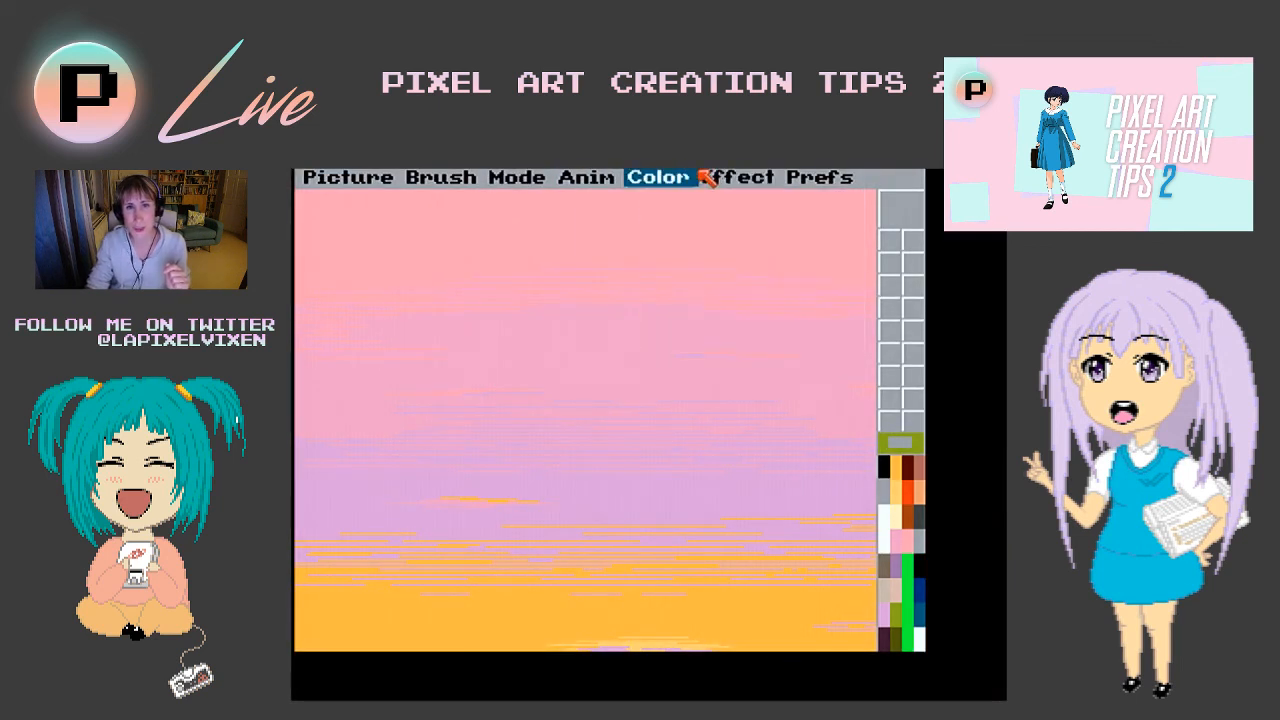
mouse_move(645, 176)
mouse_move(672, 242)
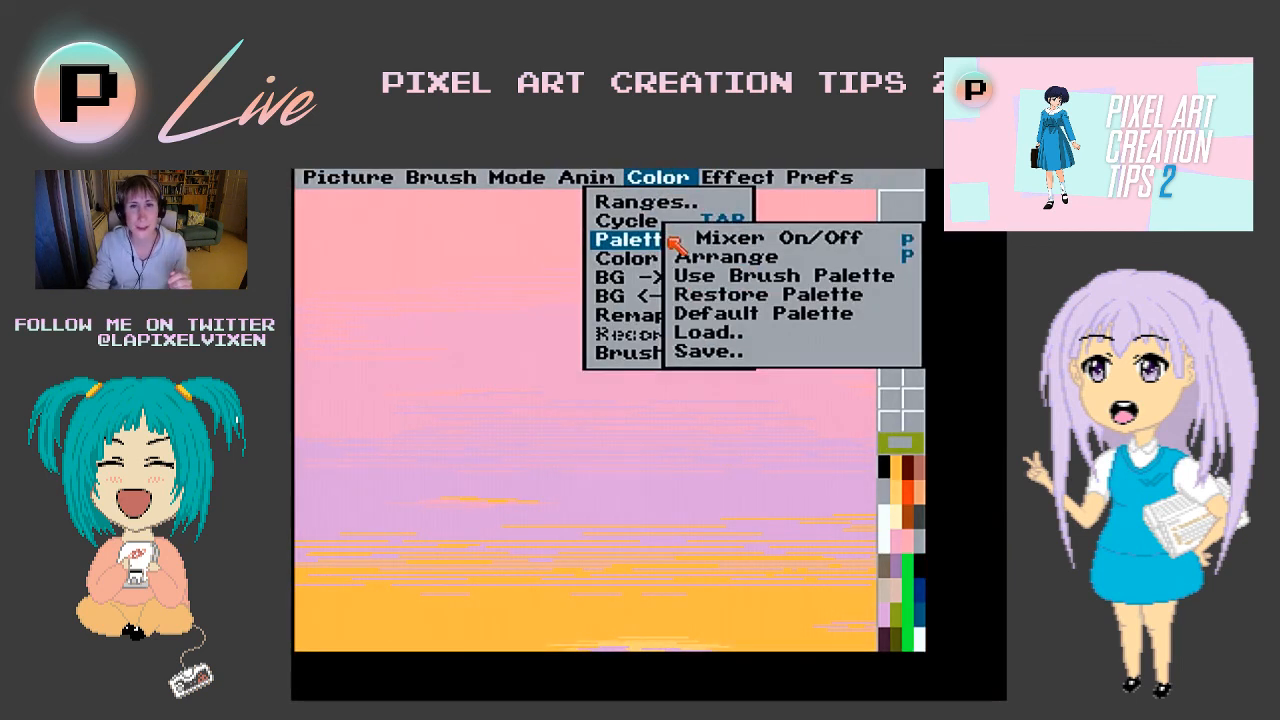
left_click(755, 276)
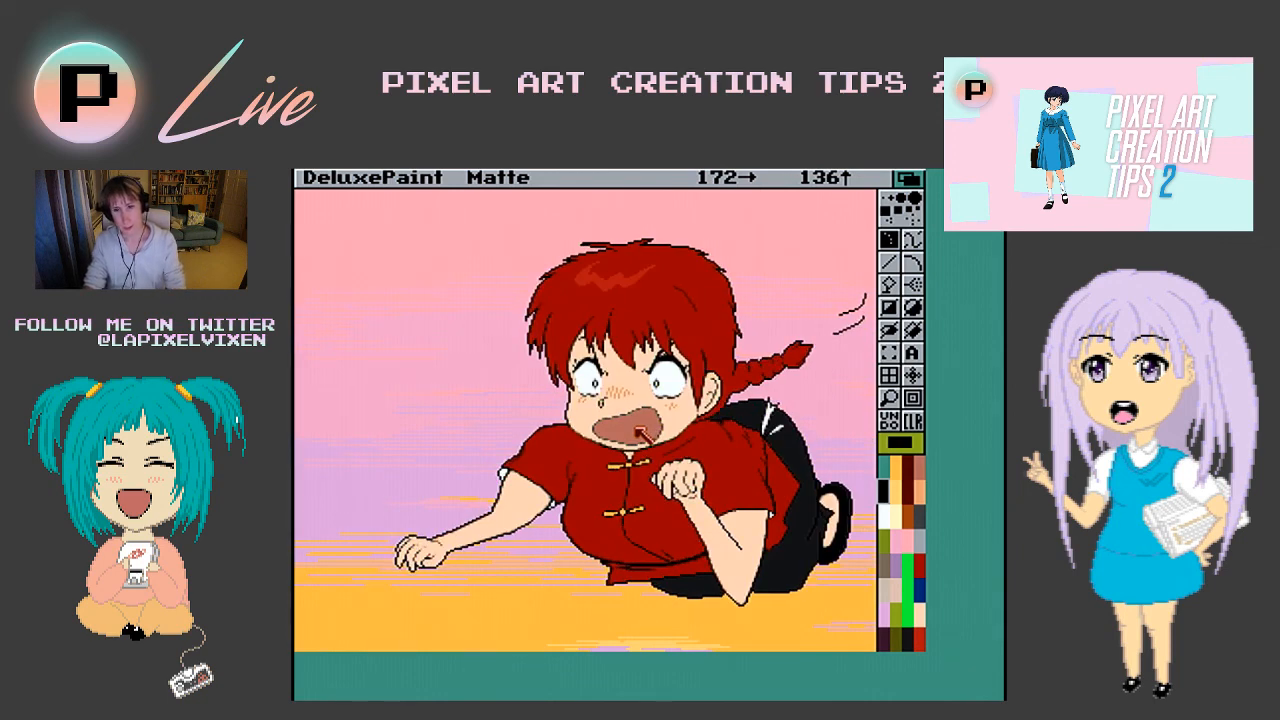
- Stamp the character brush onto the grass beside the tree in the lower part of the background picture
key("Down")
key("Down")
key("Down")
key("Down")
key("Down")
key("Down")
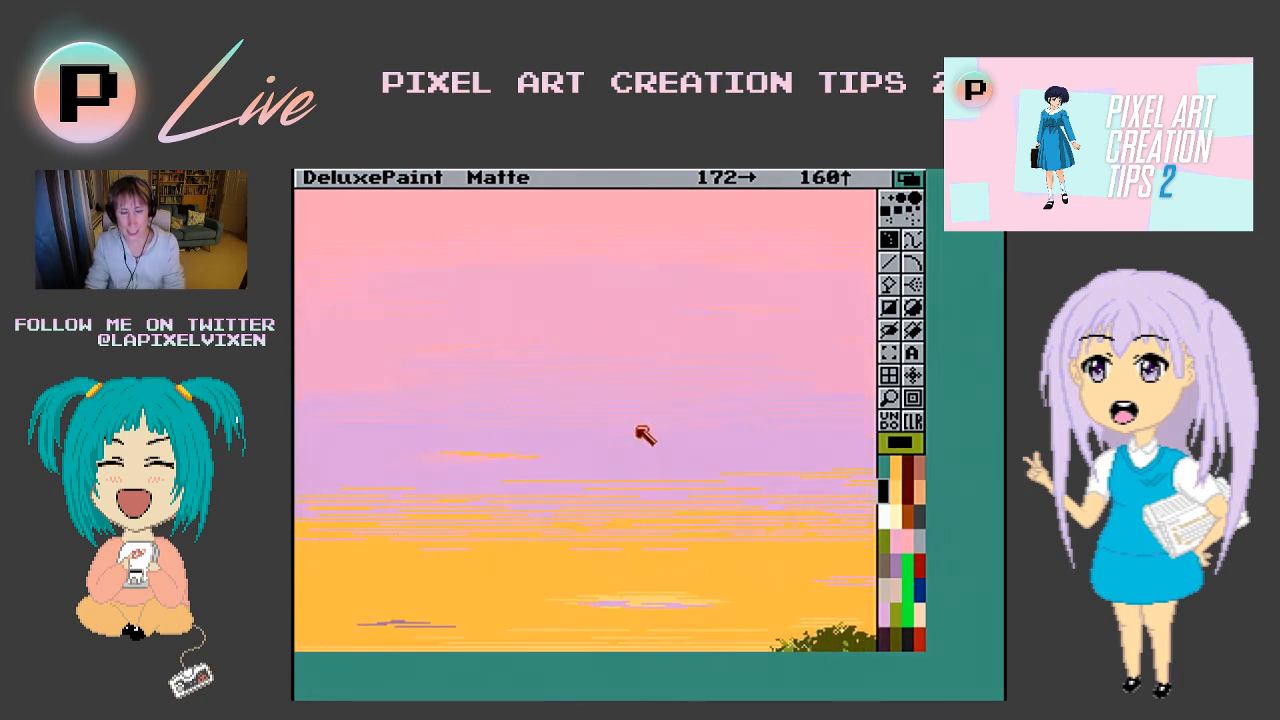
key("Down")
key("Down")
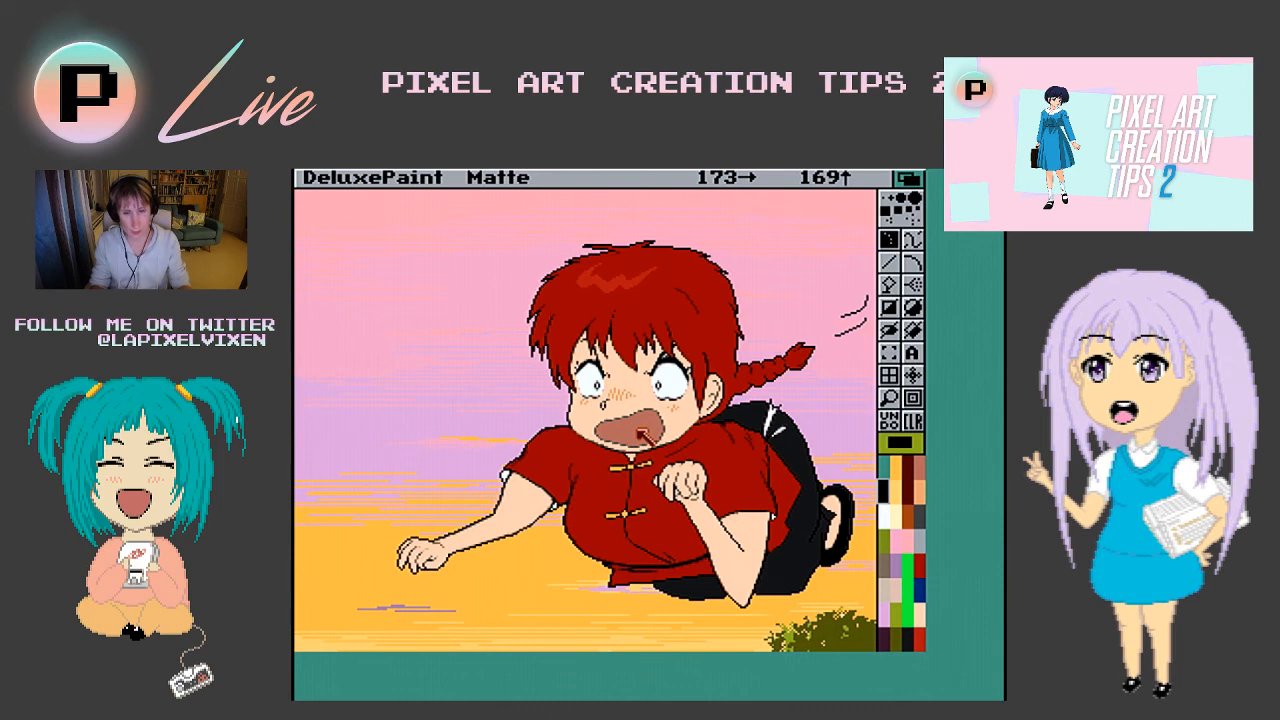
key("period")
key("Down")
key("Down")
key("Down")
key("Down")
key("Down")
key("Down")
key("Down")
key("Down")
key("Down")
key("Down")
key("Down")
key("Down")
key("Down")
key("Down")
key("Down")
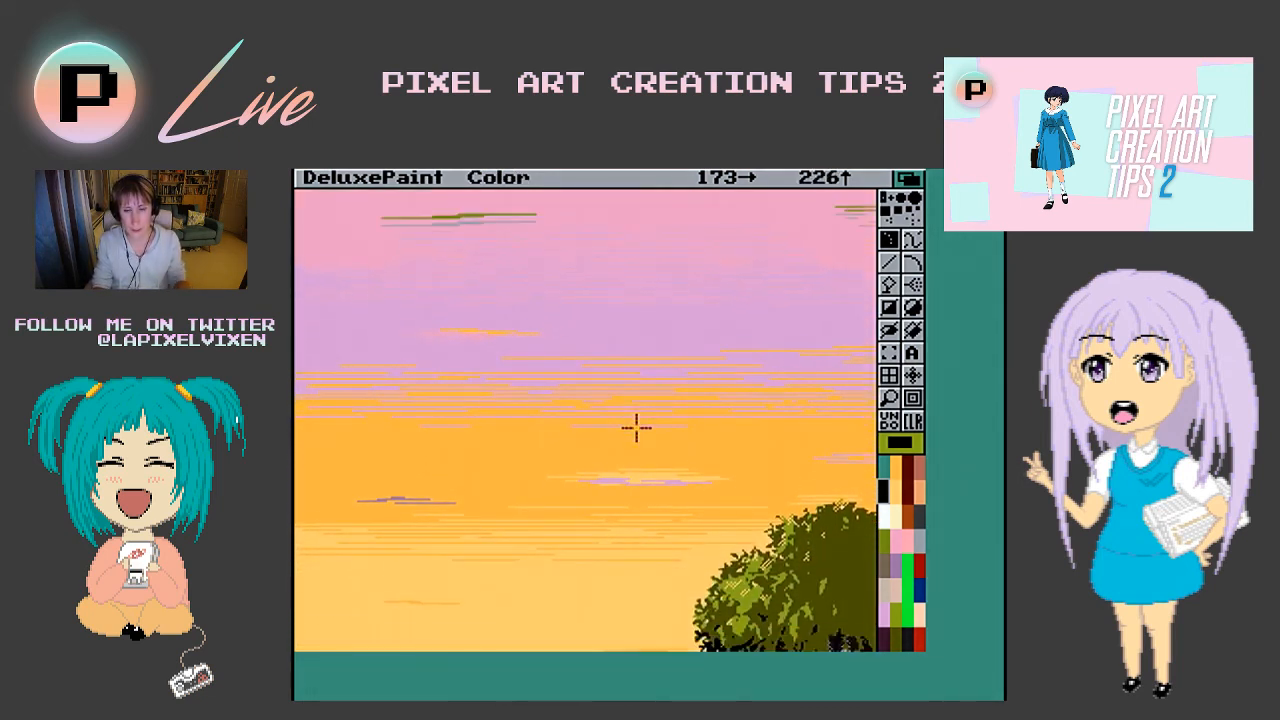
key("Down")
key("Down")
key("Down")
key("Down")
key("Down")
key("Down")
key("Down")
key("Down")
key("Down")
key("Down")
key("Down")
key("Down")
key("Down")
key("Down")
key("Down")
key("Down")
key("Down")
key("Down")
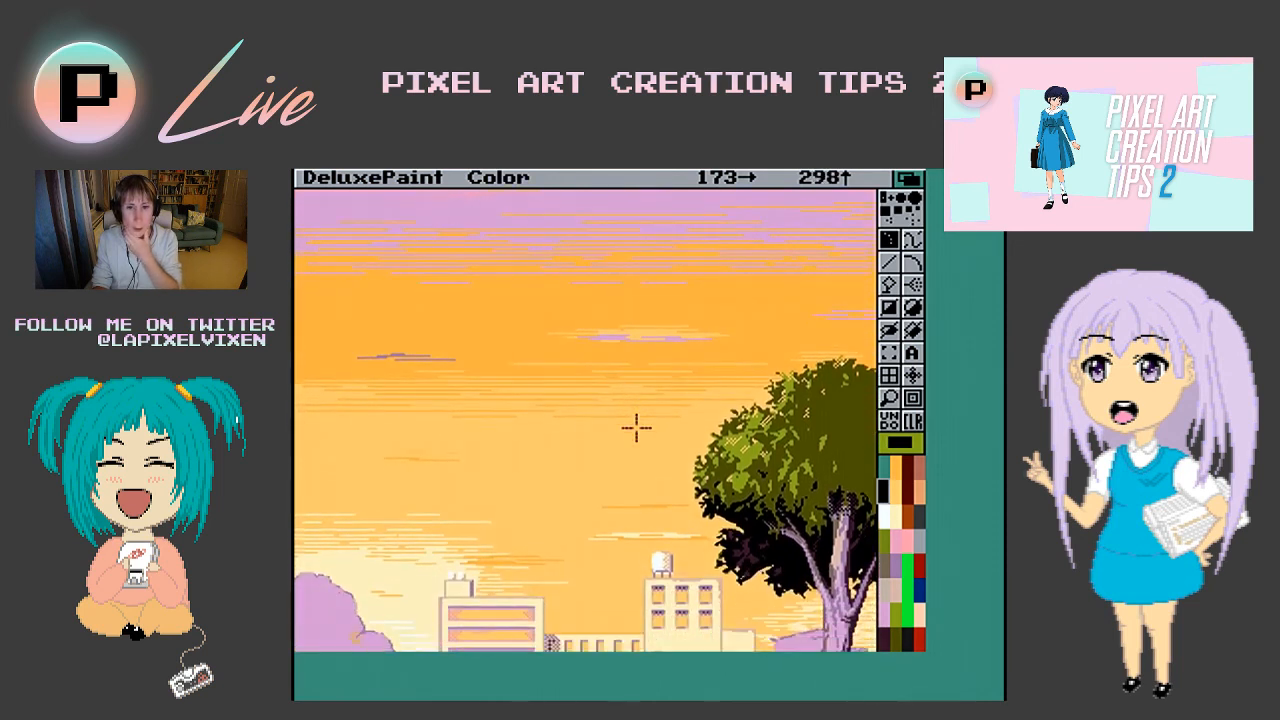
key("Down")
key("Down")
key("Down")
key("Down")
key("Down")
key("Down")
key("Down")
key("Down")
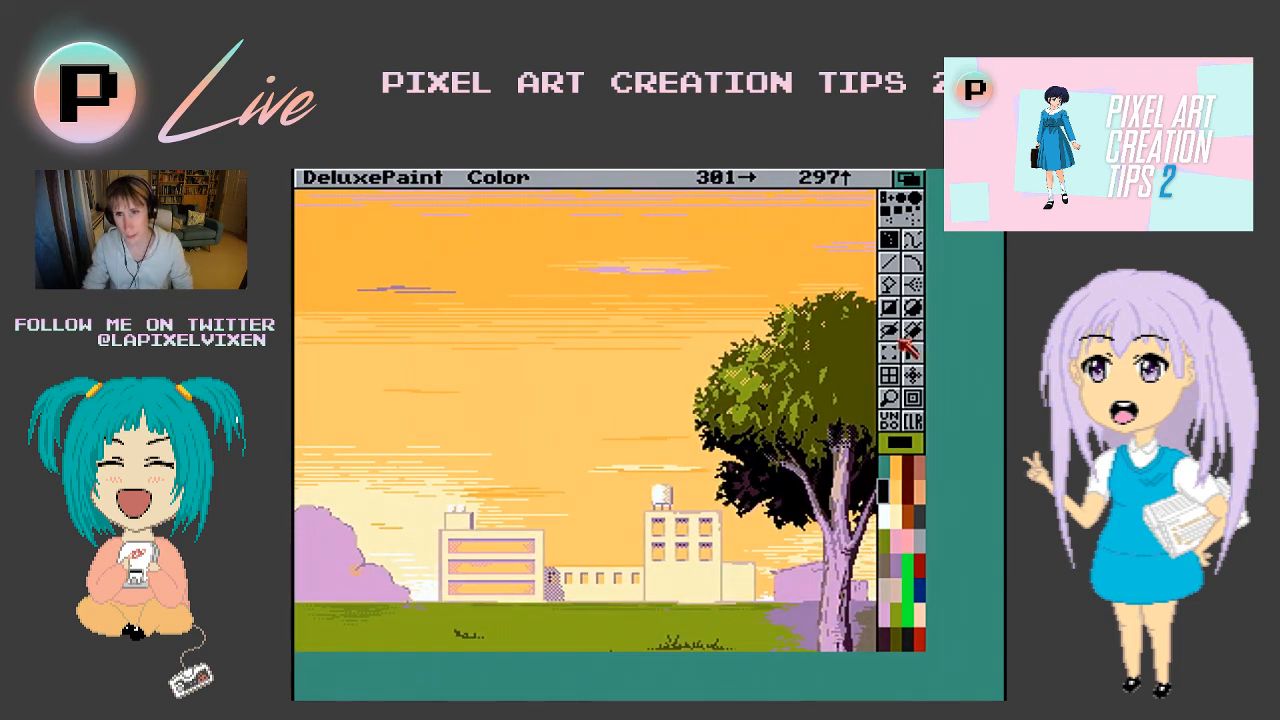
right_click(892, 353)
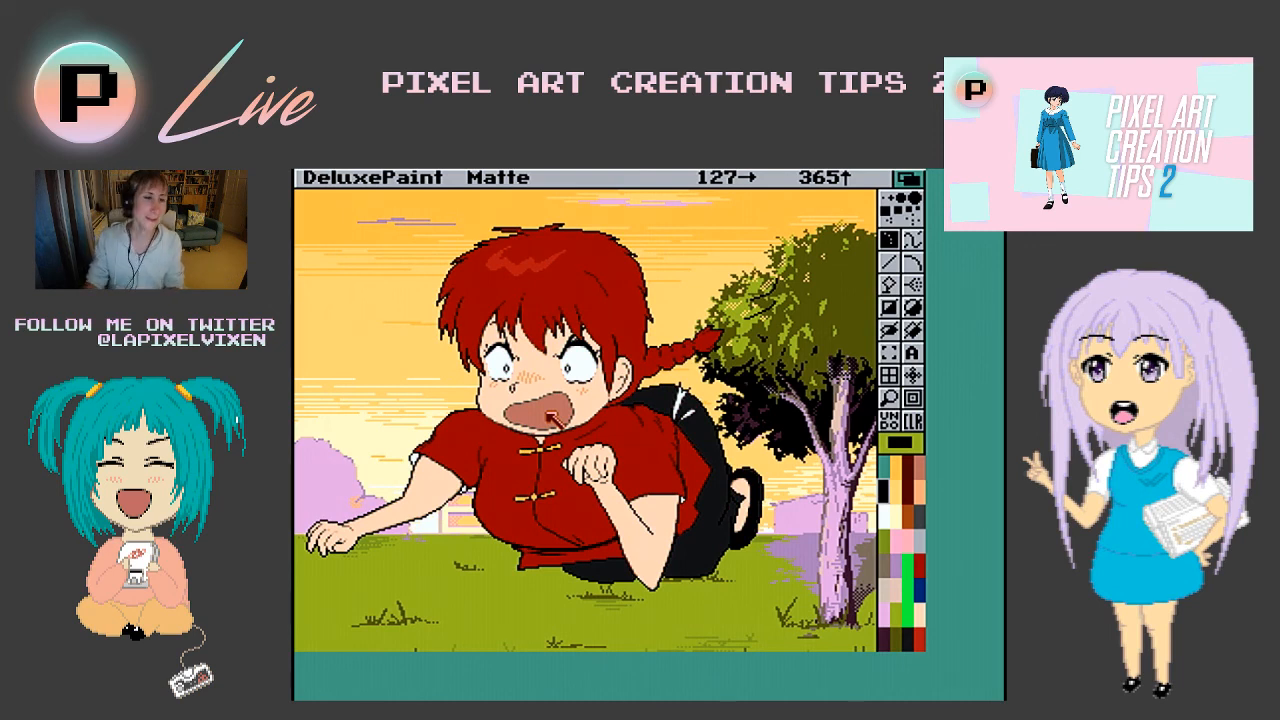
key("F3")
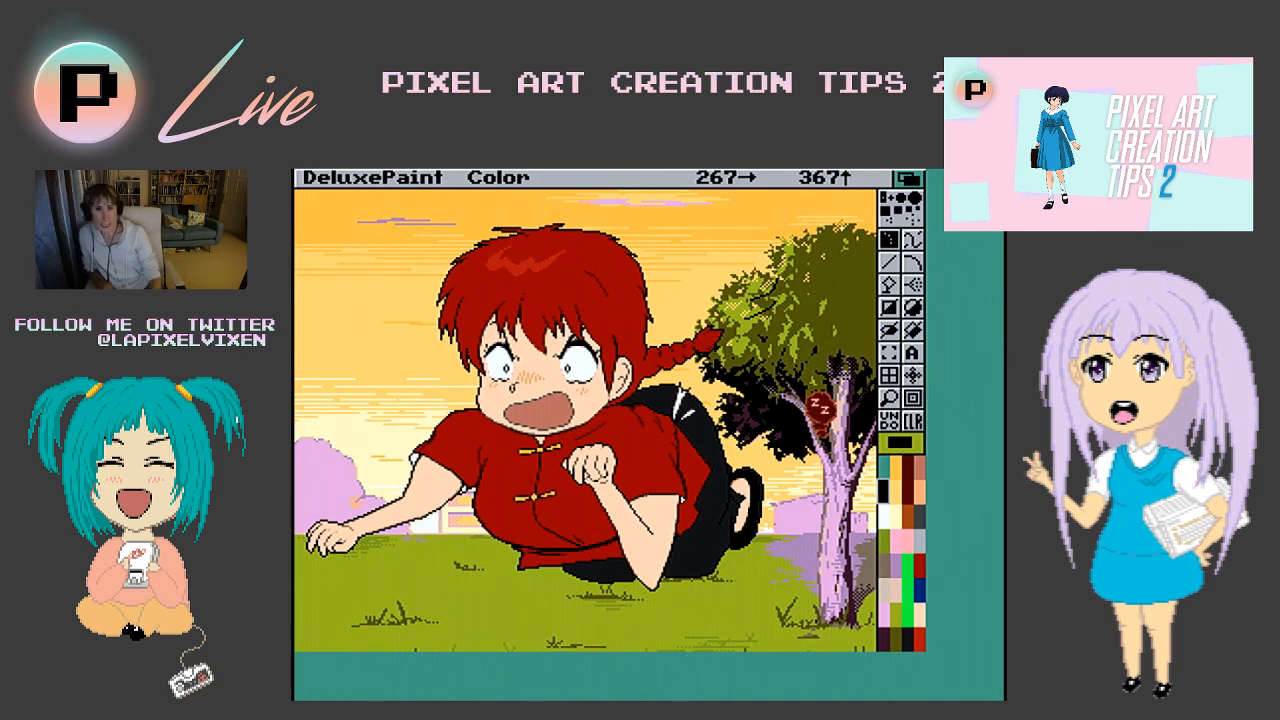
- In the palette mixer, try raising the red of black colour 1 to 15, and return it to 0
key("p")
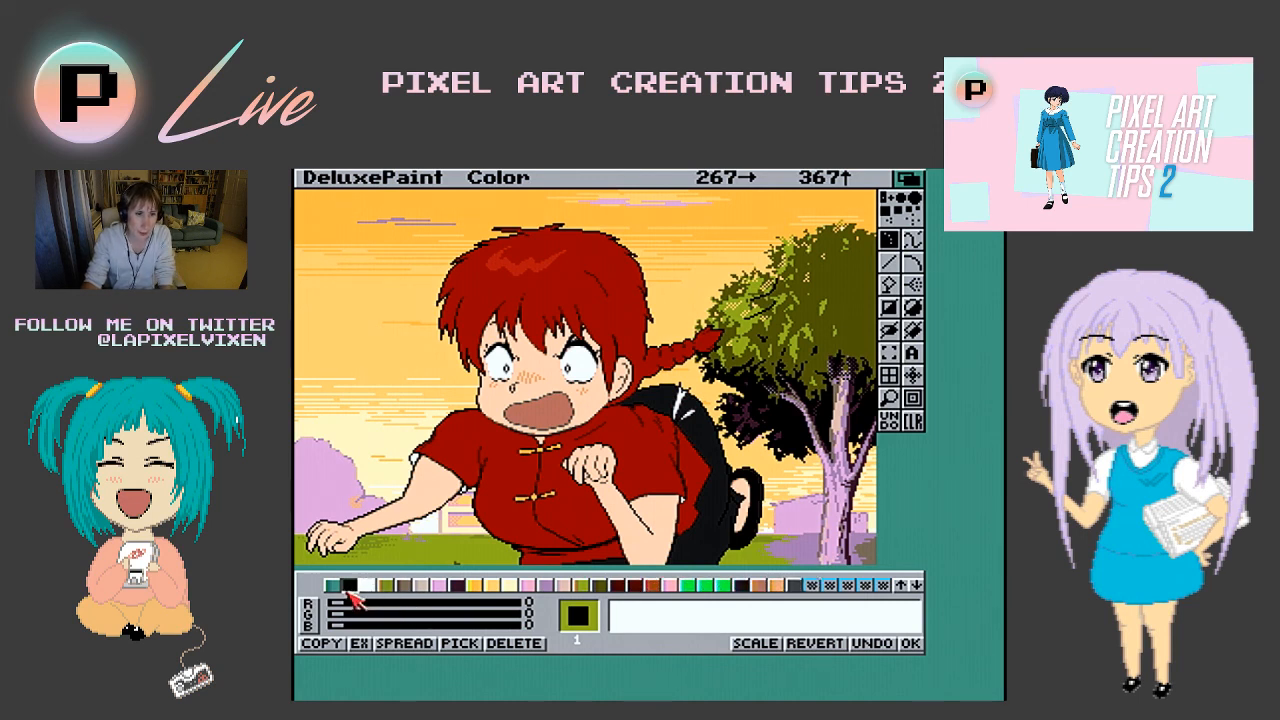
left_click_drag(338, 604, 512, 605)
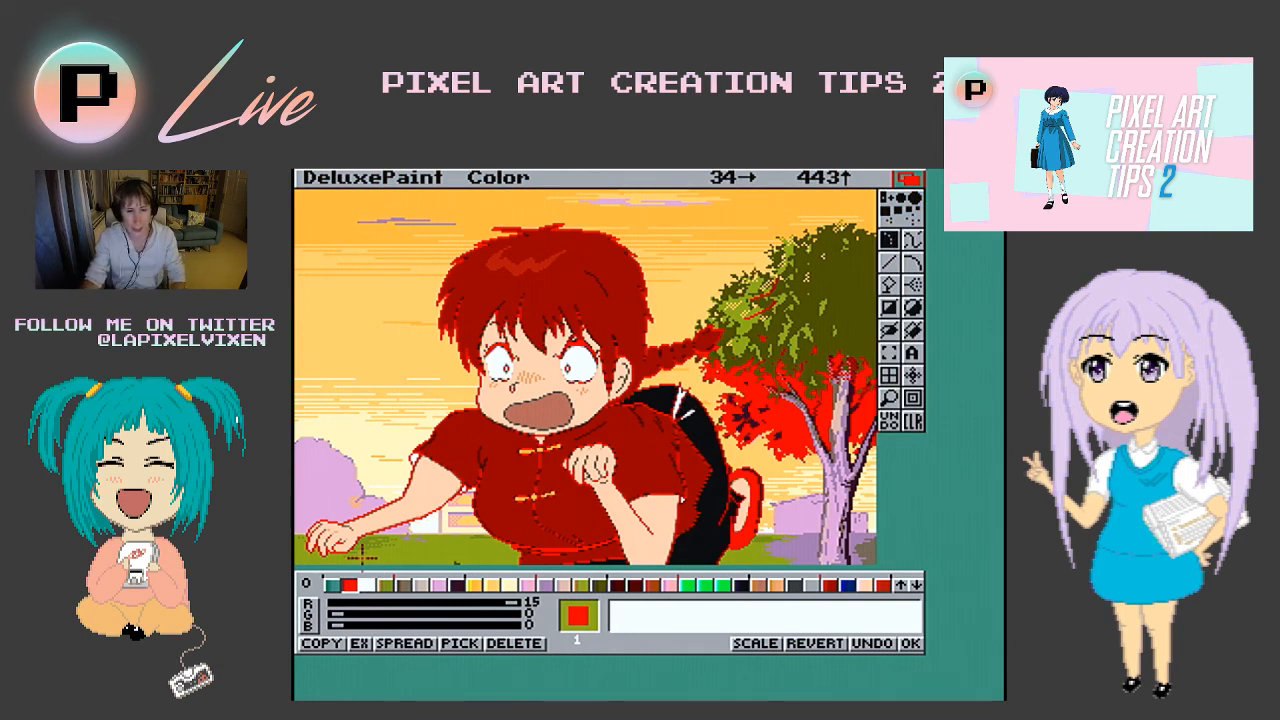
left_click_drag(517, 600, 322, 602)
- Turn background colour 0 black by setting its red, green and blue to 0, and accept the palette
left_click(332, 585)
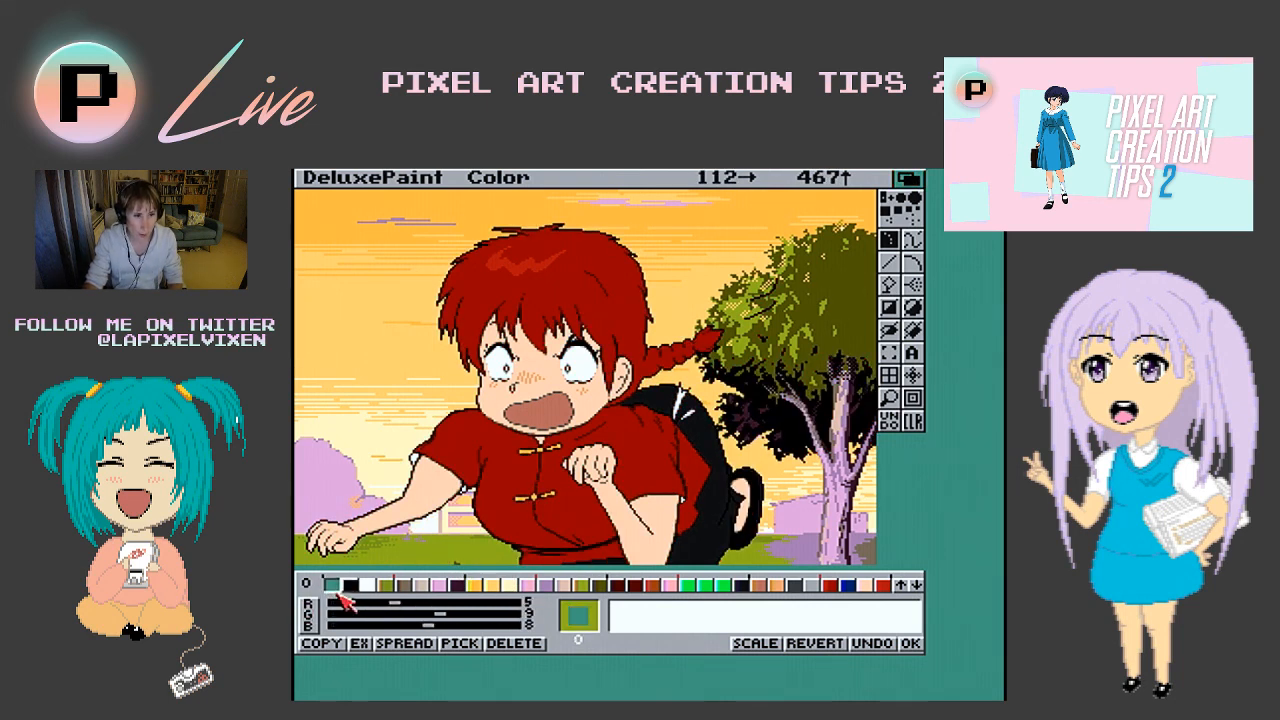
left_click_drag(393, 602, 568, 605)
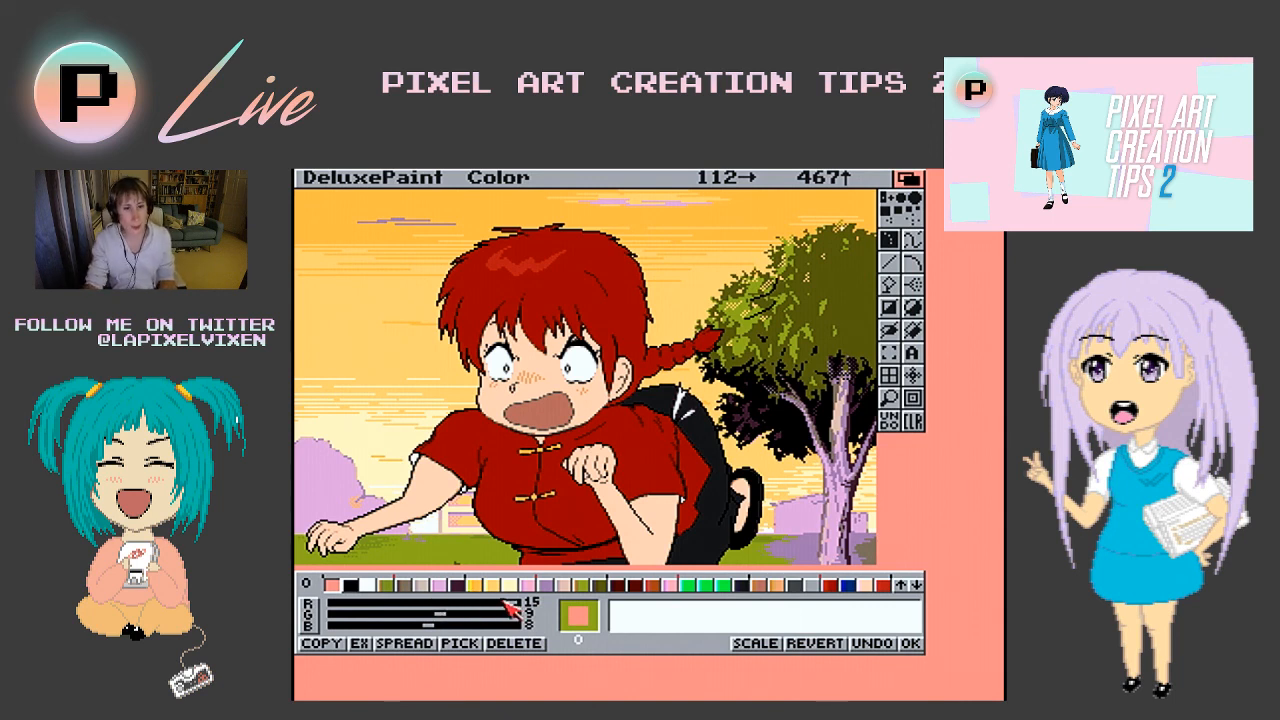
left_click_drag(512, 603, 305, 607)
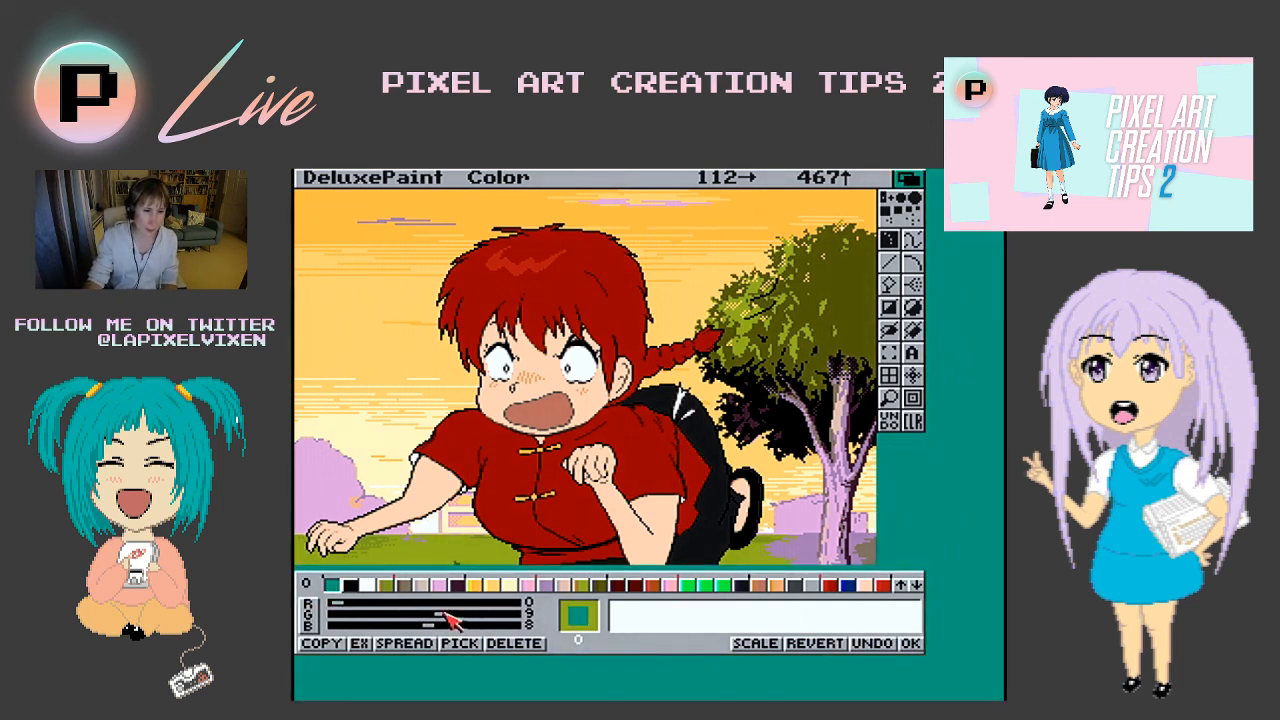
left_click_drag(441, 613, 305, 614)
left_click_drag(432, 624, 306, 626)
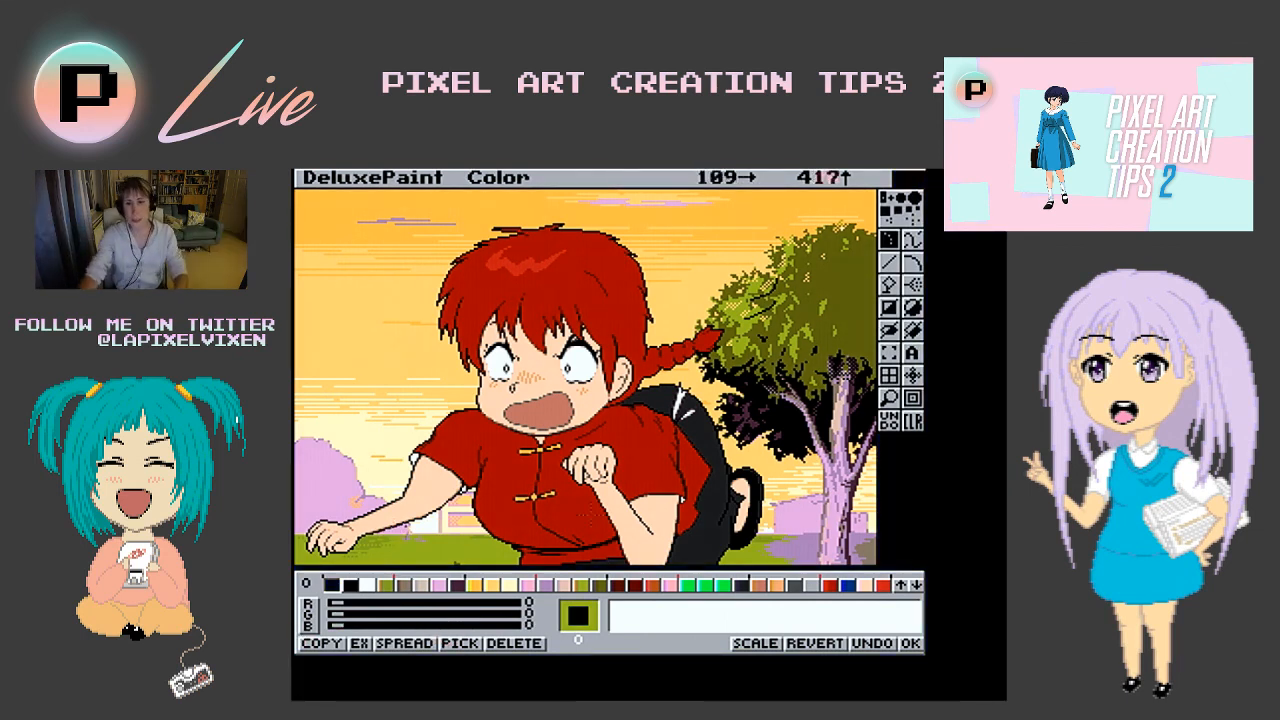
left_click(910, 643)
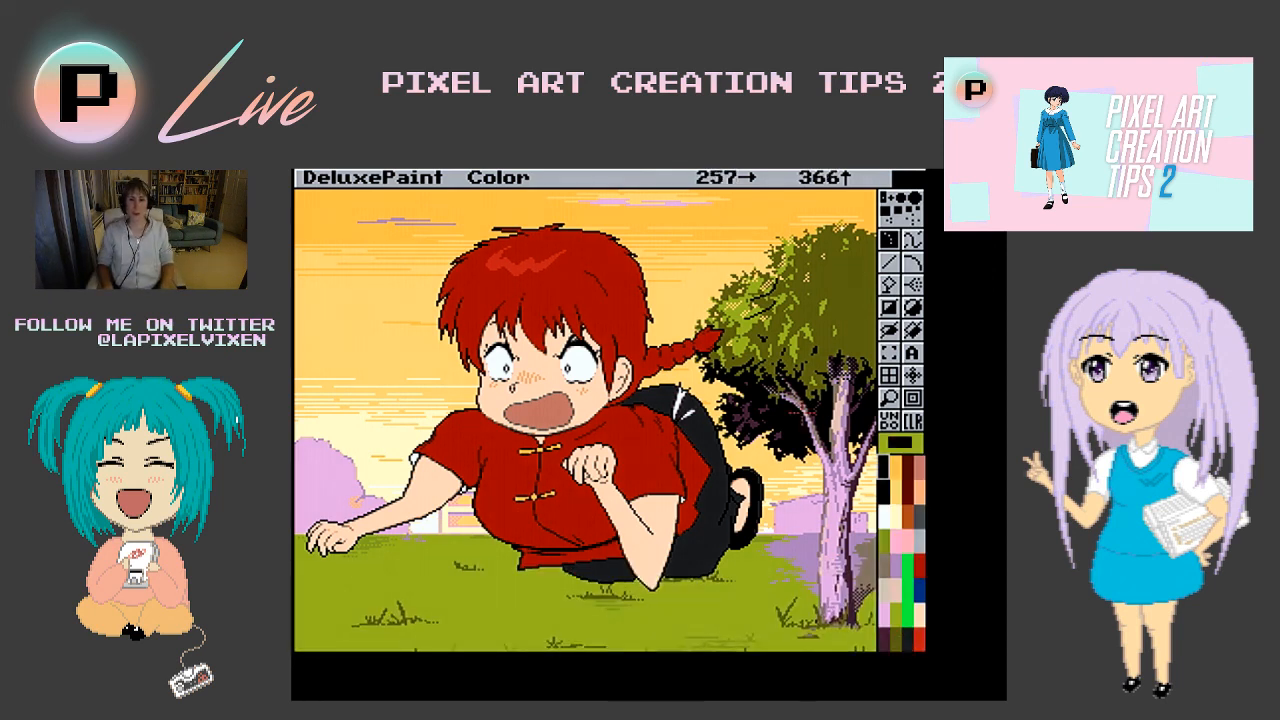
- Examine the composed scene from the grass up towards the lower sky
key("Down")
key("Down")
key("Down")
key("Down")
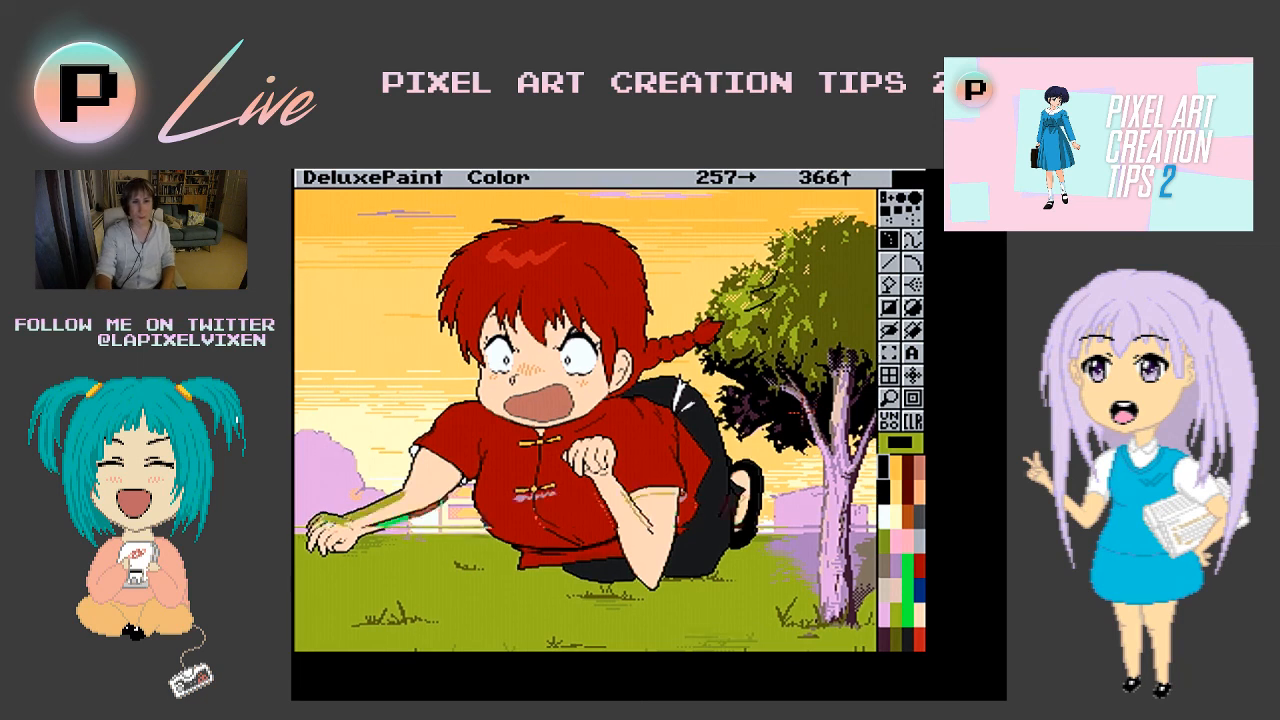
key("Up")
key("Up")
key("Up")
key("Up")
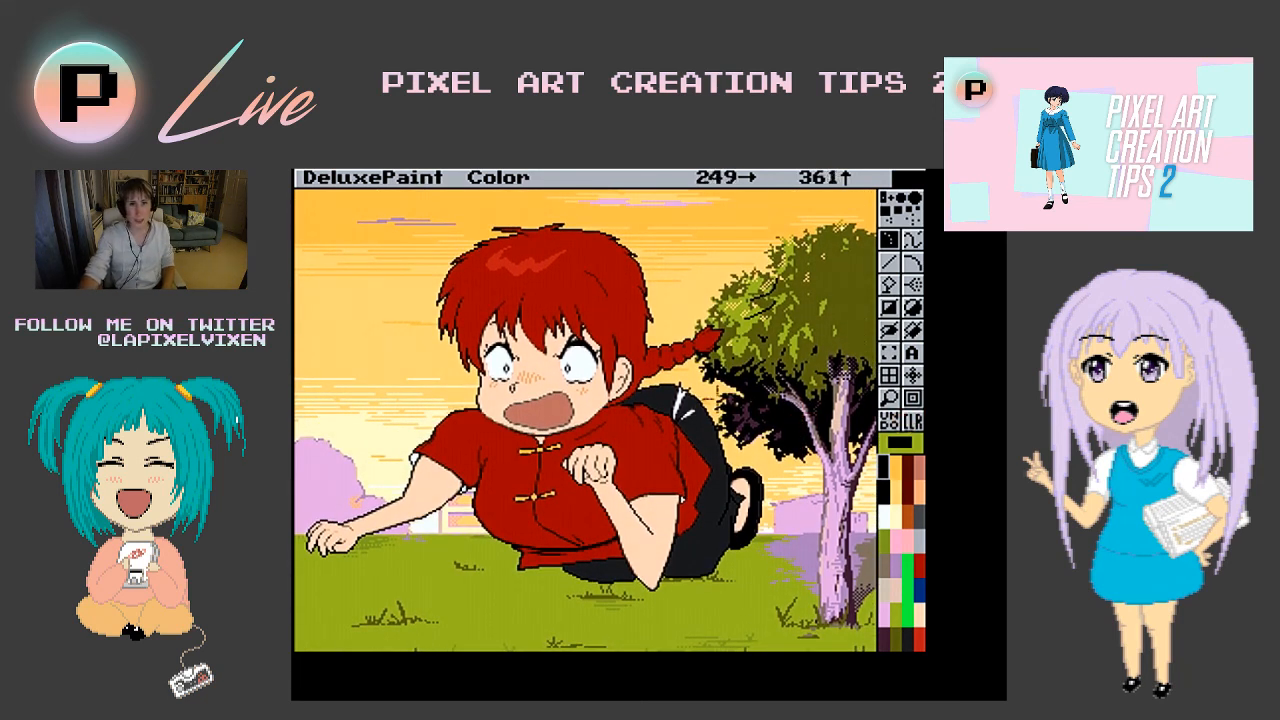
key("Up")
key("Up")
key("Up")
key("Up")
key("Up")
key("Up")
key("Up")
key("Up")
key("Up")
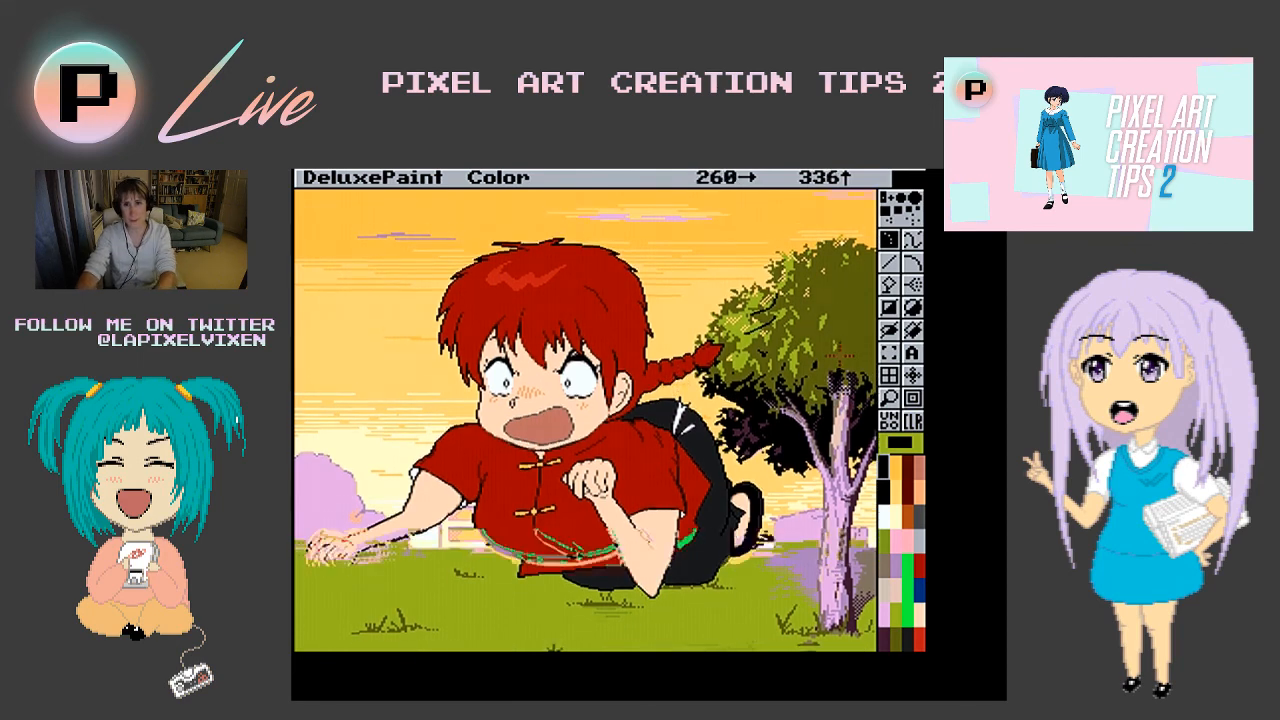
- Reuse the character brush over the pink upper sky of the background, and show the picture without the surrounding interface
key("Up")
key("Up")
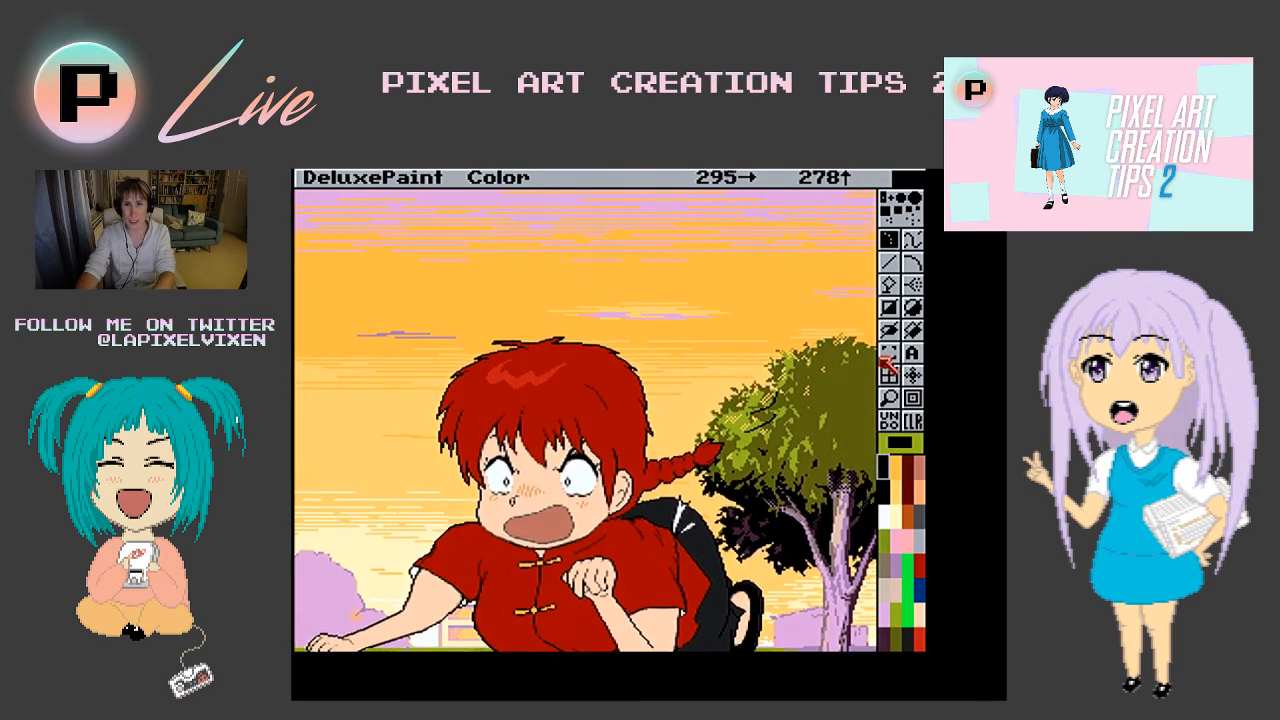
right_click(889, 355)
key("Up")
key("Up")
key("Up")
key("Up")
key("Up")
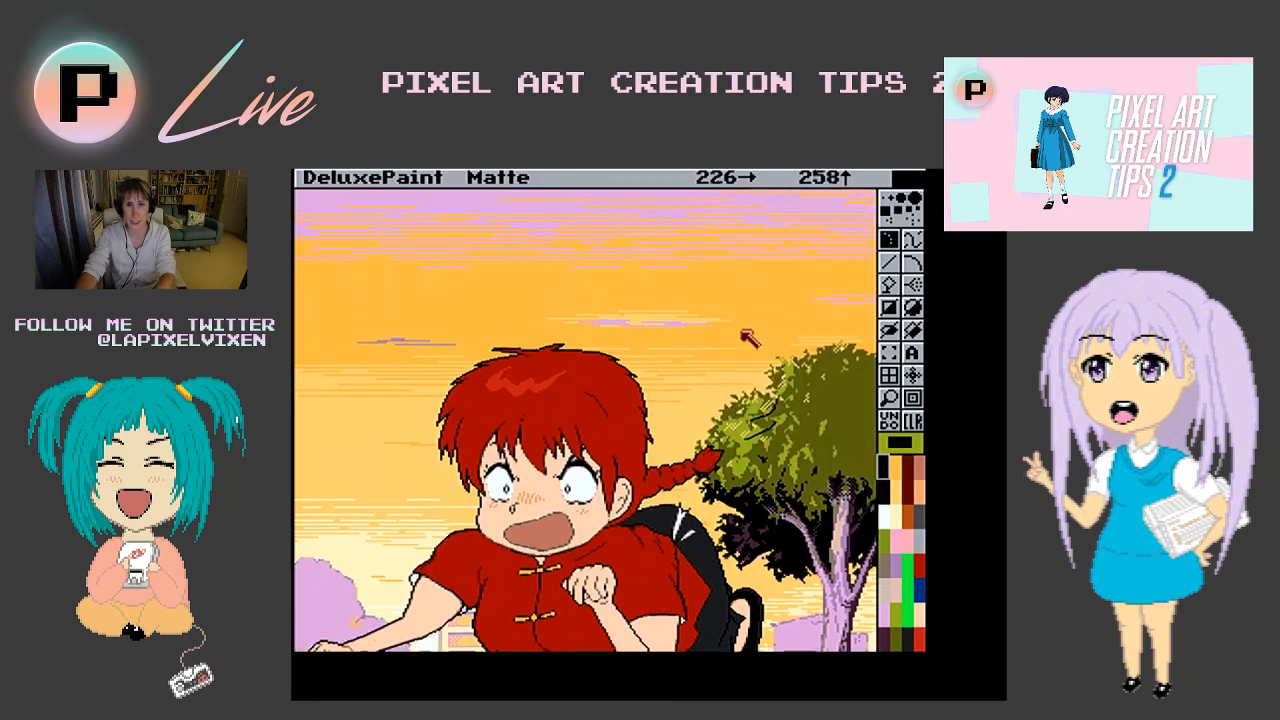
key("Up")
key("Up")
key("Up")
key("Up")
key("Up")
key("Up")
key("Up")
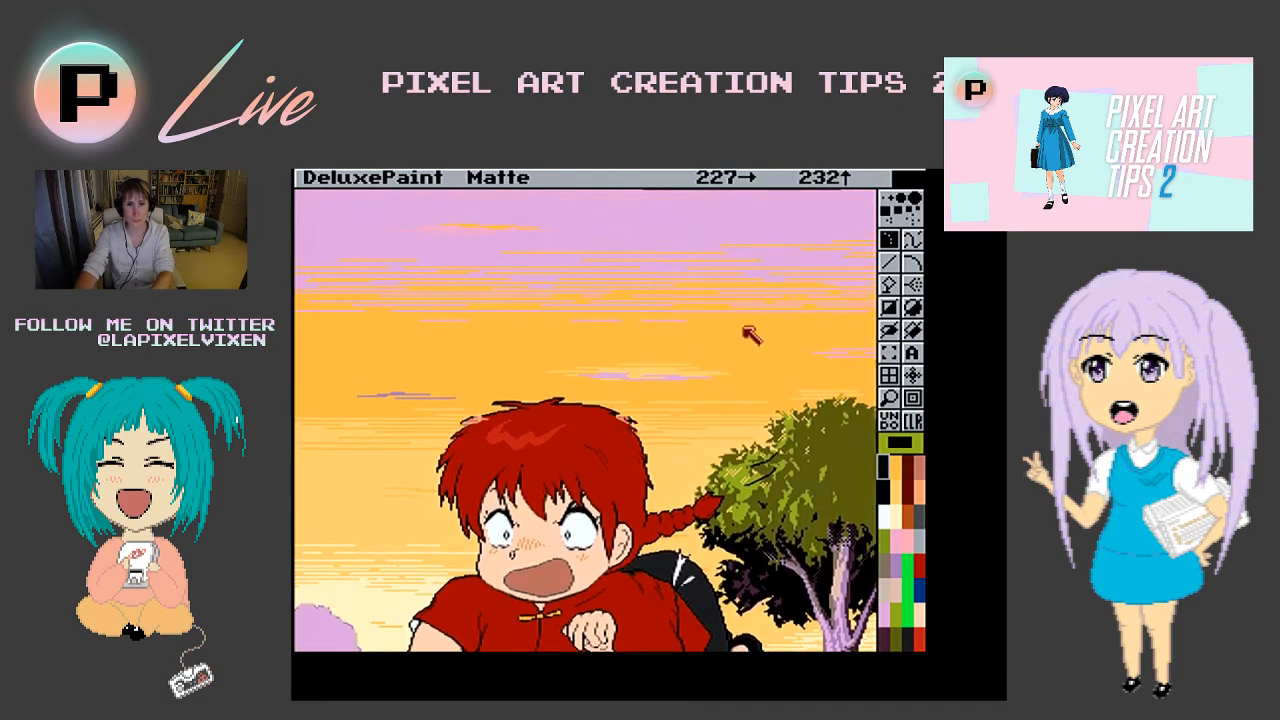
key("Up")
key("Up")
key("Up")
key("Up")
key("Up")
key("Up")
key("Up")
key("Up")
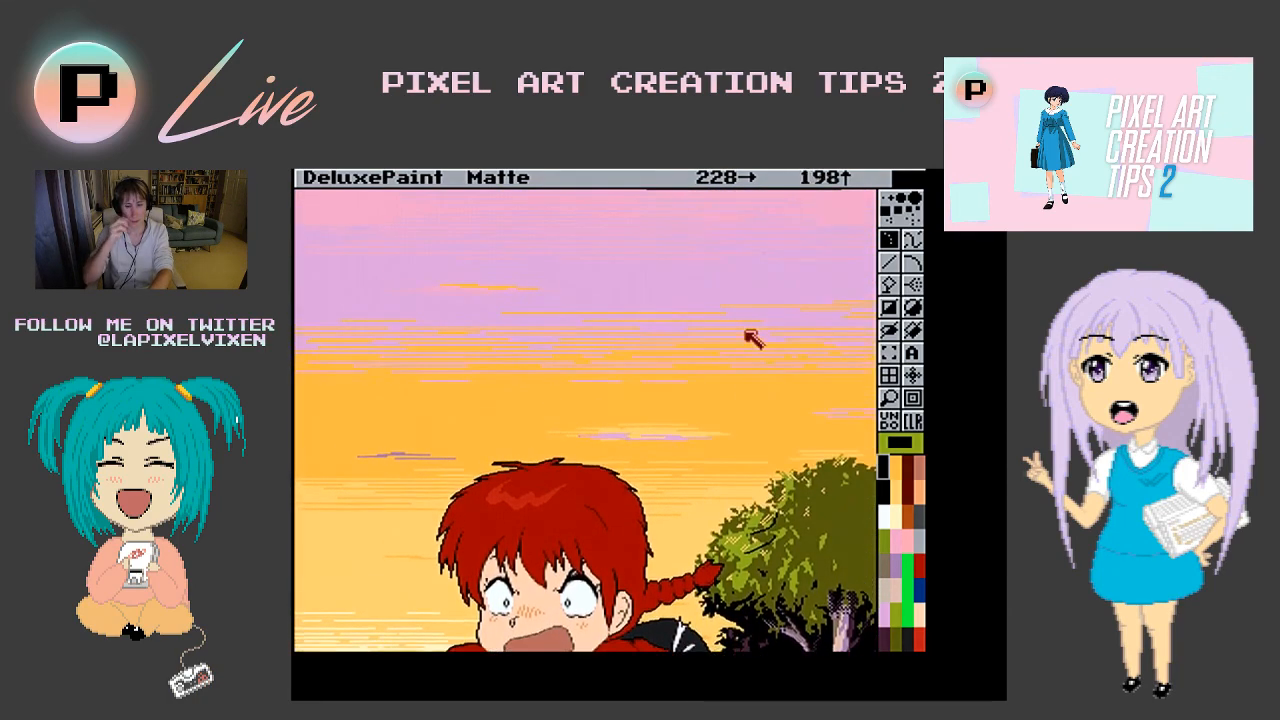
key("Up")
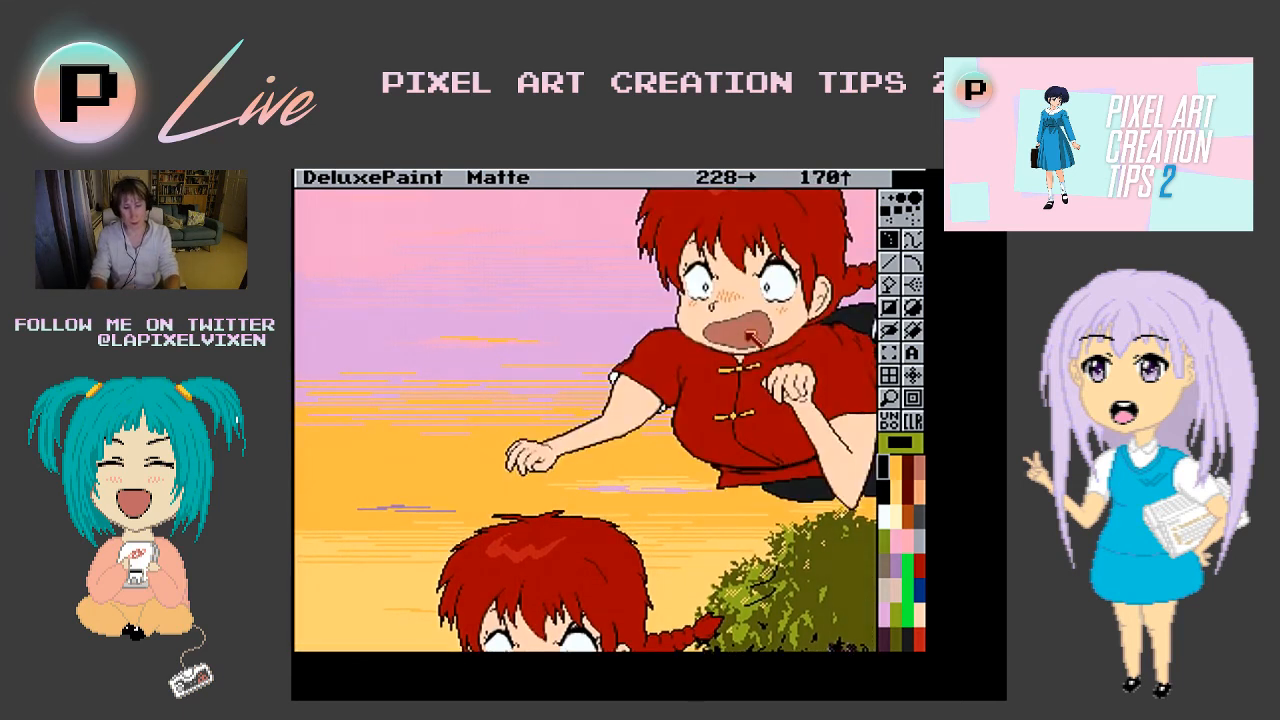
key("period")
key("Up")
key("Up")
key("Up")
key("Up")
key("Up")
key("Up")
key("Up")
key("Up")
key("Up")
key("Up")
key("Up")
key("Up")
key("Up")
key("Up")
key("Up")
key("Up")
key("Up")
key("Up")
key("Up")
key("Up")
key("Up")
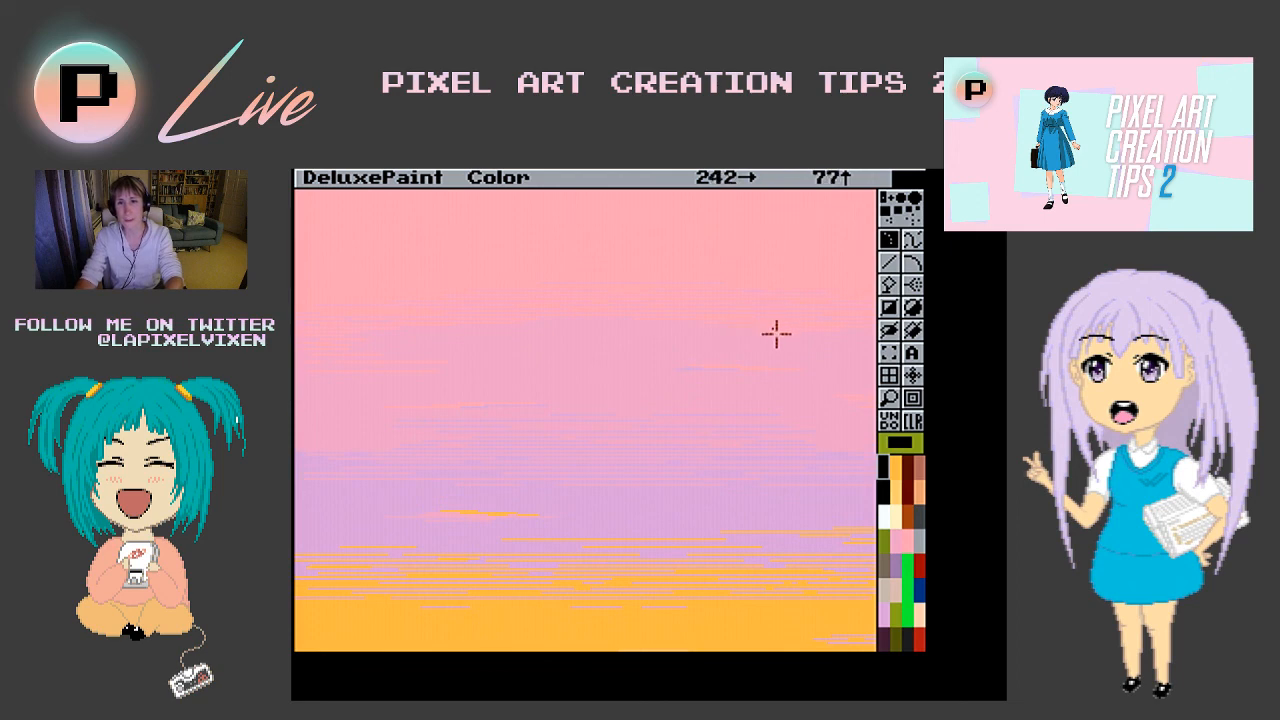
right_click(889, 354)
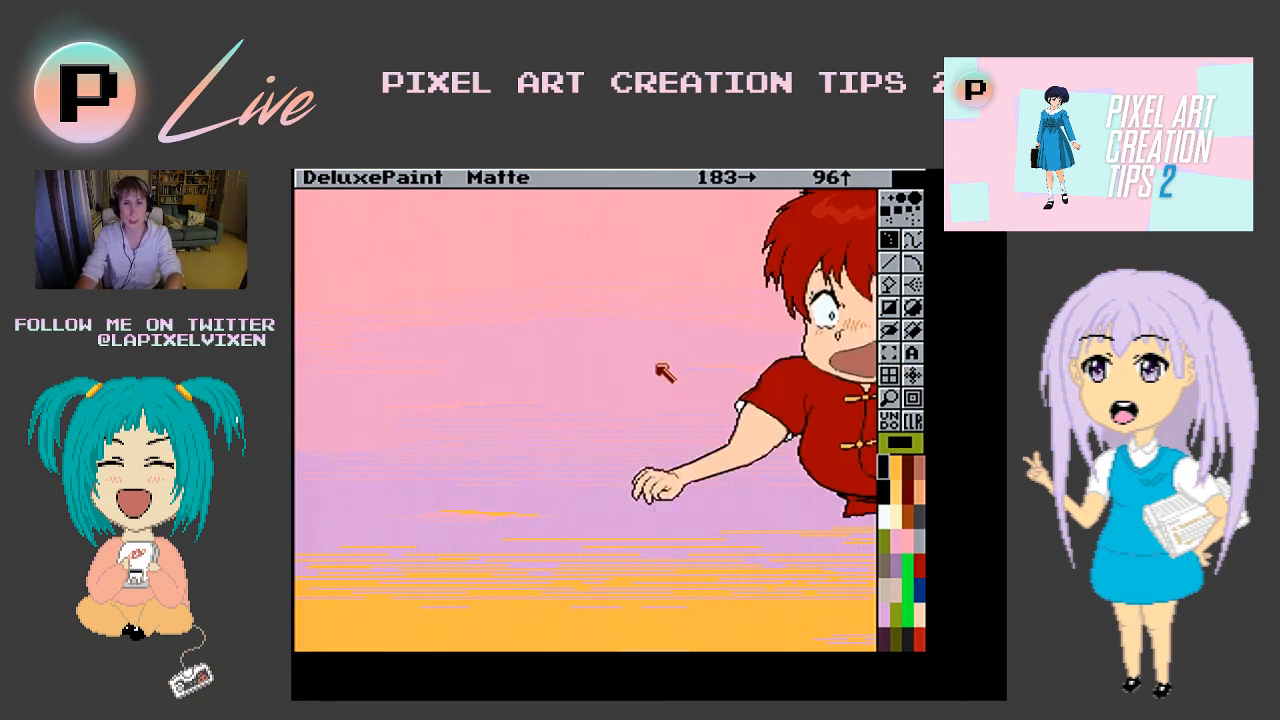
key("F10")
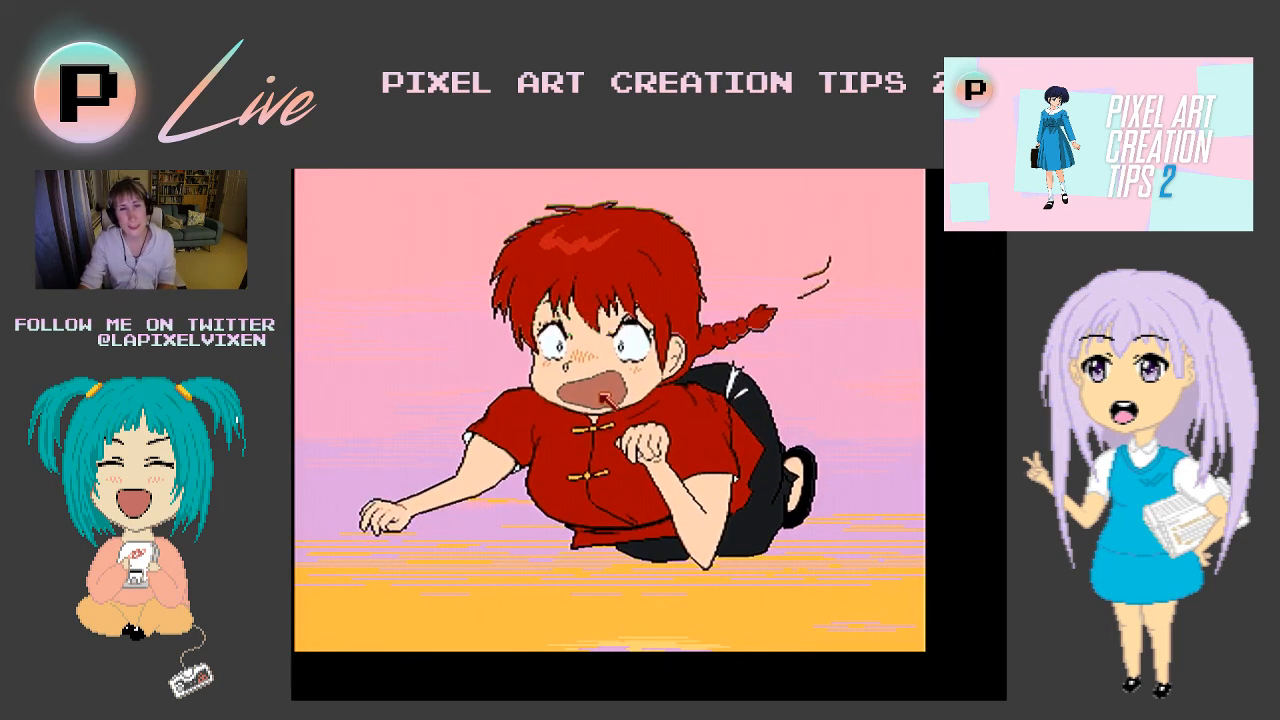
left_click(600, 393)
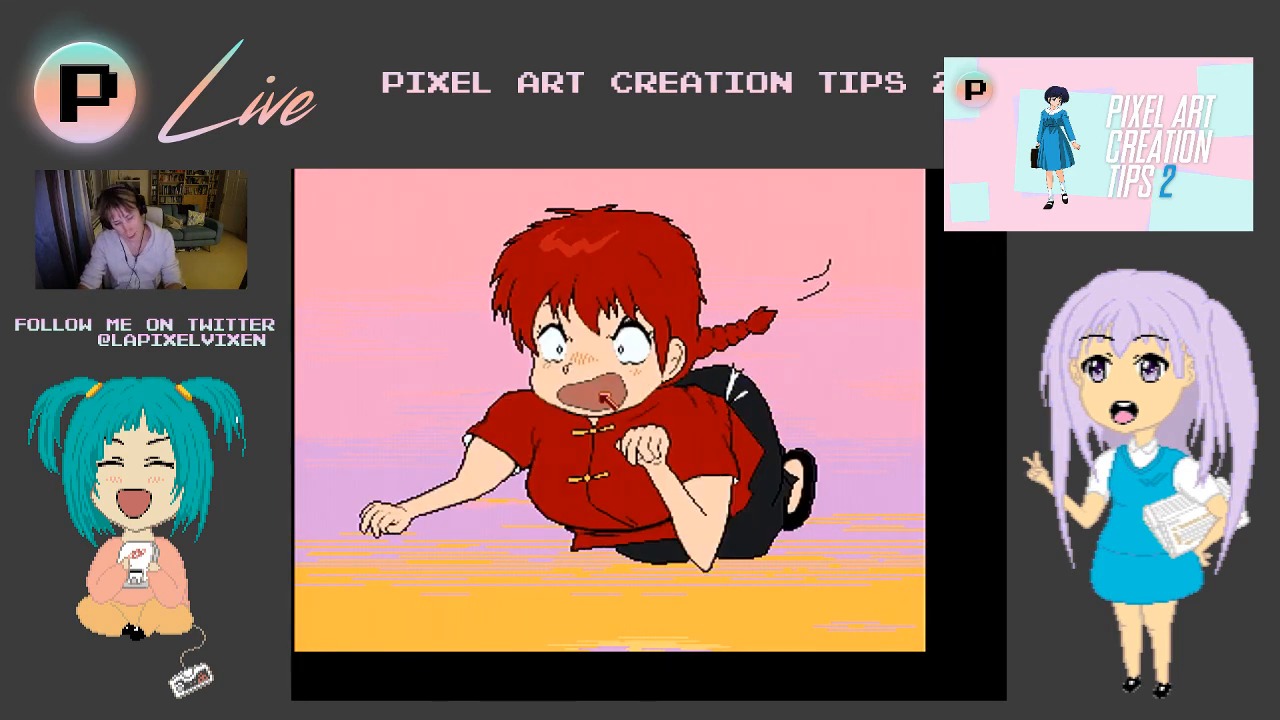